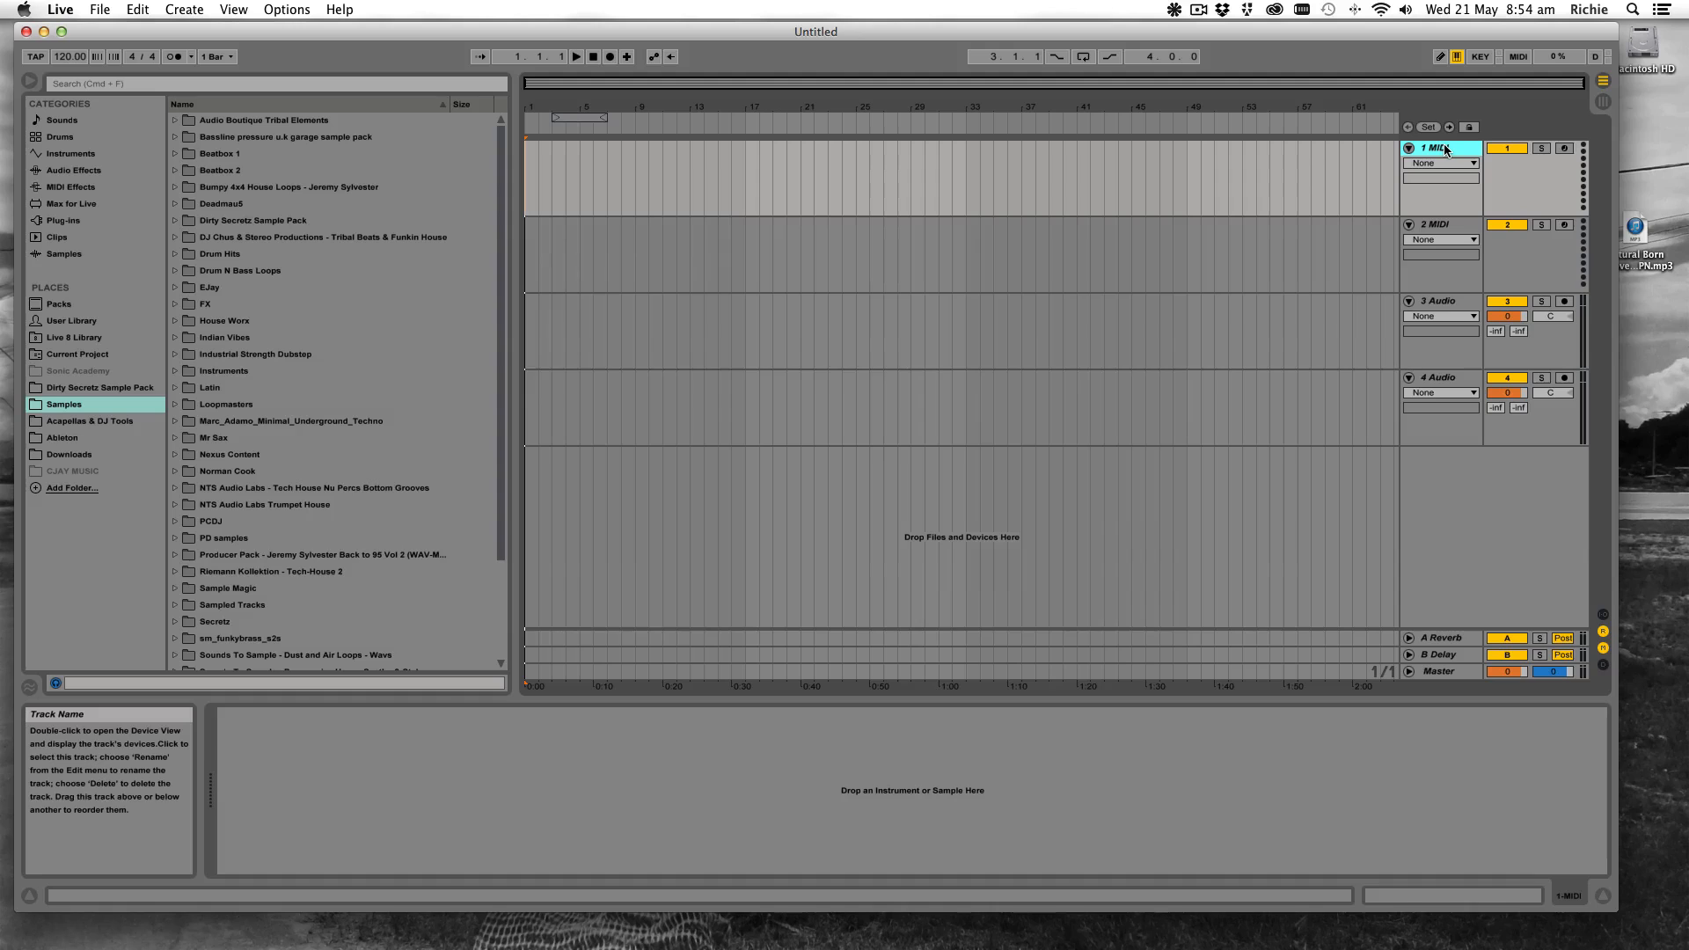
# Delete the surplus tracks, keeping one audio track, and place the desktop's Natural Born Grooves MP3 at the start of it
pyautogui.click(1448, 301)
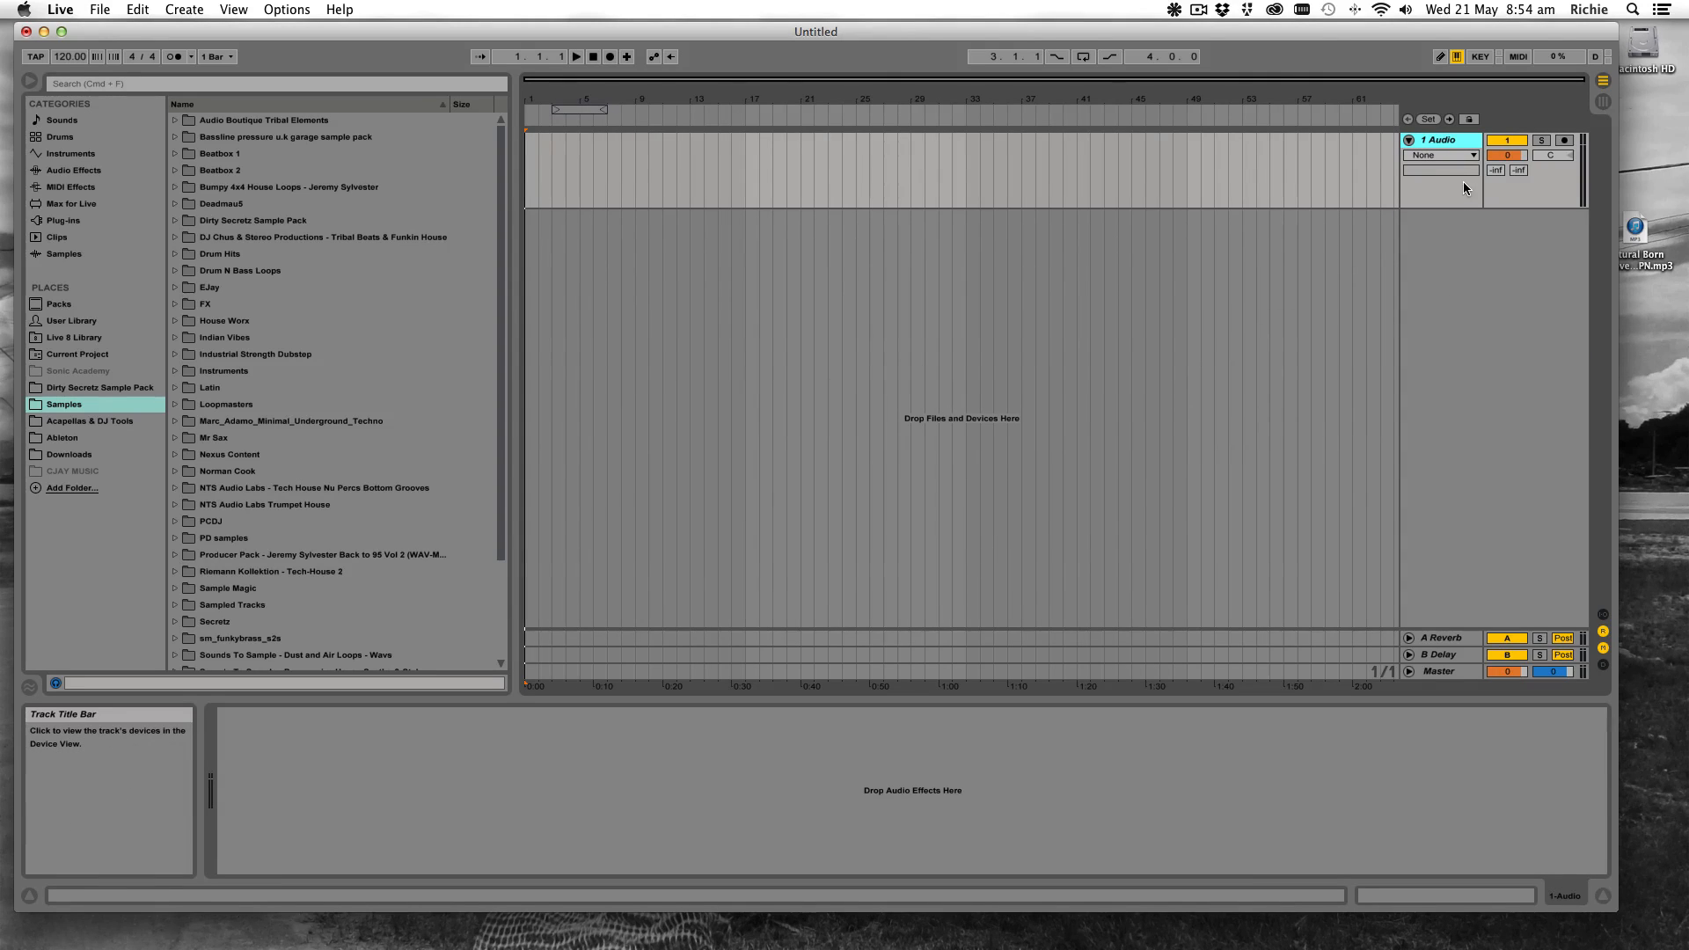
pyautogui.click(1640, 239)
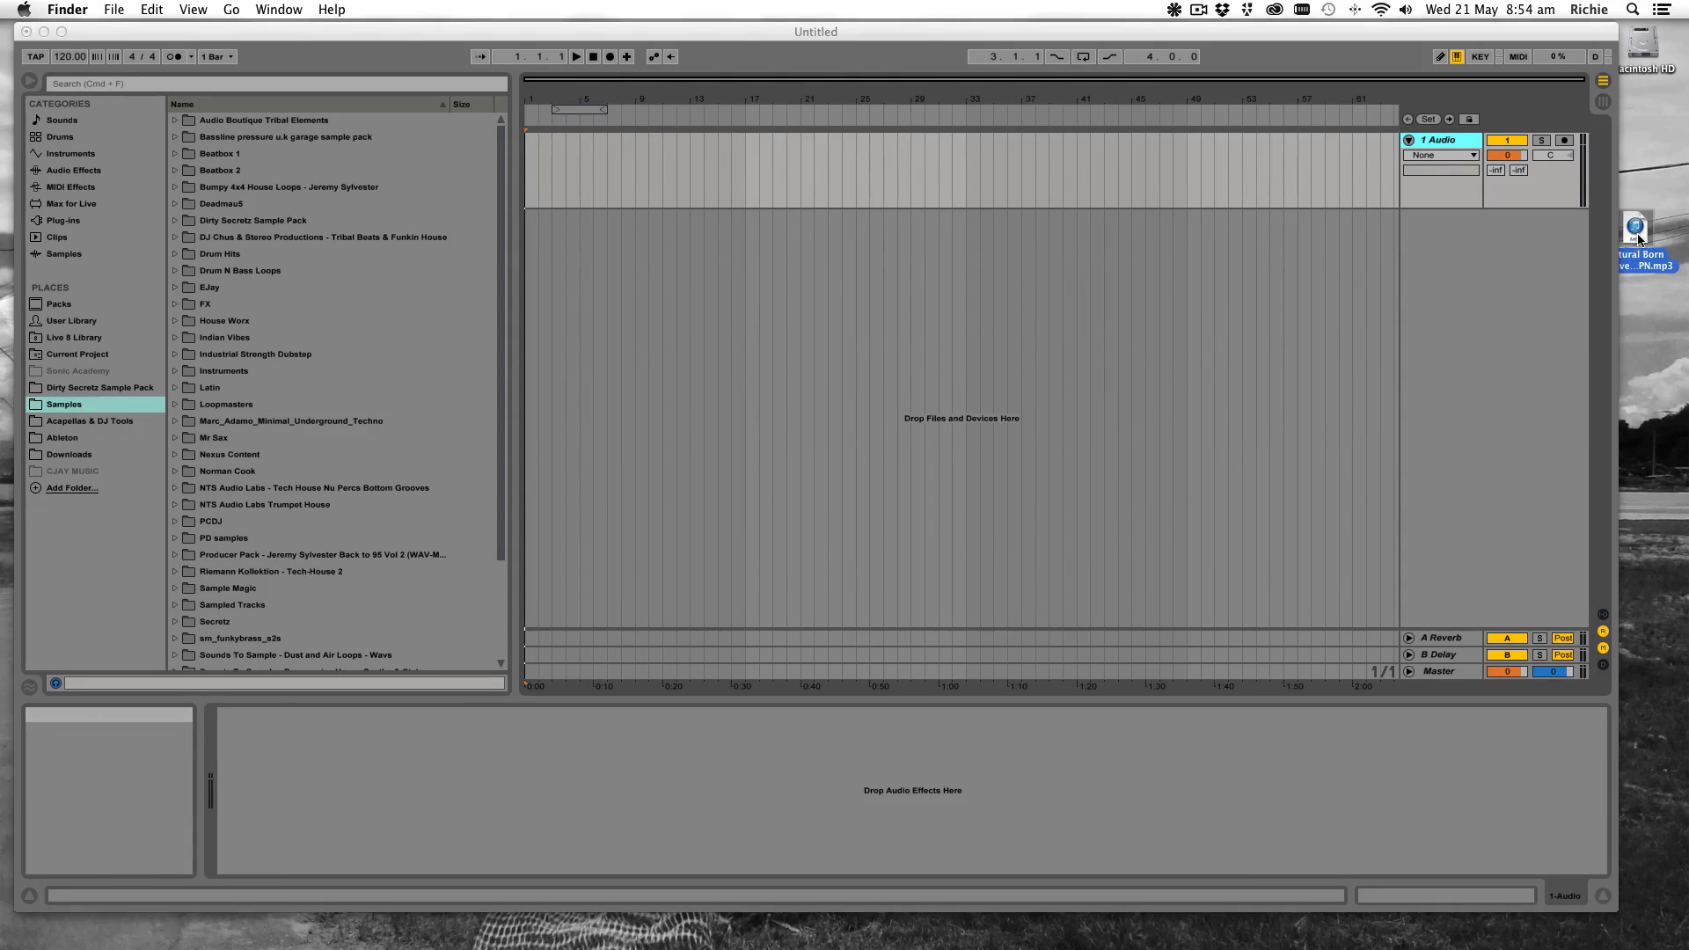
pyautogui.moveTo(1633, 228)
pyautogui.mouseDown()
pyautogui.moveTo(801, 148)
pyautogui.moveTo(506, 158)
pyautogui.moveTo(531, 158)
pyautogui.mouseUp()
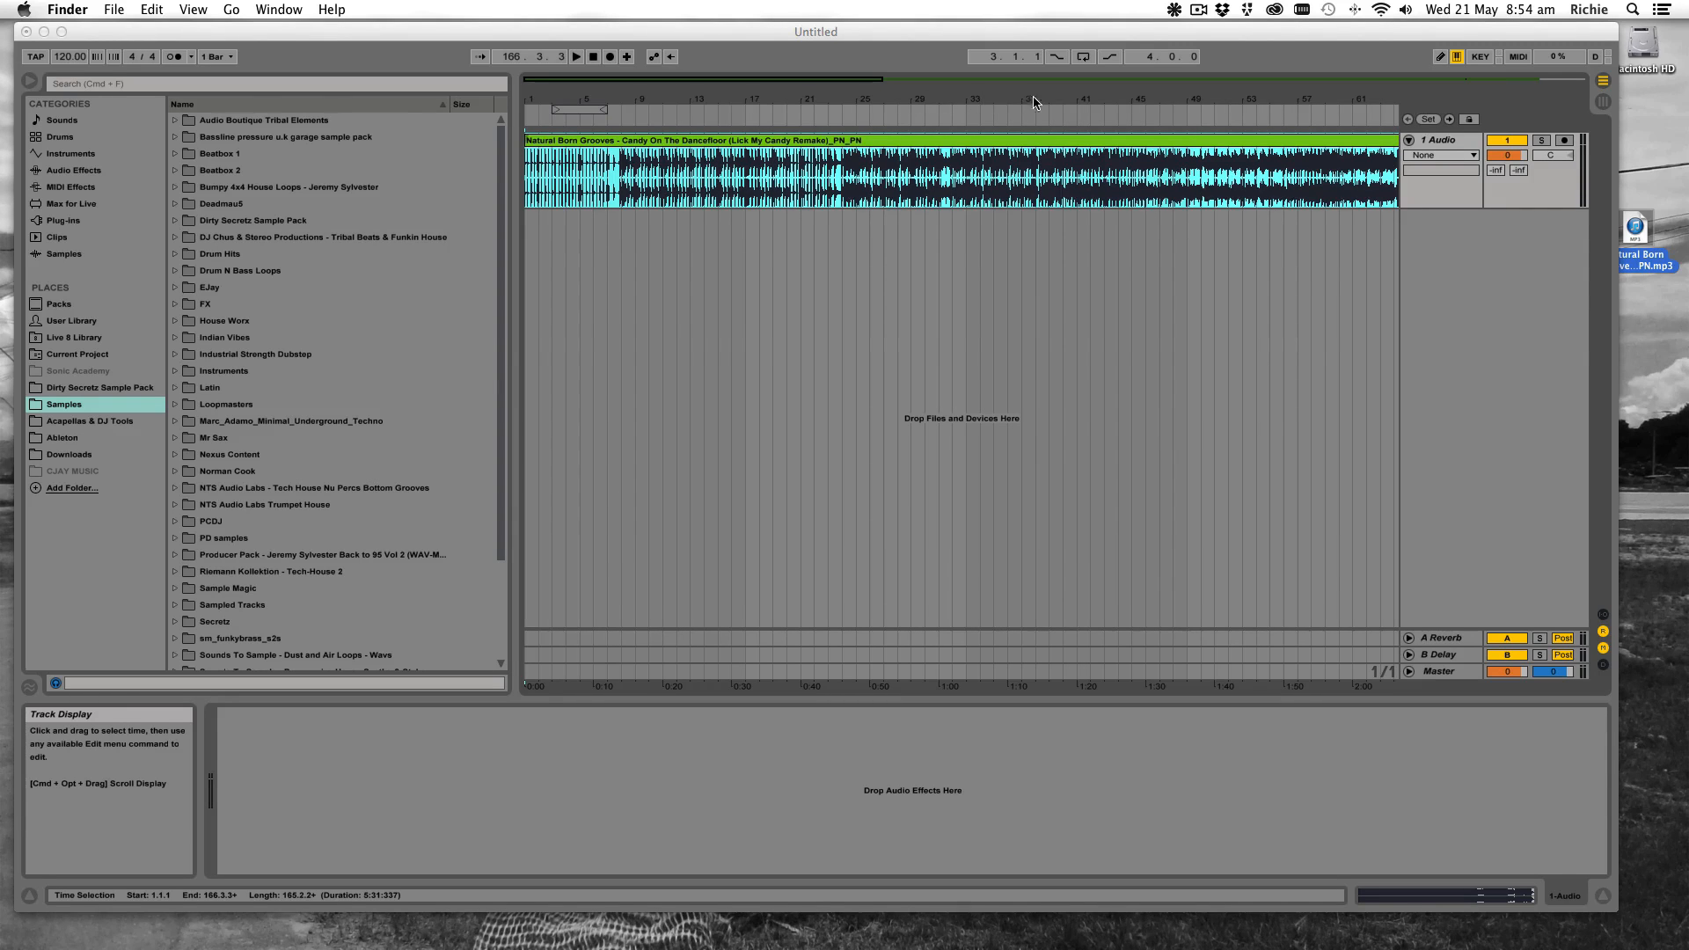
# Open the imported Natural Born Grooves clip in the sample editor
pyautogui.click(1055, 97)
pyautogui.moveTo(1021, 98)
pyautogui.mouseDown()
pyautogui.moveTo(1020, 54)
pyautogui.moveTo(1026, 97)
pyautogui.mouseUp()
pyautogui.moveTo(725, 92); pyautogui.dragTo(731, 111)
pyautogui.doubleClick(687, 143)
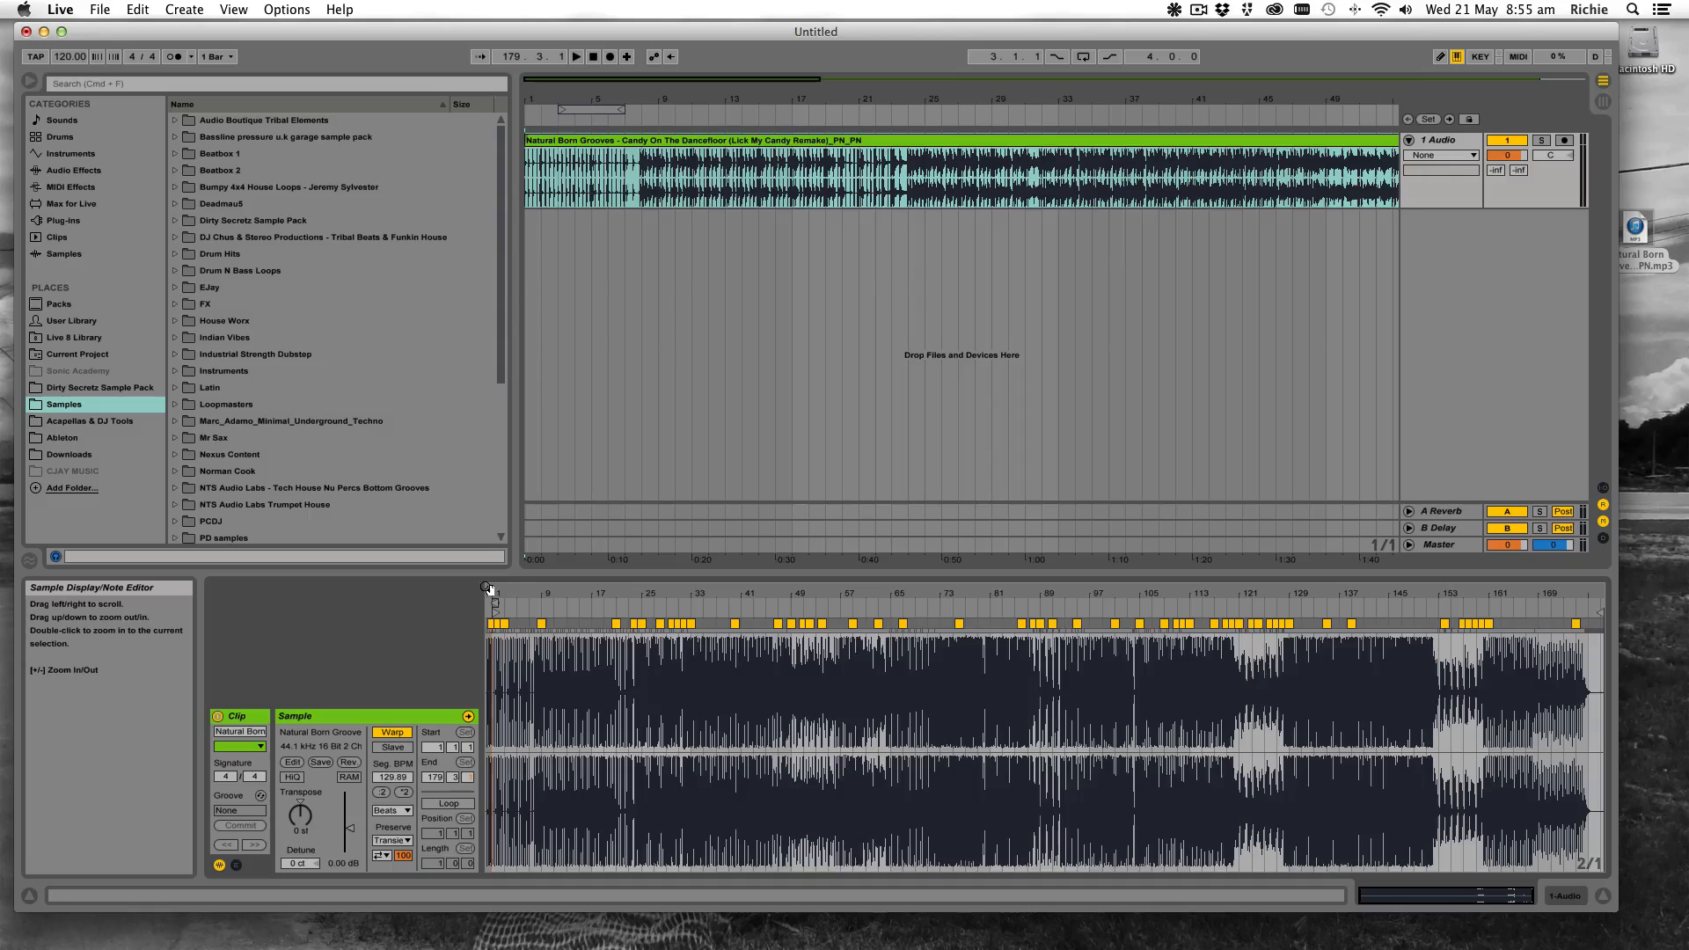
# Set 1.1.1 at the song's very first beat and warp the clip from there with the Straight option
pyautogui.moveTo(488, 589); pyautogui.dragTo(489, 741)
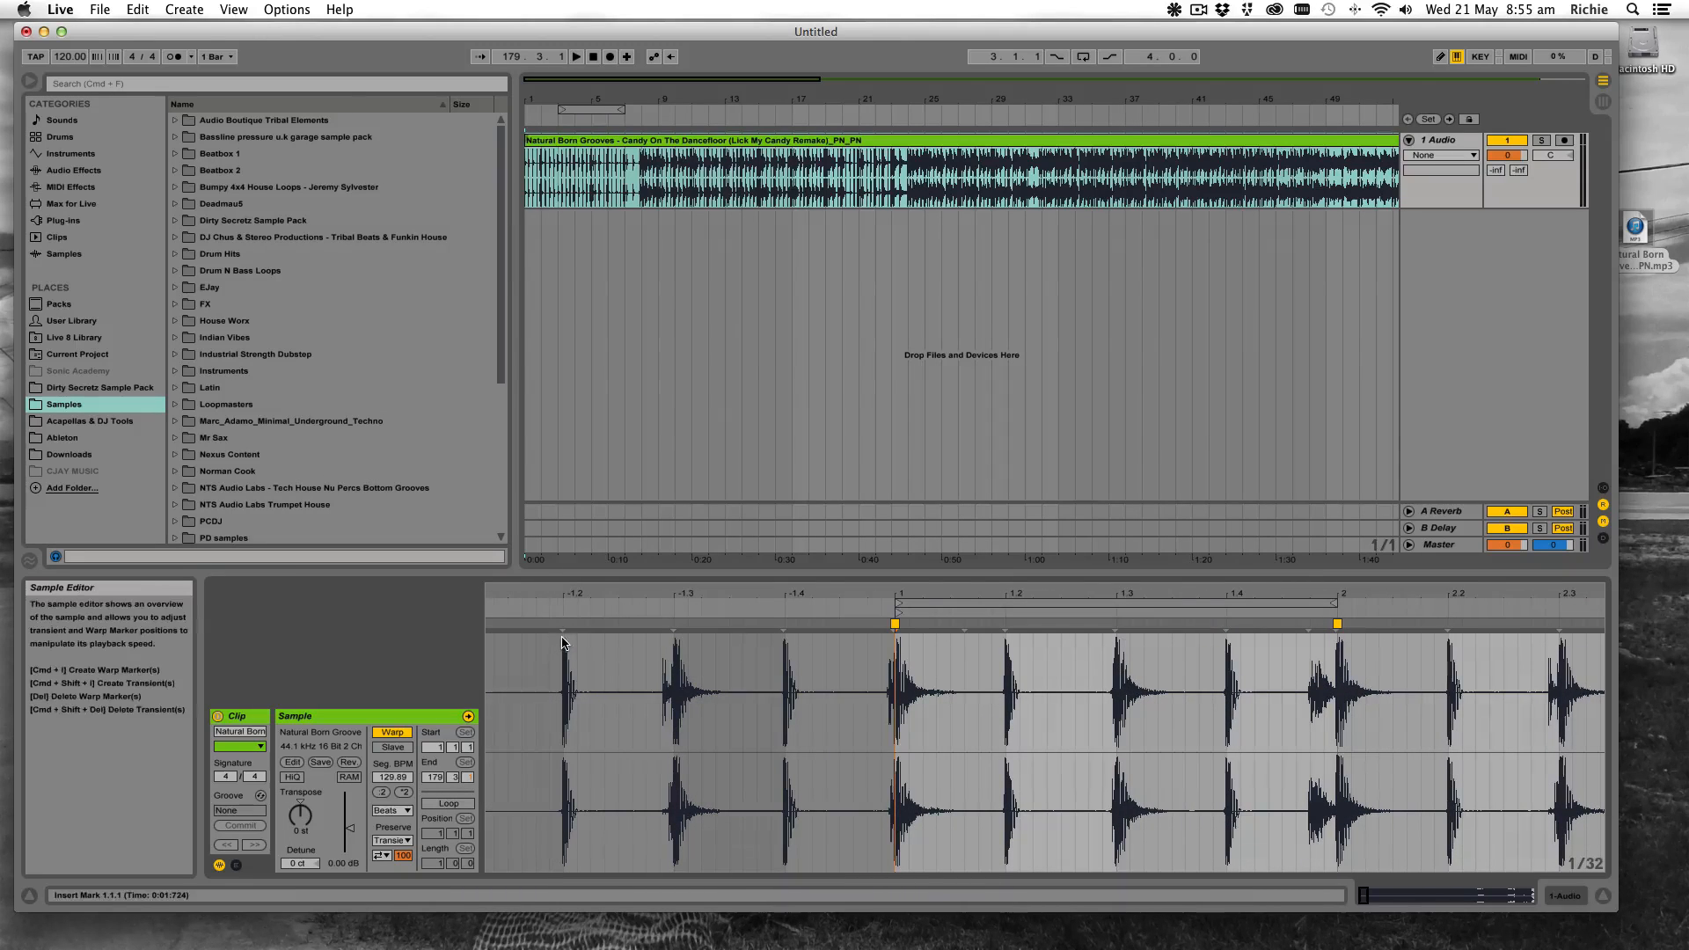
pyautogui.rightClick(562, 625)
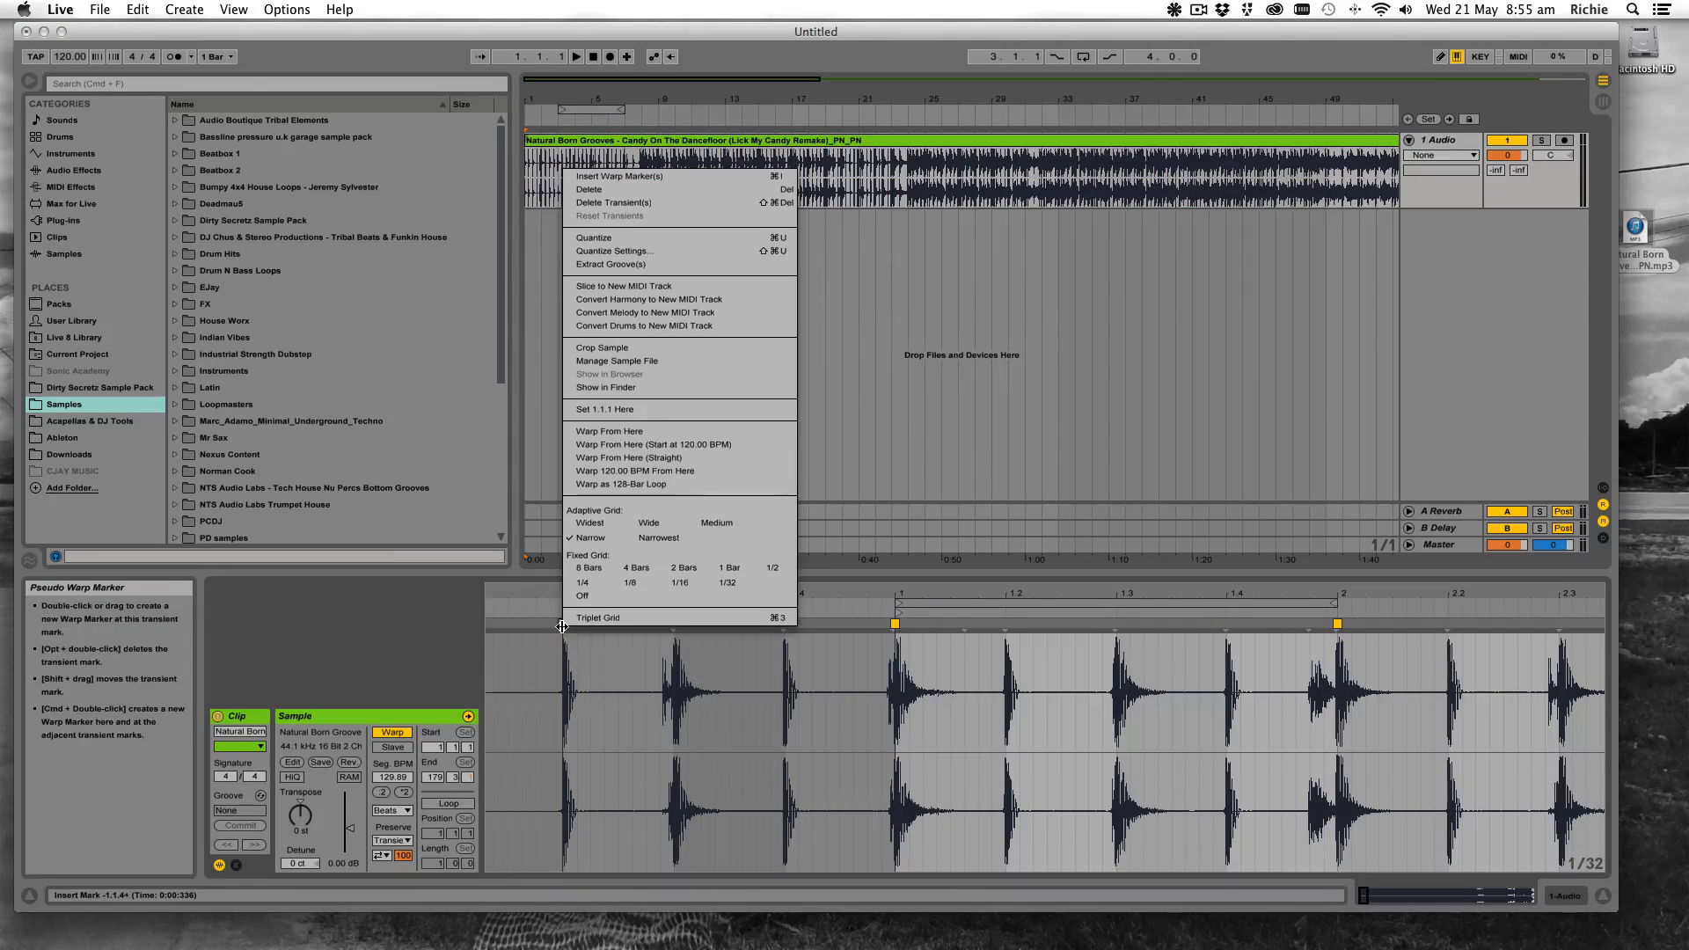
pyautogui.click(602, 410)
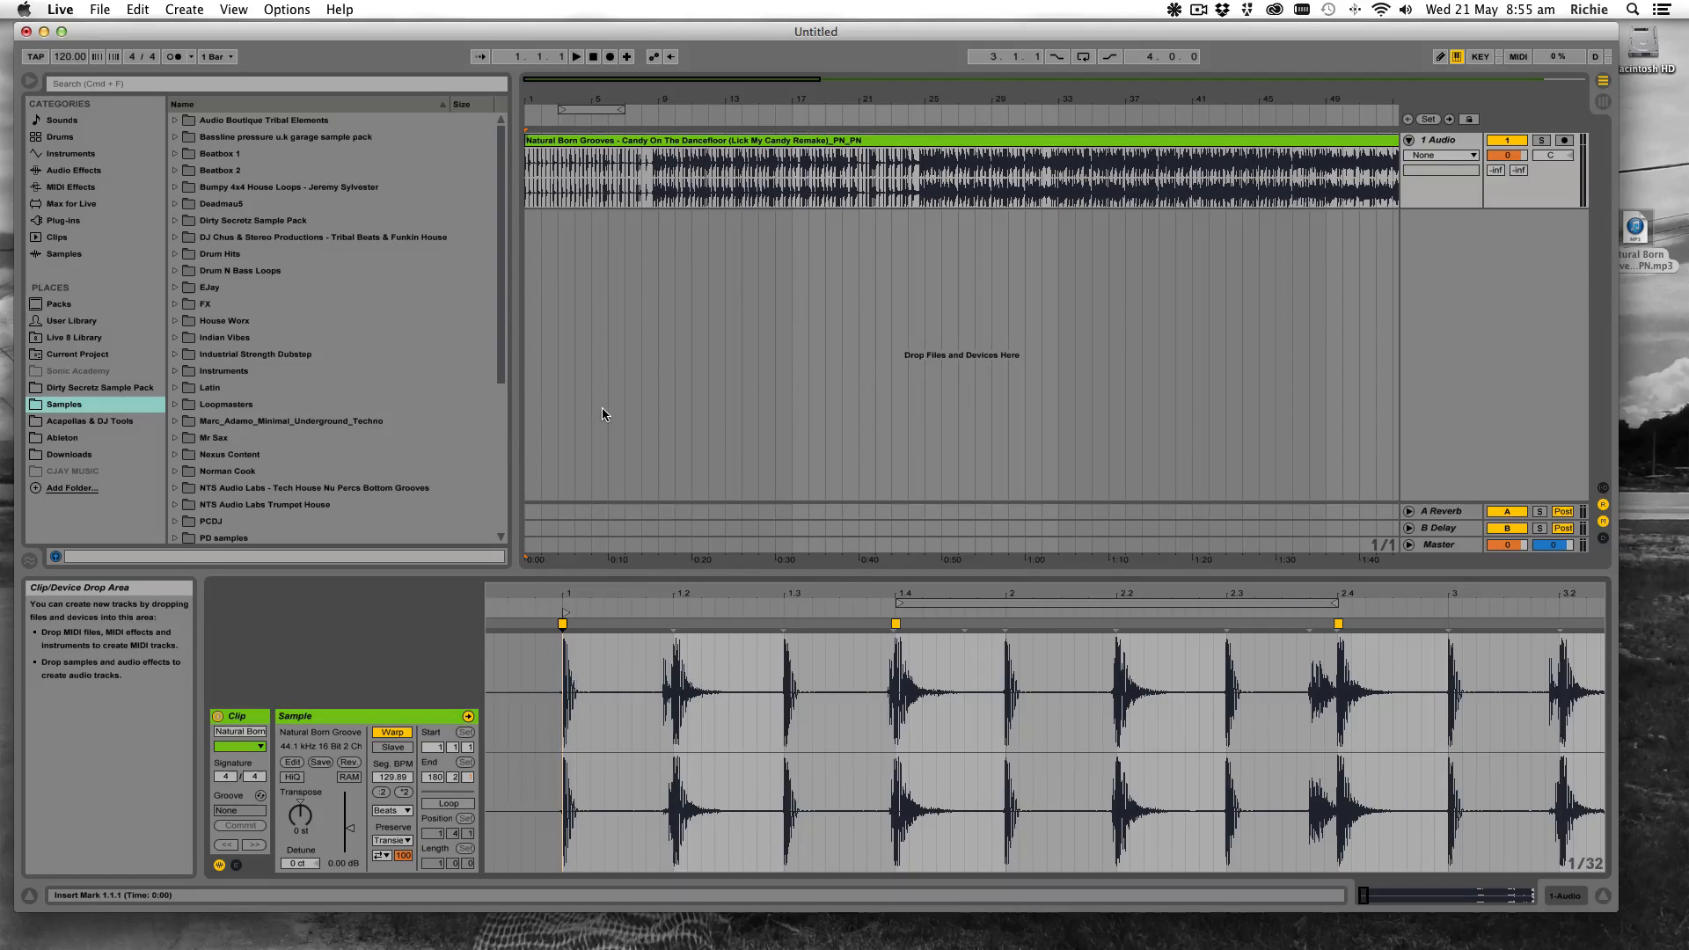
pyautogui.rightClick(563, 623)
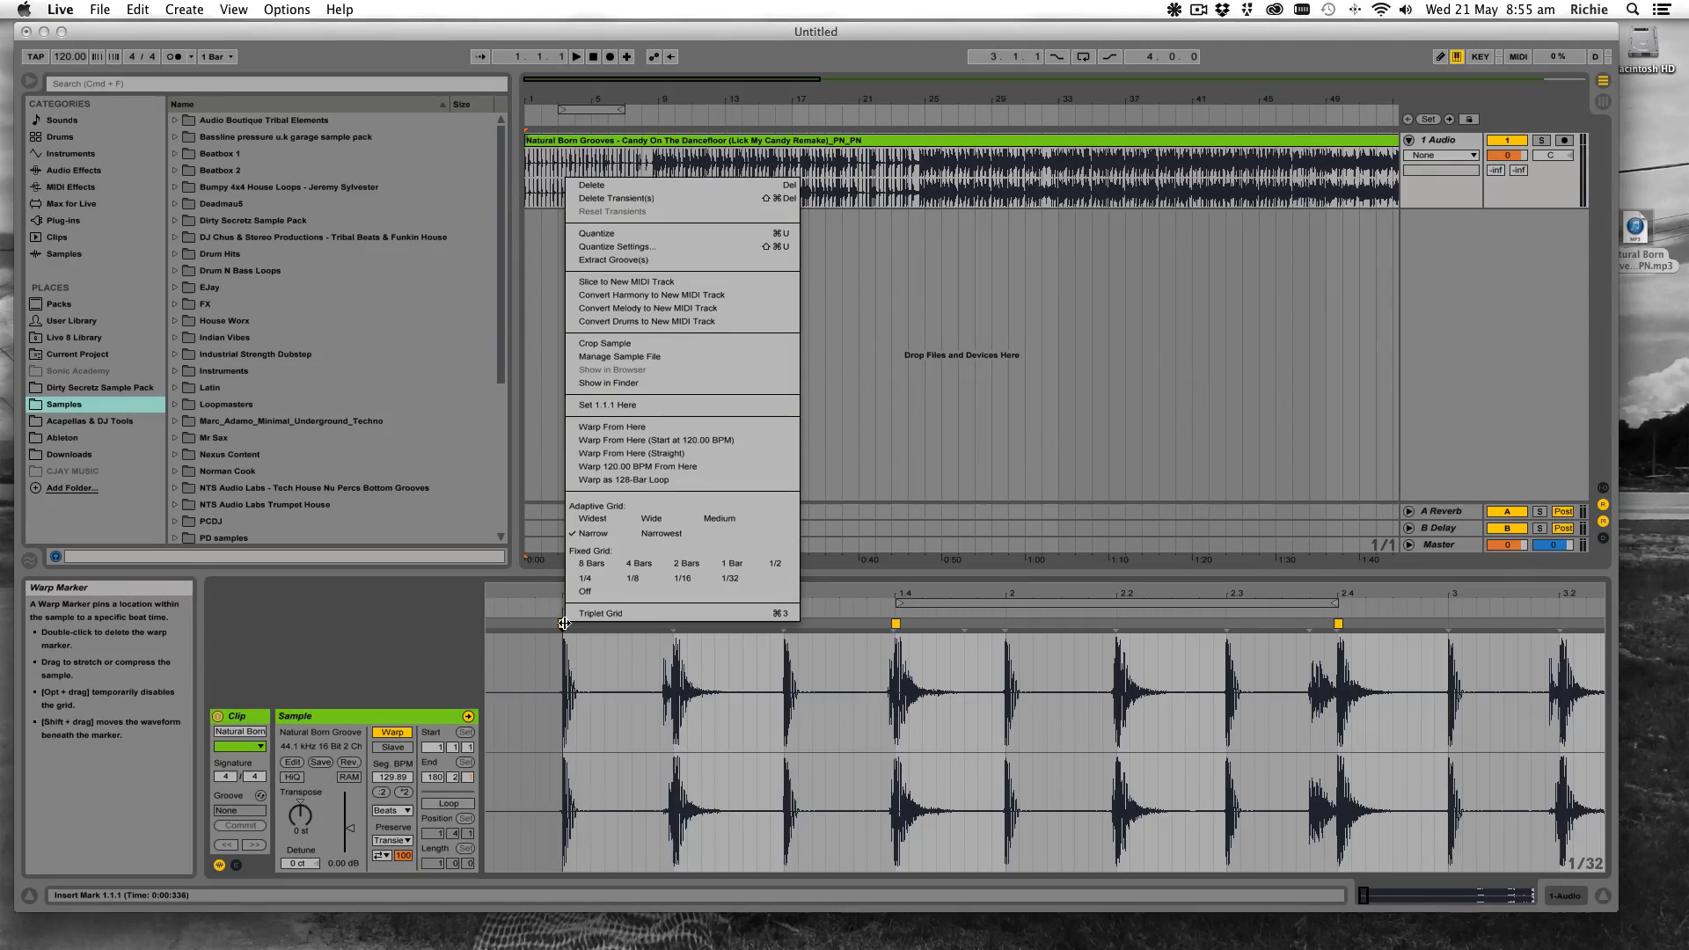
pyautogui.click(657, 454)
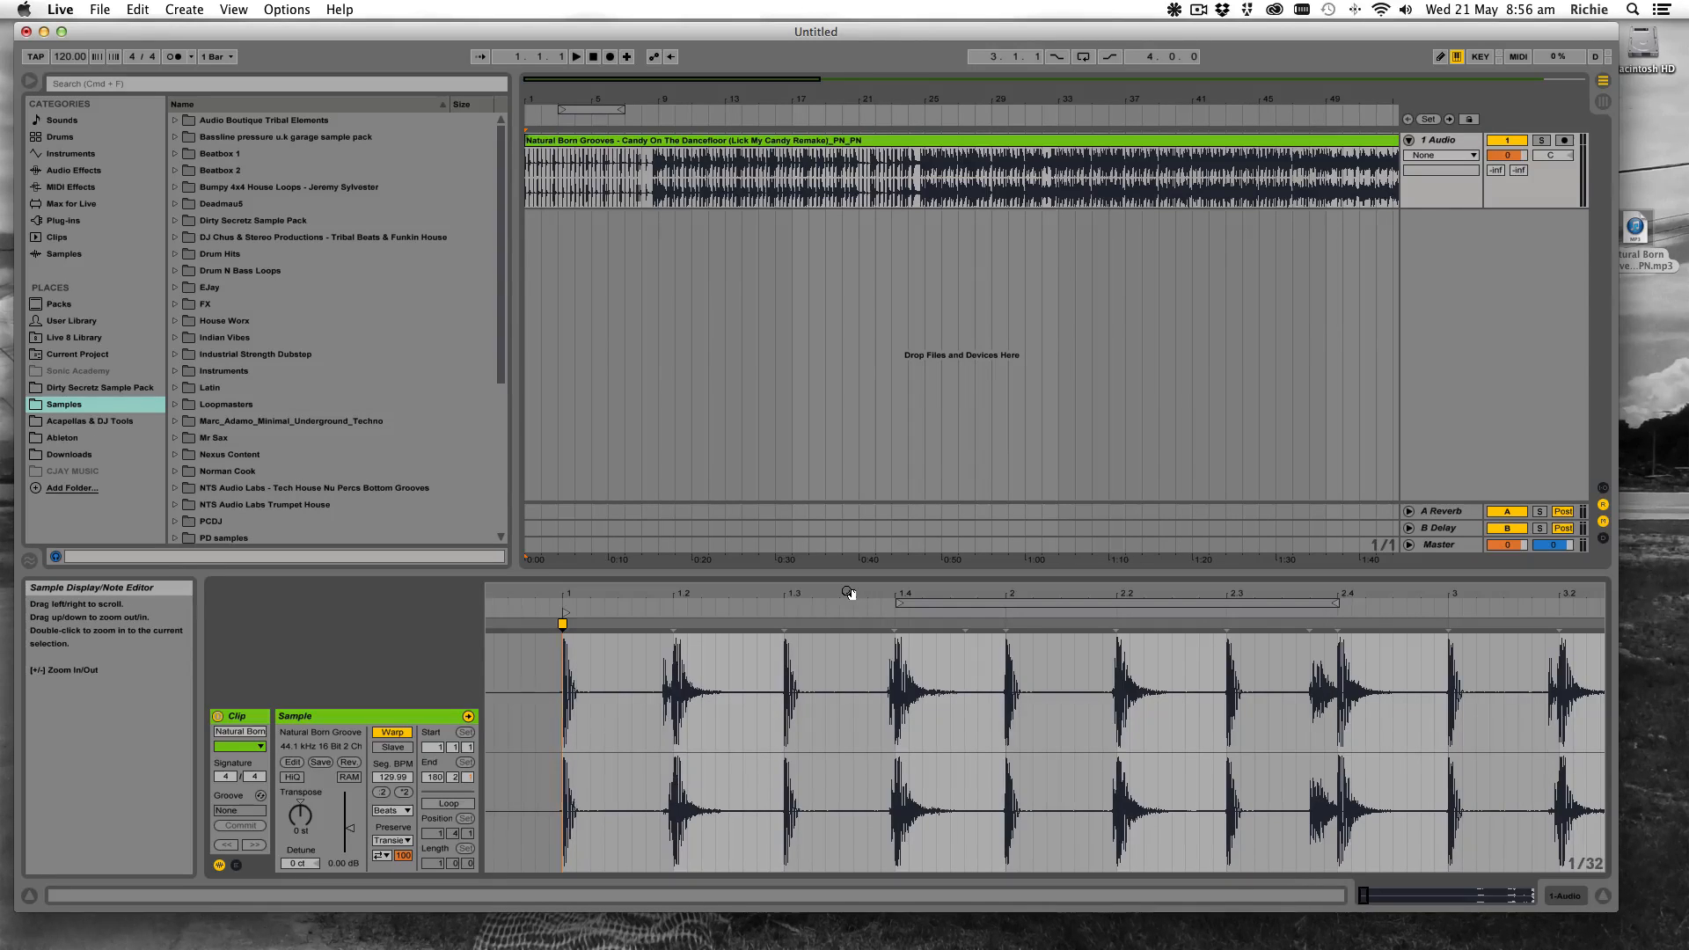
# Align the transient at bar 57 exactly with the grid line, giving the clip a segment tempo of 130.00 BPM
pyautogui.moveTo(850, 593); pyautogui.dragTo(850, 576)
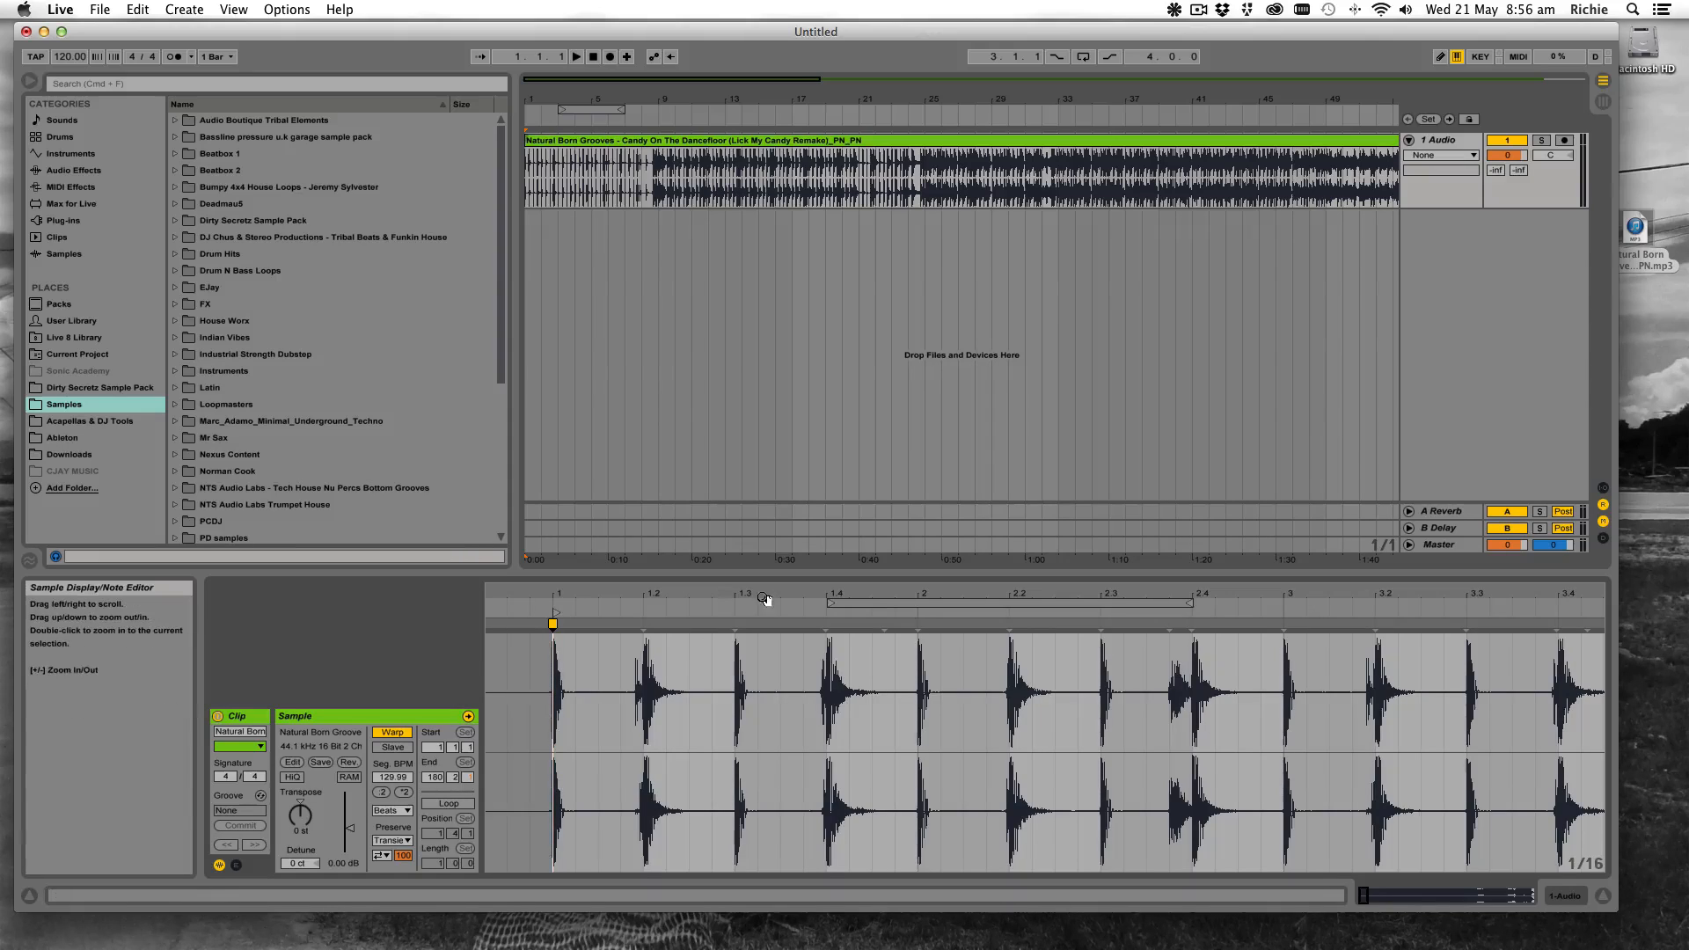
pyautogui.moveTo(778, 592); pyautogui.dragTo(777, 475)
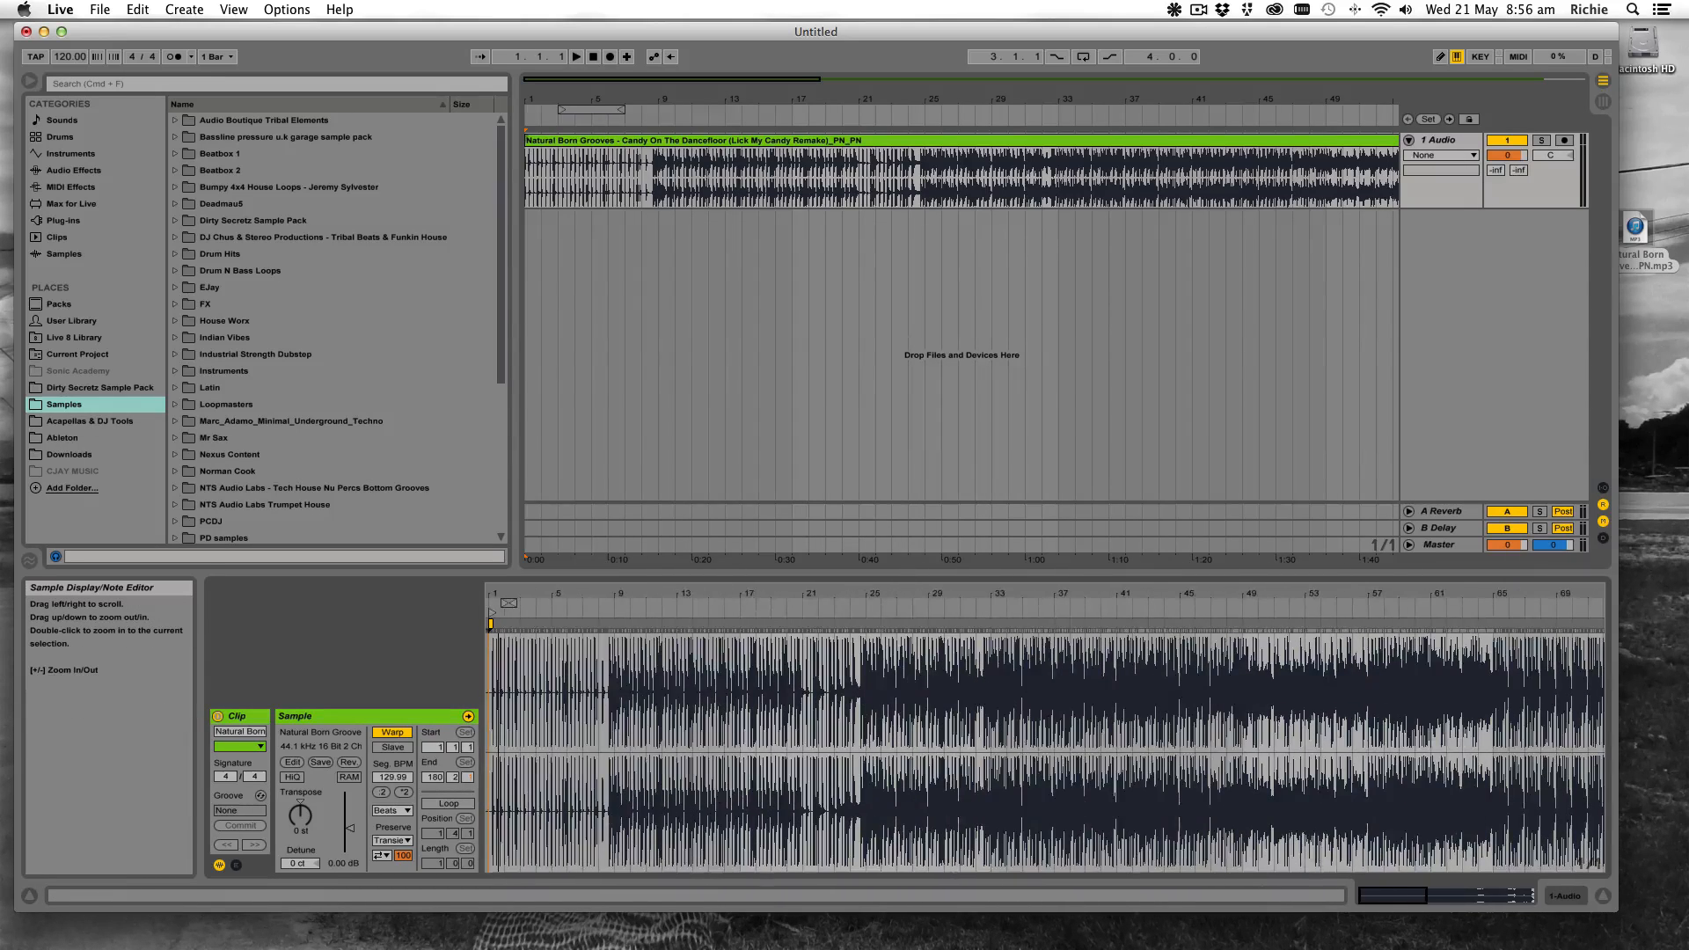
pyautogui.moveTo(1068, 592); pyautogui.dragTo(1068, 528)
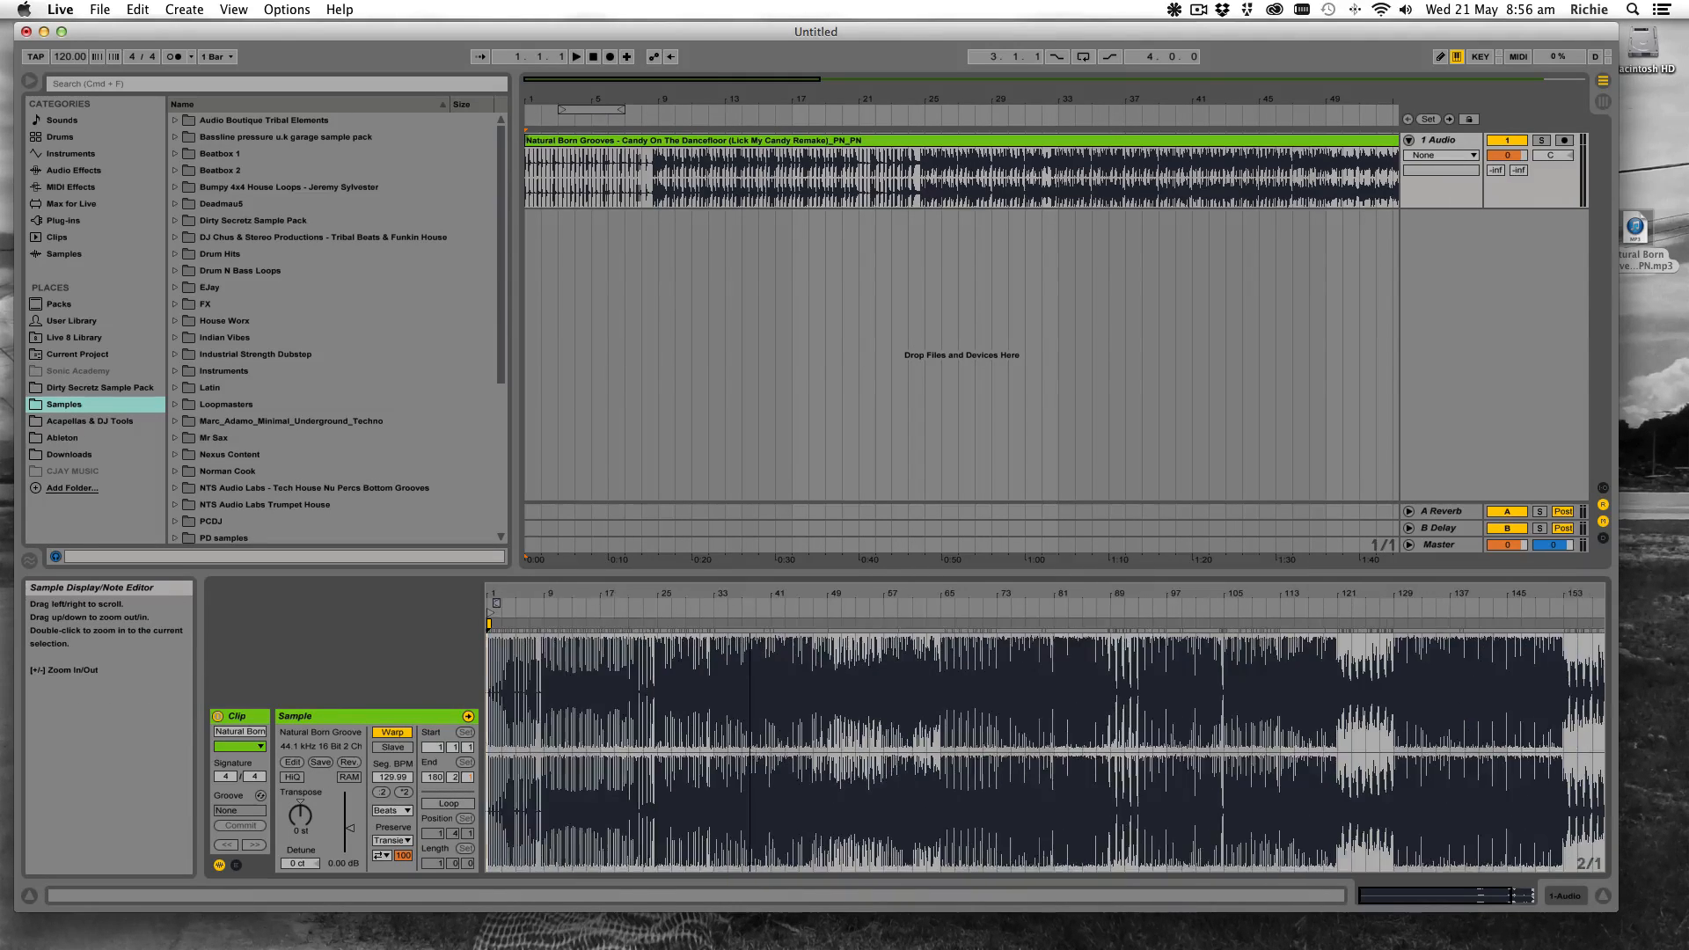
pyautogui.moveTo(830, 593)
pyautogui.mouseDown()
pyautogui.moveTo(830, 696)
pyautogui.moveTo(830, 616)
pyautogui.mouseUp()
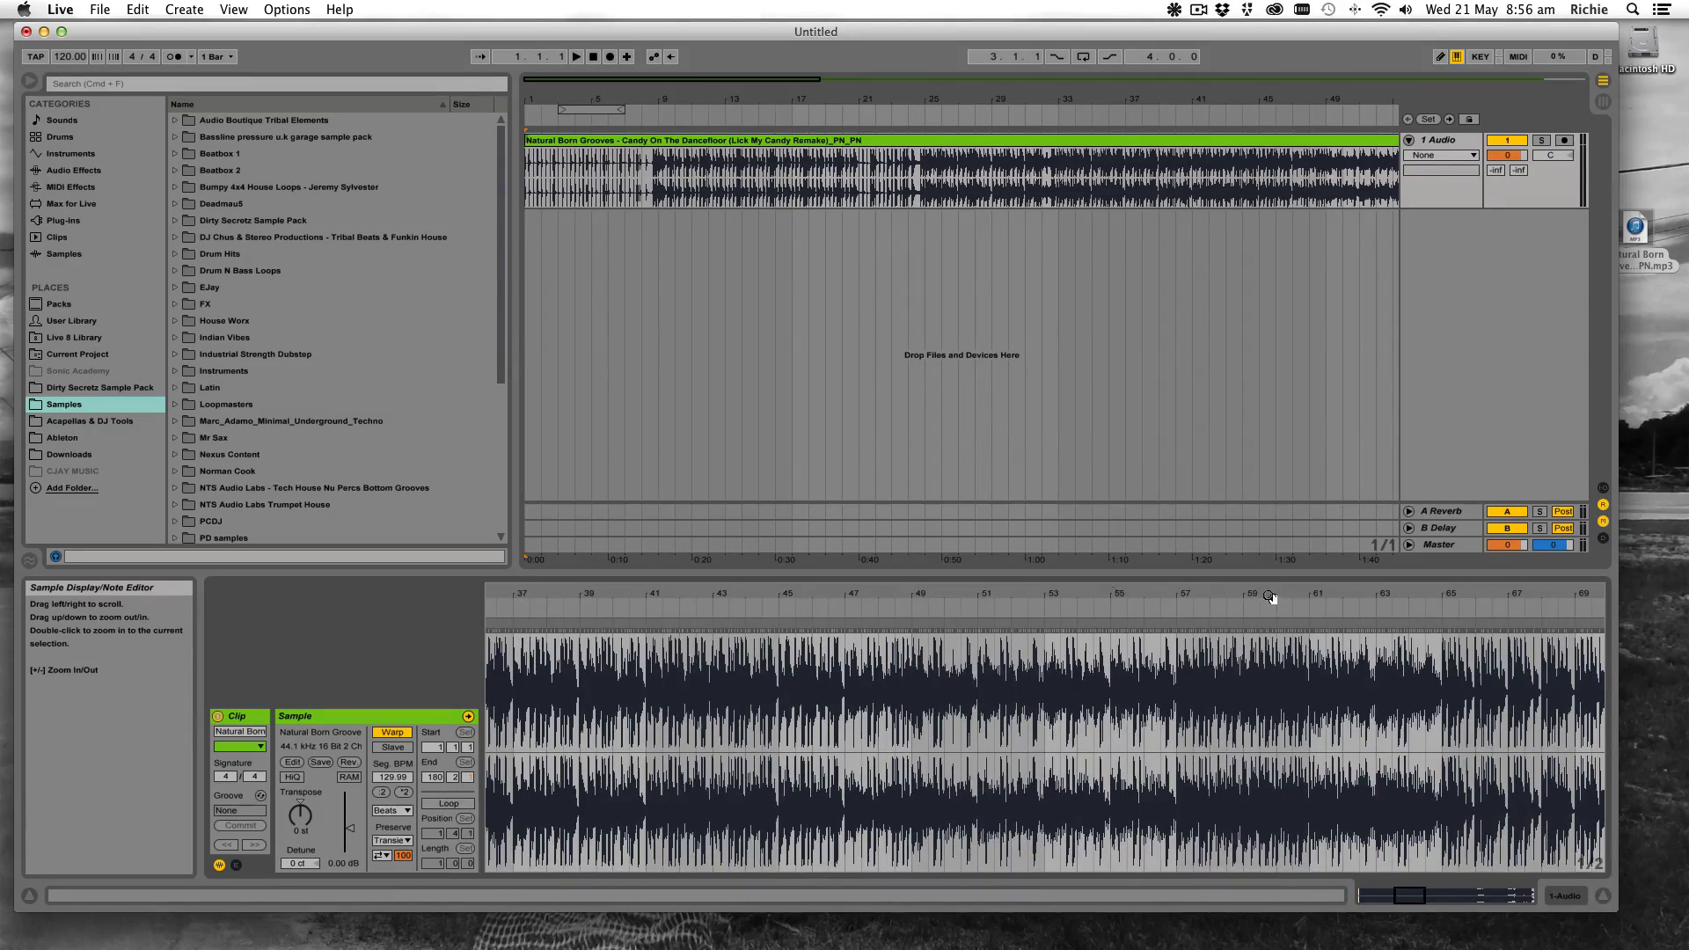
pyautogui.moveTo(1184, 592); pyautogui.dragTo(1183, 726)
pyautogui.moveTo(1031, 616); pyautogui.dragTo(1029, 668)
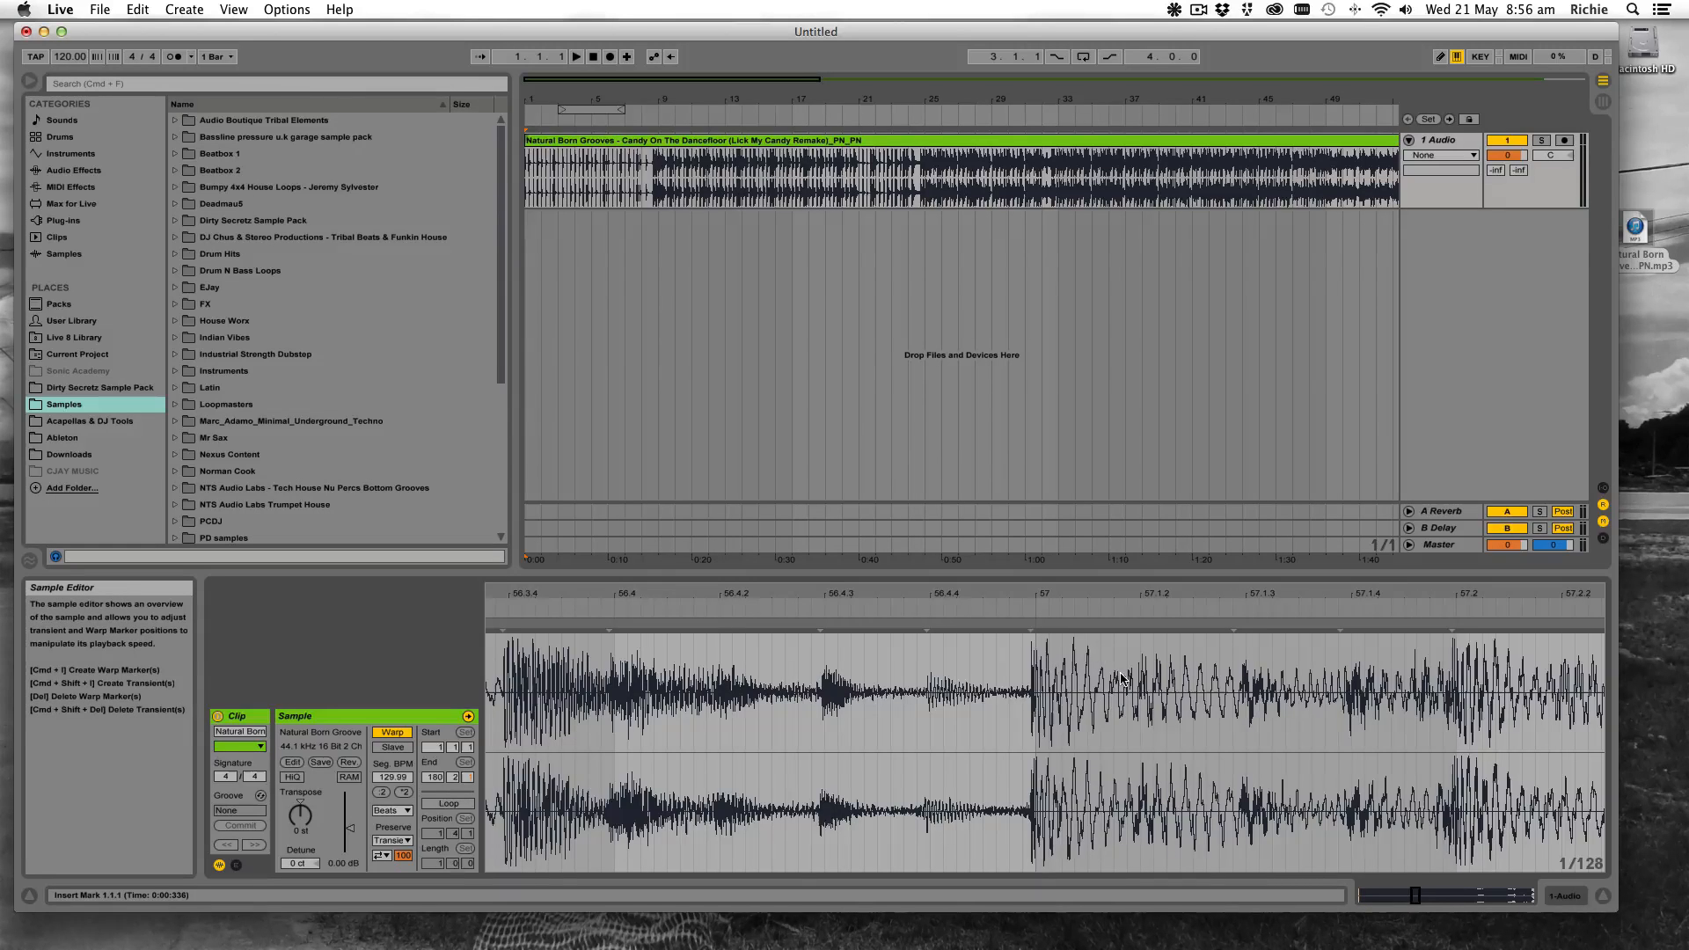
pyautogui.click(1031, 623)
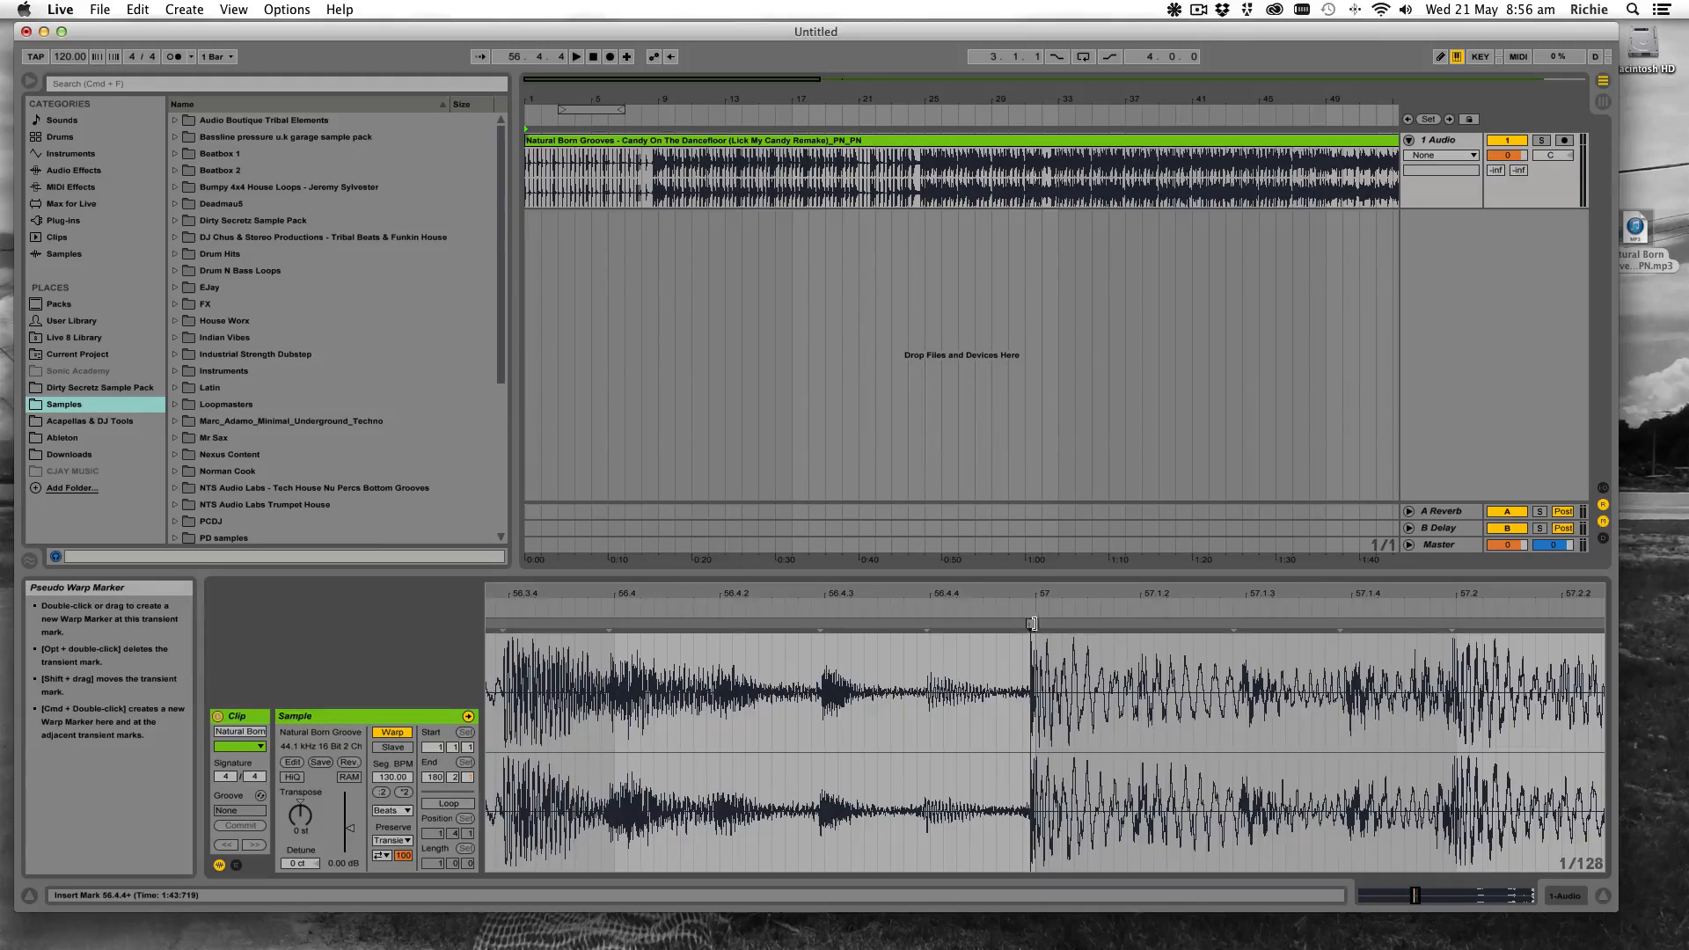
pyautogui.moveTo(1033, 623); pyautogui.dragTo(1040, 624)
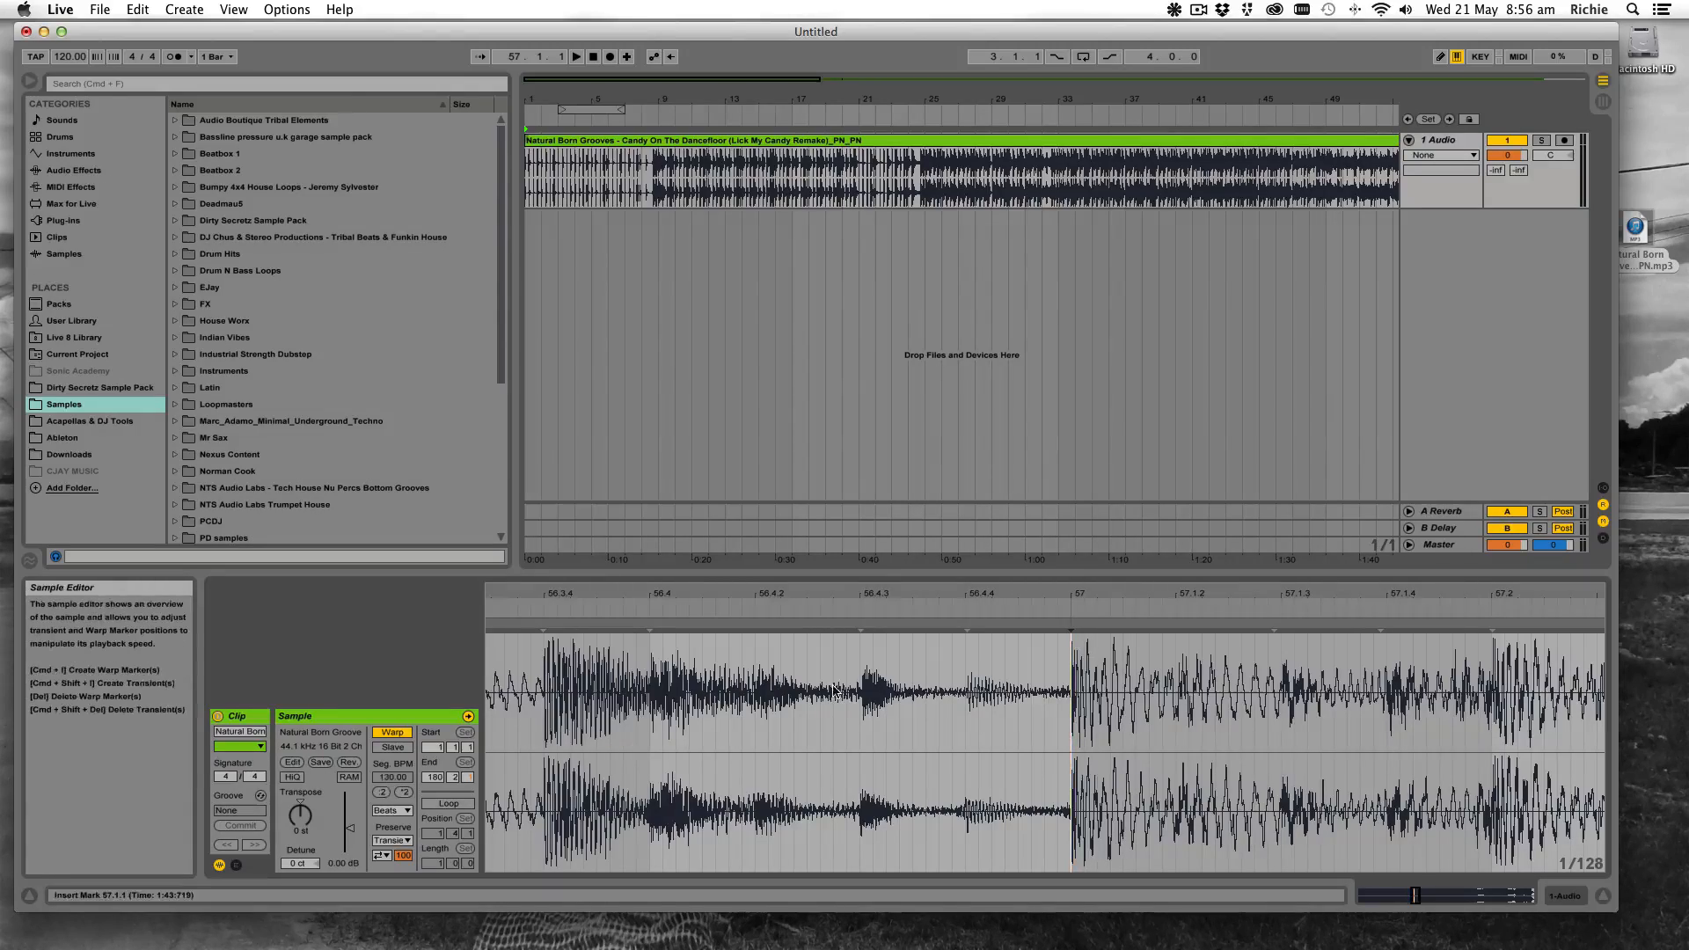
# Check how the clip's beats line up with the grid around bars 115 and 161
pyautogui.moveTo(1167, 593); pyautogui.dragTo(1167, 475)
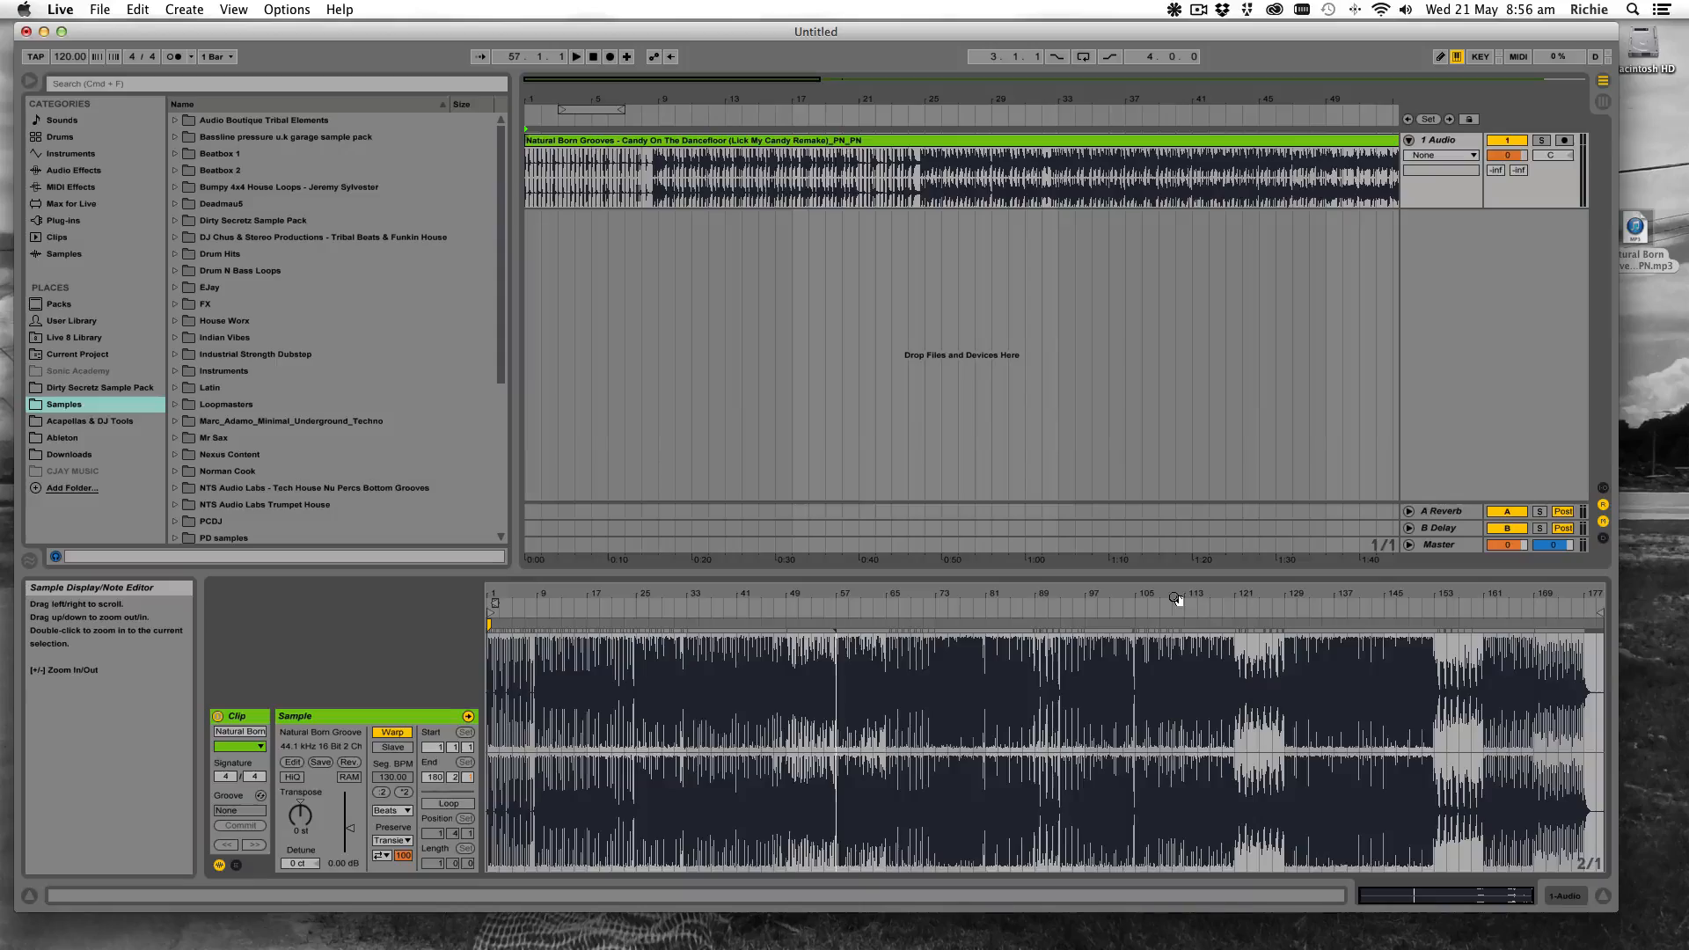
pyautogui.moveTo(1207, 593); pyautogui.dragTo(1206, 748)
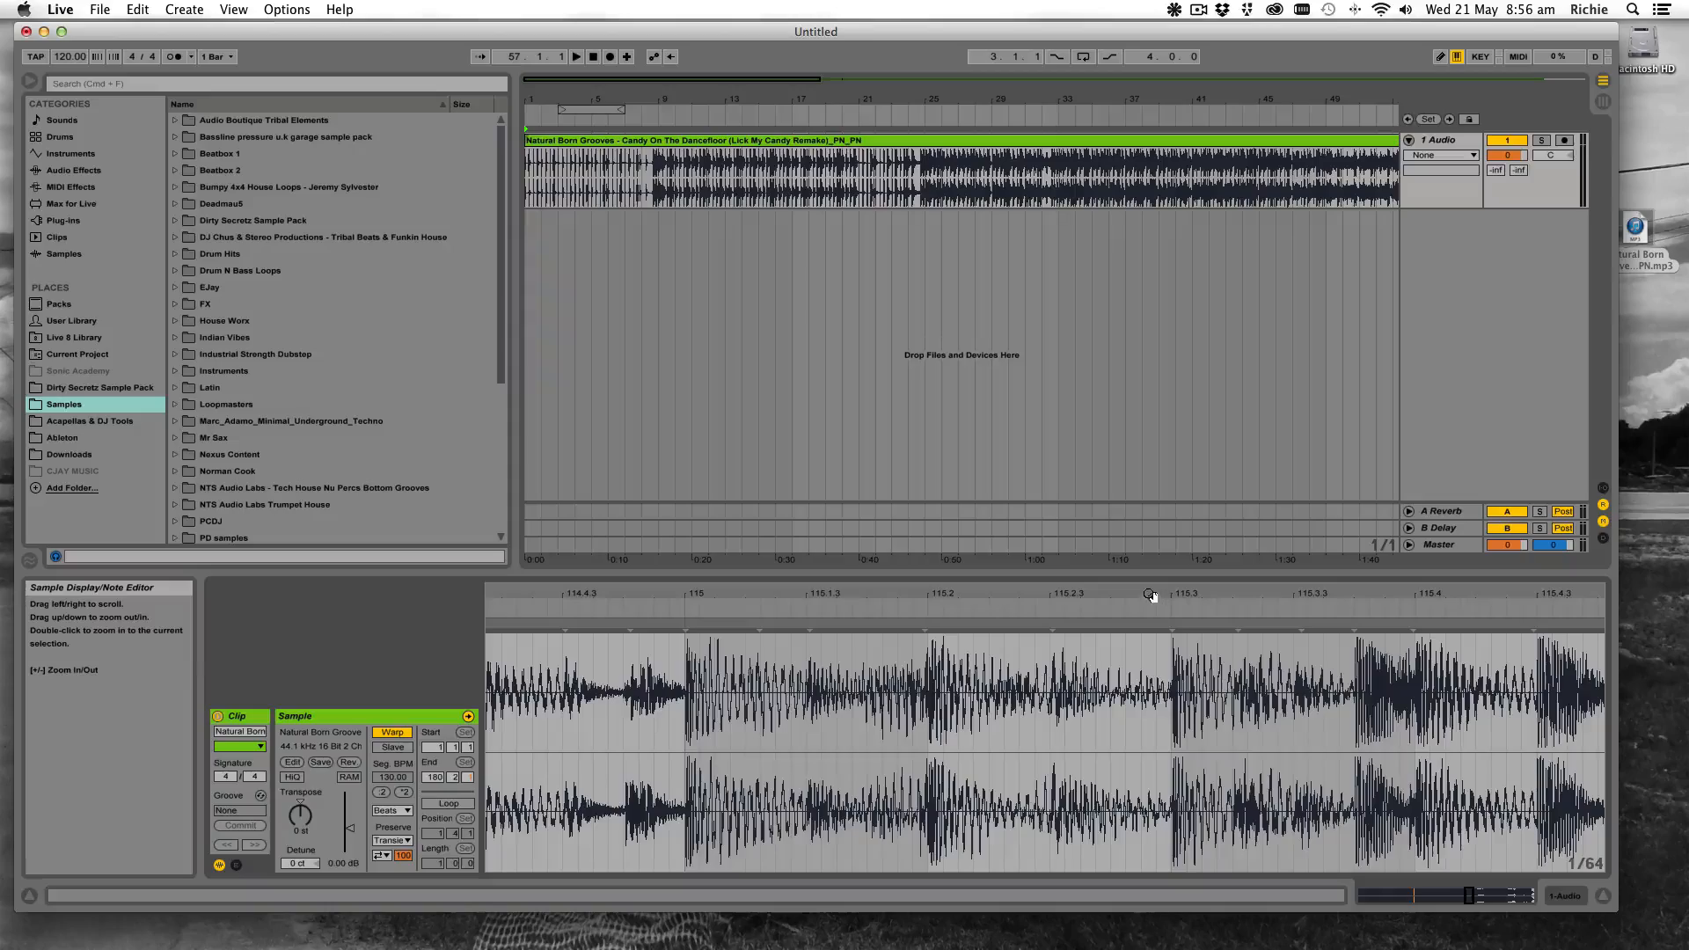
pyautogui.moveTo(1180, 593)
pyautogui.mouseDown()
pyautogui.moveTo(1180, 620)
pyautogui.moveTo(1218, 567)
pyautogui.moveTo(1218, 466)
pyautogui.mouseUp()
pyautogui.click(1161, 621)
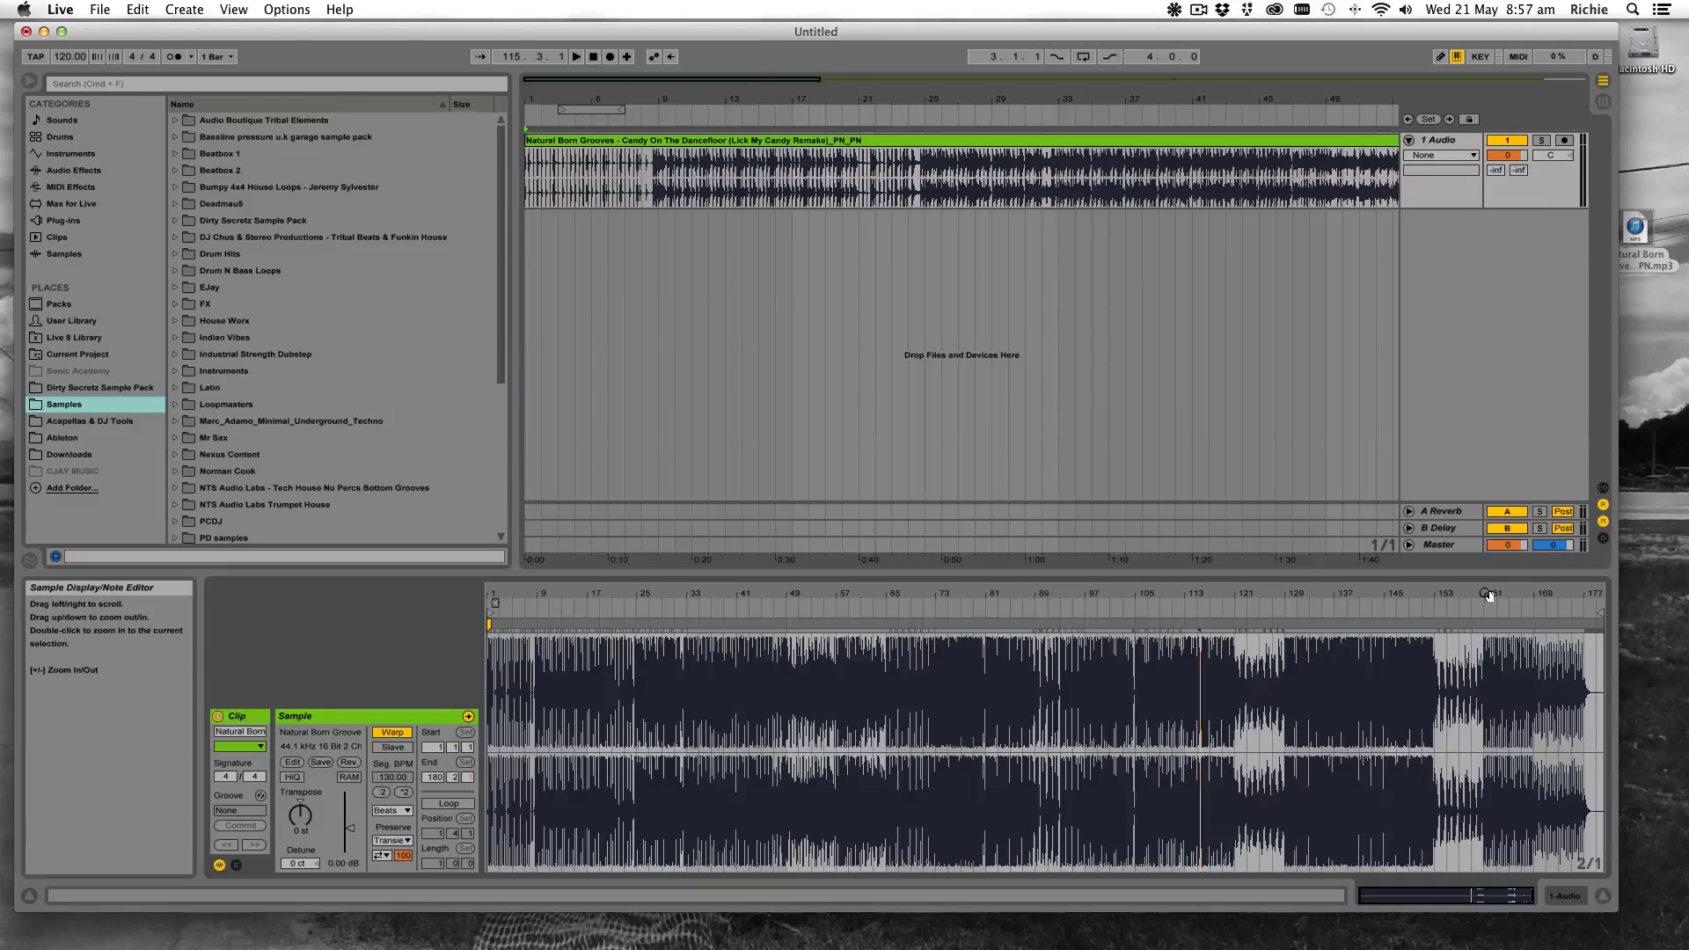
pyautogui.moveTo(1487, 594); pyautogui.dragTo(1431, 756)
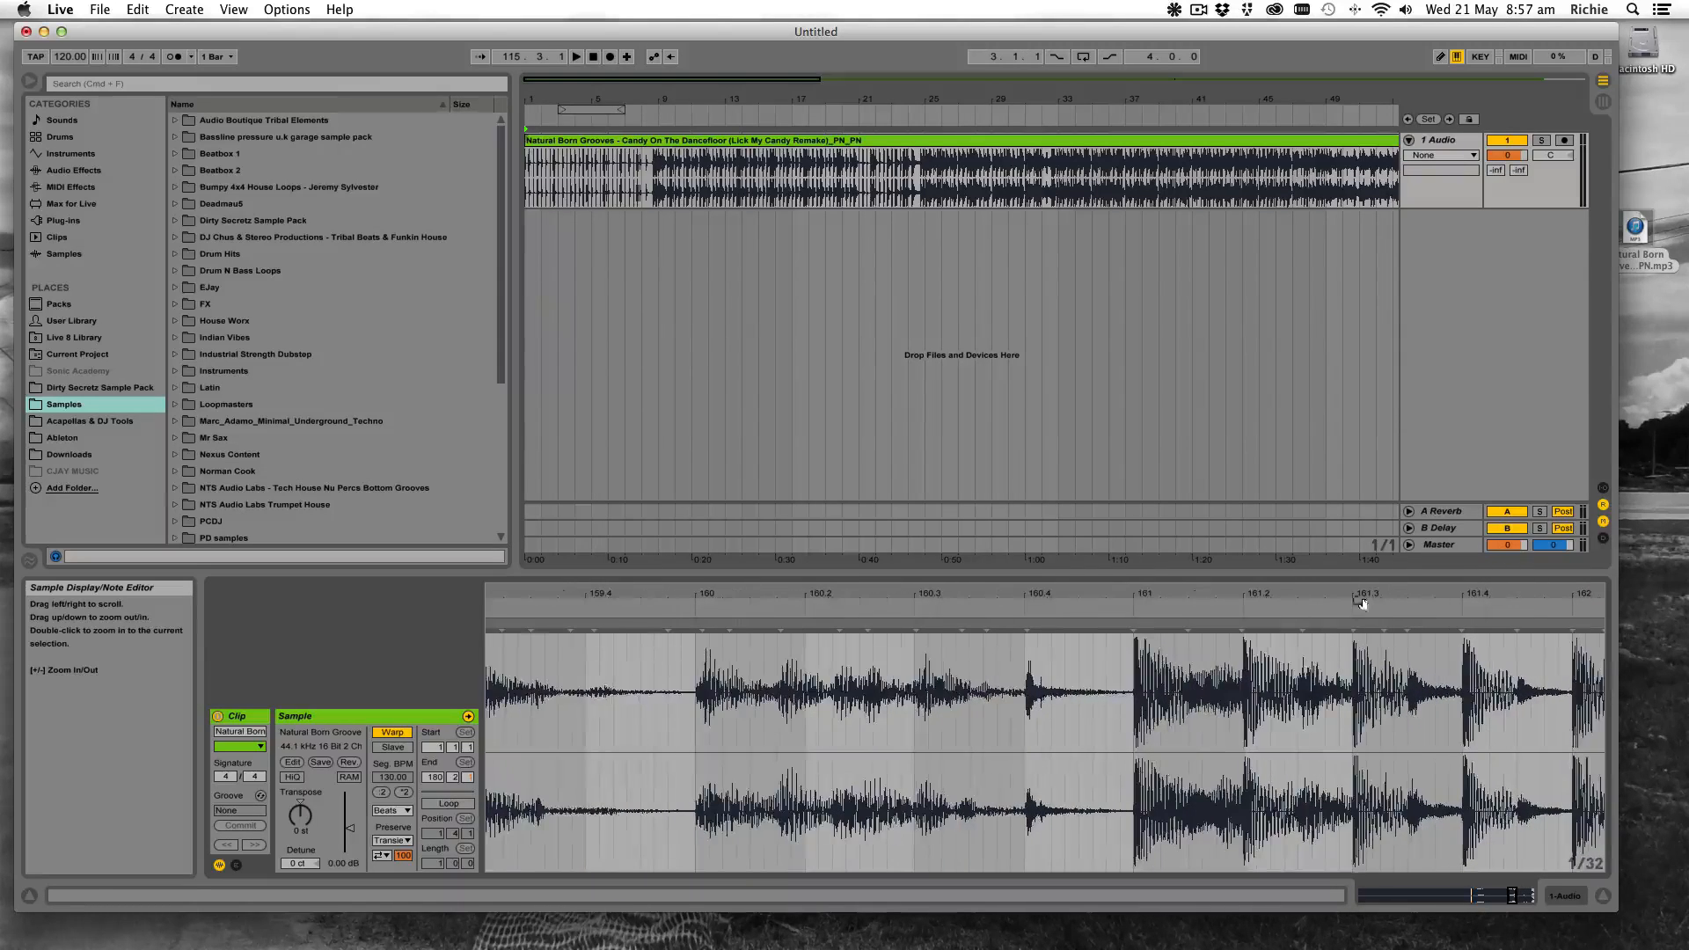
pyautogui.click(1135, 620)
pyautogui.moveTo(1240, 589); pyautogui.dragTo(1240, 414)
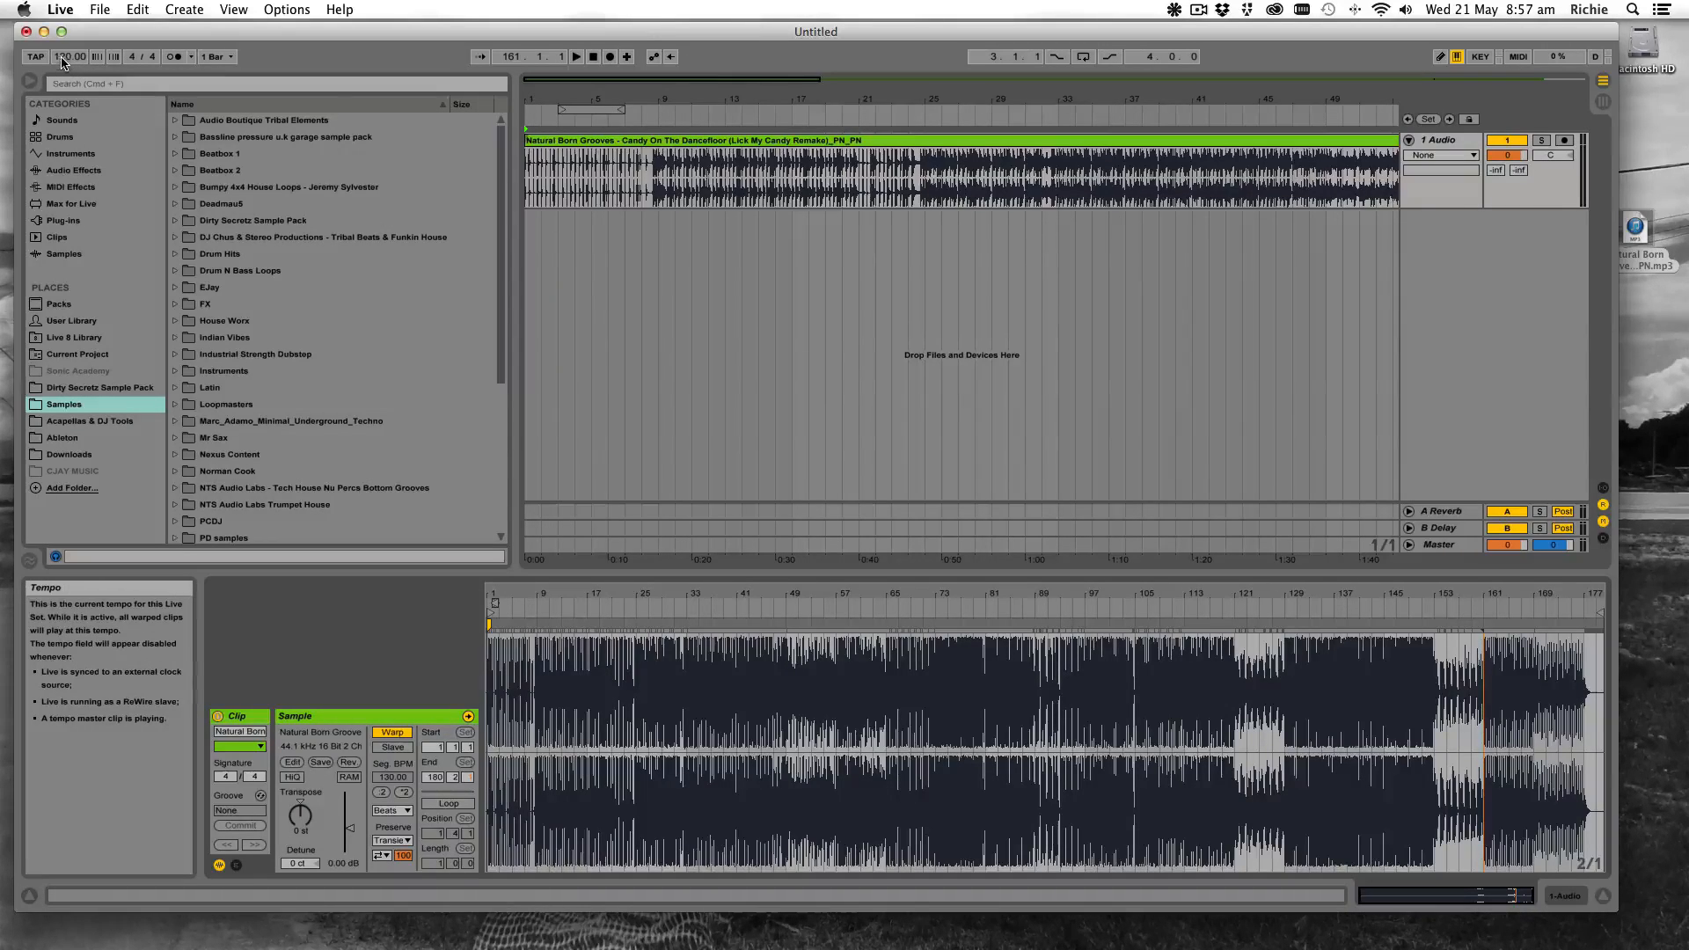
# Set the project tempo to 125 BPM and the clip's warp mode to Complex
pyautogui.moveTo(67, 62); pyautogui.dragTo(68, 49)
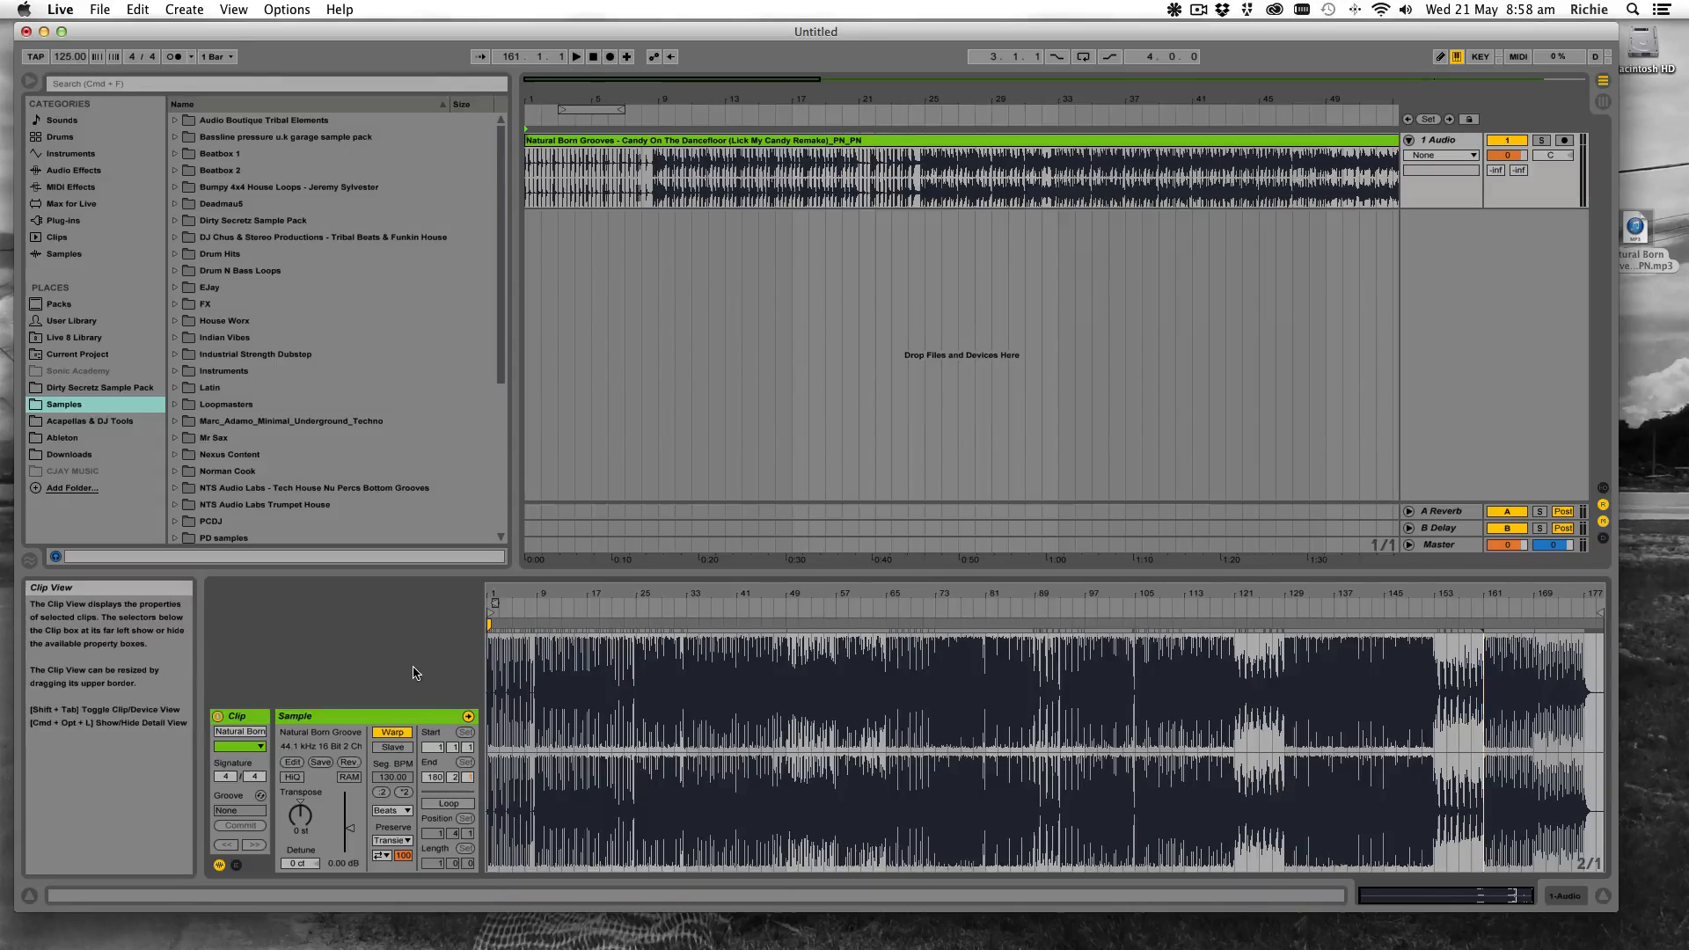
pyautogui.click(404, 813)
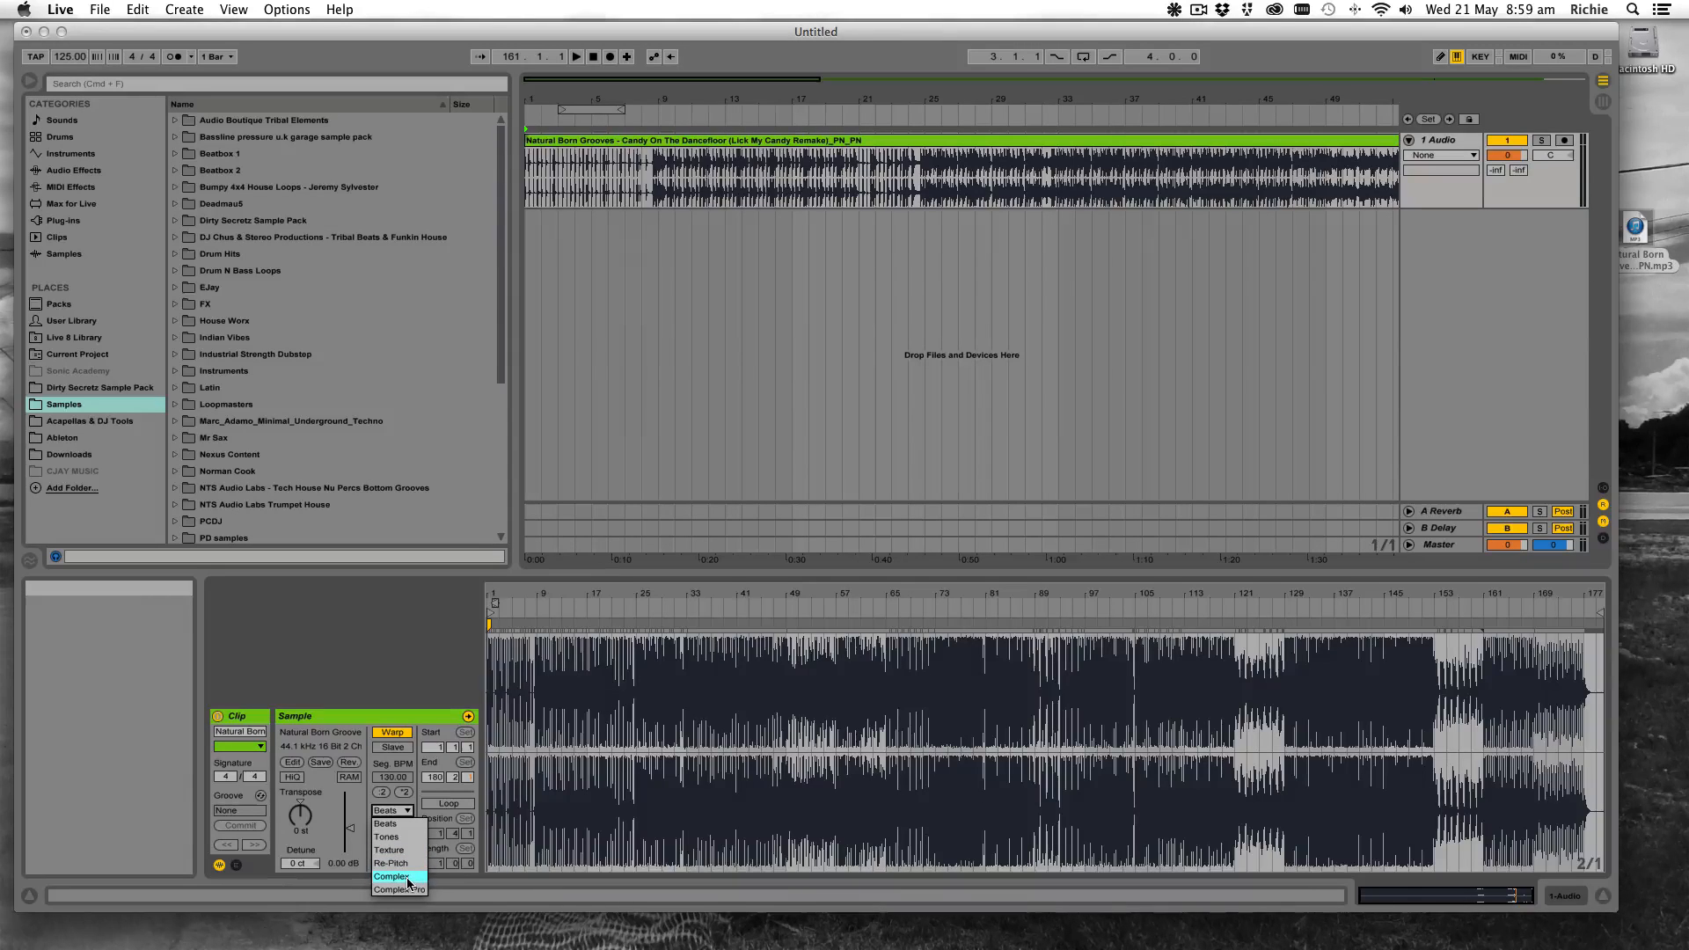
pyautogui.click(392, 877)
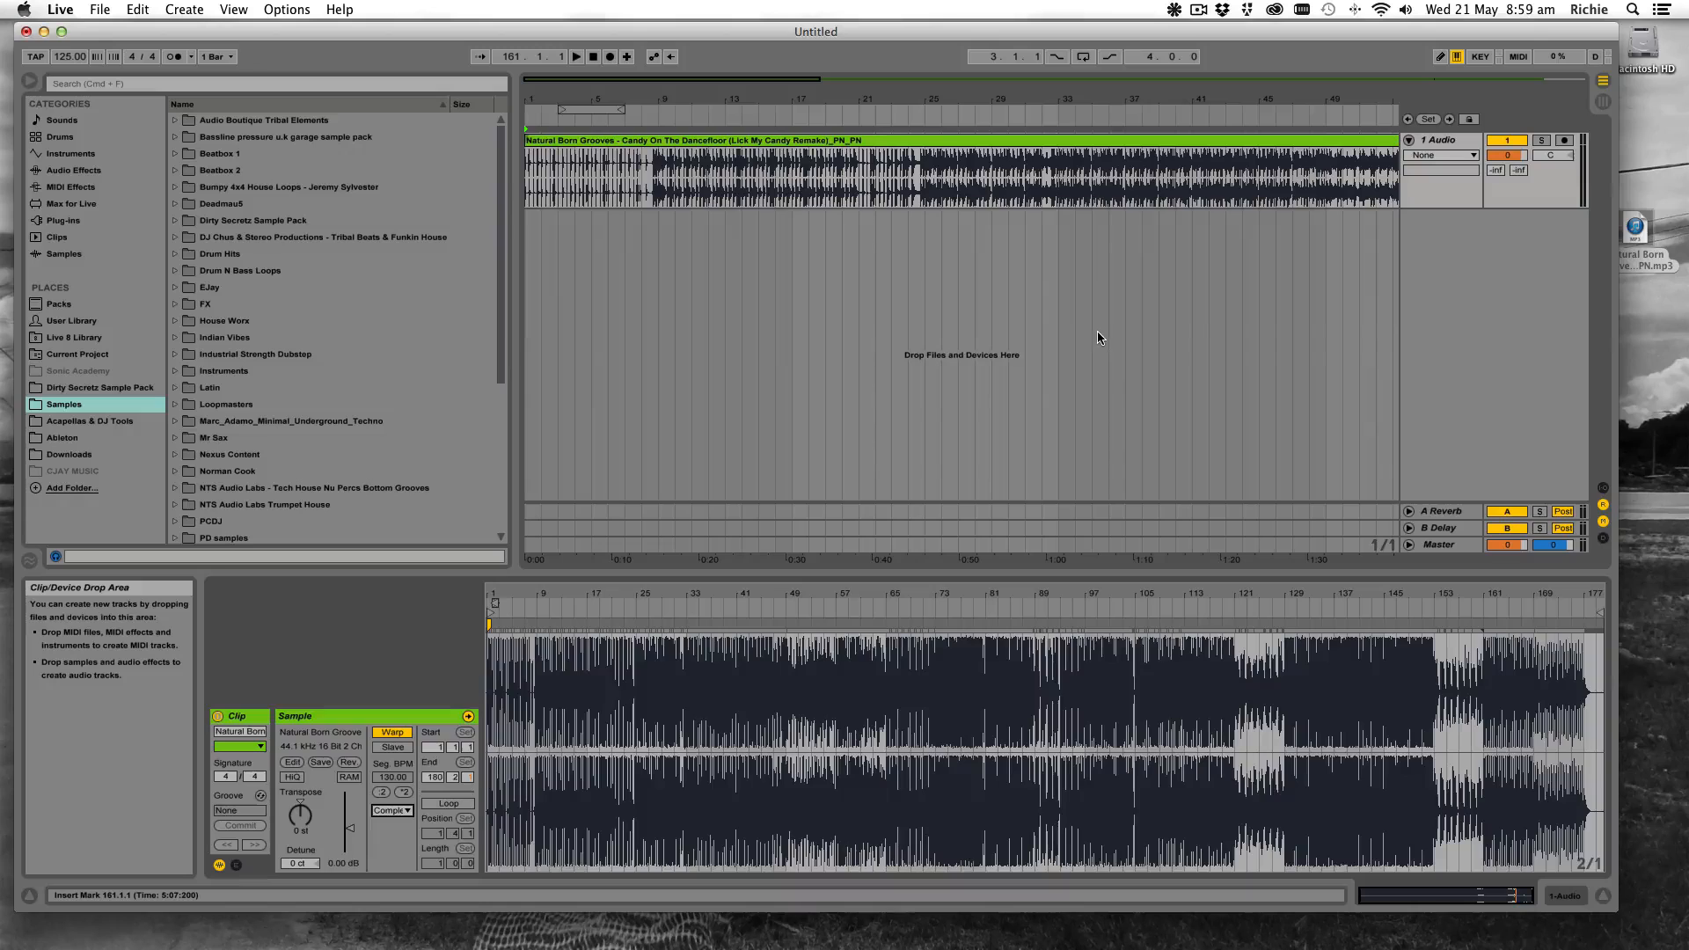
# Add a second audio track below the song's track, keeping its default name
pyautogui.click(1157, 306)
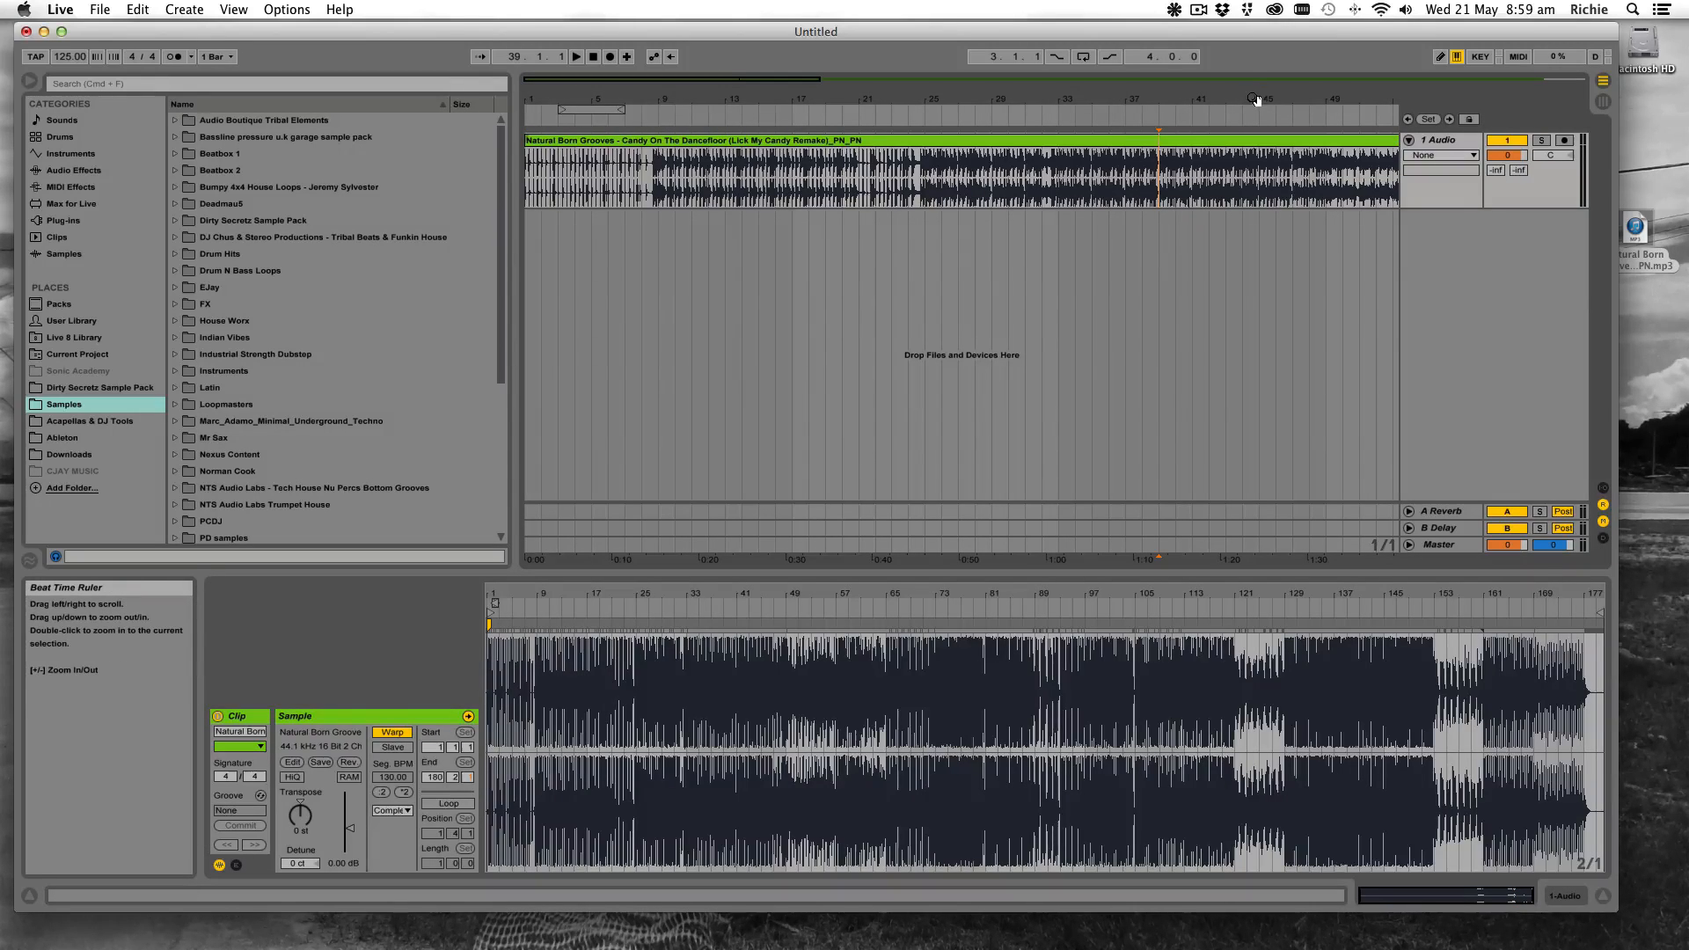
pyautogui.moveTo(1257, 101); pyautogui.dragTo(1257, 67)
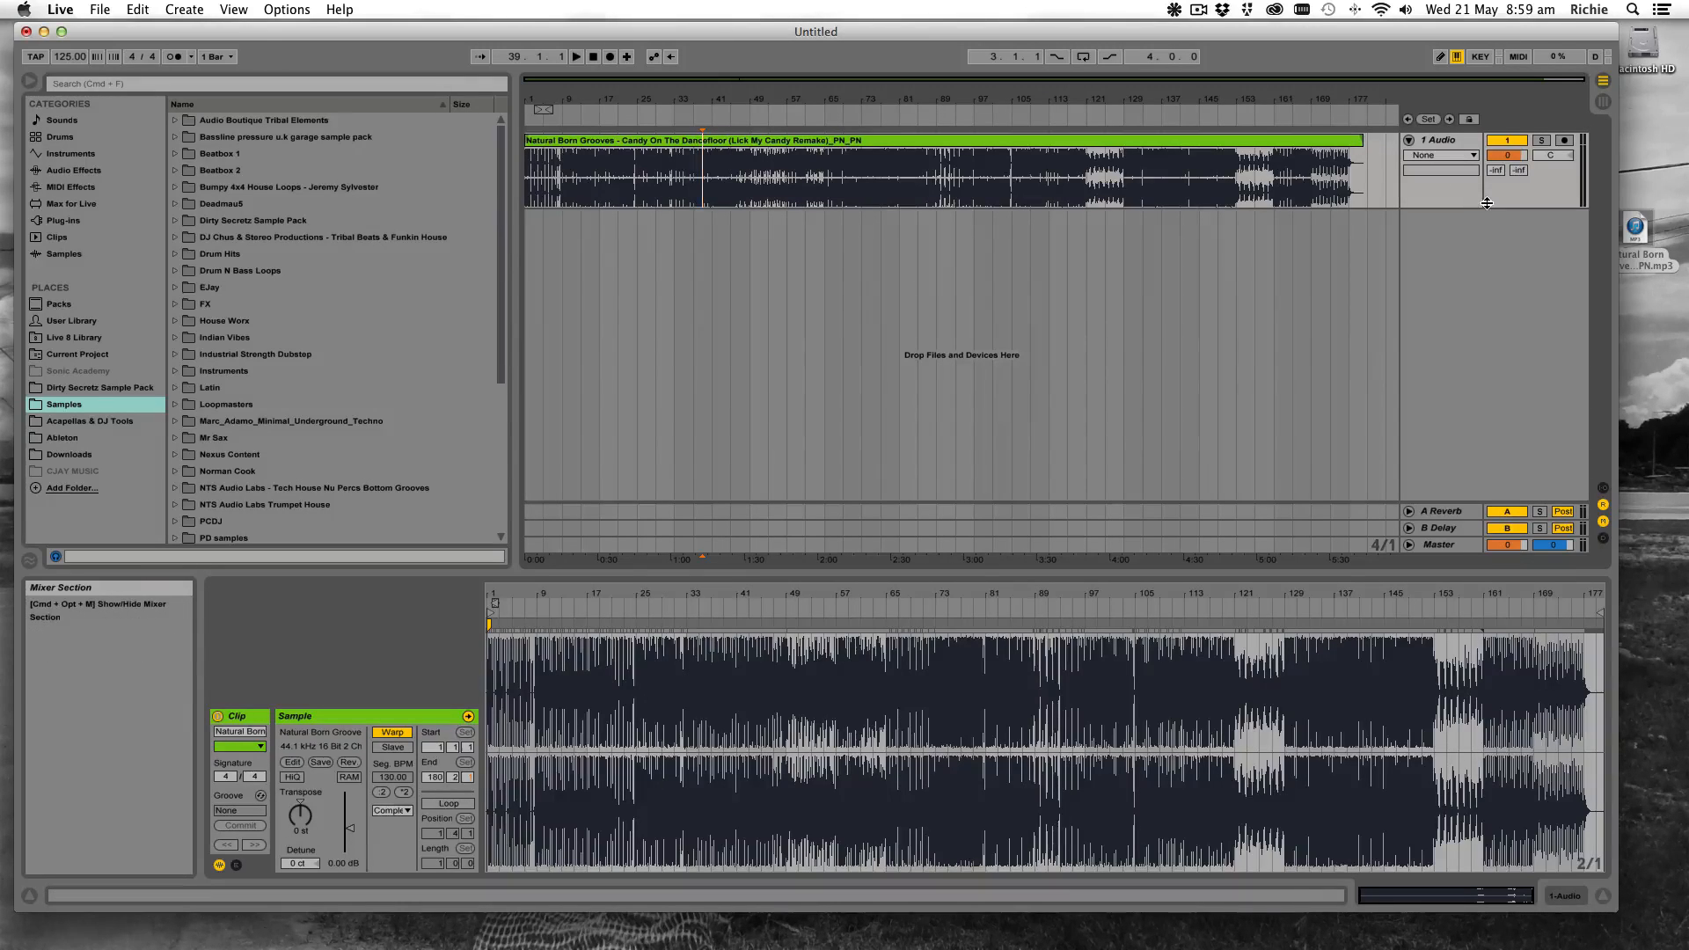
pyautogui.press('super+t')
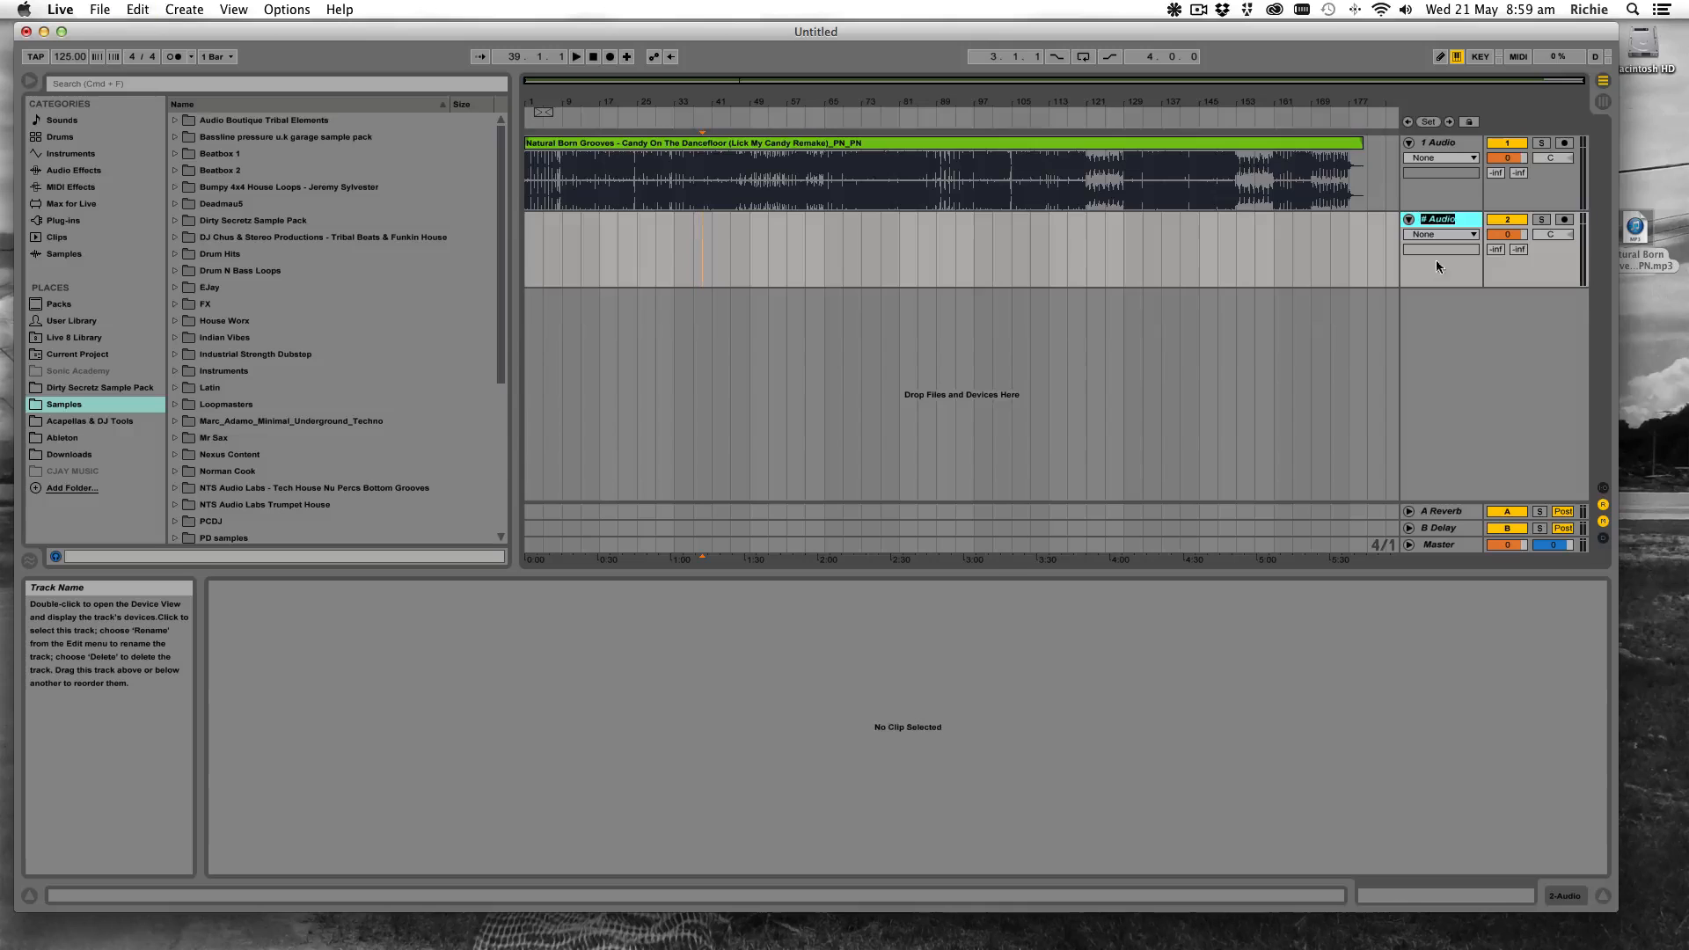
pyautogui.press('Return')
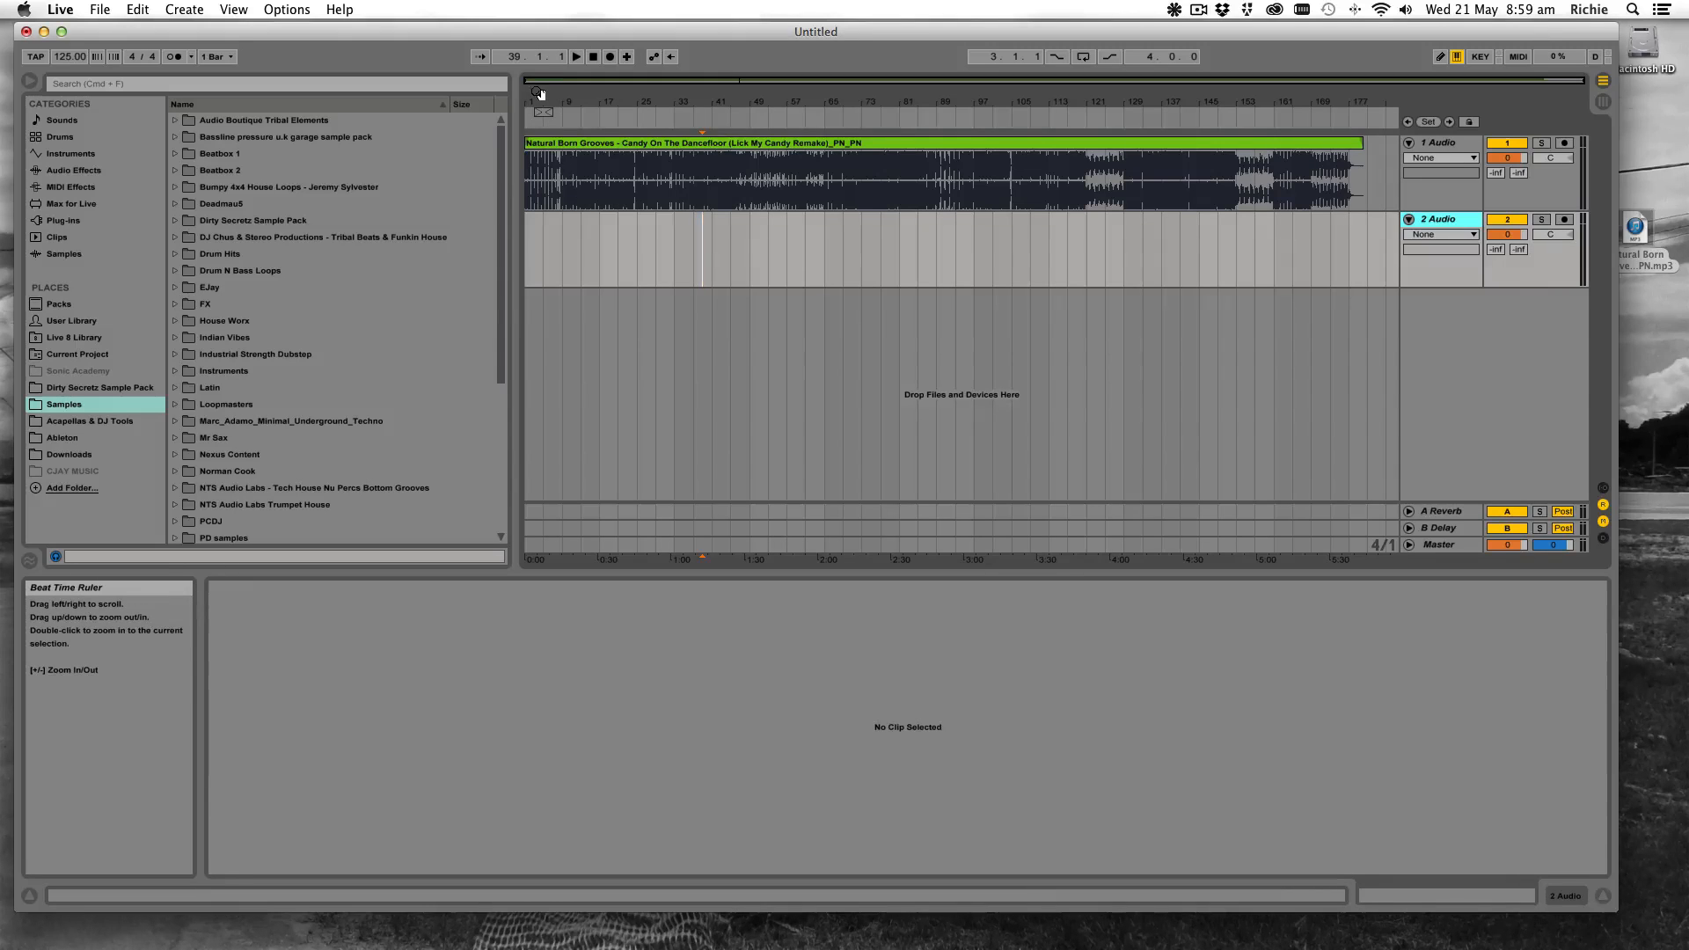
# Examine the song's structure and play it from about bar 7, jumping playback ahead to about bar 24
pyautogui.moveTo(539, 98); pyautogui.dragTo(538, 193)
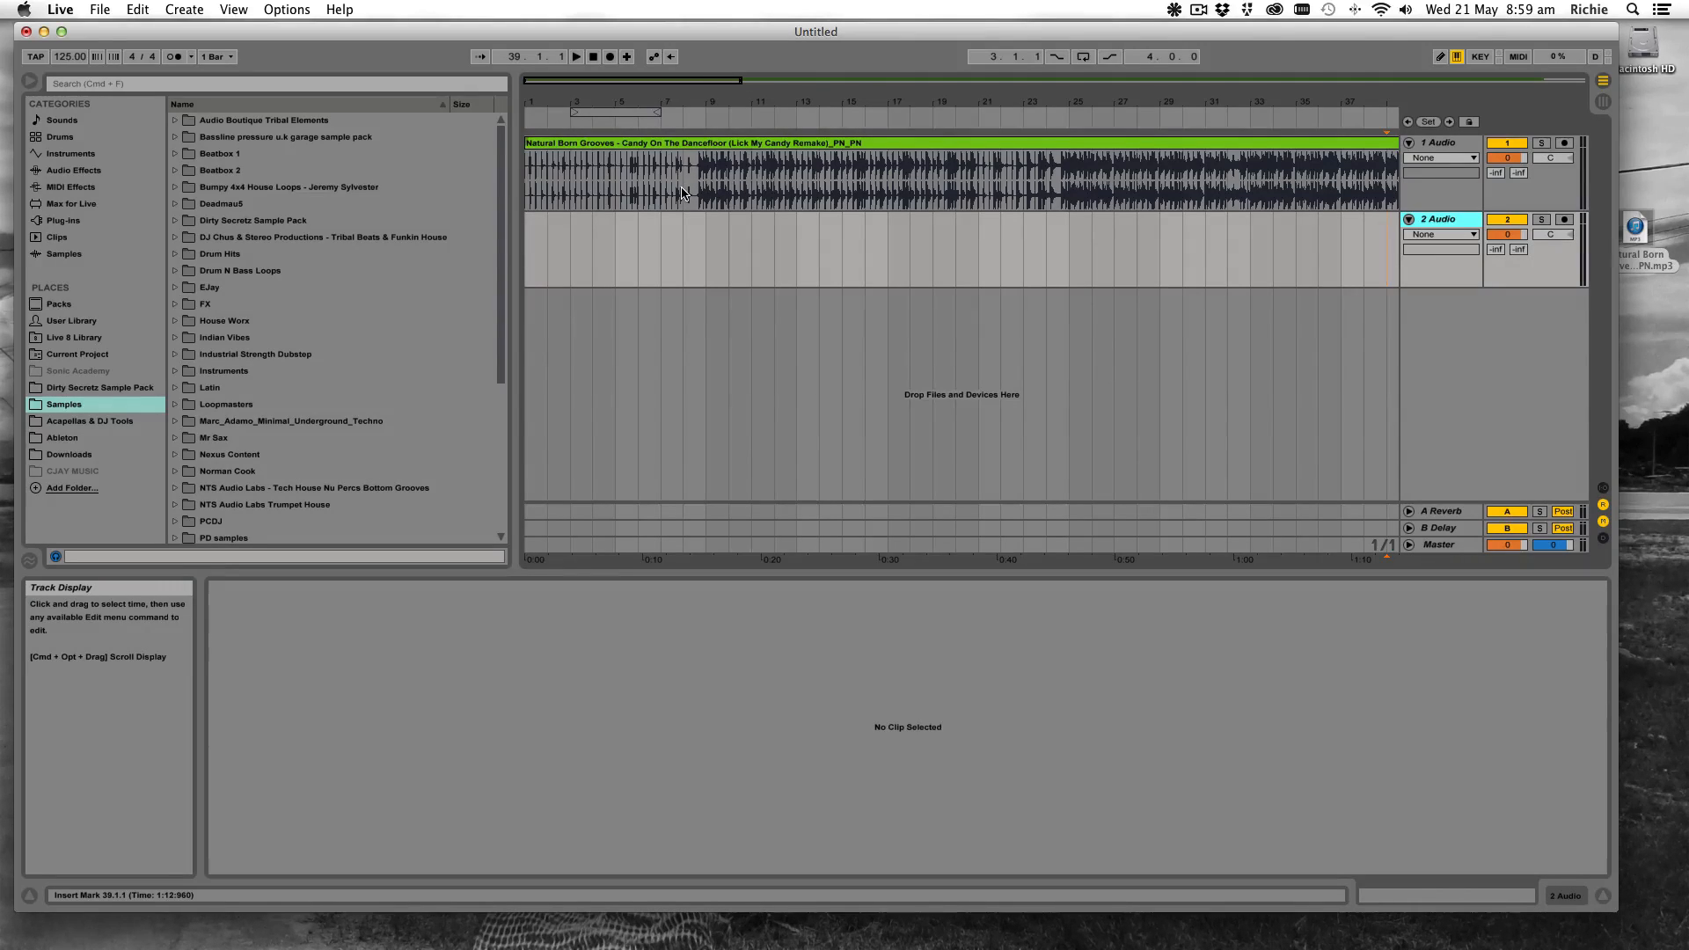
pyautogui.moveTo(746, 103); pyautogui.dragTo(746, 70)
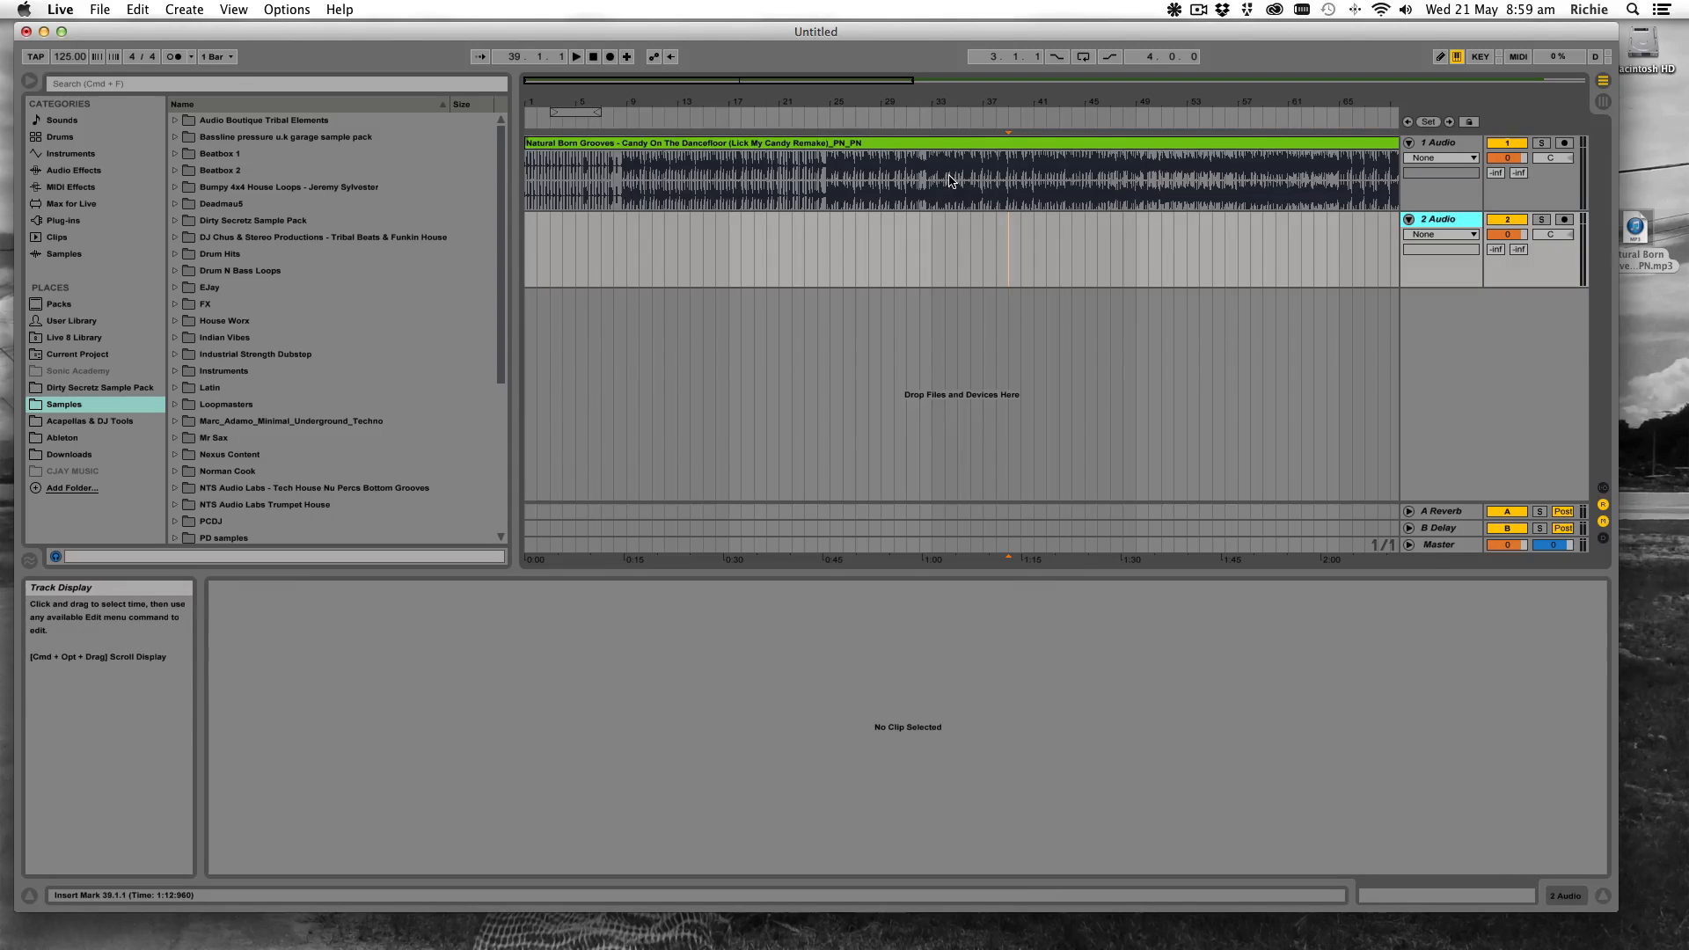
pyautogui.moveTo(1056, 103); pyautogui.dragTo(733, 88)
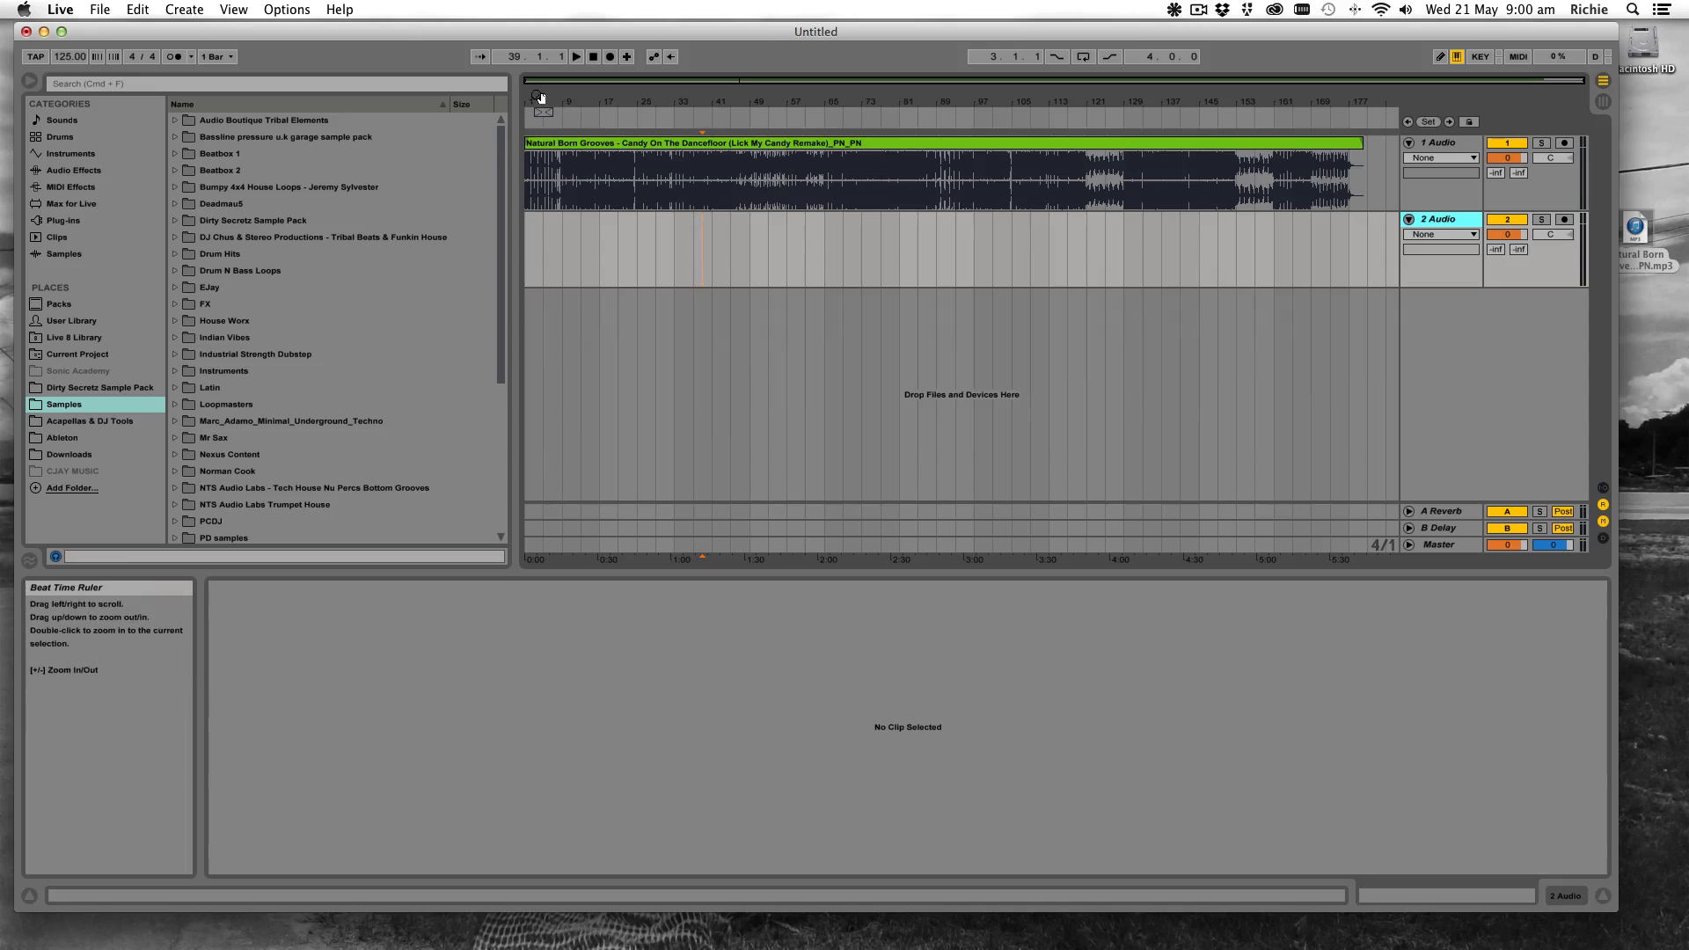
pyautogui.moveTo(563, 102); pyautogui.dragTo(564, 247)
pyautogui.click(777, 187)
pyautogui.press('space')
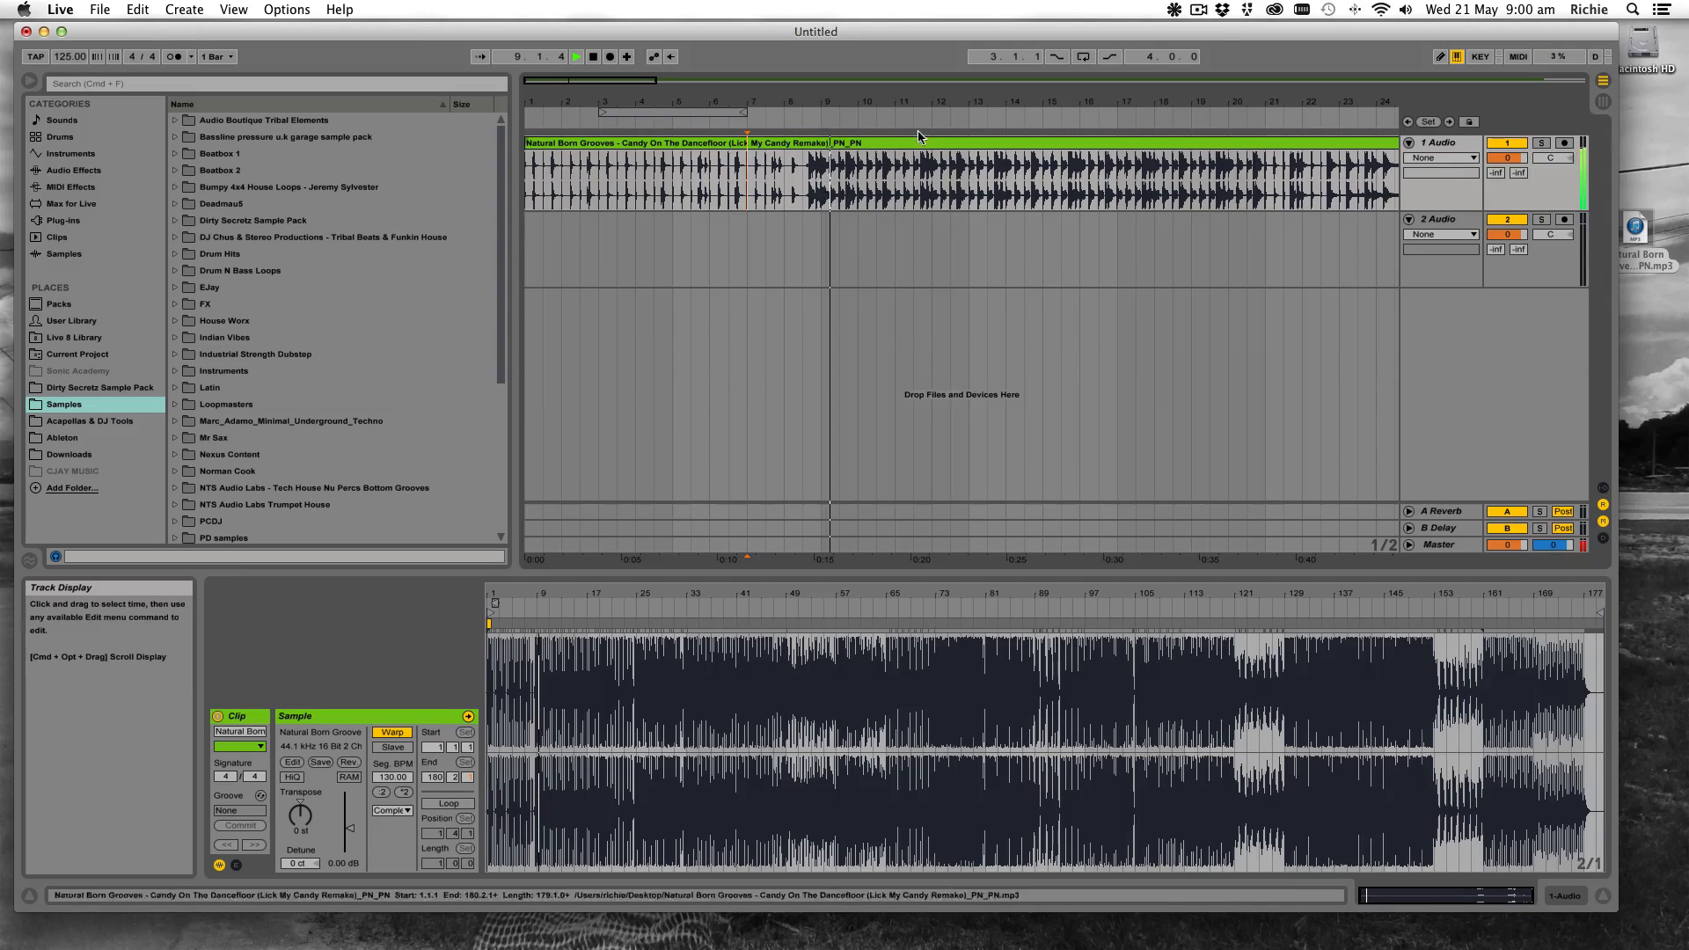
pyautogui.moveTo(969, 101); pyautogui.dragTo(969, 45)
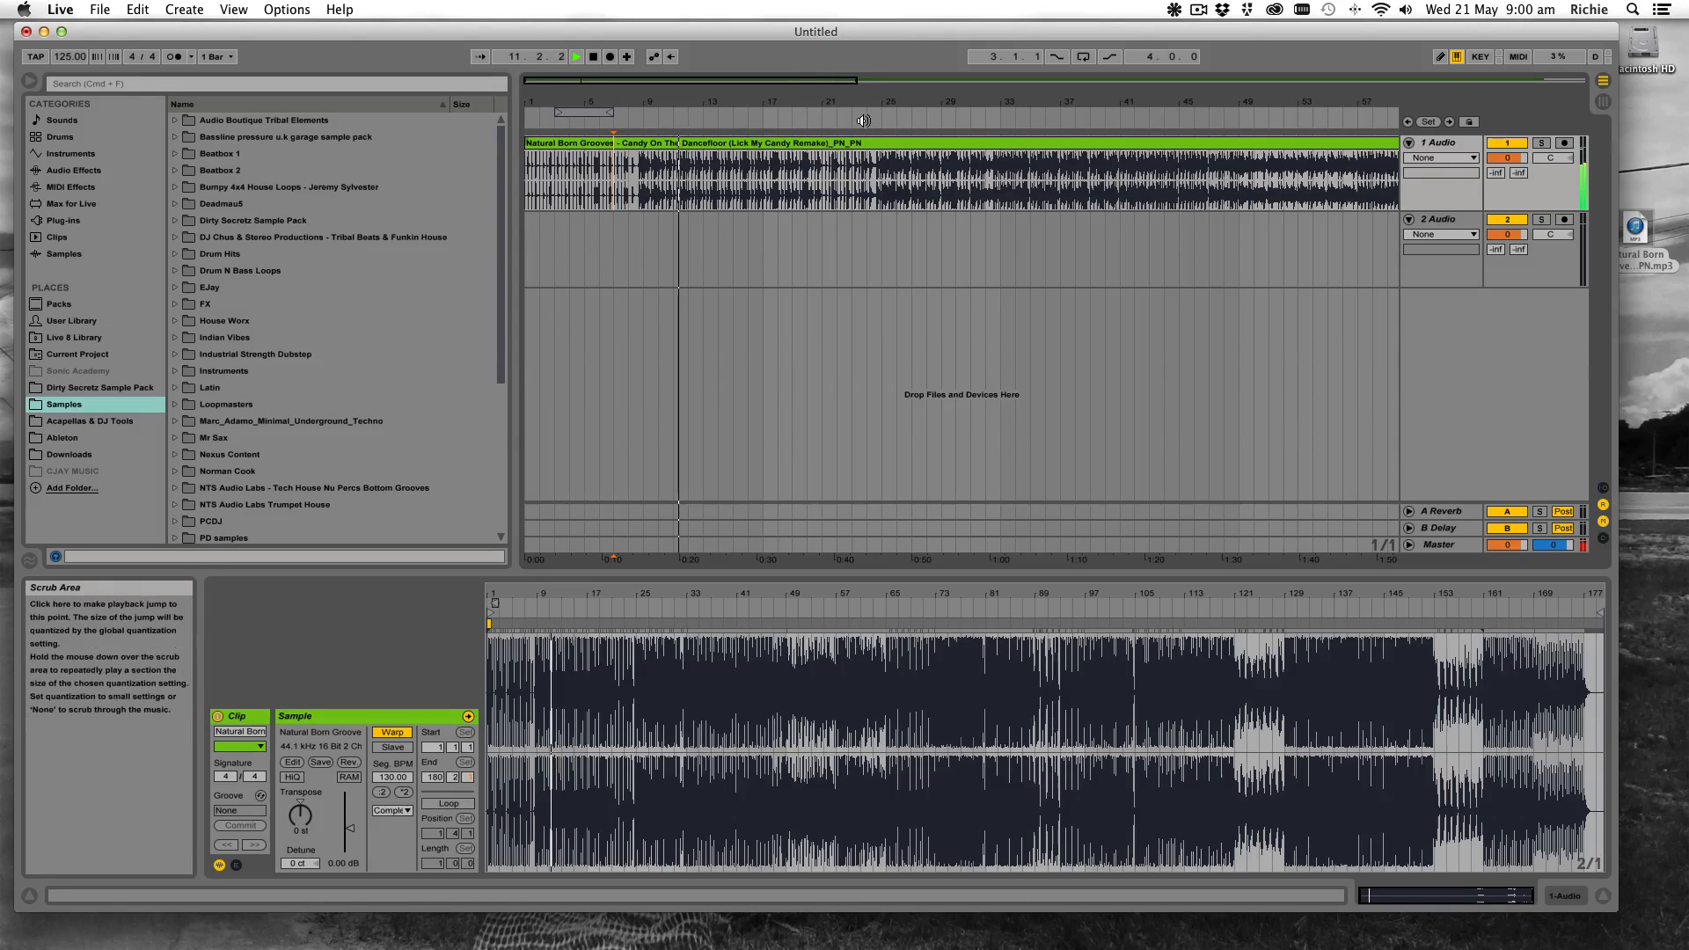
pyautogui.click(863, 121)
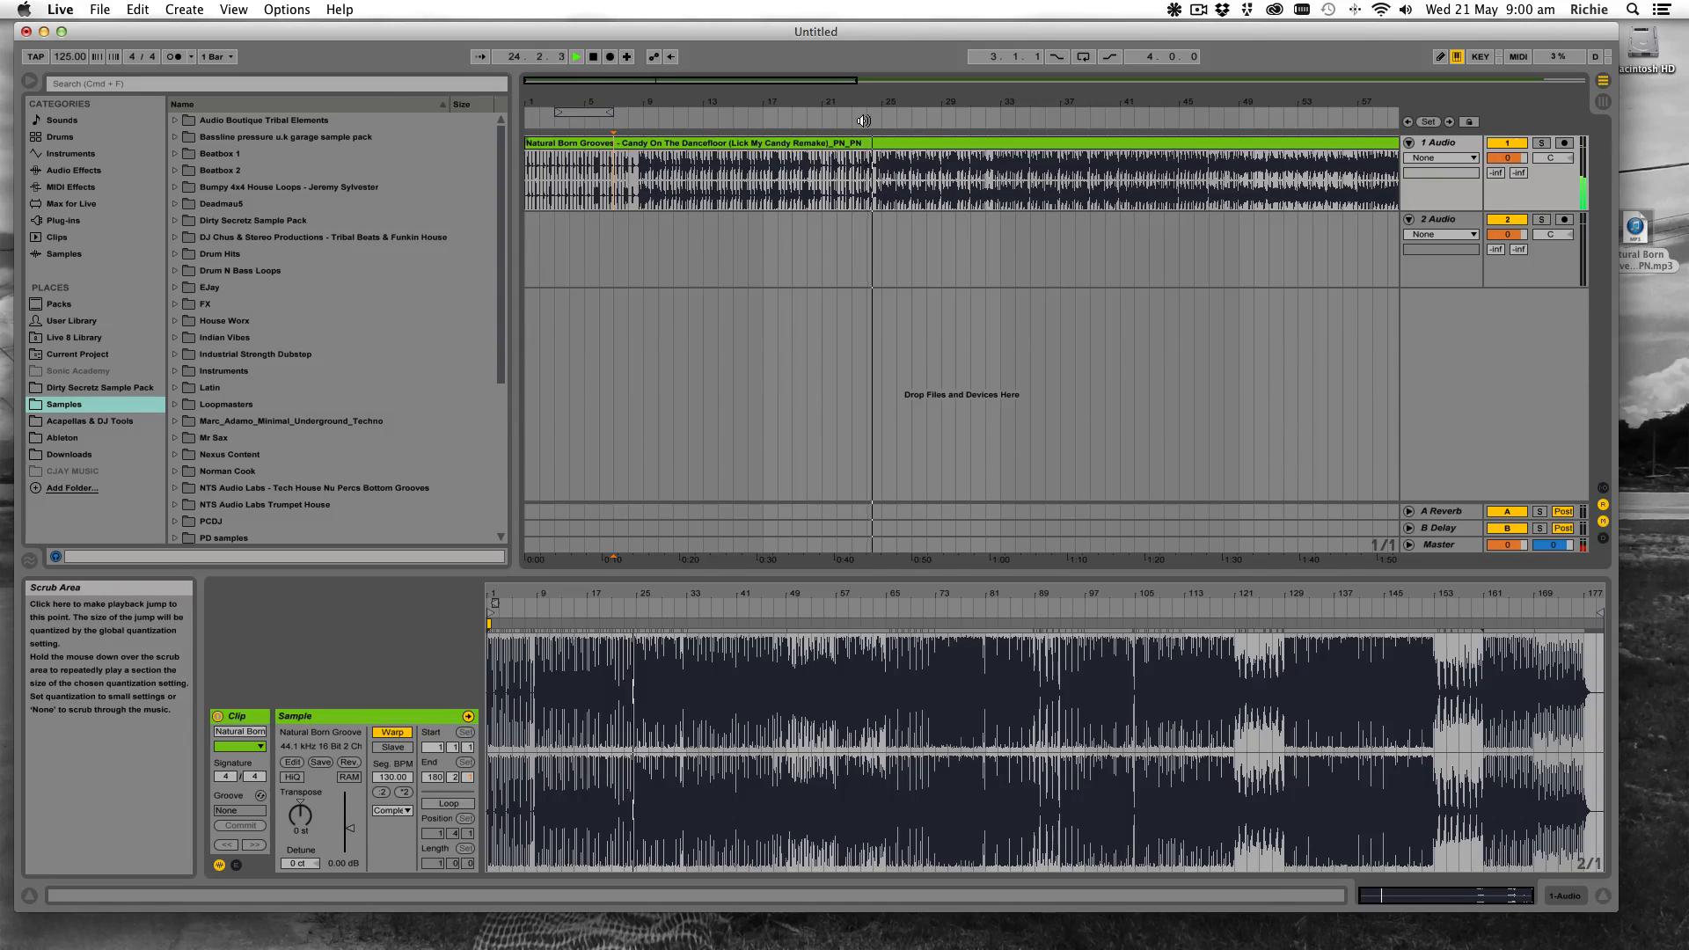
pyautogui.moveTo(947, 97); pyautogui.dragTo(746, 99)
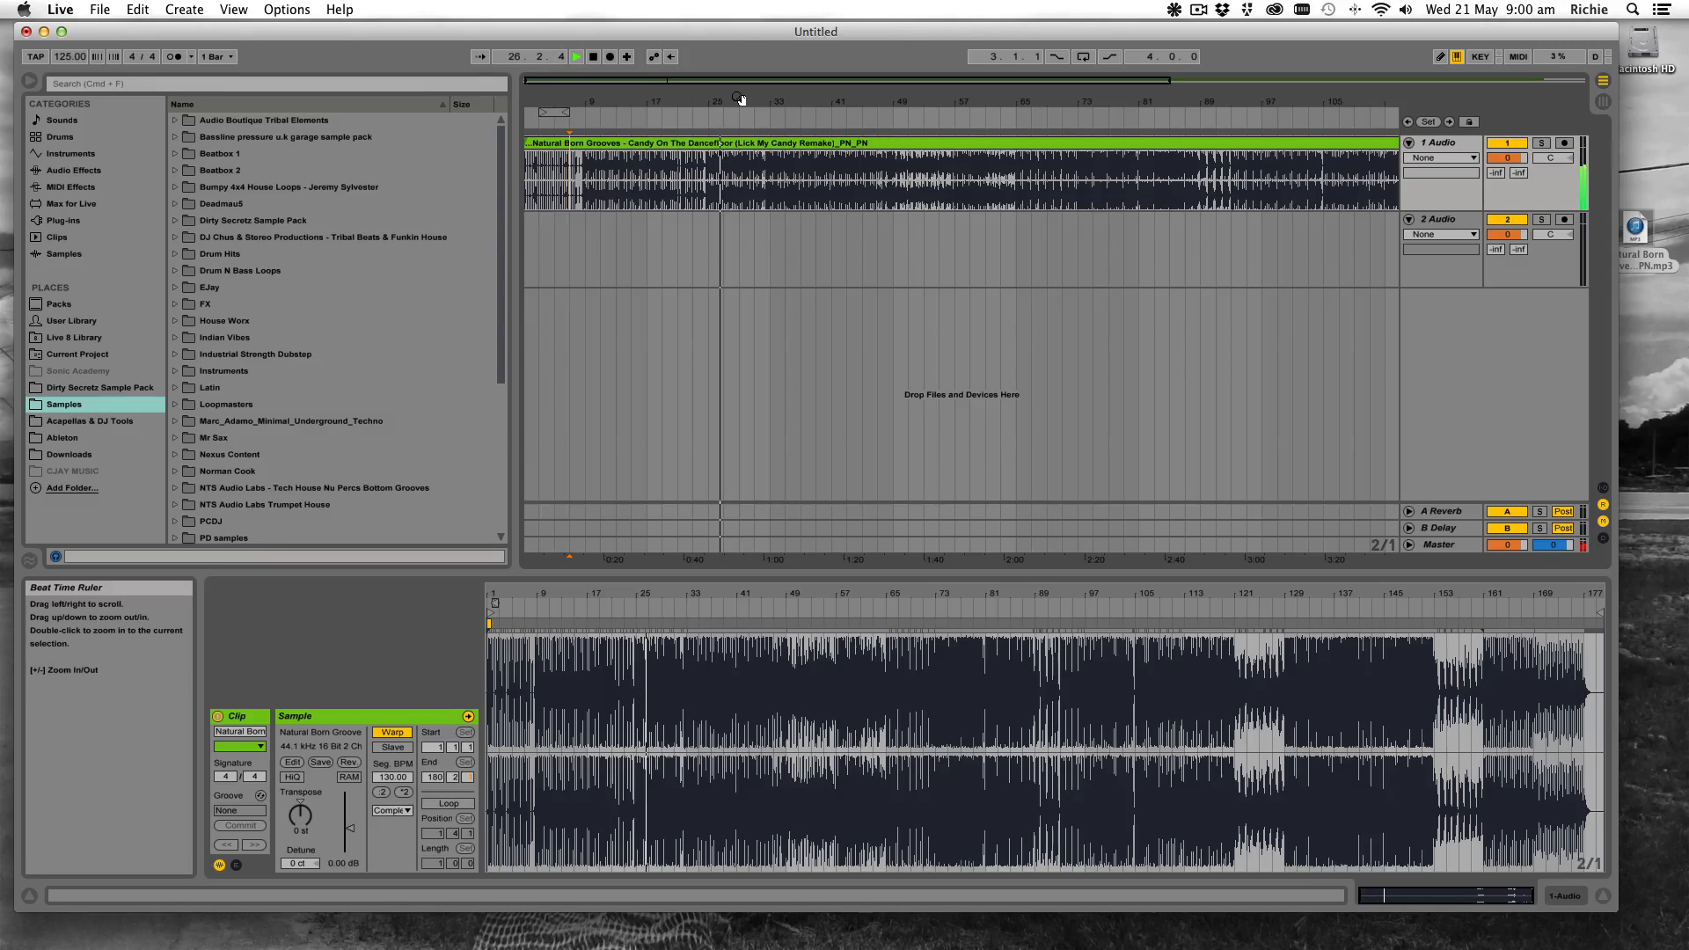
# Set the global quantization to None and audition the song from about bars 49, 56 and 63
pyautogui.click(221, 57)
pyautogui.click(213, 72)
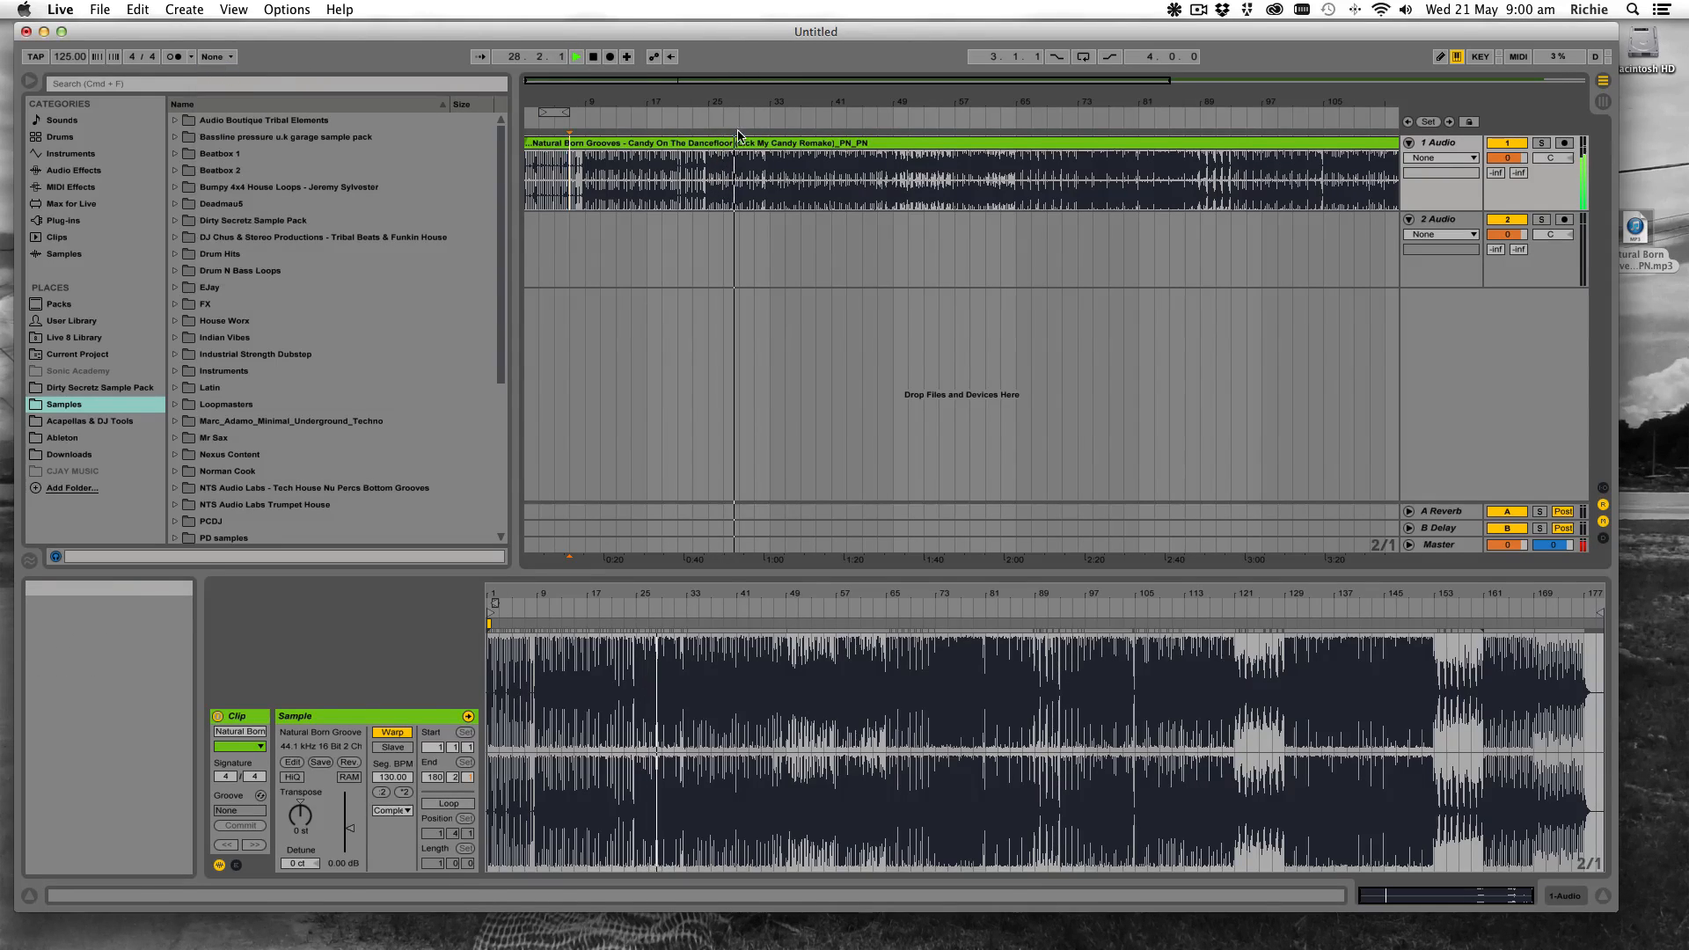
pyautogui.click(891, 119)
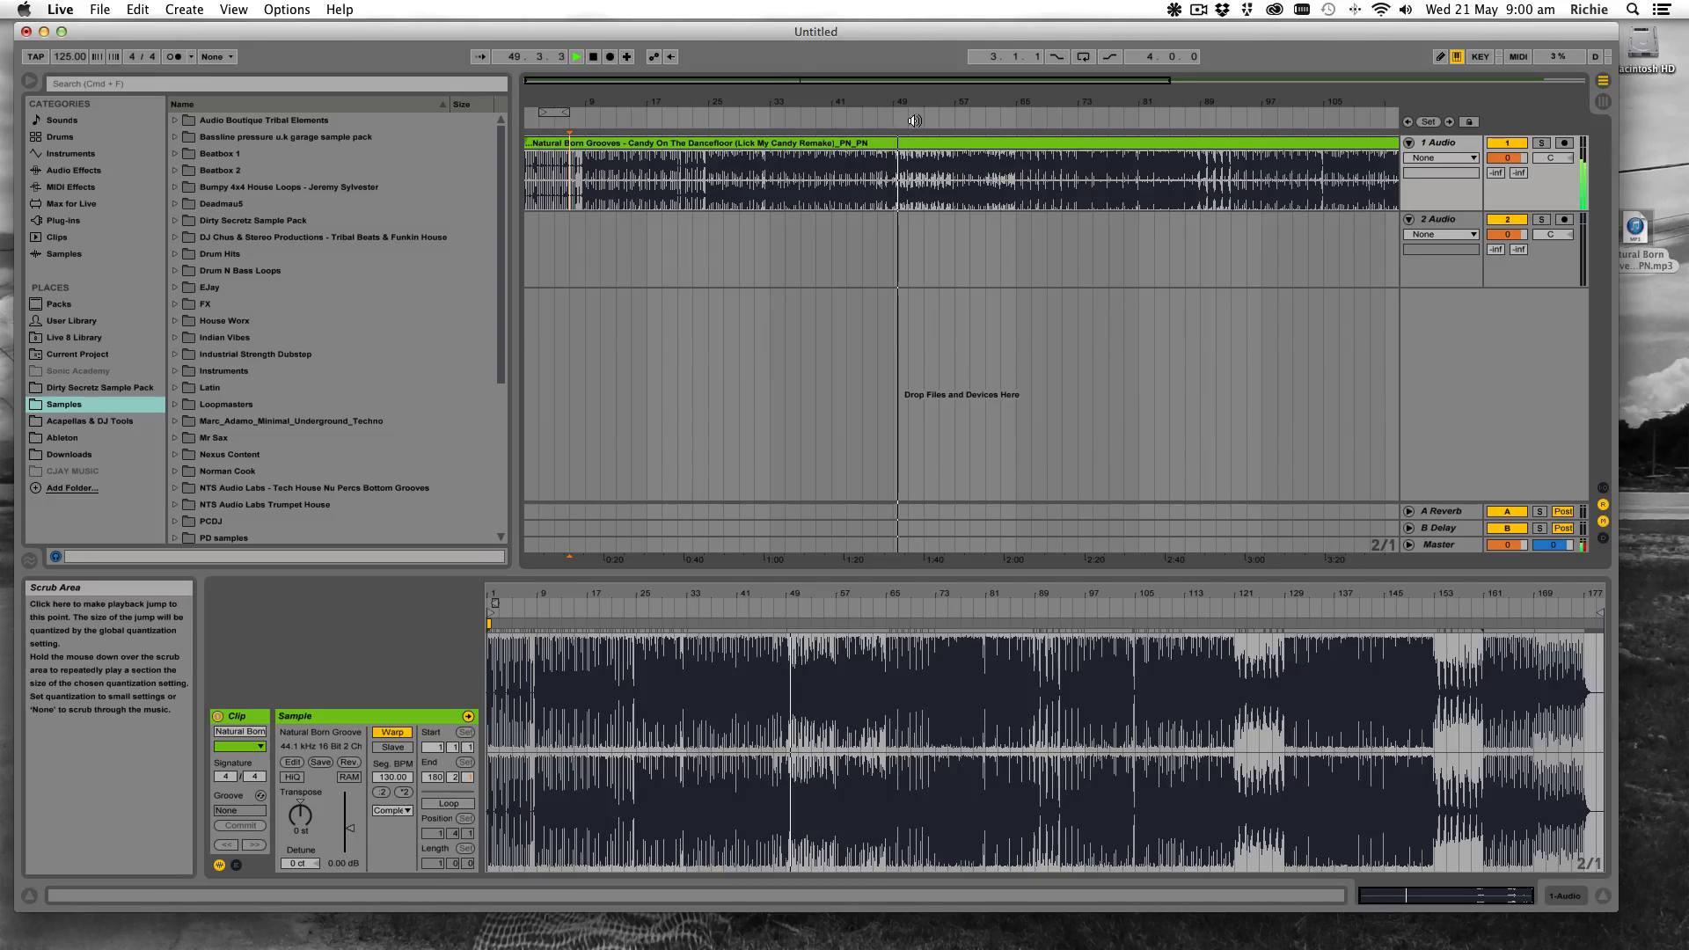
pyautogui.click(950, 123)
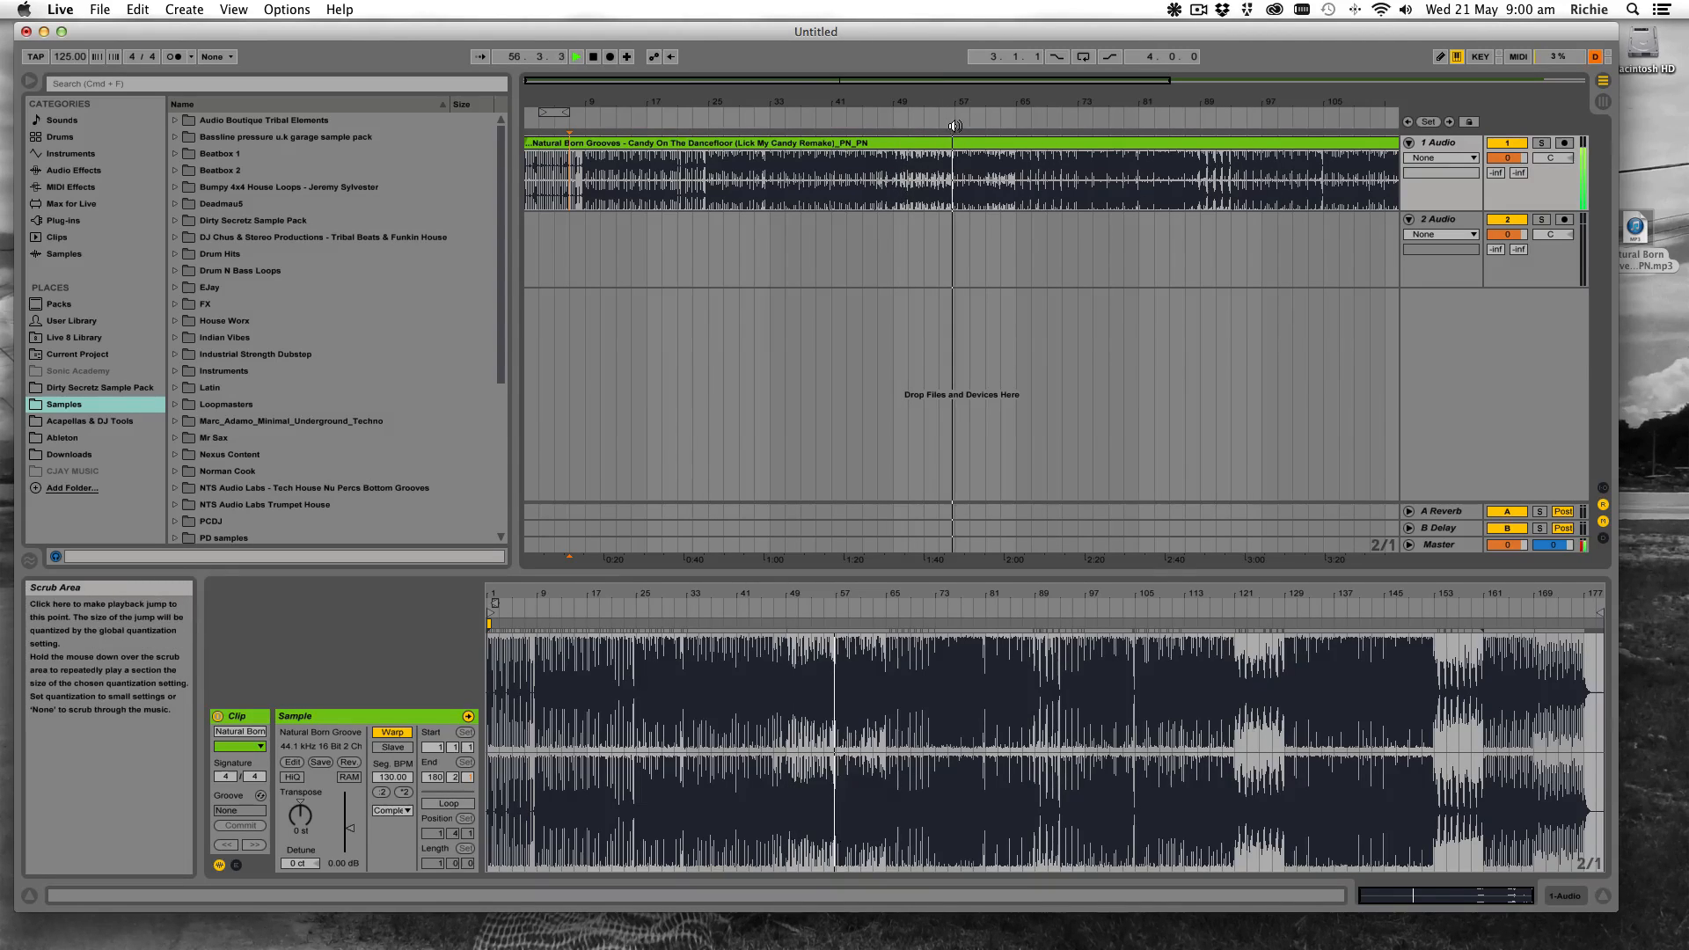
pyautogui.click(999, 125)
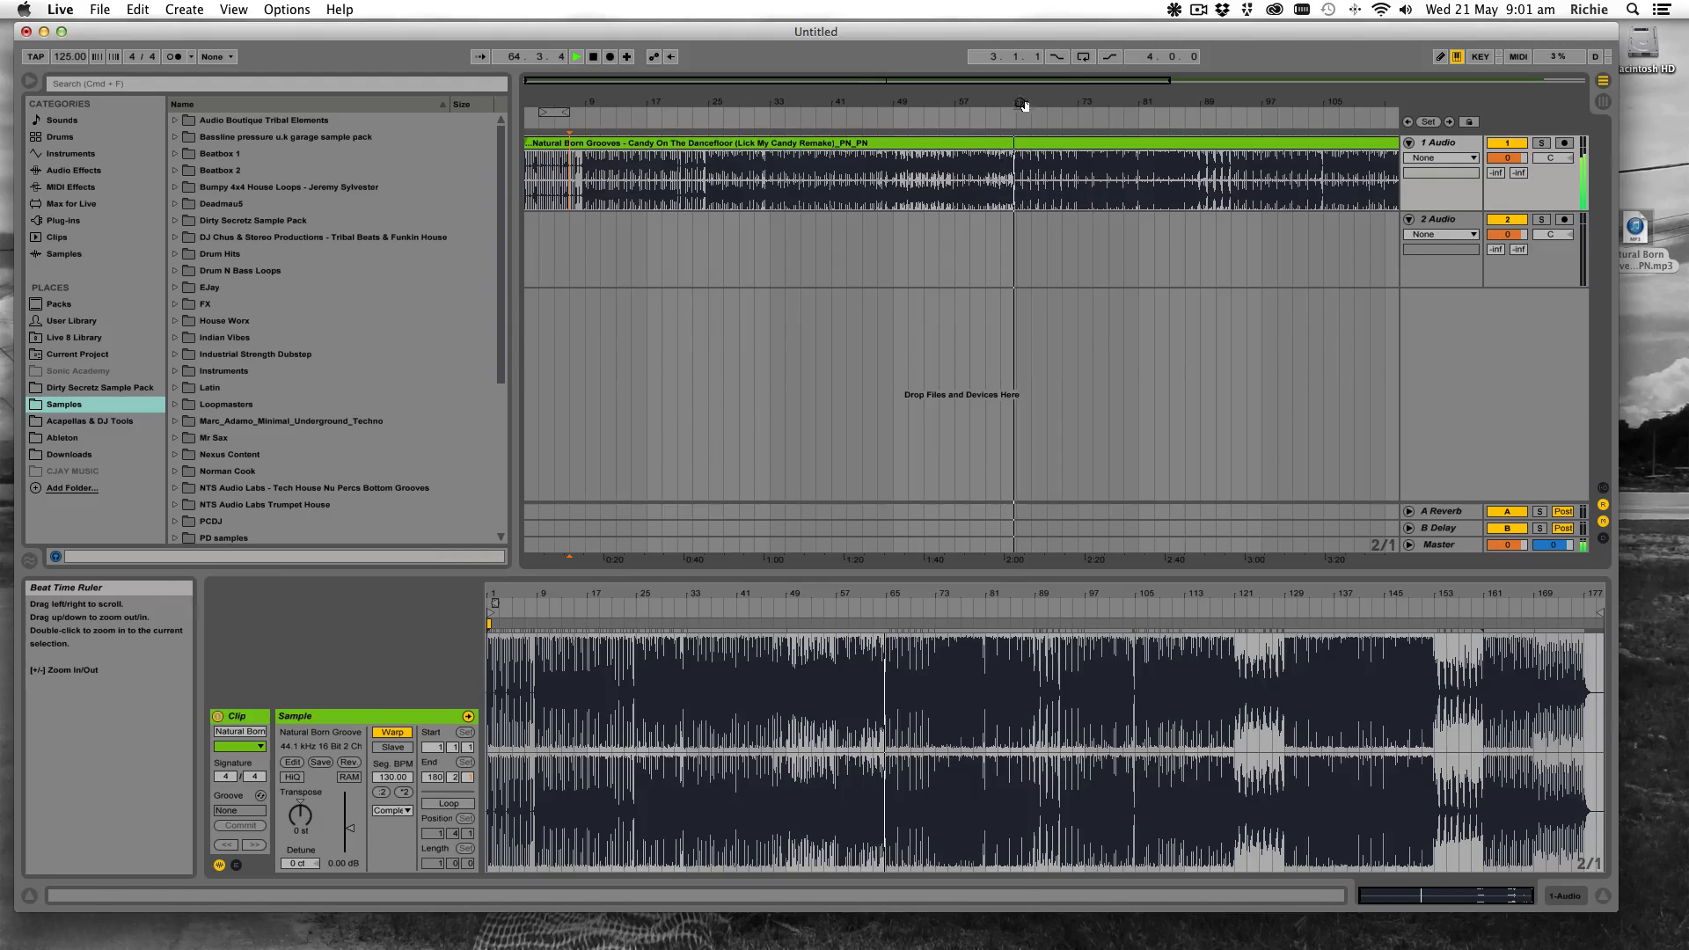
pyautogui.press('space')
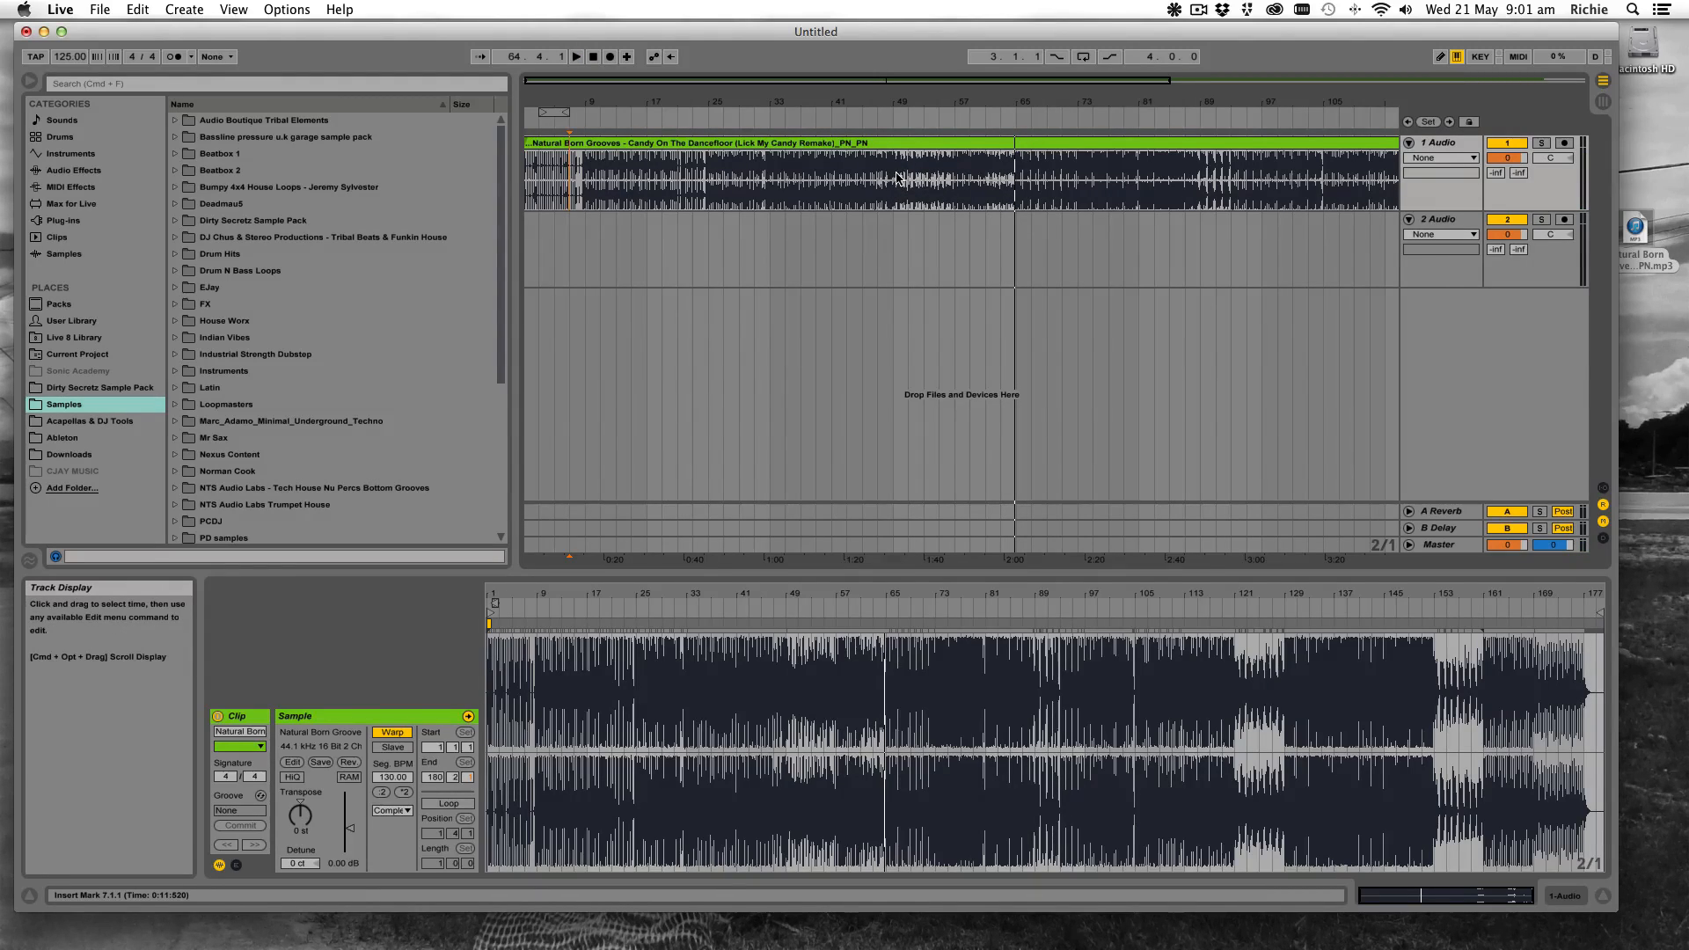
# Play the song from bar 65 to check where the section on the first track begins
pyautogui.hscroll(-1, 898, 179)
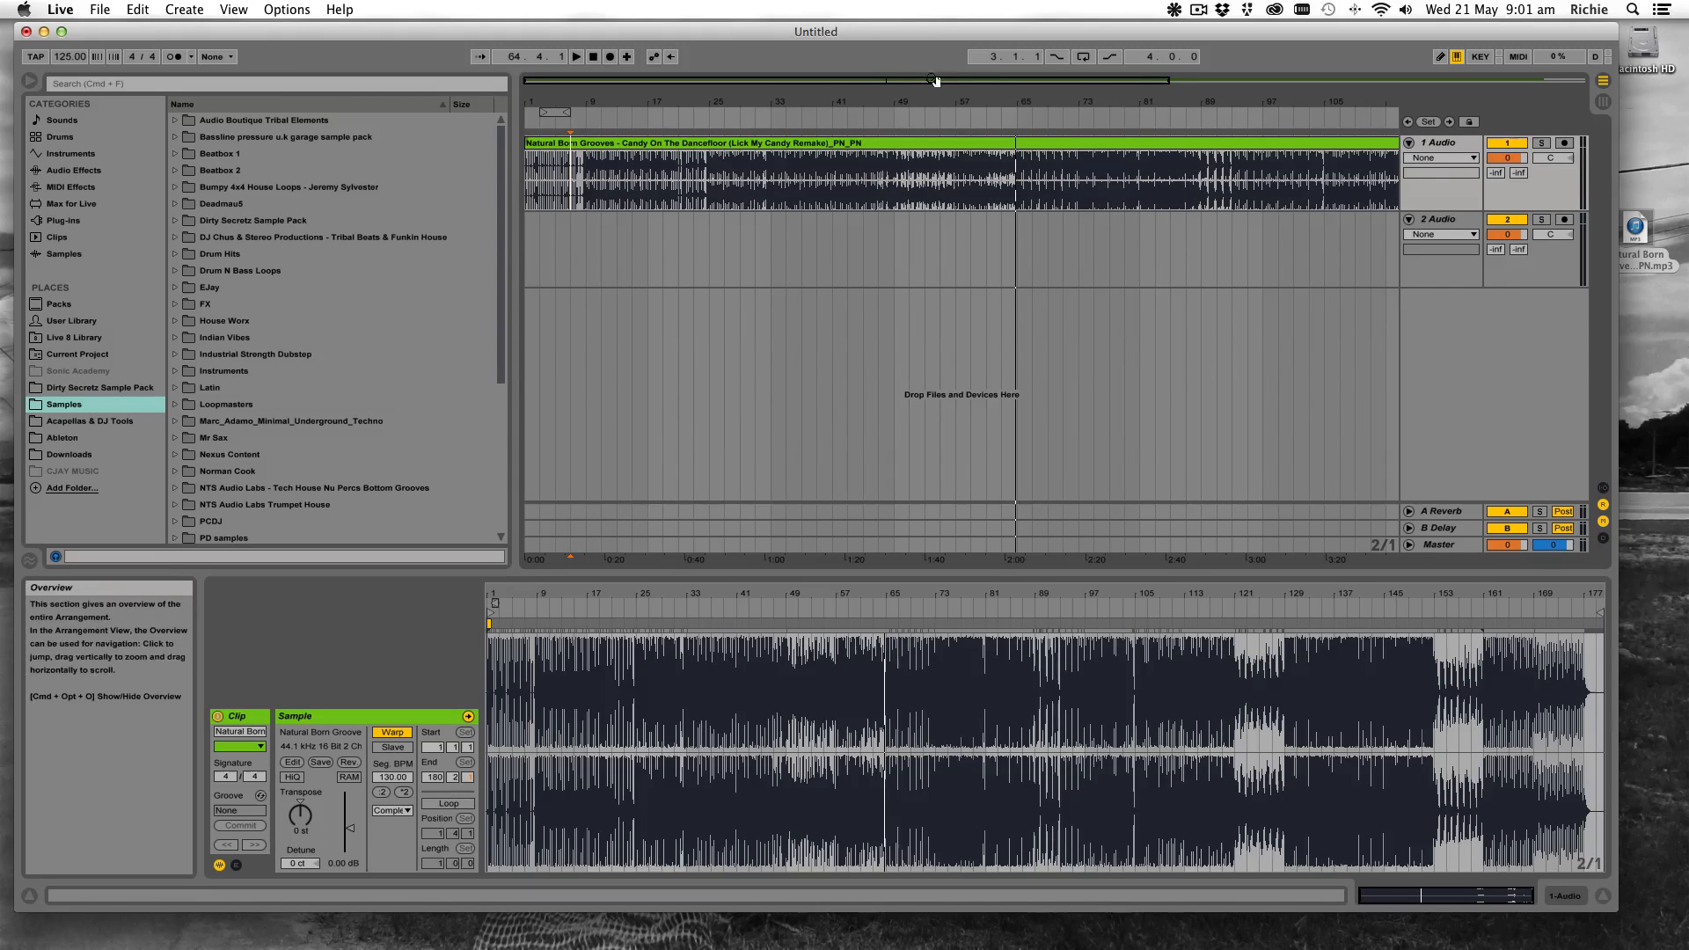
pyautogui.moveTo(1018, 101); pyautogui.dragTo(942, 102)
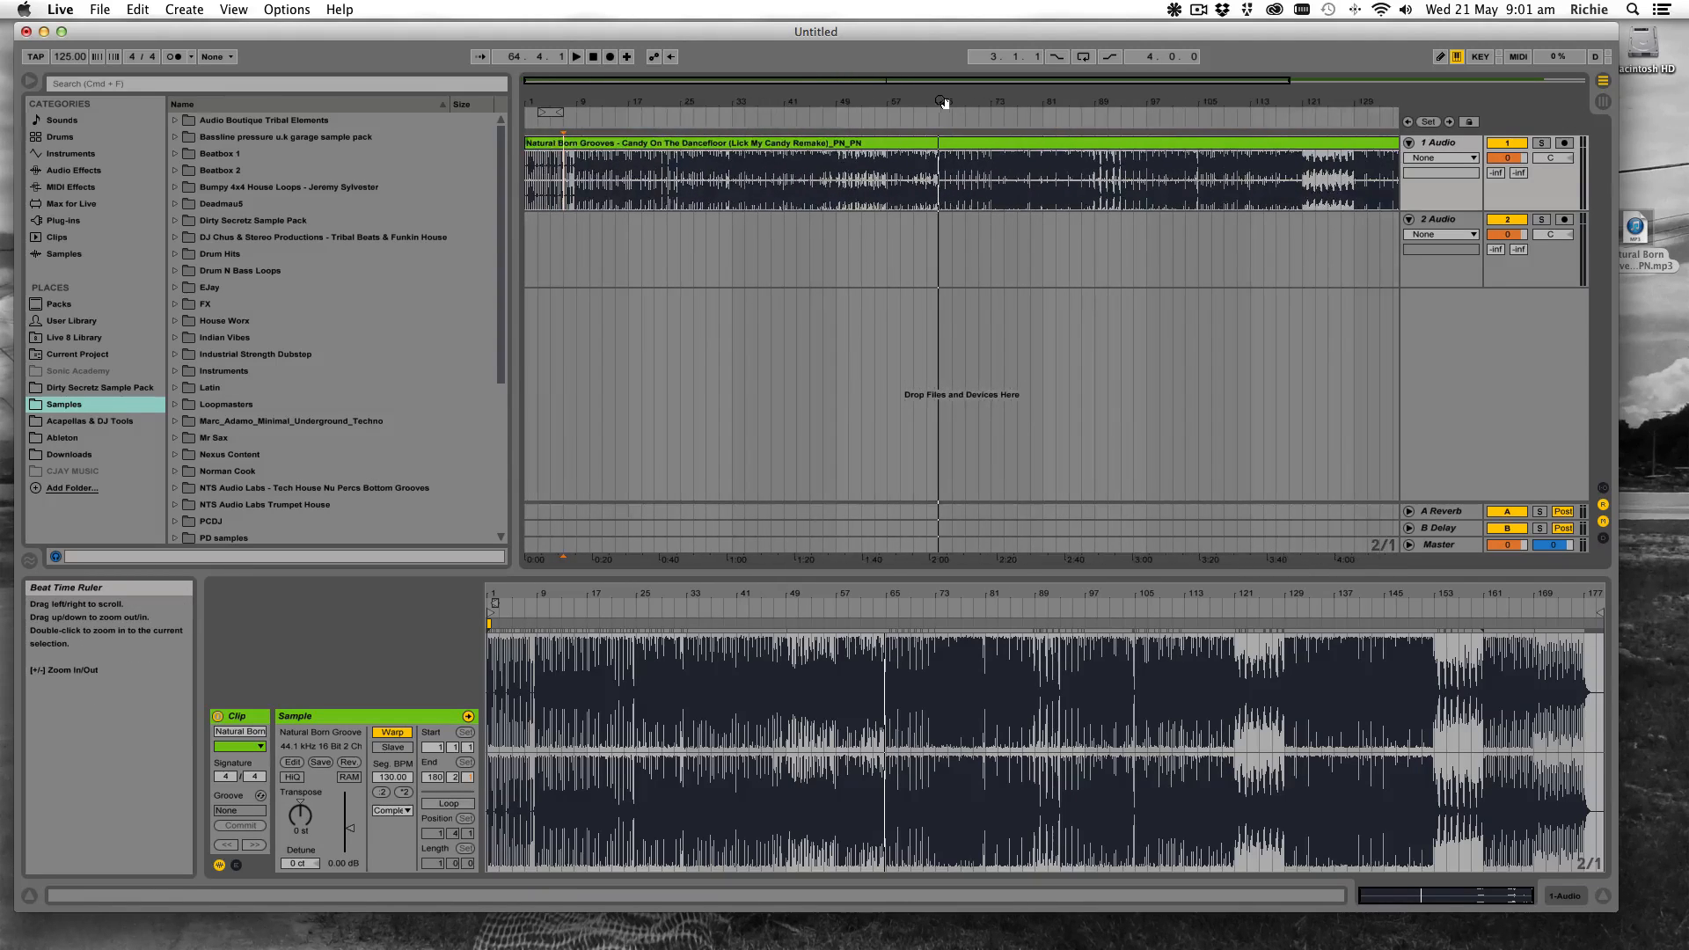
pyautogui.click(938, 186)
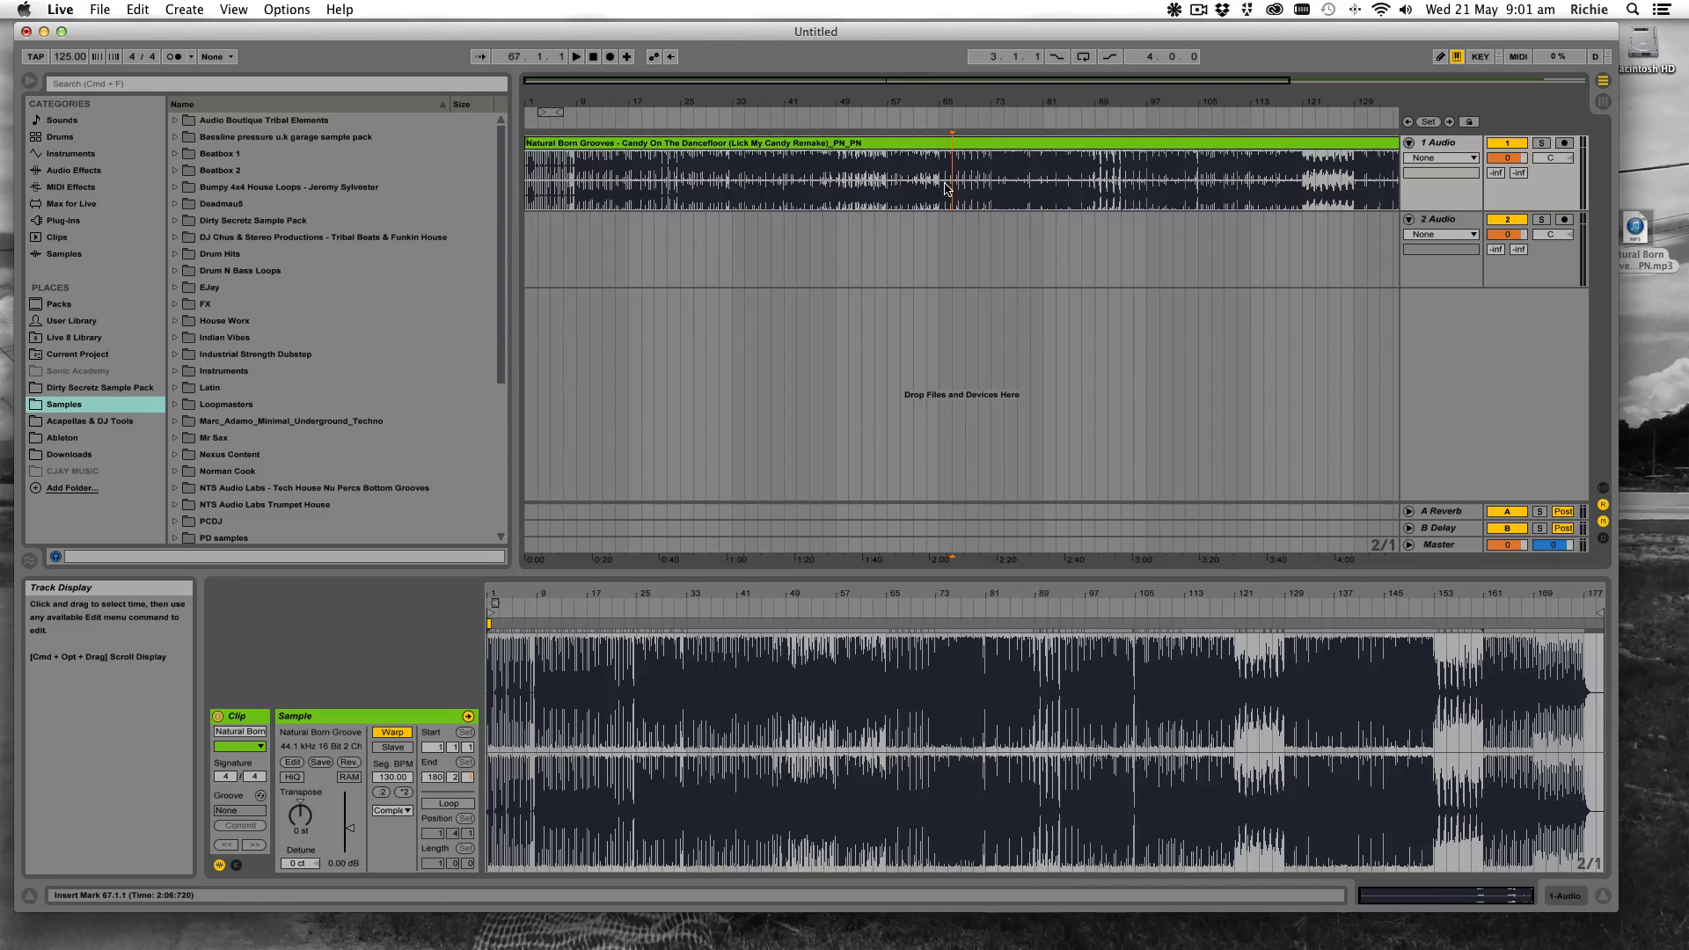
pyautogui.press('space')
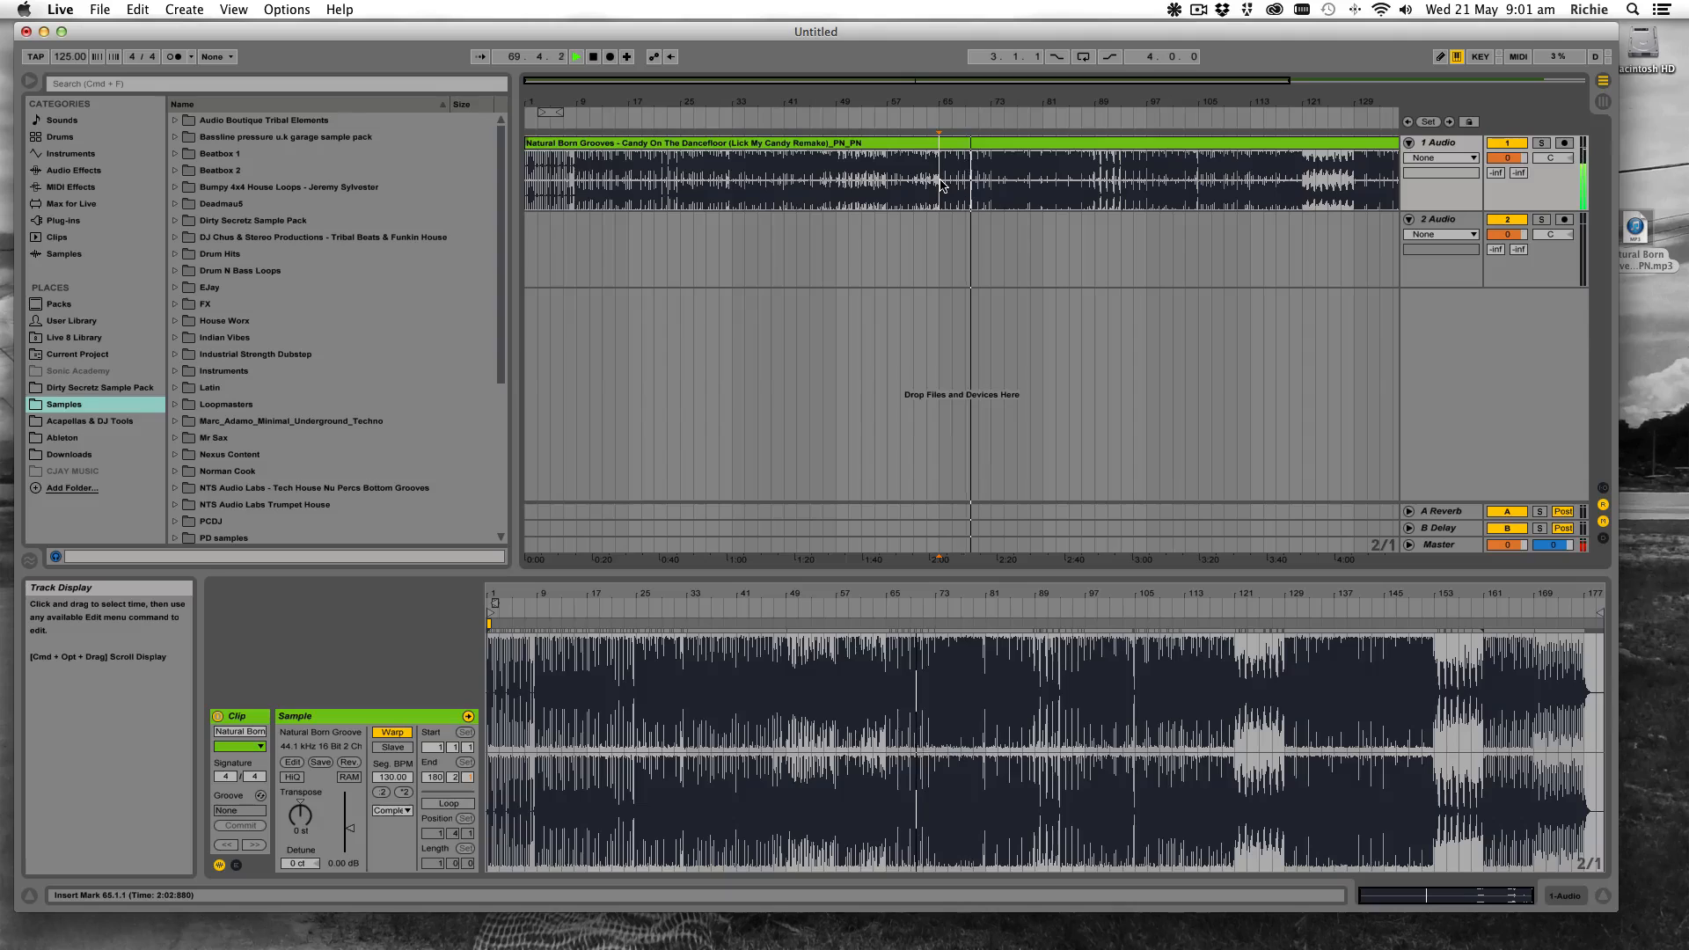
pyautogui.press('space')
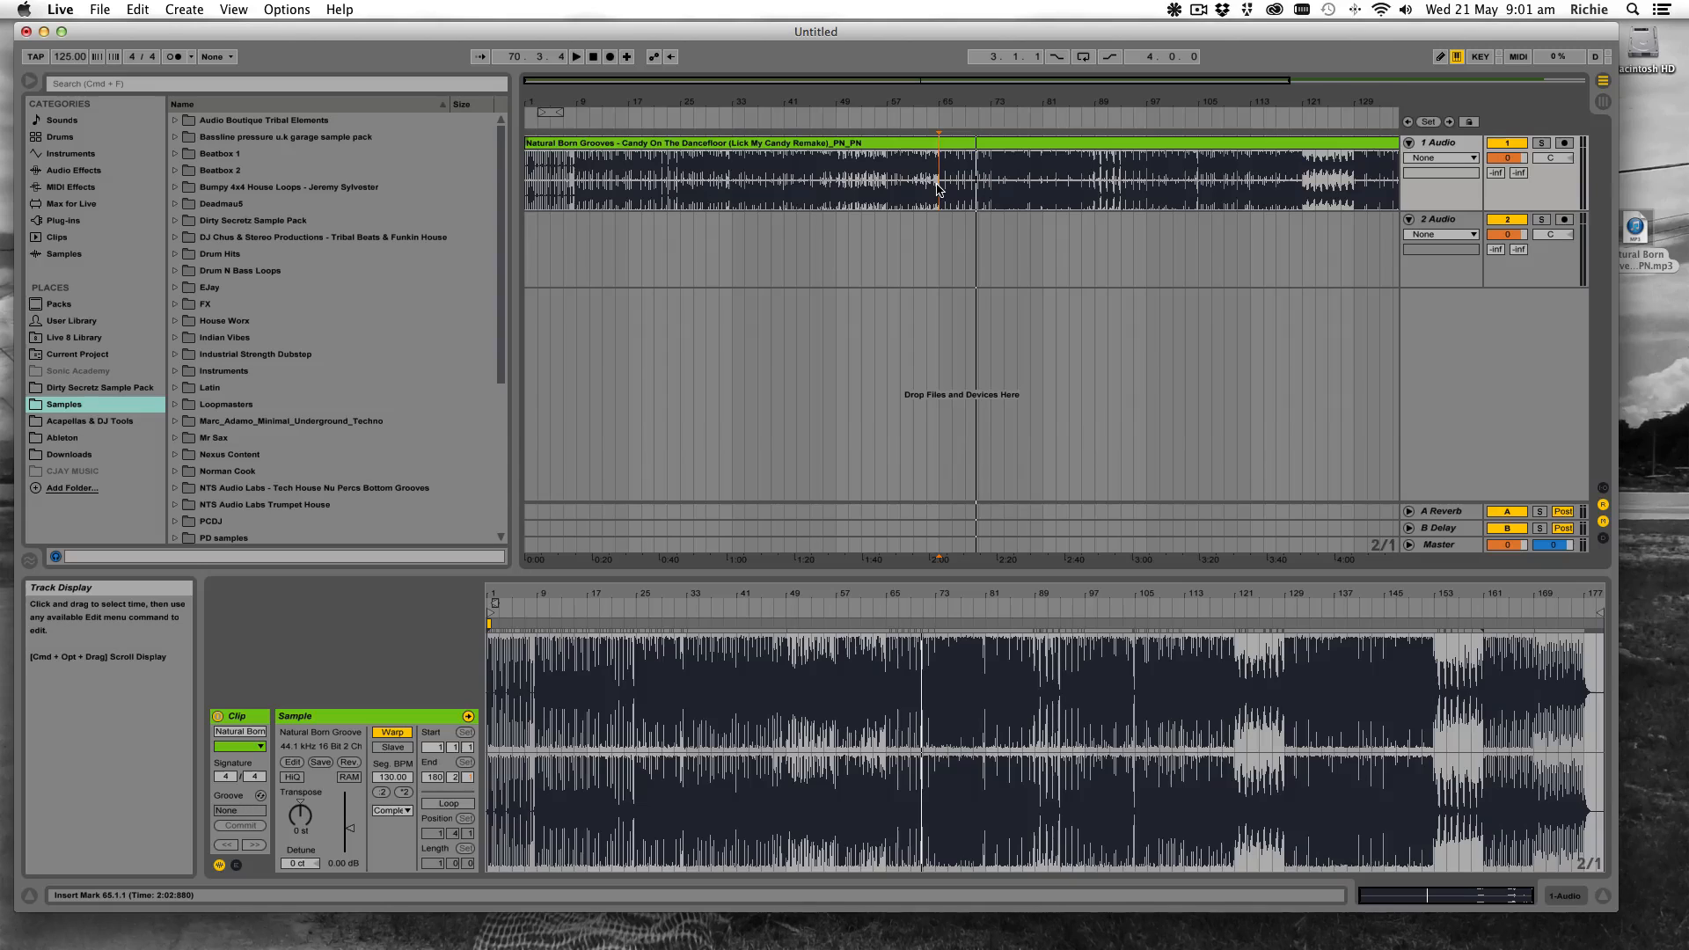
pyautogui.press('space')
# Split the song at bars 65 and 73 and move the eight-bar section between them down to the 2 Audio track
pyautogui.press('super+e')
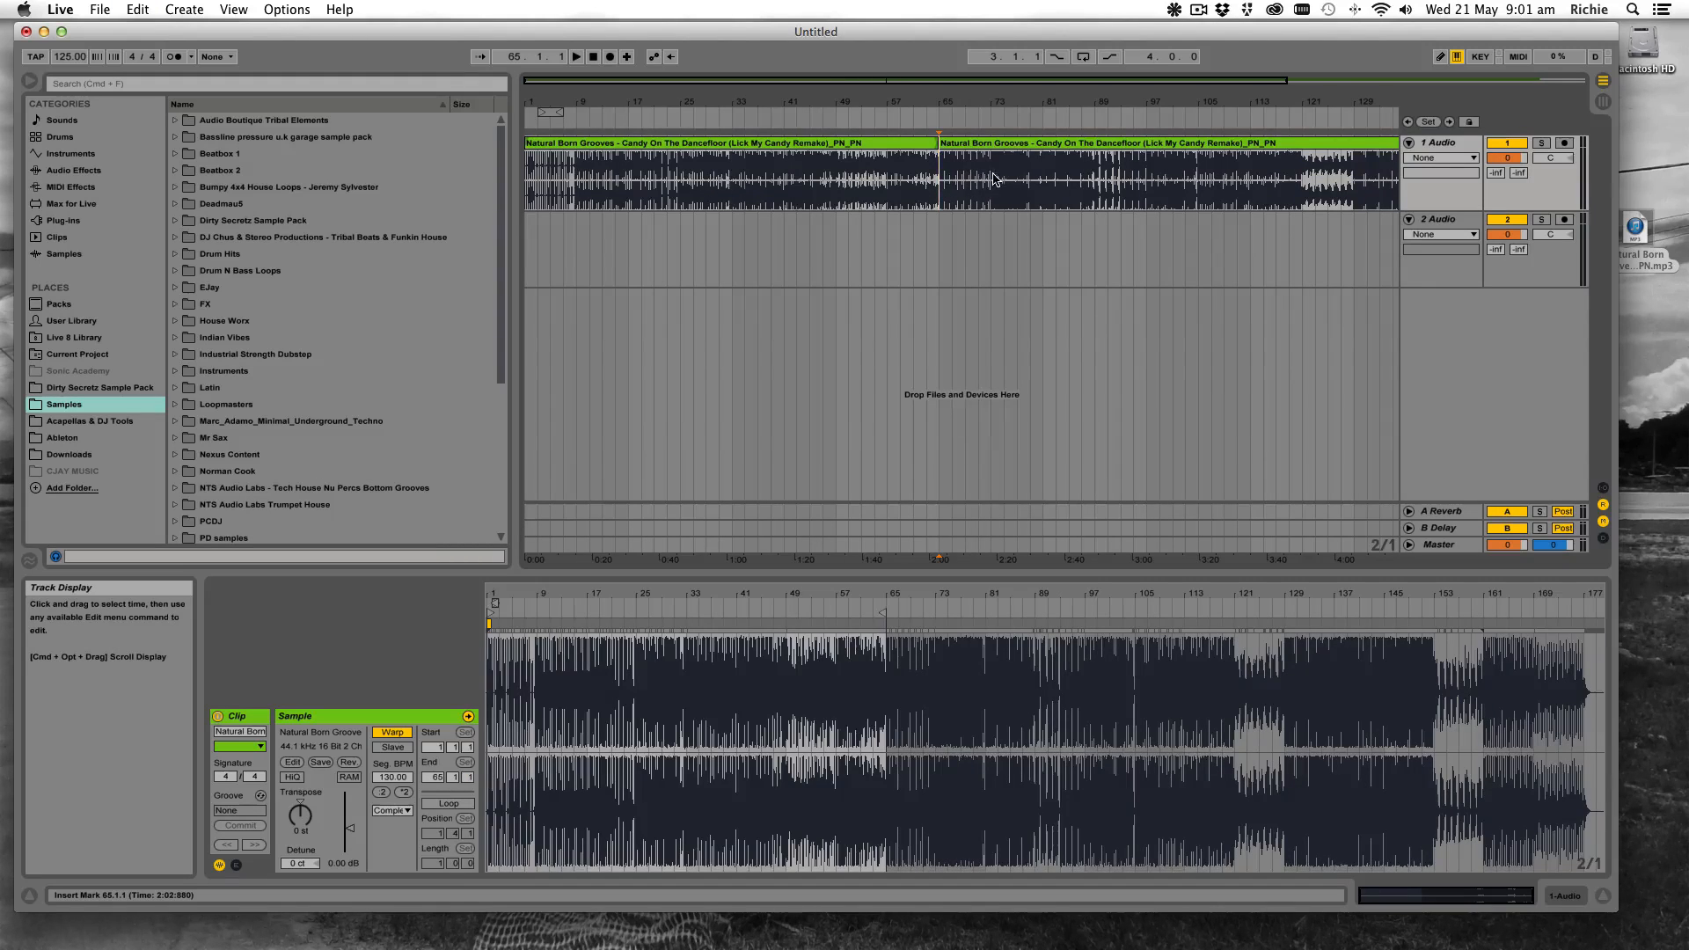
pyautogui.click(996, 174)
pyautogui.press('super+e')
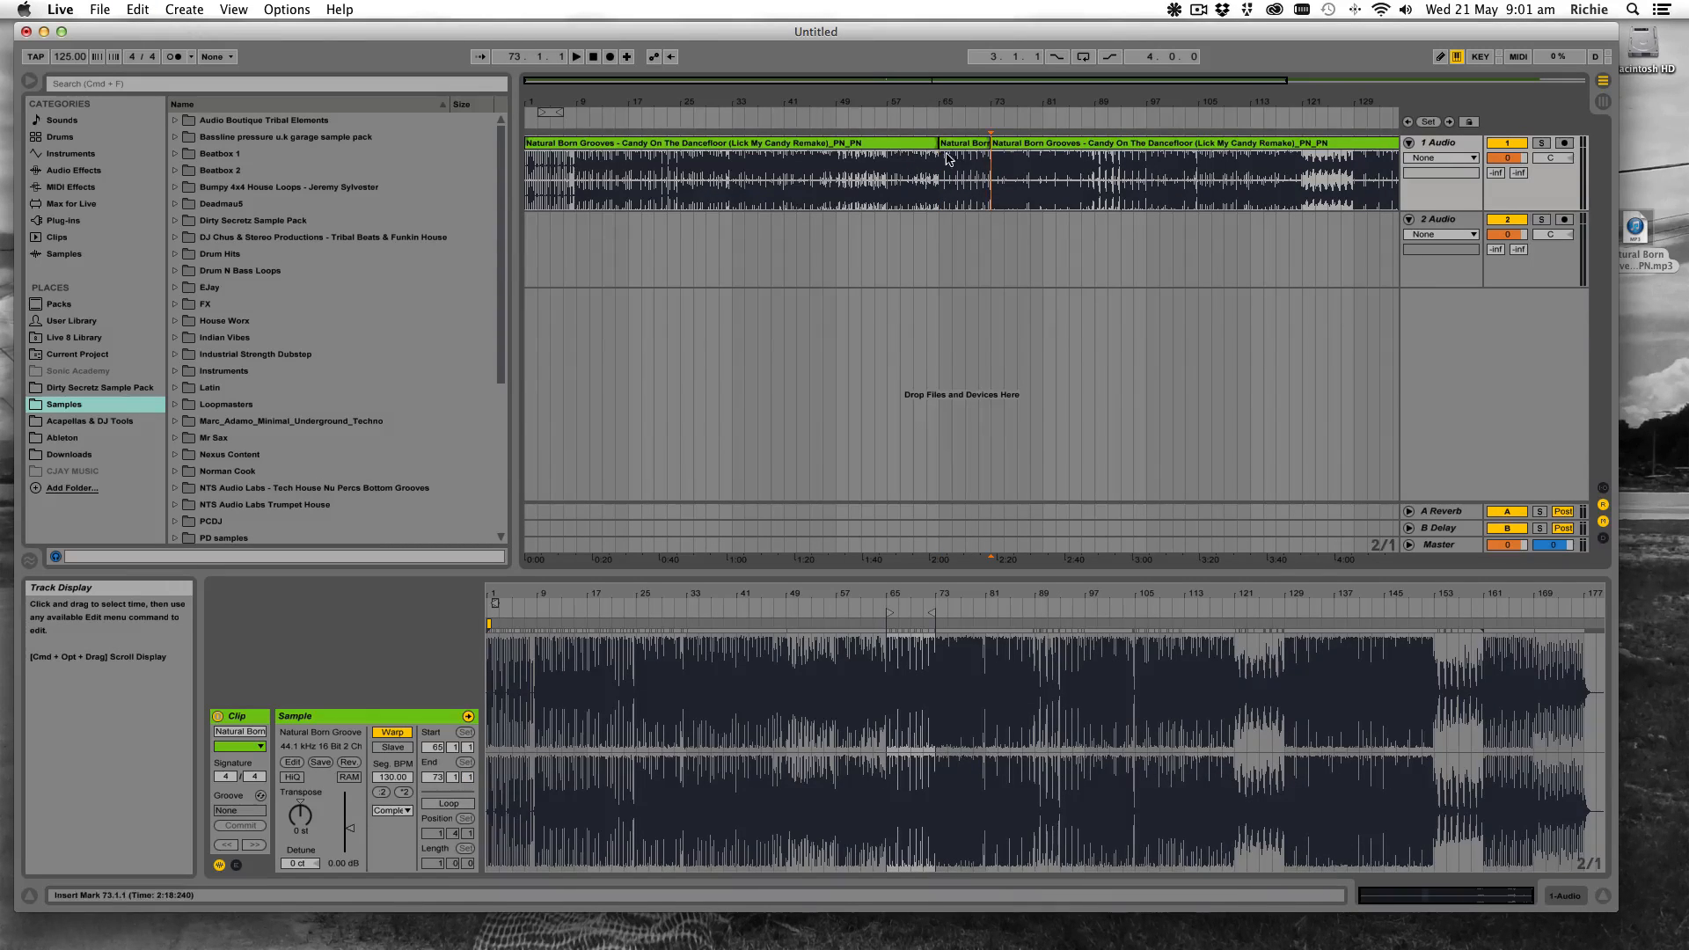
pyautogui.click(969, 145)
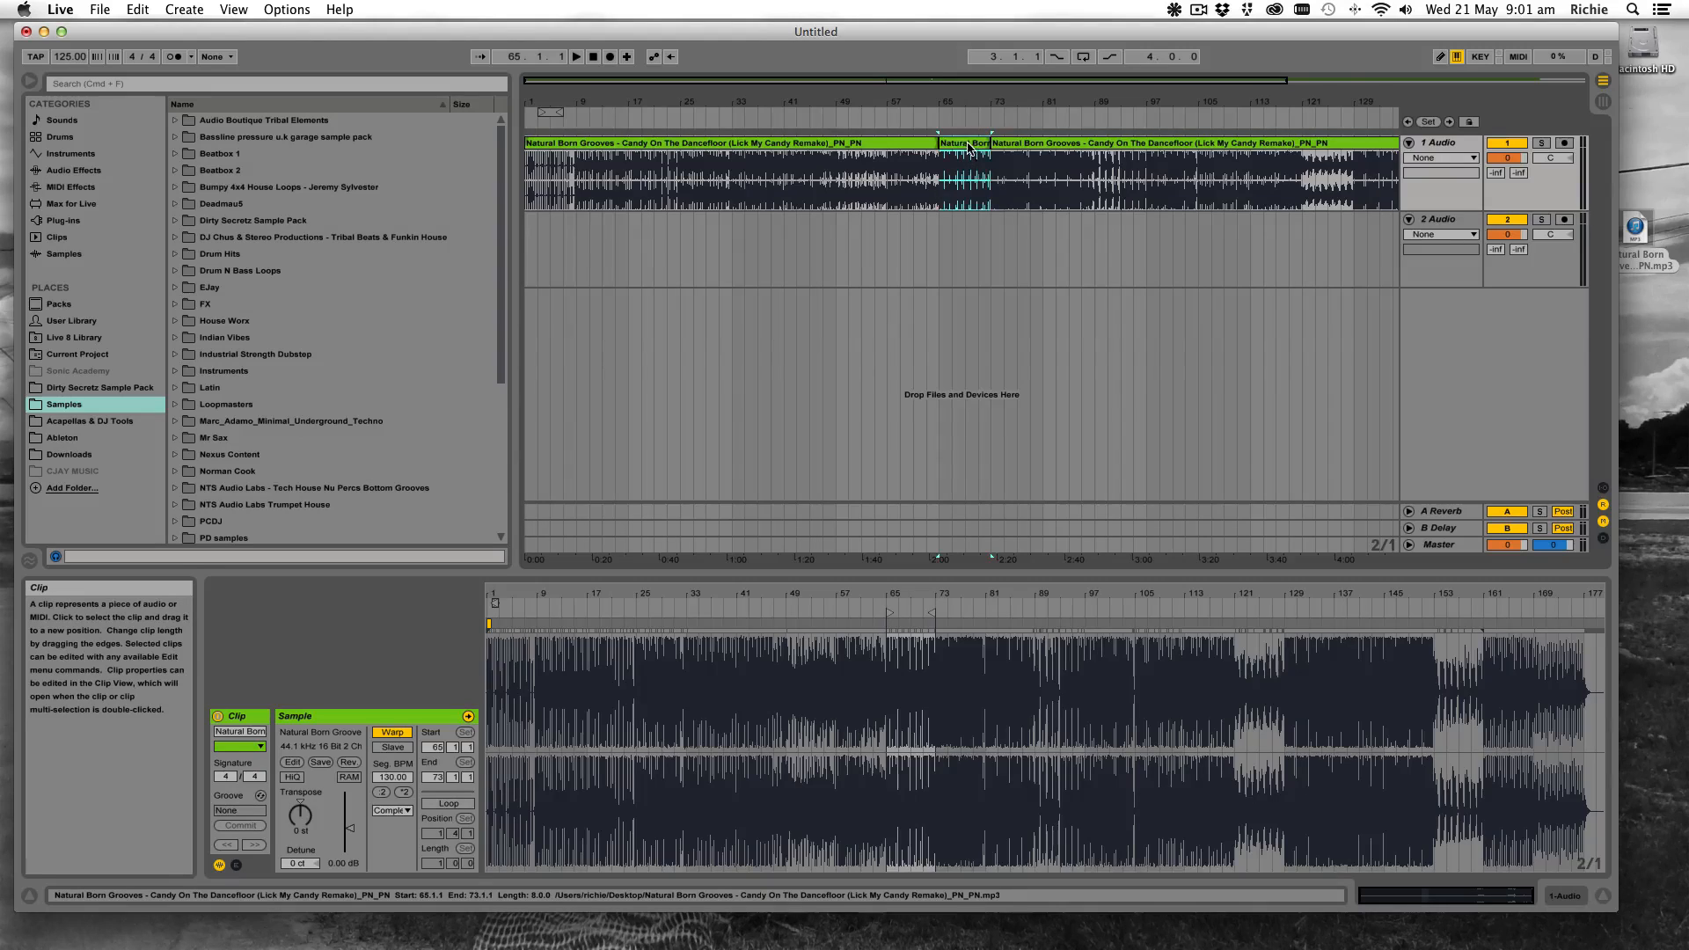
pyautogui.moveTo(969, 146); pyautogui.dragTo(968, 231)
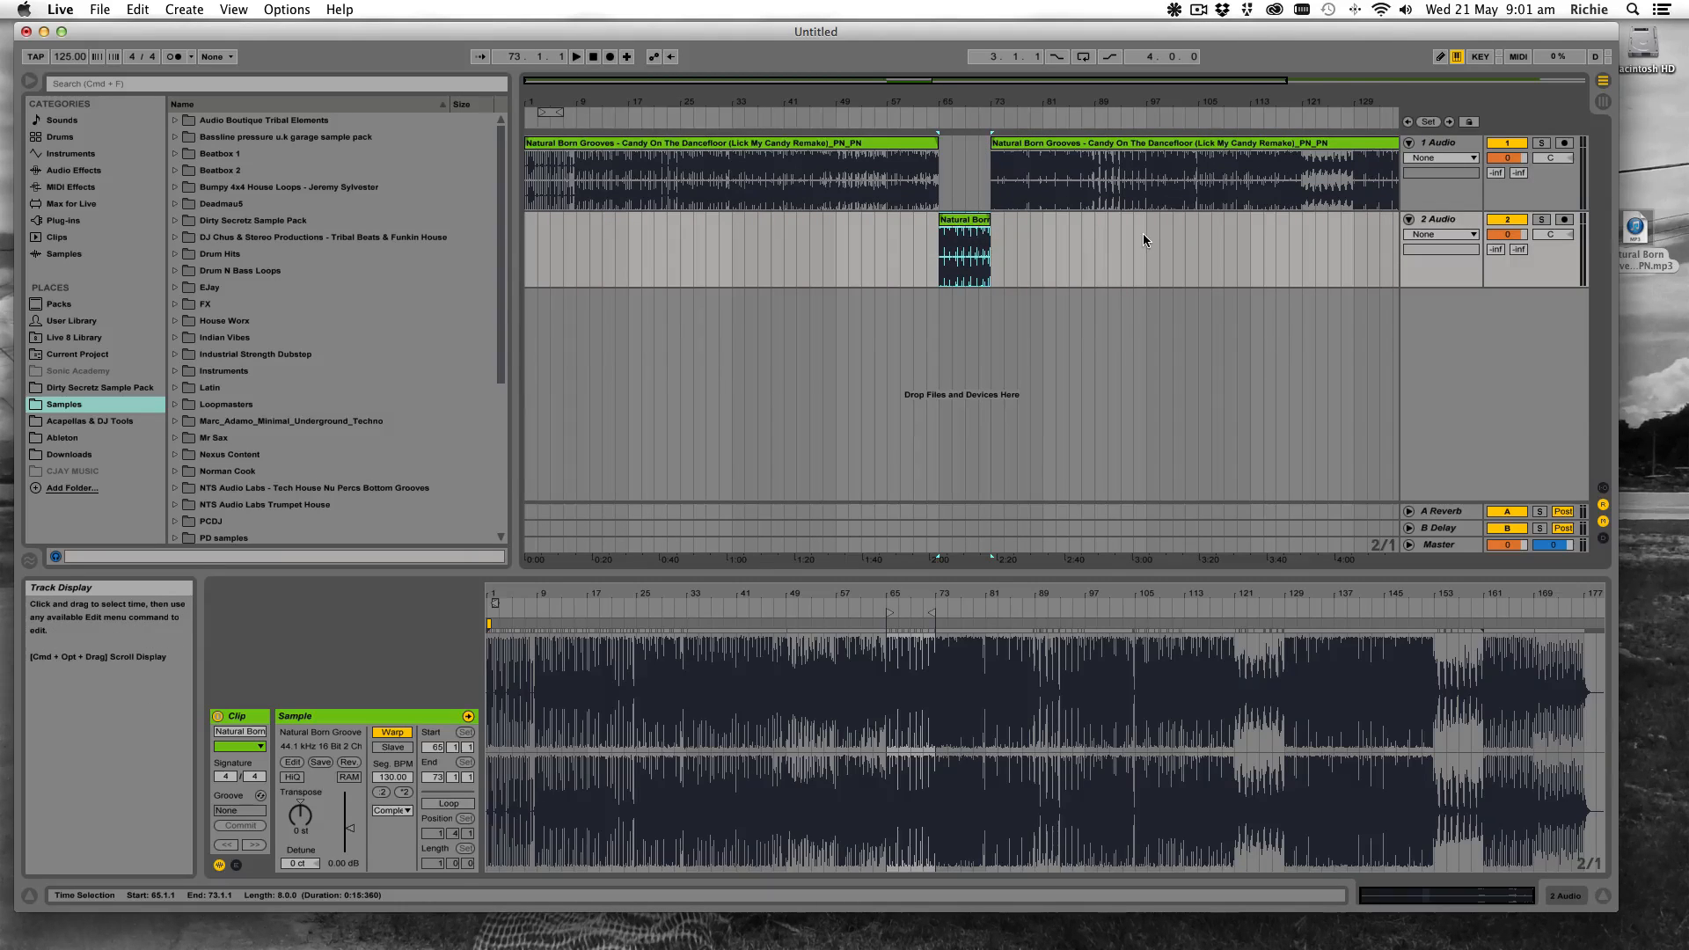
# Listen to the rest of the song from bar 93 and jump ahead to bar 105
pyautogui.hscroll(5, 1112, 232)
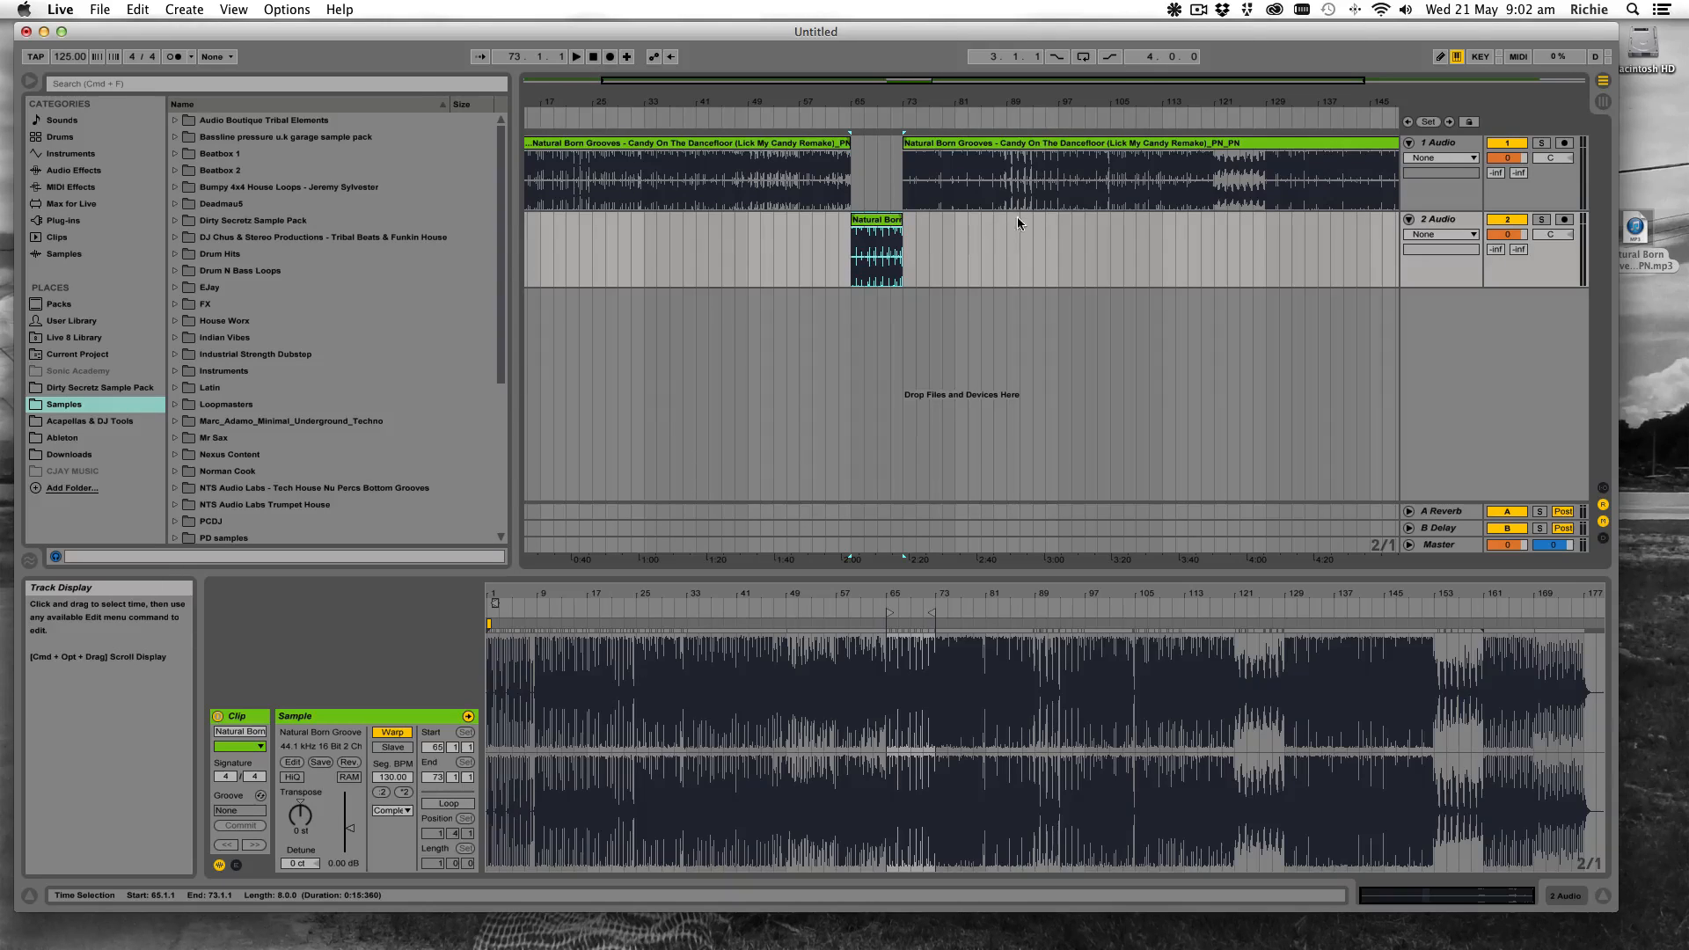
pyautogui.hscroll(5, 1020, 172)
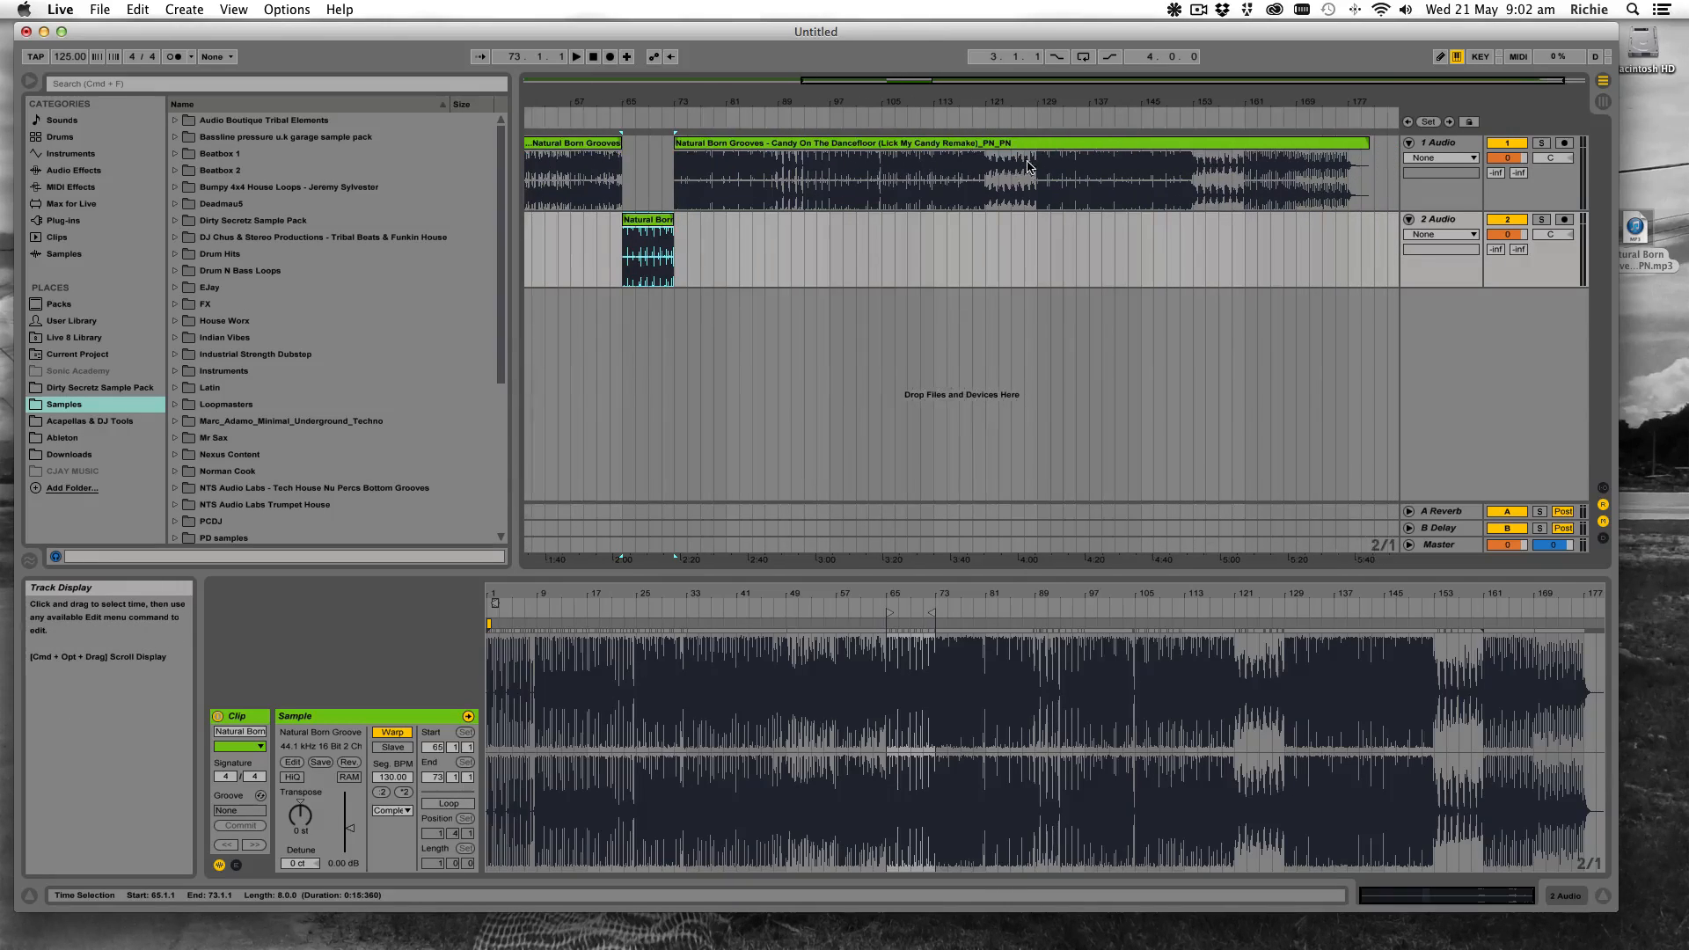
pyautogui.click(803, 183)
pyautogui.press('space')
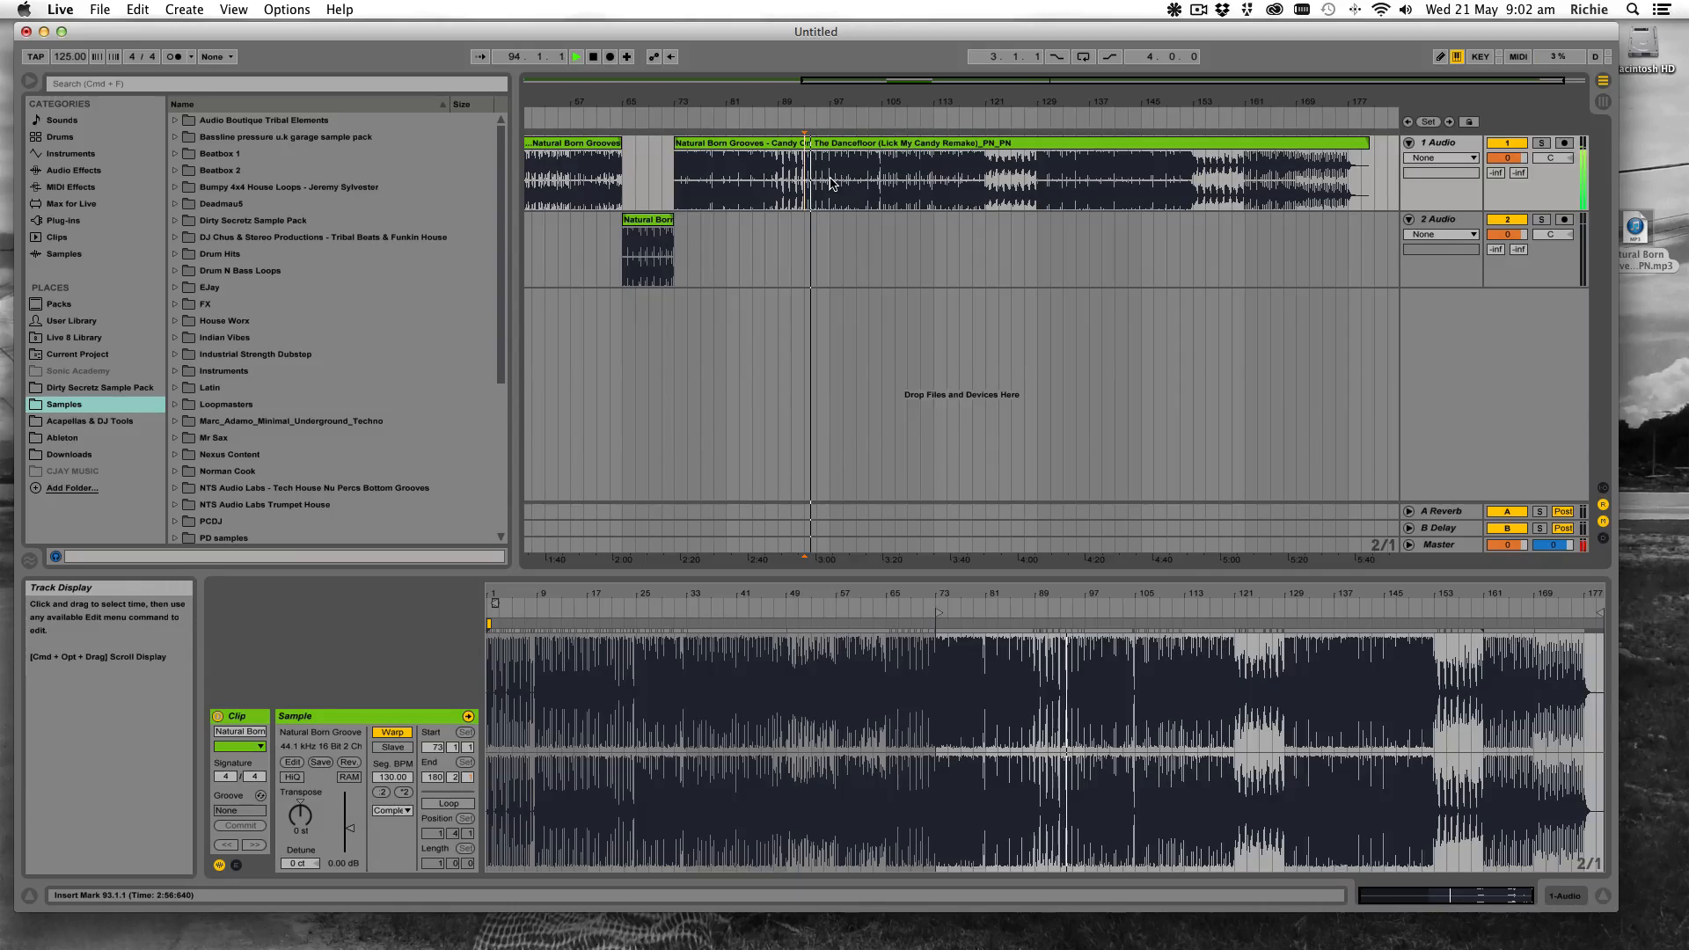
pyautogui.click(880, 179)
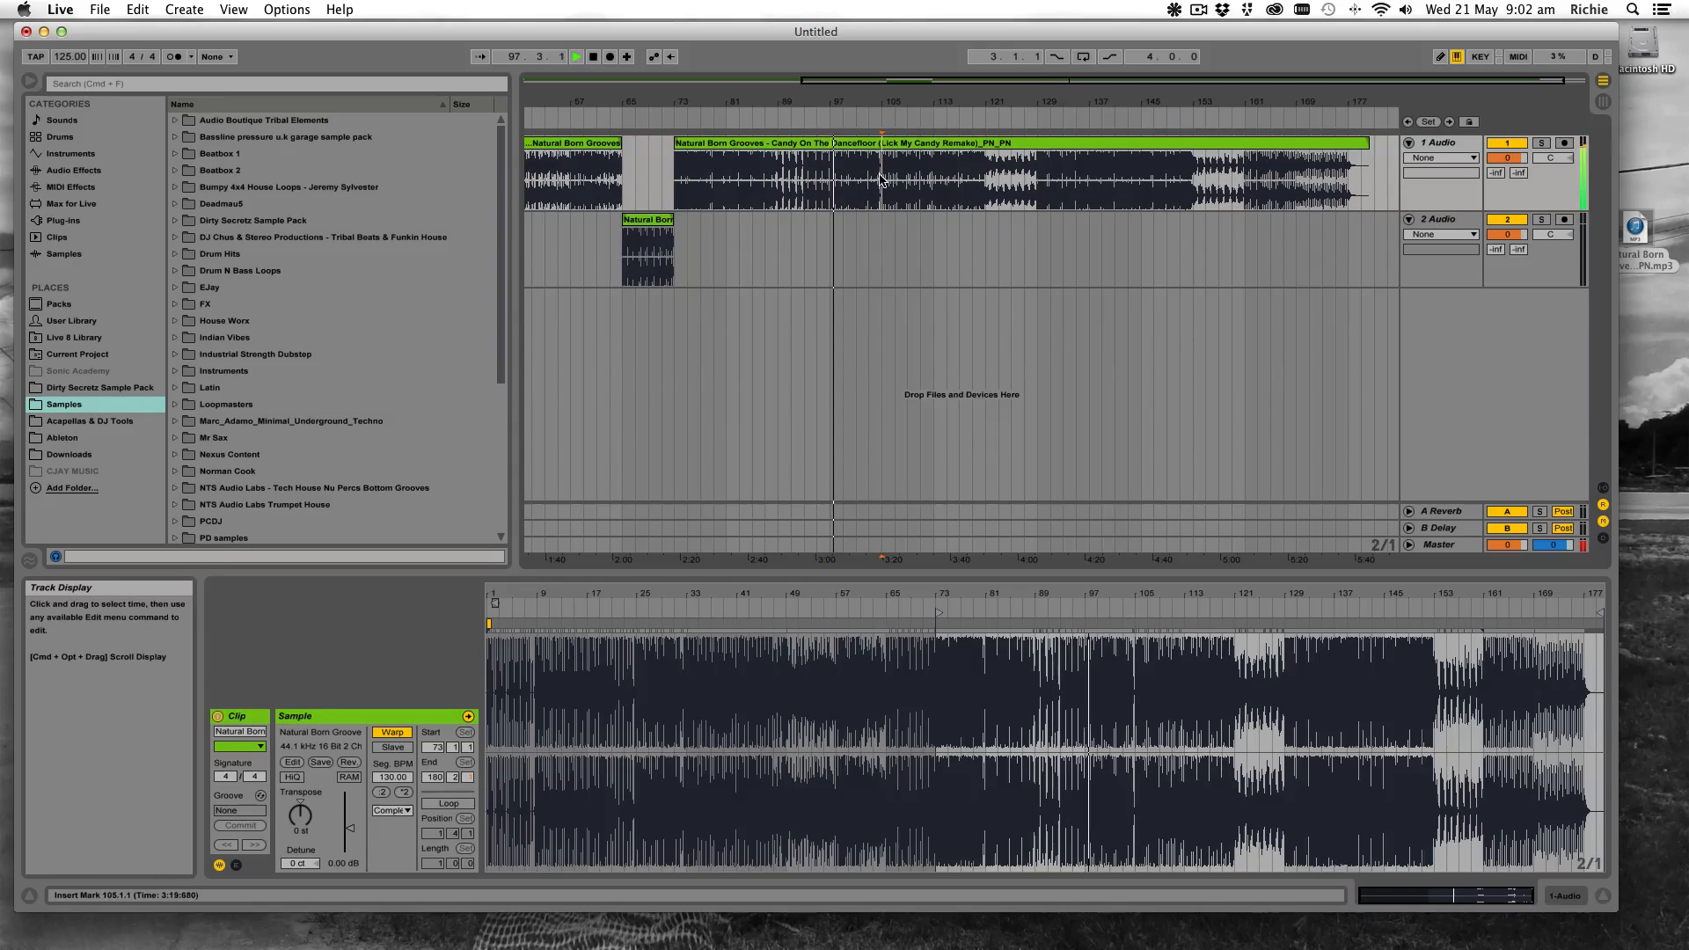
# Split the song at bars 121 and 129, audition the section between them and move it down to the 2 Audio track
pyautogui.click(970, 172)
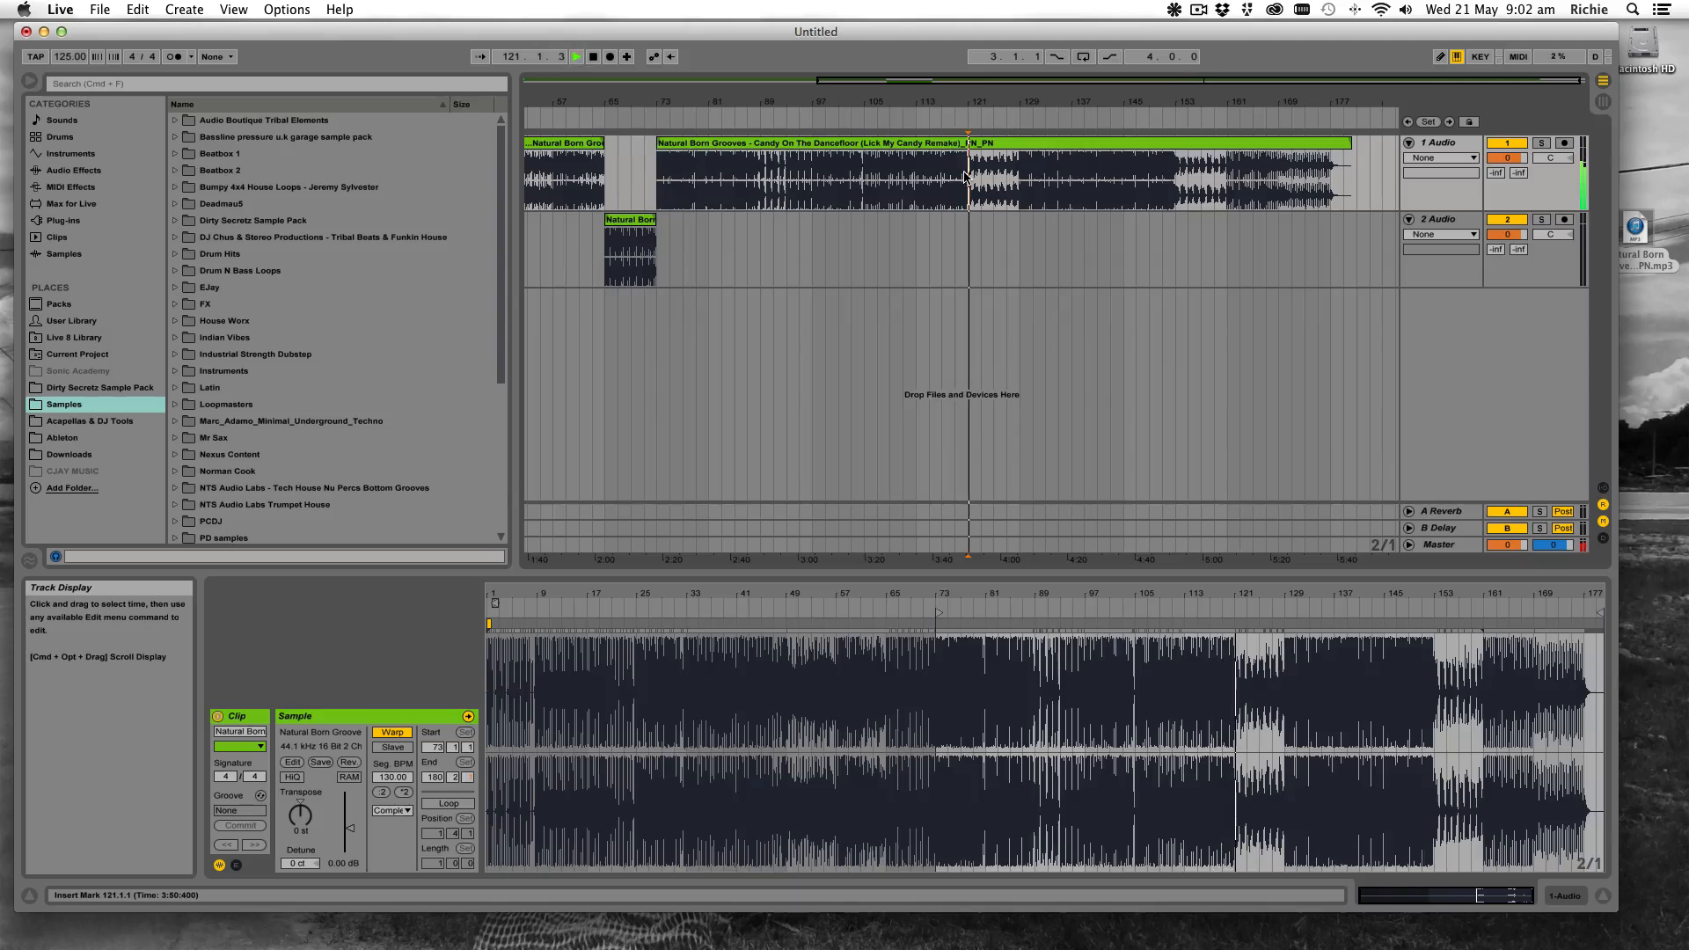
pyautogui.press('super+e')
pyautogui.click(1018, 173)
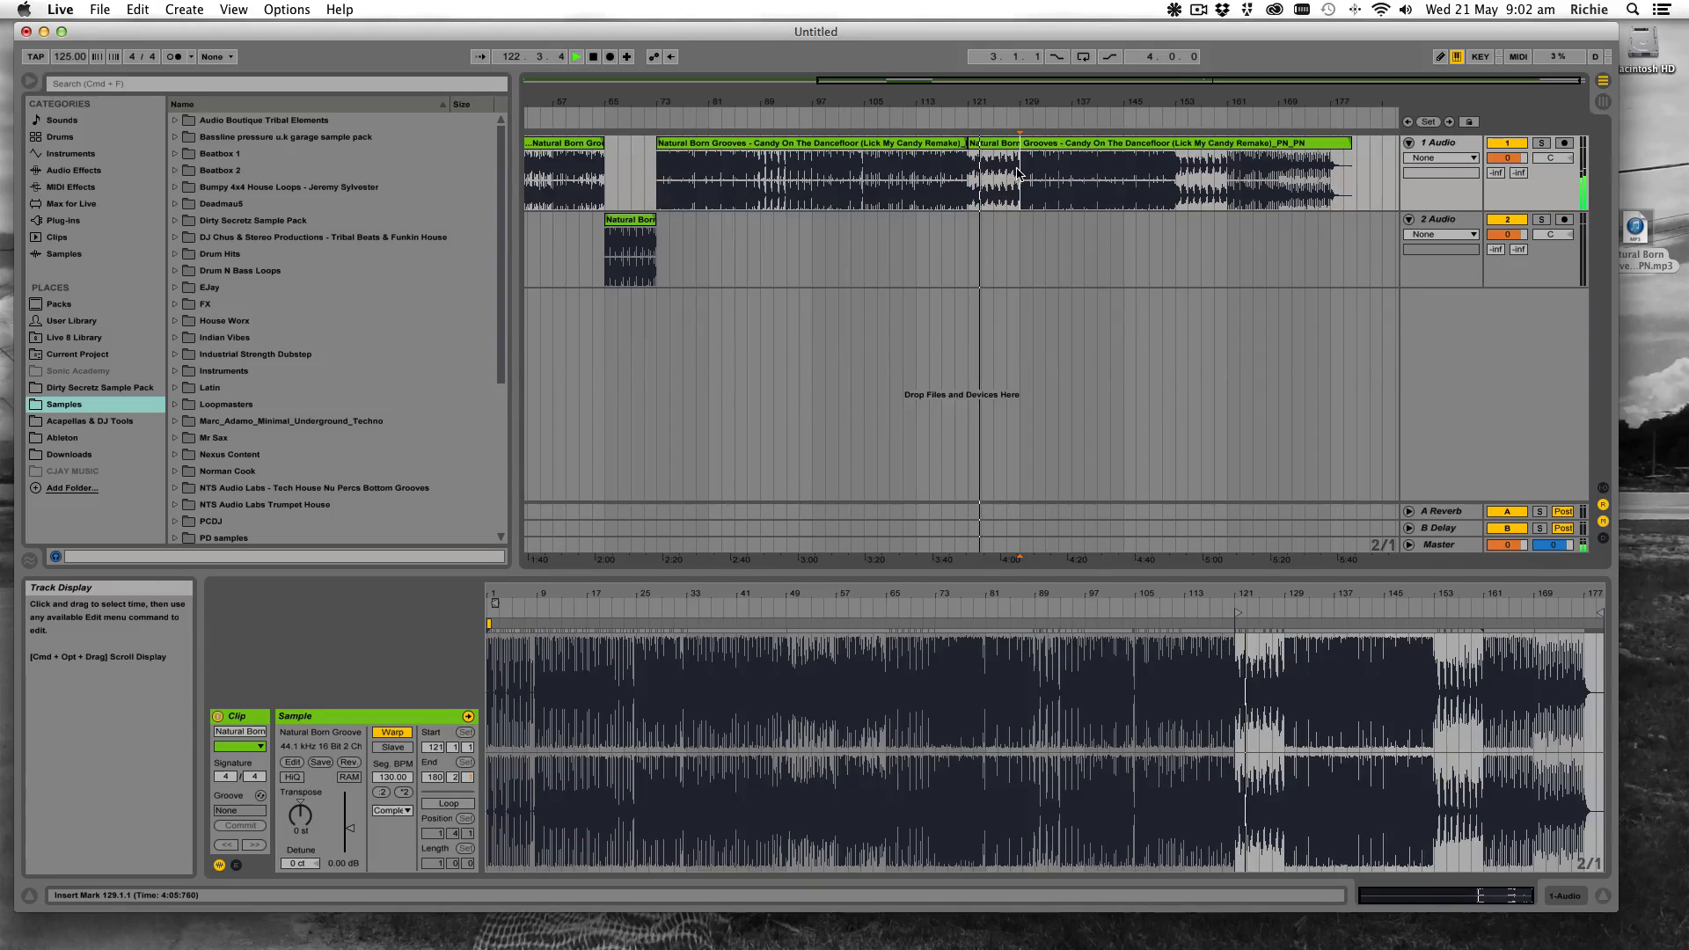
pyautogui.moveTo(995, 101); pyautogui.dragTo(1012, 185)
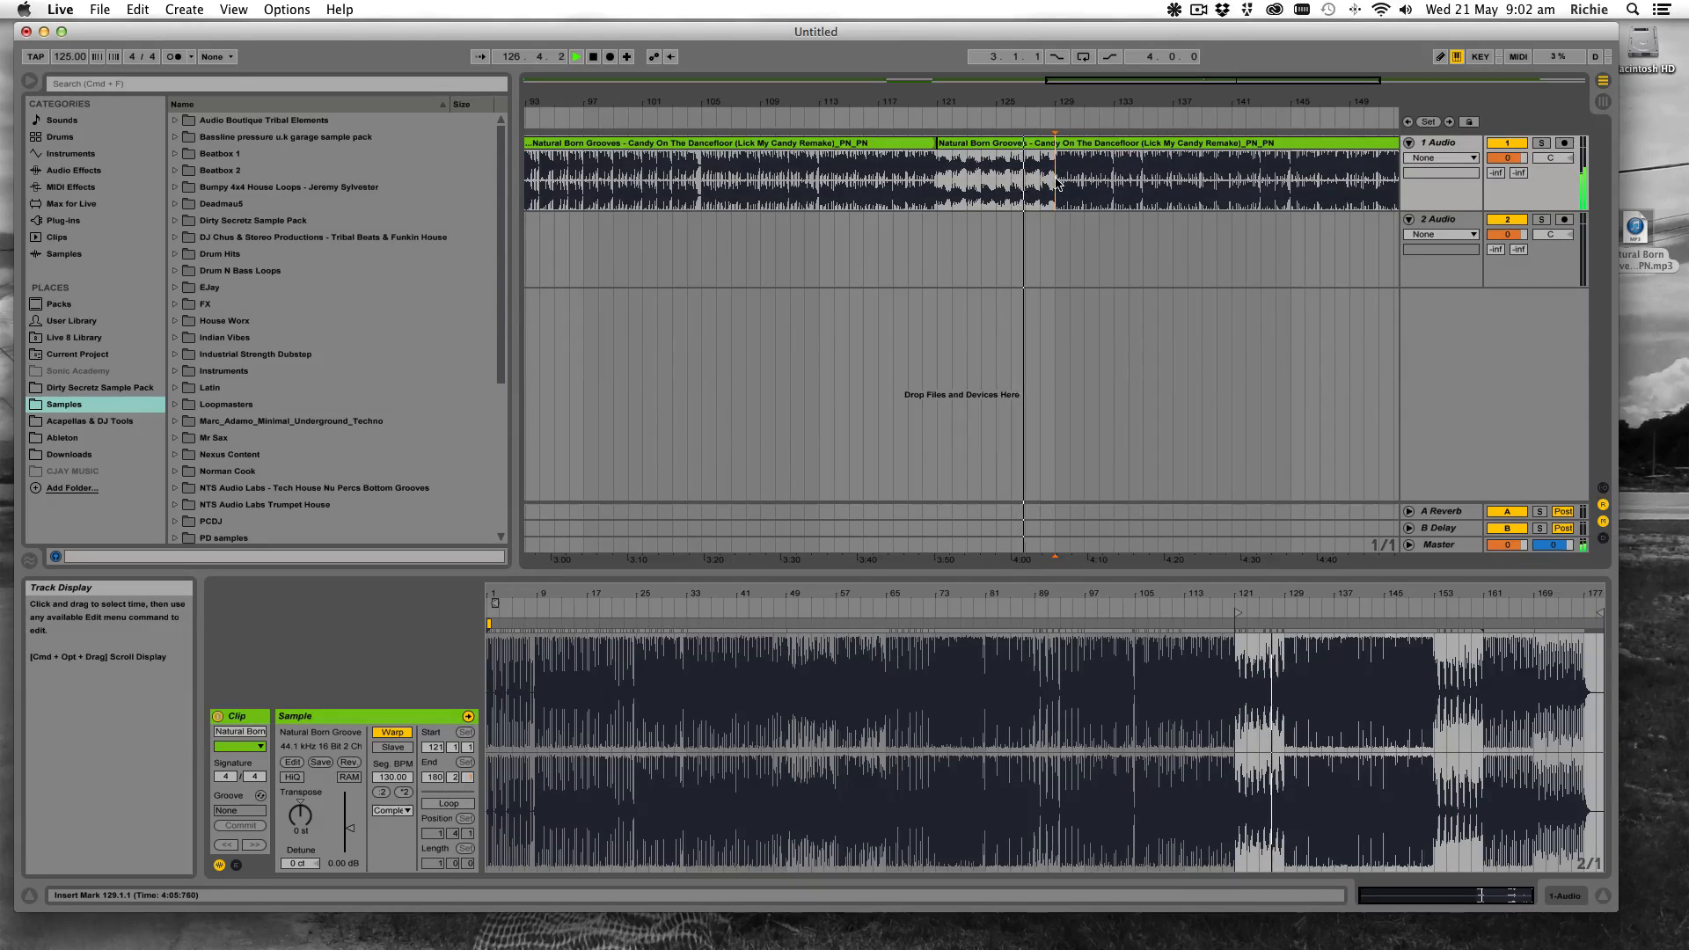
pyautogui.press('space')
pyautogui.press('super+e')
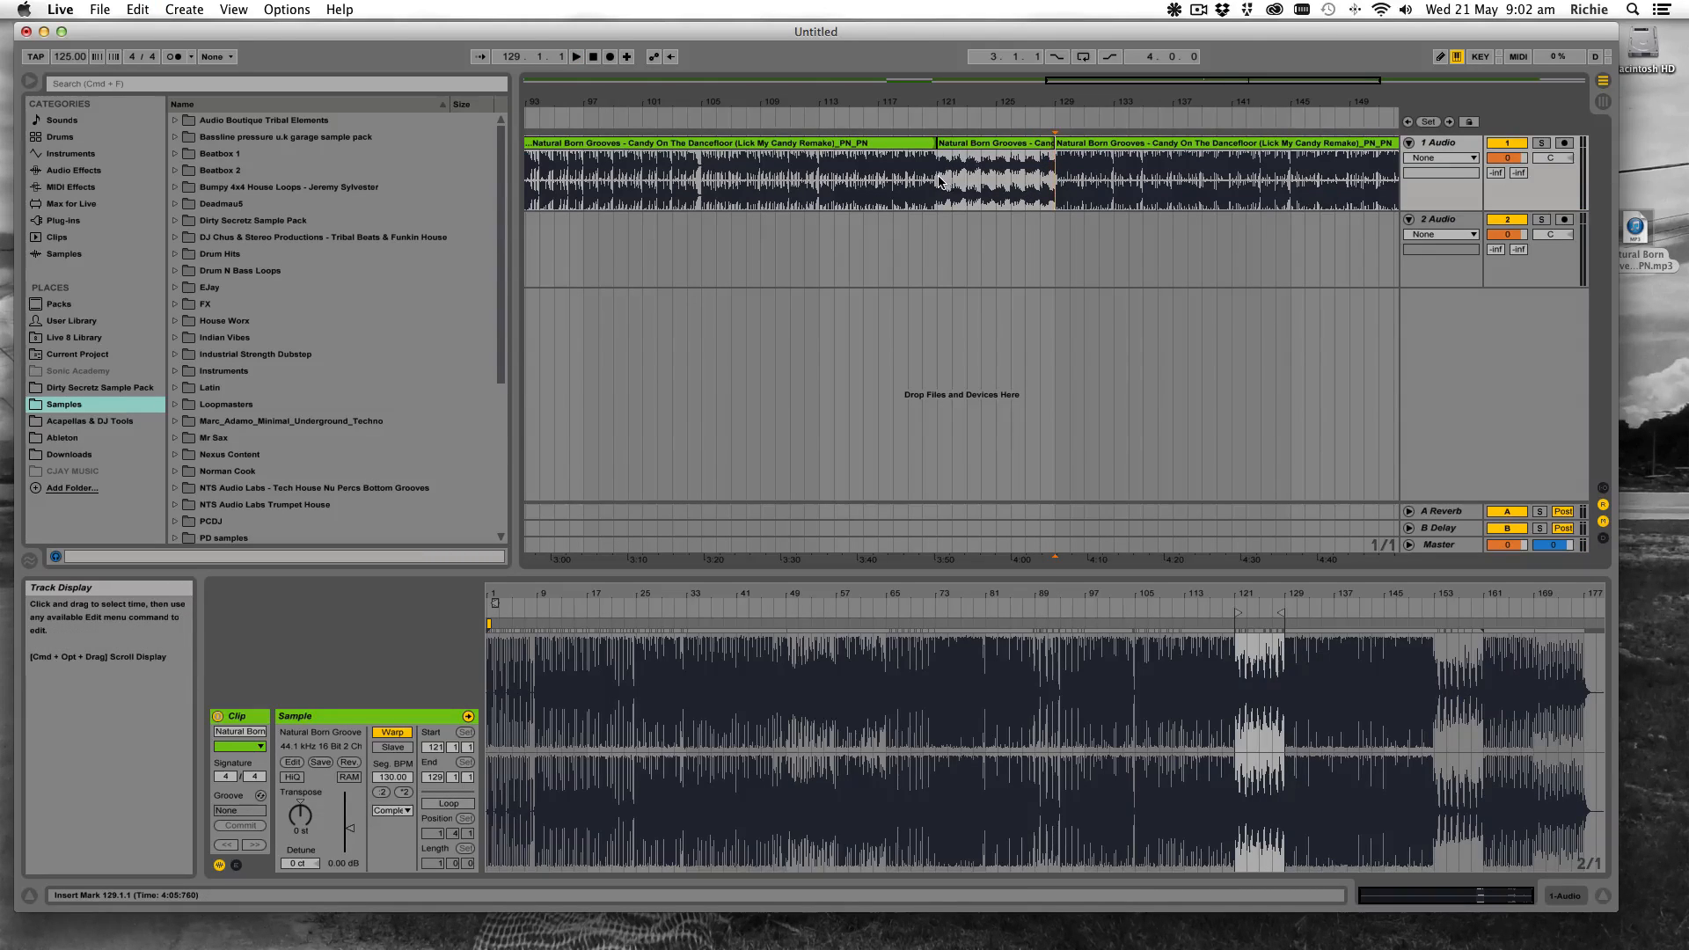
pyautogui.press('space')
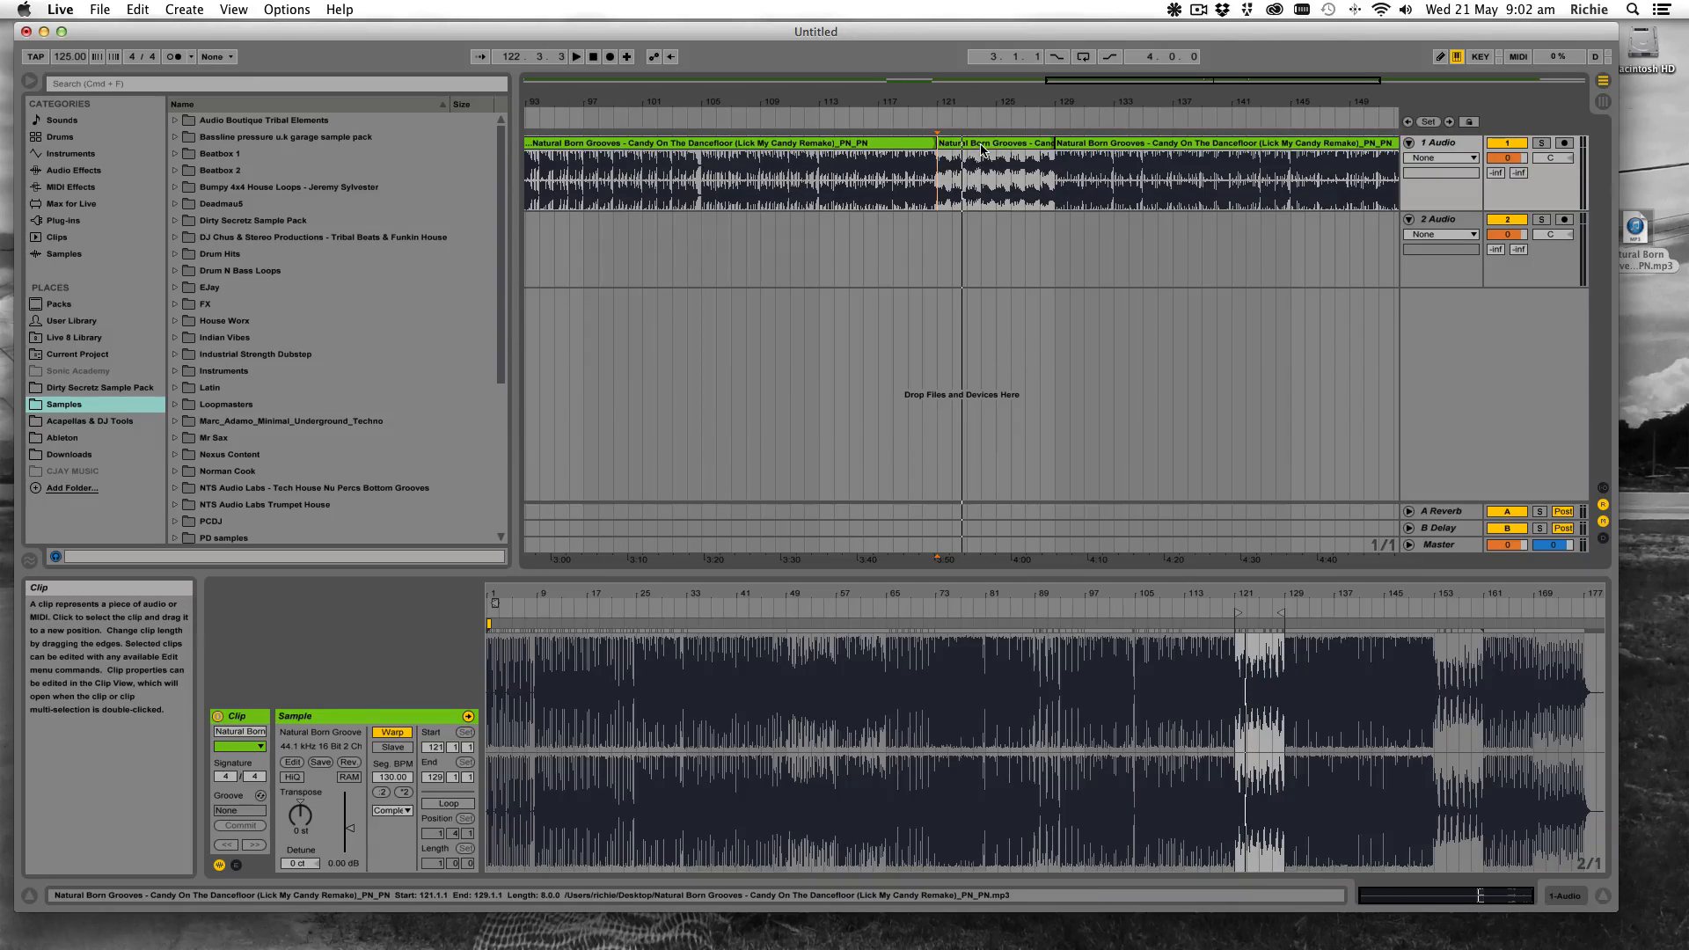
pyautogui.moveTo(983, 147); pyautogui.dragTo(982, 225)
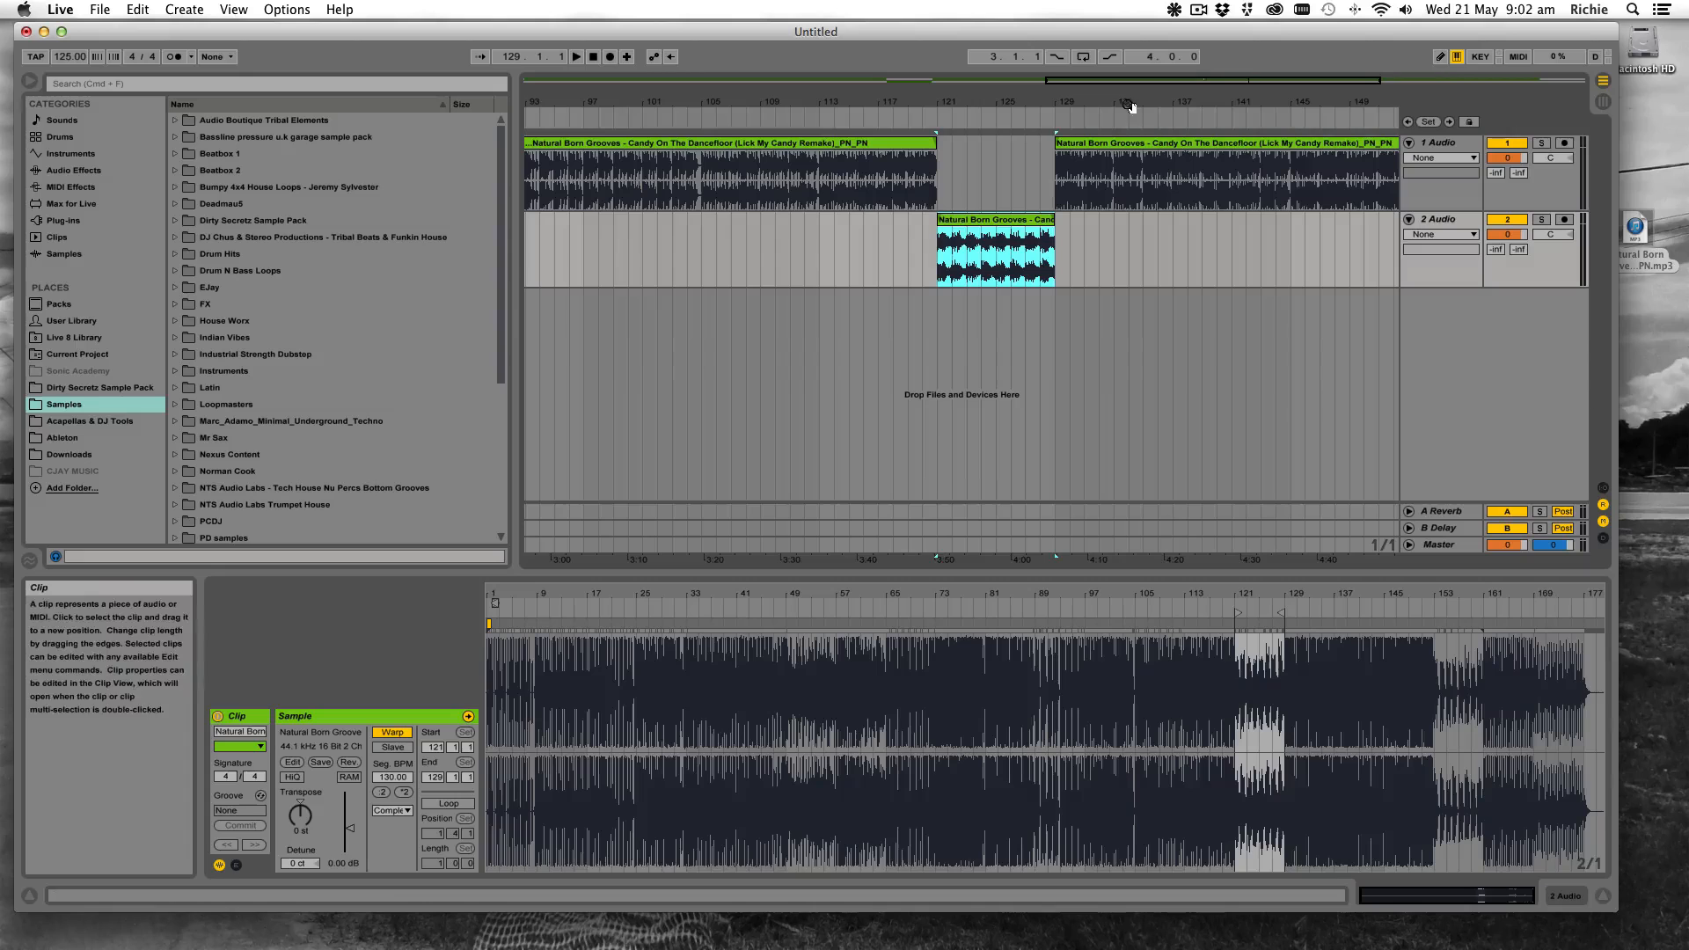
# Play the song from about bar 150 and again from bar 153 to check the next breakdown section
pyautogui.moveTo(1244, 85); pyautogui.dragTo(1367, 85)
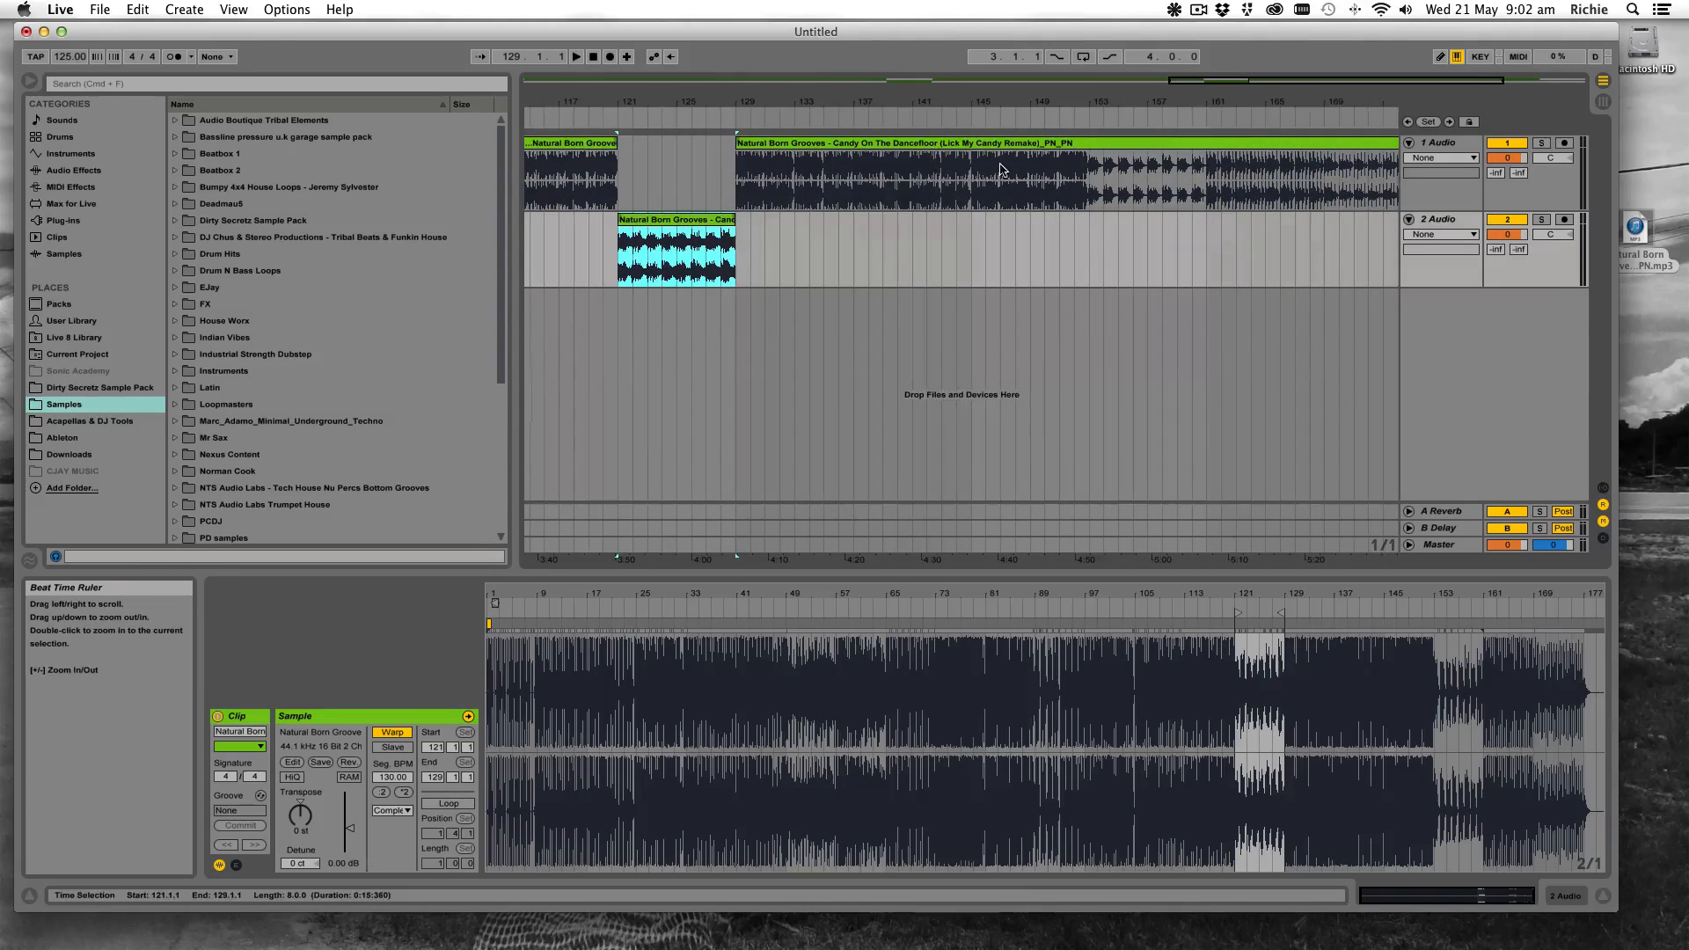
pyautogui.click(1051, 179)
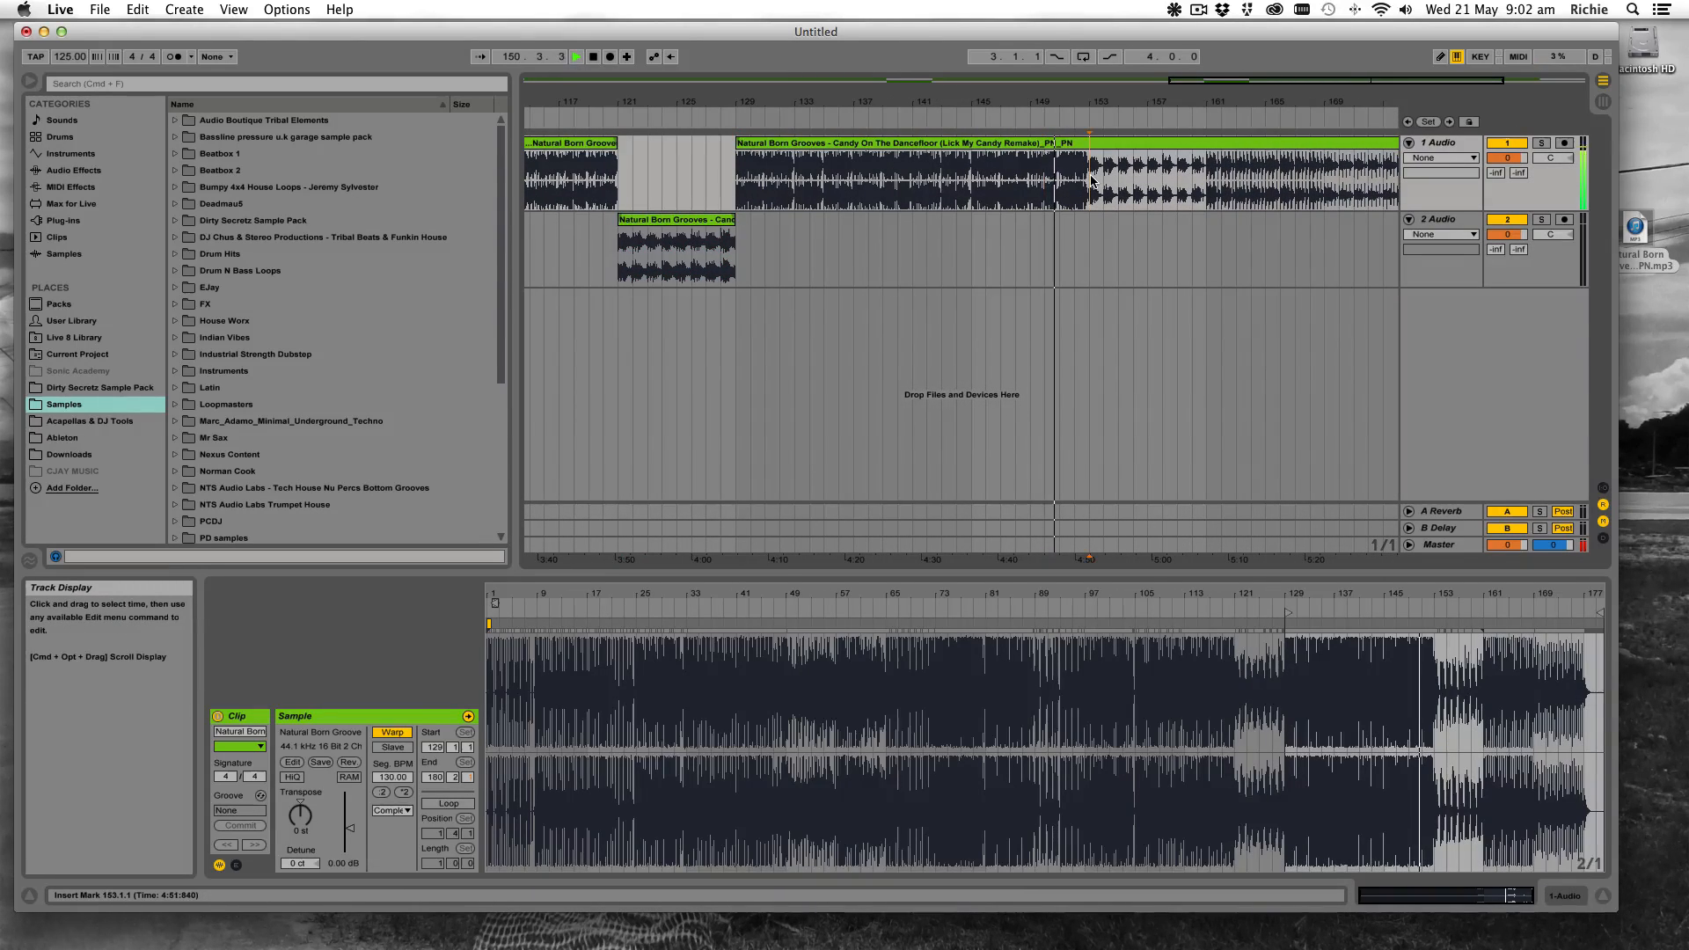
pyautogui.click(1091, 180)
pyautogui.press('space')
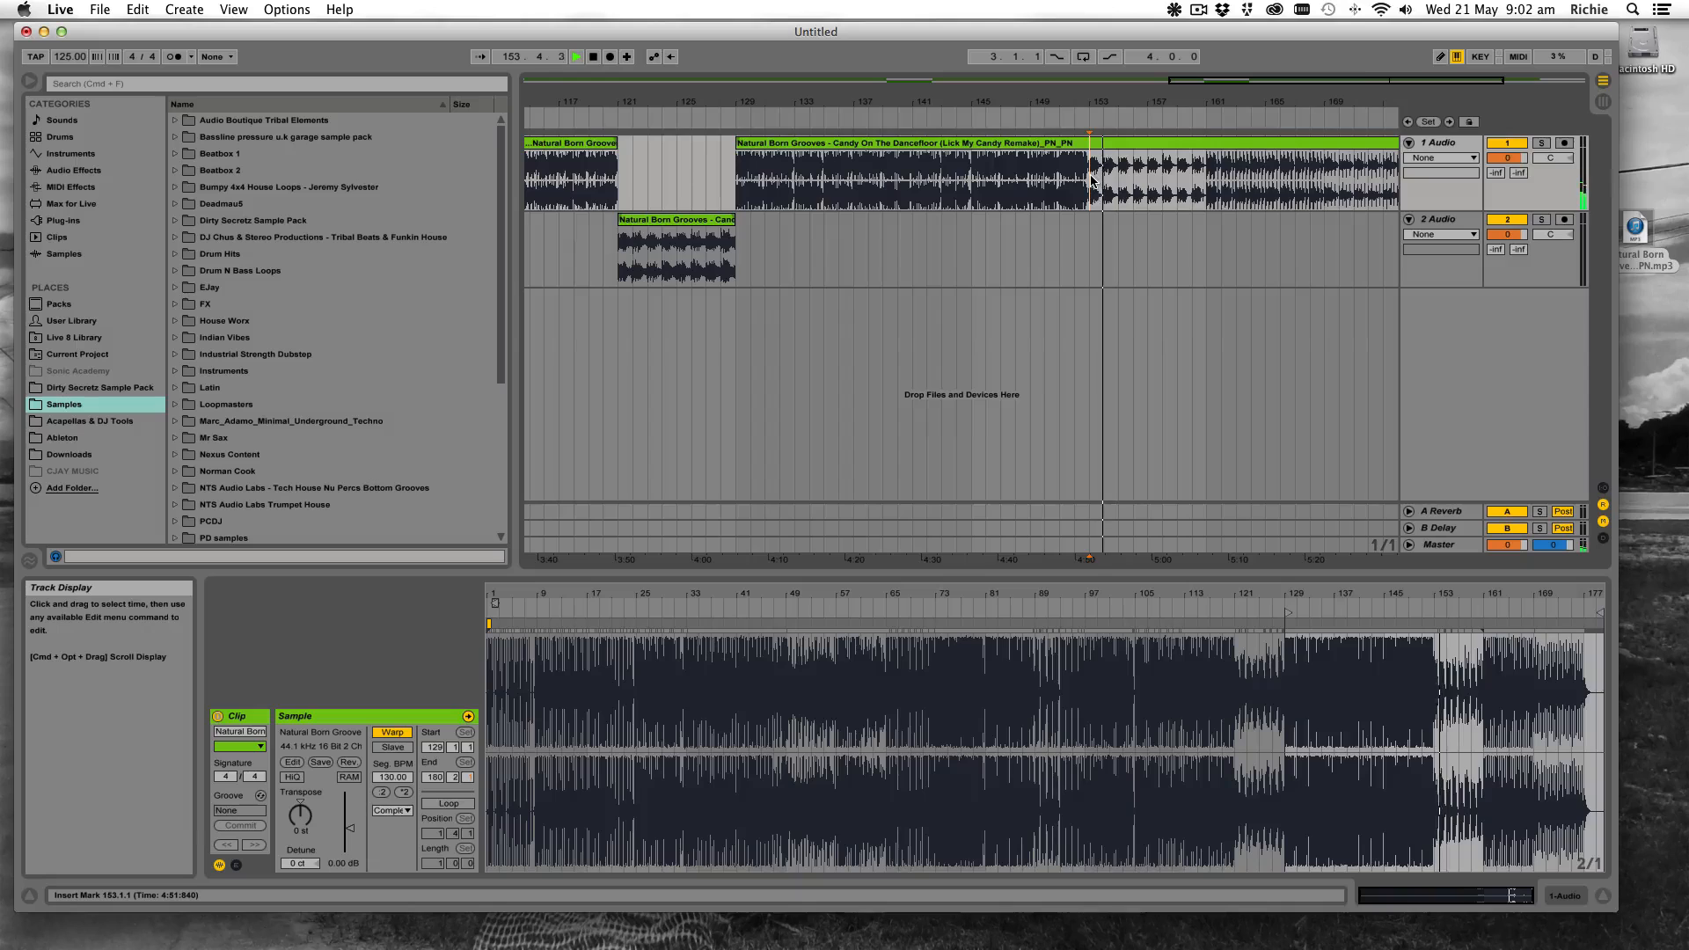
pyautogui.moveTo(1179, 102); pyautogui.dragTo(969, 104)
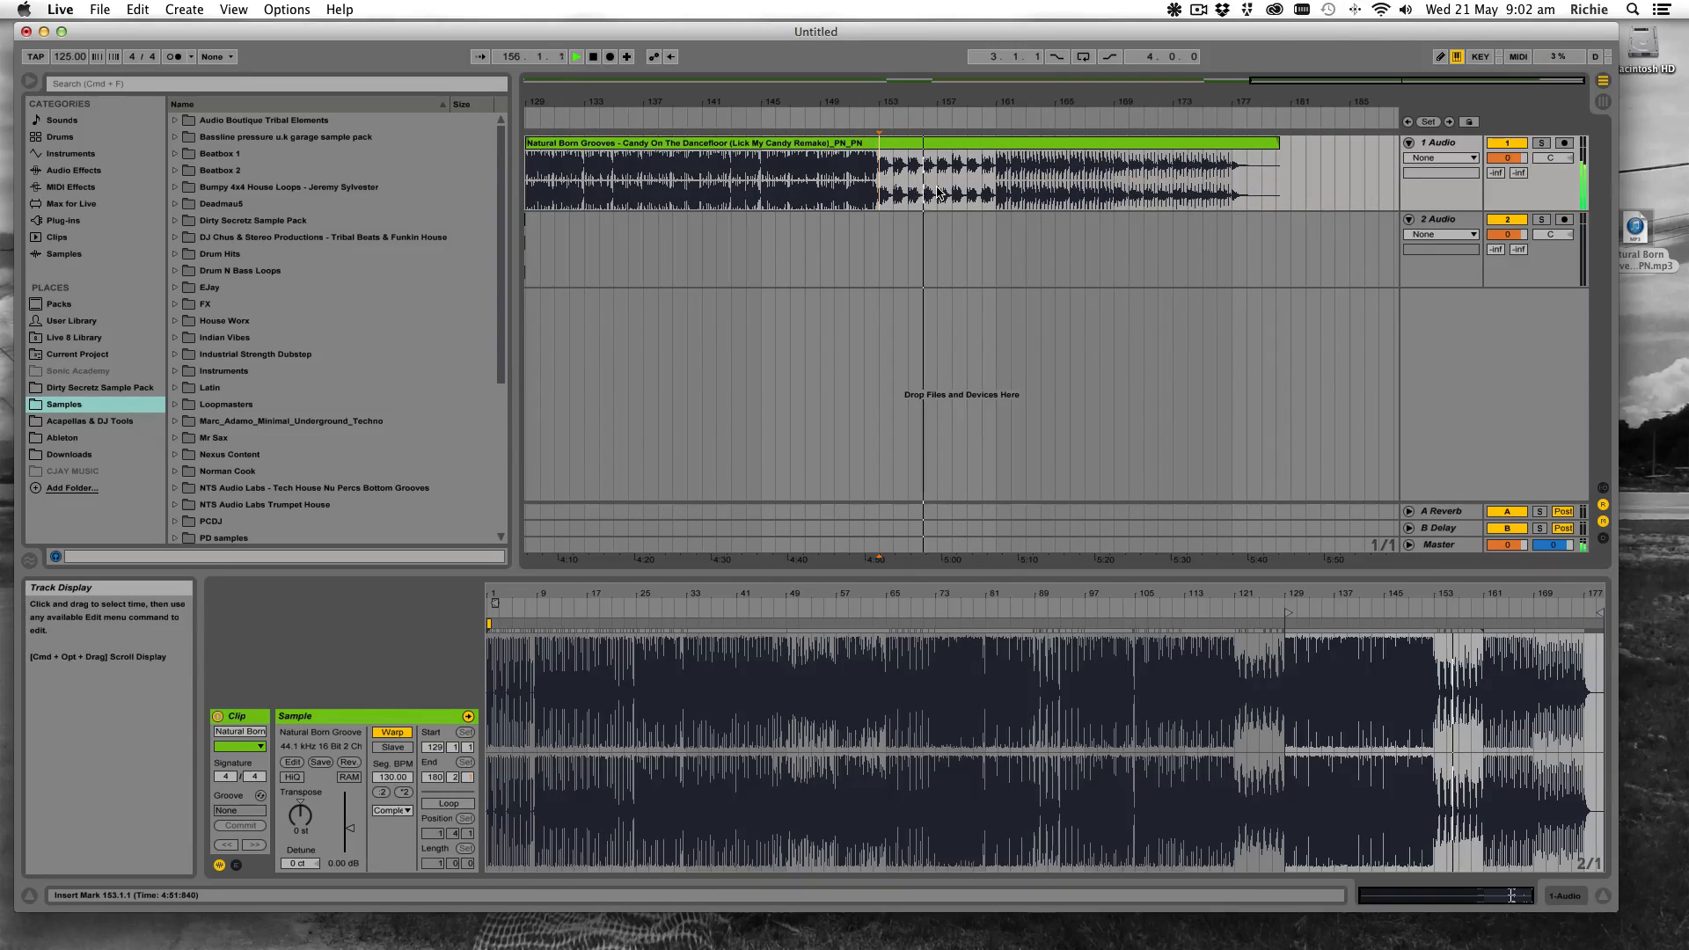
pyautogui.hscroll(-1, 940, 192)
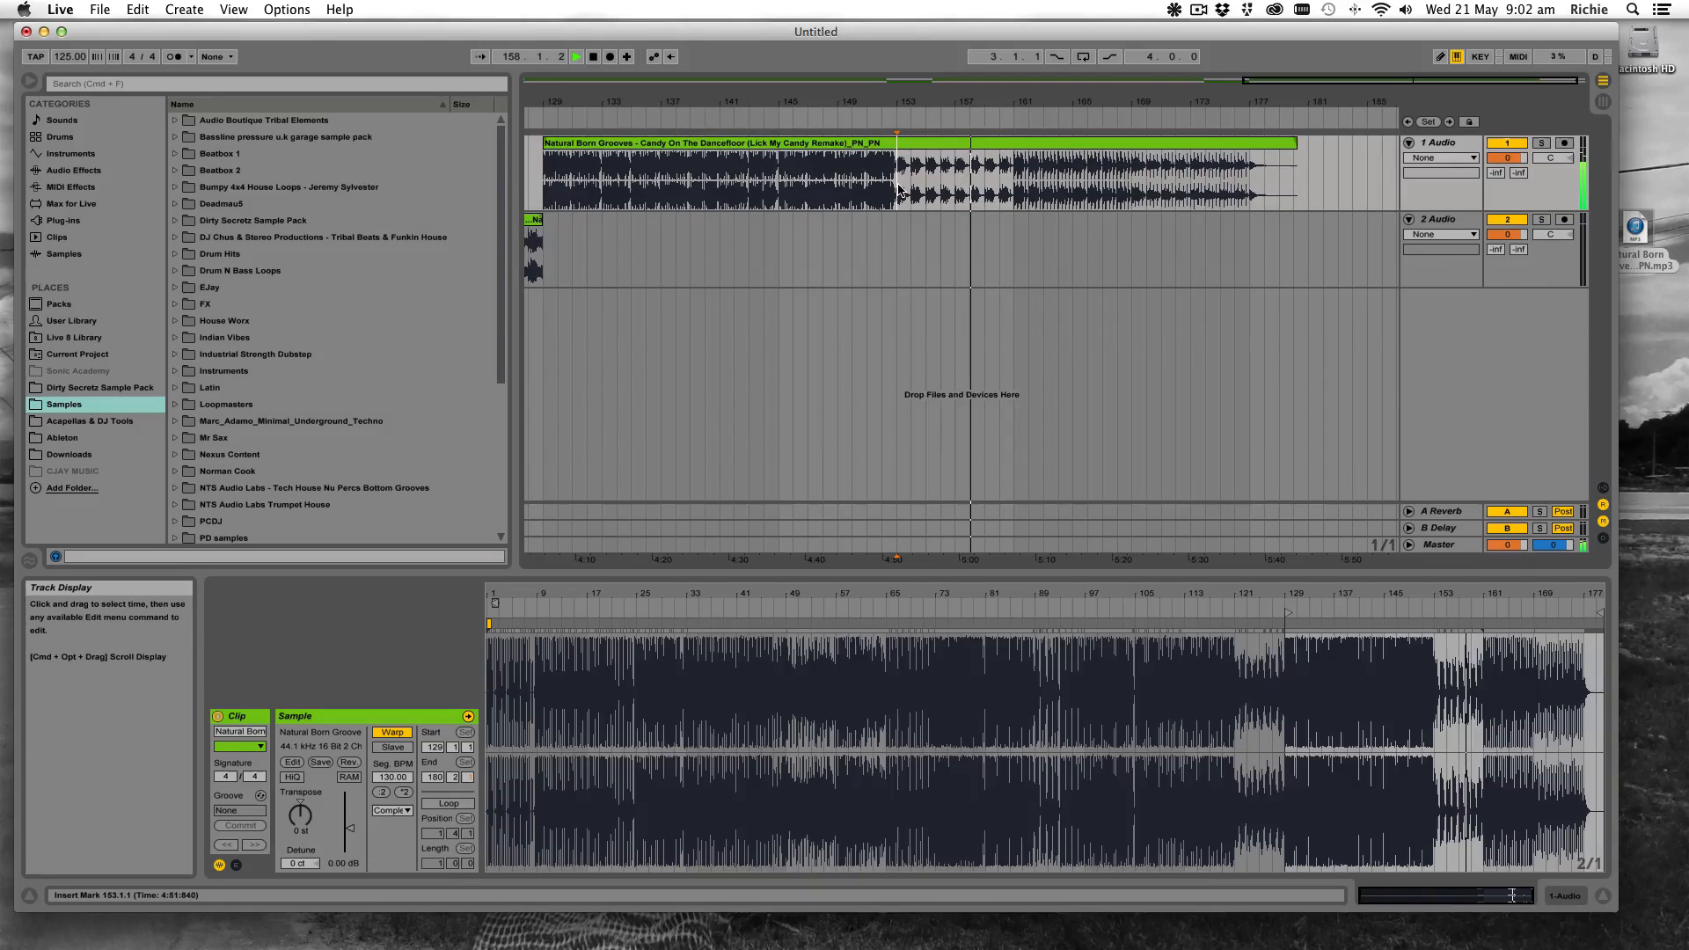
pyautogui.press('space')
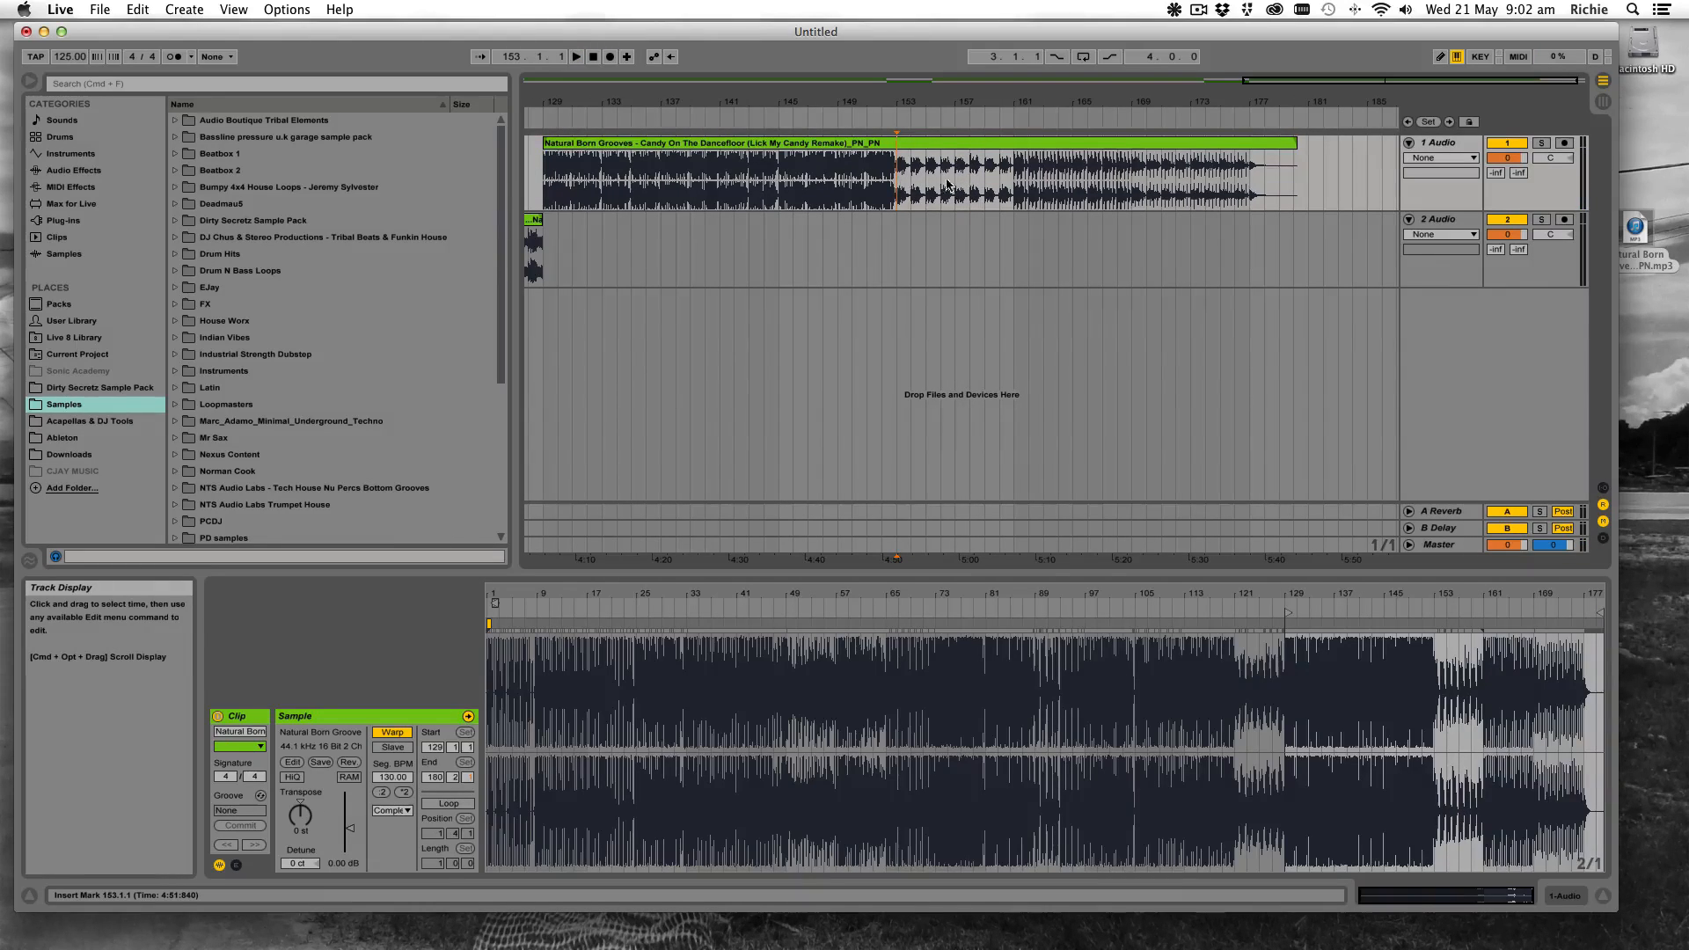
# Split the song at bars 153 and 161 and move the section between them down to the 2 Audio track
pyautogui.press('super+e')
pyautogui.click(1012, 183)
pyautogui.press('super+e')
pyautogui.click(951, 147)
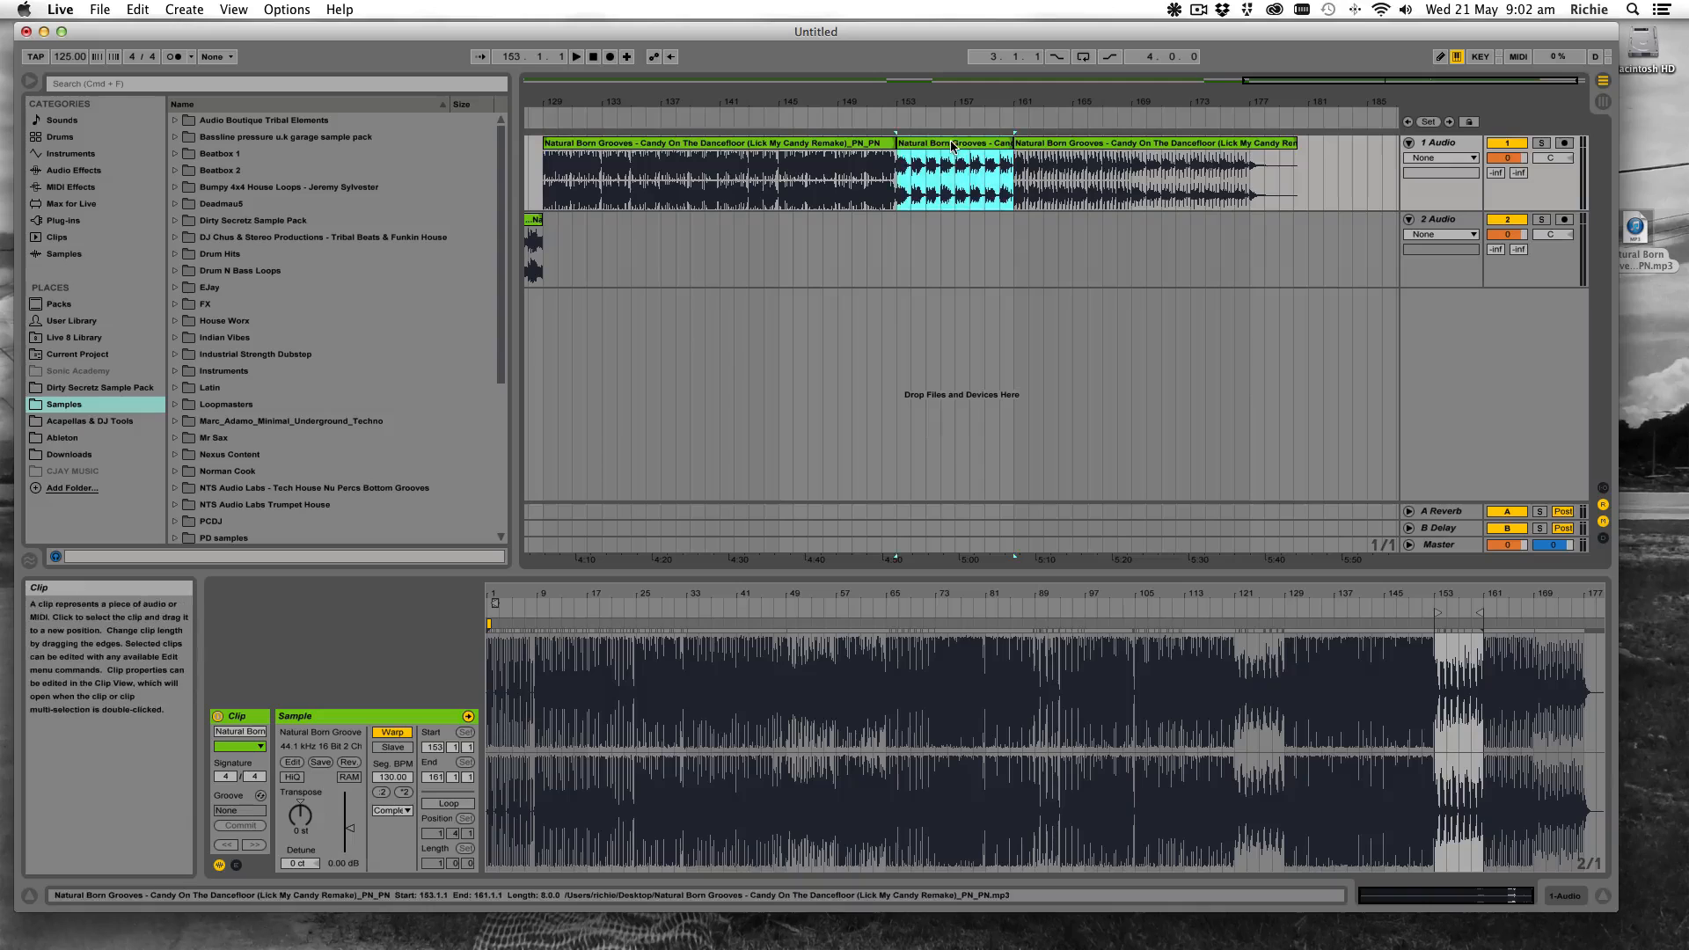
pyautogui.moveTo(952, 147); pyautogui.dragTo(955, 224)
# Audition the song's last clip from bars 162, 170 and 177, and split it at bar 177
pyautogui.click(1025, 186)
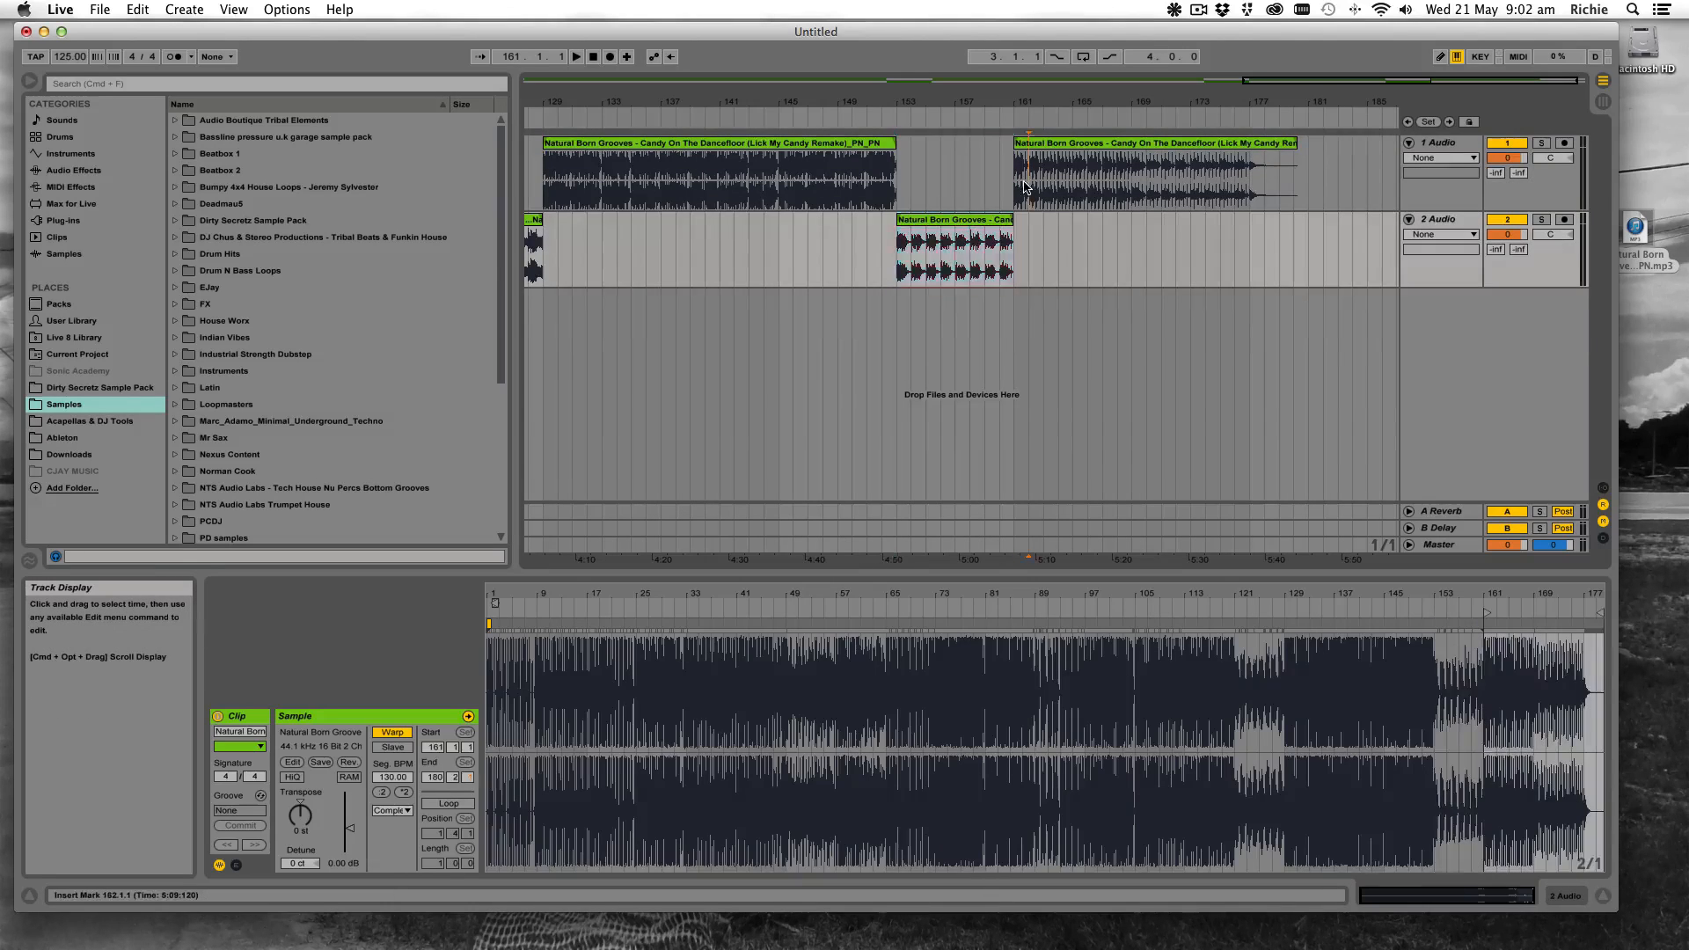
pyautogui.press('space')
pyautogui.click(1148, 185)
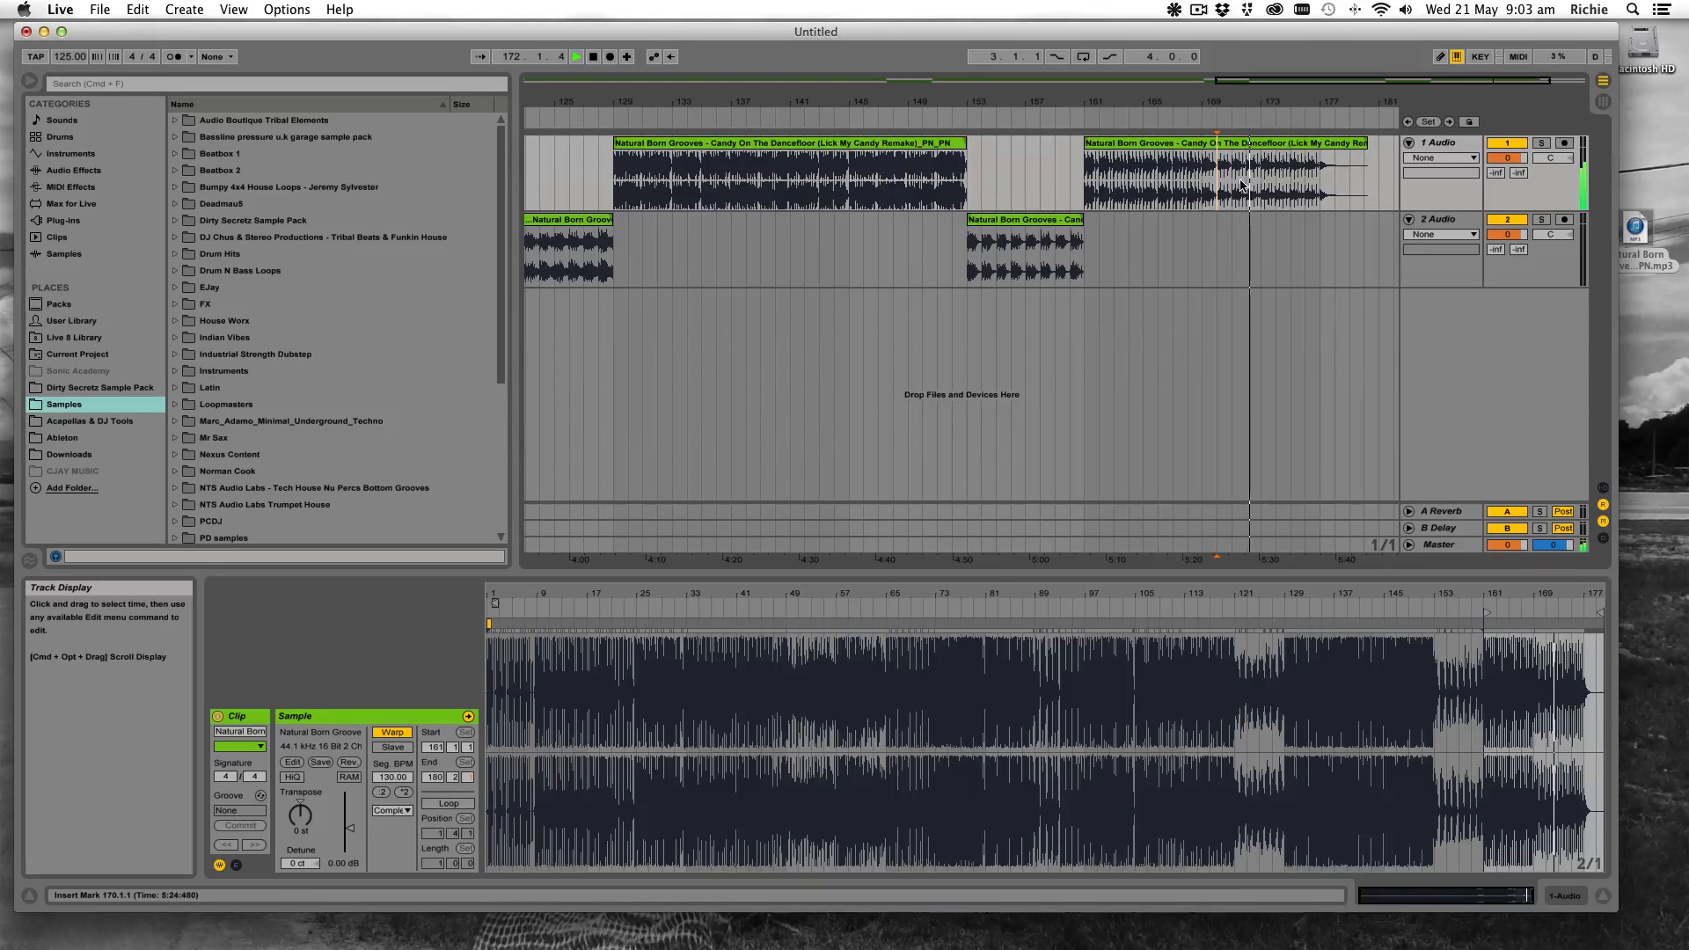
pyautogui.click(1319, 182)
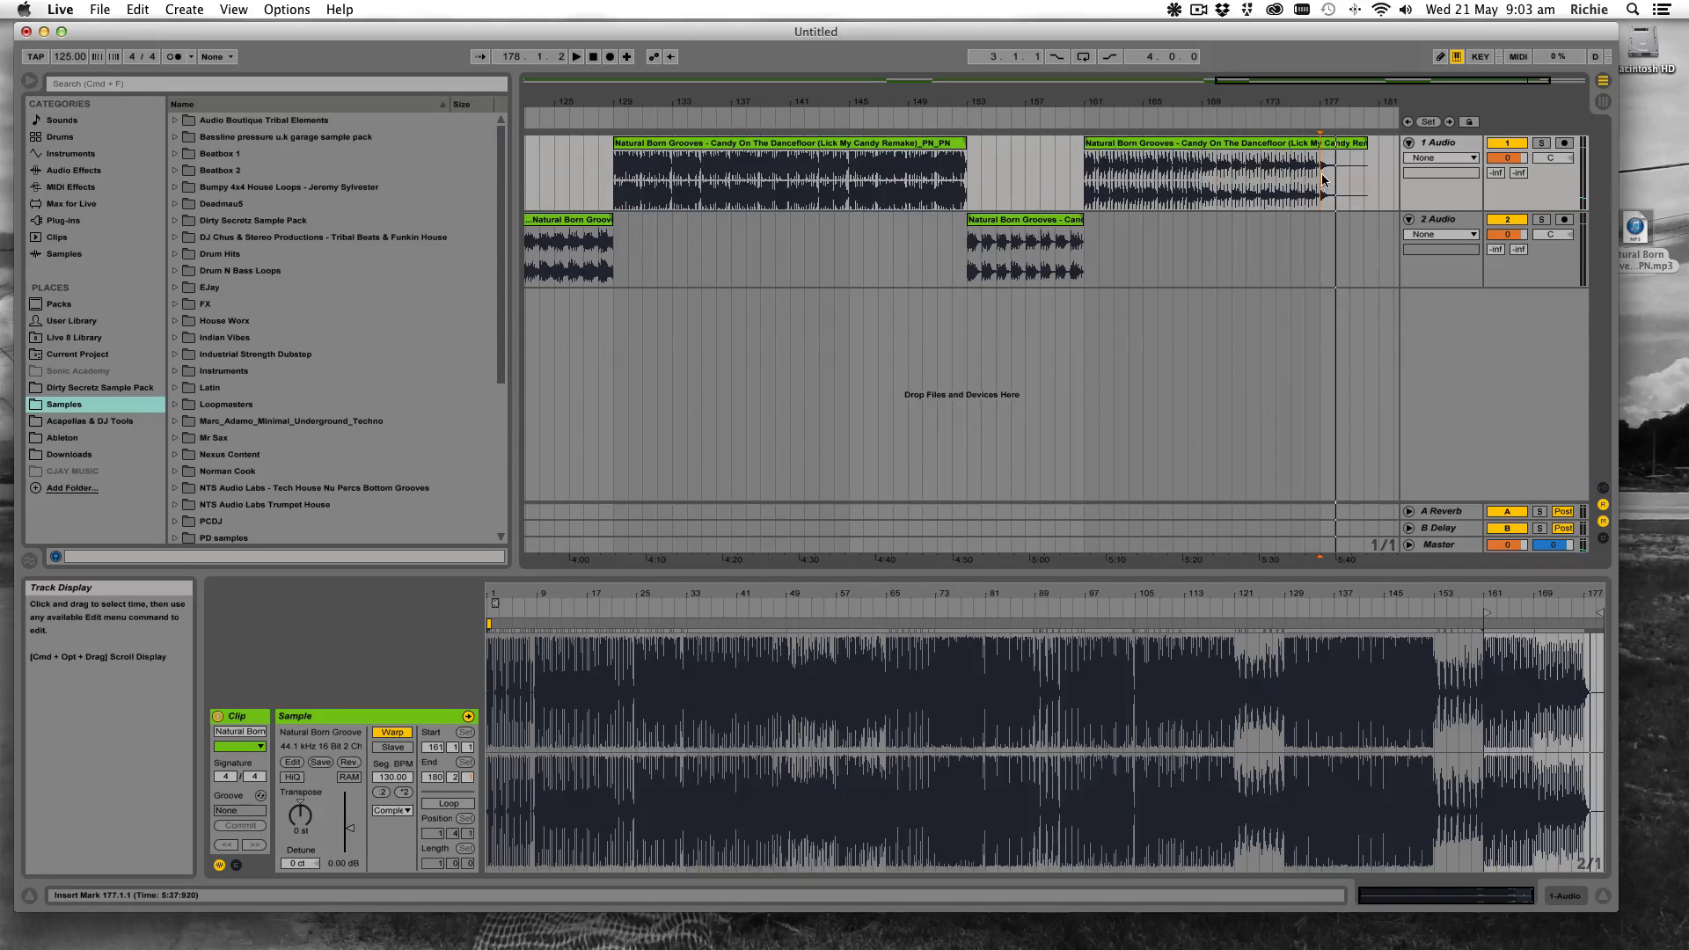
pyautogui.press('space')
pyautogui.press('super+e')
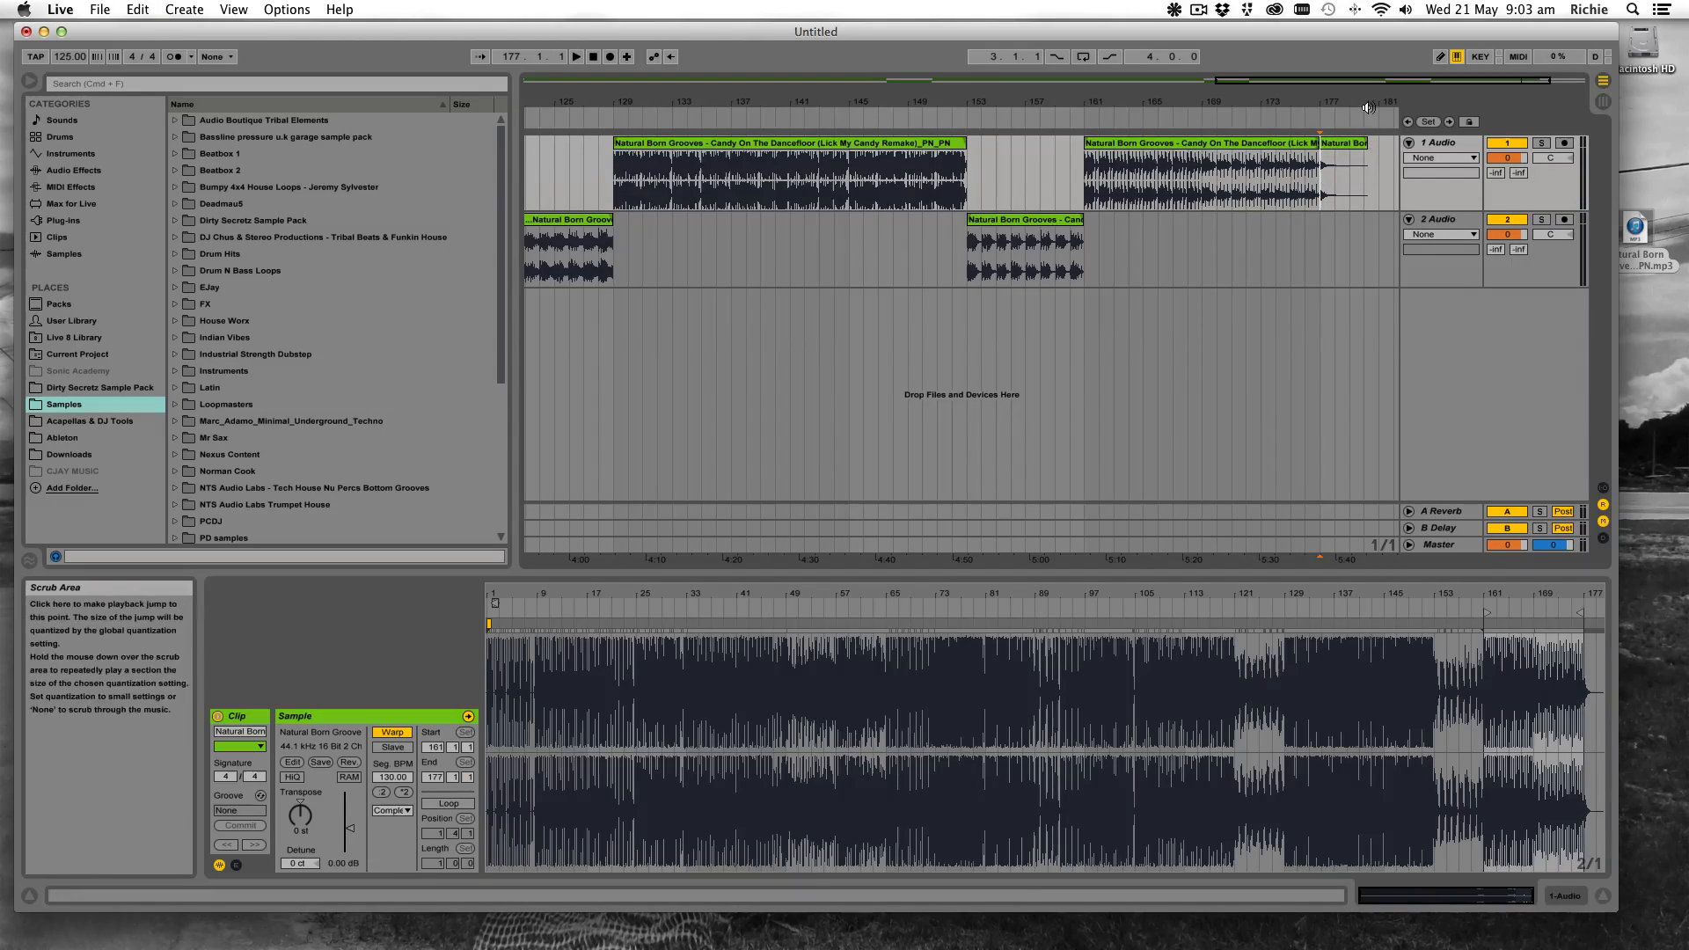
# Move the song's final clip starting at bar 177 from 1 Audio down to the 2 Audio track
pyautogui.moveTo(1374, 104); pyautogui.dragTo(1292, 220)
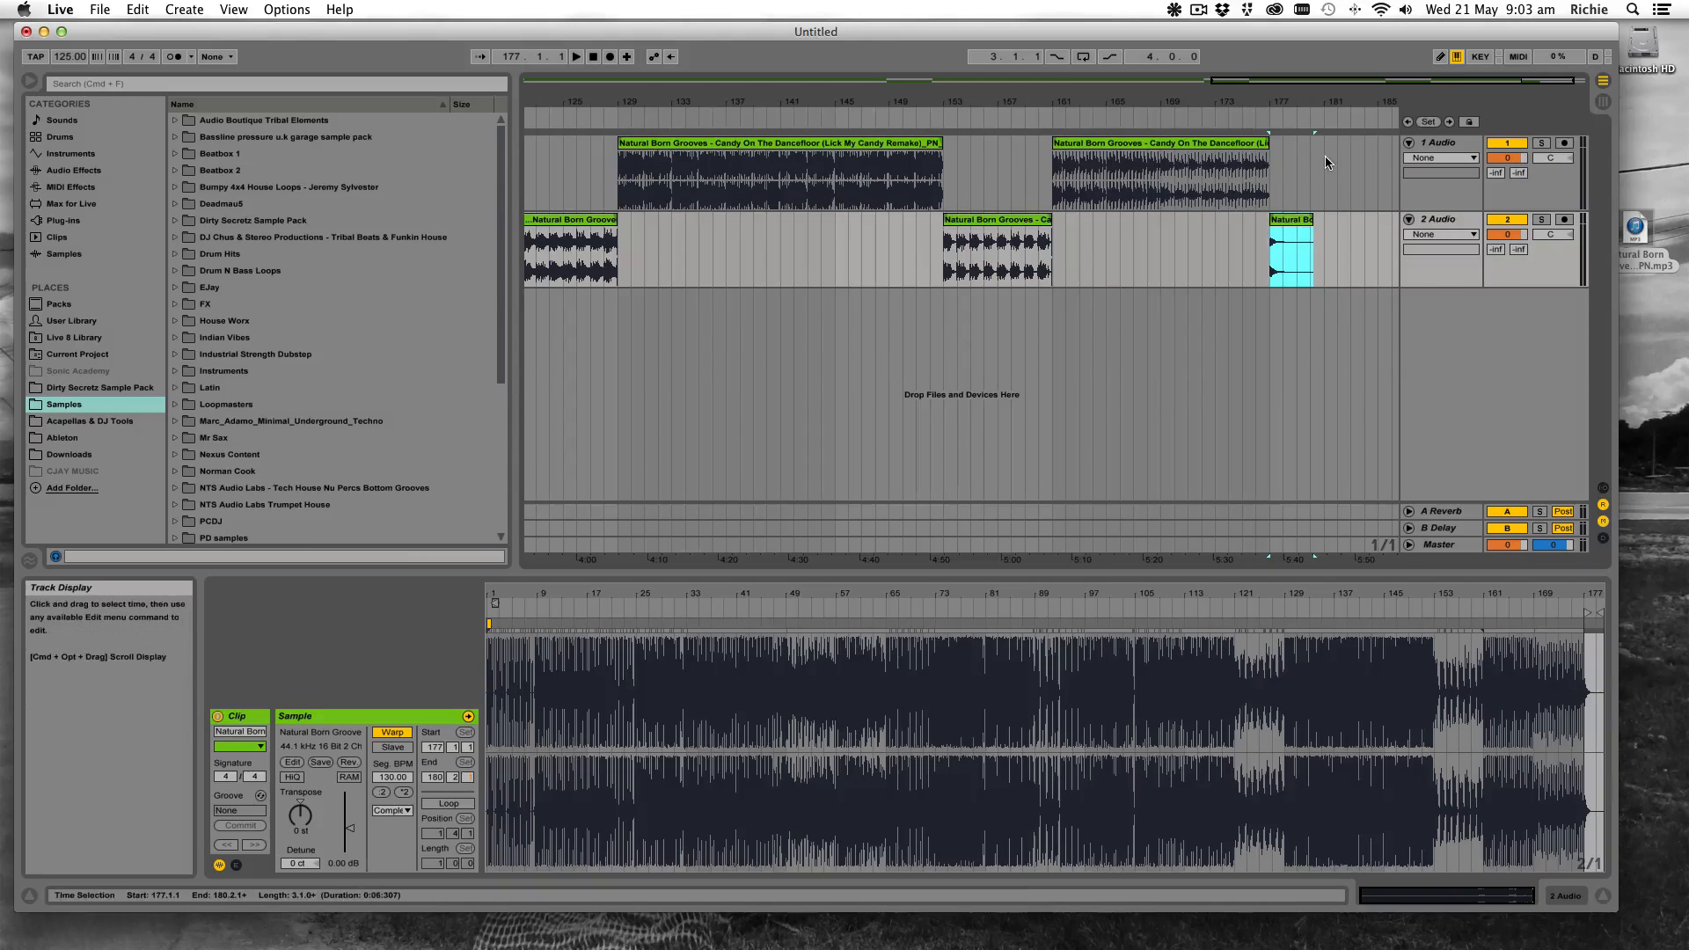
pyautogui.moveTo(1335, 104)
pyautogui.mouseDown()
pyautogui.moveTo(1334, 71)
pyautogui.moveTo(1334, 88)
pyautogui.mouseUp()
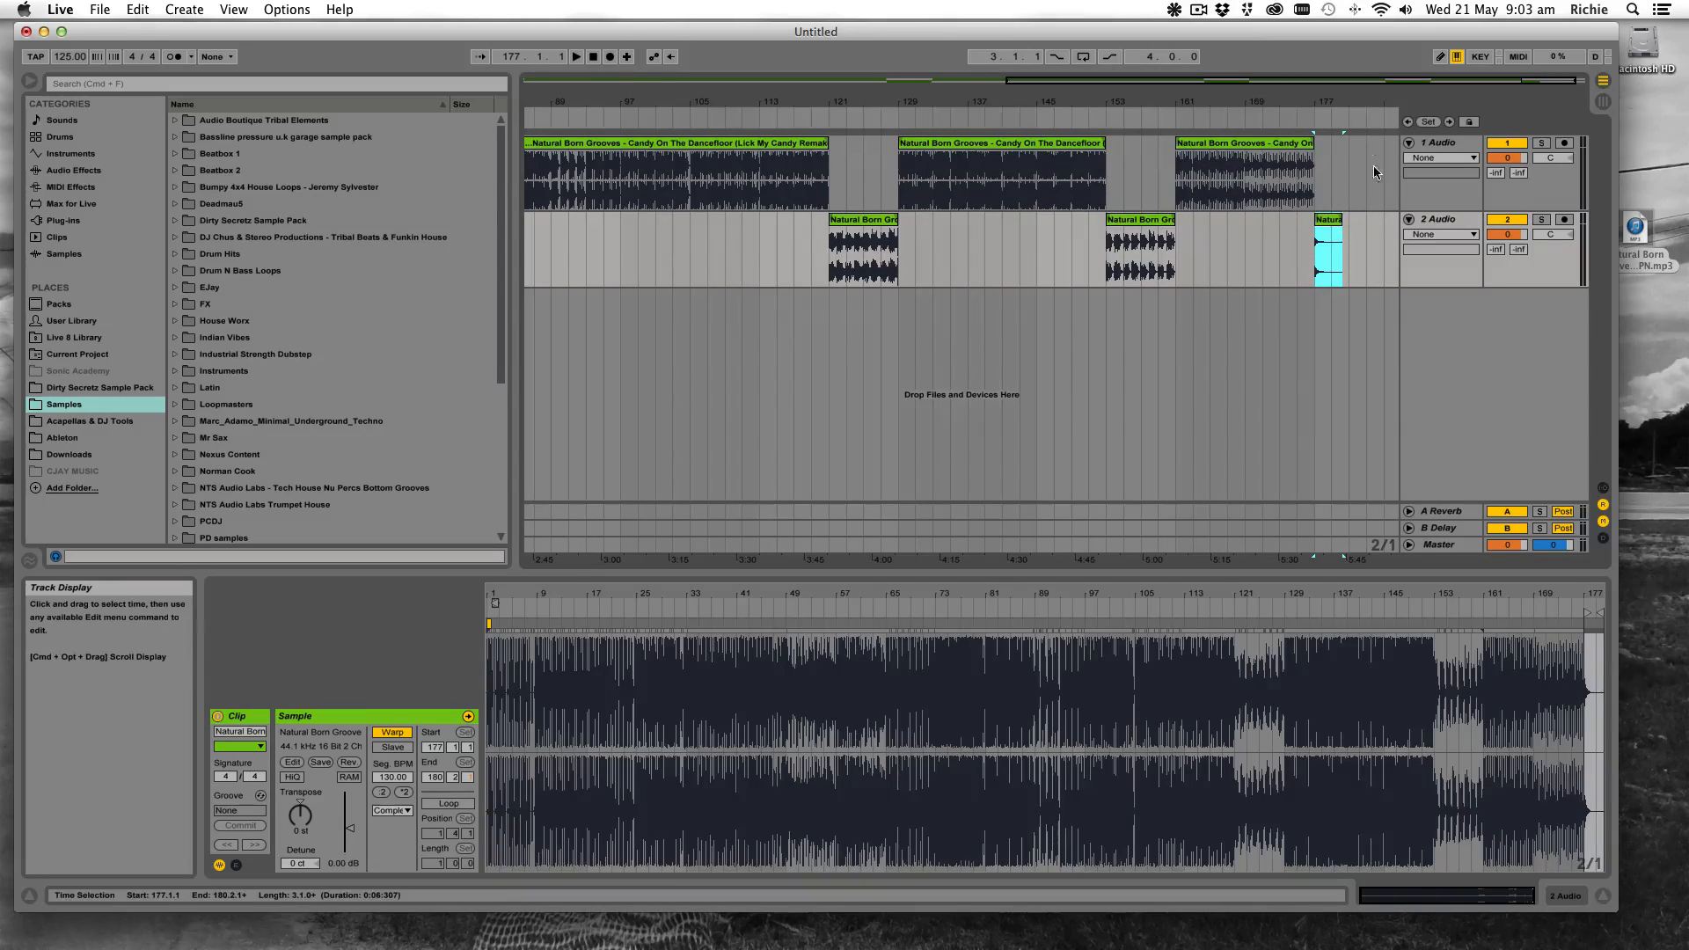
pyautogui.moveTo(1363, 103); pyautogui.dragTo(1364, 70)
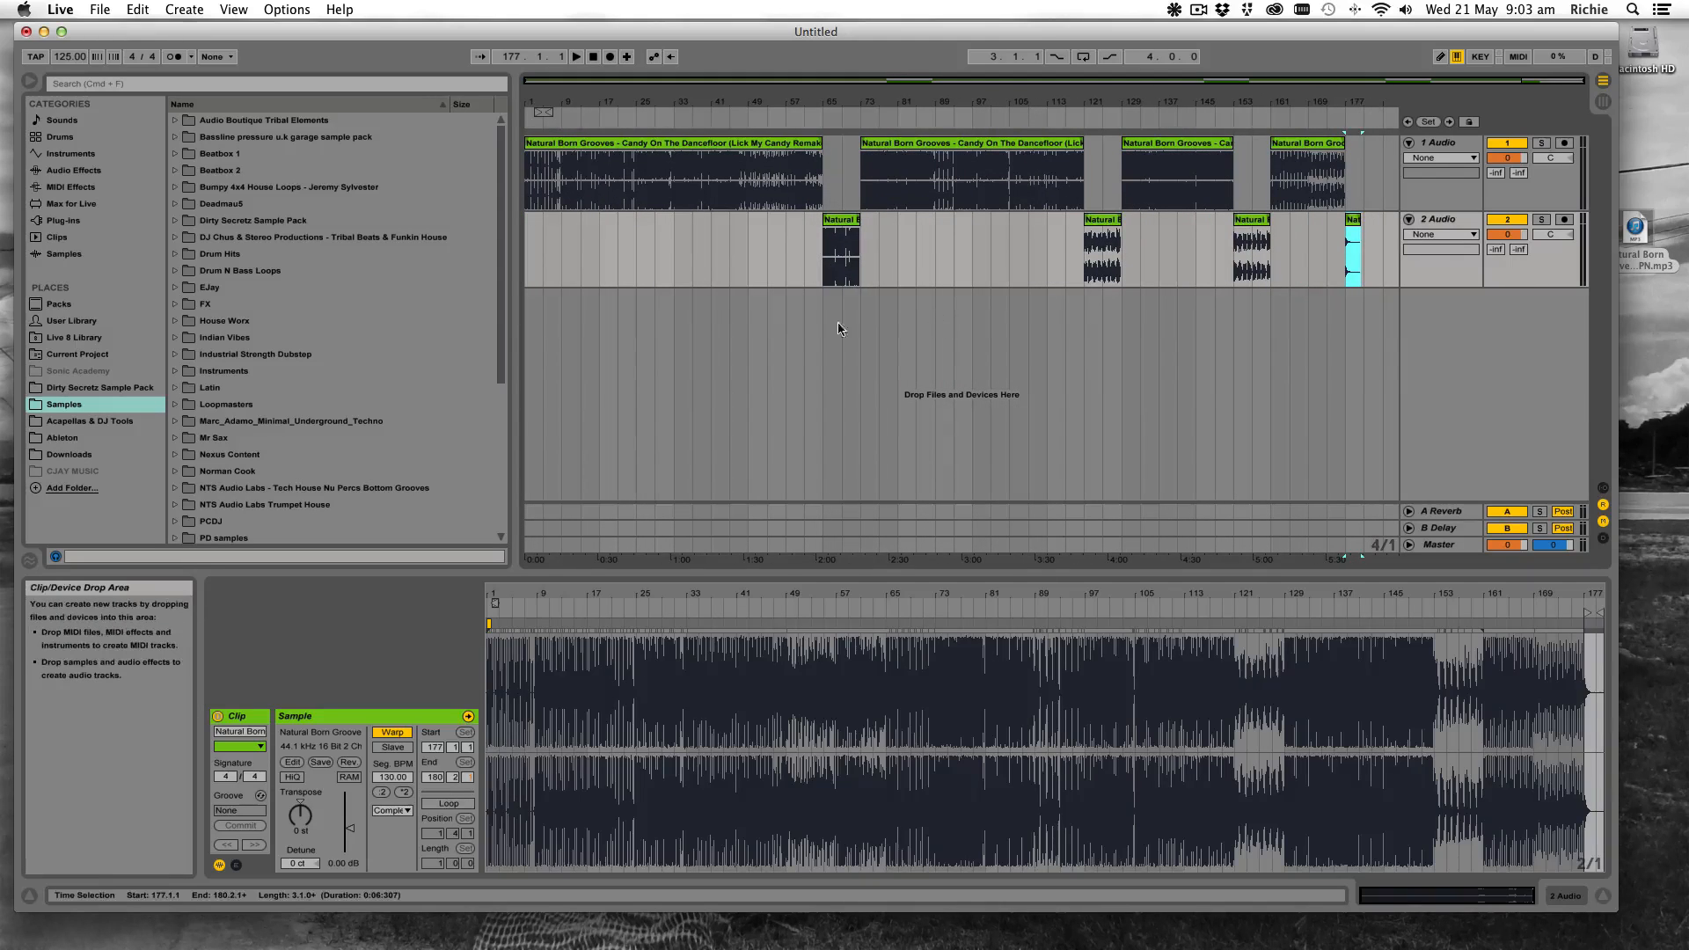
# Audition the sections on the 2 Audio track starting at bars 65, 121, 153 and 177
pyautogui.click(825, 265)
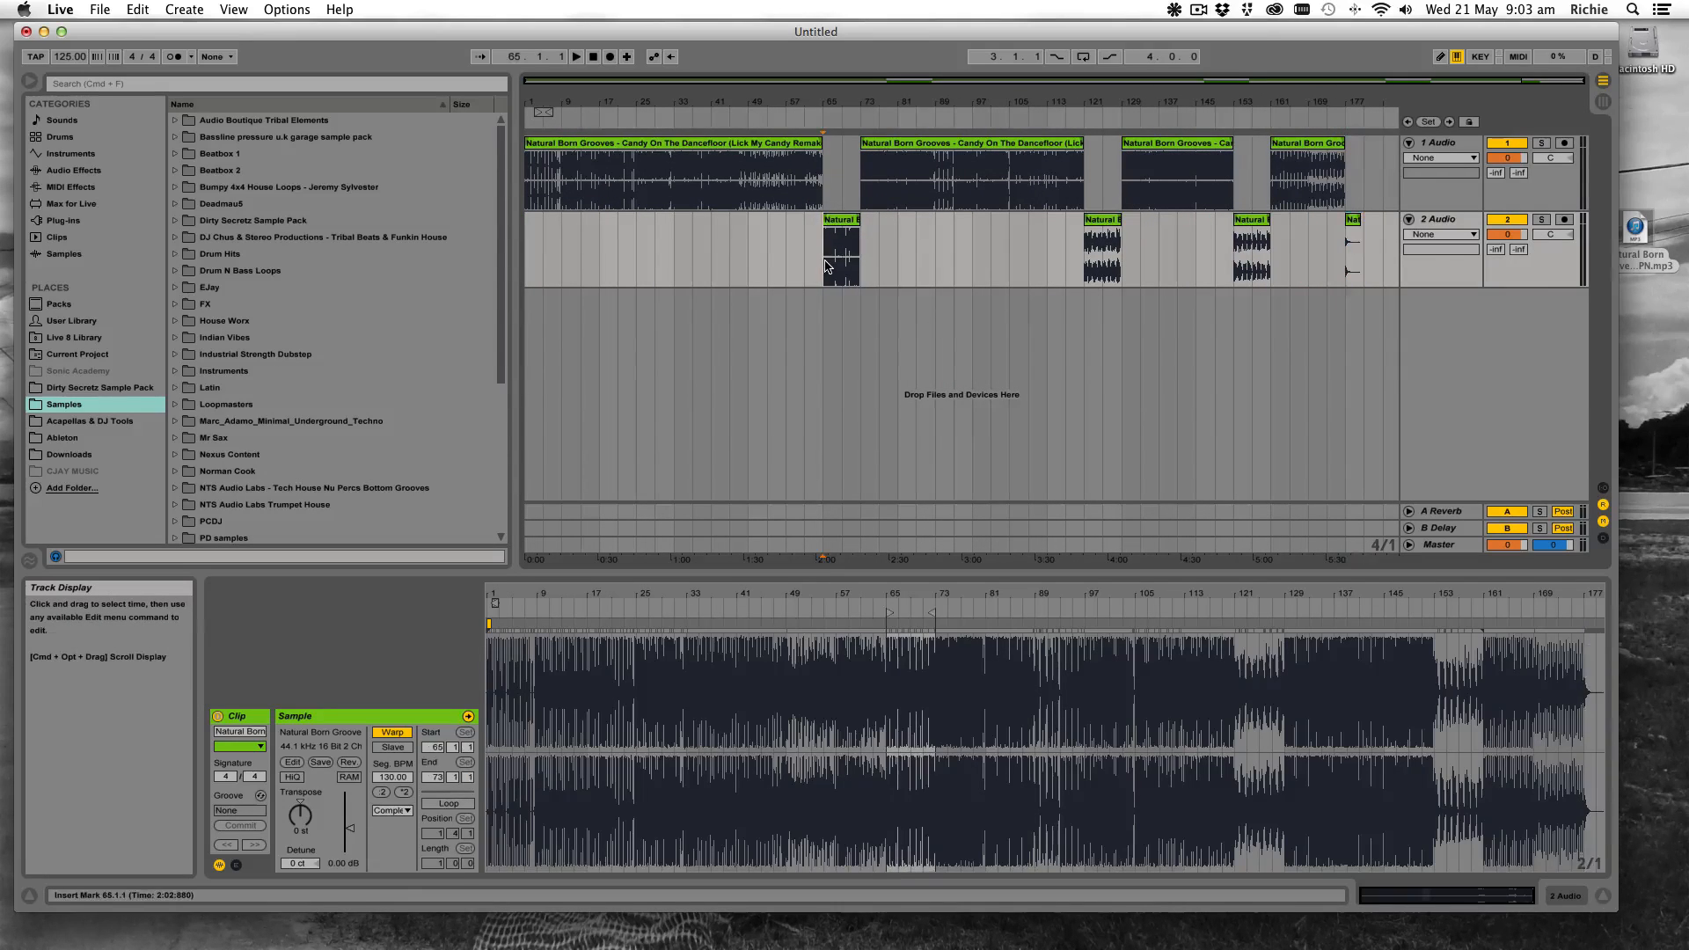
pyautogui.press('space')
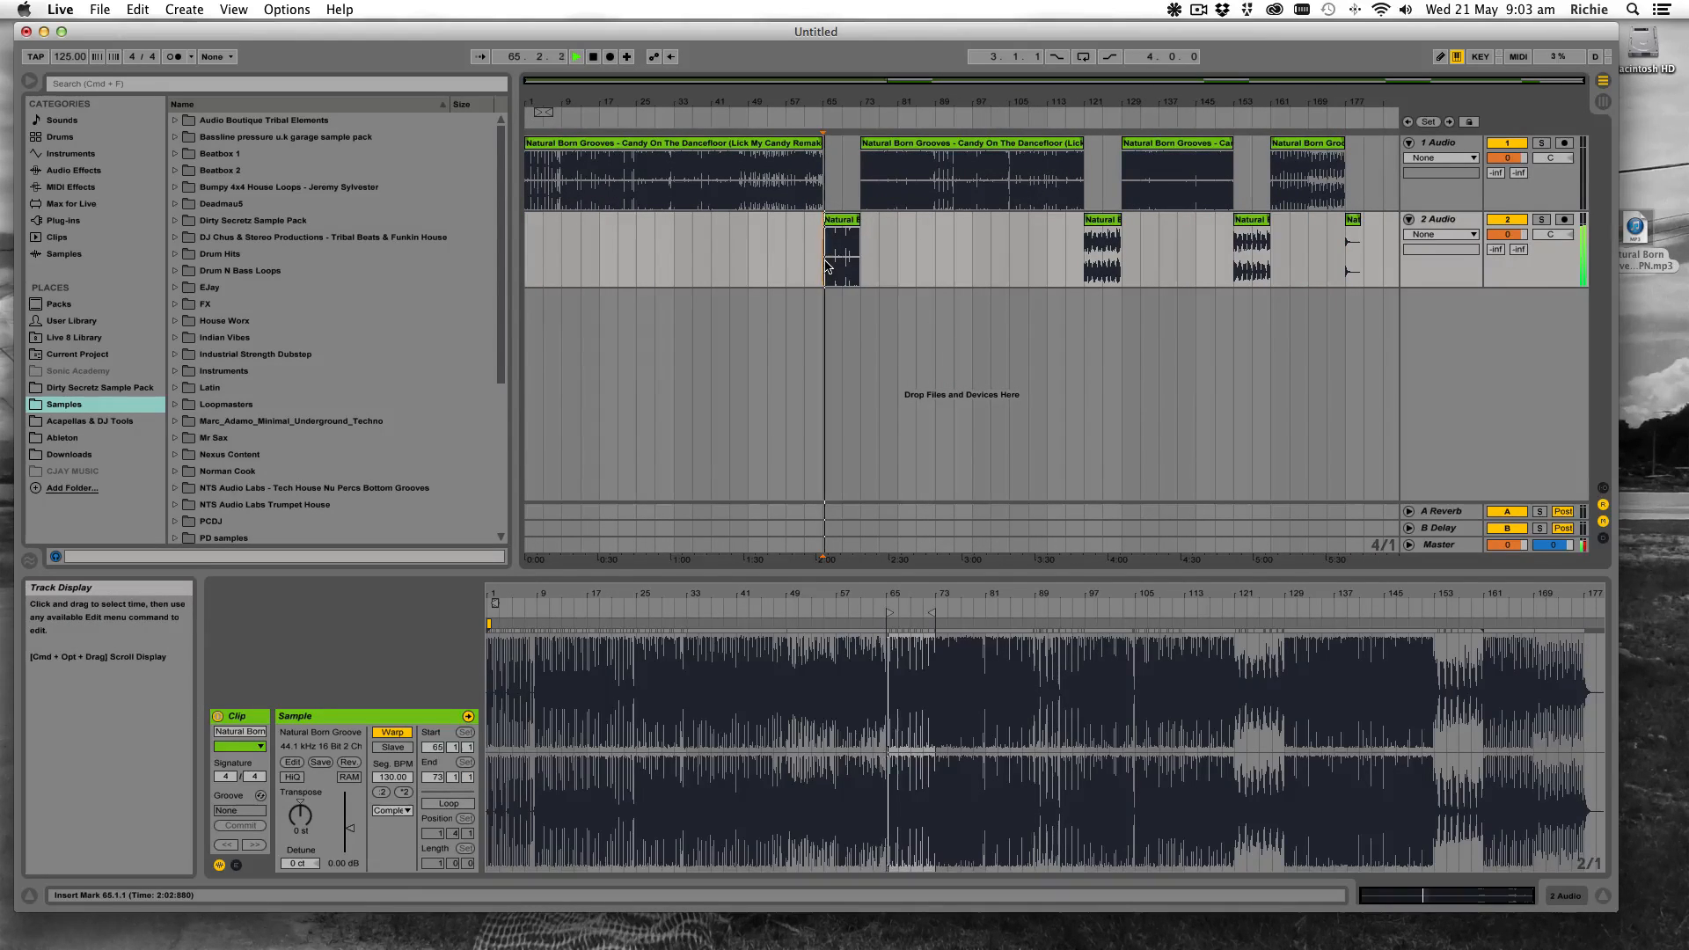
pyautogui.click(1088, 259)
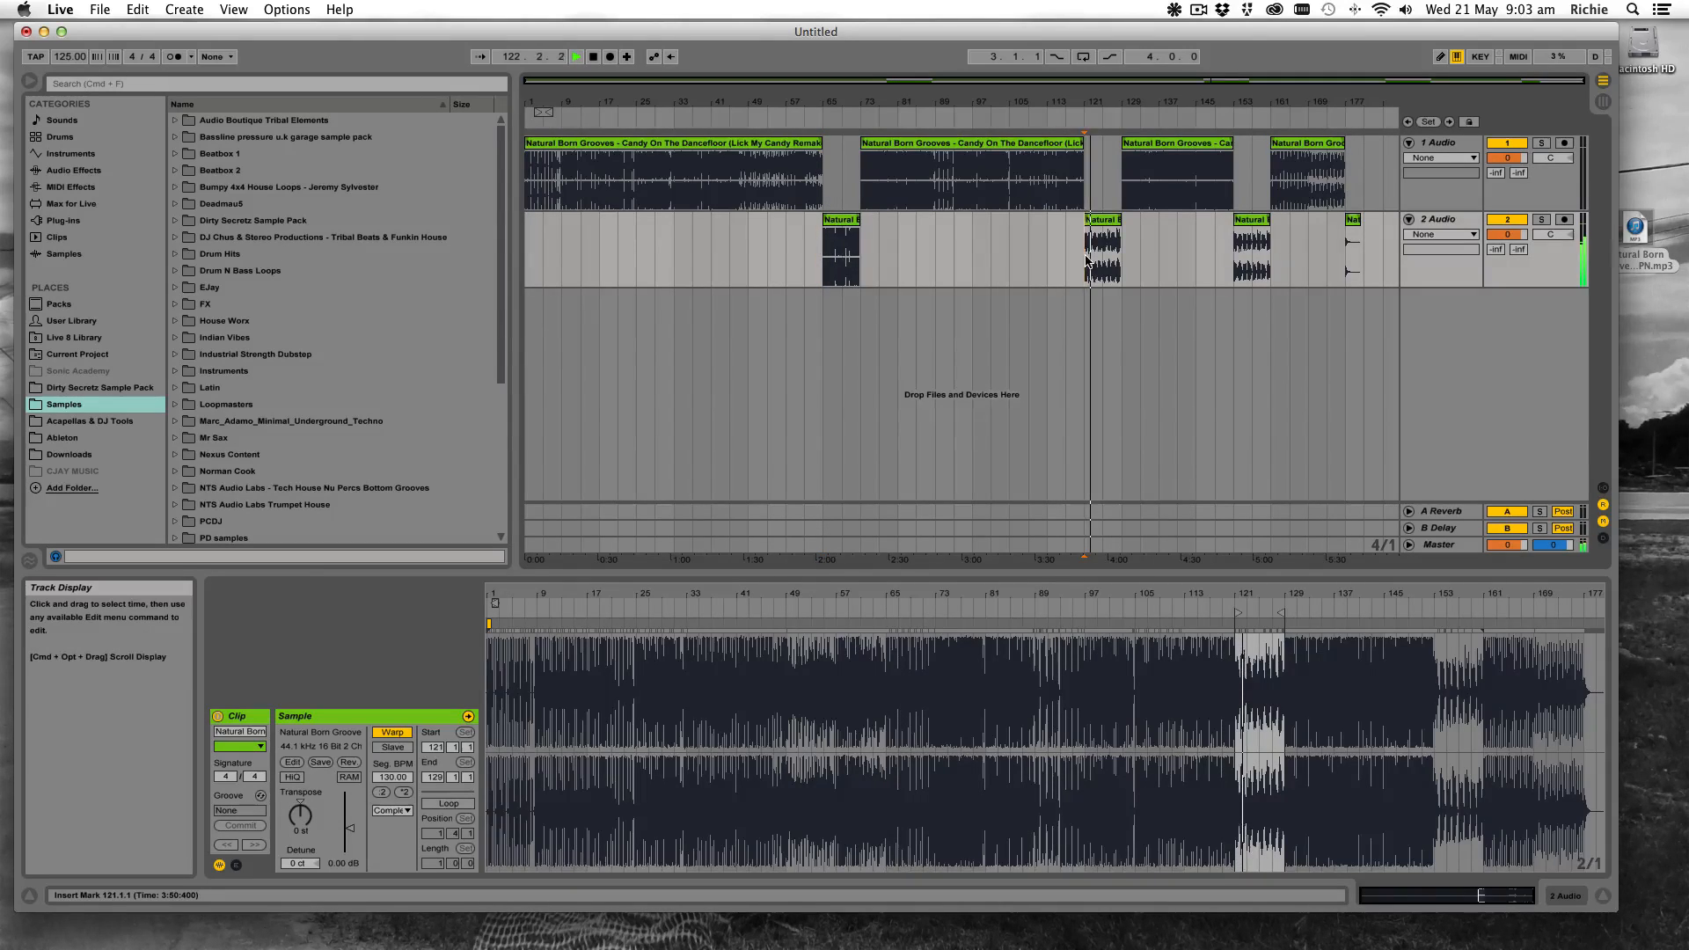
pyautogui.click(1239, 268)
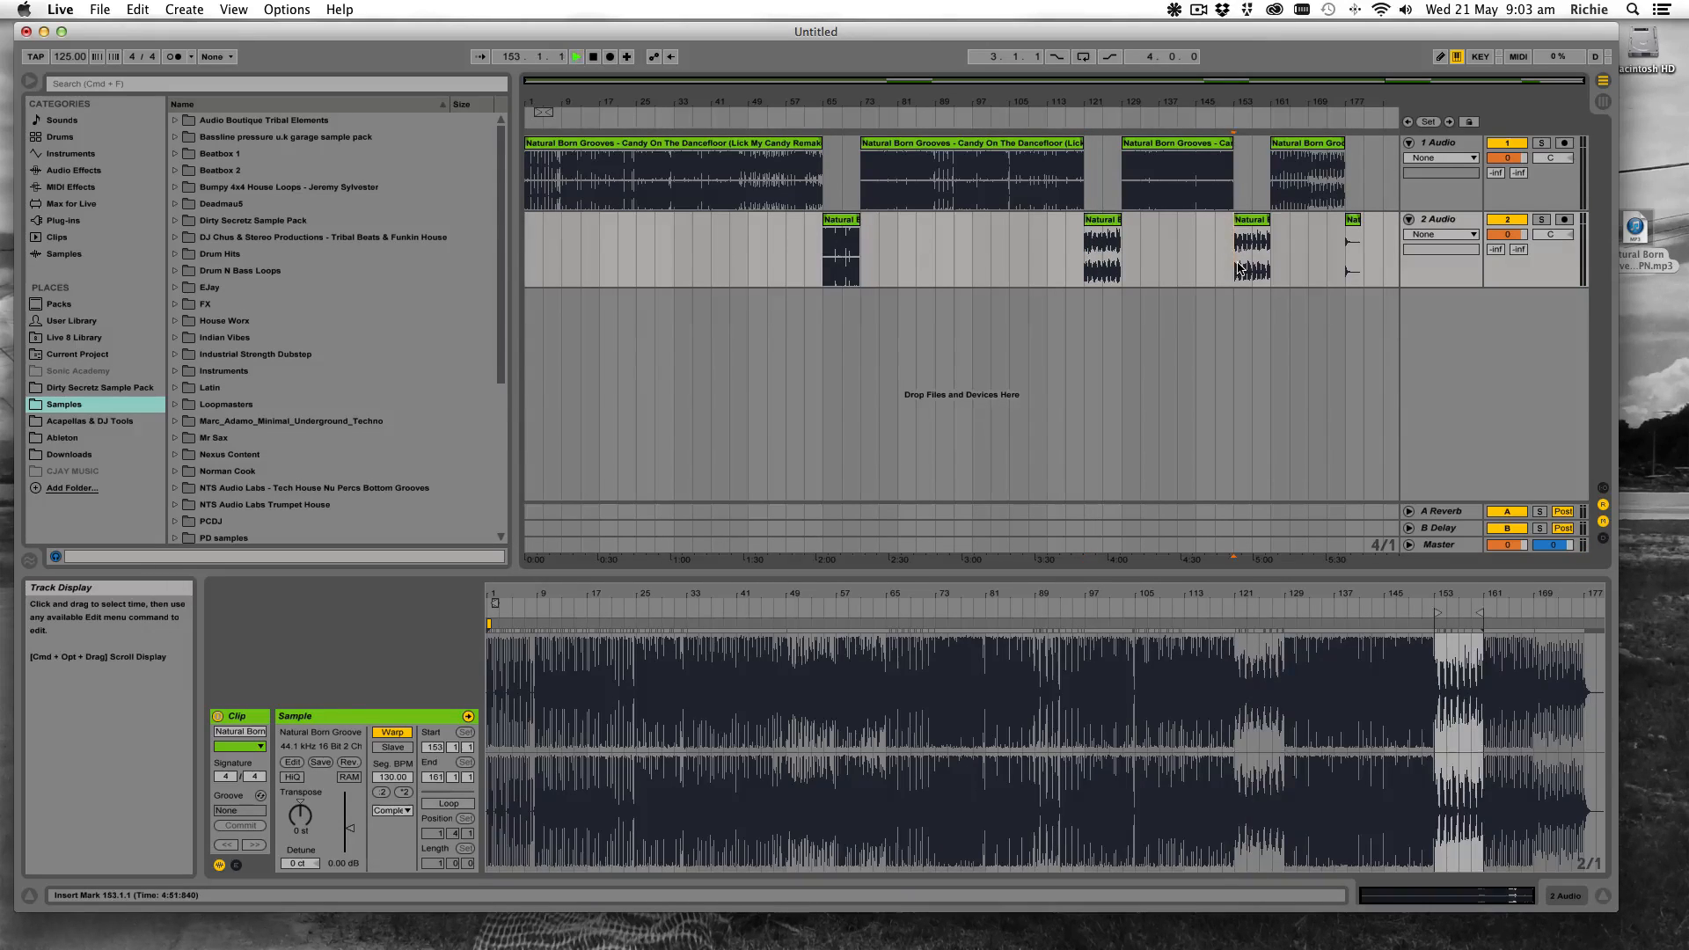
pyautogui.press('space')
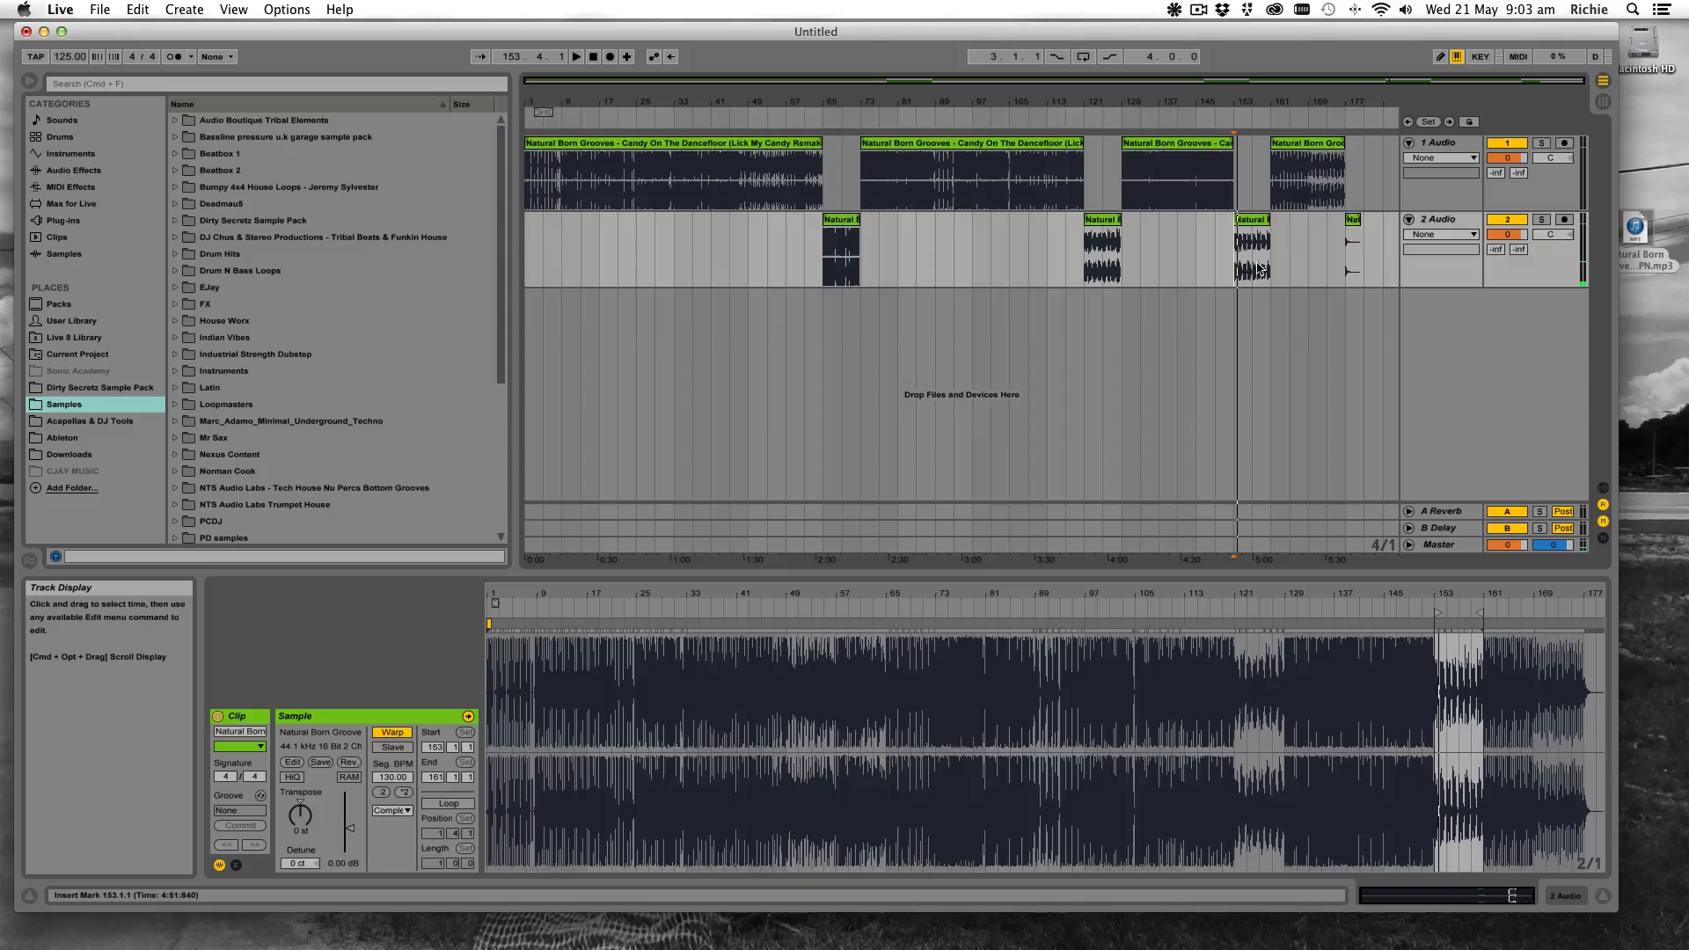
pyautogui.click(1353, 262)
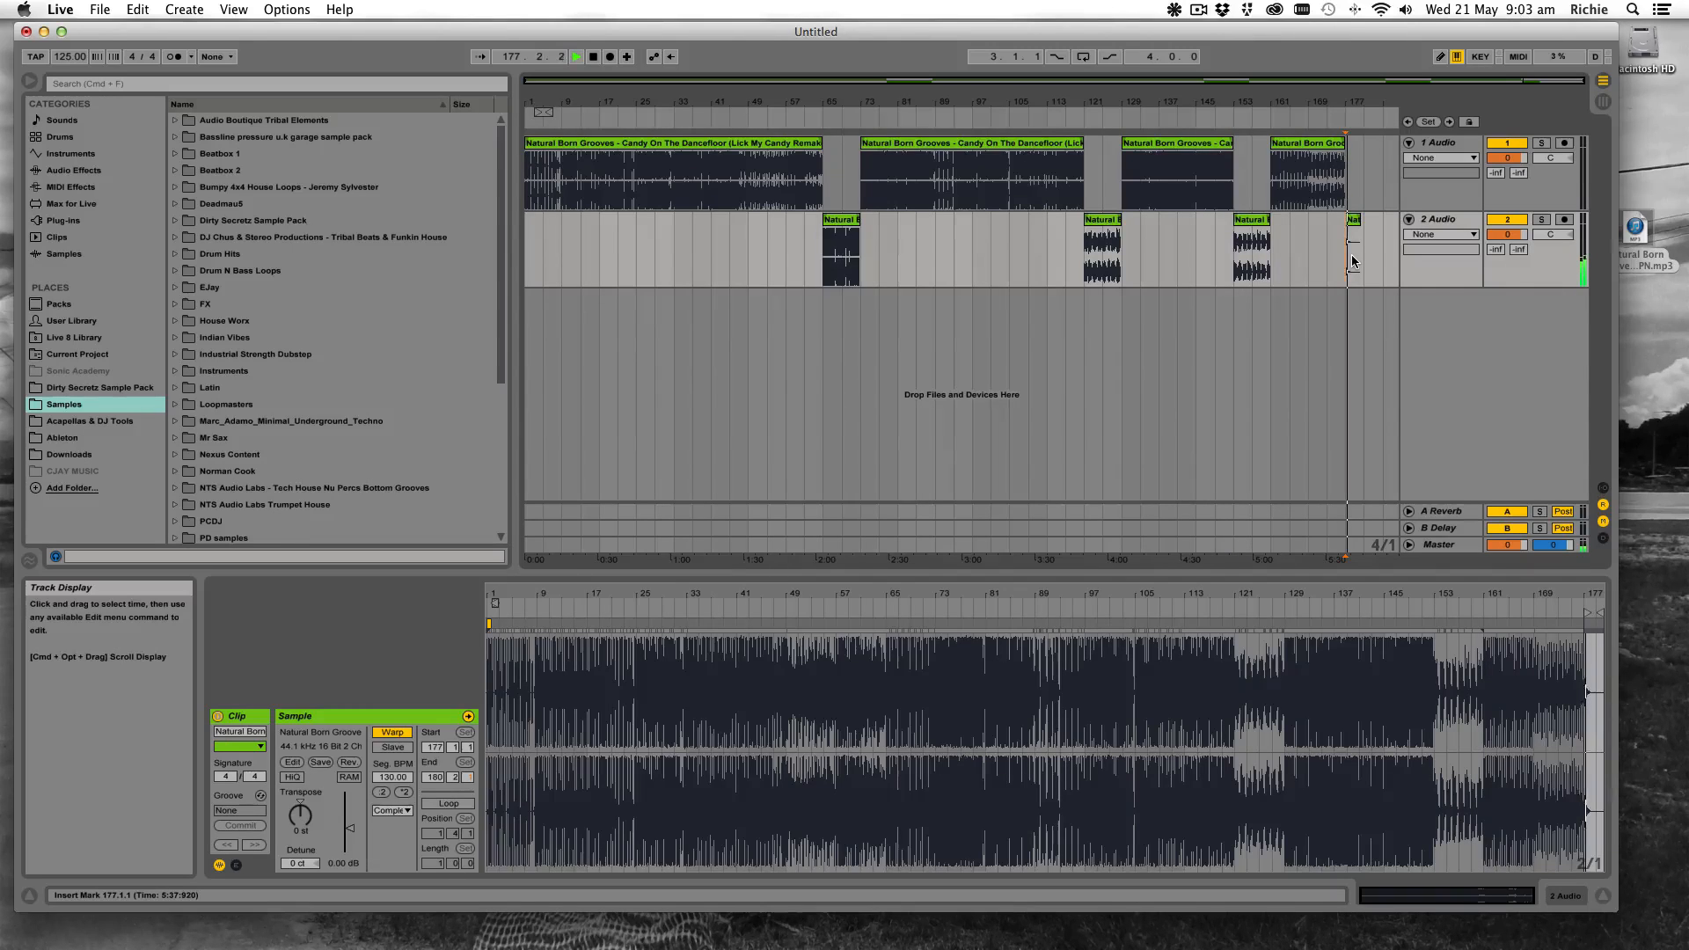
# Play the song on the 1 Audio track from bar 89 to check the breakdown there
pyautogui.click(937, 191)
pyautogui.press('space')
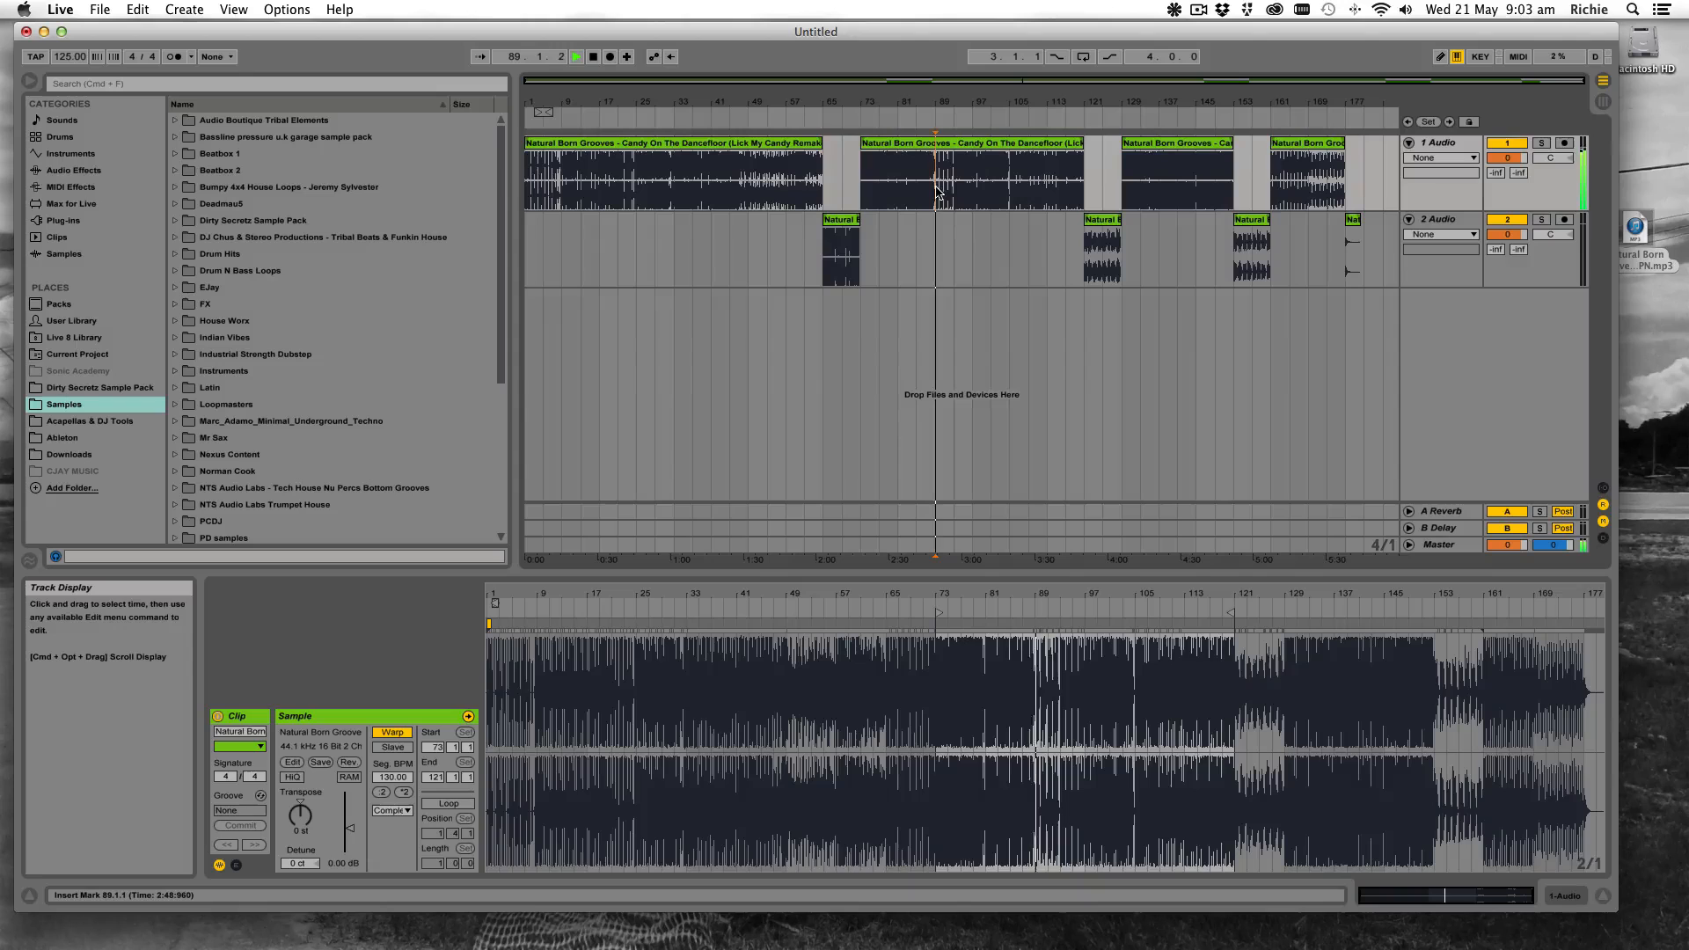
pyautogui.moveTo(938, 102); pyautogui.dragTo(917, 179)
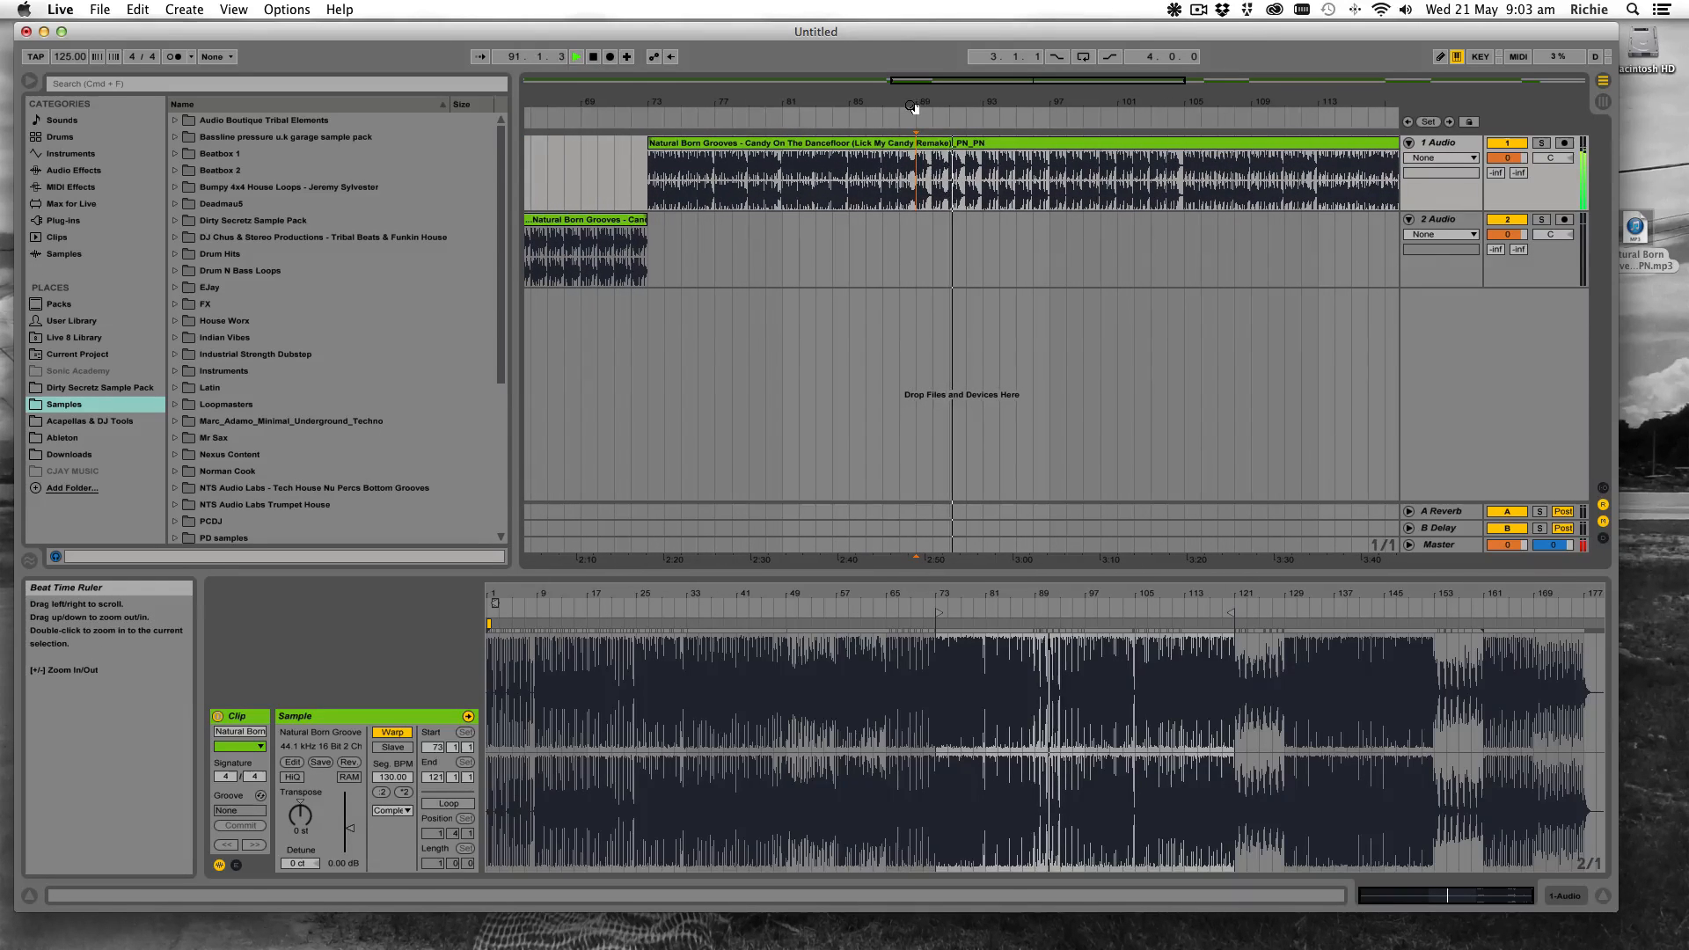
pyautogui.hscroll(-1, 943, 197)
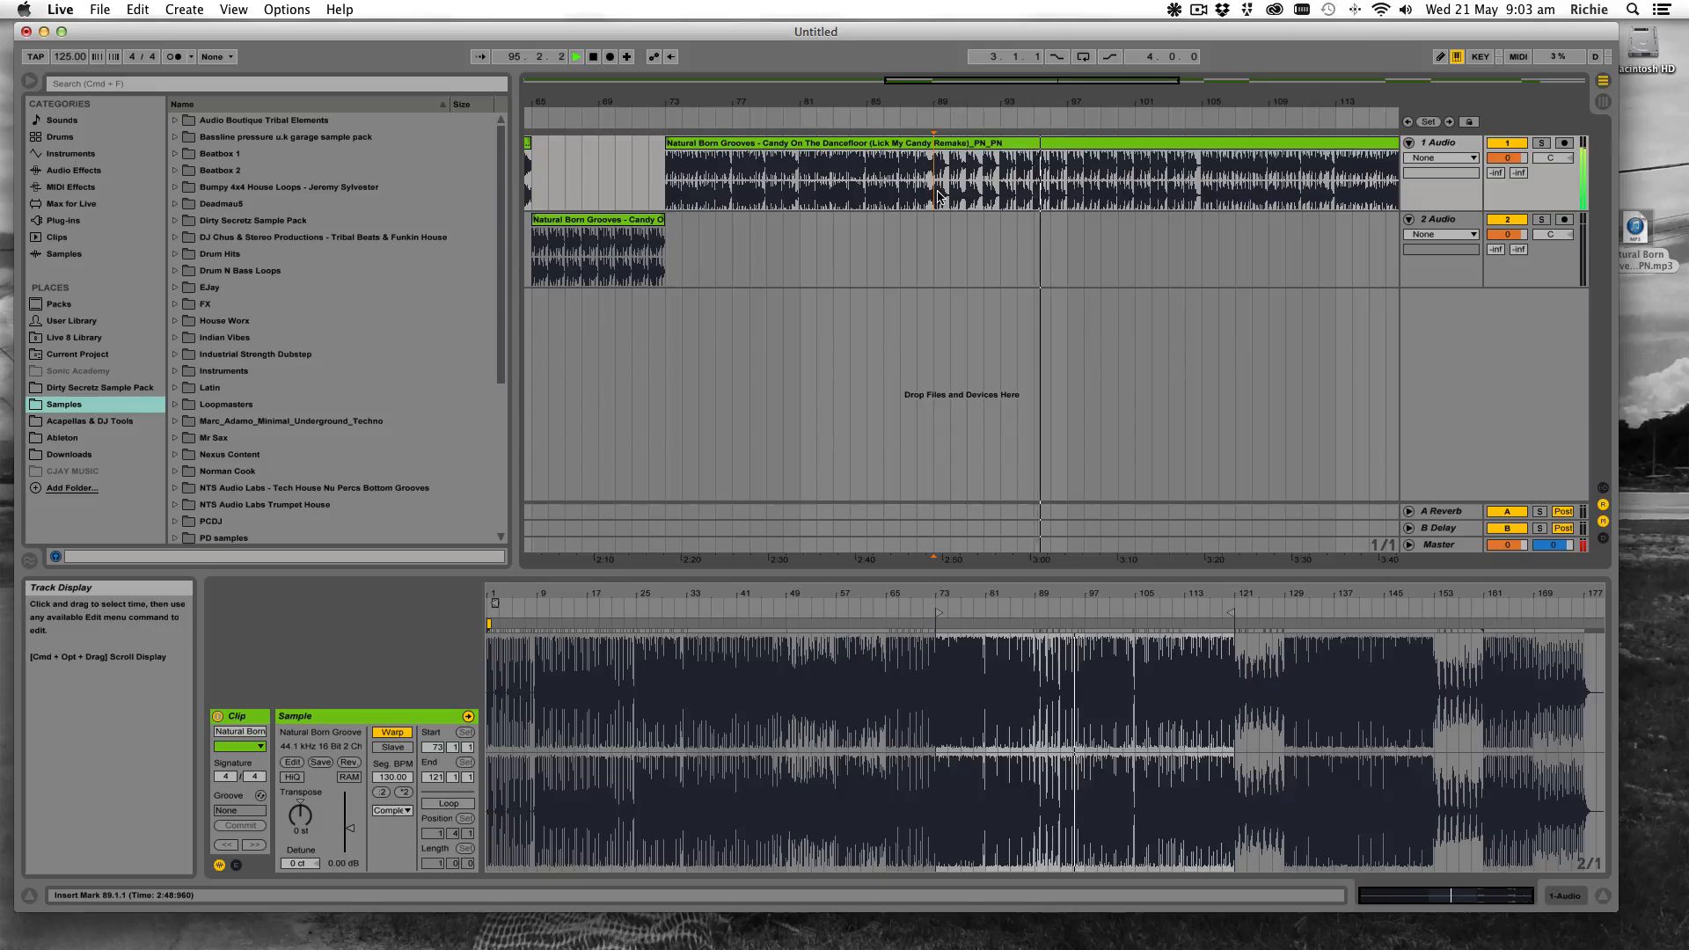
# Split the song at bars 89 and 97, move the section between them down to 2 Audio and audition it from bar 93
pyautogui.press('space')
pyautogui.press('space')
pyautogui.press('super+e')
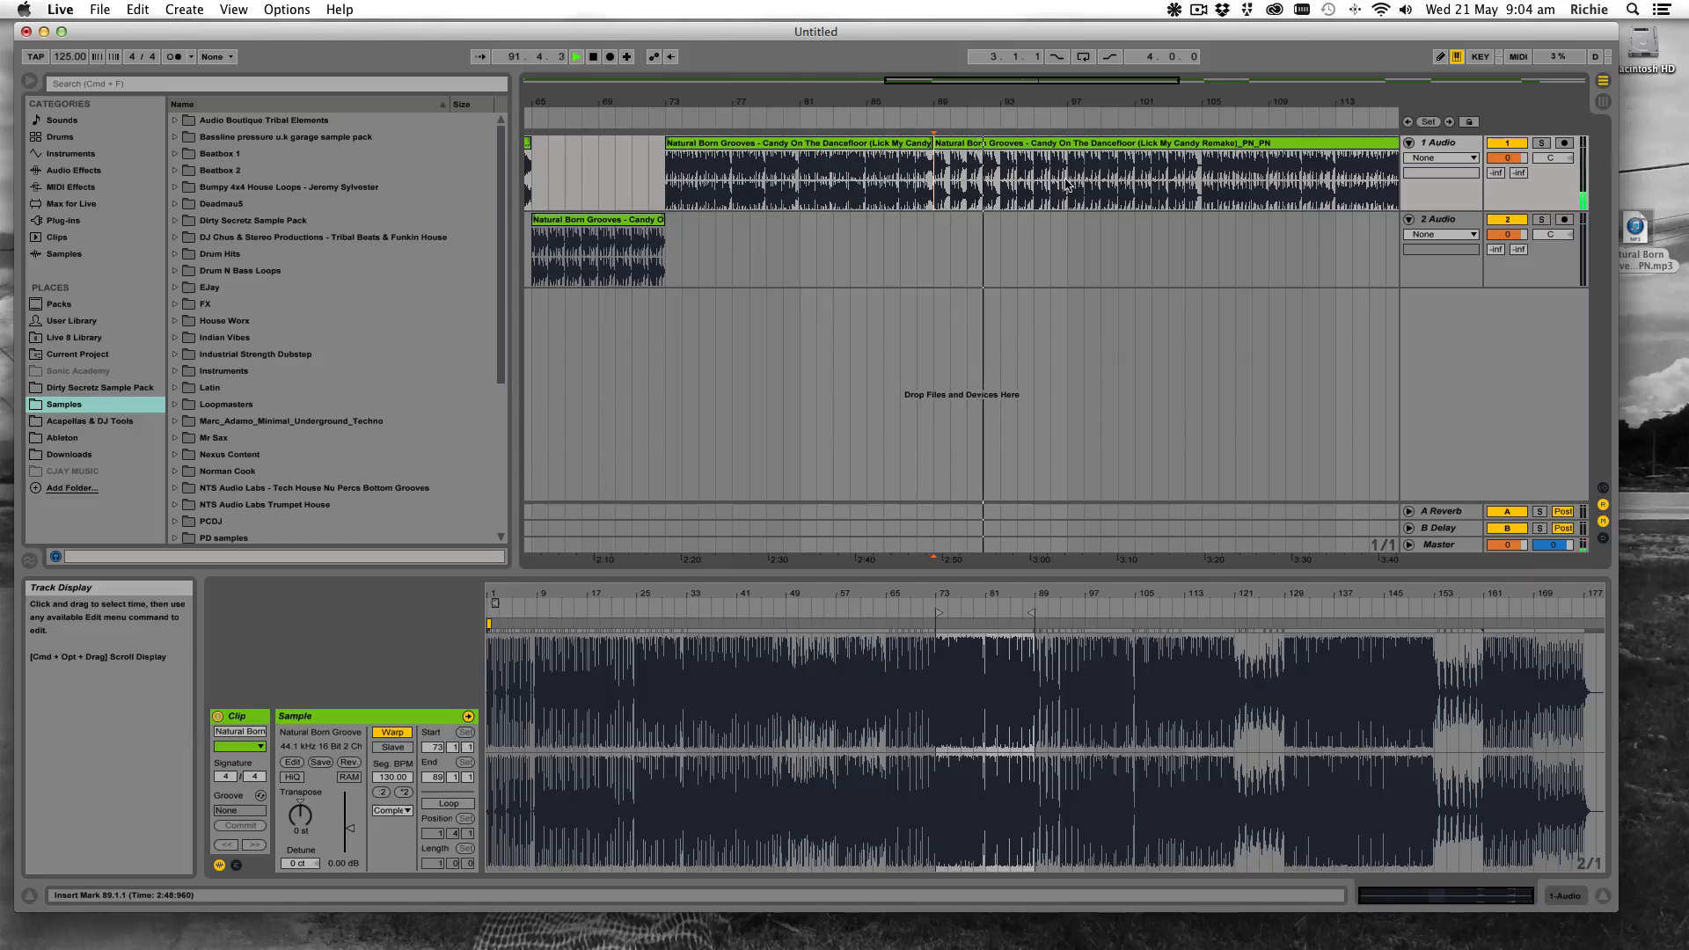
pyautogui.press('space')
pyautogui.click(1069, 184)
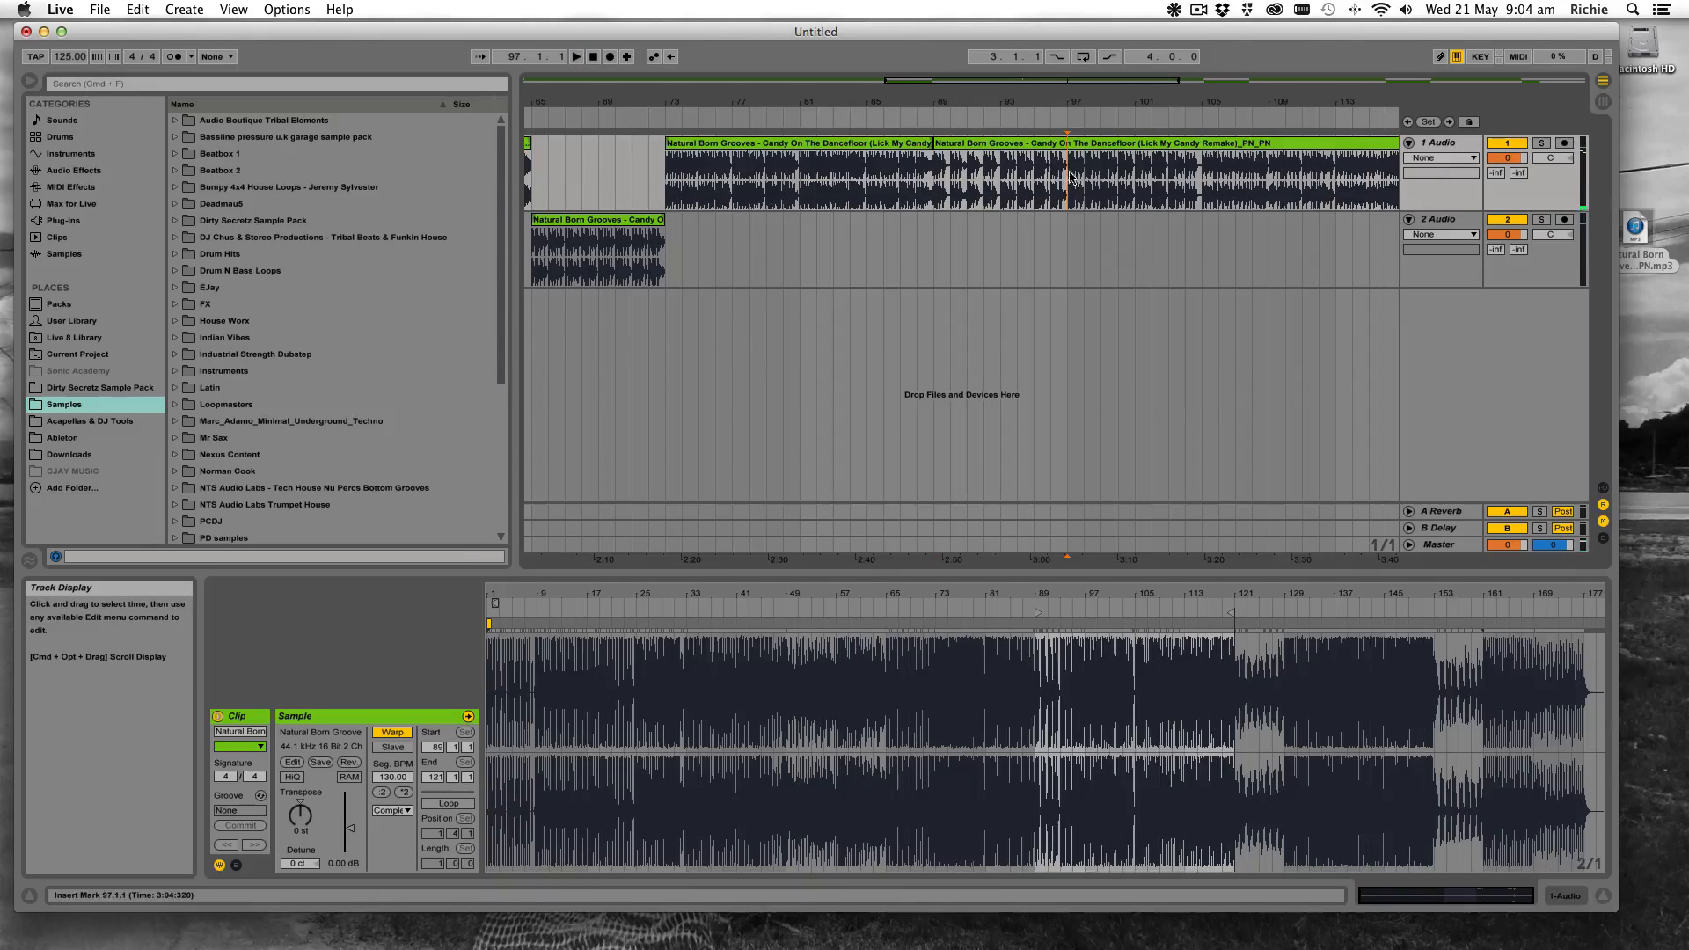
pyautogui.press('super+e')
pyautogui.click(1025, 147)
pyautogui.moveTo(993, 145); pyautogui.dragTo(1005, 261)
pyautogui.click(1005, 261)
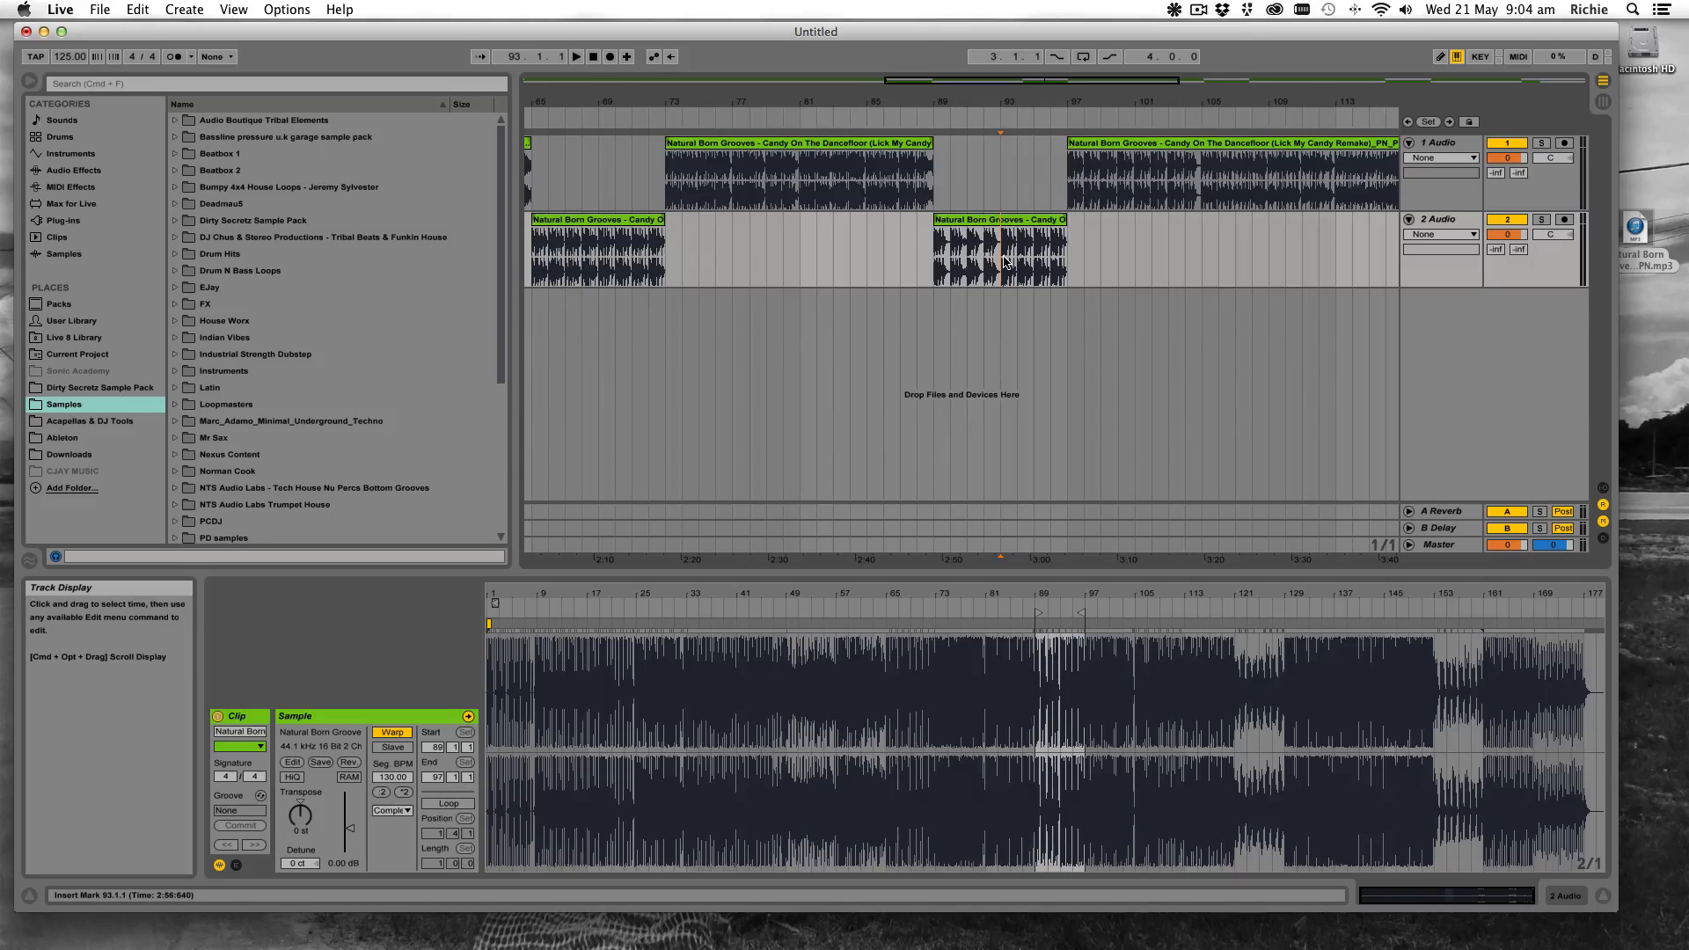
pyautogui.press('space')
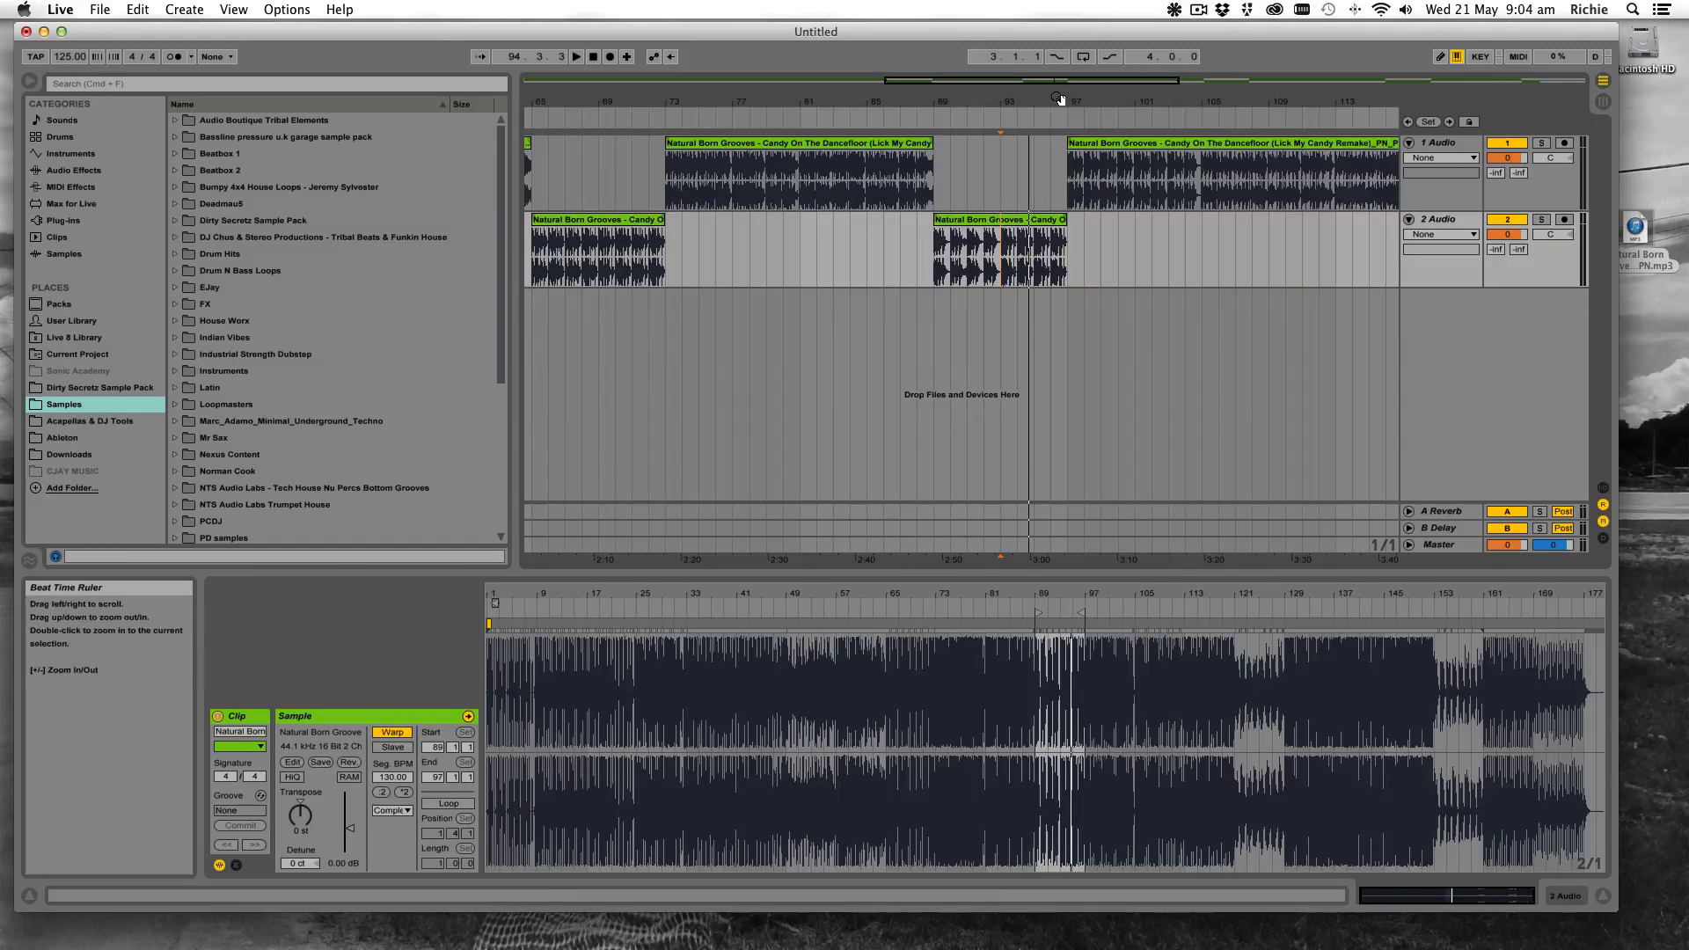
# Delete the 1 Audio track holding the rest of the song and move the remaining section at bar 65 to bar 1
pyautogui.moveTo(1056, 100); pyautogui.dragTo(1056, 62)
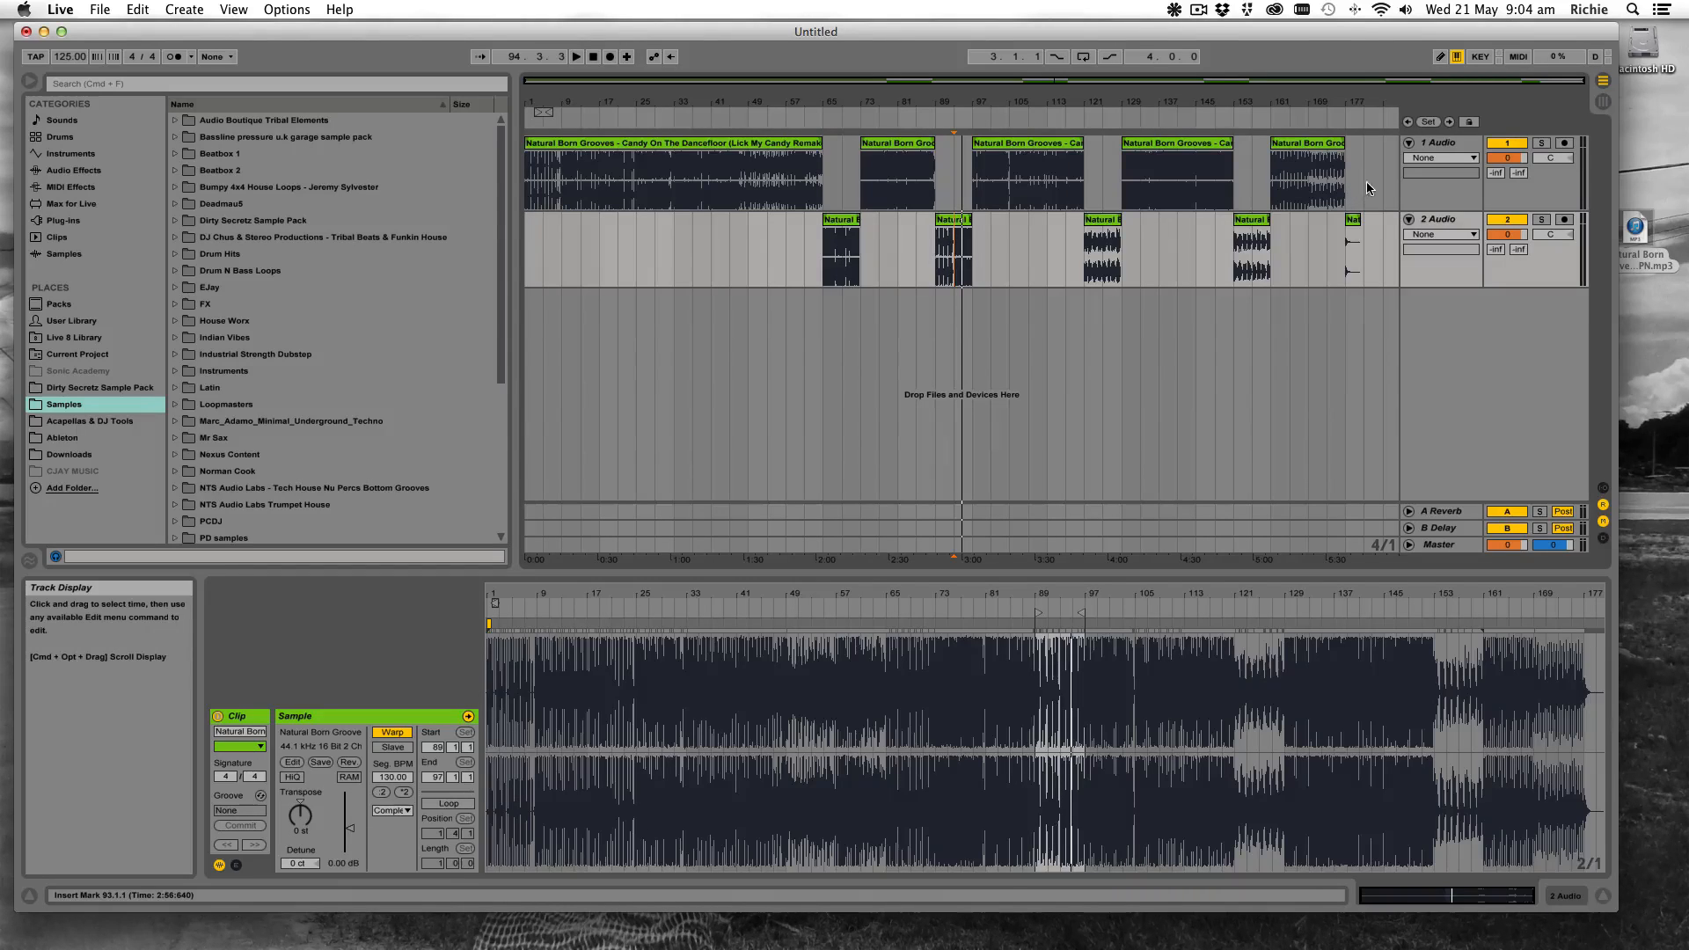
pyautogui.click(1448, 142)
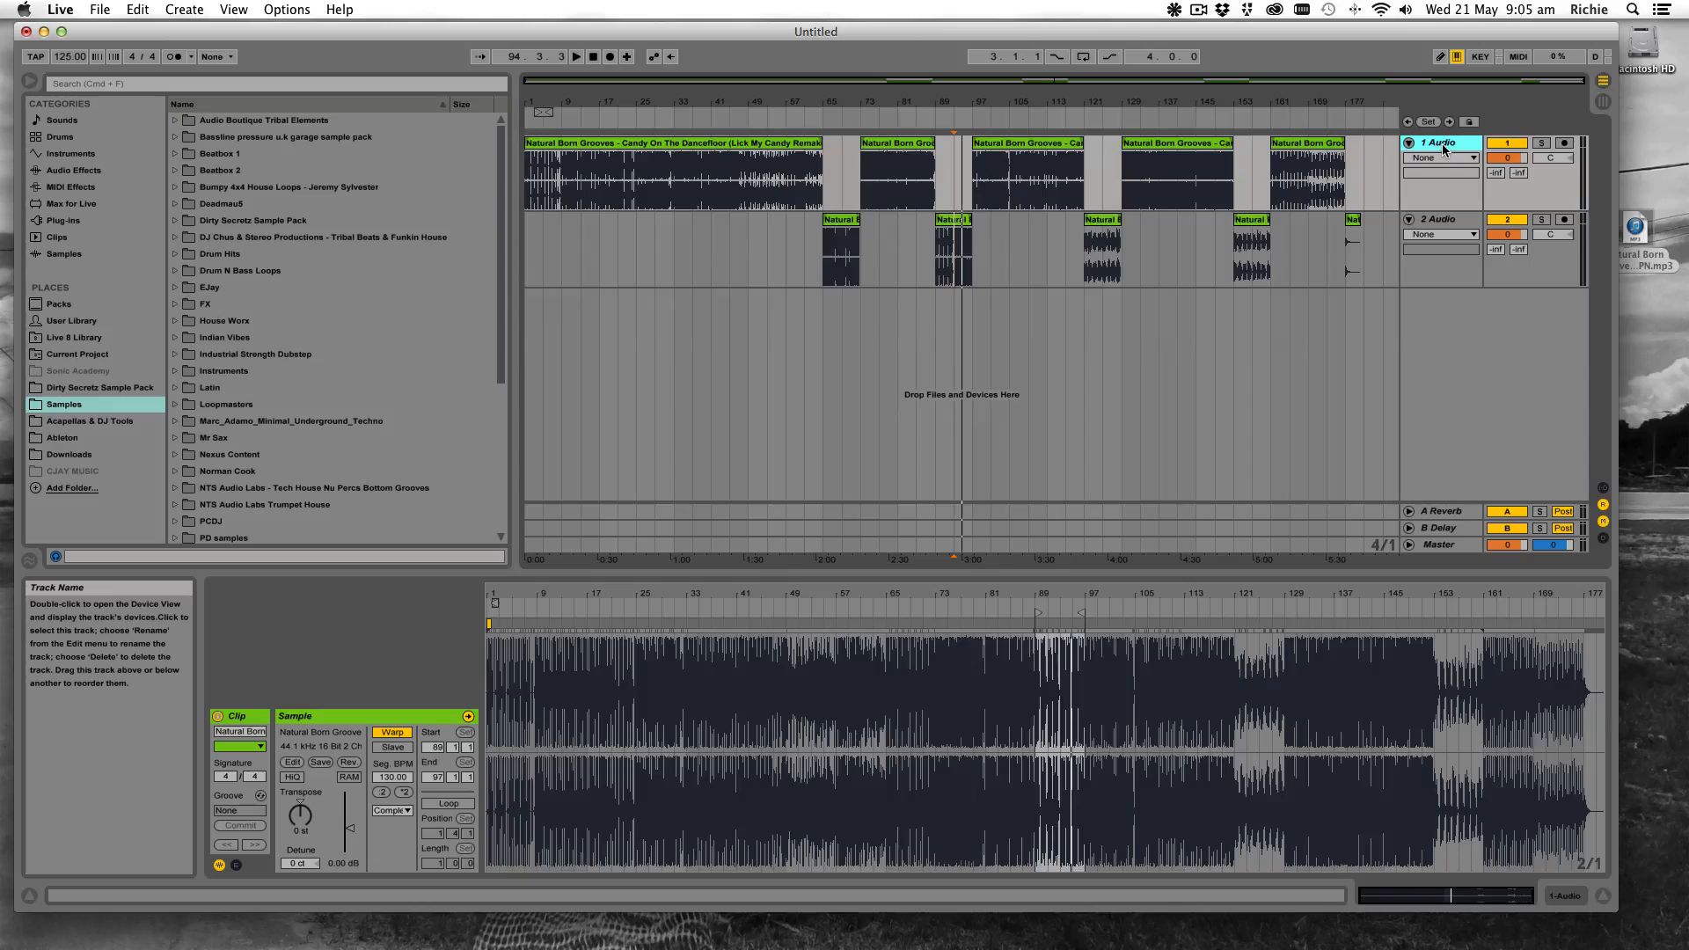
pyautogui.press('Delete')
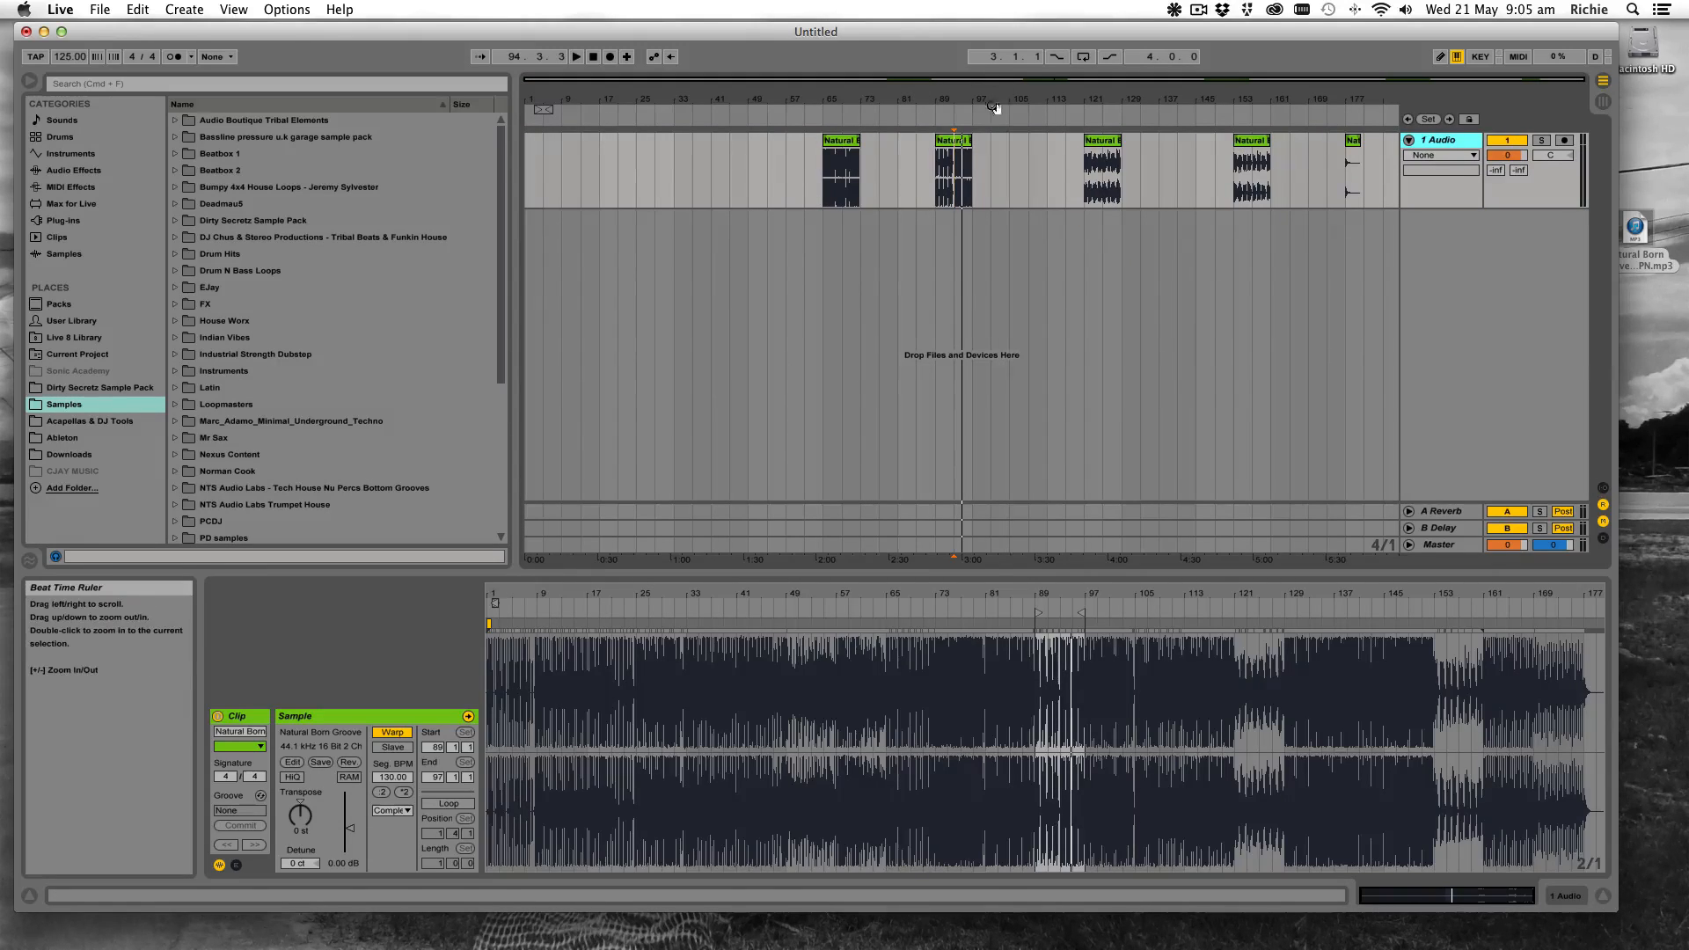
pyautogui.moveTo(817, 147); pyautogui.dragTo(525, 143)
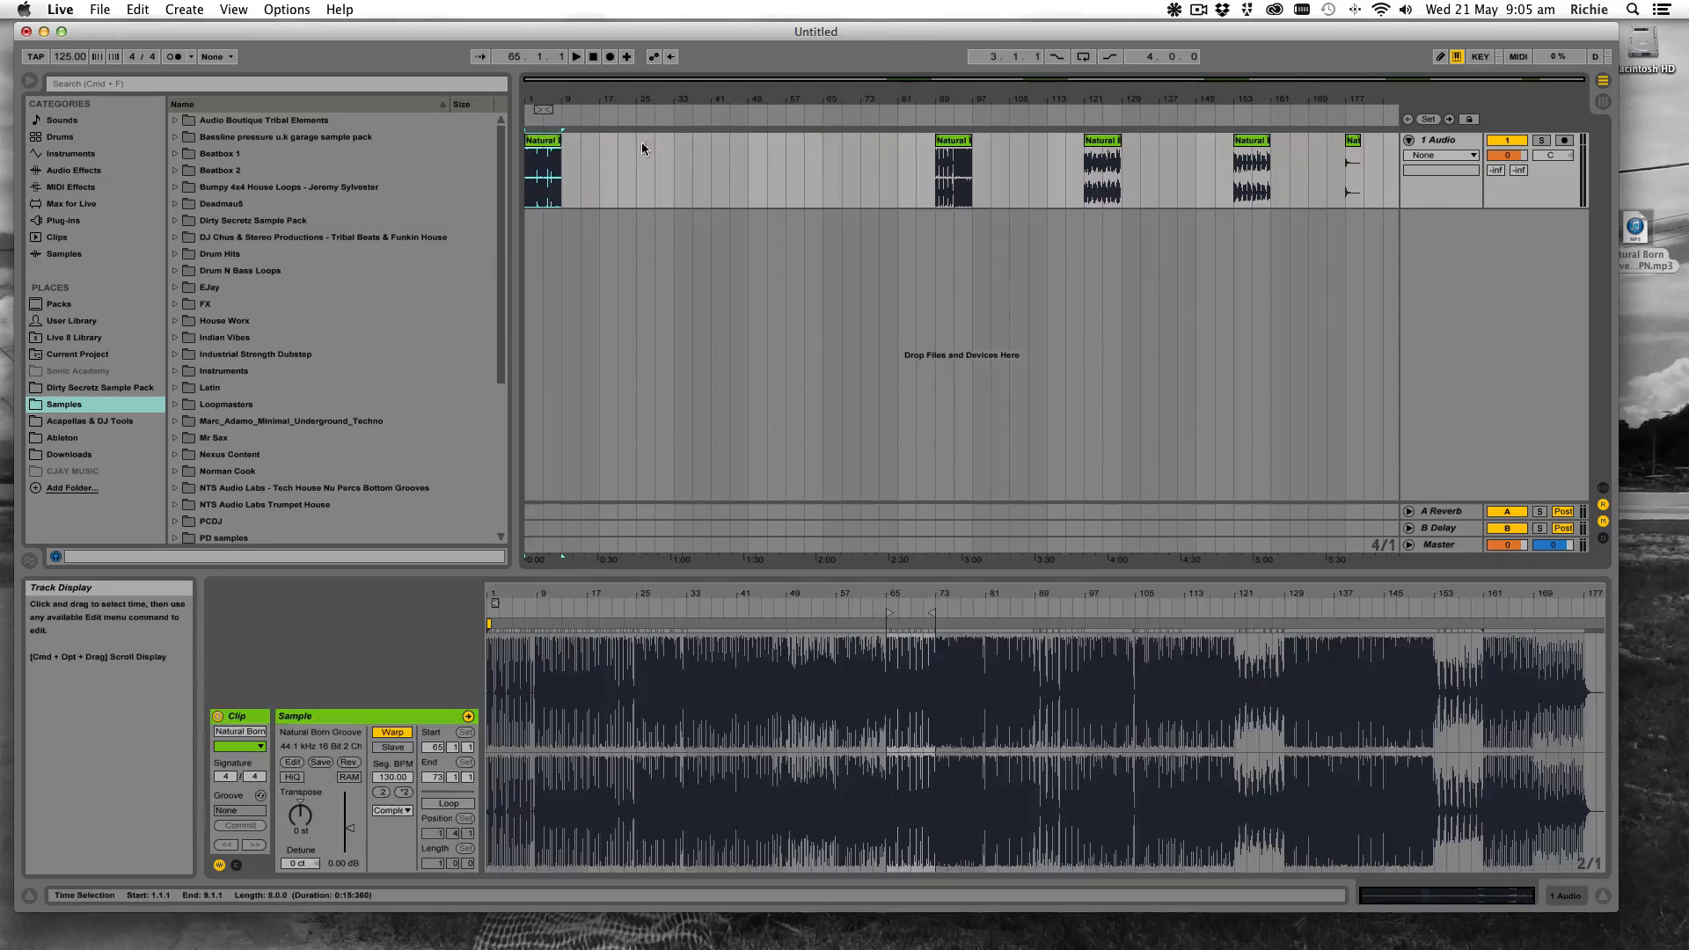
# Add four empty audio tracks below the clips' track and hide the clip detail view
pyautogui.click(1378, 180)
pyautogui.press('super+t')
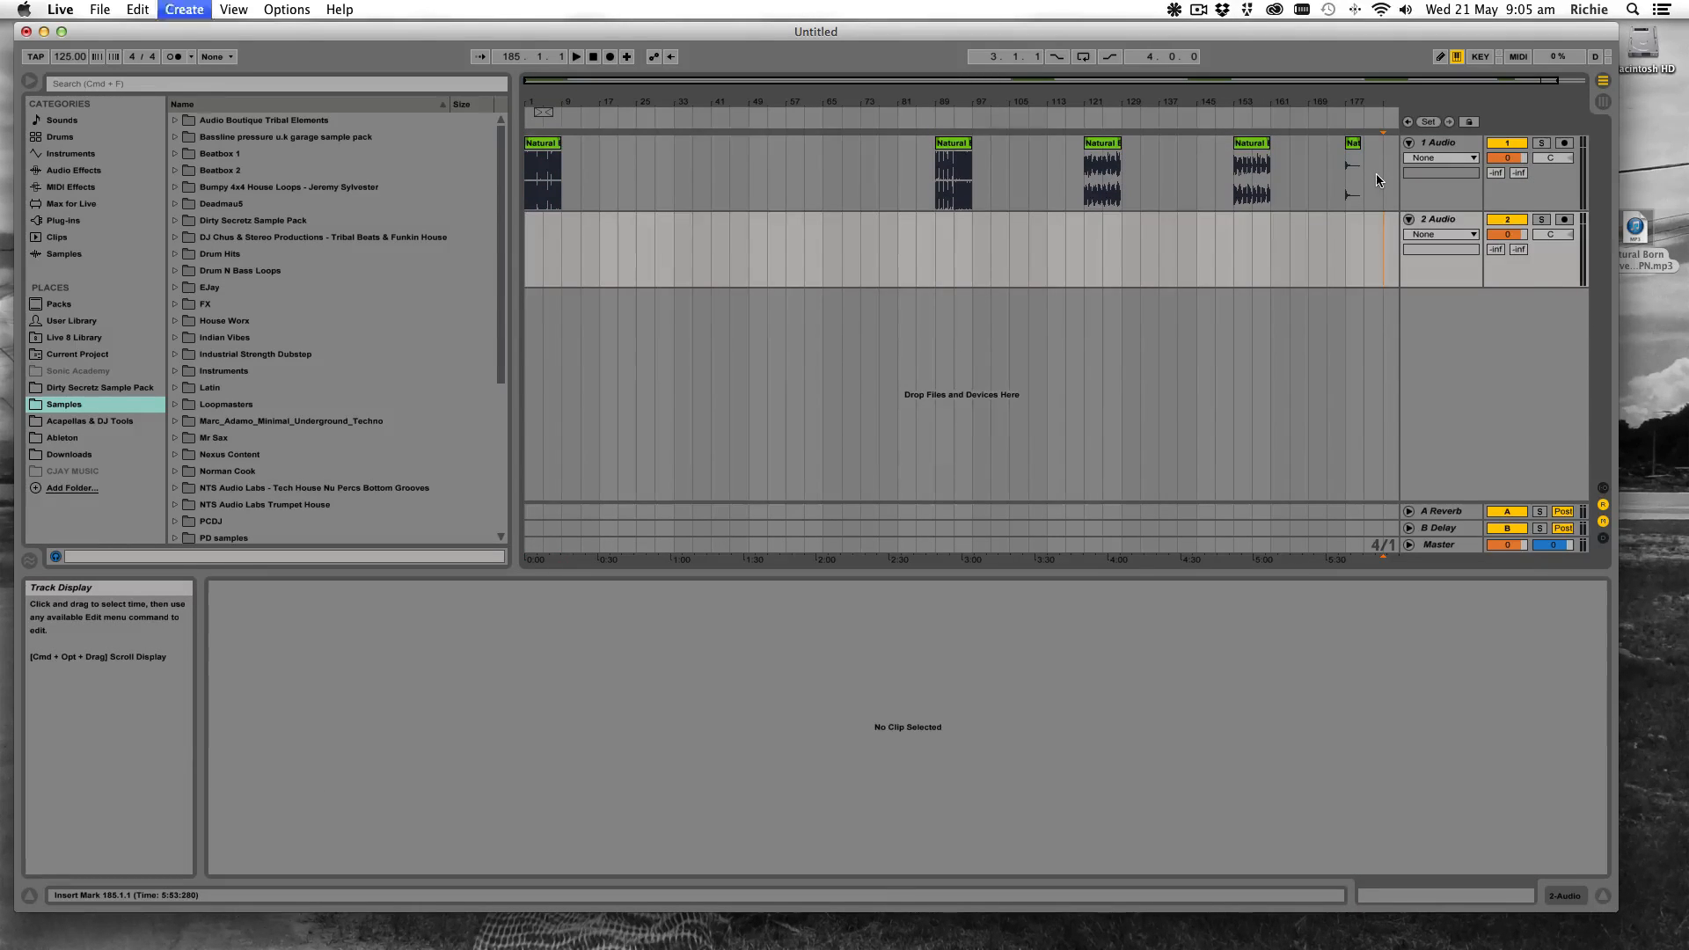
pyautogui.press('super+t')
pyautogui.press('super+t')
pyautogui.press('super+t')
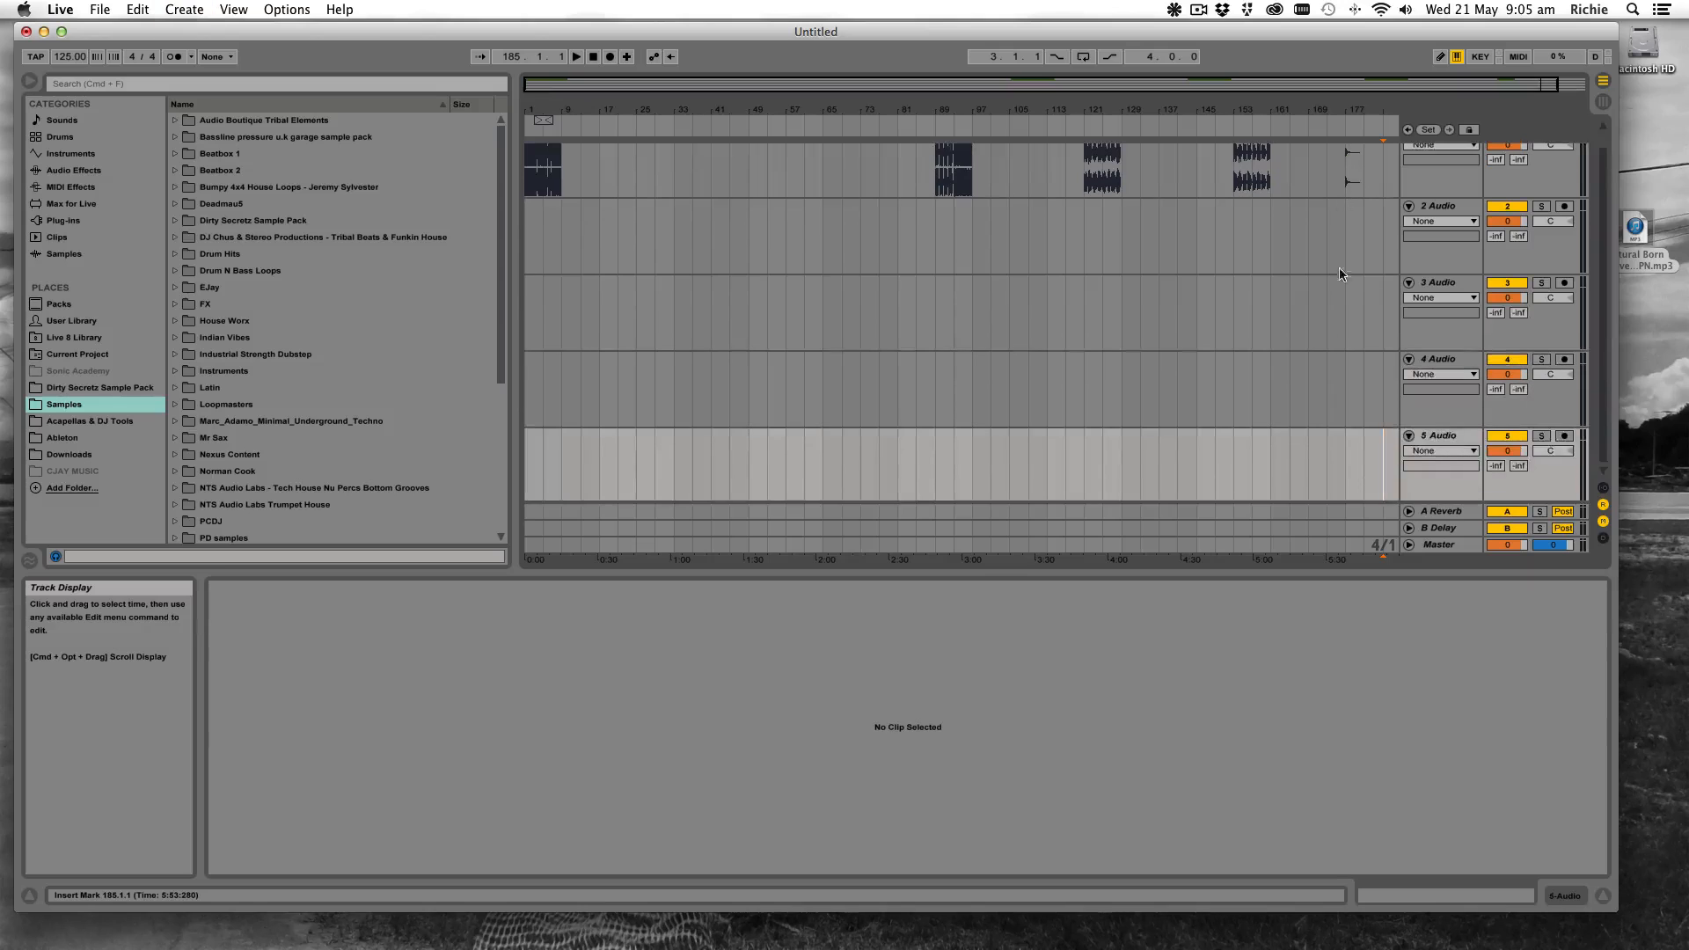
pyautogui.click(1604, 896)
pyautogui.hscroll(1, 1257, 563)
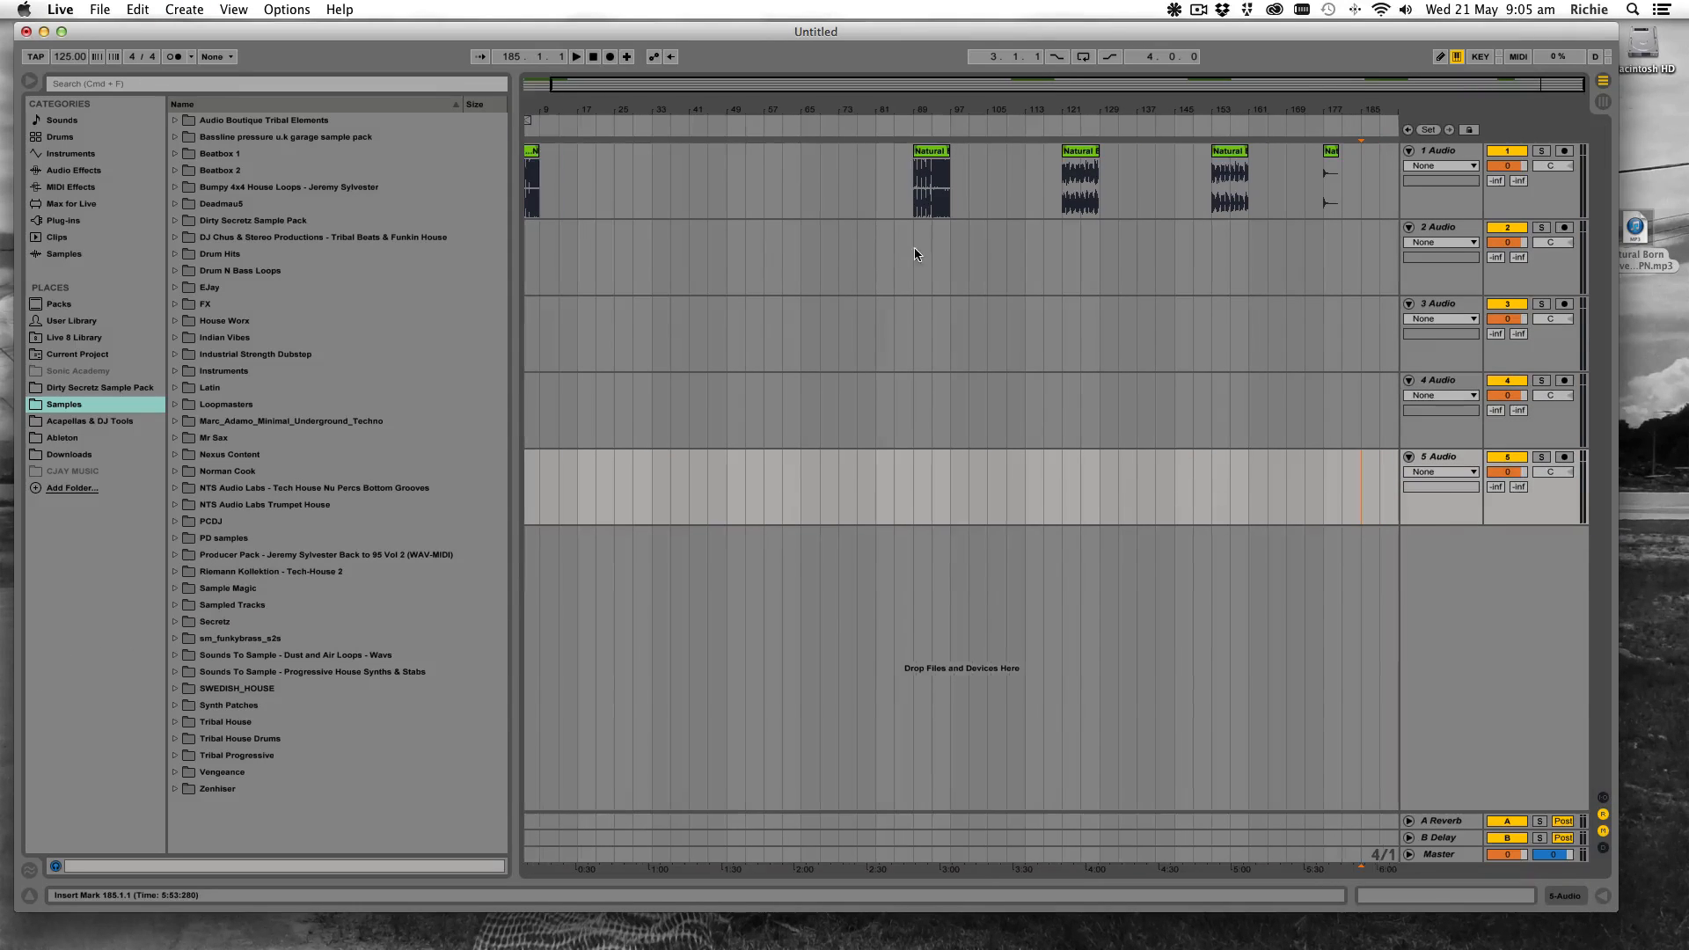
# Move the clips at bars 89, 121, 153 and 177 to bar 1 on tracks 2, 3, 4 and 5 Audio respectively
pyautogui.moveTo(919, 152); pyautogui.dragTo(549, 227)
pyautogui.click(1087, 150)
pyautogui.moveTo(1091, 154); pyautogui.dragTo(545, 331)
pyautogui.moveTo(1251, 156); pyautogui.dragTo(543, 404)
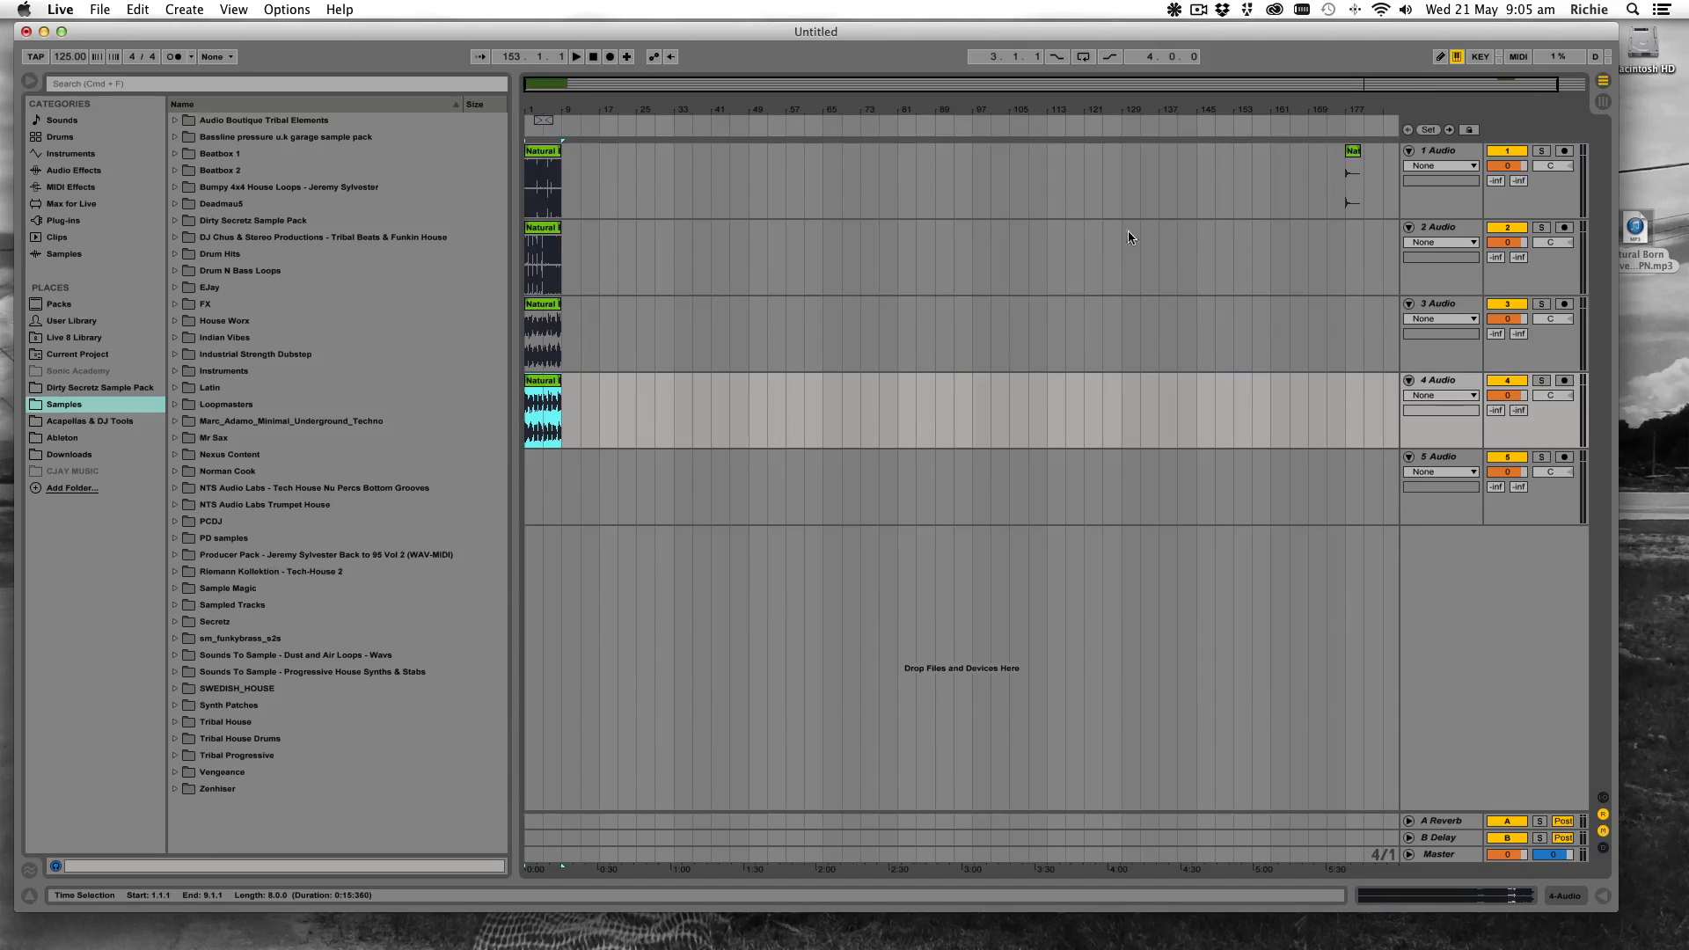
pyautogui.click(1352, 154)
pyautogui.moveTo(1352, 153); pyautogui.dragTo(543, 459)
pyautogui.moveTo(535, 106); pyautogui.dragTo(534, 226)
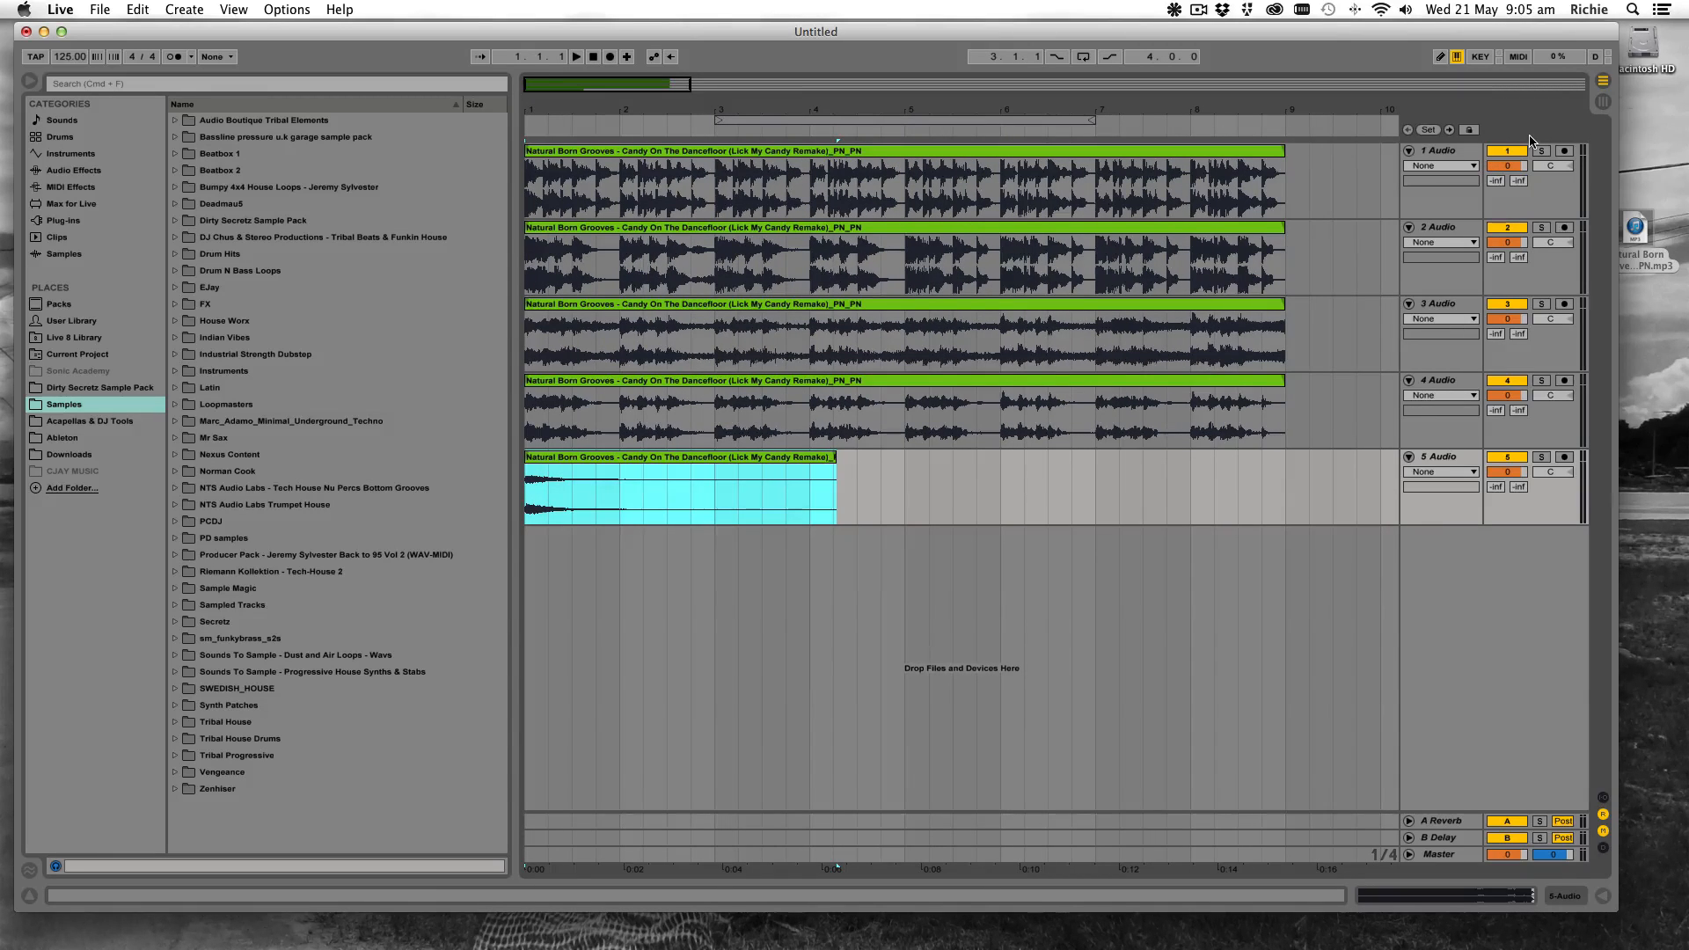
# Solo the 1 Audio track and start playback from bar 1
pyautogui.click(1464, 154)
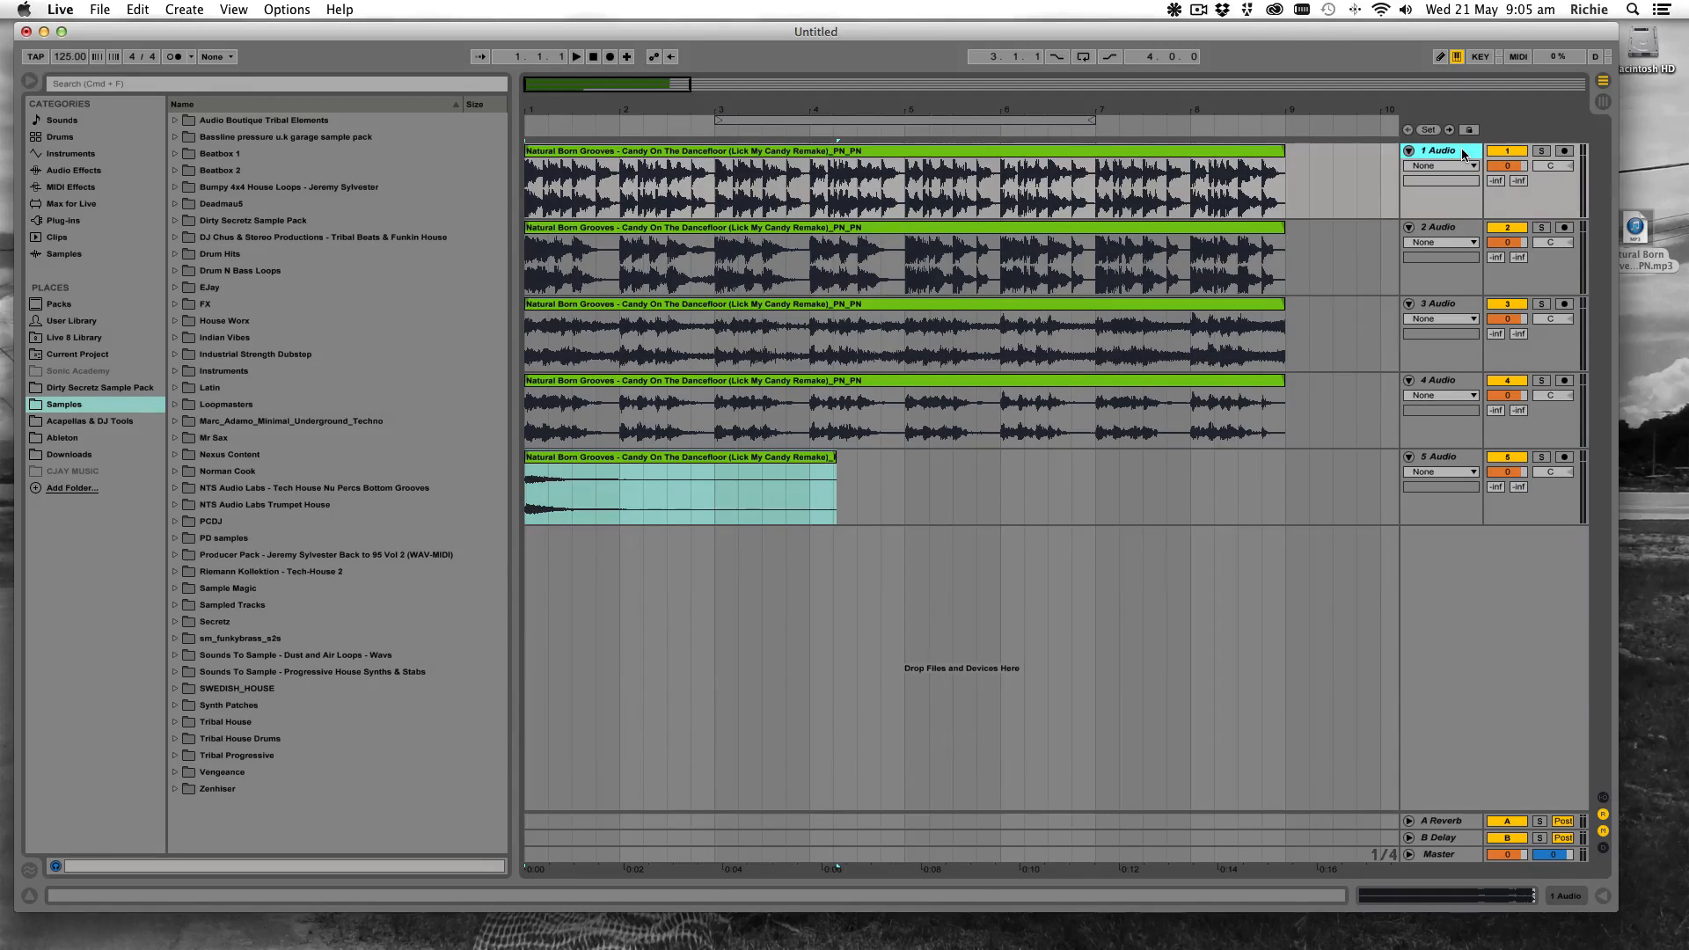
pyautogui.click(1541, 151)
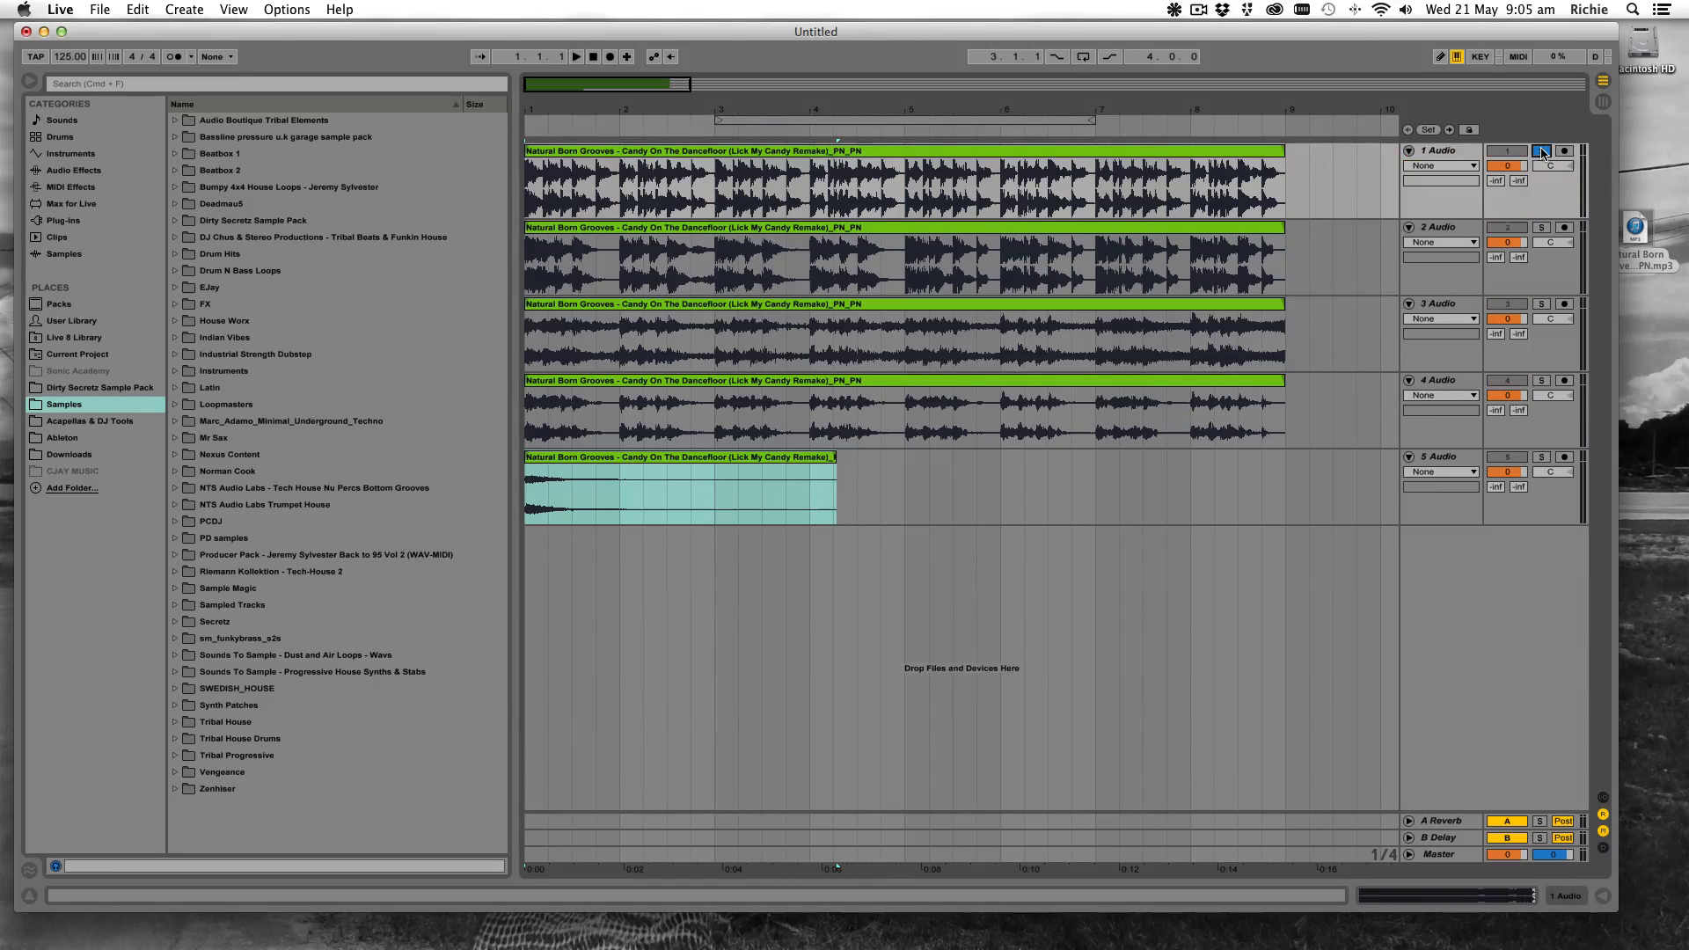
pyautogui.press('space')
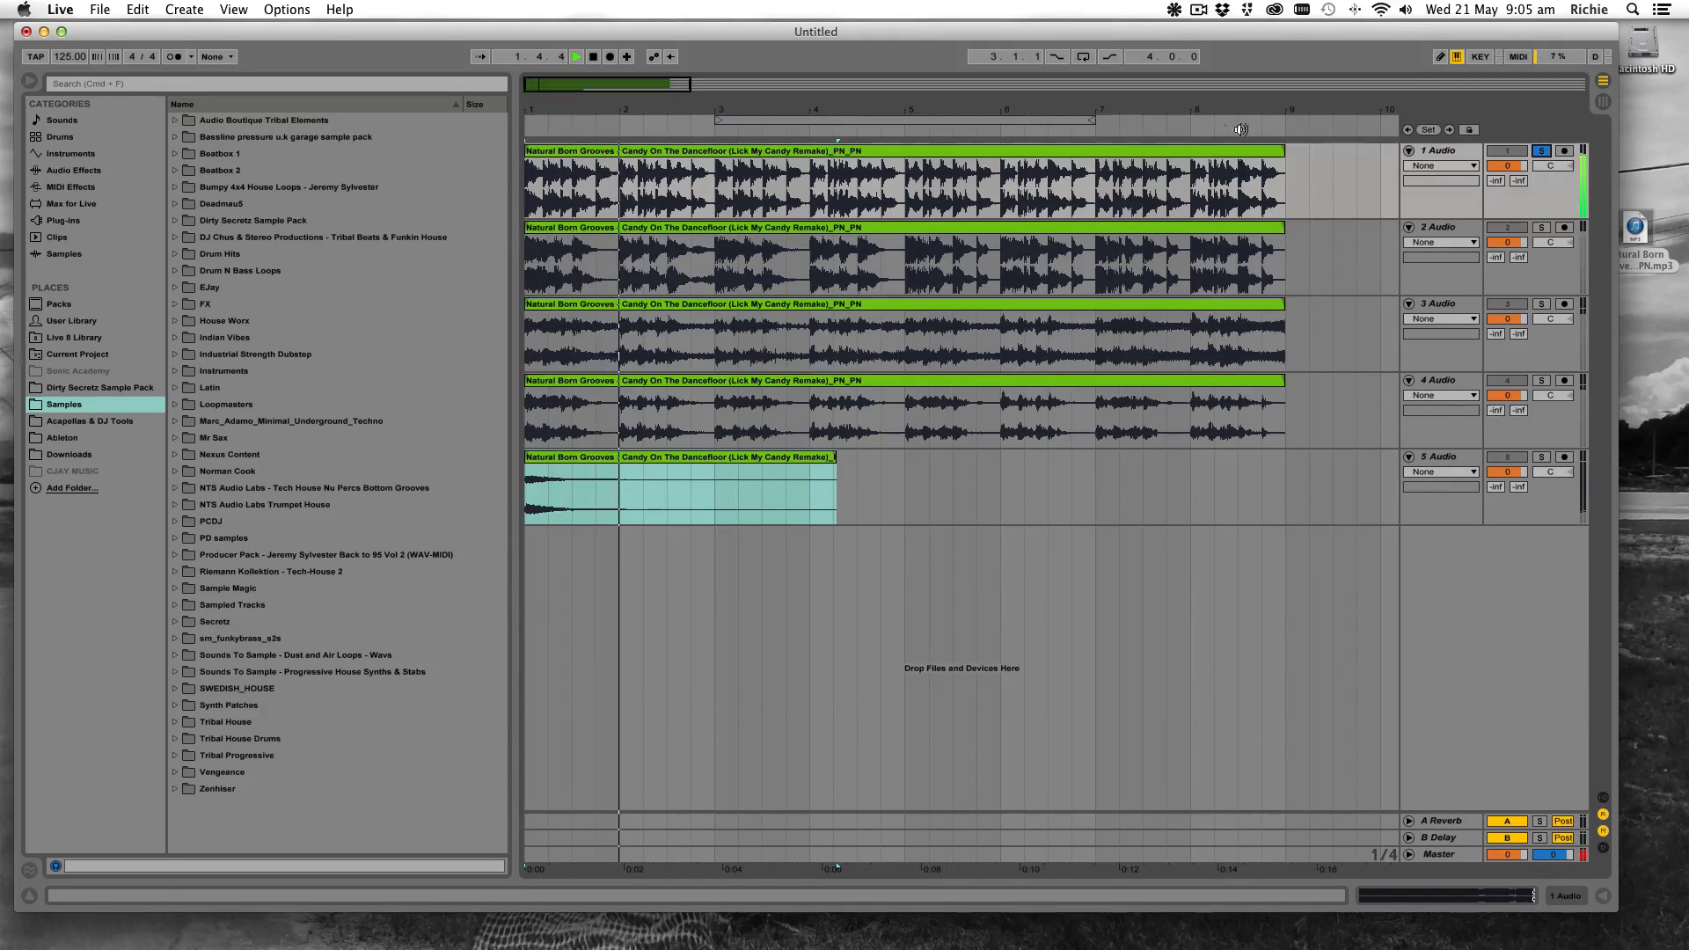
# Set the arrangement loop to eight bars, from bar 1 to bar 9, and turn looping on
pyautogui.moveTo(721, 122); pyautogui.dragTo(528, 122)
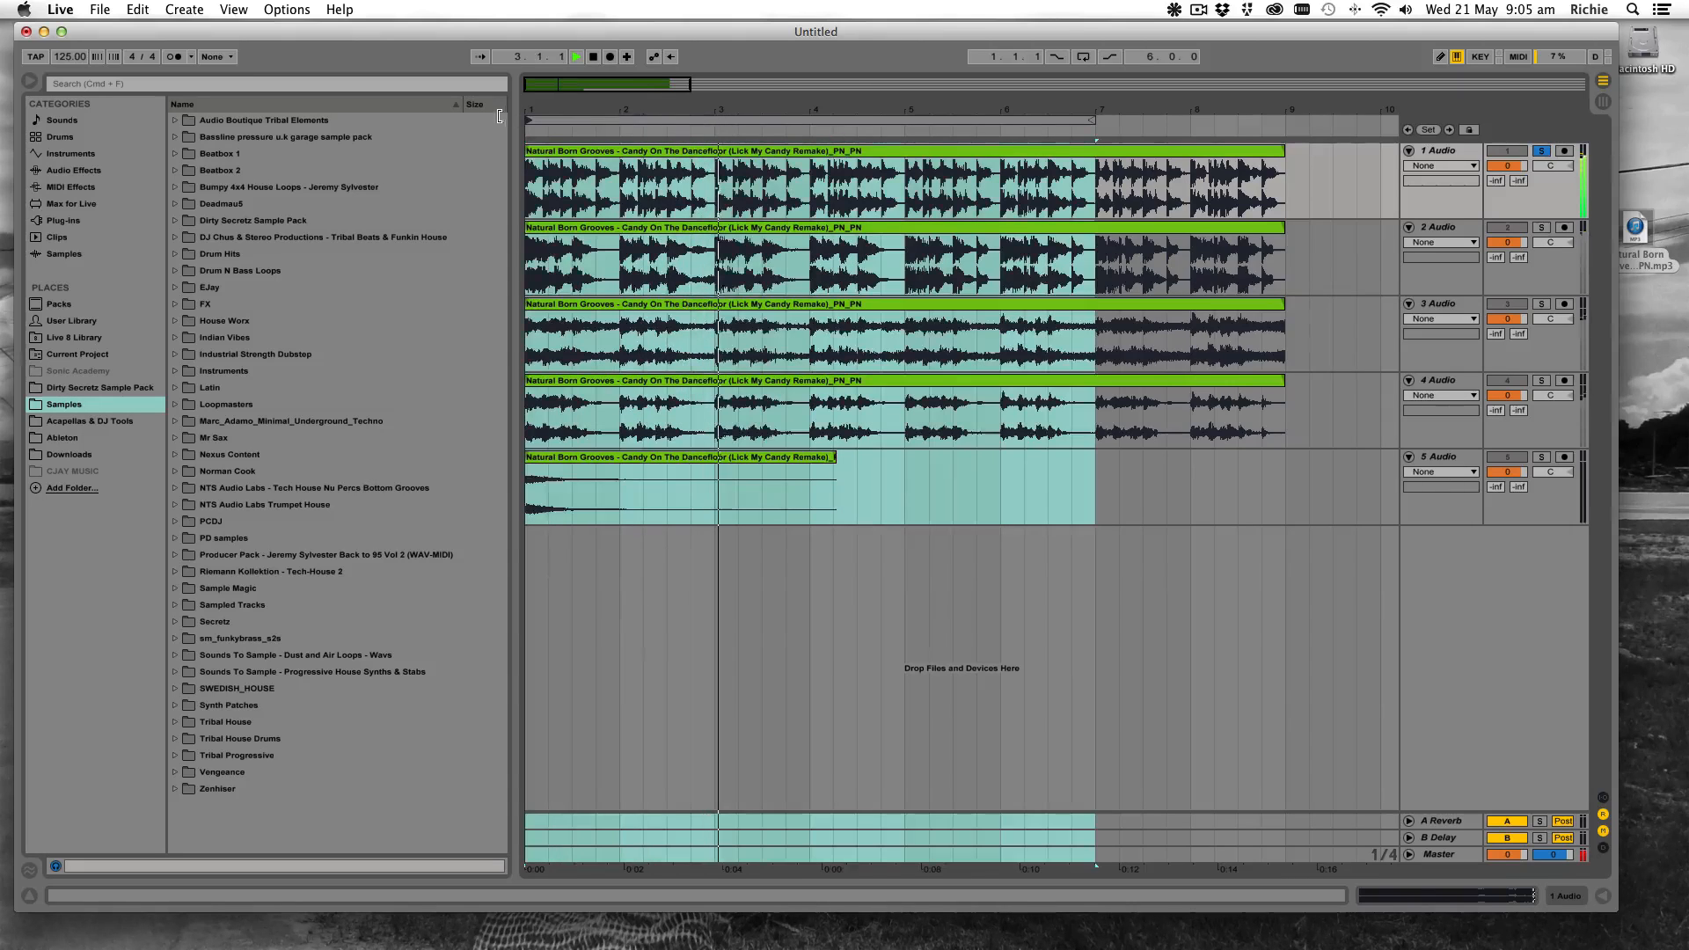
pyautogui.moveTo(1095, 119); pyautogui.dragTo(1284, 121)
pyautogui.click(1084, 57)
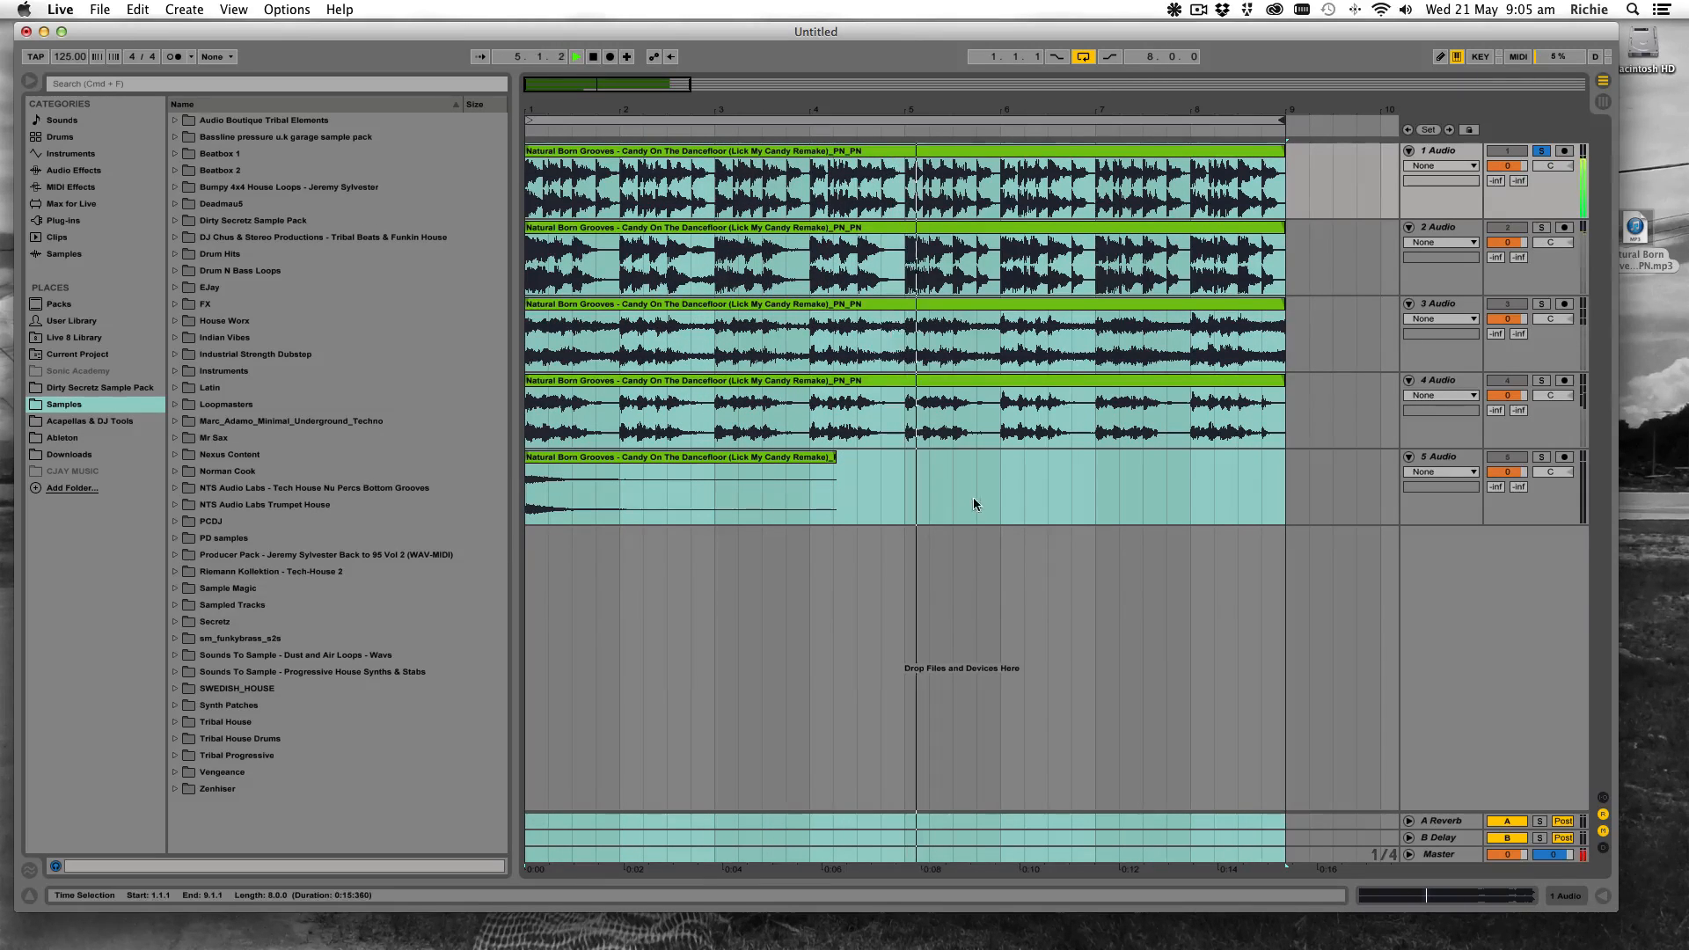
pyautogui.click(1023, 479)
# Add an EQ Eight audio effect to the 1 Audio track and stop playback
pyautogui.click(1435, 175)
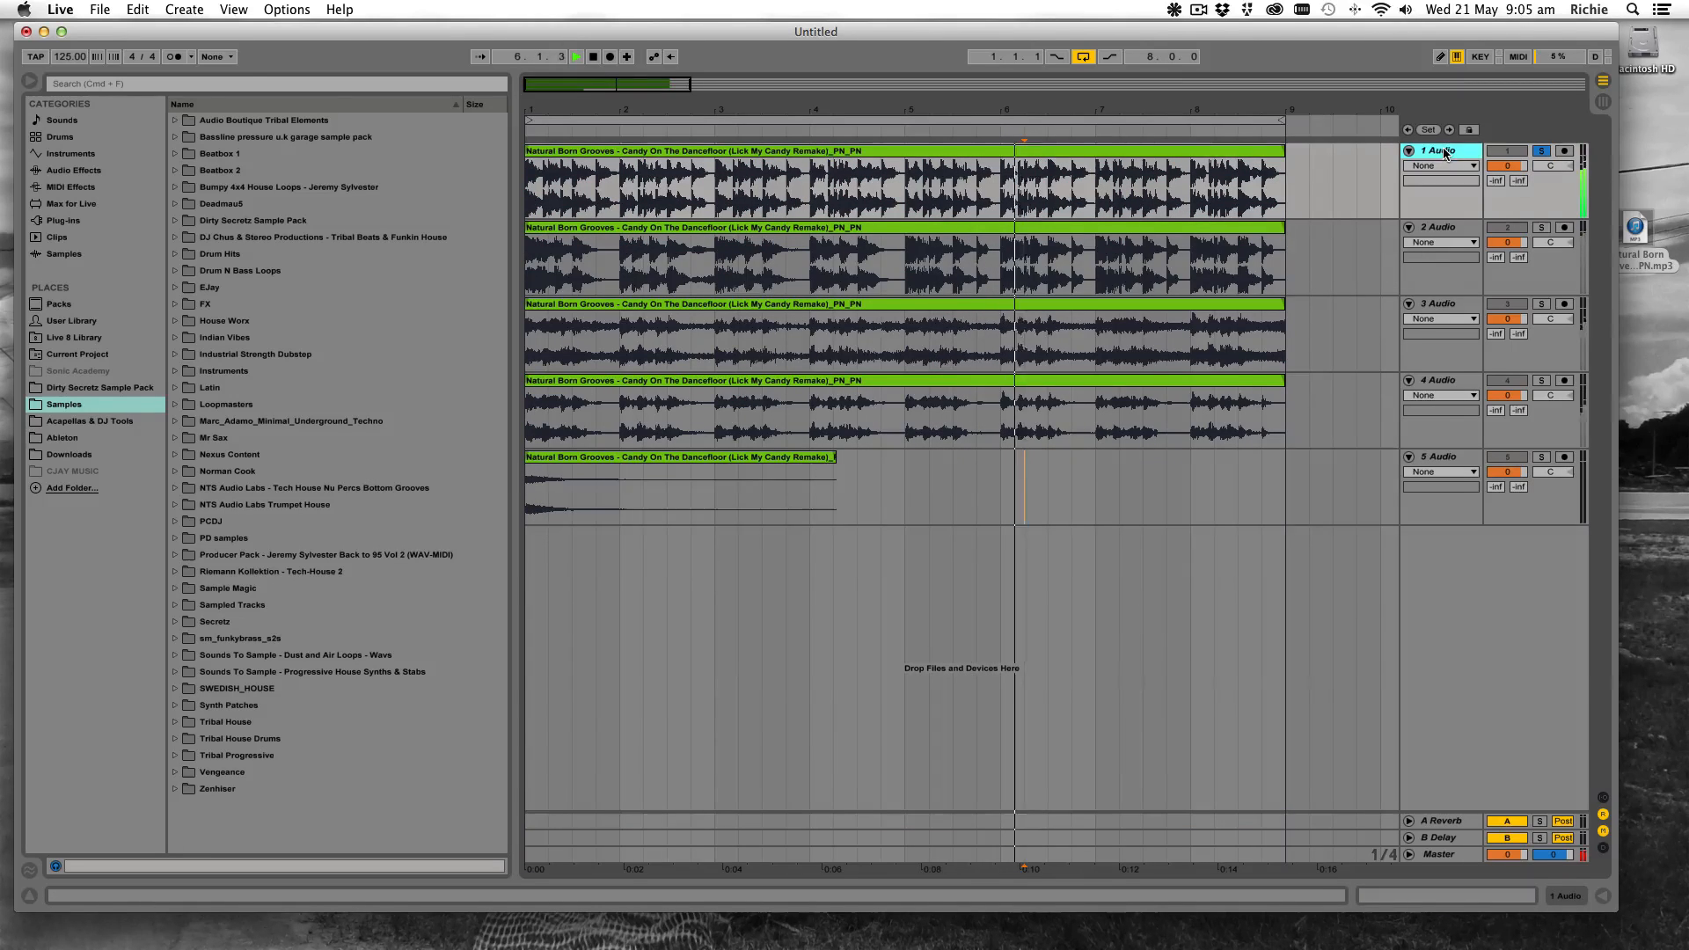
pyautogui.click(1566, 896)
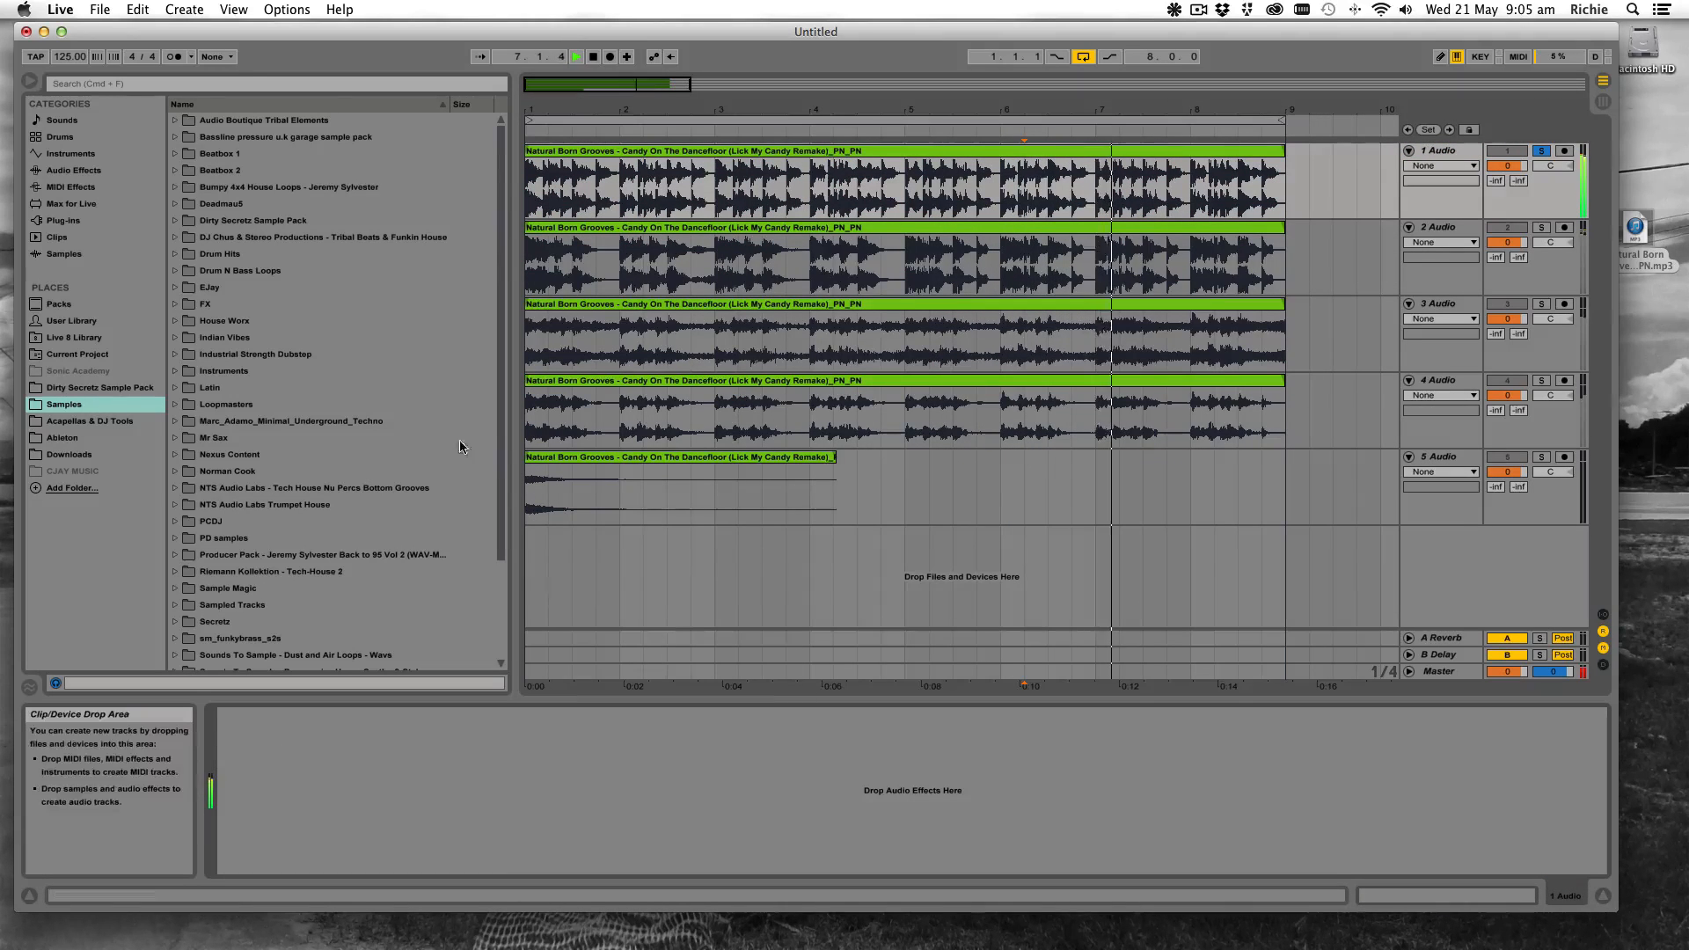
pyautogui.click(96, 172)
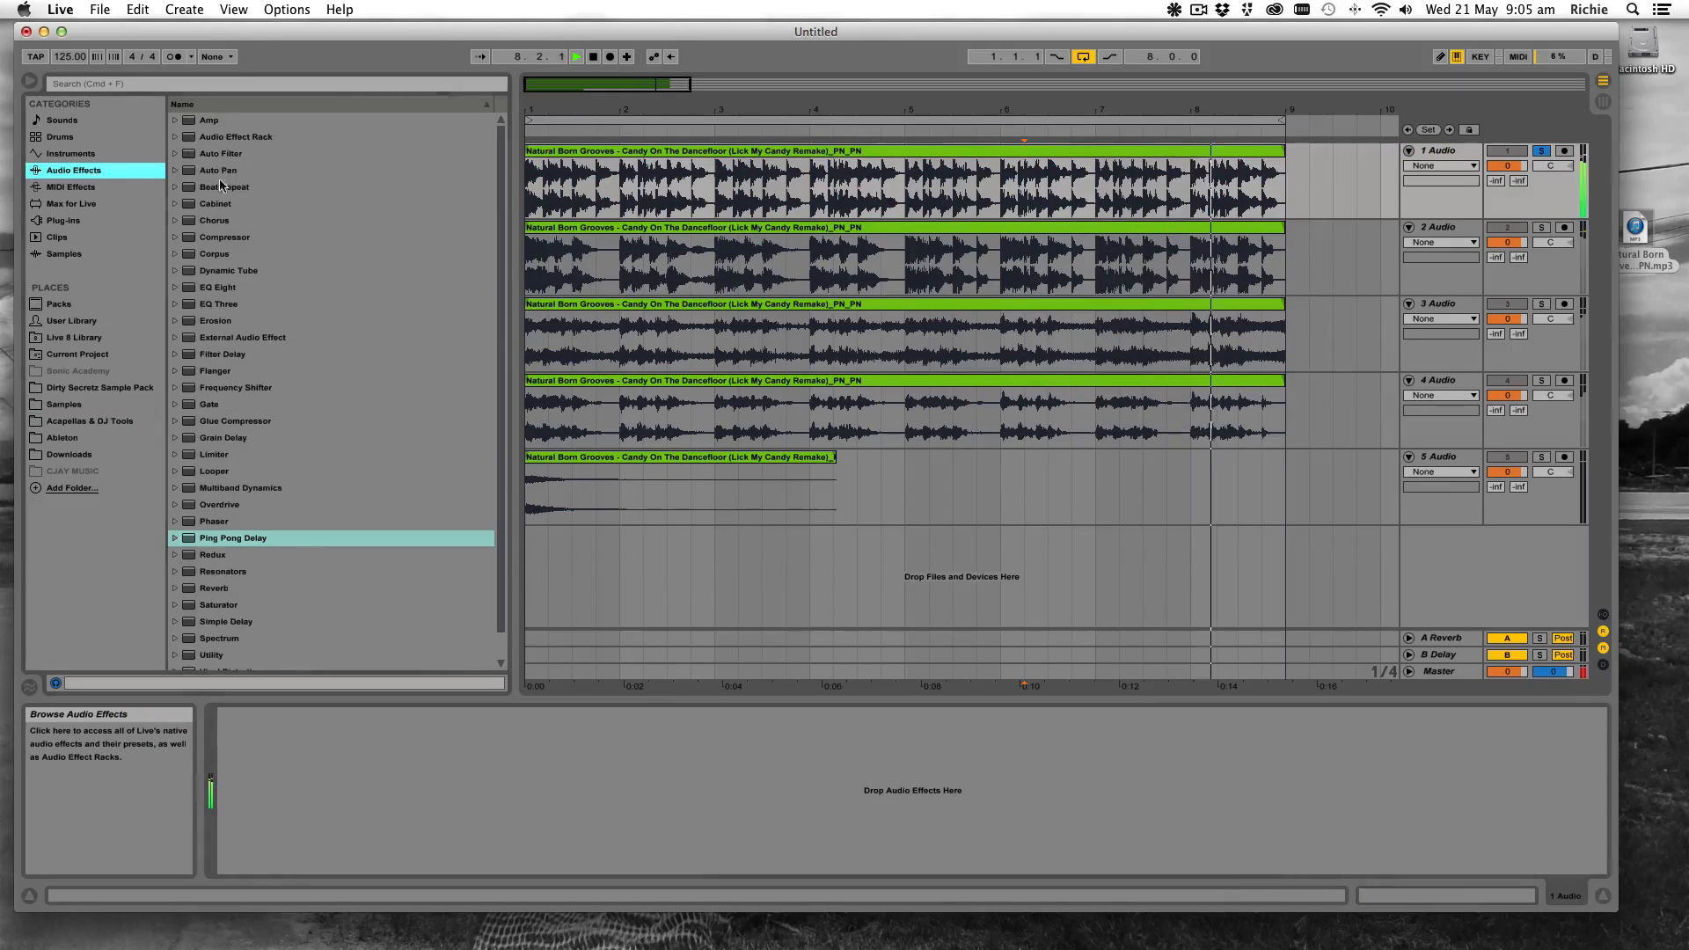
pyautogui.click(236, 287)
pyautogui.moveTo(236, 287); pyautogui.dragTo(414, 733)
pyautogui.press('space')
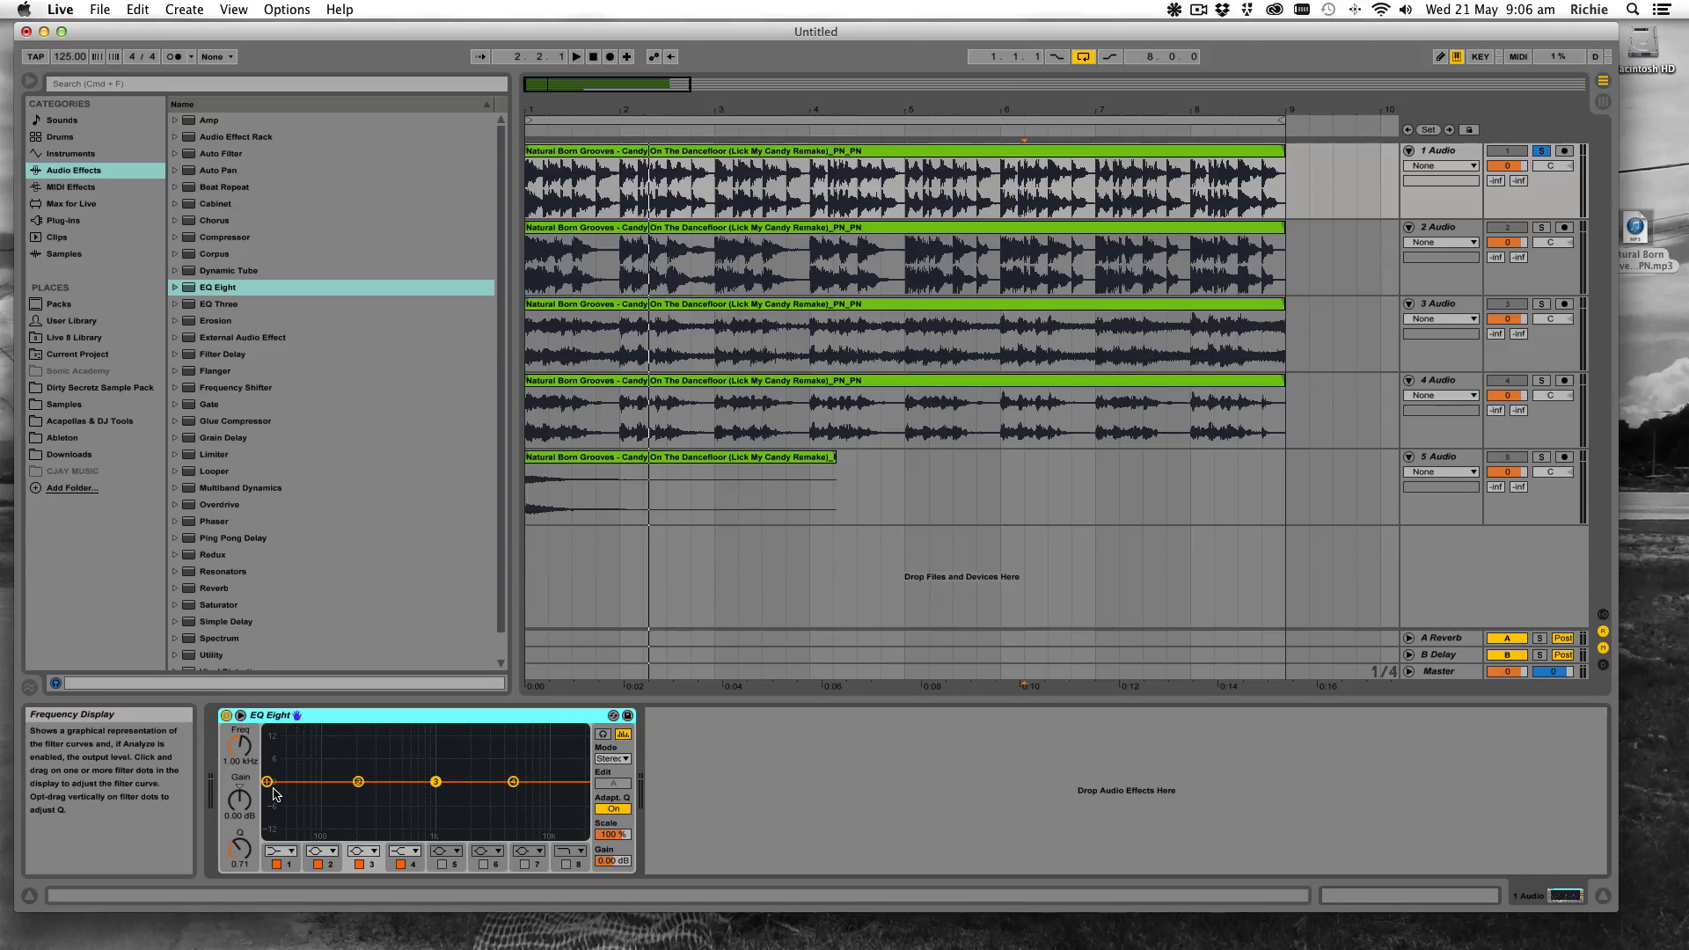
# Change EQ Eight's filter 1 on the 1 Audio track to a low-cut type
pyautogui.click(287, 849)
pyautogui.click(293, 750)
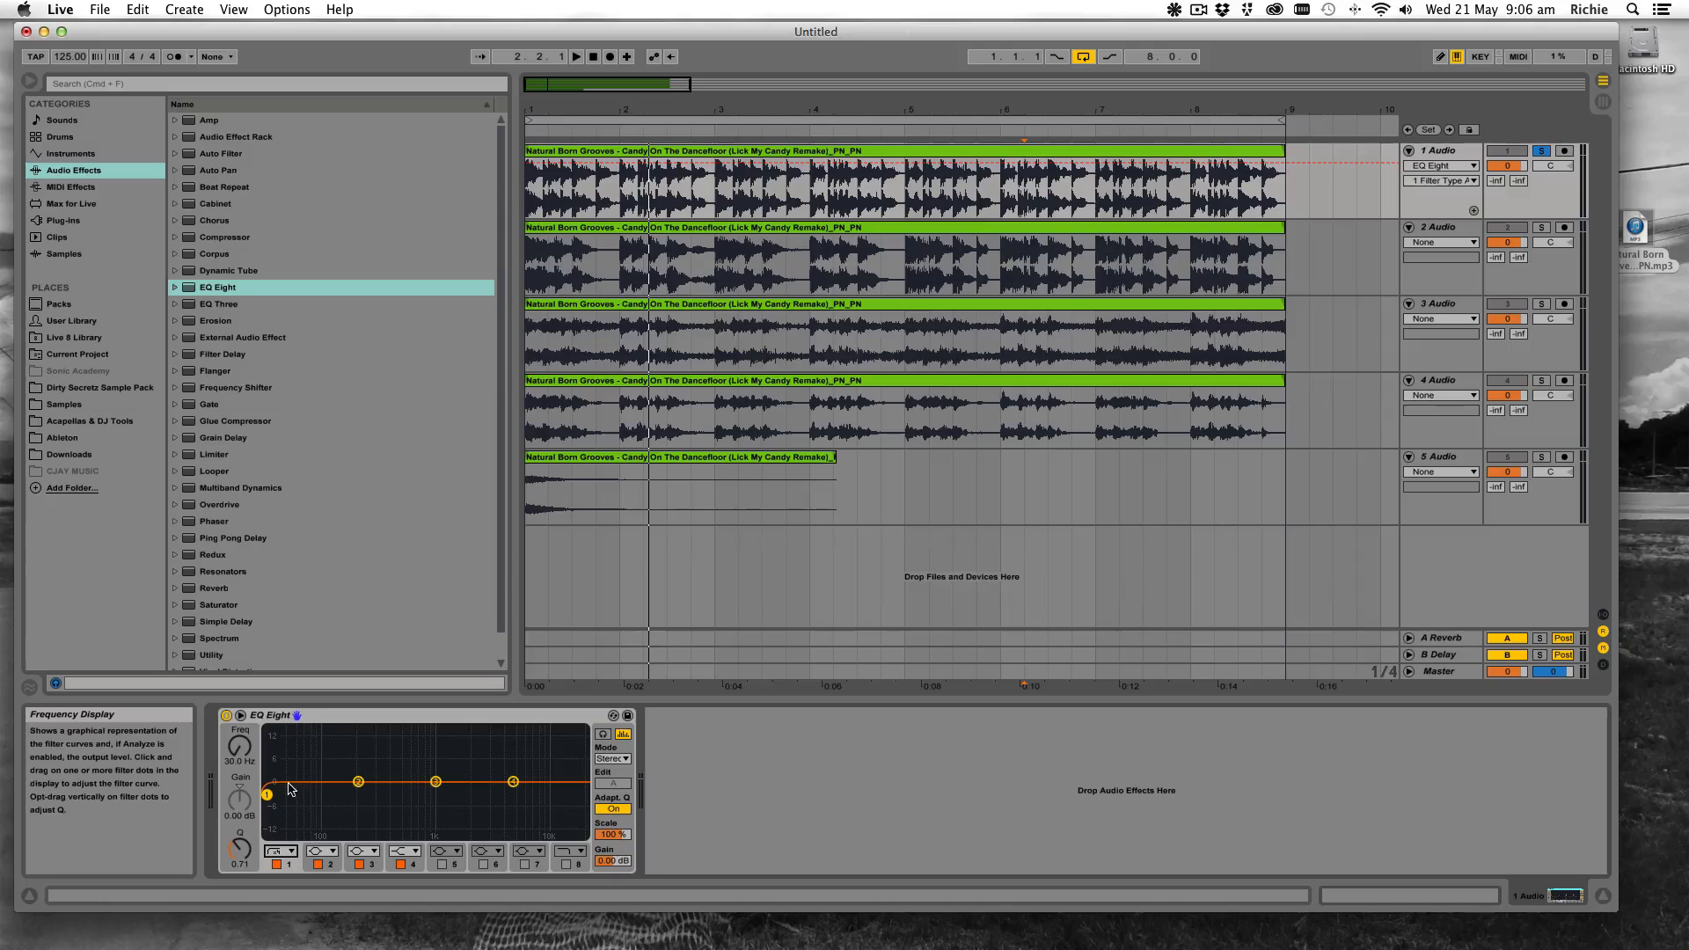
# Raise the low-cut filter 1 frequency on the first track's EQ Eight to 173 Hz while auditioning it, and stop playback
pyautogui.moveTo(271, 794); pyautogui.dragTo(329, 795)
pyautogui.press('space')
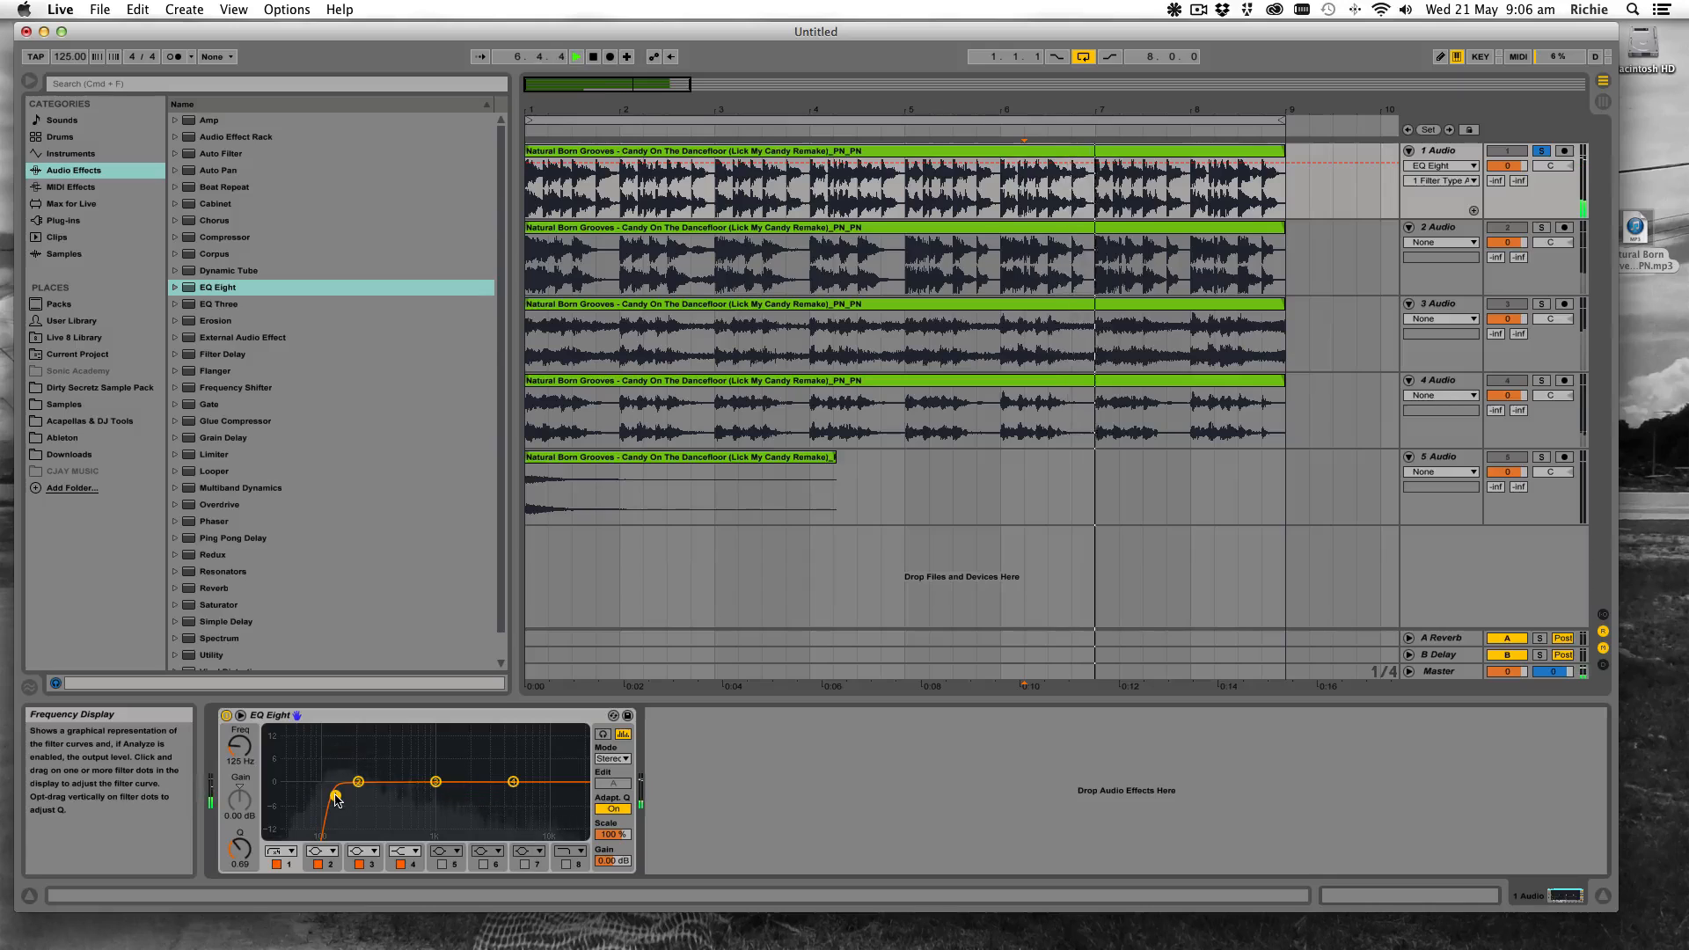
pyautogui.moveTo(337, 796); pyautogui.dragTo(351, 796)
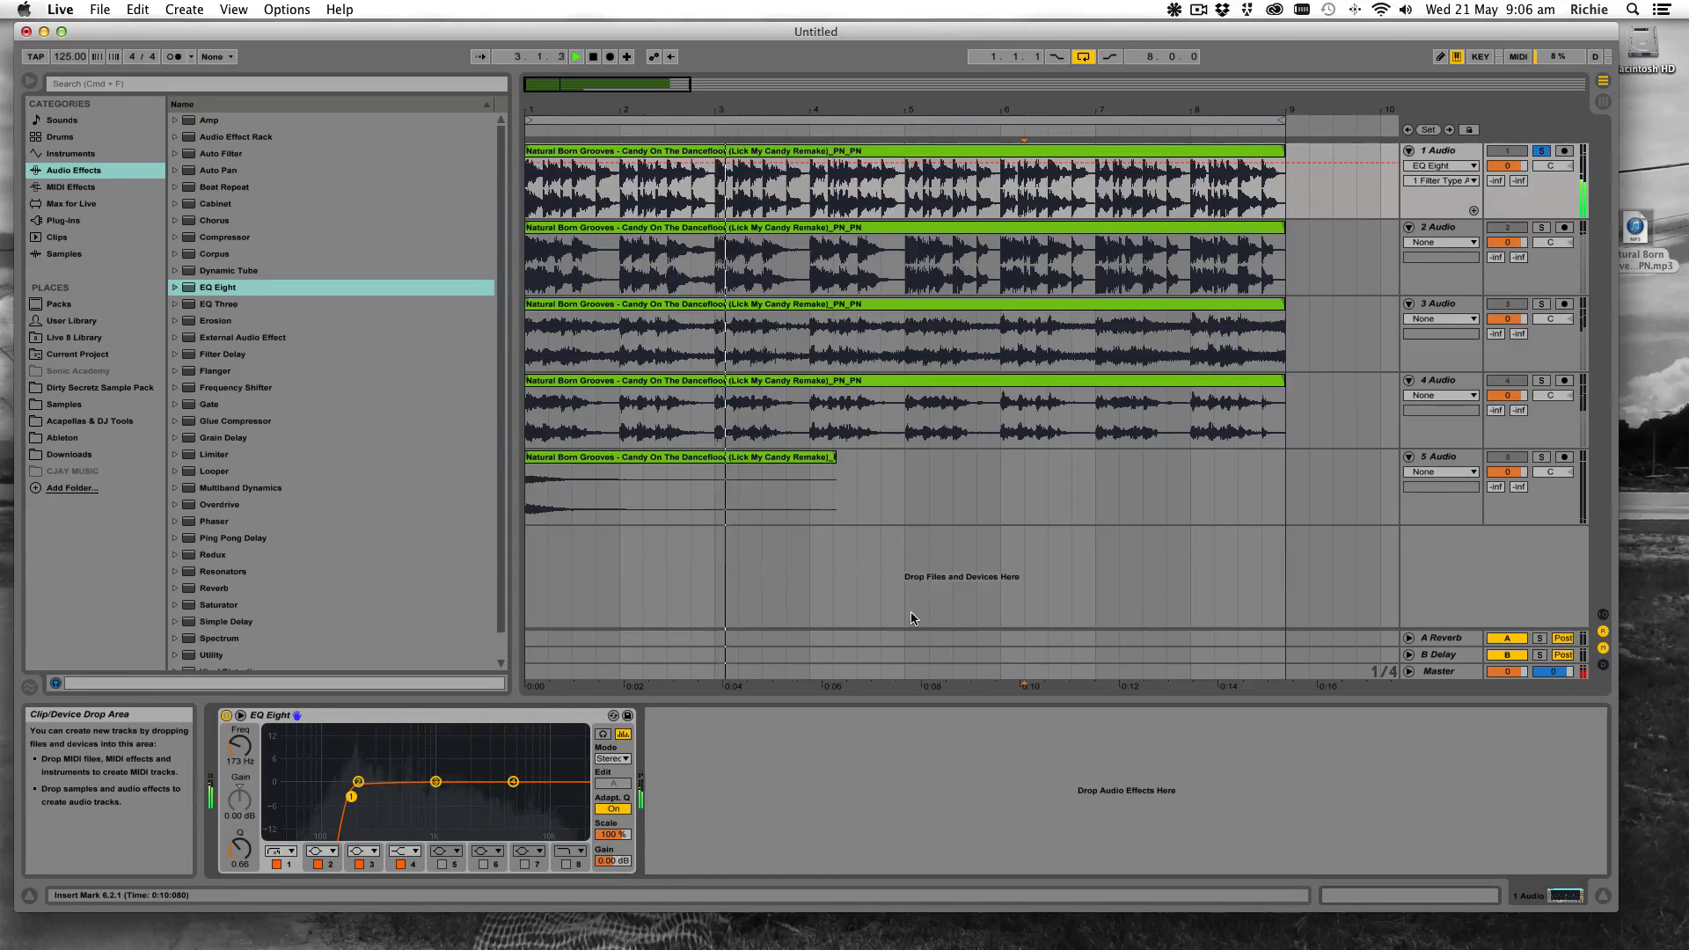
pyautogui.press('space')
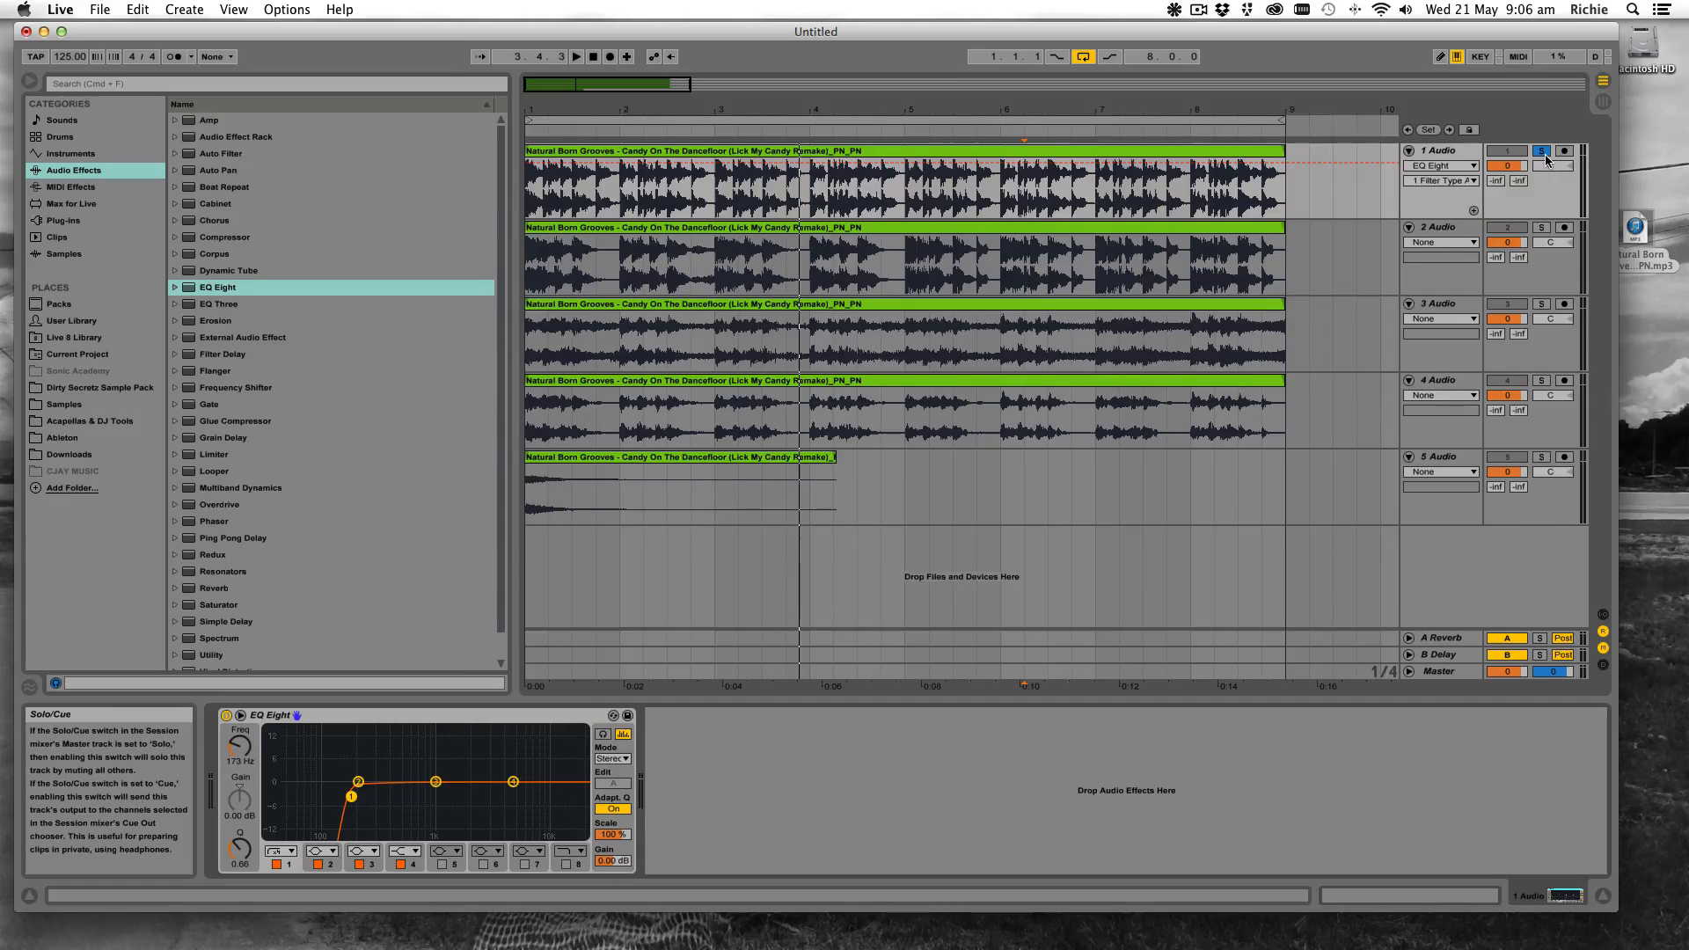
# Rename the 1 Audio track as Kick Bass
pyautogui.click(1447, 154)
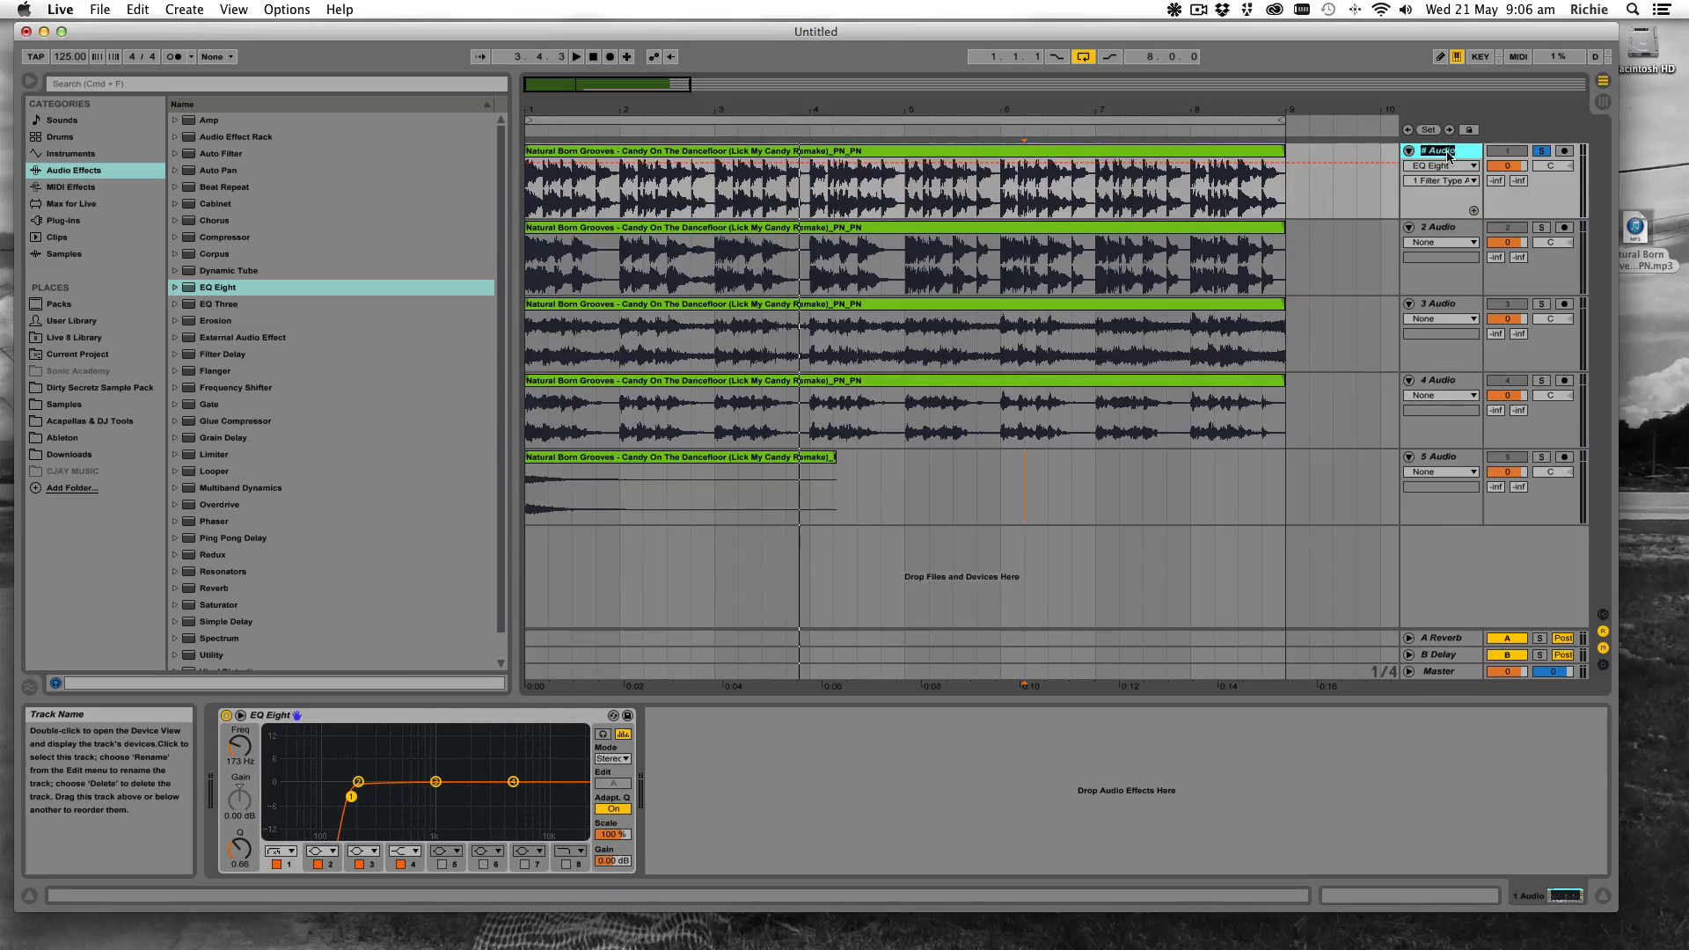
pyautogui.write('Kick Bass')
pyautogui.press('Return')
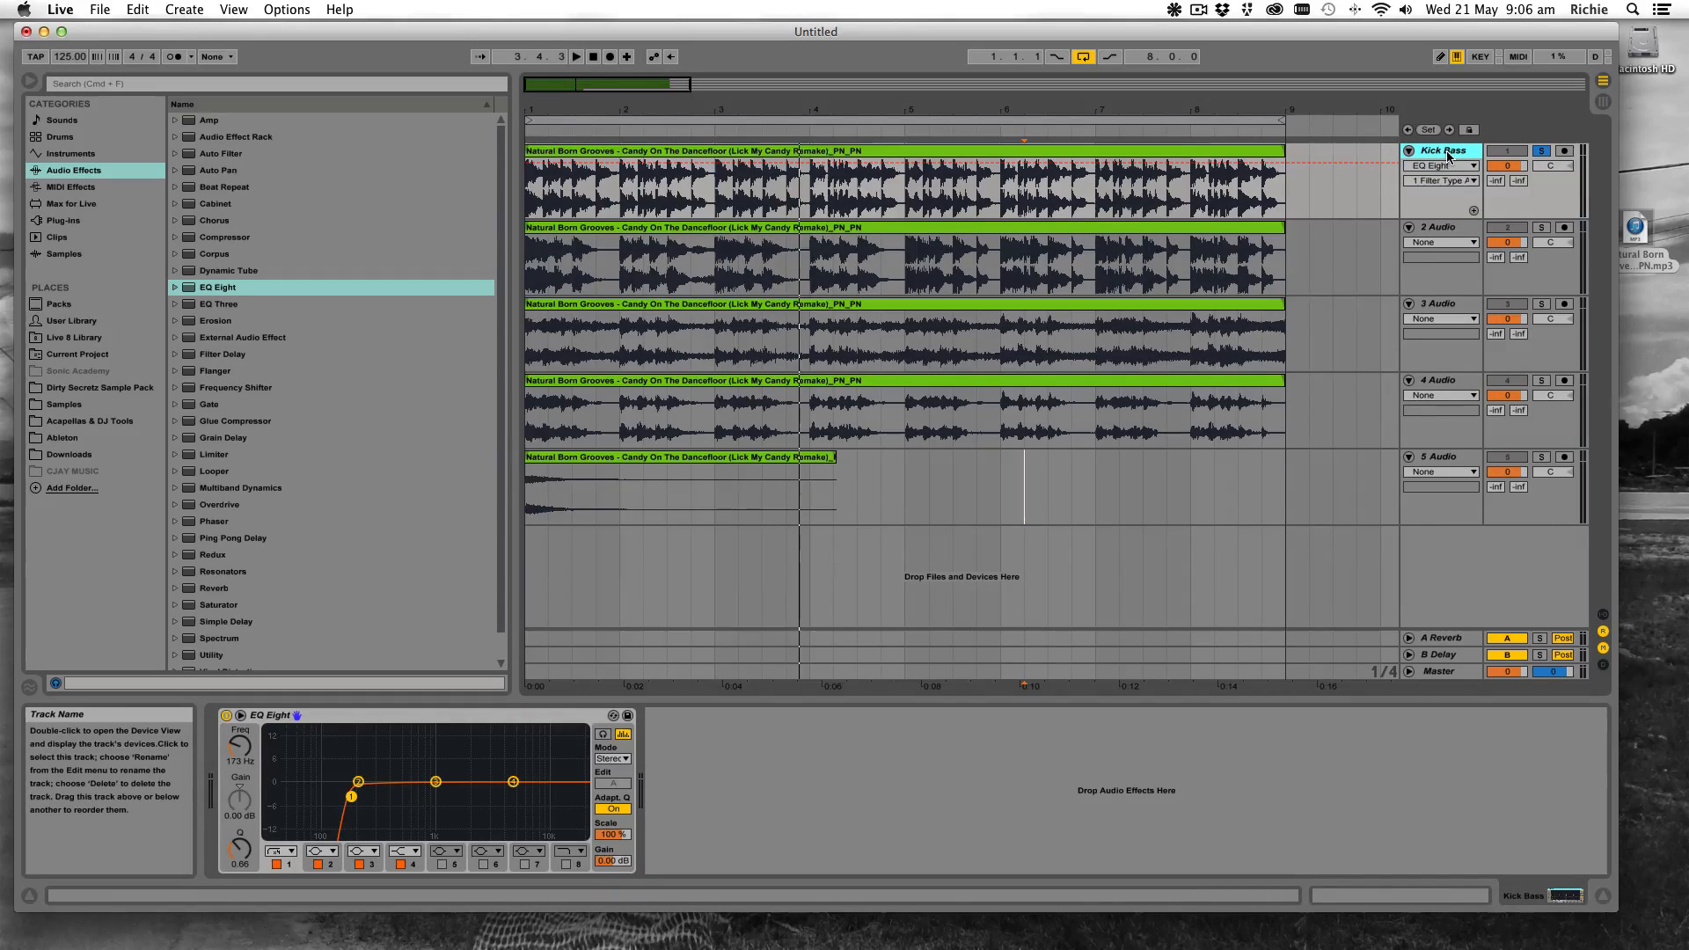
# Solo the 2 Audio track, fold the Kick Bass track and start playback near the beginning of bar 1
pyautogui.click(1541, 227)
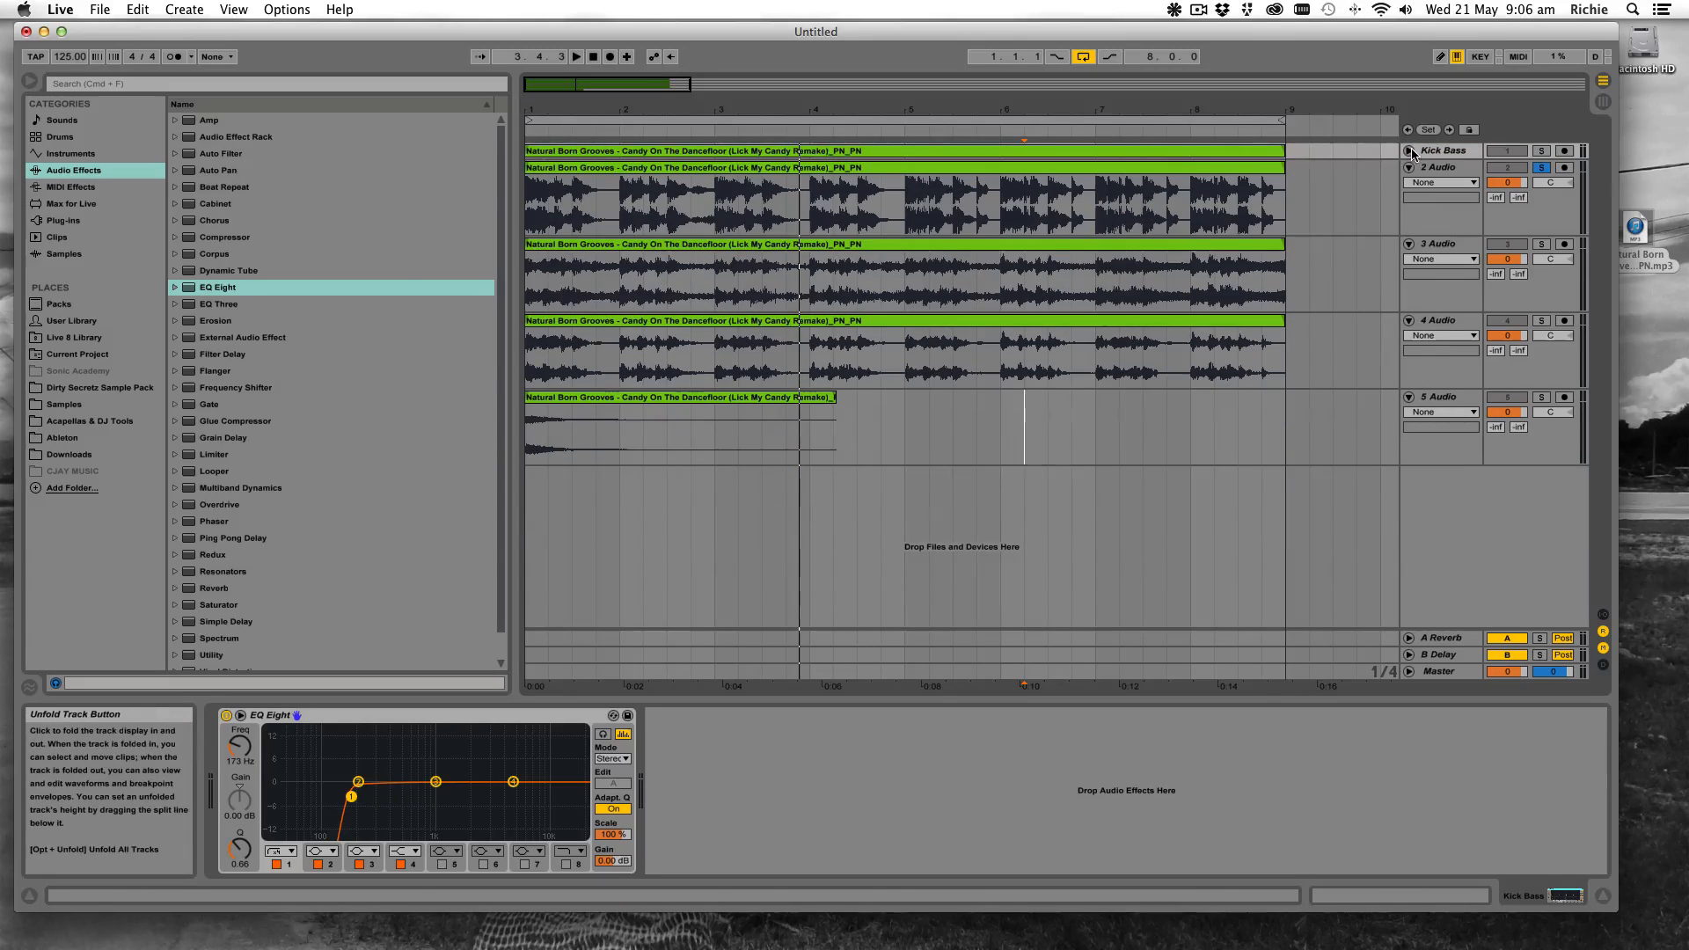
pyautogui.click(1409, 150)
pyautogui.click(550, 209)
pyautogui.press('space')
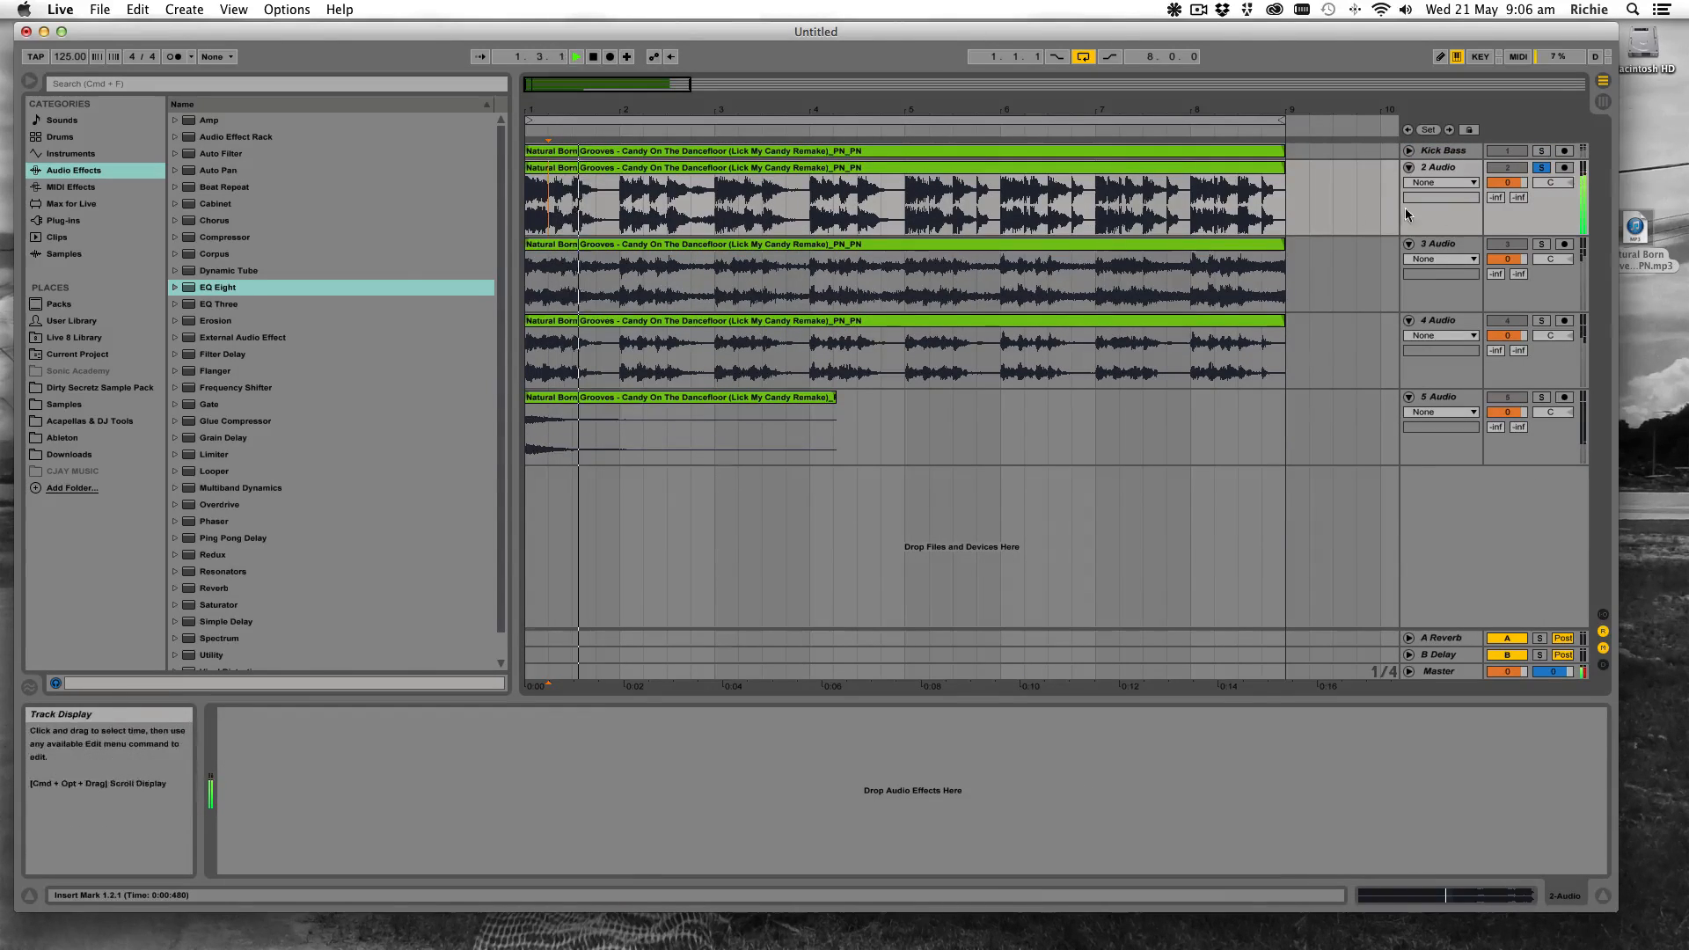
# Add an EQ Eight to the 2 Audio track and set its filter 1 to a low cut at 187 Hz
pyautogui.click(1457, 170)
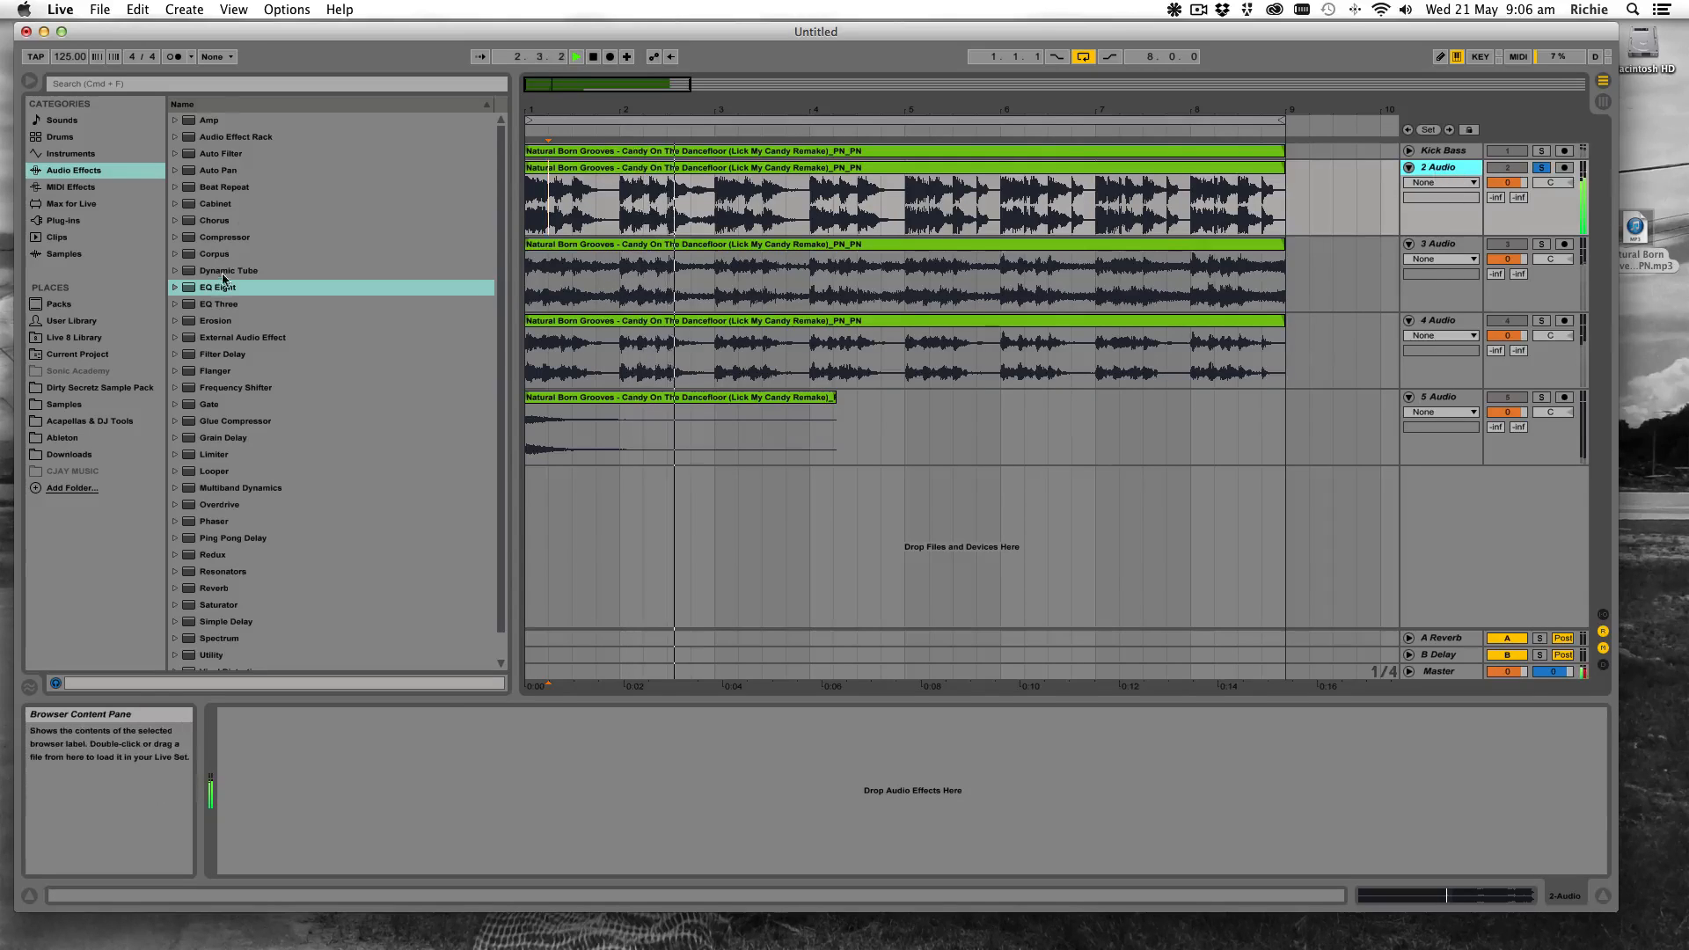
pyautogui.moveTo(219, 285); pyautogui.dragTo(462, 779)
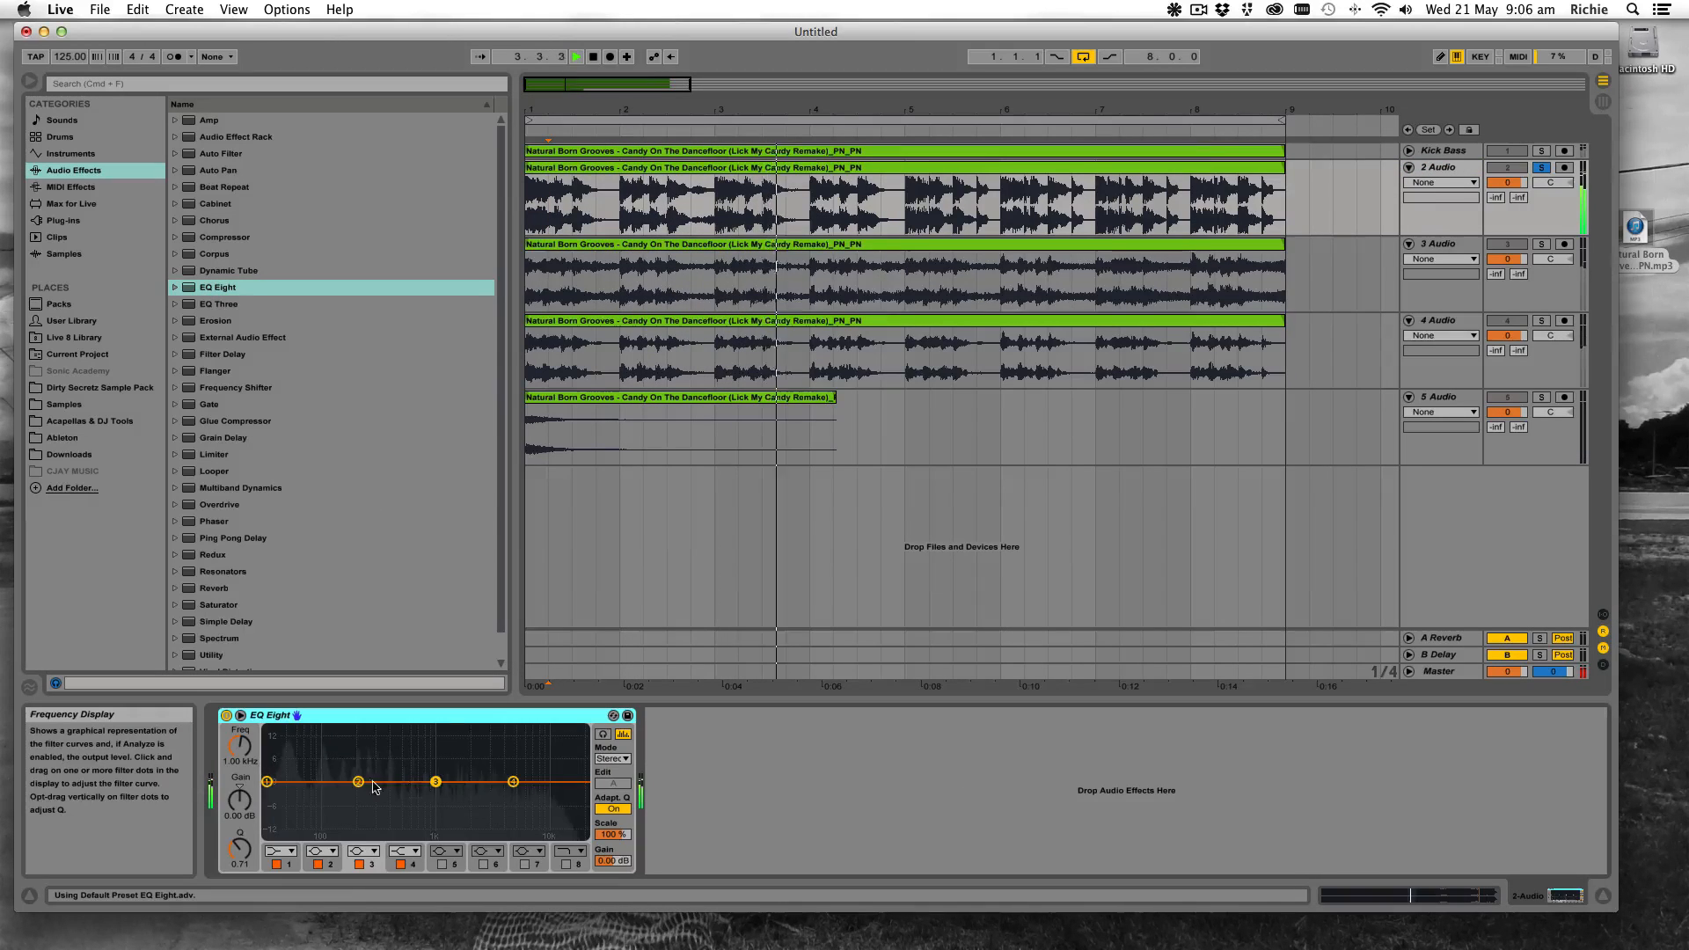
pyautogui.click(280, 852)
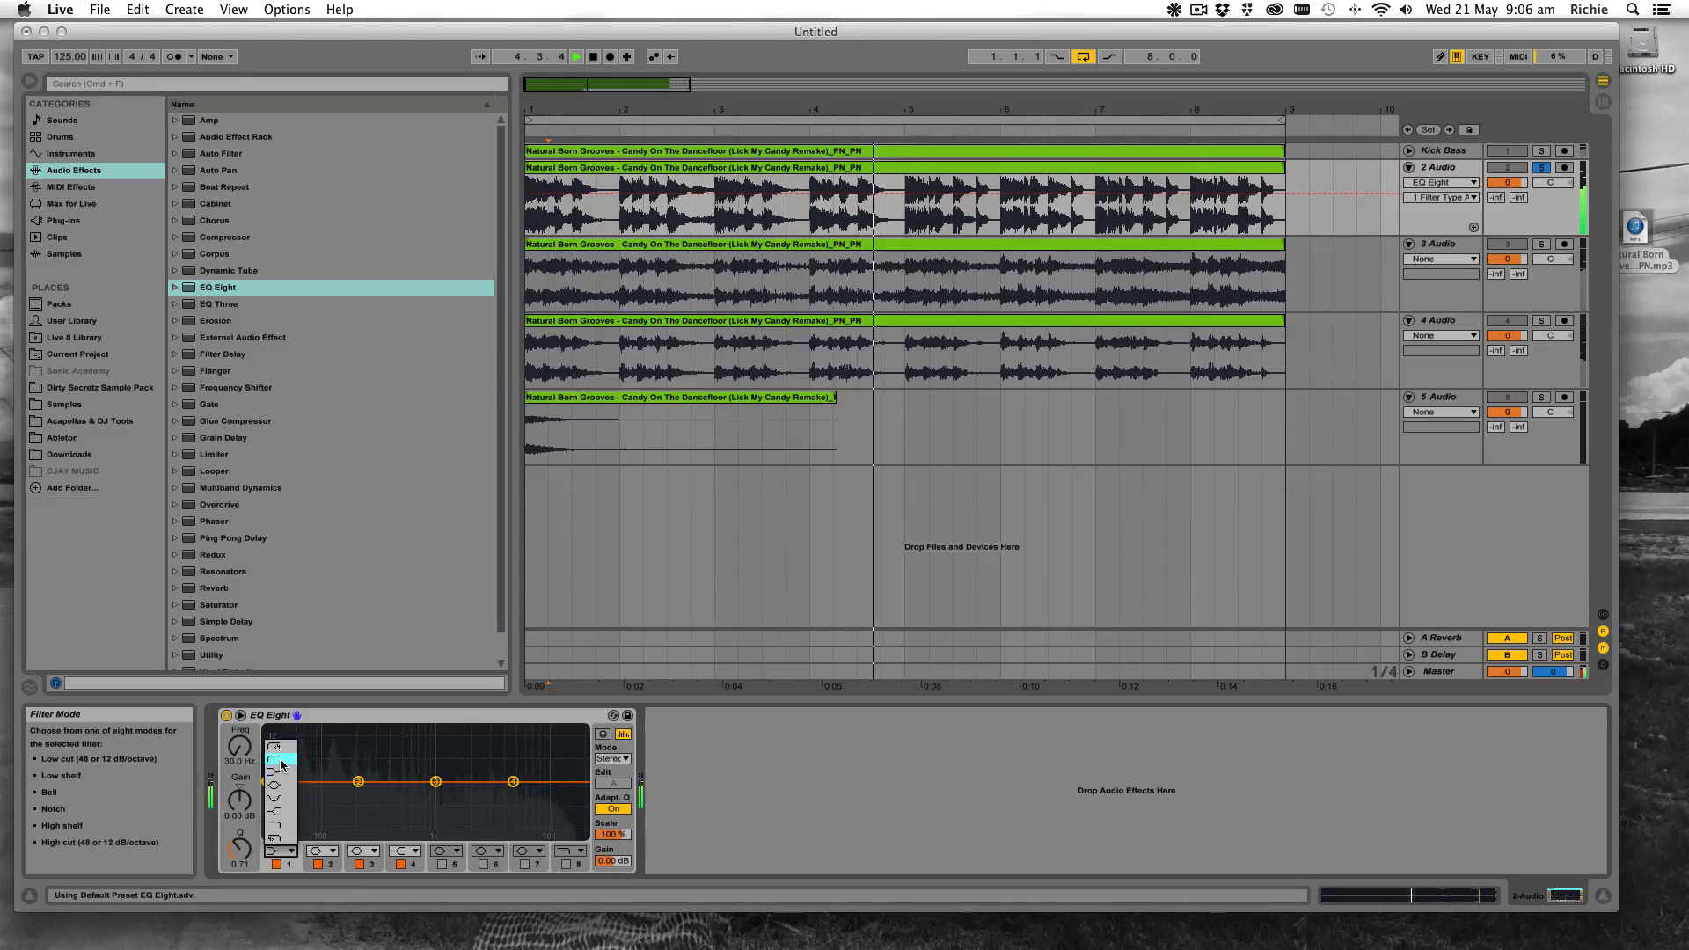
pyautogui.click(274, 759)
pyautogui.click(280, 852)
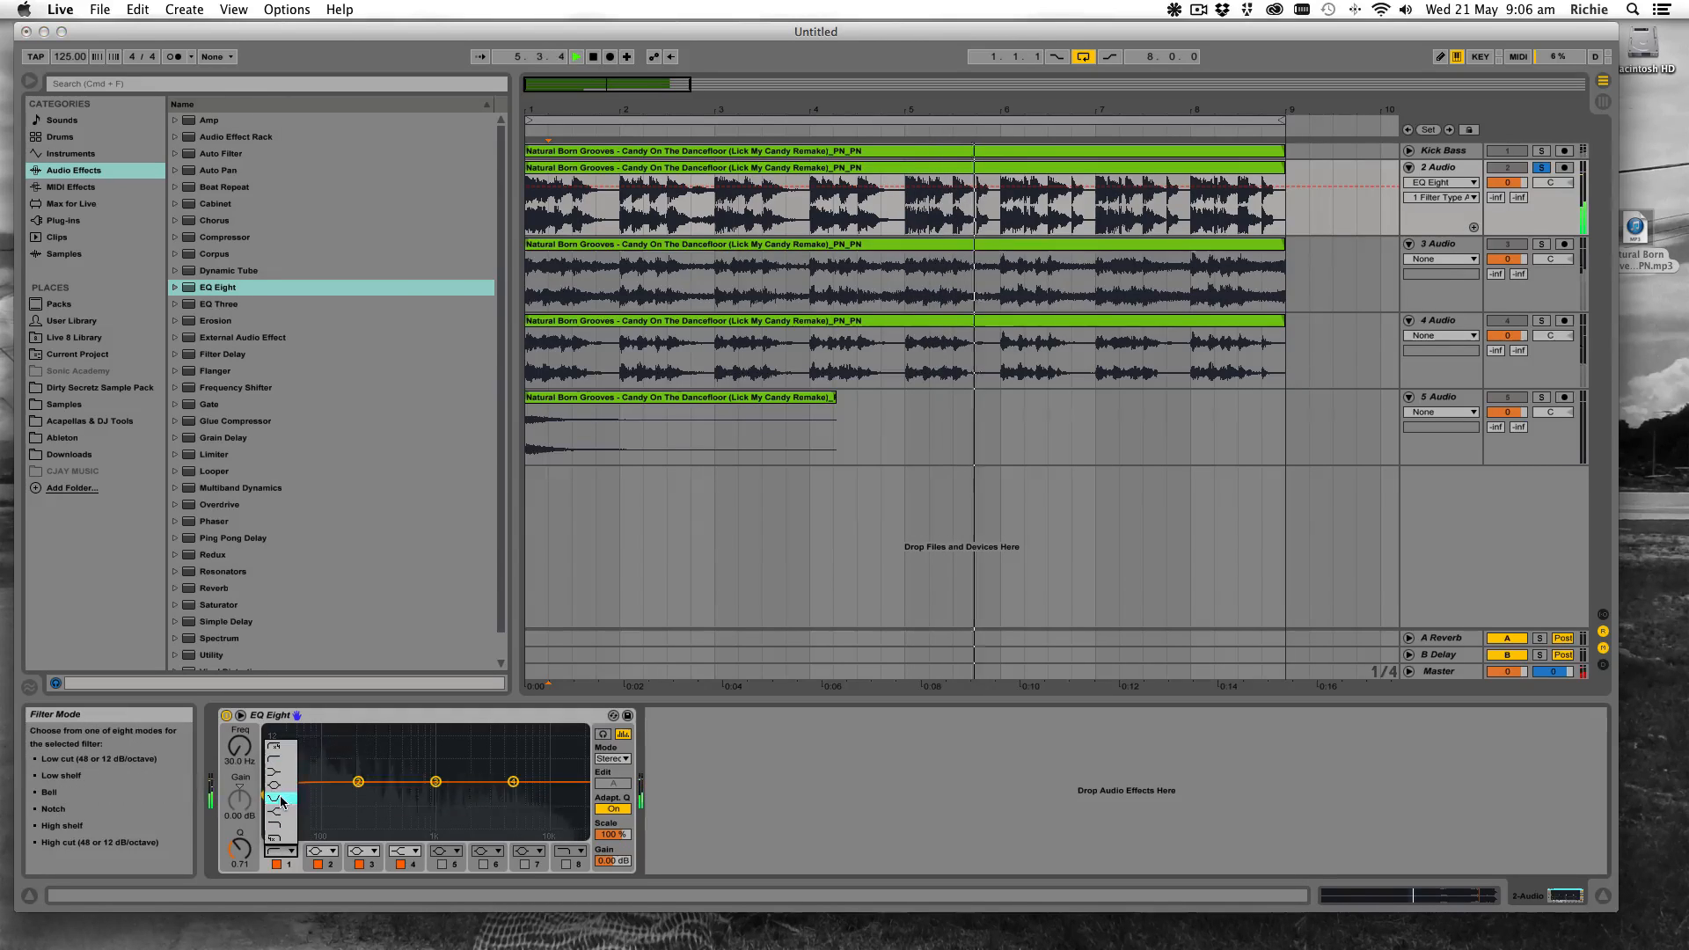
pyautogui.click(274, 786)
pyautogui.moveTo(274, 786); pyautogui.dragTo(354, 795)
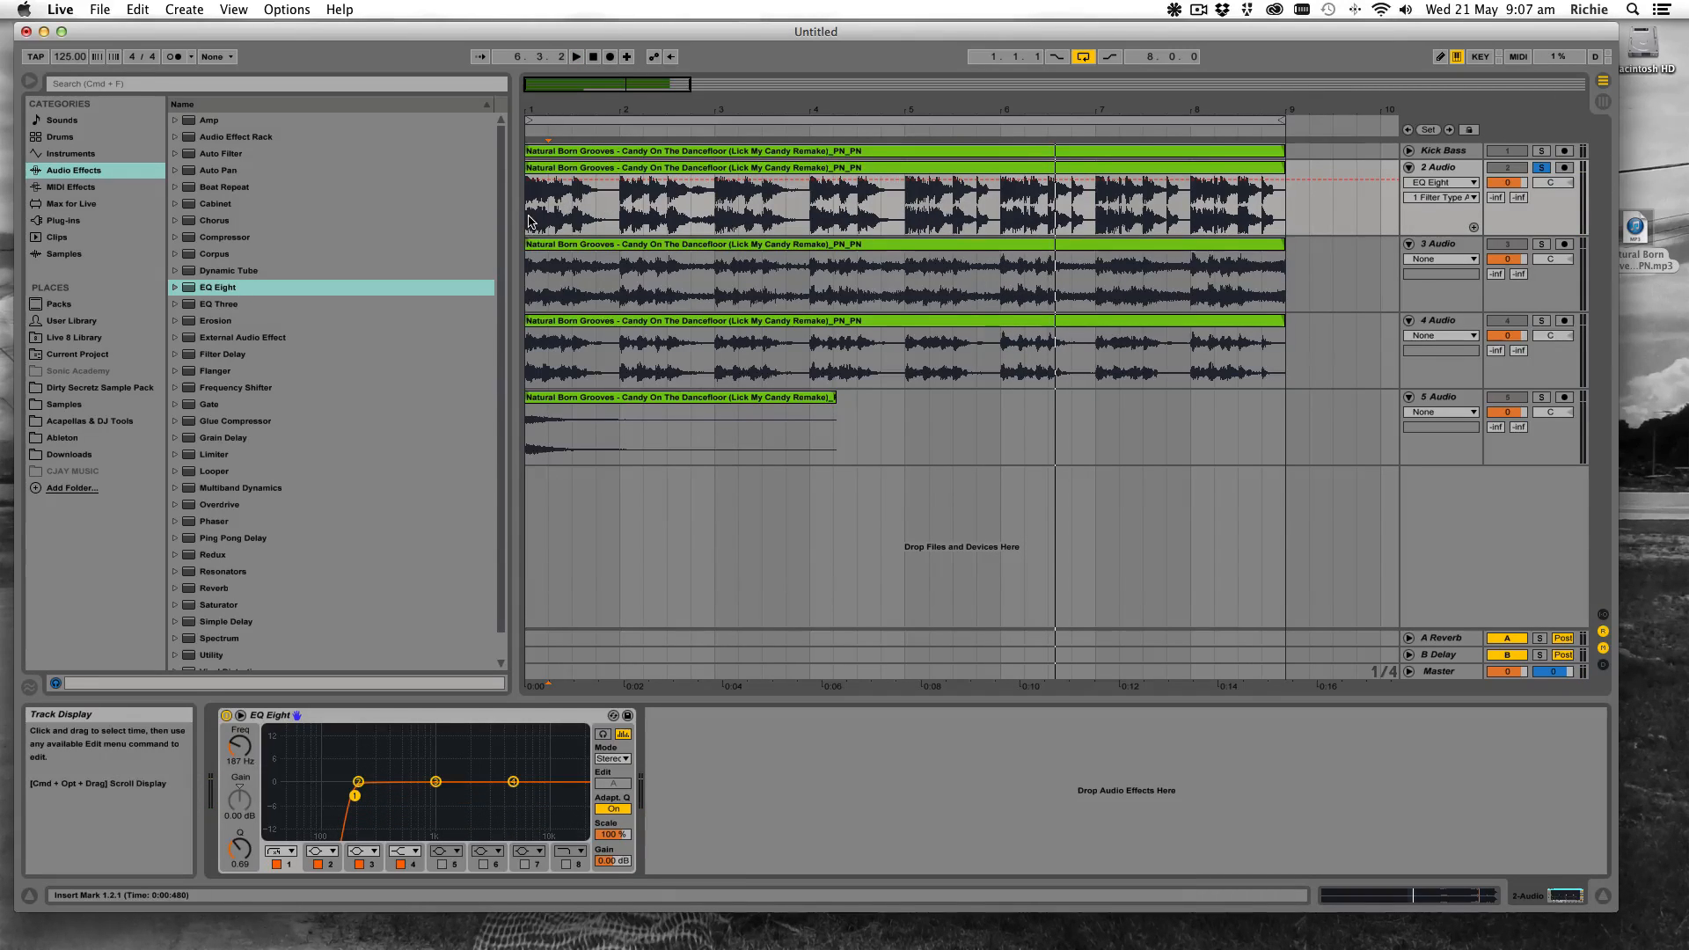
# Split the 2 Audio clip at bar 5 and move its second half to start at bar 9
pyautogui.press('Home')
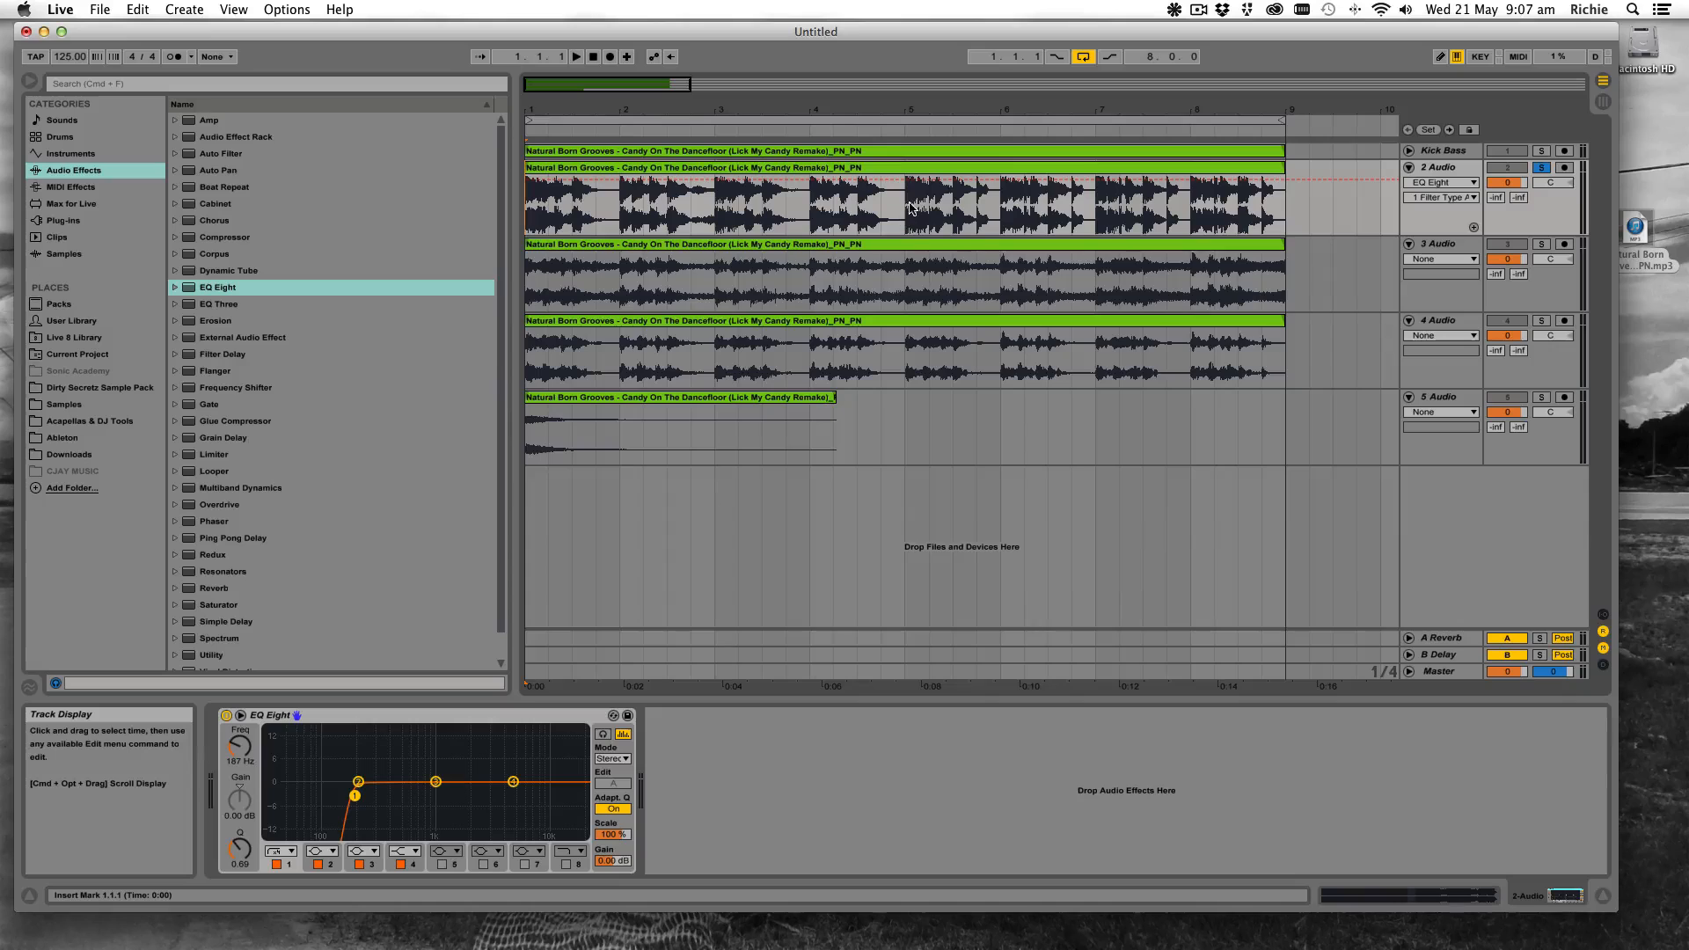
pyautogui.click(911, 208)
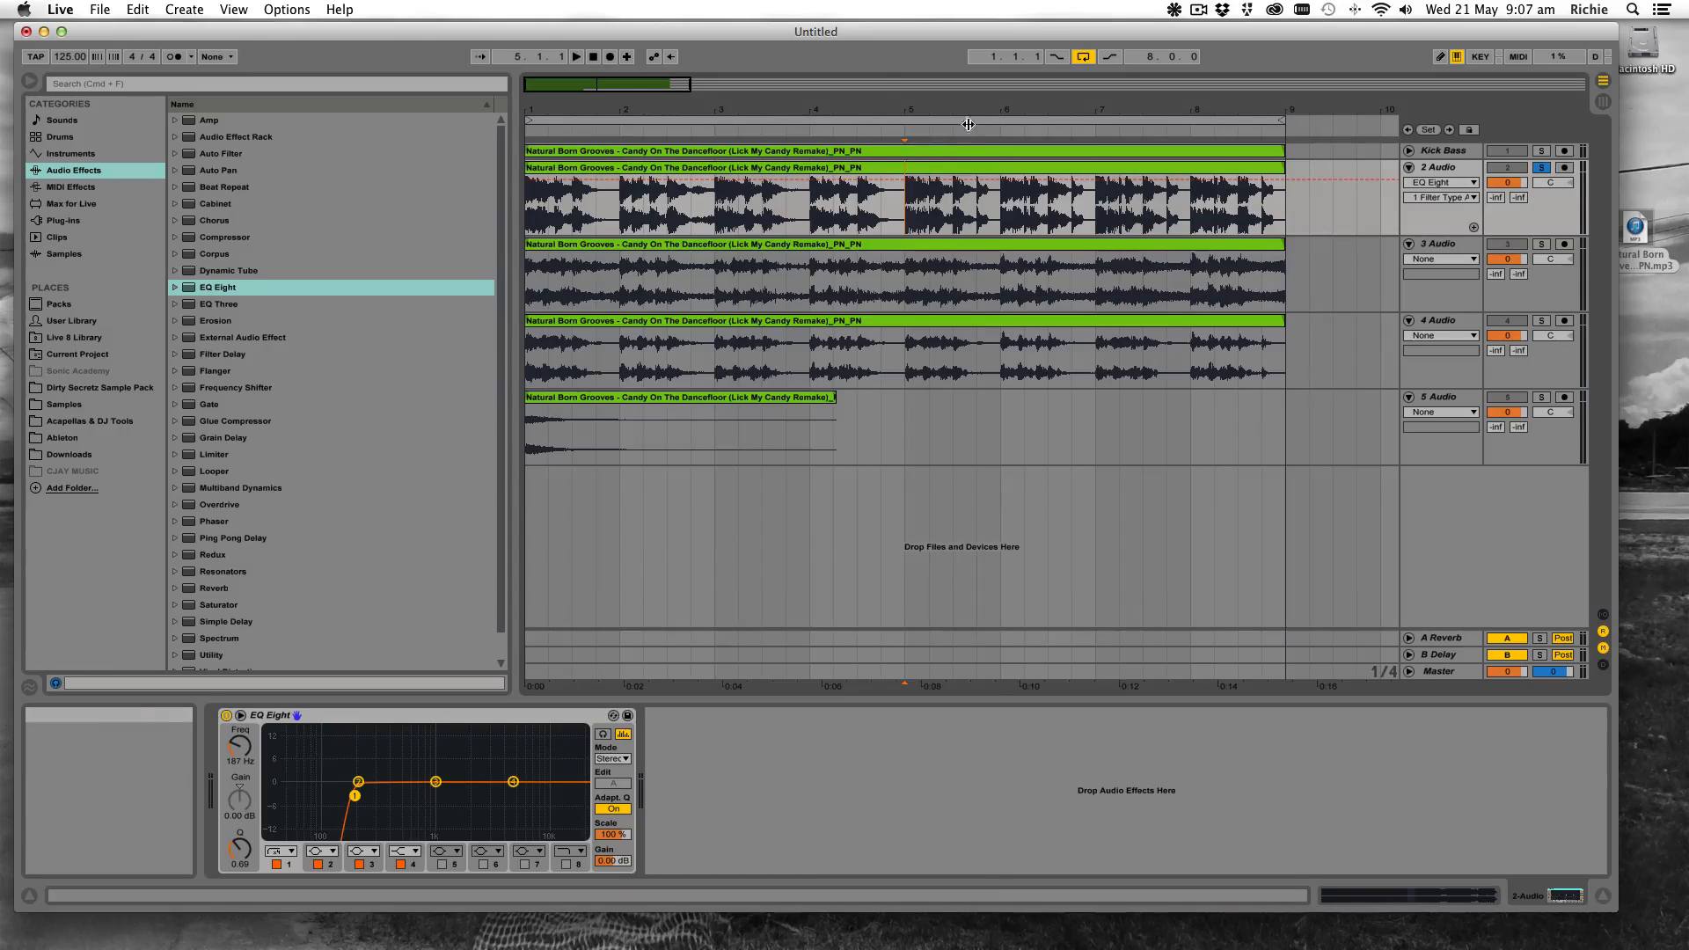
pyautogui.press('super+e')
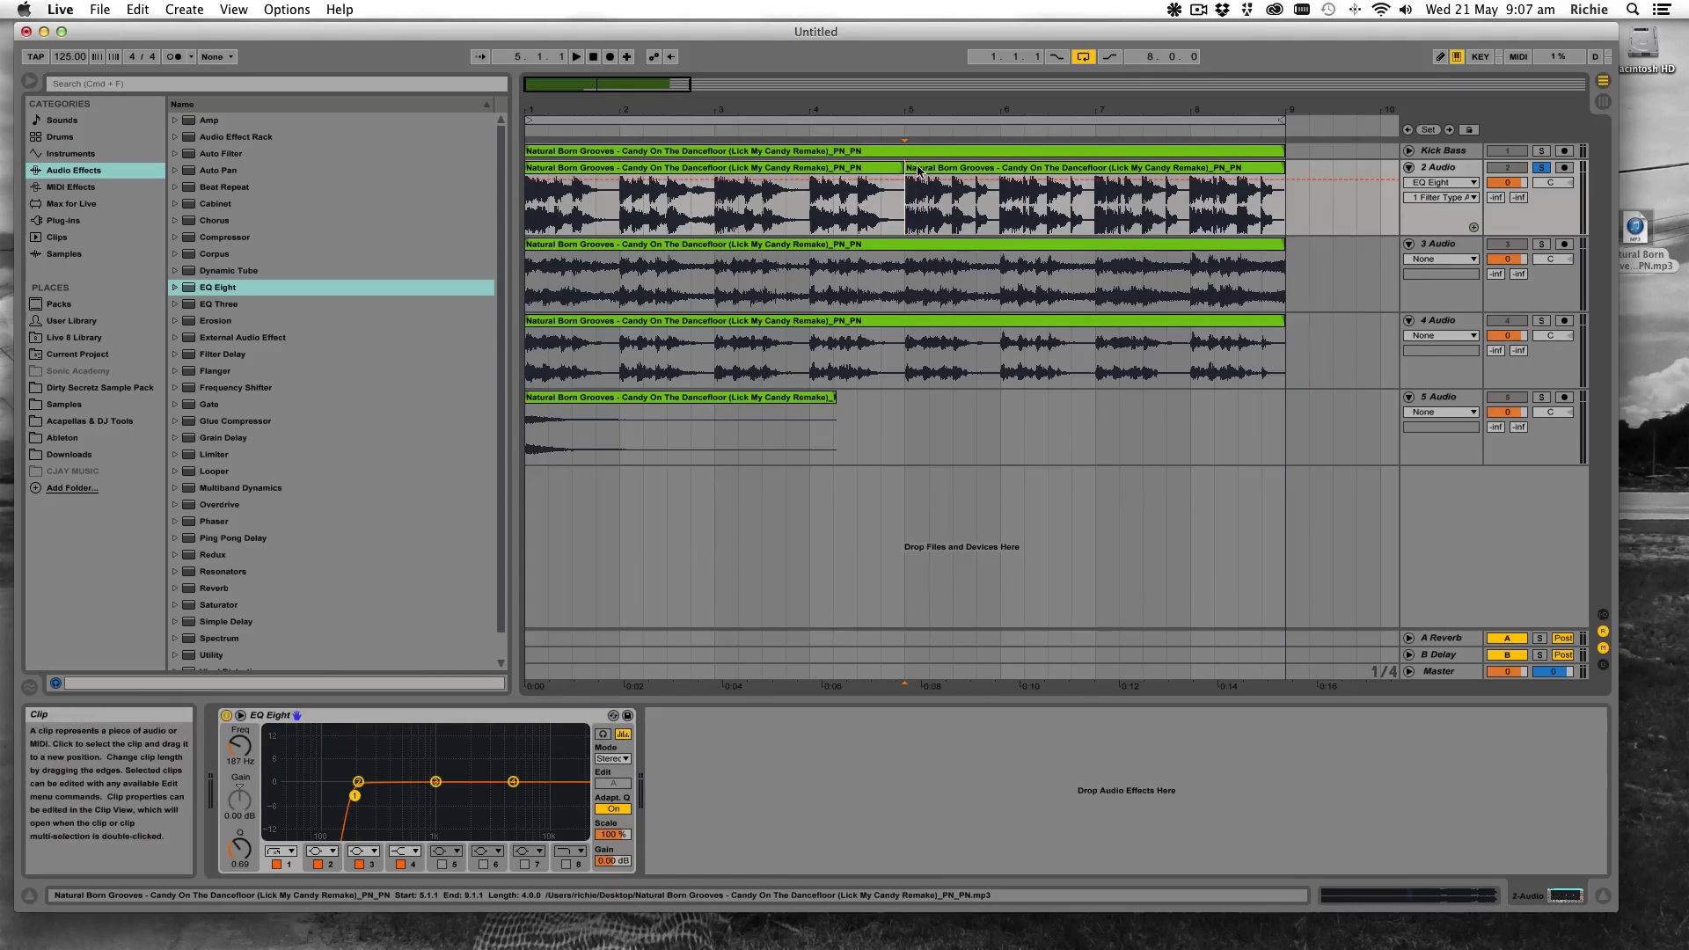
pyautogui.moveTo(921, 169); pyautogui.dragTo(1293, 175)
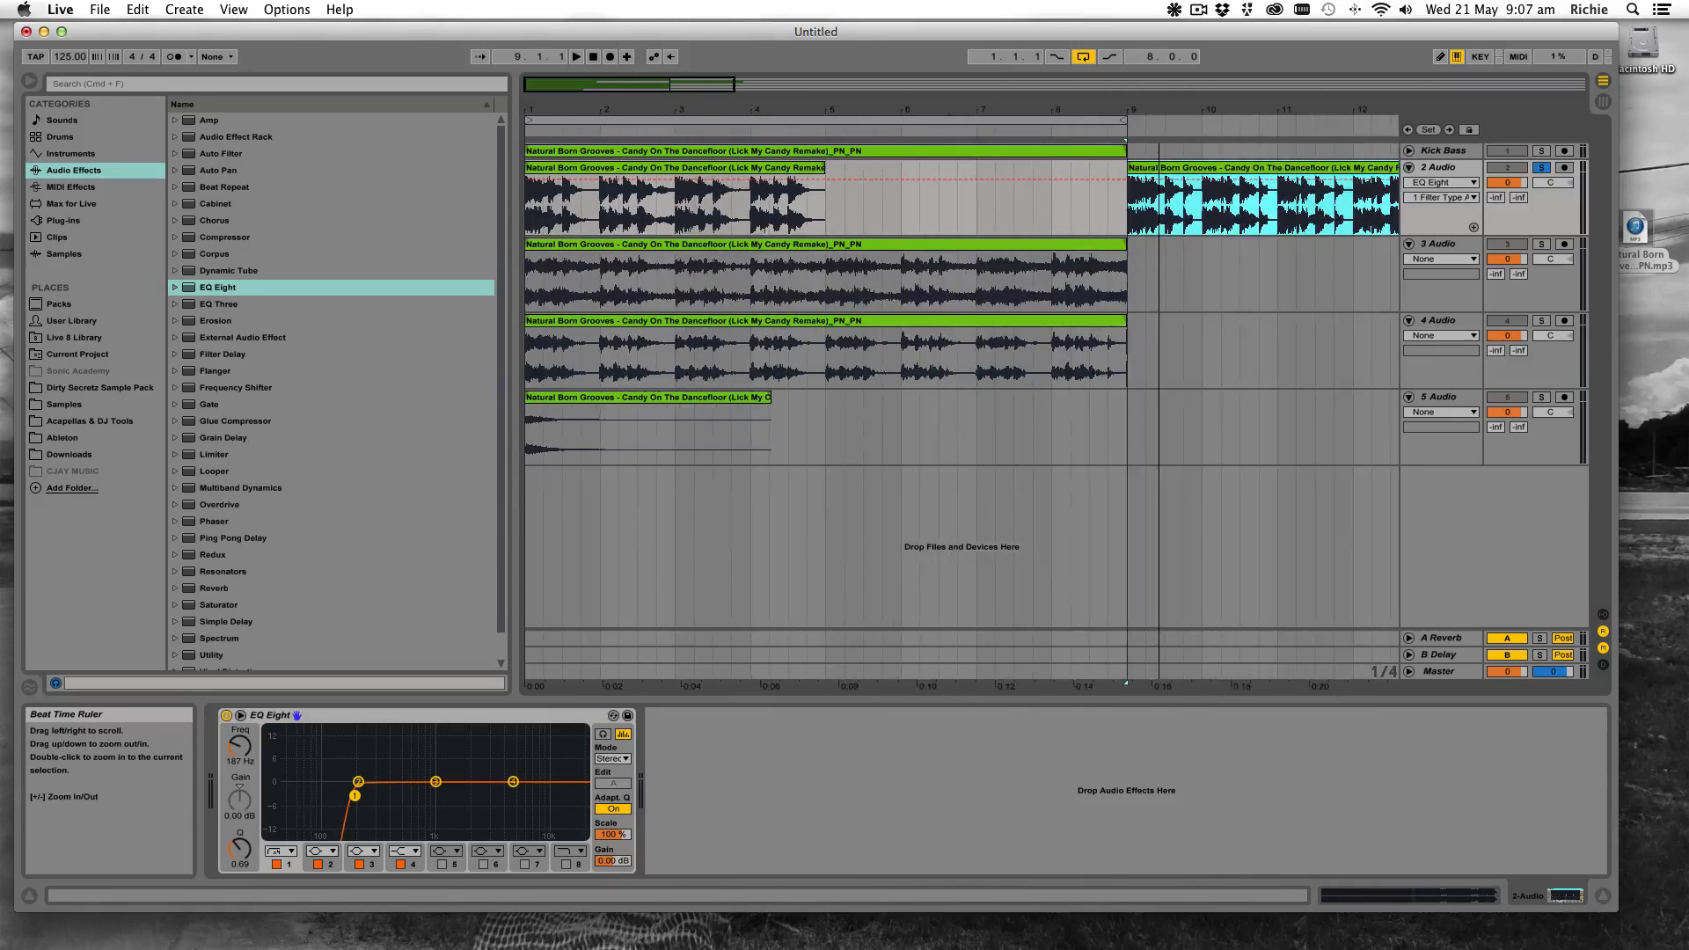
# Open the first four-bar clip on 2 Audio and turn on its loop from bar 89 to bar 93 of the sample
pyautogui.doubleClick(713, 174)
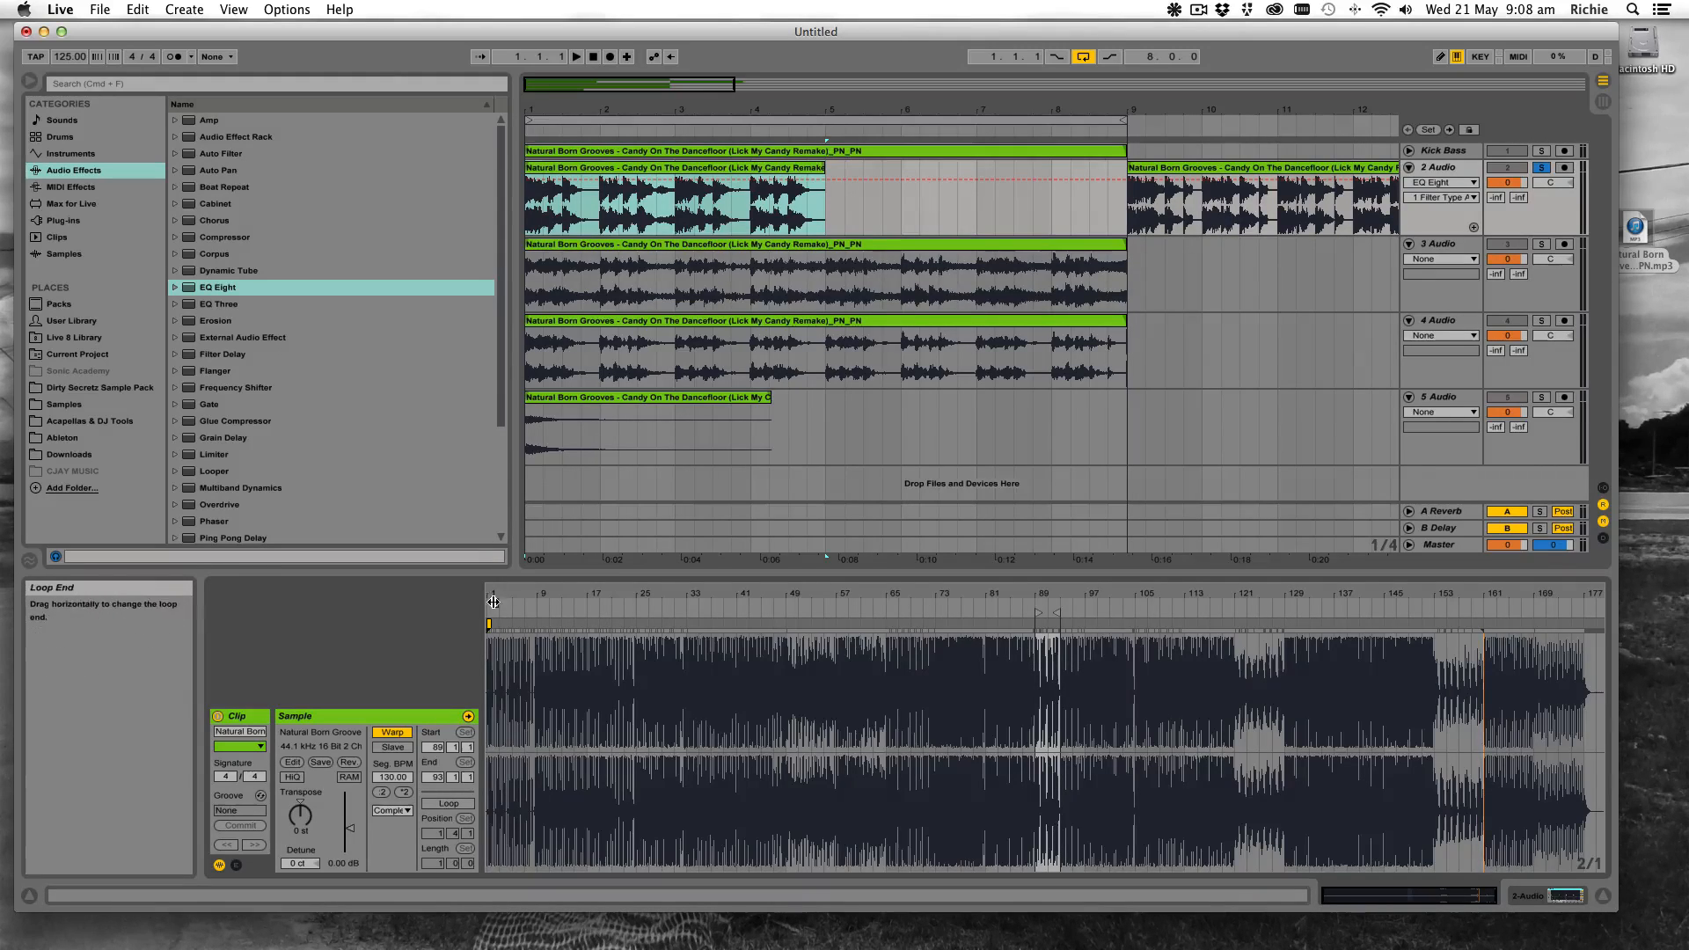
pyautogui.moveTo(497, 600)
pyautogui.mouseDown()
pyautogui.moveTo(1042, 606)
pyautogui.moveTo(1063, 629)
pyautogui.moveTo(1059, 701)
pyautogui.mouseUp()
pyautogui.moveTo(953, 603); pyautogui.dragTo(1111, 604)
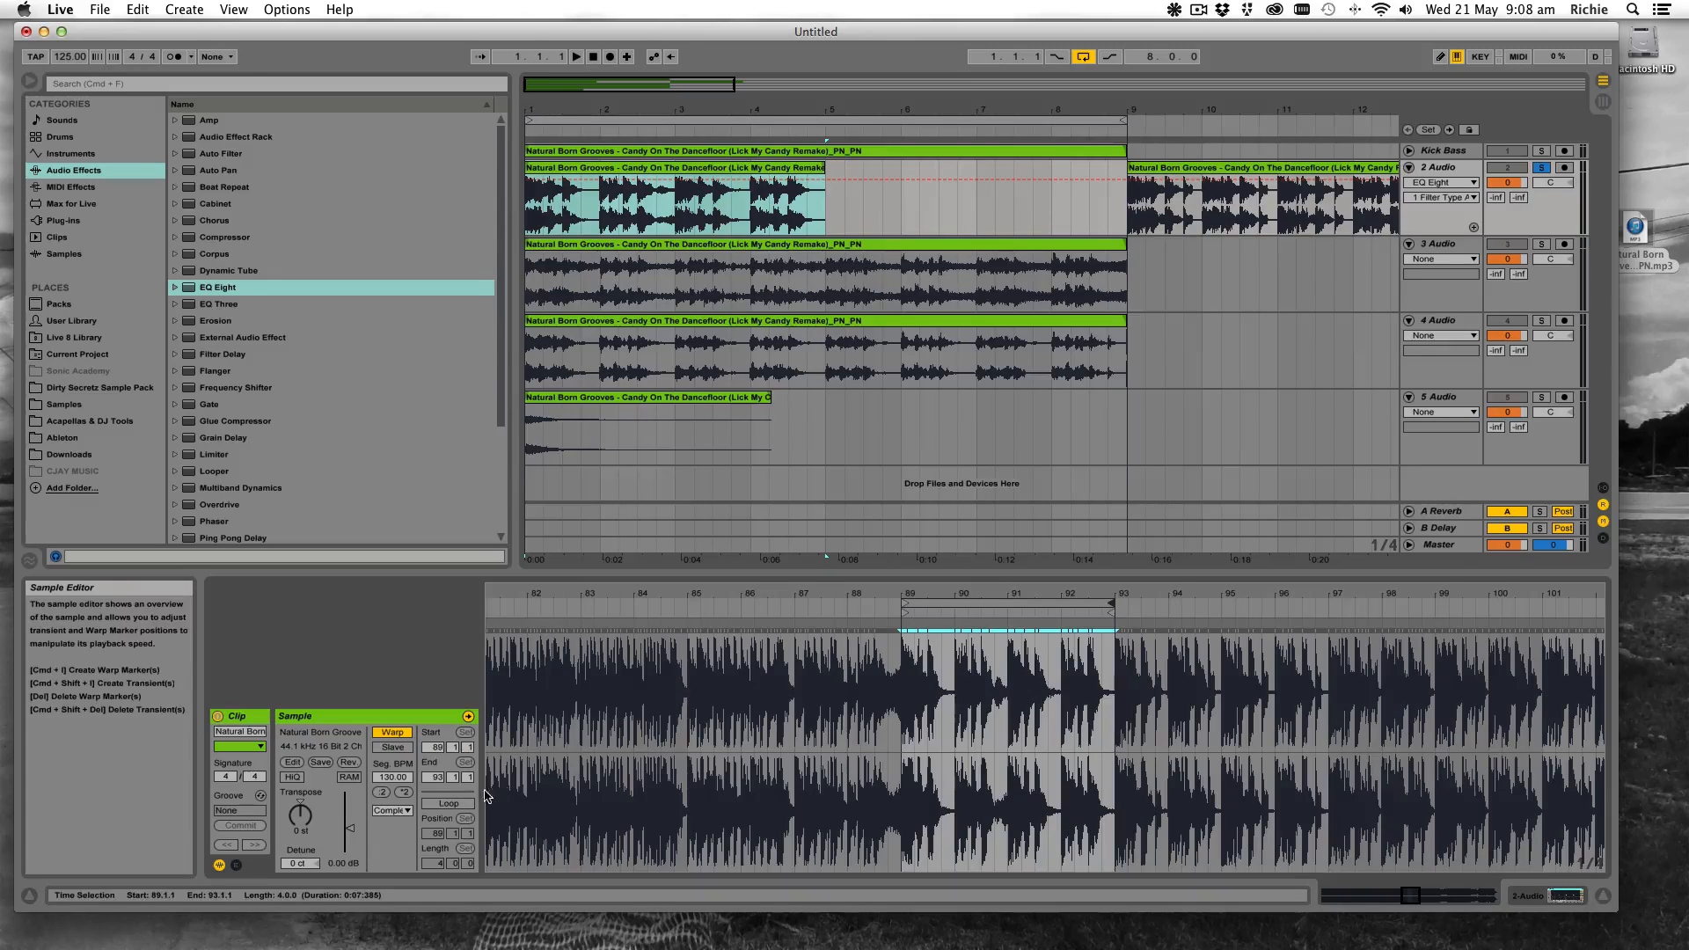
pyautogui.click(449, 803)
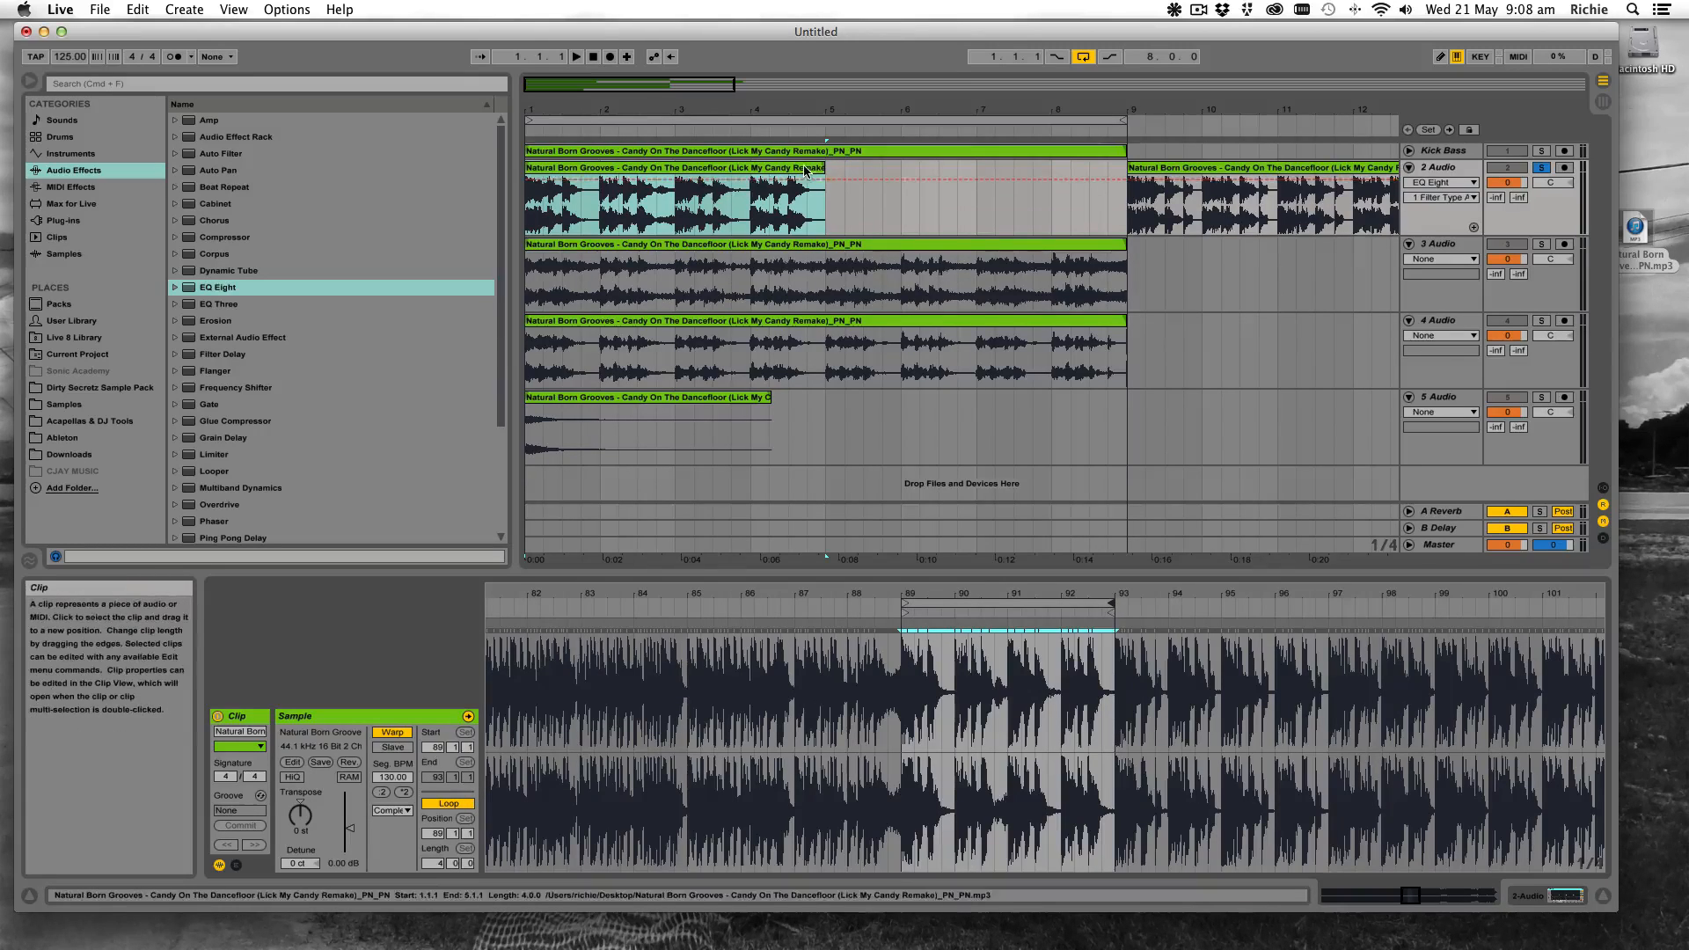
# Extend the looped clip on 2 Audio to bar 9 and play it back from bar 1
pyautogui.moveTo(806, 171); pyautogui.dragTo(1111, 182)
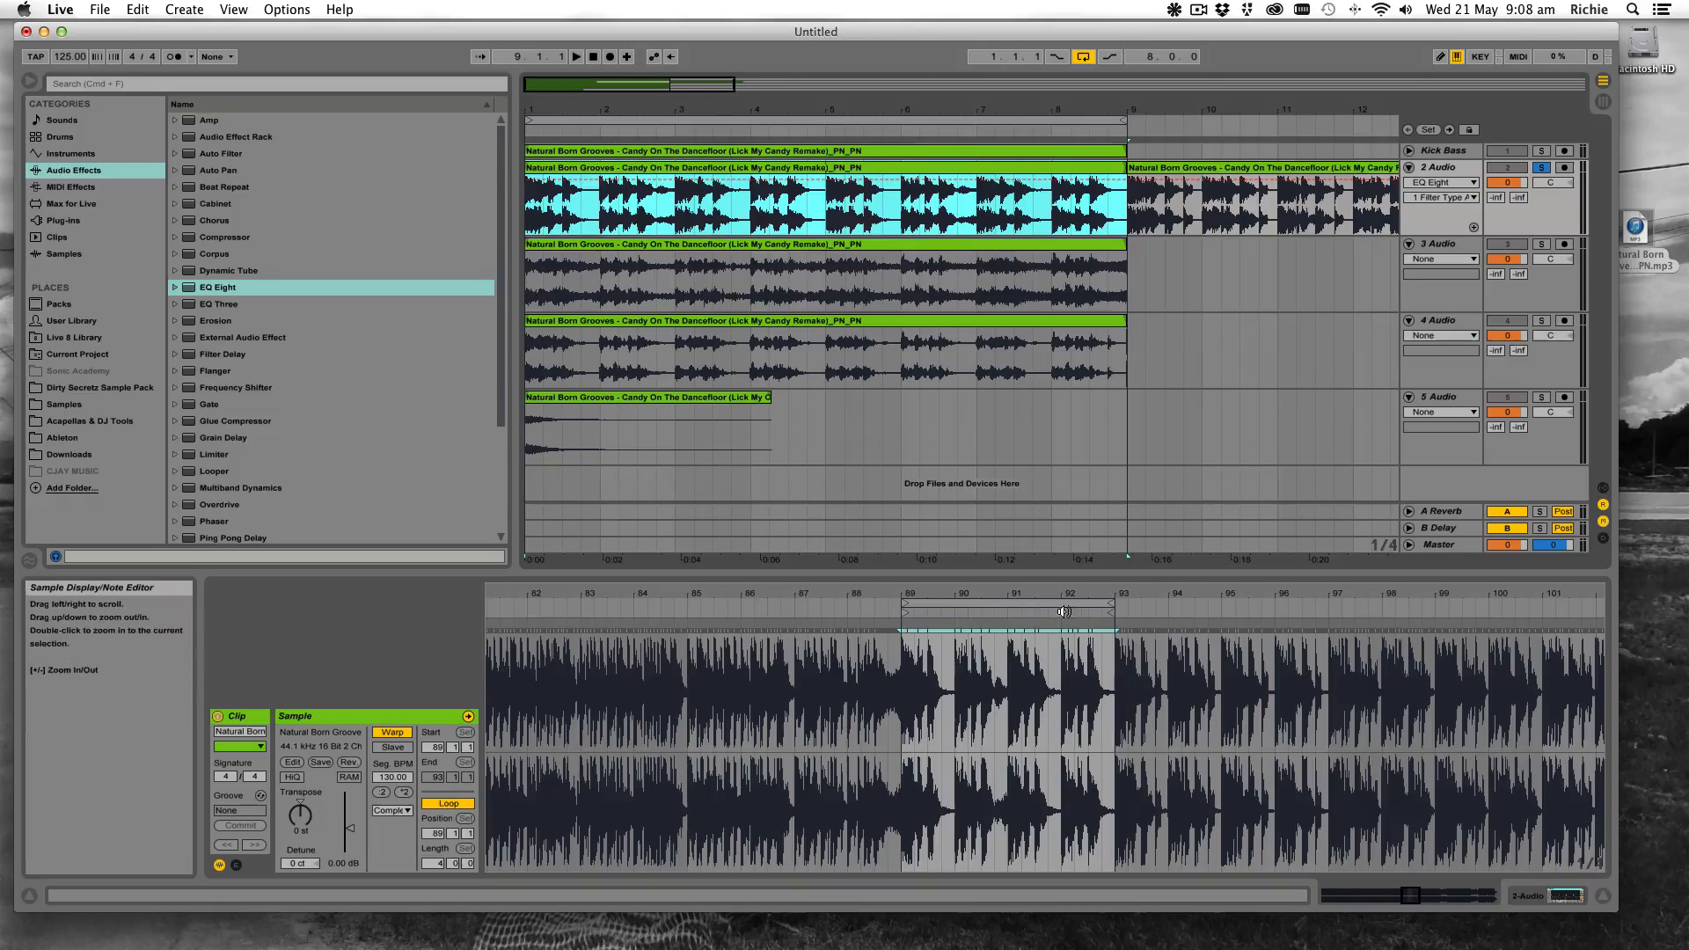
pyautogui.click(990, 606)
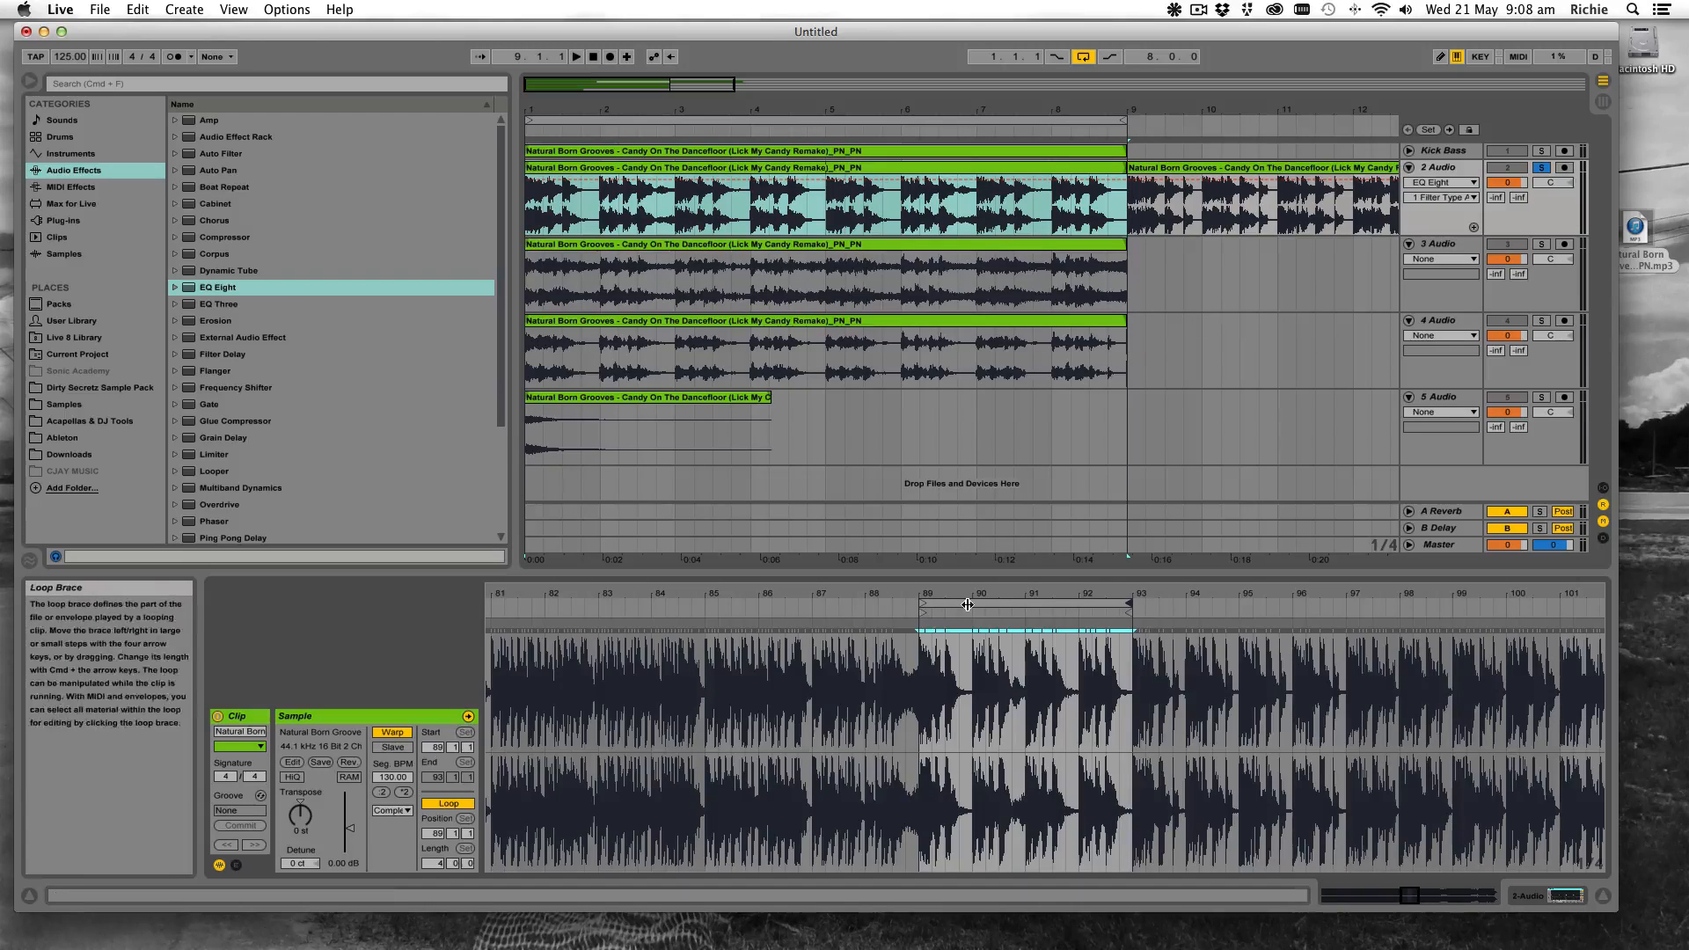
pyautogui.moveTo(1015, 606); pyautogui.dragTo(959, 616)
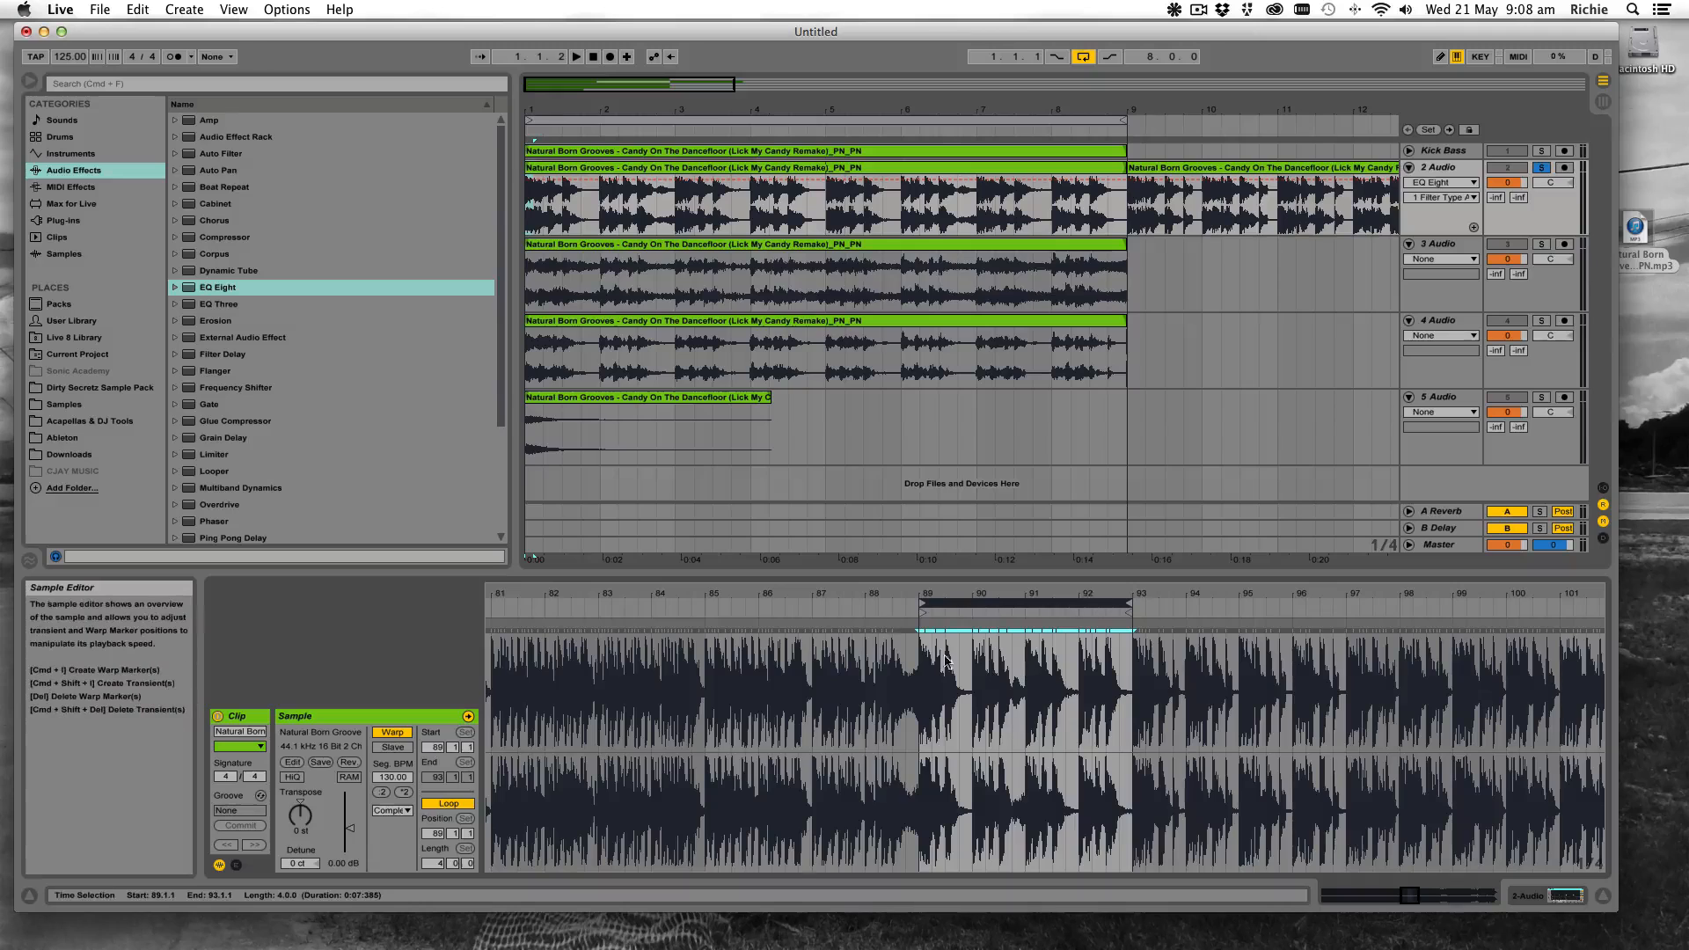
pyautogui.hscroll(-1, 982, 677)
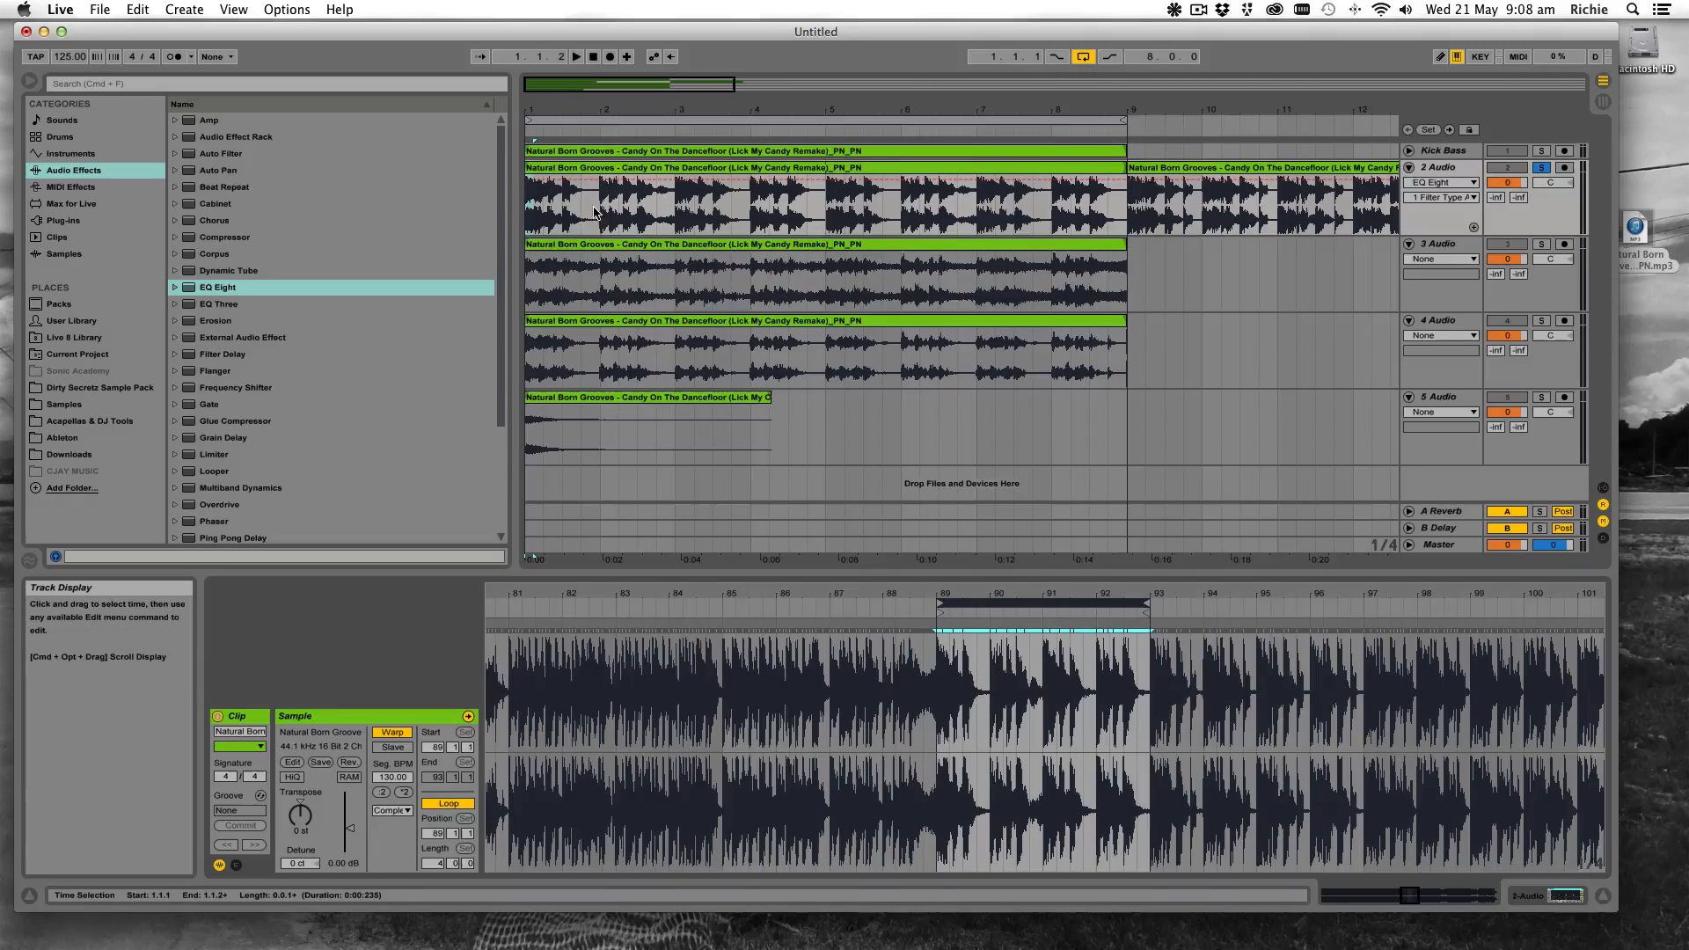
pyautogui.press('space')
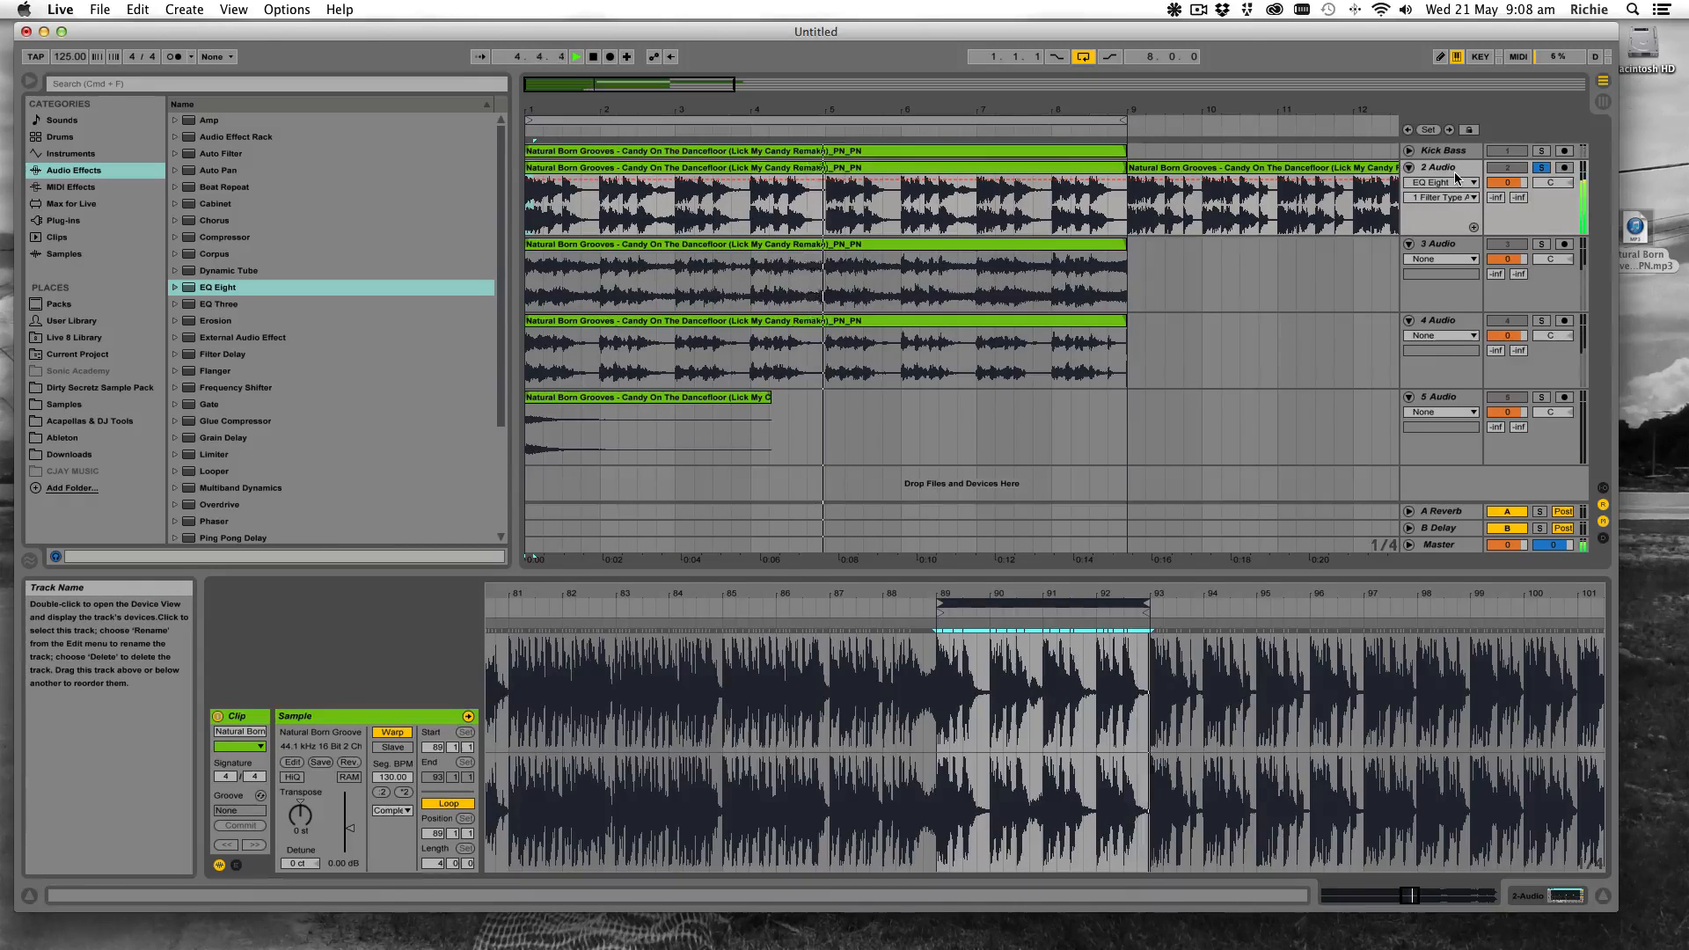
pyautogui.press('space')
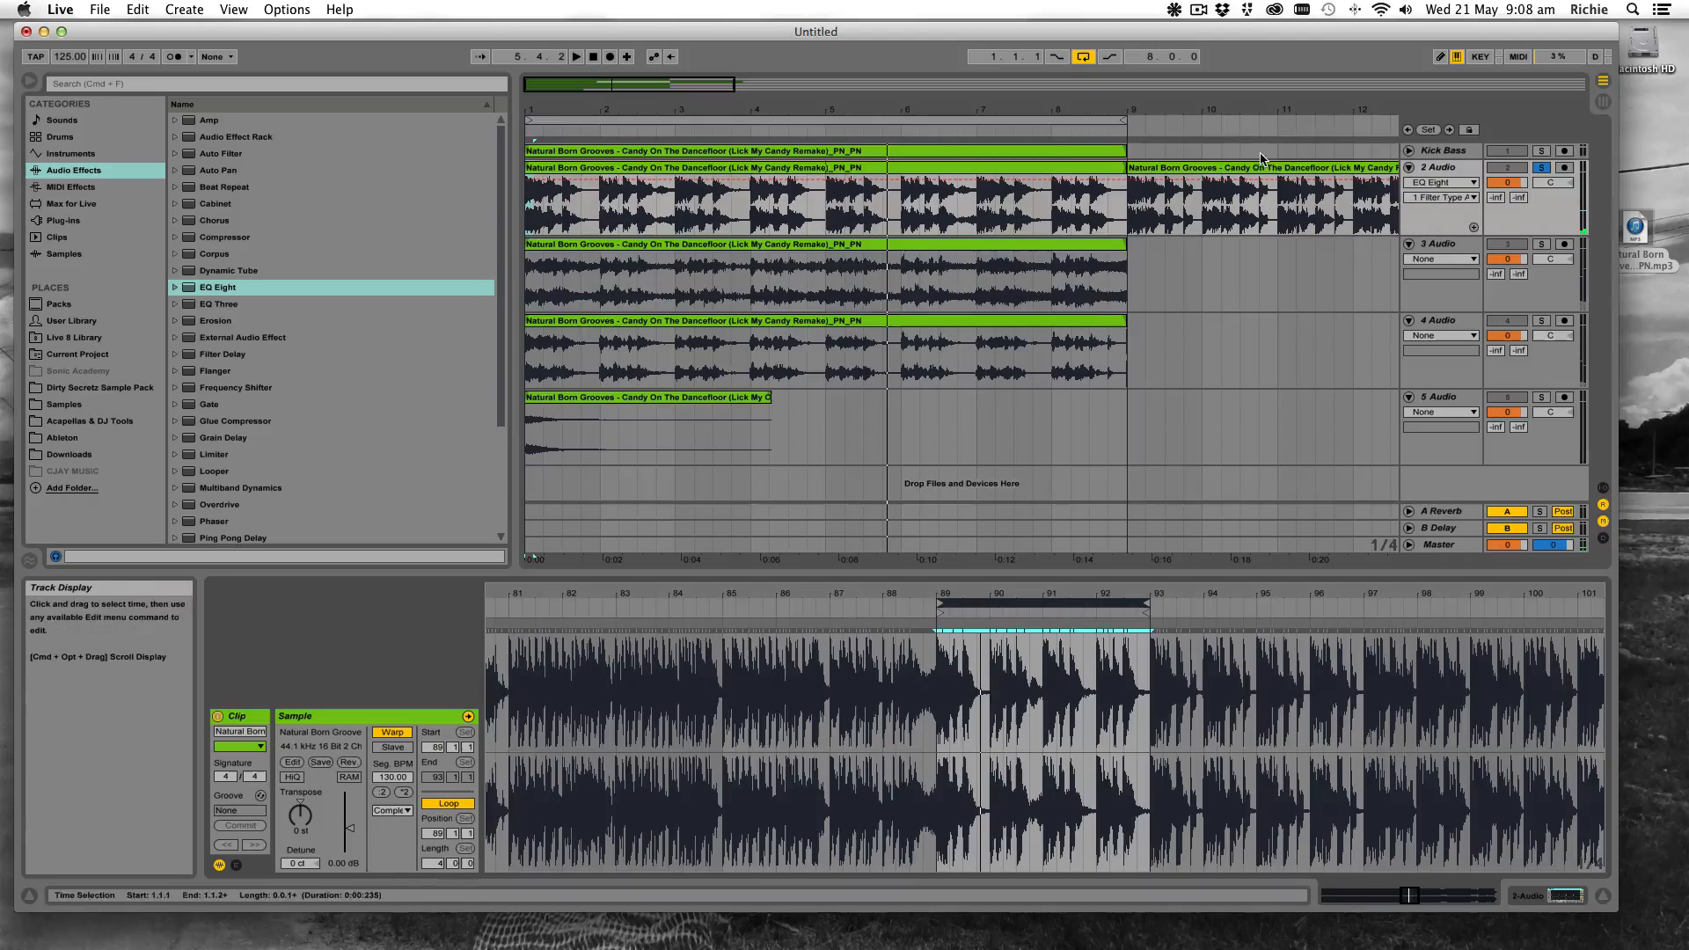
# Rename the 2 Audio track as Synth
pyautogui.click(1439, 168)
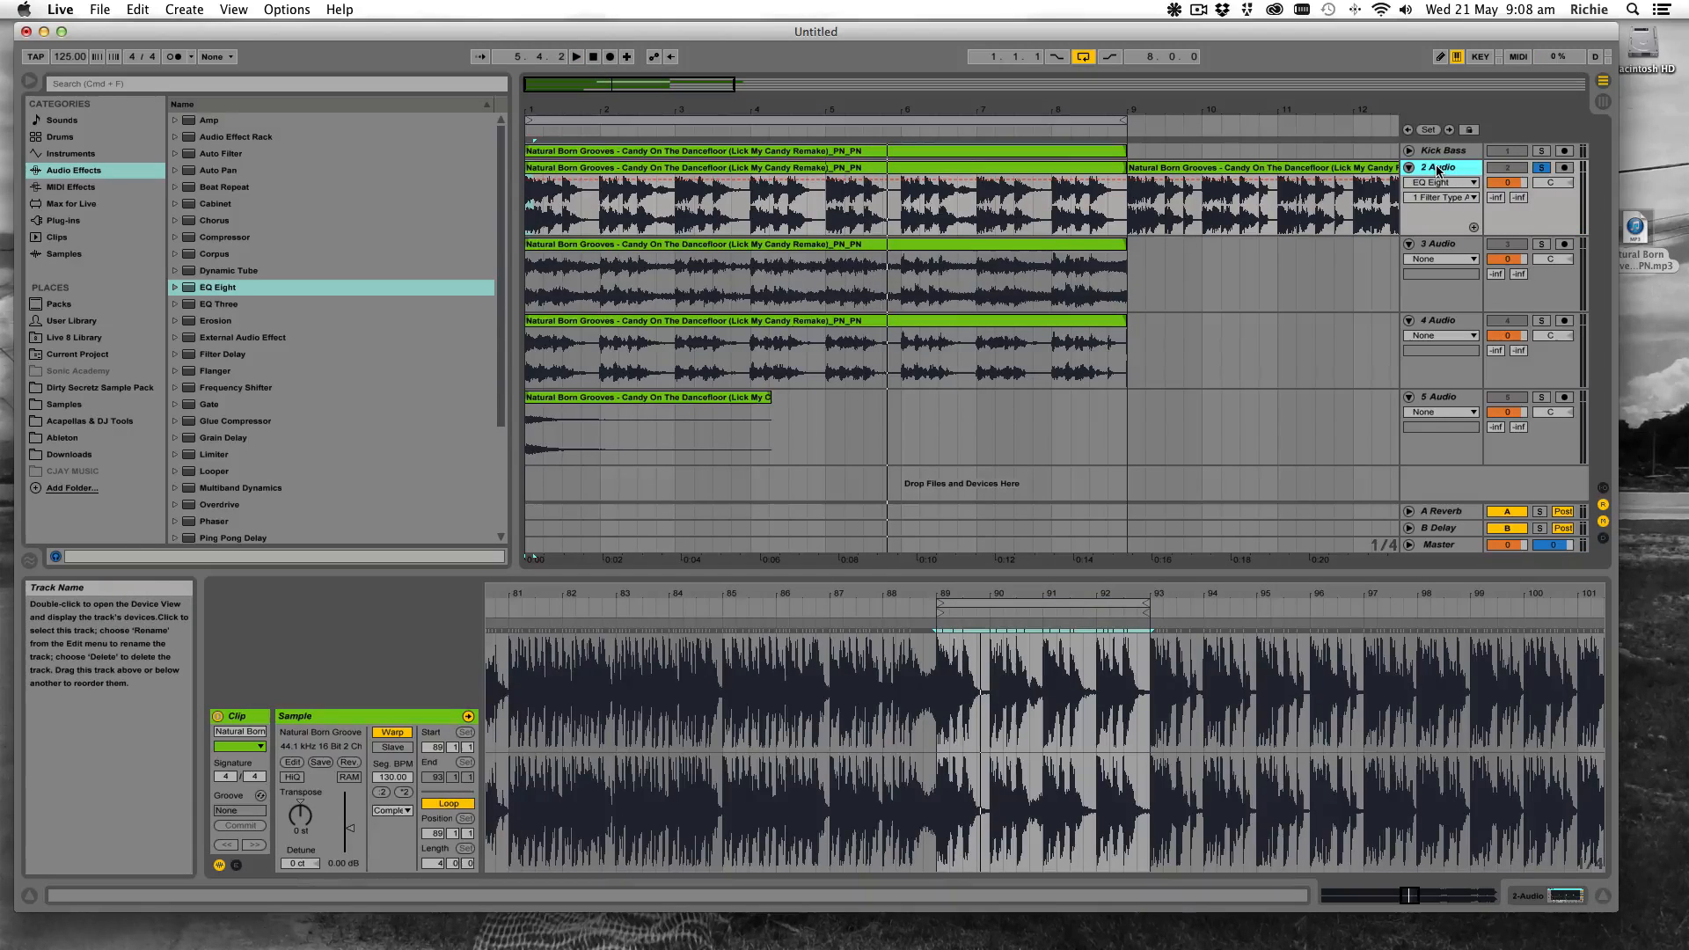
pyautogui.press('super+r')
pyautogui.write('Synth')
pyautogui.press('Return')
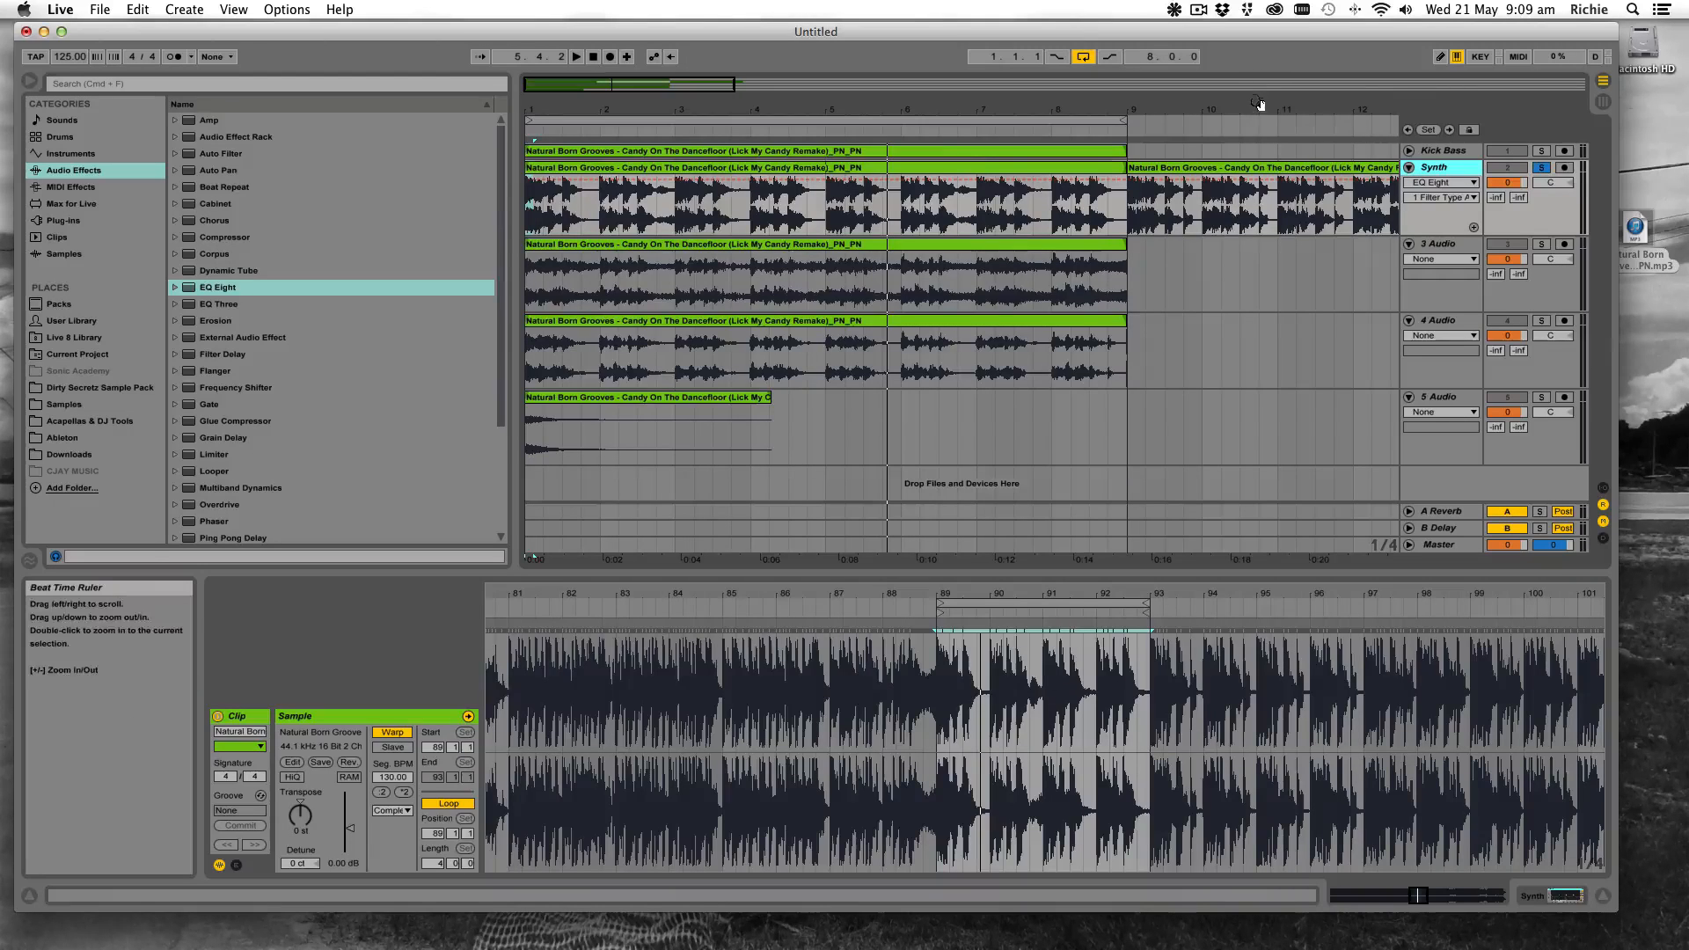
# Fold the Synth track, solo the 3 Audio track and audition it from bar 1
pyautogui.moveTo(1260, 99); pyautogui.dragTo(1047, 112)
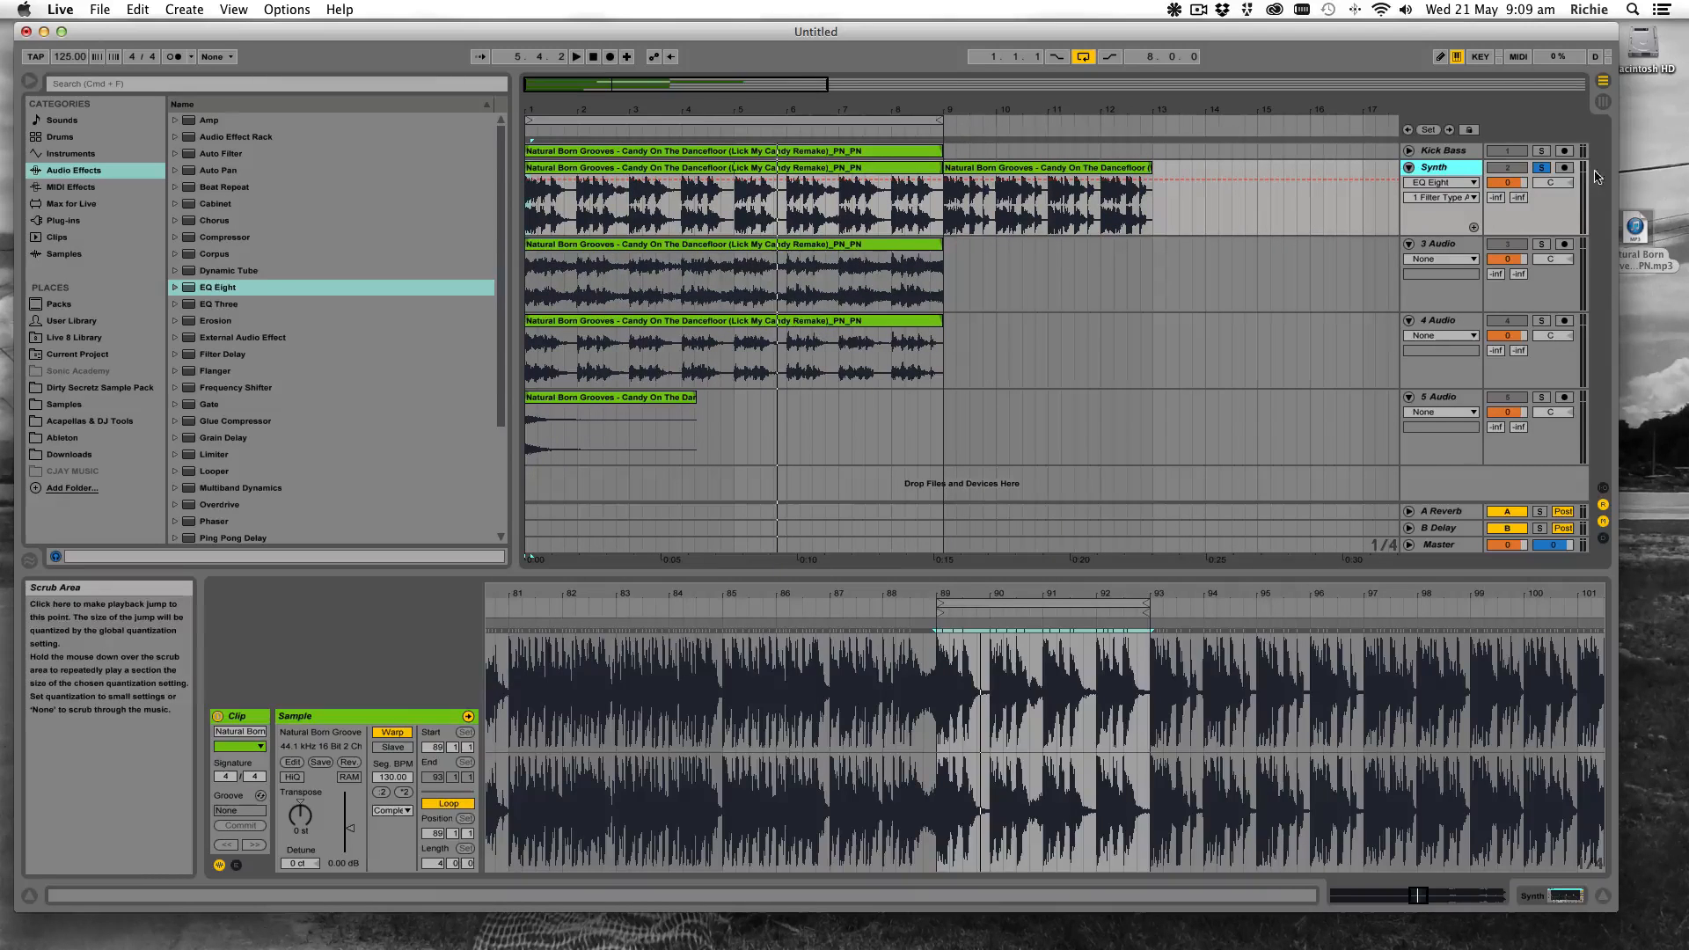
pyautogui.click(1409, 167)
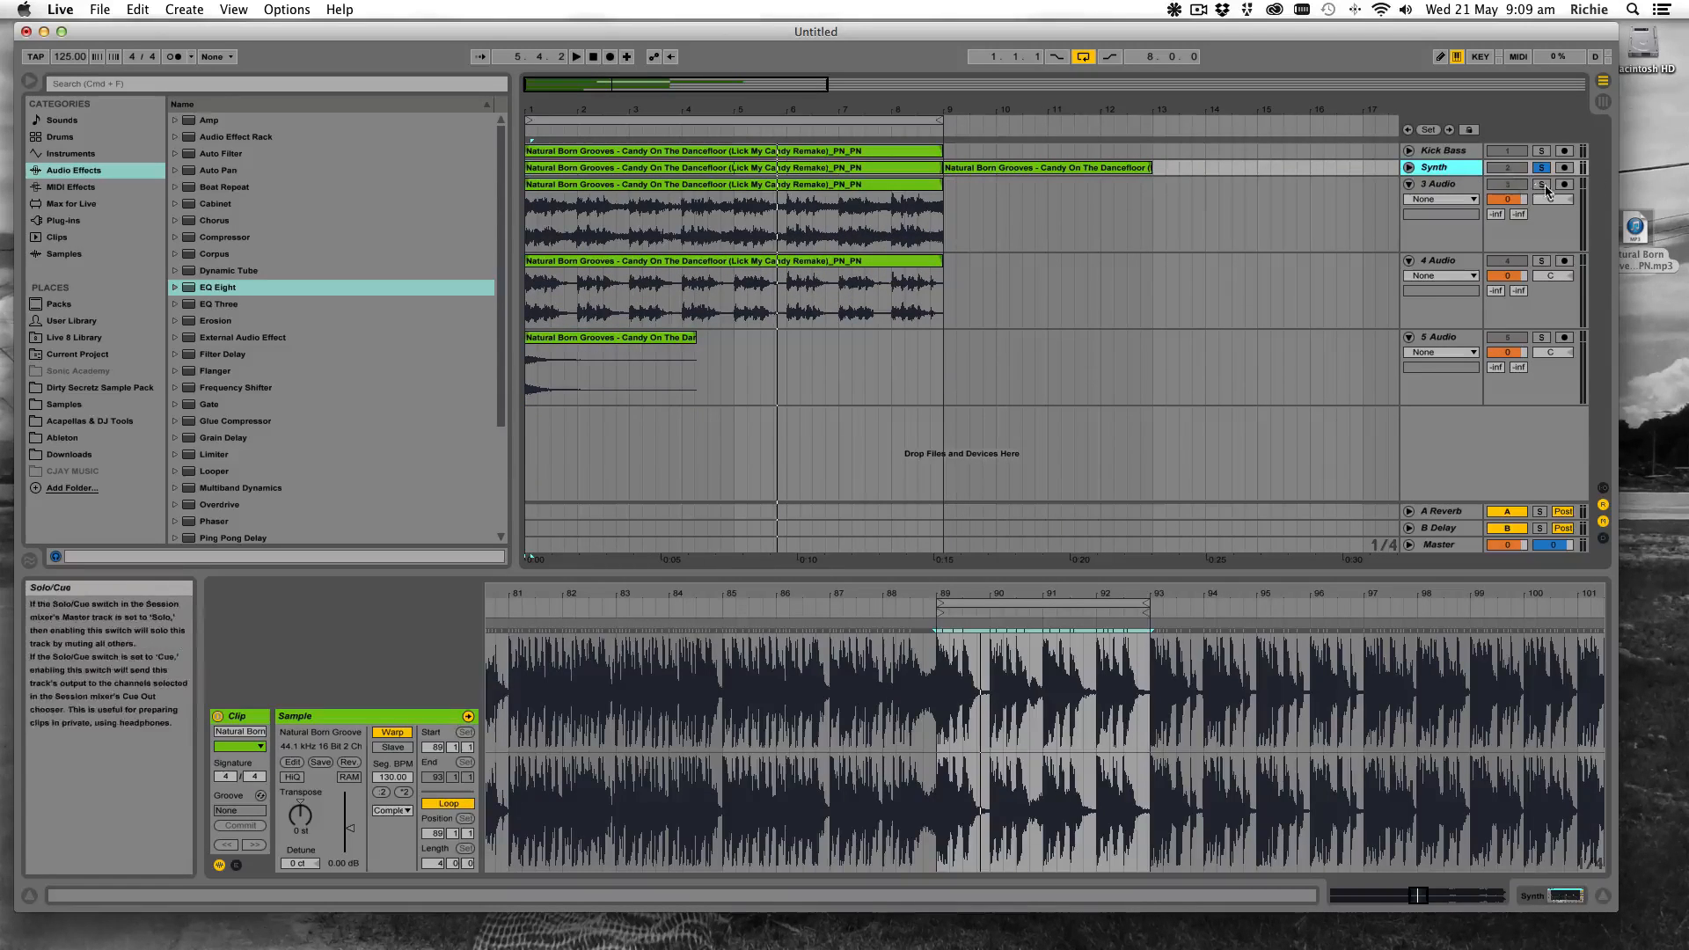
pyautogui.click(1542, 185)
pyautogui.click(1443, 184)
pyautogui.press('space')
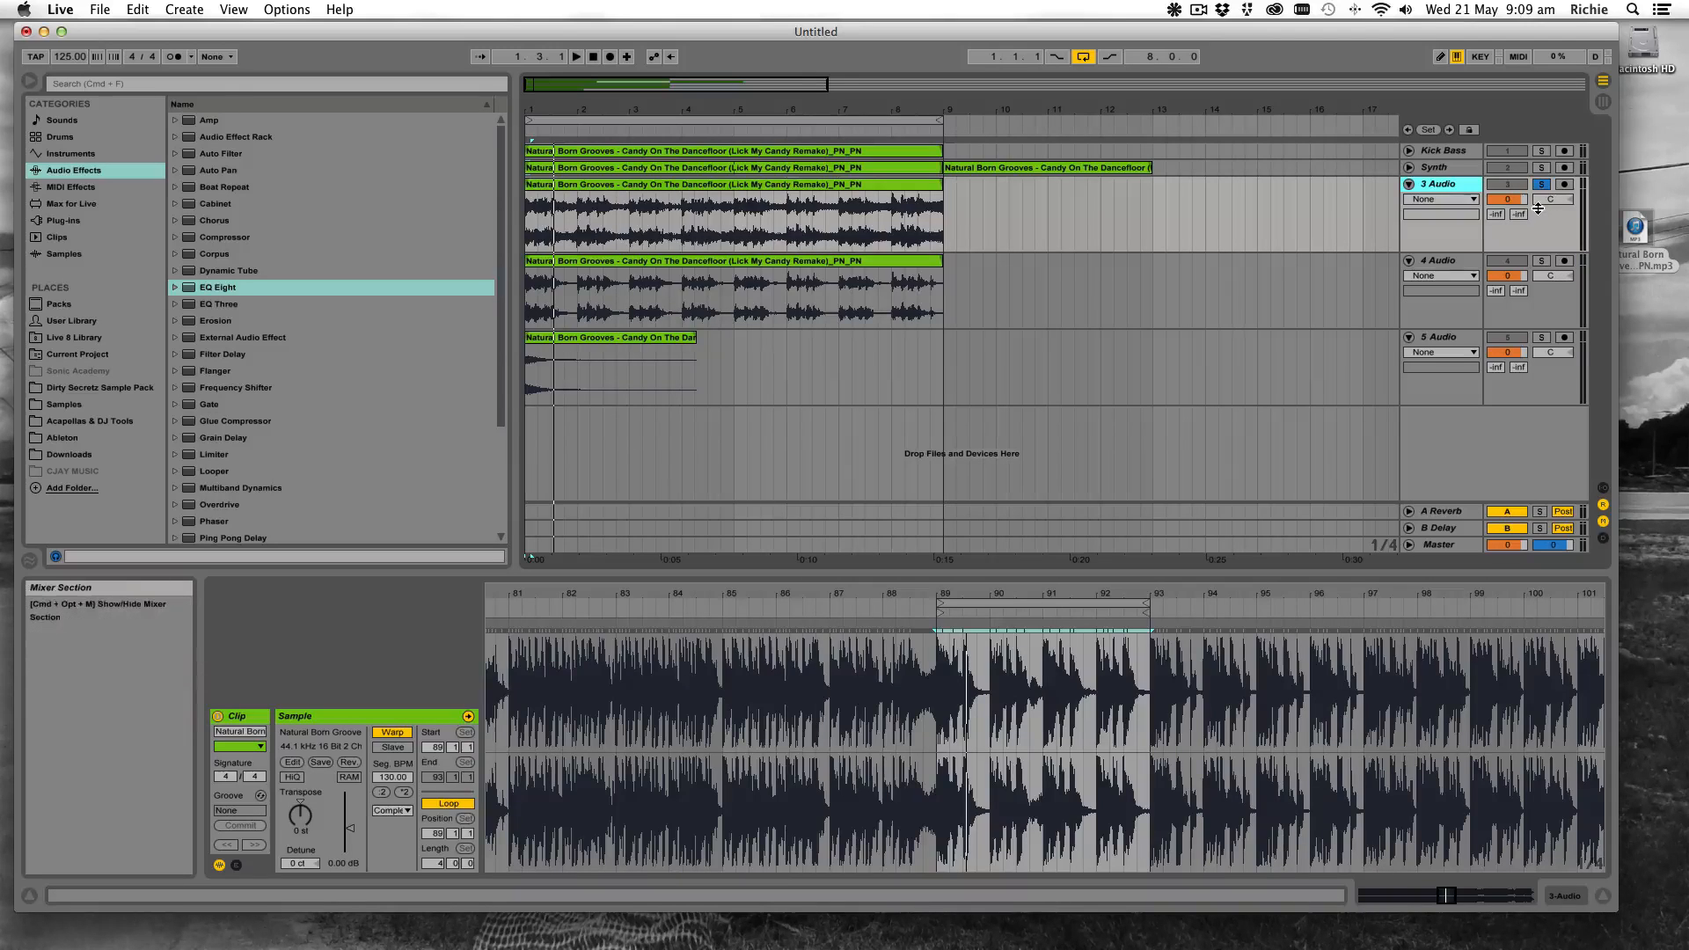
pyautogui.press('space')
# Solo the 4 Audio track and play it briefly for comparison
pyautogui.click(1542, 262)
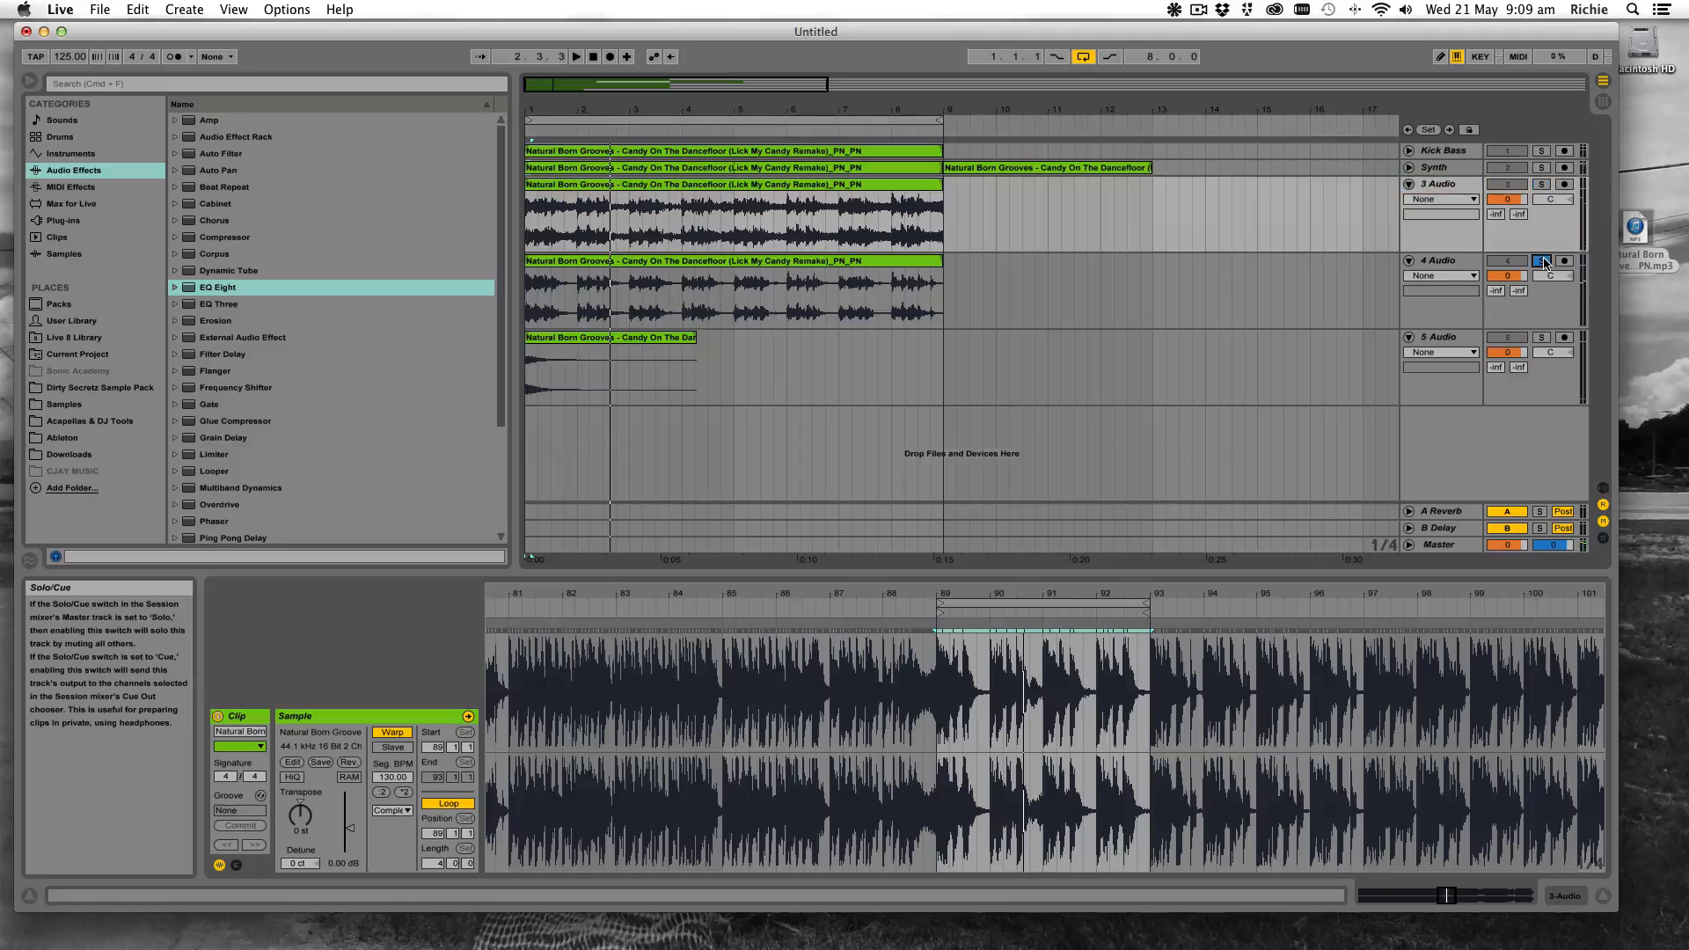
pyautogui.press('space')
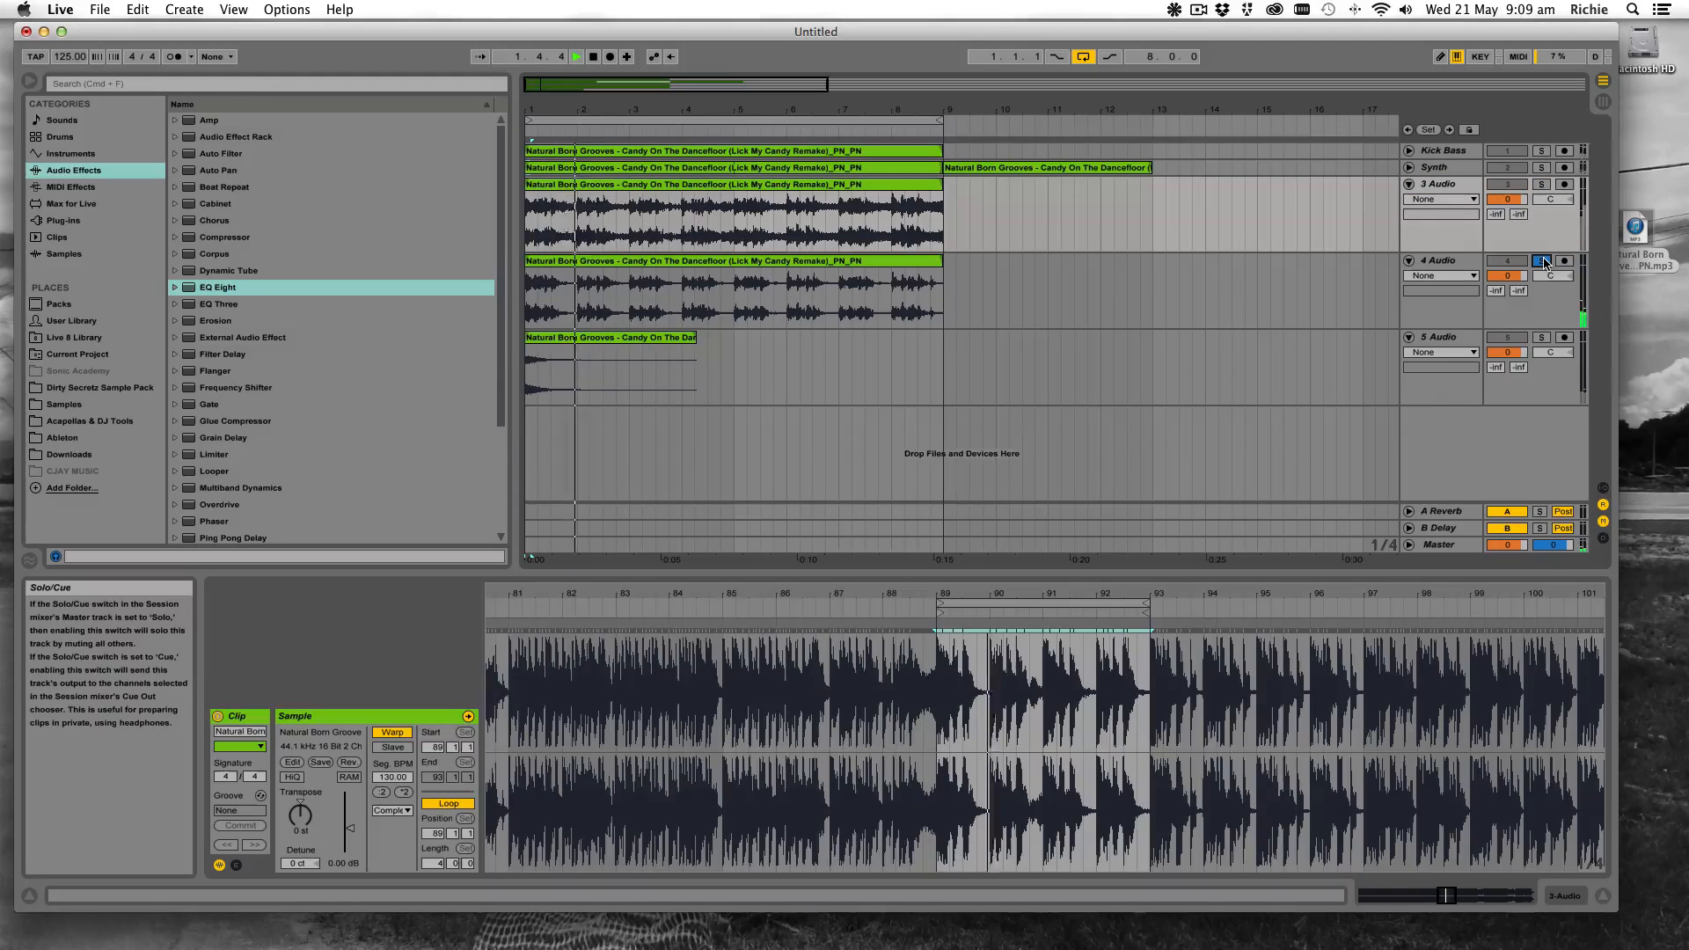
pyautogui.press('space')
# Solo the 3 Audio track again, play it briefly and select the start of its clip at bar 1
pyautogui.click(1543, 184)
pyautogui.press('space')
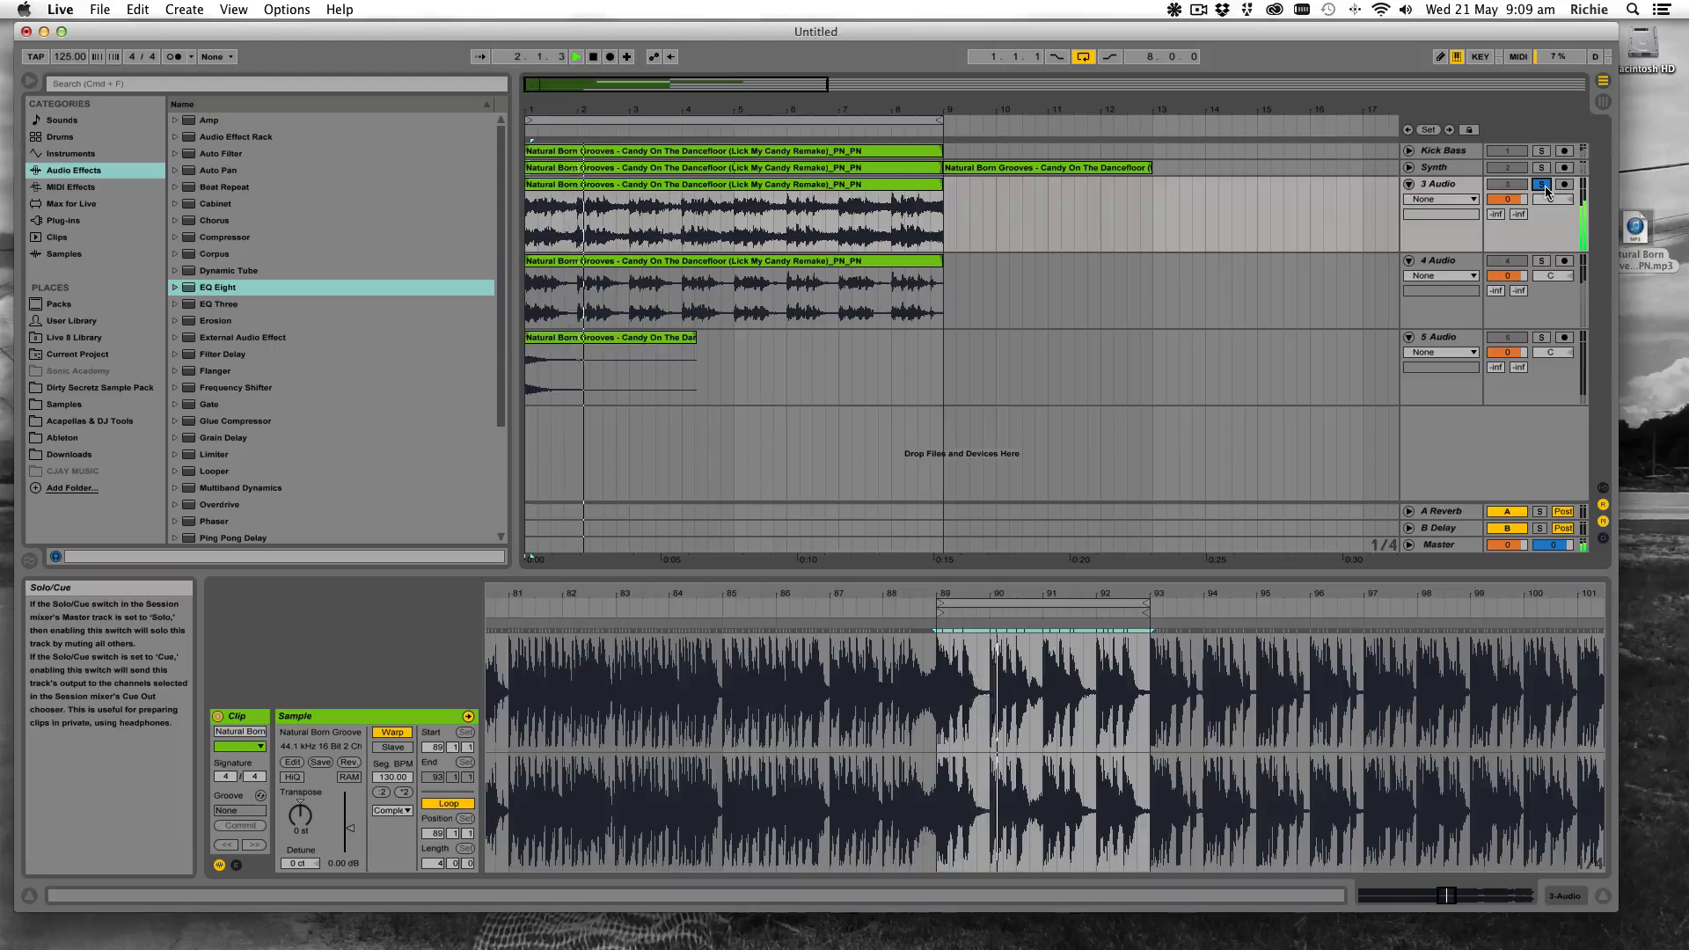
pyautogui.press('space')
pyautogui.click(1463, 184)
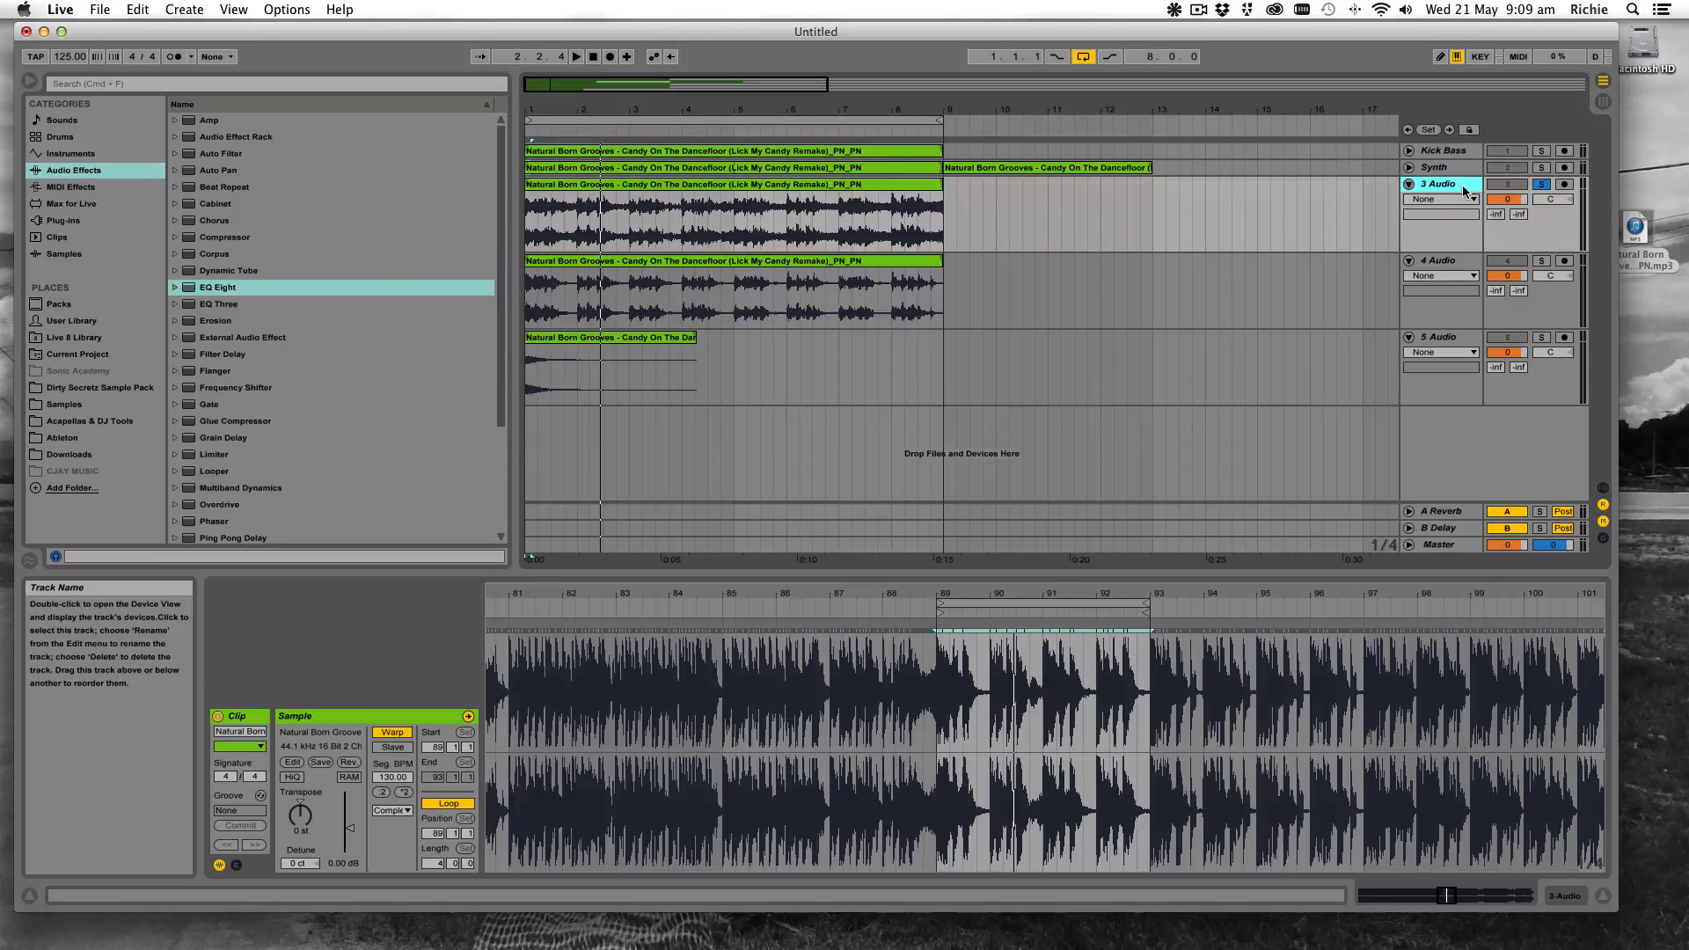
pyautogui.click(530, 212)
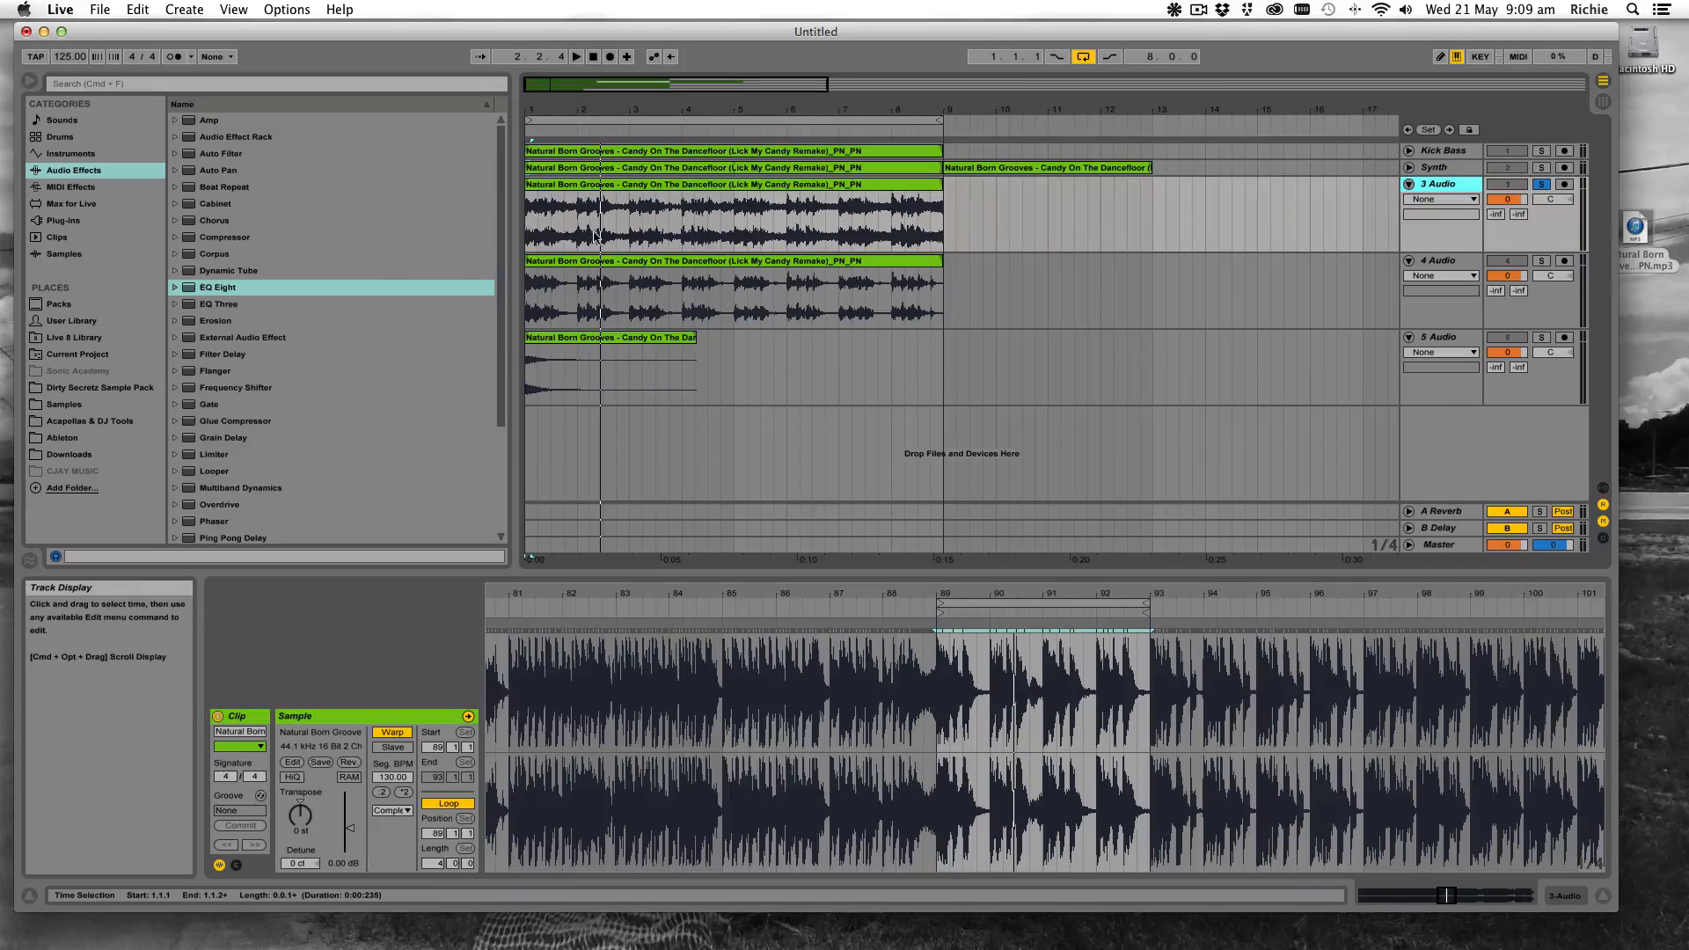
# Add EQ Eight to the 3 Audio track and make band 1 a low cut at 158 Hz while listening
pyautogui.click(1562, 900)
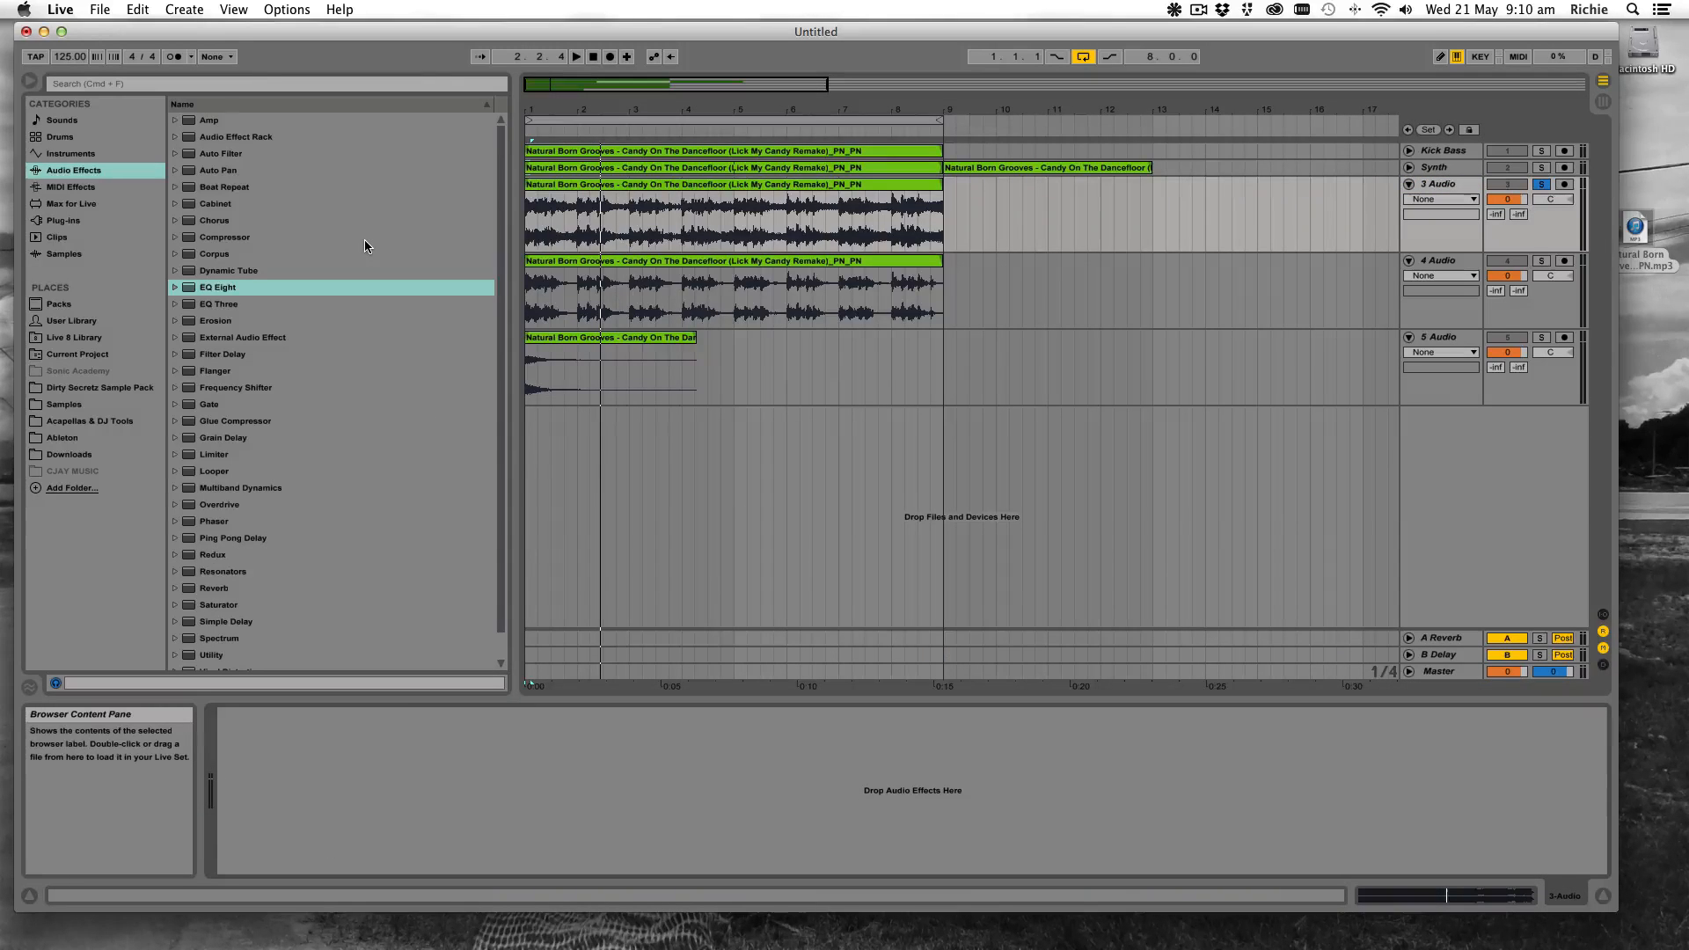
pyautogui.moveTo(227, 288); pyautogui.dragTo(667, 766)
pyautogui.click(281, 851)
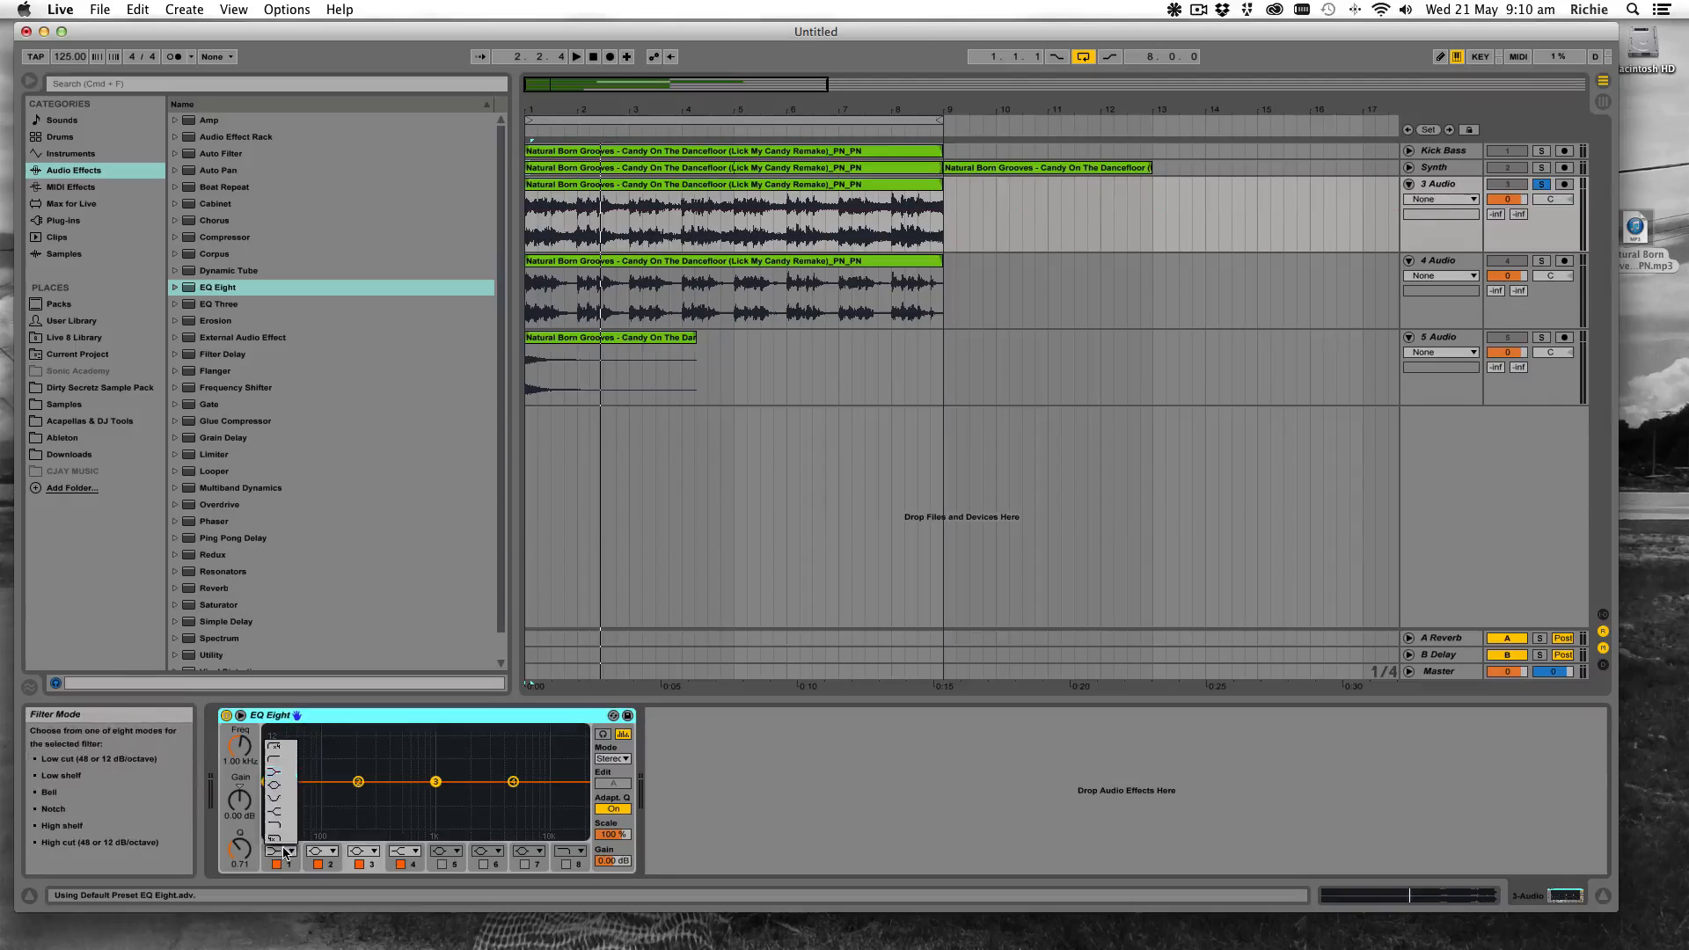
pyautogui.click(278, 782)
pyautogui.press('space')
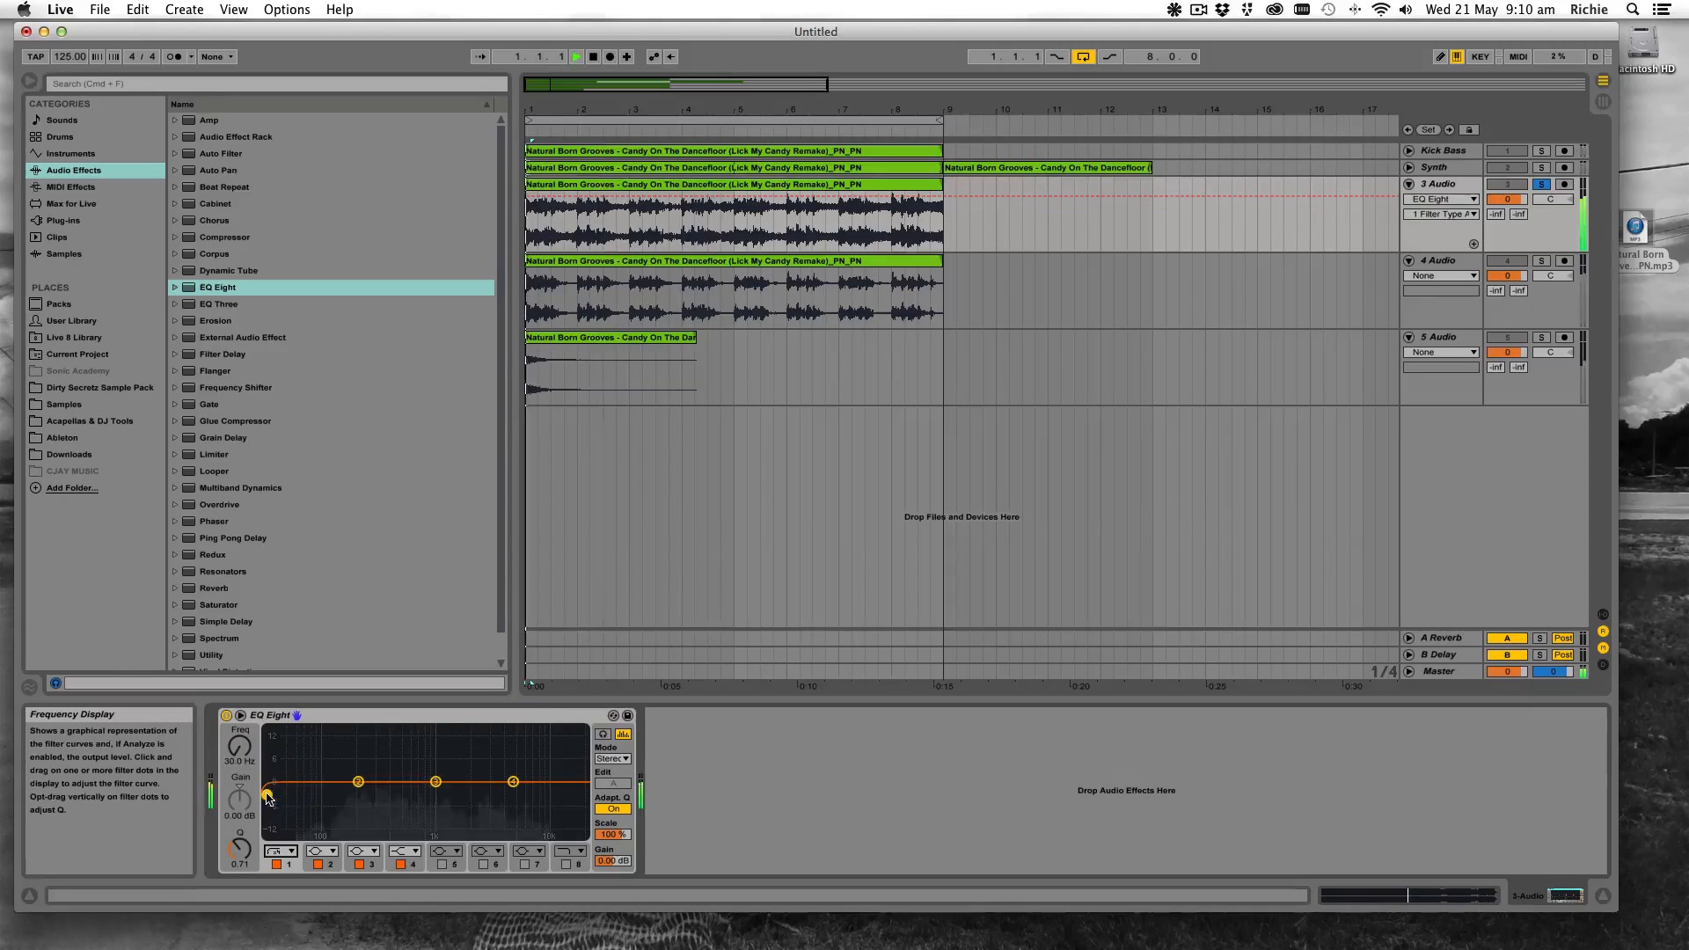
pyautogui.moveTo(267, 794); pyautogui.dragTo(346, 795)
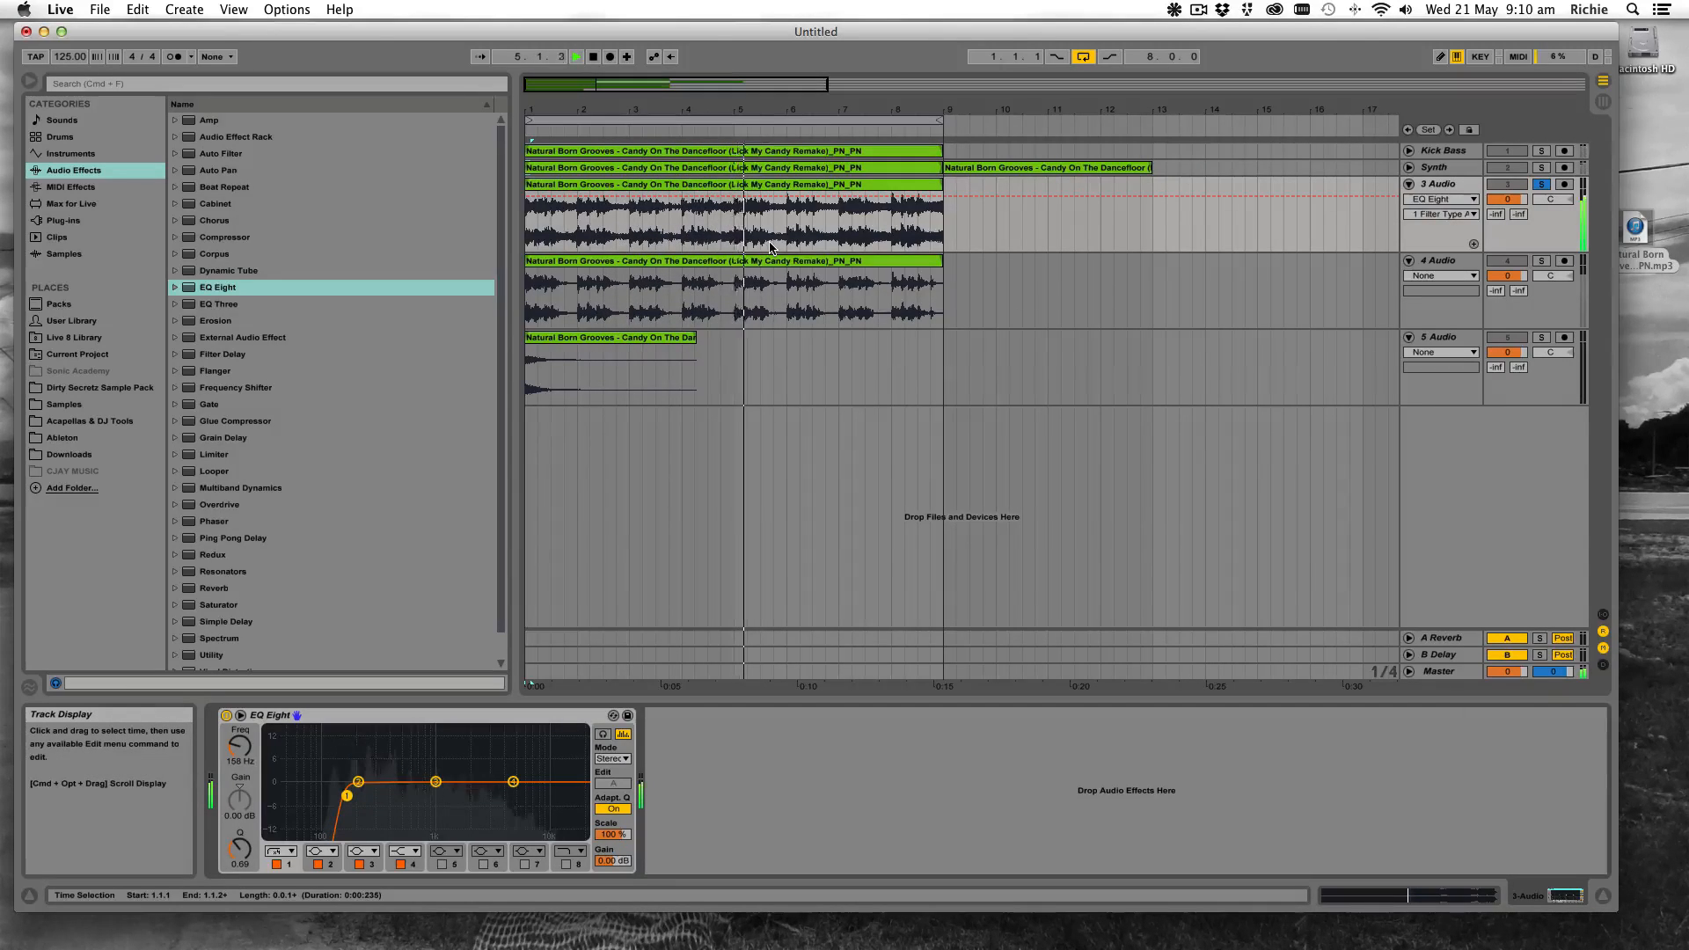
pyautogui.press('space')
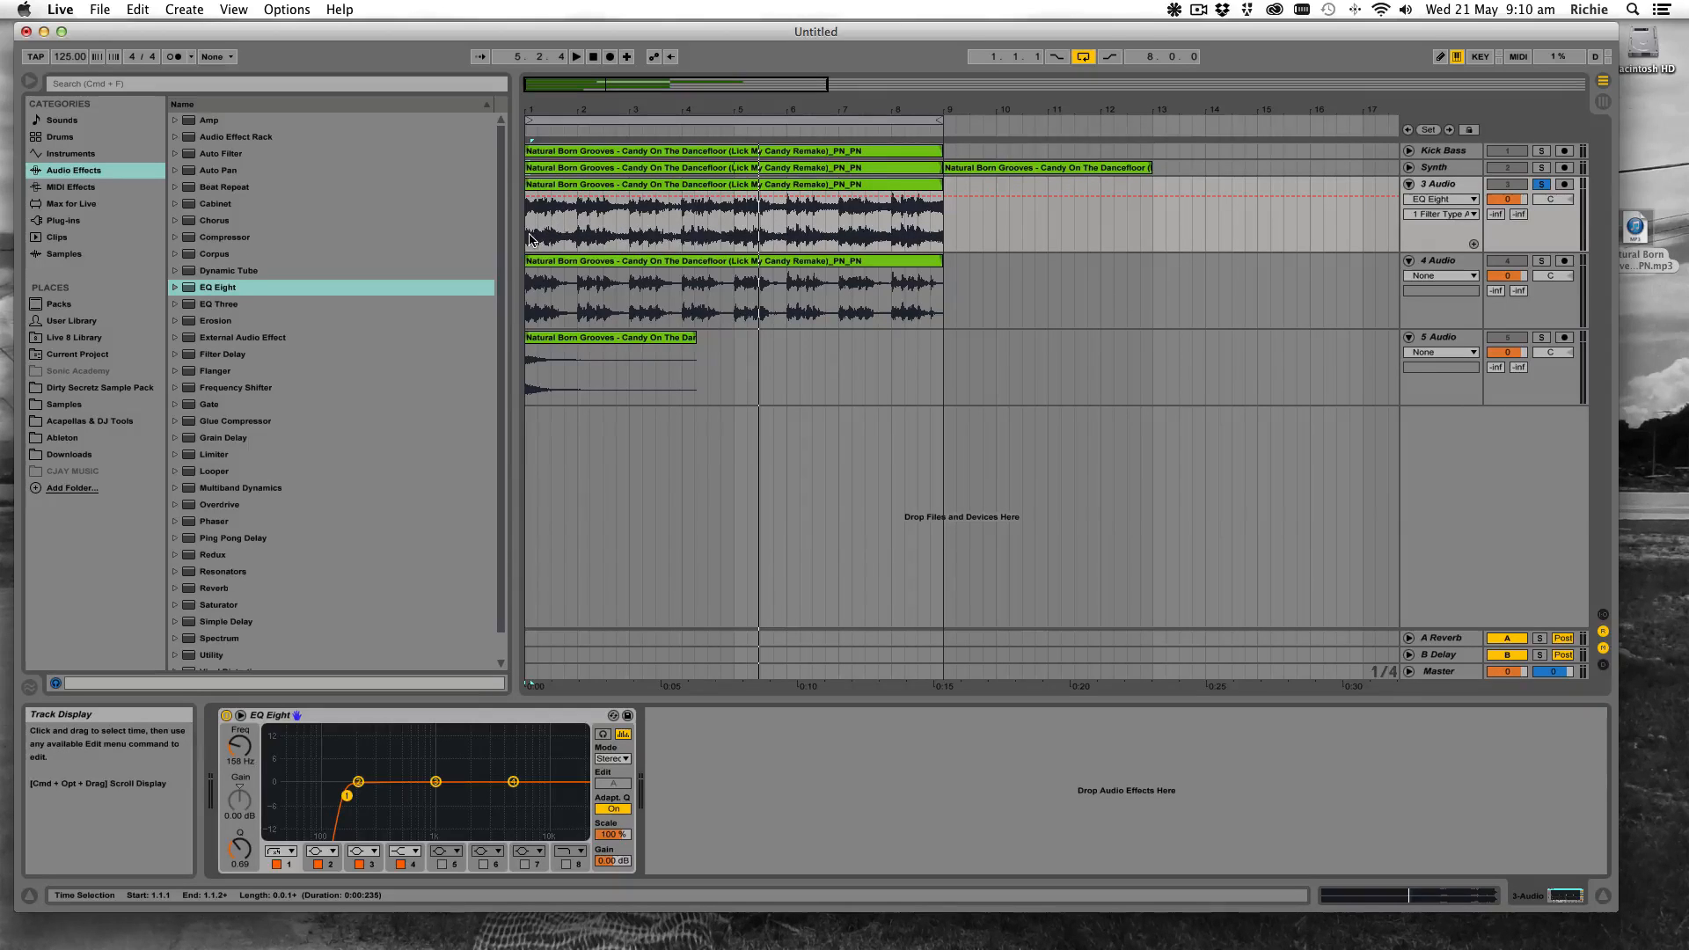
# Split the 3 Audio clip at bar 3, delete everything after it and audition the remaining two bars
pyautogui.press('space')
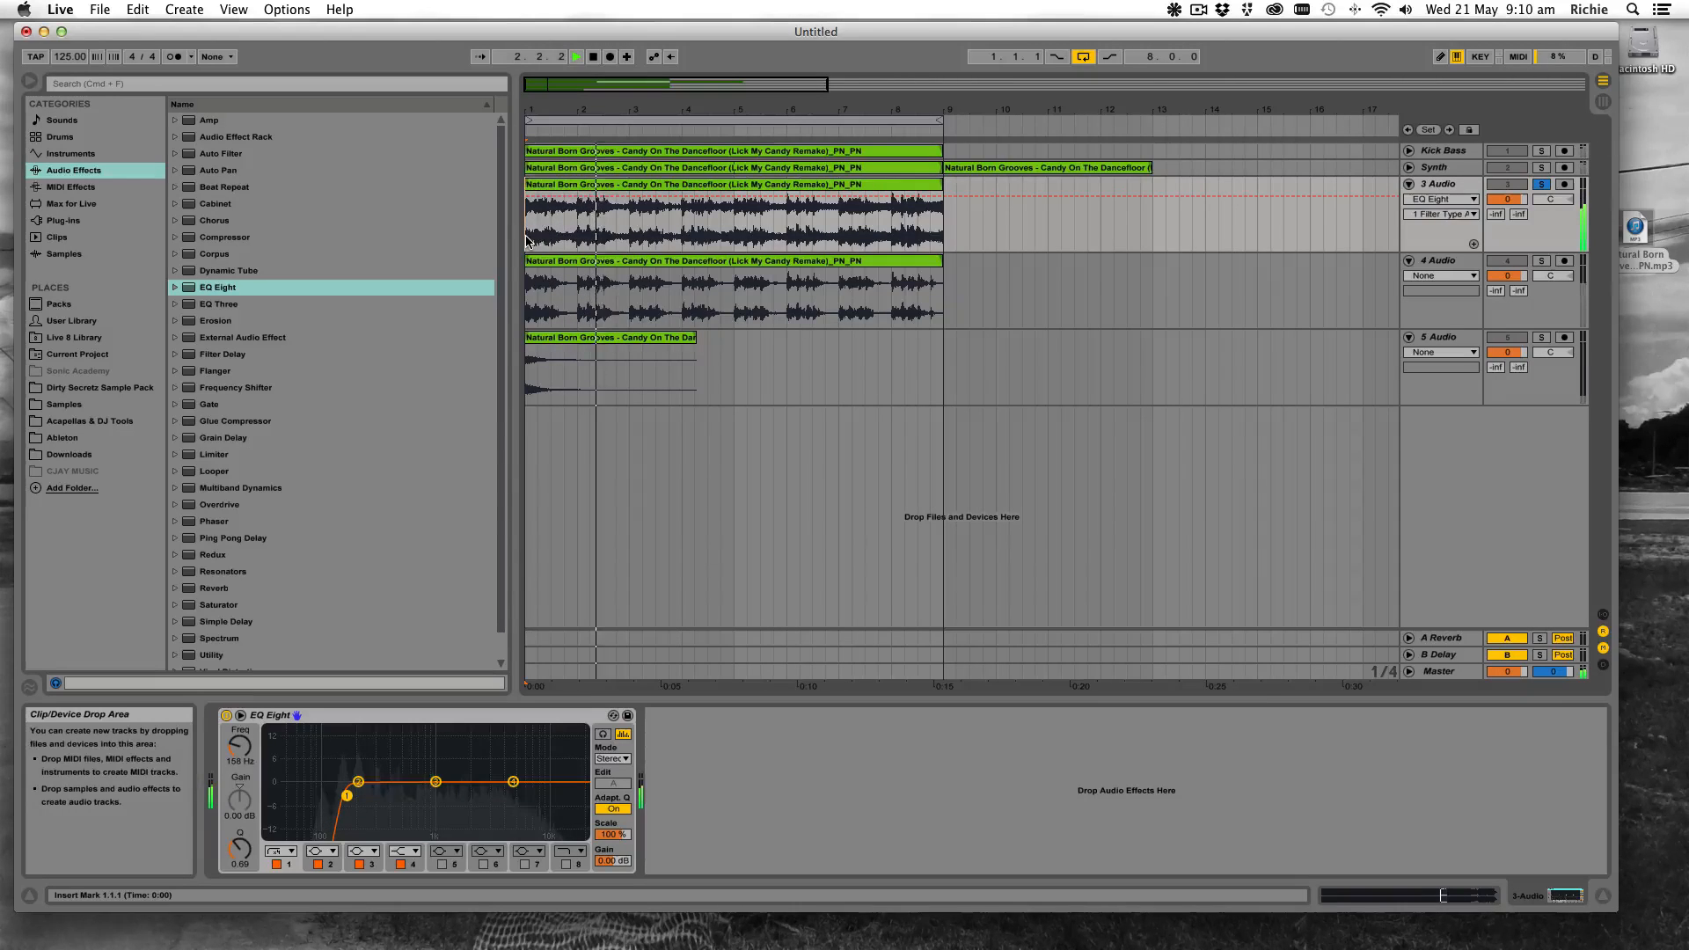
pyautogui.press('space')
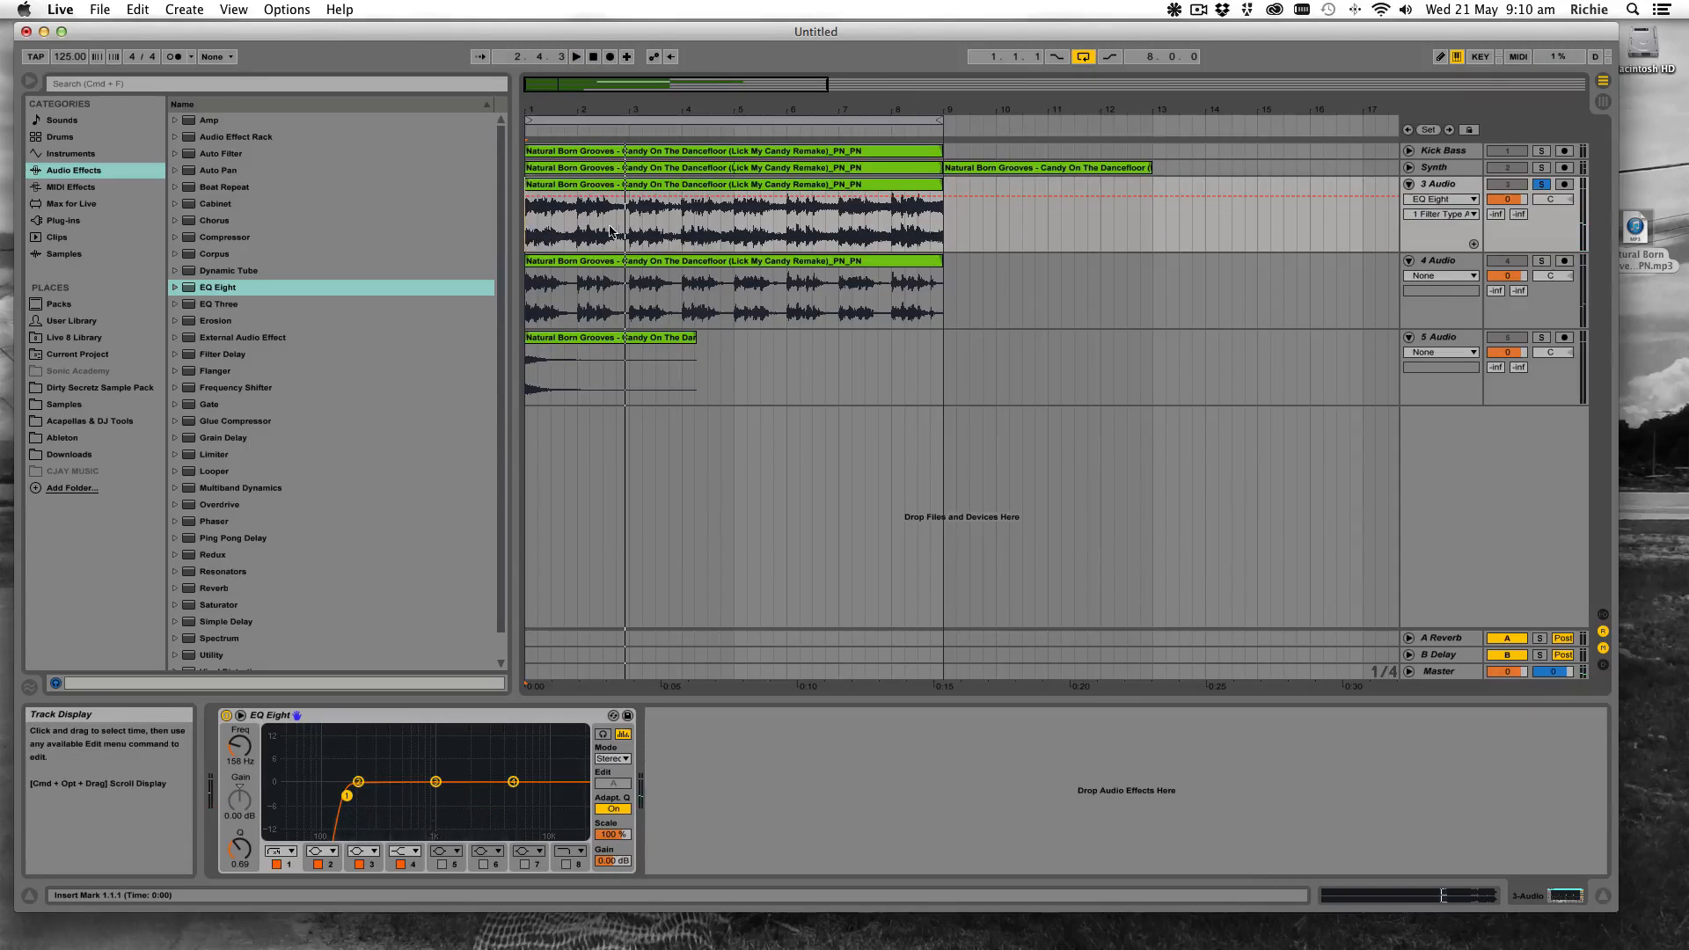
pyautogui.click(627, 228)
pyautogui.press('super+e')
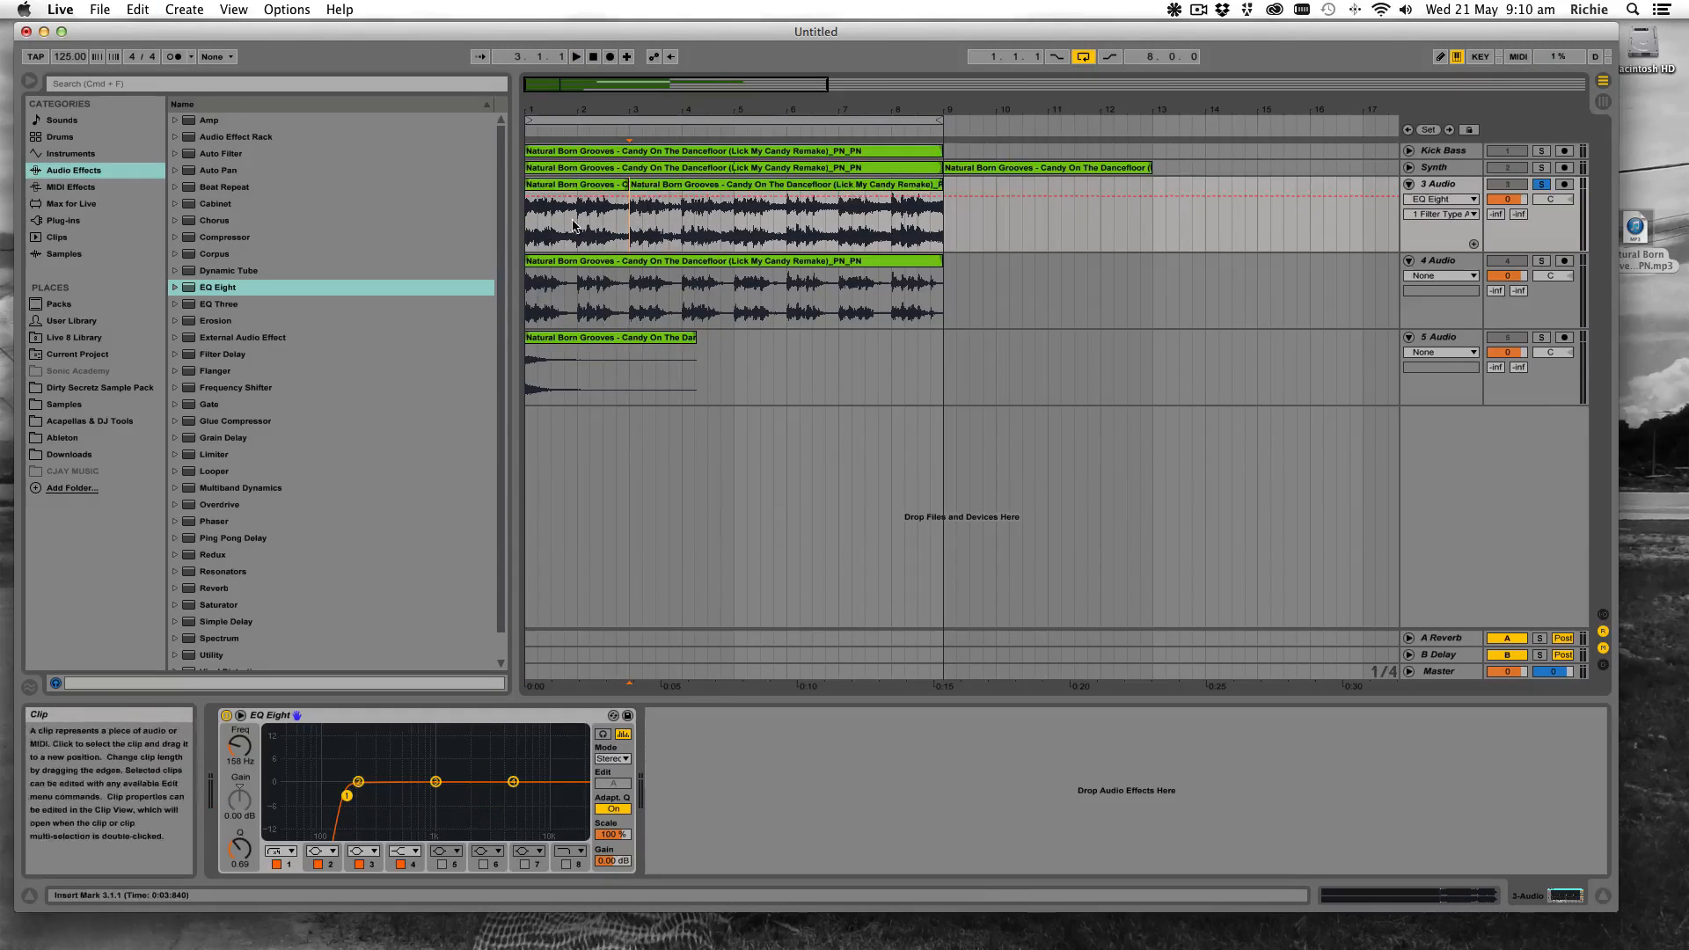
pyautogui.click(648, 184)
pyautogui.press('Delete')
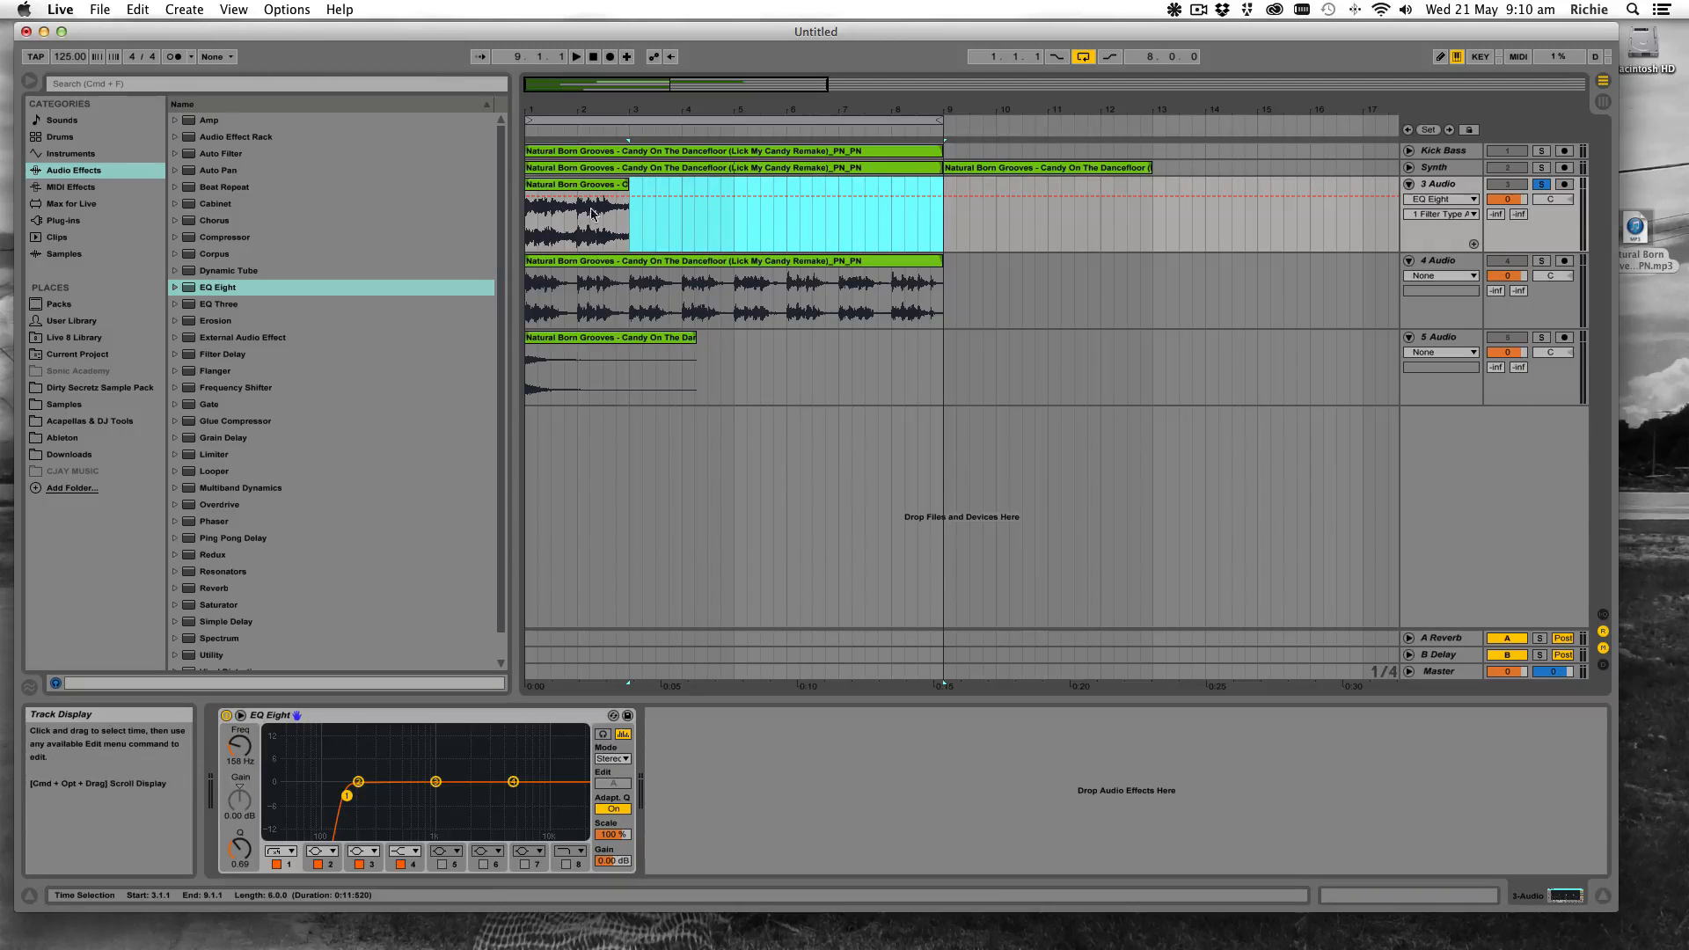
pyautogui.click(531, 238)
pyautogui.press('space')
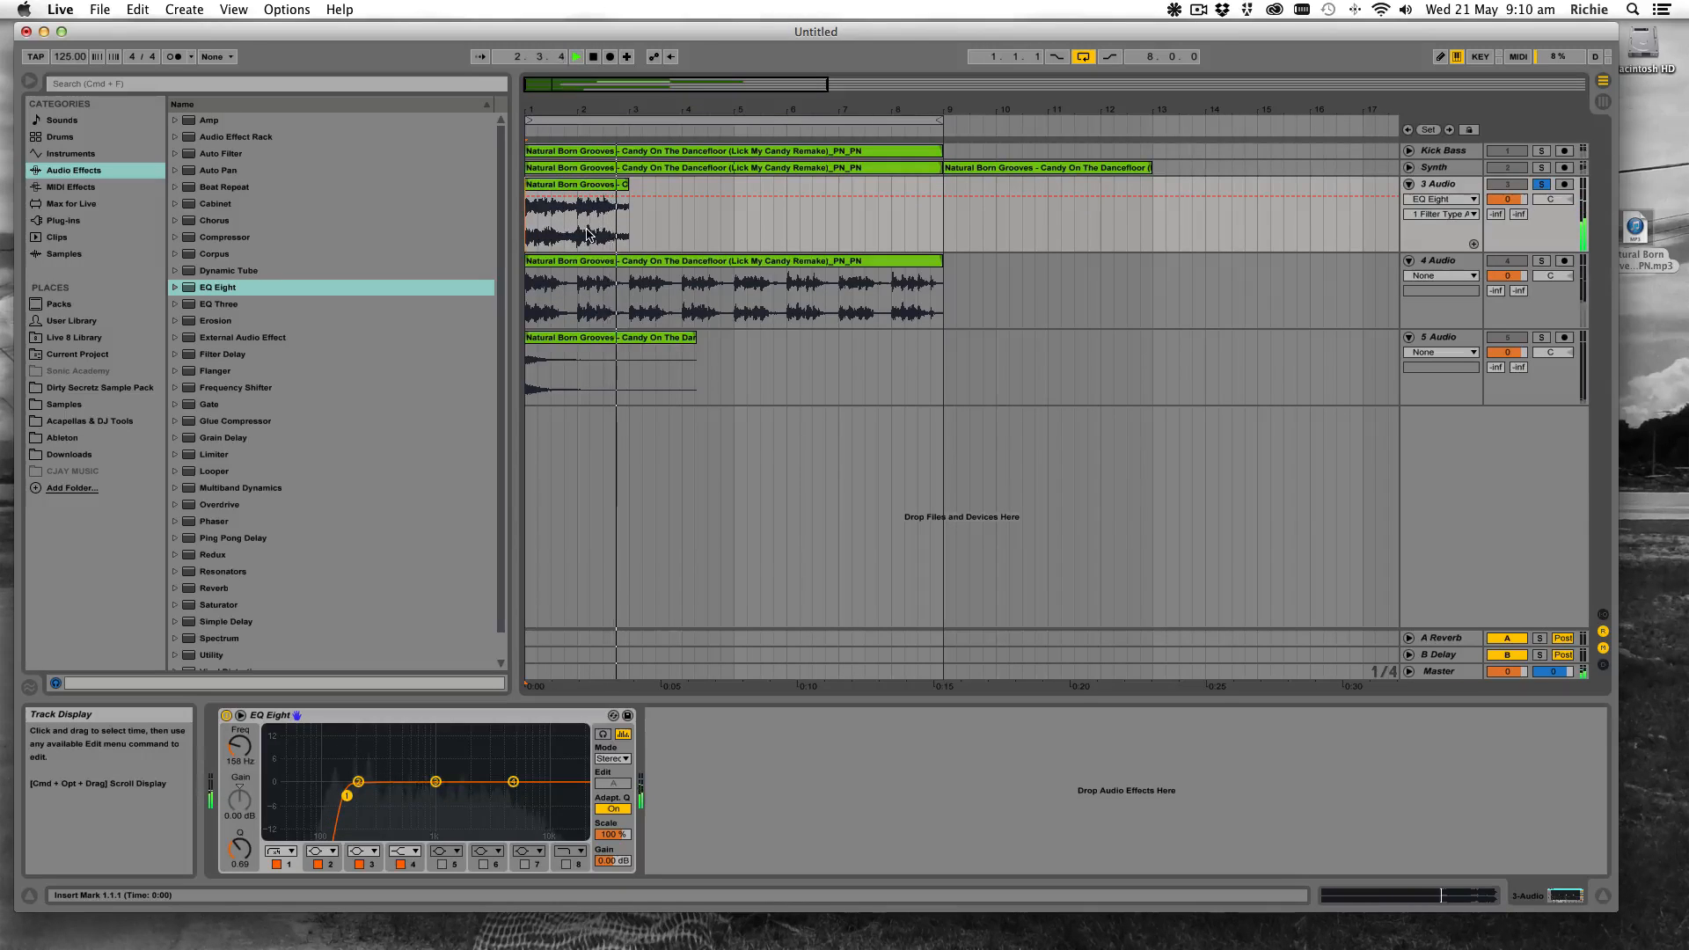
pyautogui.press('space')
# Split the 3 Audio clip at bar 2, delete the second bar and audition the remaining bar
pyautogui.click(570, 224)
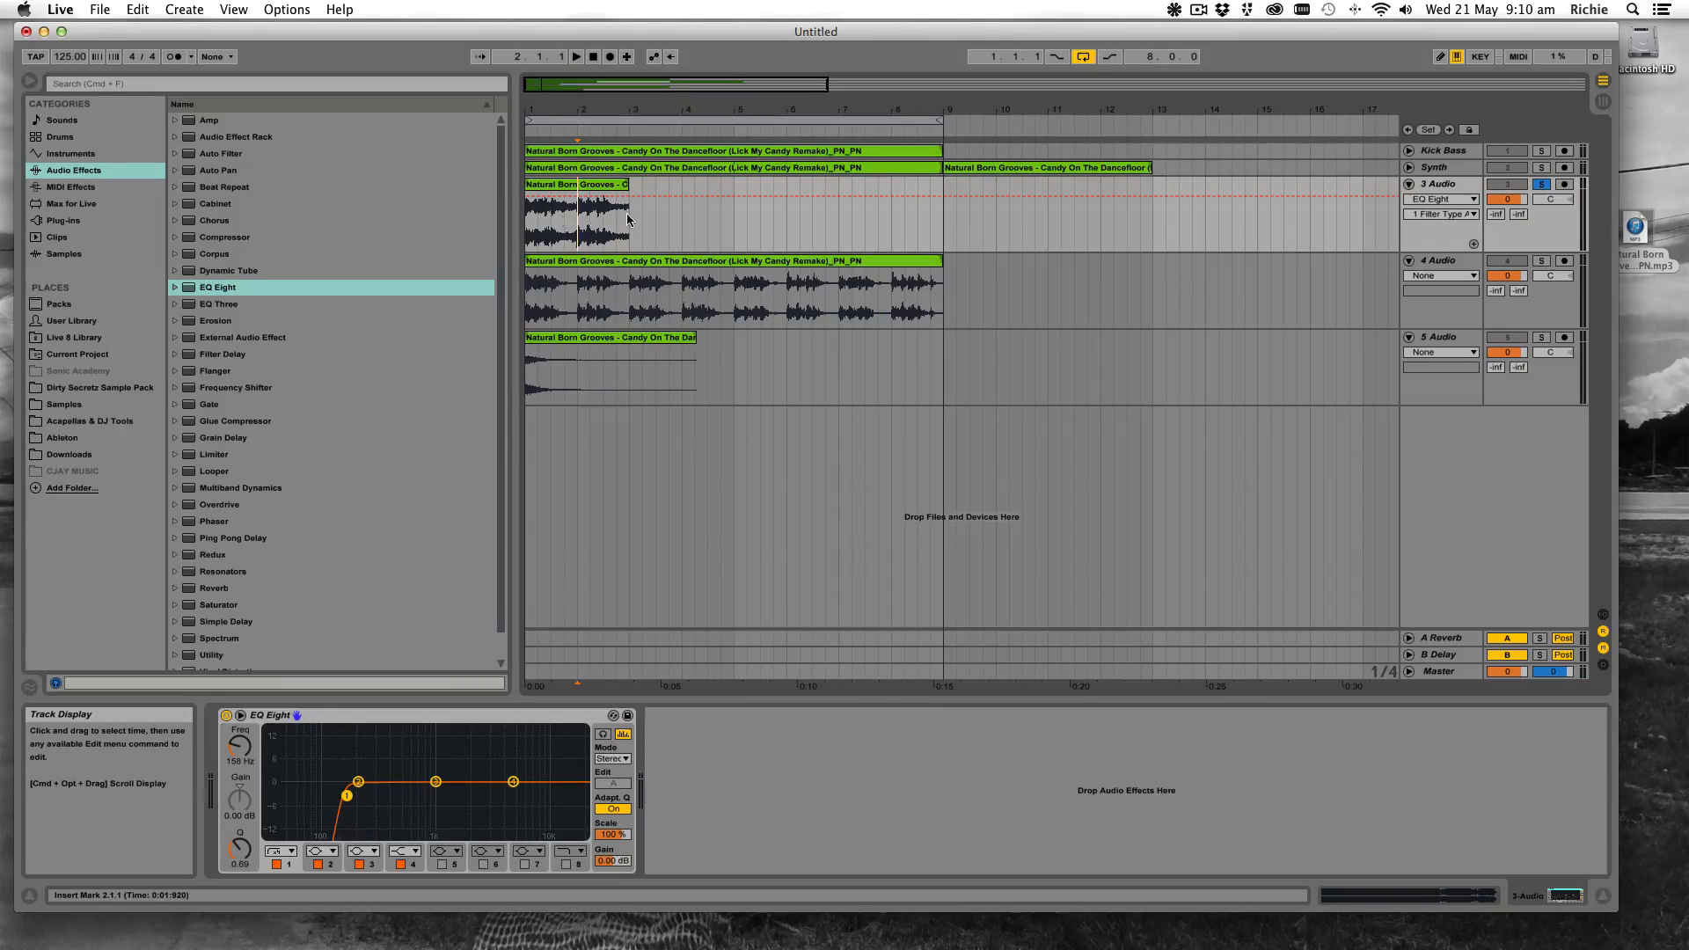
pyautogui.press('super+e')
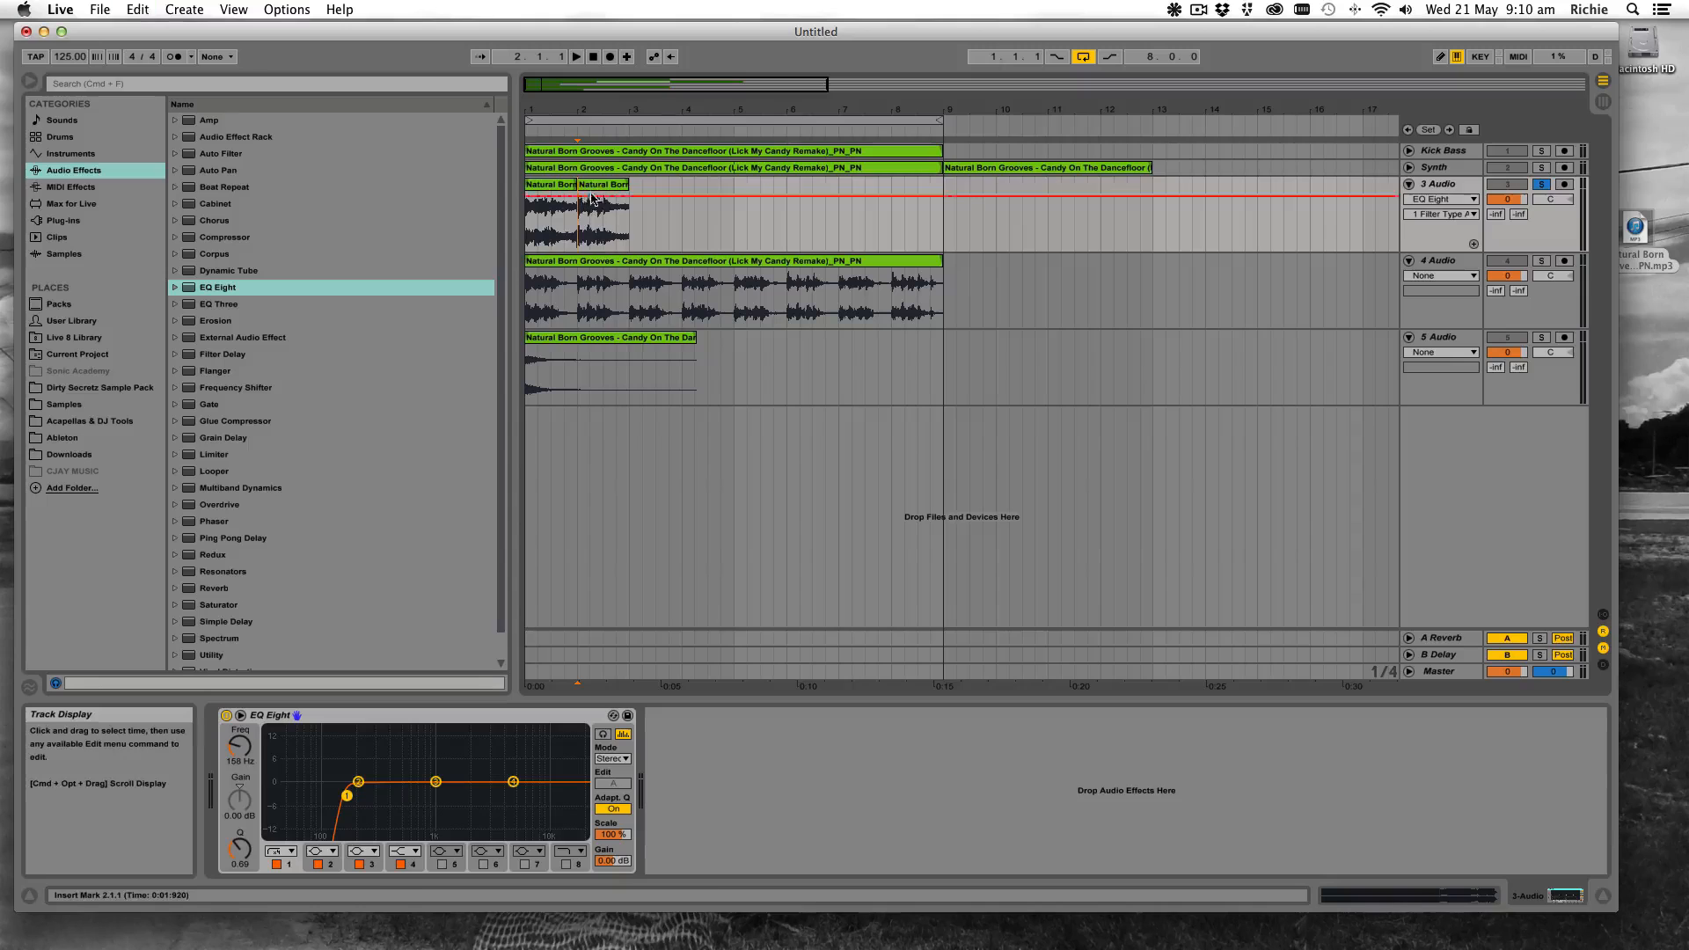
pyautogui.click(598, 185)
pyautogui.press('Delete')
pyautogui.click(528, 231)
pyautogui.press('space')
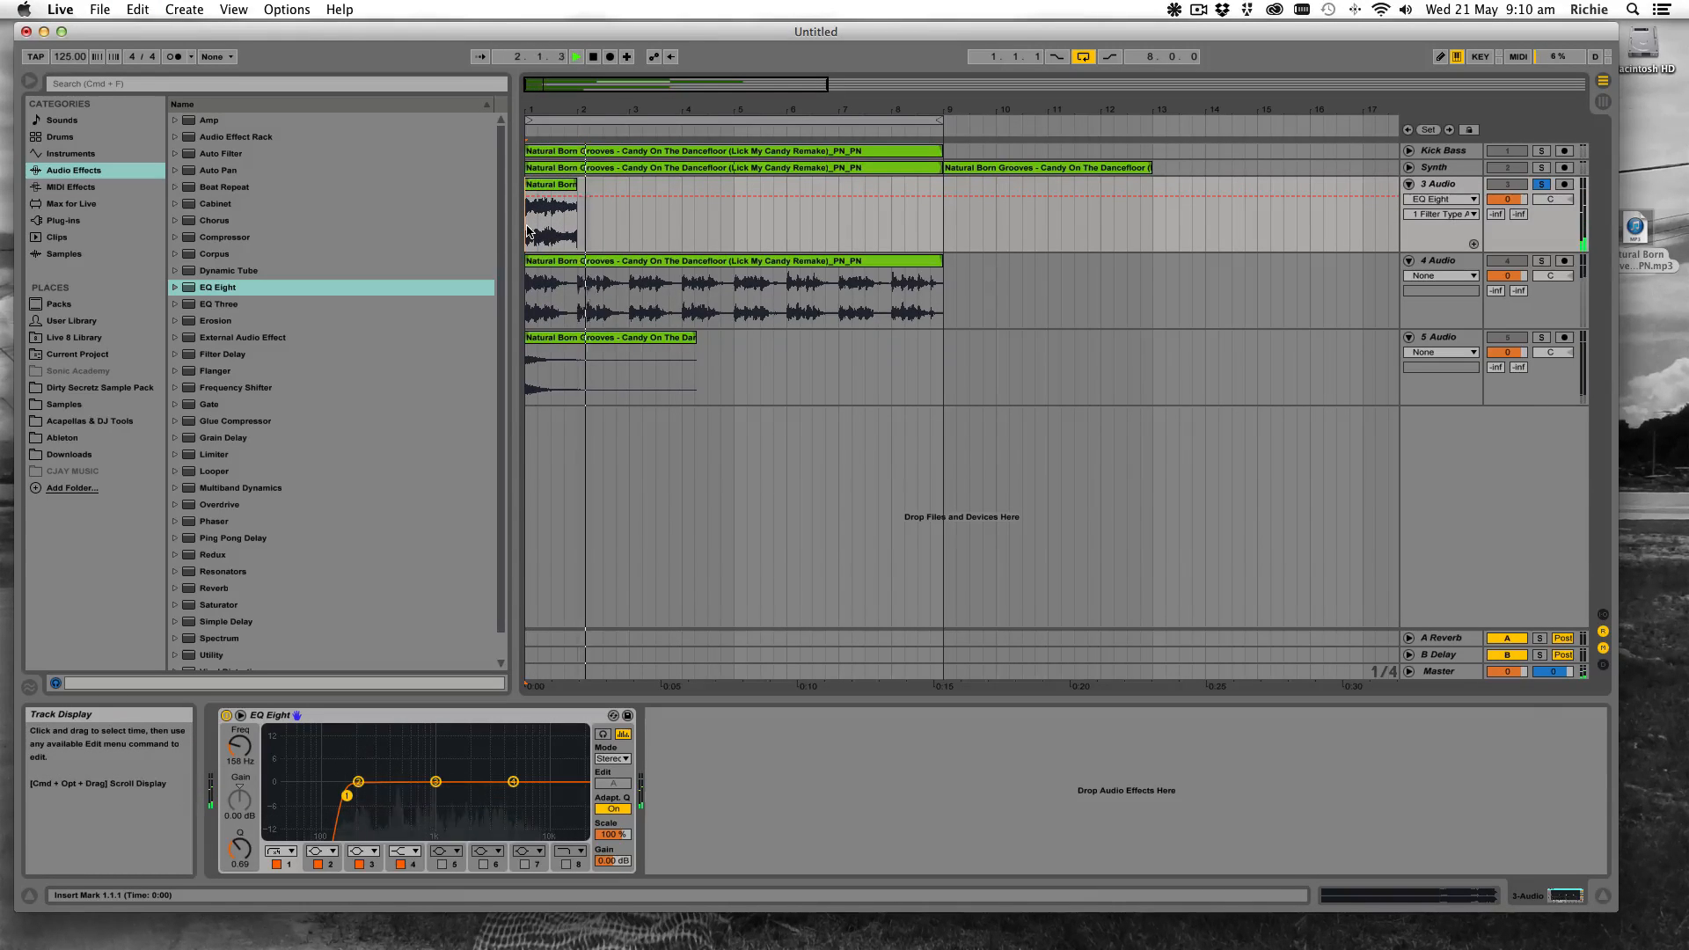
pyautogui.press('space')
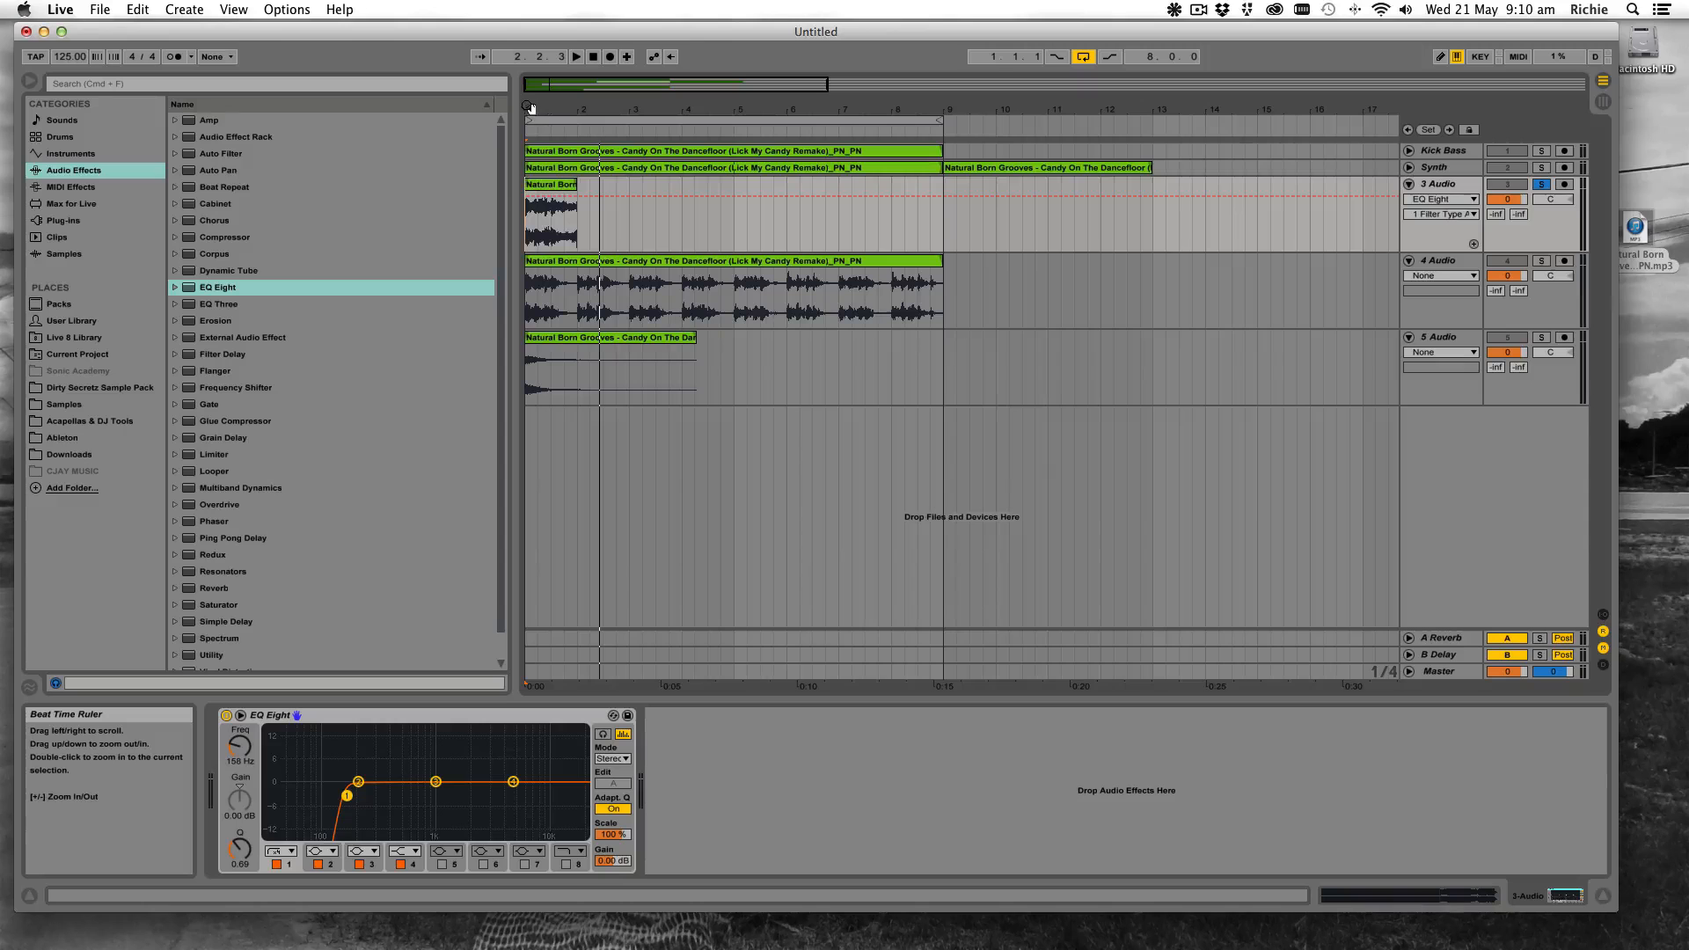
# Show the fades on the 3 Audio track, fade the clip out from about beat 1.4 to bar 2 and audition it
pyautogui.moveTo(531, 107); pyautogui.dragTo(531, 237)
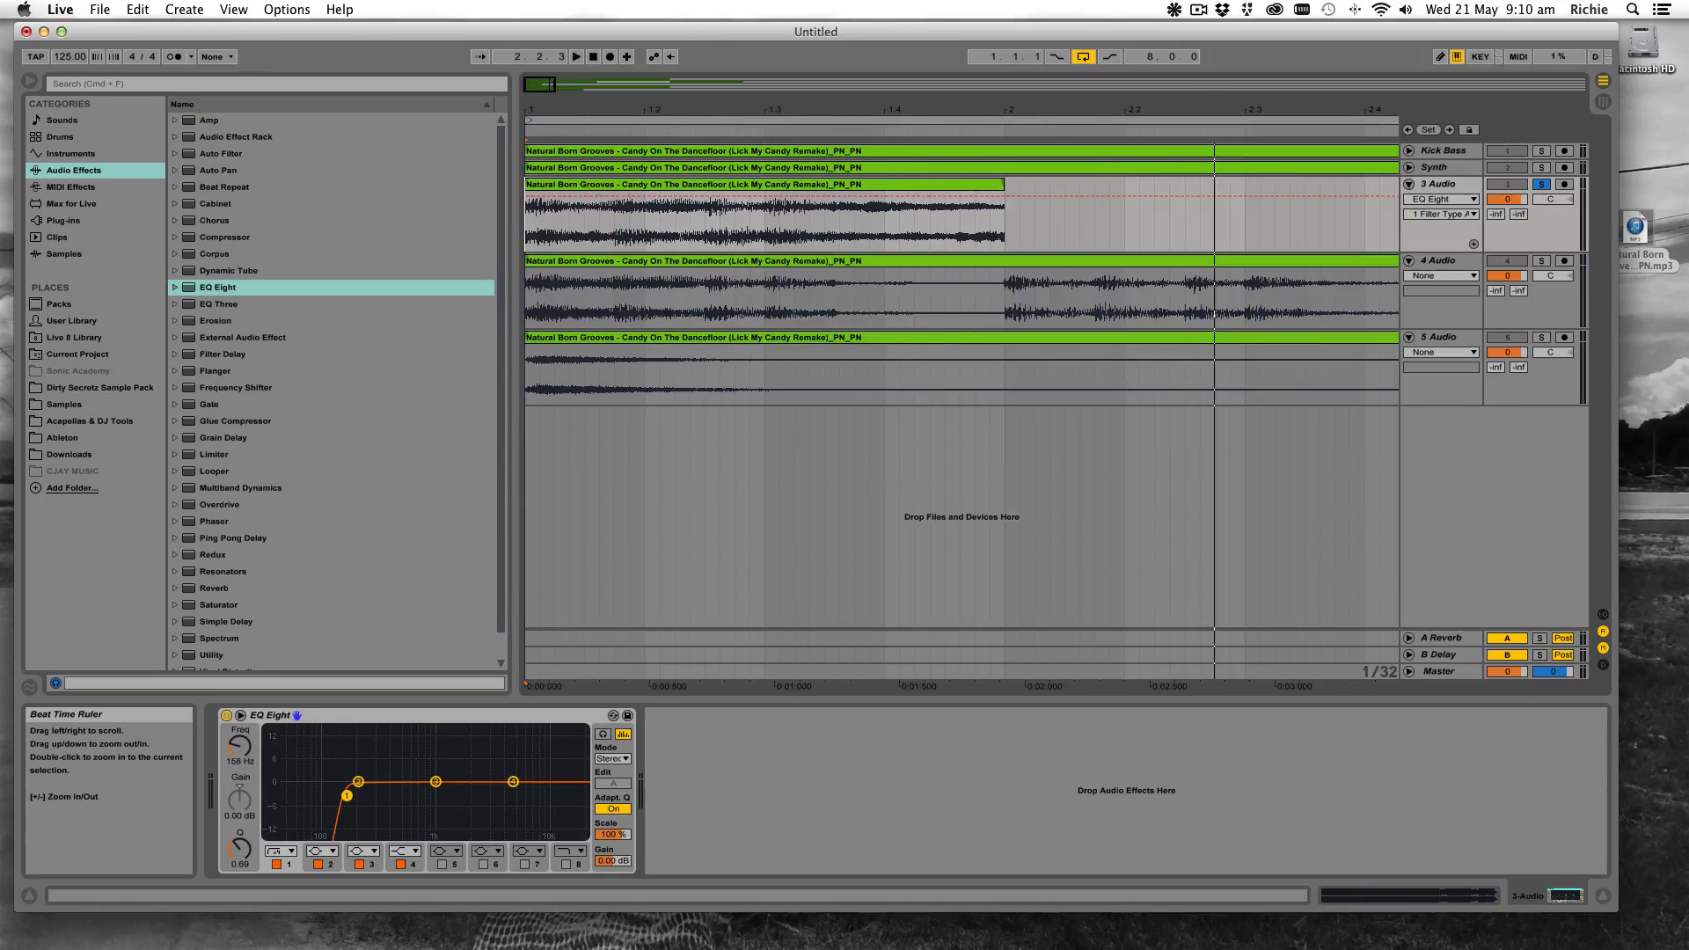
pyautogui.click(1444, 201)
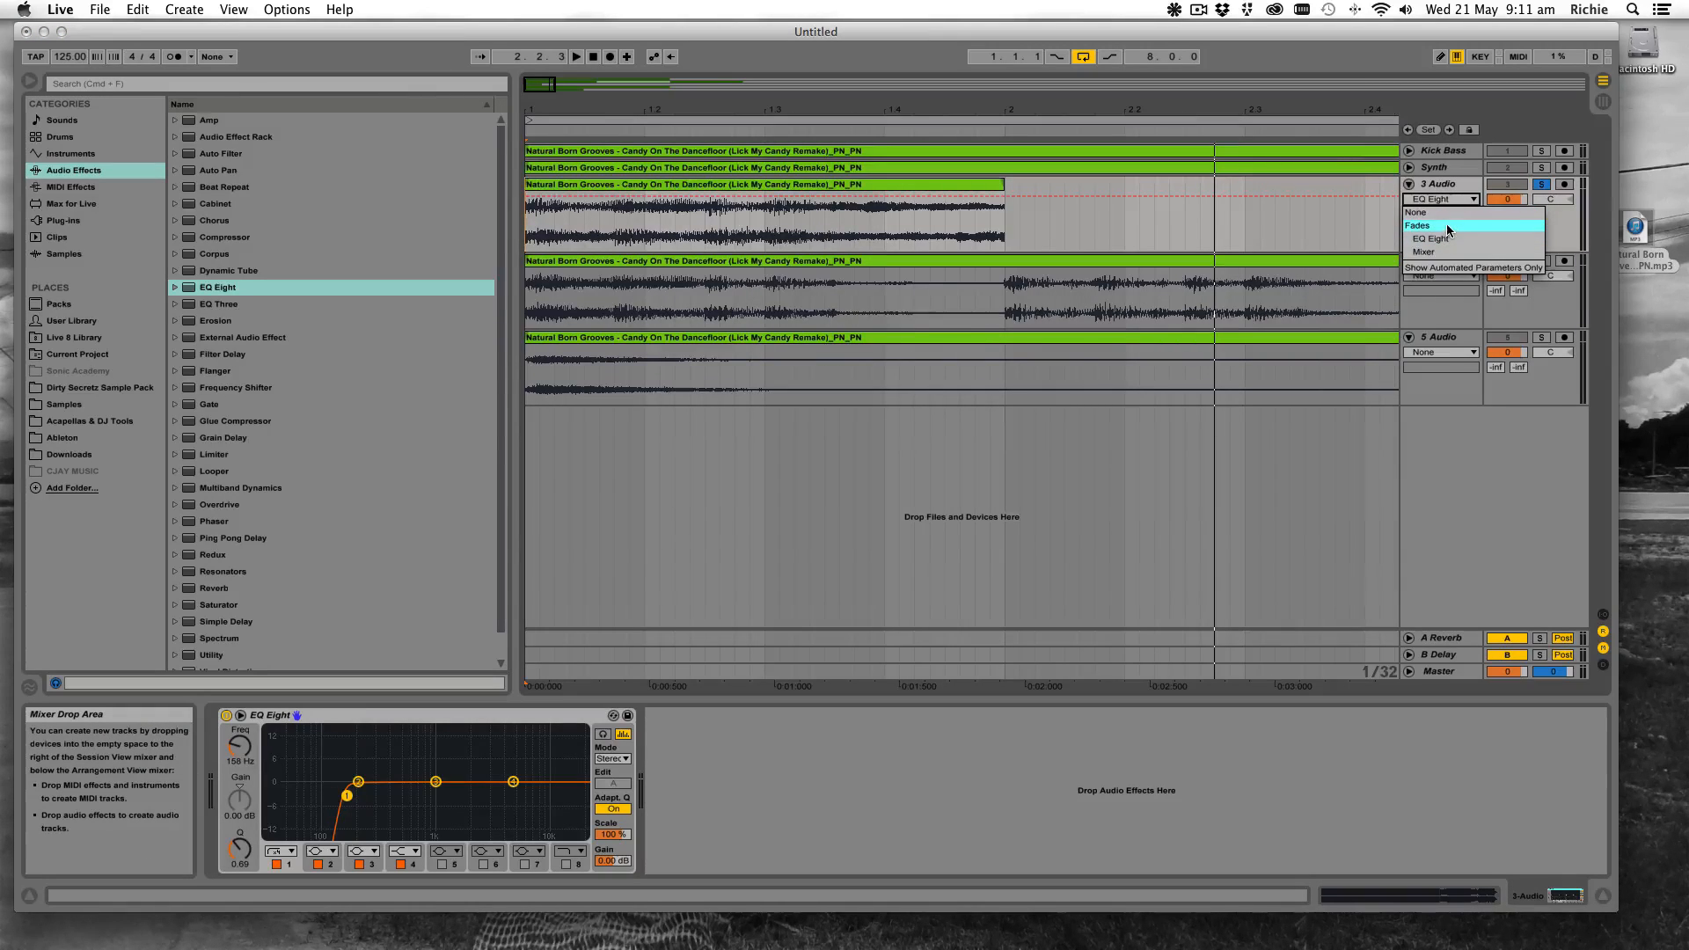
pyautogui.click(1449, 227)
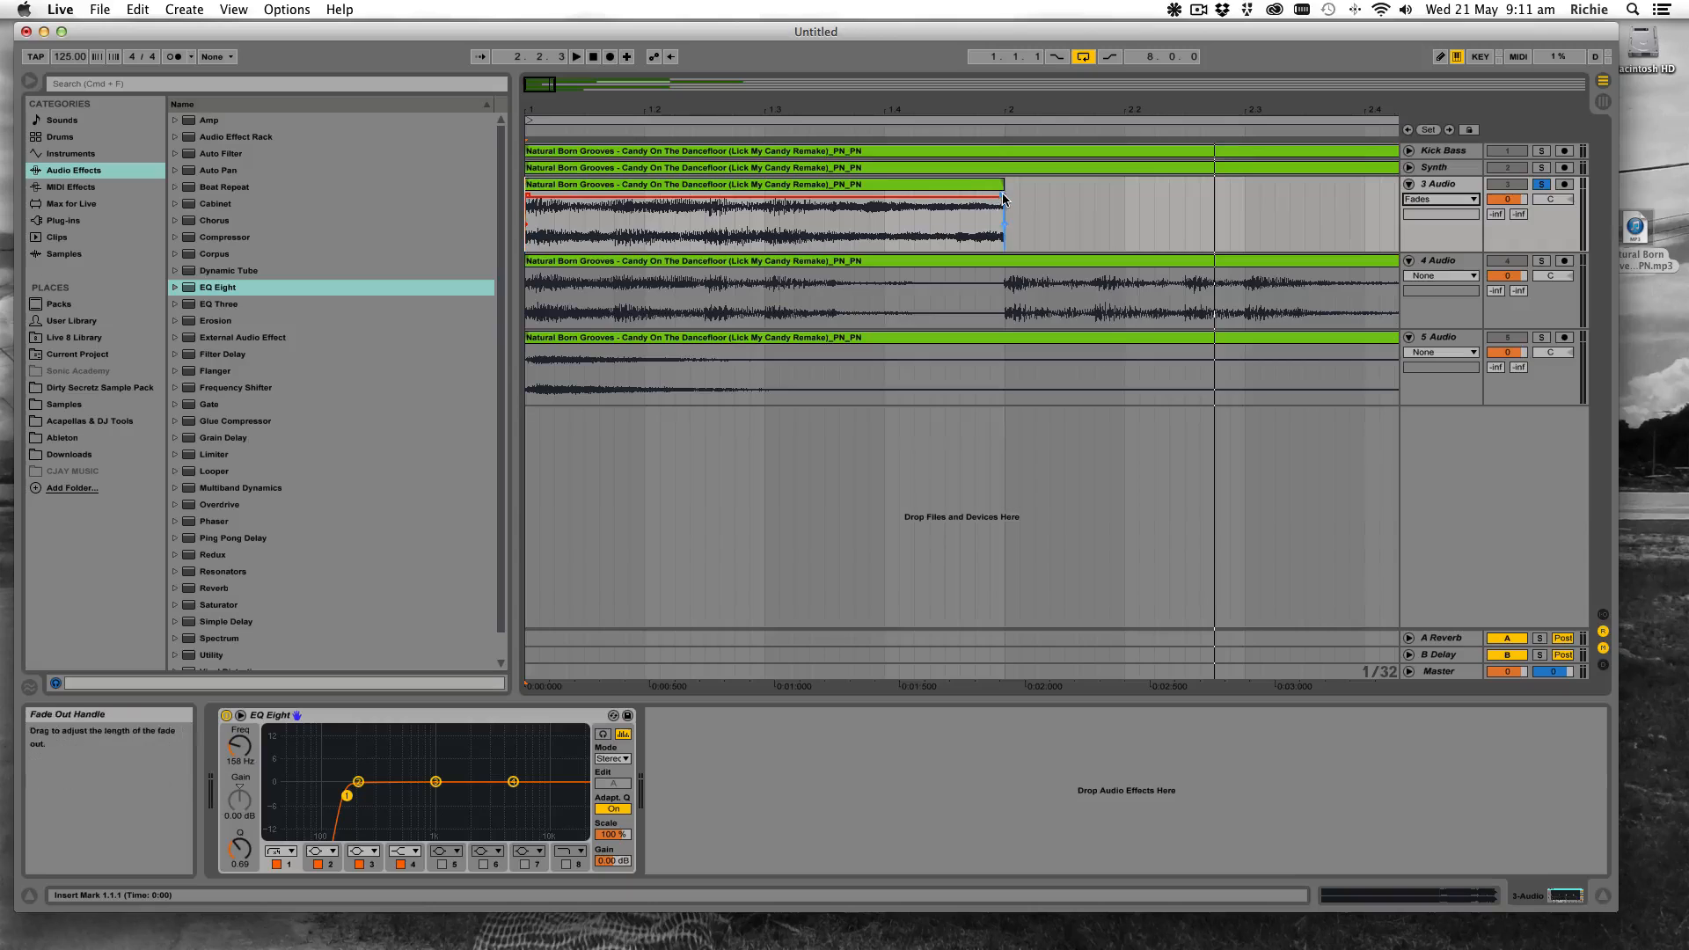
pyautogui.moveTo(918, 171); pyautogui.dragTo(895, 168)
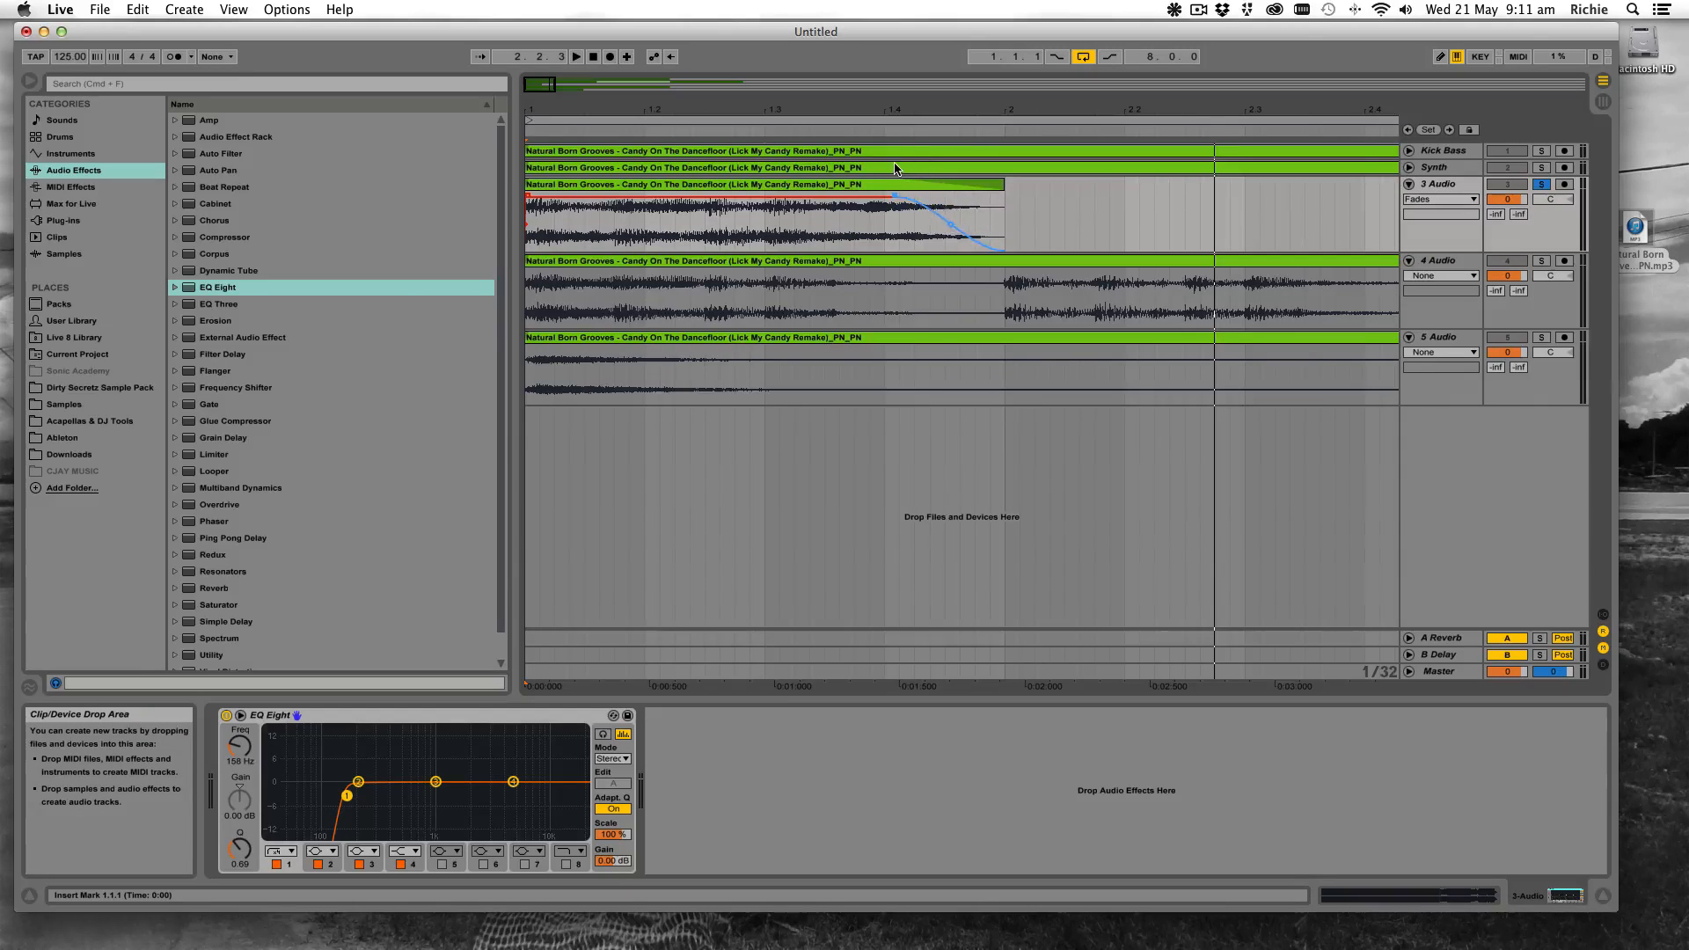
pyautogui.moveTo(643, 134); pyautogui.dragTo(644, 126)
pyautogui.click(526, 132)
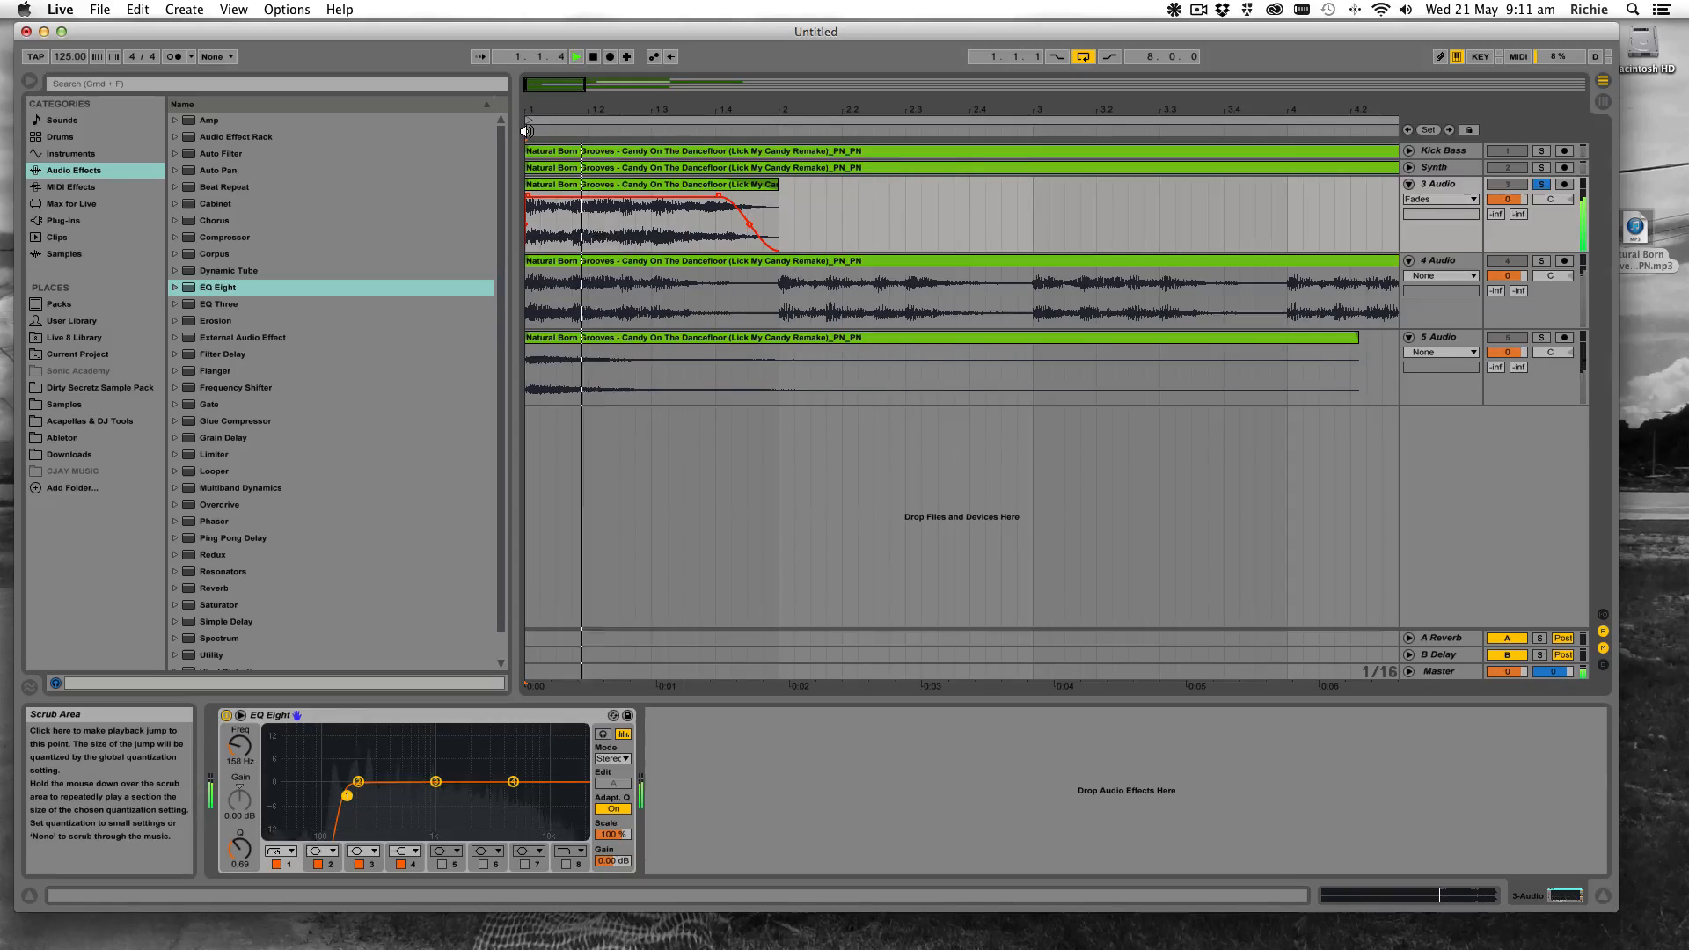
pyautogui.press('space')
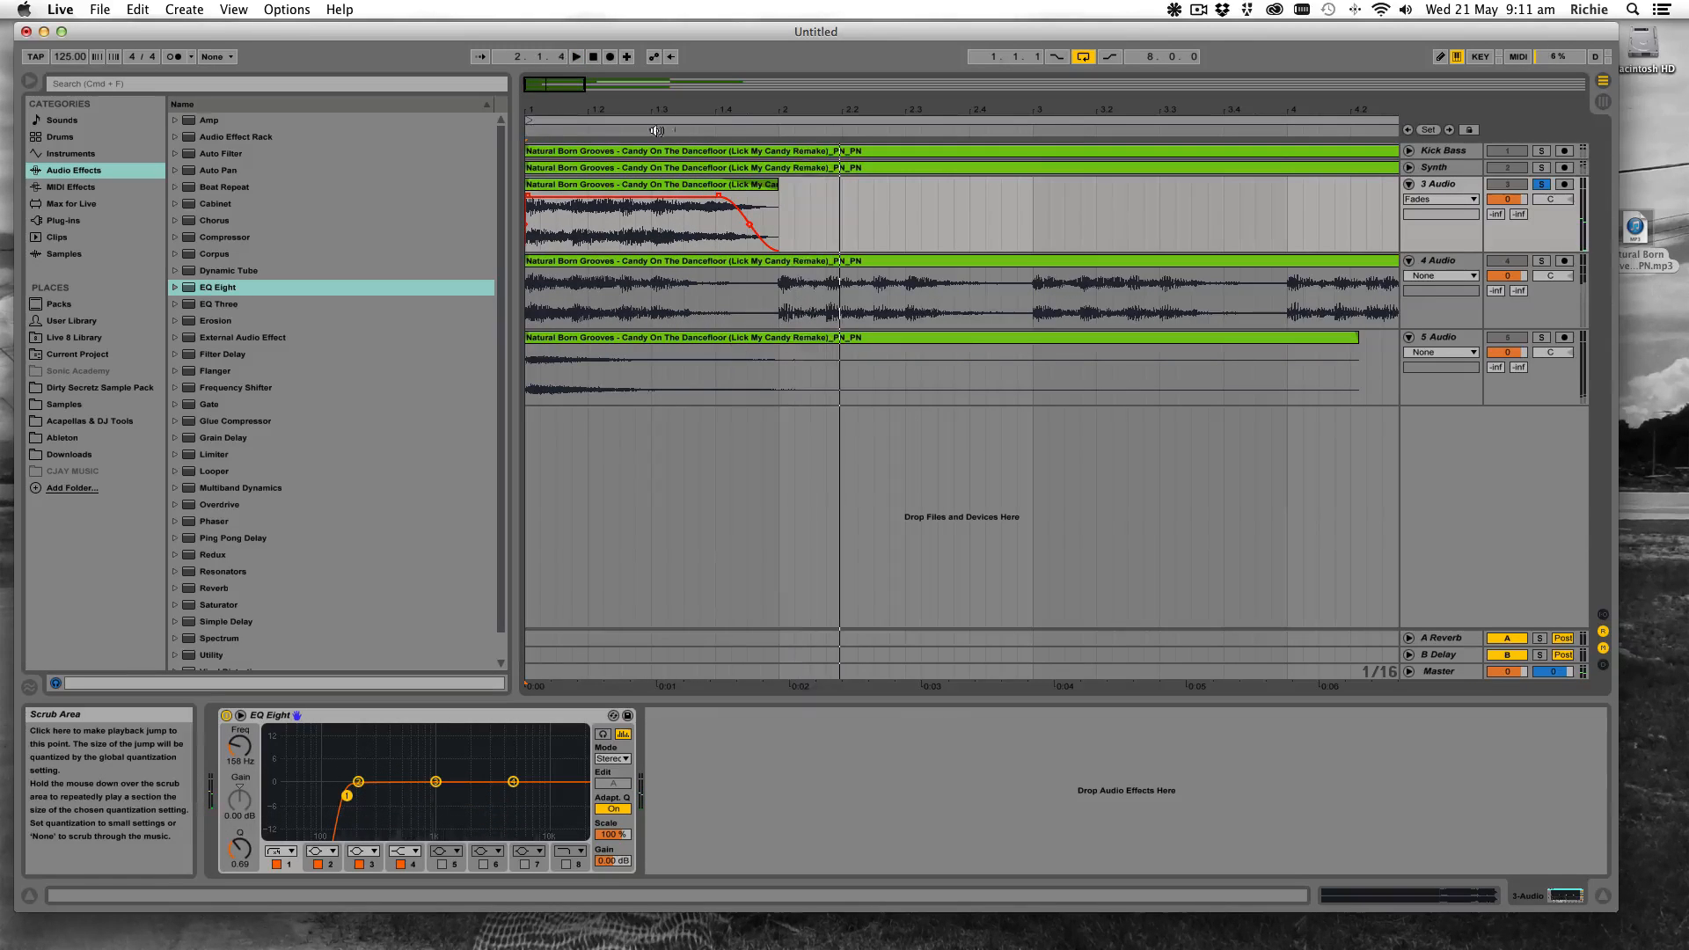
# Add Reverb and Ping Pong Delay after the EQ Eight on the 3 Audio track, with the delay's dry/wet at 0%
pyautogui.moveTo(811, 111); pyautogui.dragTo(661, 111)
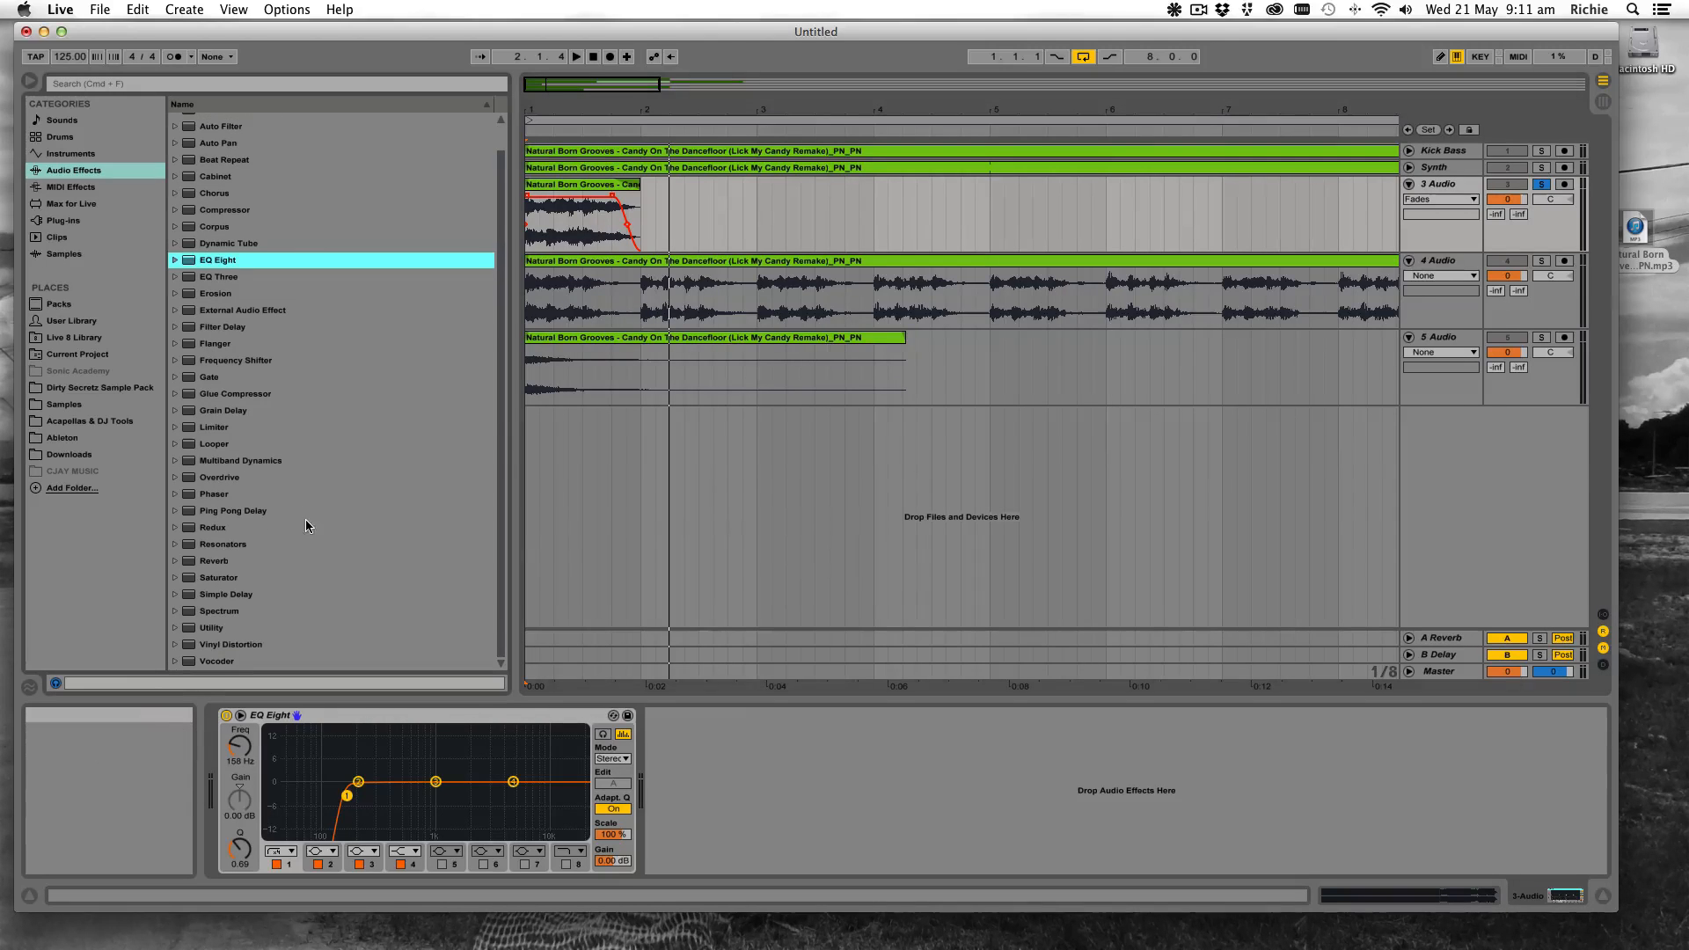
pyautogui.doubleClick(233, 560)
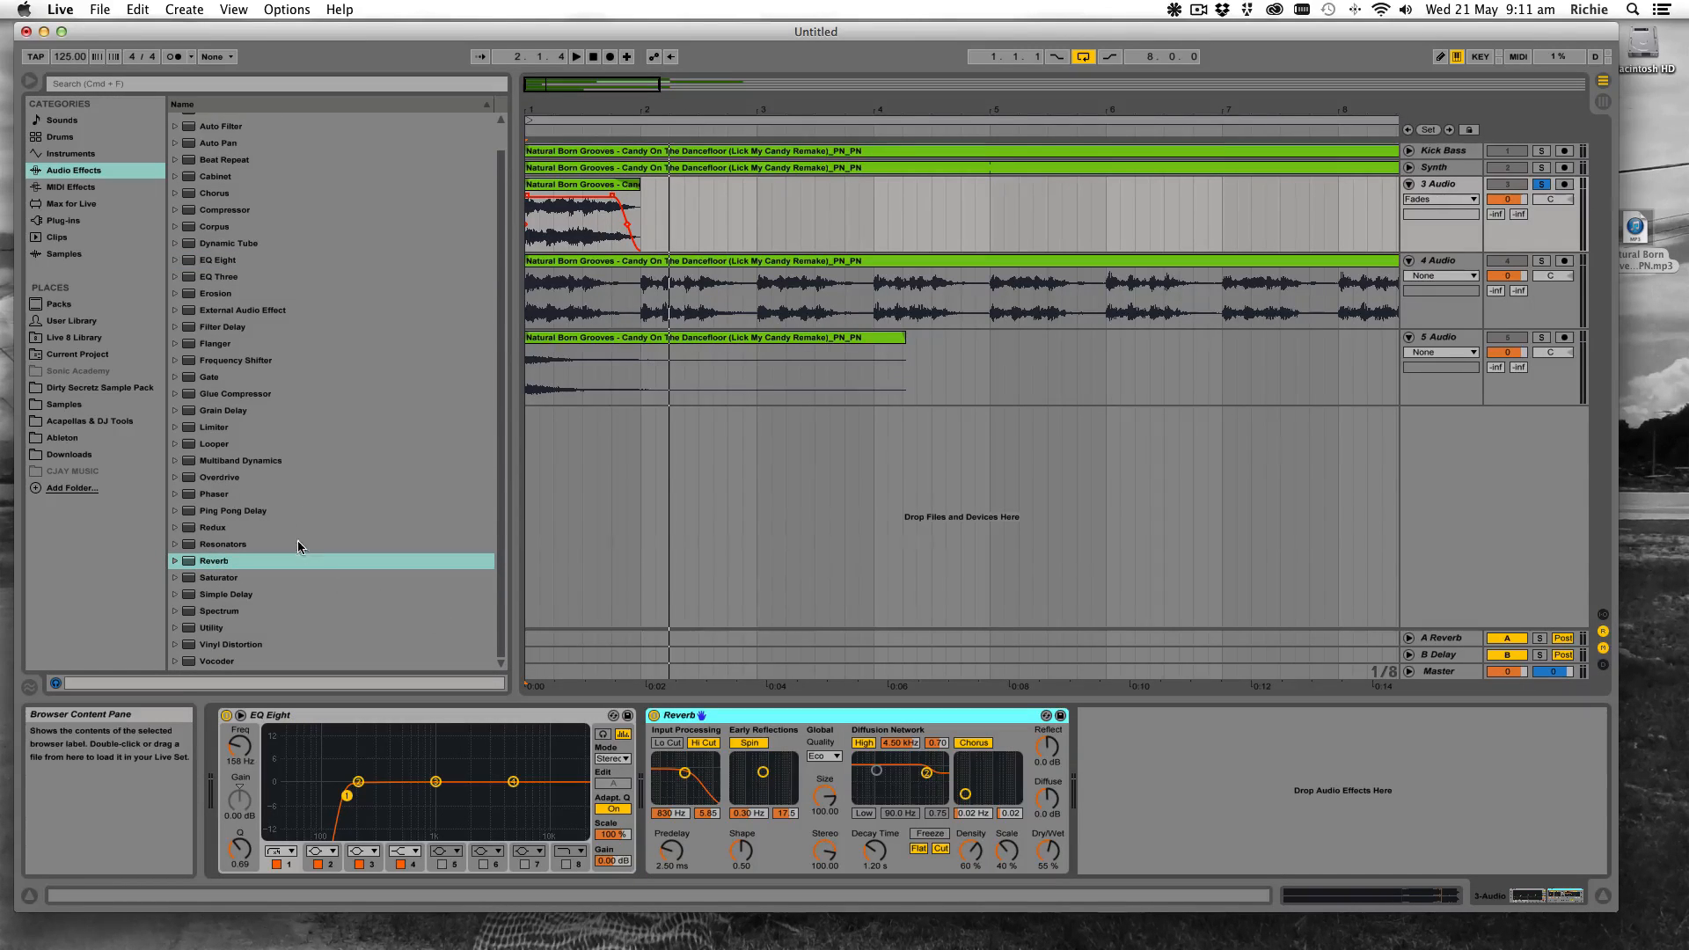
pyautogui.click(228, 512)
pyautogui.moveTo(1279, 827); pyautogui.dragTo(1249, 811)
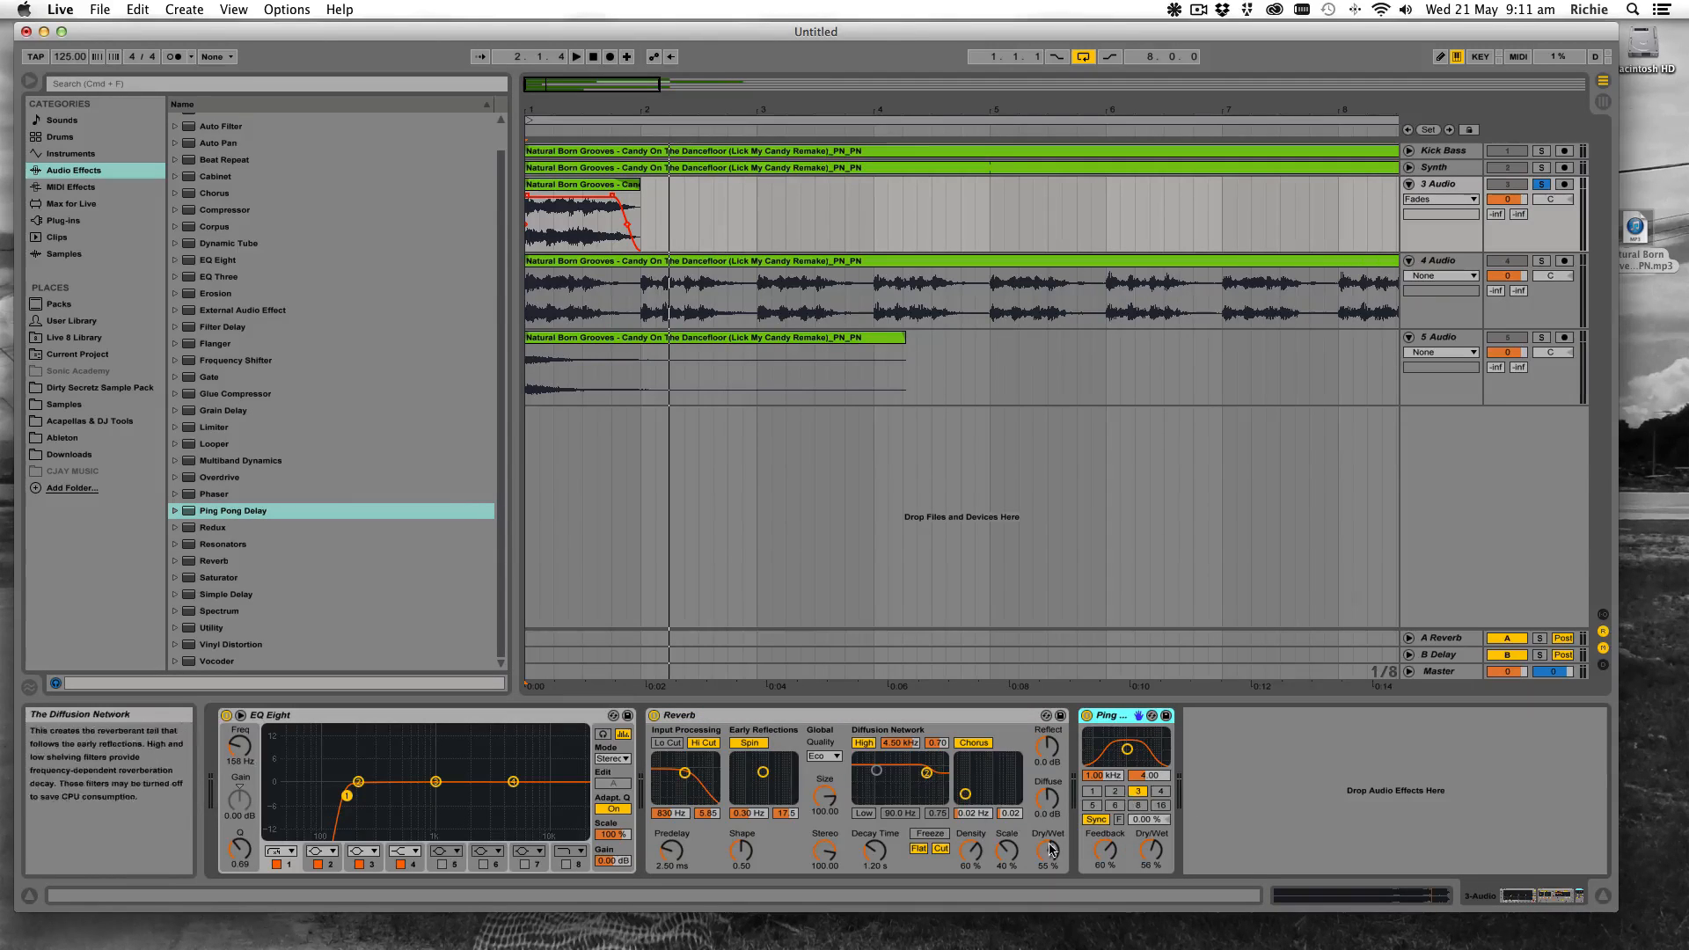
pyautogui.moveTo(1158, 851); pyautogui.dragTo(1158, 889)
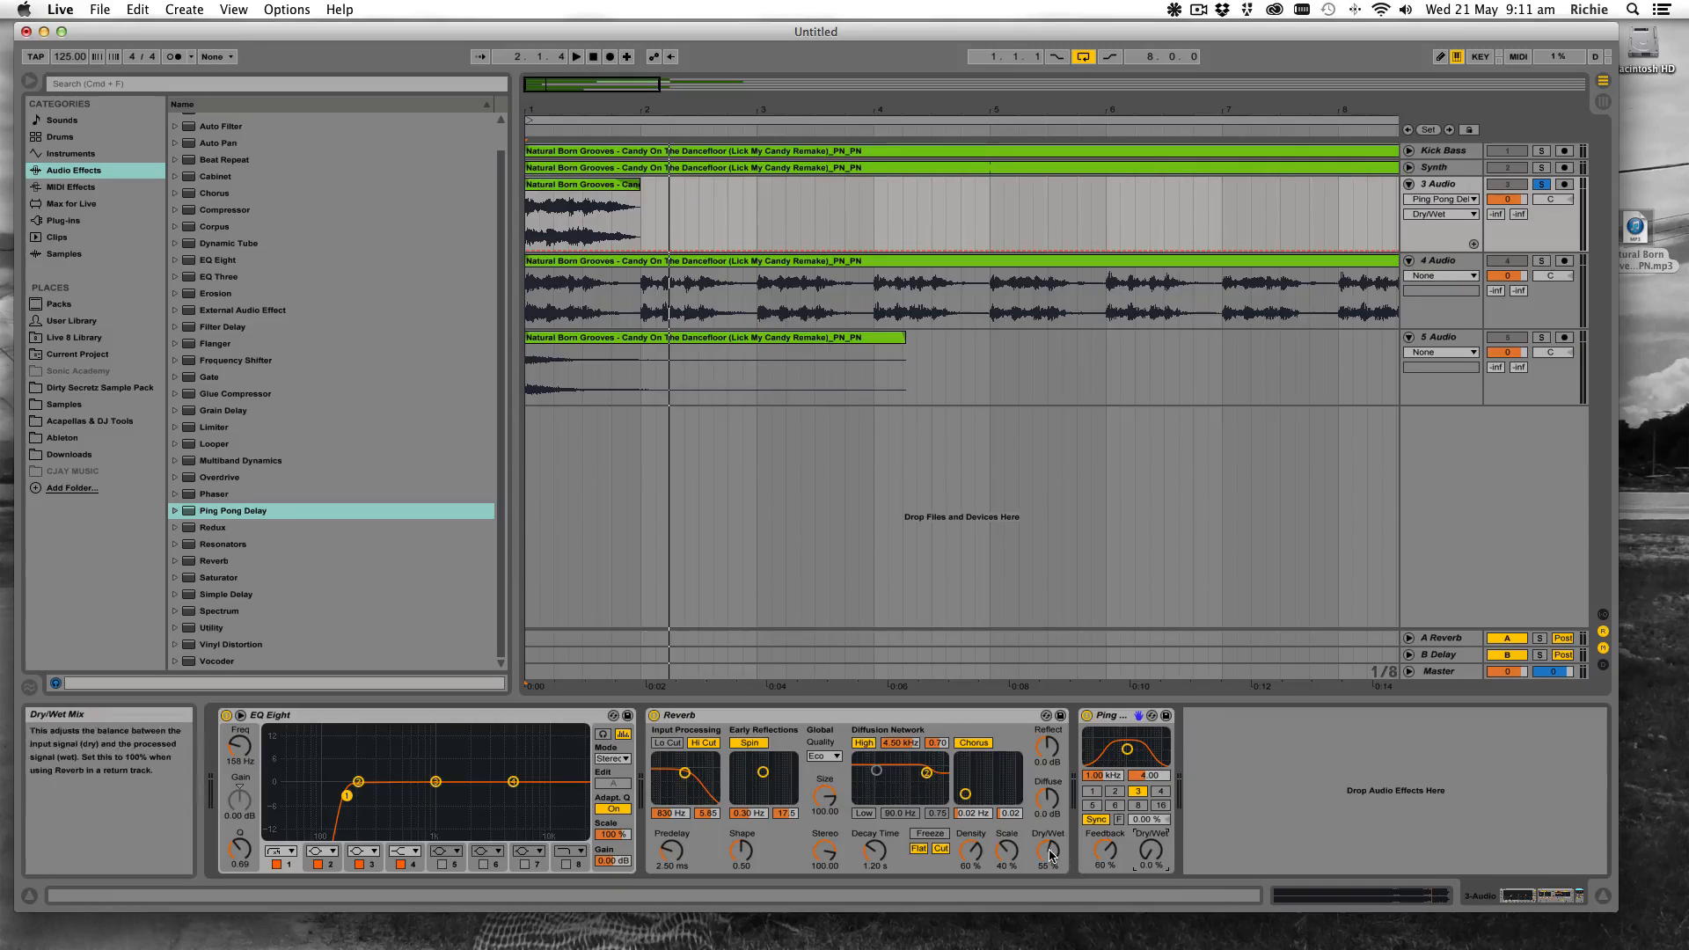
# Set the Reverb's dry/wet to 23% and switch its input processing from high cut to low cut
pyautogui.moveTo(1048, 850); pyautogui.dragTo(1047, 878)
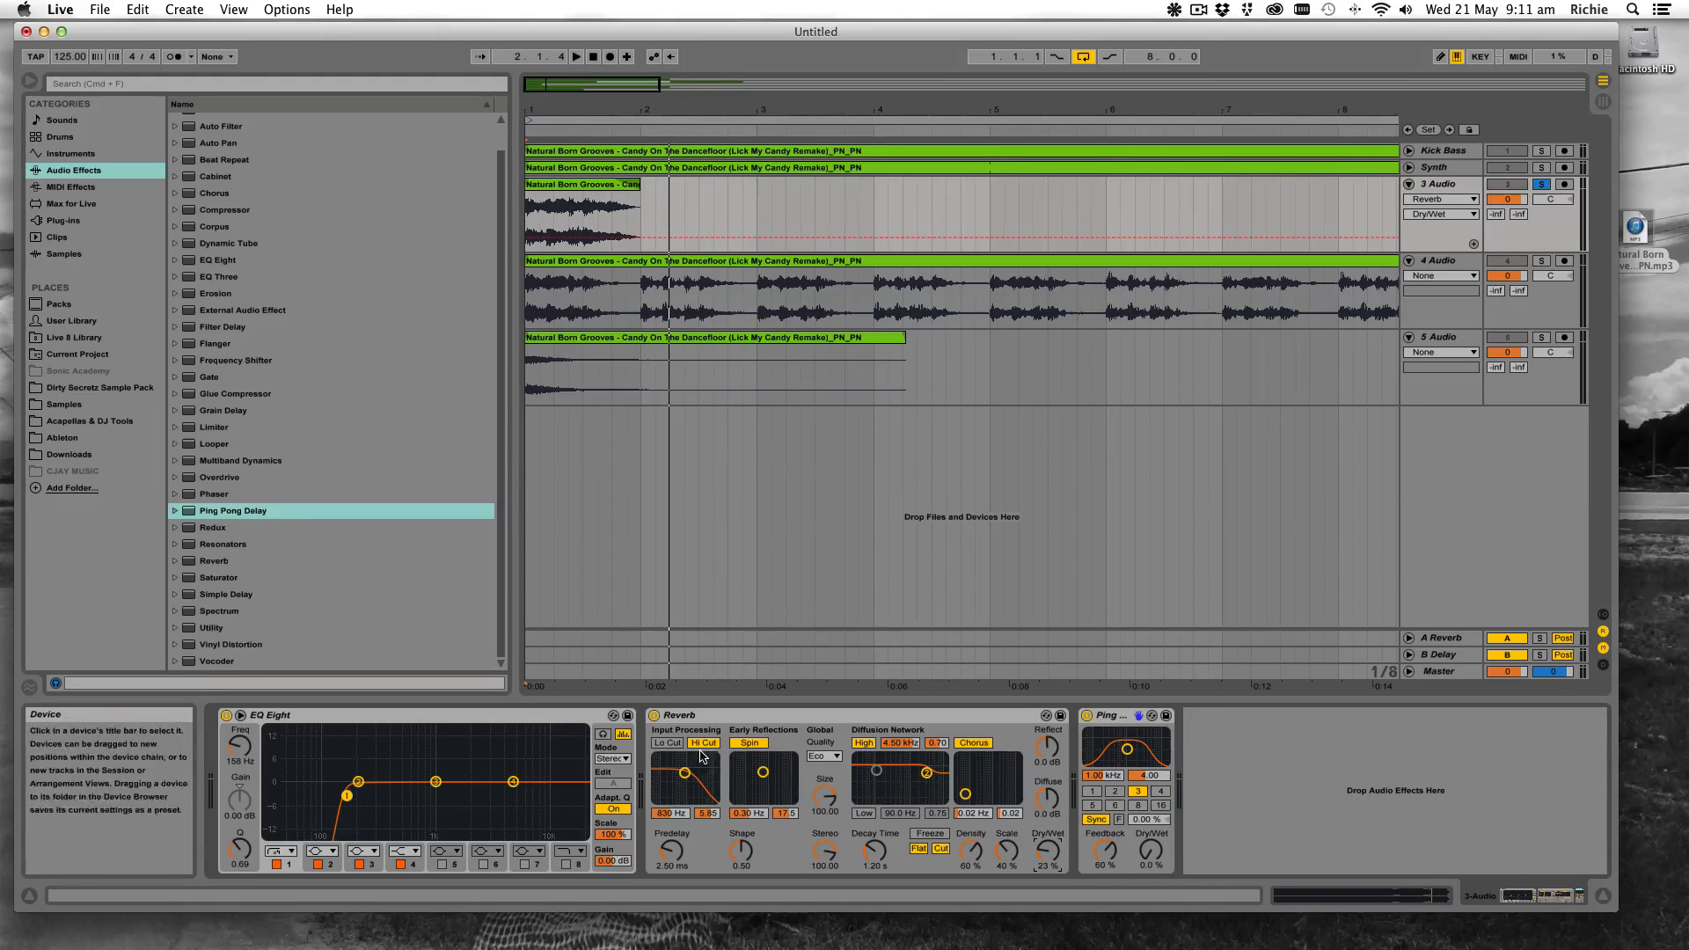
pyautogui.click(667, 744)
pyautogui.press('space')
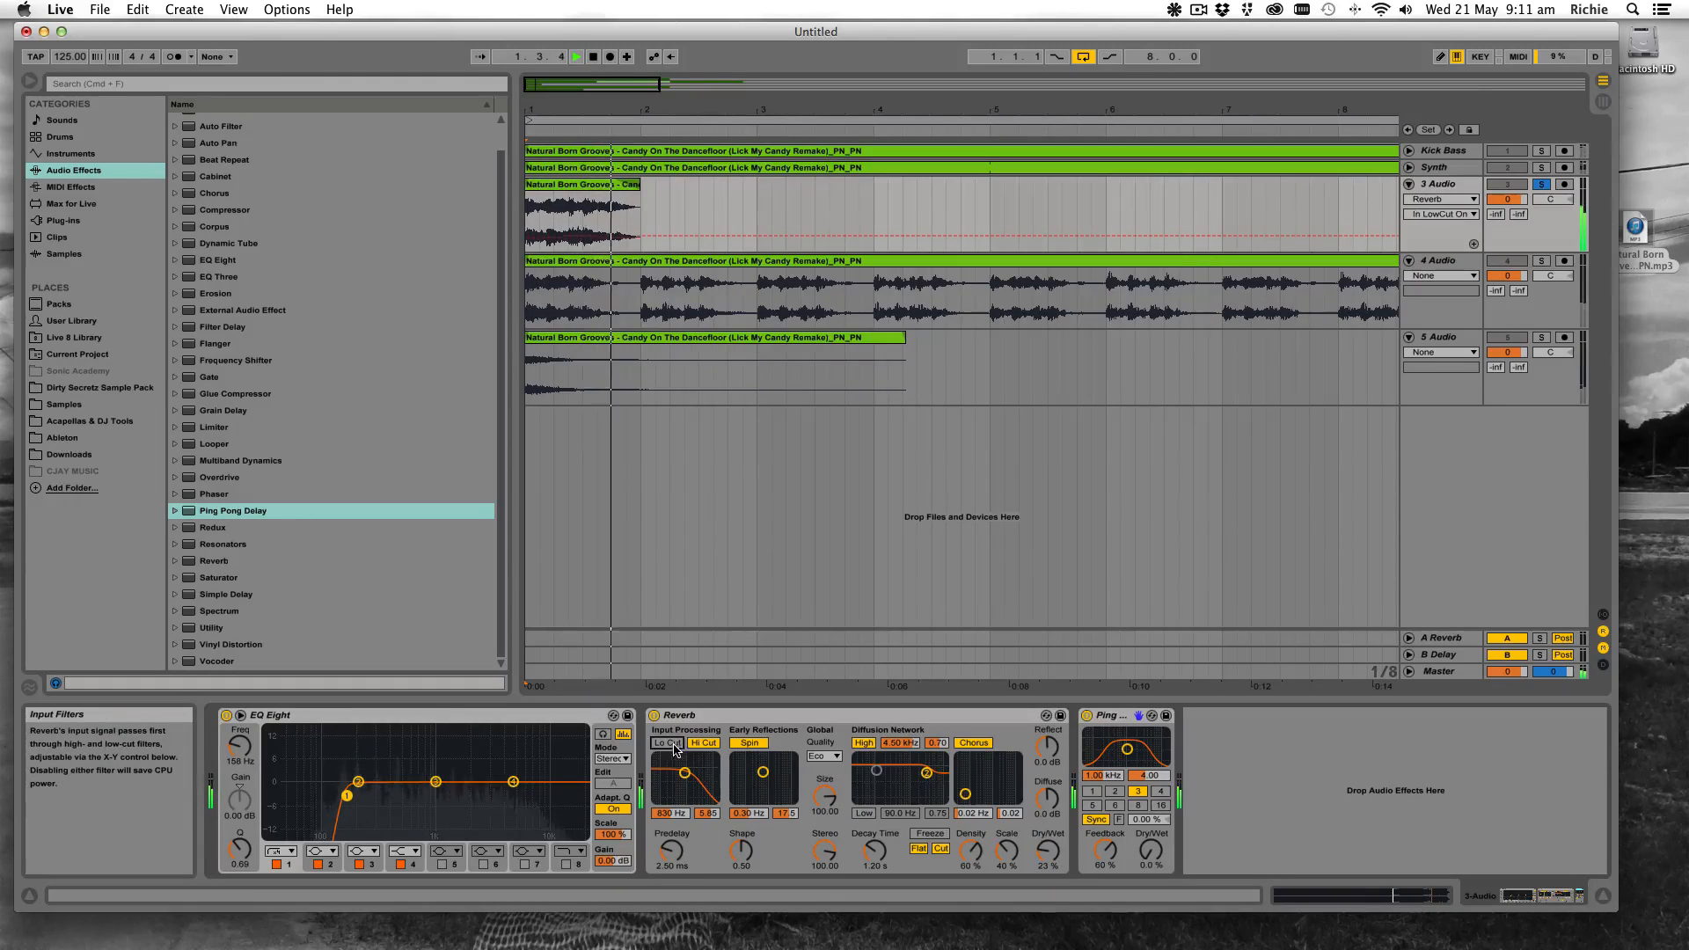
pyautogui.click(667, 744)
pyautogui.click(703, 743)
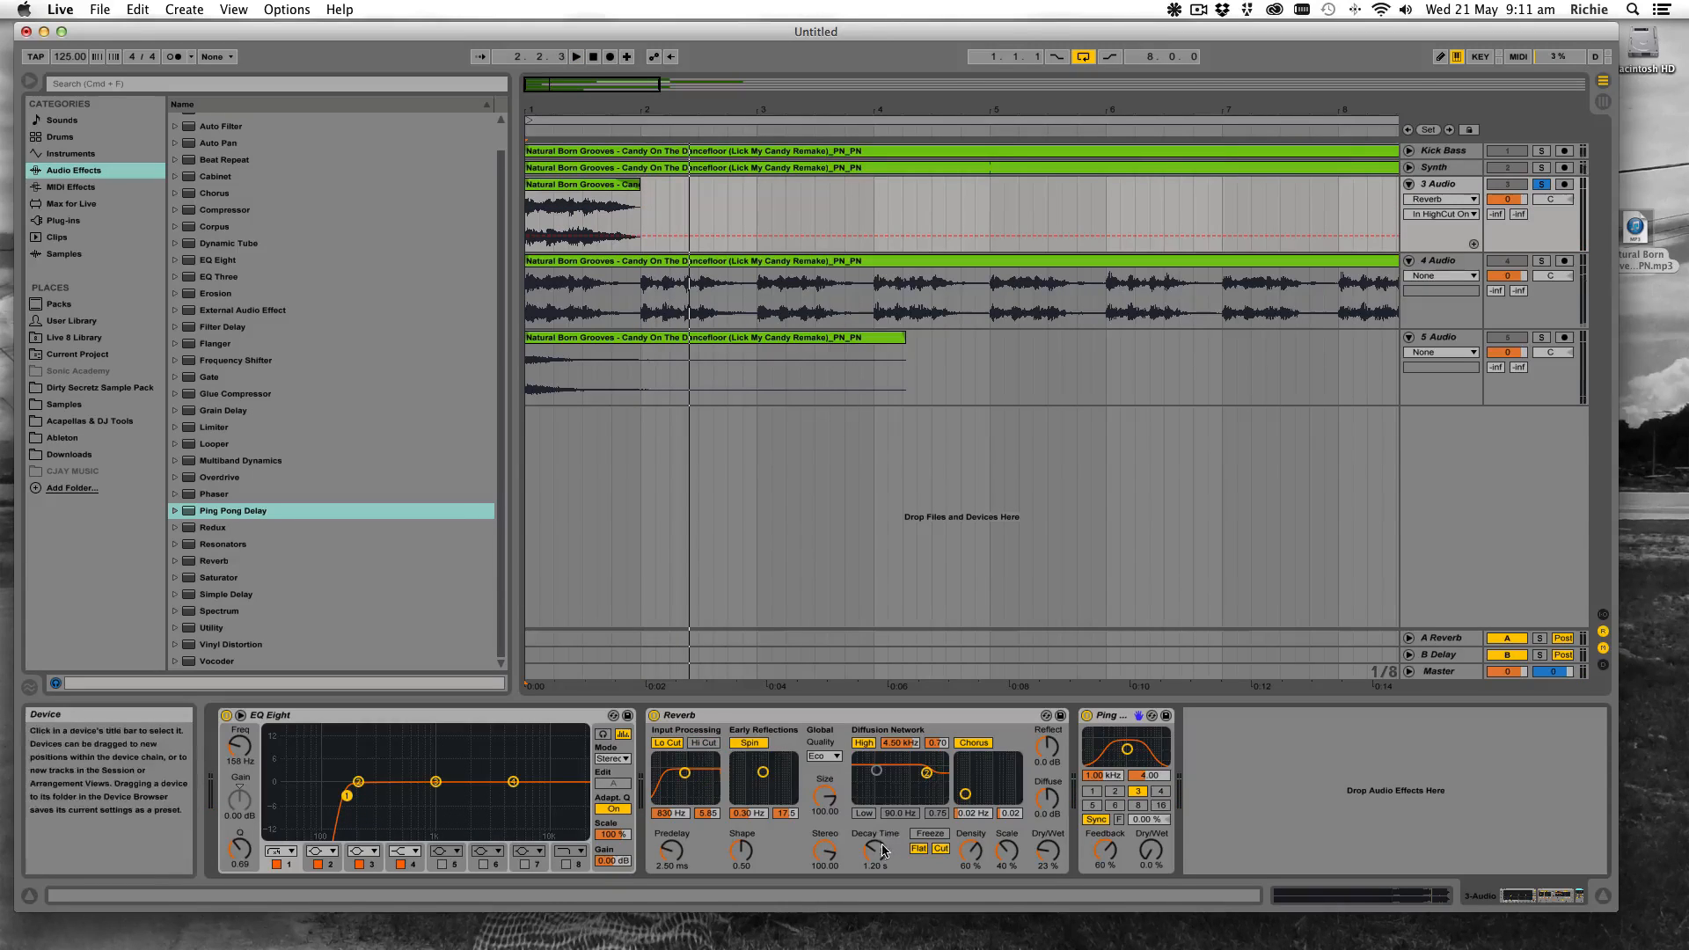
# Set the Reverb's decay time to 6.83 s and its input filter frequency to 1.77 kHz while auditioning the clip
pyautogui.moveTo(884, 850); pyautogui.dragTo(874, 855)
pyautogui.press('space')
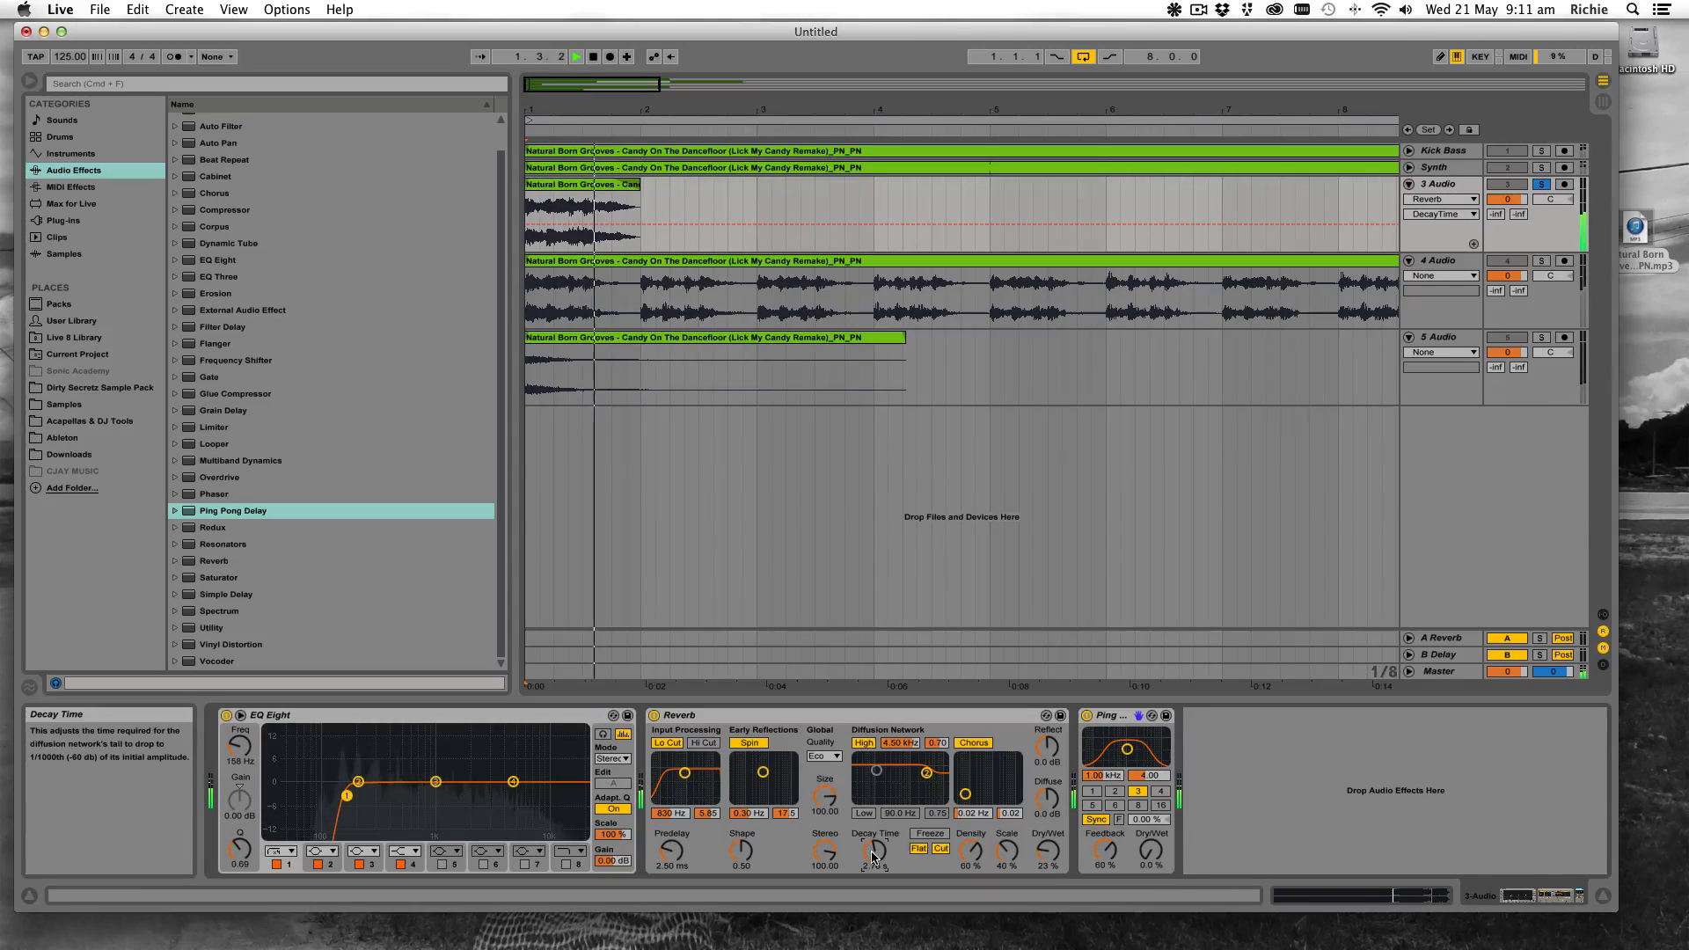
pyautogui.moveTo(873, 857); pyautogui.dragTo(873, 834)
pyautogui.press('space')
pyautogui.press('space')
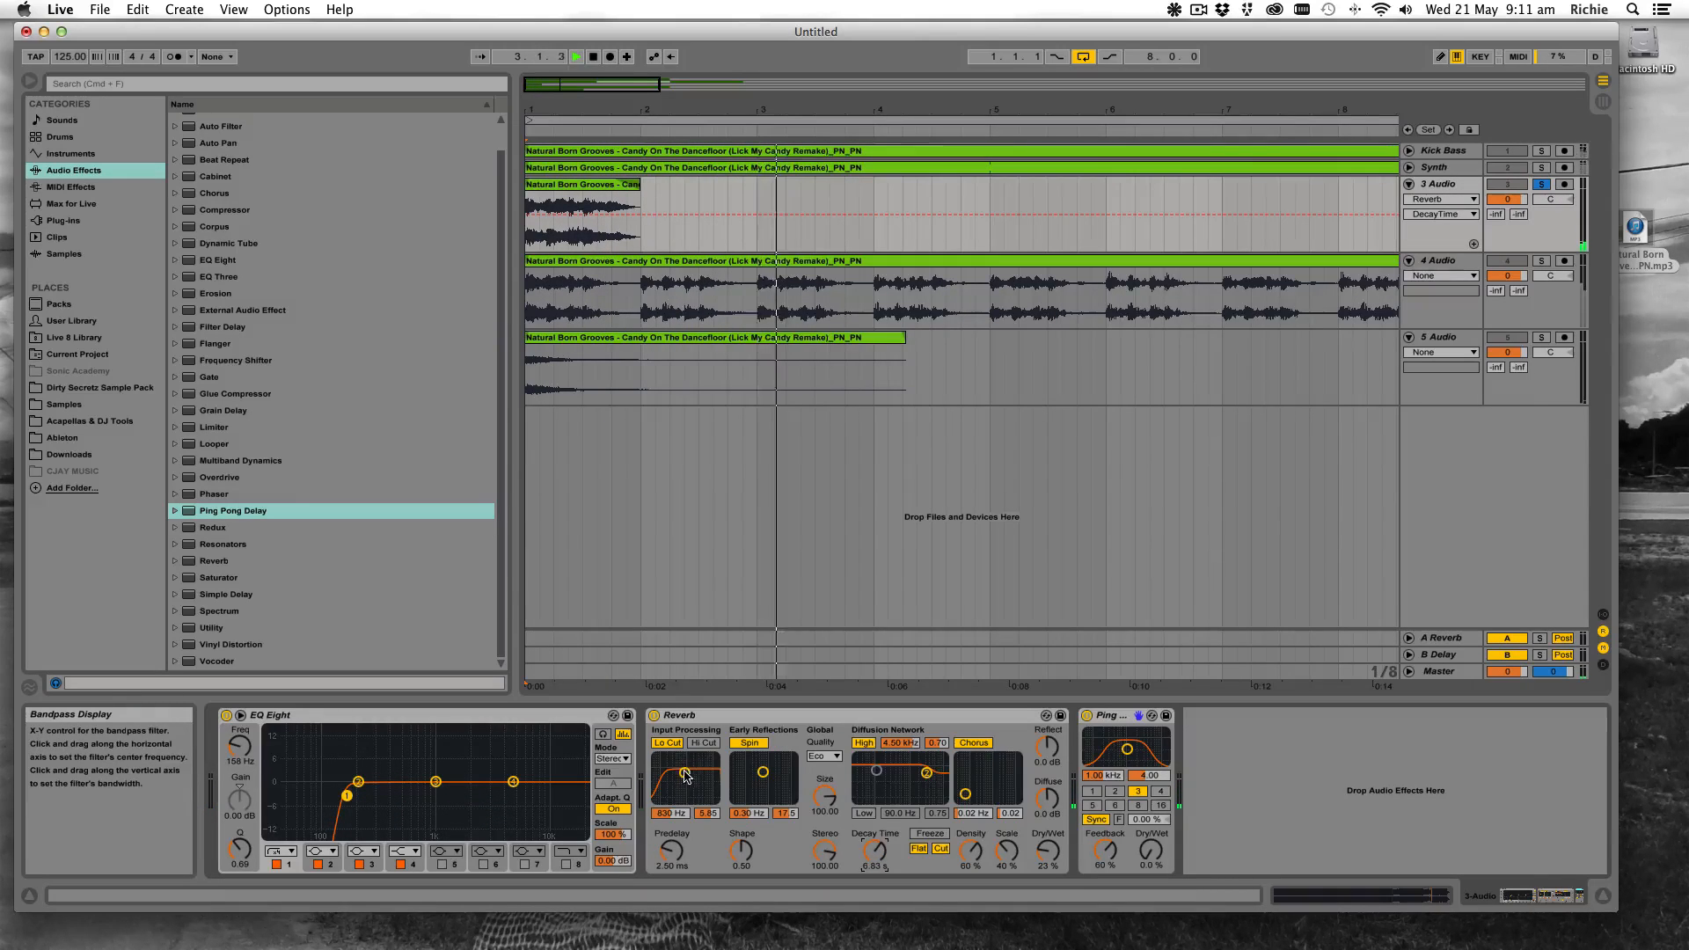
pyautogui.moveTo(686, 776); pyautogui.dragTo(694, 778)
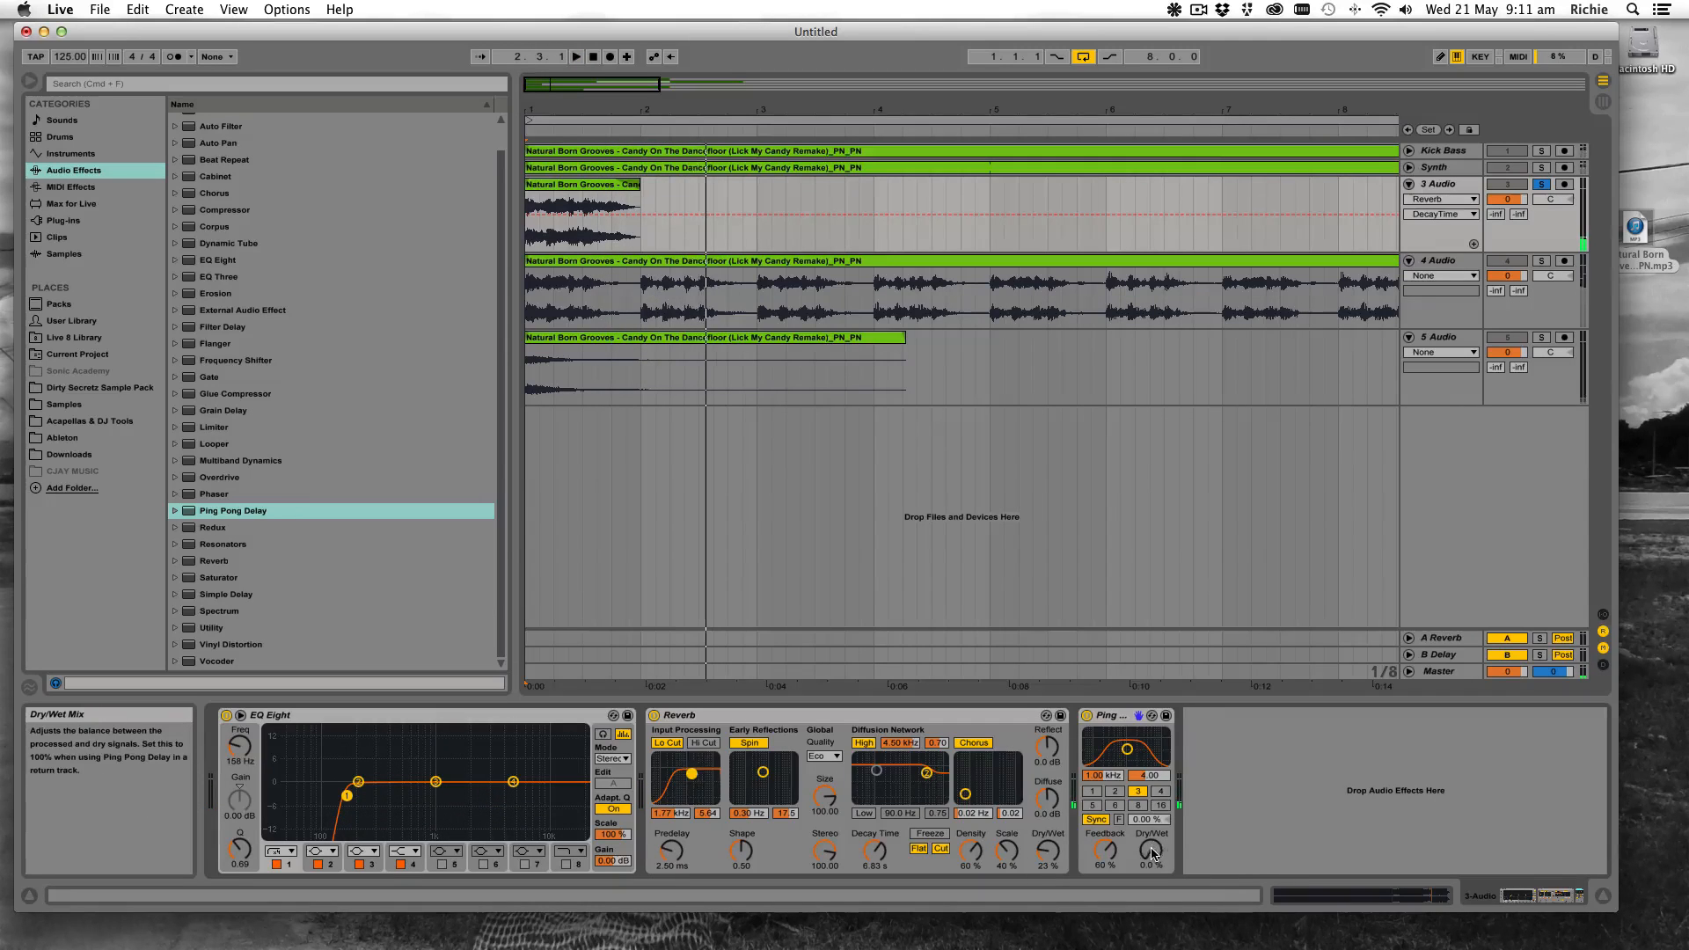
# Set the Ping Pong Delay's dry/wet to 33%, feedback to 74% and beat division to 4, auditioning the clip
pyautogui.moveTo(1153, 853); pyautogui.dragTo(1152, 830)
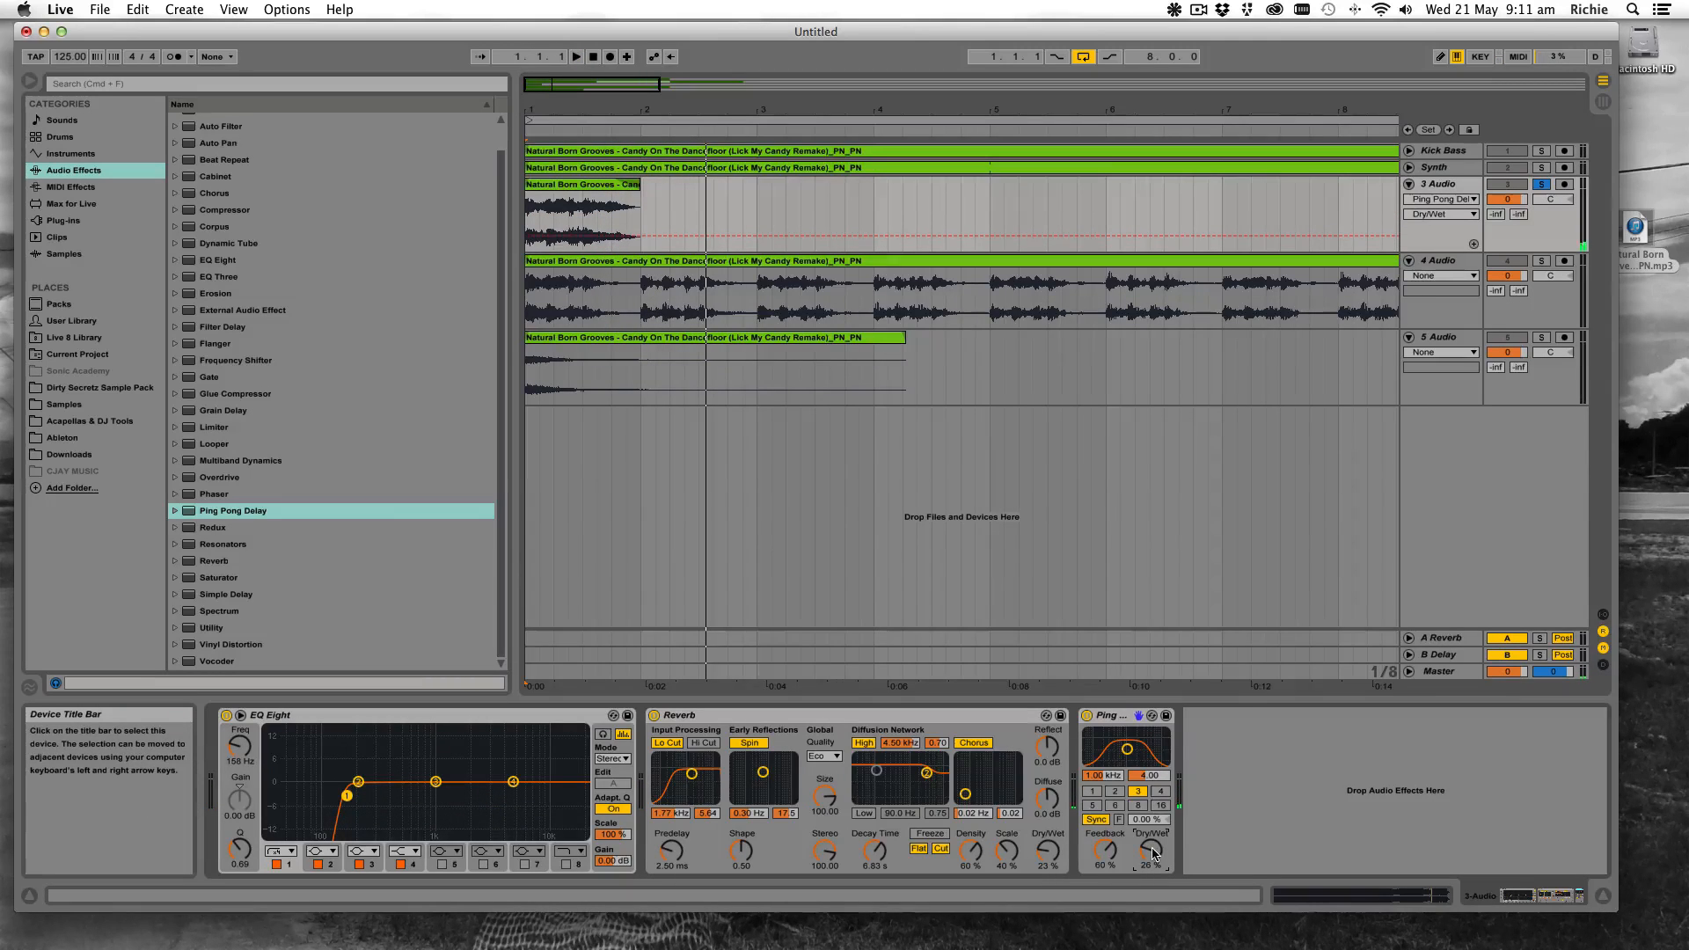
pyautogui.press('space')
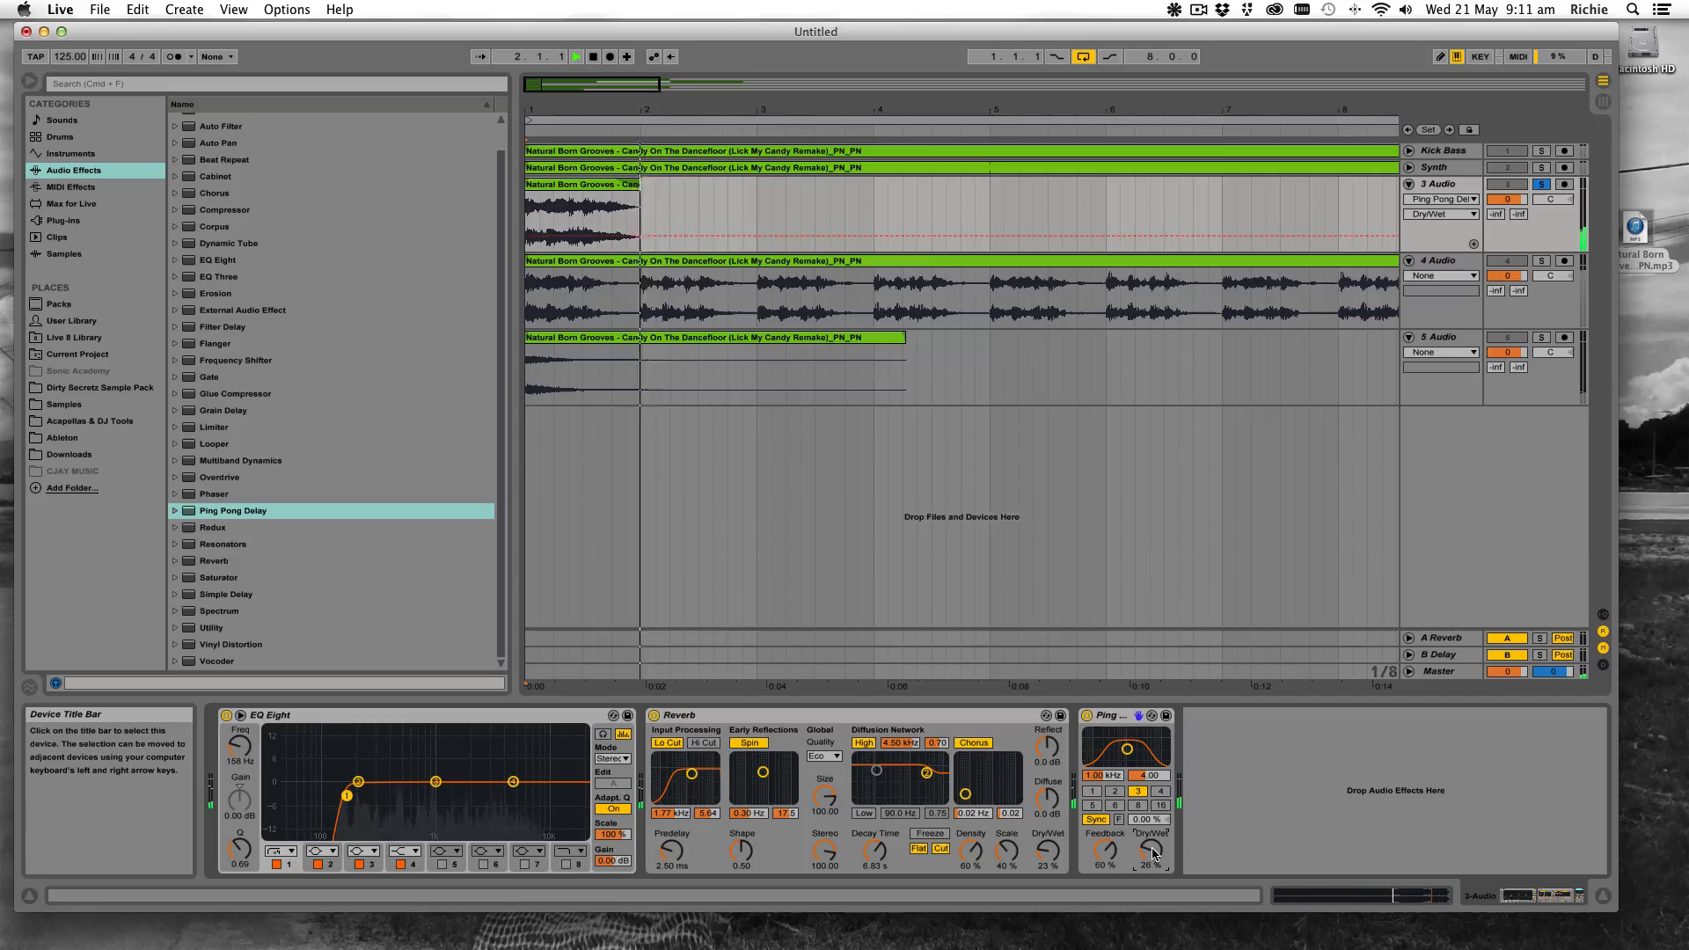
pyautogui.moveTo(1153, 853); pyautogui.dragTo(1106, 843)
pyautogui.press('space')
pyautogui.press('space')
pyautogui.press('space')
pyautogui.press('space')
pyautogui.press('space')
pyautogui.click(1160, 793)
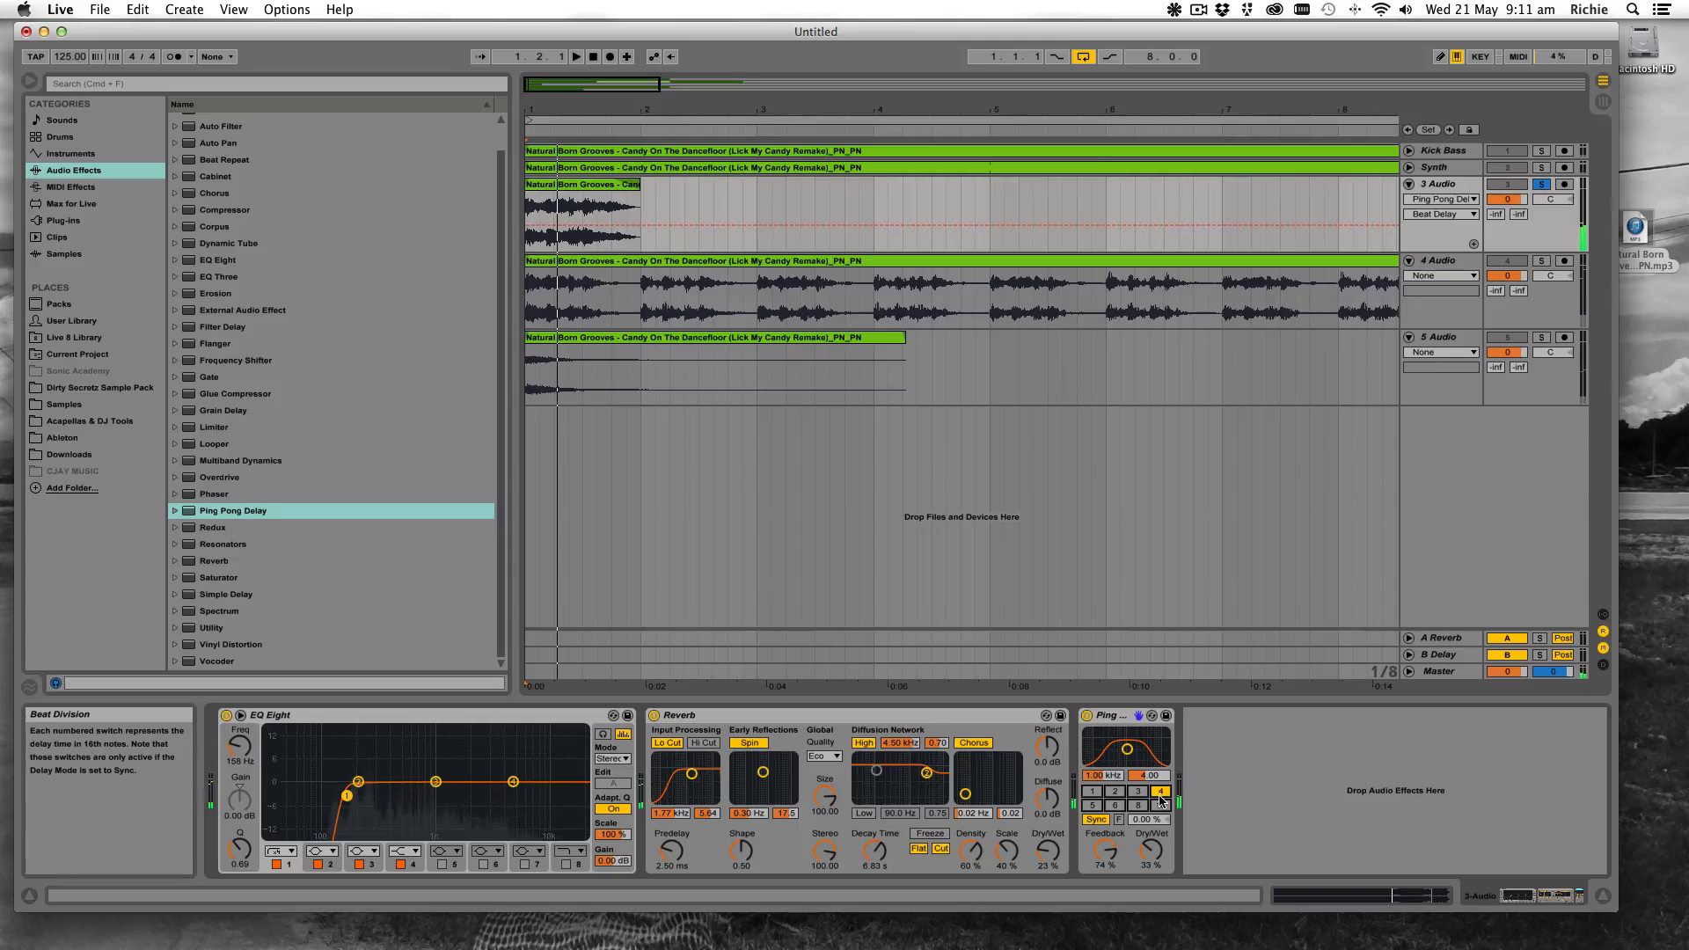
pyautogui.press('space')
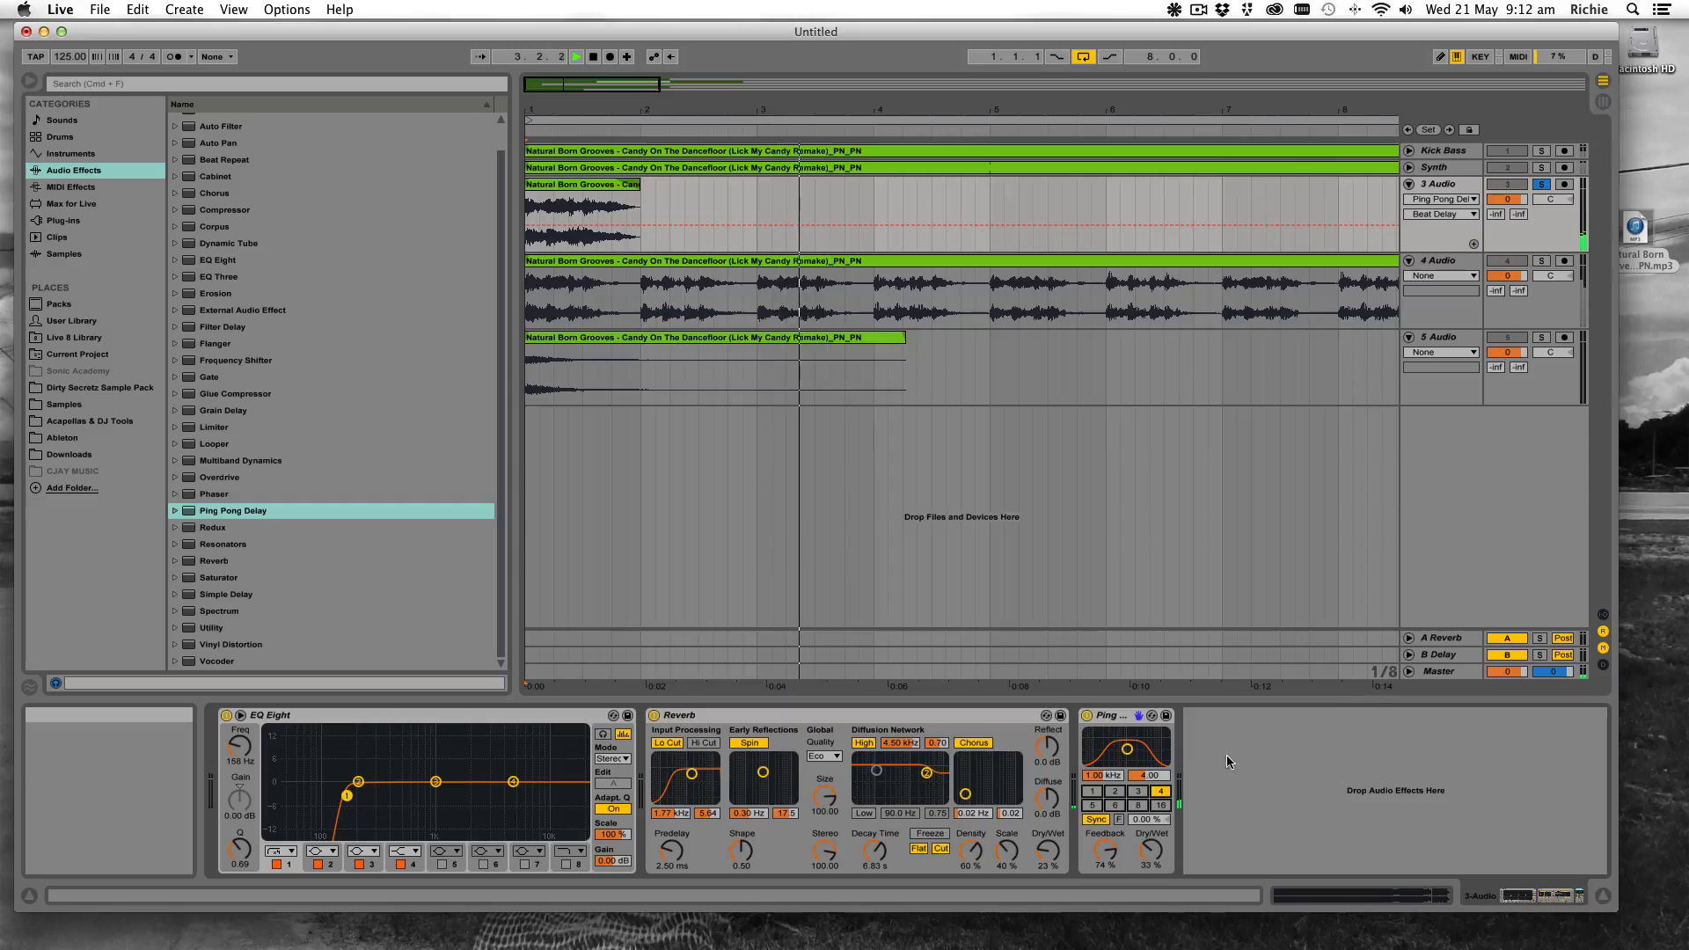
pyautogui.press('space')
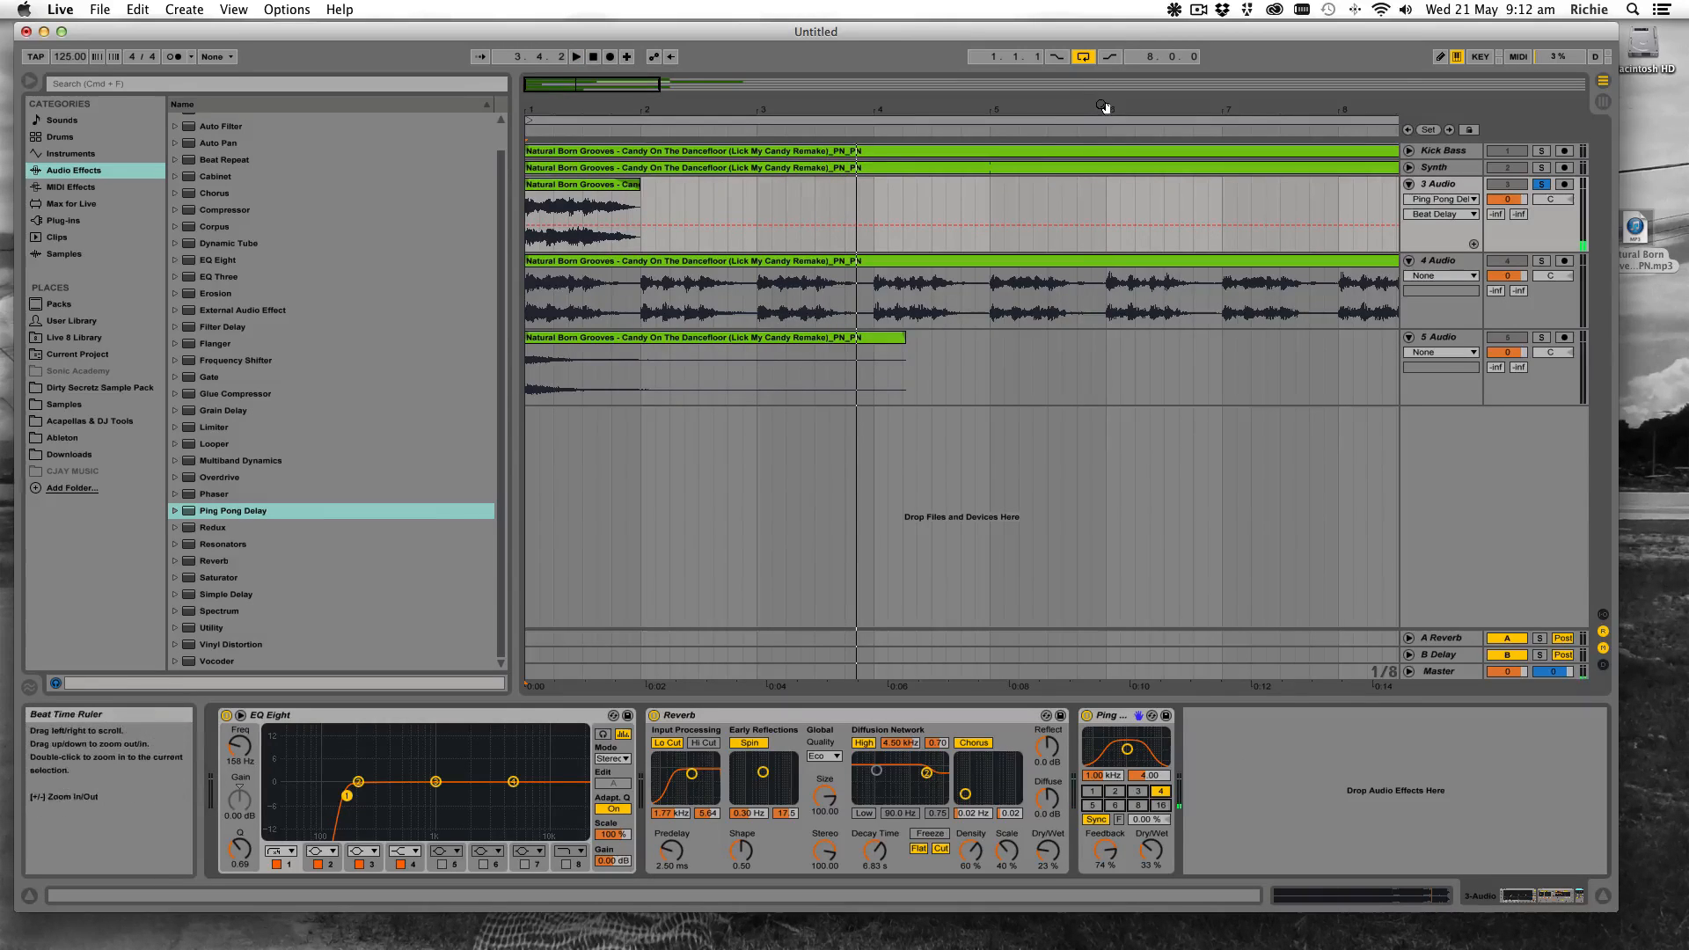
# Rename the 3 Audio track to FX Vocal and fold it, switching solo to the 4 Audio track
pyautogui.moveTo(1104, 109); pyautogui.dragTo(1104, 66)
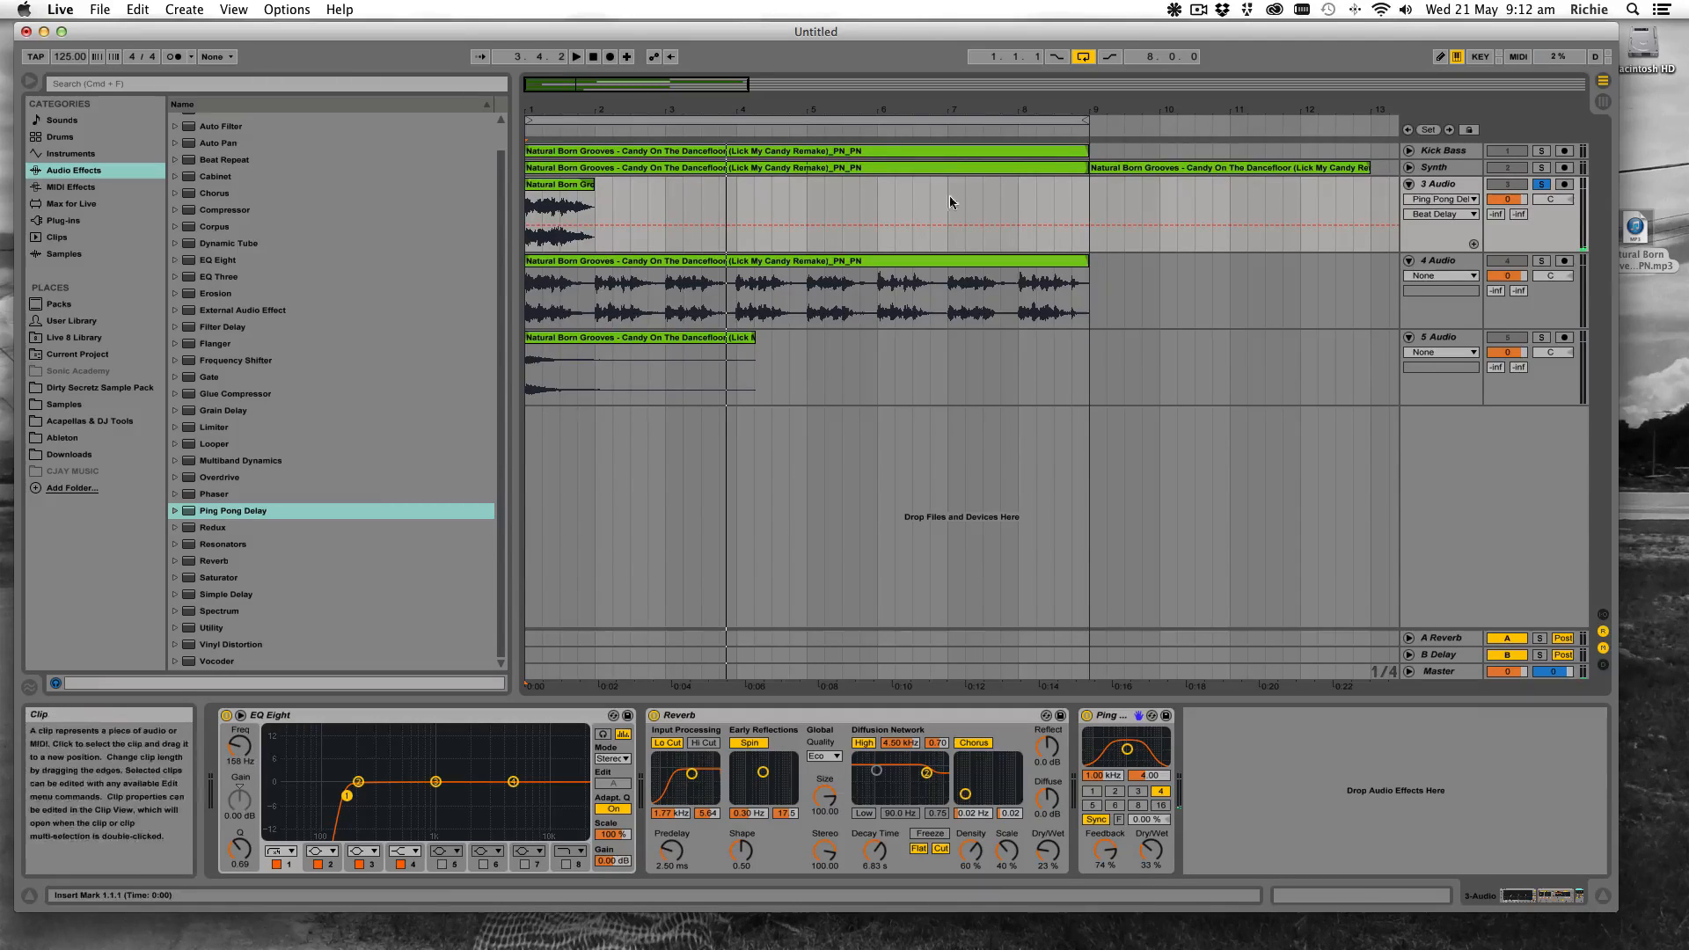
pyautogui.press('space')
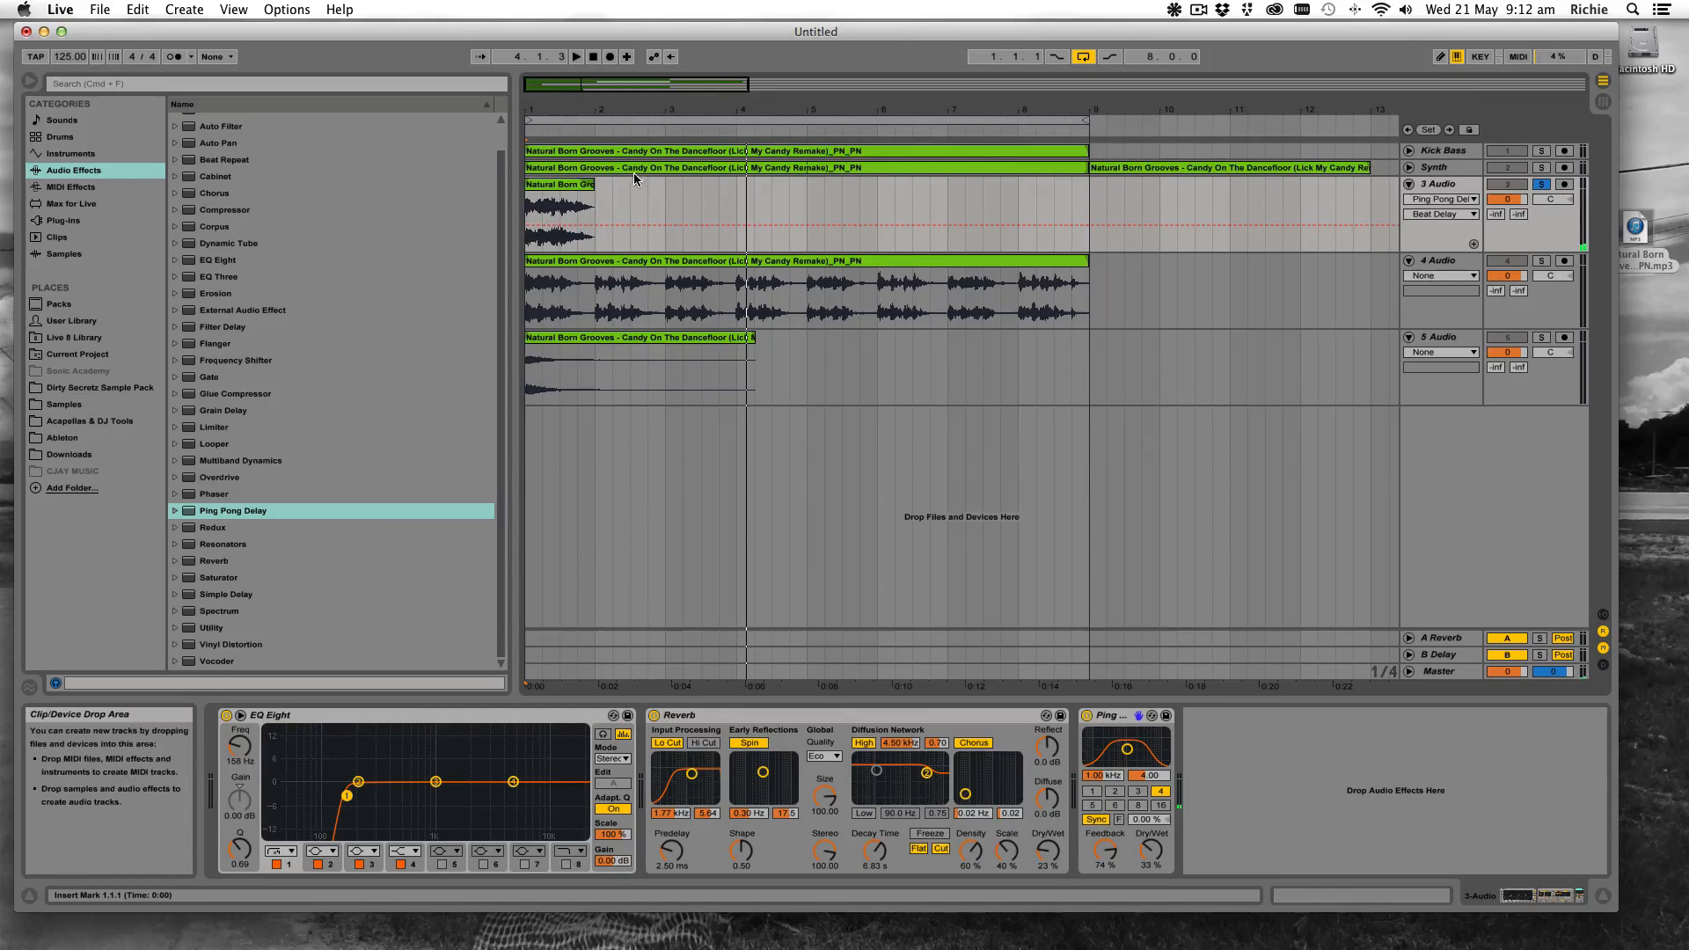
pyautogui.click(1409, 185)
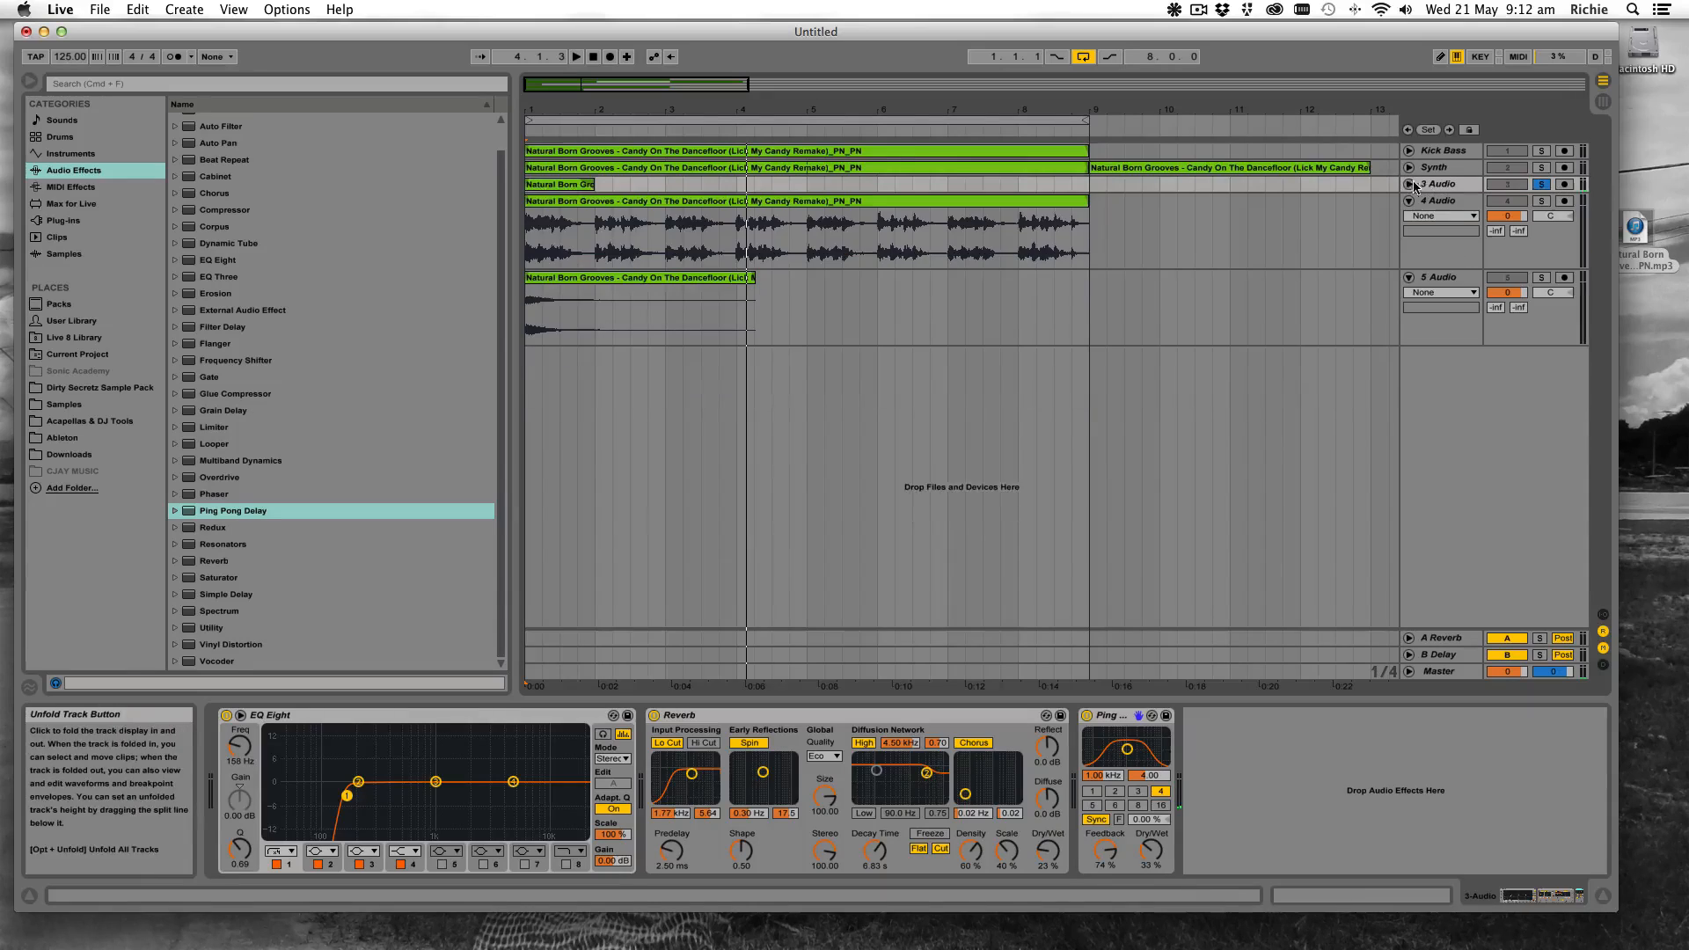
pyautogui.click(1409, 184)
pyautogui.click(1453, 187)
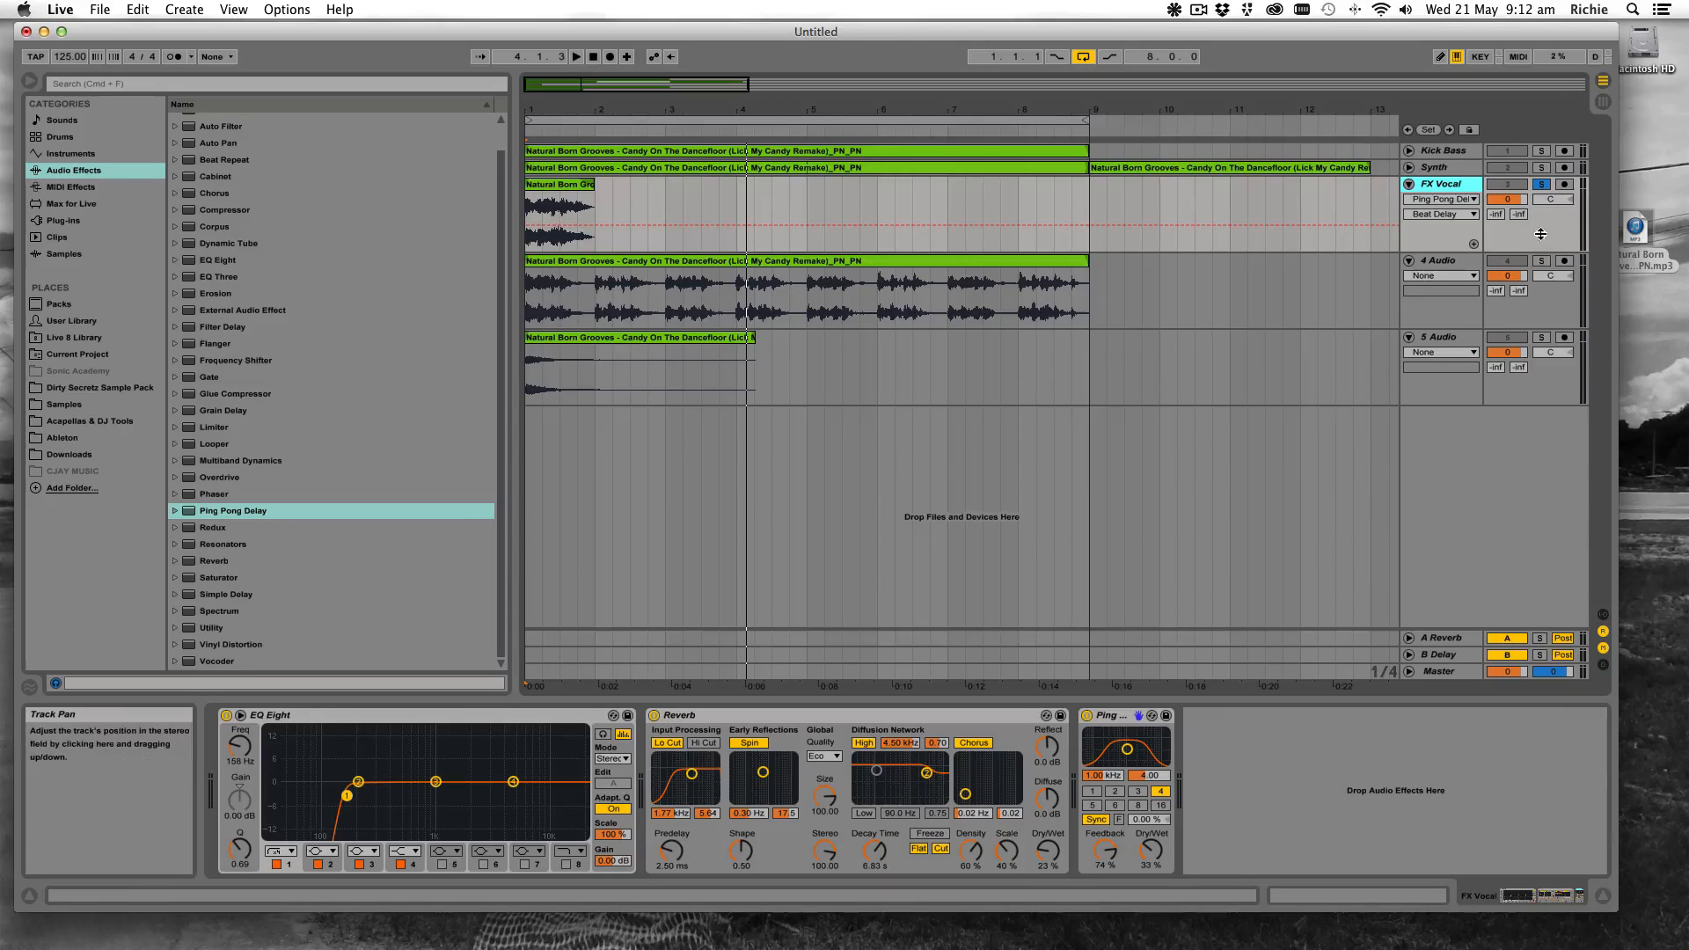
pyautogui.click(1541, 261)
pyautogui.click(1410, 185)
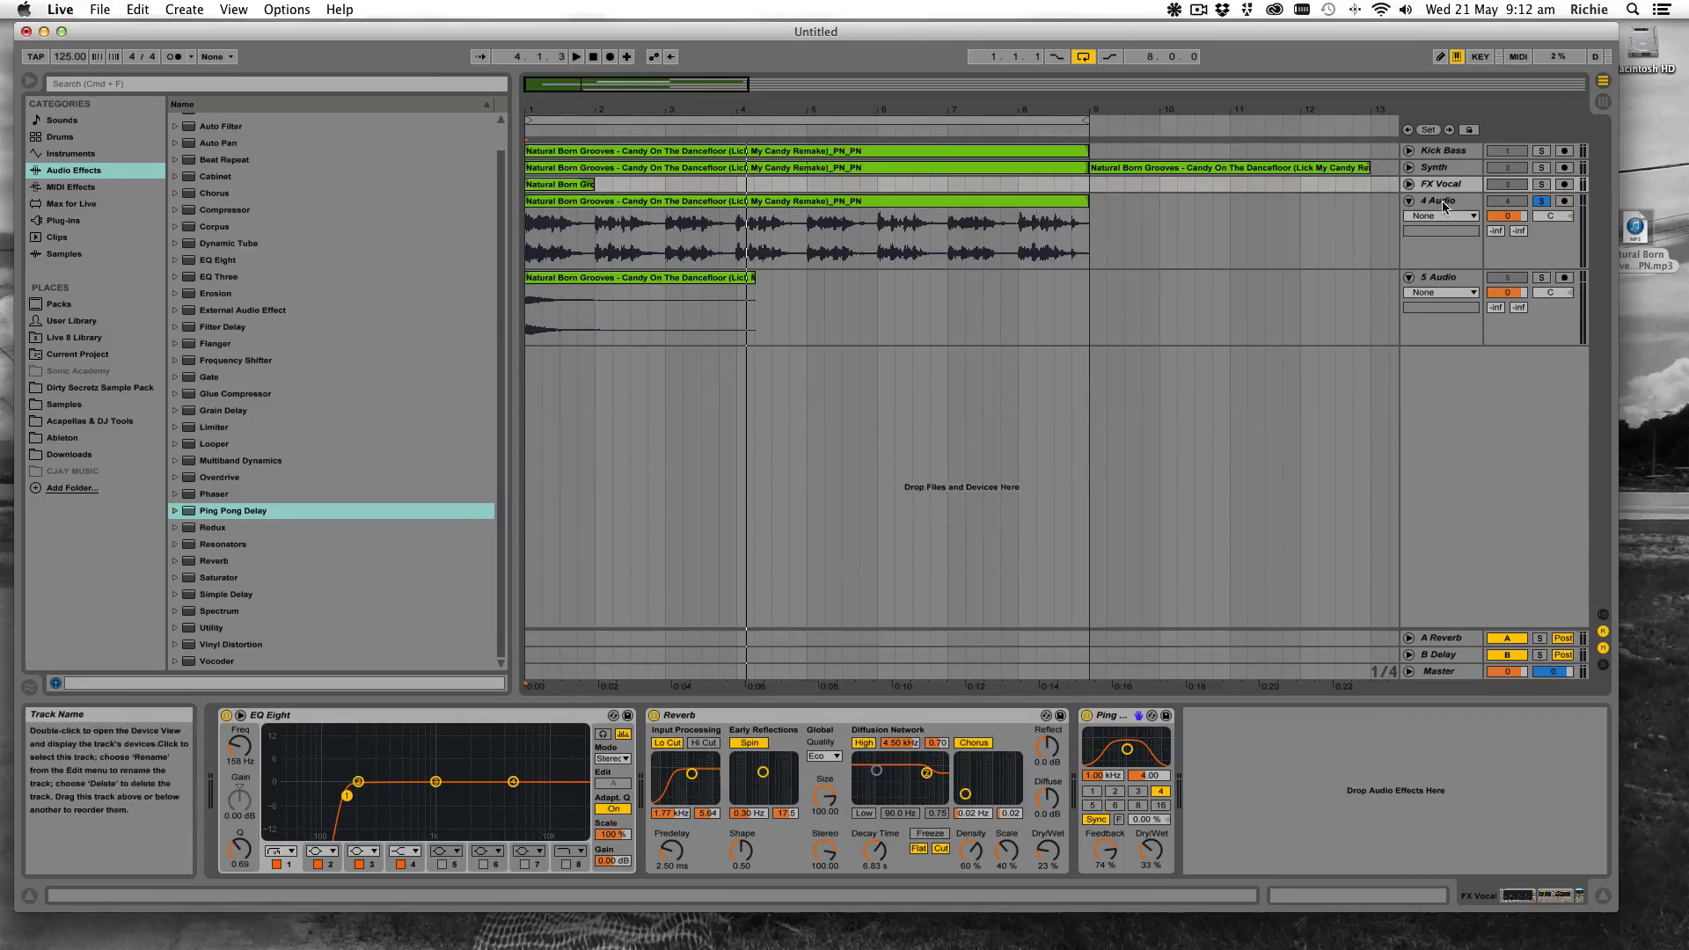
# Audition the 4 Audio clip from the start to find the part worth keeping
pyautogui.click(1443, 203)
pyautogui.press('space')
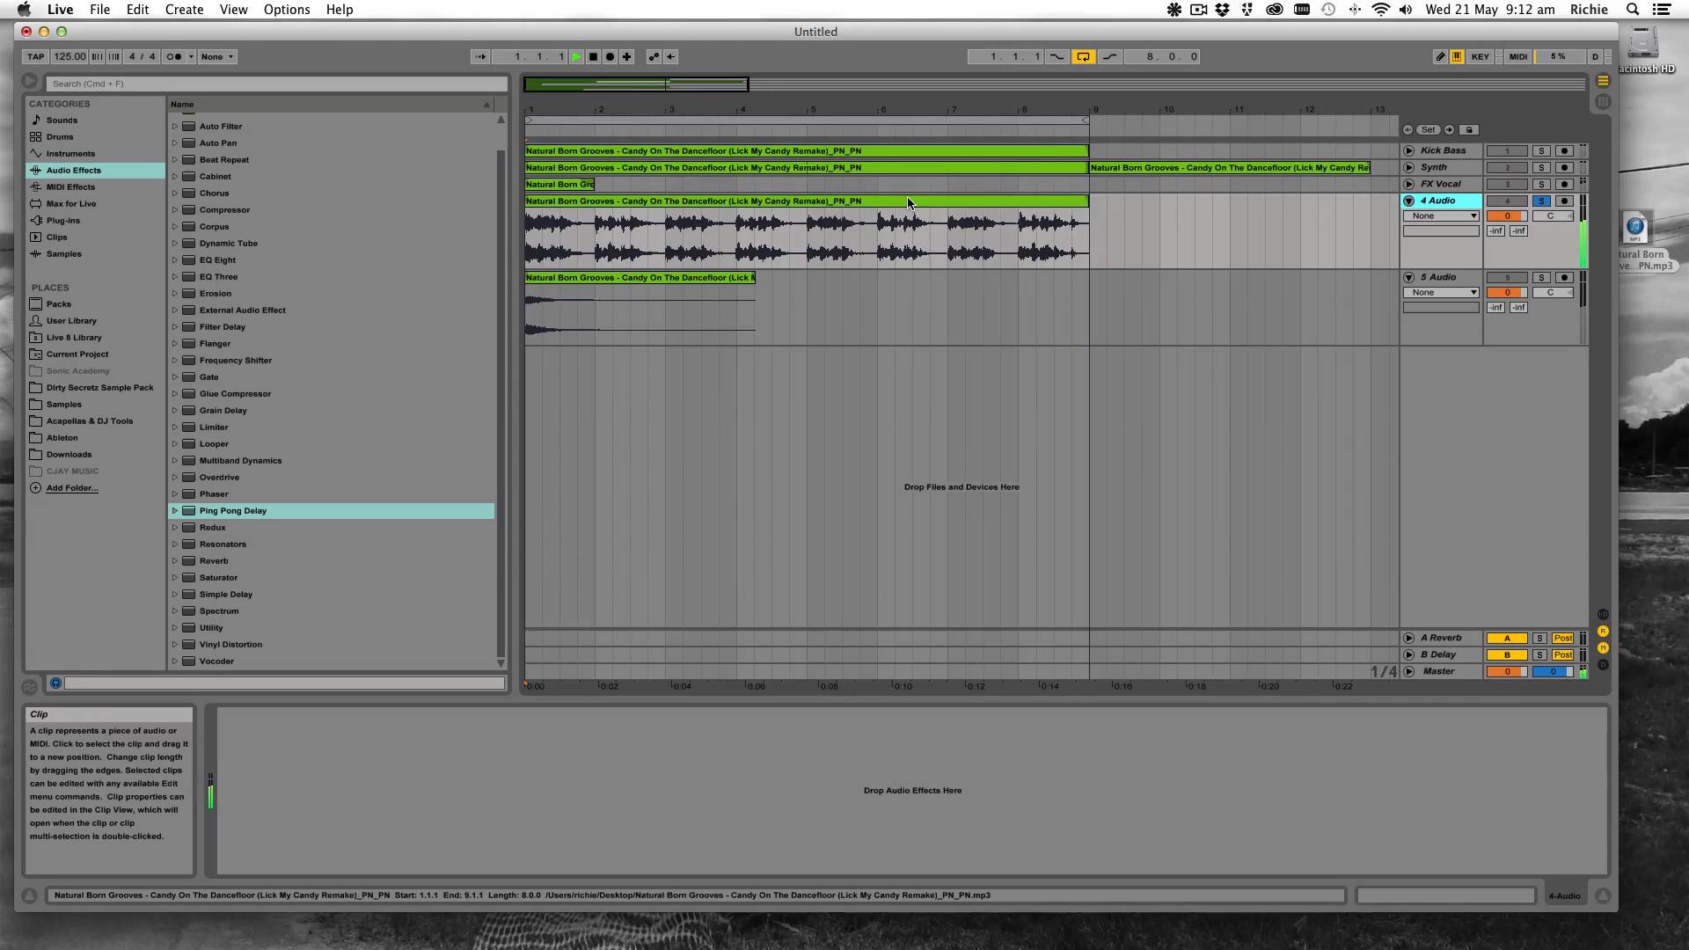
pyautogui.press('space')
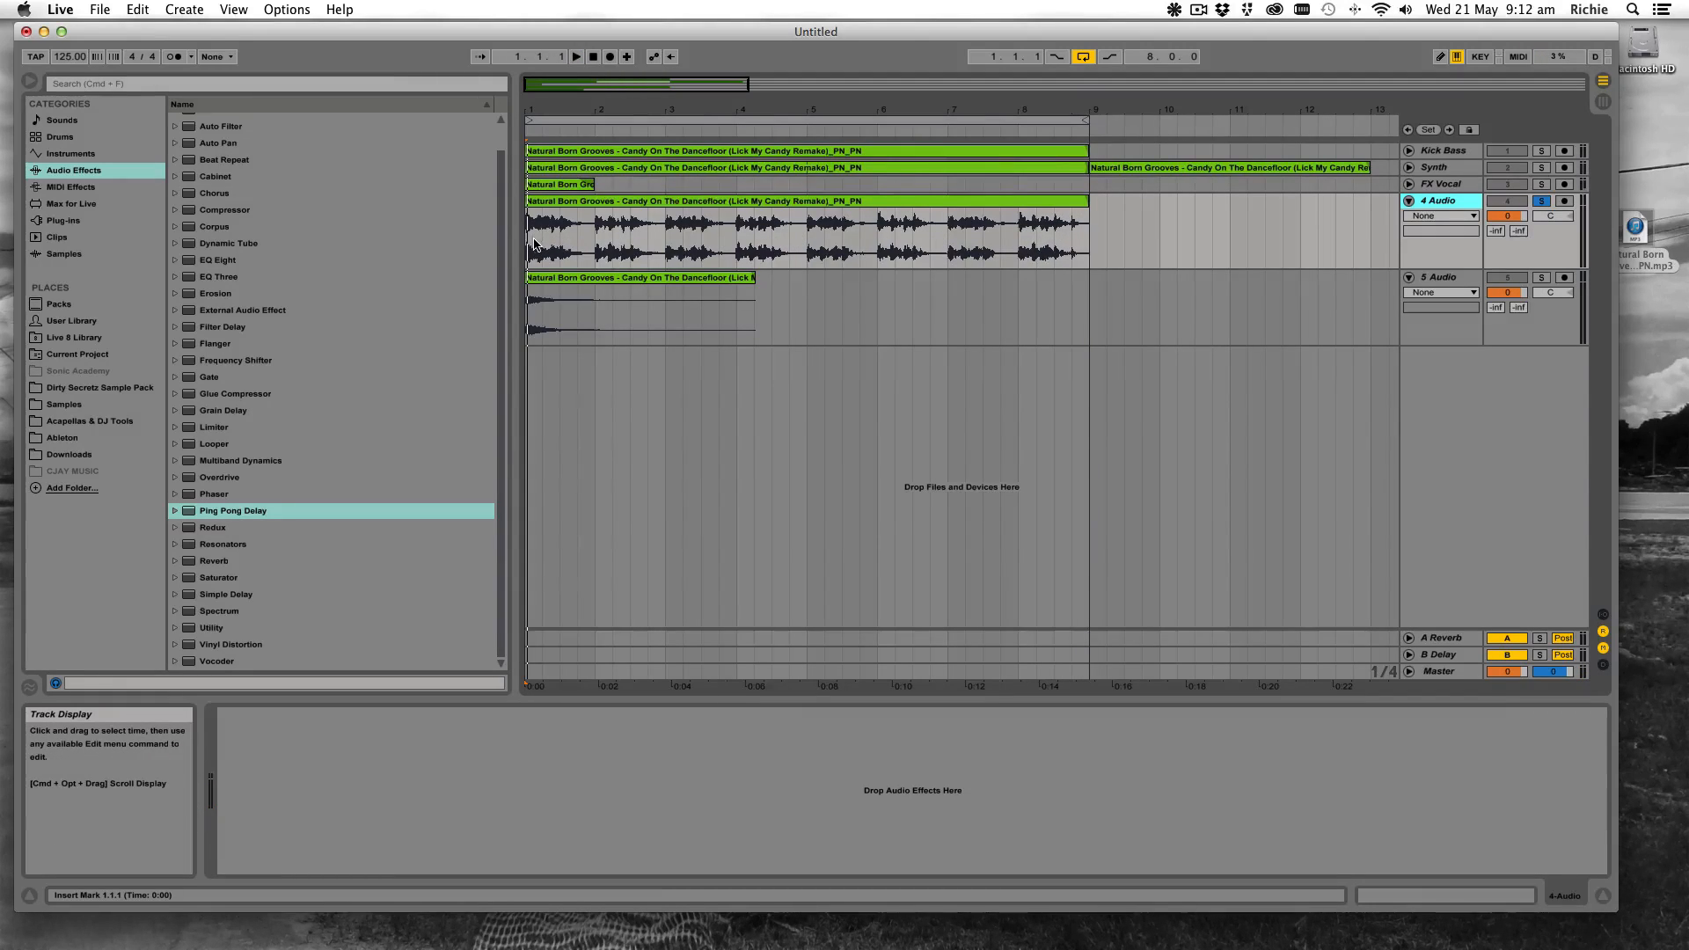
pyautogui.press('space')
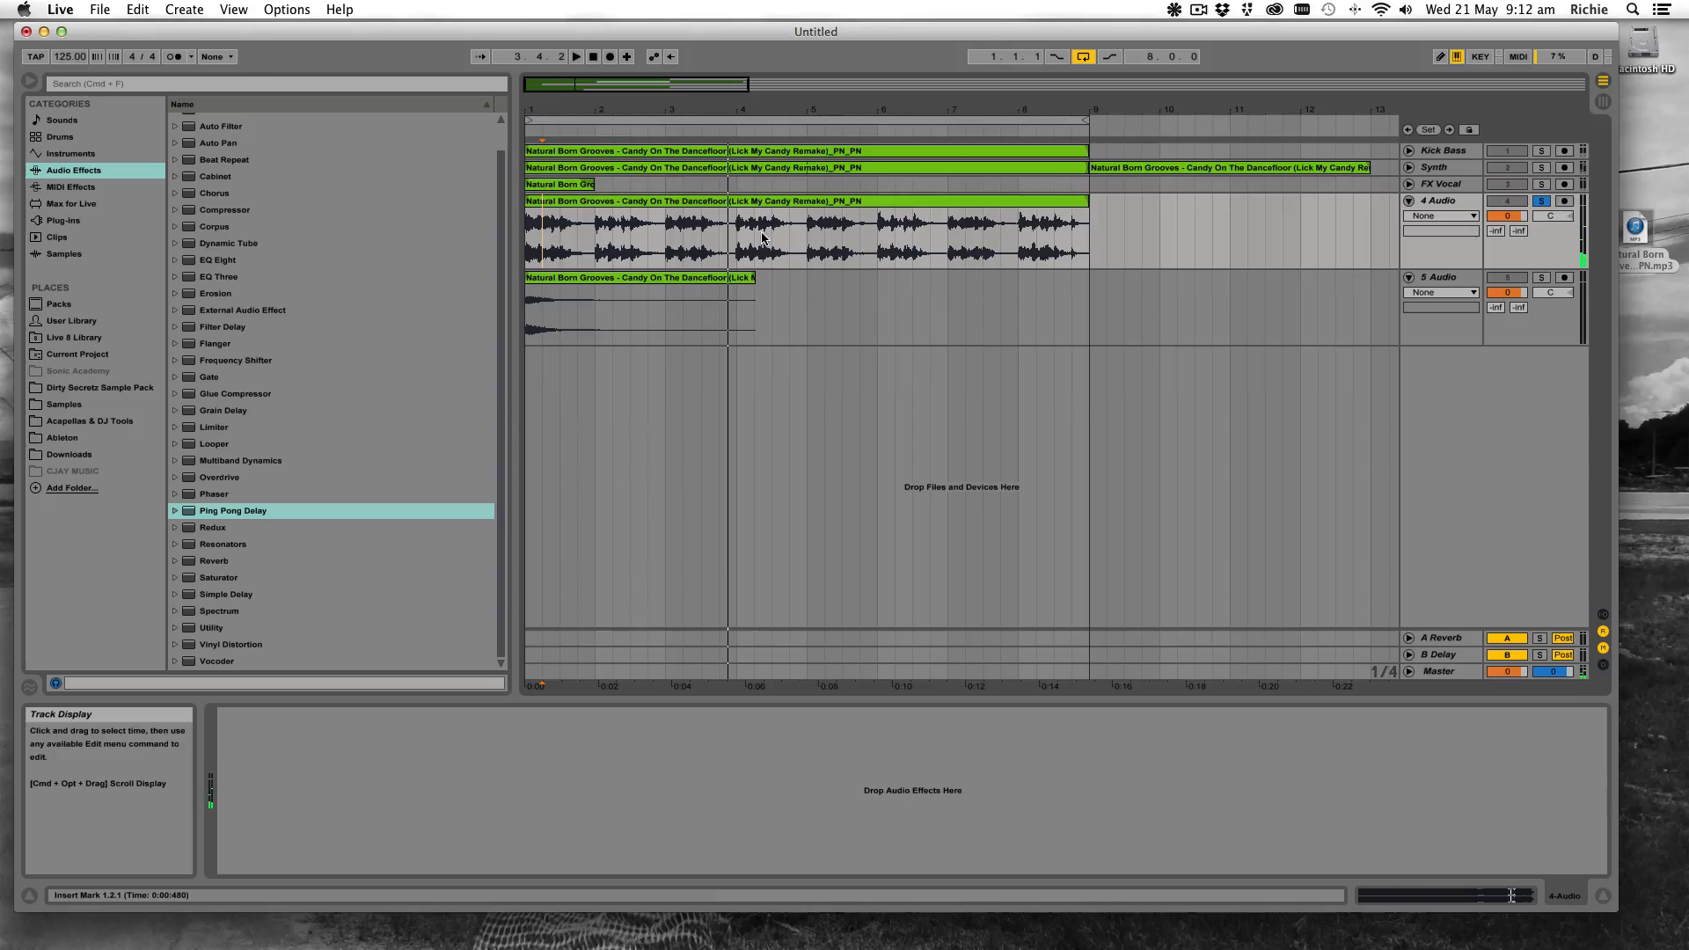
pyautogui.press('space')
# Split the 4 Audio clip at bar 5 and delete its first four bars
pyautogui.click(545, 229)
pyautogui.press('super+e')
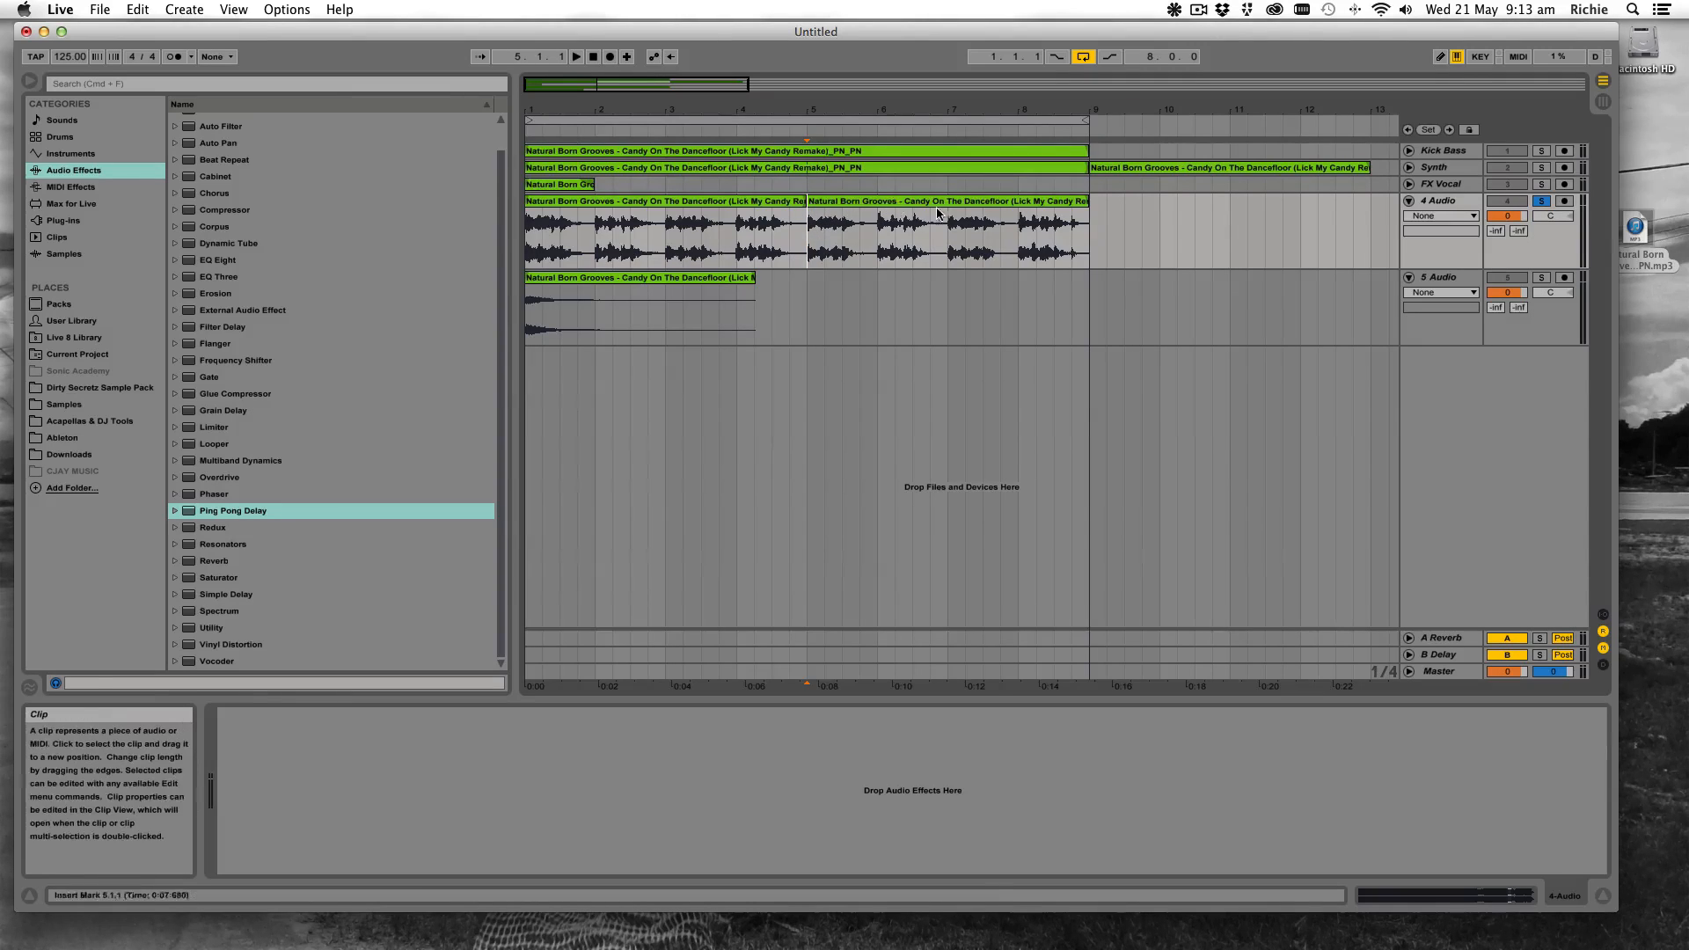
pyautogui.click(804, 234)
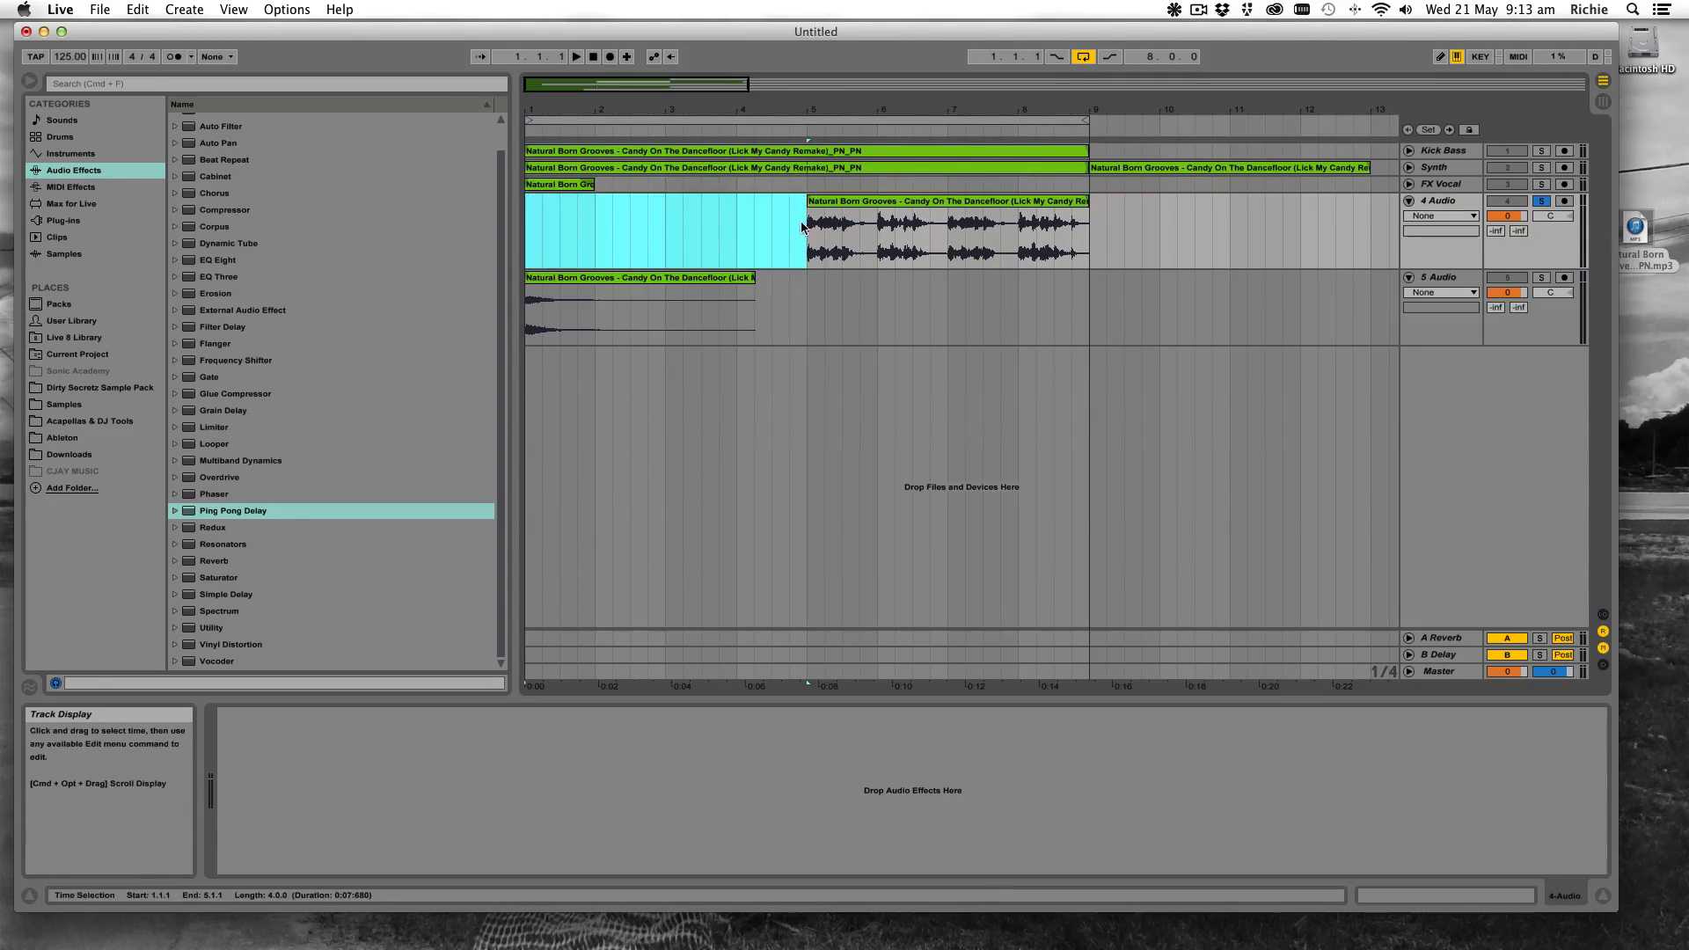
pyautogui.press('Delete')
# Move the remaining four-bar clip on 4 Audio to bar 1, auditioning it before and after the move
pyautogui.press('space')
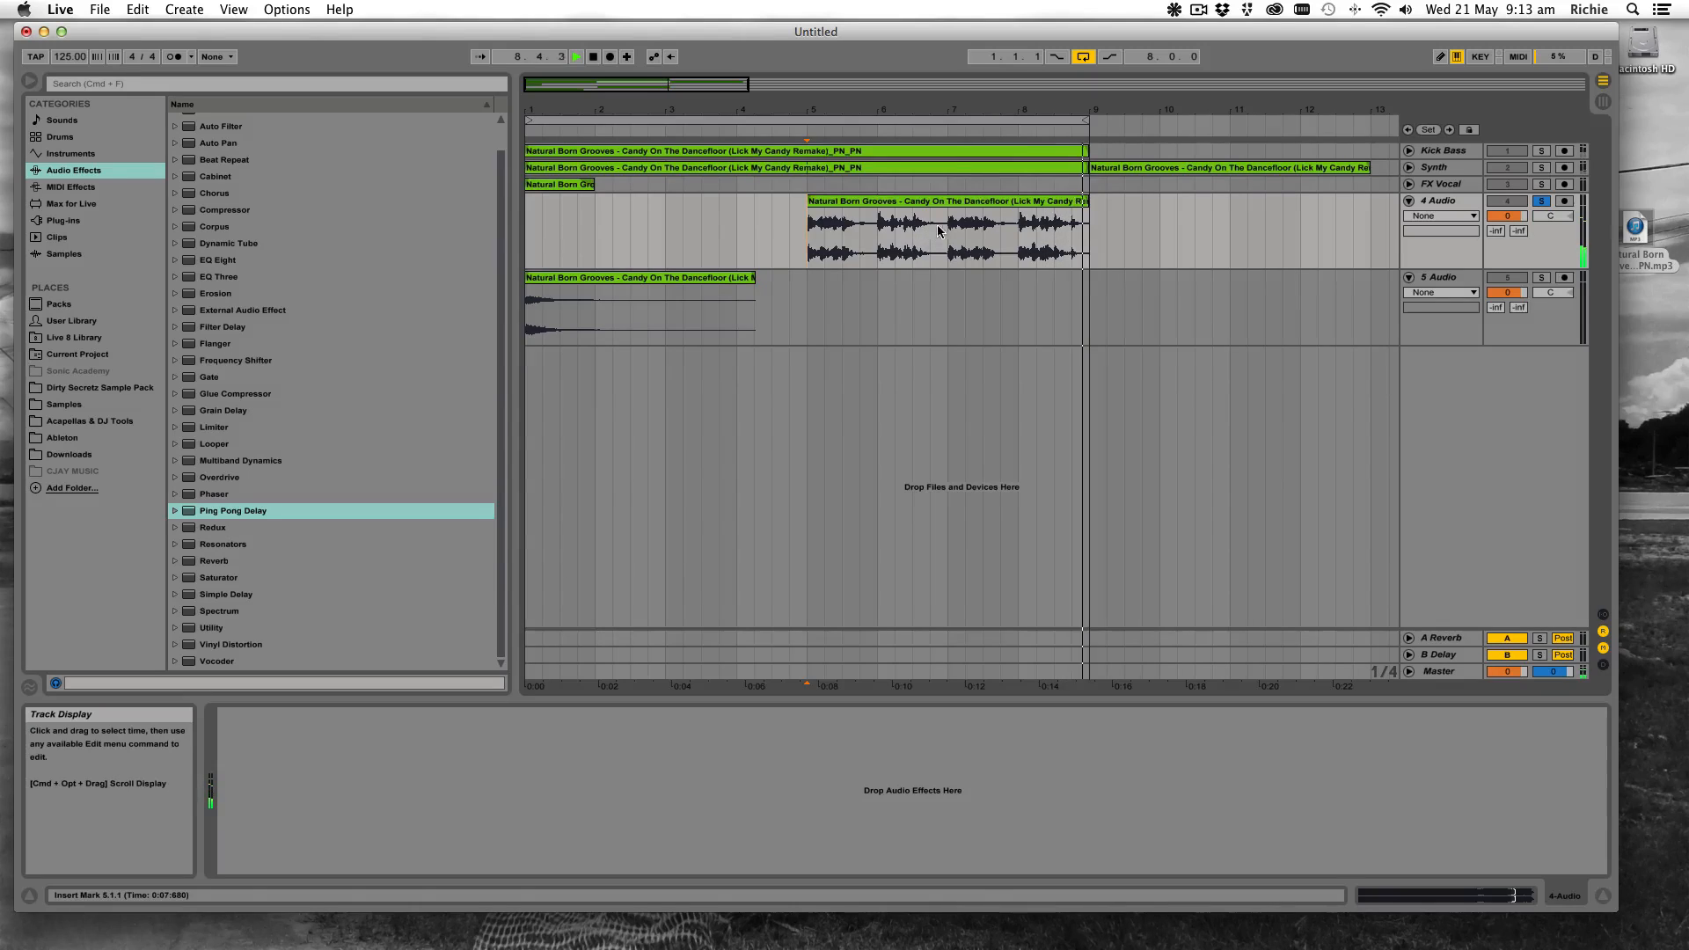
pyautogui.press('space')
pyautogui.moveTo(983, 209); pyautogui.dragTo(709, 208)
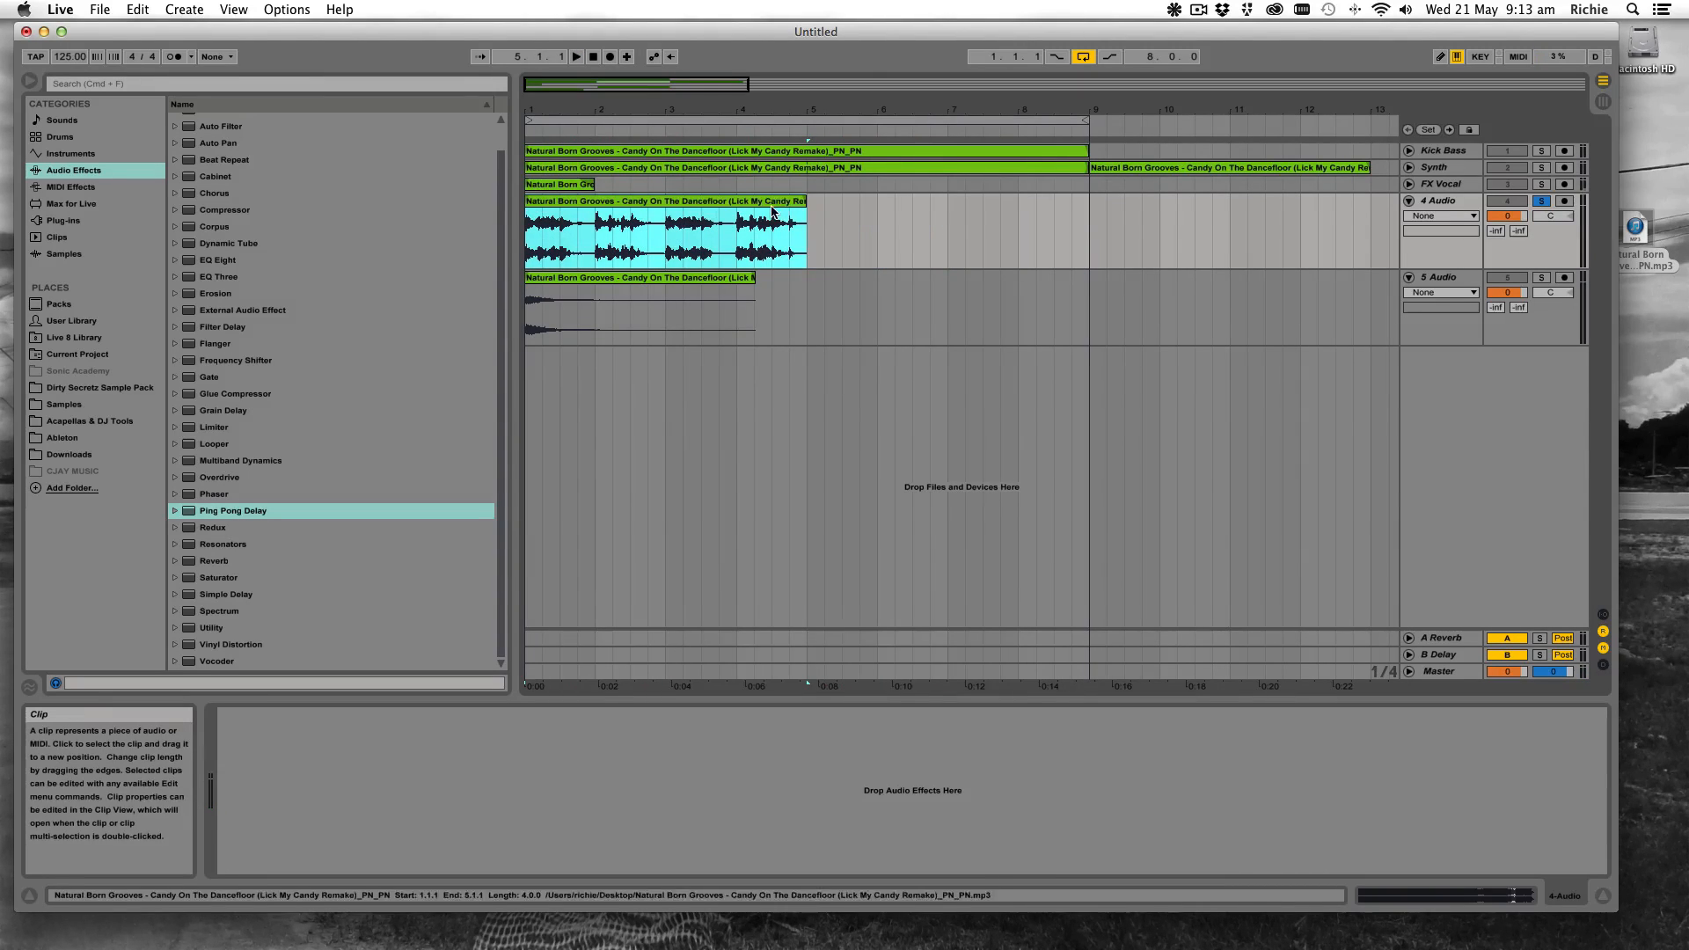
pyautogui.click(791, 239)
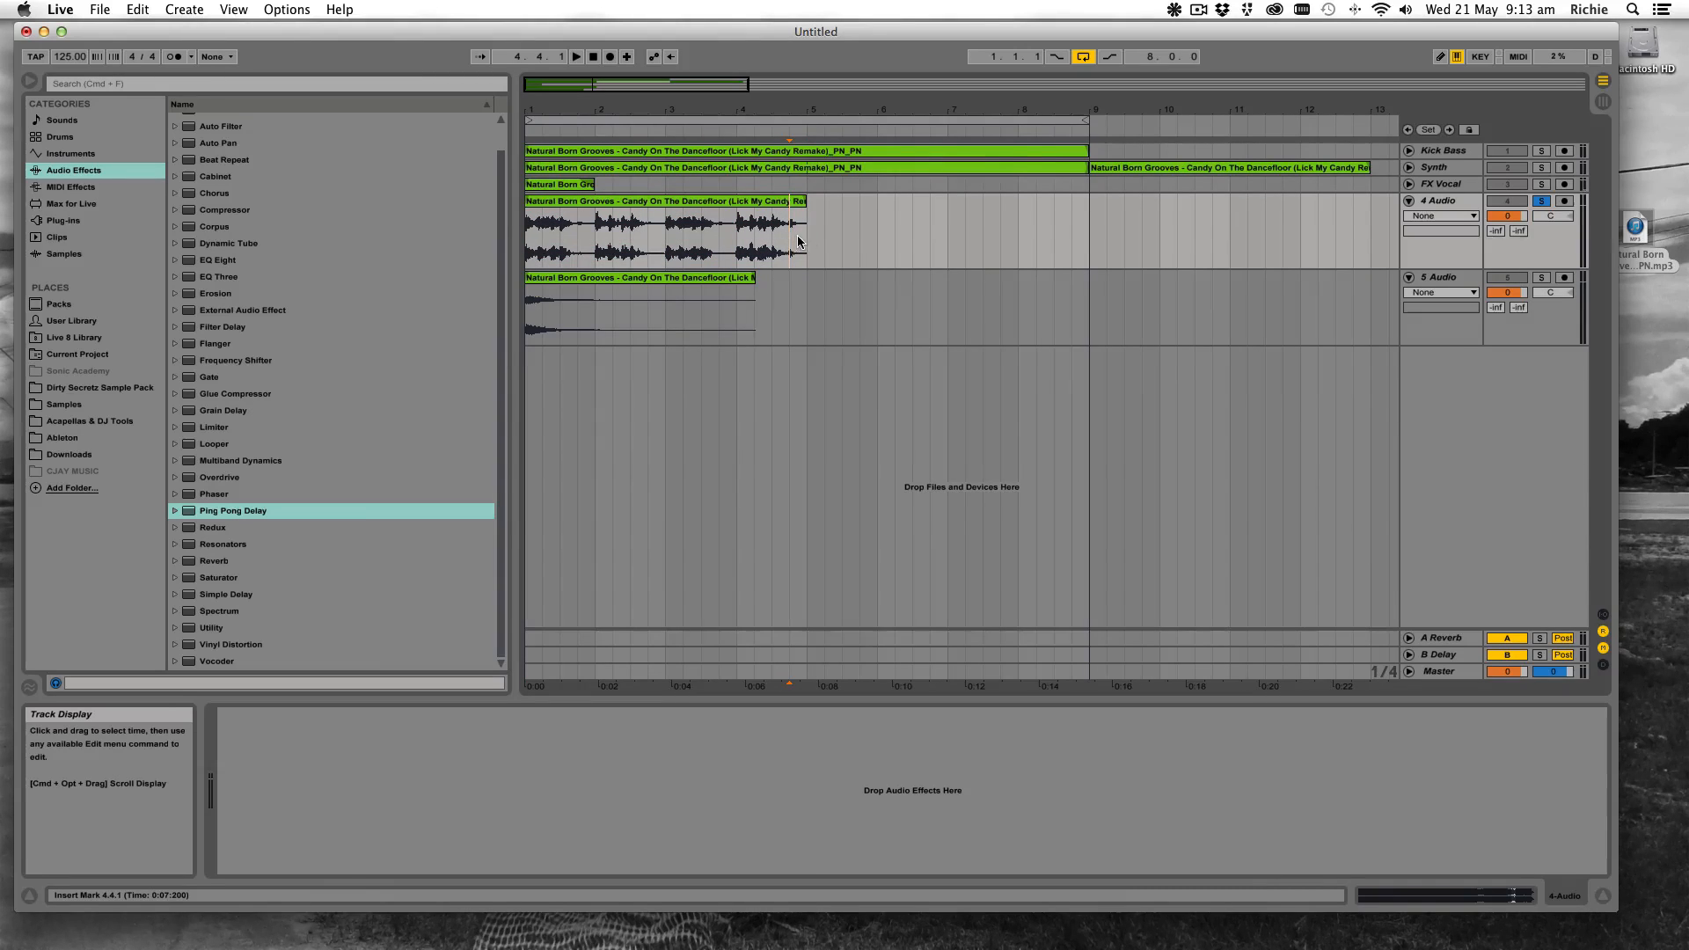
pyautogui.press('space')
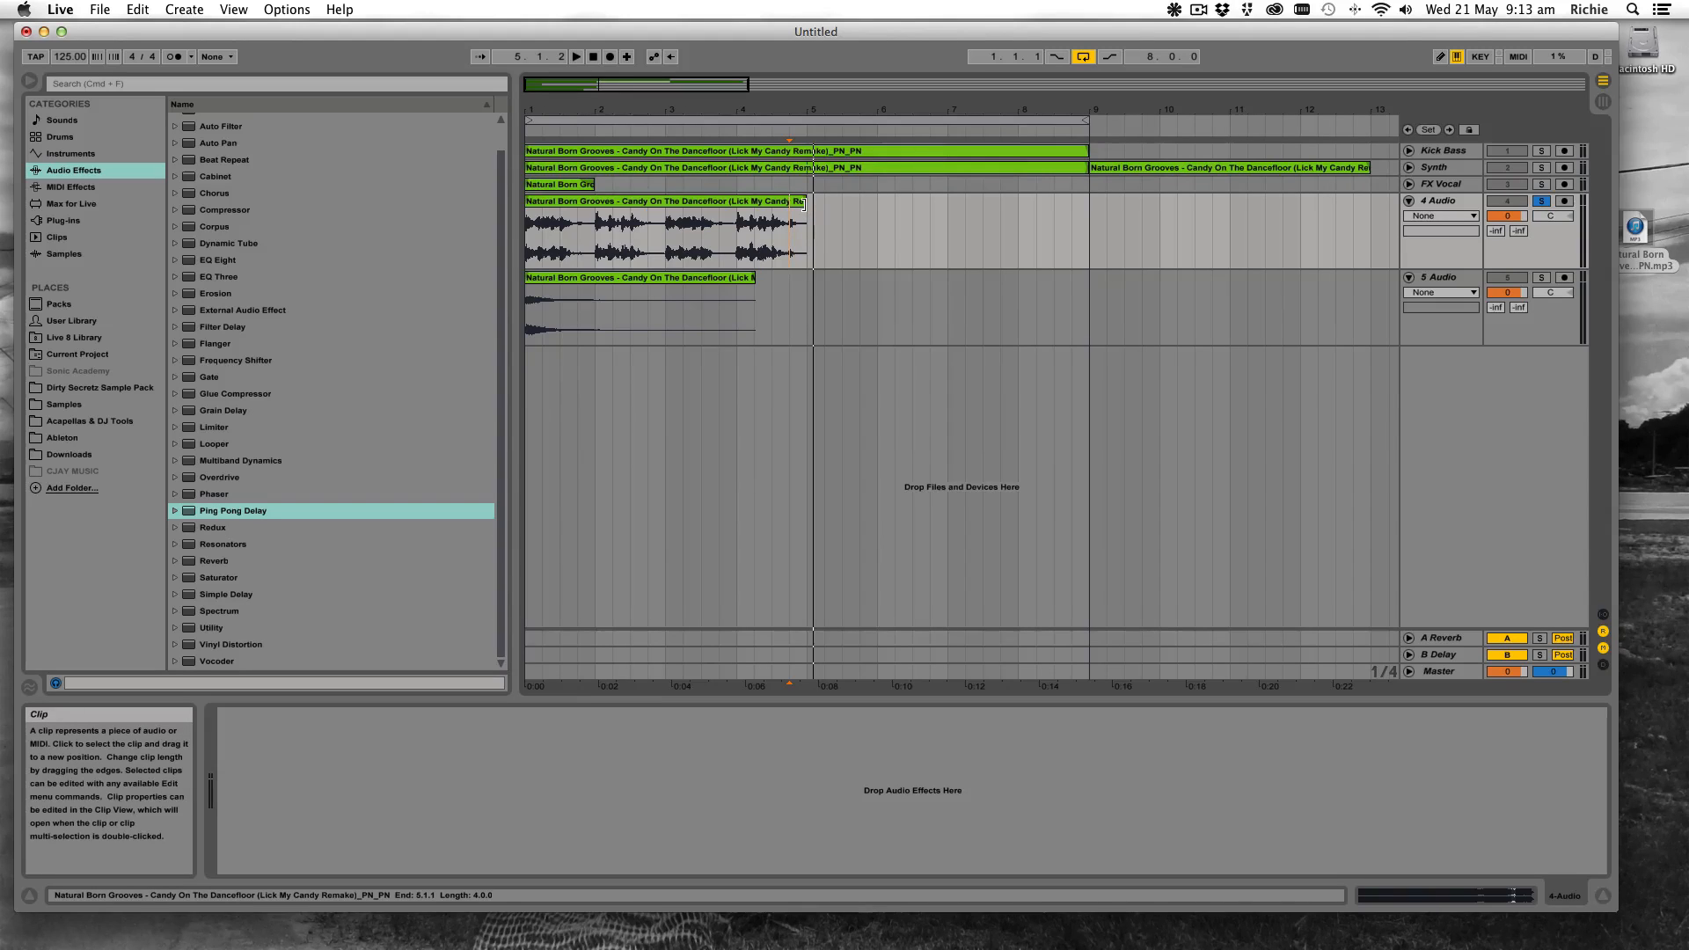
pyautogui.press('space')
# Turn on looping for the 4 Audio clip over bars 157 to 161 and extend the clip to bar 9
pyautogui.click(750, 208)
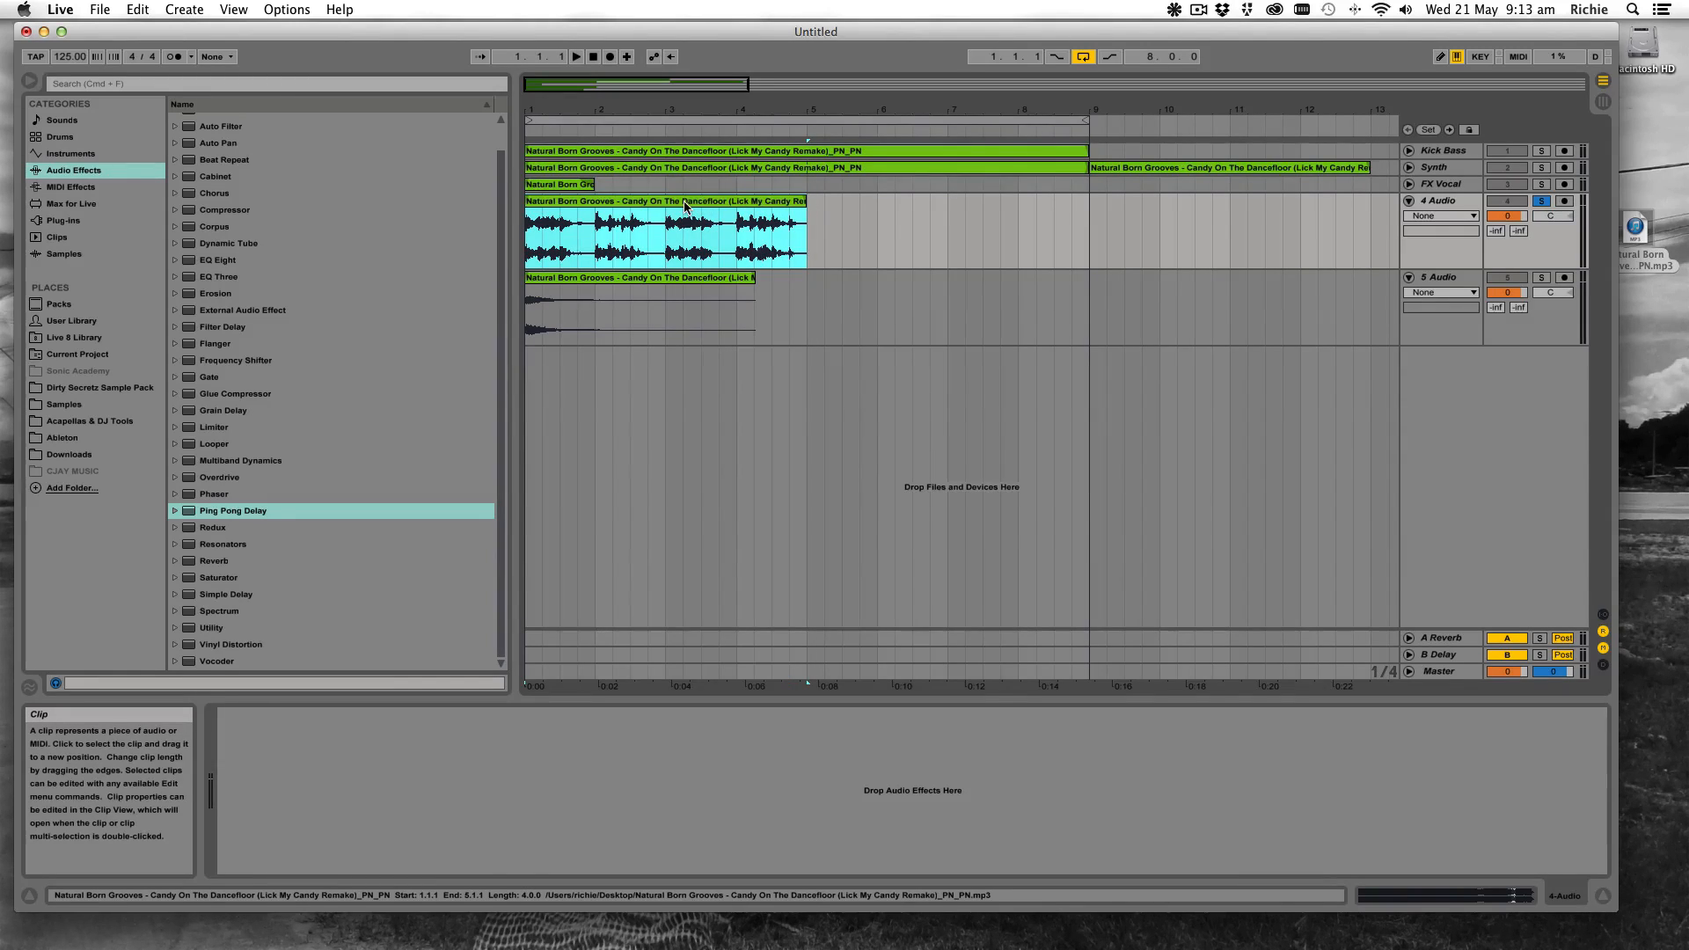
pyautogui.doubleClick(684, 206)
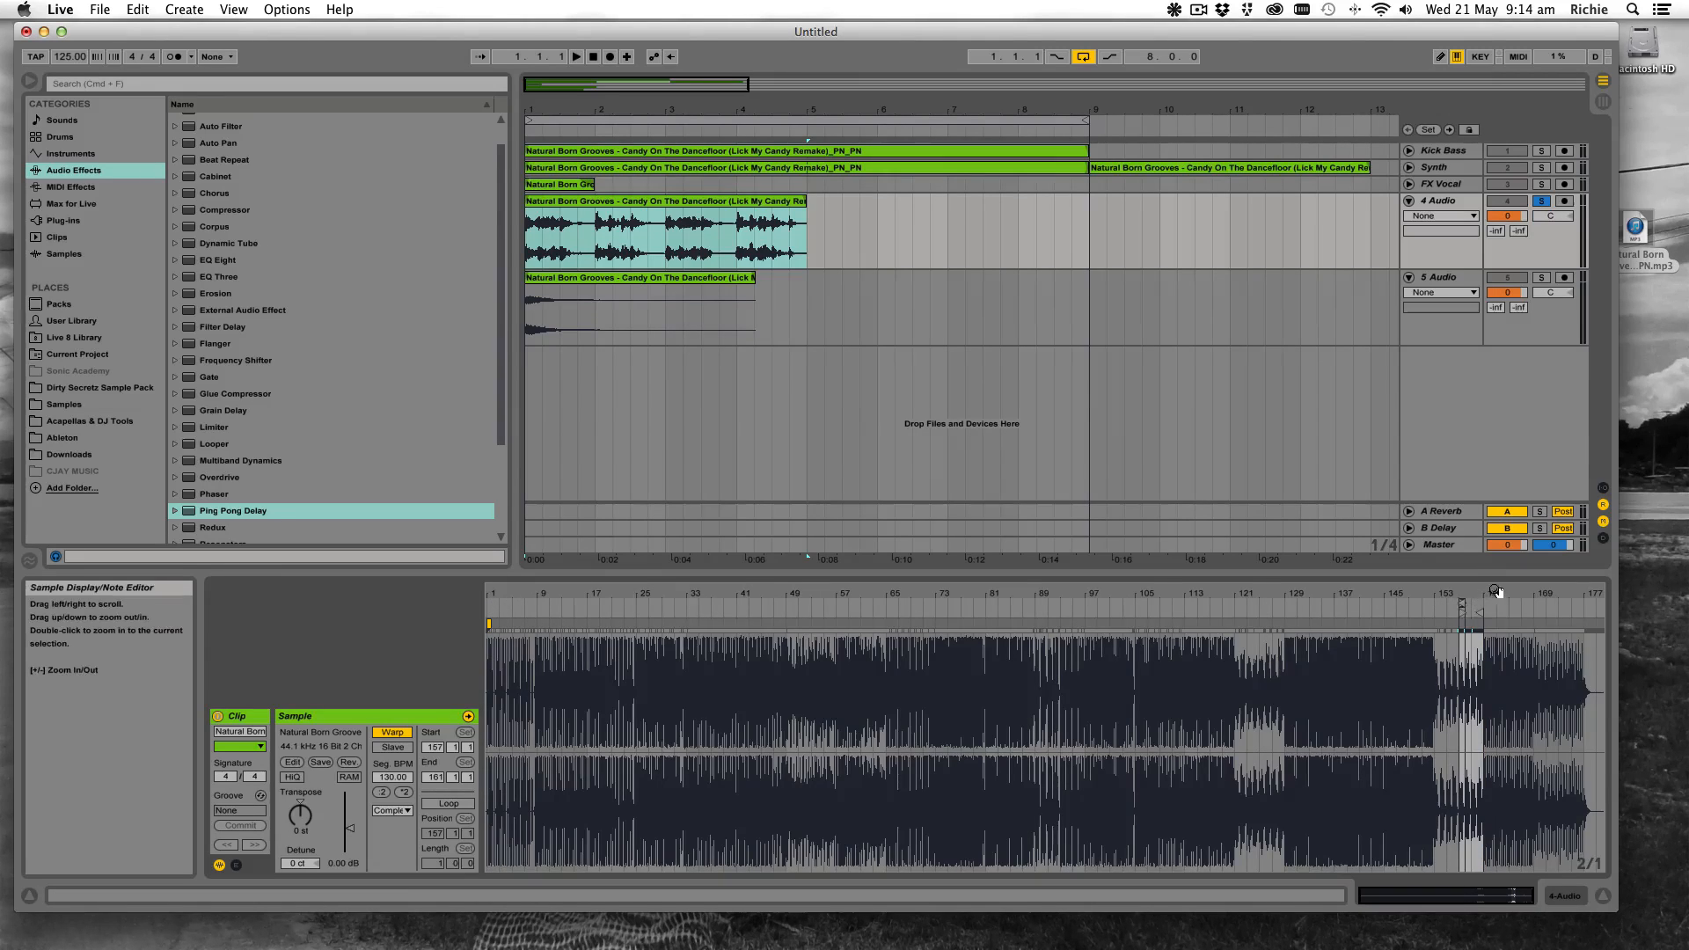
pyautogui.moveTo(1470, 603); pyautogui.dragTo(1172, 591)
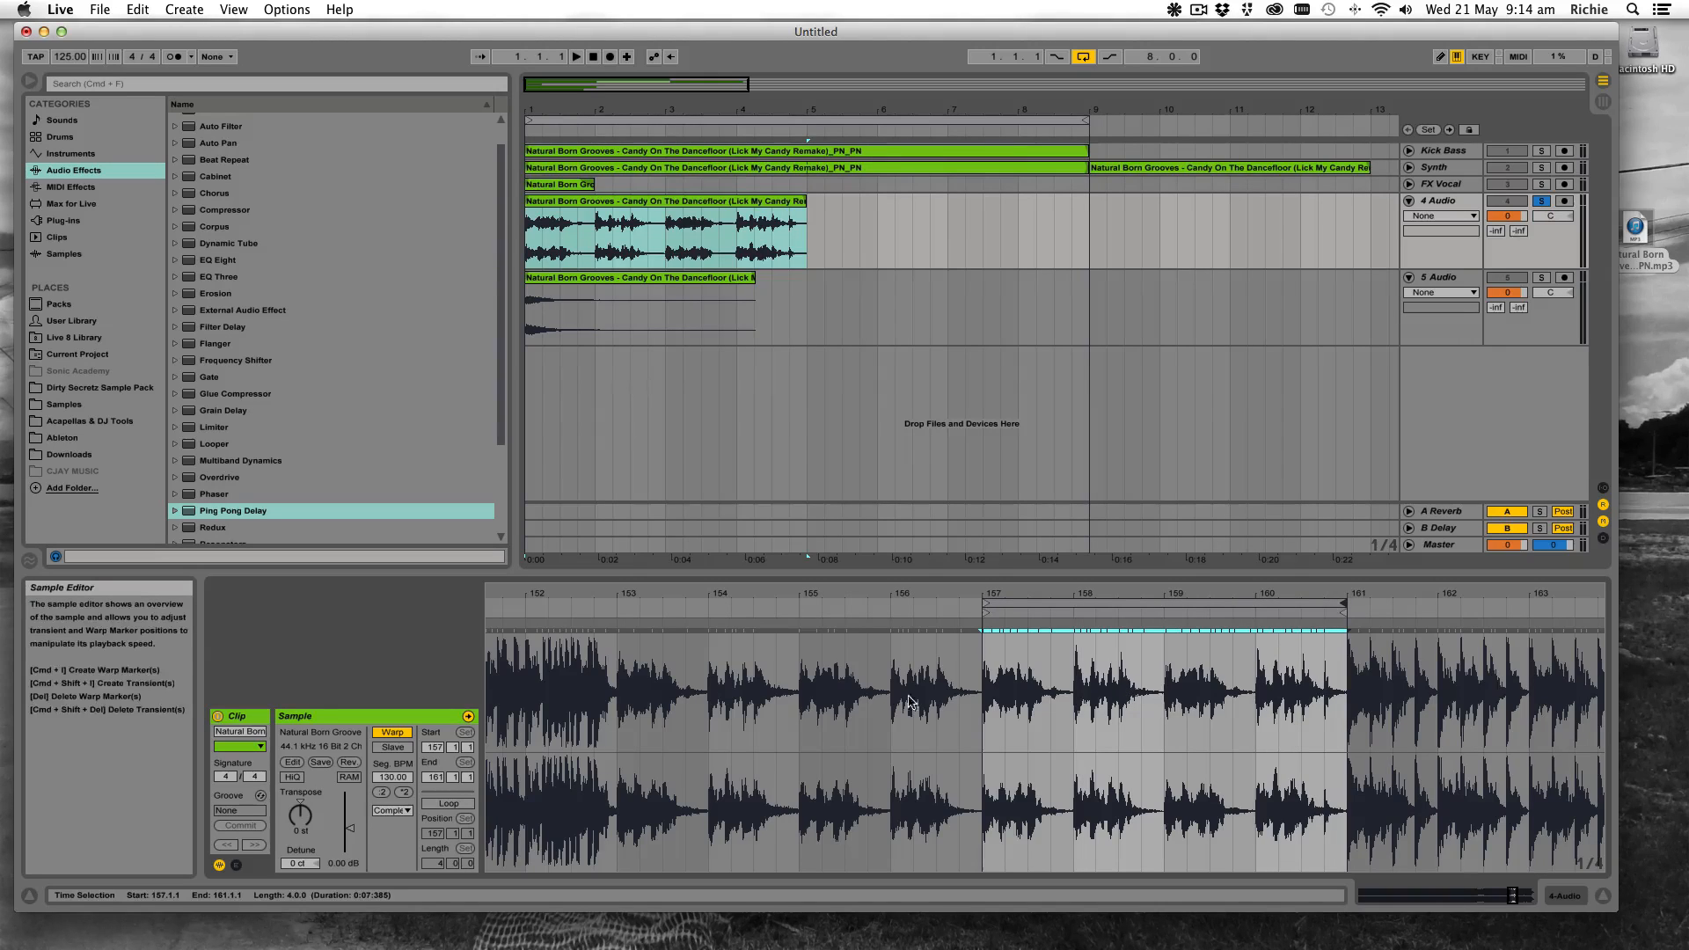
pyautogui.click(448, 803)
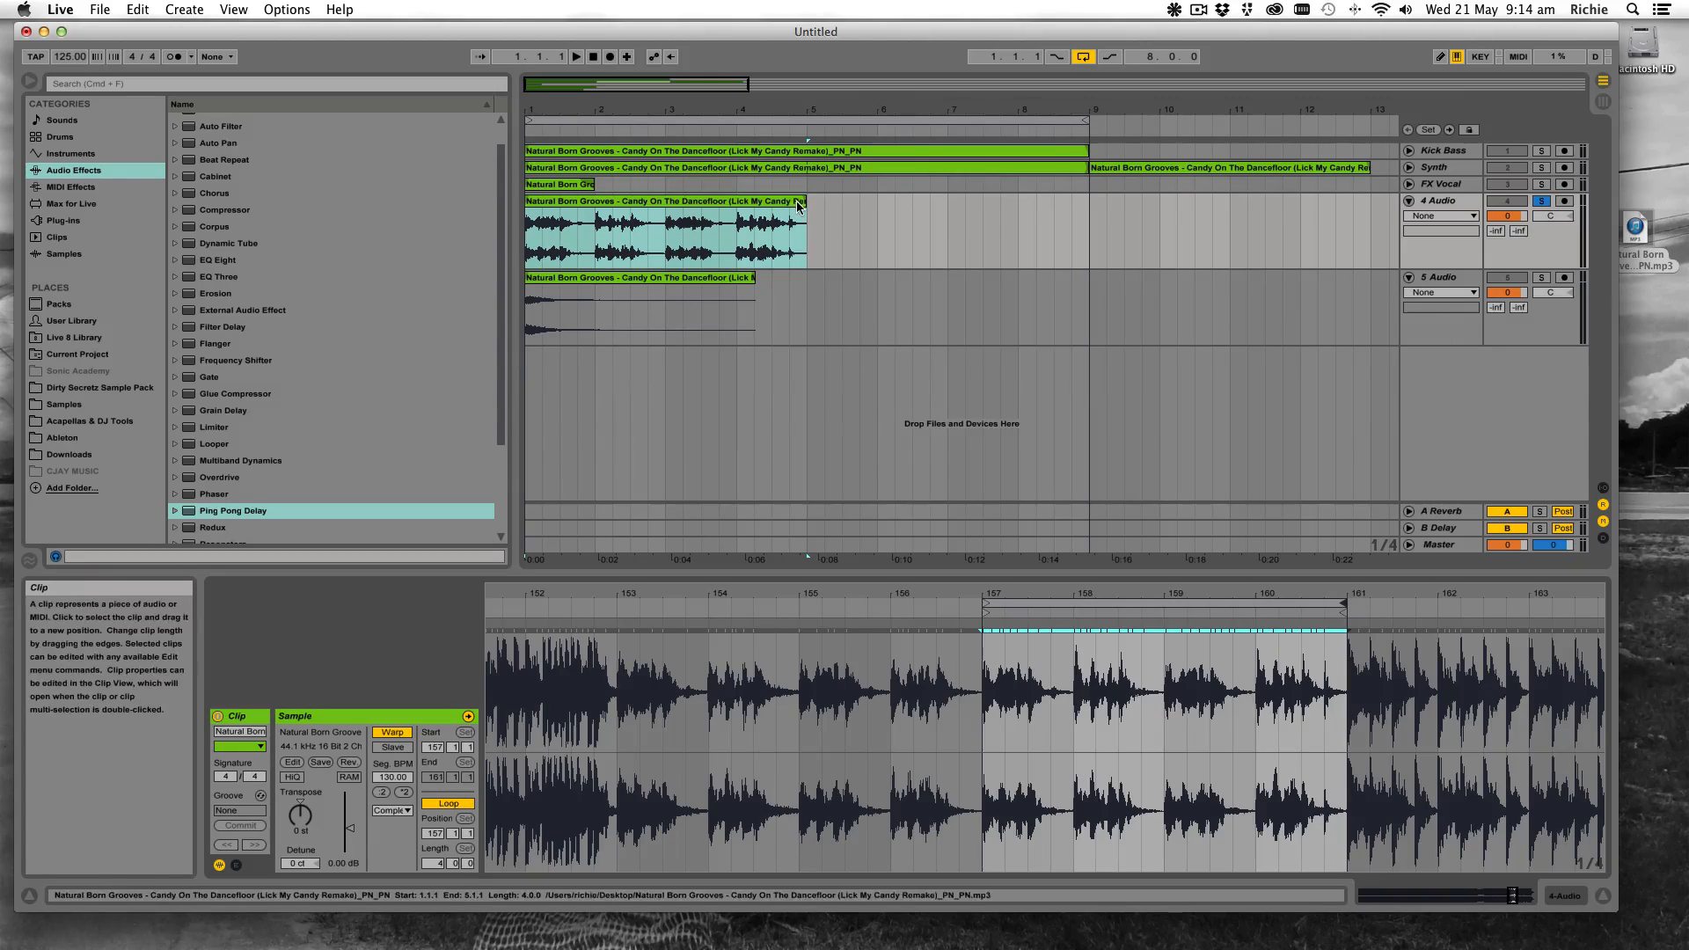
pyautogui.moveTo(806, 204); pyautogui.dragTo(1089, 203)
pyautogui.press('space')
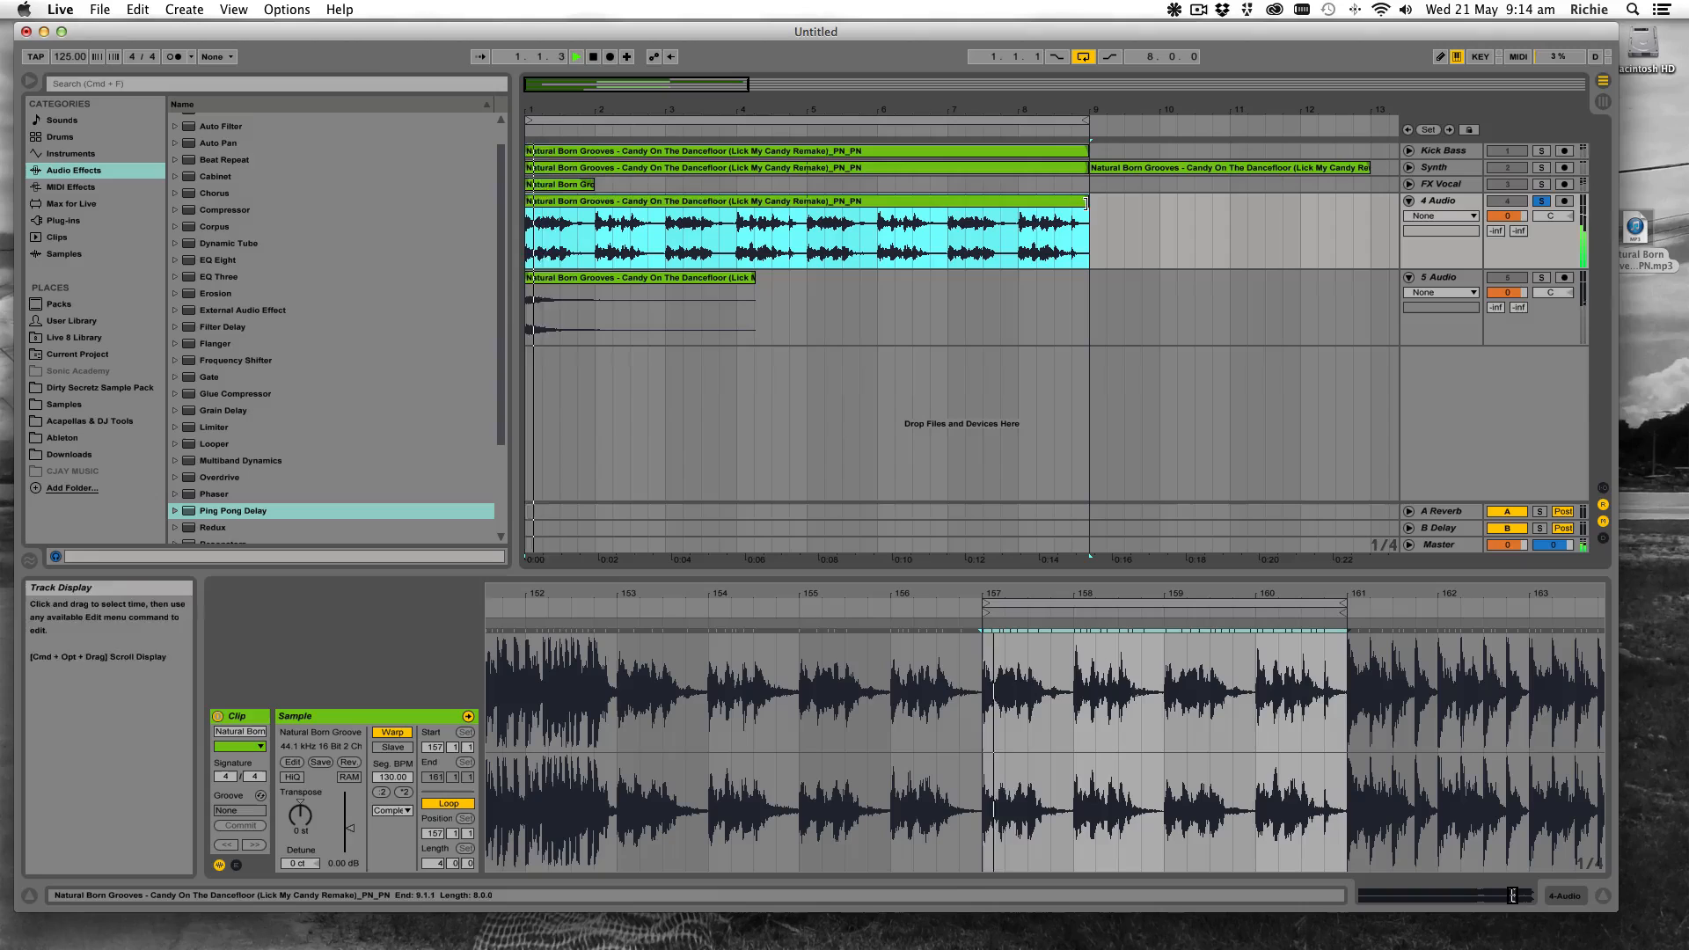
# Shift the 4 Audio clip's four-bar loop brace one beat earlier to 156.4.1 and audition the loop from the start
pyautogui.click(790, 251)
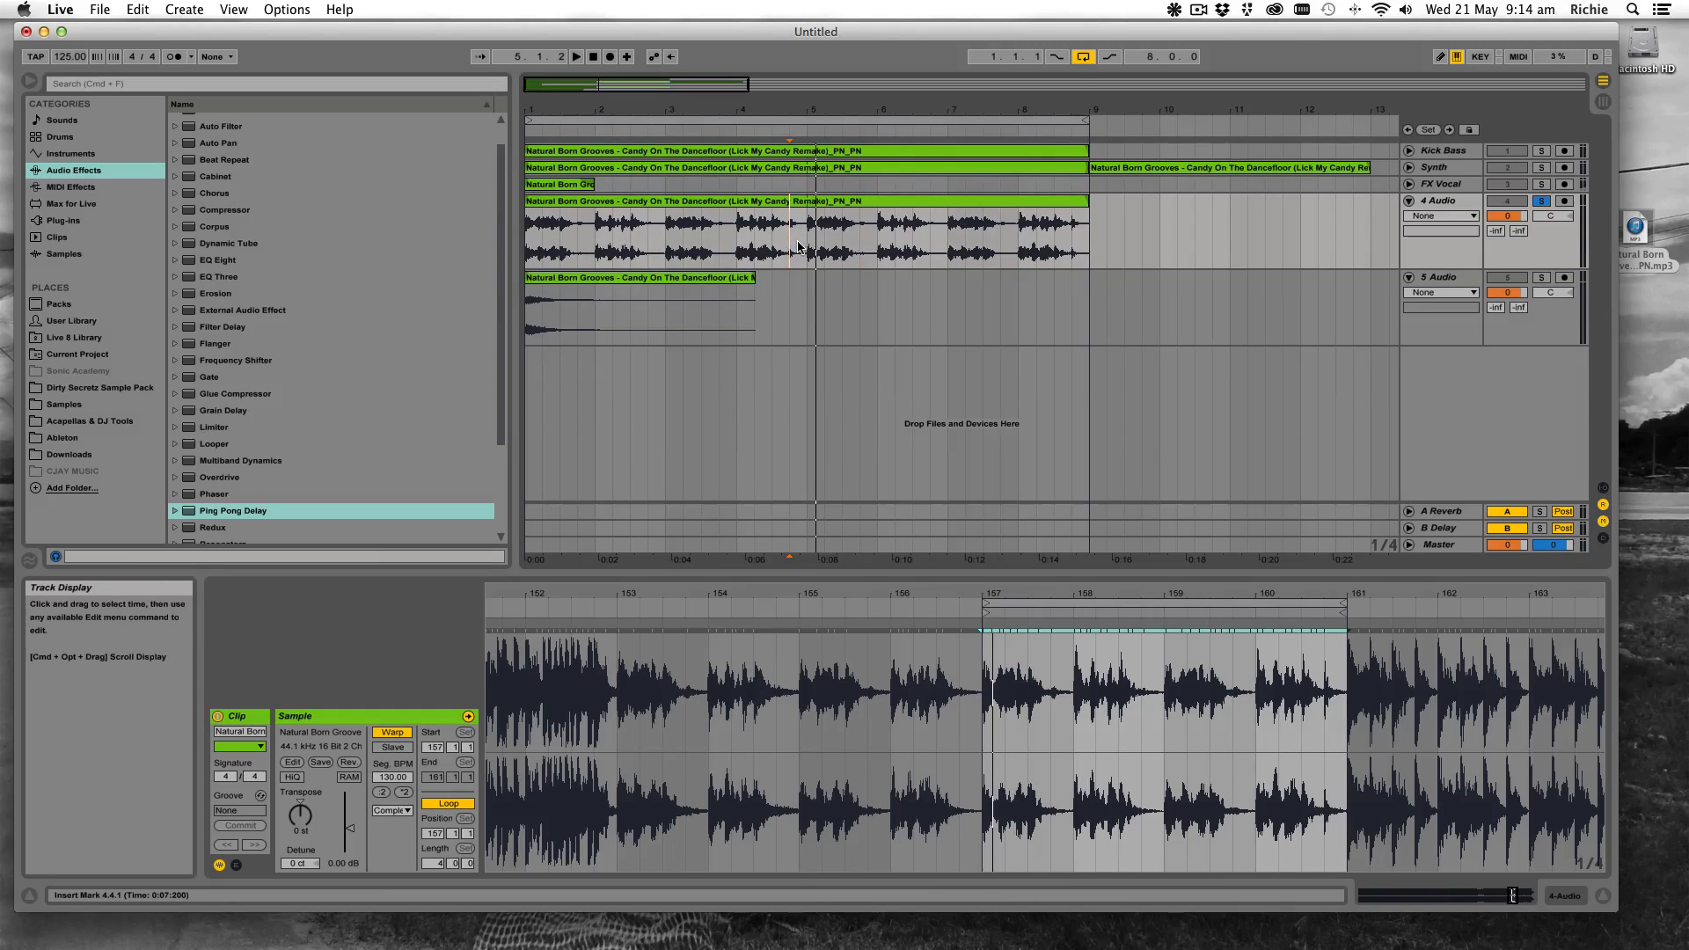
pyautogui.moveTo(1059, 595); pyautogui.dragTo(953, 588)
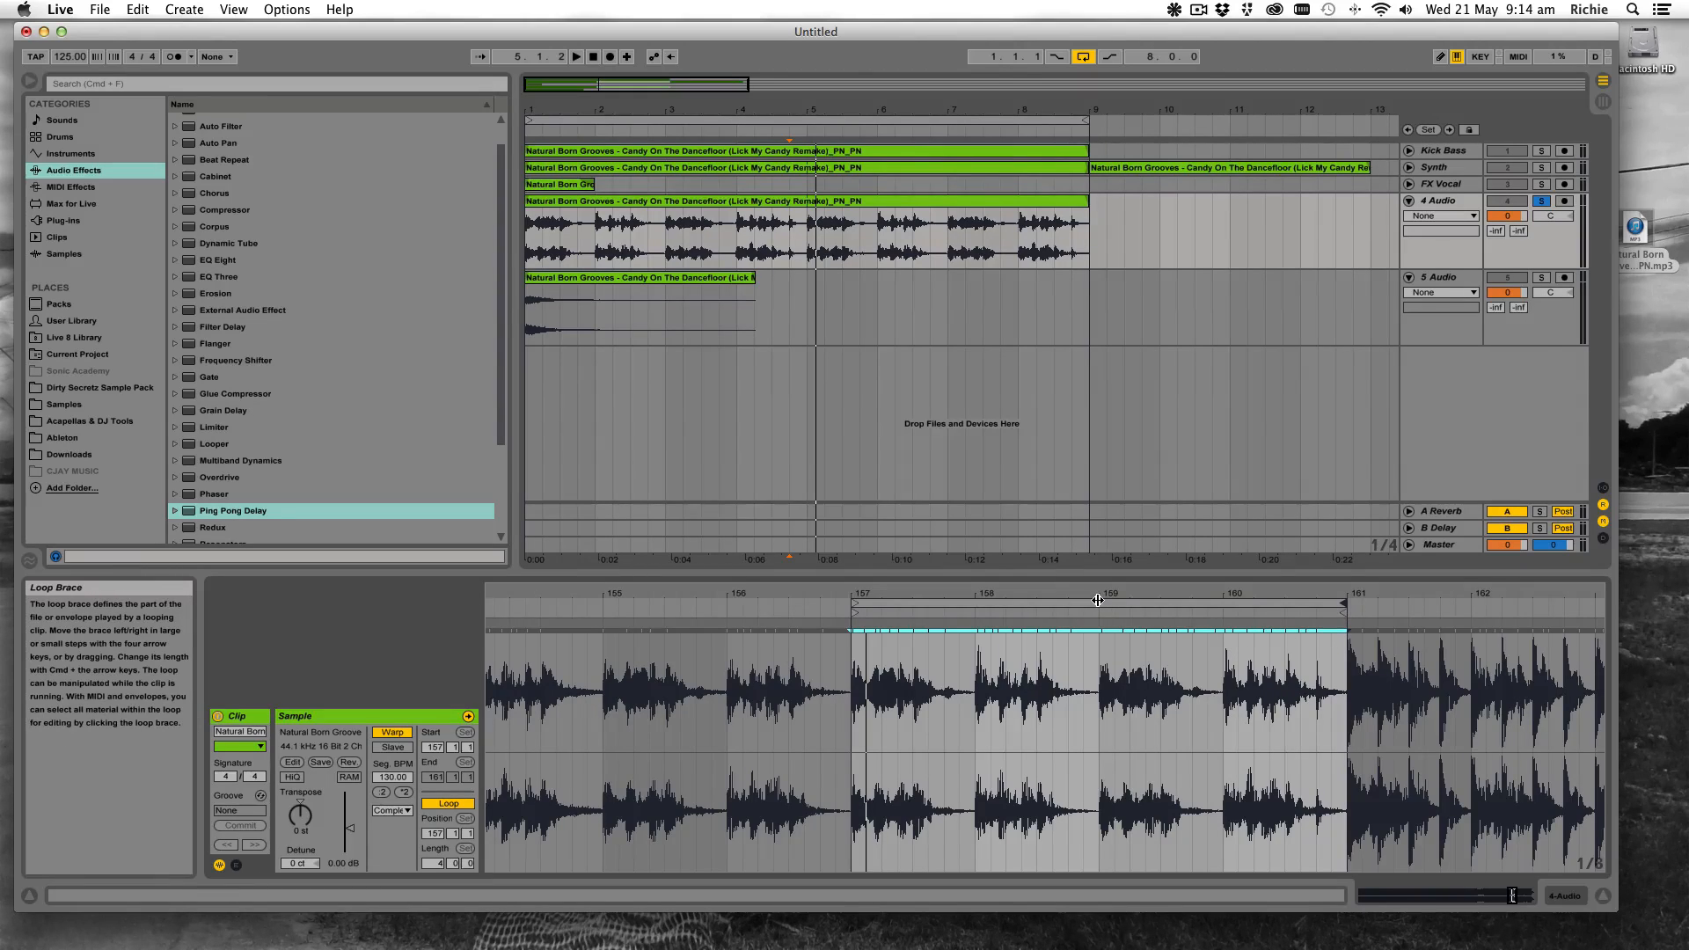
pyautogui.moveTo(1097, 601); pyautogui.dragTo(1070, 601)
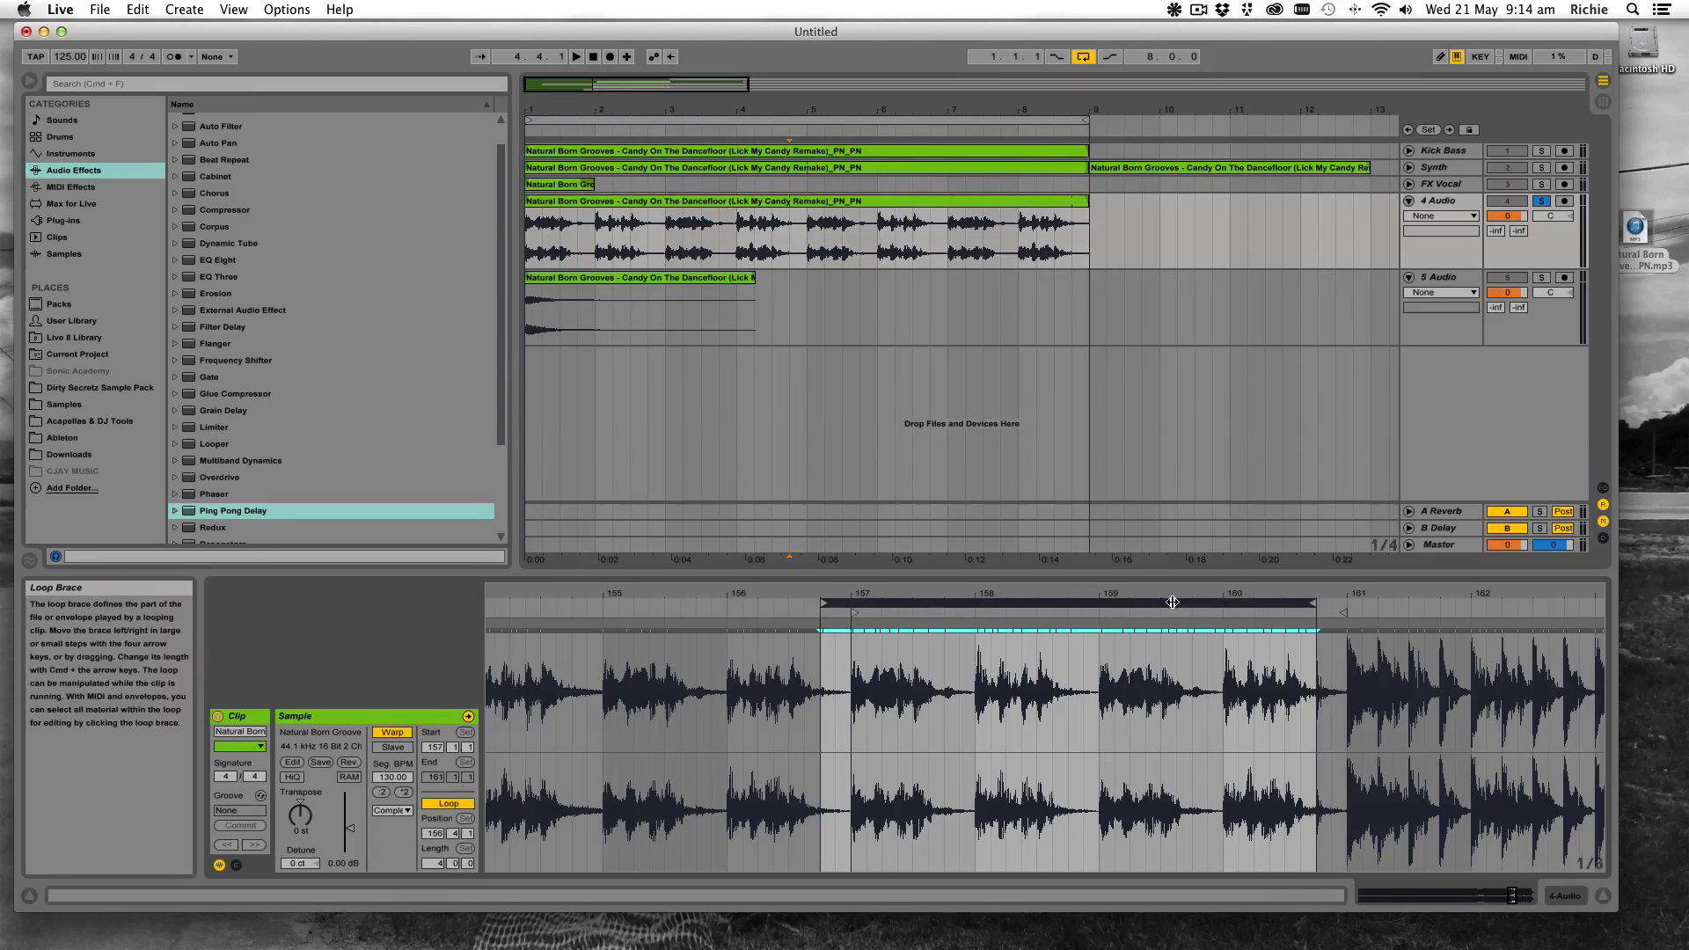
pyautogui.moveTo(1178, 602)
pyautogui.mouseDown()
pyautogui.moveTo(1208, 603)
pyautogui.moveTo(1177, 603)
pyautogui.mouseUp()
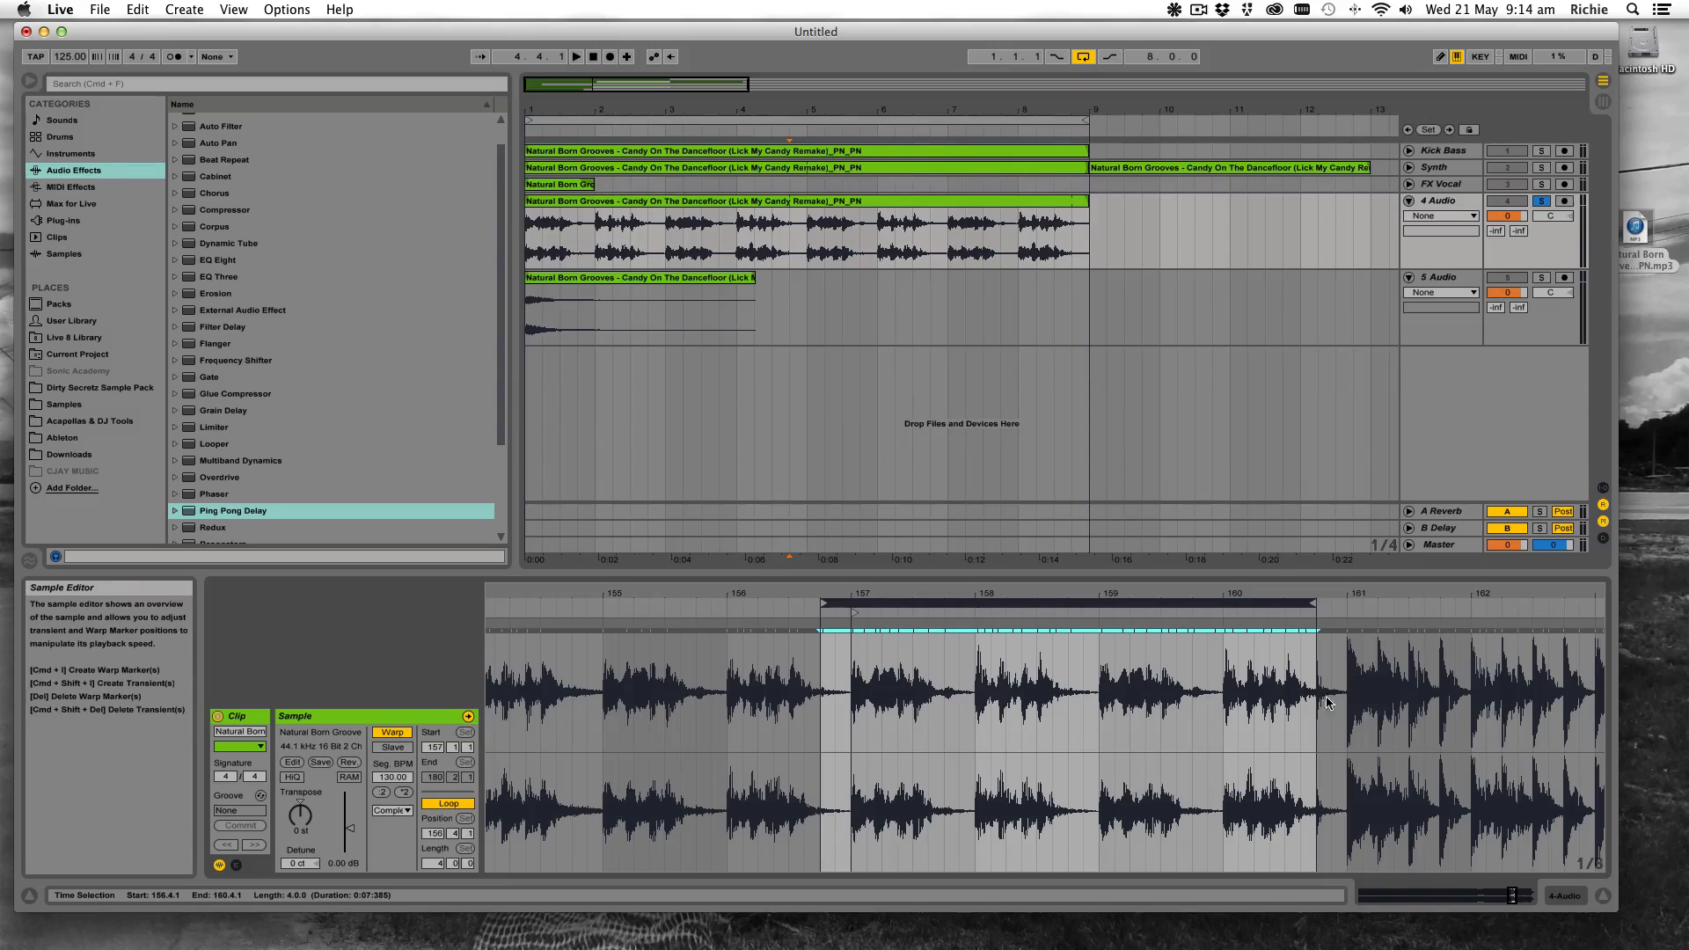
pyautogui.click(528, 248)
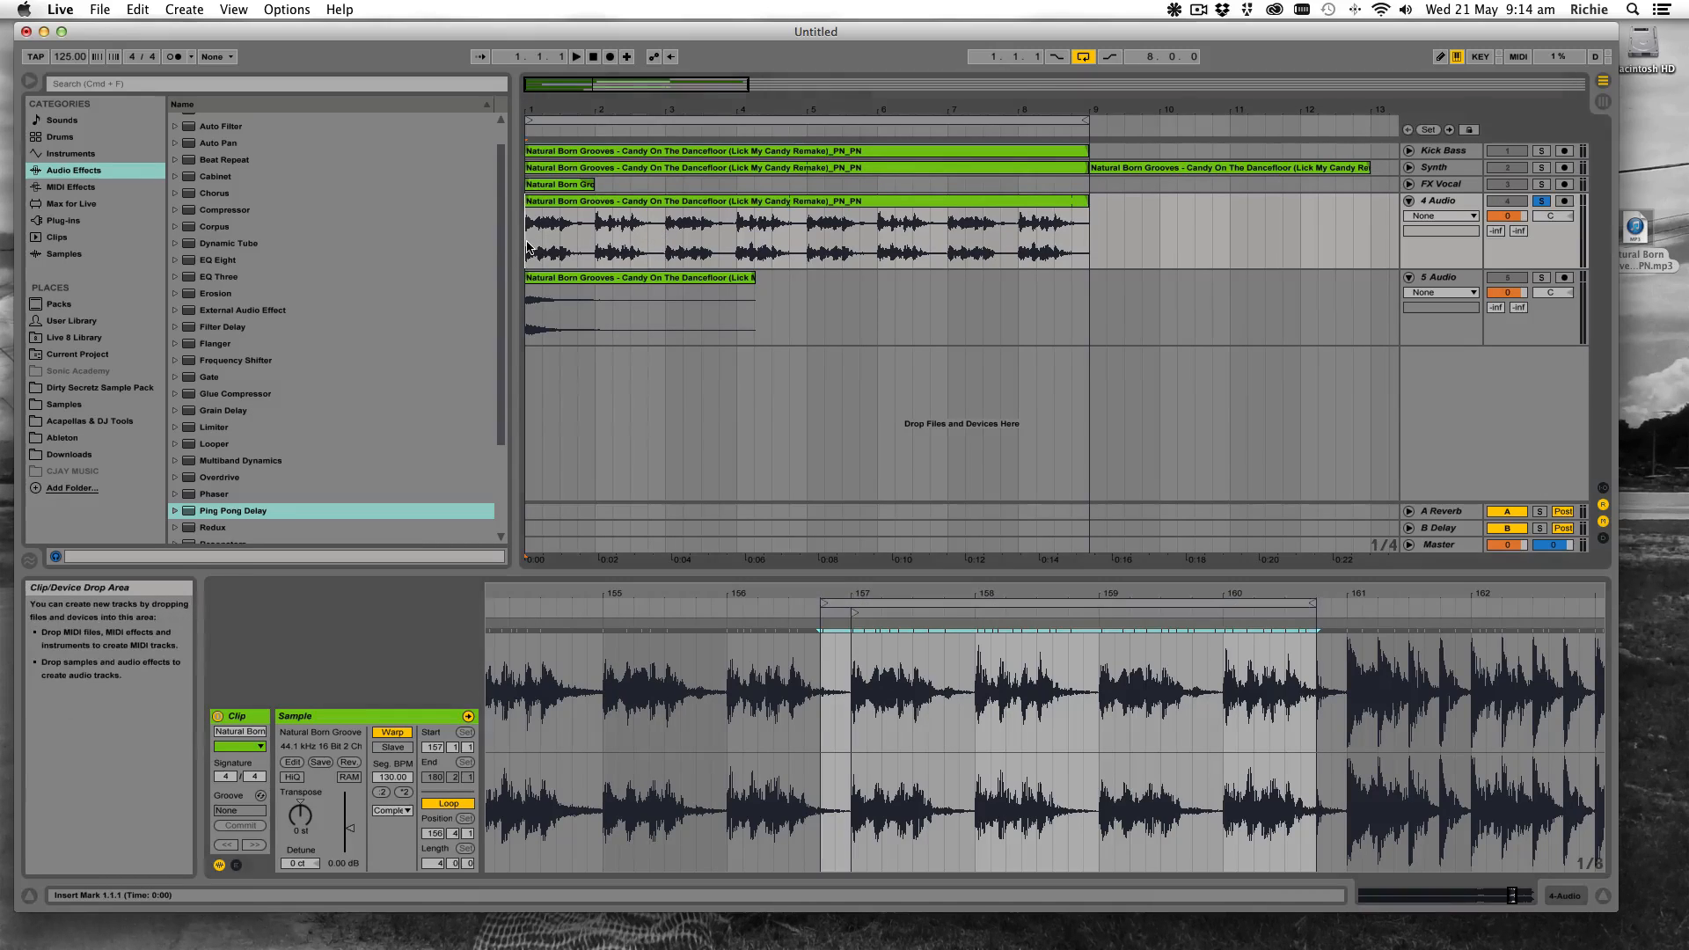
pyautogui.press('space')
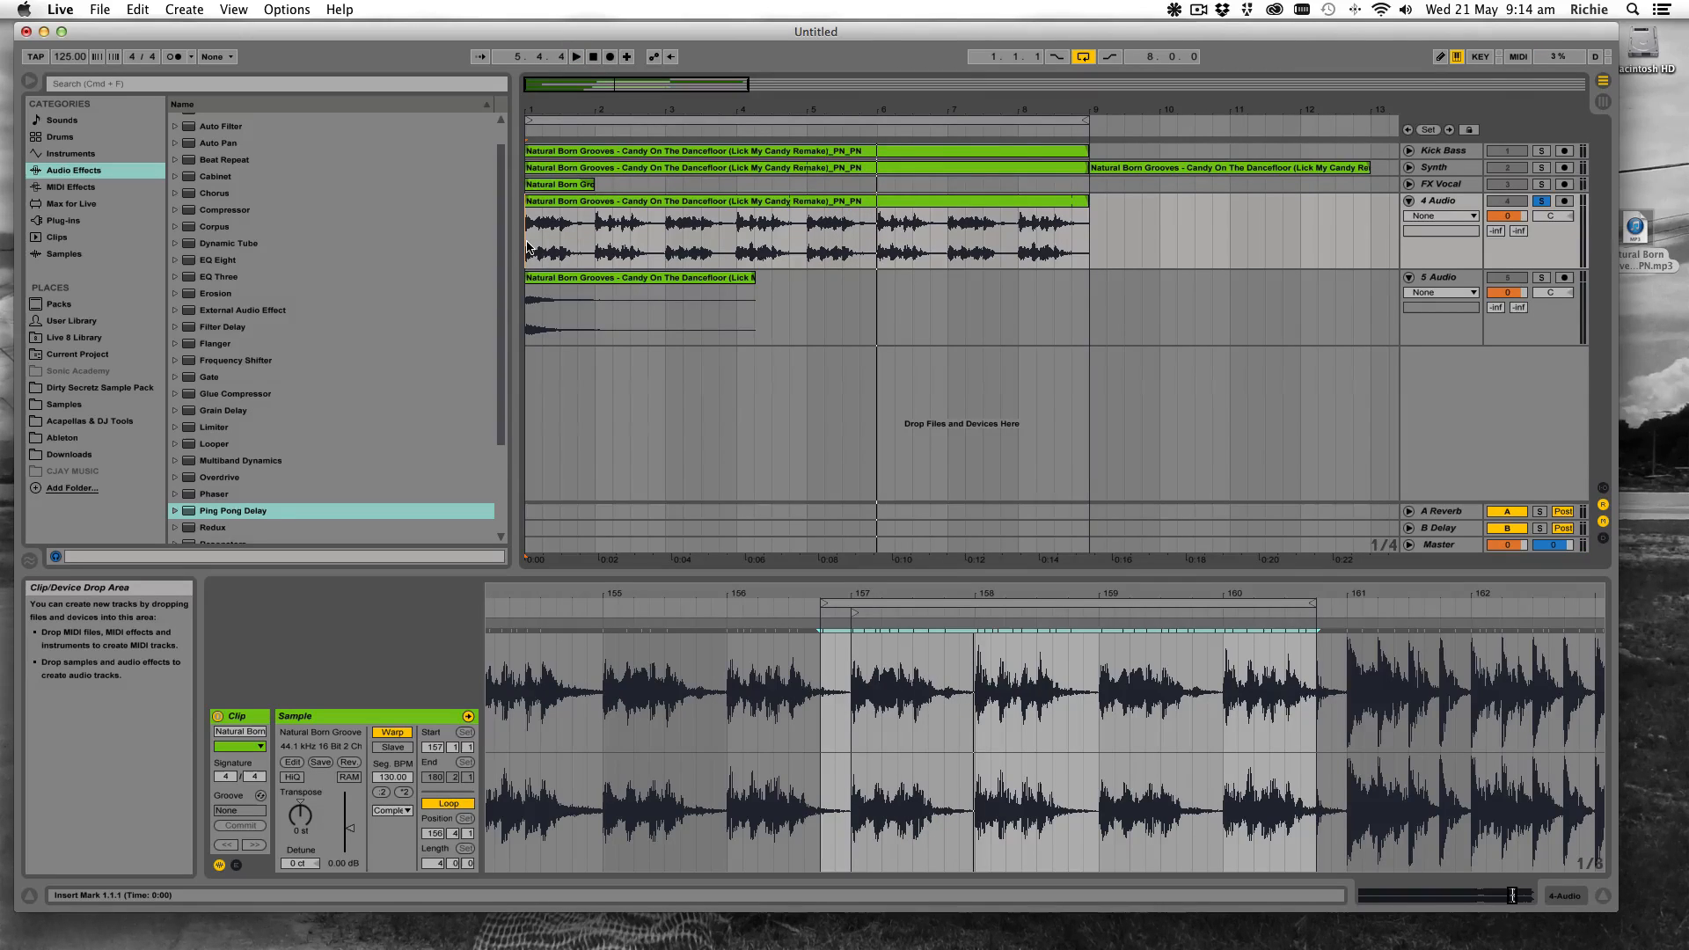
# Add EQ Eight to the 4 Audio track, set band 1 to low cut at about 59 Hz, and audition it
pyautogui.click(1440, 200)
pyautogui.click(1565, 896)
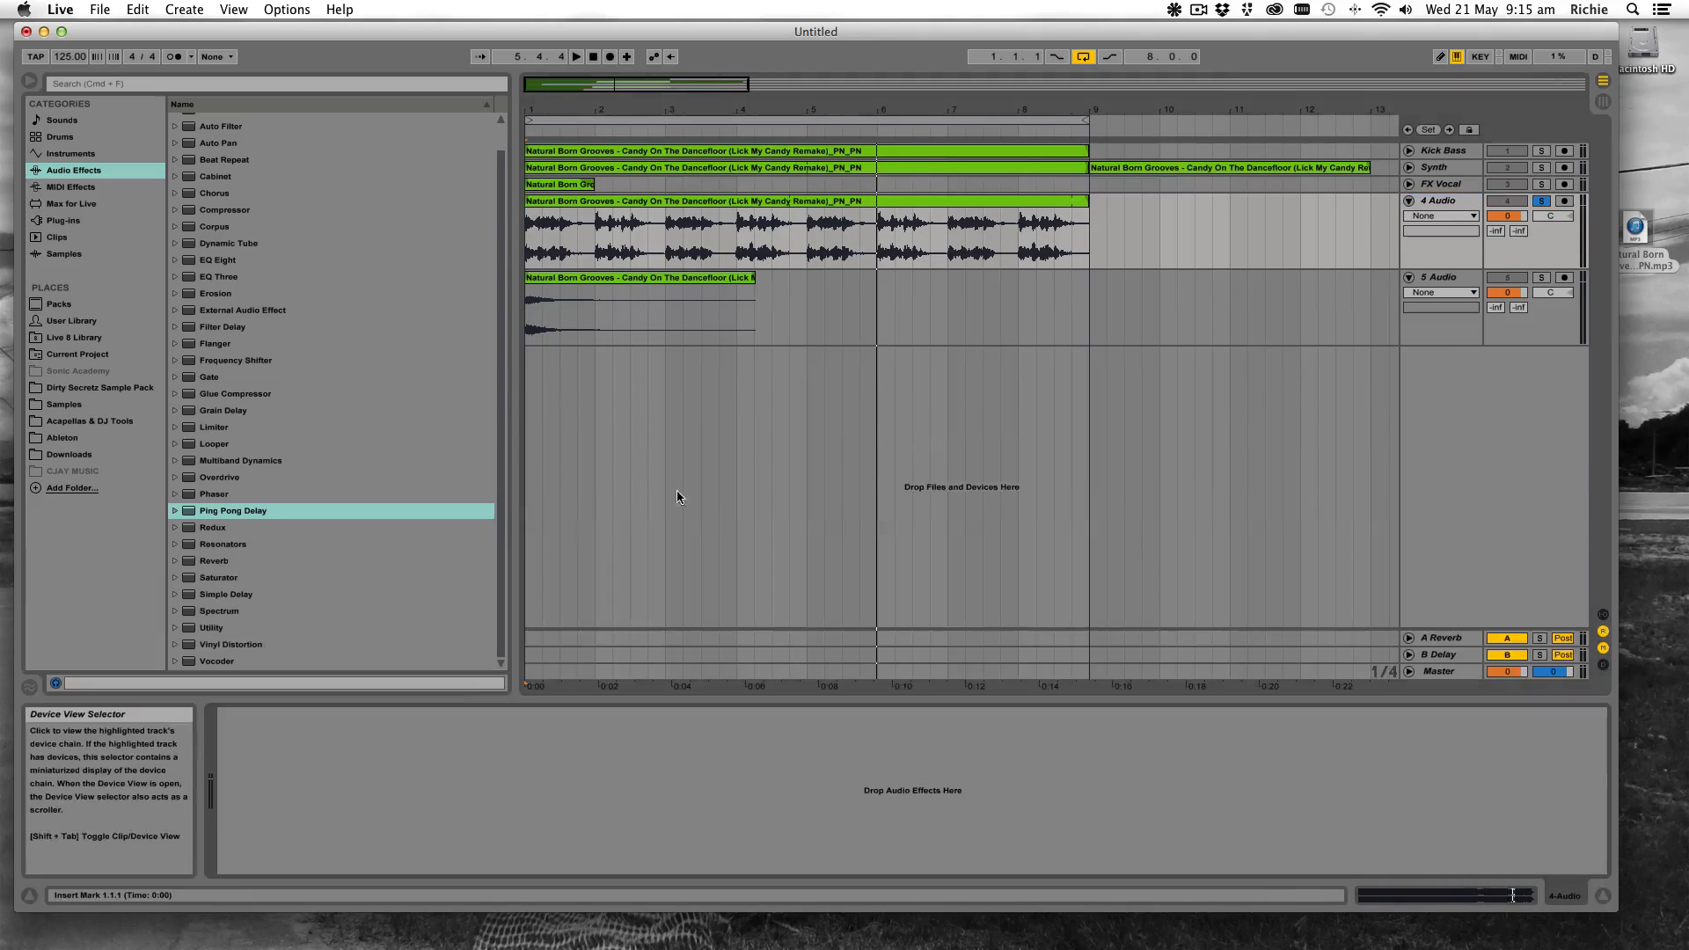
pyautogui.moveTo(232, 258); pyautogui.dragTo(451, 776)
pyautogui.click(280, 851)
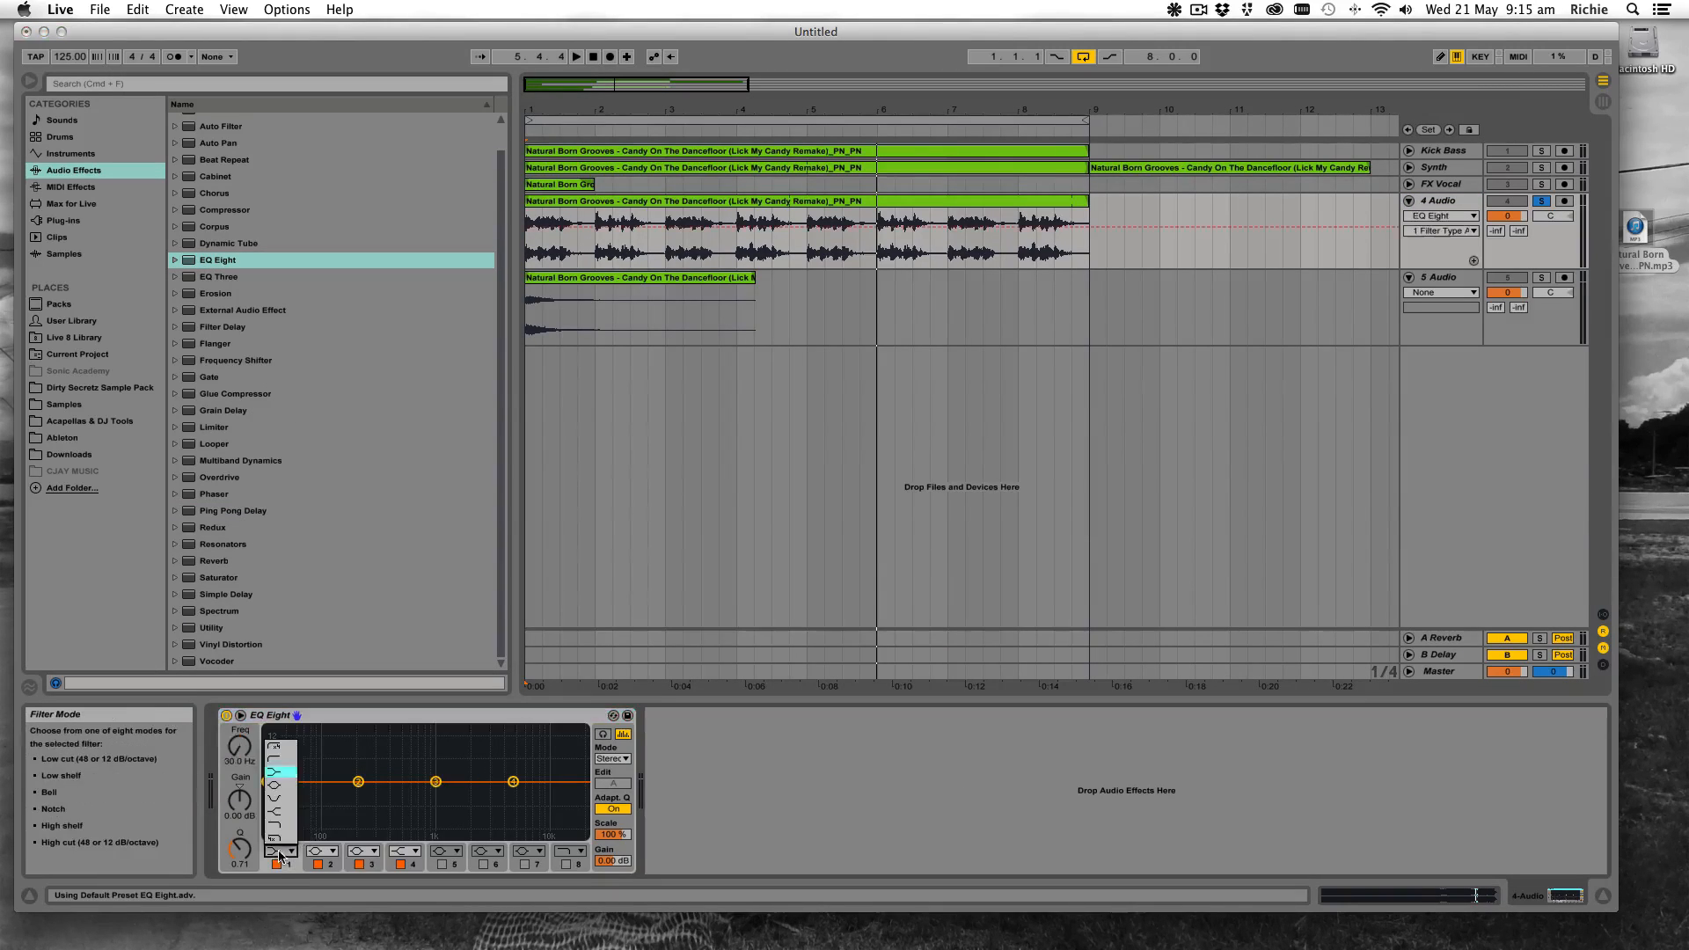
pyautogui.click(277, 754)
pyautogui.moveTo(266, 795); pyautogui.dragTo(300, 796)
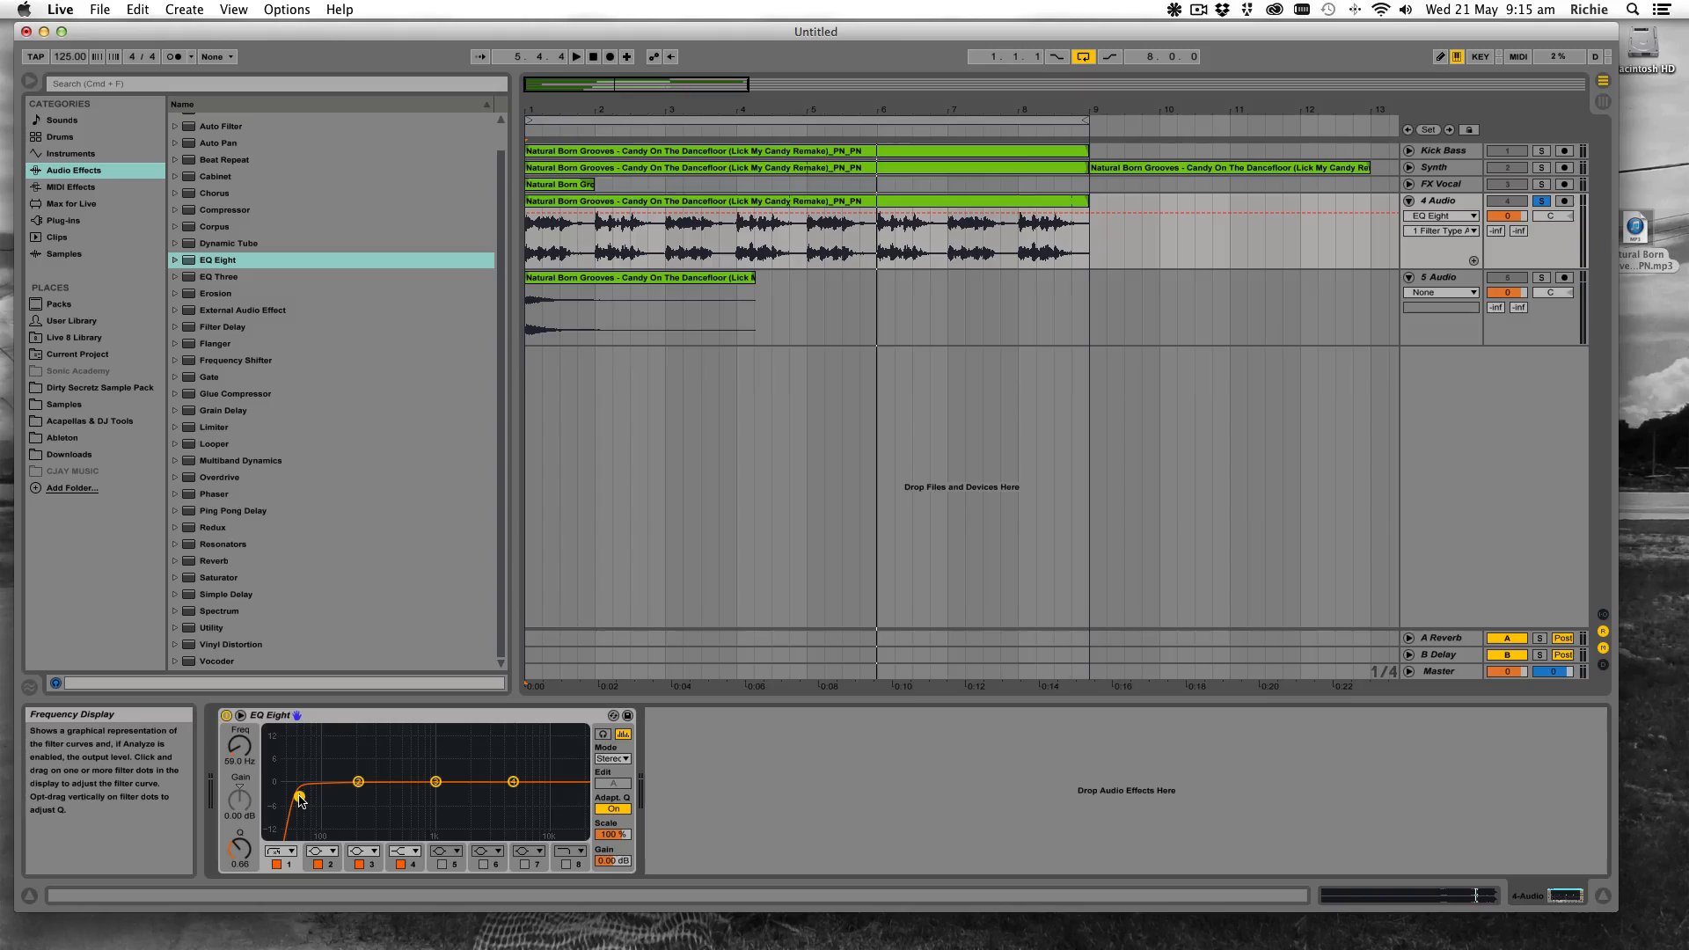
pyautogui.press('space')
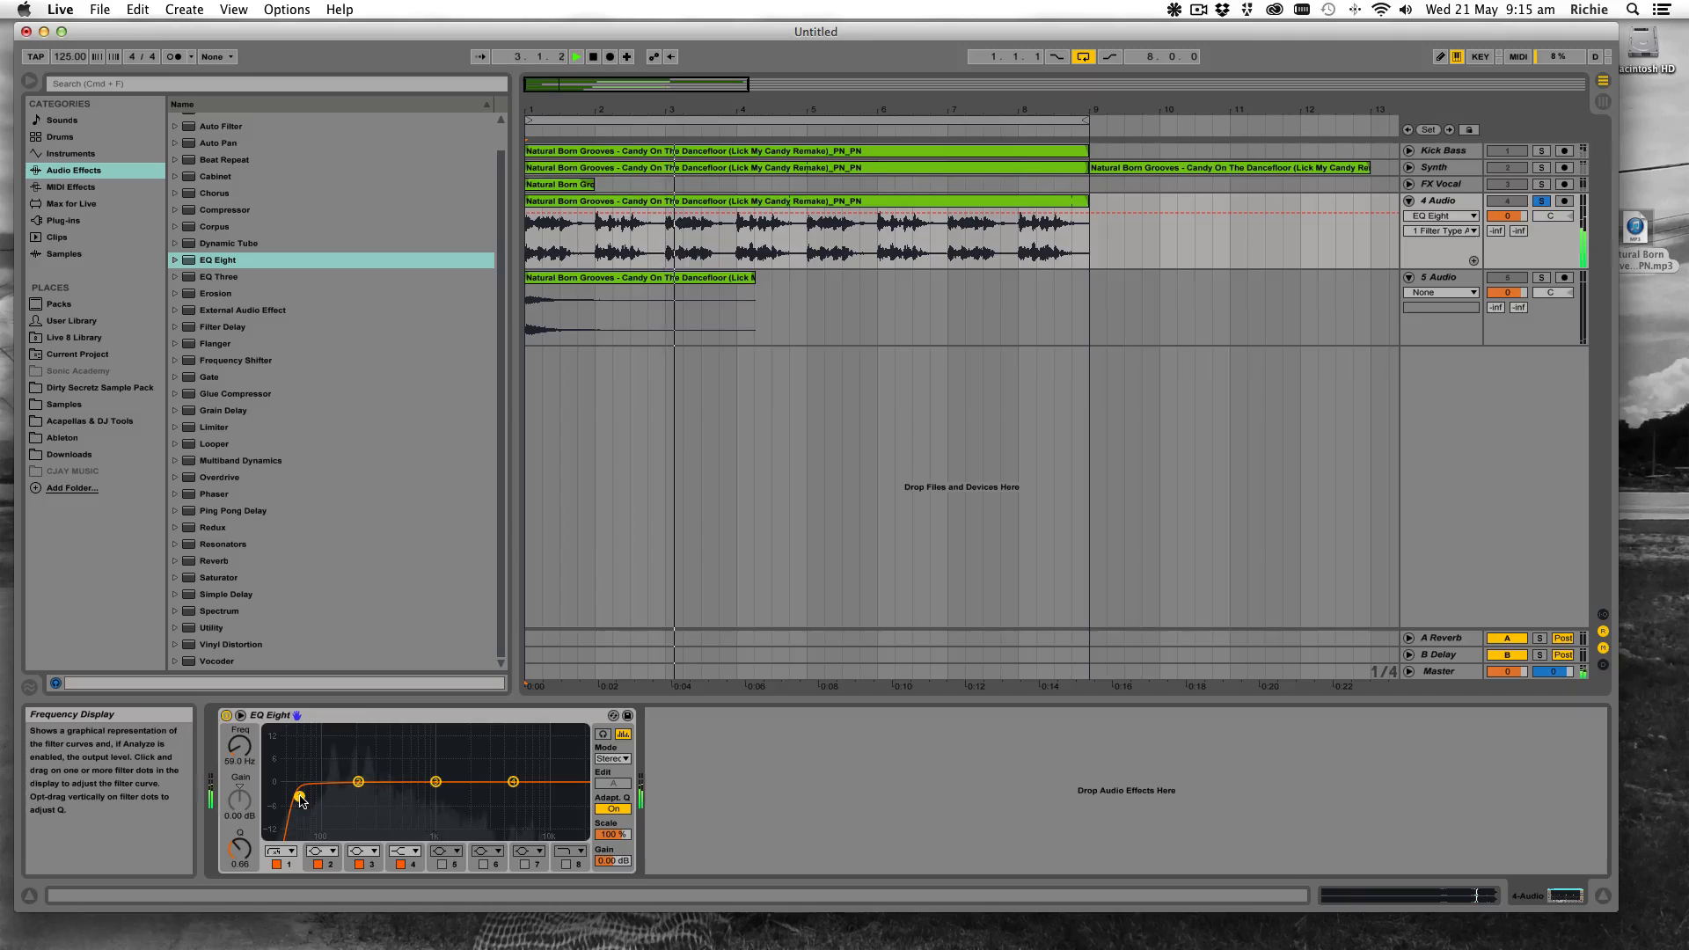
pyautogui.press('space')
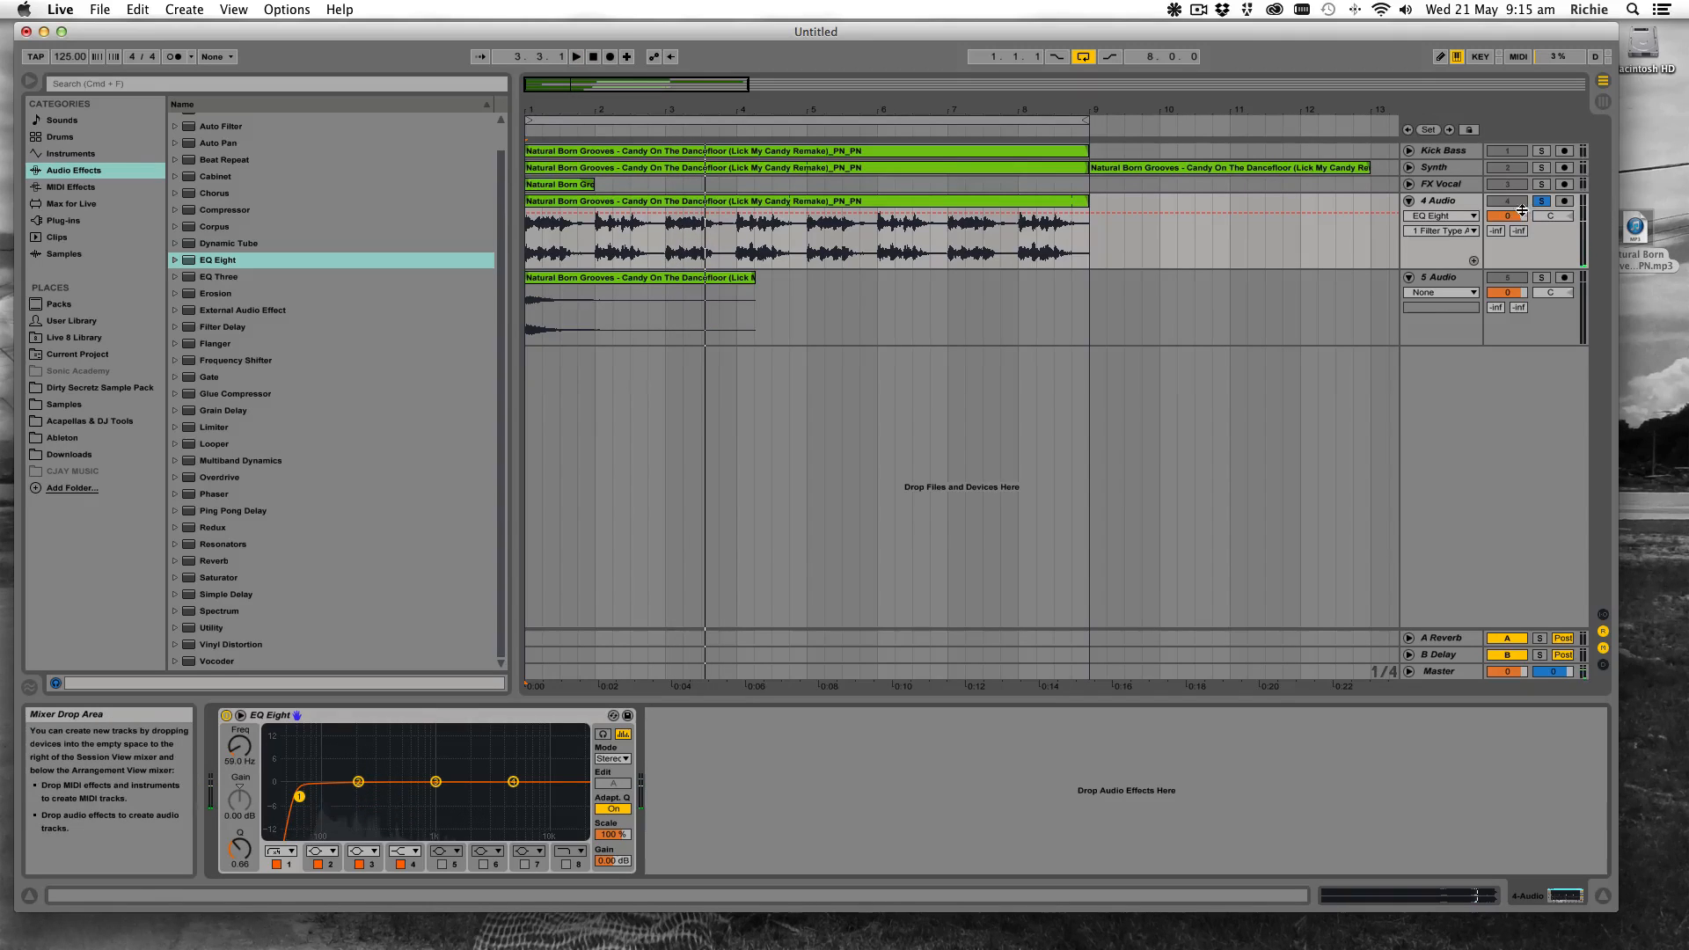
# Rename the 4 Audio track to Main Vocal and fold it
pyautogui.click(1446, 203)
pyautogui.press('super+r')
pyautogui.write('Main')
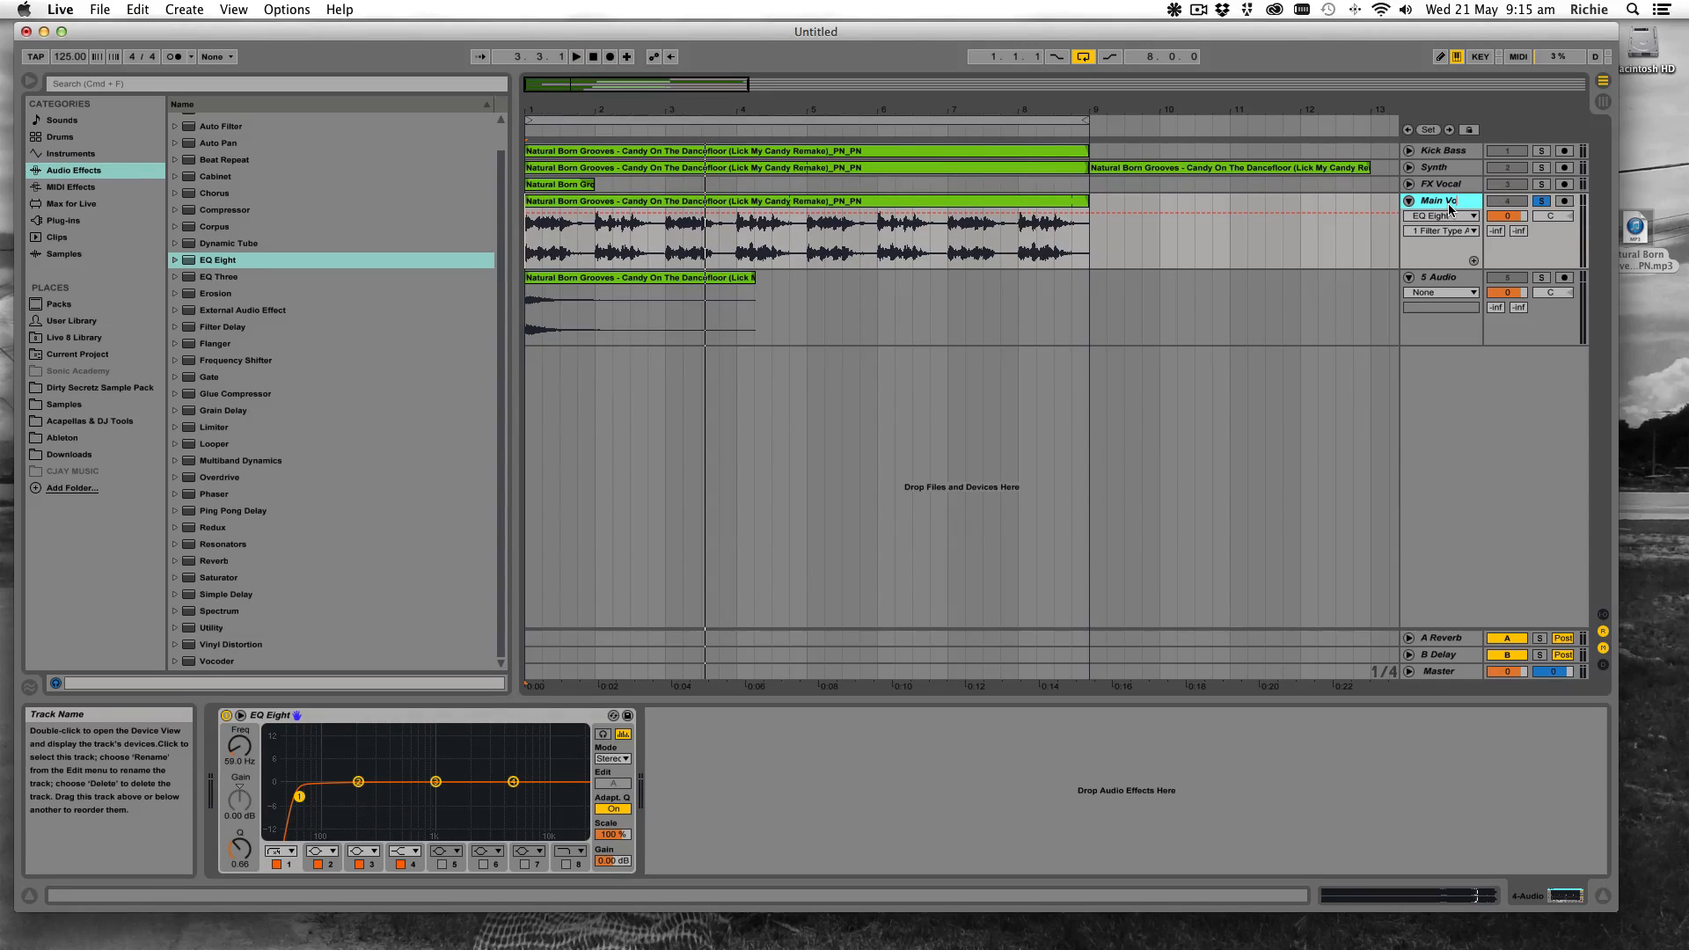
pyautogui.press('Return')
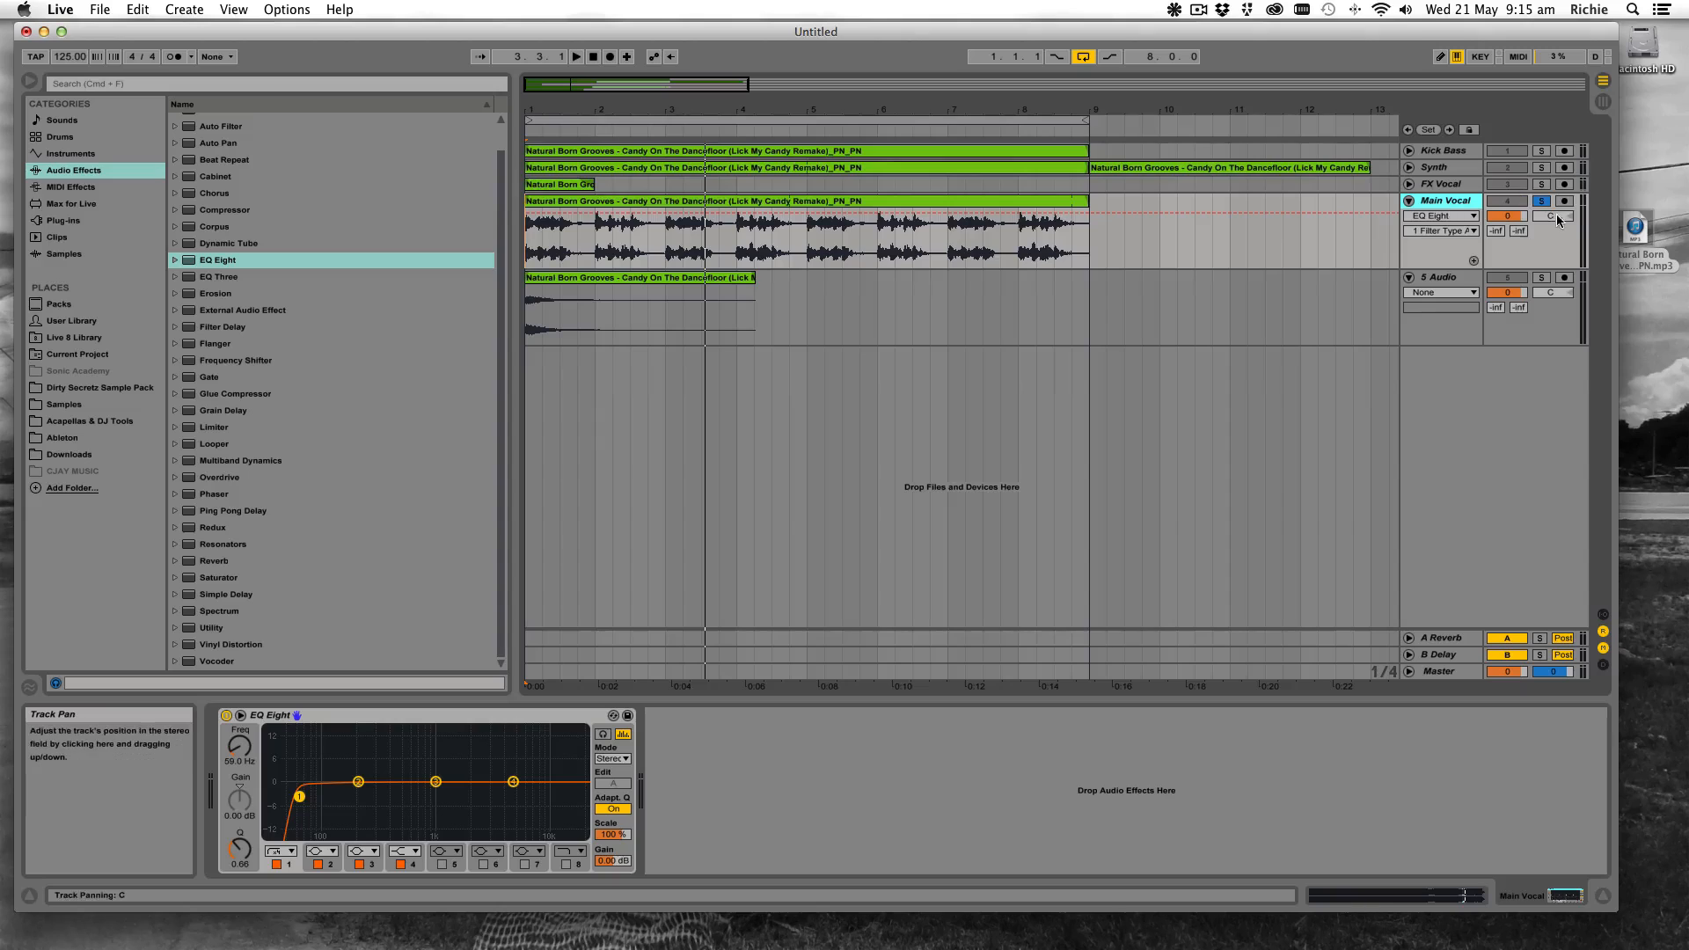
pyautogui.click(1408, 200)
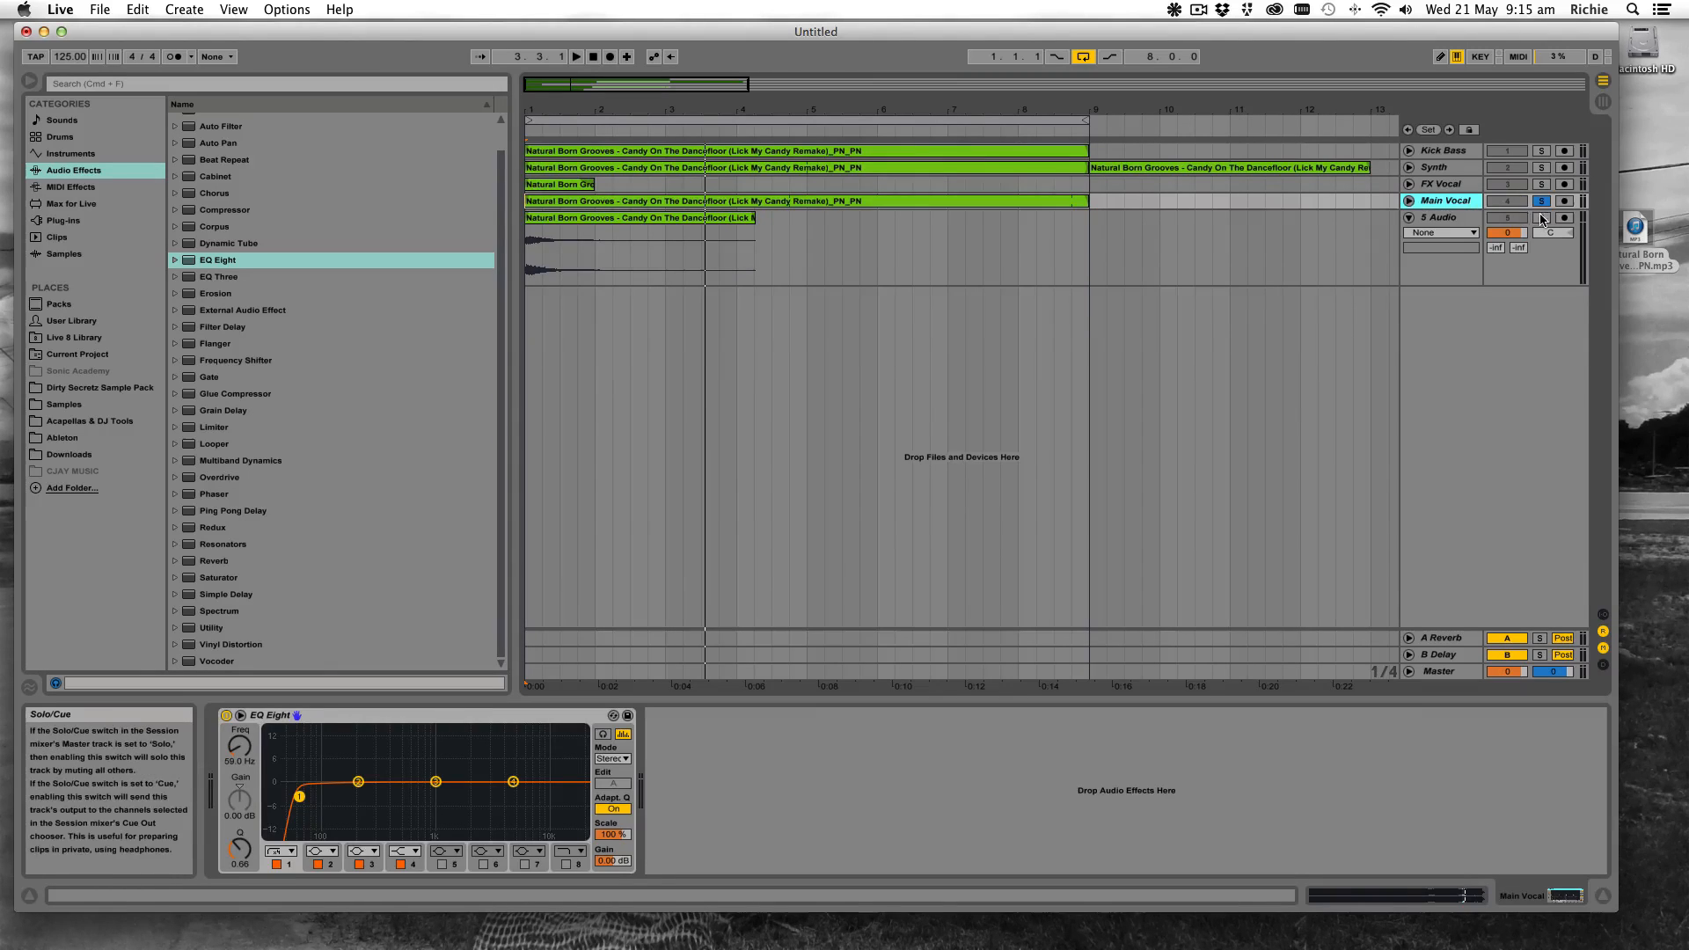
# Add EQ Eight to the soloed 5 Audio track and set band 1 to low cut at about 132 Hz during playback
pyautogui.click(1452, 218)
pyautogui.click(1456, 222)
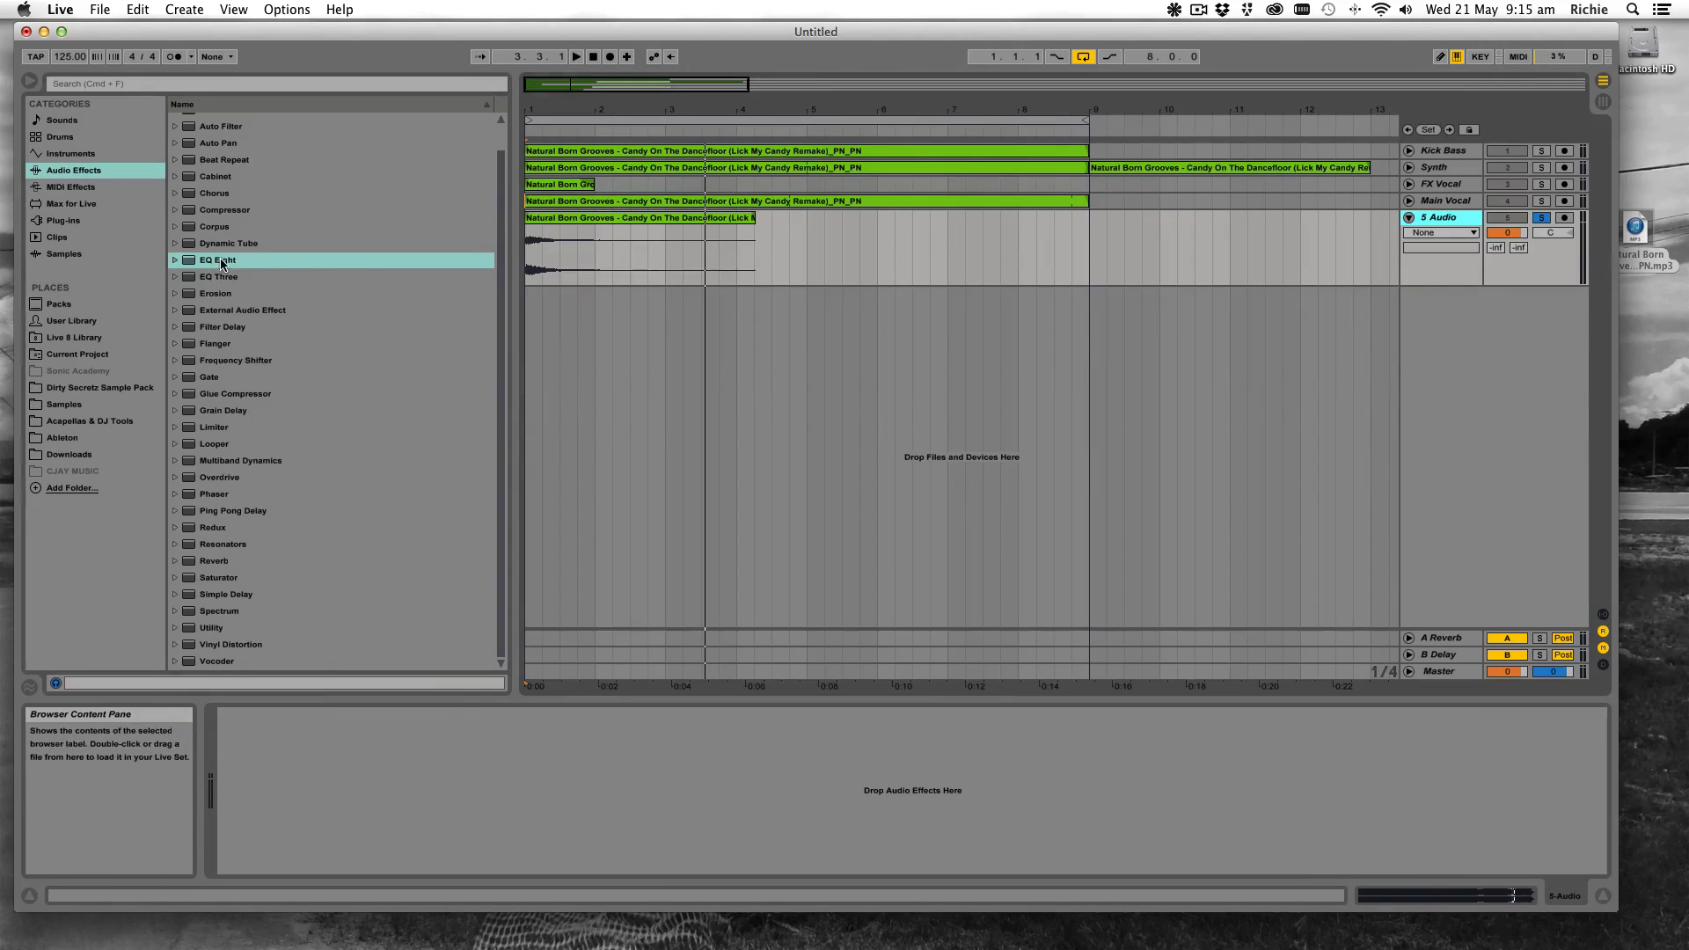
pyautogui.moveTo(221, 262); pyautogui.dragTo(463, 750)
pyautogui.click(283, 851)
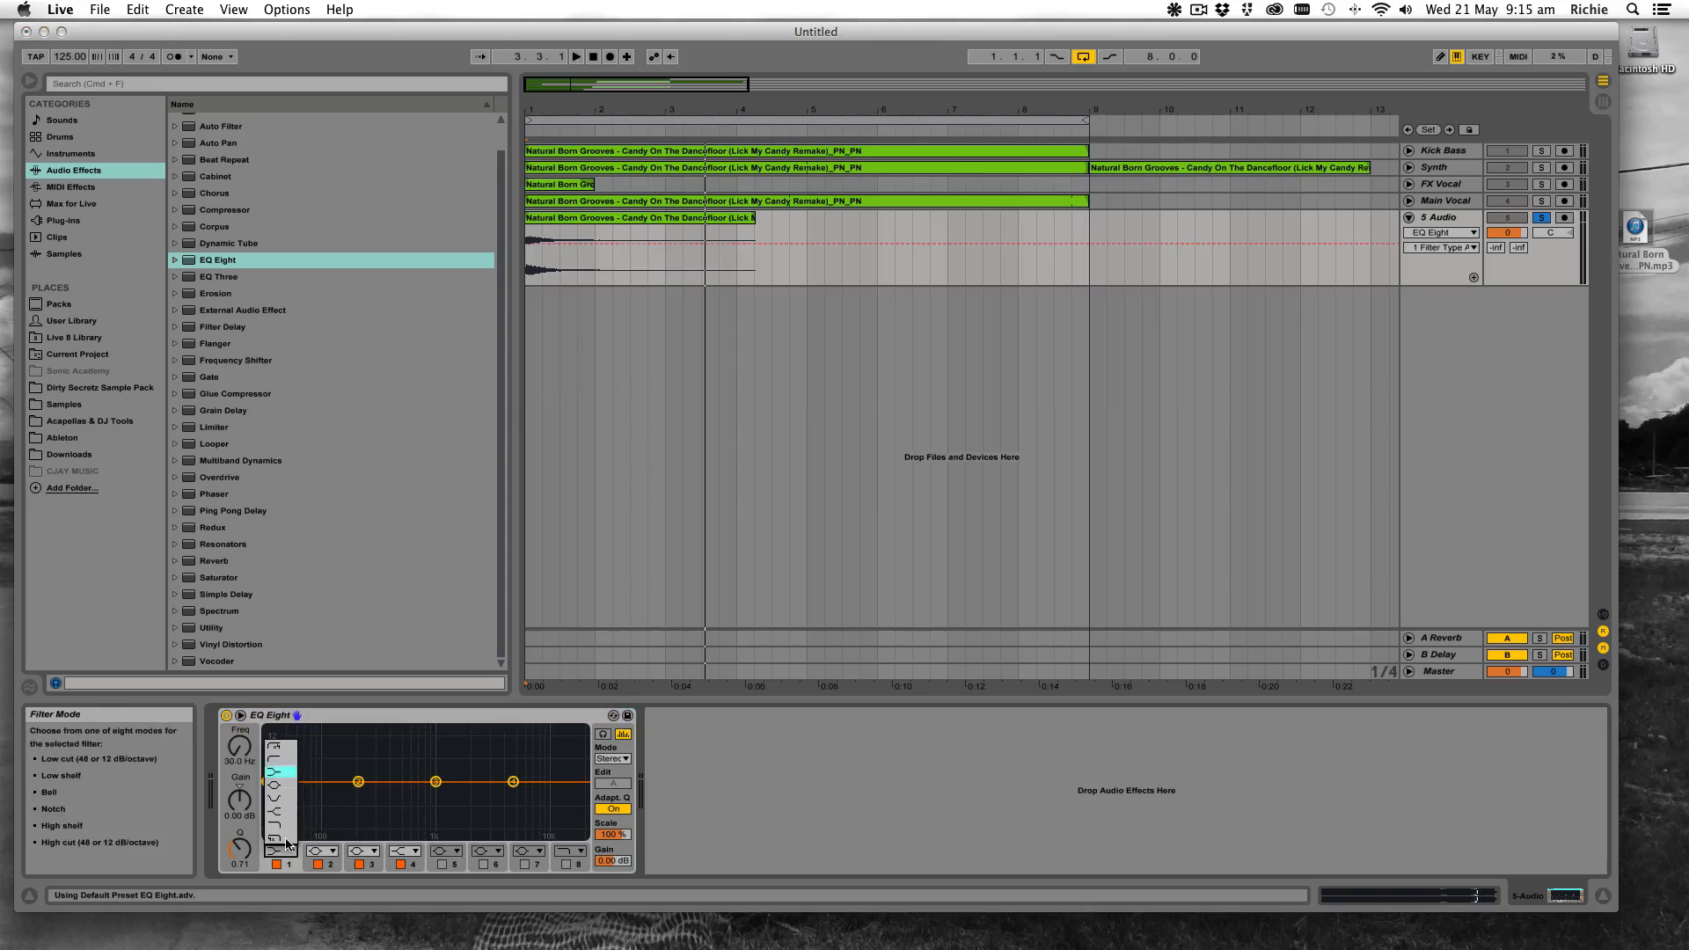
pyautogui.click(274, 747)
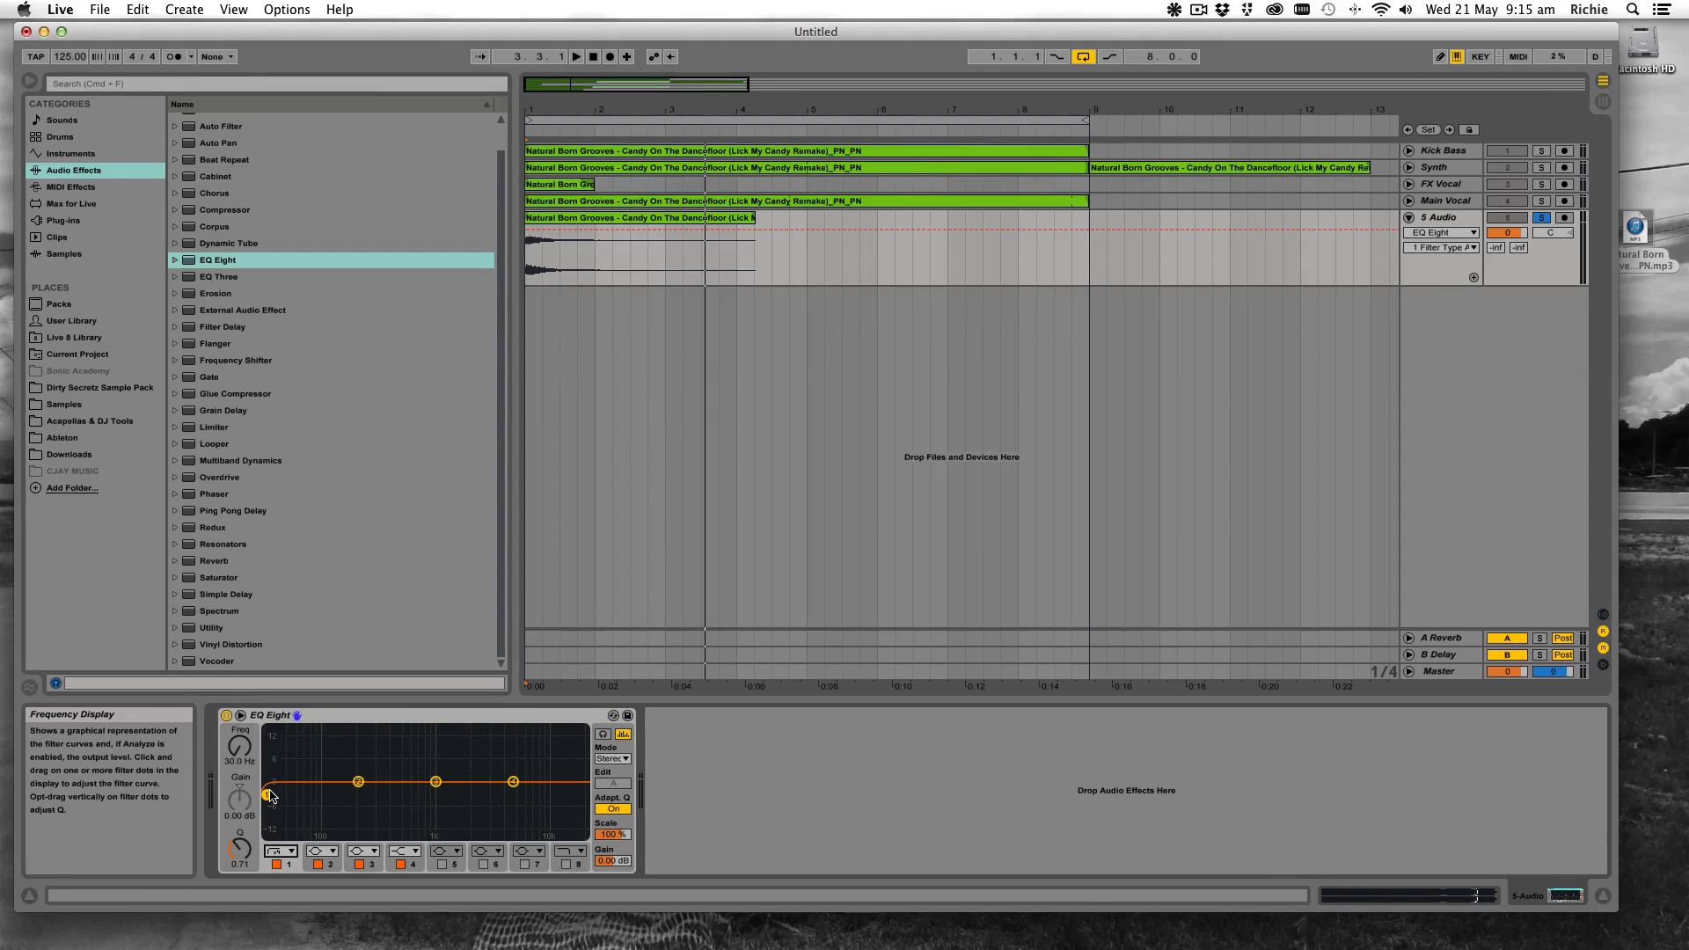
pyautogui.press('space')
pyautogui.moveTo(268, 795); pyautogui.dragTo(338, 798)
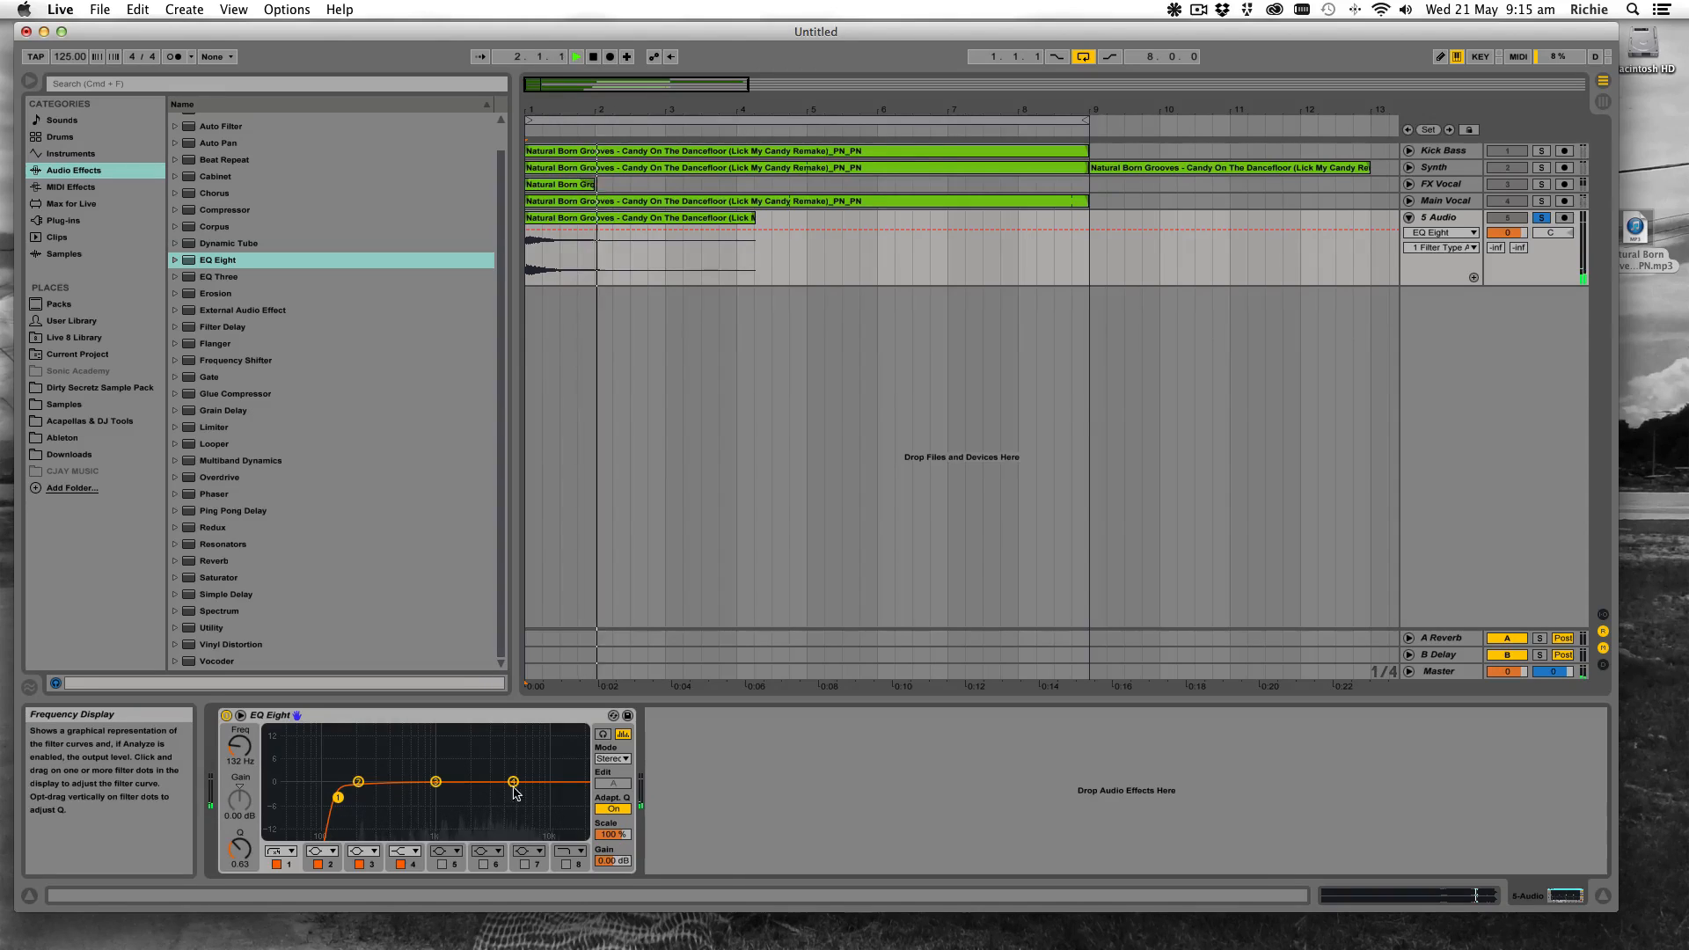
pyautogui.press('space')
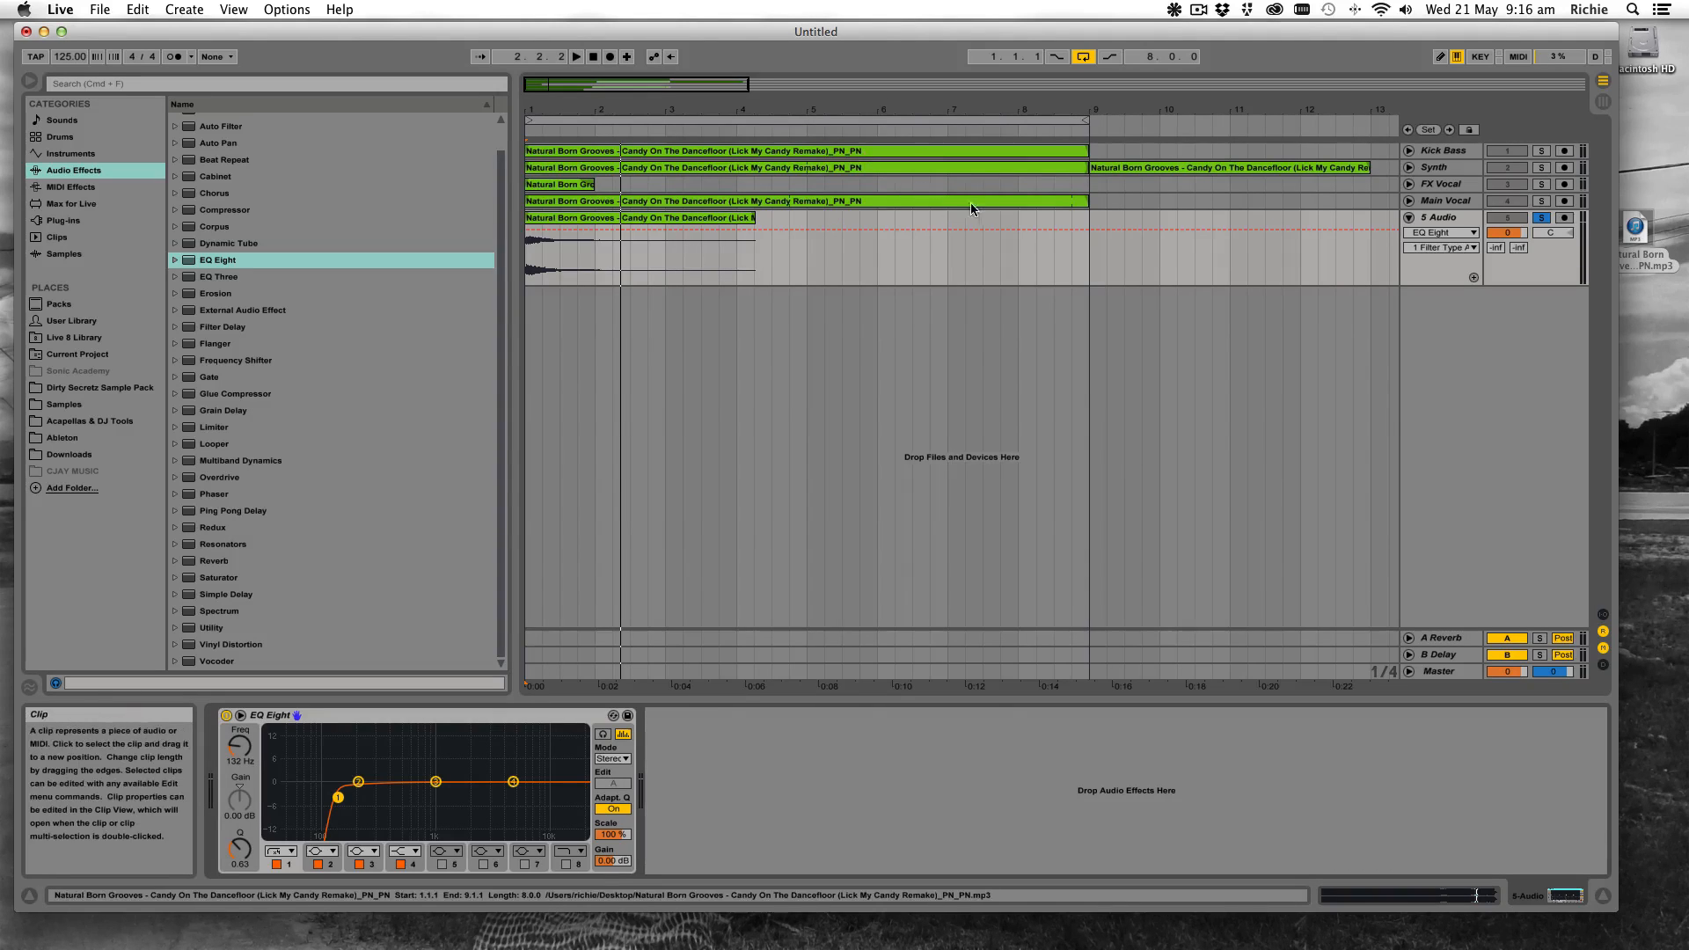
# Rename the 5 Audio track to Crash and fold it
pyautogui.click(1445, 220)
pyautogui.press('super+r')
pyautogui.write('C')
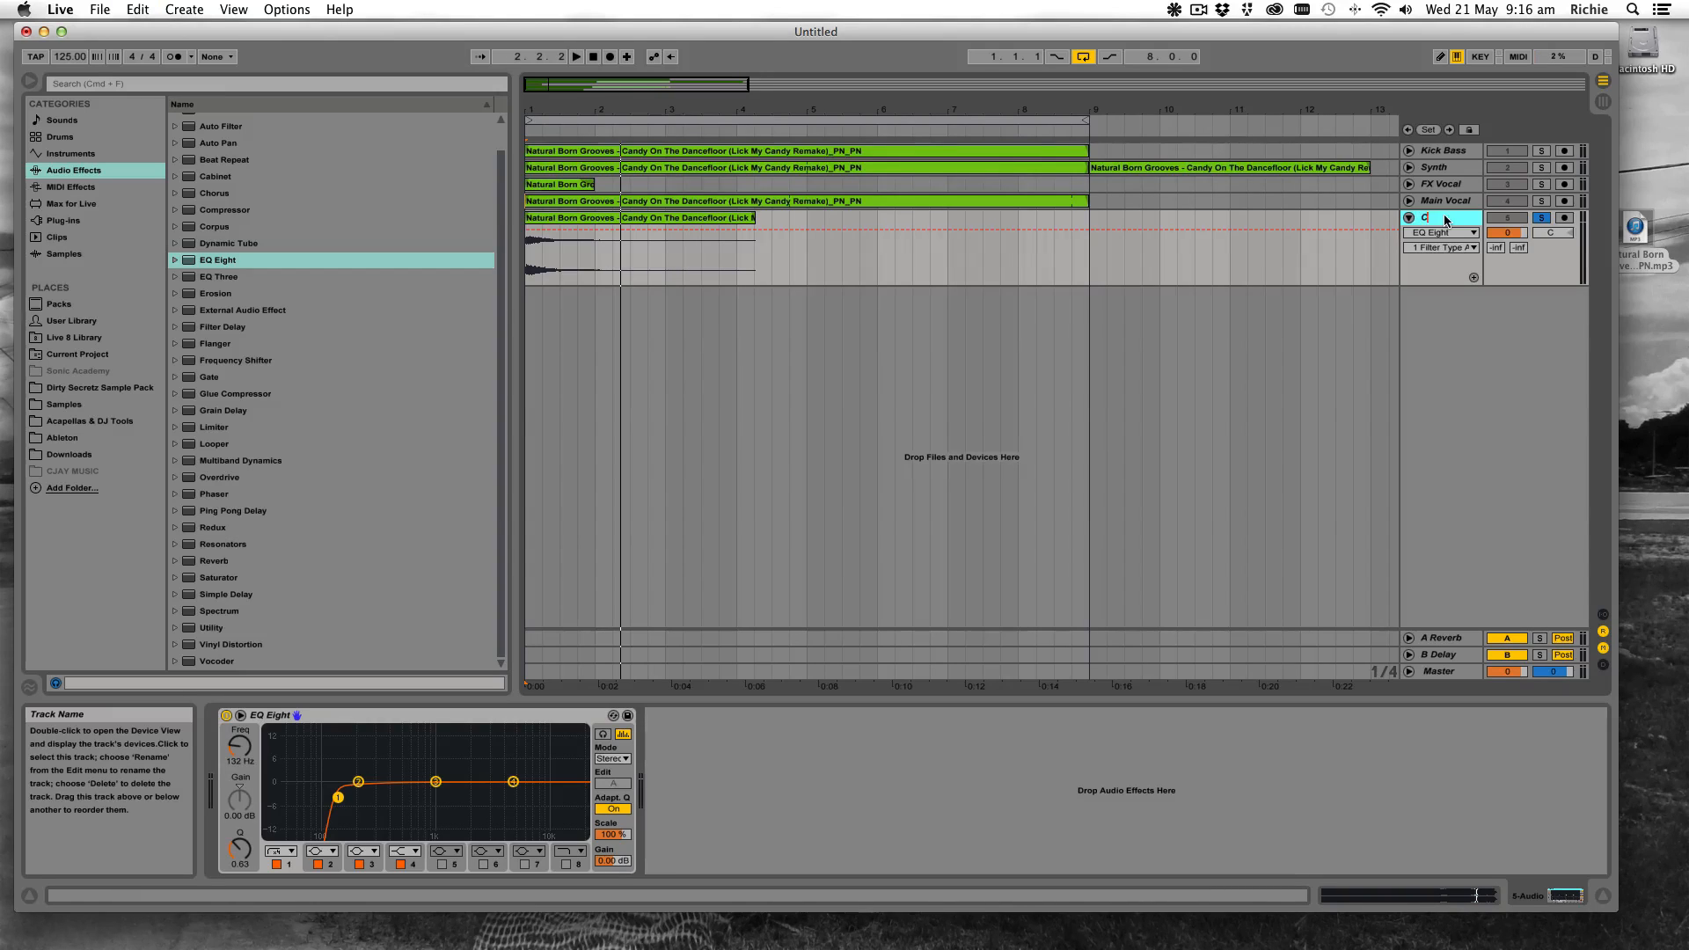
pyautogui.press('Return')
pyautogui.click(1408, 217)
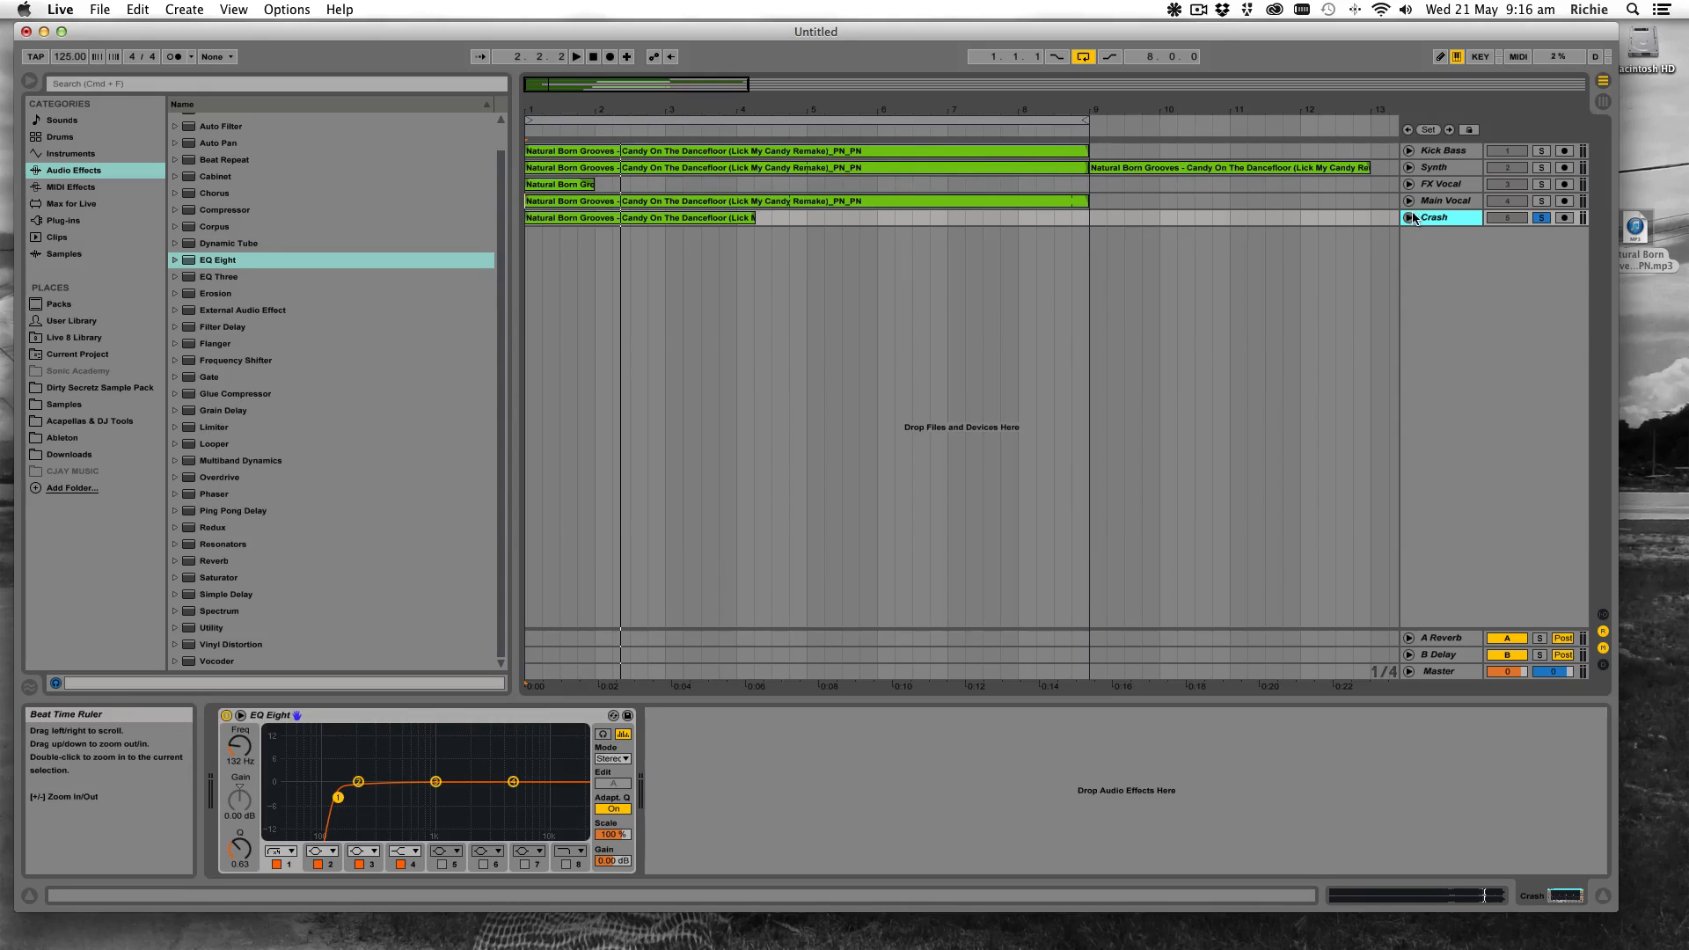
# Unfold all five audio tracks from Crash up to Kick Bass and take Crash out of solo
pyautogui.click(1408, 217)
pyautogui.click(1409, 200)
pyautogui.click(1408, 183)
pyautogui.click(1408, 167)
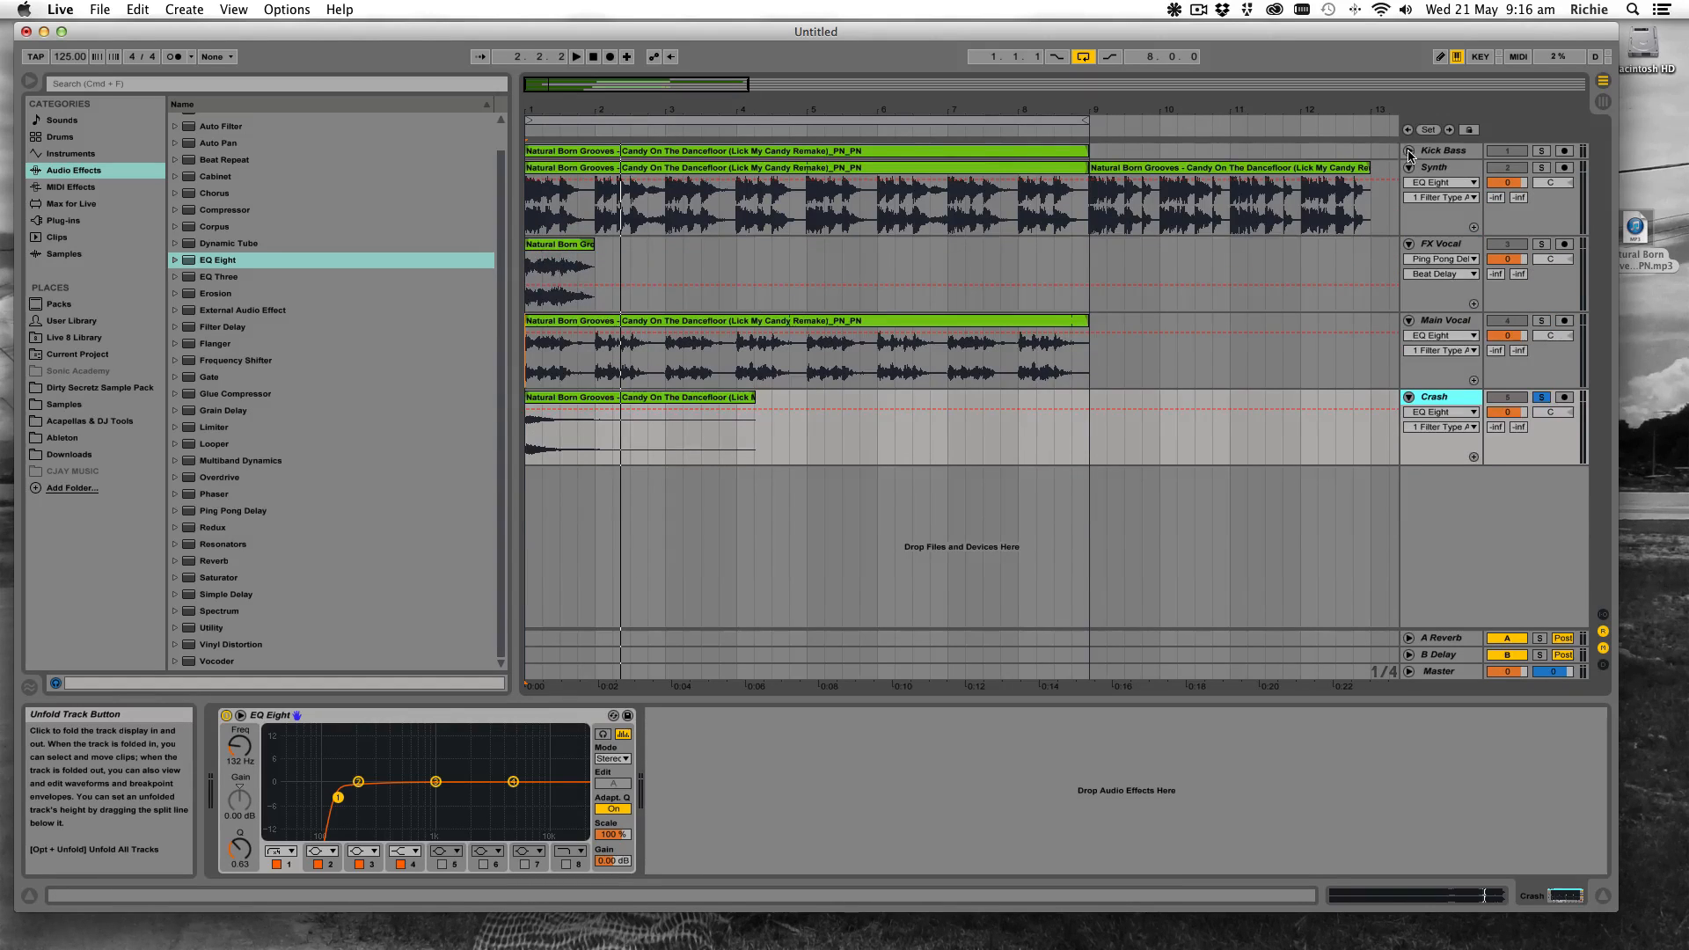
pyautogui.click(1408, 150)
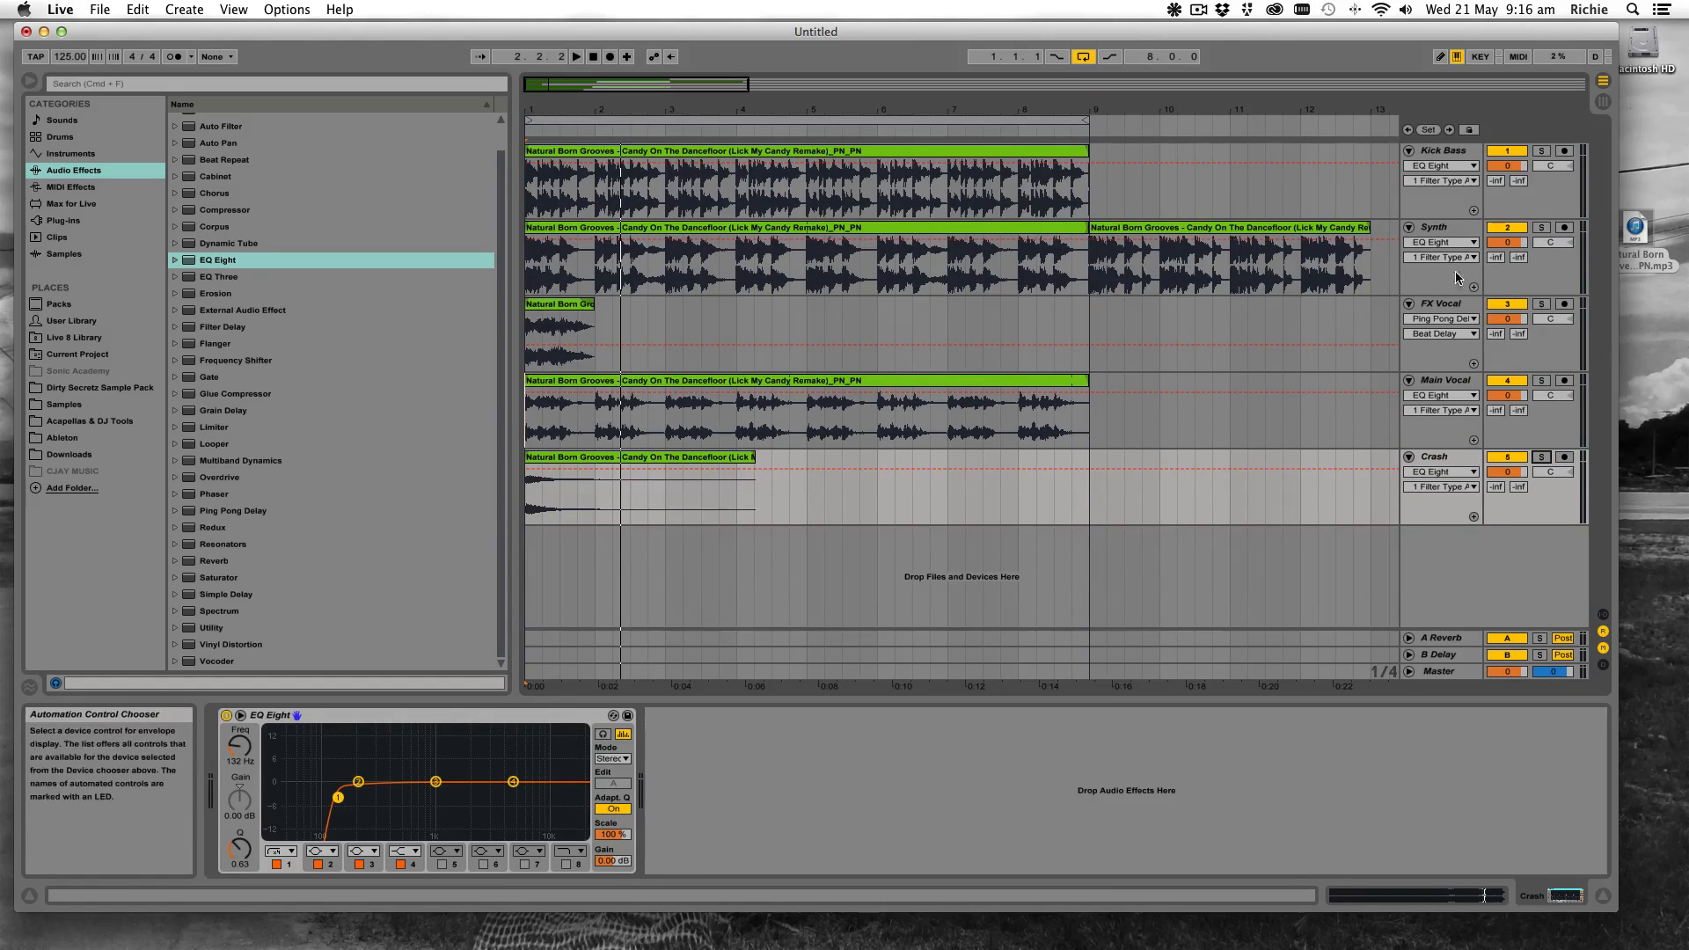
# Select all five audio tracks and lower their volume together to -3.6 dB
pyautogui.click(1446, 227)
pyautogui.press('super+a')
pyautogui.moveTo(1507, 242); pyautogui.dragTo(1507, 260)
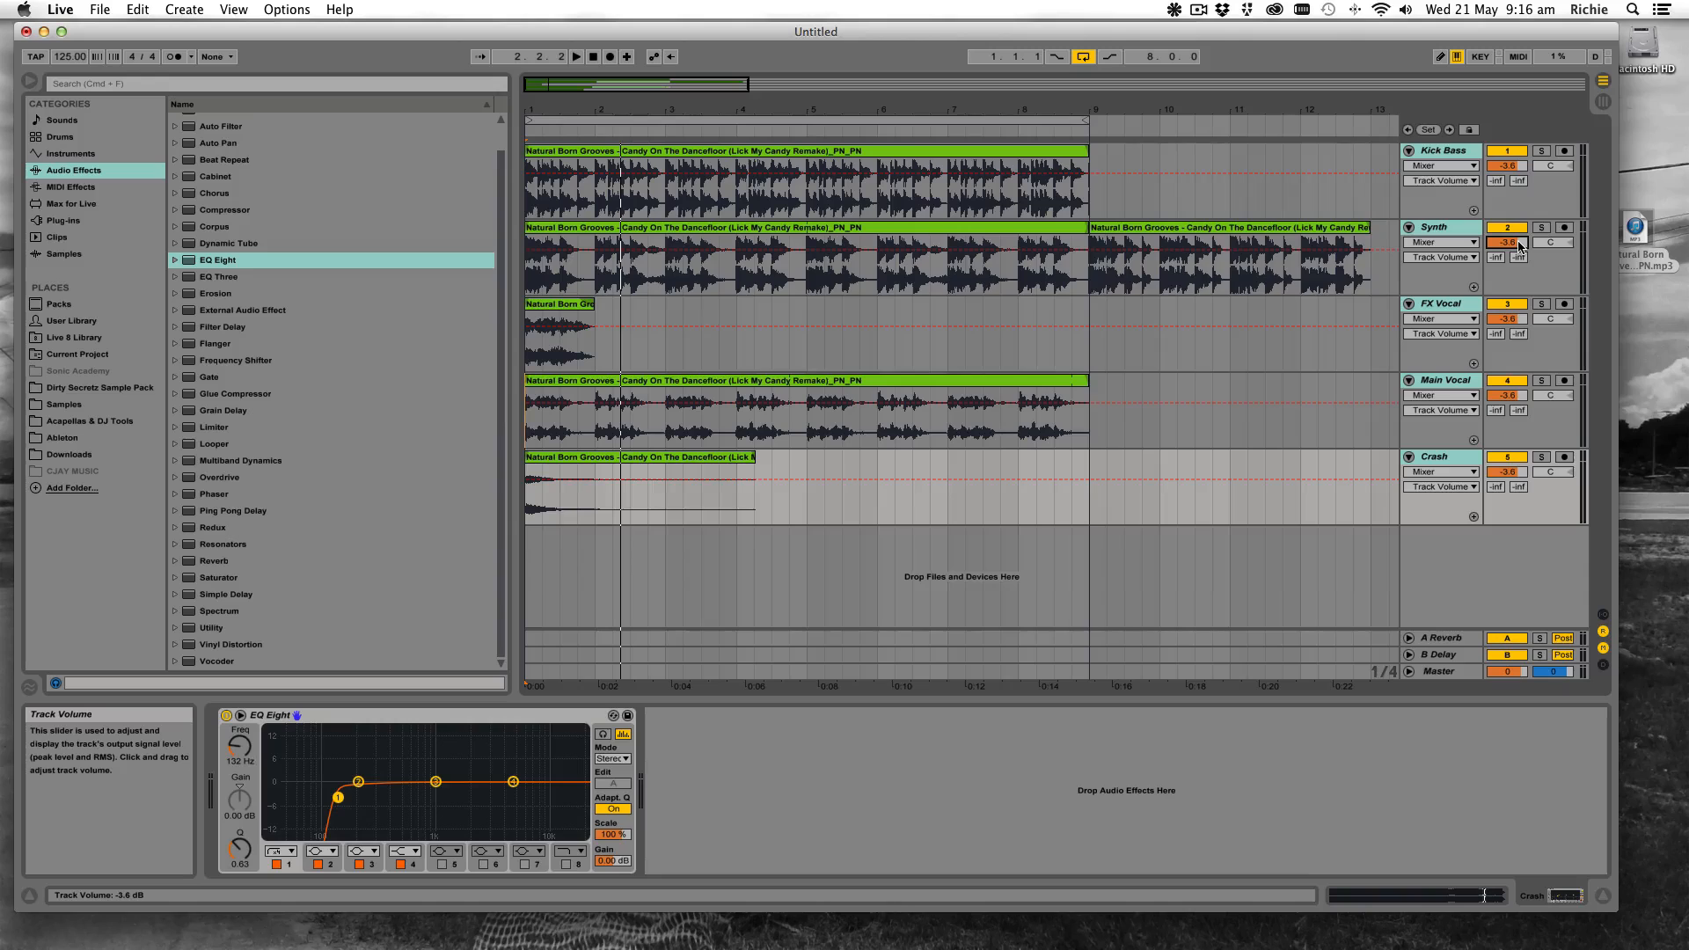
# Select the two Synth clips in turn, and play all the tracks together from bar 1
pyautogui.click(893, 232)
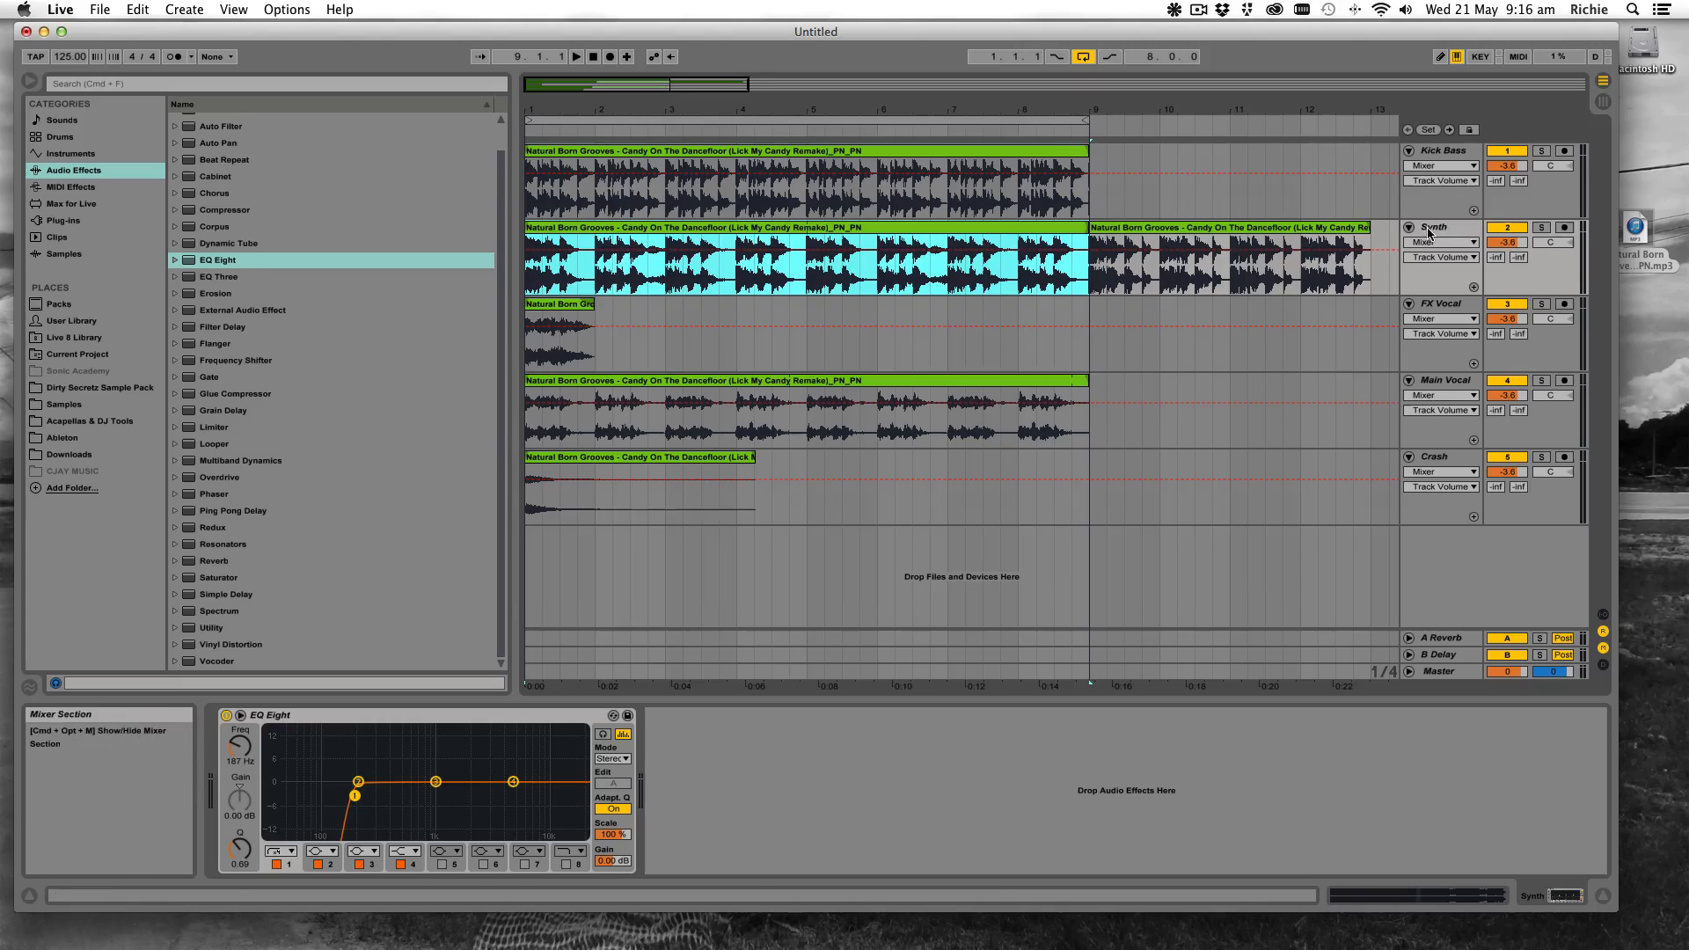
pyautogui.click(1254, 231)
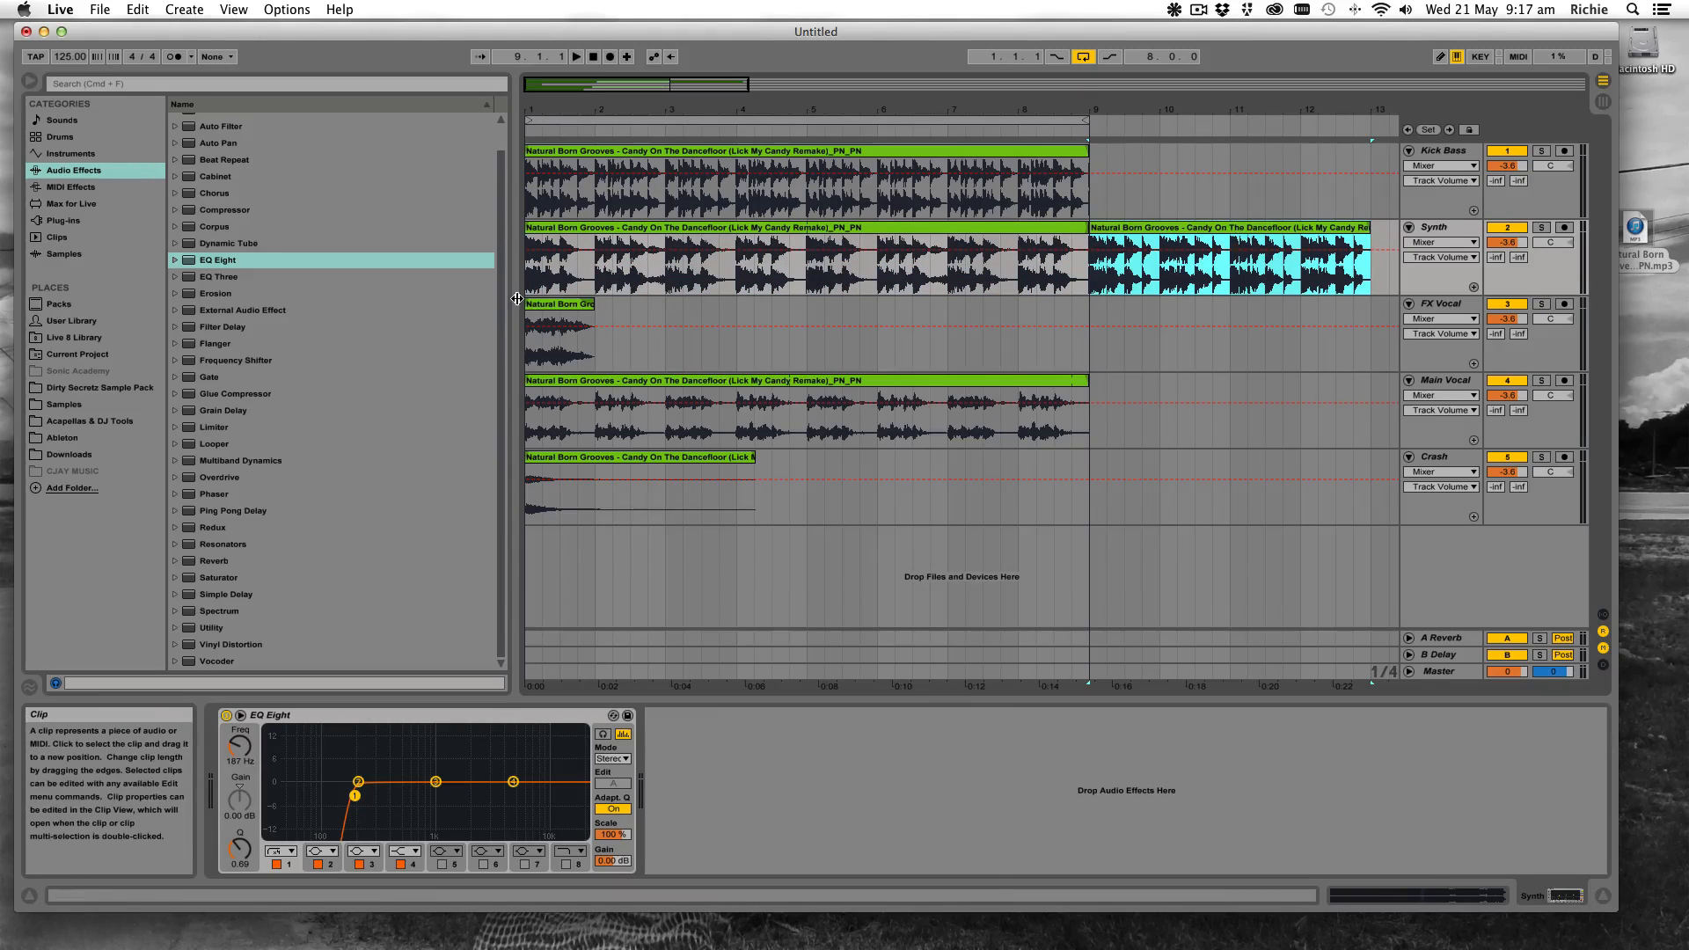
pyautogui.click(533, 364)
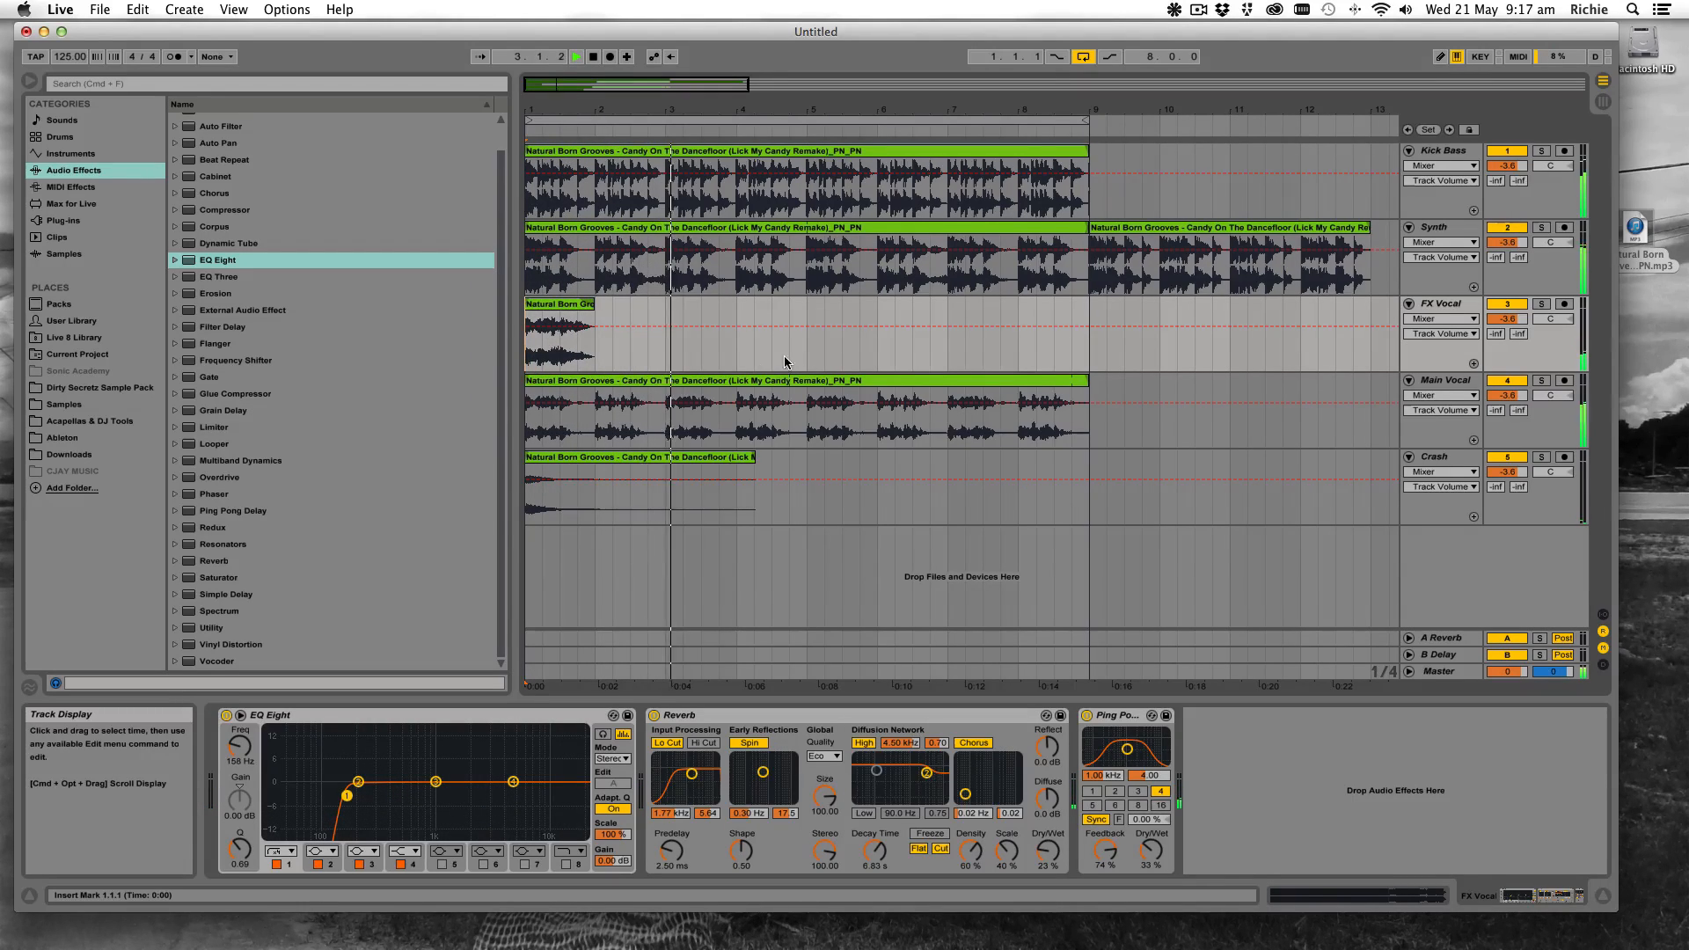
# Deactivate the Kick Bass track and fold it
pyautogui.click(1489, 151)
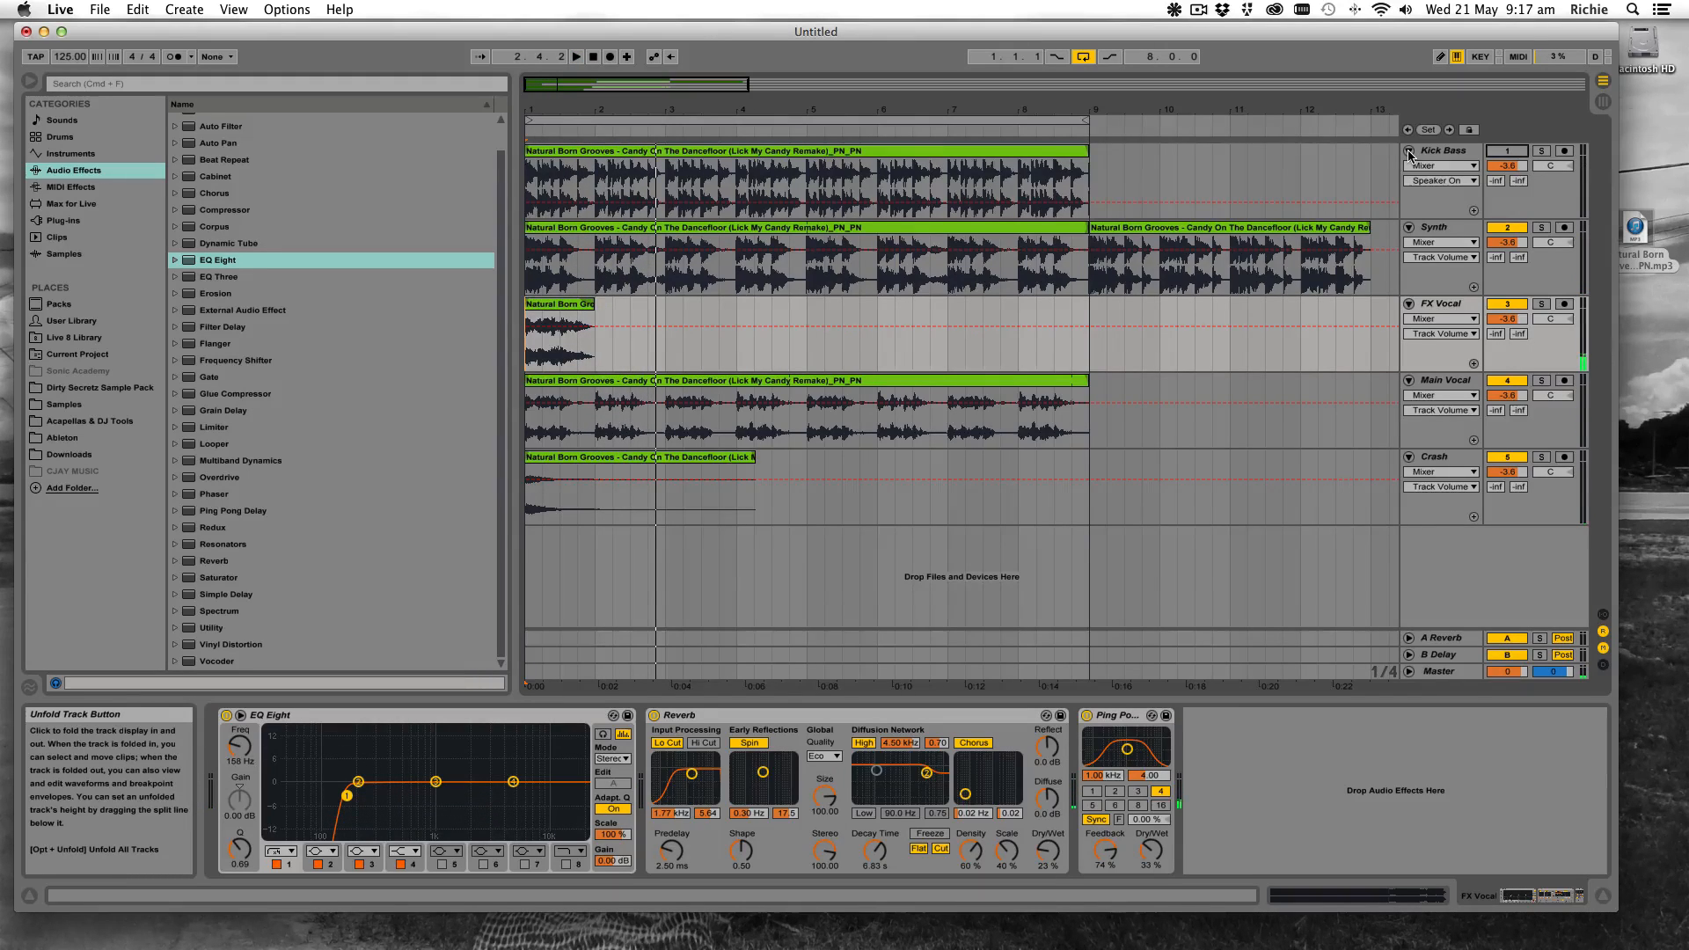
pyautogui.click(1408, 153)
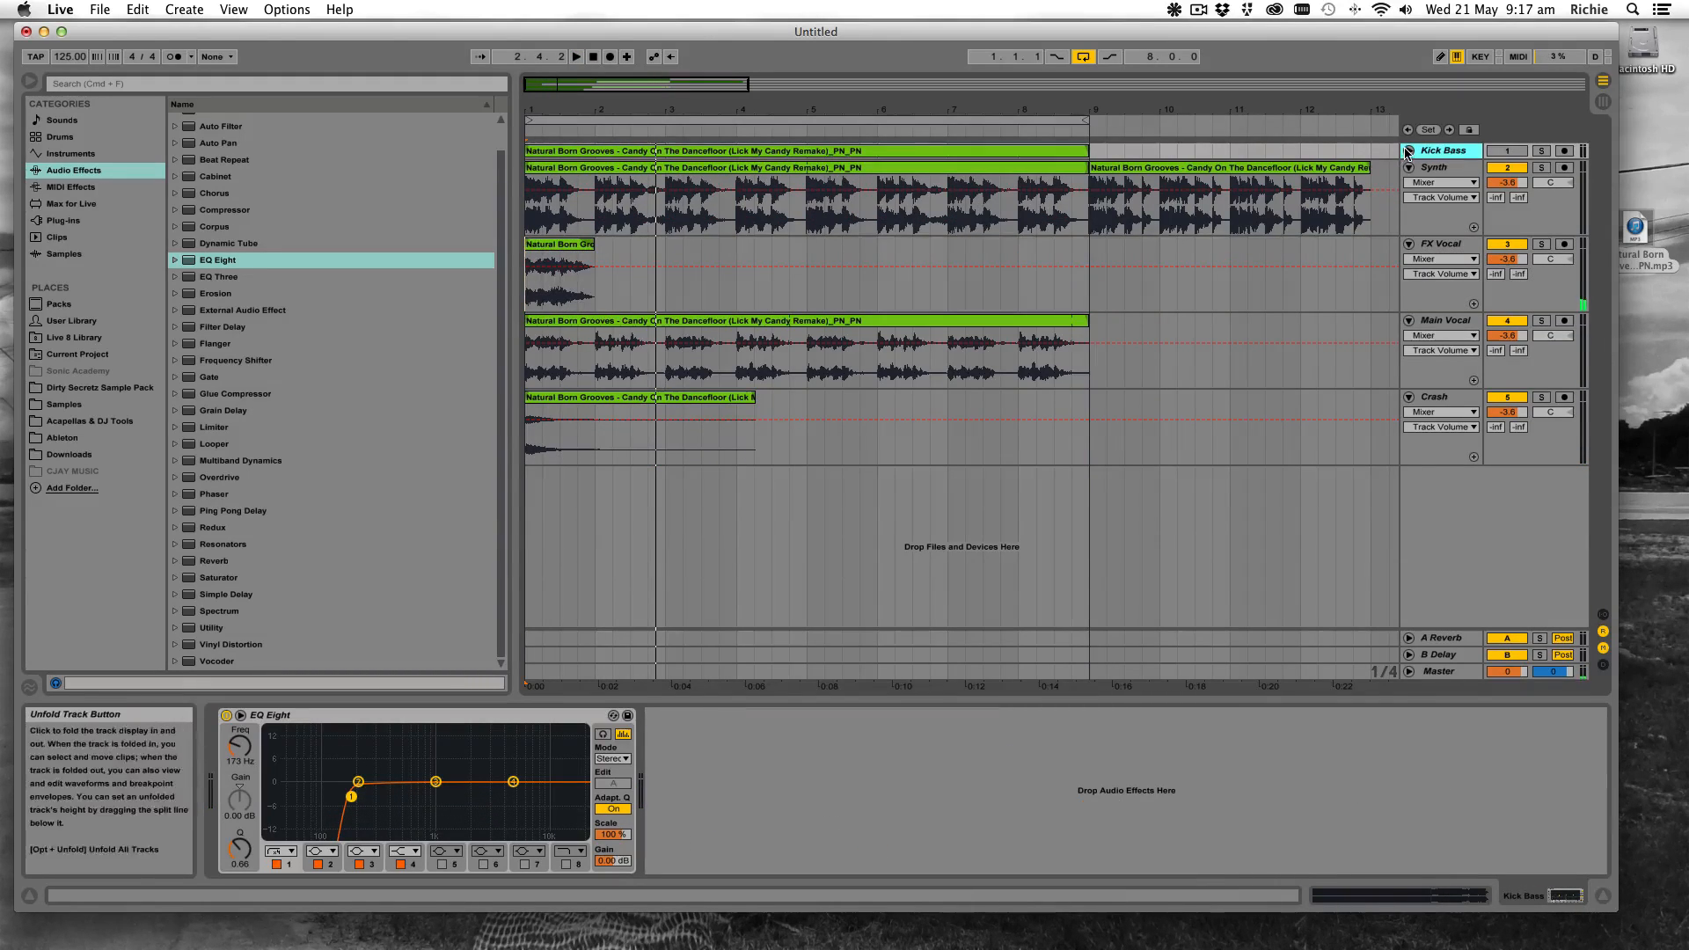
pyautogui.click(1408, 151)
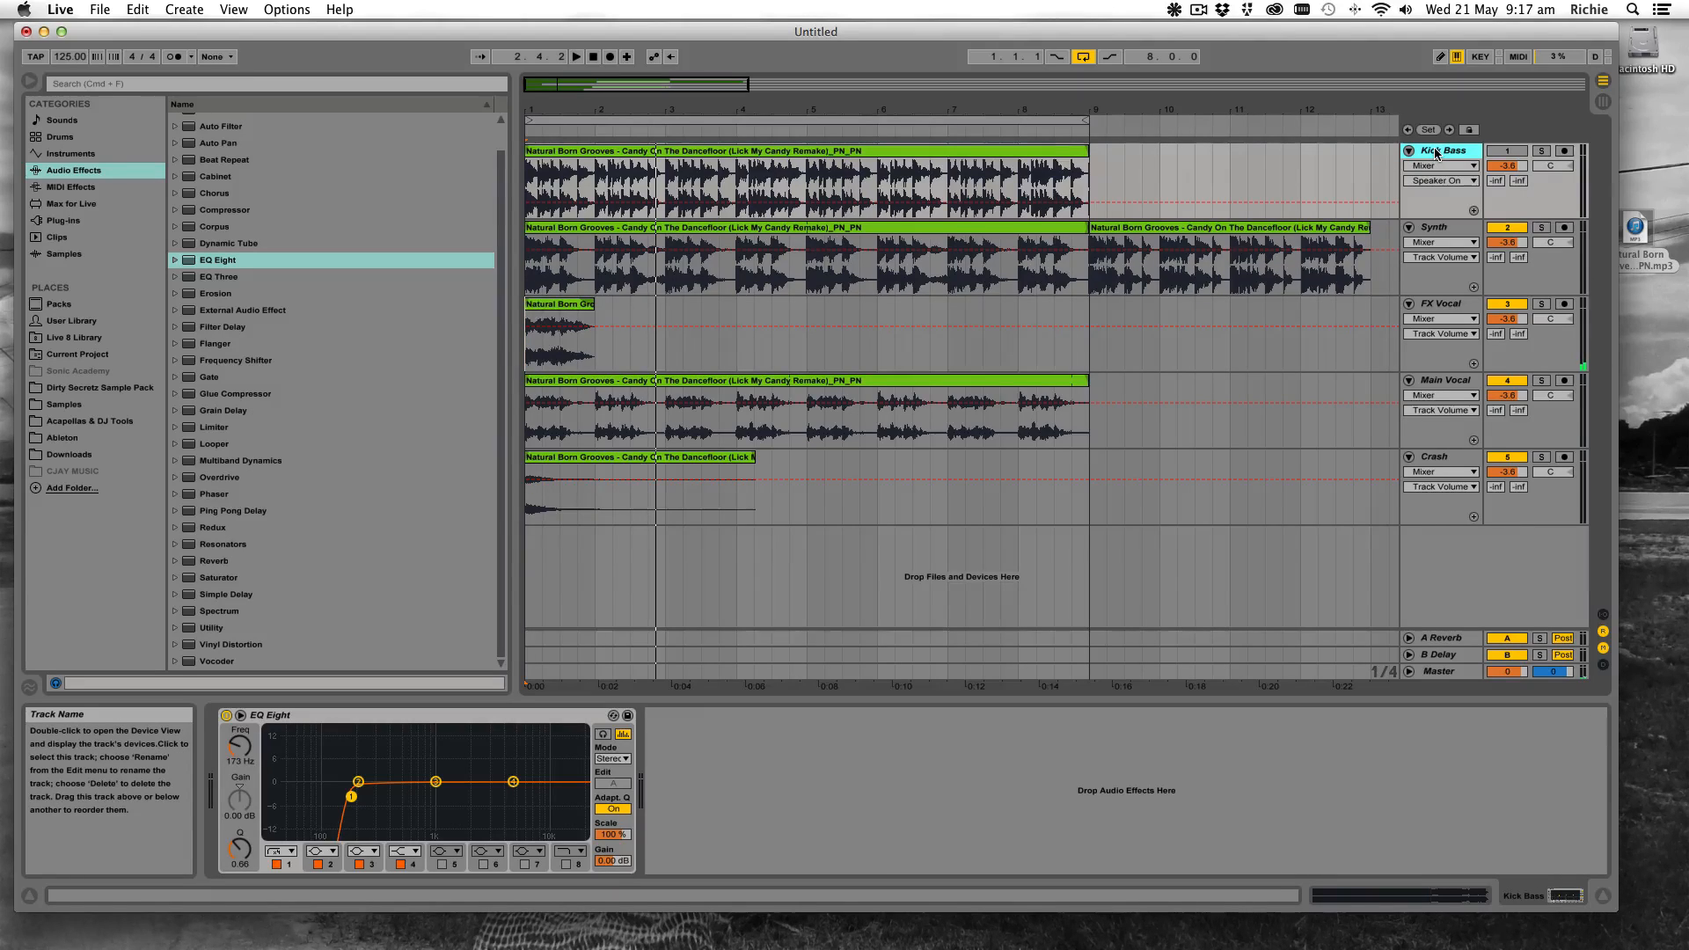
pyautogui.click(1409, 152)
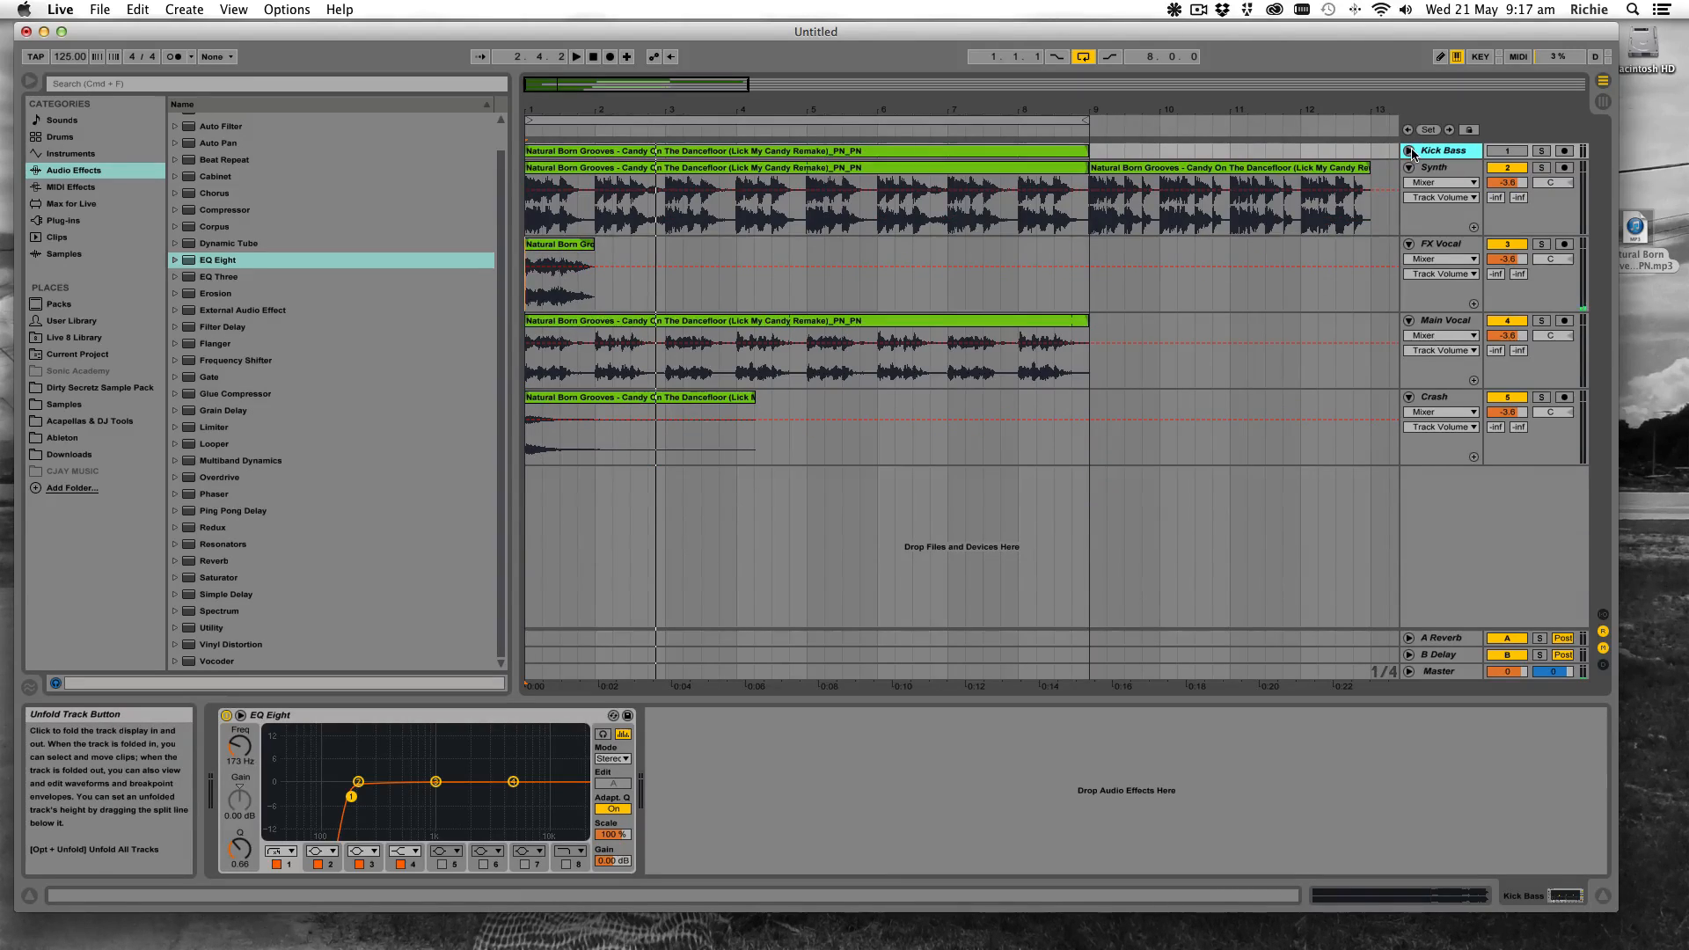
pyautogui.moveTo(1307, 111); pyautogui.dragTo(1247, 107)
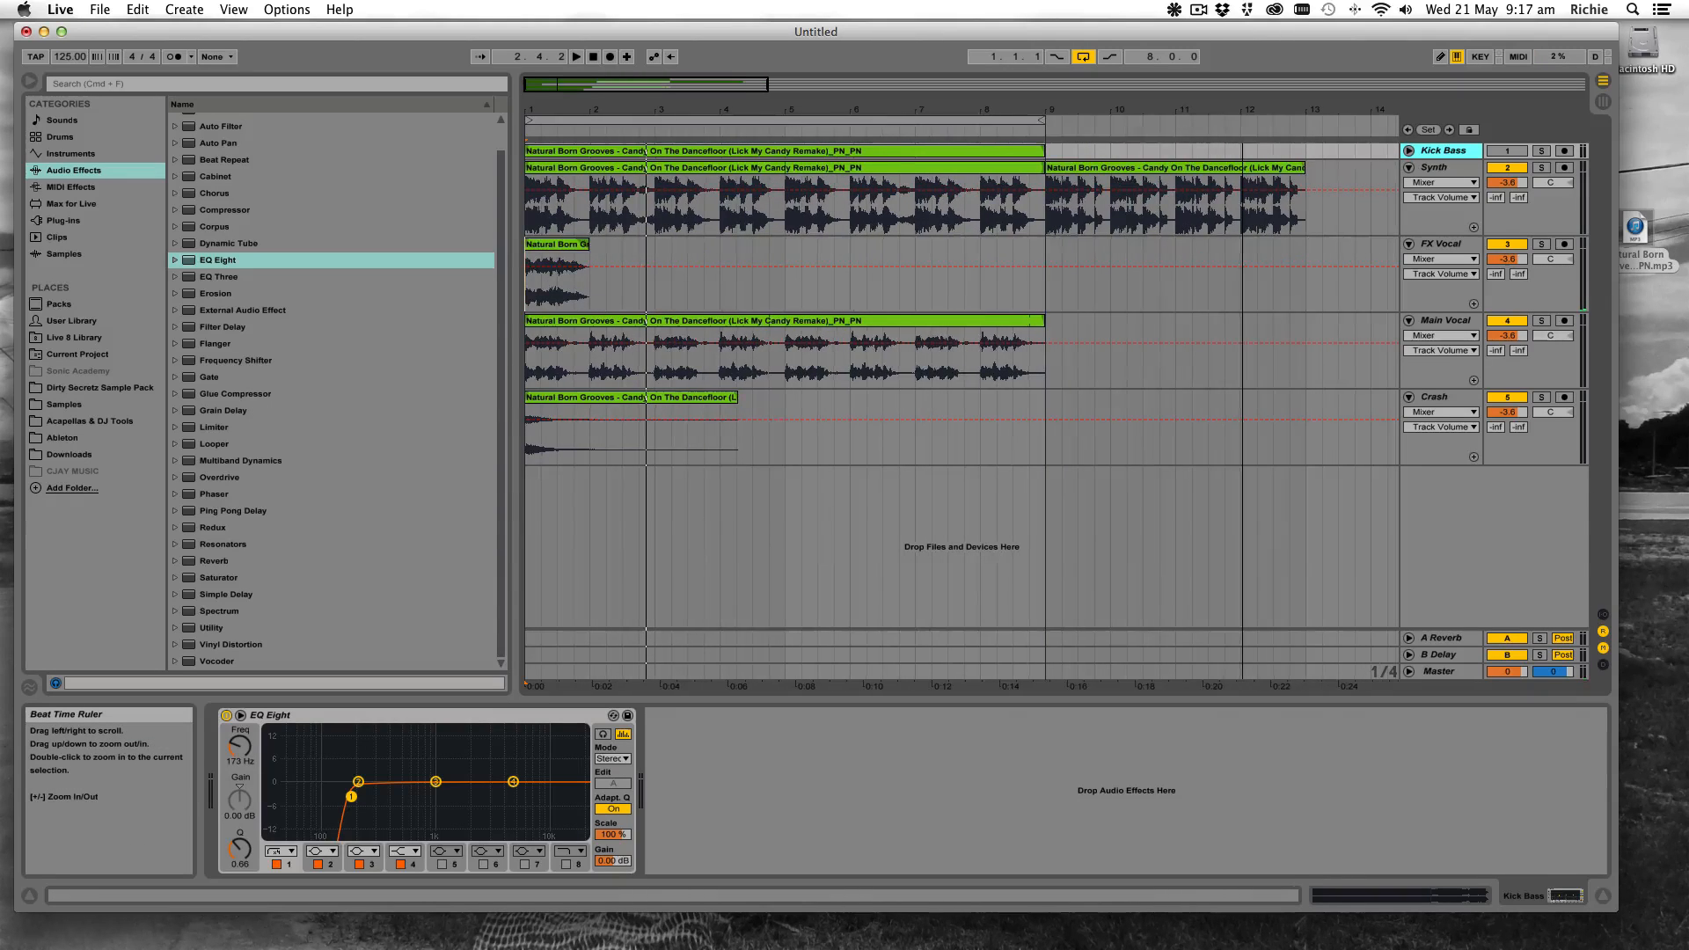
# Add Auto Filter after EQ Eight on the Synth track and lower its low-pass cutoff to about 719 Hz during playback
pyautogui.click(1453, 169)
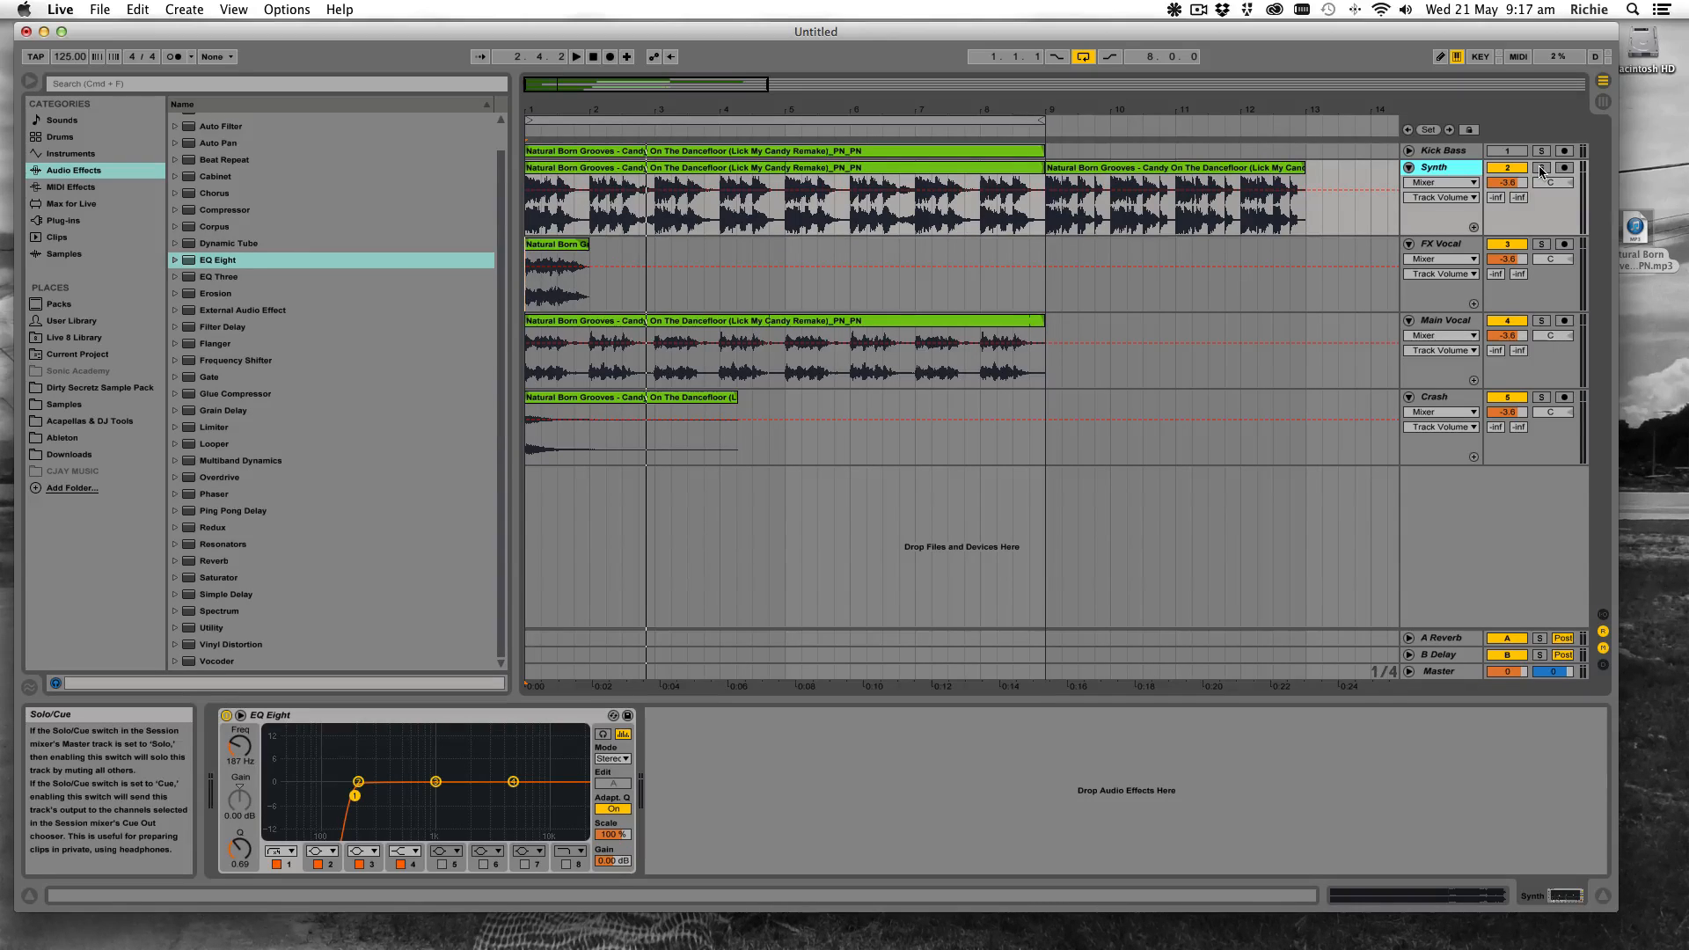
pyautogui.click(217, 128)
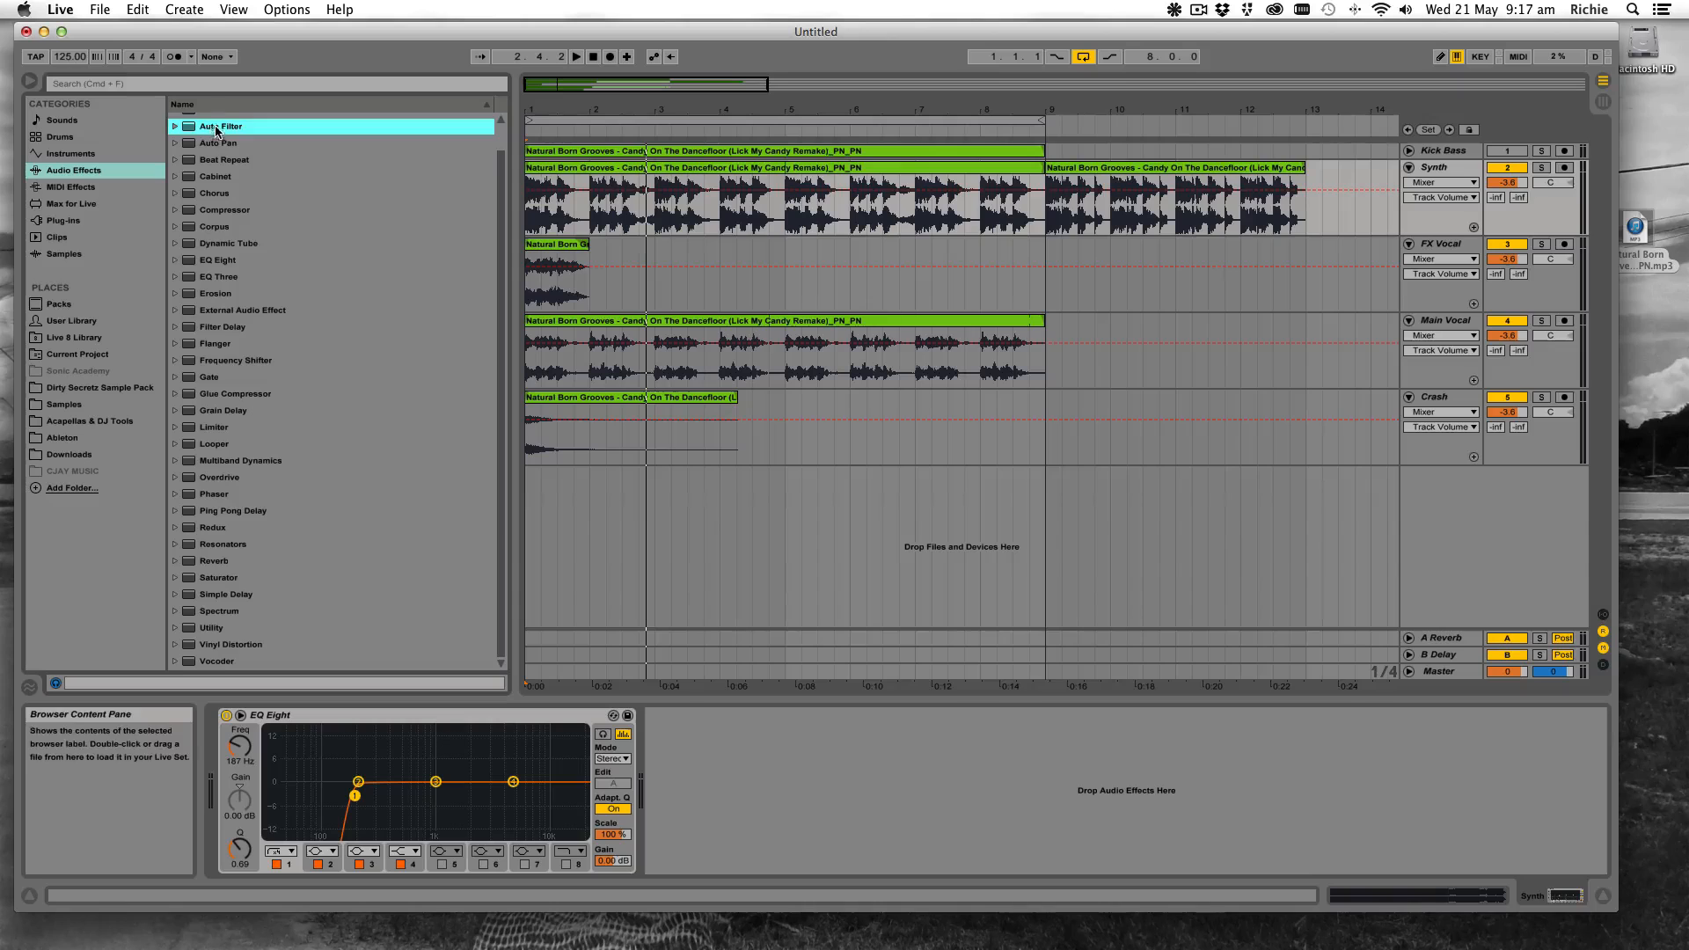
pyautogui.moveTo(216, 131); pyautogui.dragTo(809, 795)
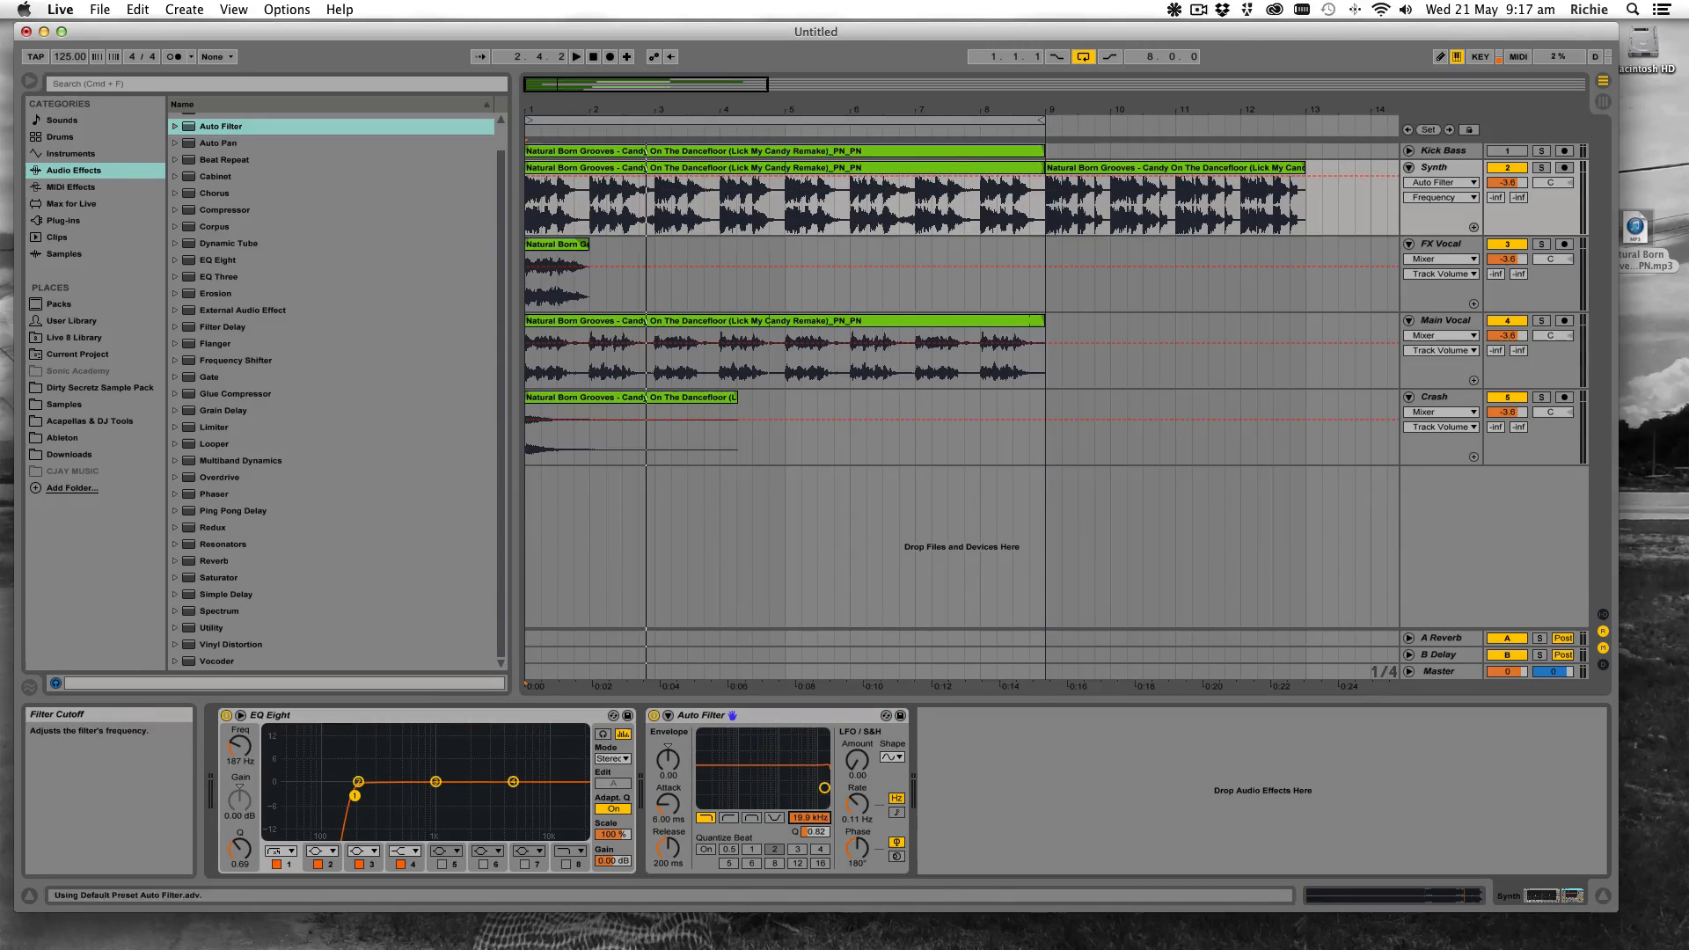
pyautogui.press('space')
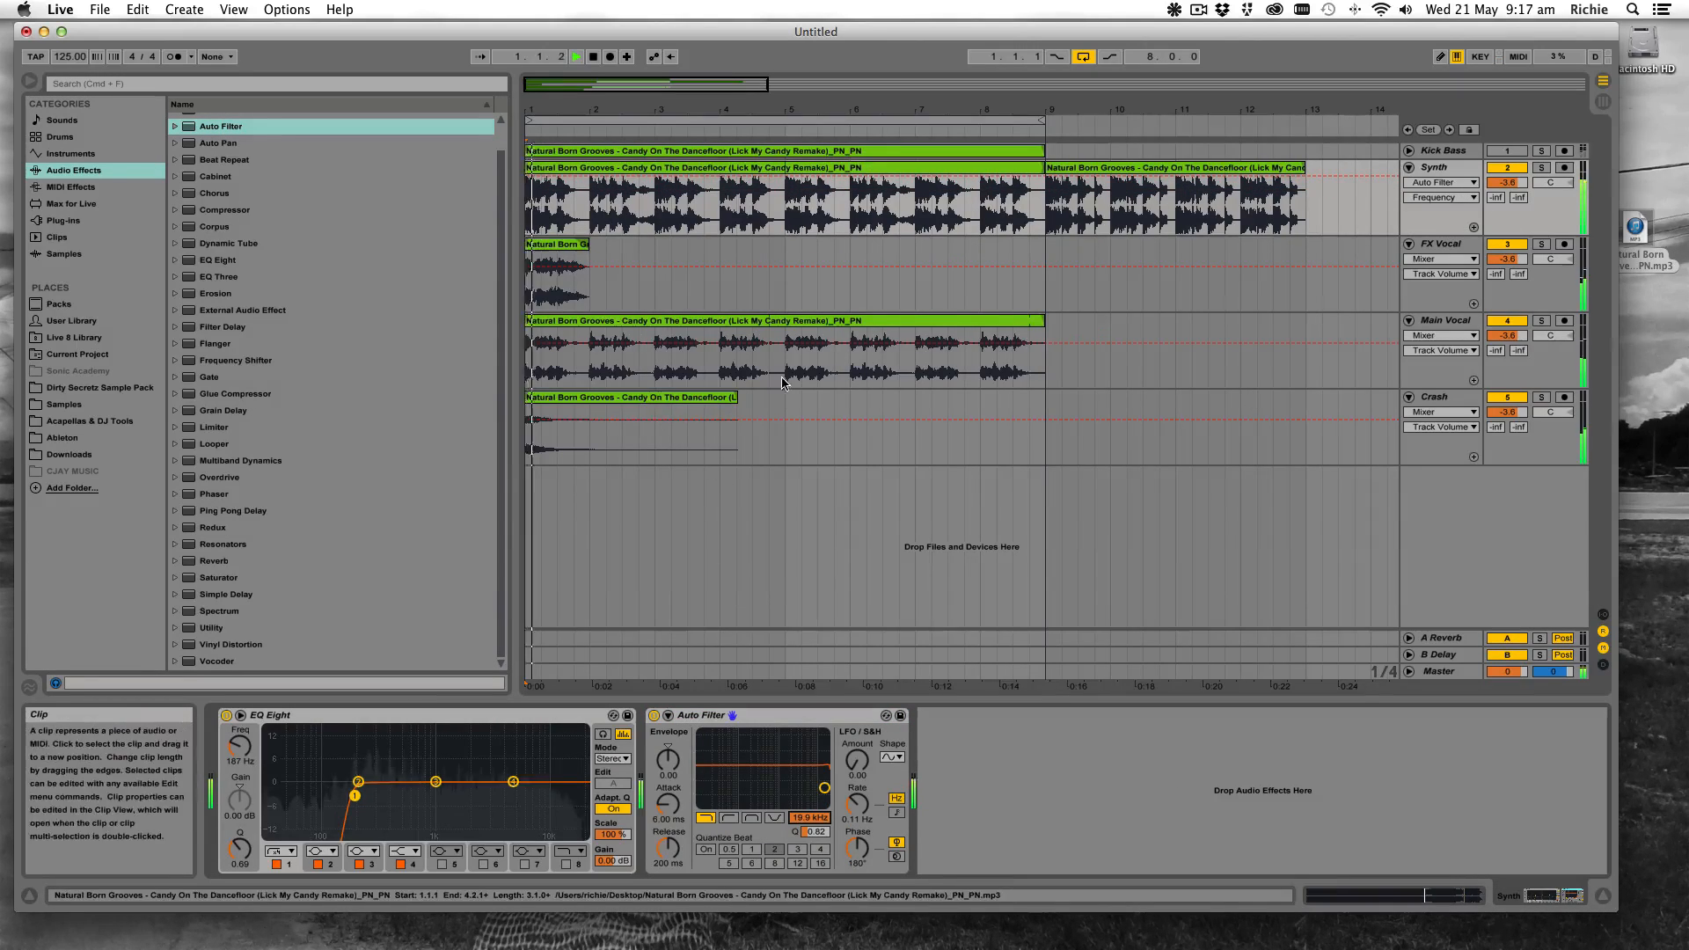
pyautogui.click(1541, 169)
pyautogui.moveTo(810, 818)
pyautogui.mouseDown()
pyautogui.moveTo(809, 890)
pyautogui.moveTo(816, 812)
pyautogui.mouseUp()
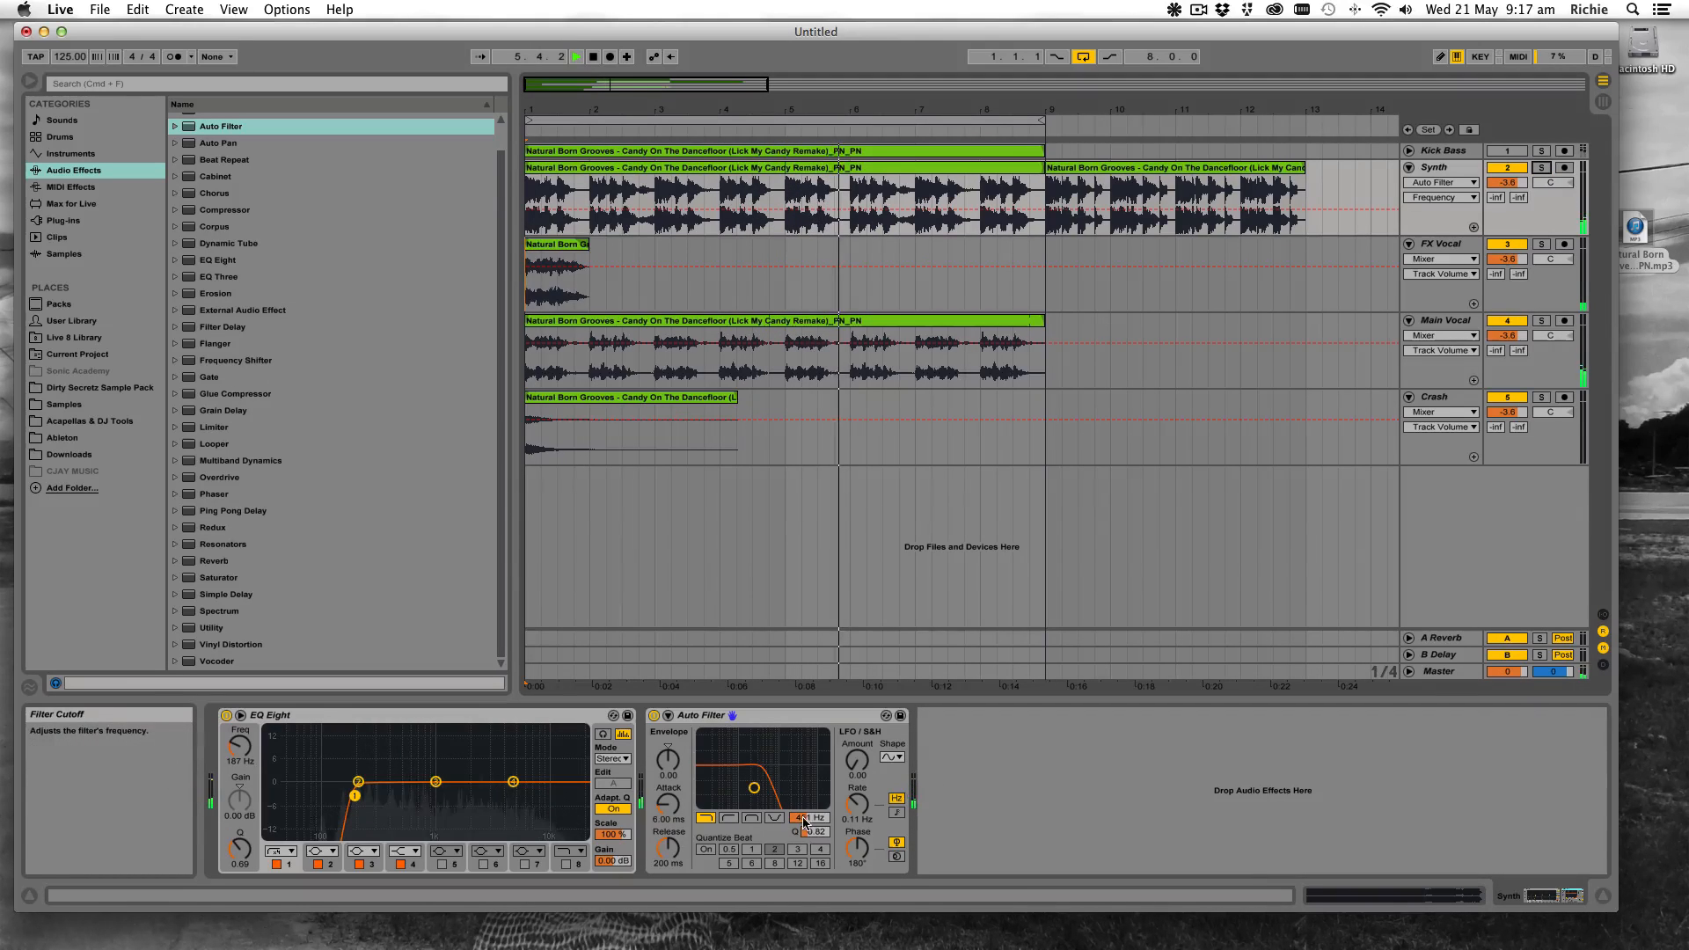
pyautogui.moveTo(793, 827)
pyautogui.mouseDown()
pyautogui.moveTo(794, 720)
pyautogui.moveTo(794, 838)
pyautogui.moveTo(794, 753)
pyautogui.moveTo(794, 810)
pyautogui.moveTo(818, 810)
pyautogui.mouseUp()
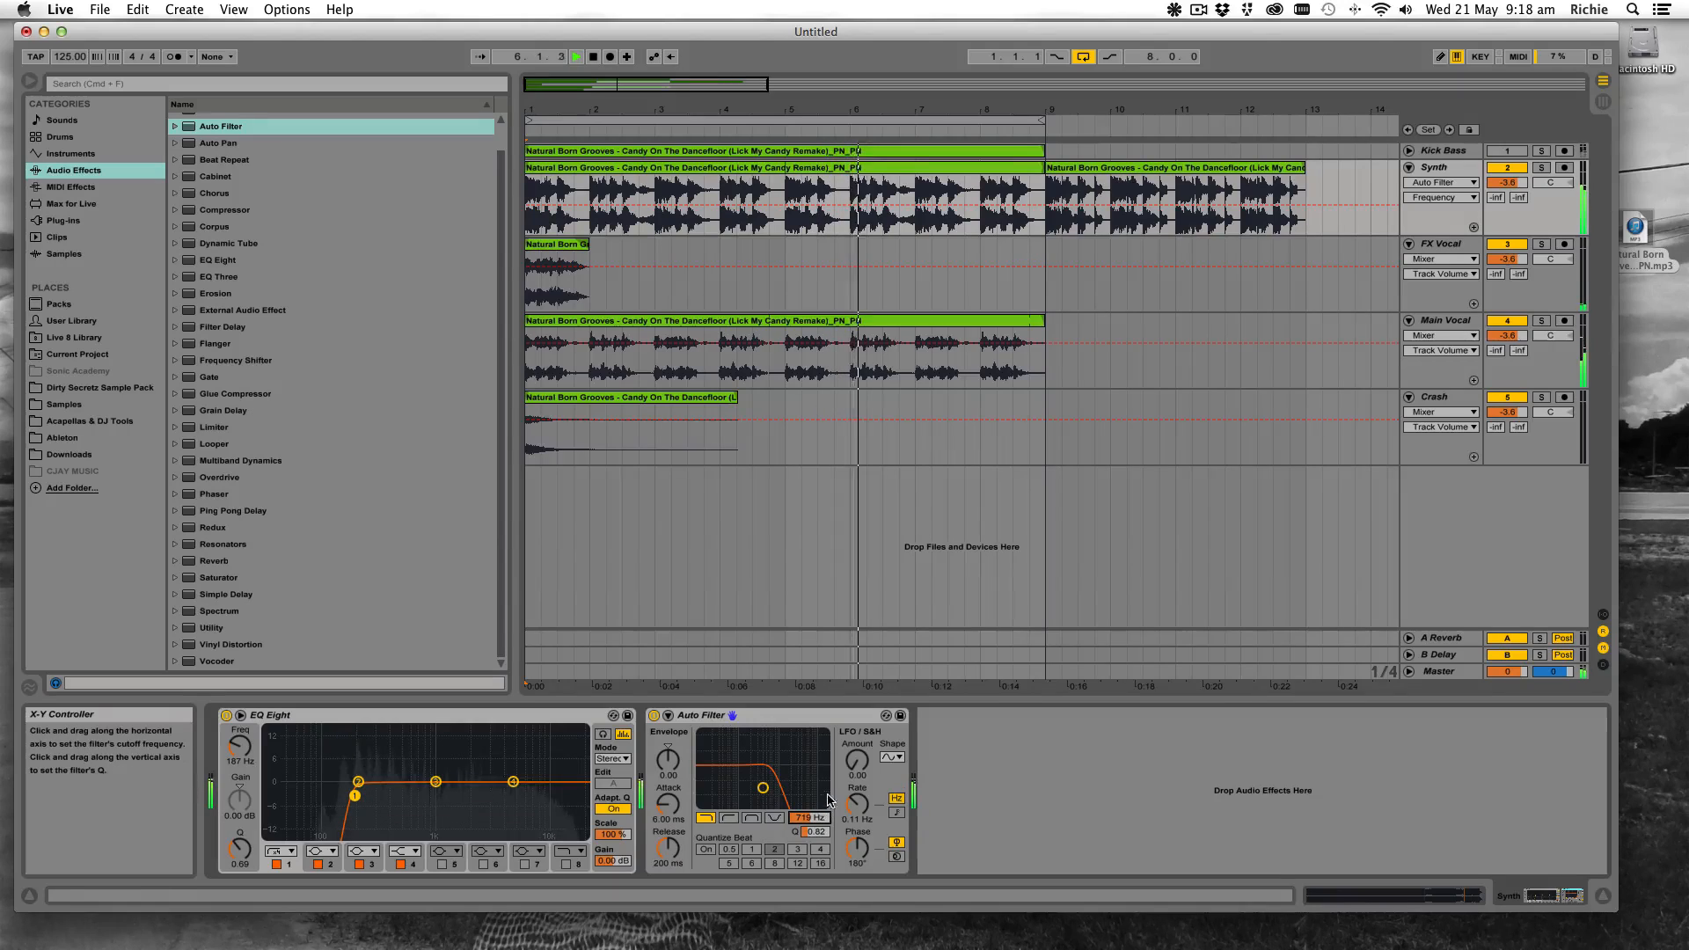
pyautogui.press('space')
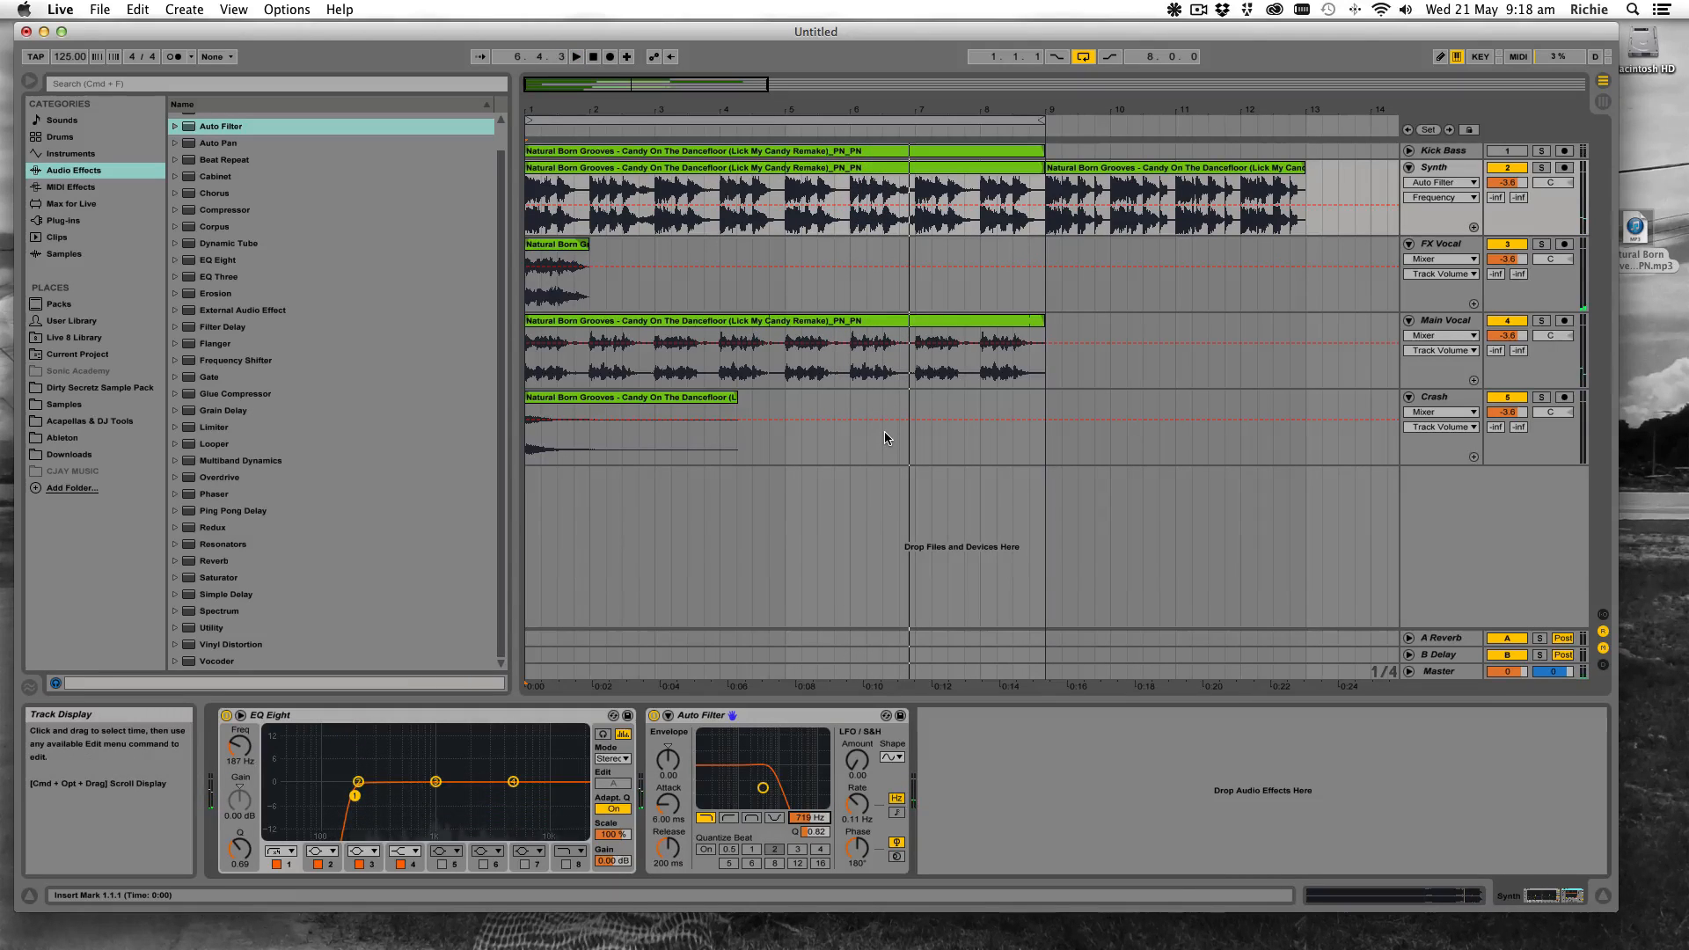
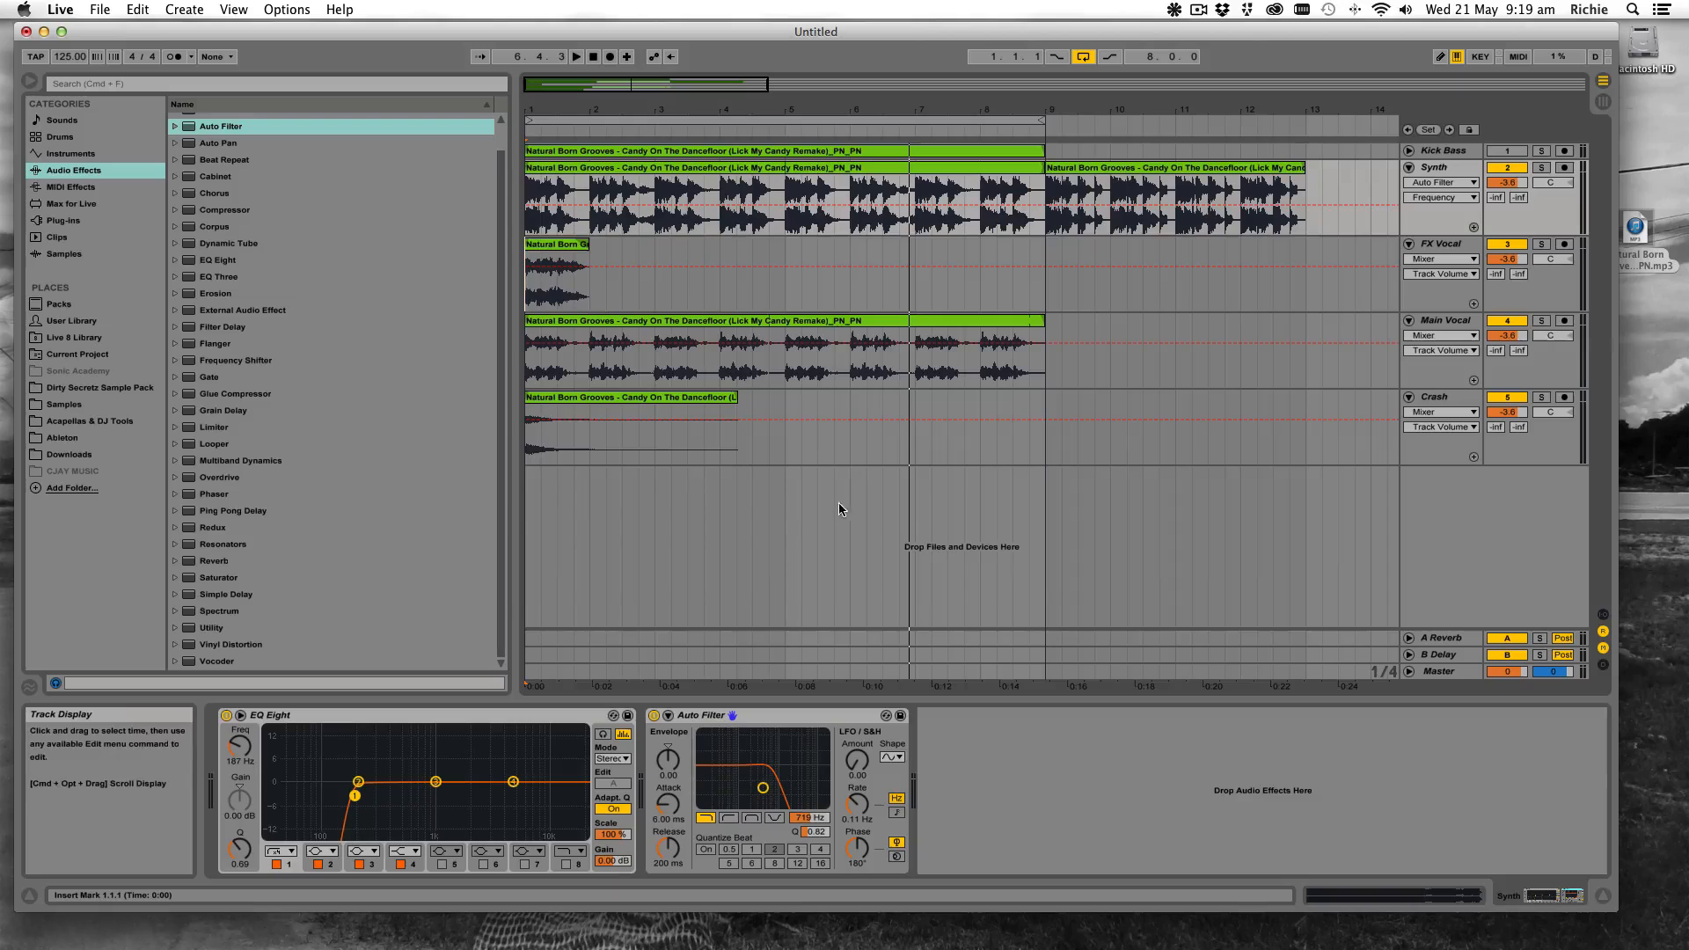
# Audition the arrangement from the start with the filtered Synth track
pyautogui.press('Home')
pyautogui.press('space')
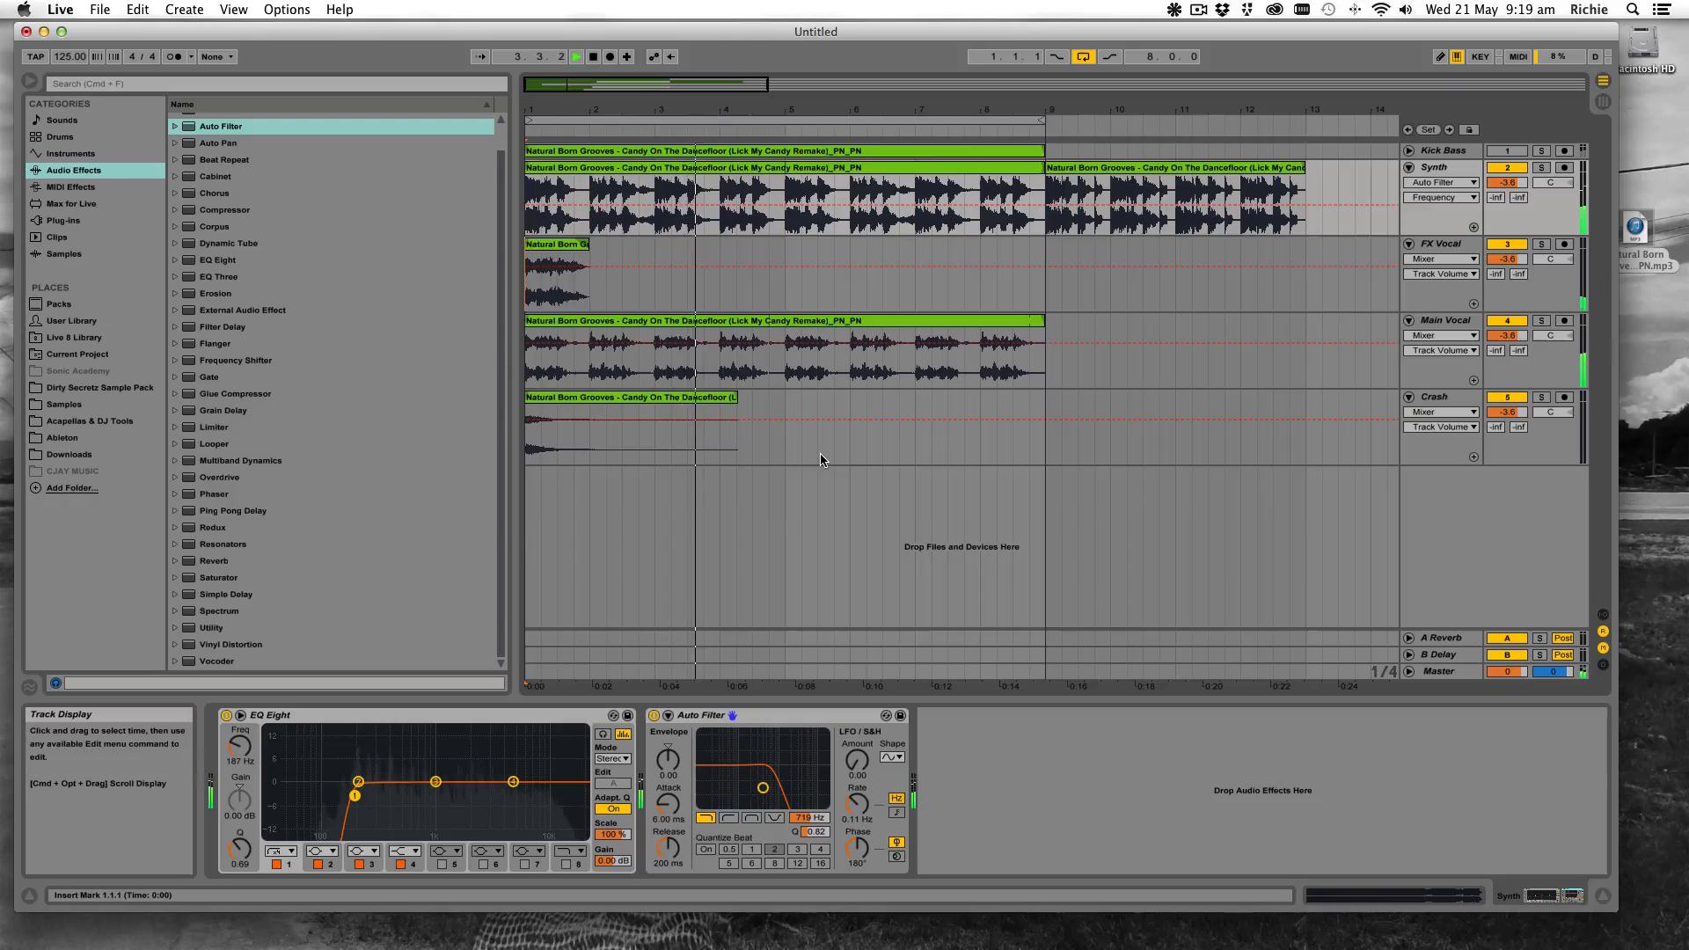
pyautogui.press('space')
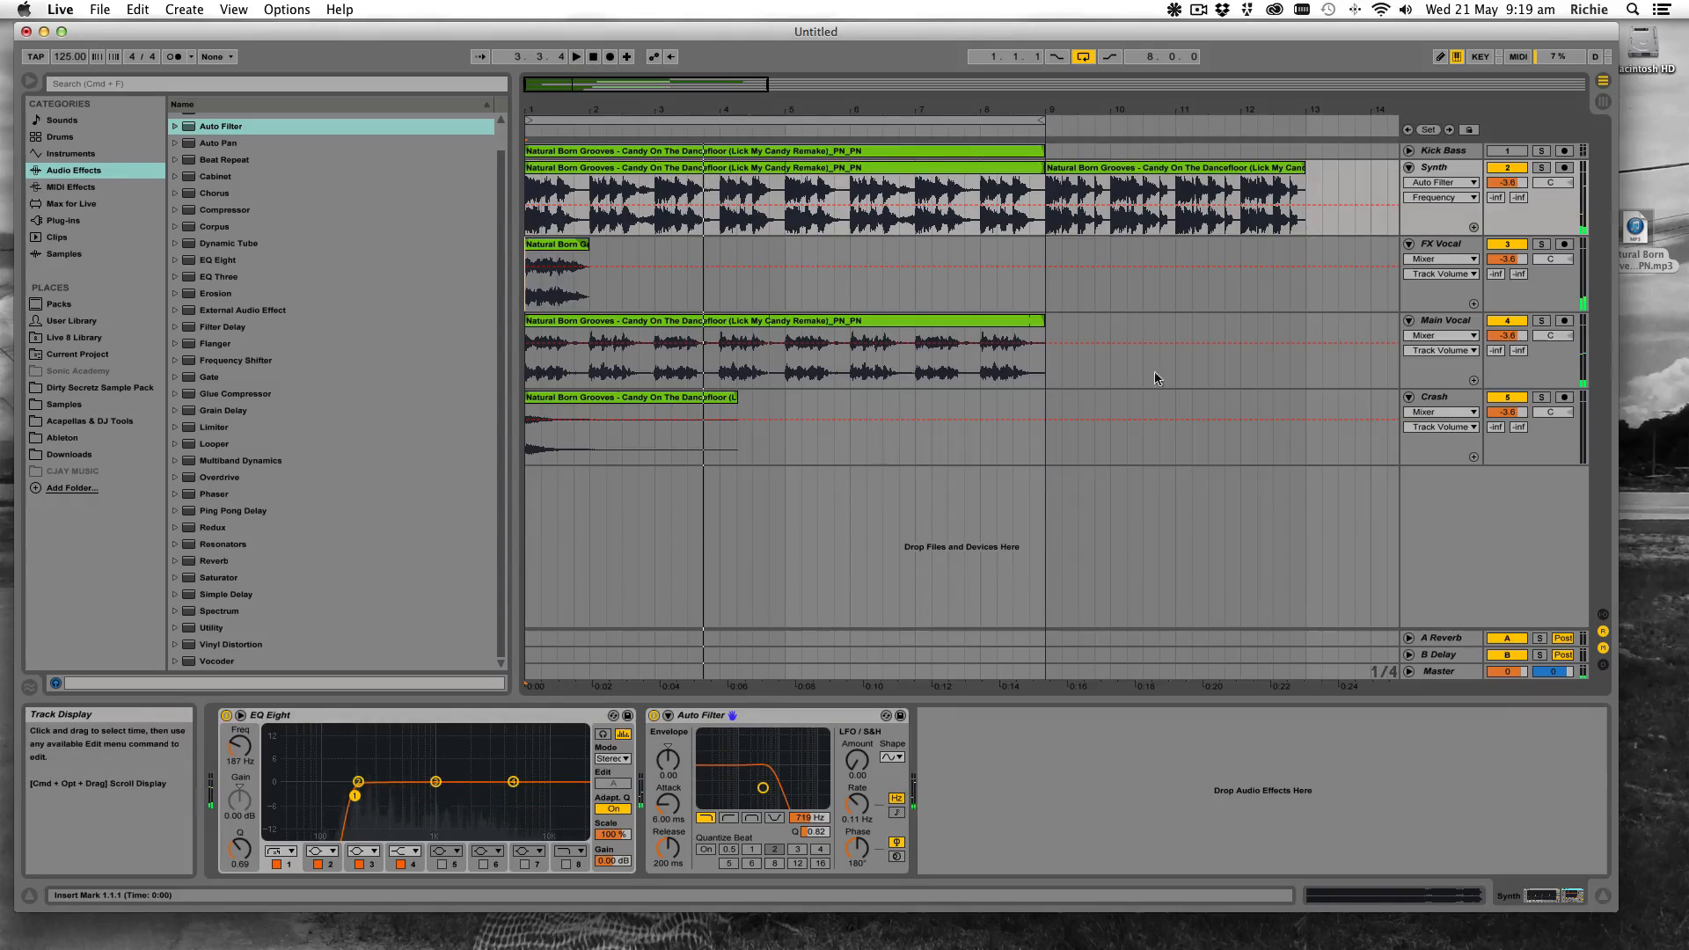
# Fold the Synth, FX Vocal, Main Vocal and Crash tracks
pyautogui.click(1408, 168)
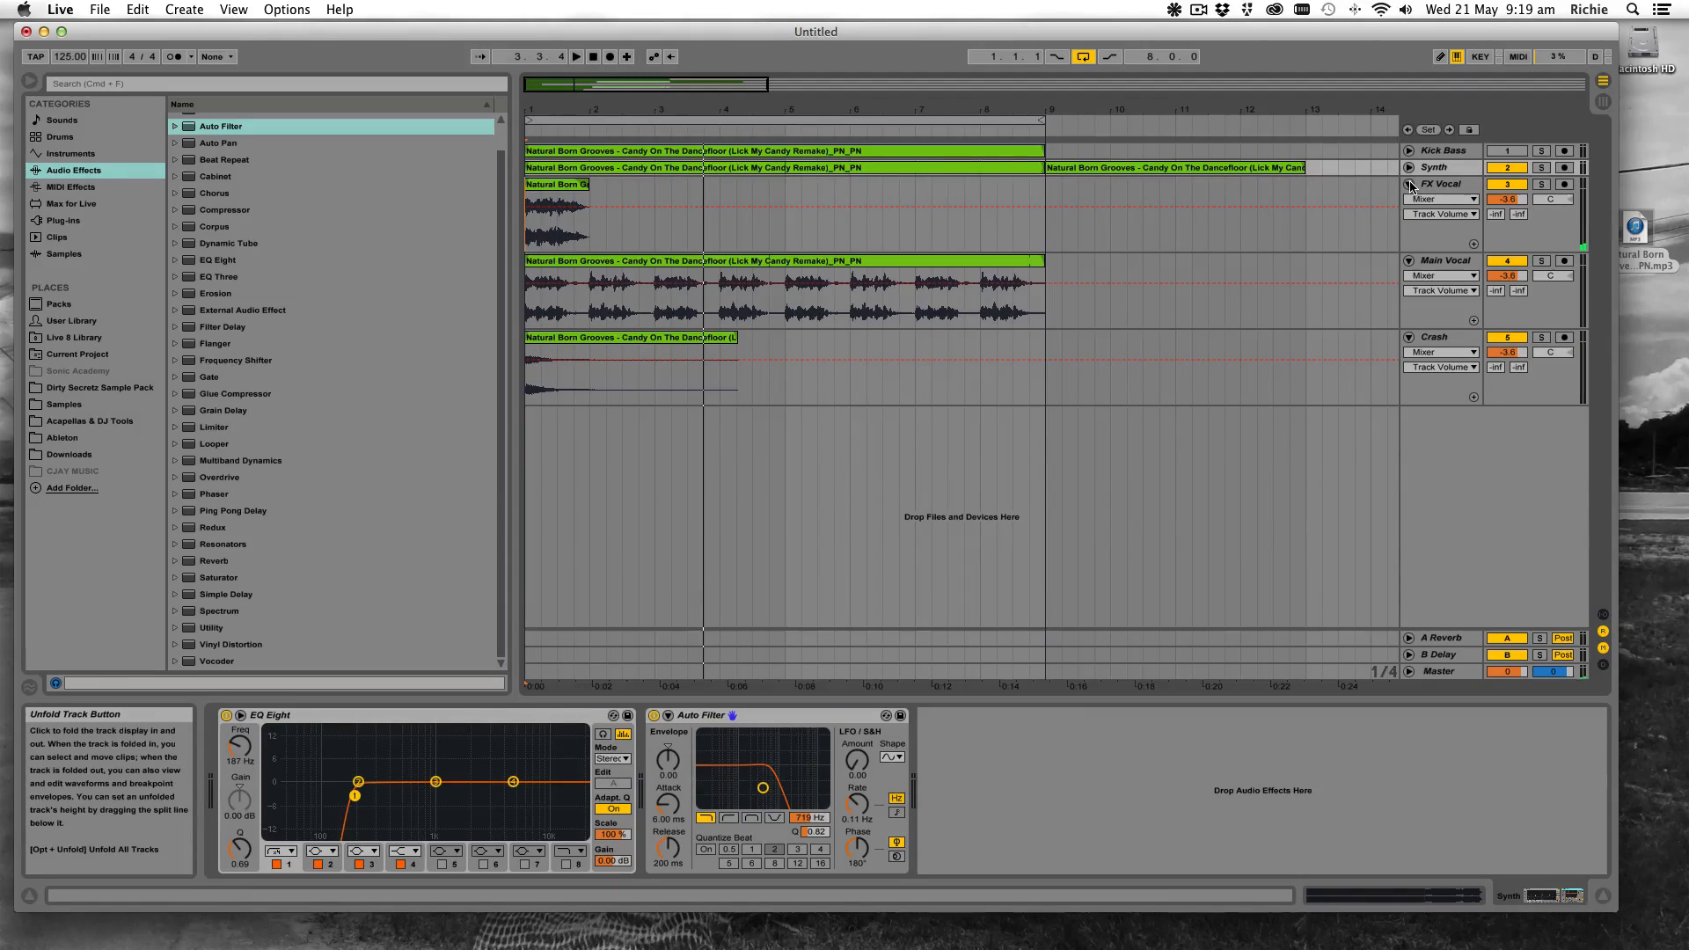
pyautogui.click(1408, 184)
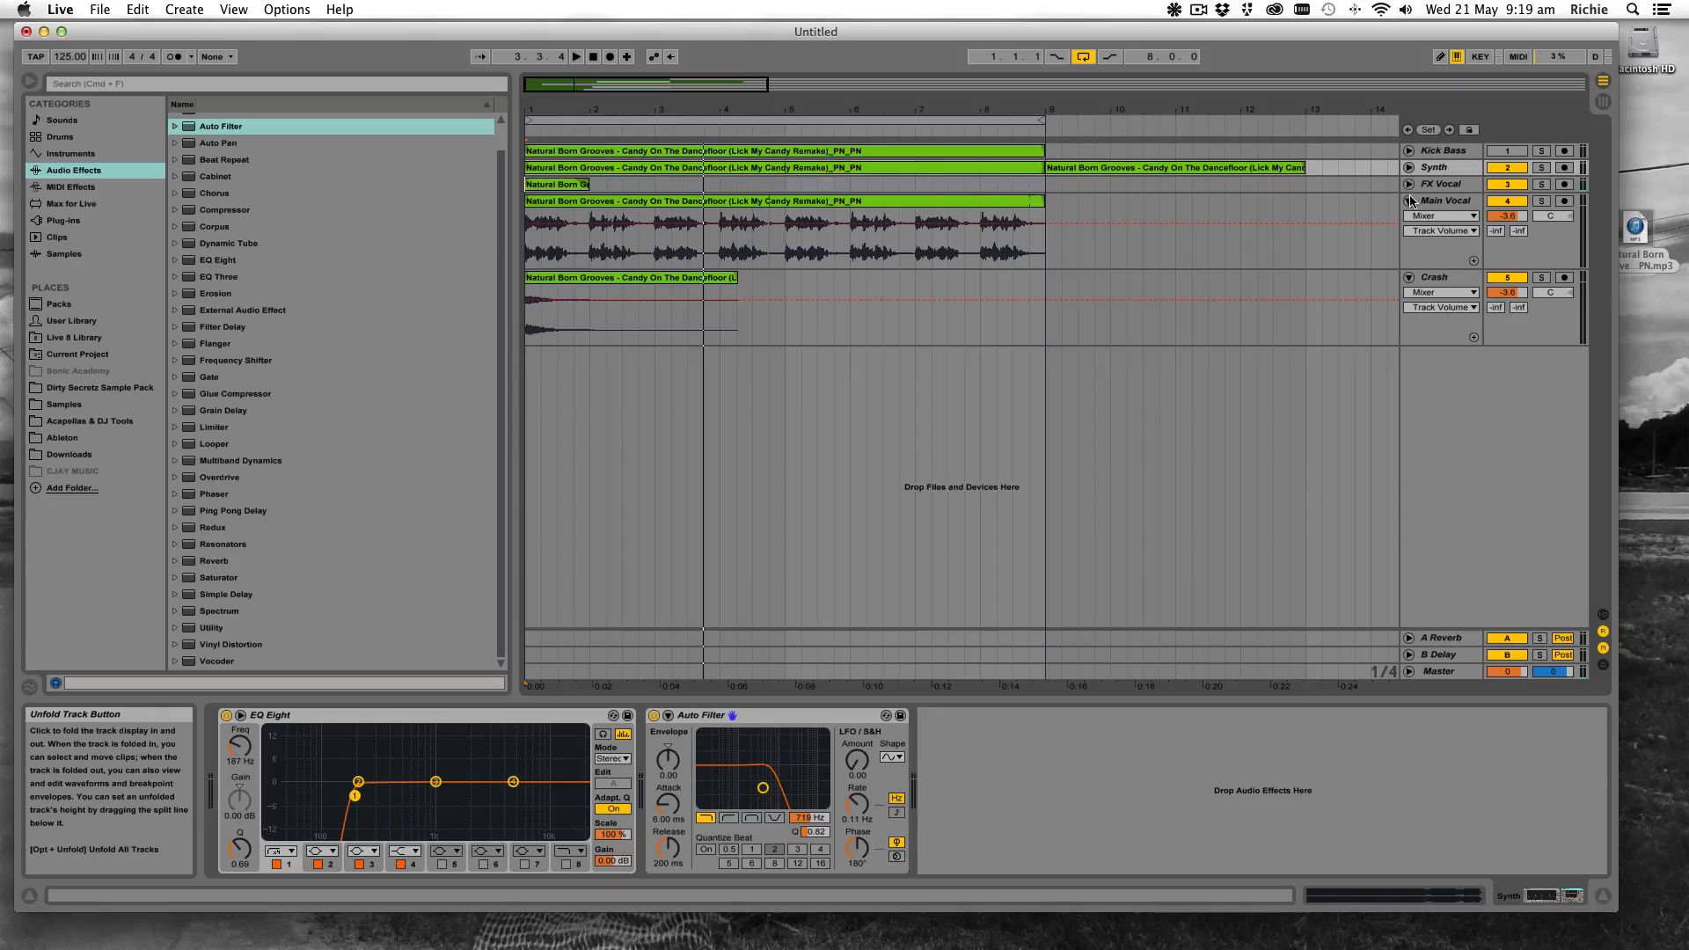
pyautogui.click(1408, 201)
pyautogui.click(1409, 217)
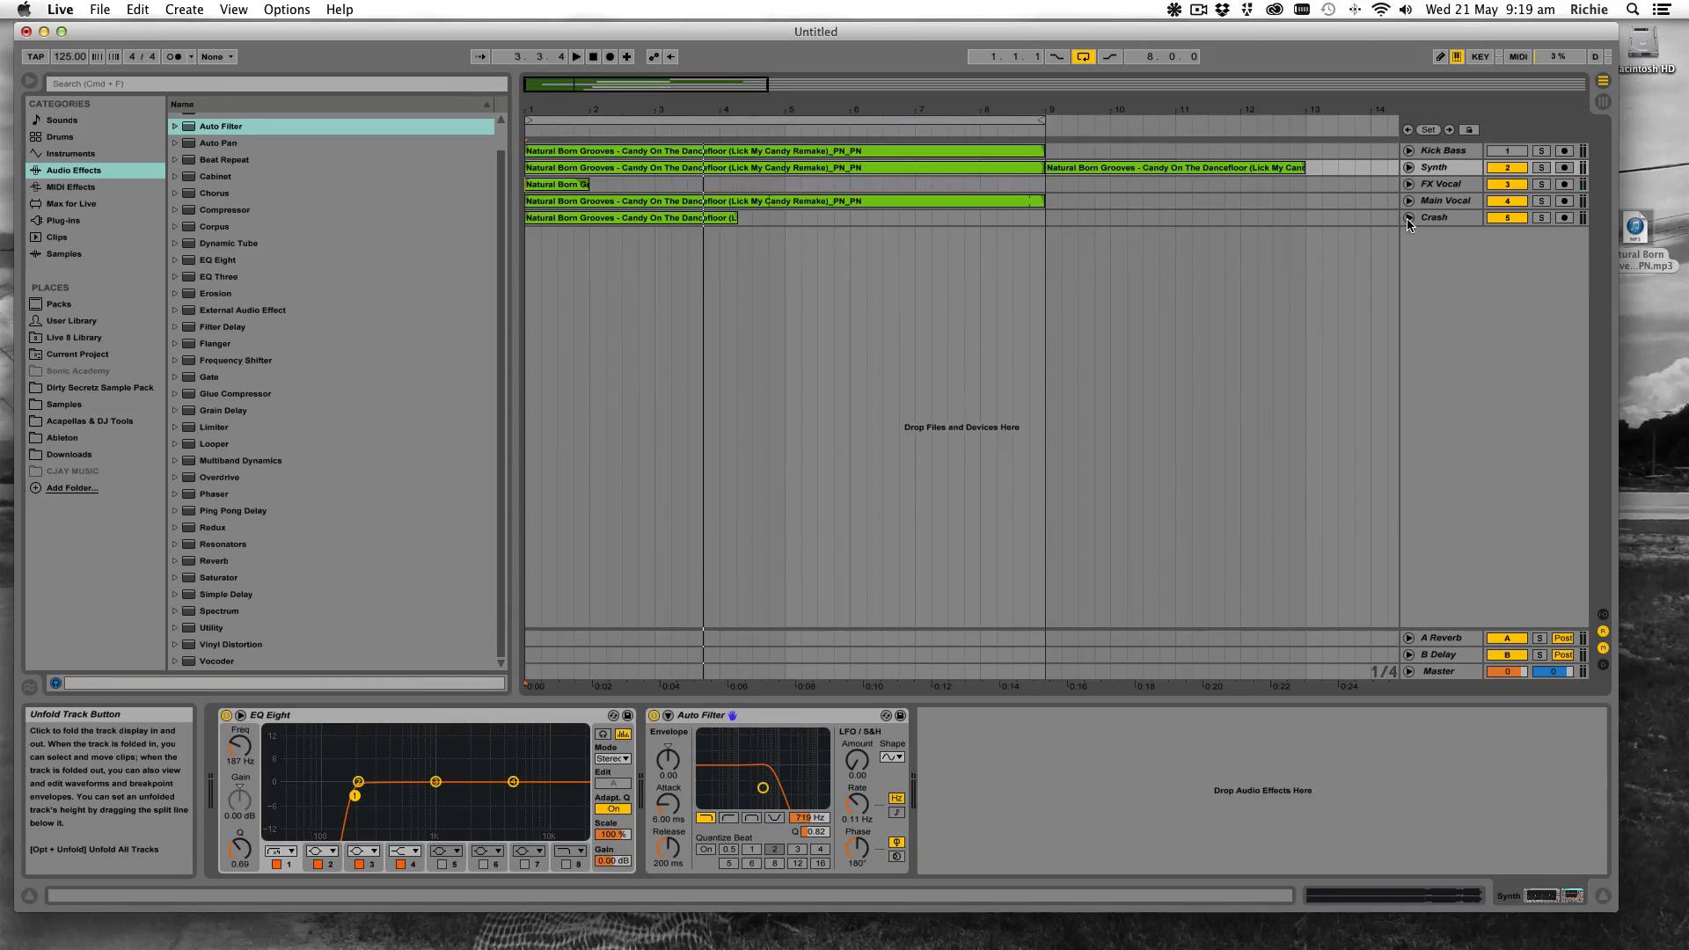
# Open the 24 BIT WAV folder of the Bumpy 4x4 House Loops pack in Samples and look through its loops
pyautogui.click(70, 406)
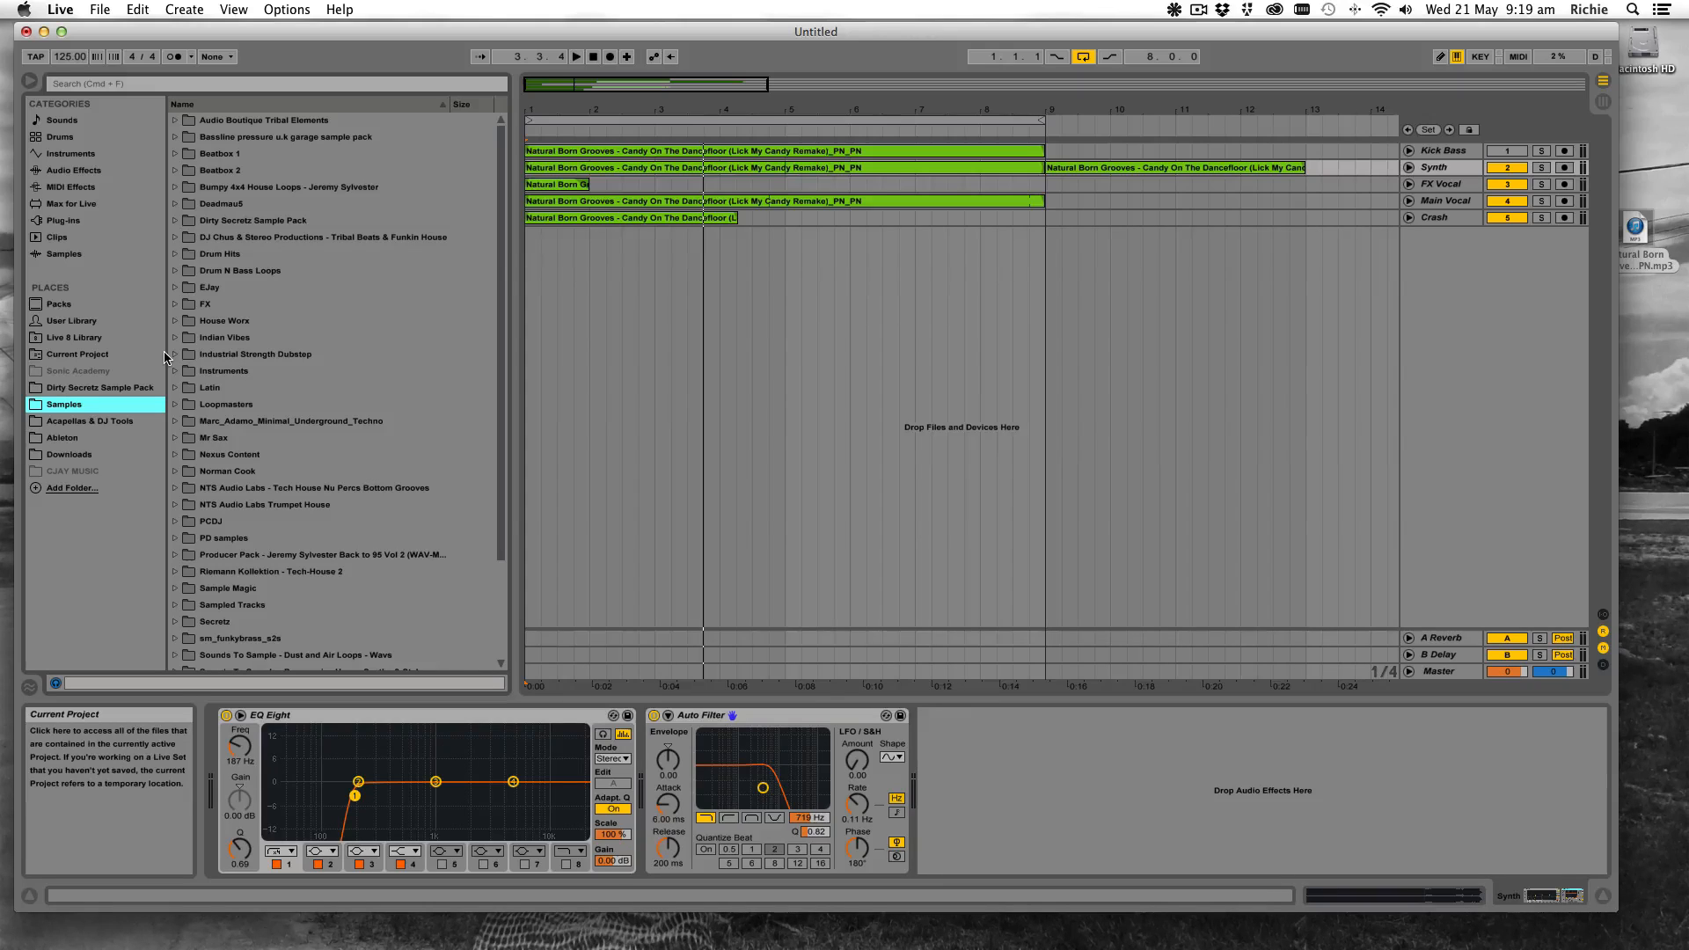
pyautogui.click(176, 188)
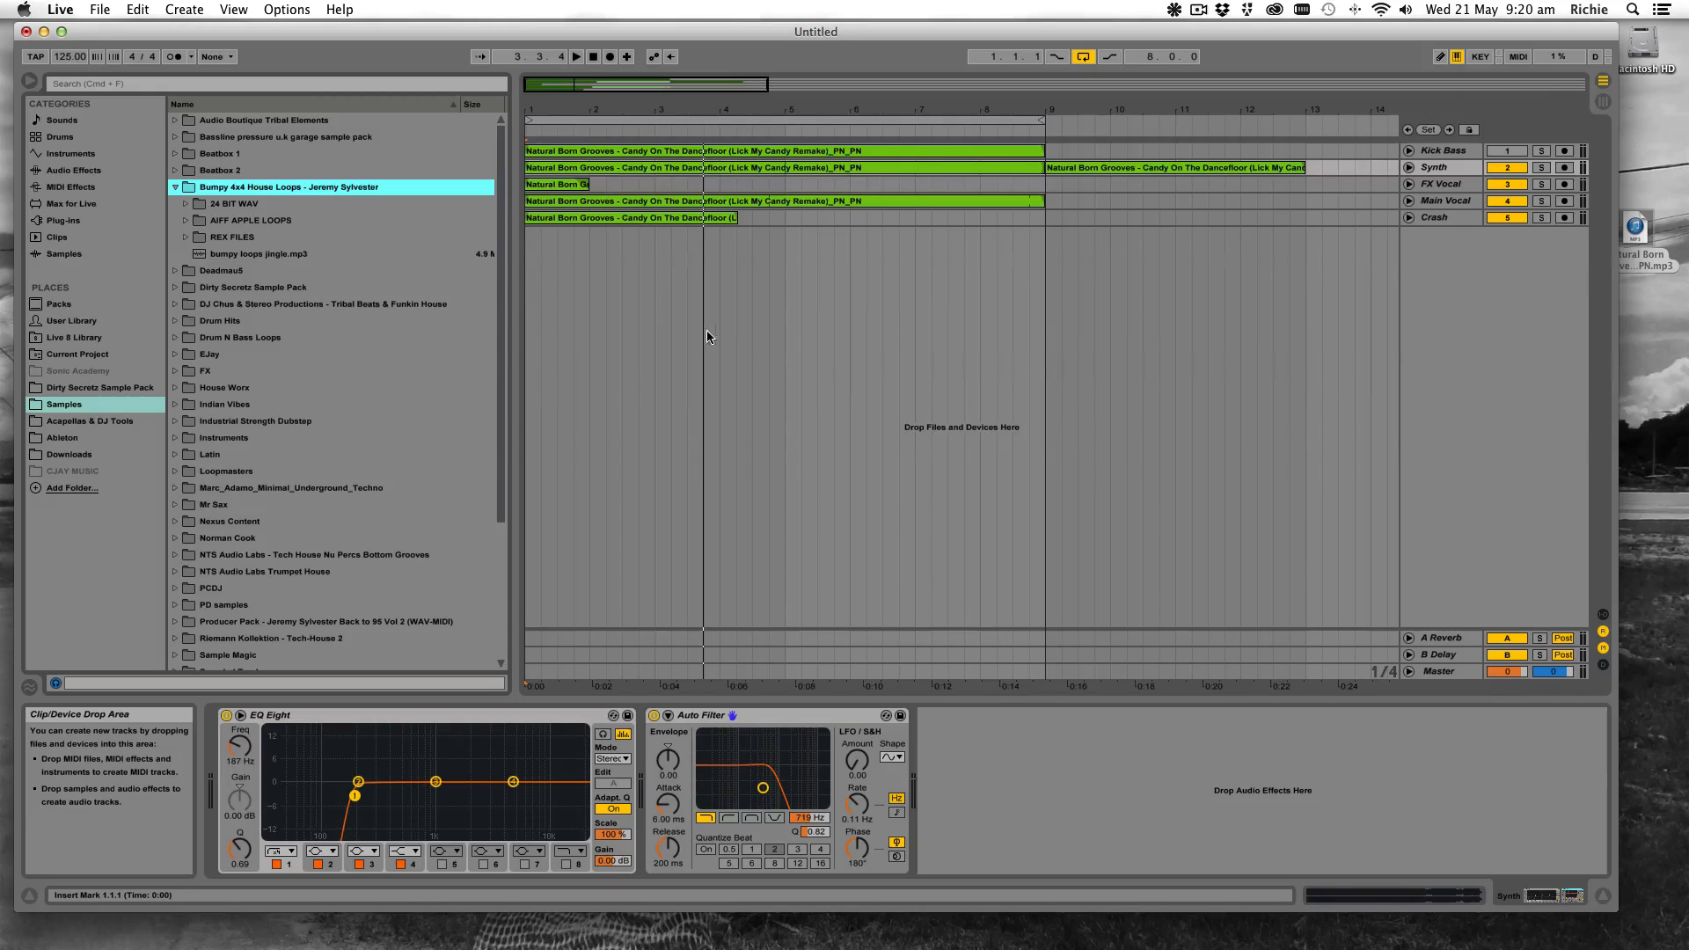
pyautogui.click(187, 206)
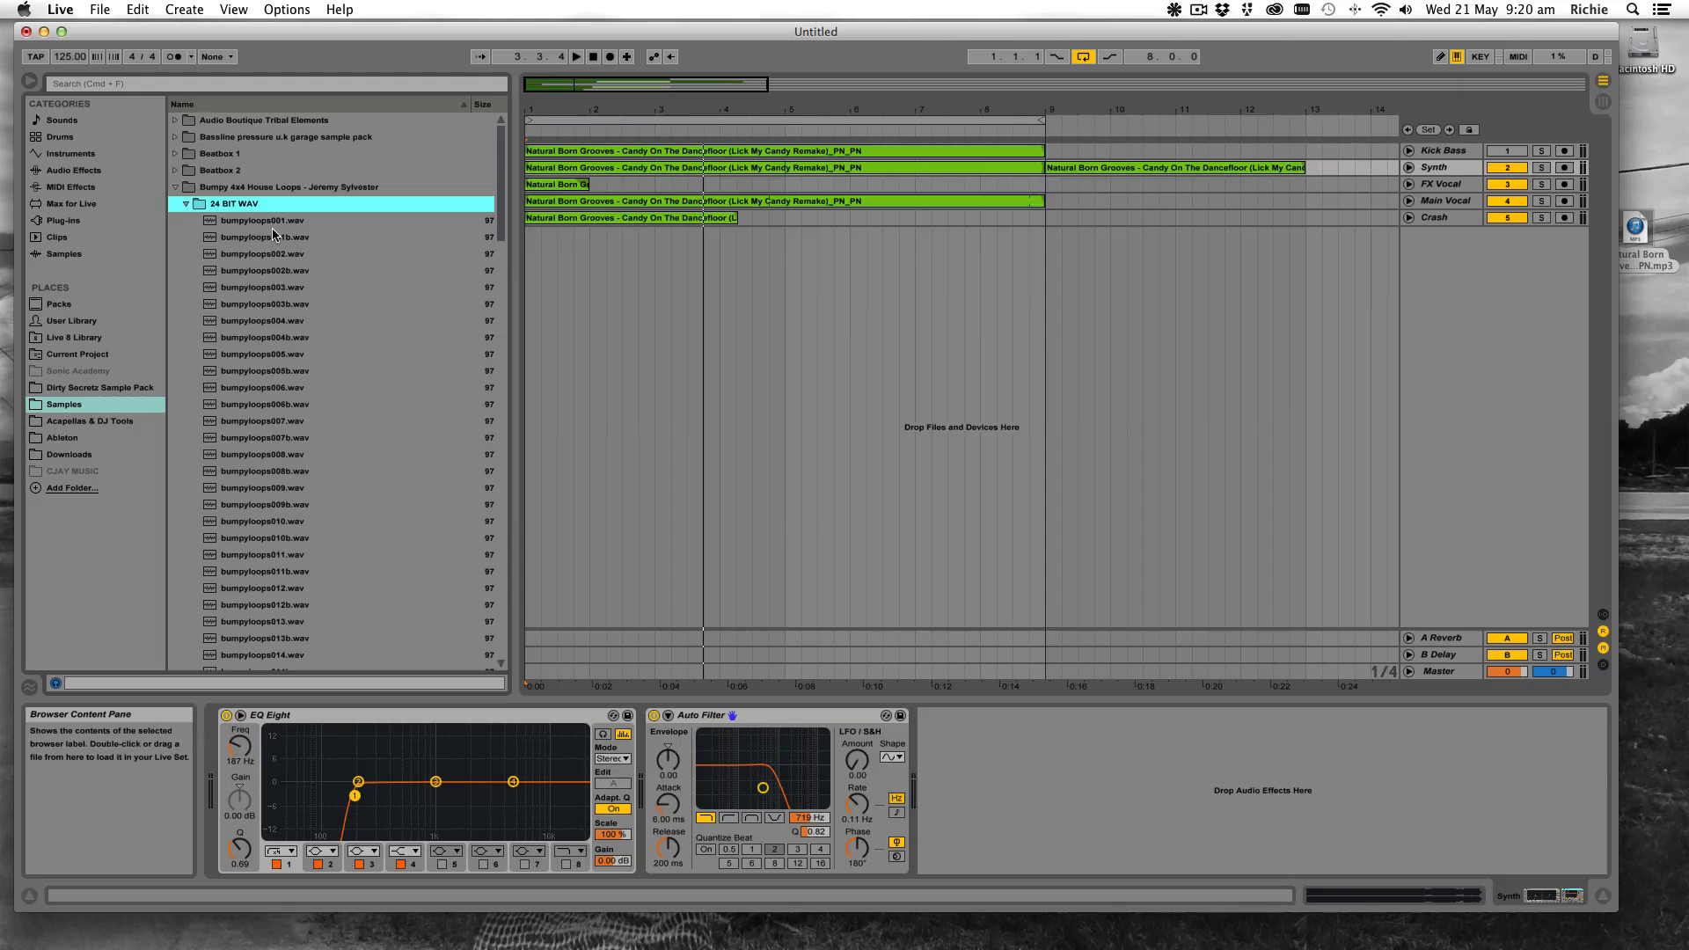
pyautogui.scroll(-4, 272, 235)
pyautogui.scroll(-3, 273, 235)
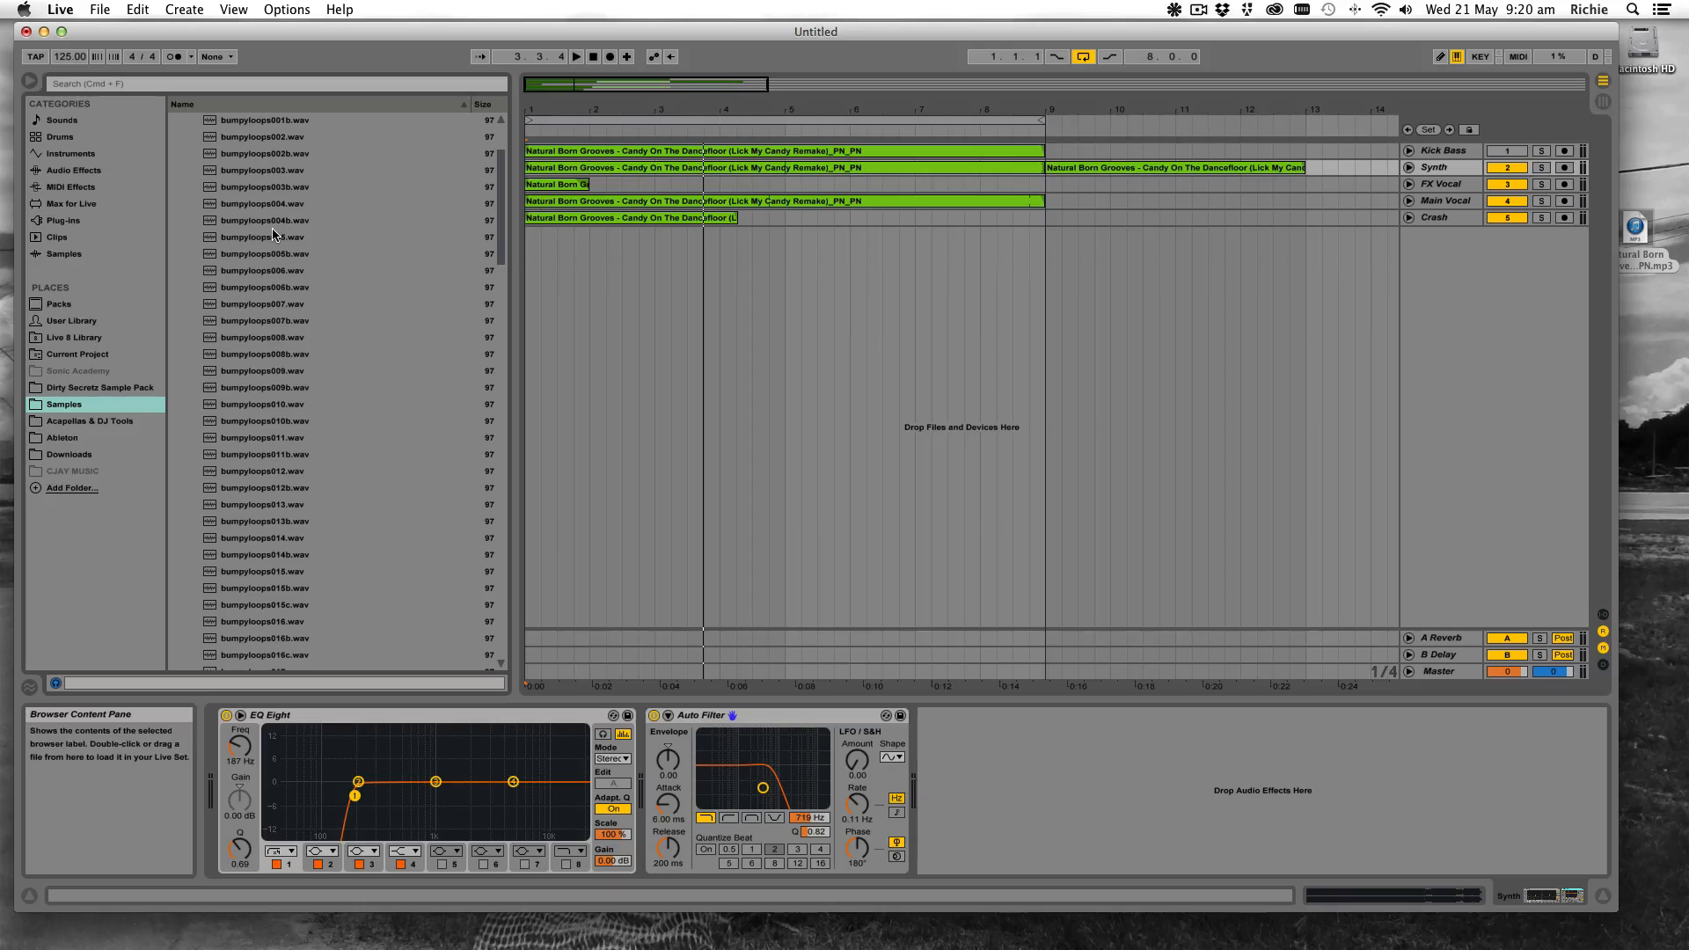
pyautogui.scroll(-6, 273, 235)
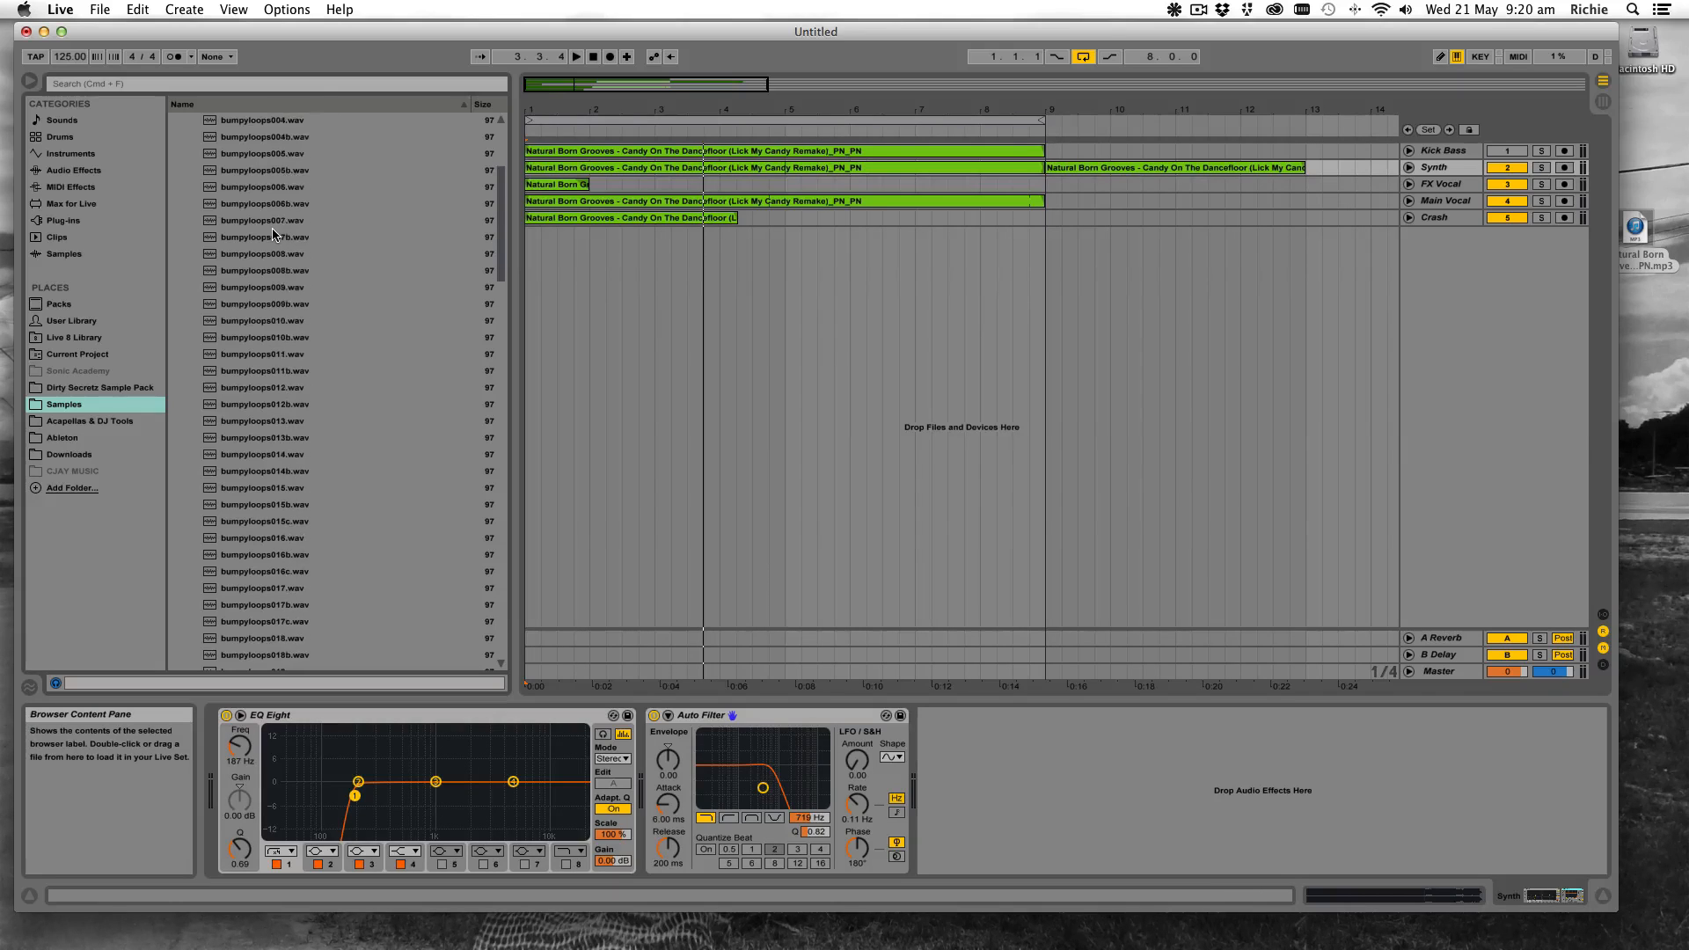
pyautogui.scroll(-10, 273, 234)
pyautogui.scroll(-1, 272, 235)
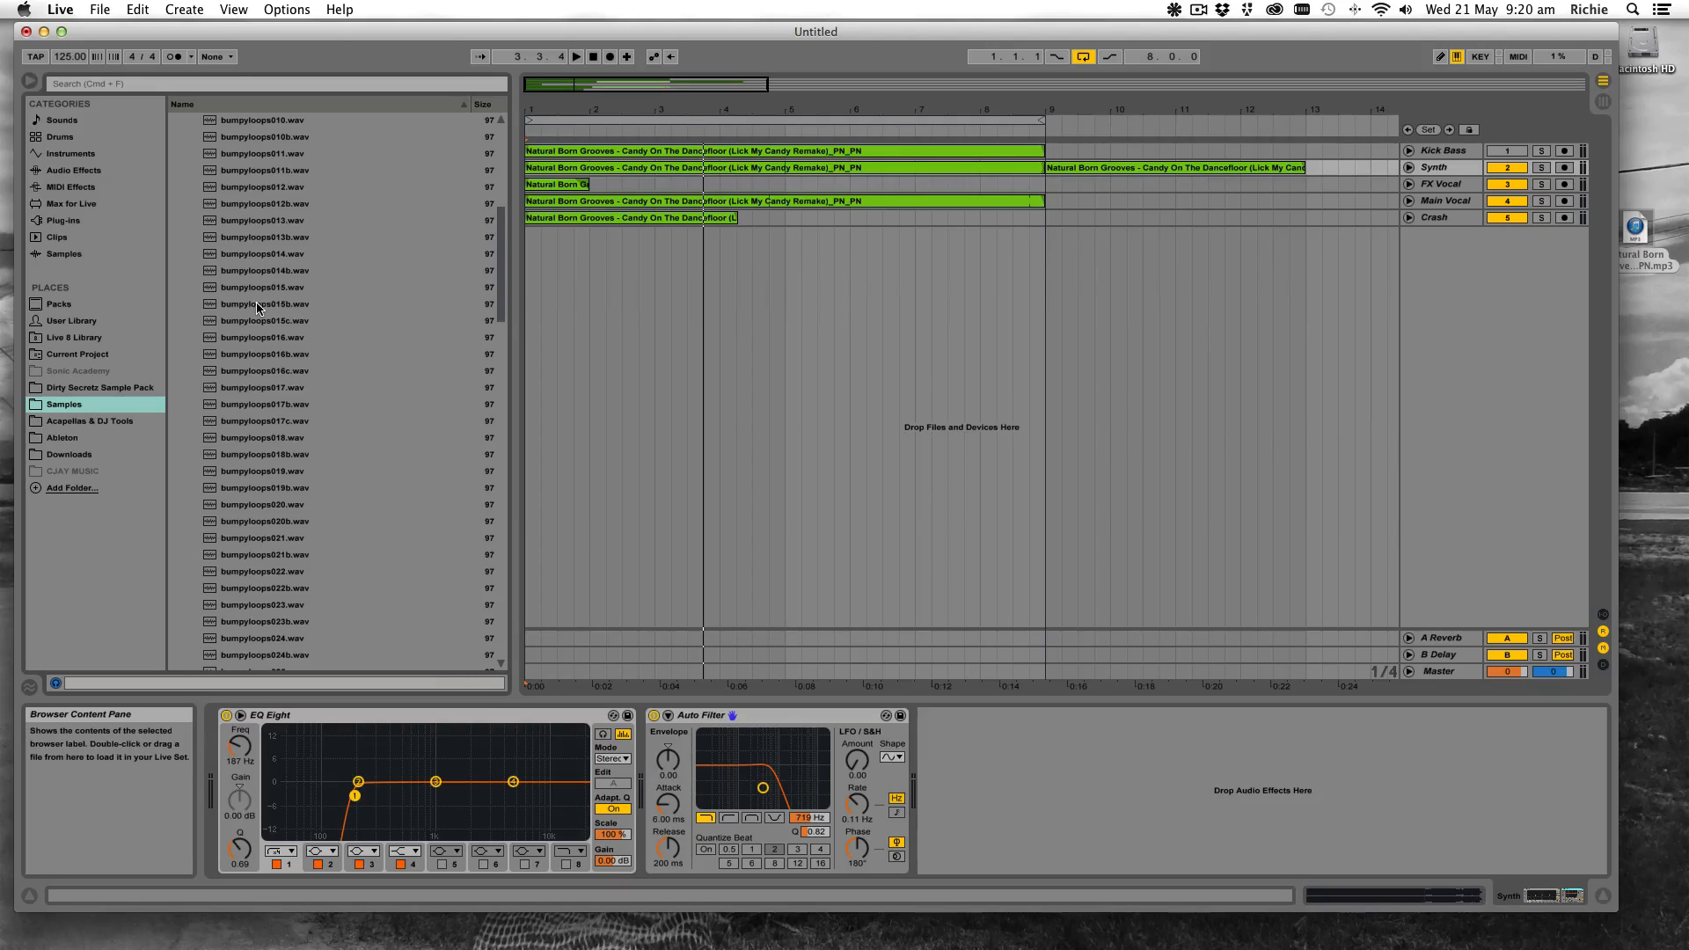
pyautogui.scroll(2, 259, 310)
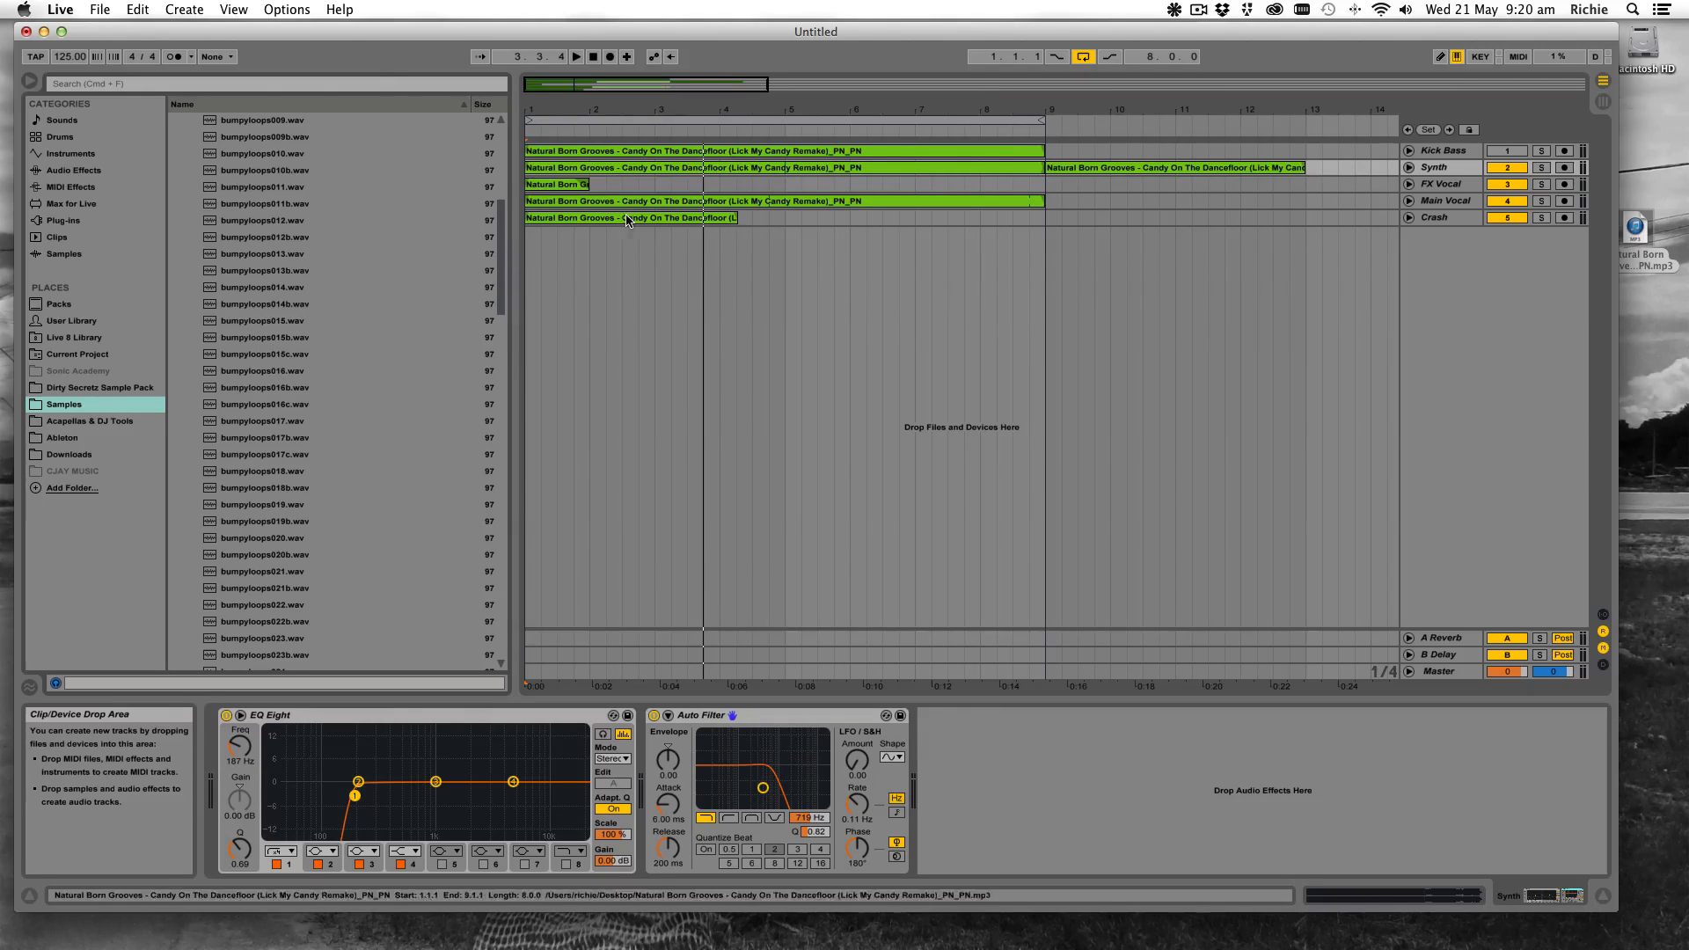
# Set the global quantization to 1 Bar and preview bumpyloops016c.wav over the arrangement playing from near the start
pyautogui.click(216, 57)
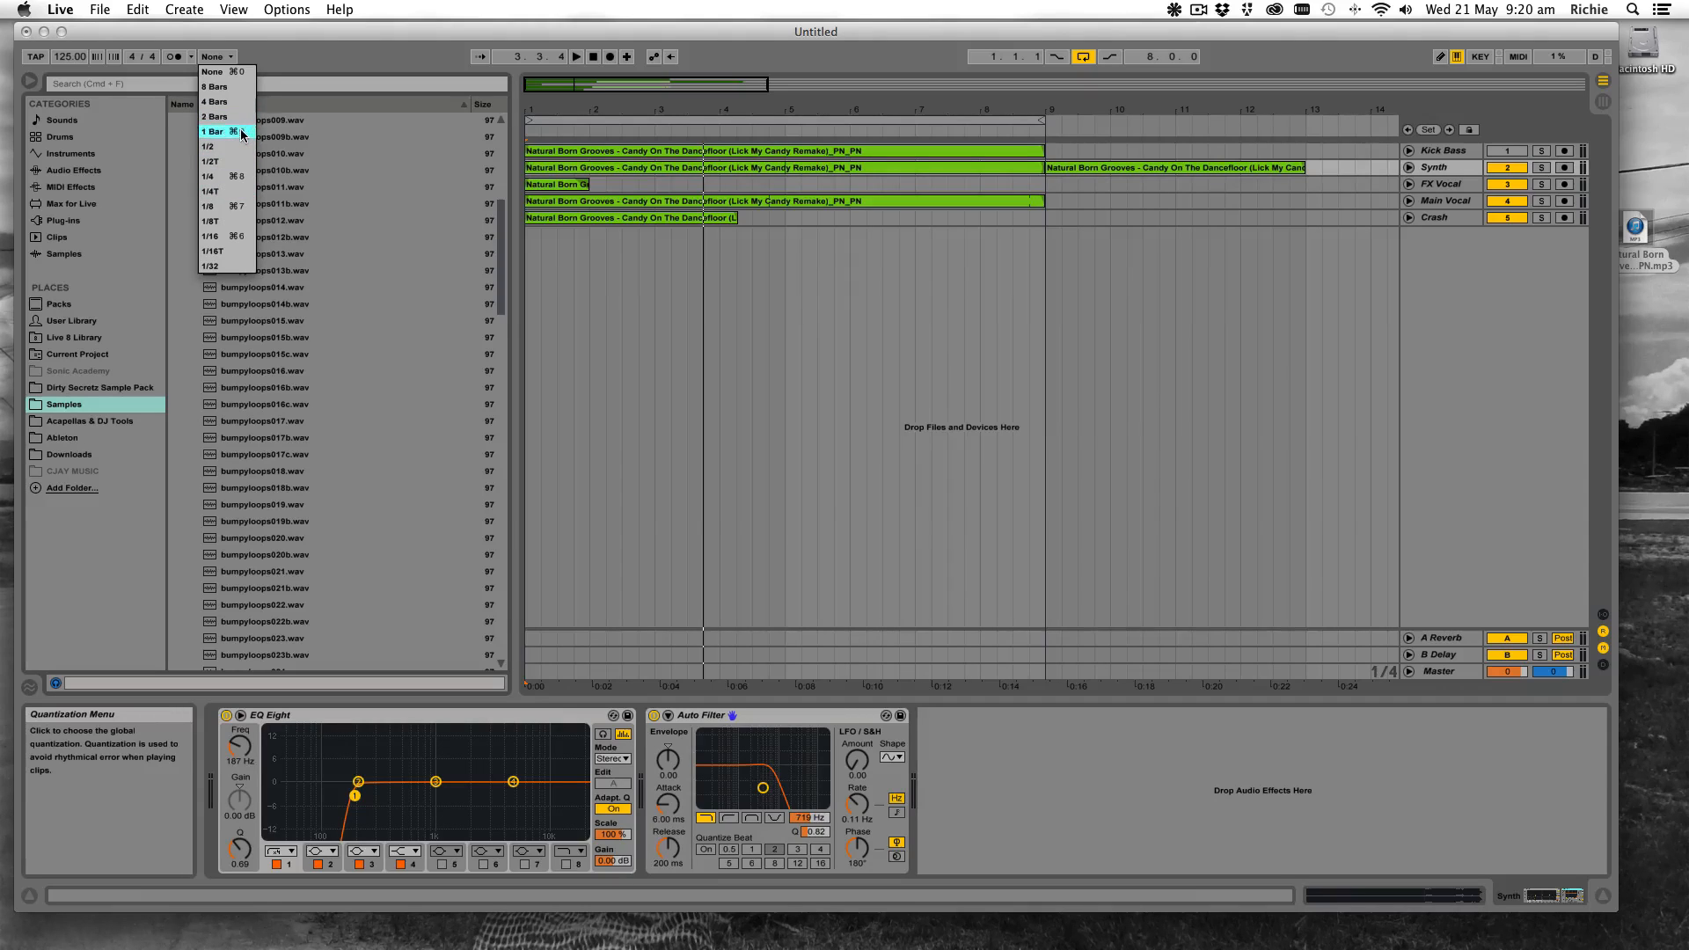
pyautogui.click(230, 131)
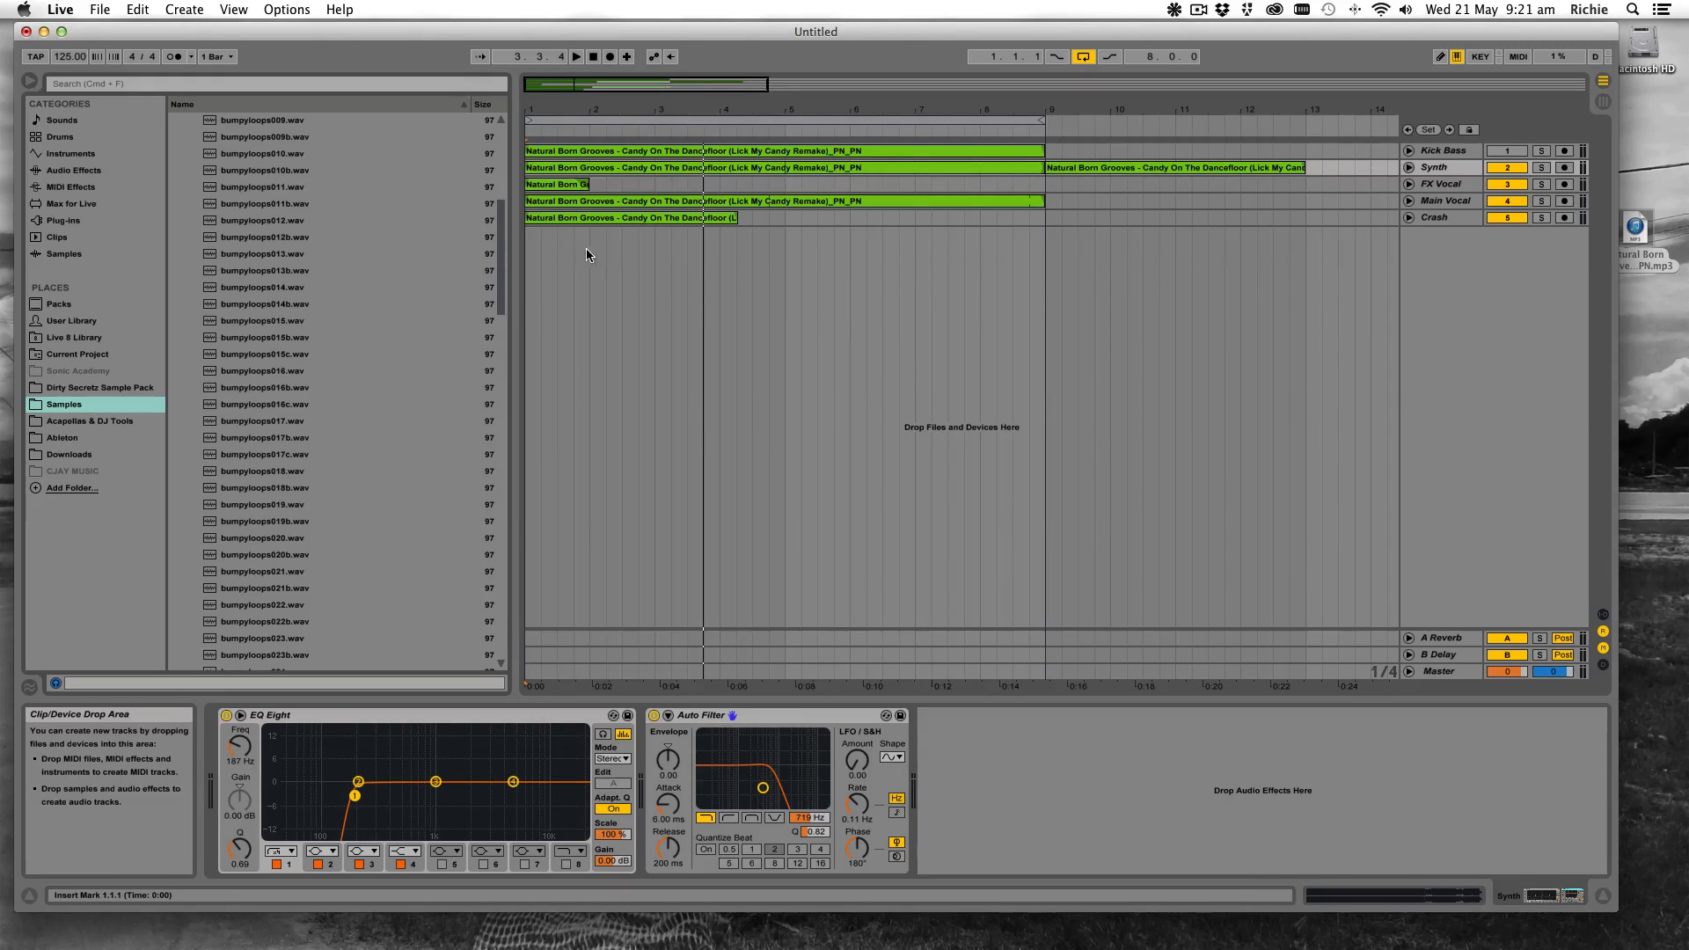
pyautogui.click(533, 251)
pyautogui.press('space')
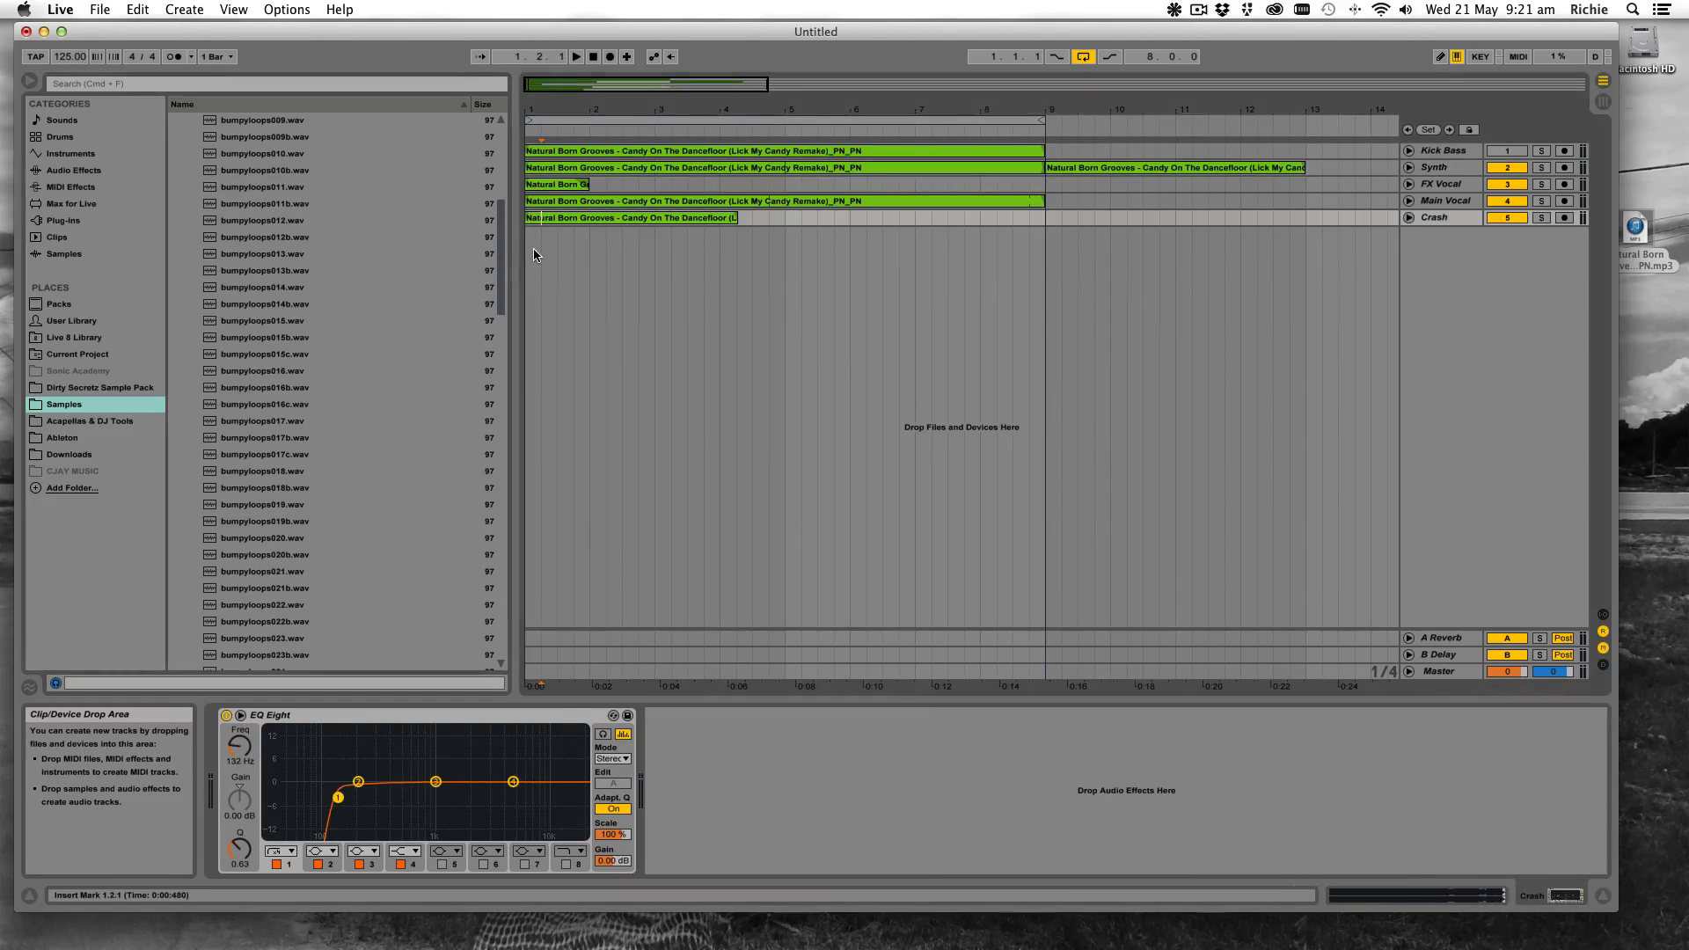
pyautogui.click(298, 406)
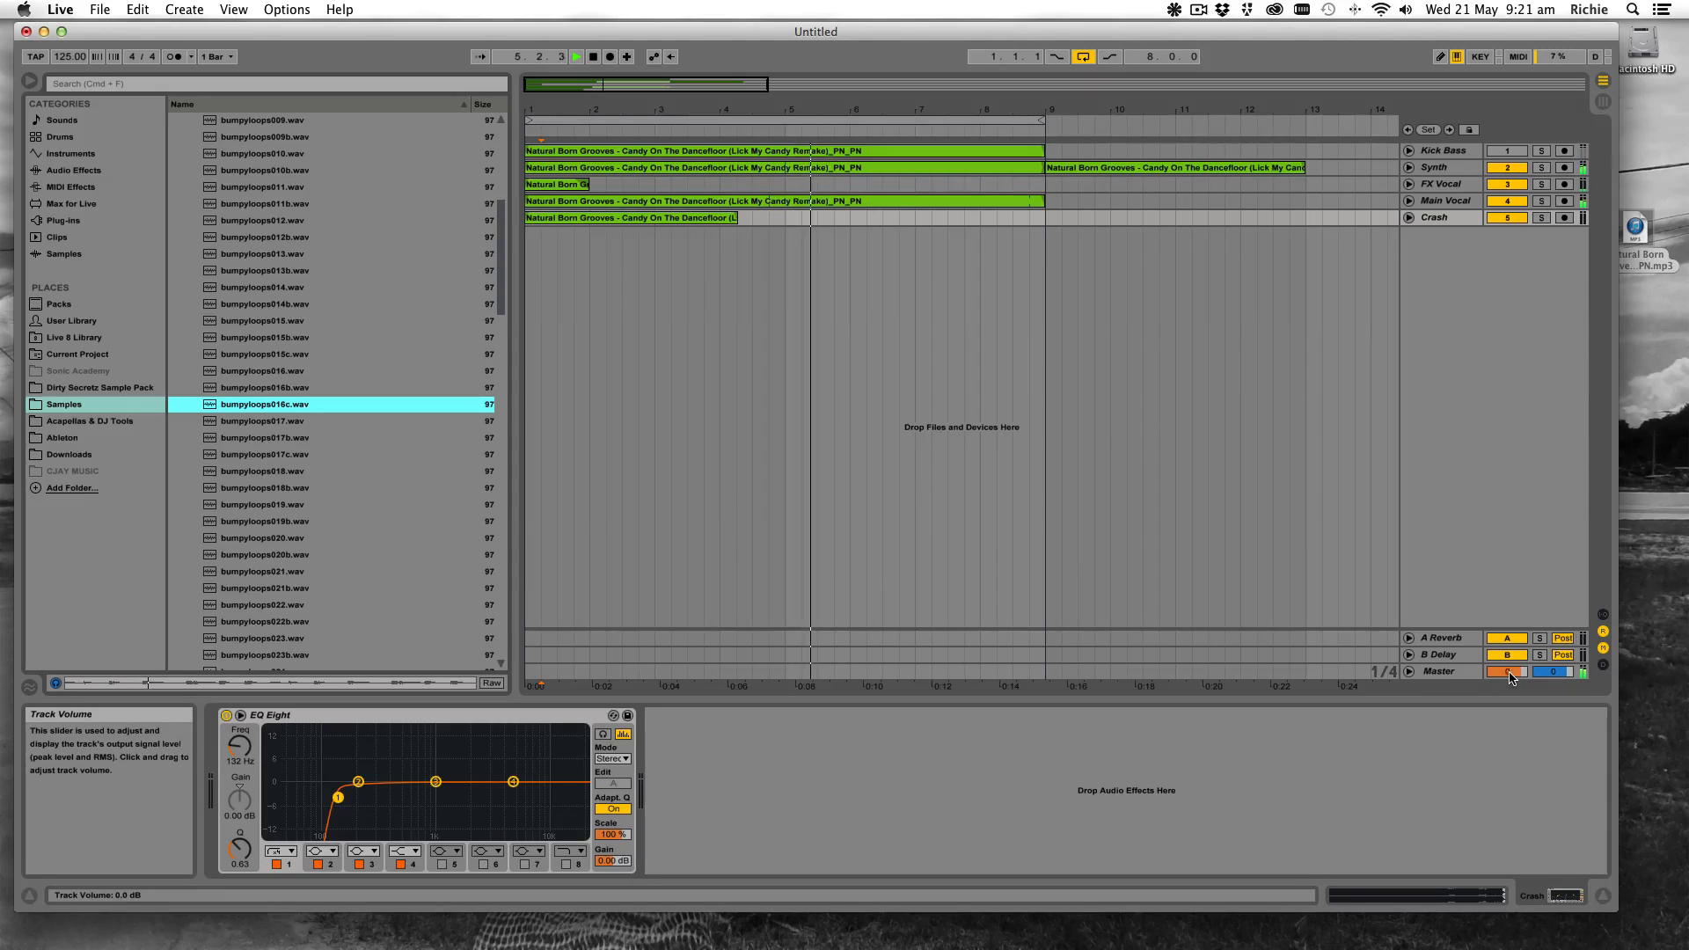
# Raise the browser preview volume and audition bumpyloops017b, 017c and 018b over the playing arrangement
pyautogui.moveTo(1537, 675); pyautogui.dragTo(1537, 651)
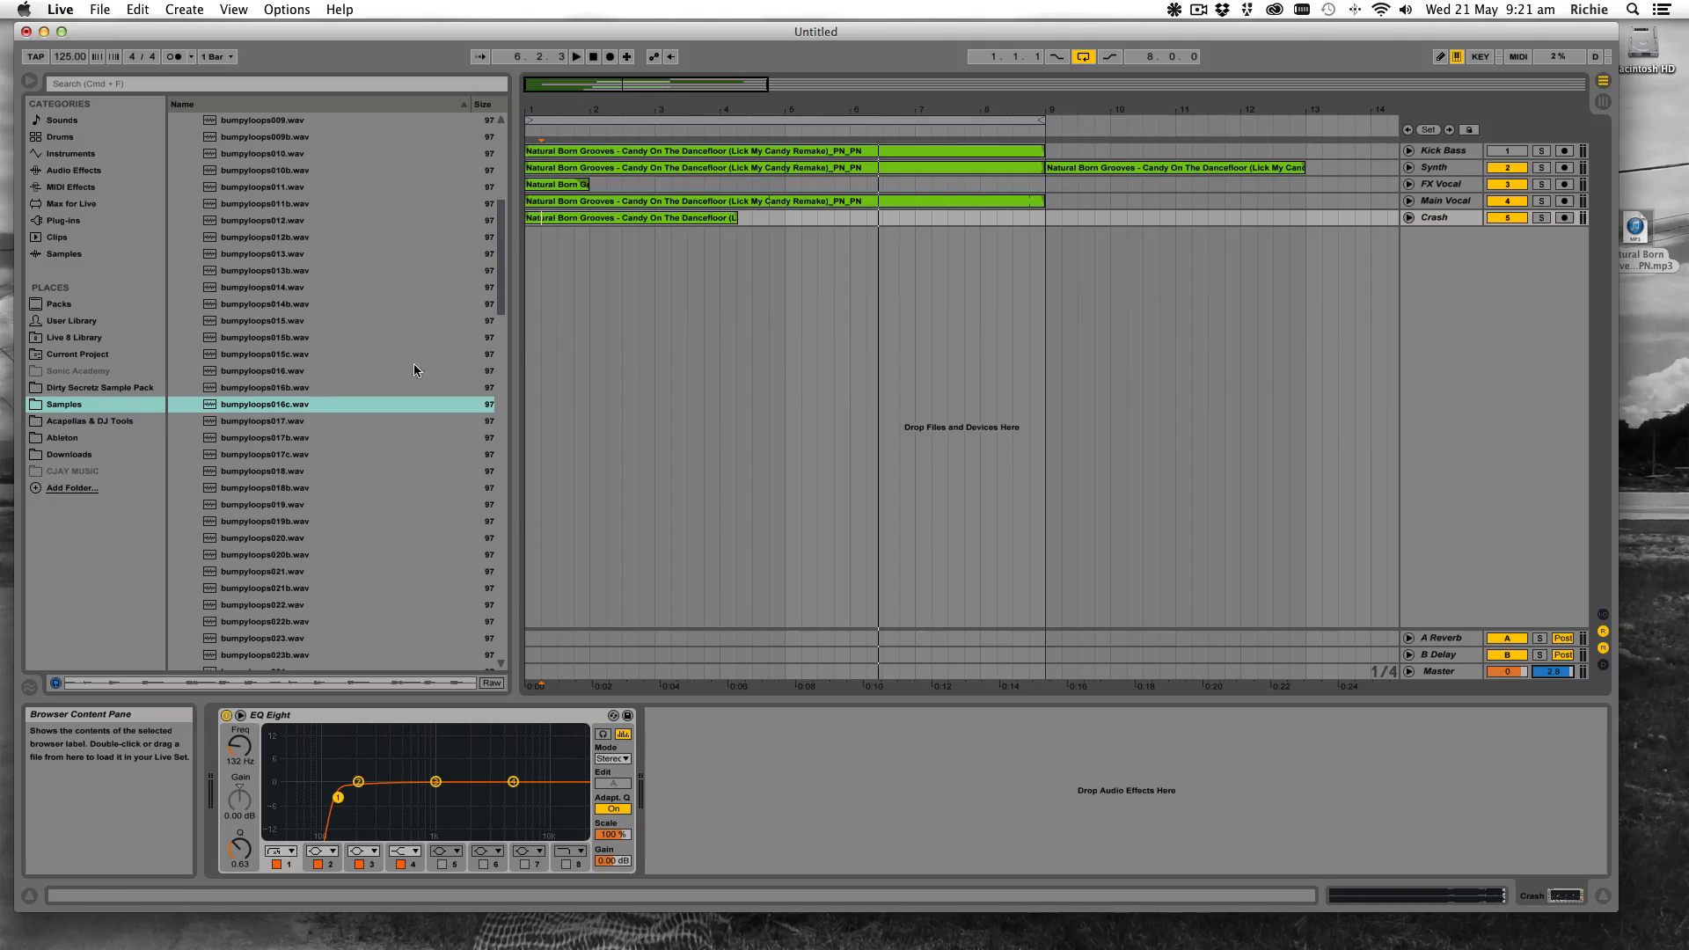
pyautogui.press('space')
pyautogui.click(322, 438)
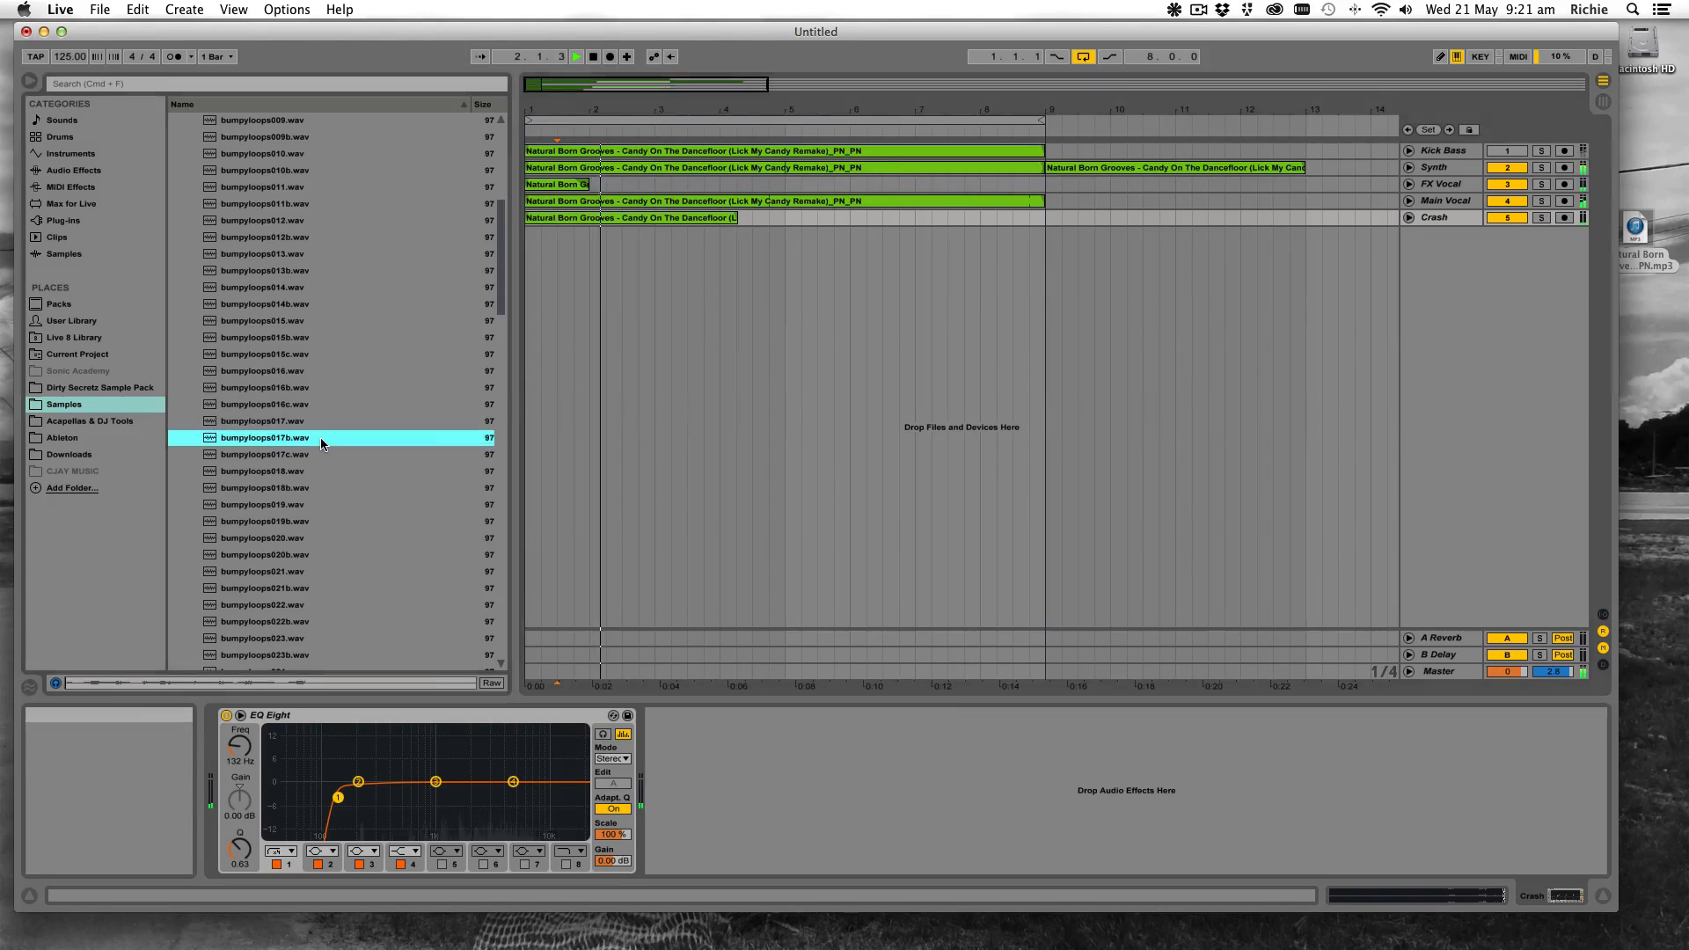
pyautogui.scroll(-3, 321, 440)
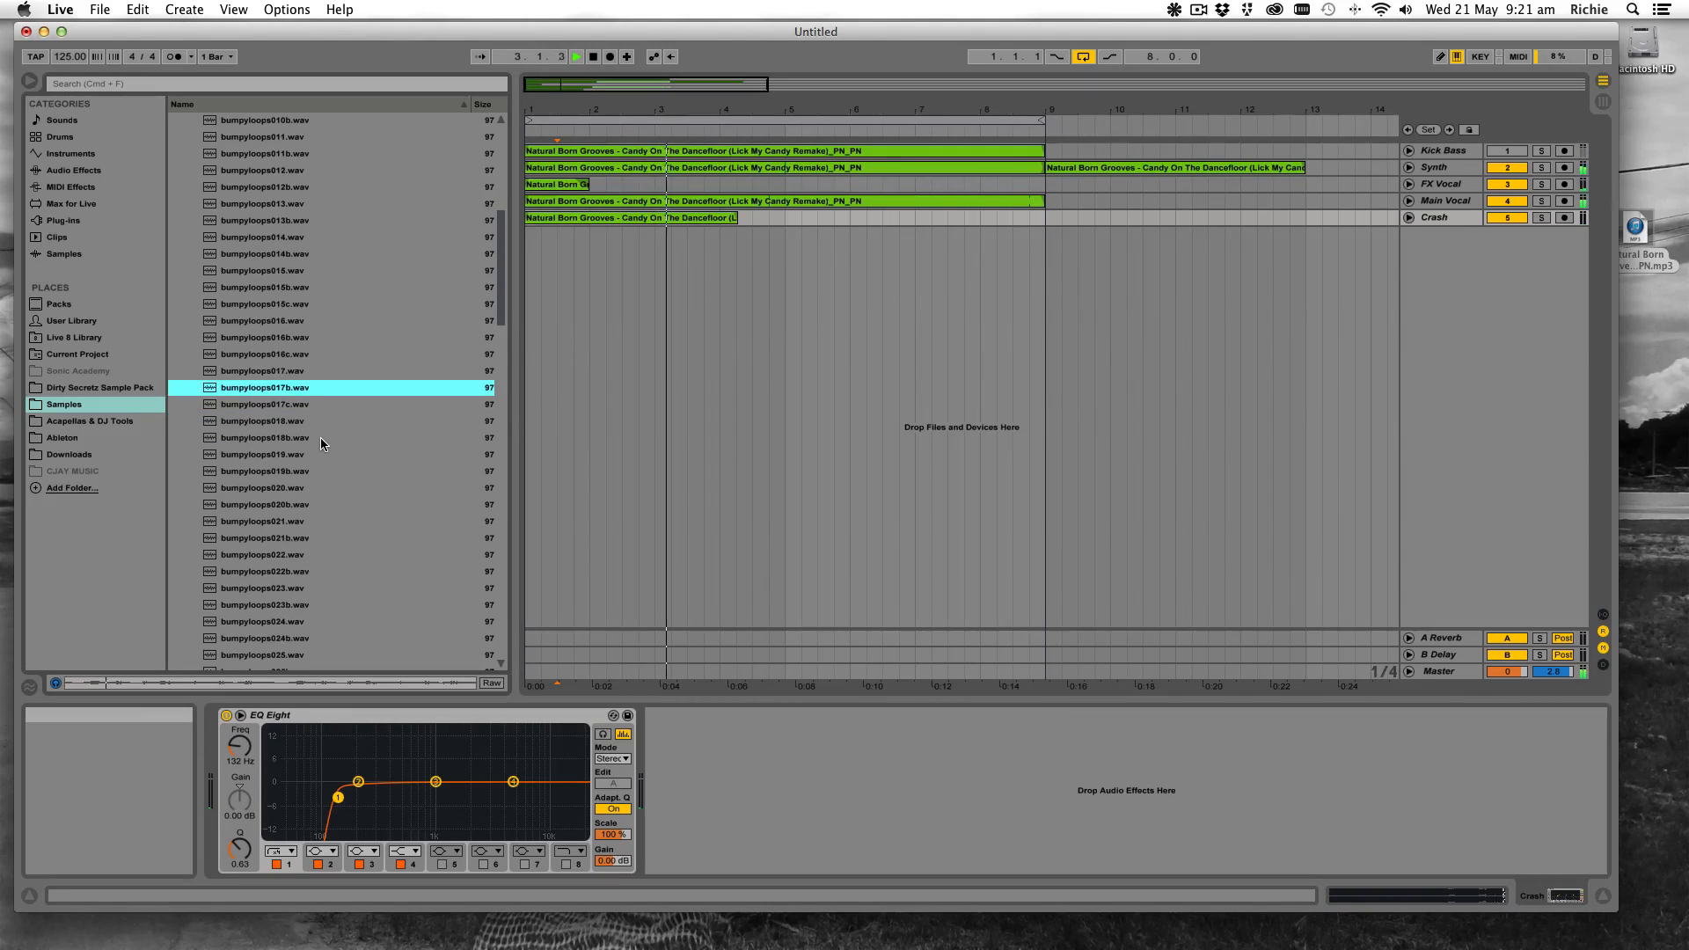
pyautogui.scroll(-4, 320, 436)
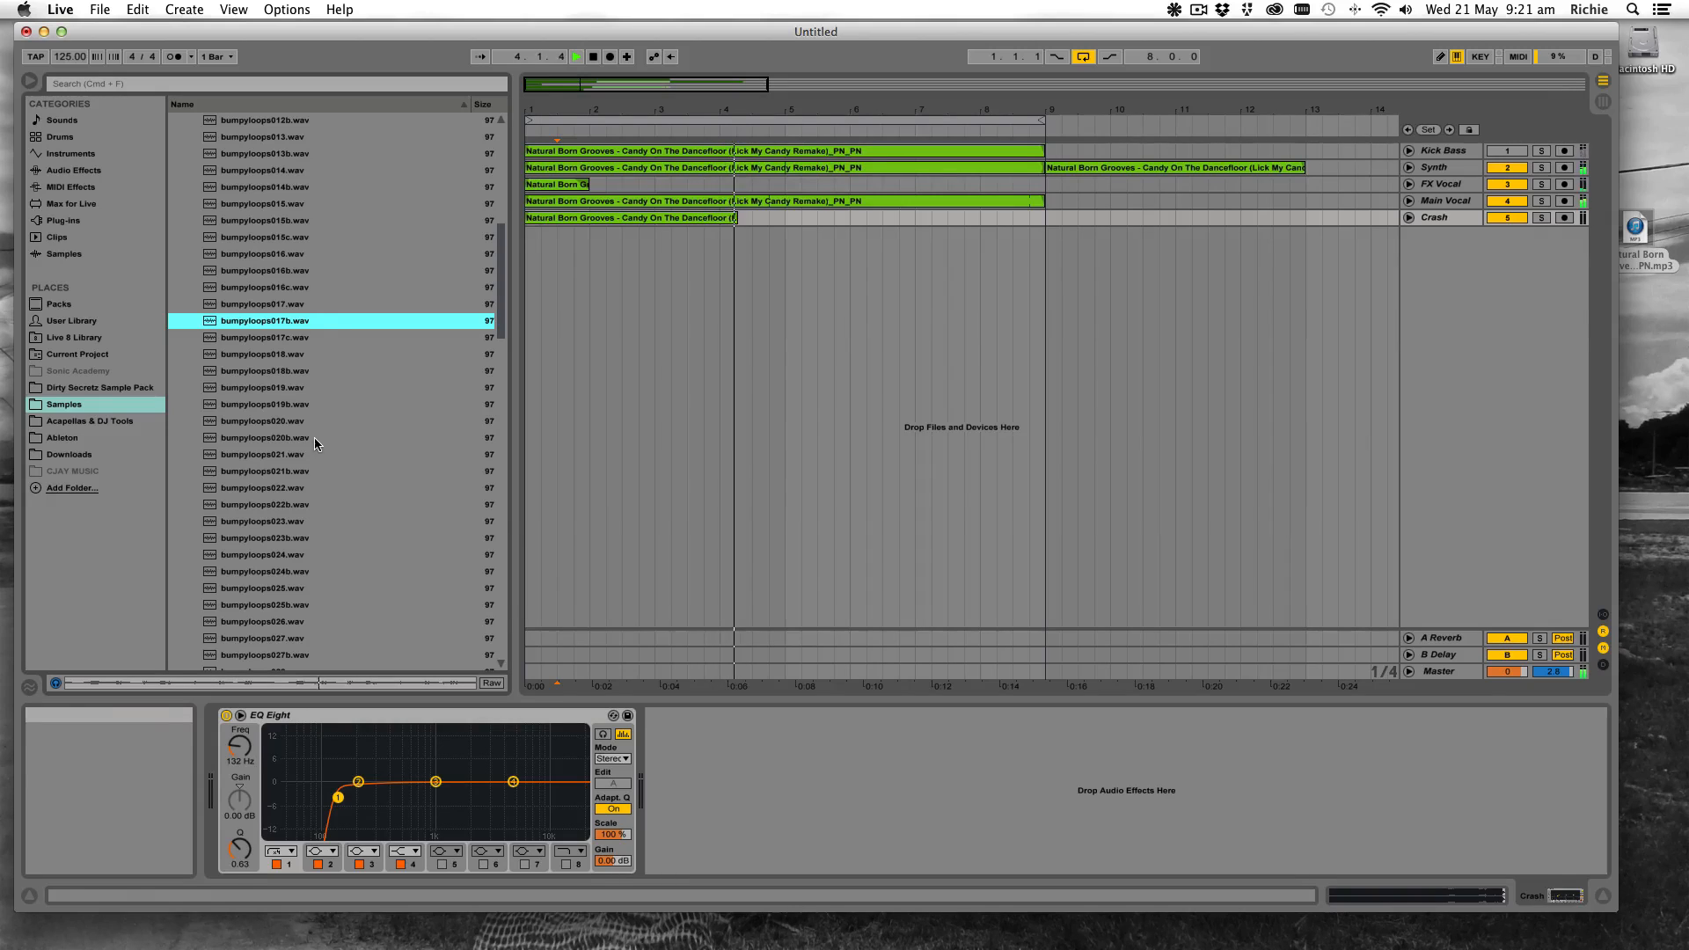
pyautogui.click(299, 342)
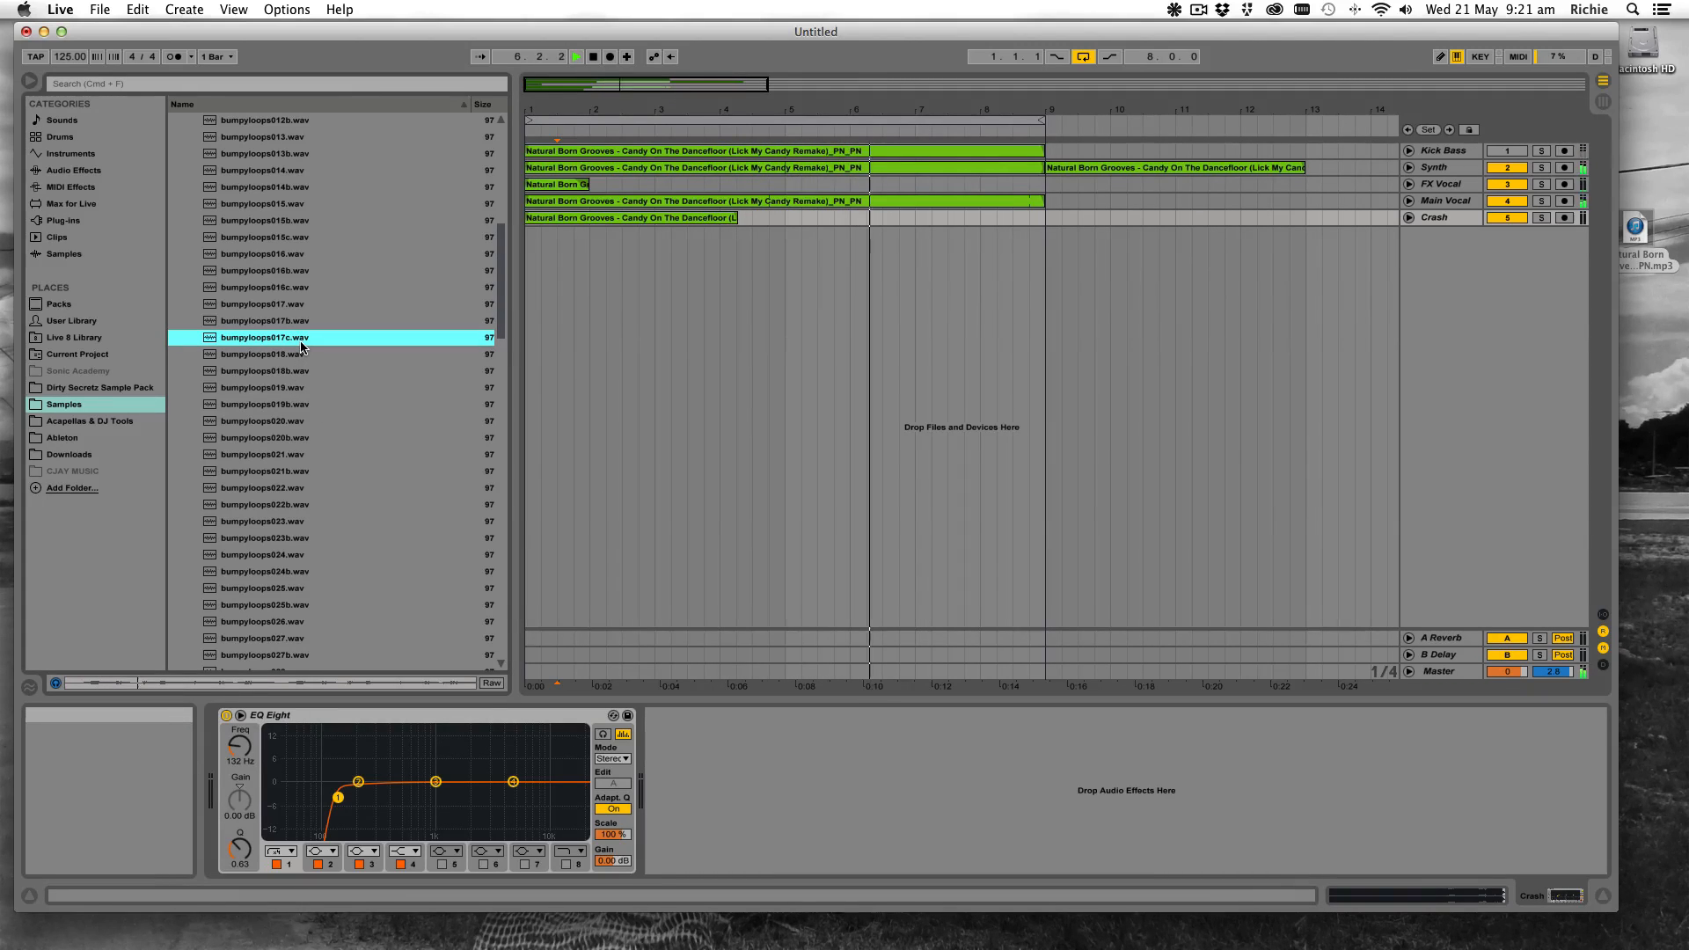
pyautogui.click(303, 371)
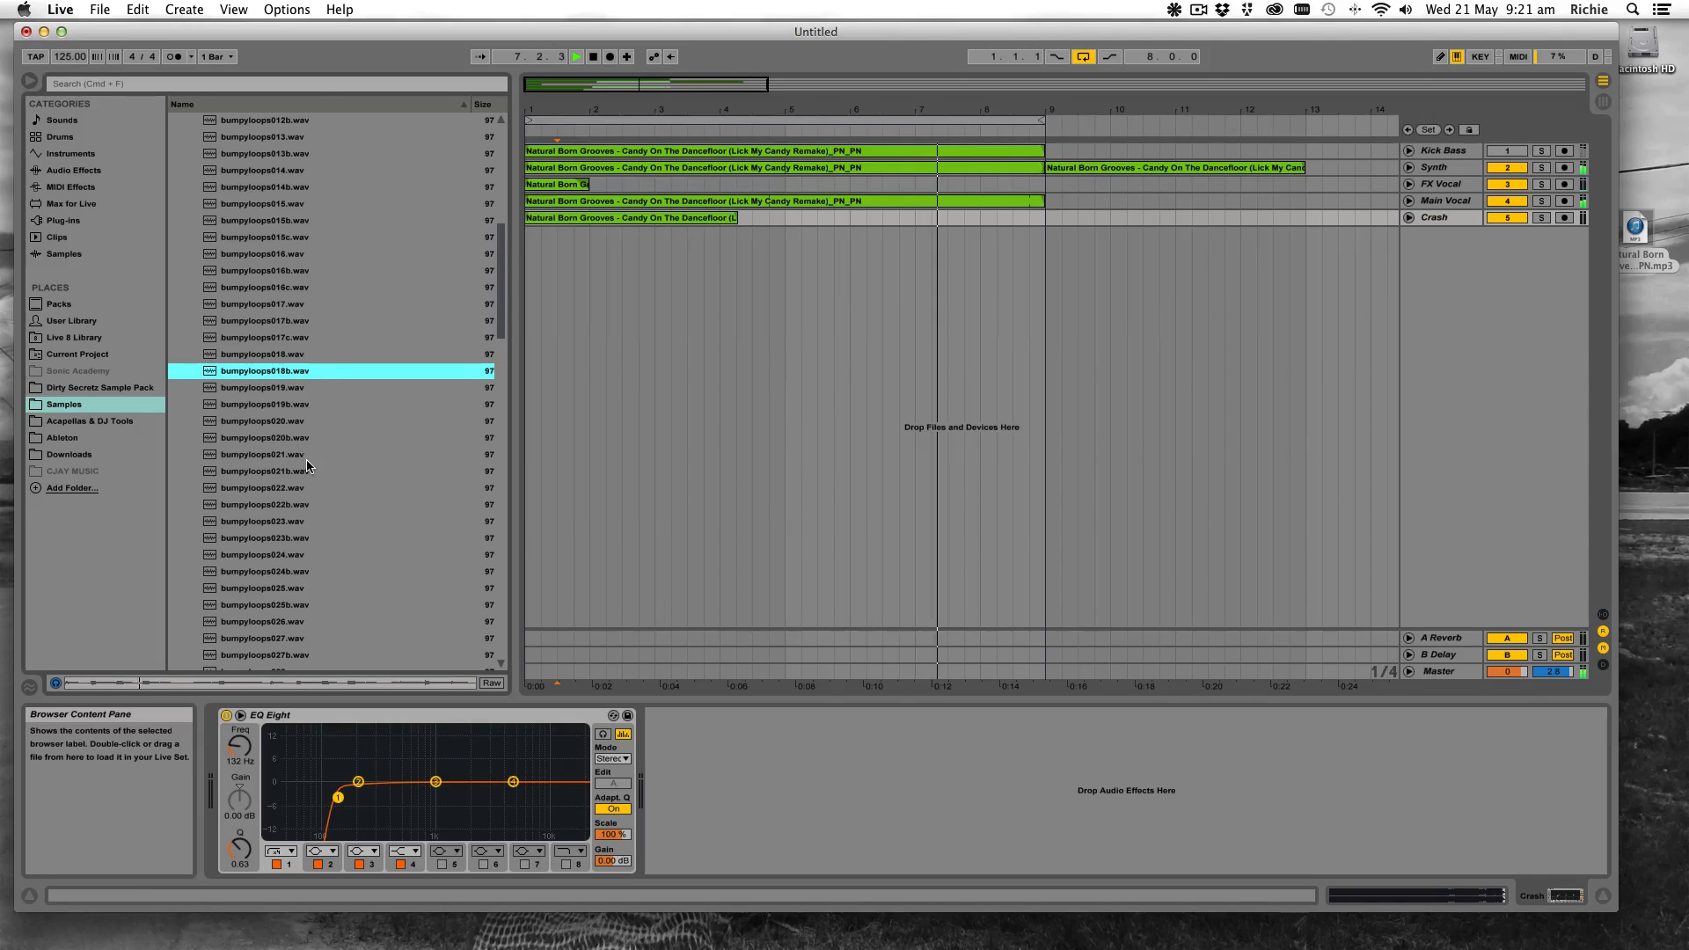
# Audition the loops bumpyloops020b, 021b, 022b and 023b against the playing arrangement
pyautogui.scroll(-1, 308, 449)
pyautogui.click(310, 426)
pyautogui.scroll(-4, 309, 431)
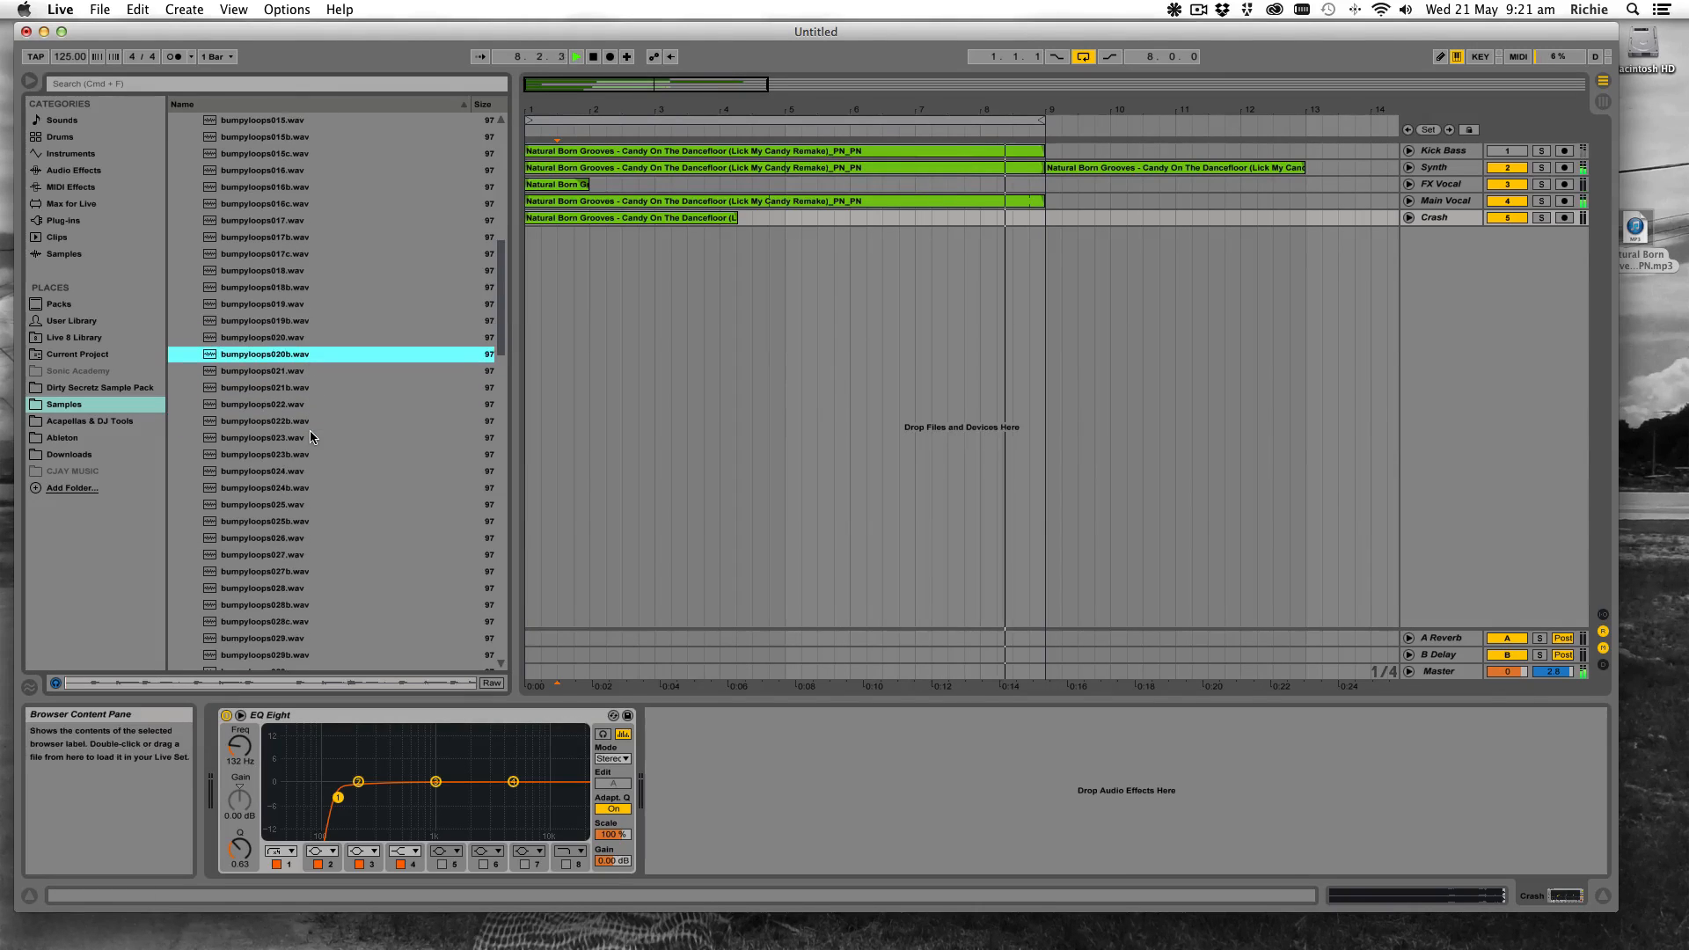
pyautogui.scroll(-2, 309, 431)
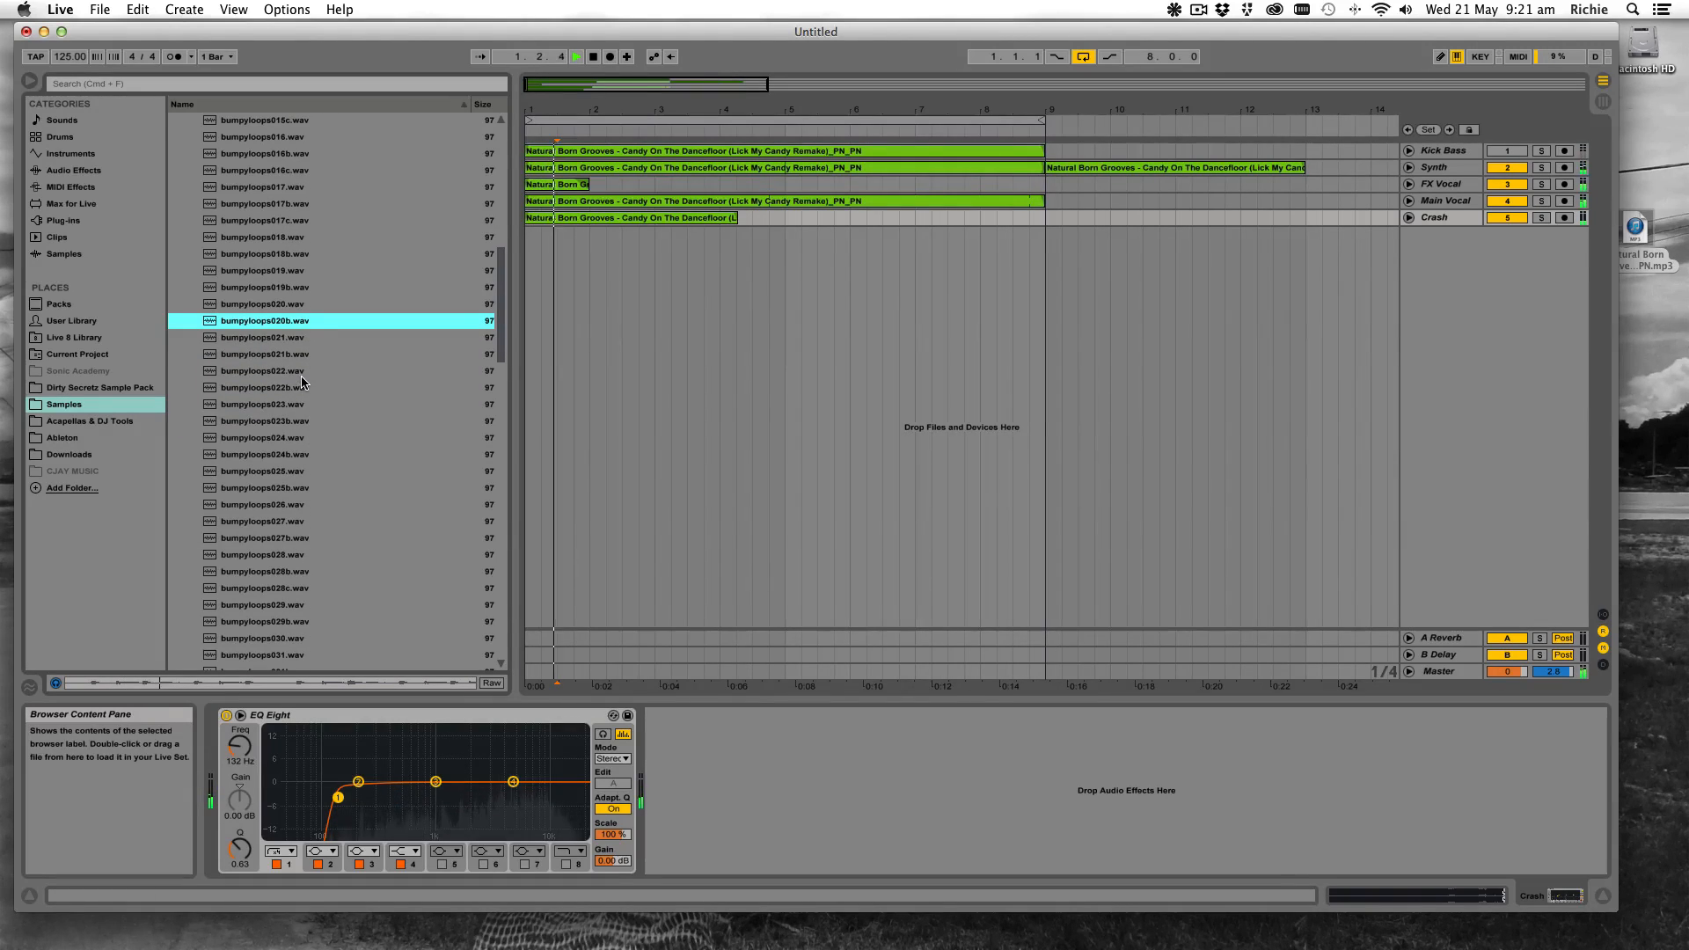
pyautogui.click(294, 354)
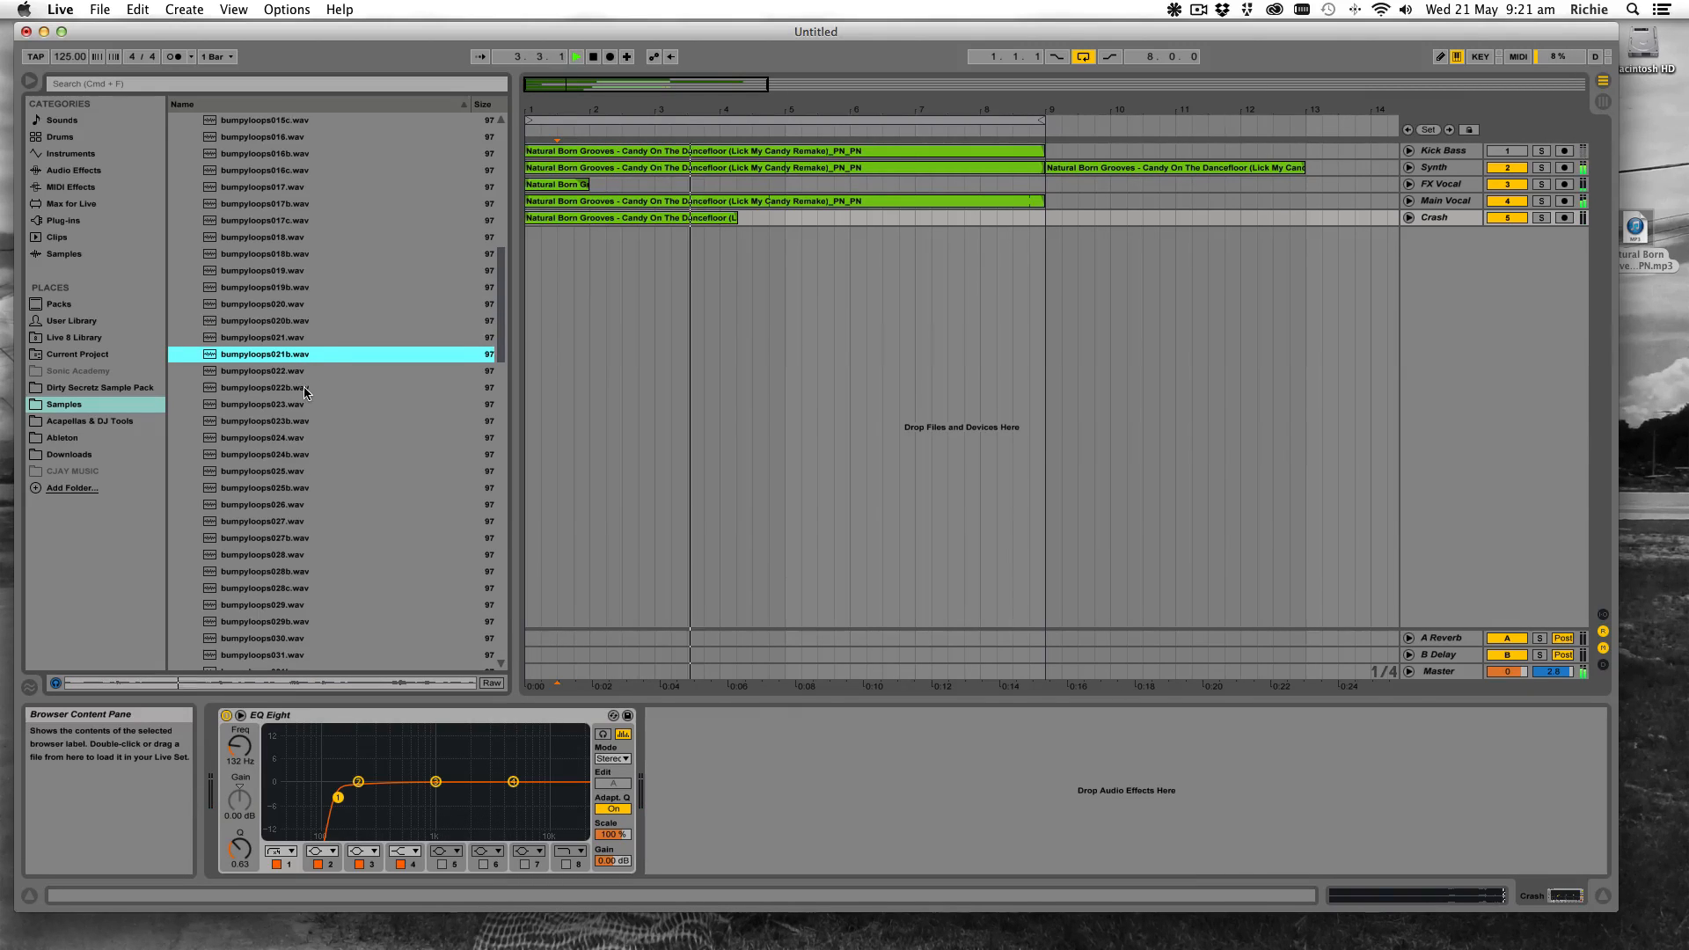
pyautogui.scroll(-2, 304, 391)
pyautogui.click(304, 357)
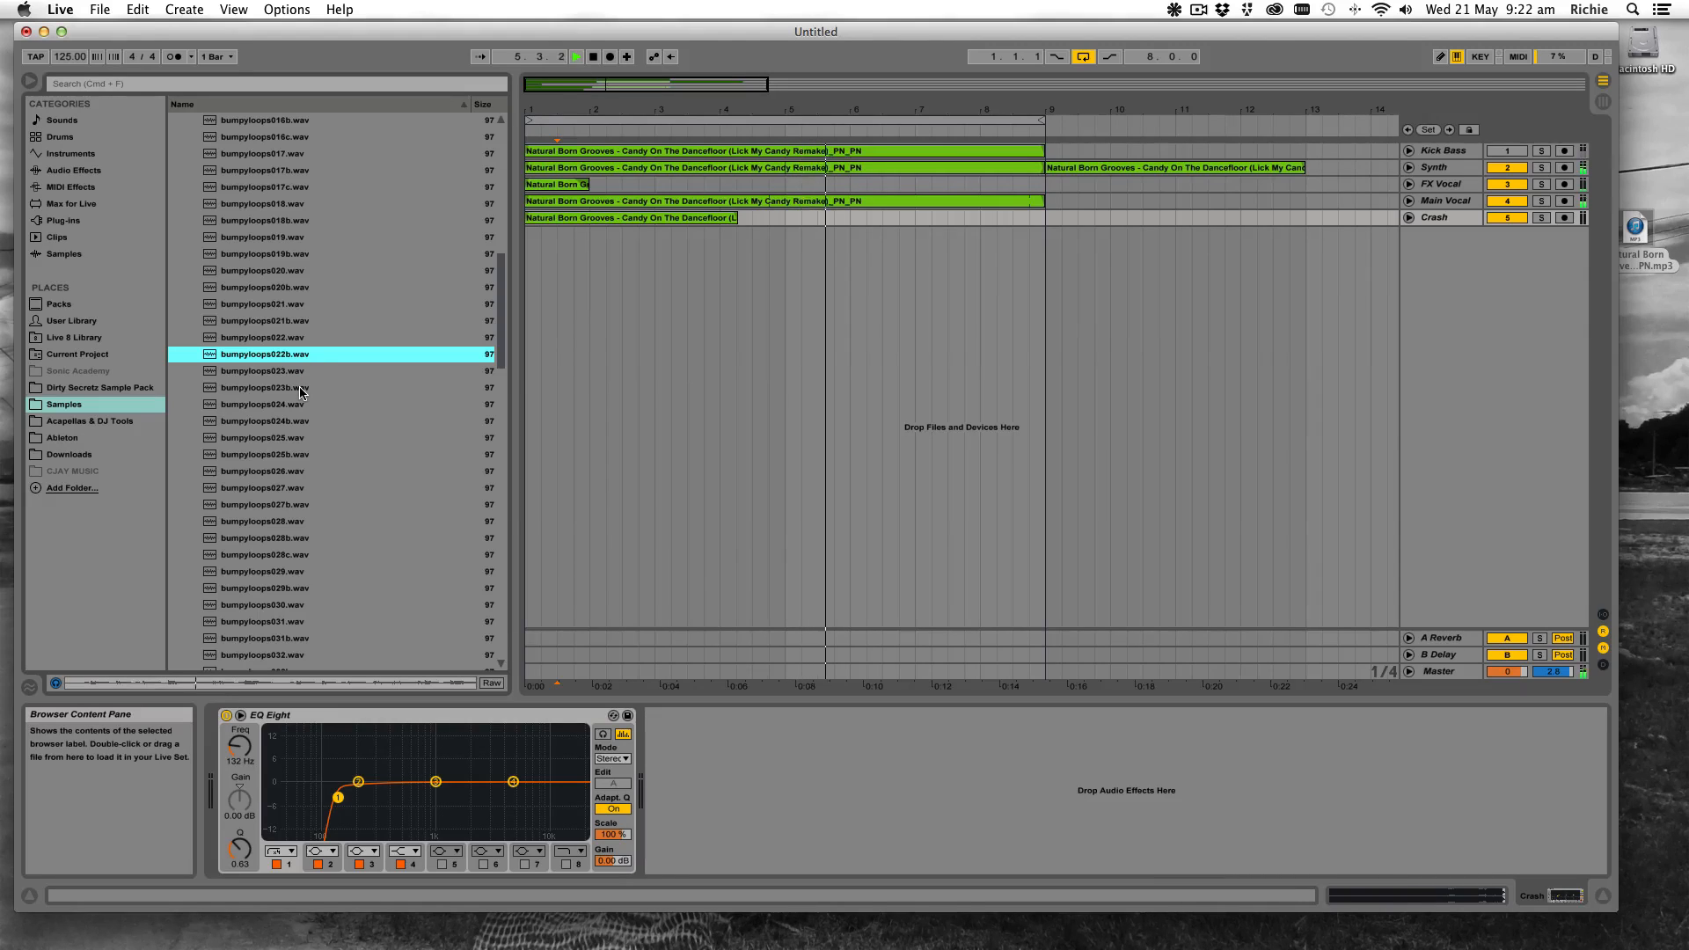
pyautogui.click(300, 388)
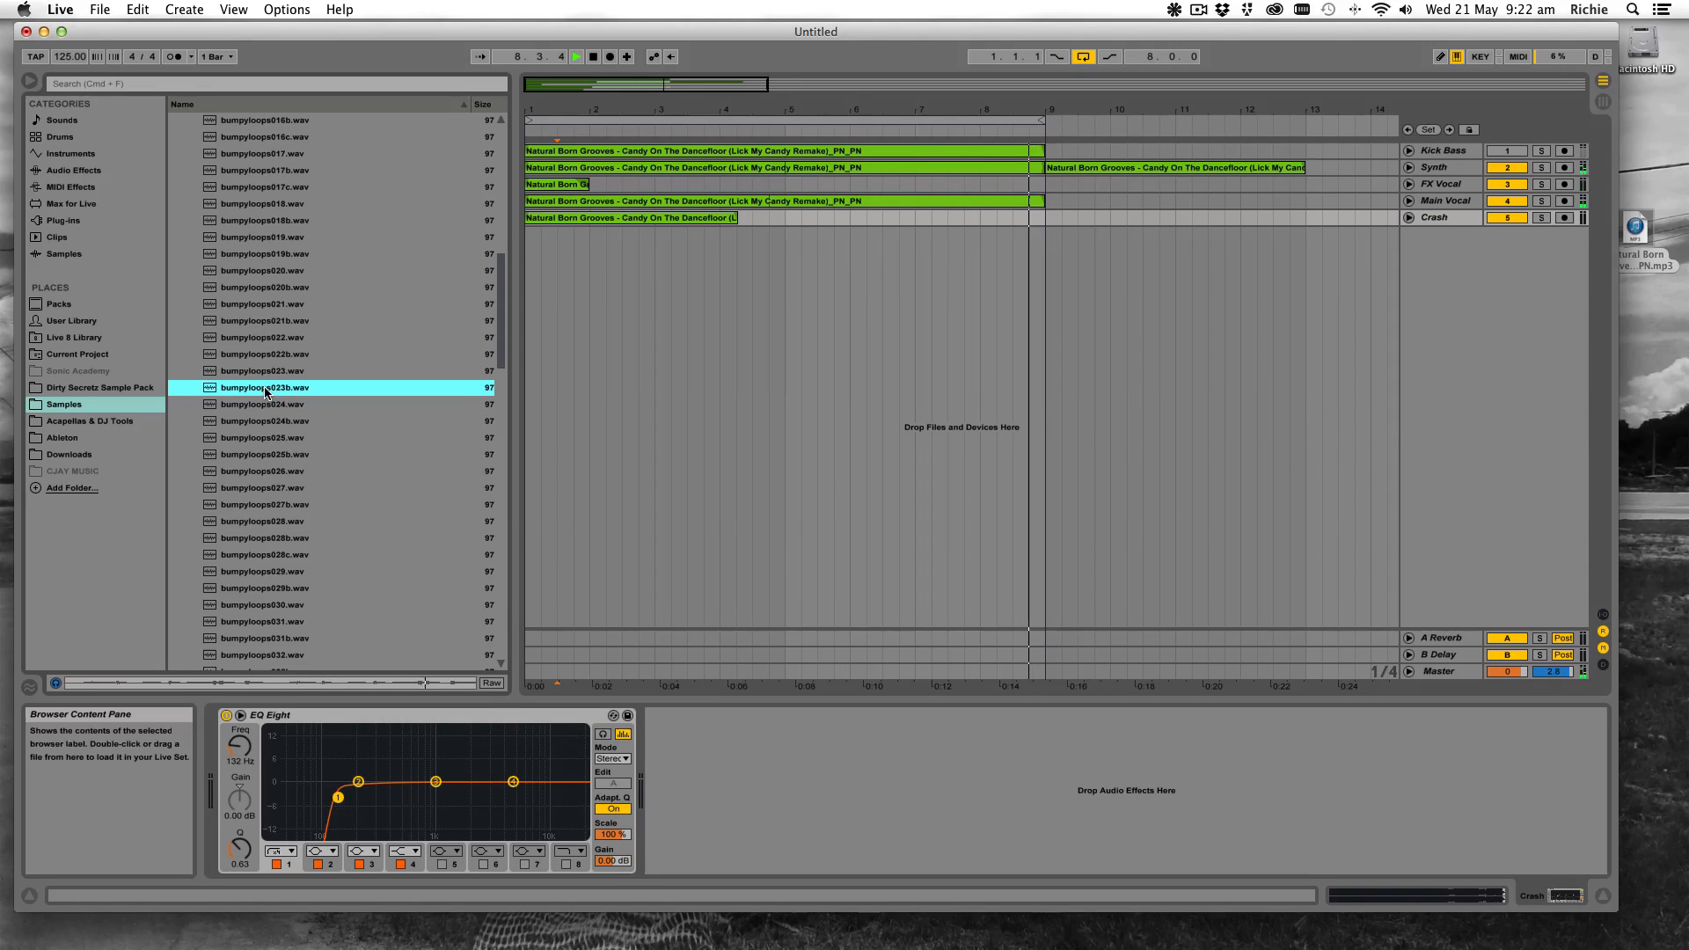
# Place bumpyloops023b.wav on a new audio track below Crash, spanning bars 1 to 9, and stop playback
pyautogui.moveTo(265, 392); pyautogui.dragTo(1046, 236)
pyautogui.press('space')
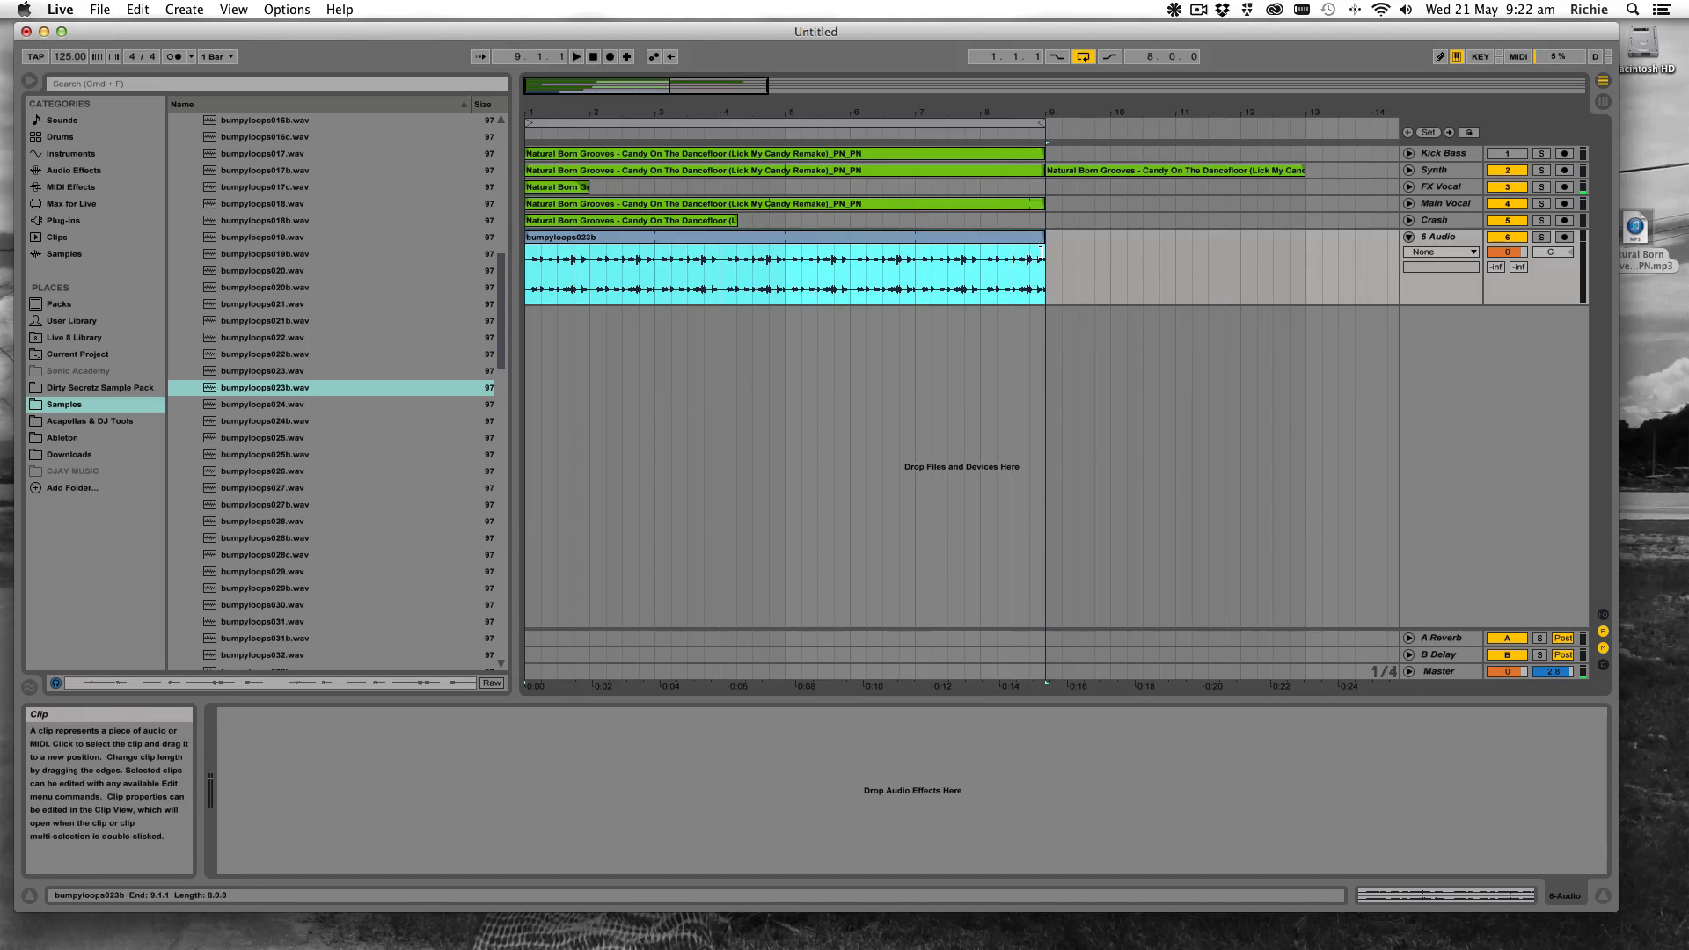
# Raise the bumpyloops023b clip's gain to 9.00 dB, checking it during playback
pyautogui.doubleClick(934, 238)
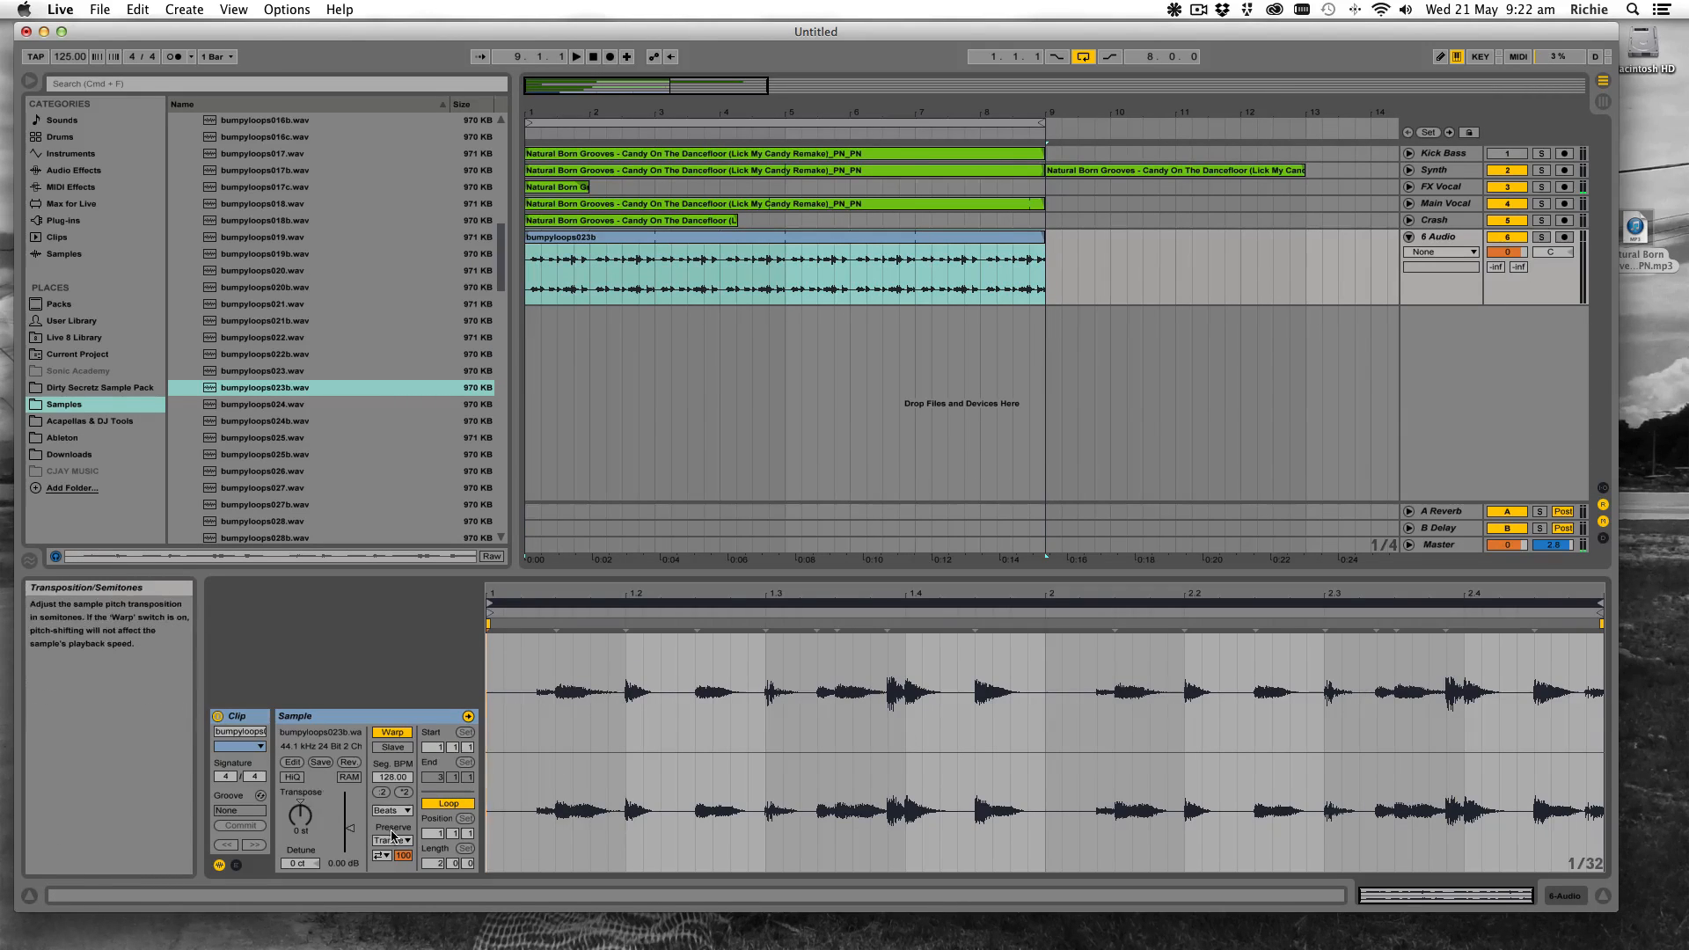
pyautogui.moveTo(350, 828); pyautogui.dragTo(350, 814)
pyautogui.press('space')
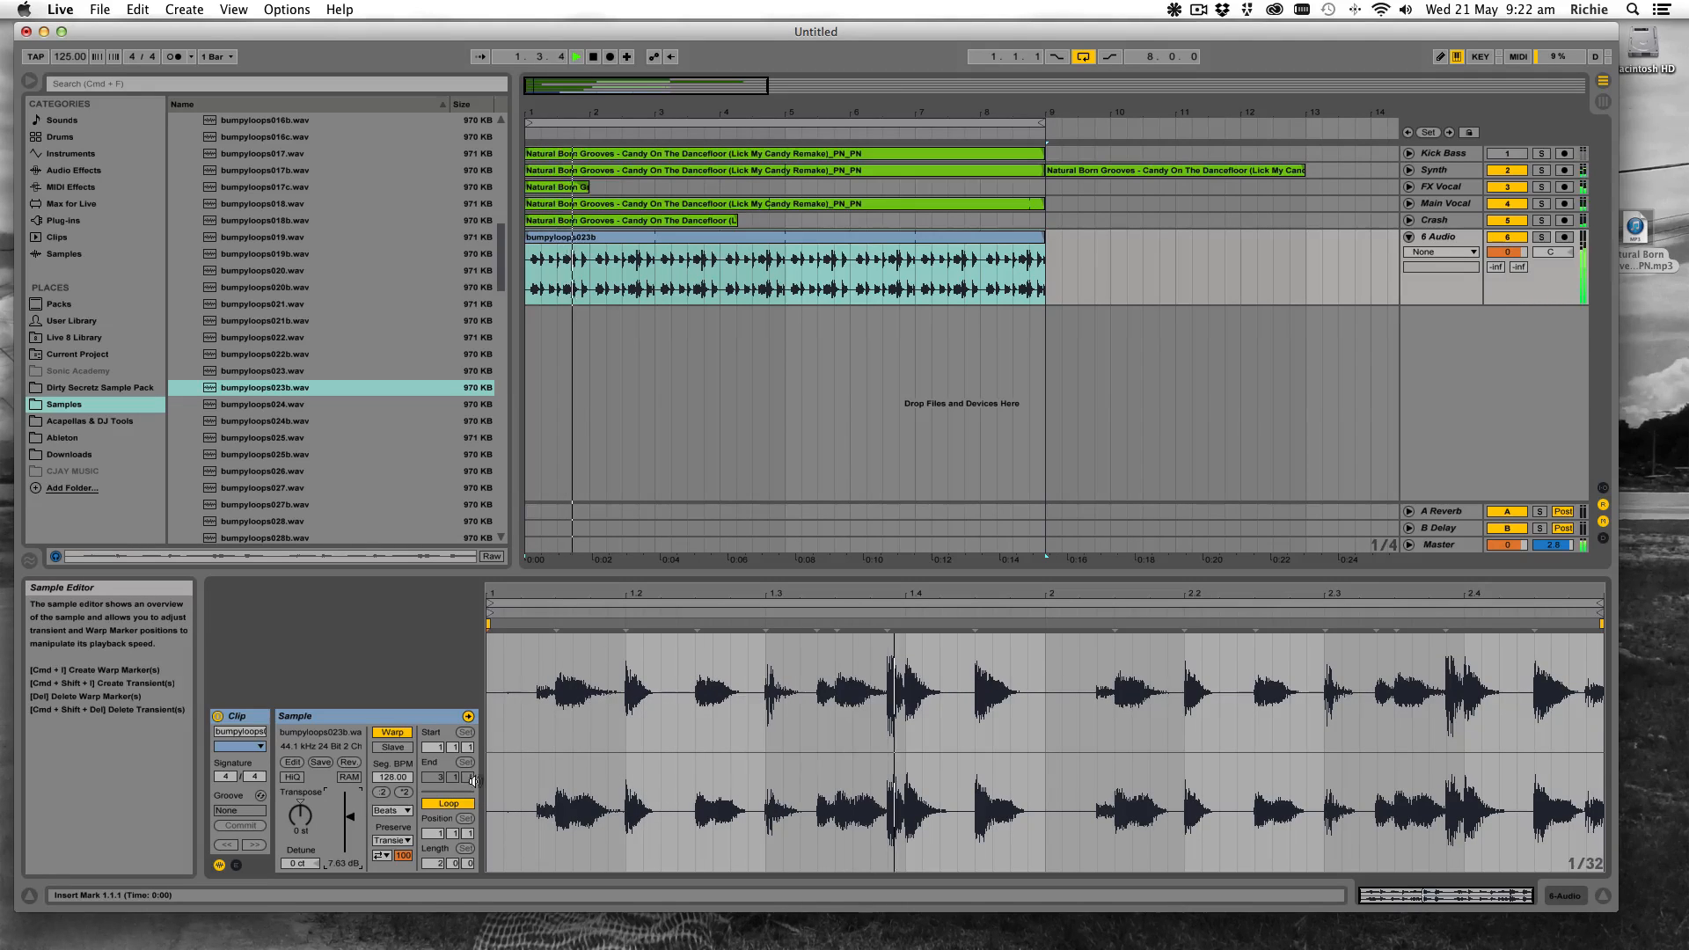
pyautogui.moveTo(350, 816); pyautogui.dragTo(350, 815)
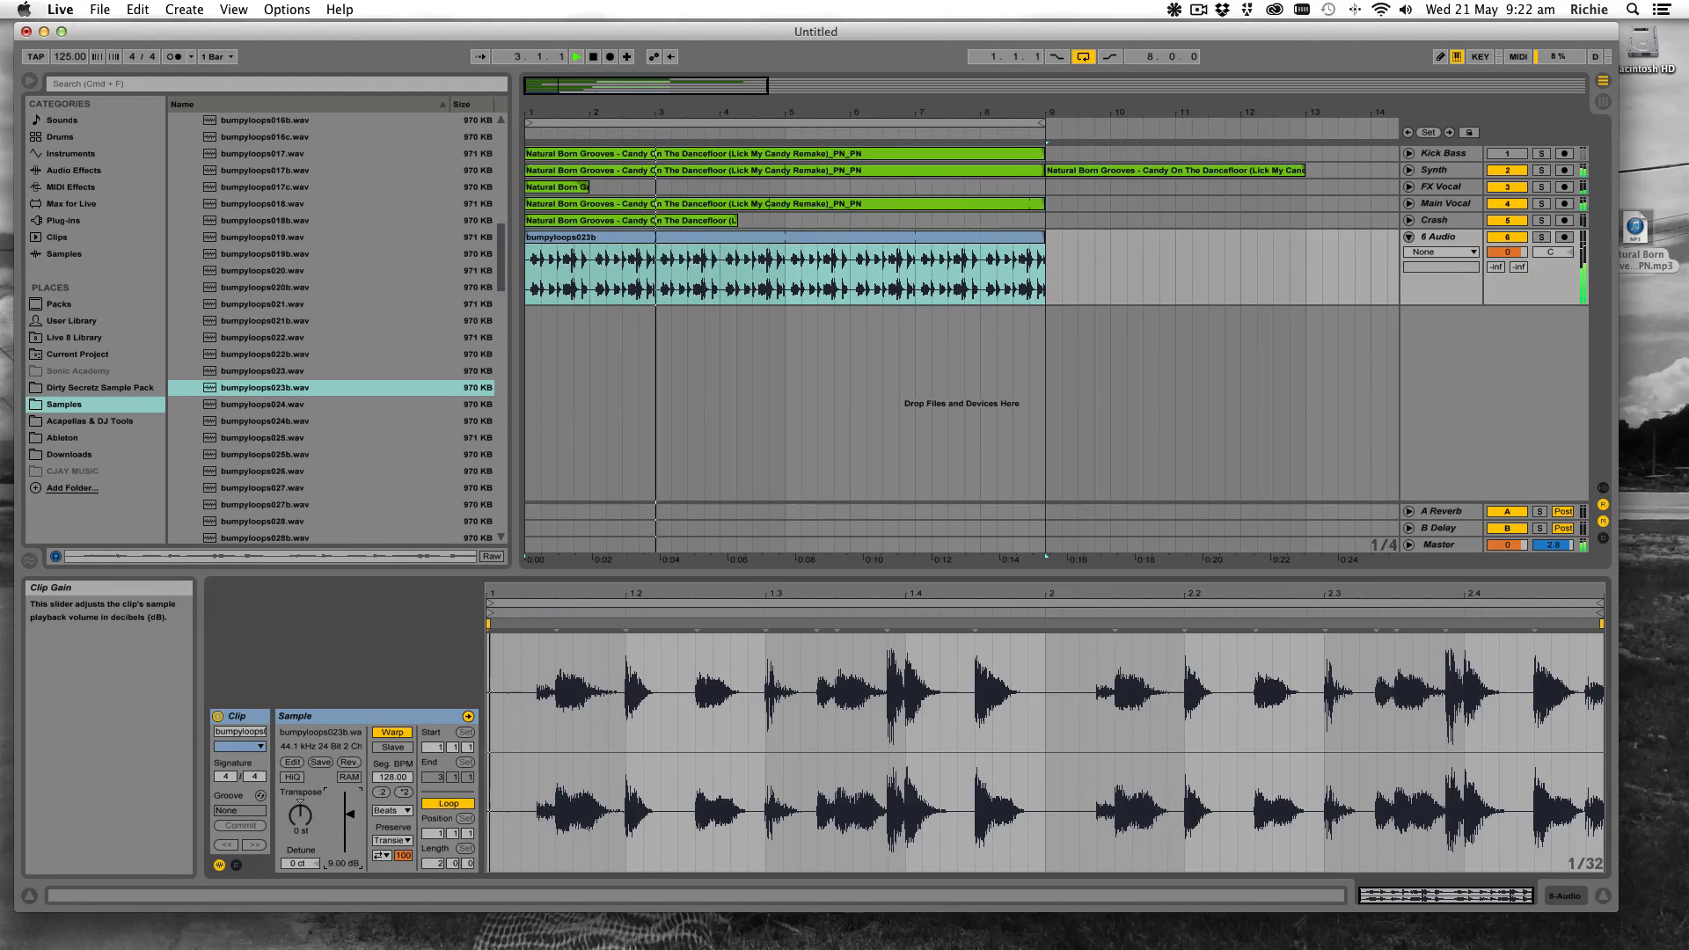
# Stop playback and split the bumpyloops023b clip before and after the two hits near beats 1.2 and 1.2.3
pyautogui.doubleClick(538, 107)
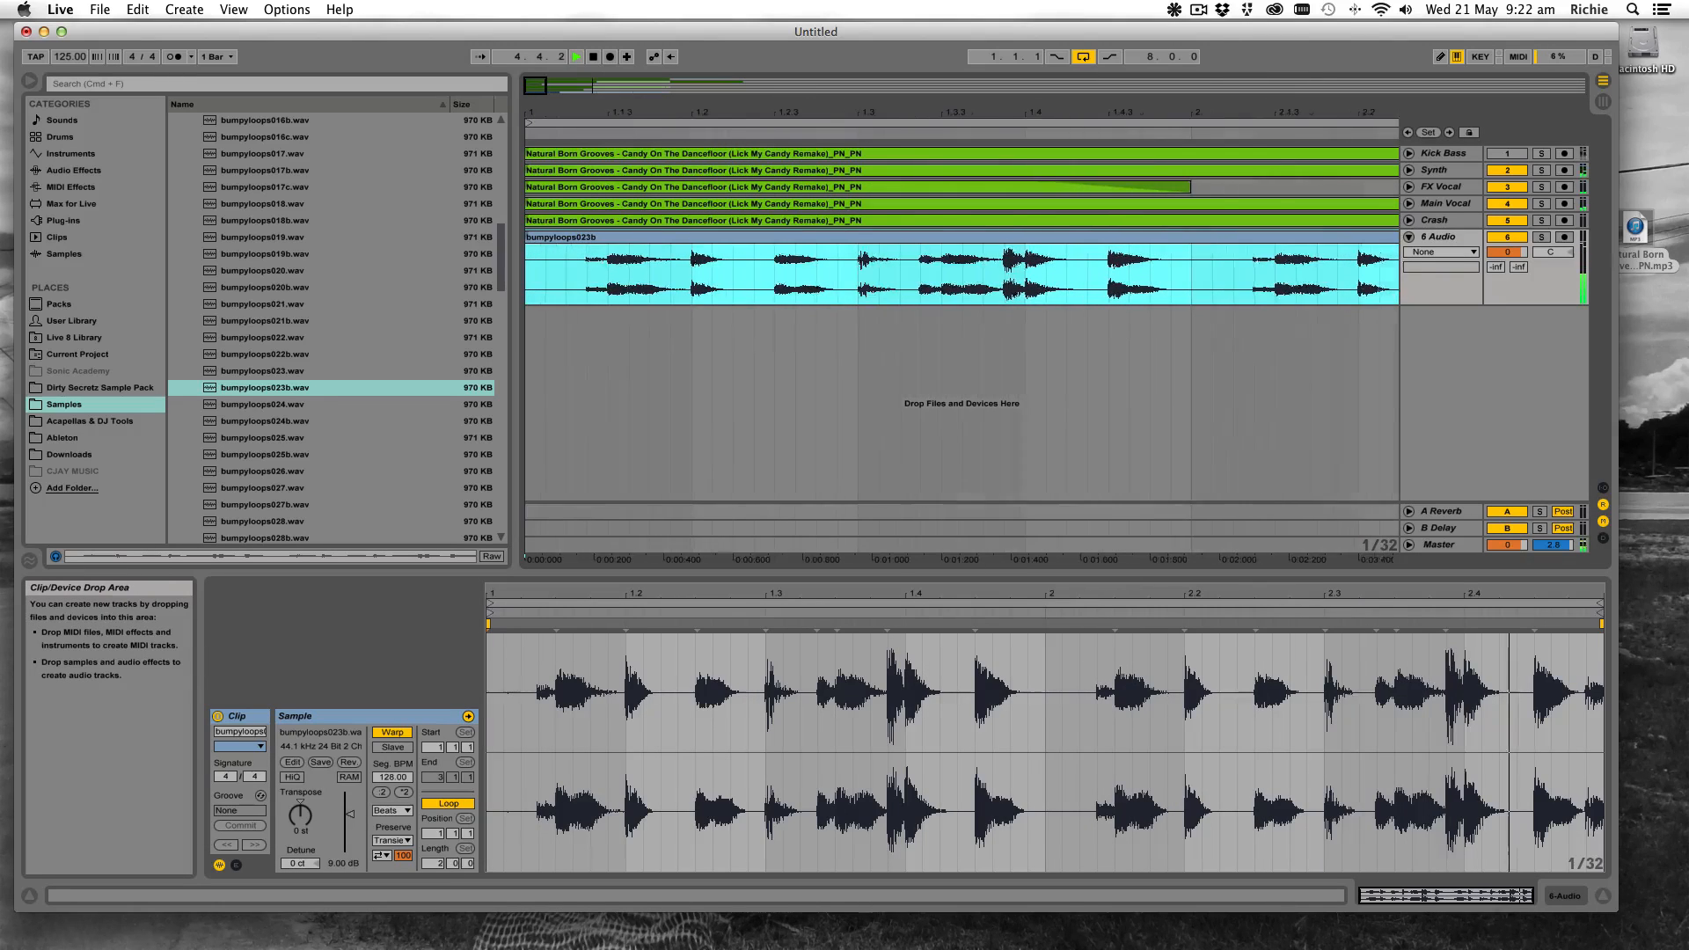
pyautogui.press('space')
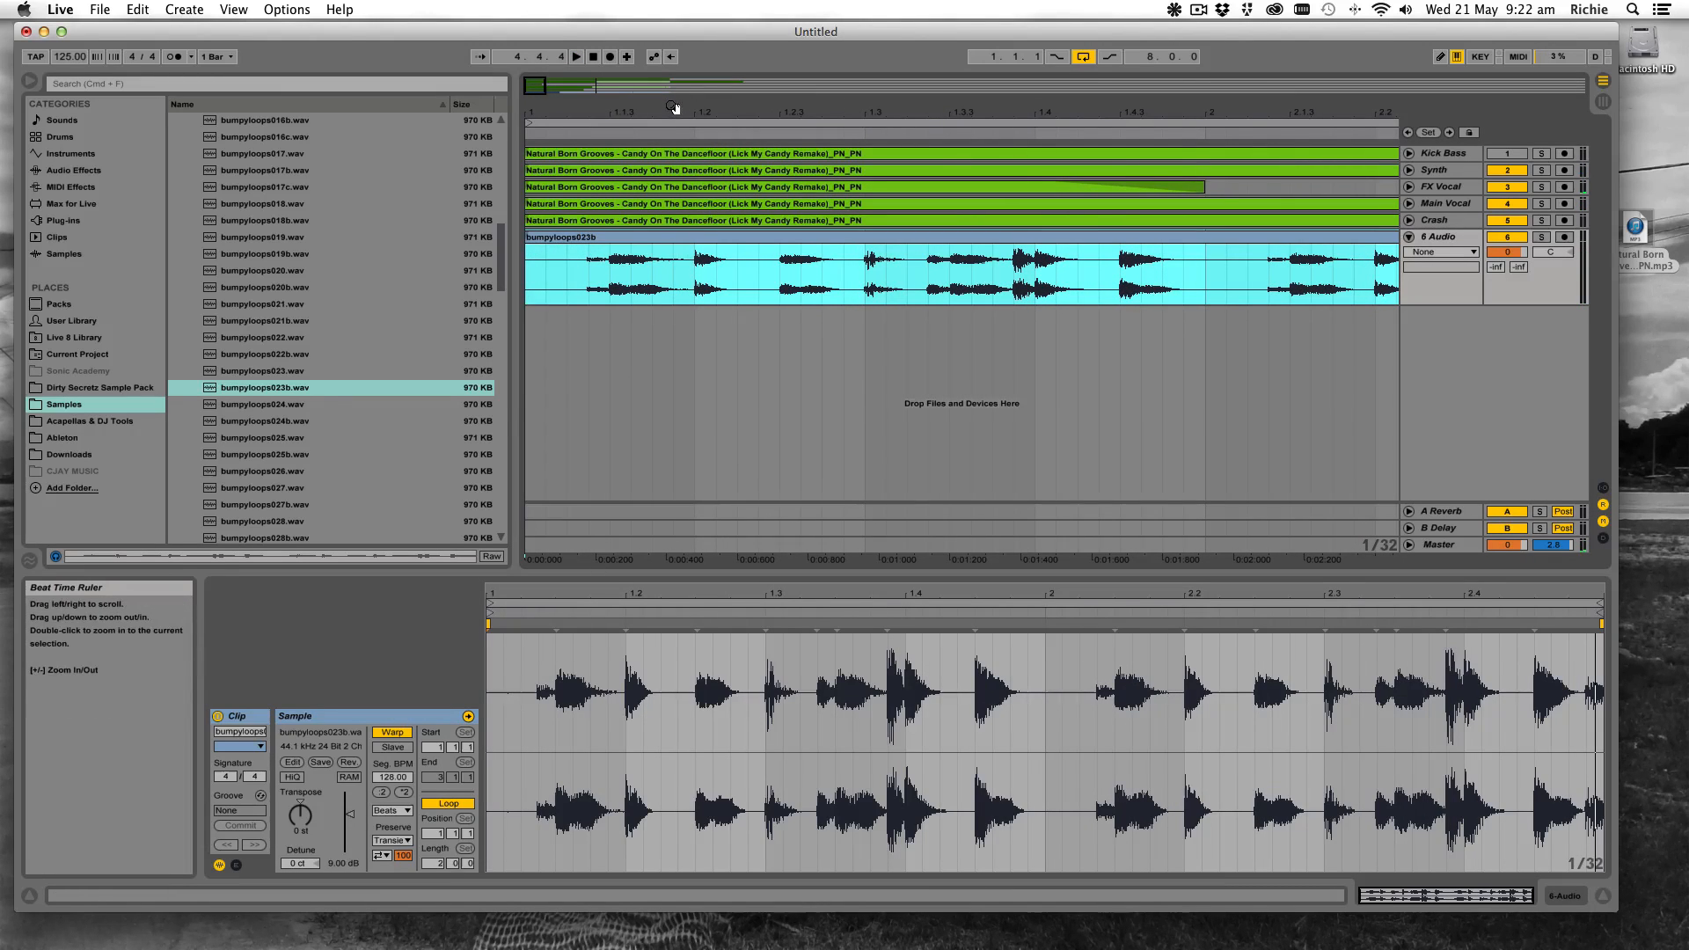
pyautogui.moveTo(672, 106); pyautogui.dragTo(697, 168)
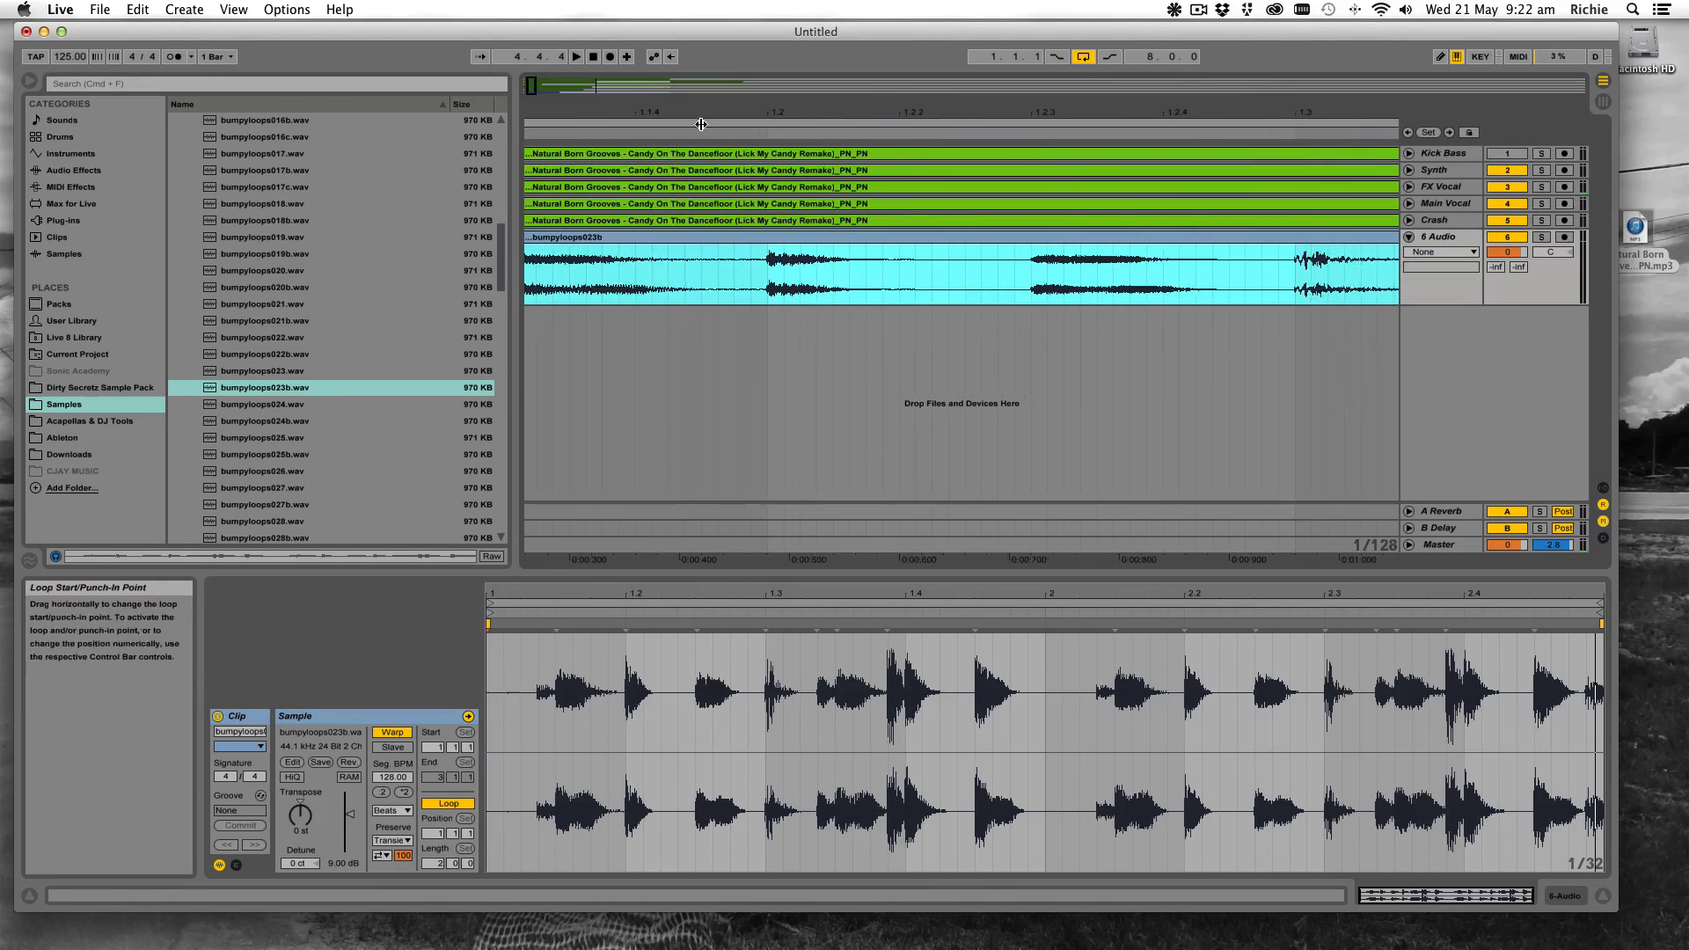
pyautogui.click(750, 283)
pyautogui.press('super+e')
pyautogui.click(934, 262)
pyautogui.press('super+e')
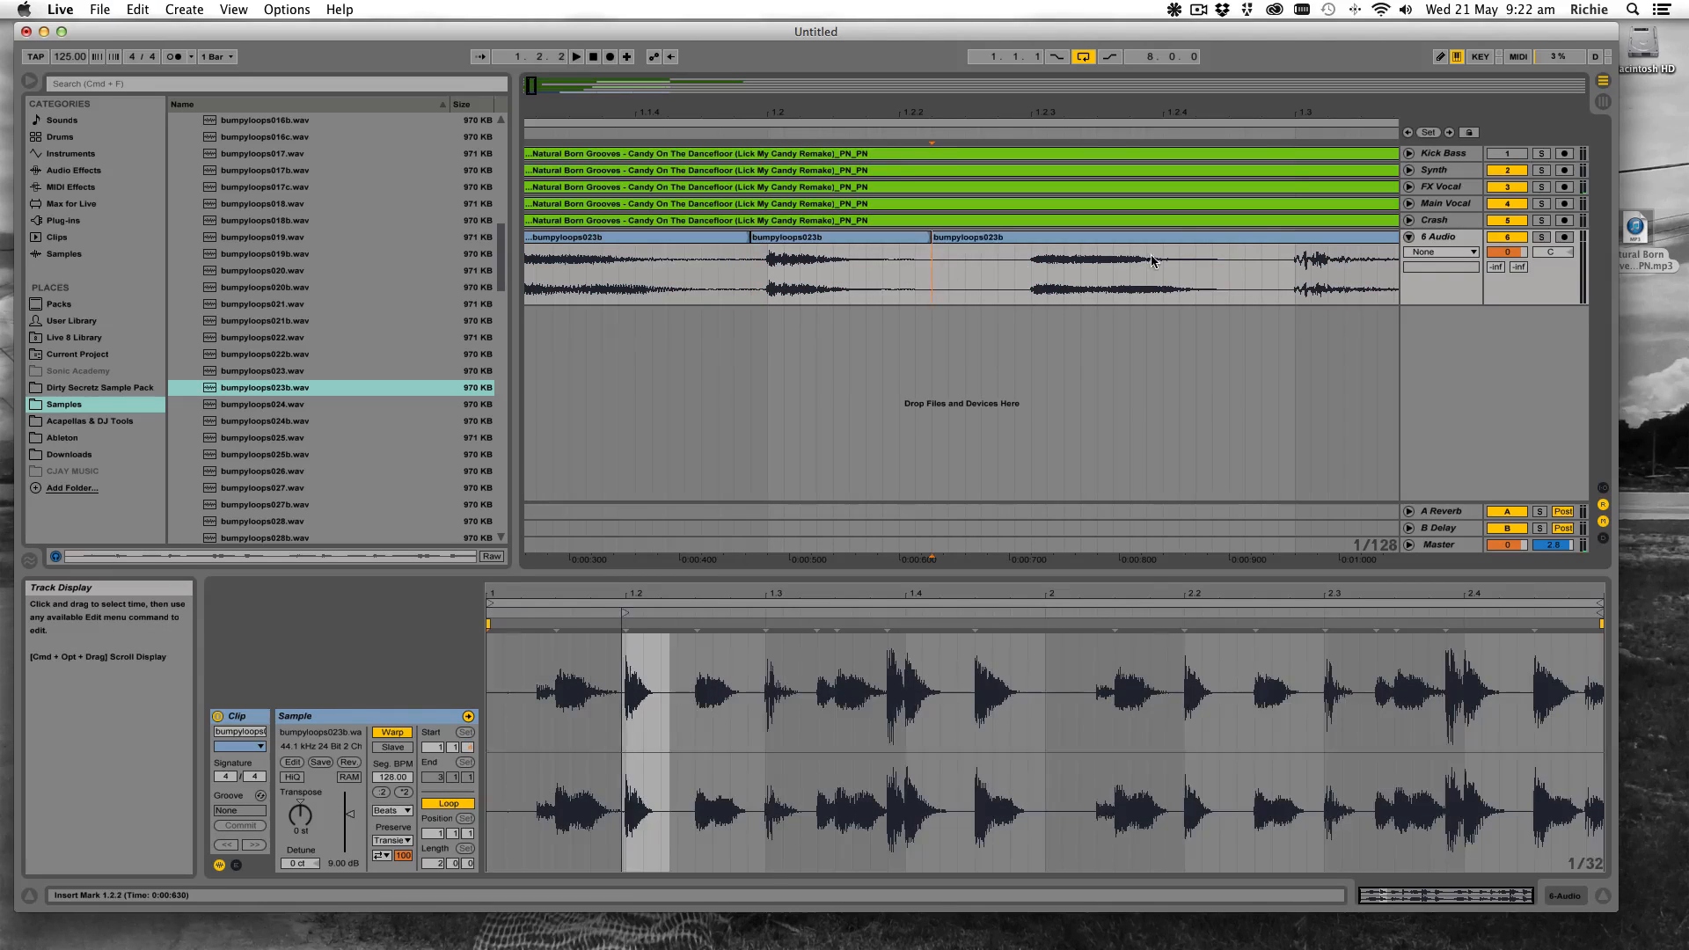
pyautogui.click(1015, 273)
pyautogui.press('super+e')
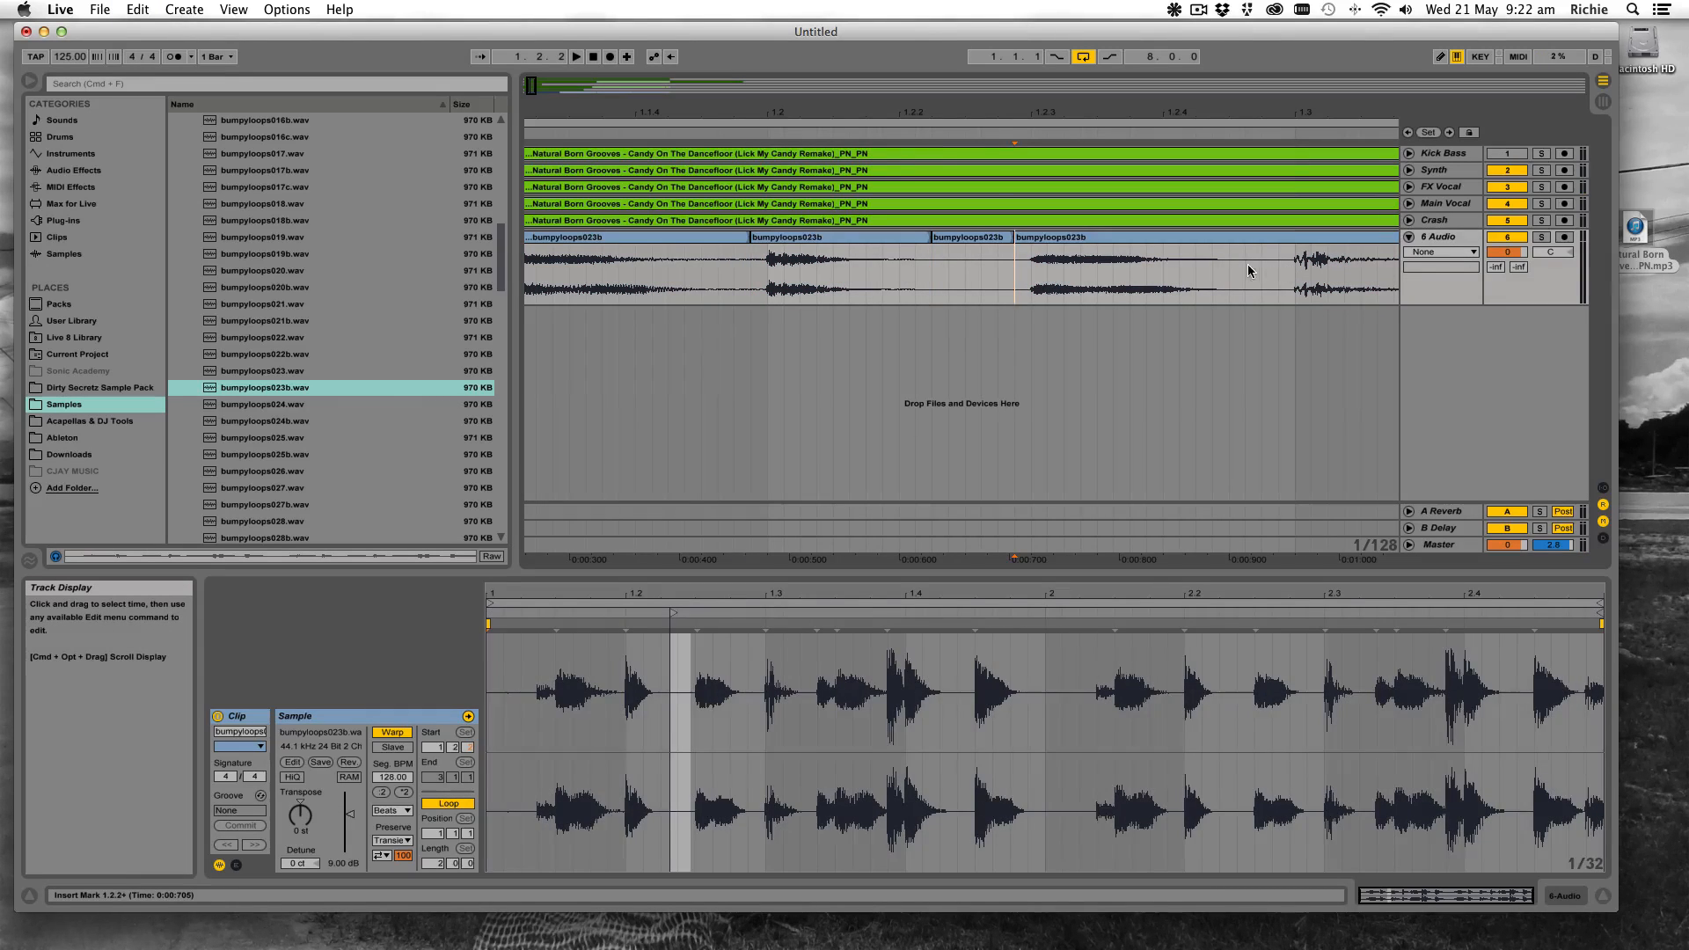
pyautogui.click(1247, 272)
pyautogui.press('super+e')
# Delete the bumpyloops023b sections before, between and after the two isolated hits
pyautogui.moveTo(1254, 112); pyautogui.dragTo(1254, 64)
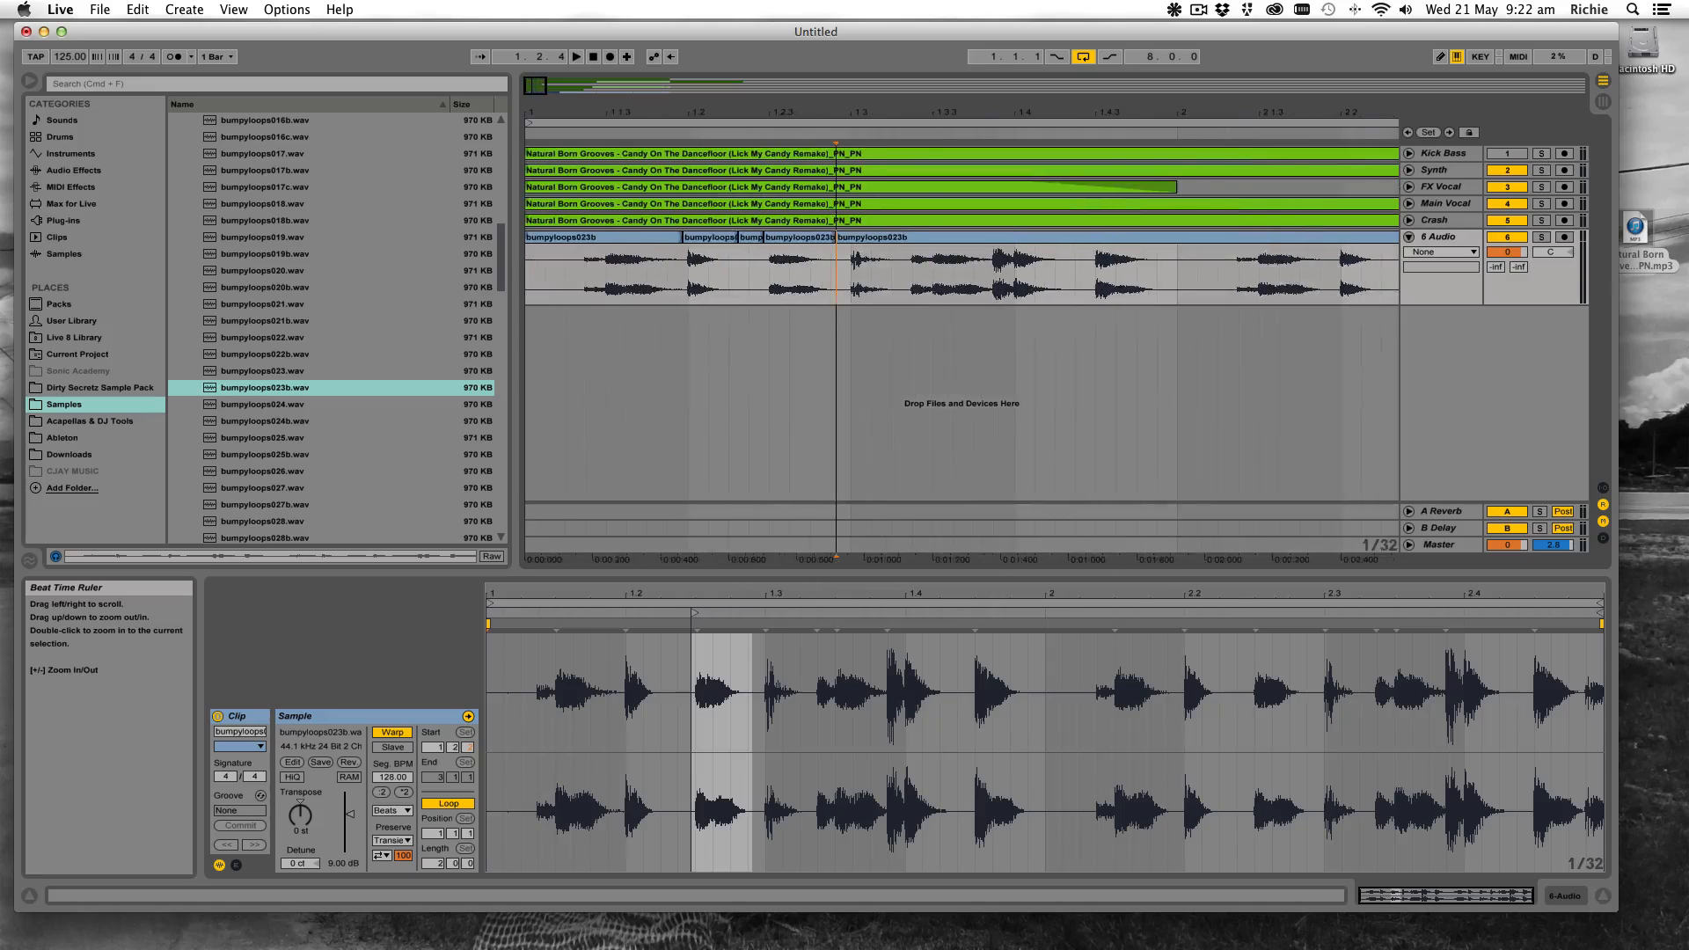
pyautogui.moveTo(836, 113); pyautogui.dragTo(762, 112)
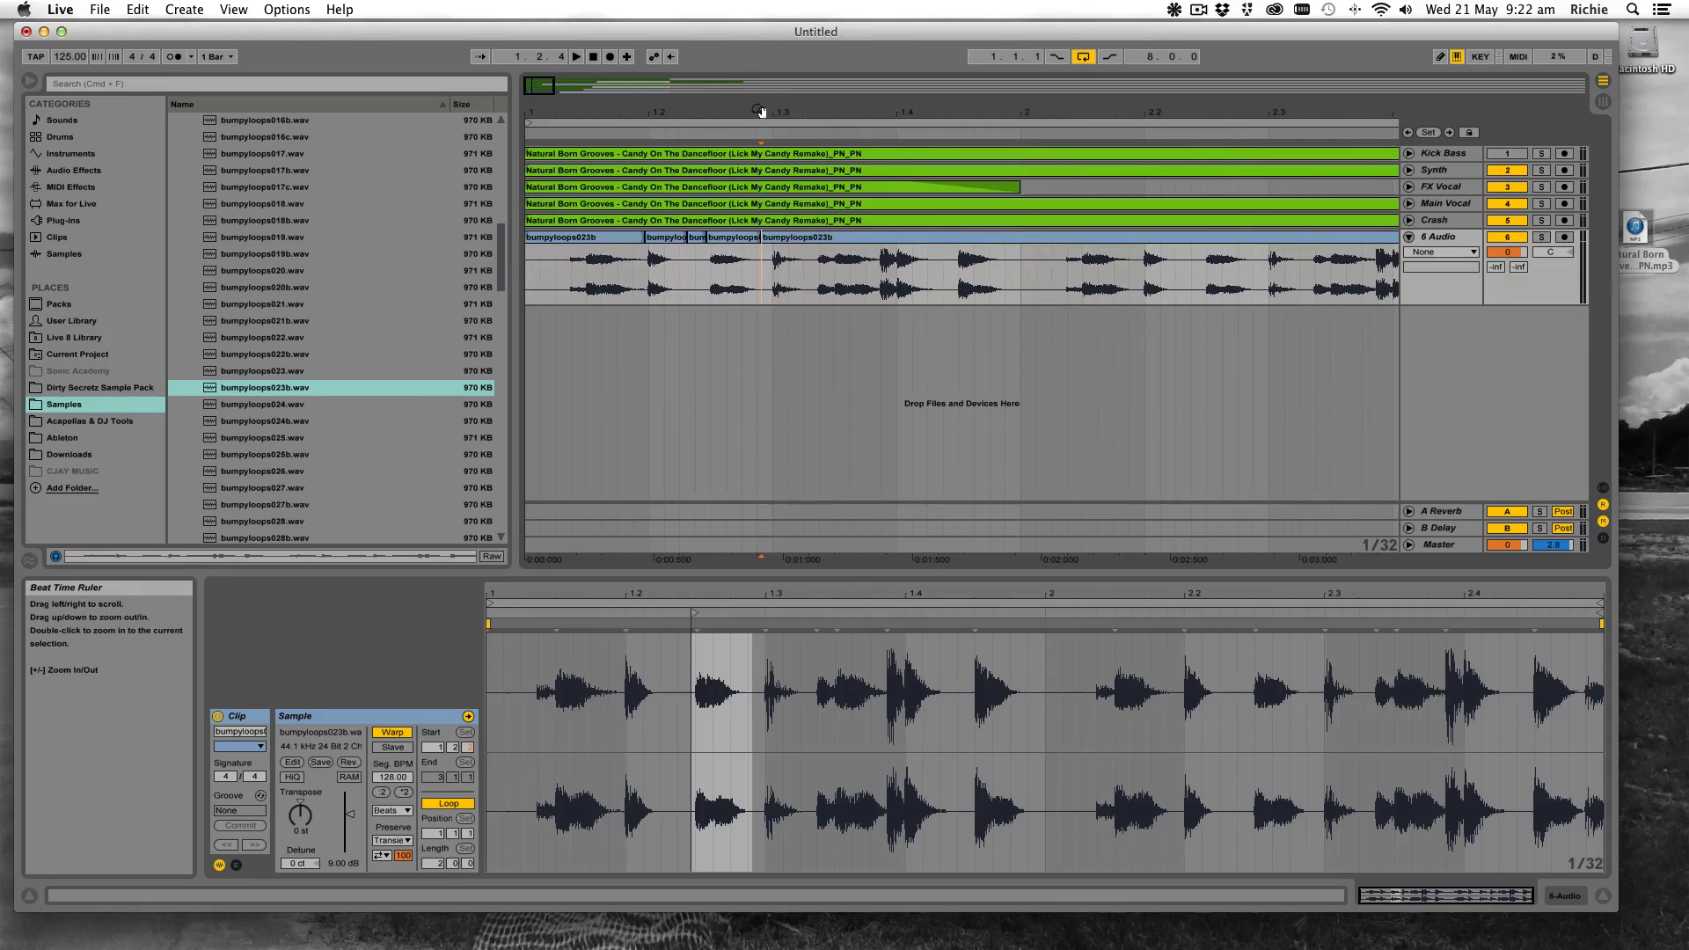
pyautogui.click(601, 240)
pyautogui.press('Delete')
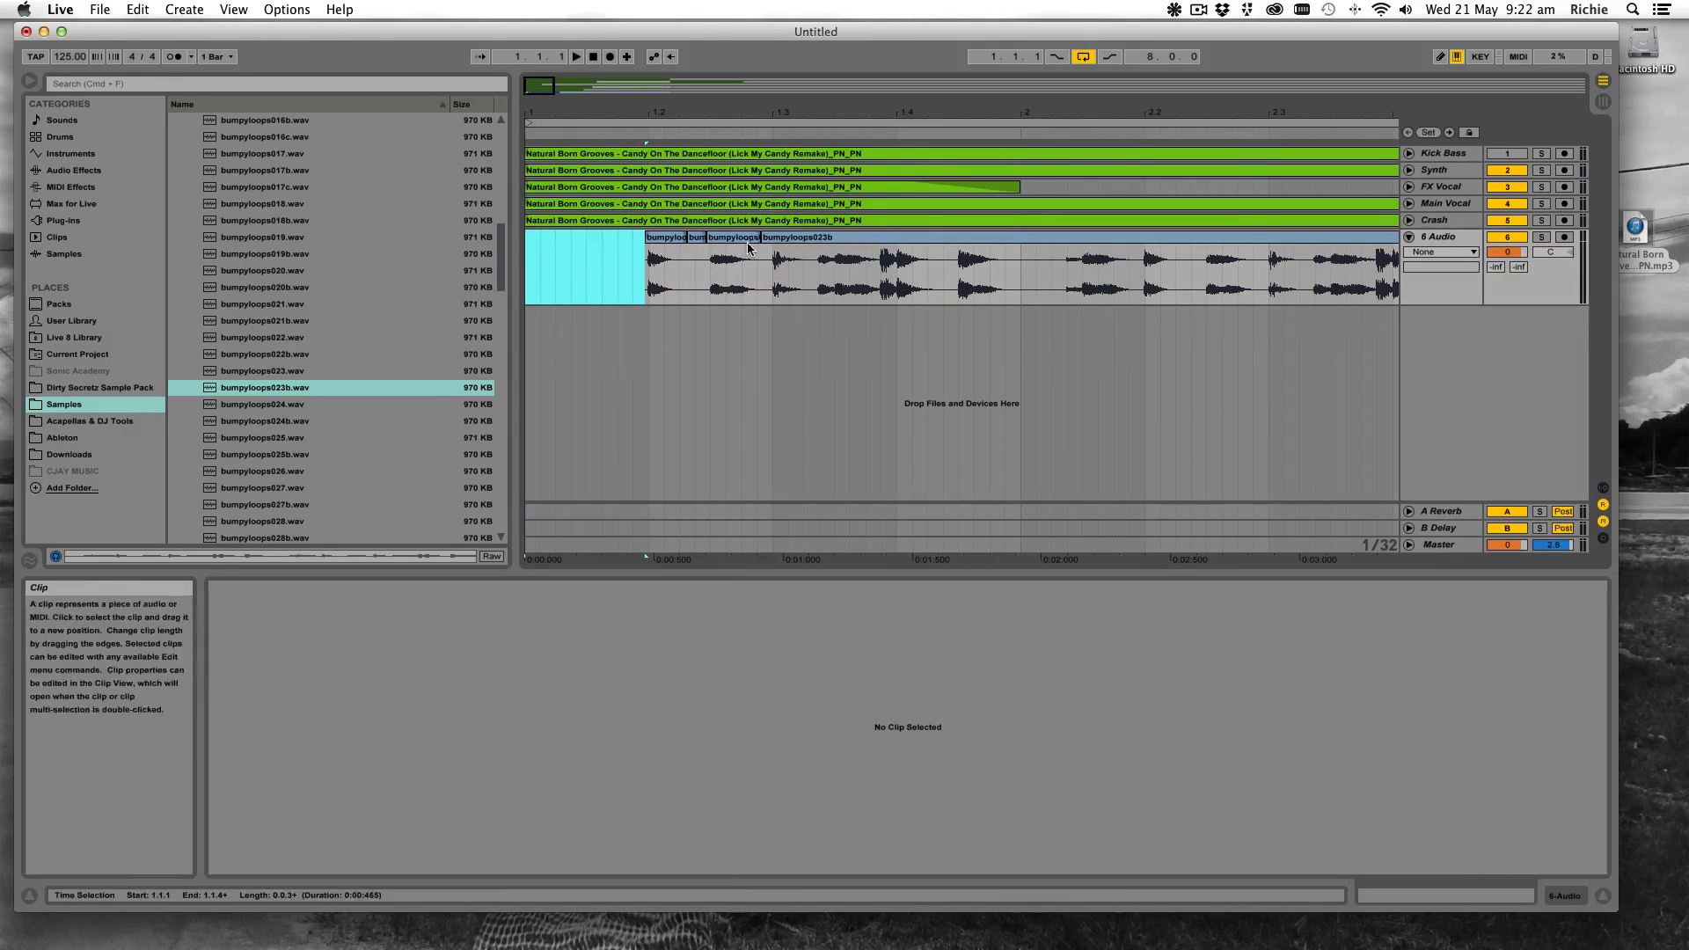
pyautogui.click(696, 238)
pyautogui.press('Delete')
pyautogui.click(806, 239)
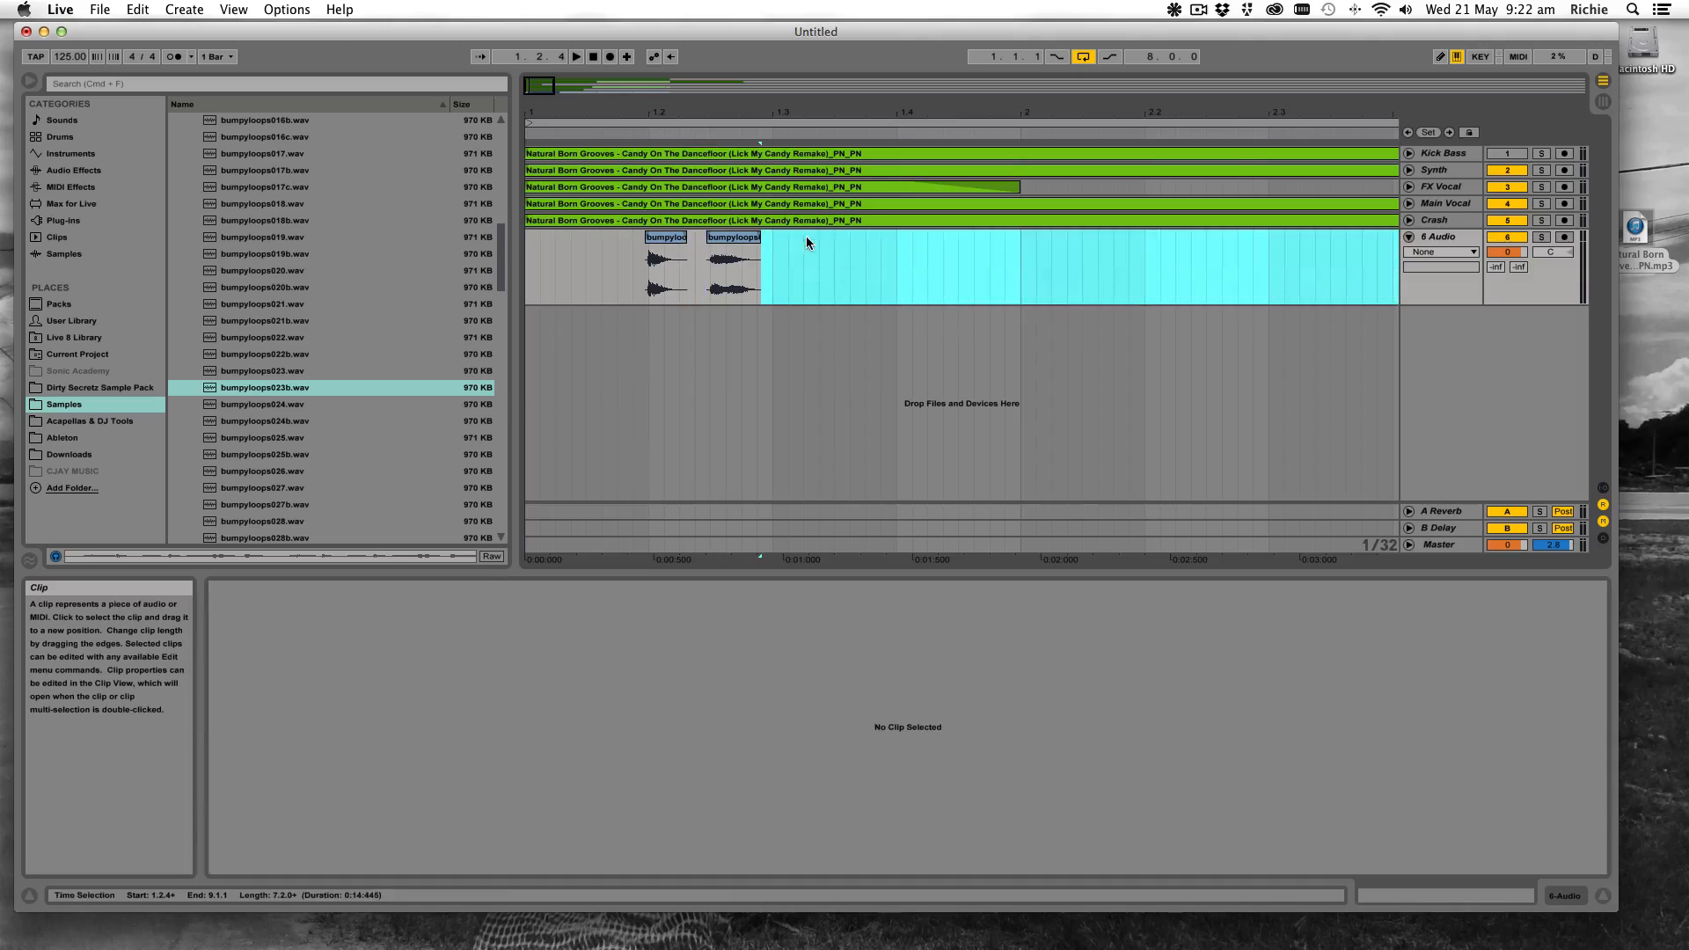
# Place a copy of the second bumpyloops023b hit ahead of the first hit, near 1.1.2, and play from bar 1
pyautogui.press('Delete')
pyautogui.click(742, 241)
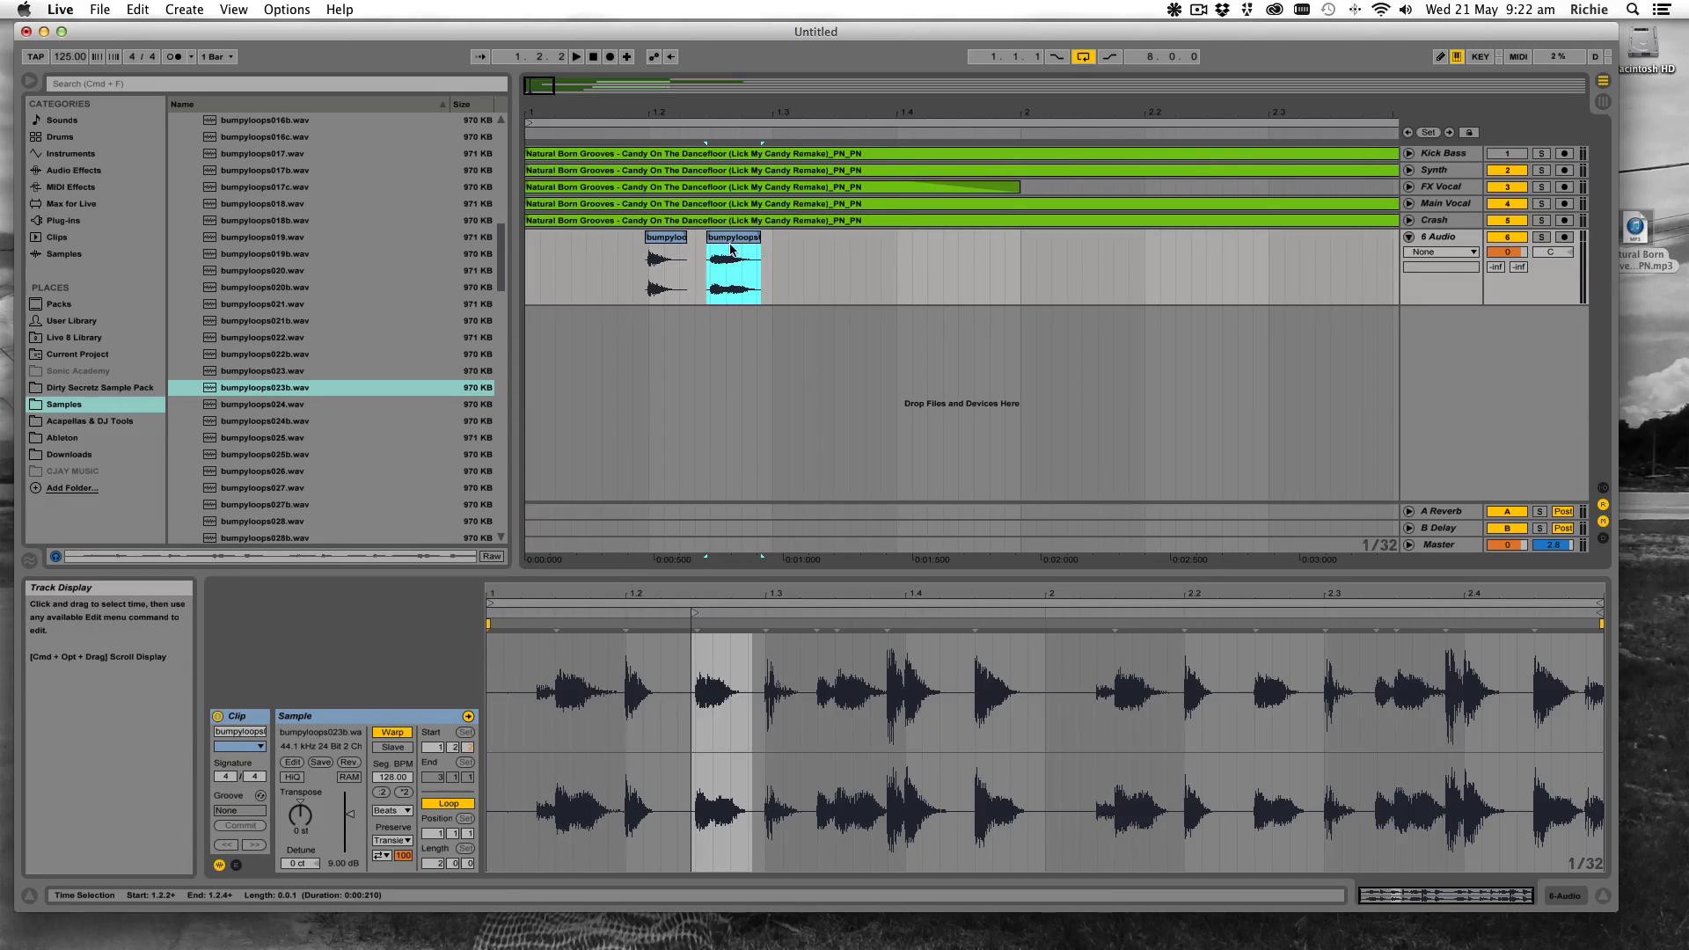
pyautogui.moveTo(734, 241); pyautogui.dragTo(613, 243)
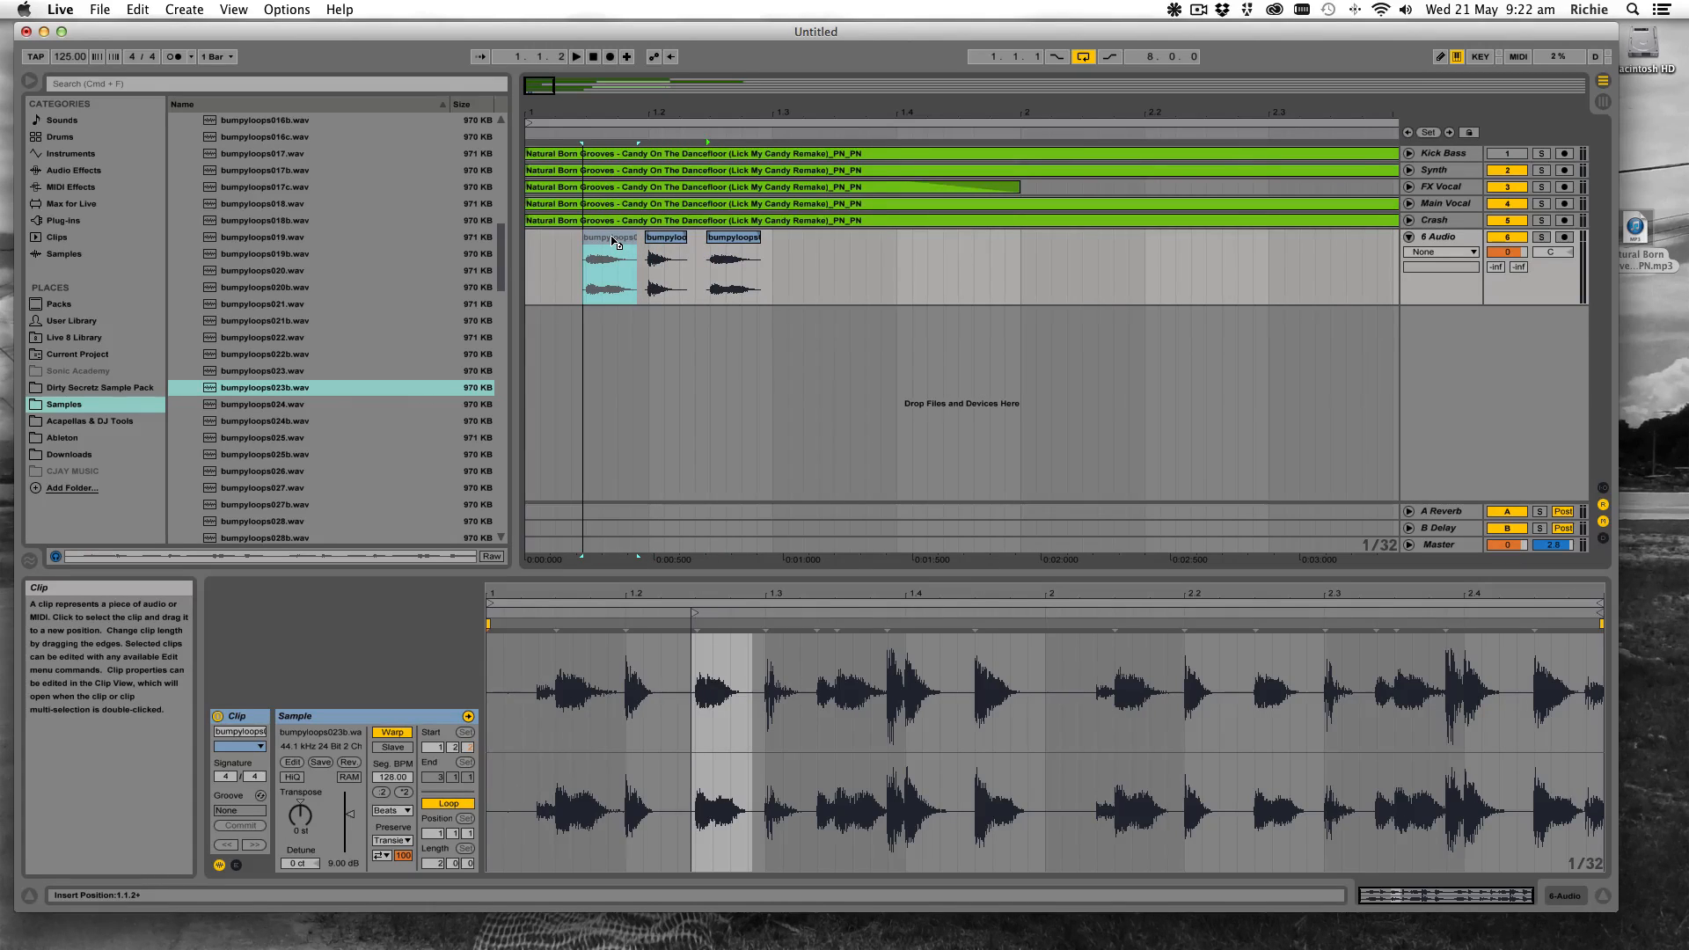
pyautogui.moveTo(611, 242); pyautogui.dragTo(612, 243)
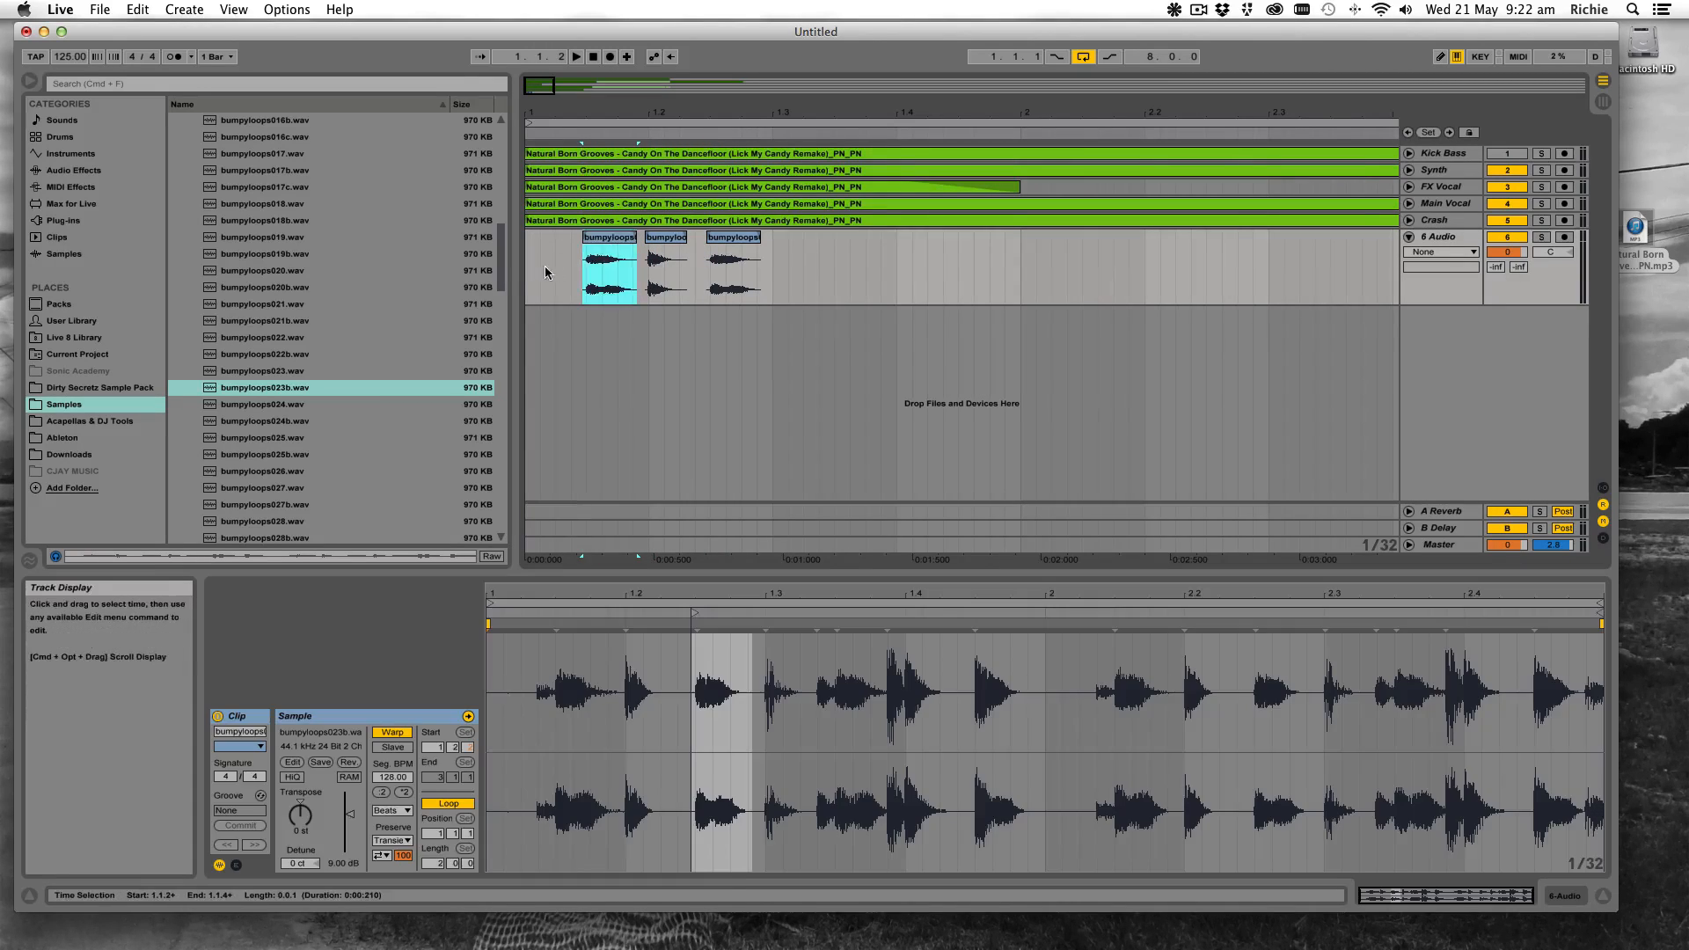
pyautogui.click(526, 280)
pyautogui.press('space')
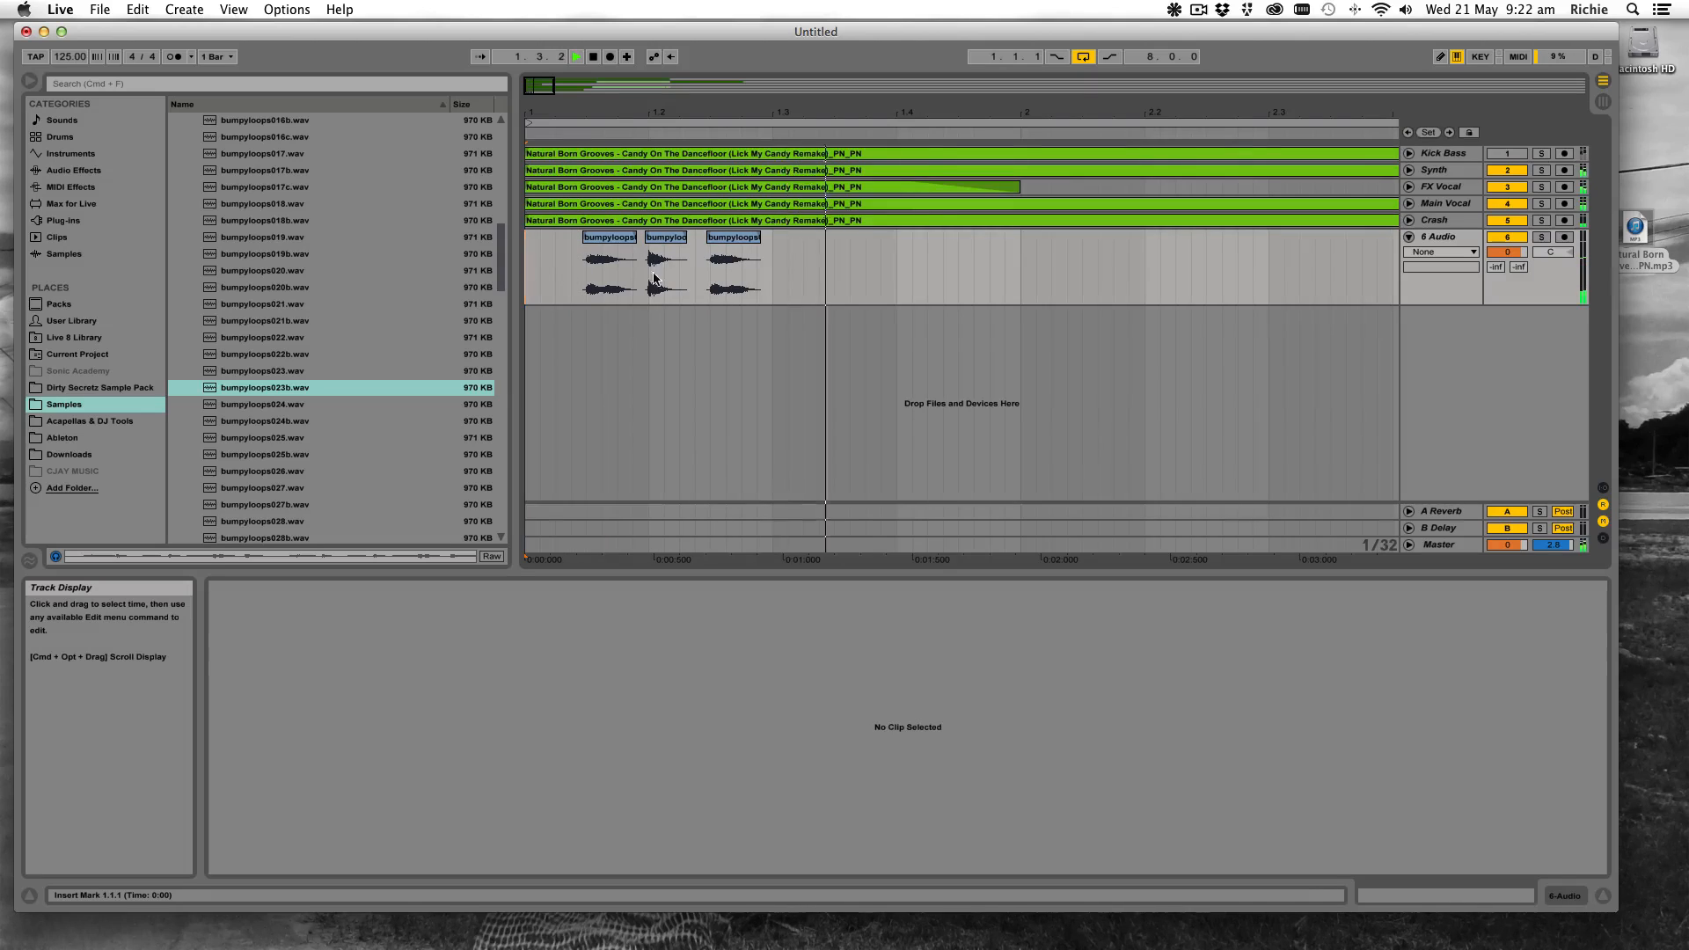
# Stop playback and duplicate the two-beat bumpyloops023b pattern from bar 1 repeatedly until it fills the track up to bar 9
pyautogui.moveTo(773, 267); pyautogui.dragTo(526, 268)
pyautogui.press('space')
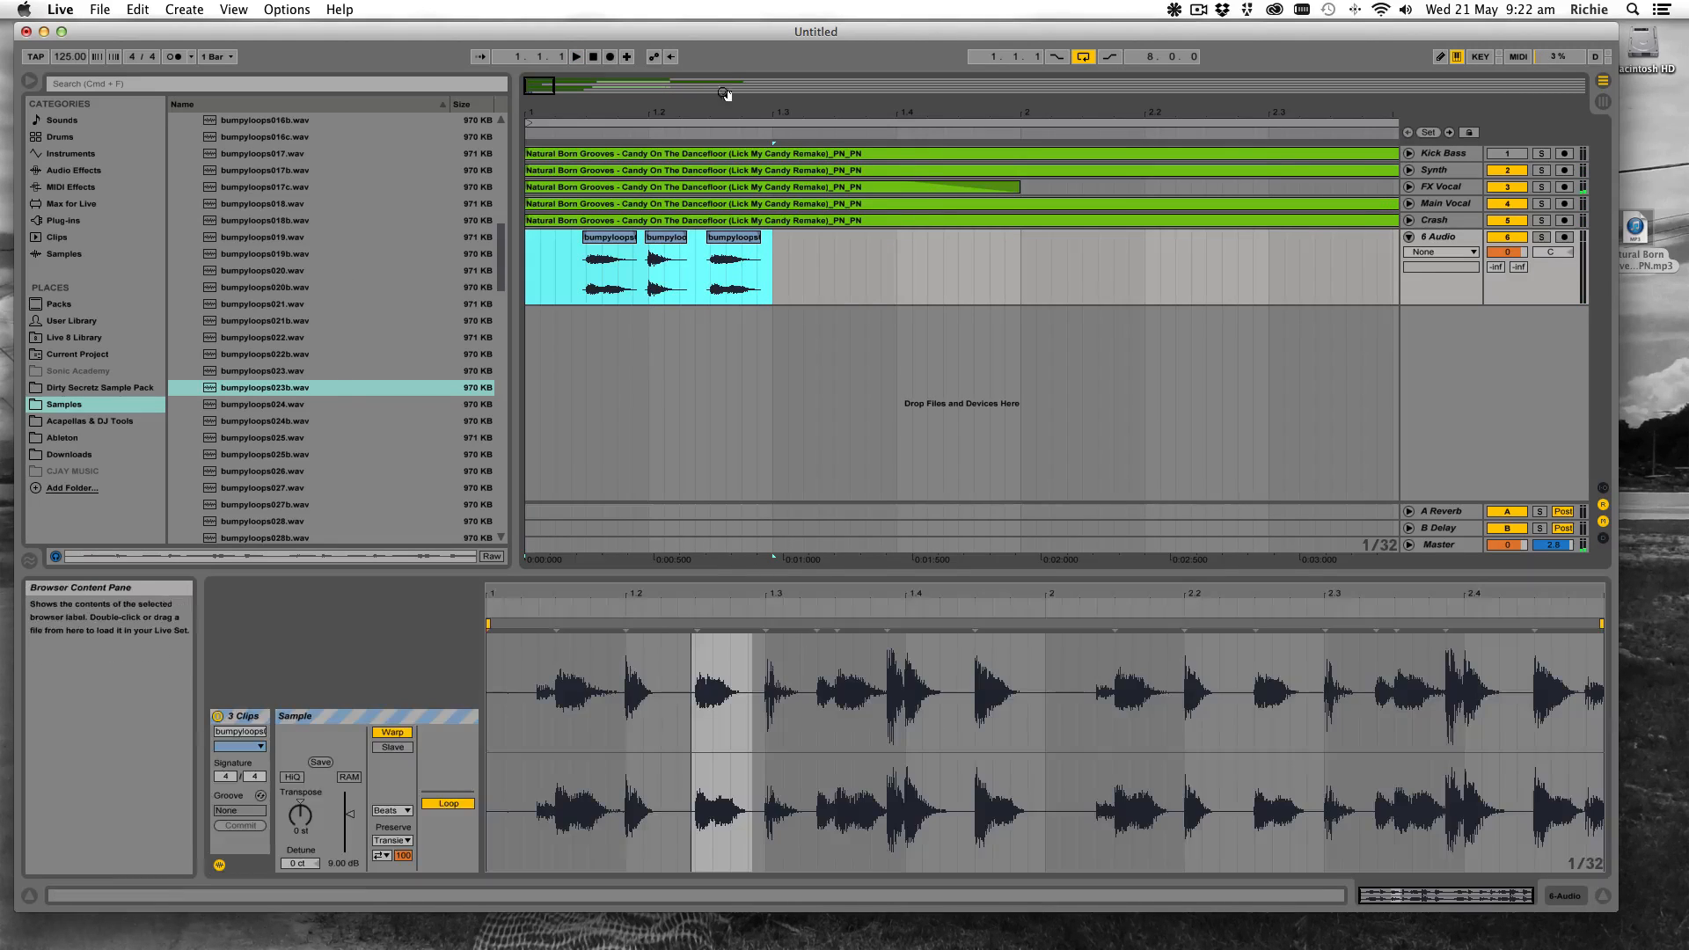
pyautogui.moveTo(799, 109); pyautogui.dragTo(576, 109)
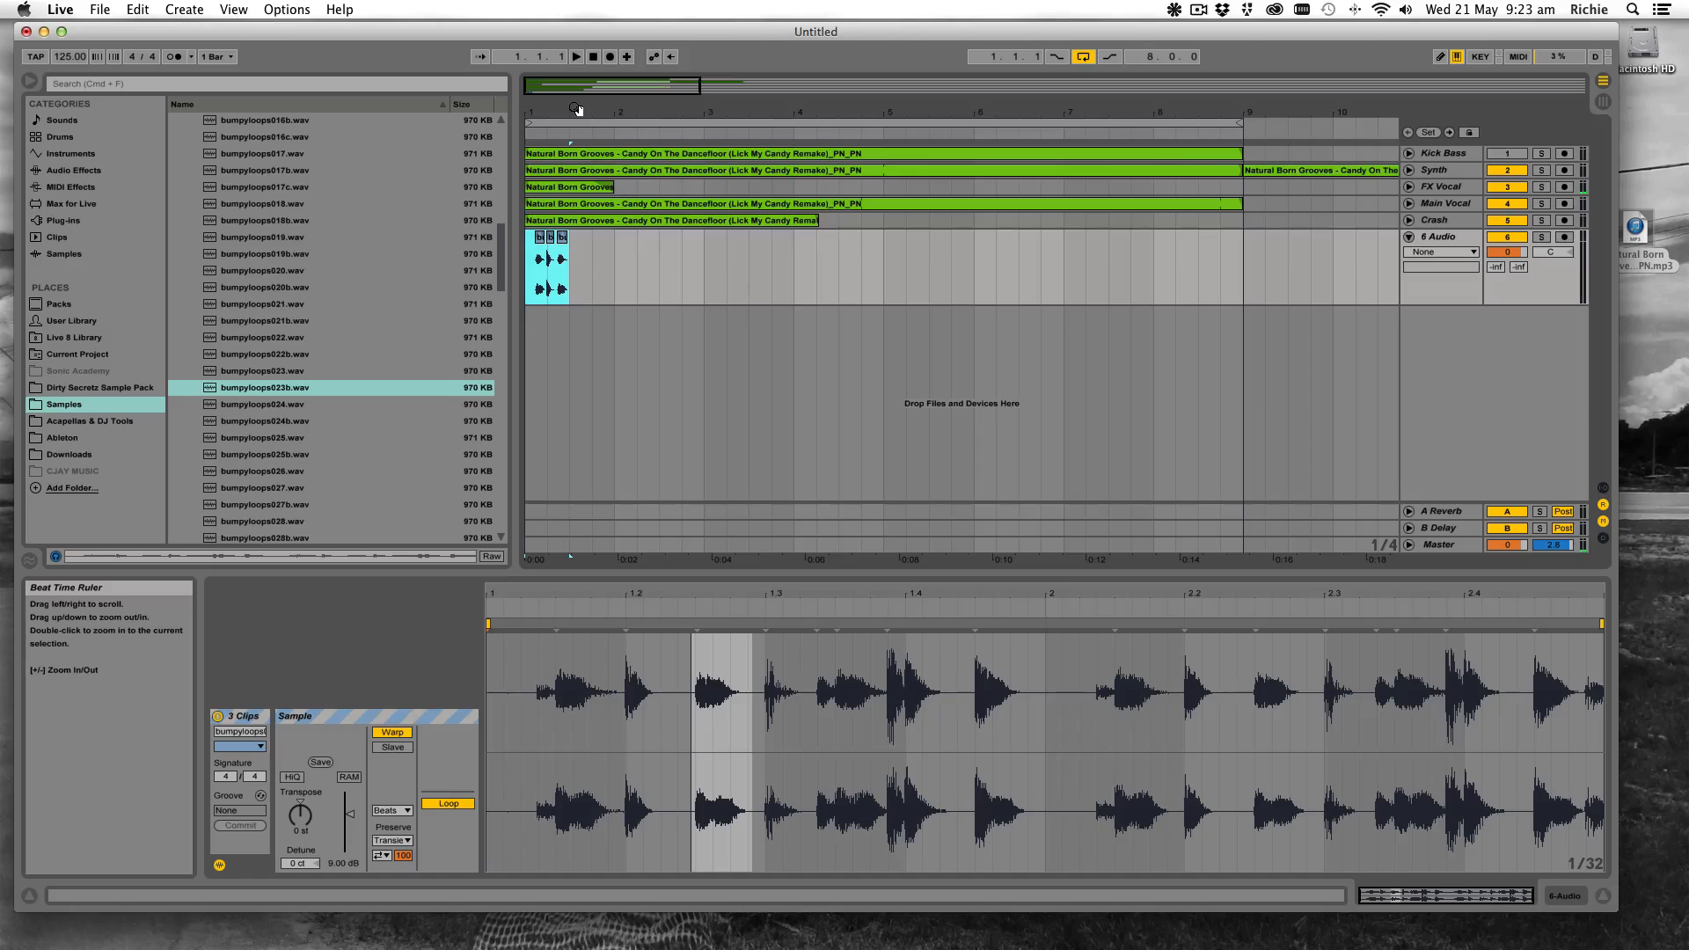
pyautogui.click(592, 275)
pyautogui.moveTo(569, 281); pyautogui.dragTo(525, 281)
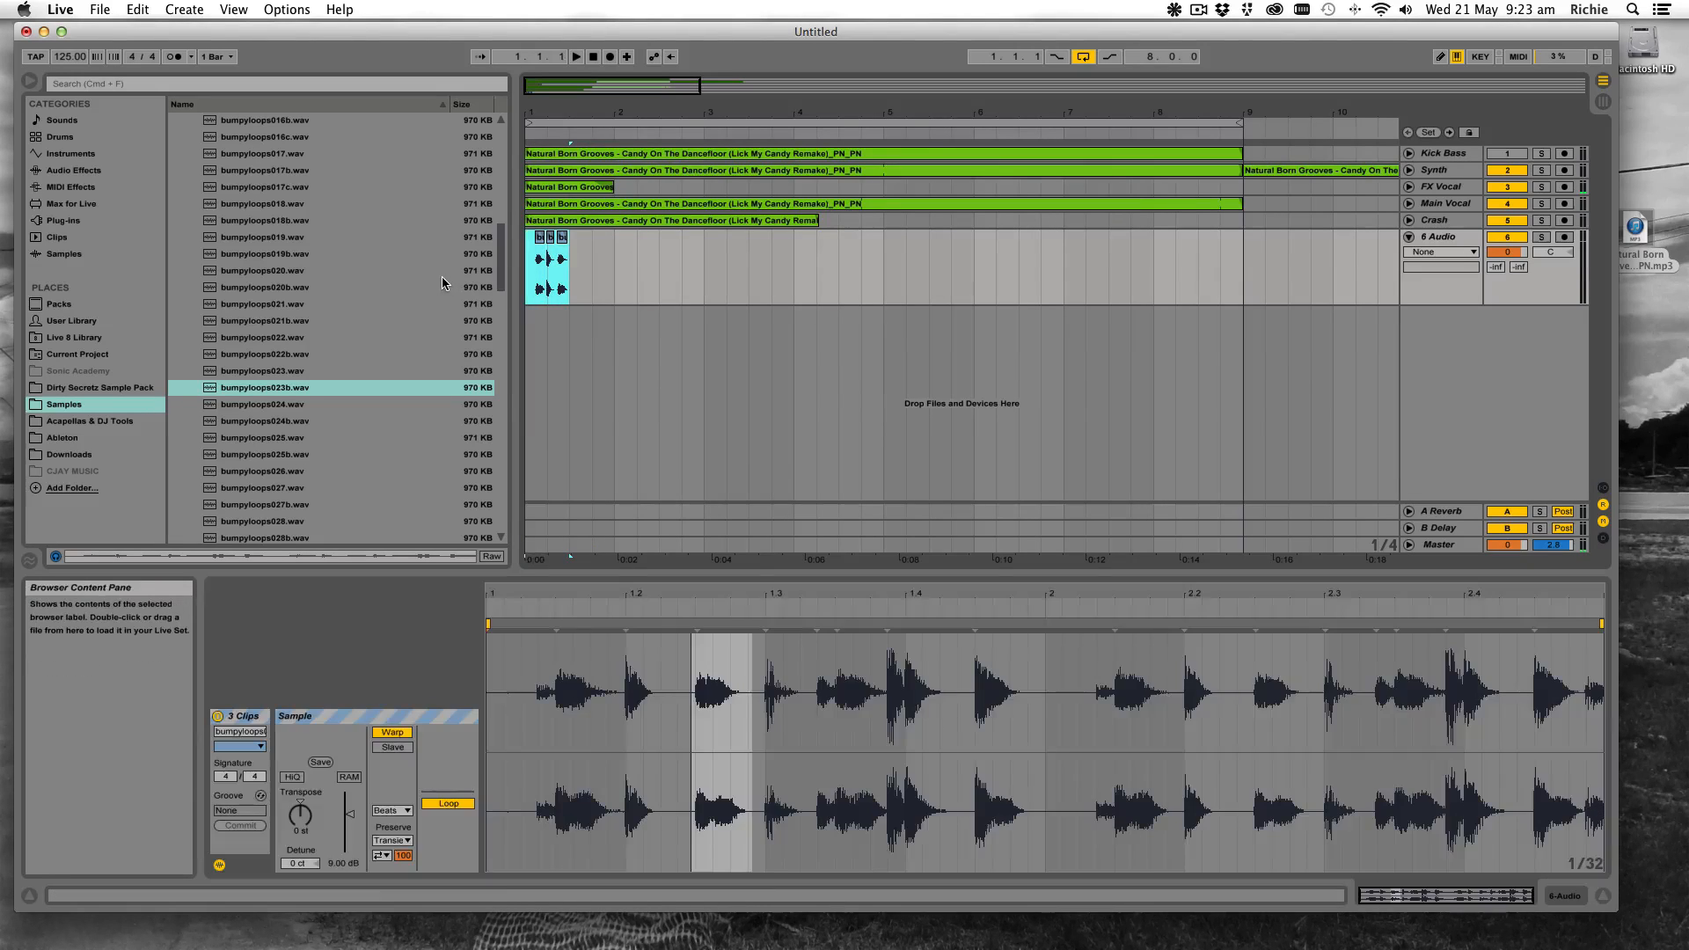
pyautogui.press('super+d')
pyautogui.press('super+d')
pyautogui.press('super+d')
pyautogui.press('super+d')
pyautogui.press('super+d')
pyautogui.press('super+d')
pyautogui.press('super+d')
pyautogui.press('super+d')
pyautogui.press('super+d')
pyautogui.press('super+d')
pyautogui.press('super+d')
pyautogui.press('super+d')
pyautogui.press('super+d')
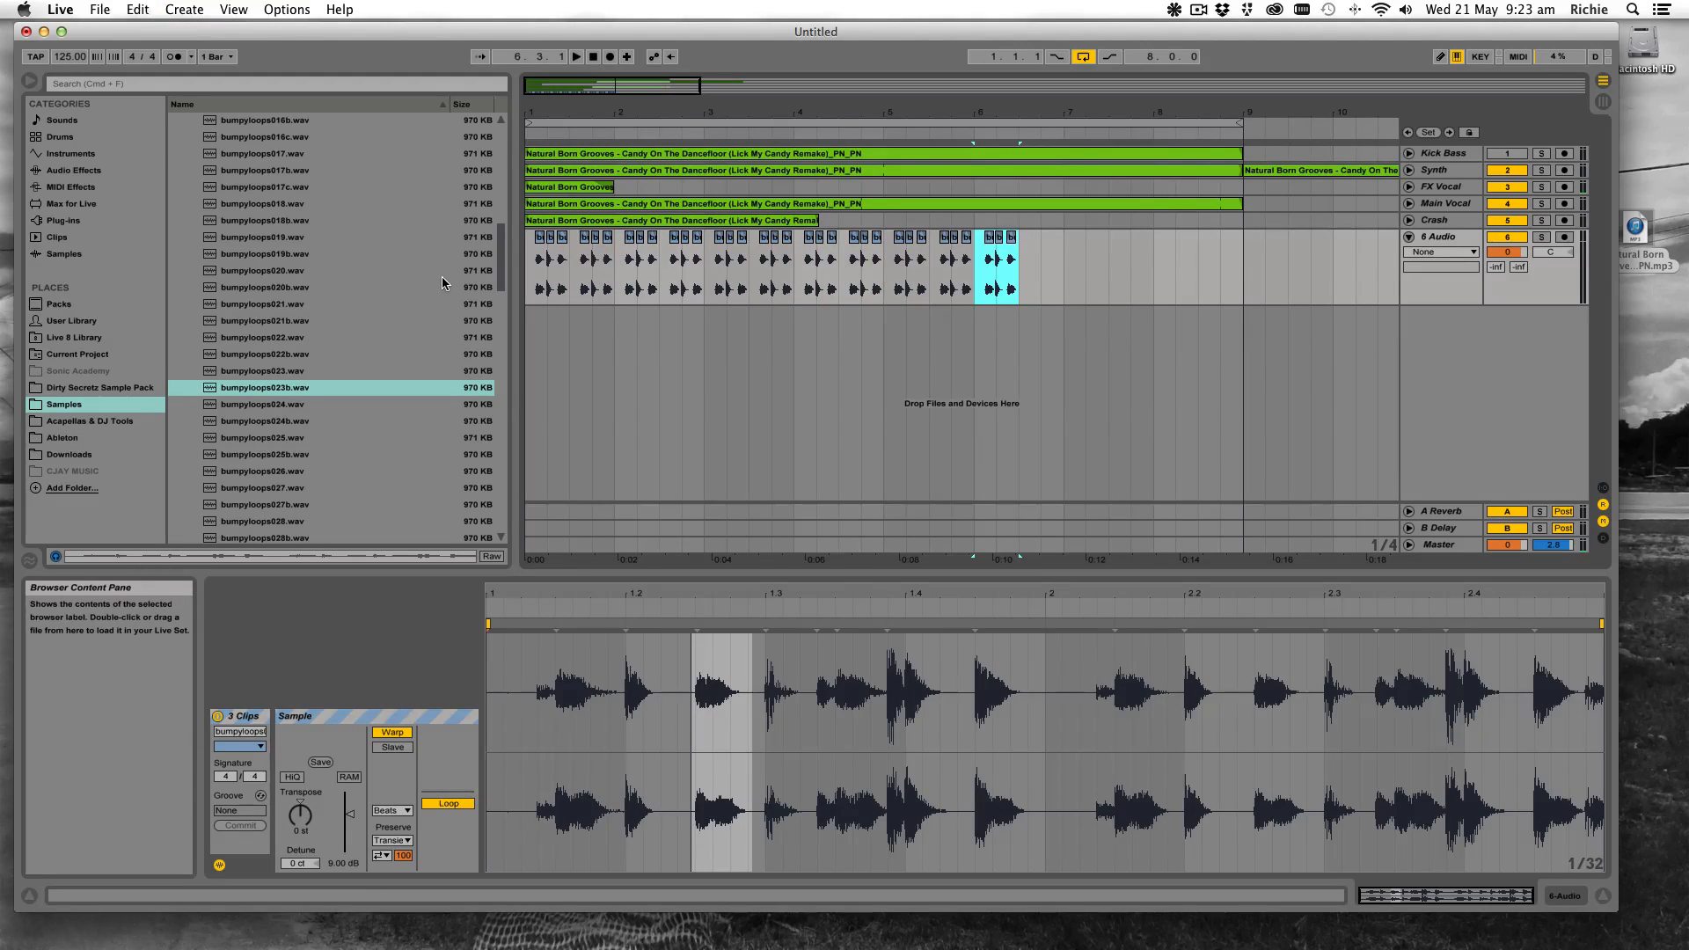
pyautogui.press('super+d')
pyautogui.press('super+d')
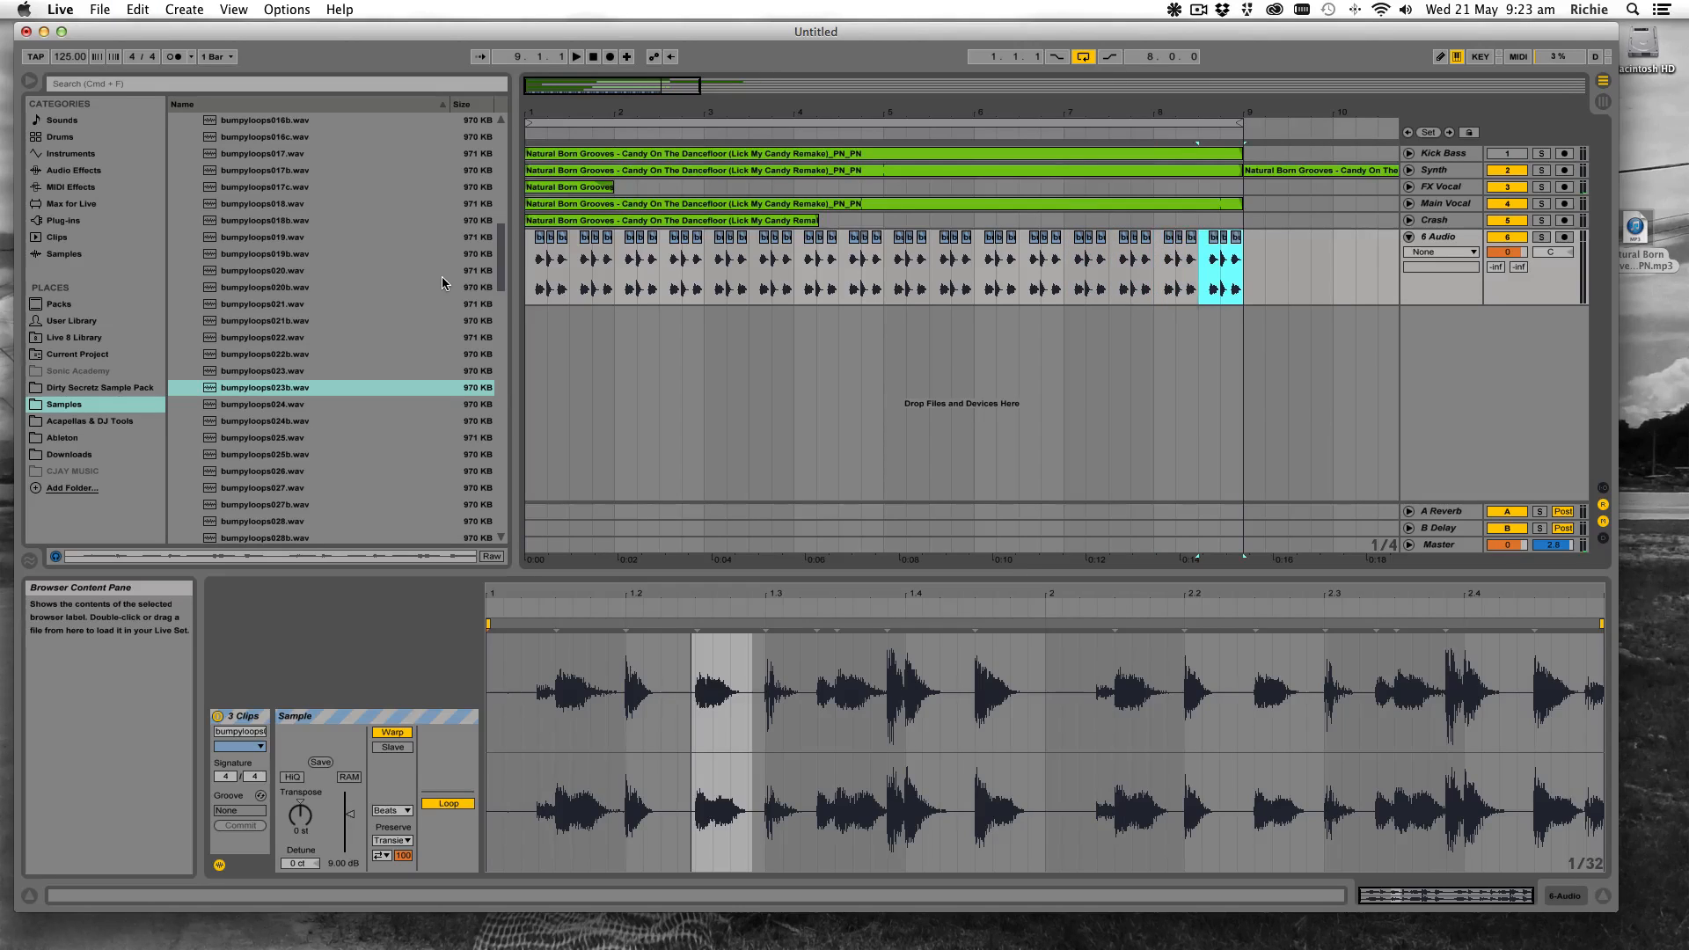
# Try placing a copy of the last two-beat bumpyloops023b group at bar 9
pyautogui.click(984, 302)
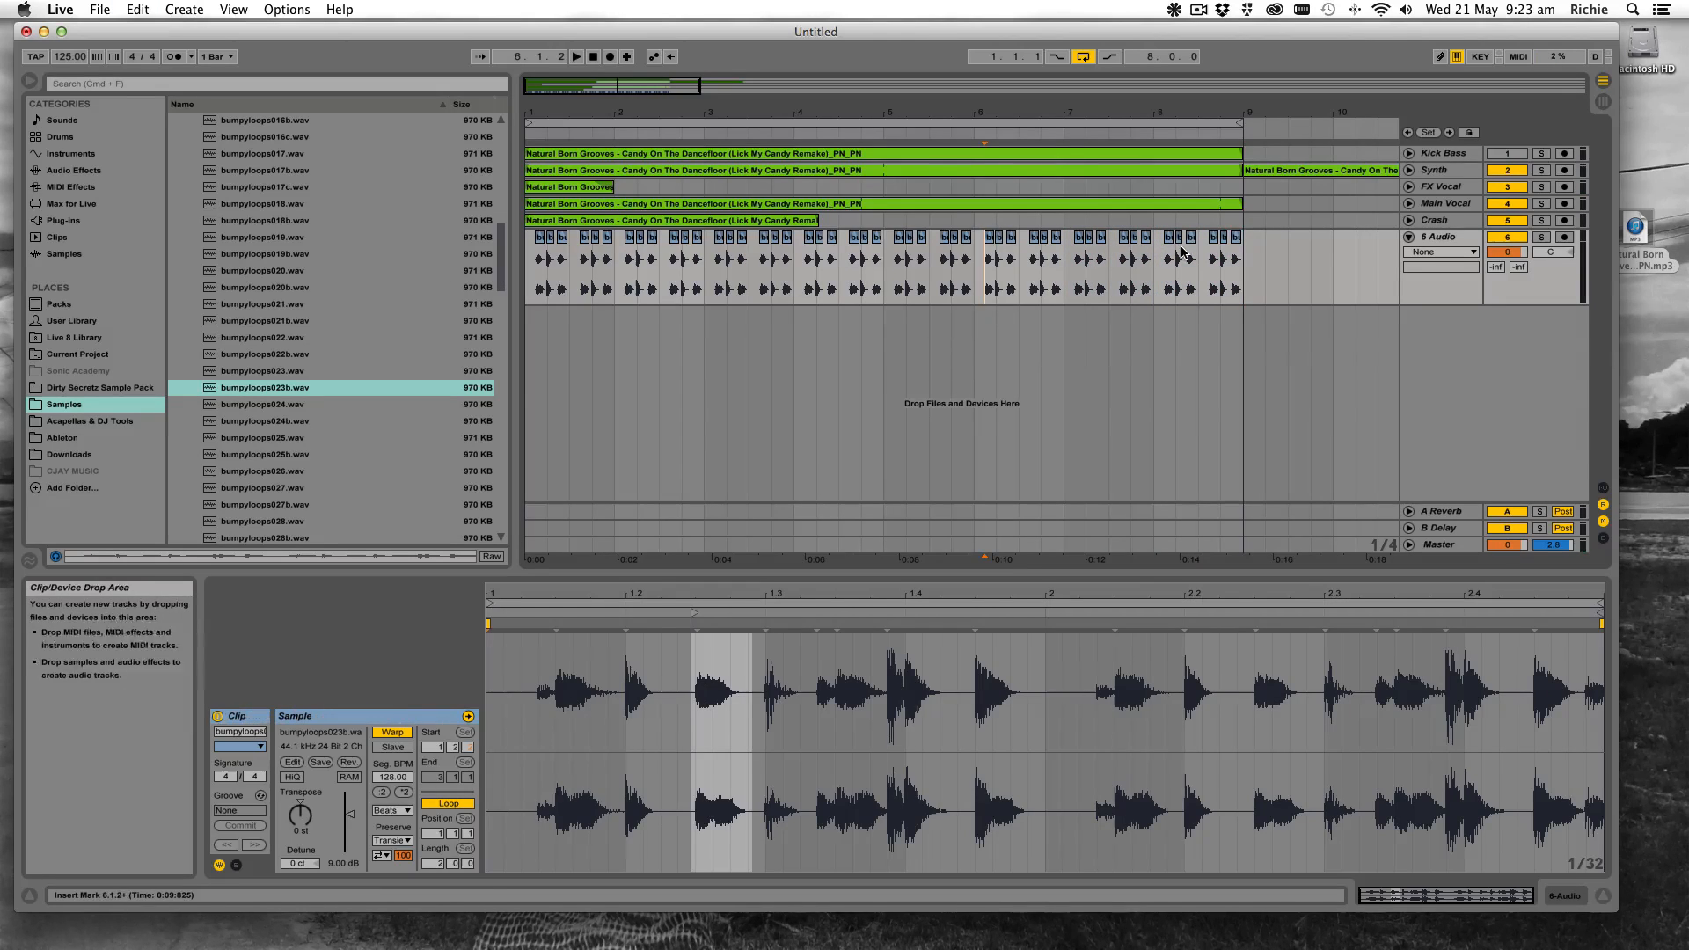
pyautogui.moveTo(1190, 115); pyautogui.dragTo(1178, 114)
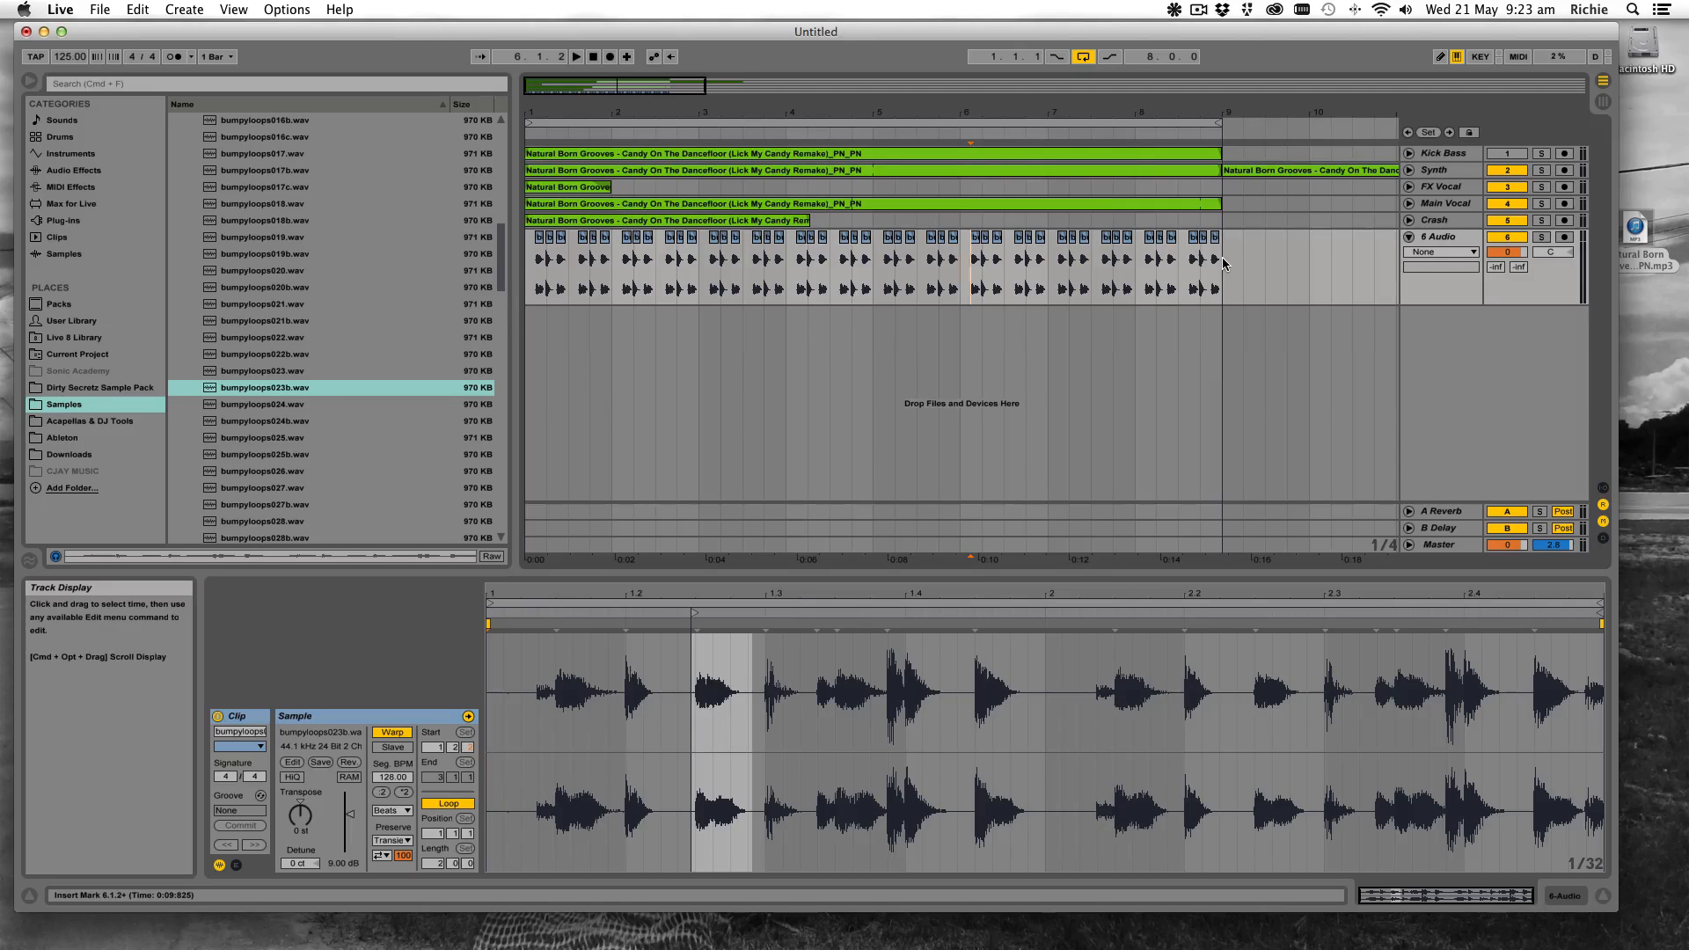
pyautogui.moveTo(1222, 257); pyautogui.dragTo(1180, 257)
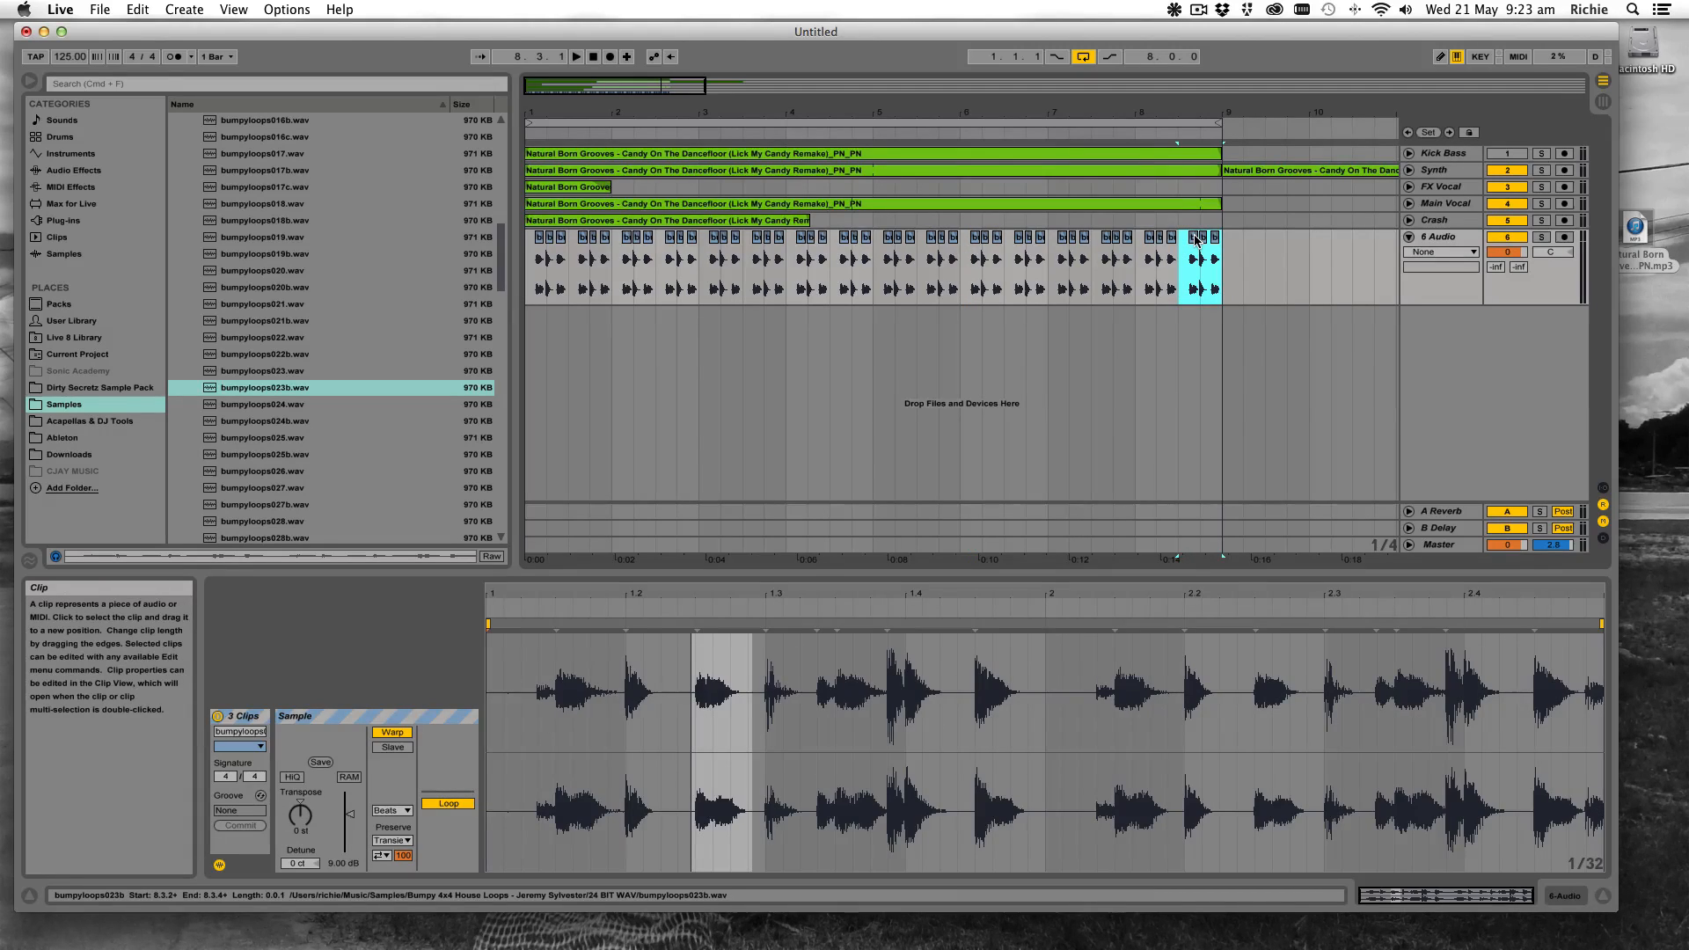
pyautogui.moveTo(1195, 239); pyautogui.dragTo(1245, 244)
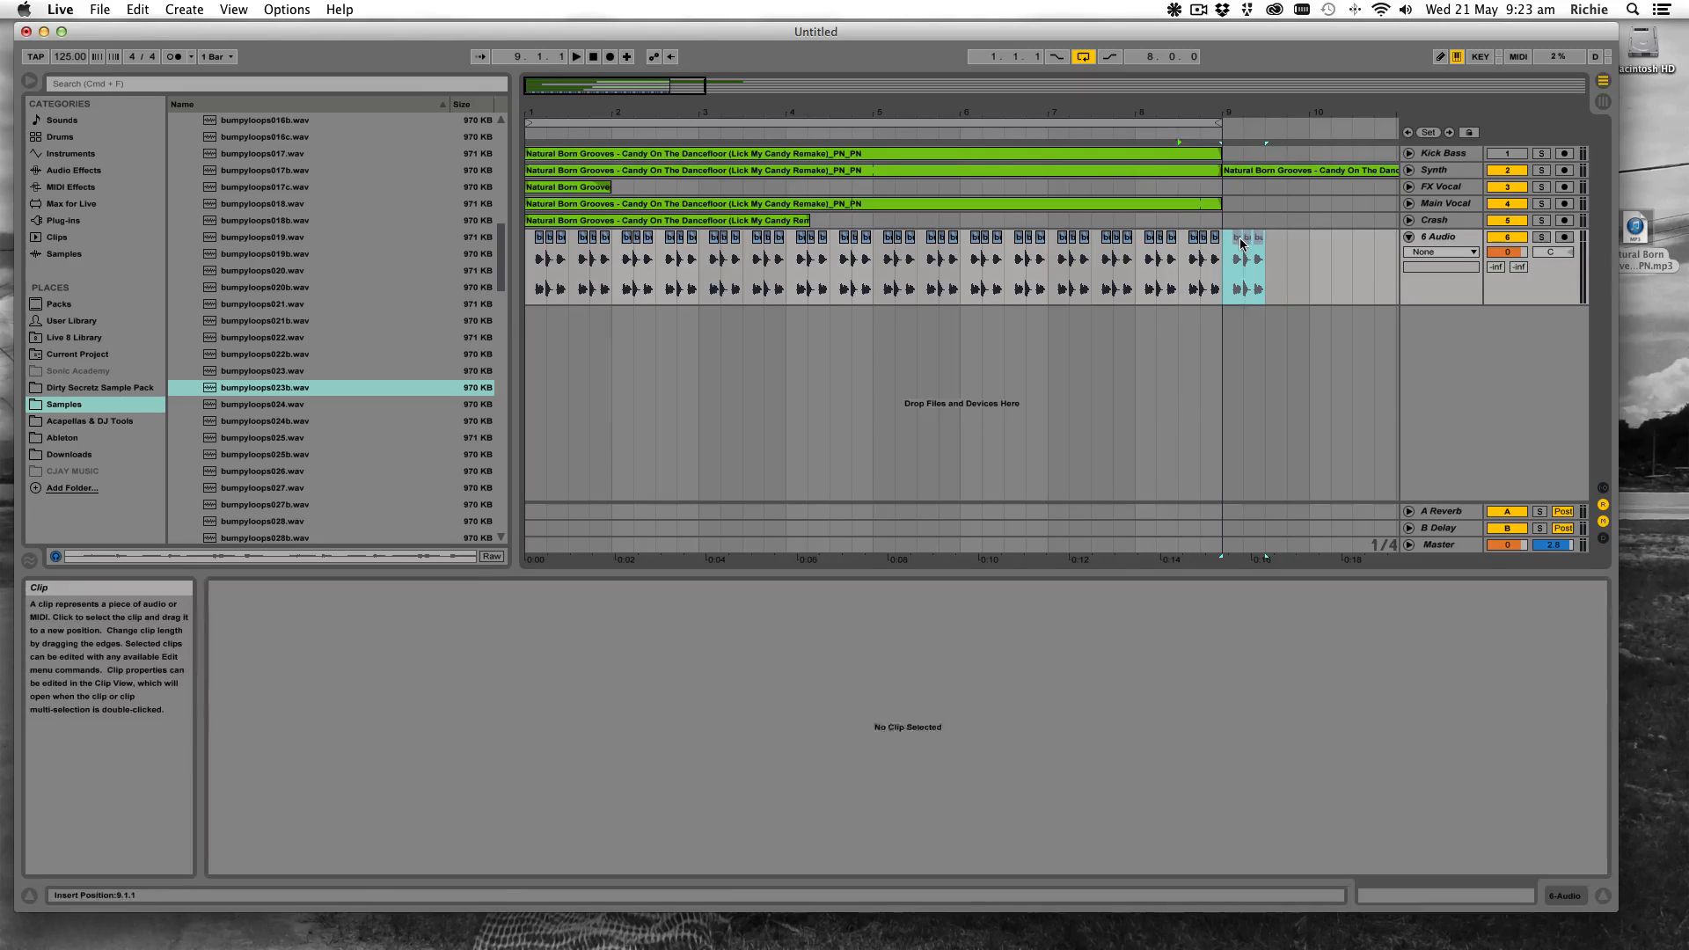
pyautogui.press('super+z')
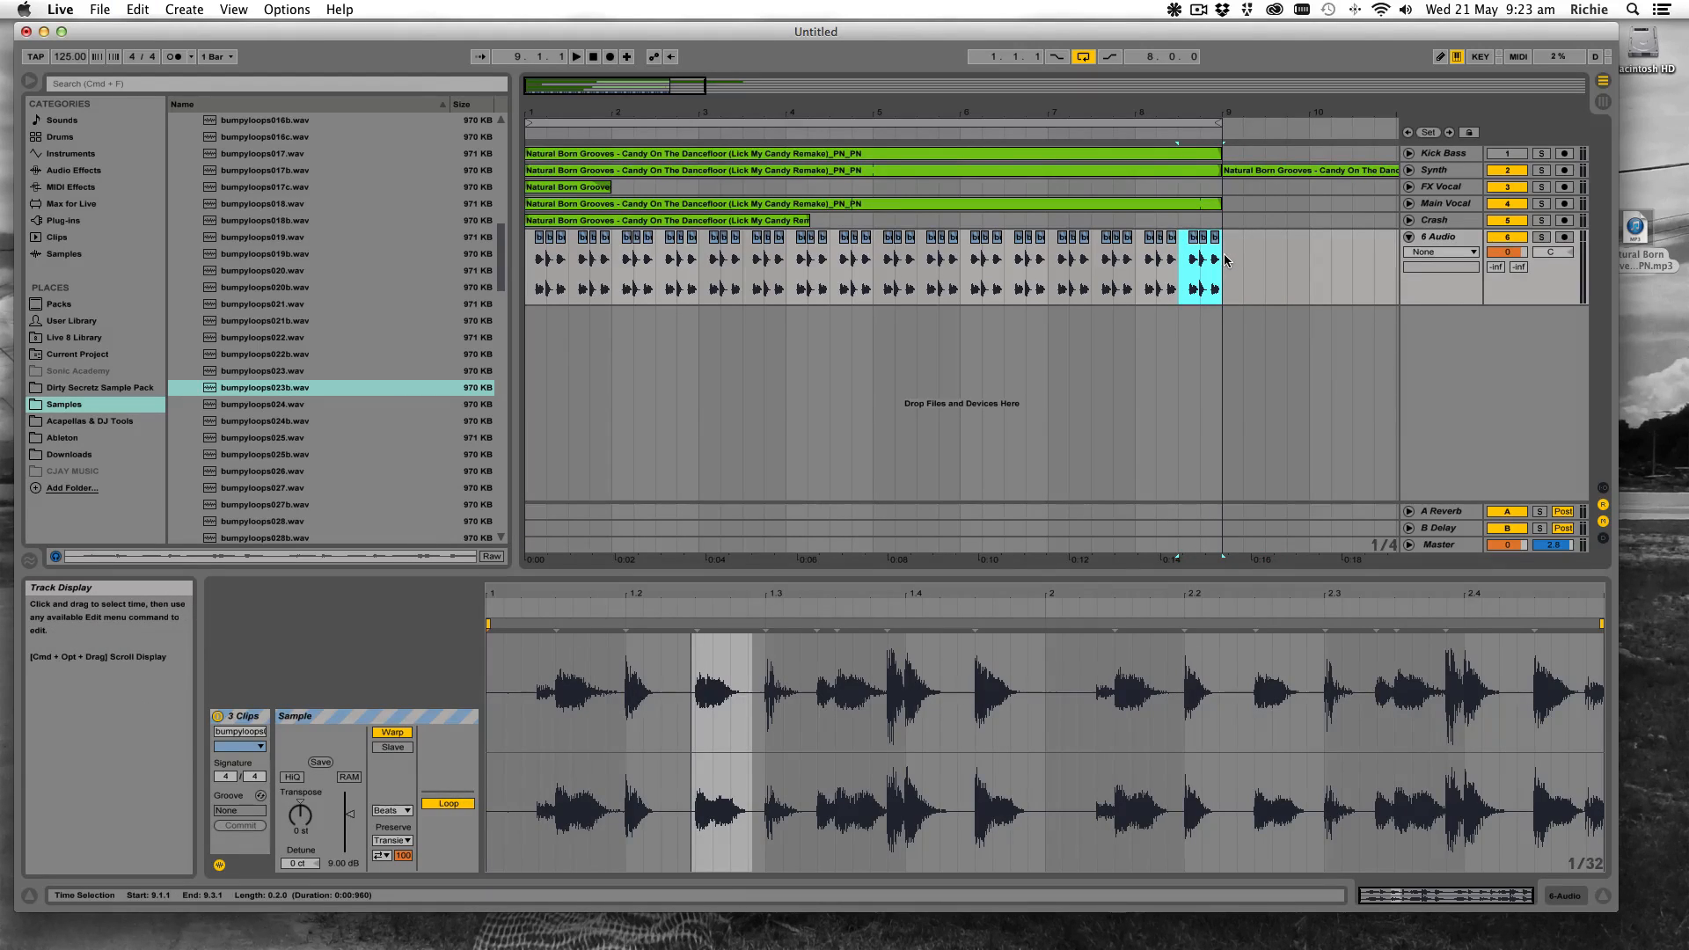
pyautogui.click(1223, 253)
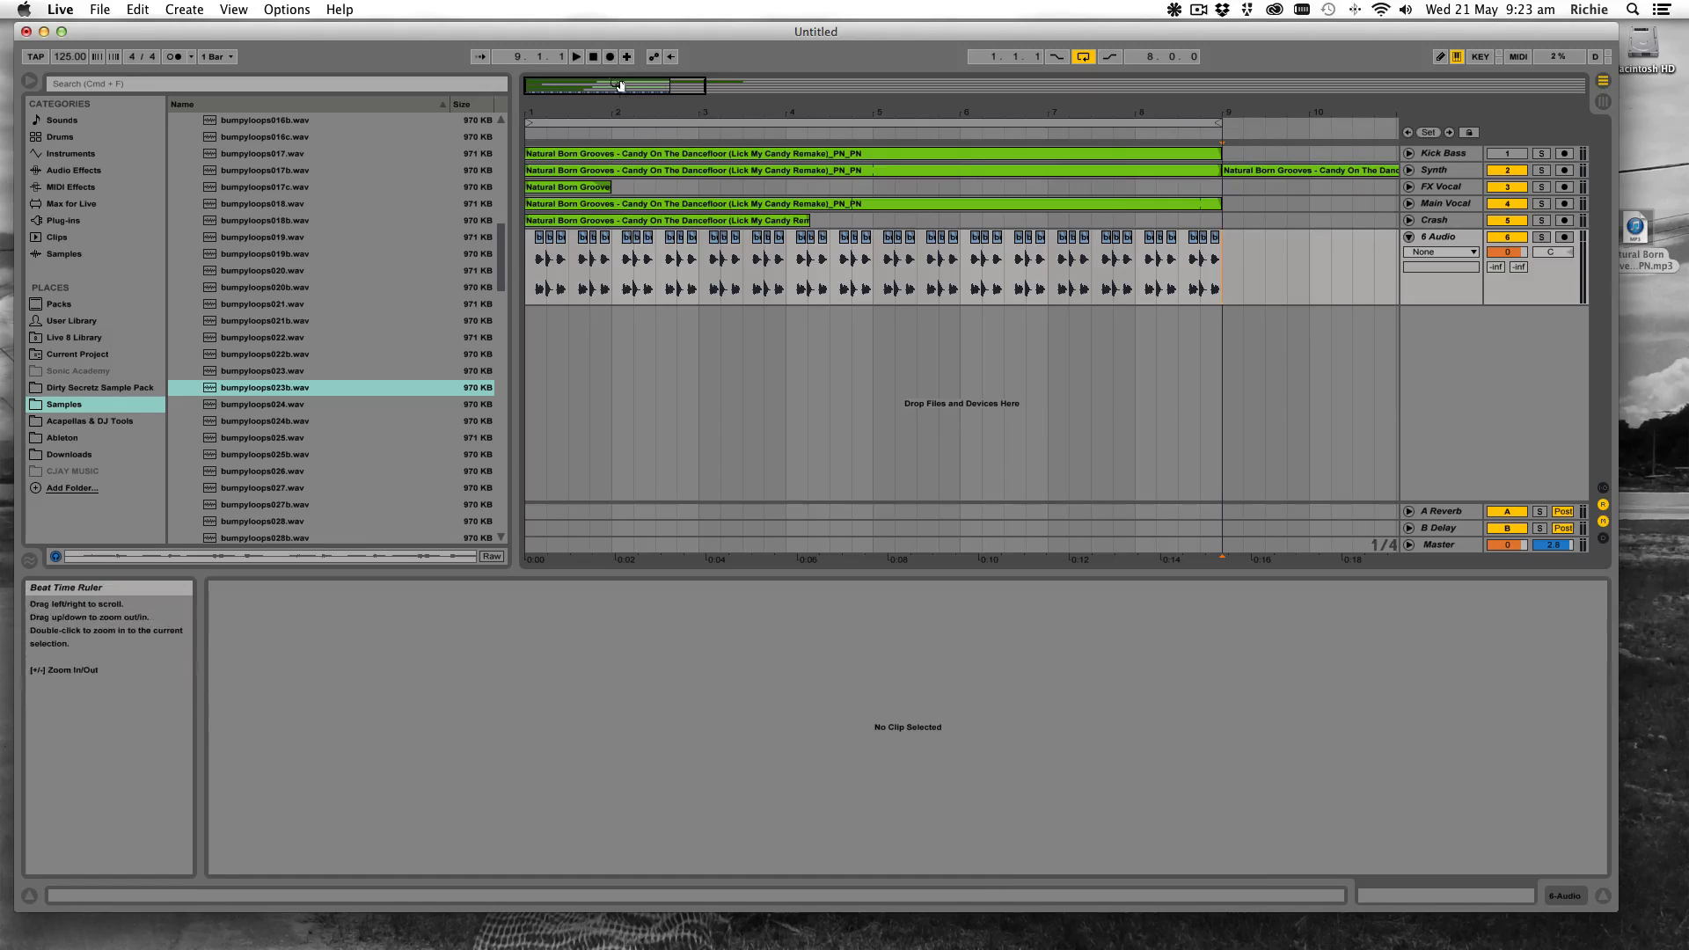
# Play the arrangement to check the repeated bumpyloops023b pattern, select its track and stop playback
pyautogui.click(577, 57)
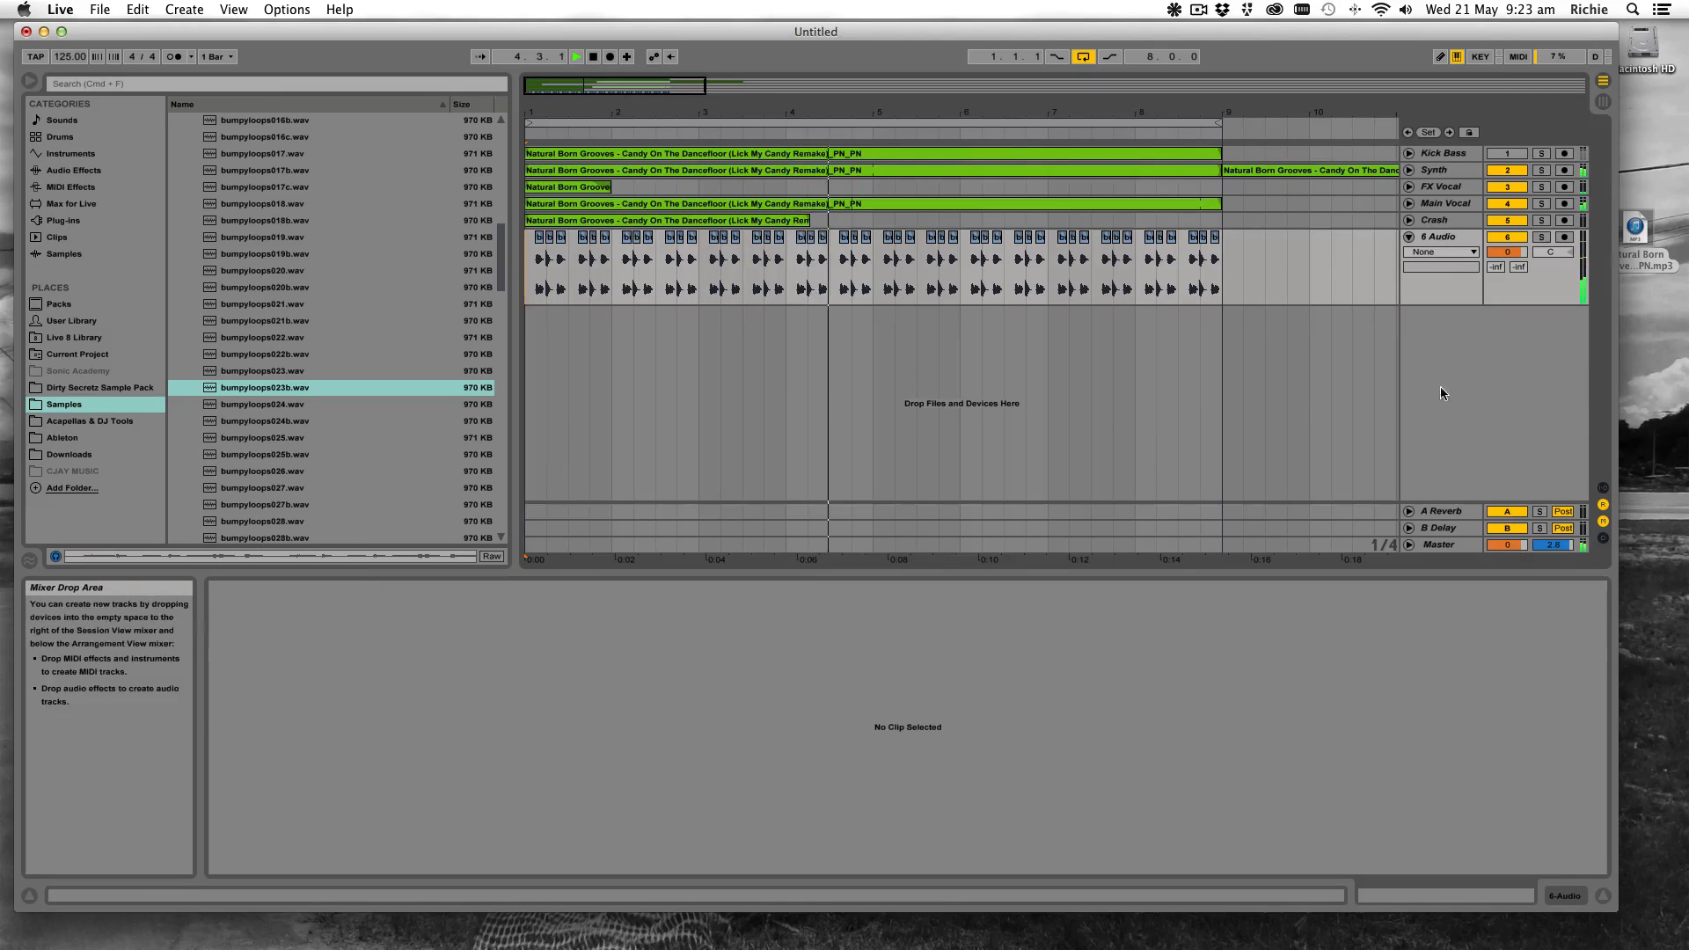
pyautogui.click(1437, 237)
pyautogui.press('space')
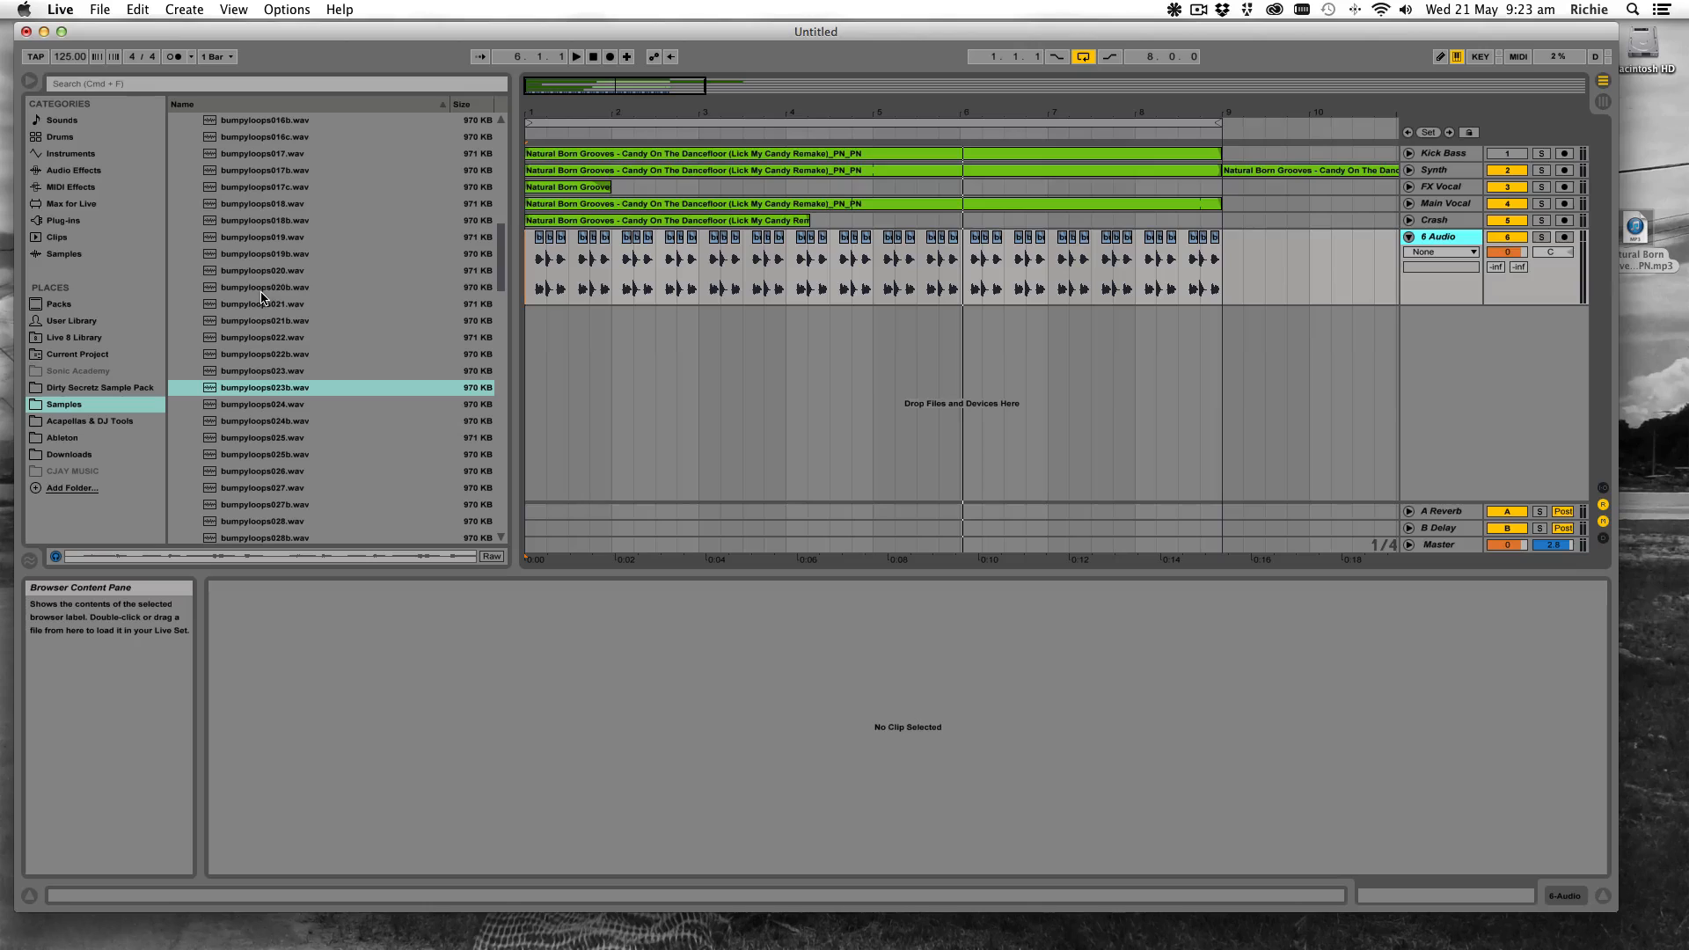
# Open the 125 folder of Toolroom Records Samples 1 - Tops Loops - Wav within Sample Magic and preview tr01_top_125_bahos.wav
pyautogui.scroll(-15, 261, 298)
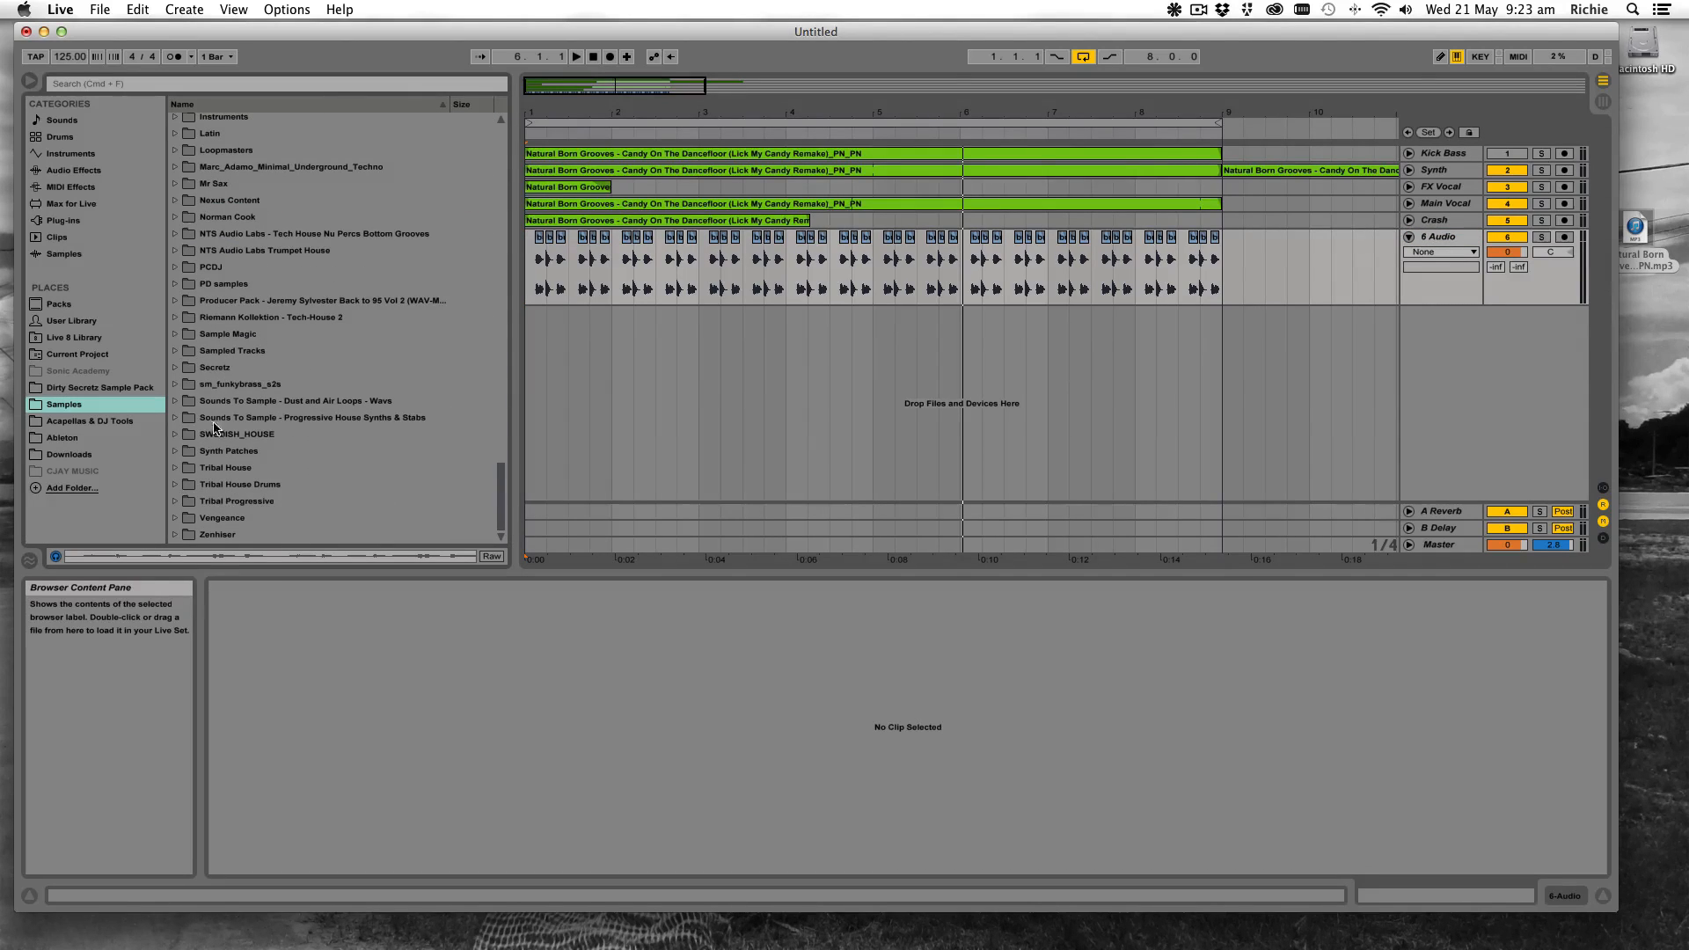
pyautogui.click(176, 335)
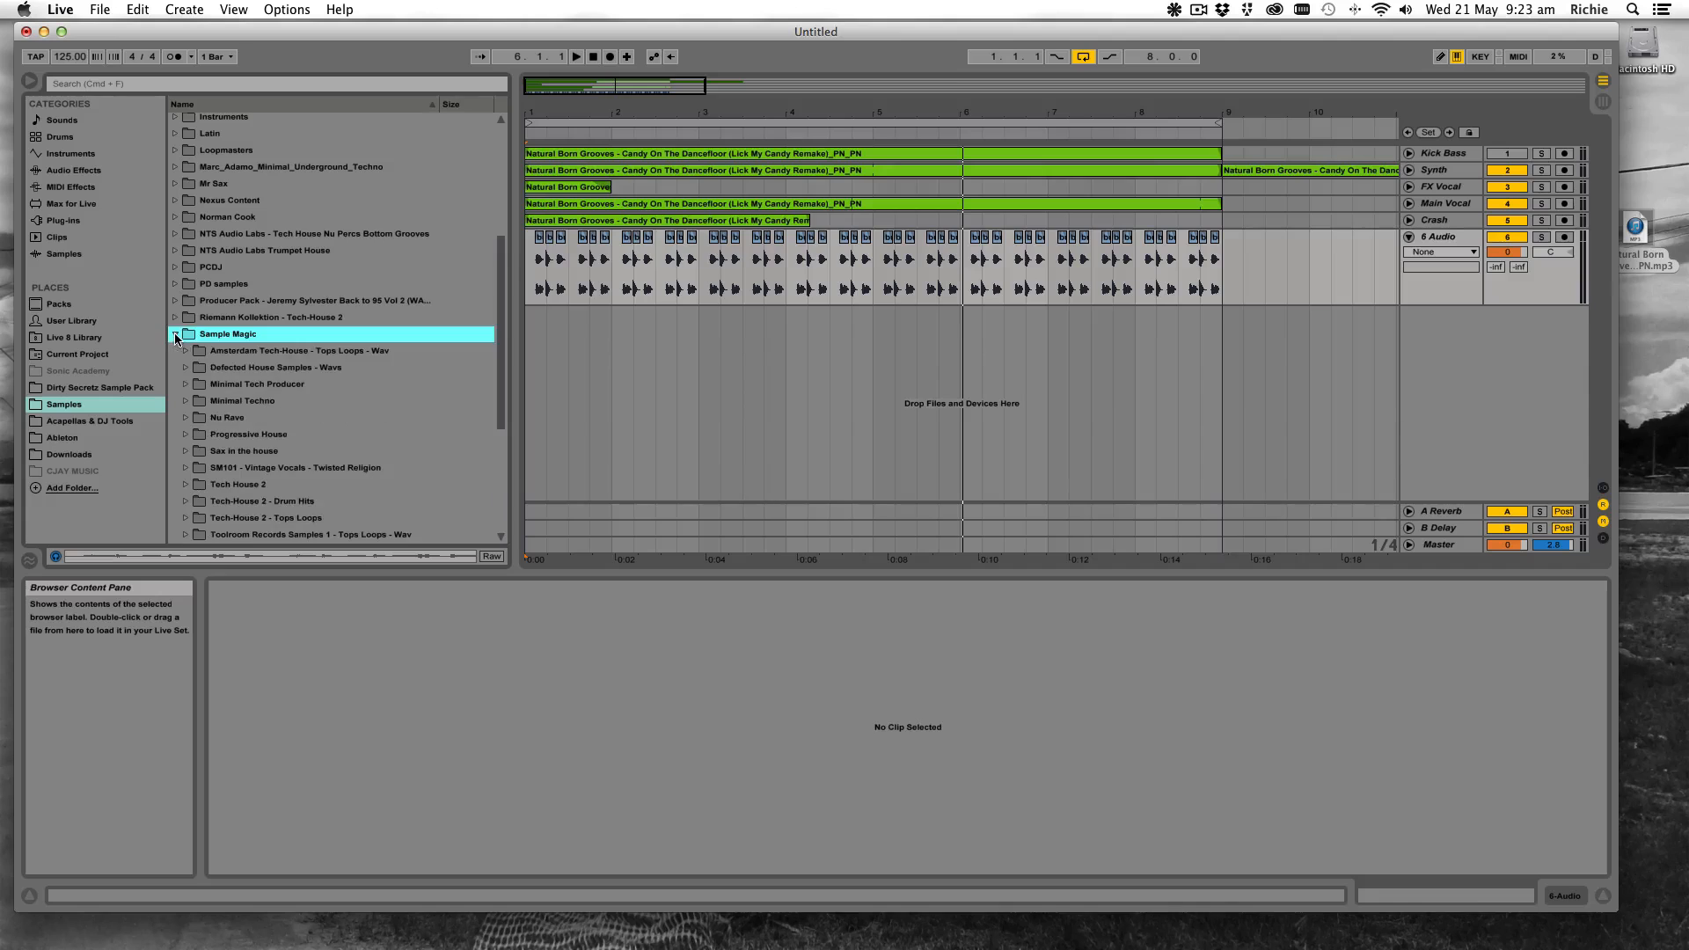
pyautogui.scroll(-3, 263, 363)
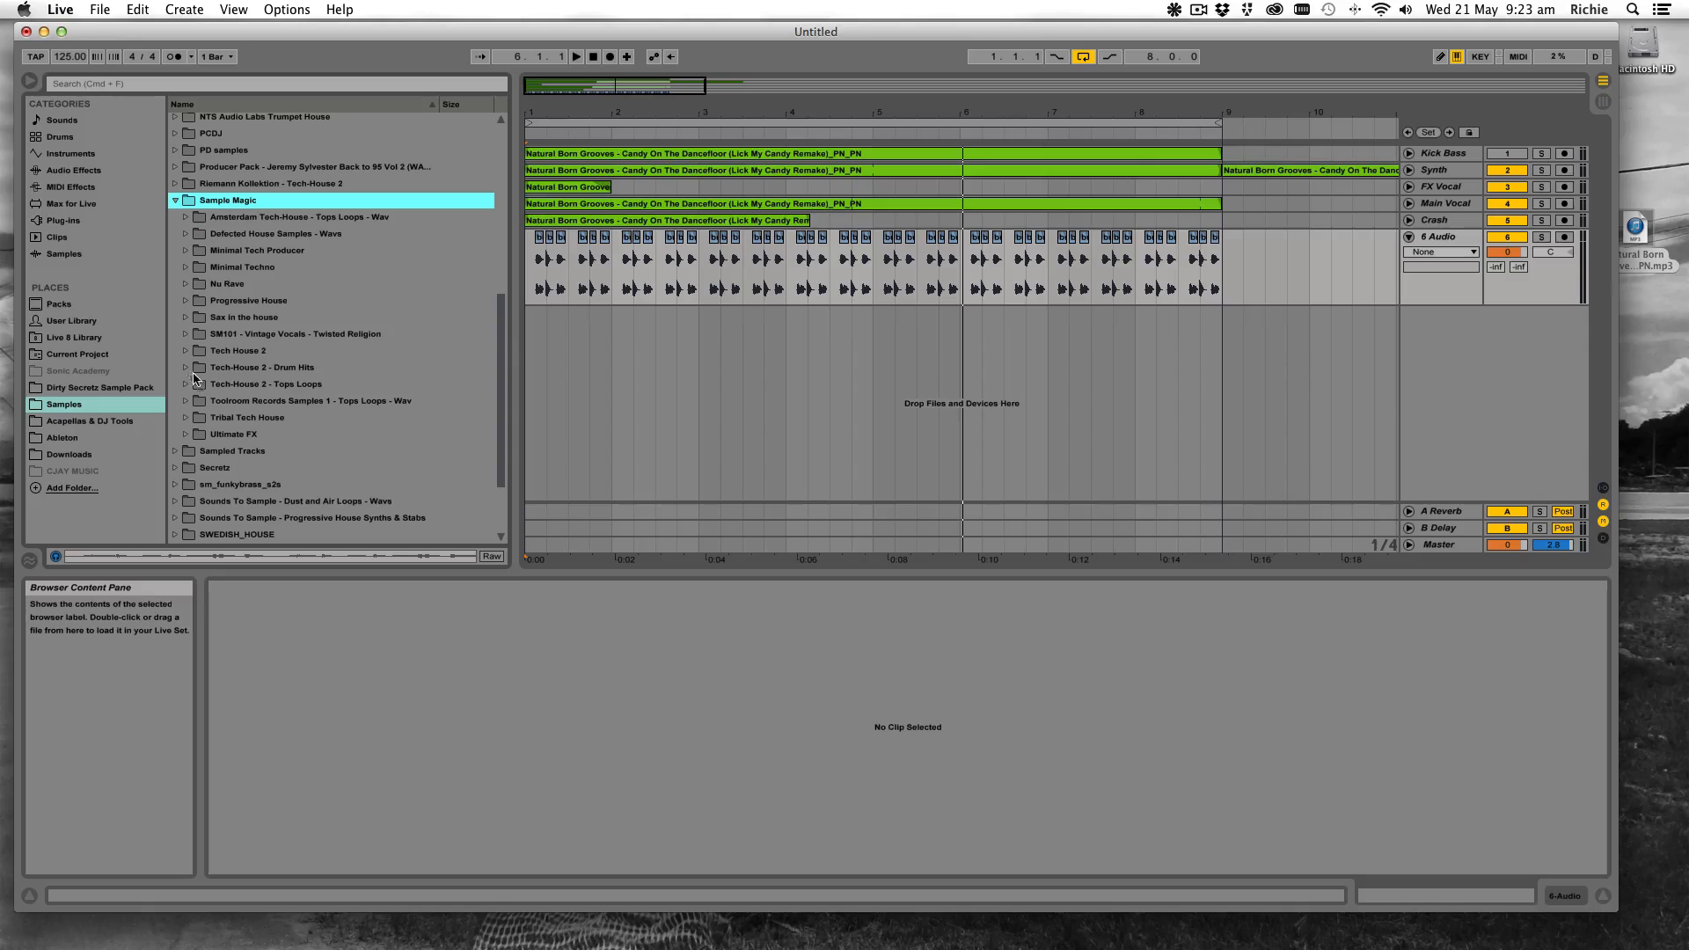
pyautogui.click(185, 400)
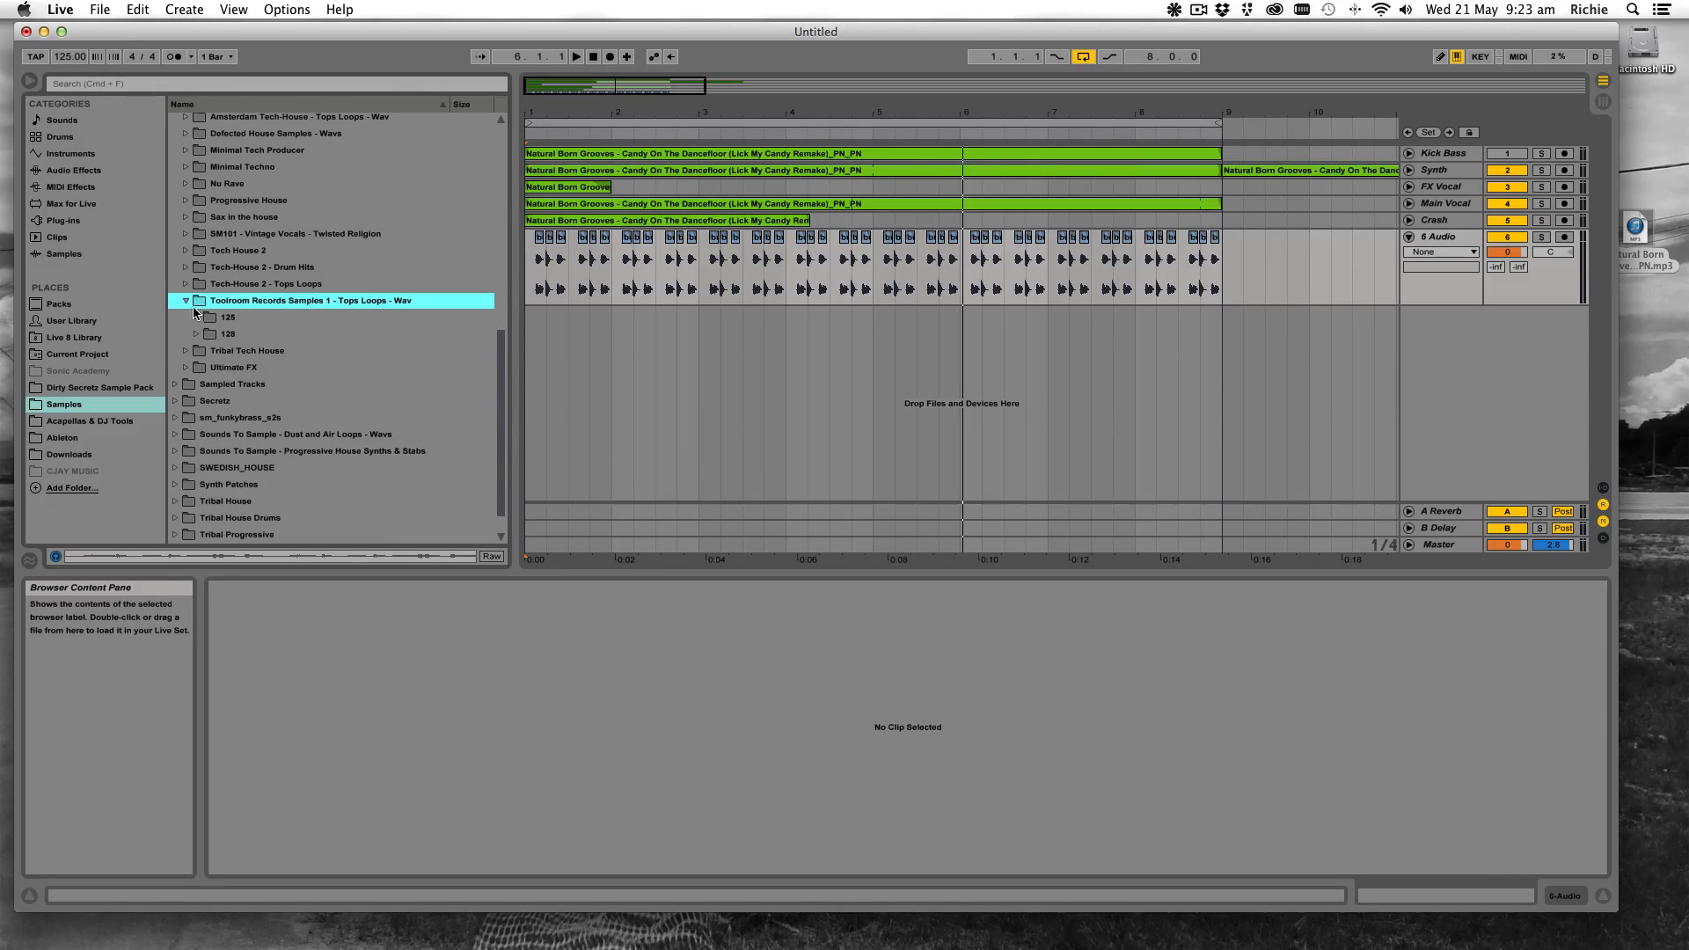
pyautogui.click(197, 318)
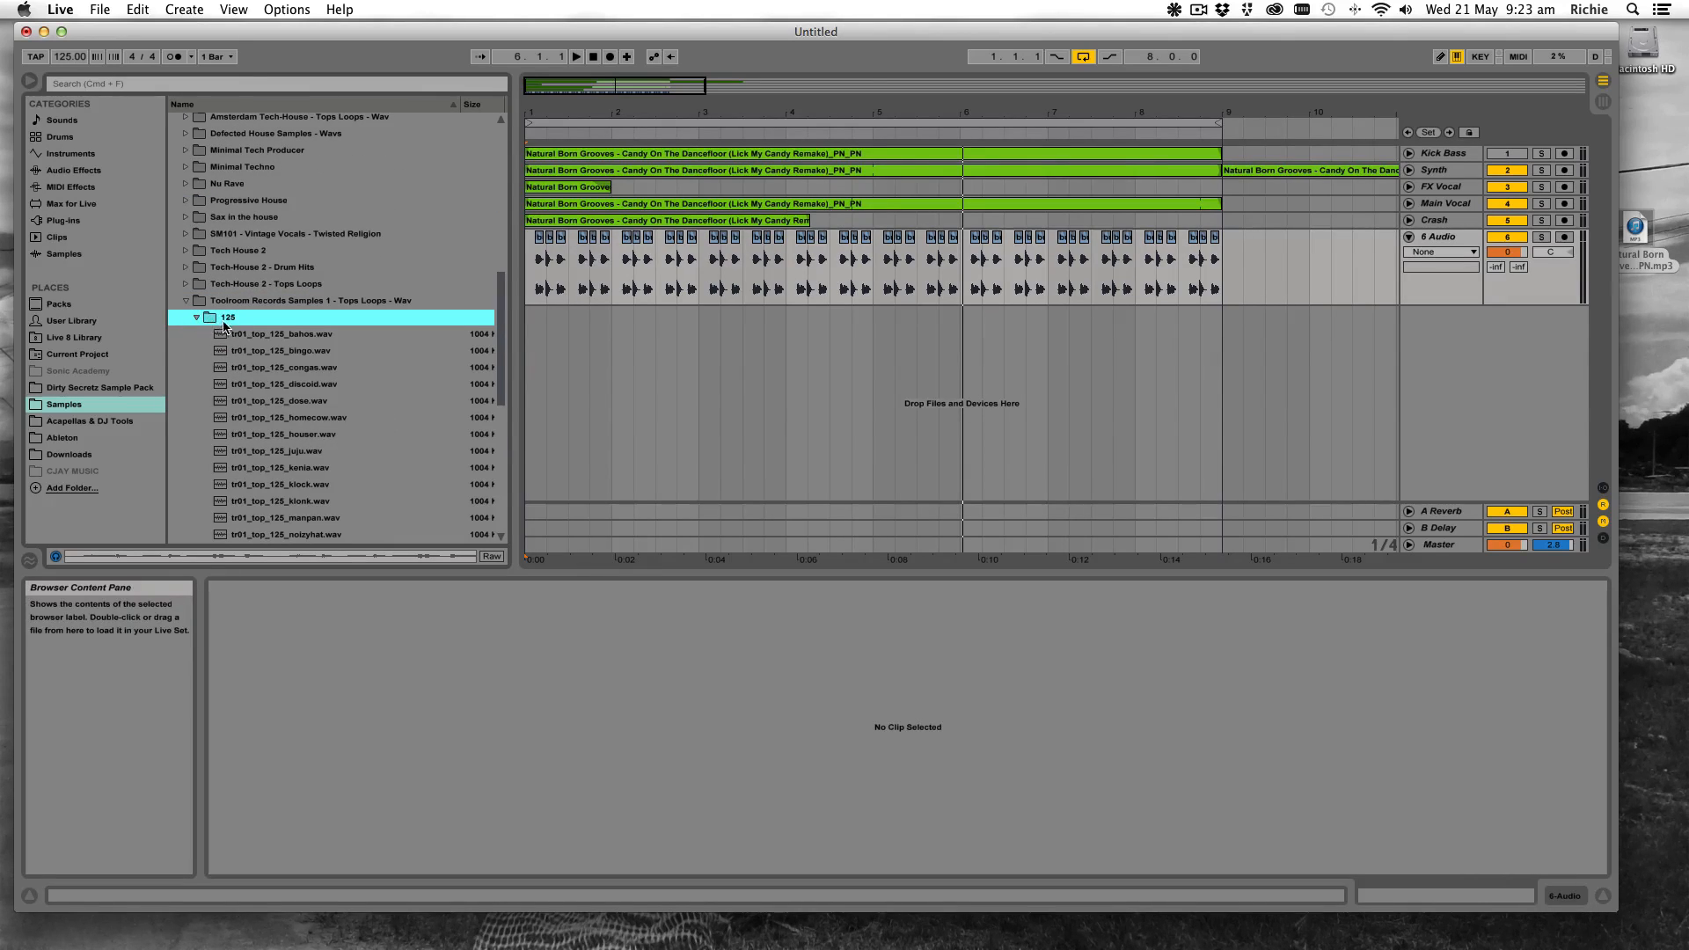
pyautogui.click(251, 333)
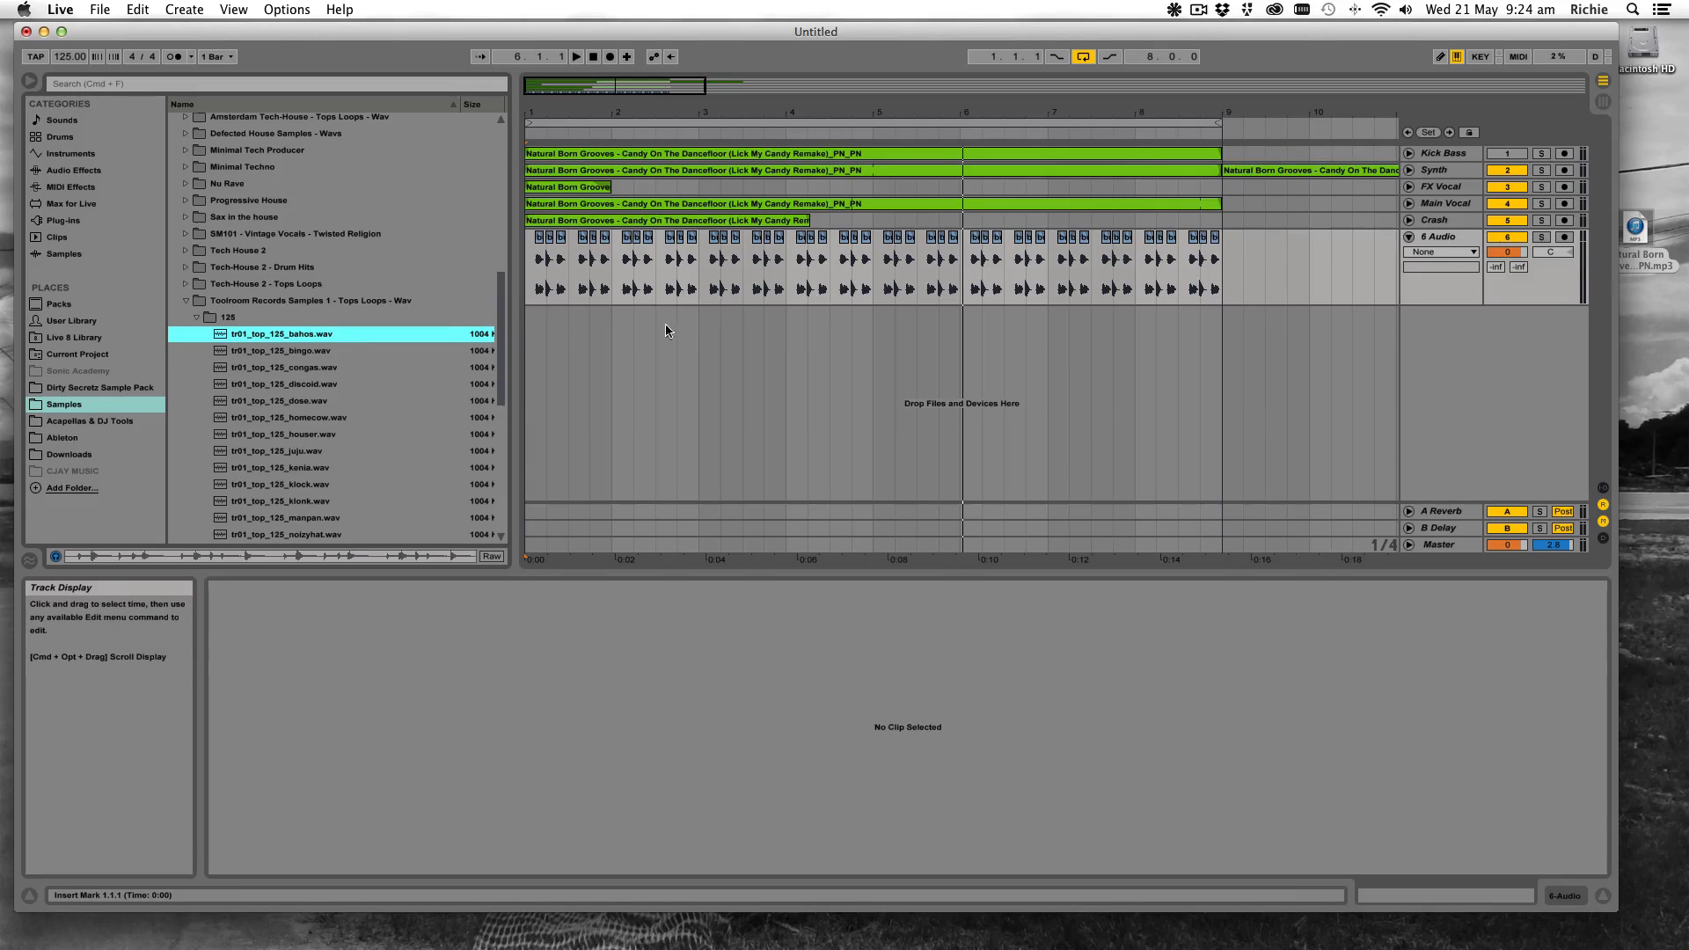
# Audition tr01_top_125_bahos.wav and tr01_top_125_bingo.wav against the playing arrangement
pyautogui.click(551, 333)
pyautogui.press('space')
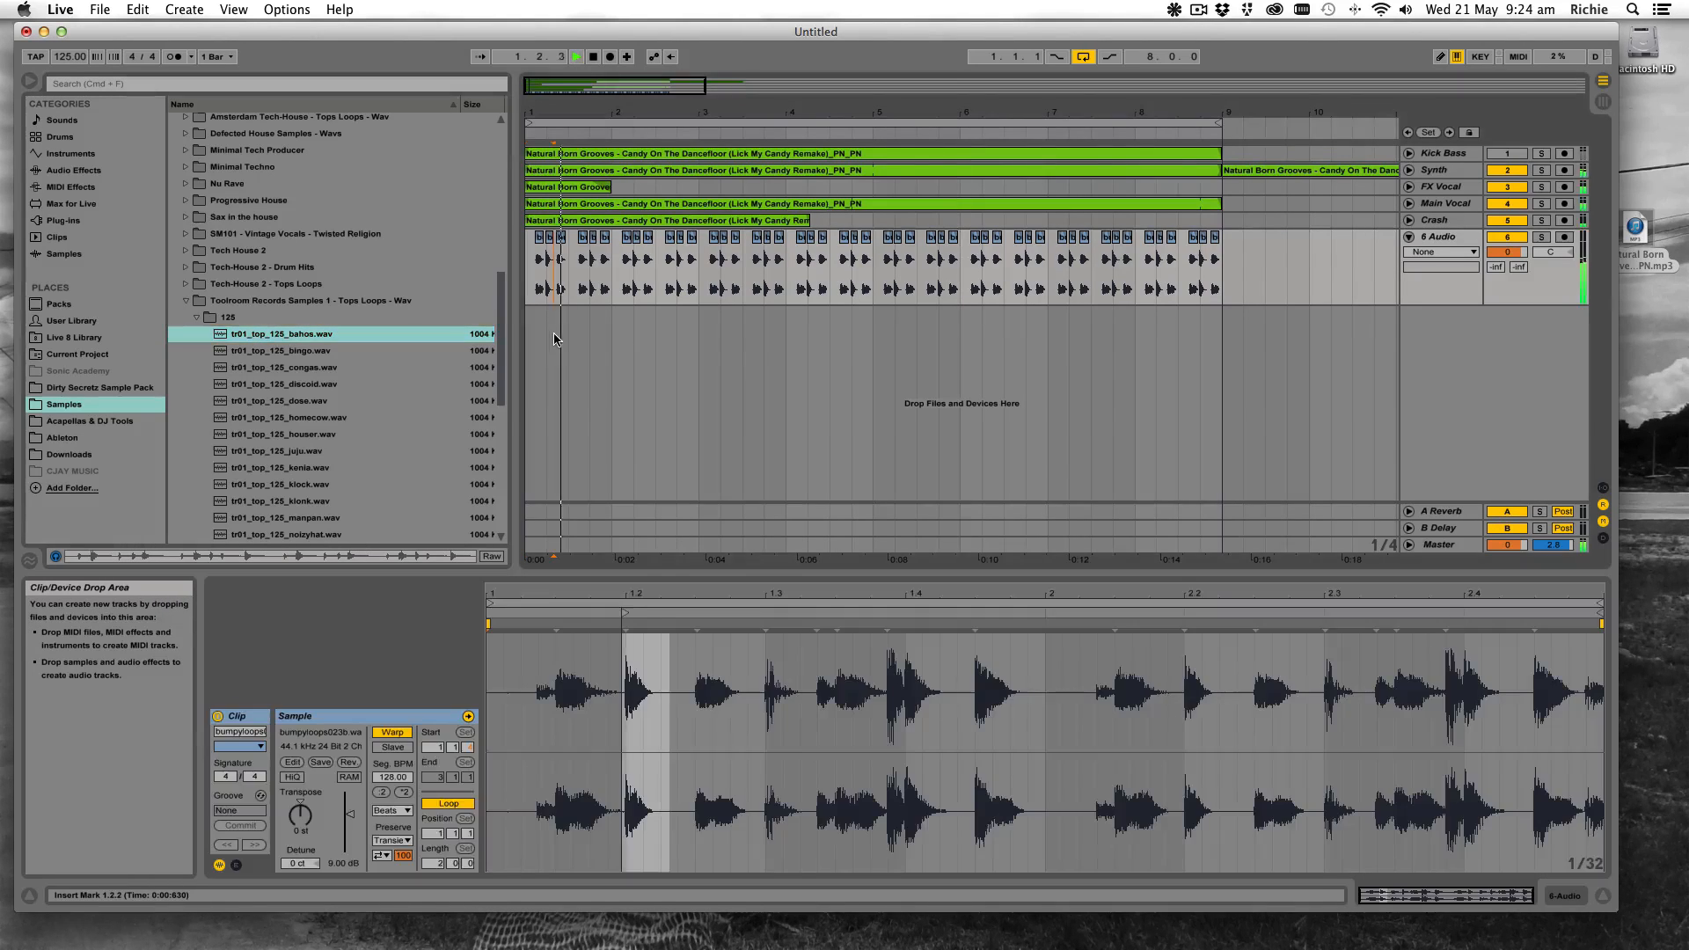
pyautogui.click(318, 334)
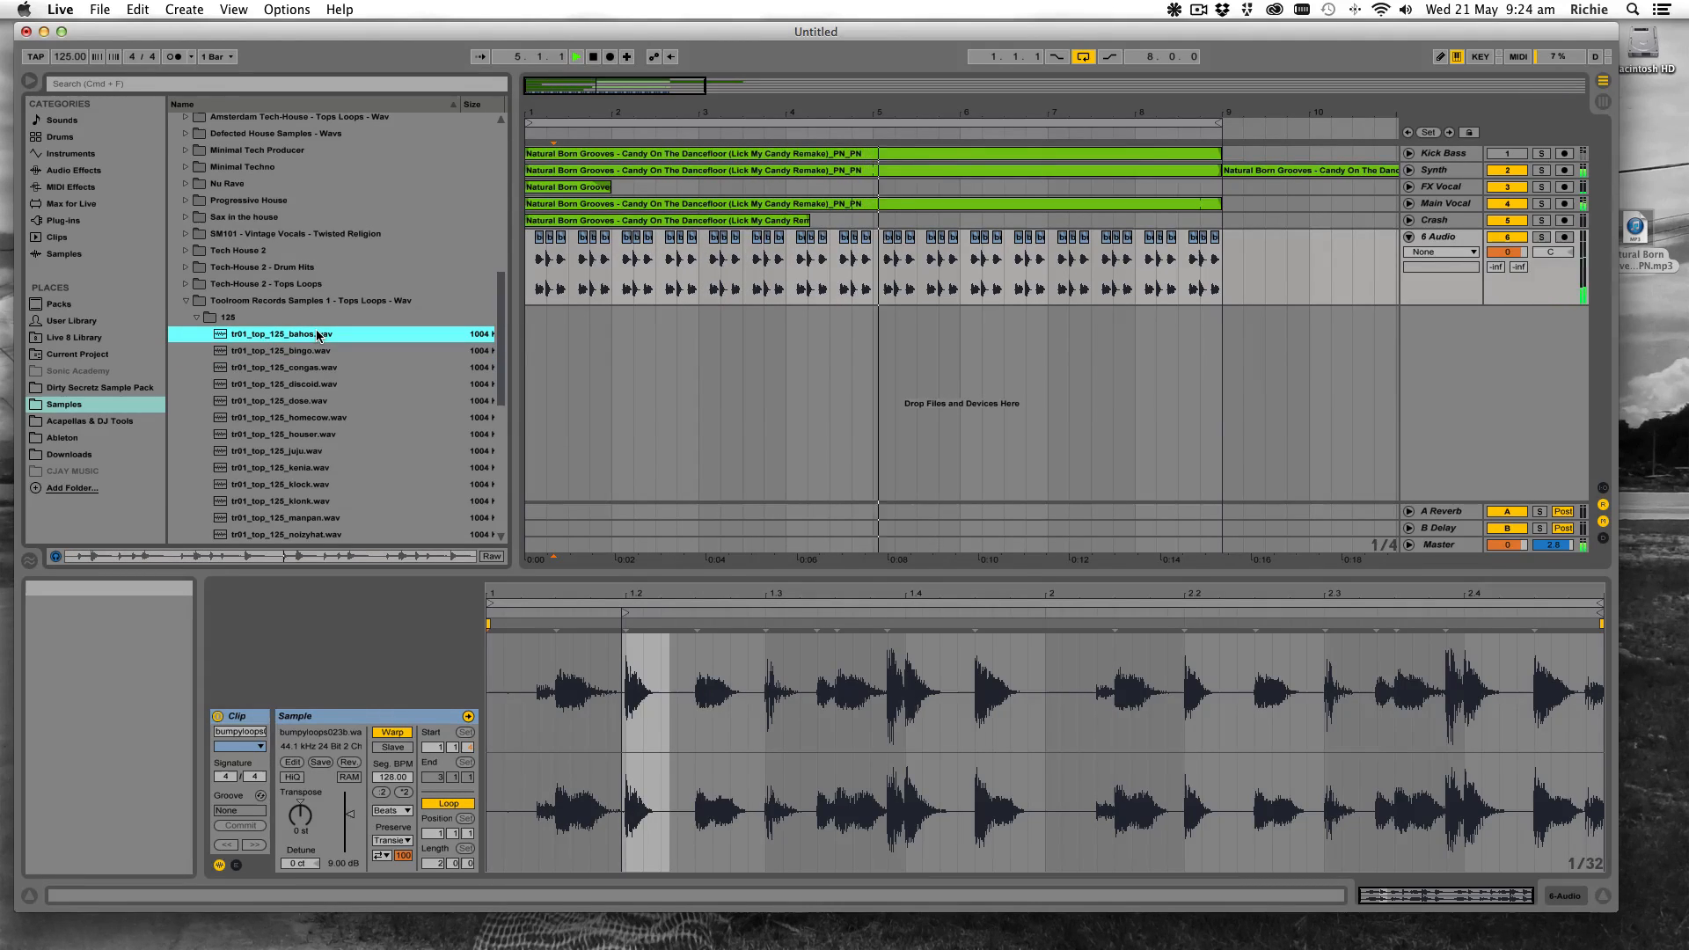
pyautogui.press('Down')
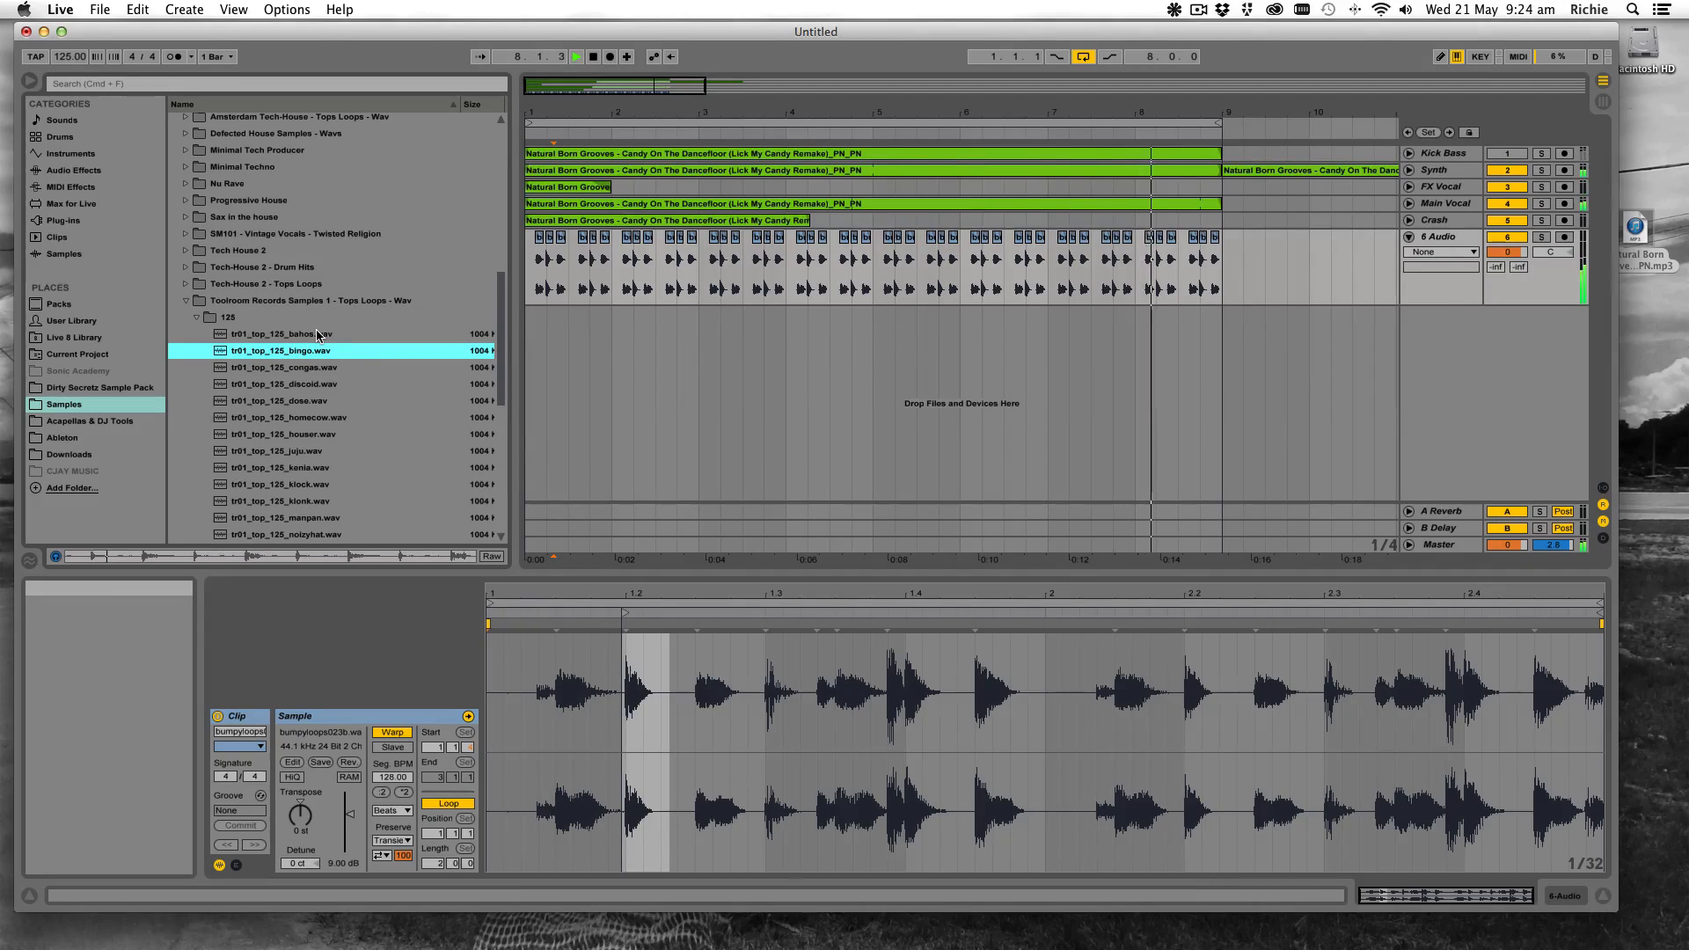
# Stop playback, place tr01_top_125_bingo.wav on a new audio track below the bass at bar 1, and play it with the arrangement
pyautogui.press('space')
pyautogui.moveTo(288, 350); pyautogui.dragTo(540, 352)
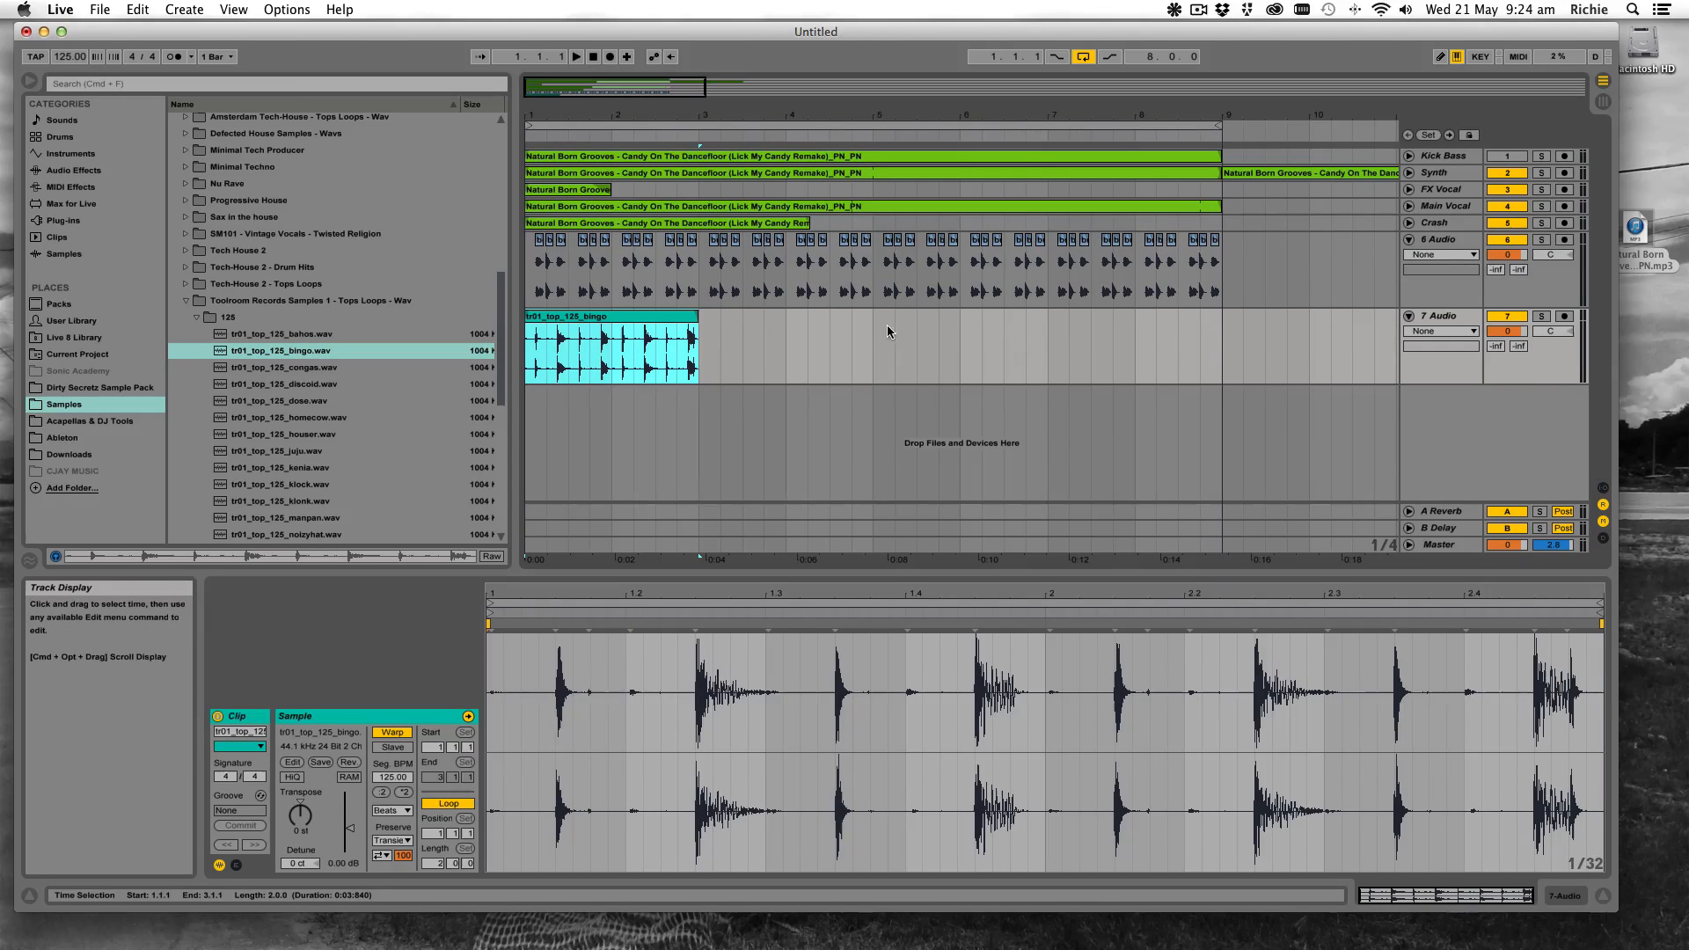
pyautogui.press('space')
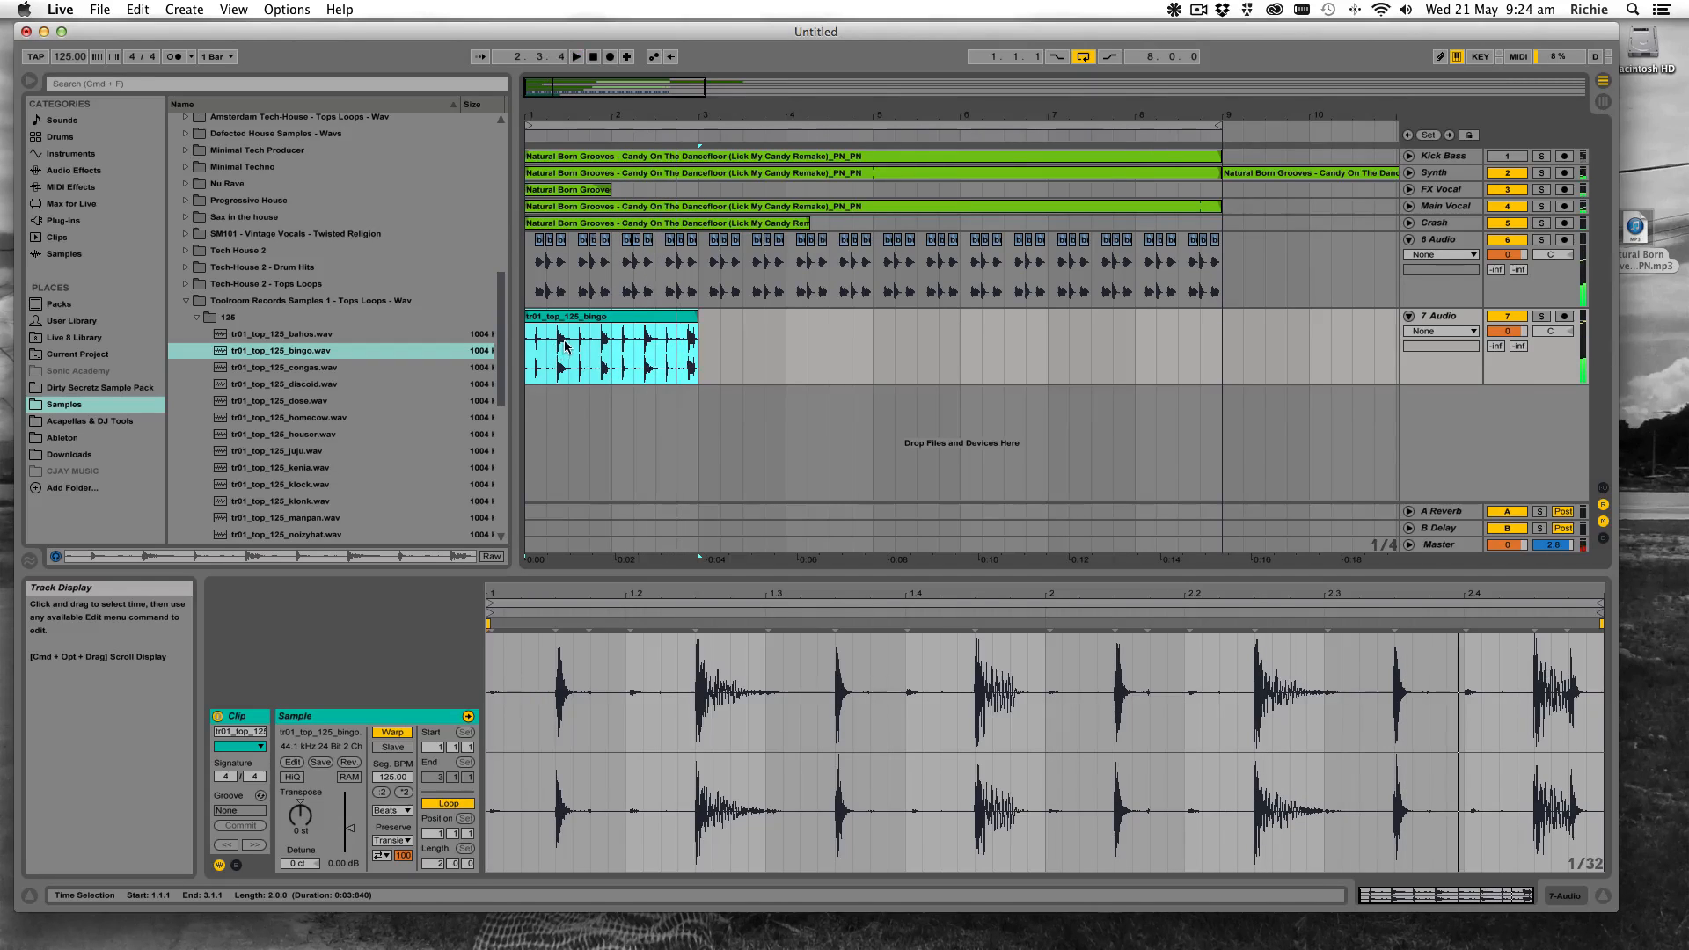
# Split the tr01_top_125_bingo clip just before the hit near 1.2.3 and after it at 1.3.1
pyautogui.moveTo(536, 117); pyautogui.dragTo(536, 229)
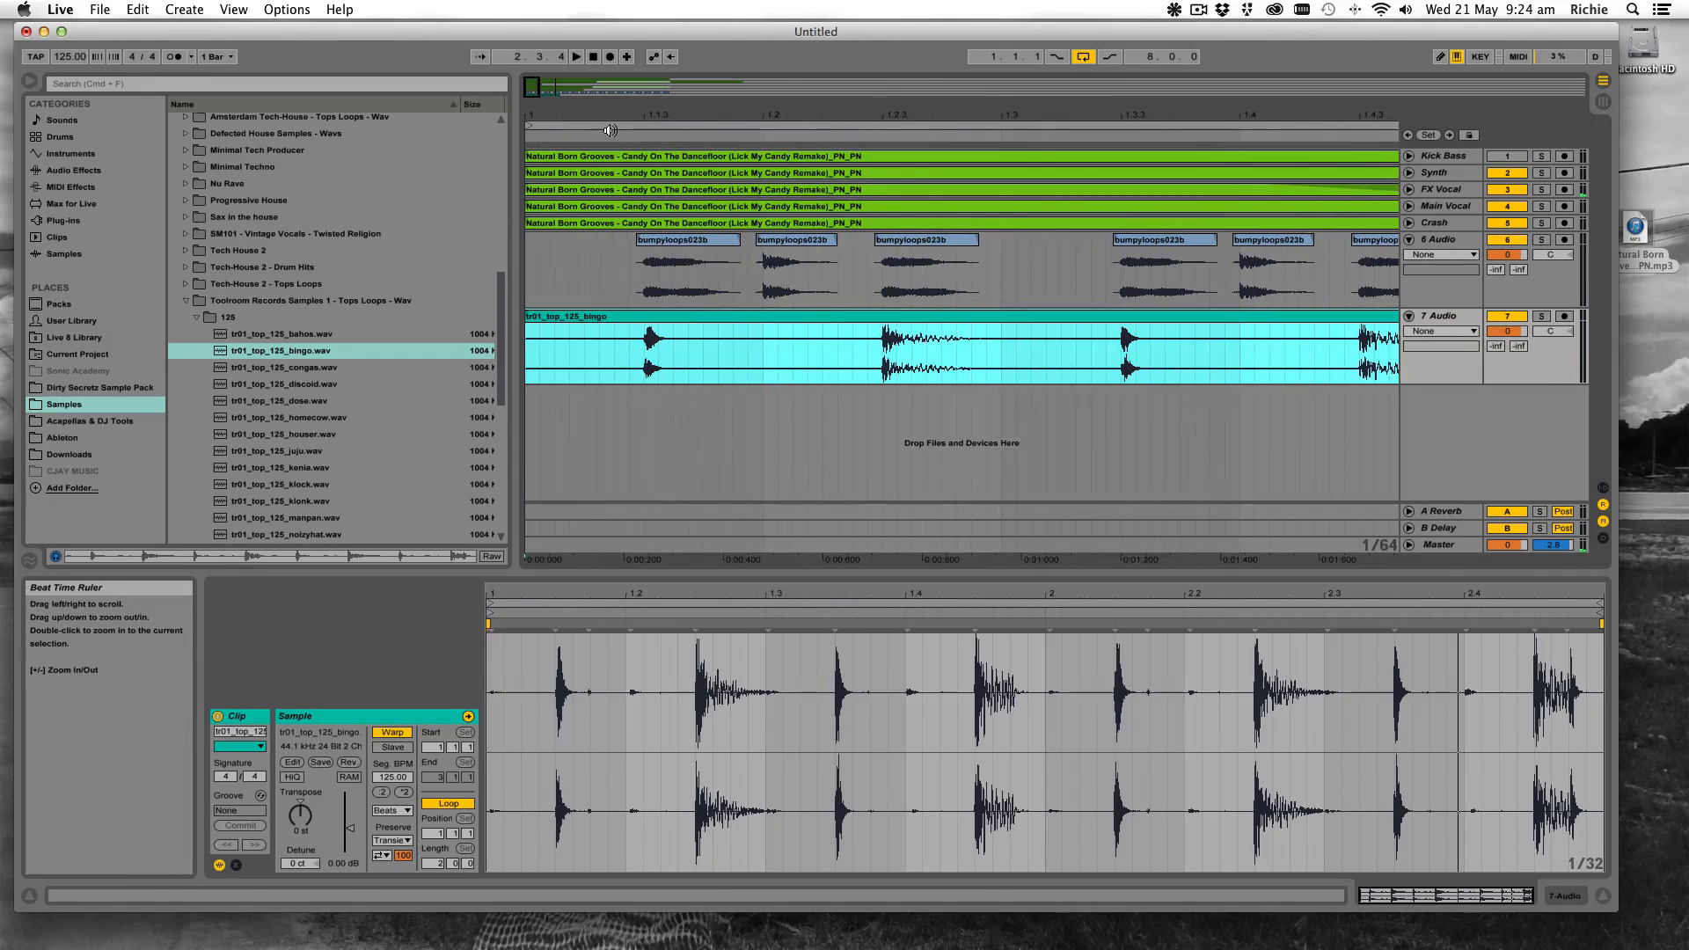
pyautogui.click(865, 348)
pyautogui.press('super+e')
pyautogui.click(1001, 345)
pyautogui.press('super+e')
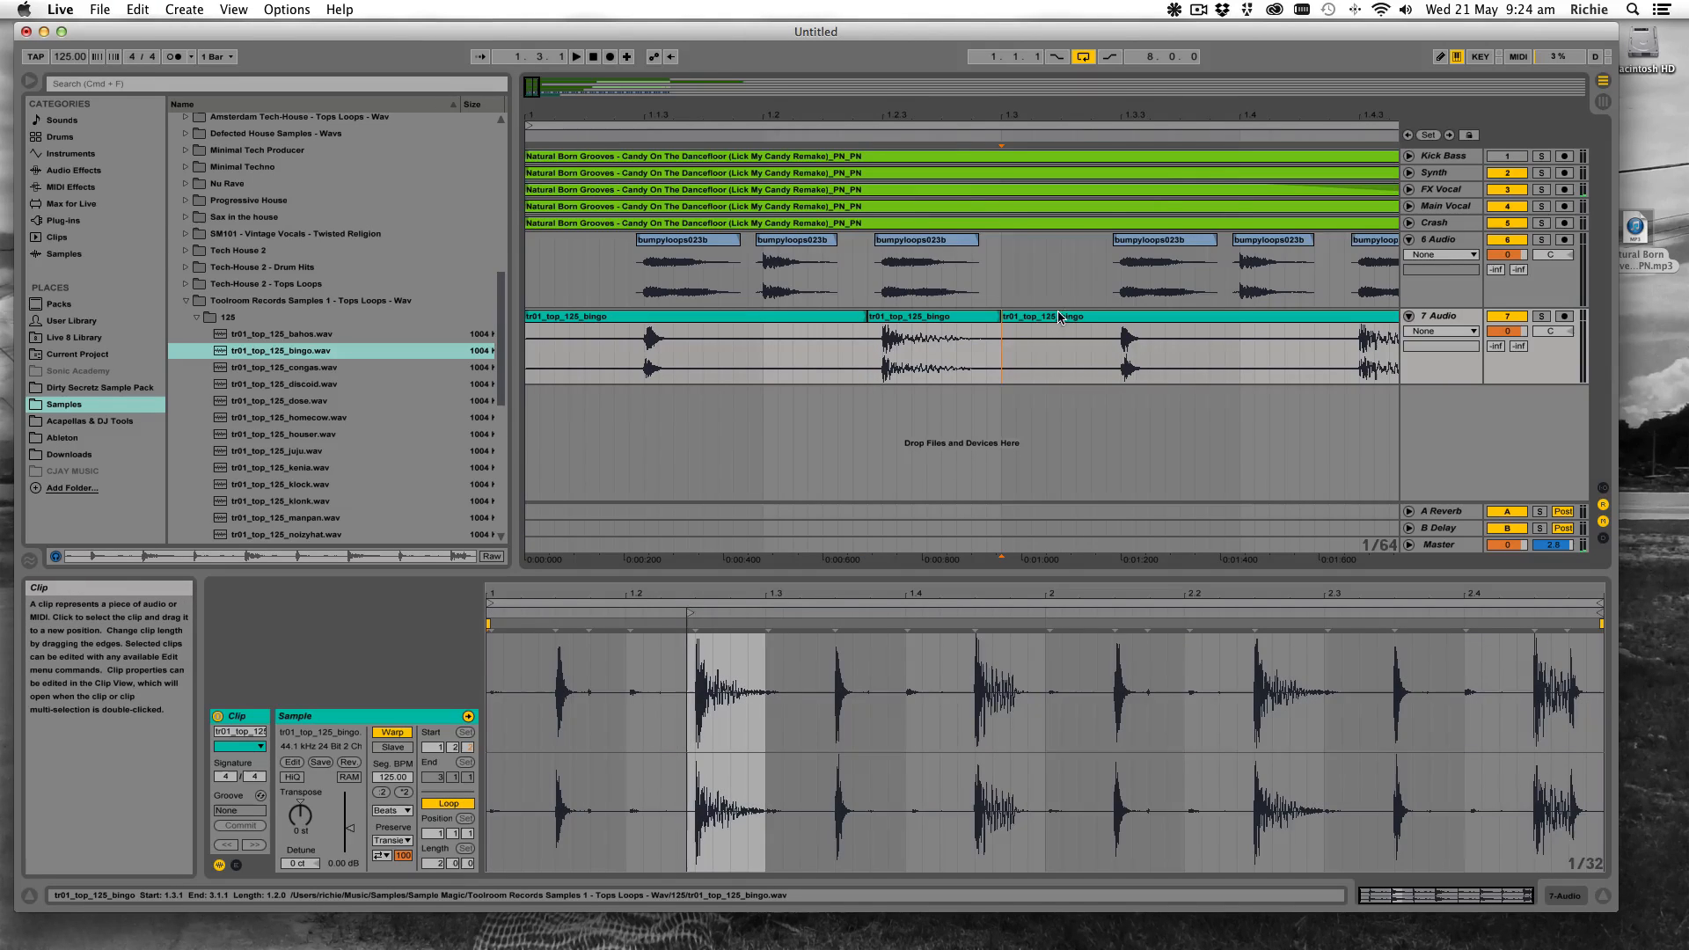
# Delete the tr01_top_125_bingo sections before and after the isolated hit
pyautogui.click(1060, 317)
pyautogui.click(853, 315)
pyautogui.press('Delete')
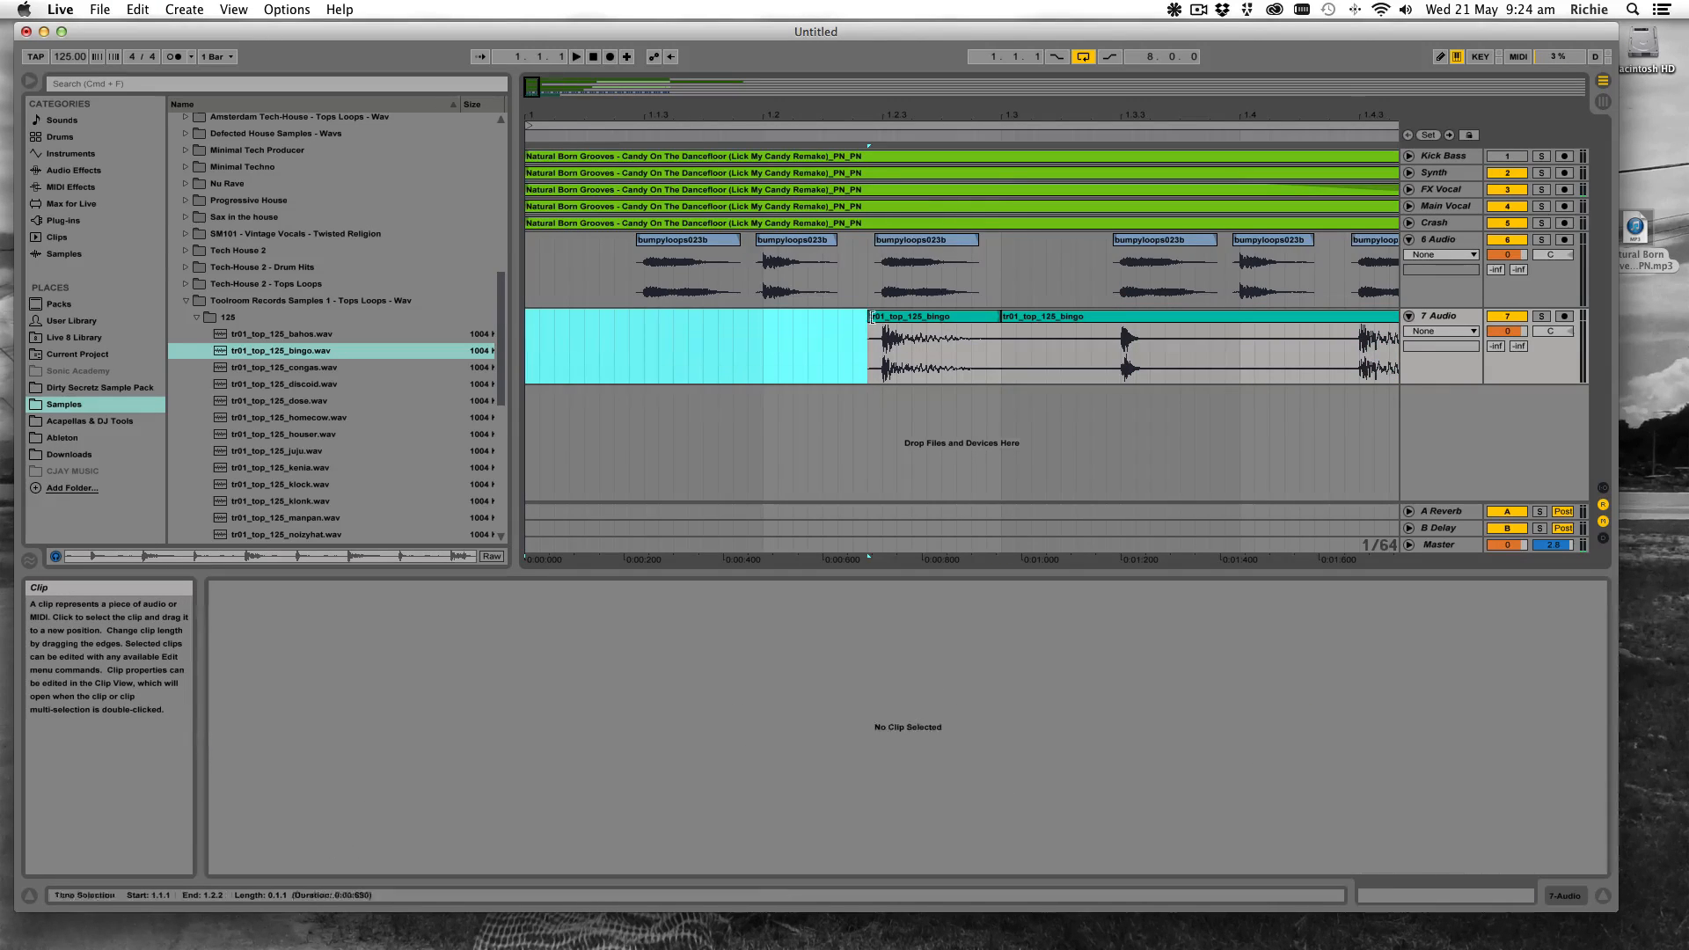
pyautogui.click(1029, 318)
pyautogui.press('Delete')
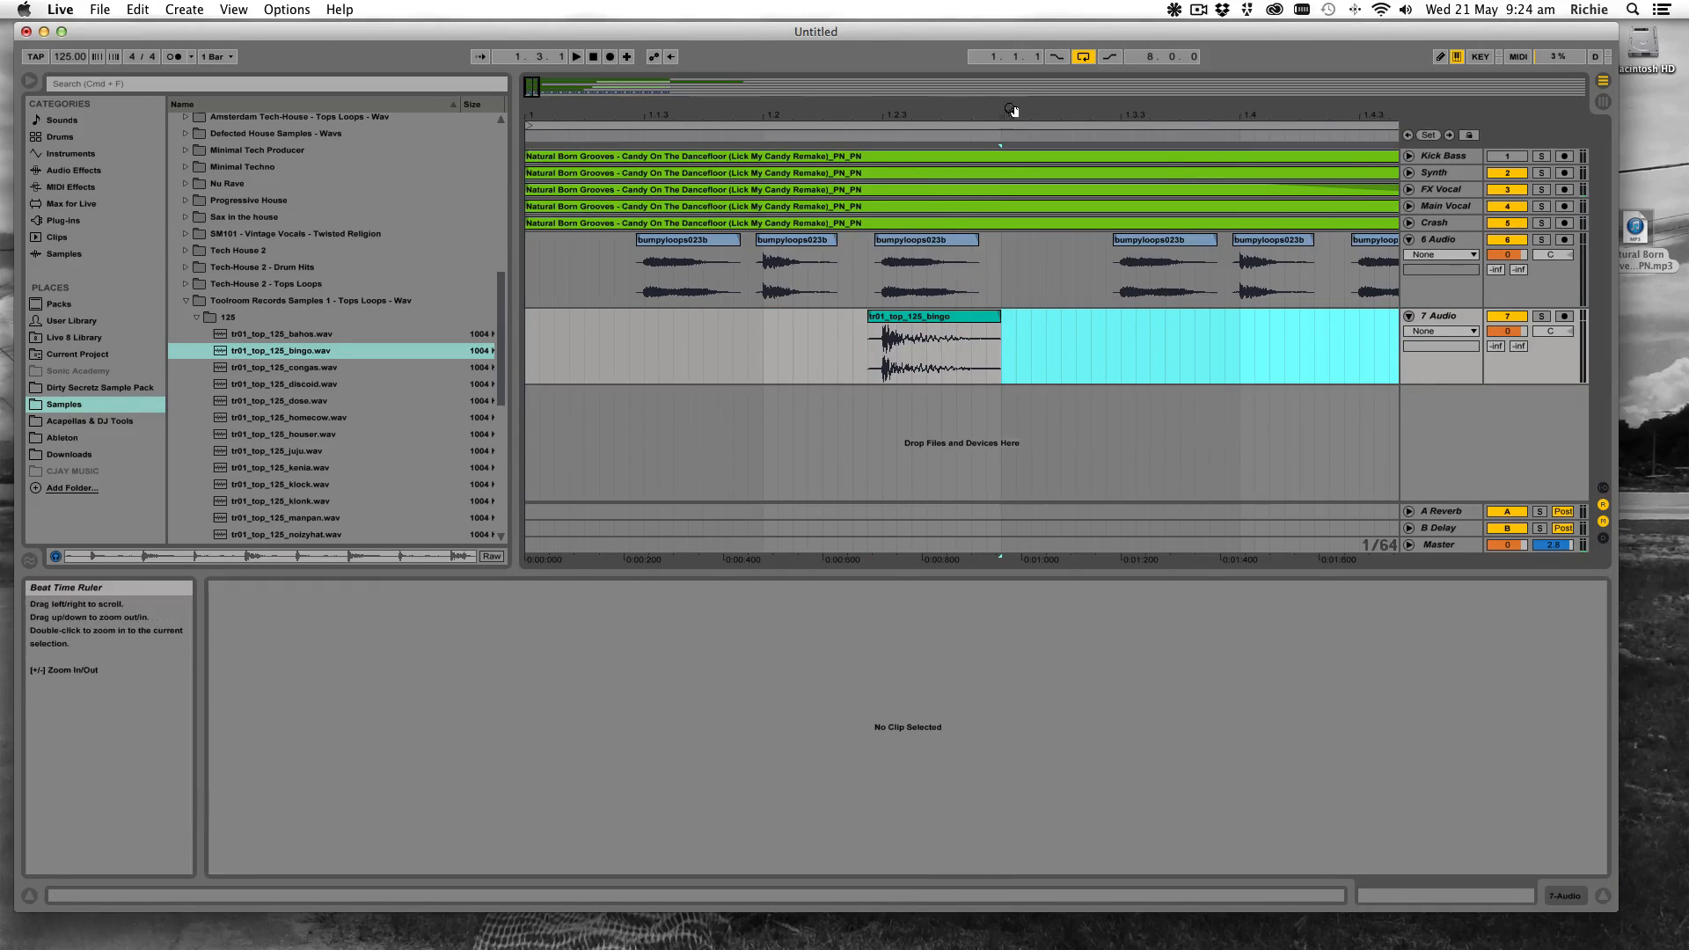
# Play the arrangement from bar 1 to hear the isolated tr01_top_125_bingo hit with the bass pattern
pyautogui.moveTo(1012, 110); pyautogui.dragTo(1012, 64)
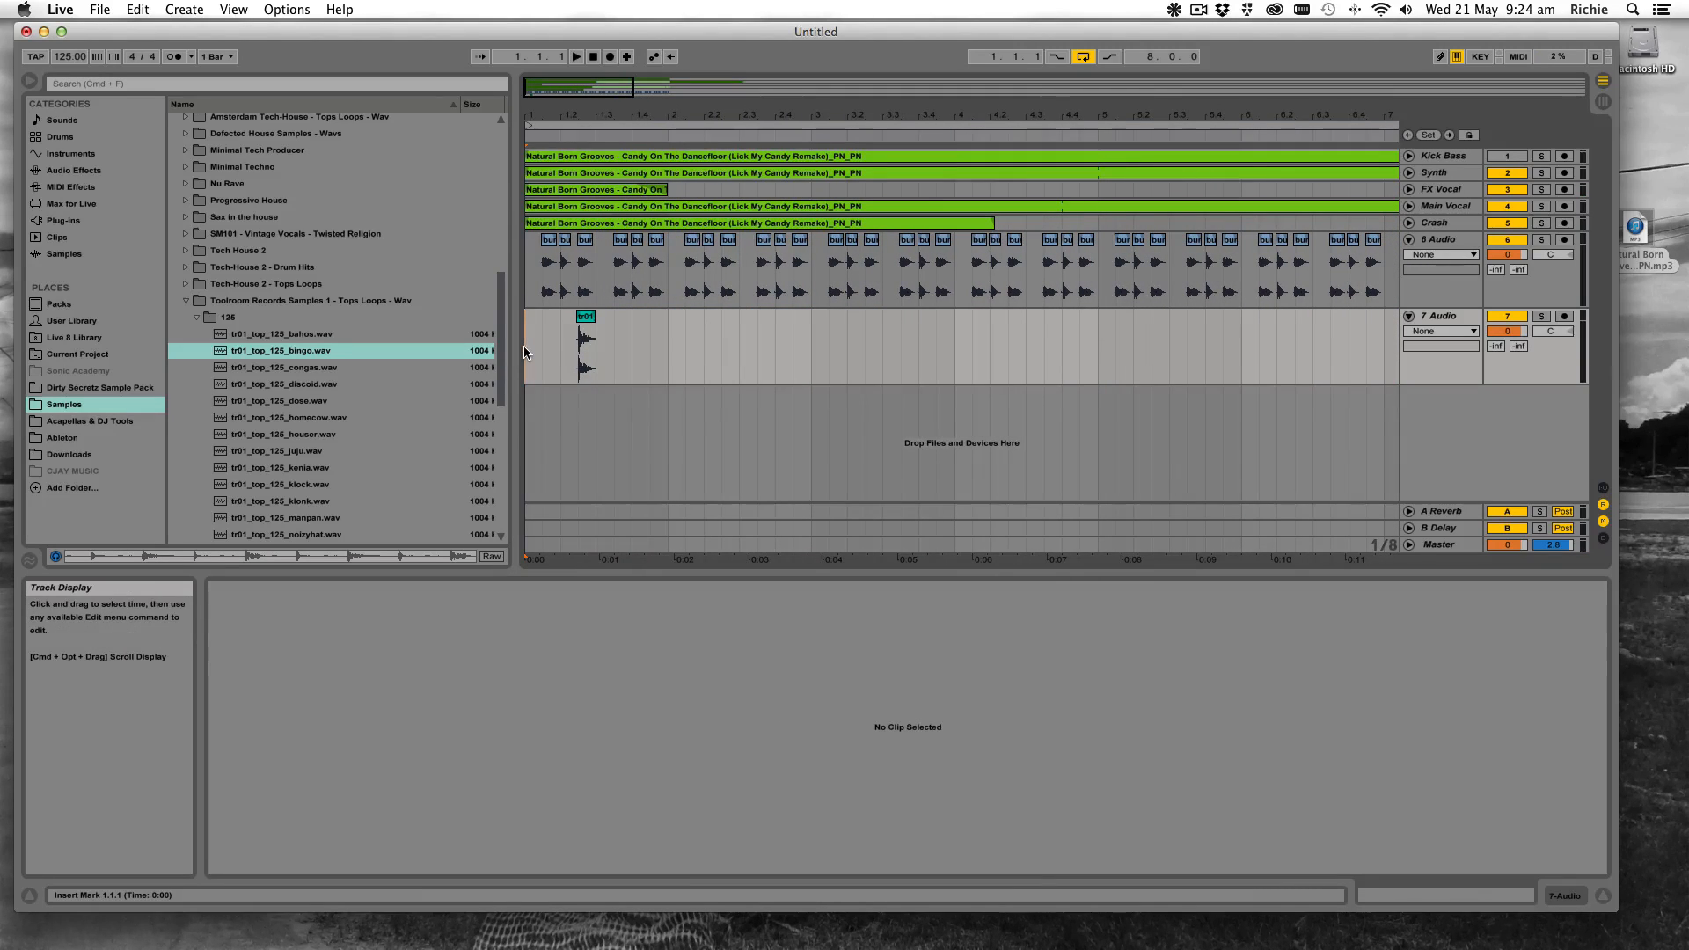
pyautogui.moveTo(691, 118); pyautogui.dragTo(672, 118)
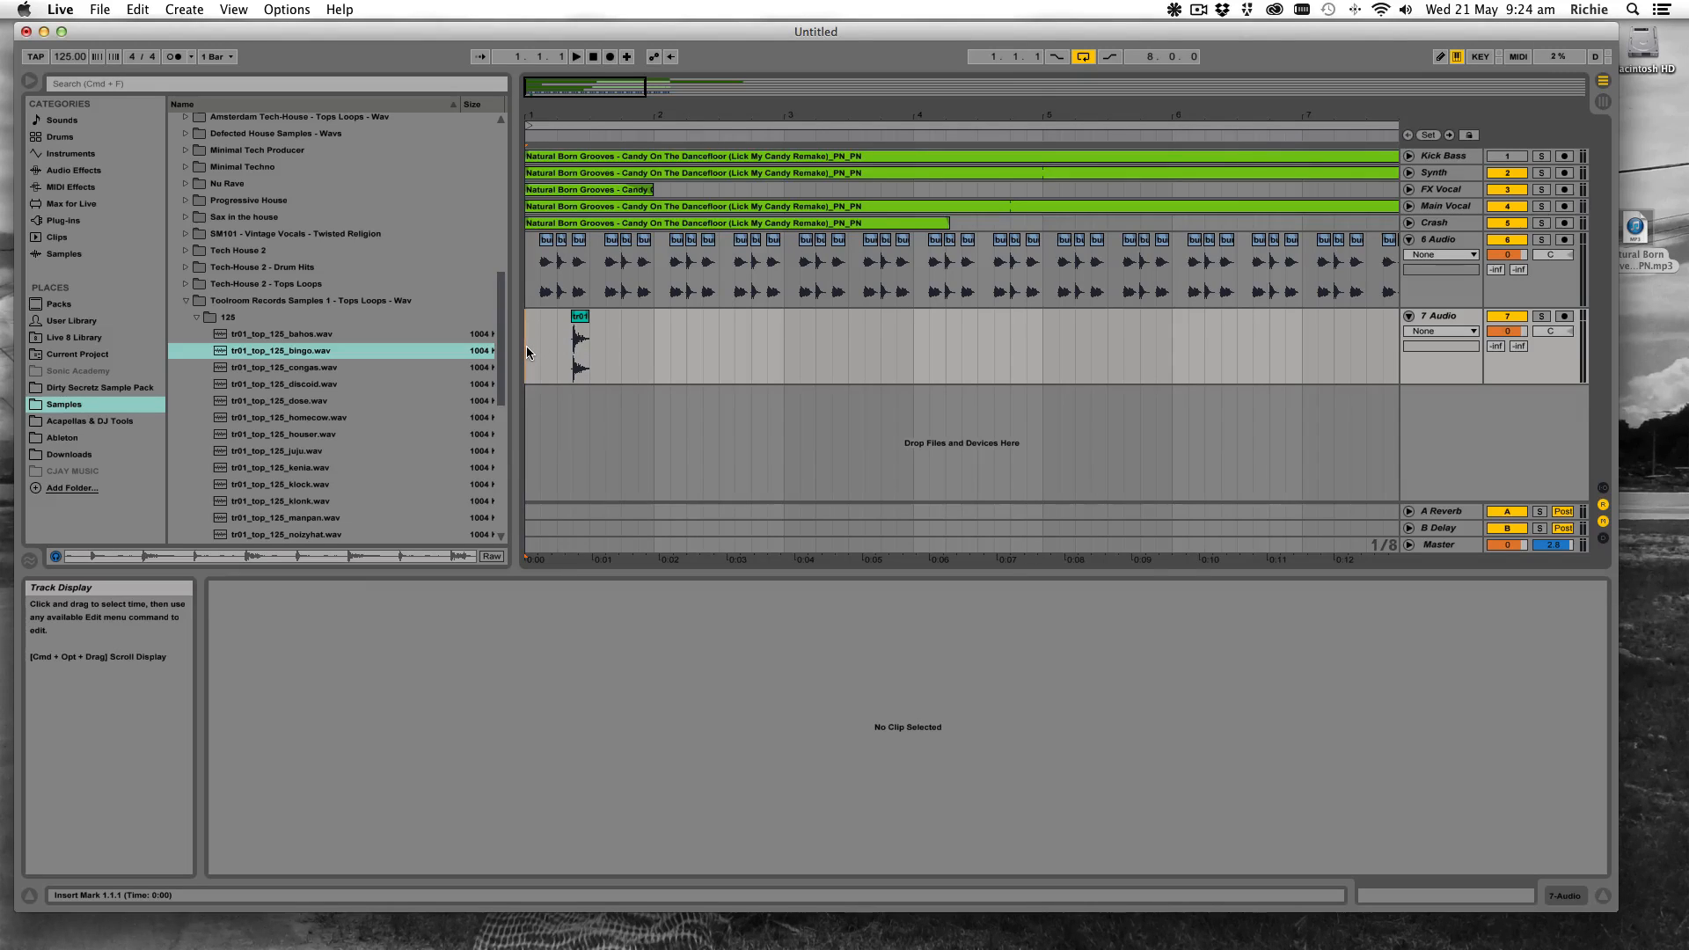
pyautogui.press('space')
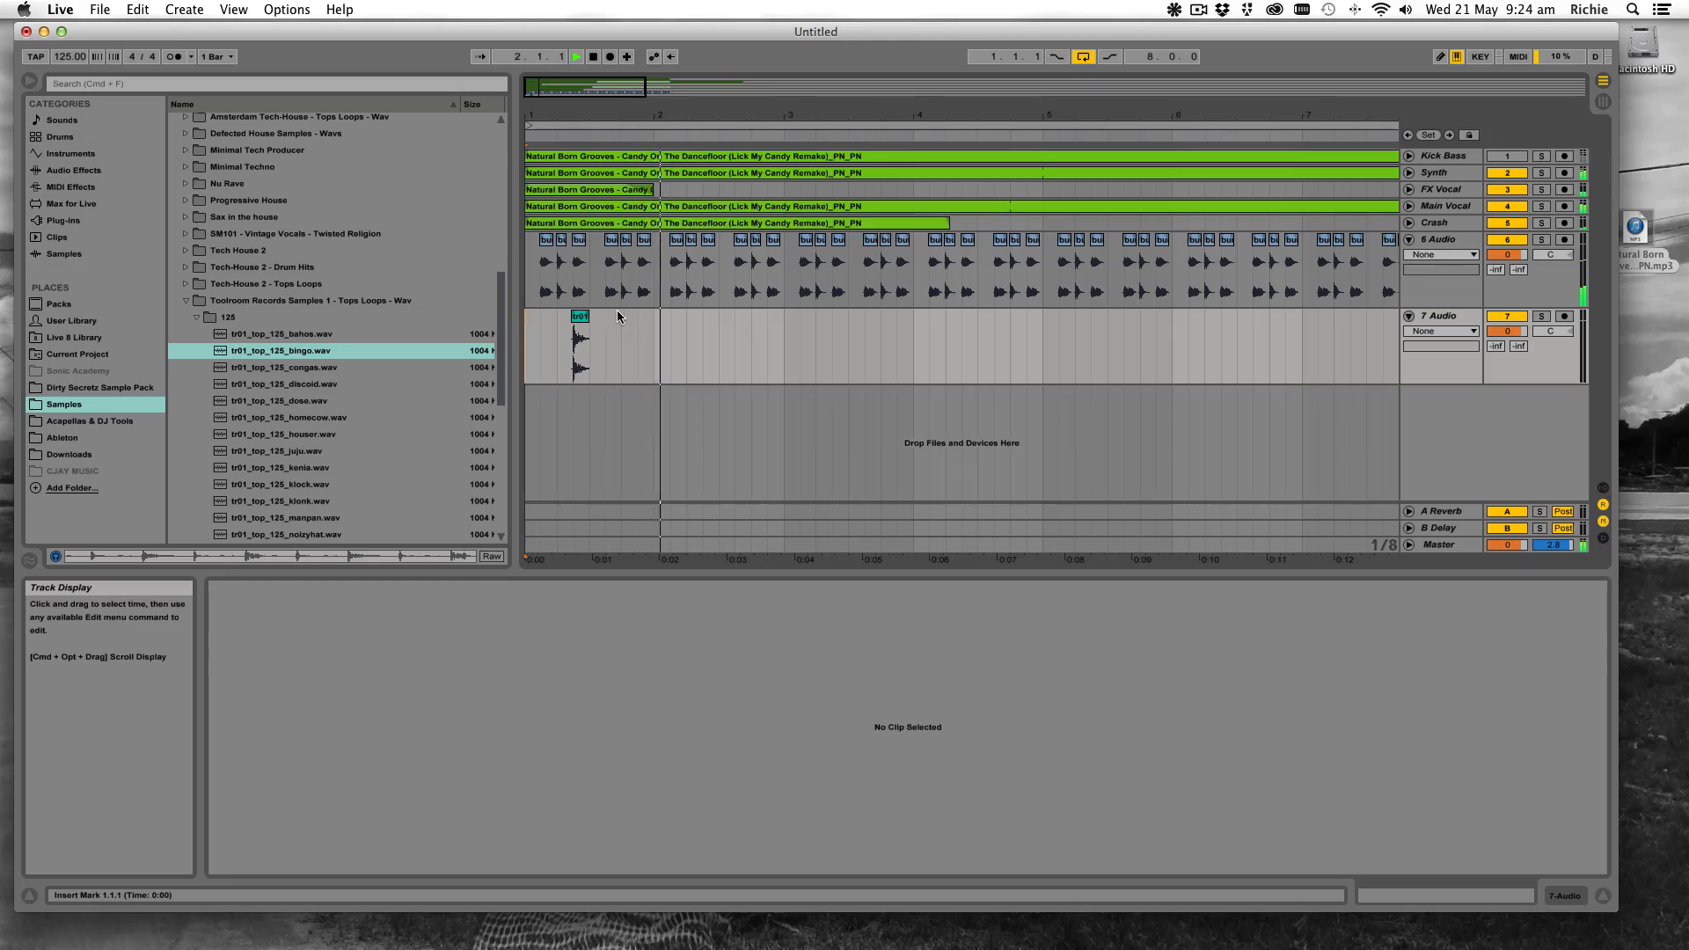
# Duplicate the first bar containing the isolated tr01_top_125_bingo hit seven times so it repeats through bar 8
pyautogui.moveTo(653, 329); pyautogui.dragTo(526, 330)
pyautogui.press('space')
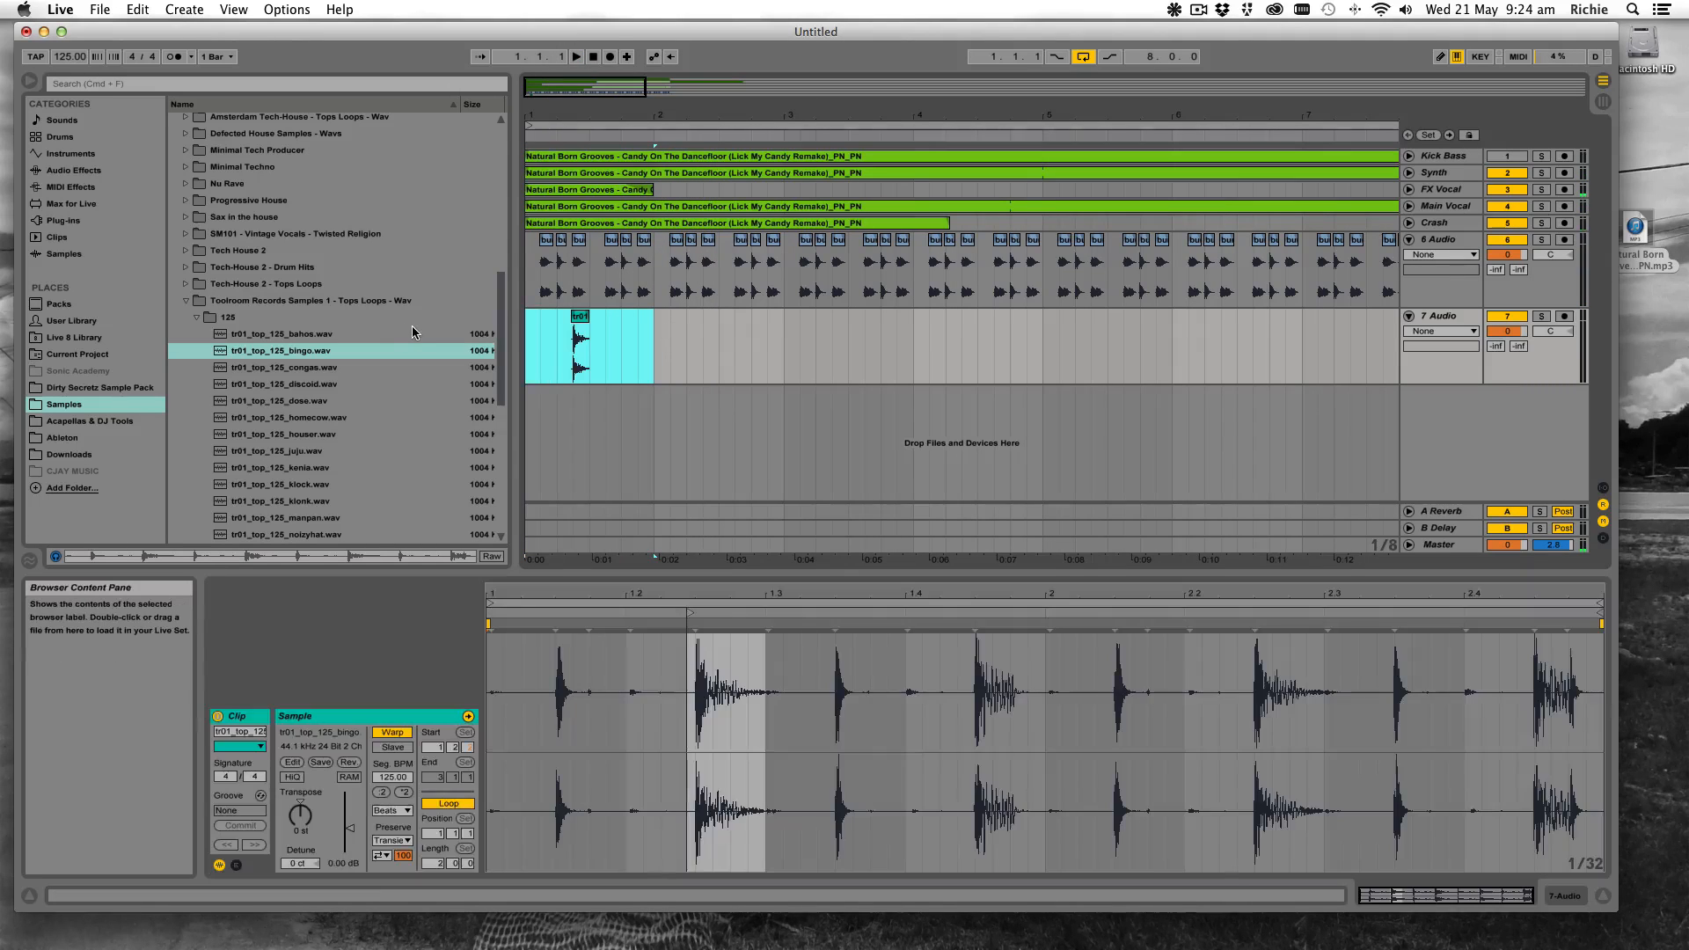
pyautogui.press('super+d')
pyautogui.press('super+d')
pyautogui.press('super+d')
pyautogui.press('super+d')
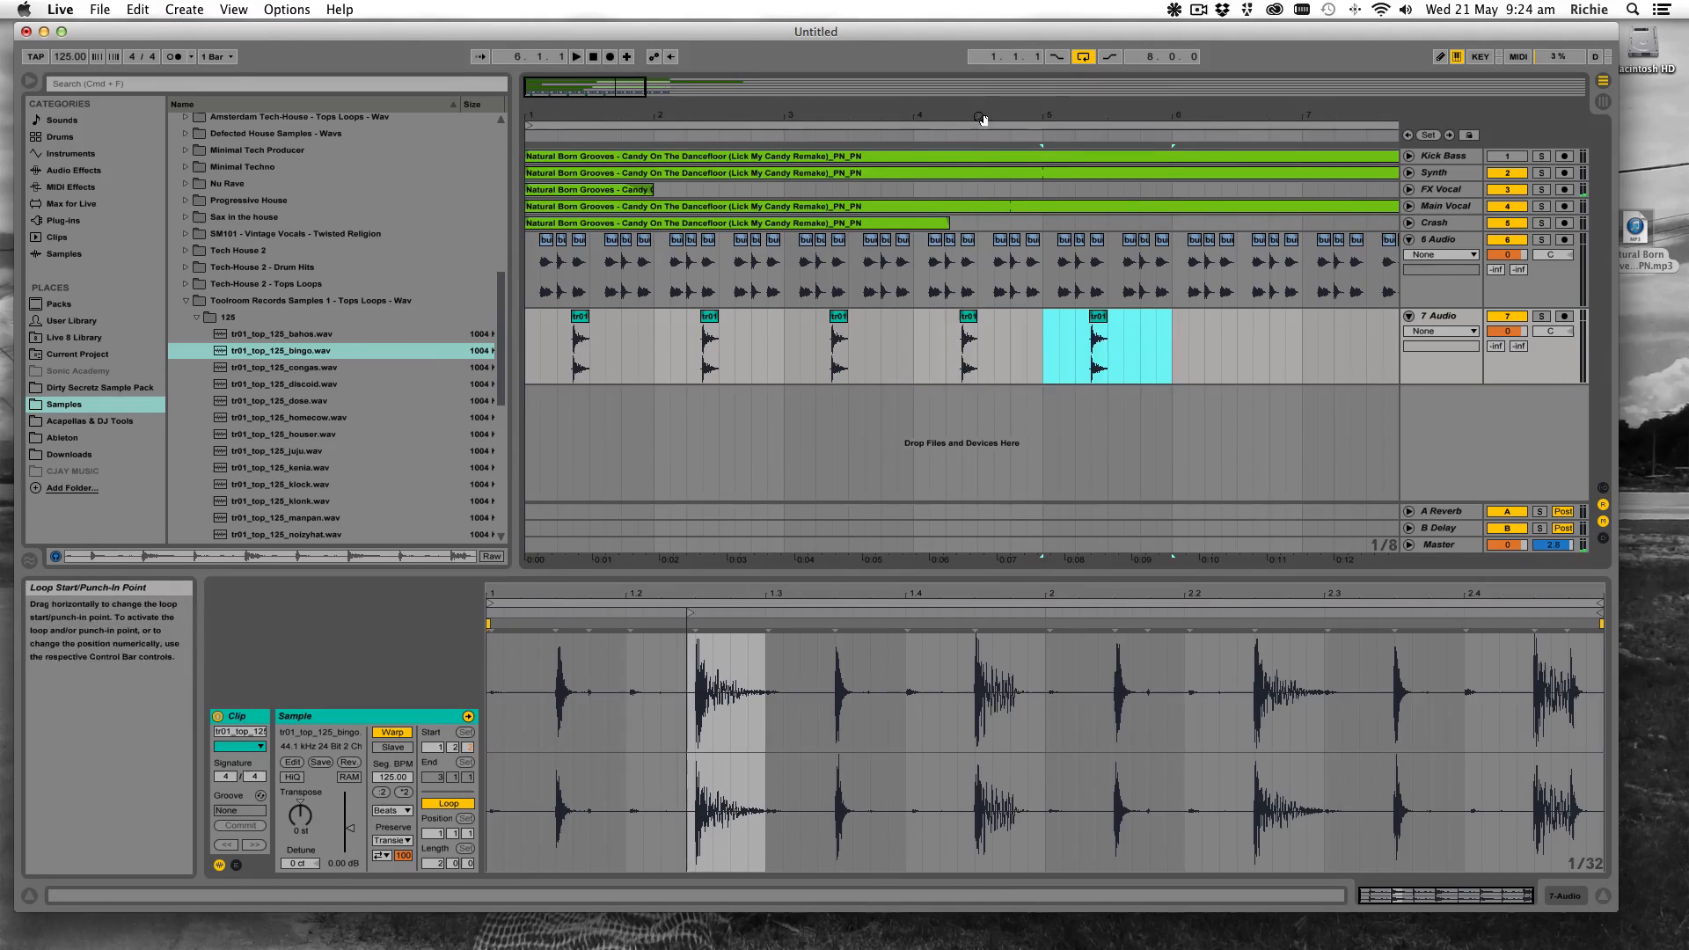
pyautogui.moveTo(983, 117); pyautogui.dragTo(983, 86)
pyautogui.press('super+d')
pyautogui.press('super+d')
pyautogui.press('super+d')
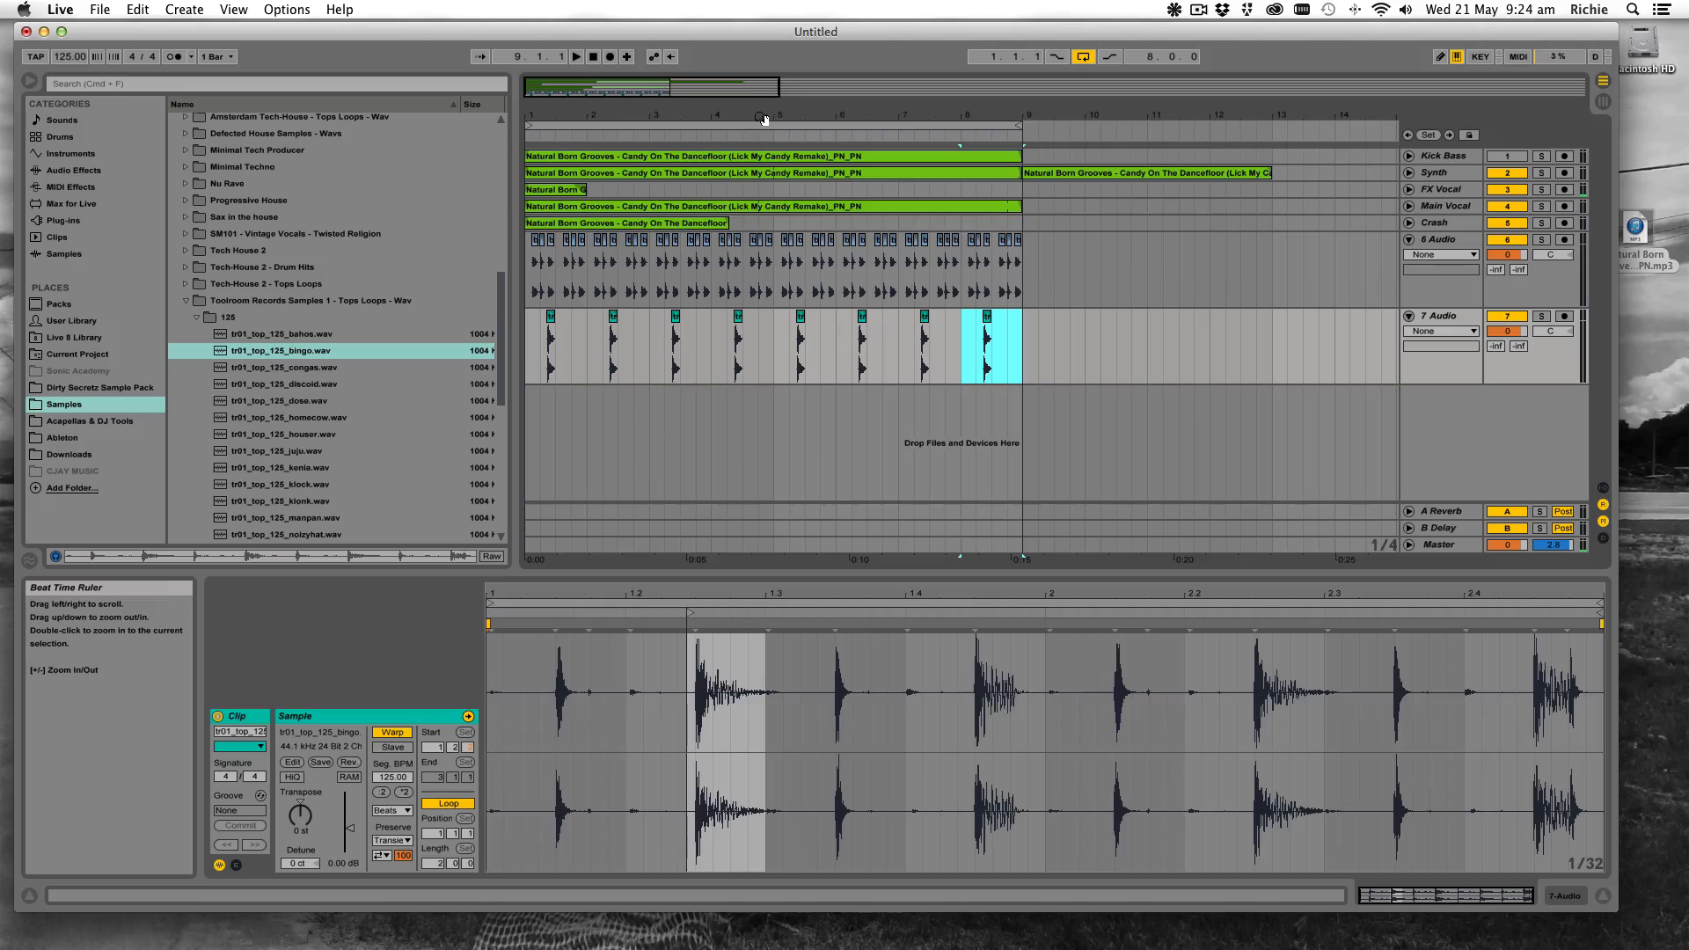
pyautogui.click(592, 56)
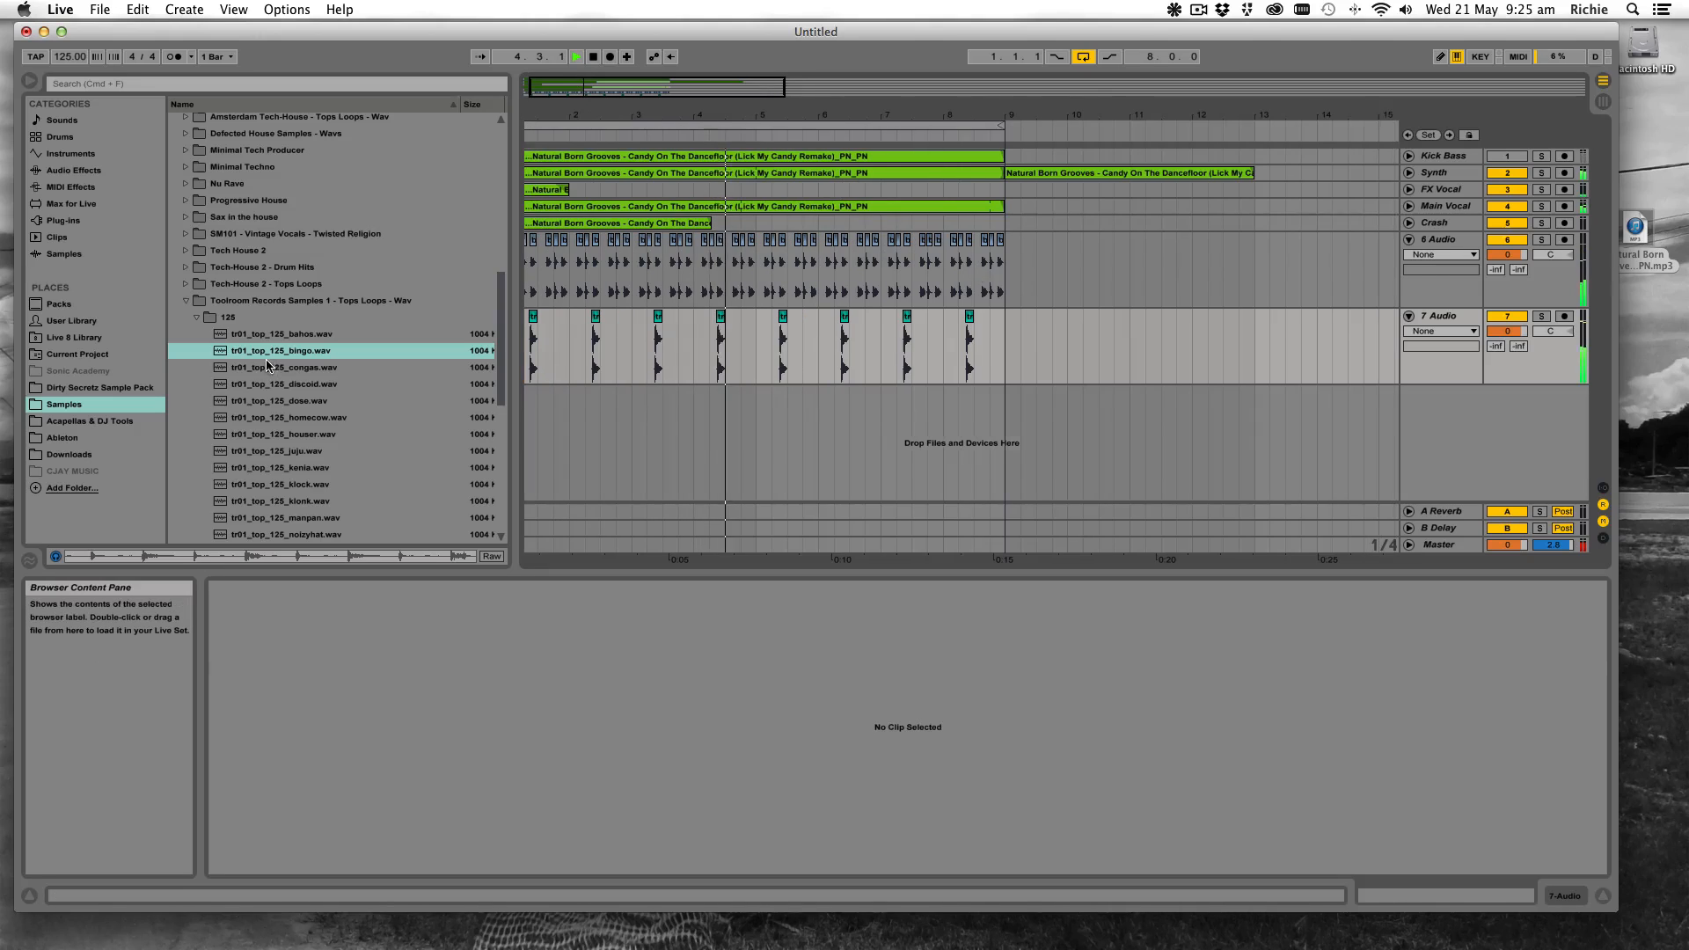
# Close the Toolroom Records sample folder and open the 125 tops folder of the Tribal Tech House apple loops
pyautogui.click(187, 301)
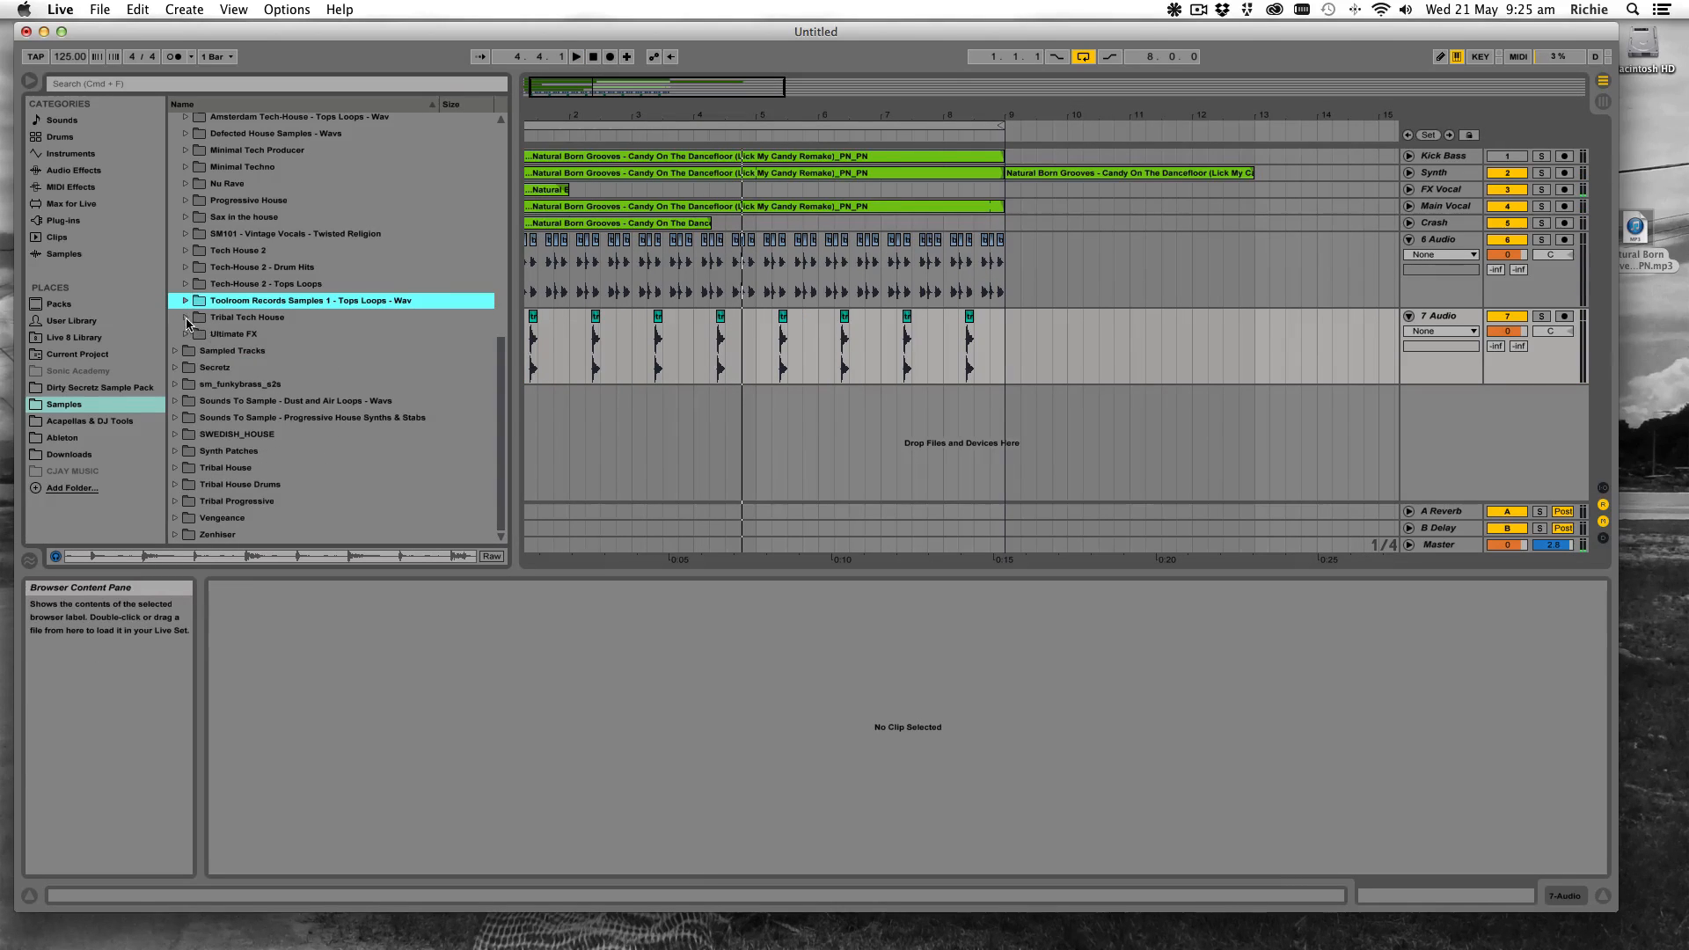
pyautogui.click(186, 319)
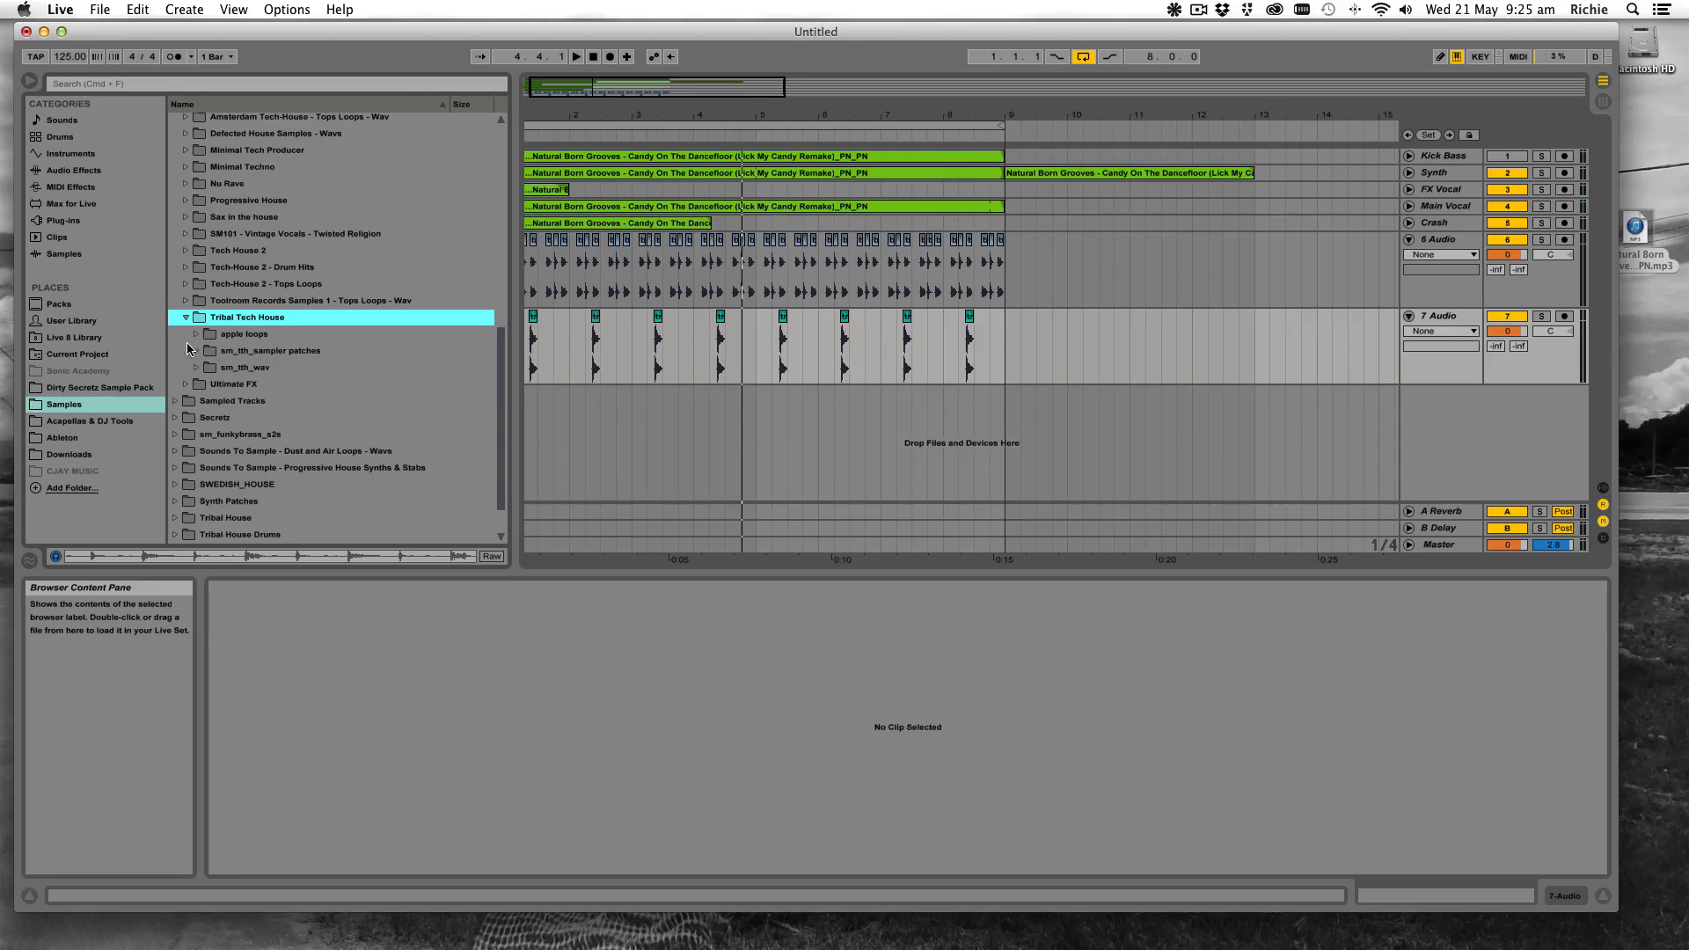
pyautogui.scroll(-3, 192, 334)
pyautogui.click(196, 284)
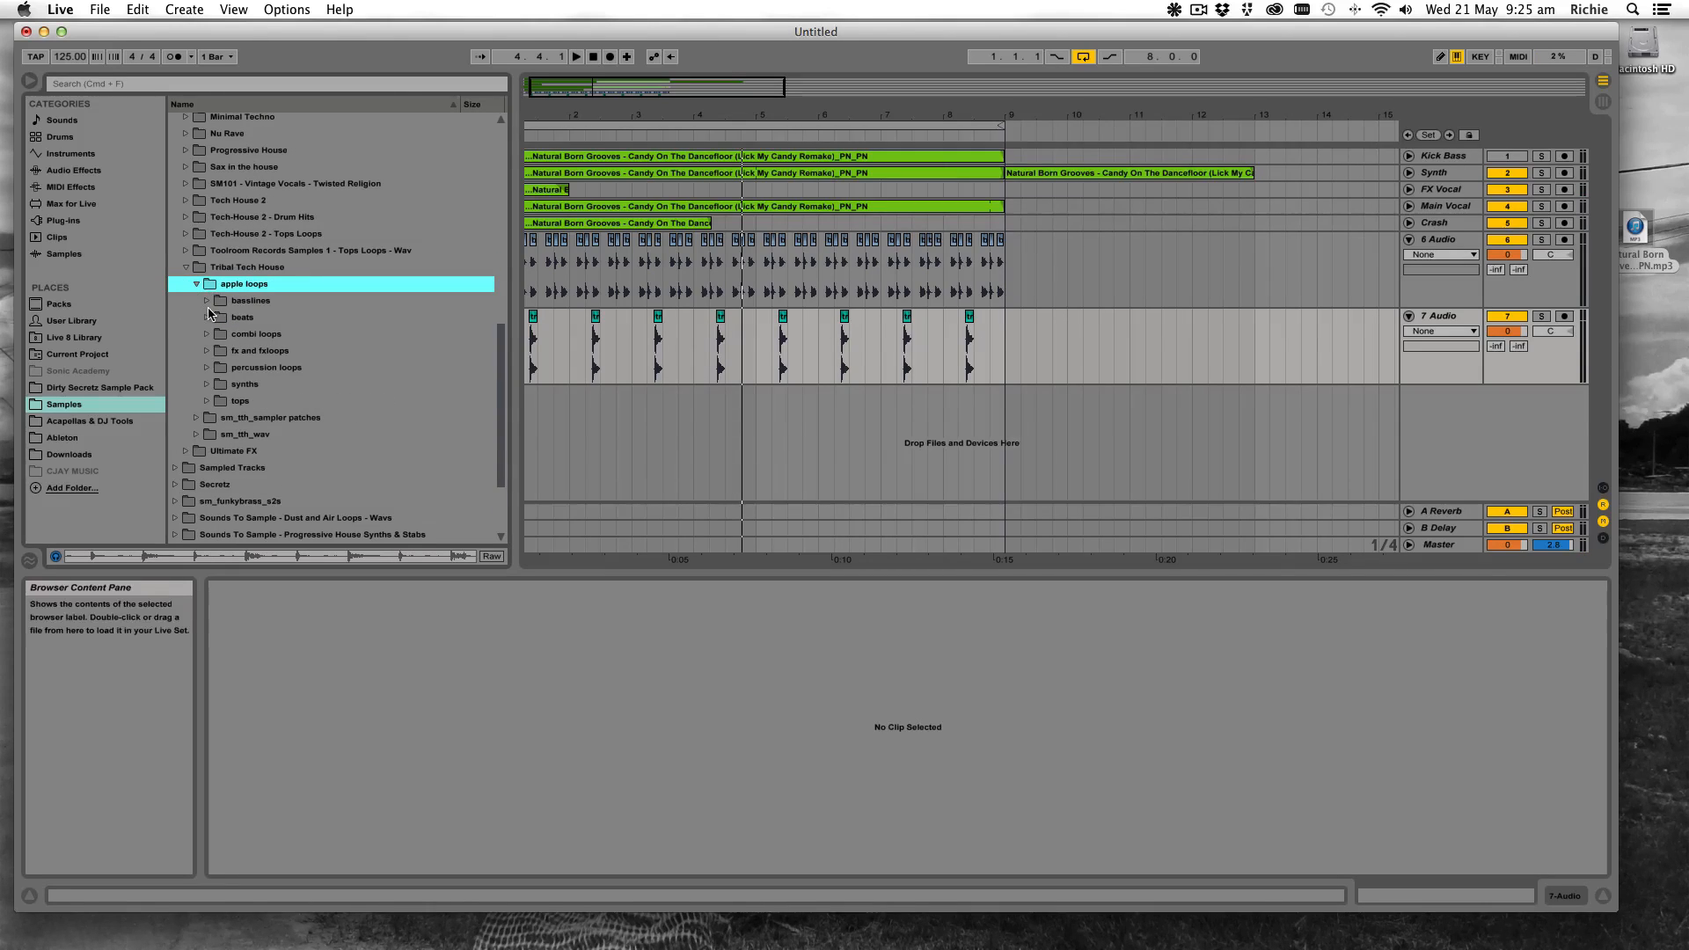
pyautogui.click(207, 400)
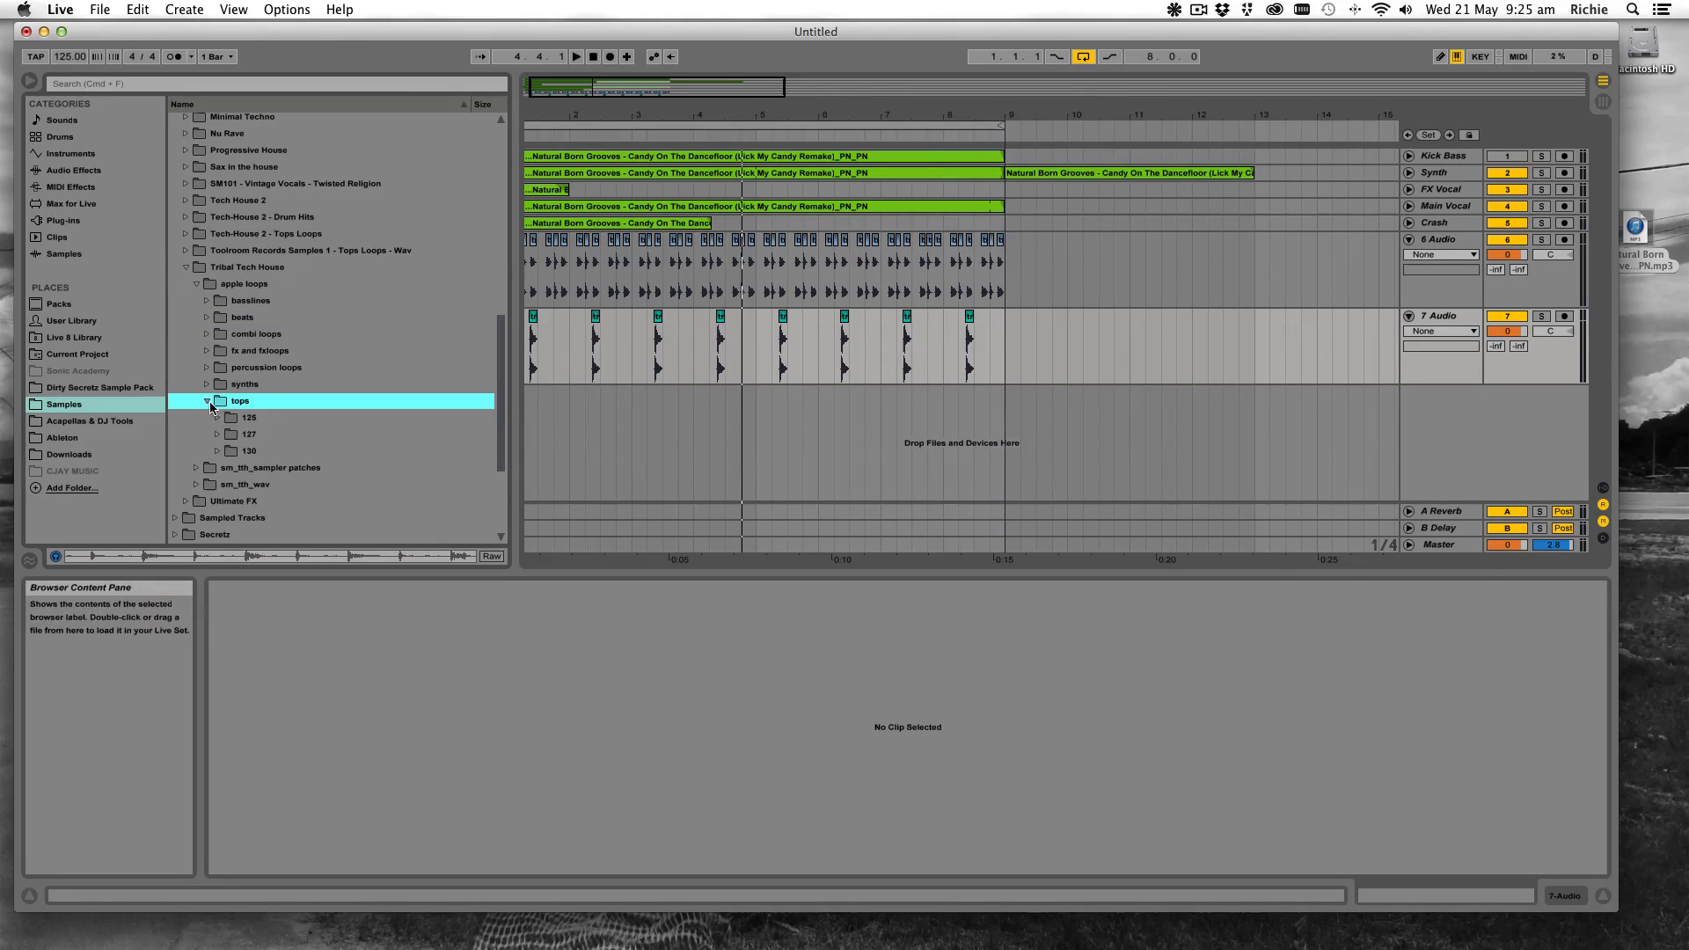
pyautogui.click(218, 369)
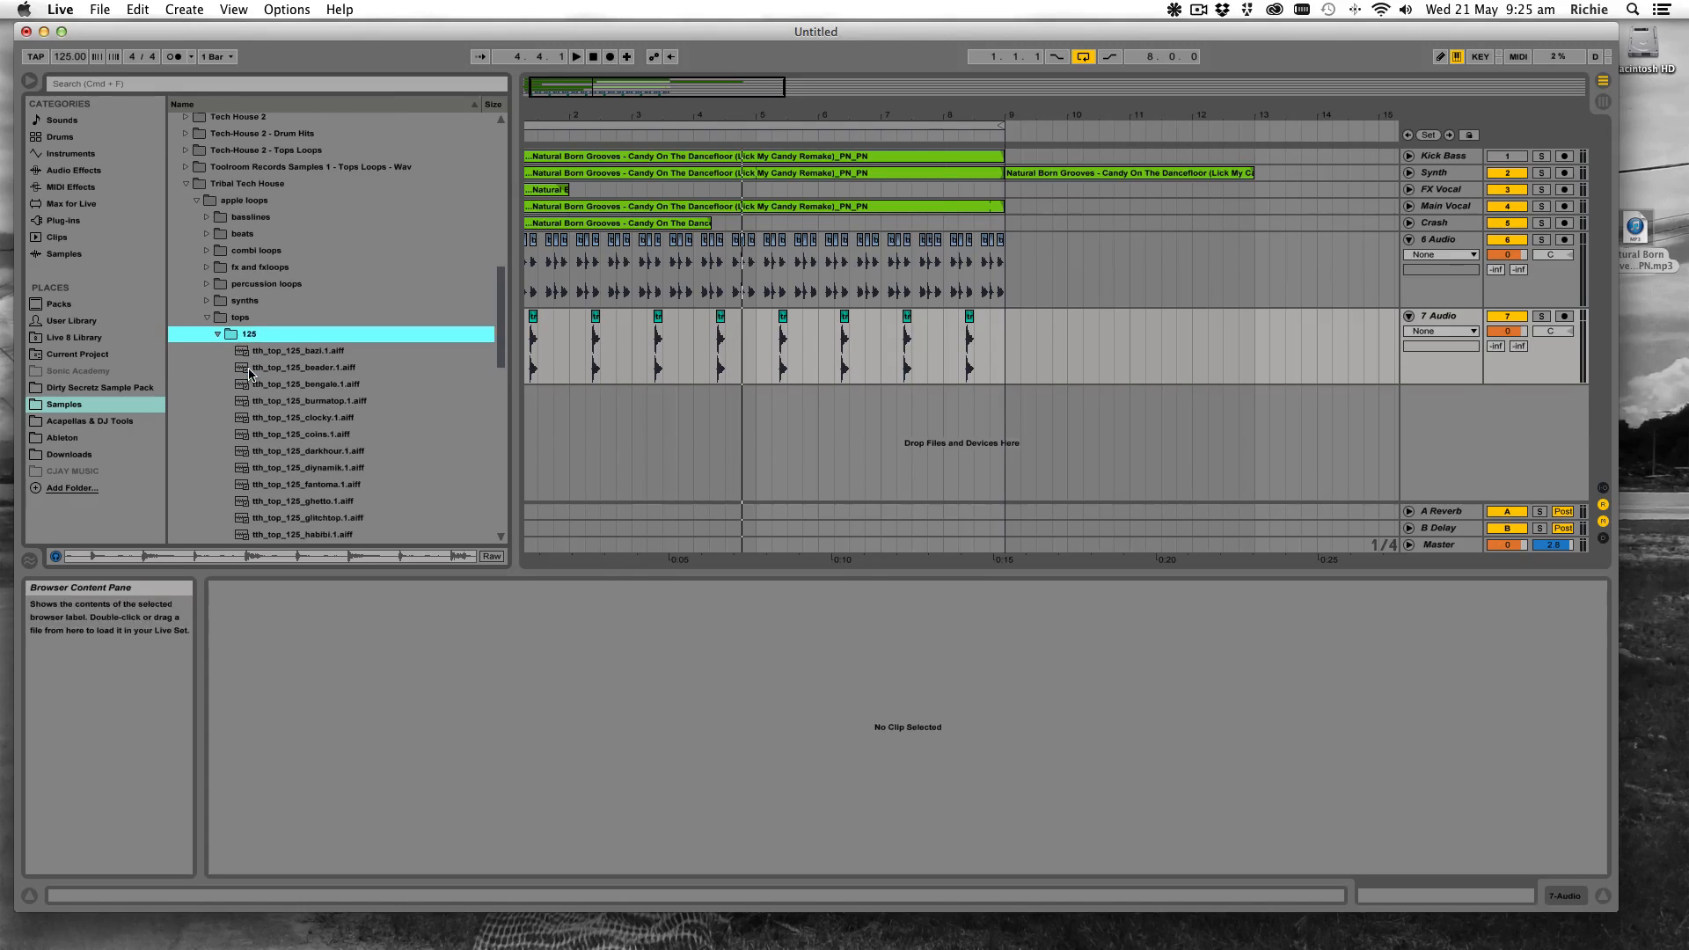
pyautogui.scroll(-3, 255, 373)
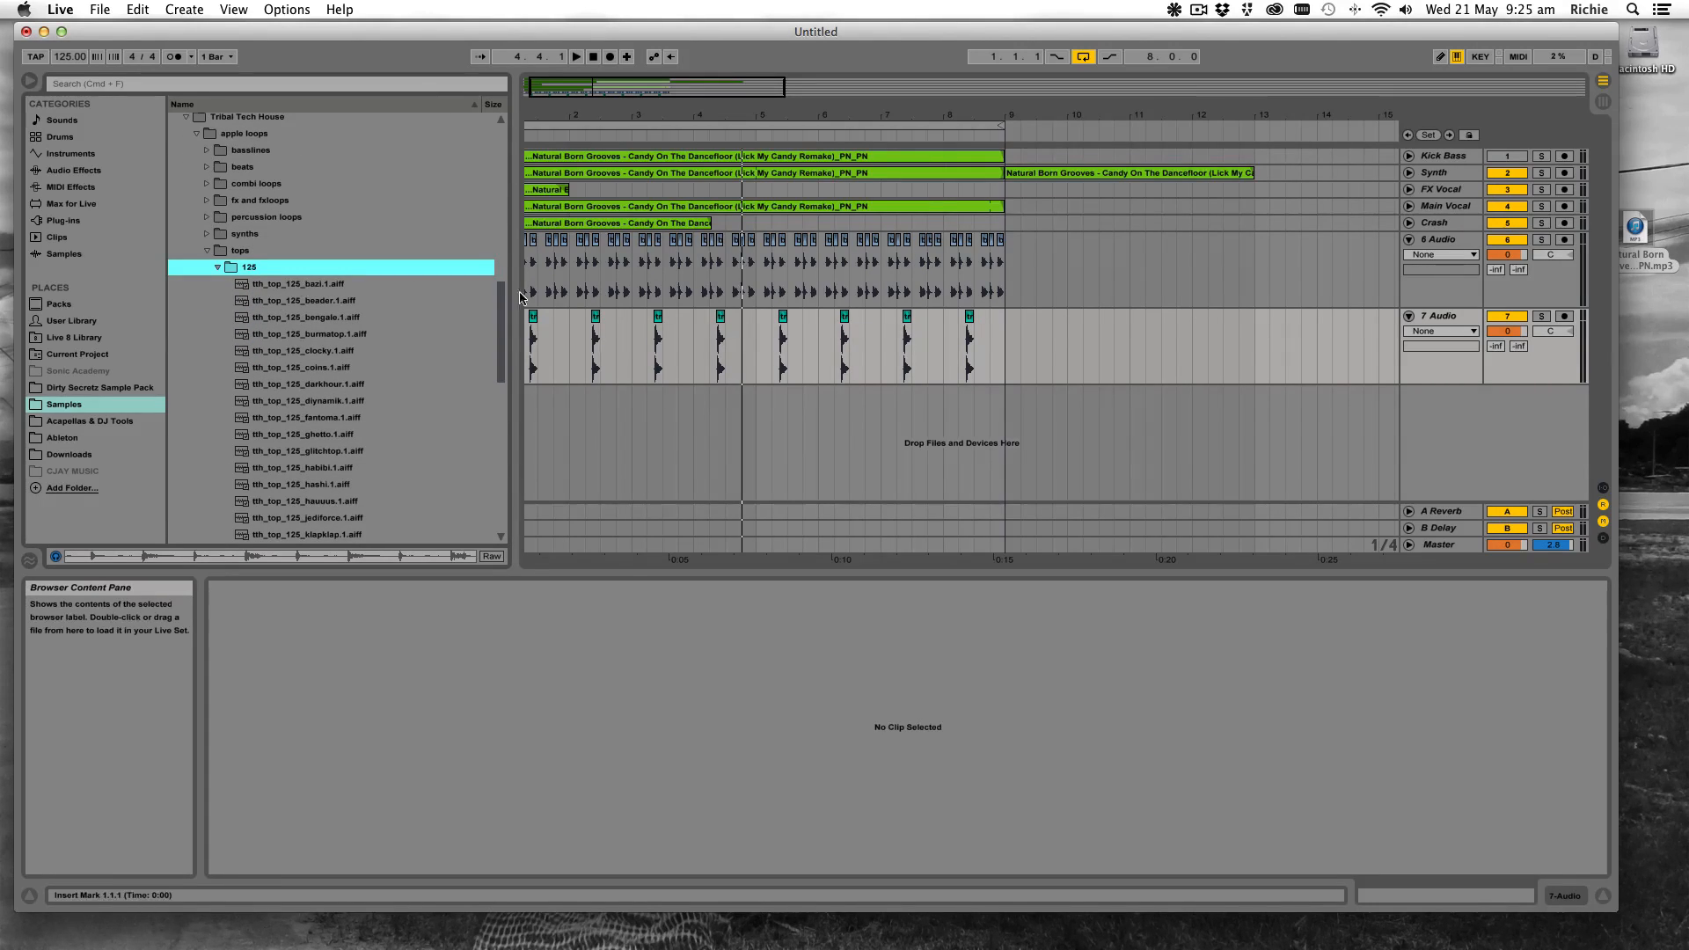
# Audition tth_top_125_bazi.1.aiff and tth_top_125_beader.1.aiff against the playing arrangement, and stop playback
pyautogui.hscroll(-1, 556, 331)
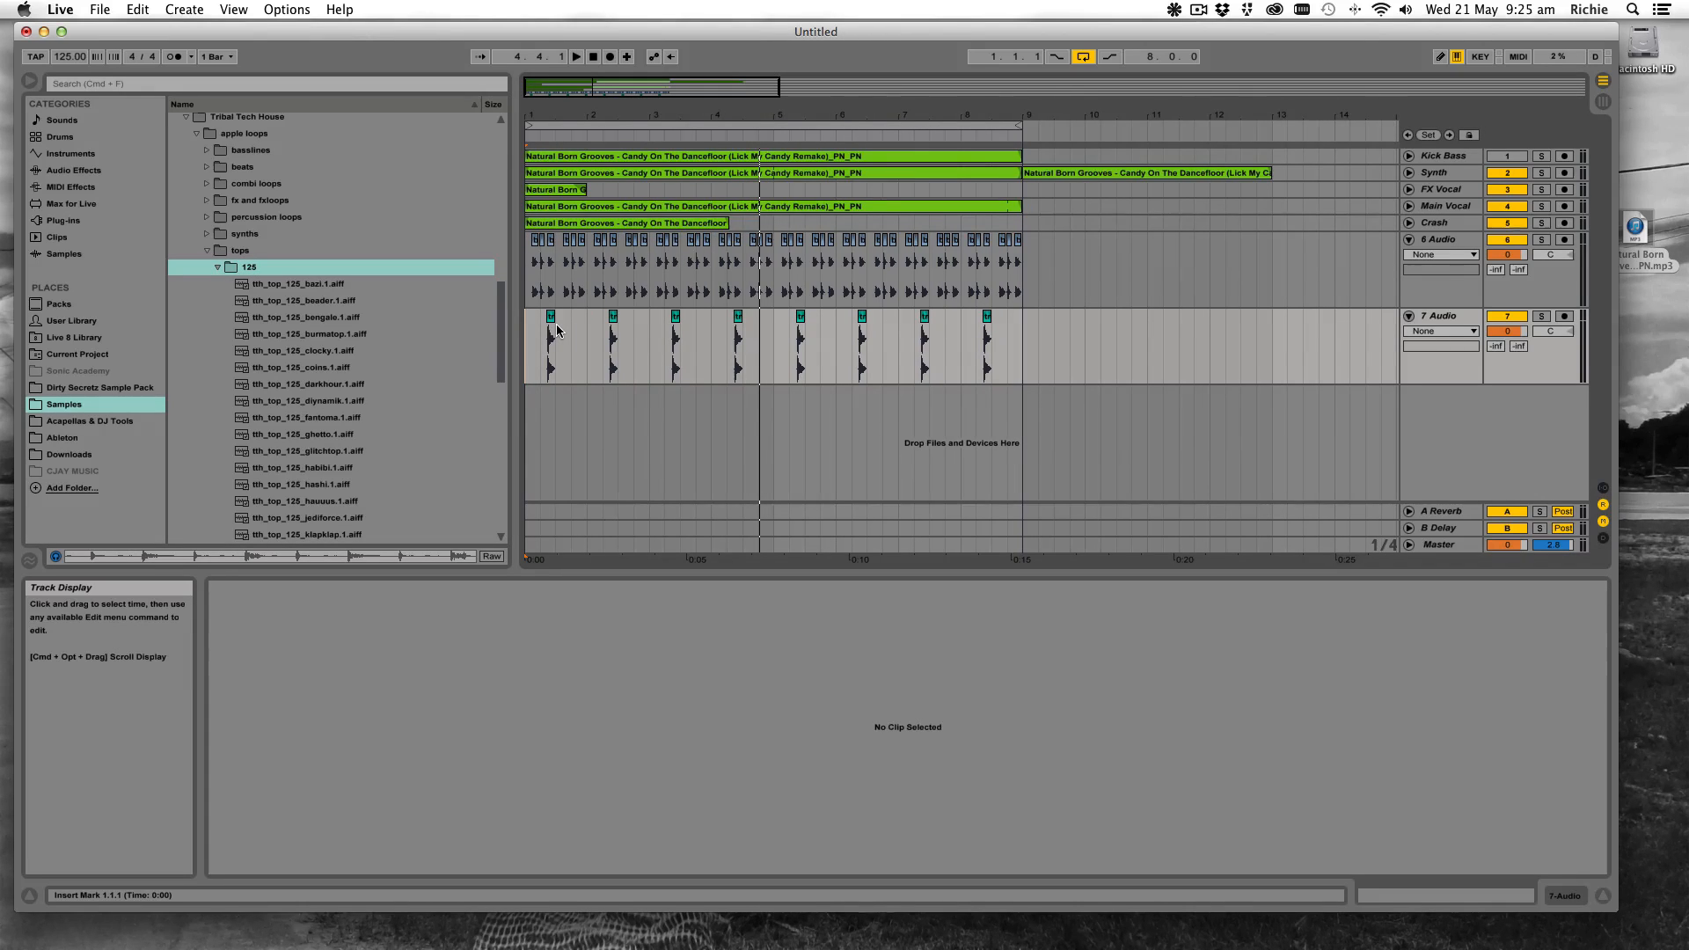
pyautogui.hscroll(1, 556, 331)
pyautogui.hscroll(-1, 542, 330)
pyautogui.click(343, 286)
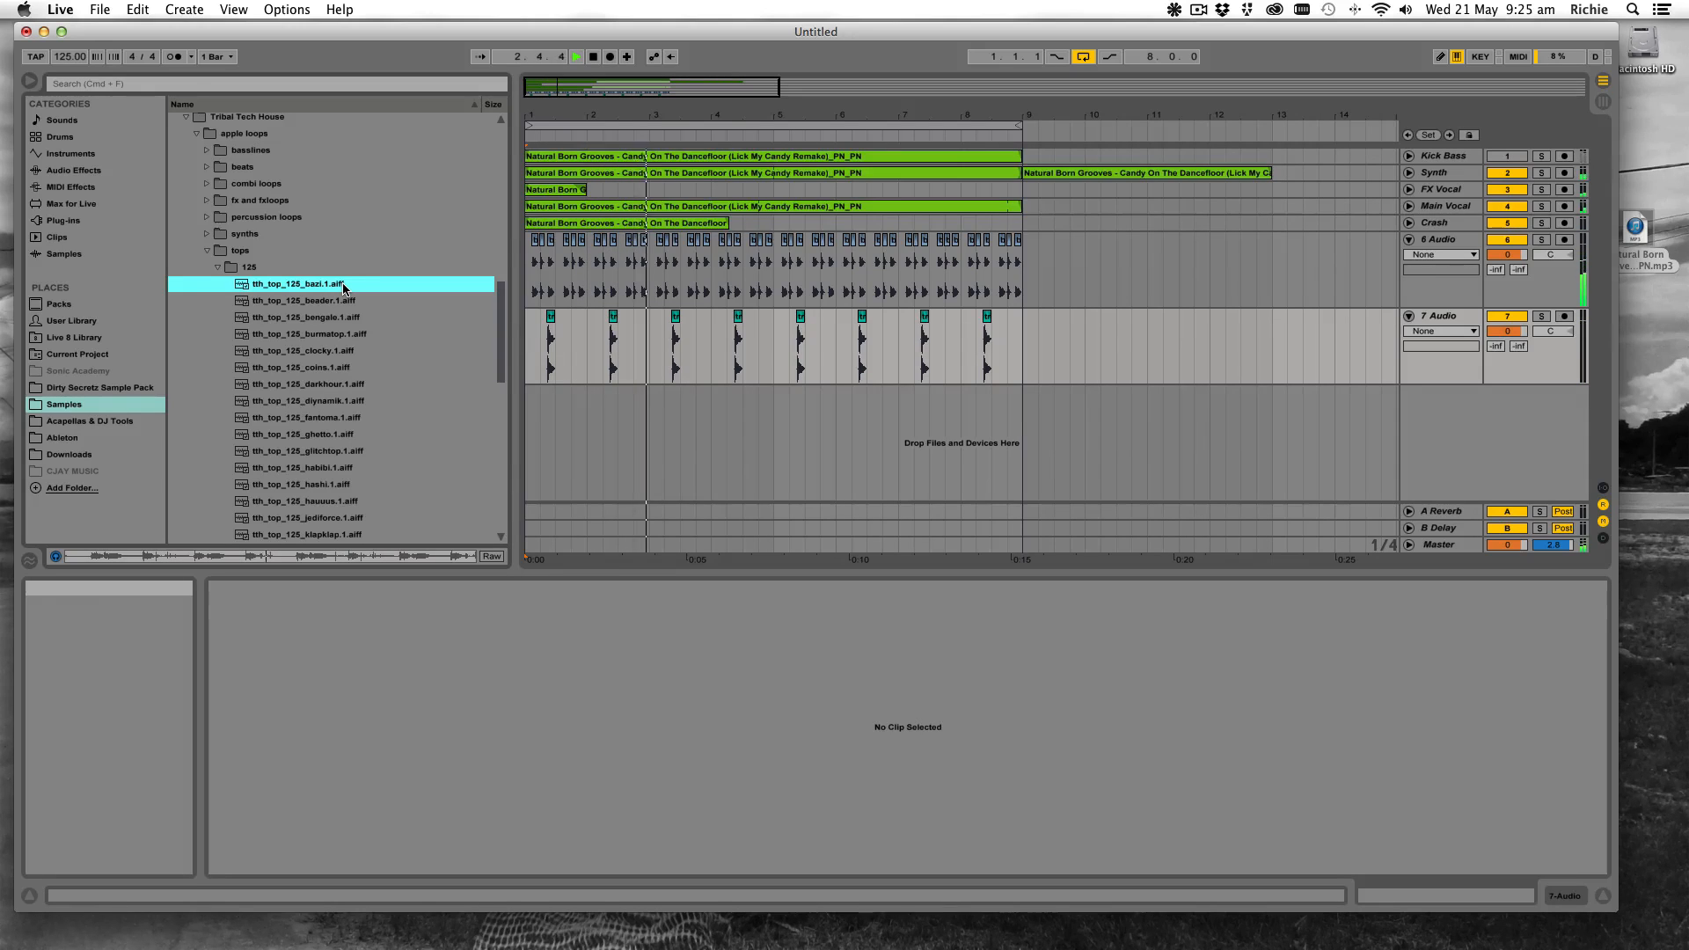
pyautogui.press('Down')
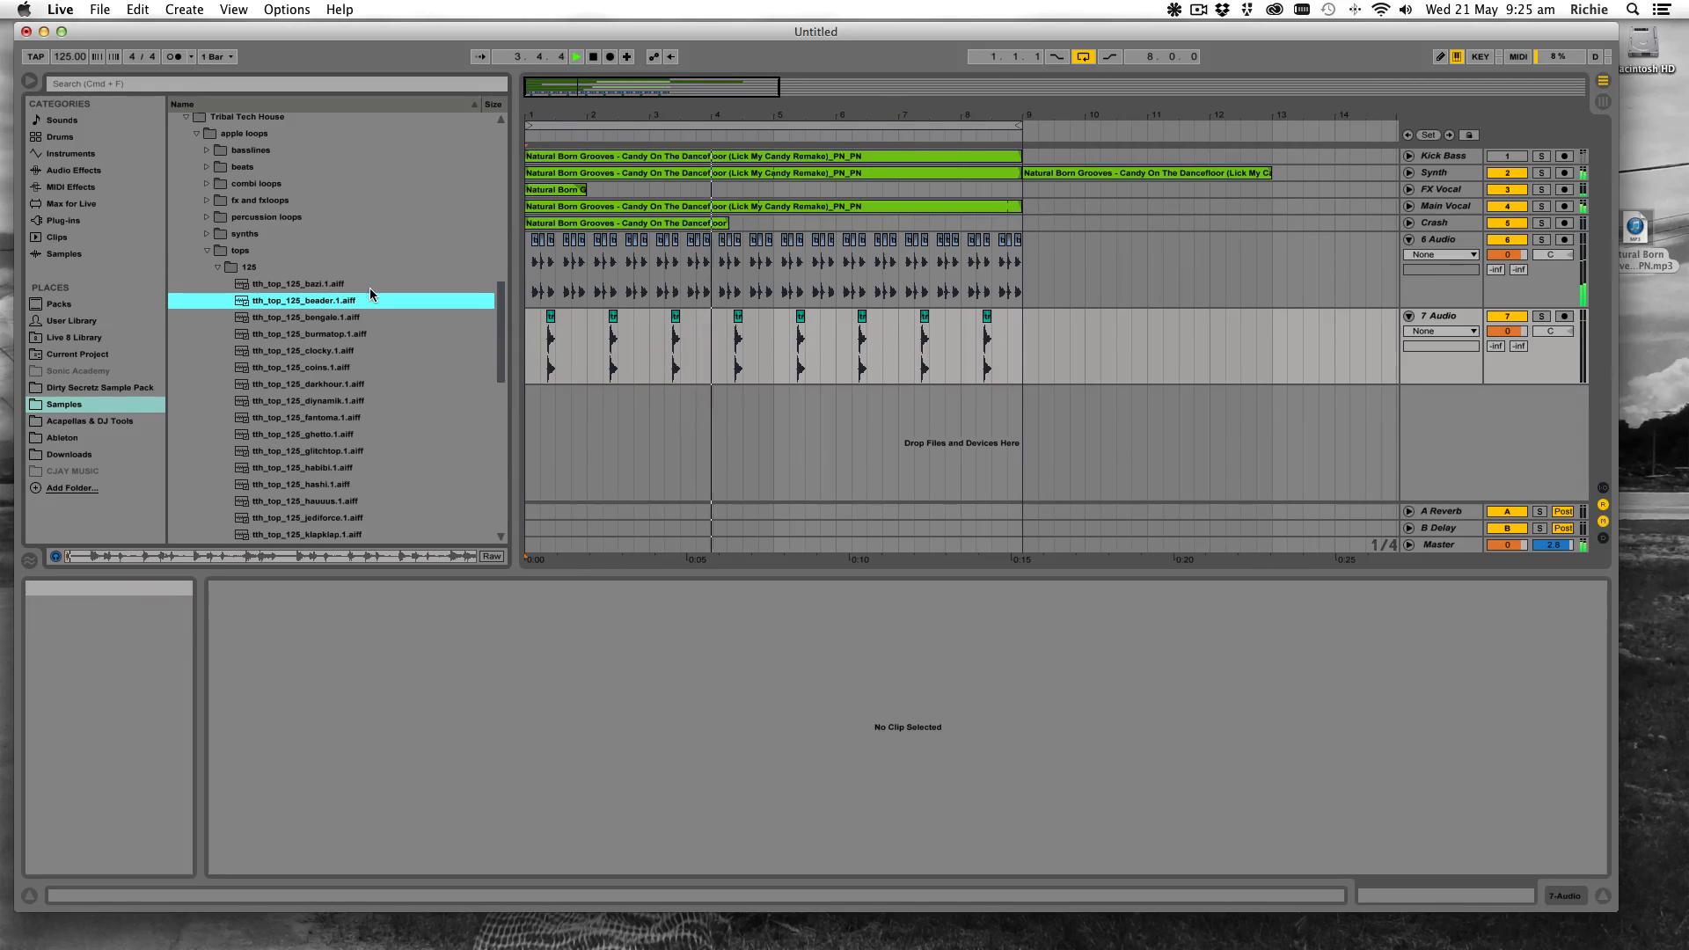
pyautogui.scroll(-3, 382, 295)
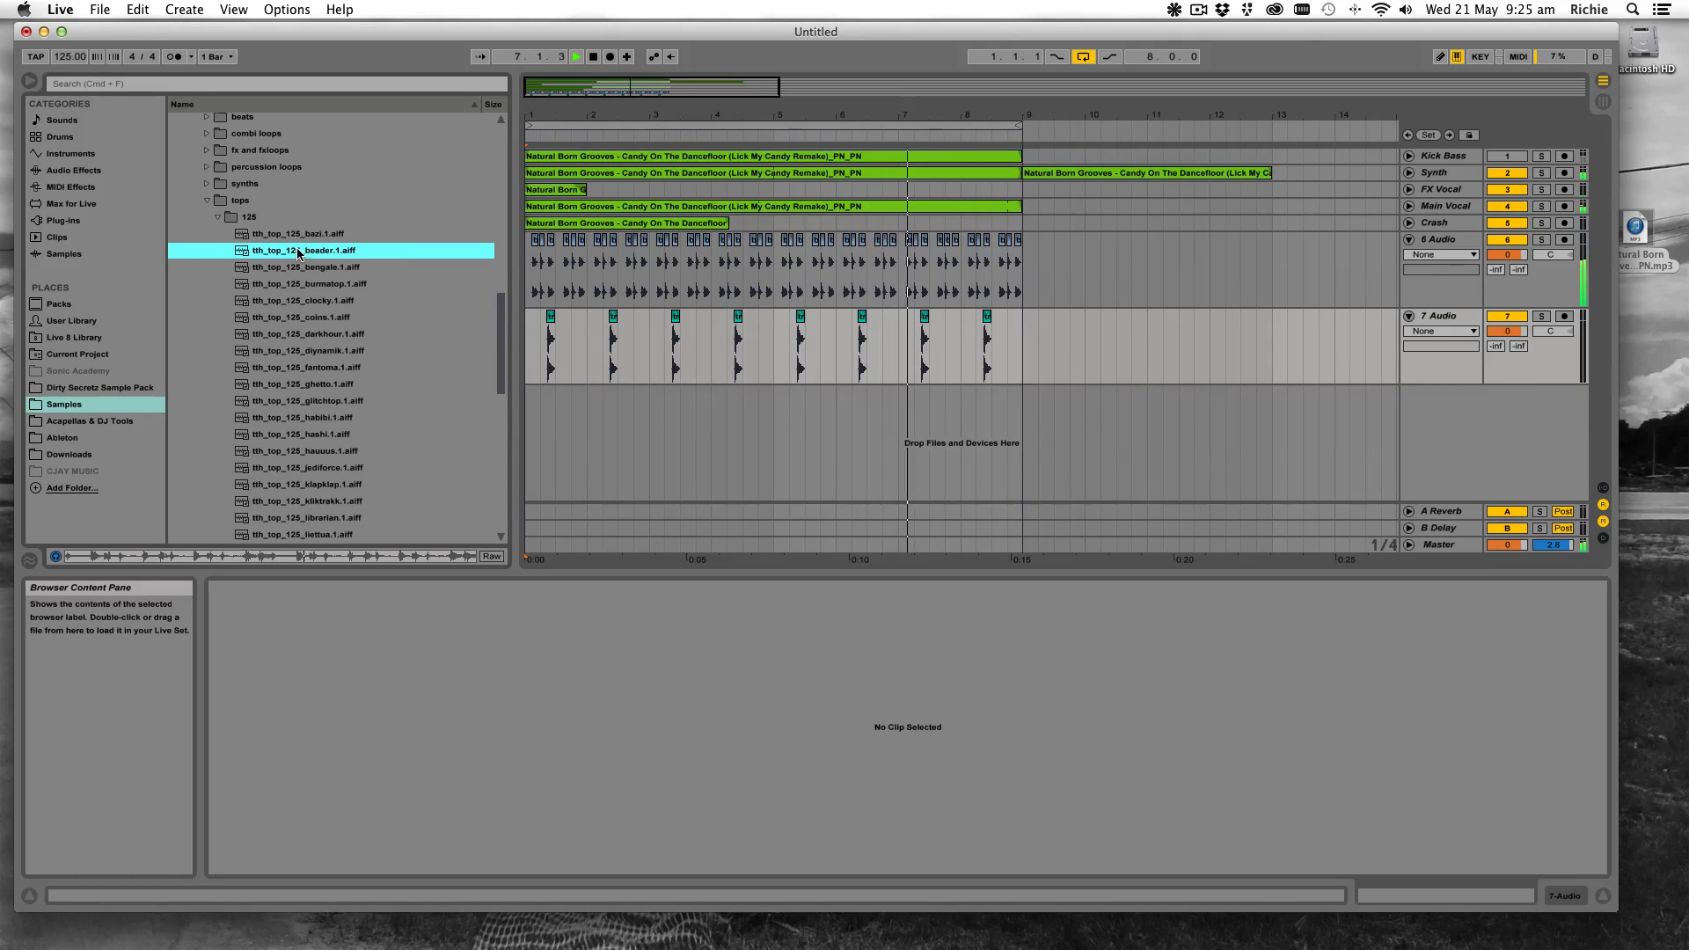
pyautogui.press('space')
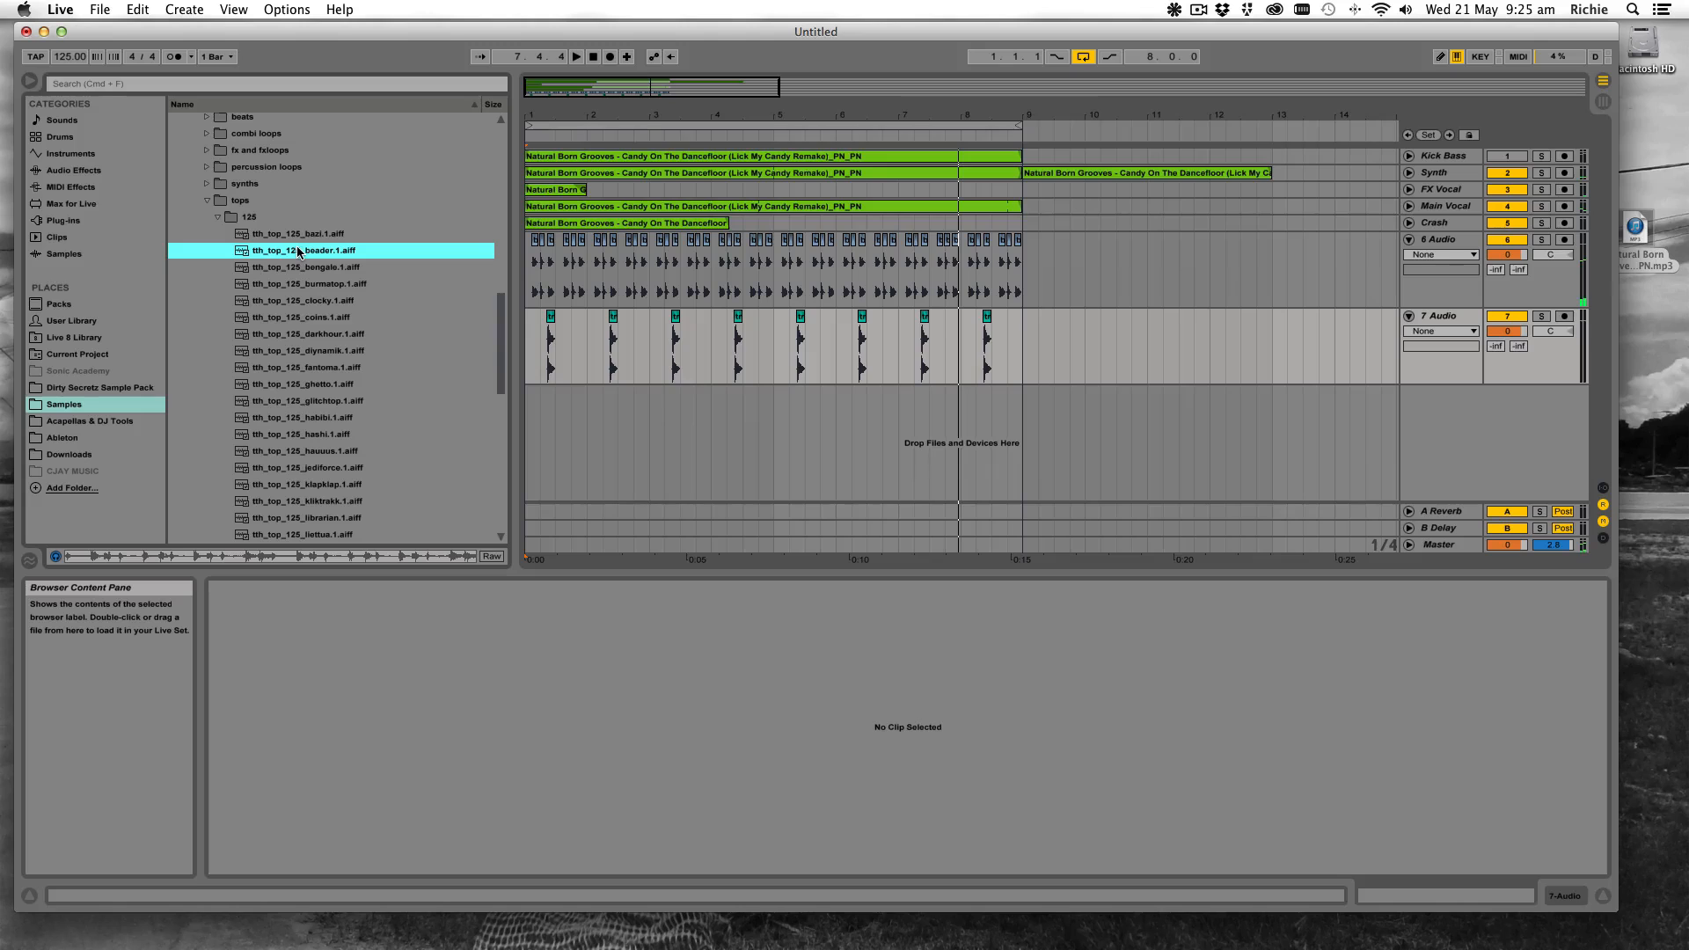
# Place tth_top_125_beader.1.aiff on a new audio track at bar 1, extend it to bar 9, and play it with the arrangement
pyautogui.moveTo(298, 250); pyautogui.dragTo(531, 396)
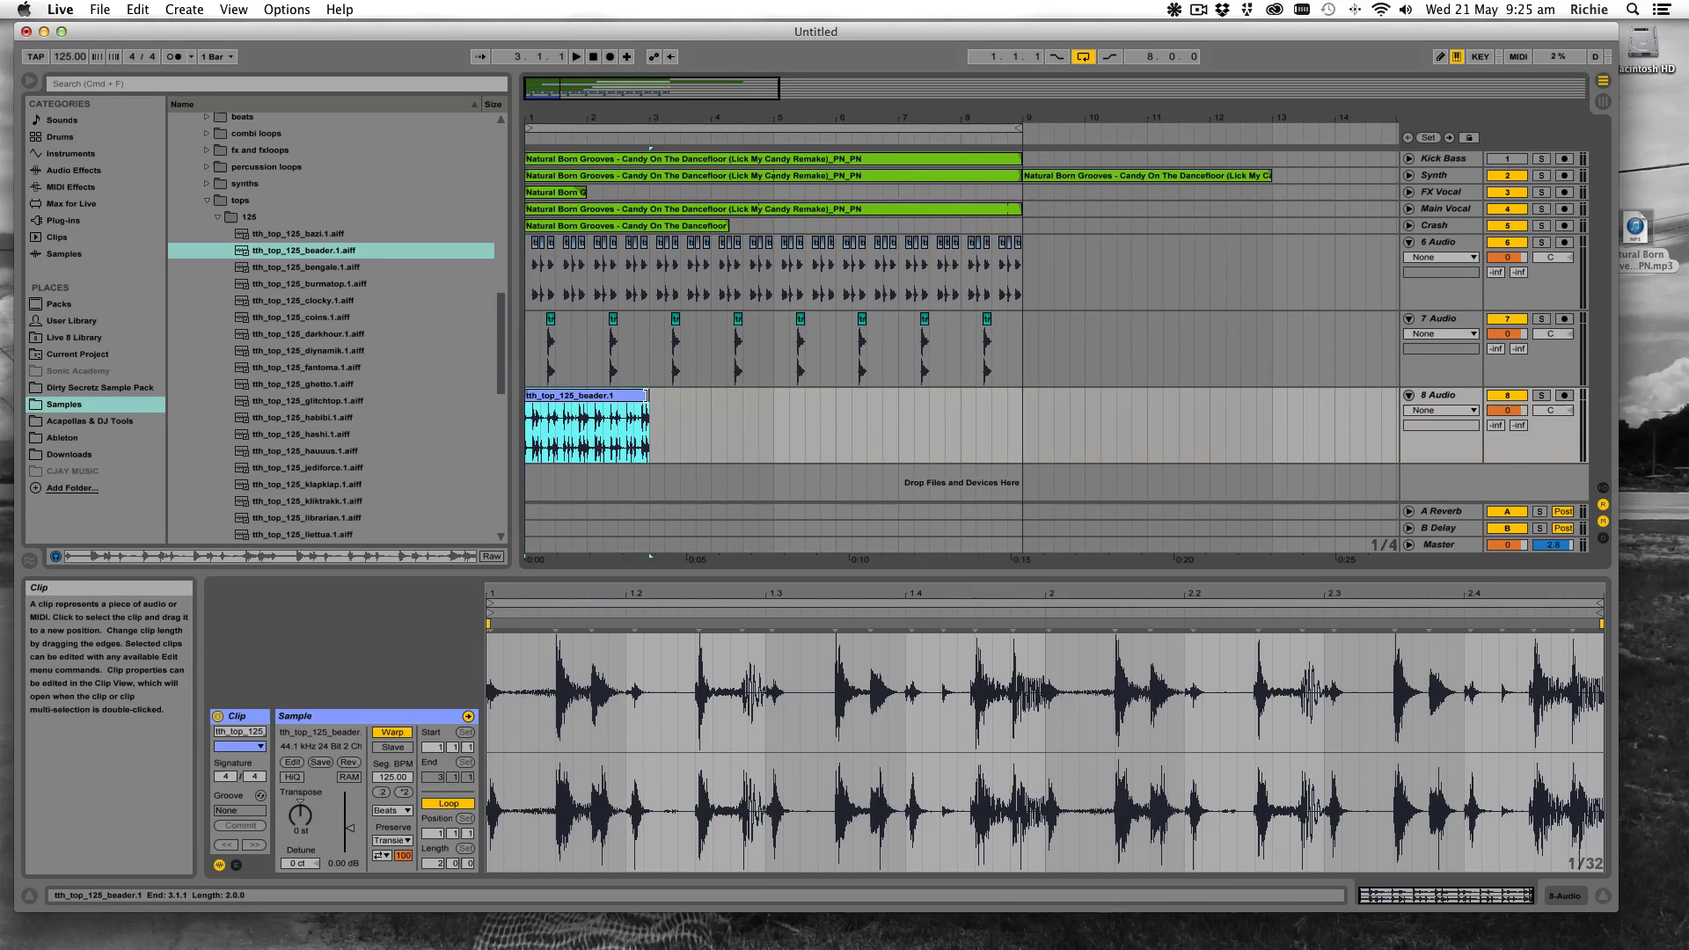
pyautogui.moveTo(648, 395); pyautogui.dragTo(1025, 409)
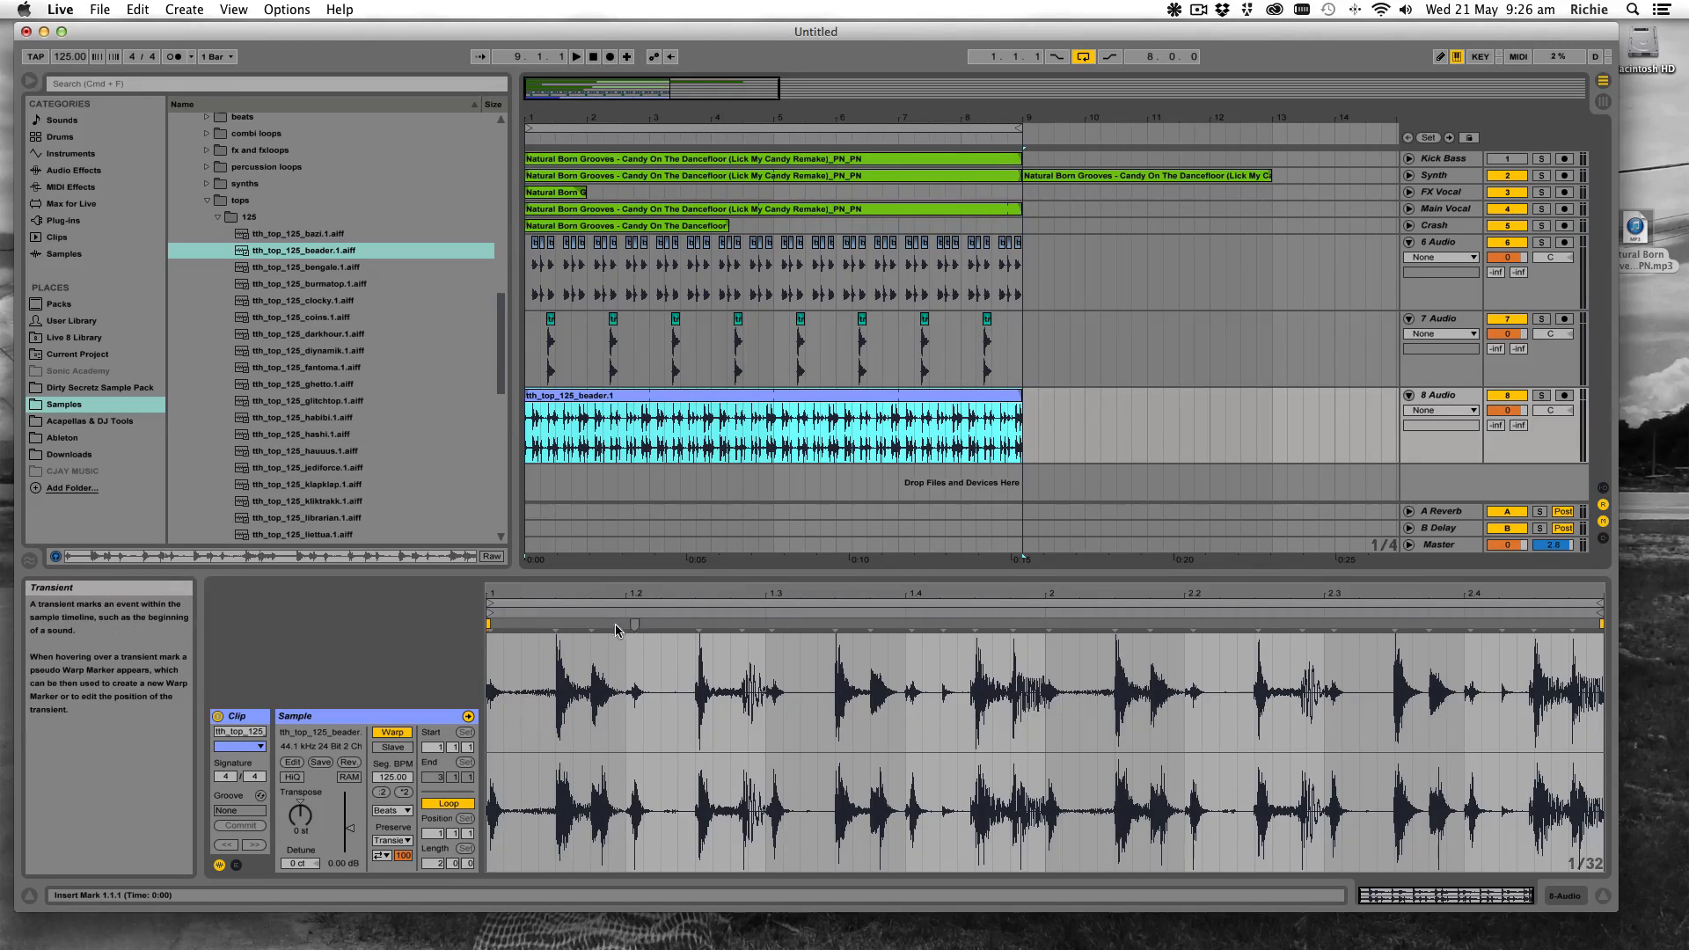
pyautogui.click(590, 414)
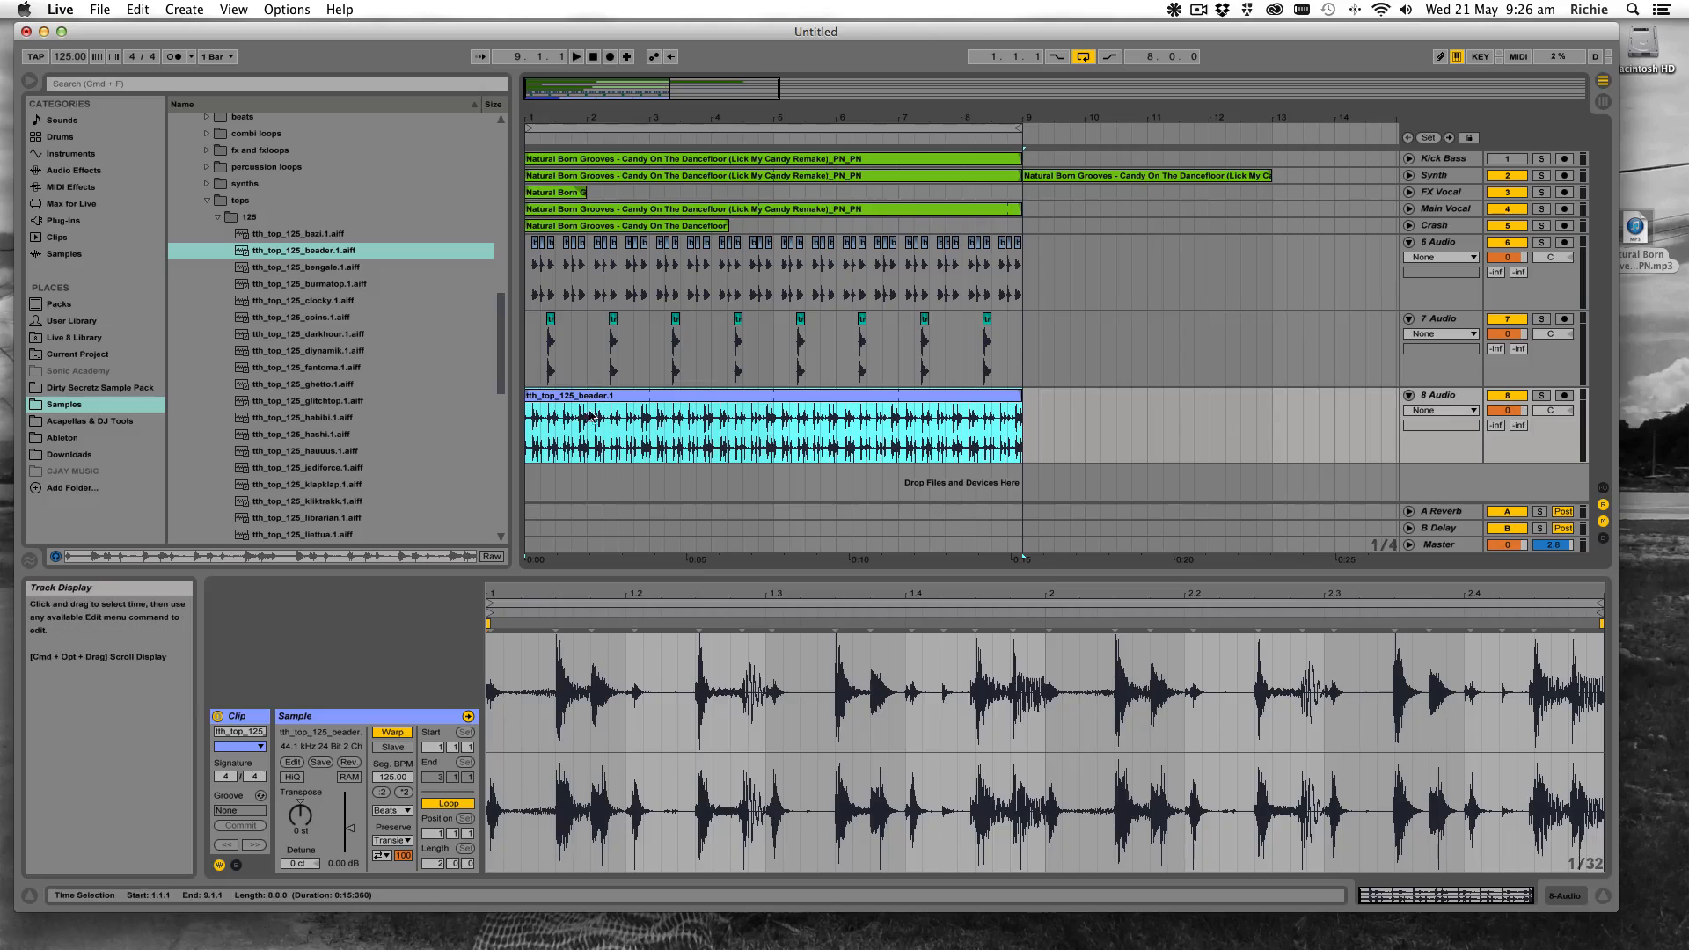
pyautogui.click(530, 427)
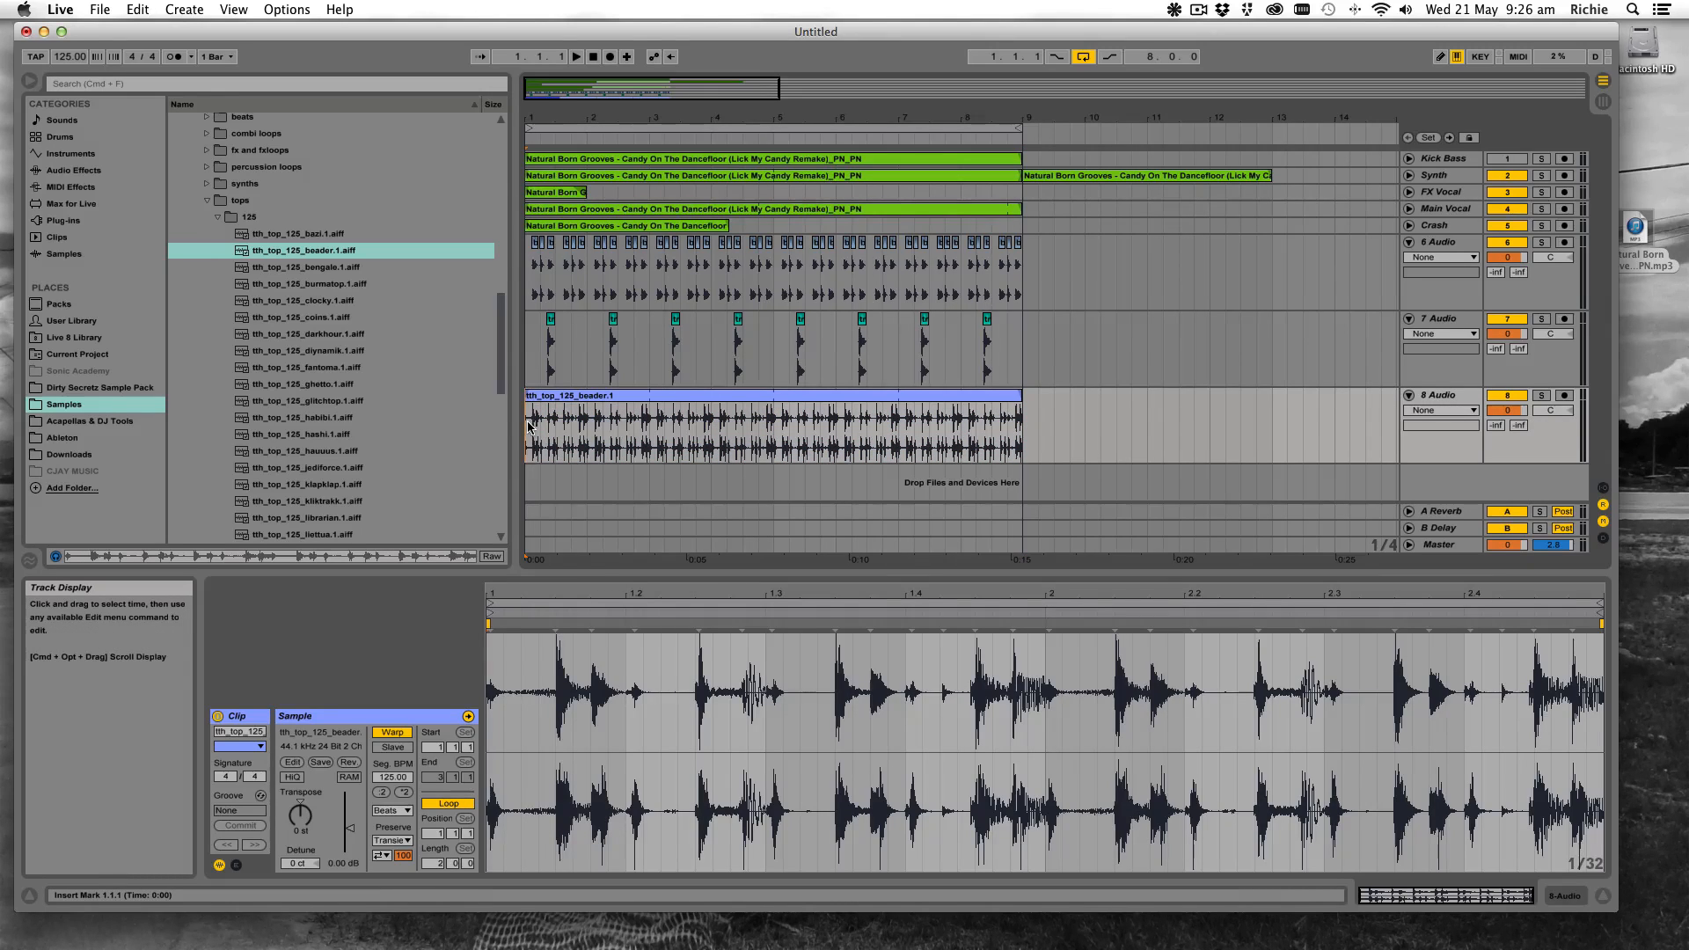
pyautogui.press('space')
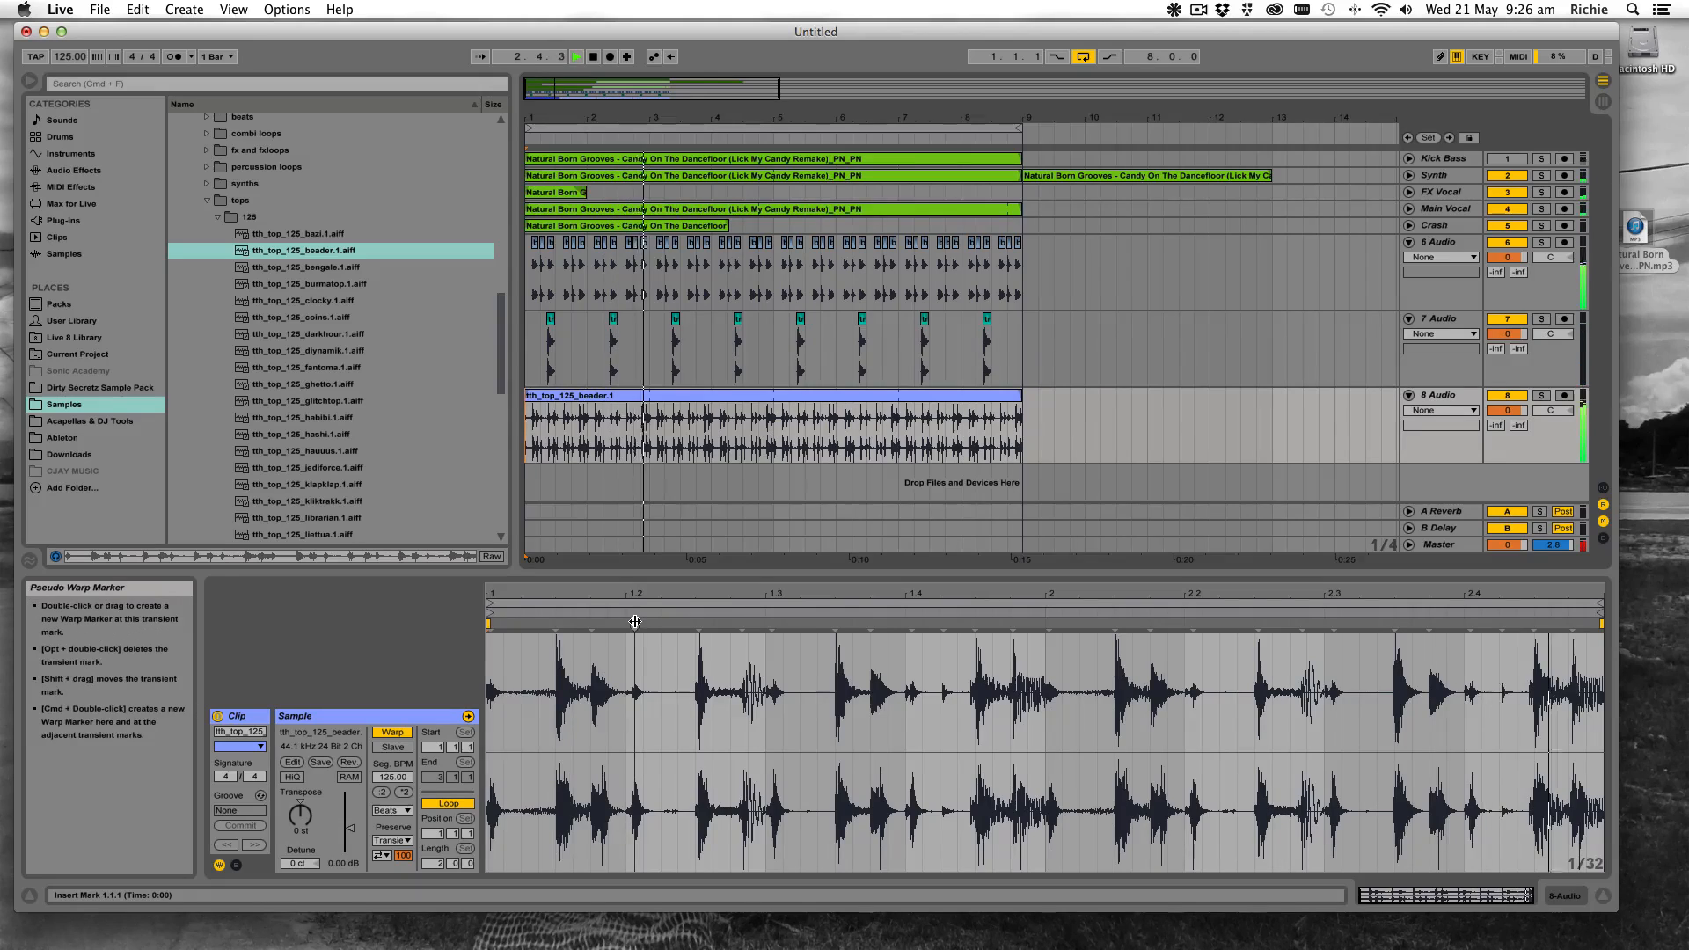
# Align the tth_top_125_beader transients to the grid with warp markers at 1.2.1, 2.2.1, 2.4.1, 1.4.1, 1.3.3 and 2.1.3
pyautogui.moveTo(635, 622); pyautogui.dragTo(626, 624)
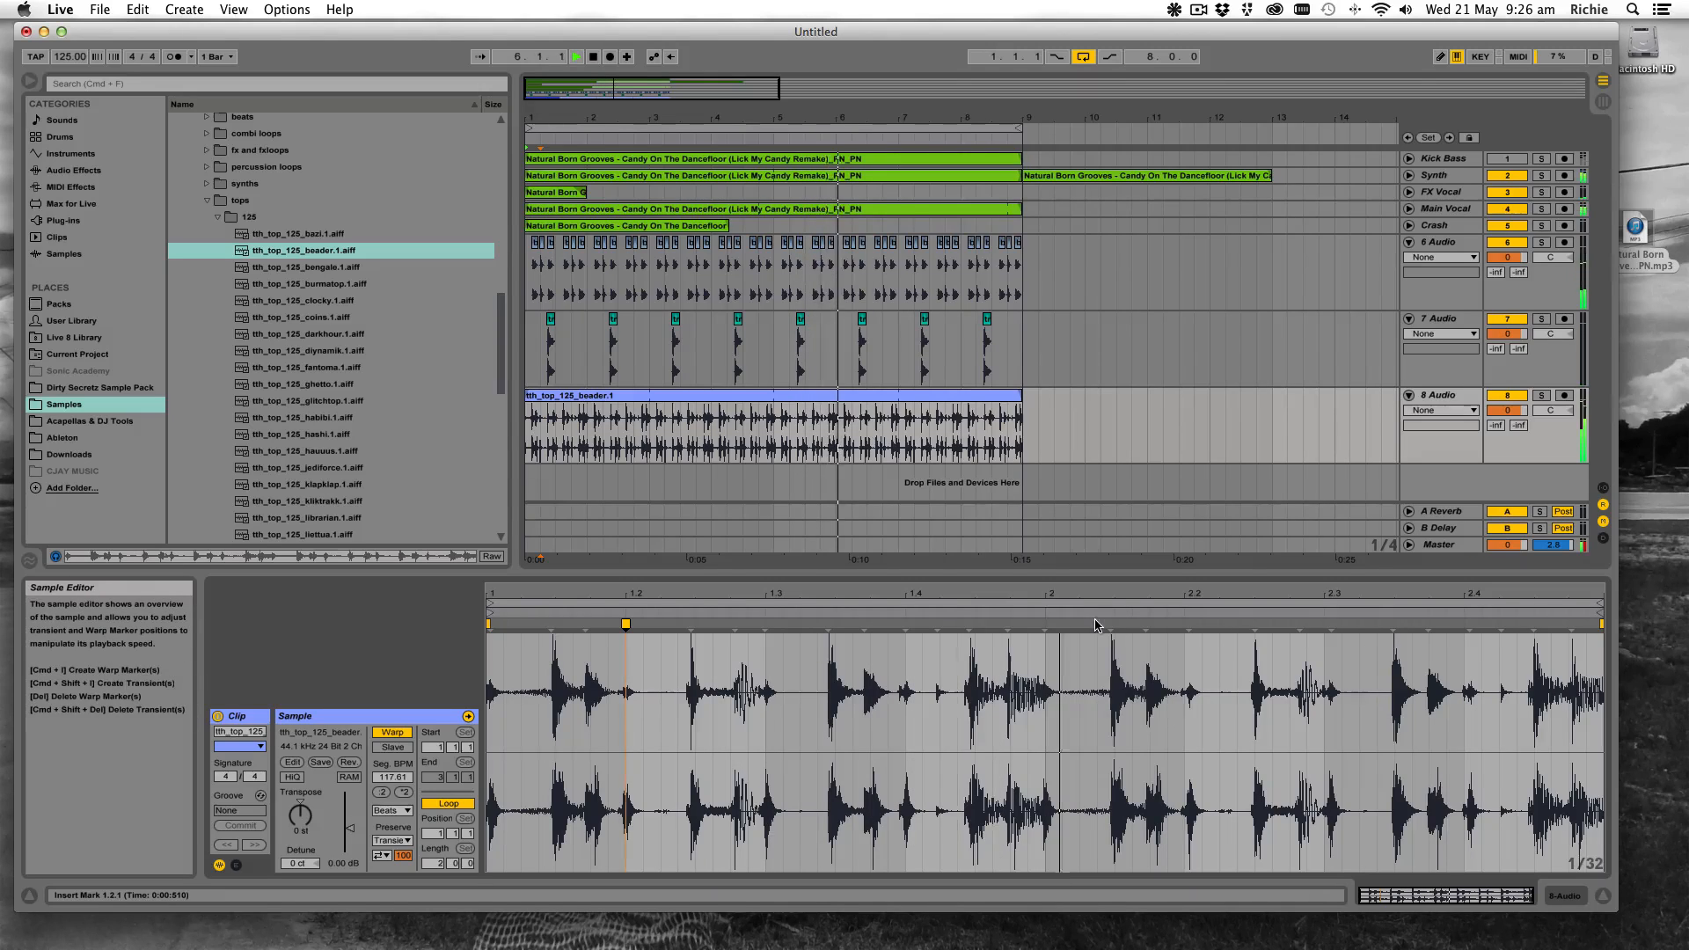
pyautogui.doubleClick(1188, 623)
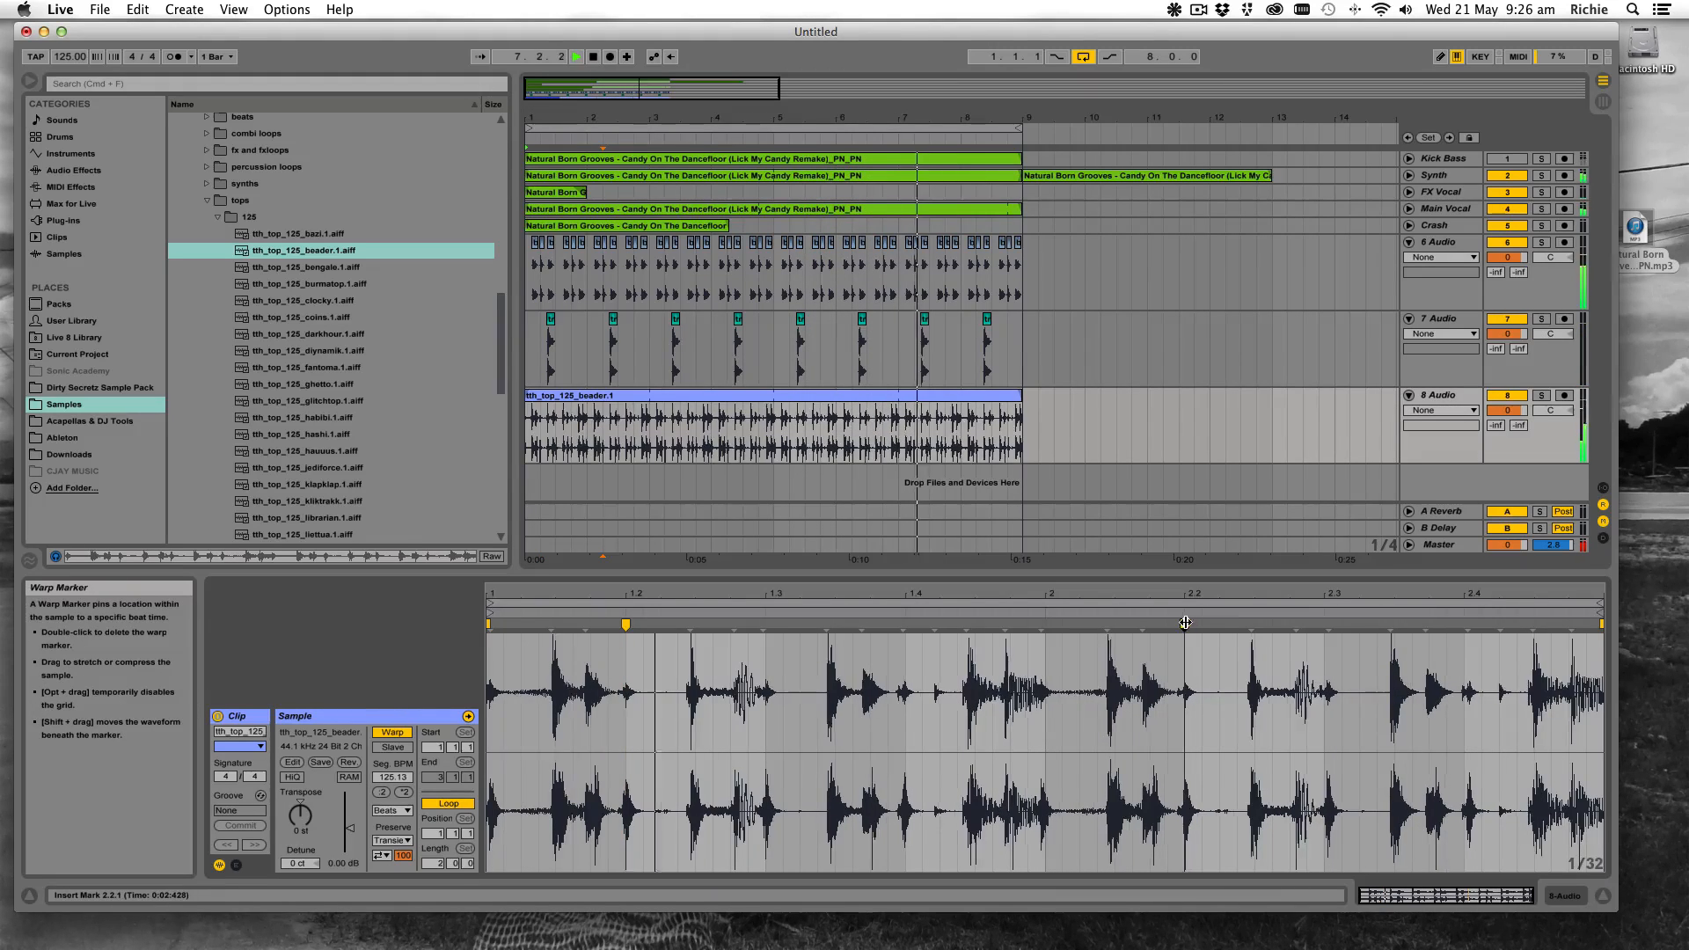
pyautogui.doubleClick(1466, 627)
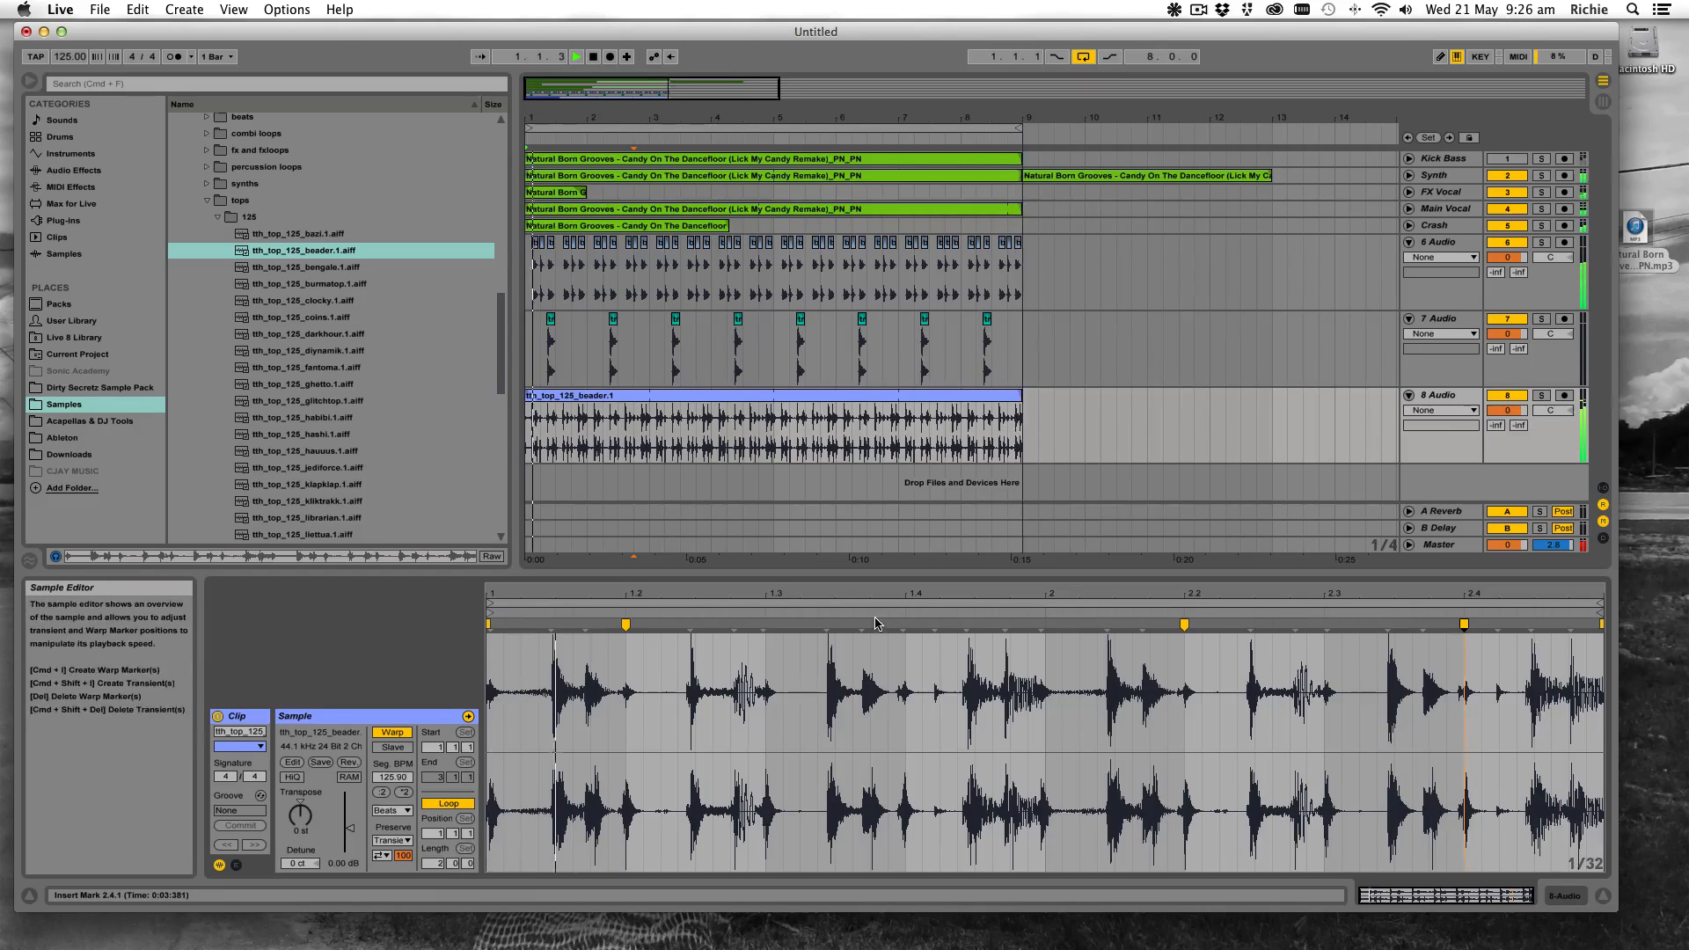
pyautogui.moveTo(904, 624)
pyautogui.mouseDown()
pyautogui.moveTo(919, 622)
pyautogui.moveTo(835, 624)
pyautogui.mouseUp()
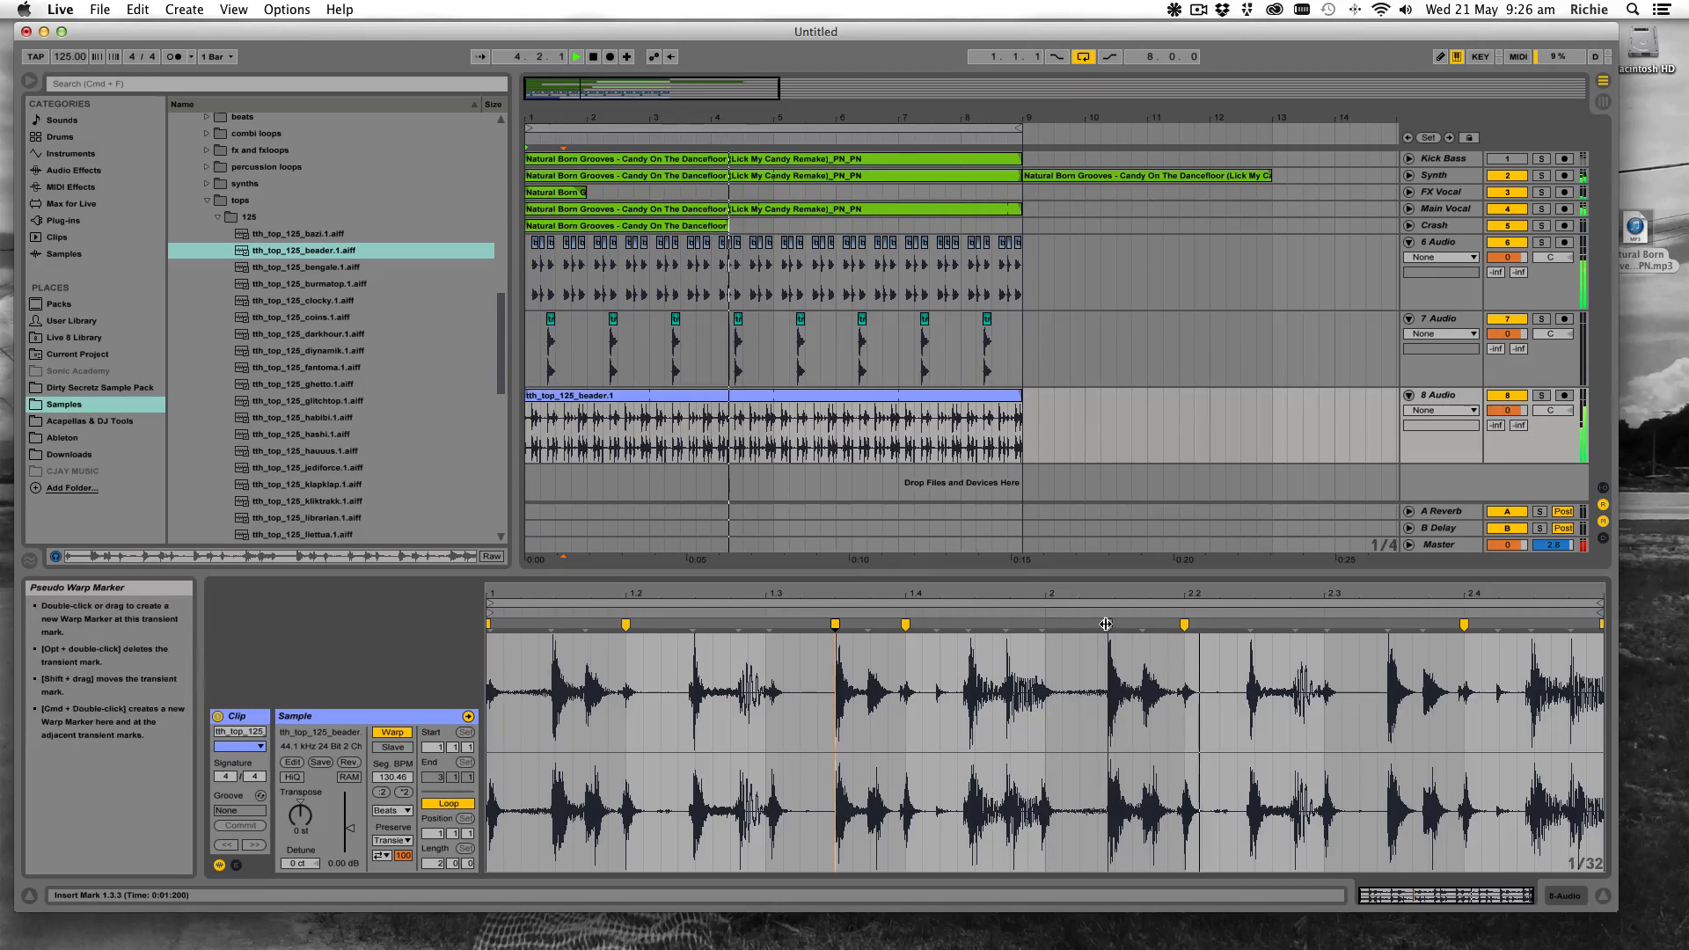
pyautogui.moveTo(1106, 624); pyautogui.dragTo(1115, 624)
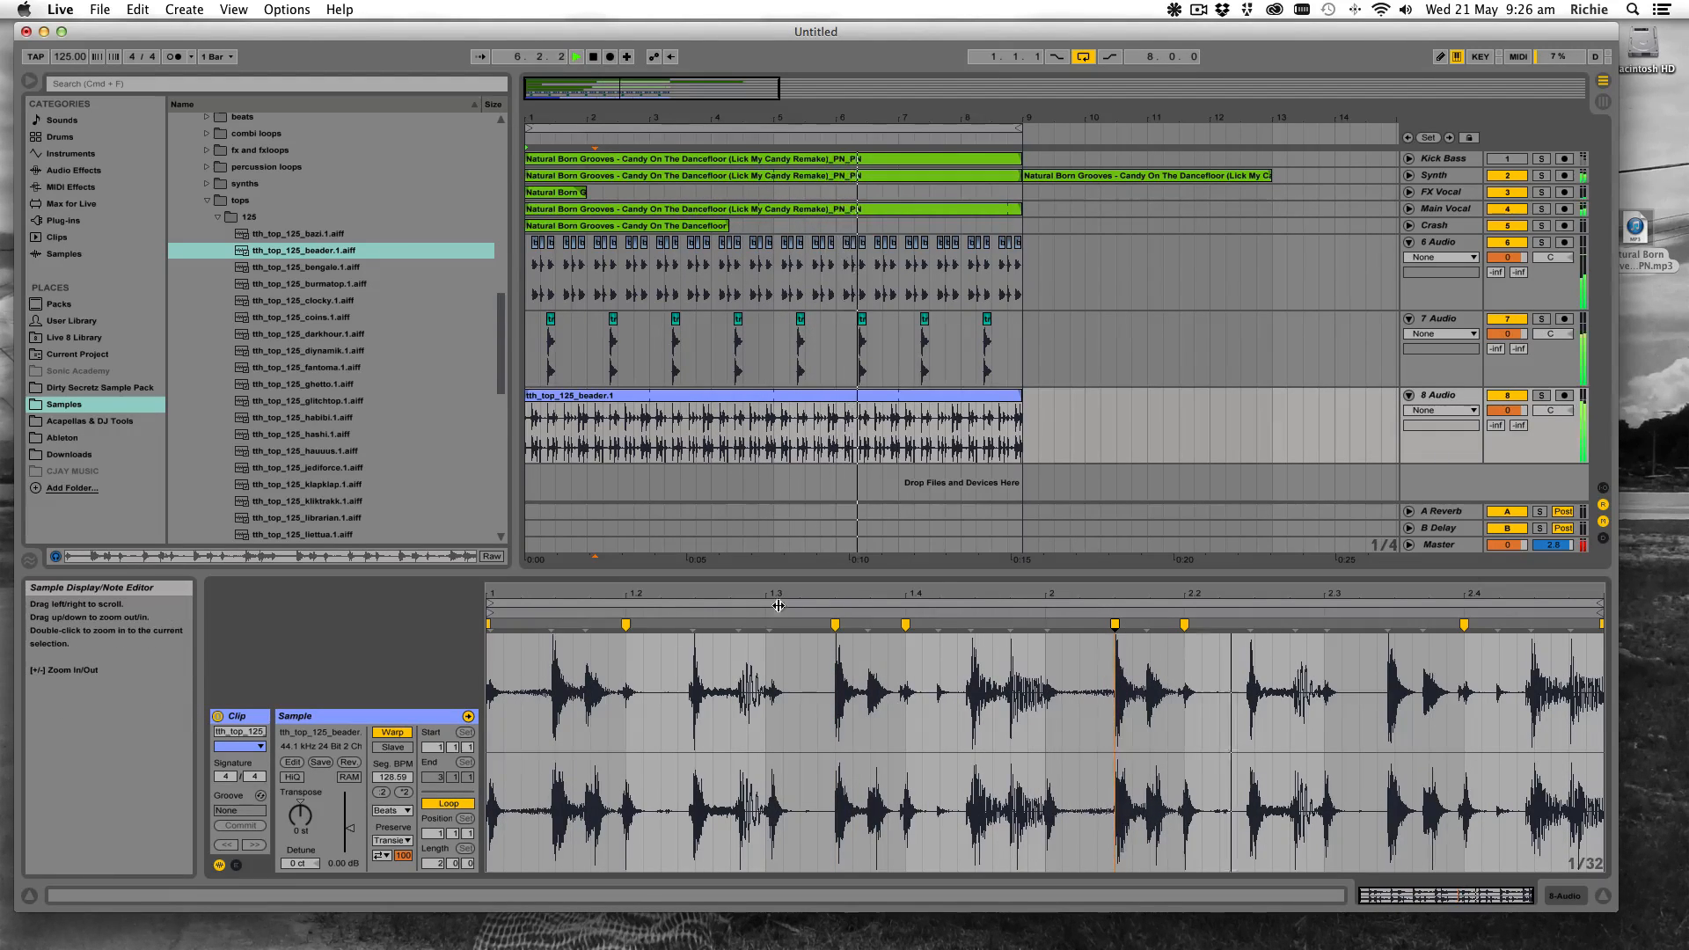
# Add warp markers to the tth_top_125_beader loop at 1.2.3, 2.3.3, 2.4.3, 2.2.3, 1.4.3 and 1.1.3
pyautogui.doubleClick(695, 623)
pyautogui.doubleClick(1394, 623)
pyautogui.doubleClick(1534, 624)
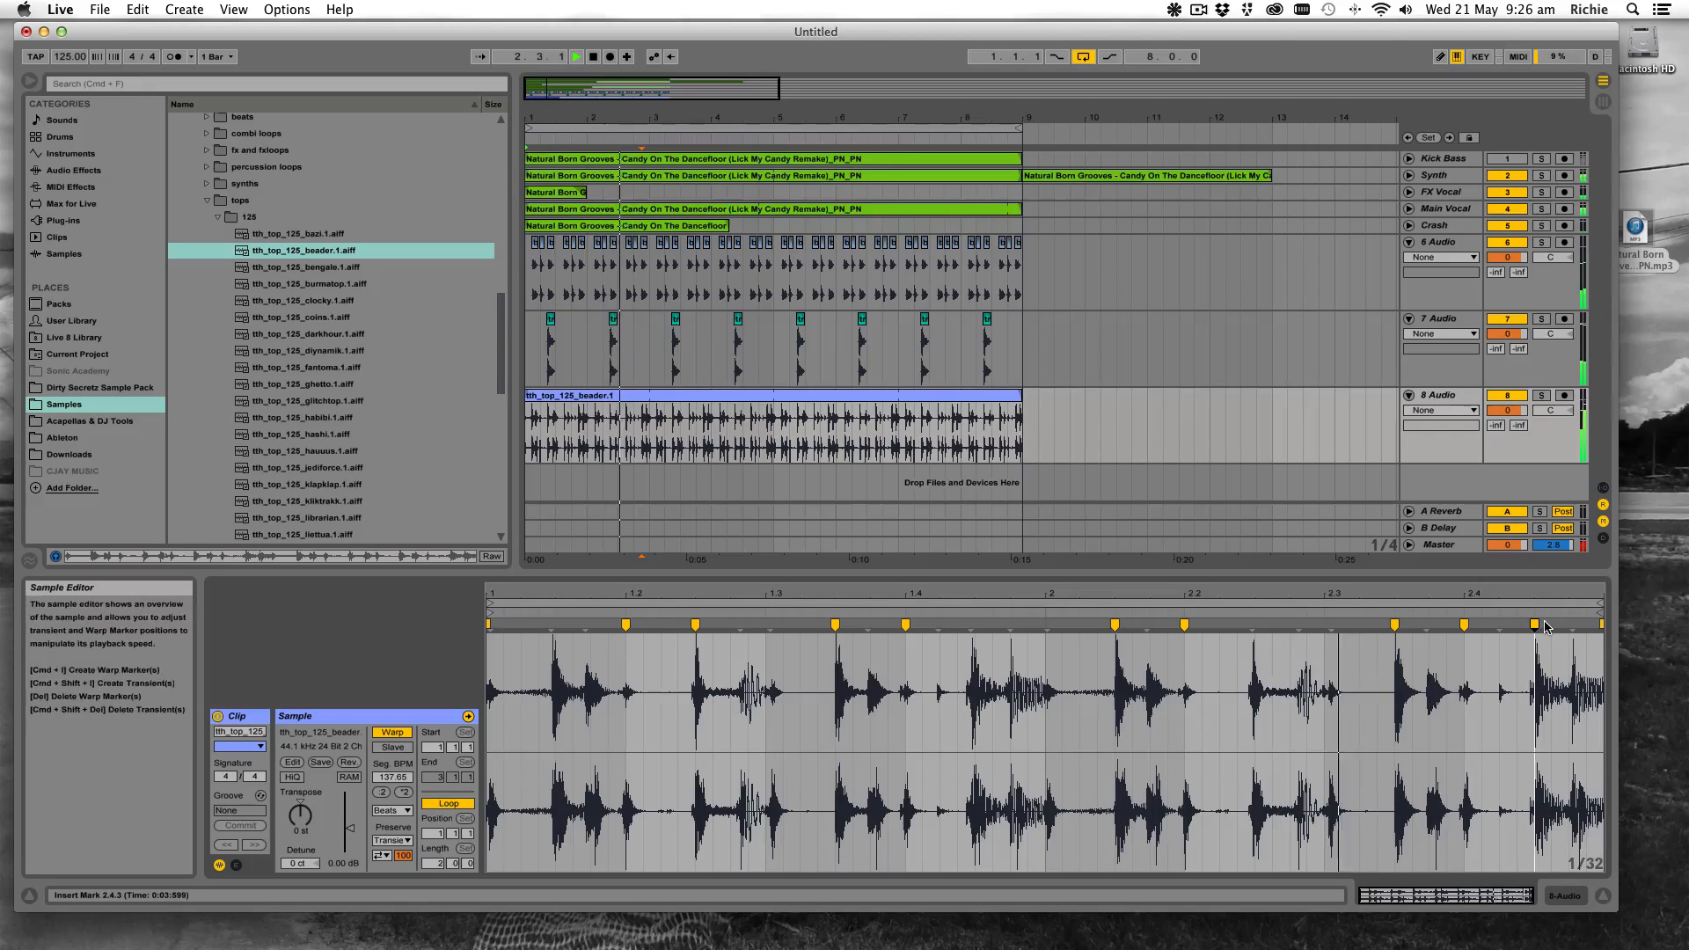
pyautogui.doubleClick(1256, 624)
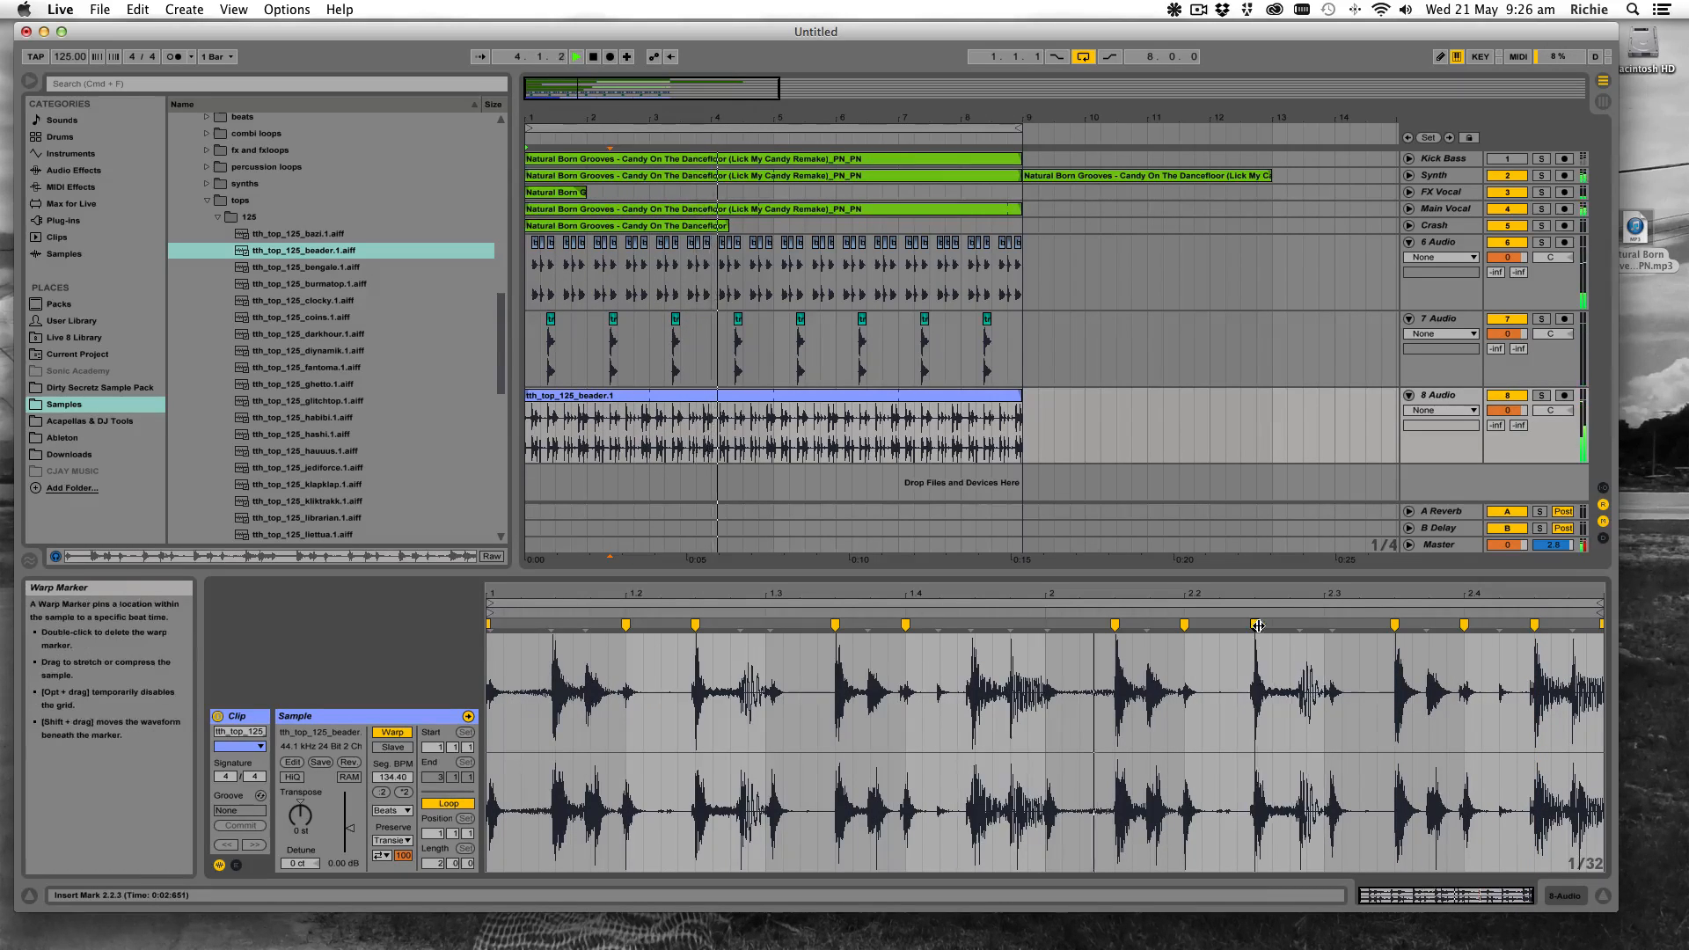
pyautogui.doubleClick(975, 624)
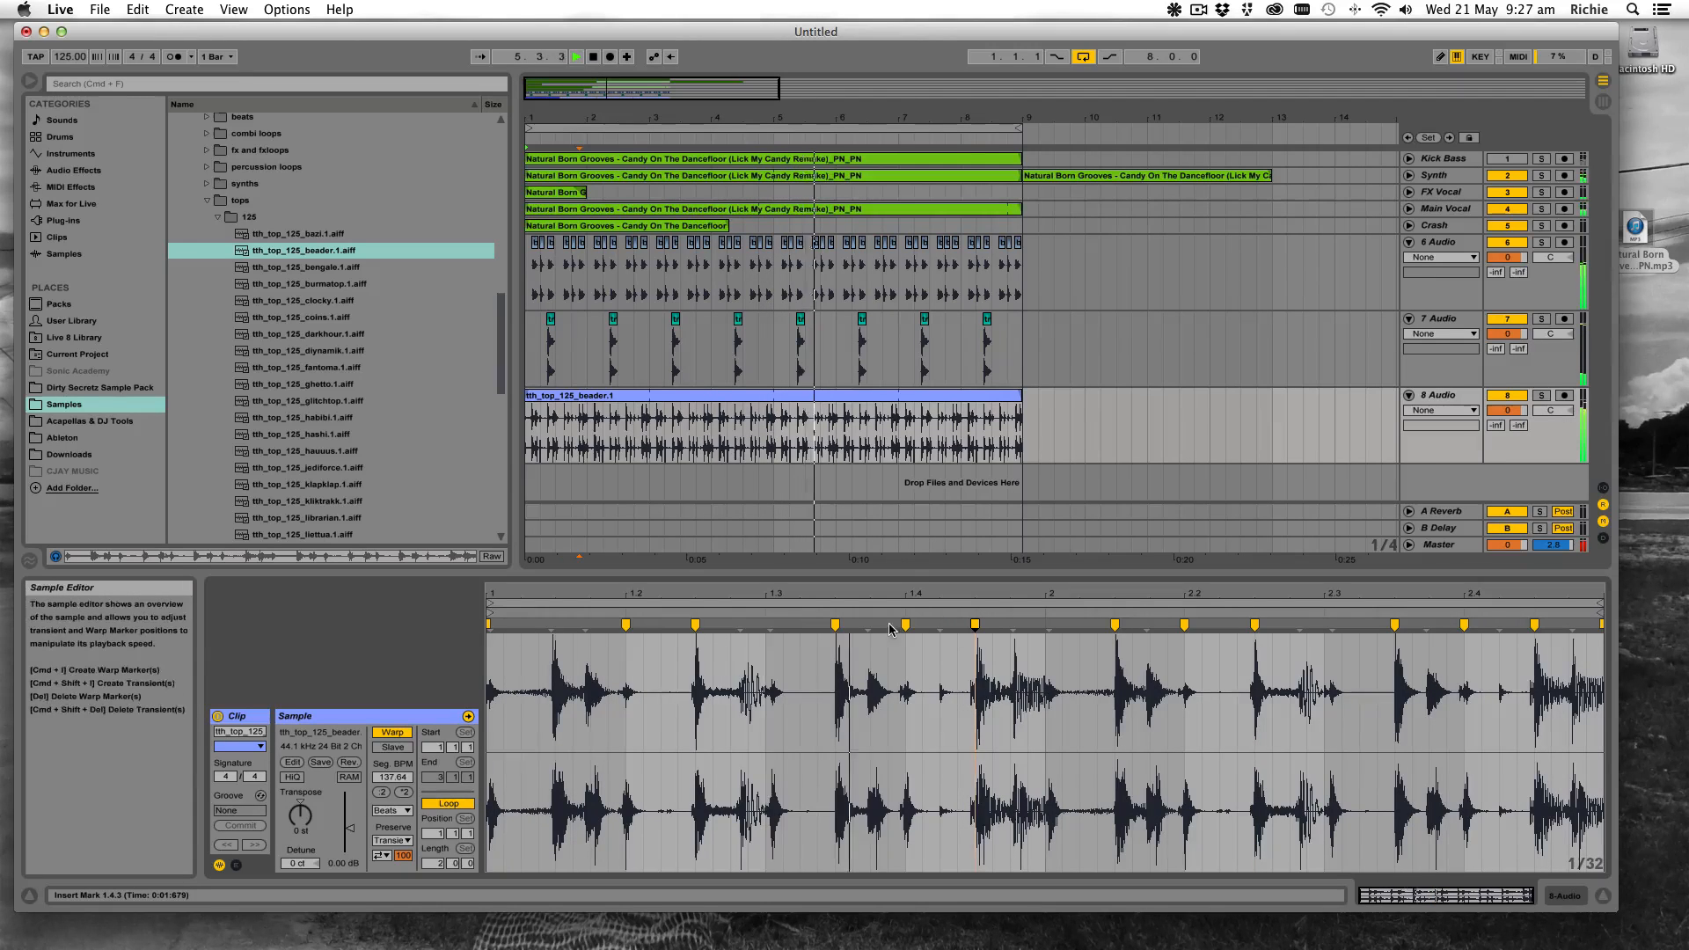
pyautogui.doubleClick(556, 624)
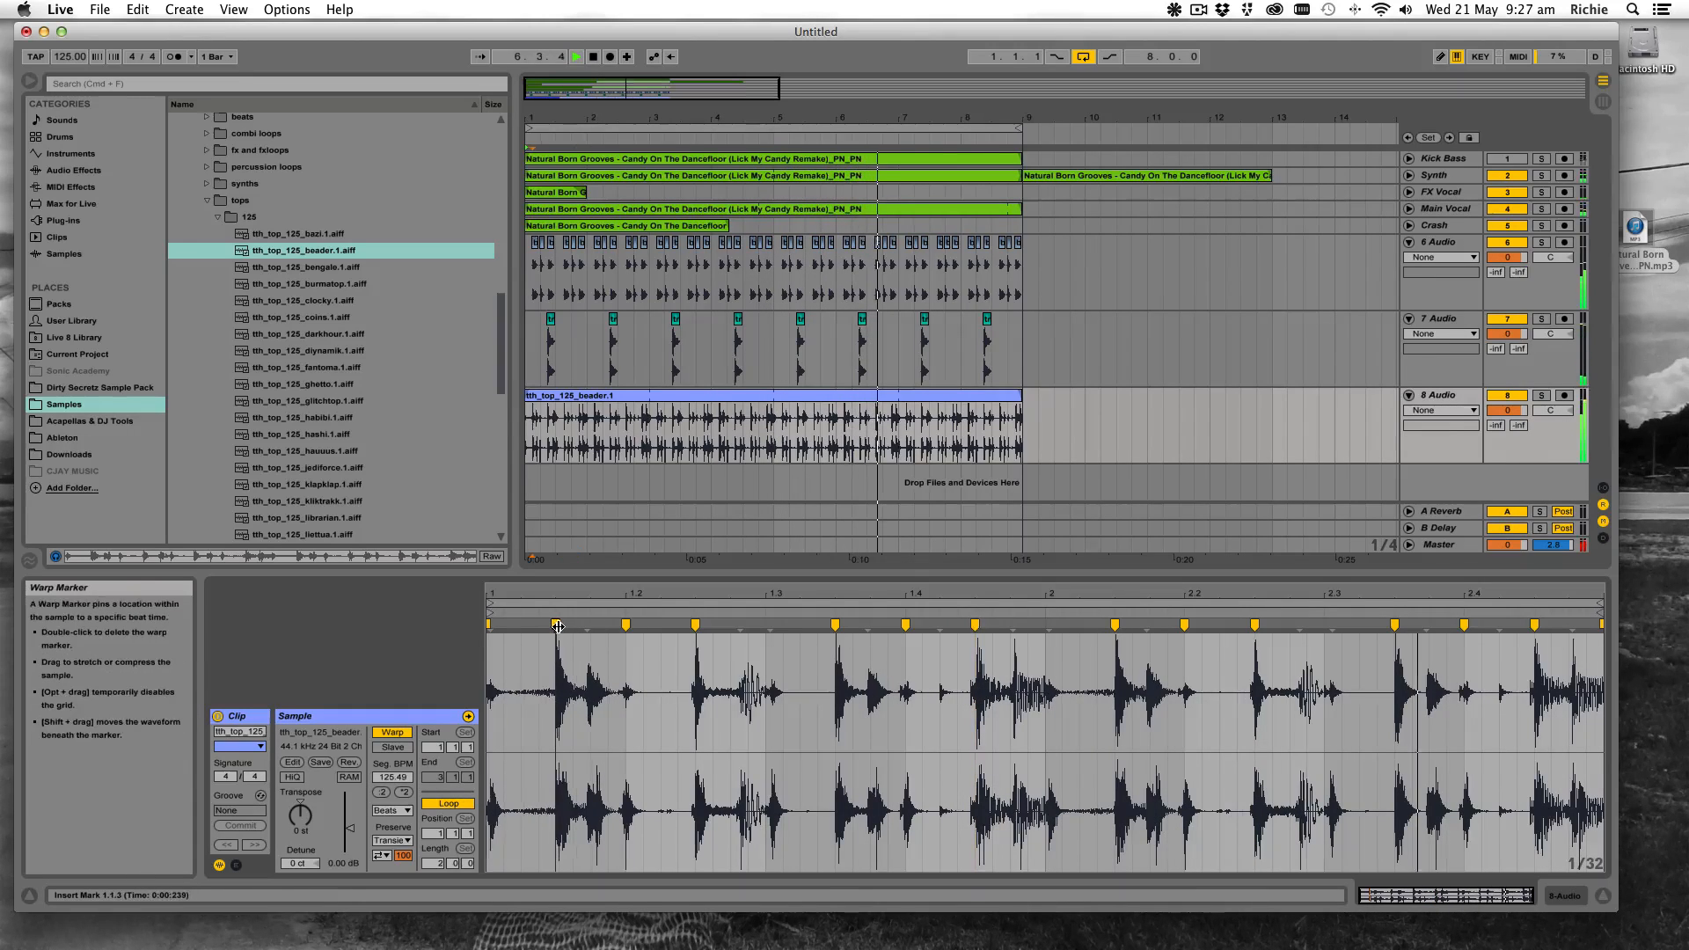
# Add warp markers to the tth_top_125_beader loop at 1.3.1, 2.3.1 and 2.1.1, aligning the last one to the grid
pyautogui.doubleClick(767, 623)
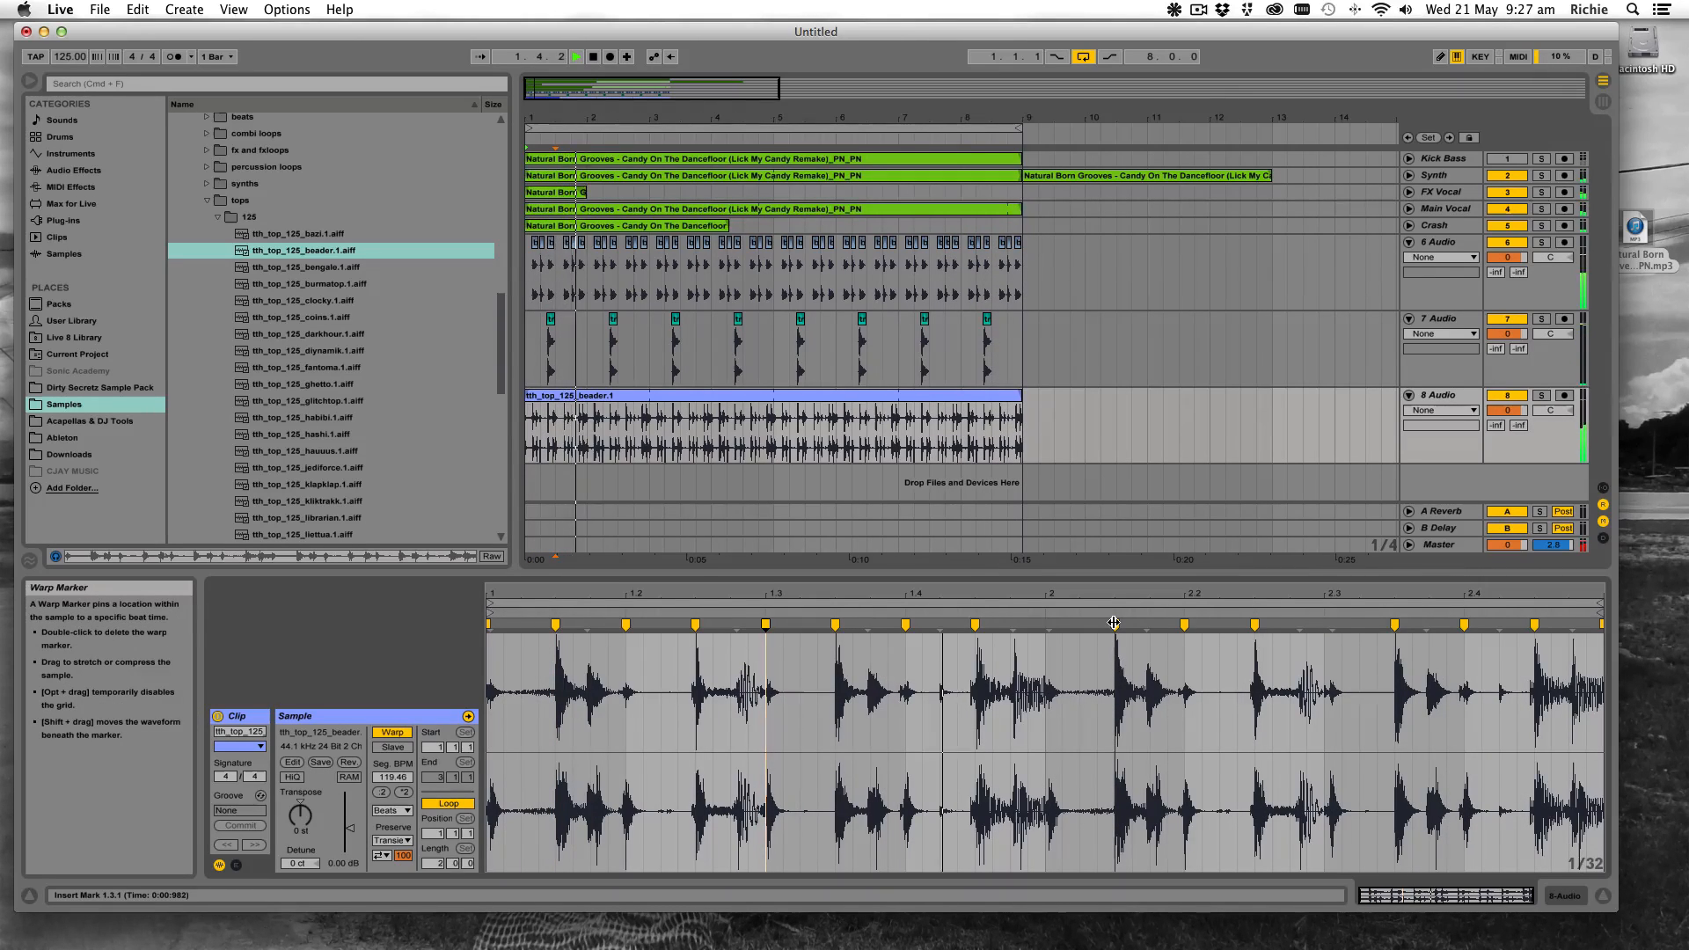
pyautogui.doubleClick(1325, 626)
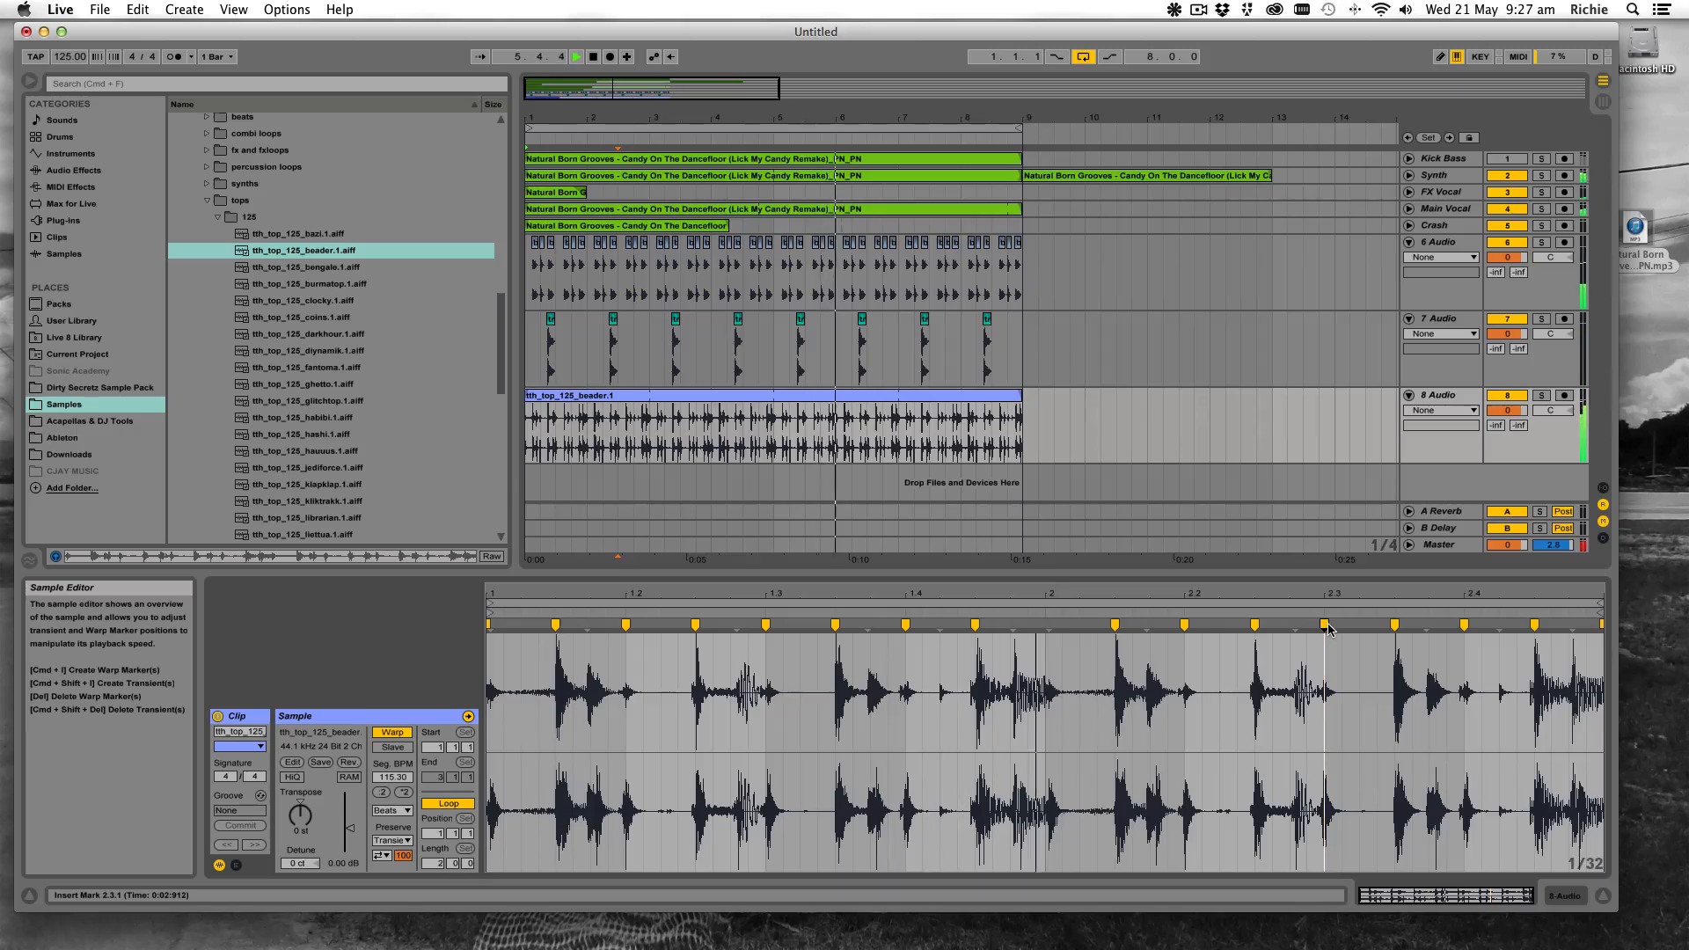
pyautogui.doubleClick(1048, 624)
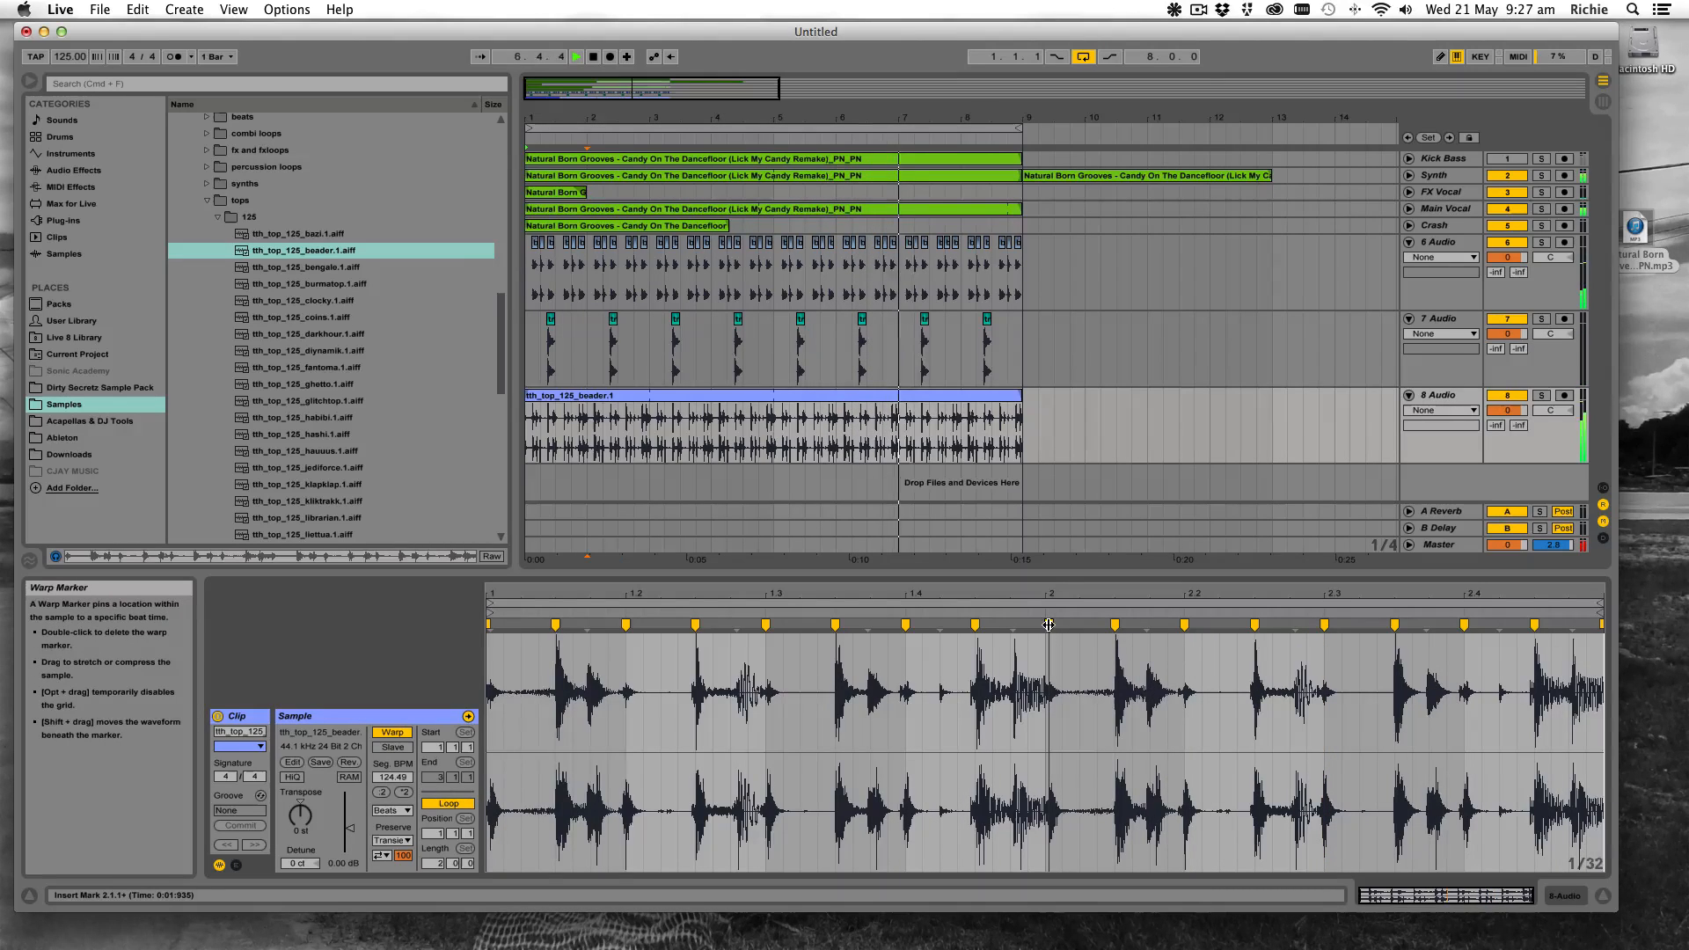
pyautogui.moveTo(1049, 625); pyautogui.dragTo(1045, 624)
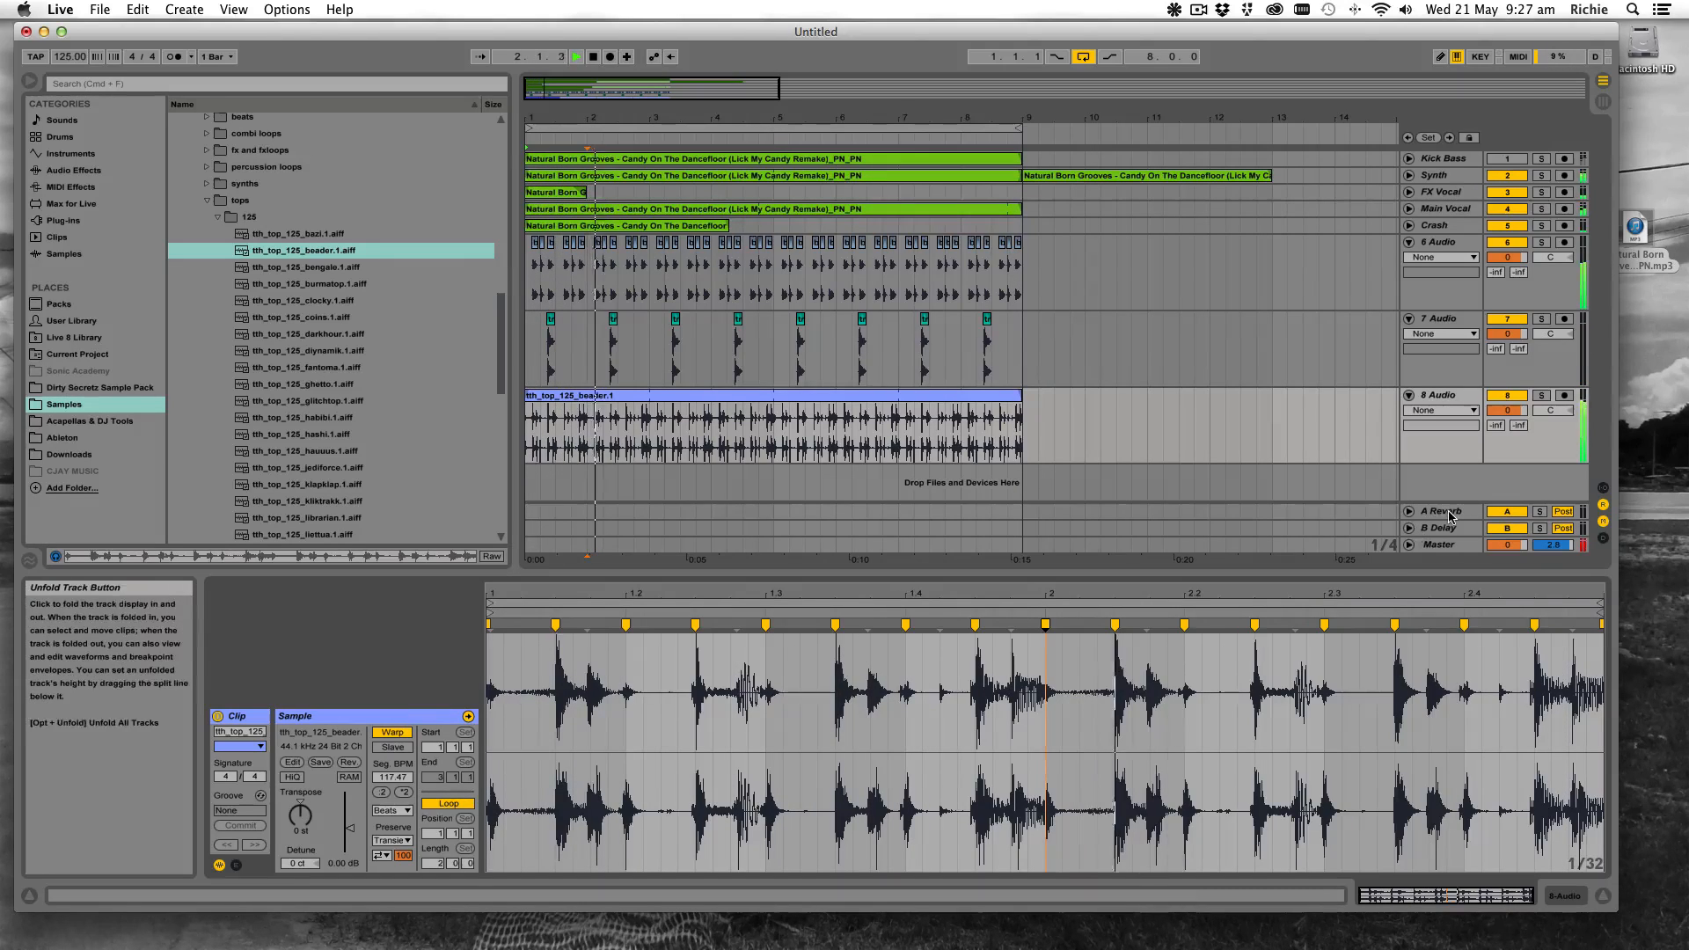
pyautogui.press('space')
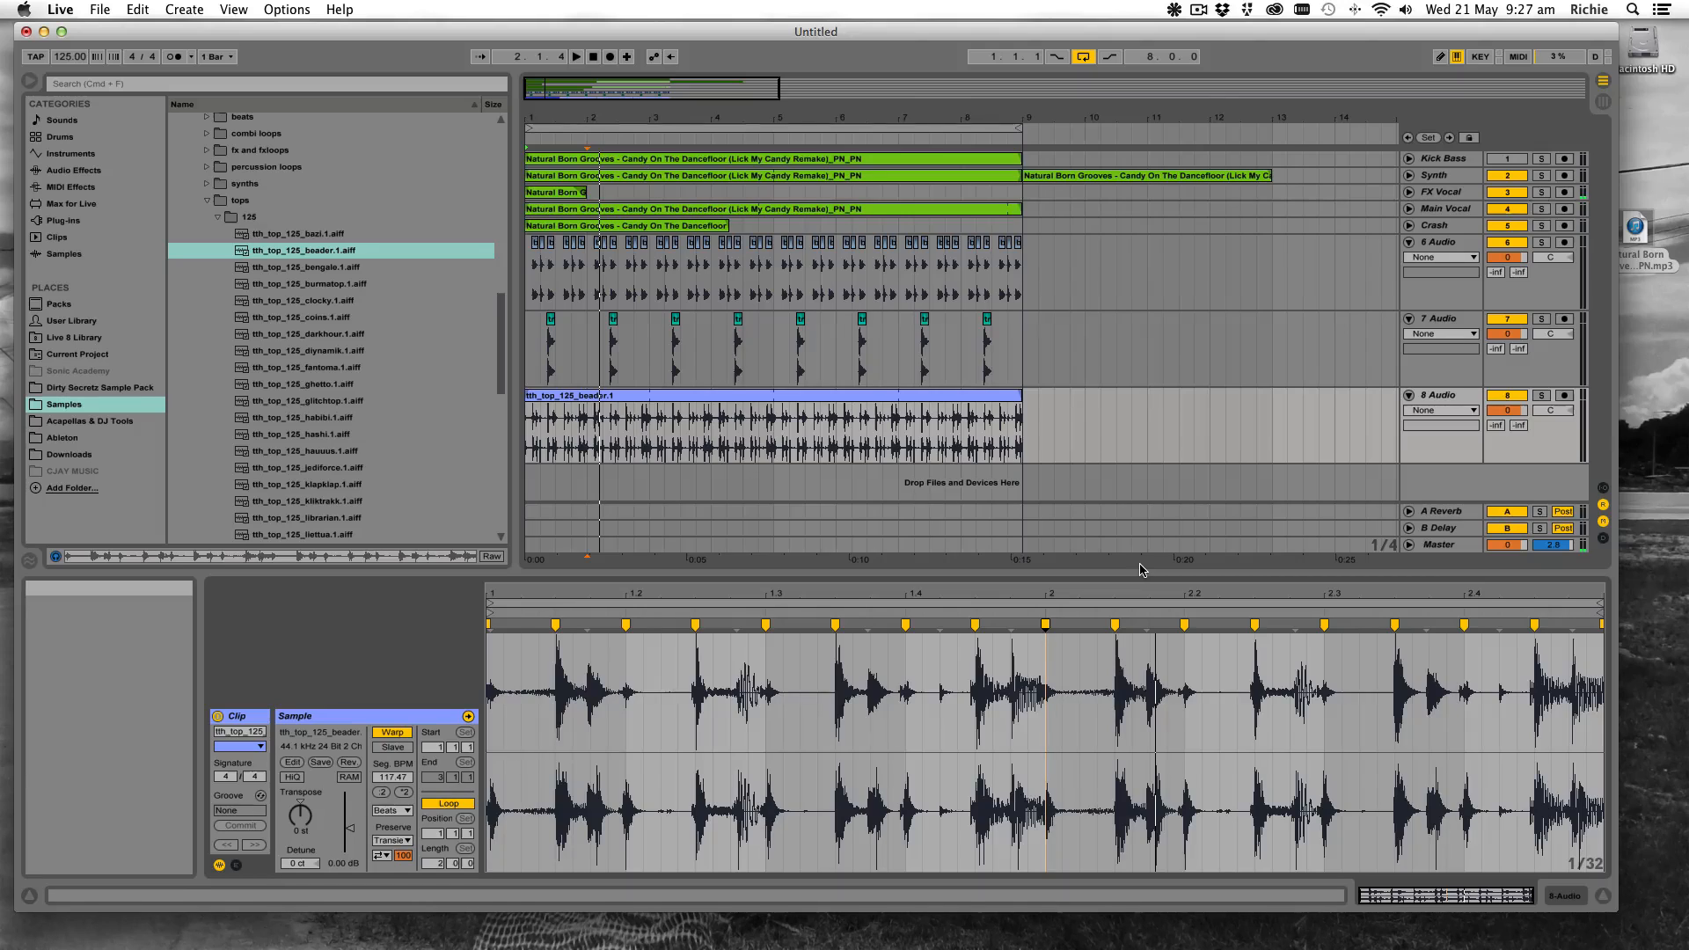
pyautogui.click(1409, 244)
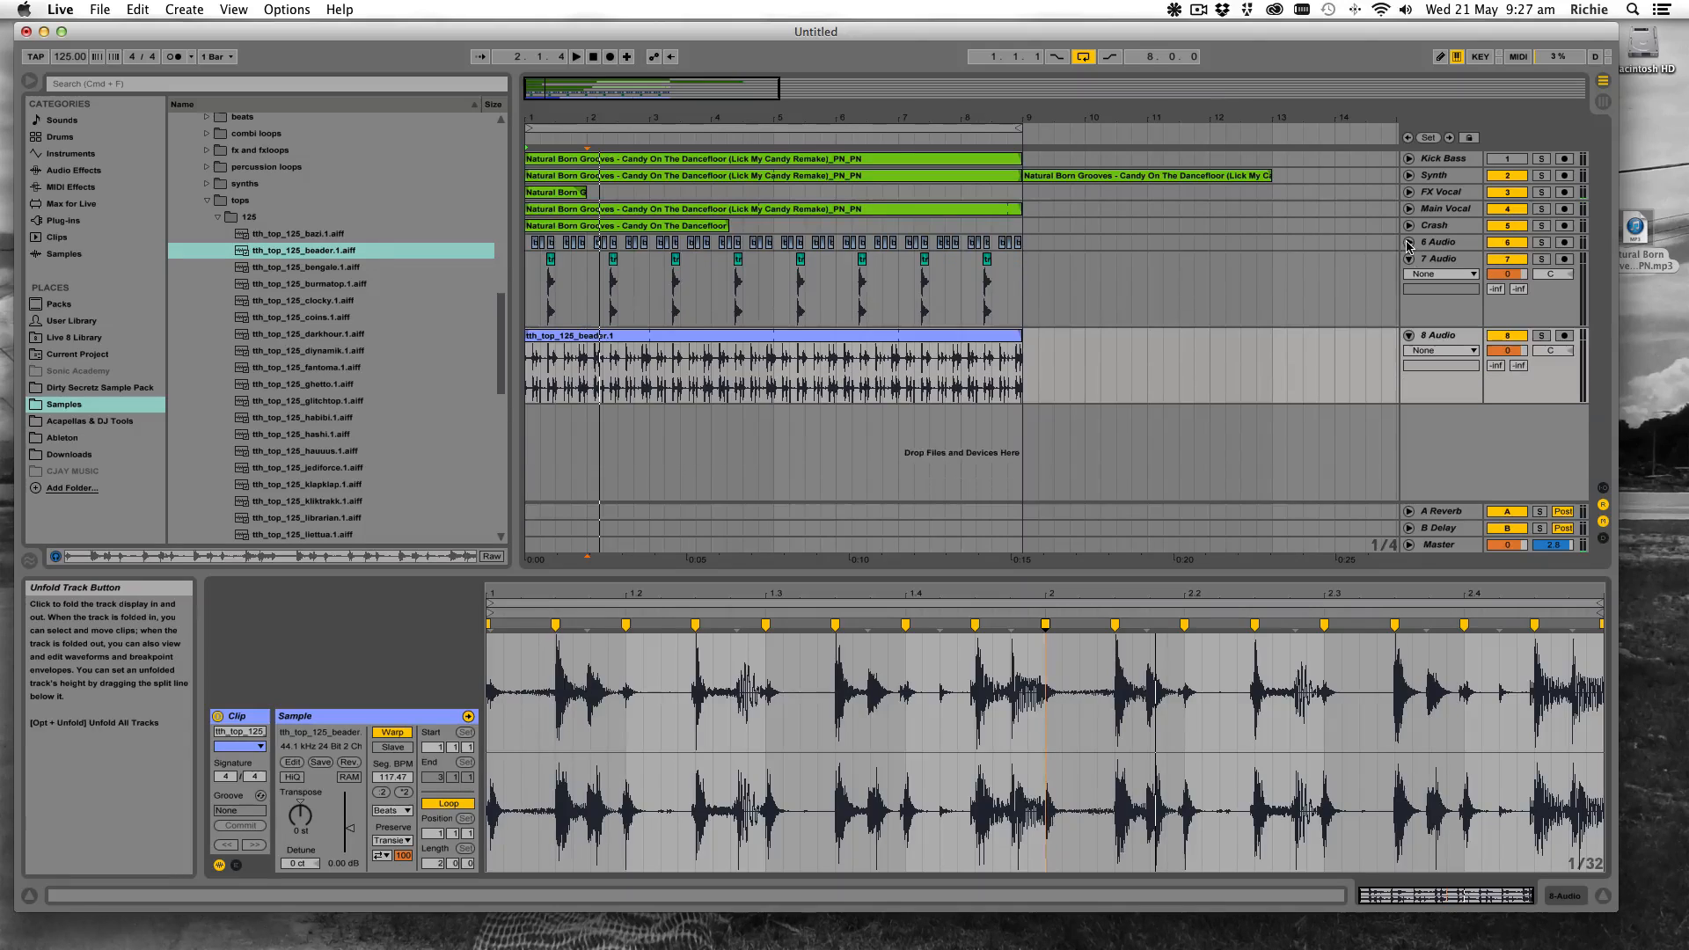
pyautogui.click(1409, 259)
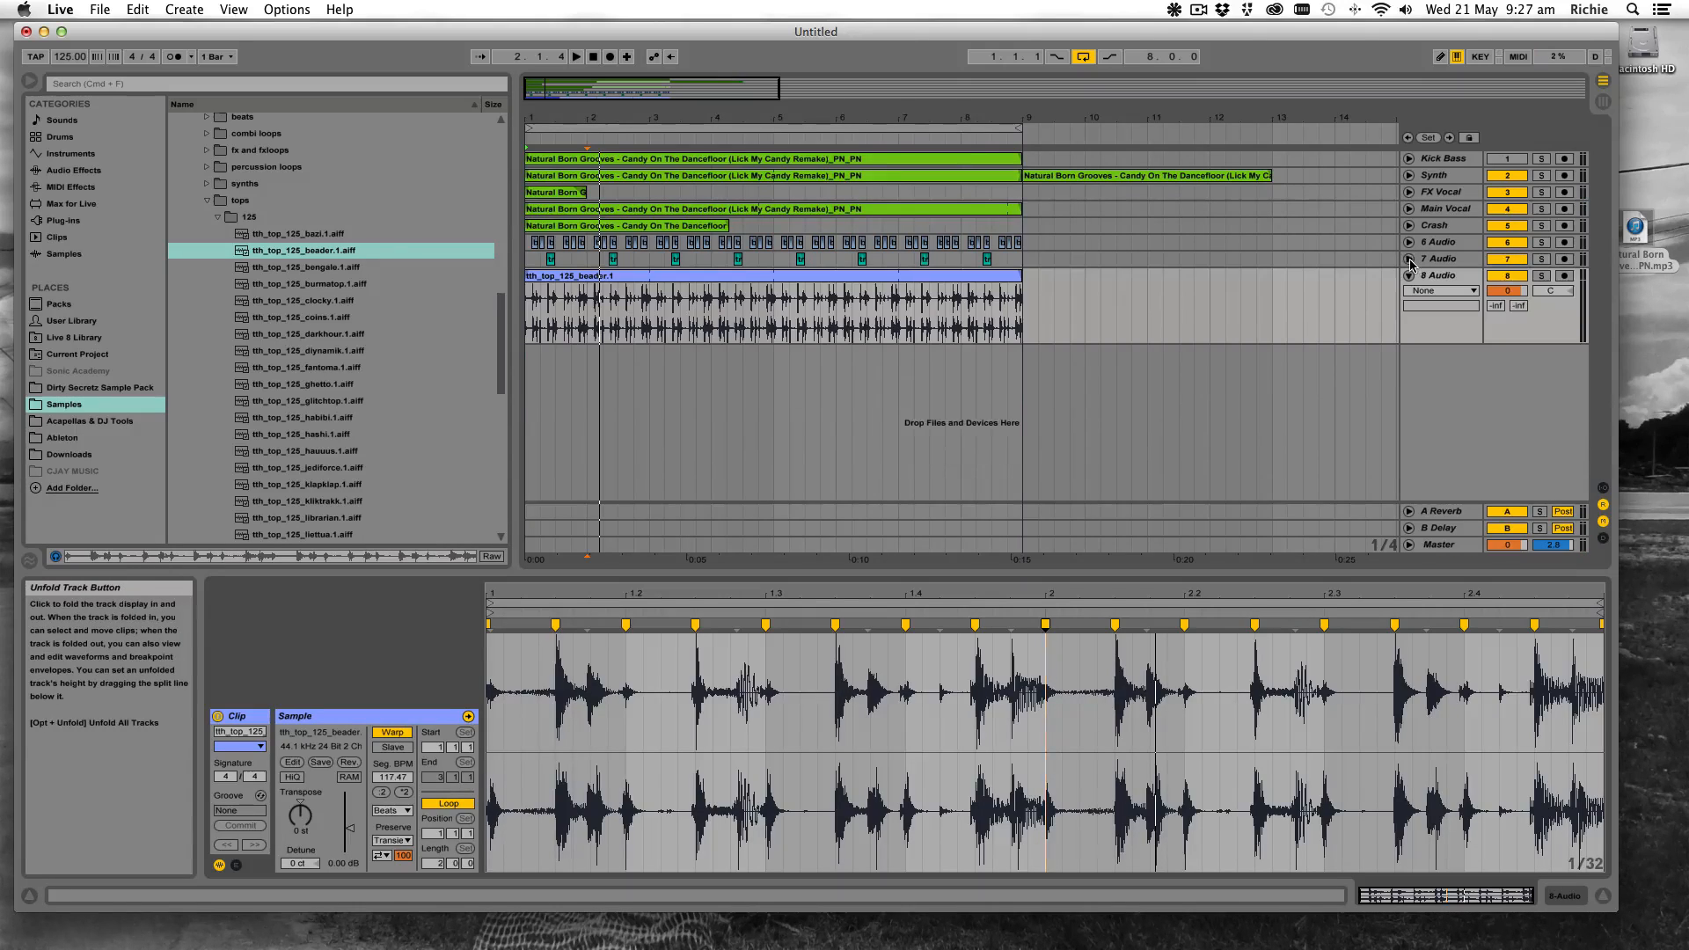
pyautogui.click(1410, 260)
pyautogui.click(1410, 243)
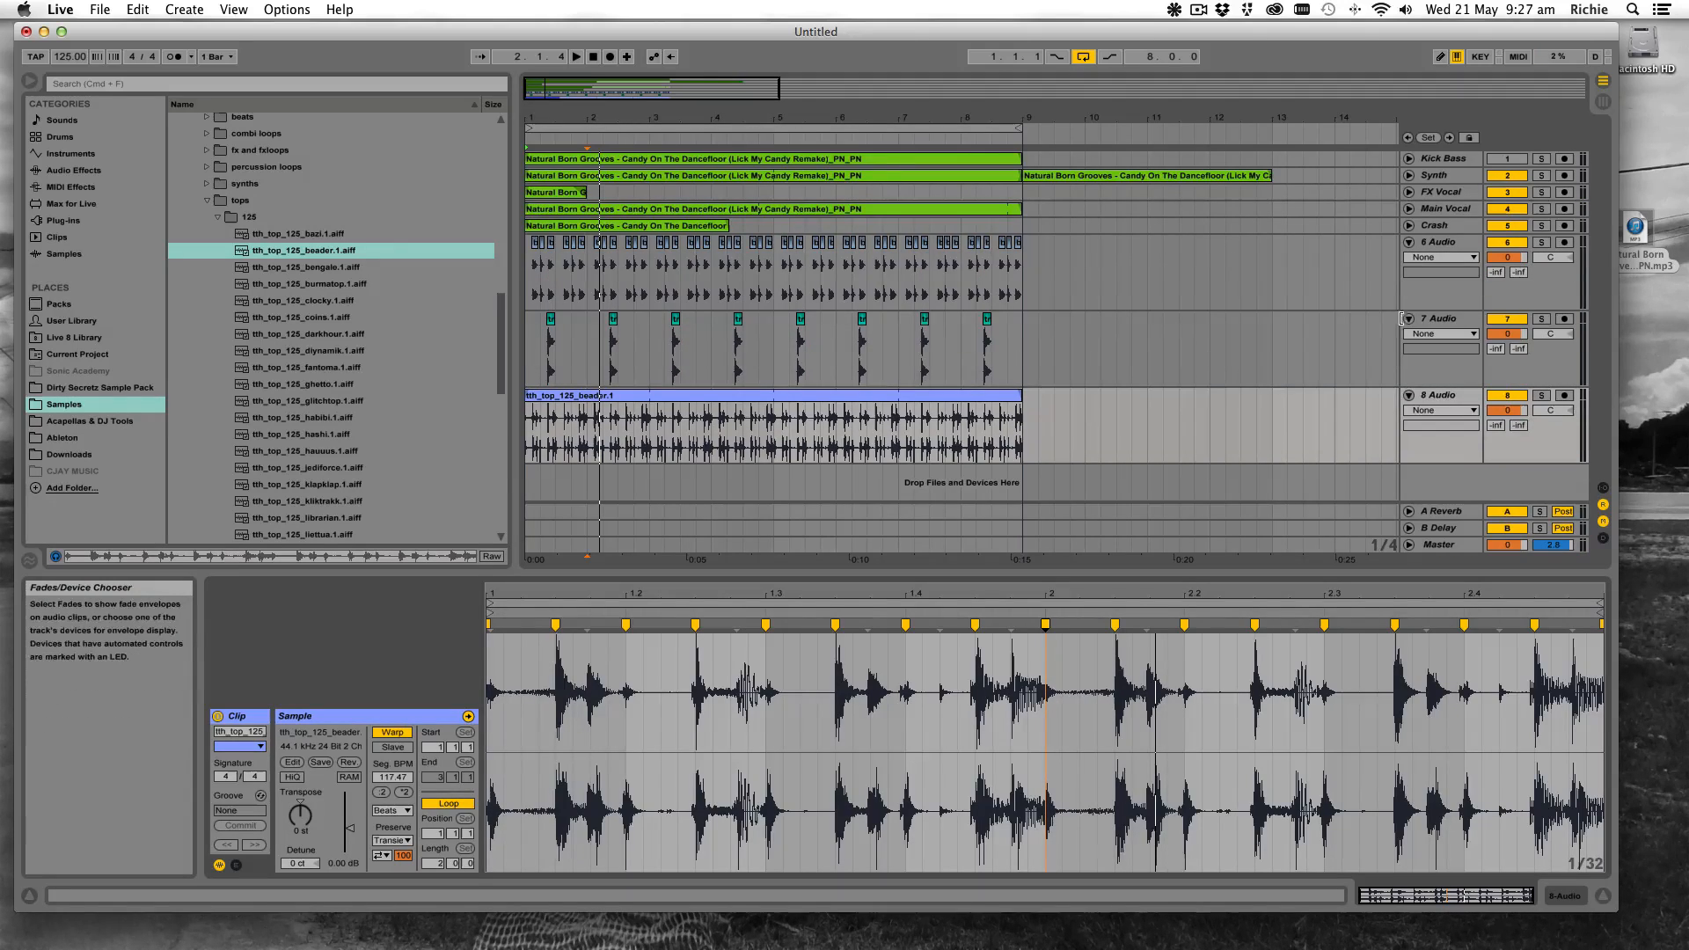
# Hide the clip detail view and expand the first subfolder of Tech-House 2 - Tops Loops in the sample library
pyautogui.moveTo(1404, 571); pyautogui.dragTo(1404, 617)
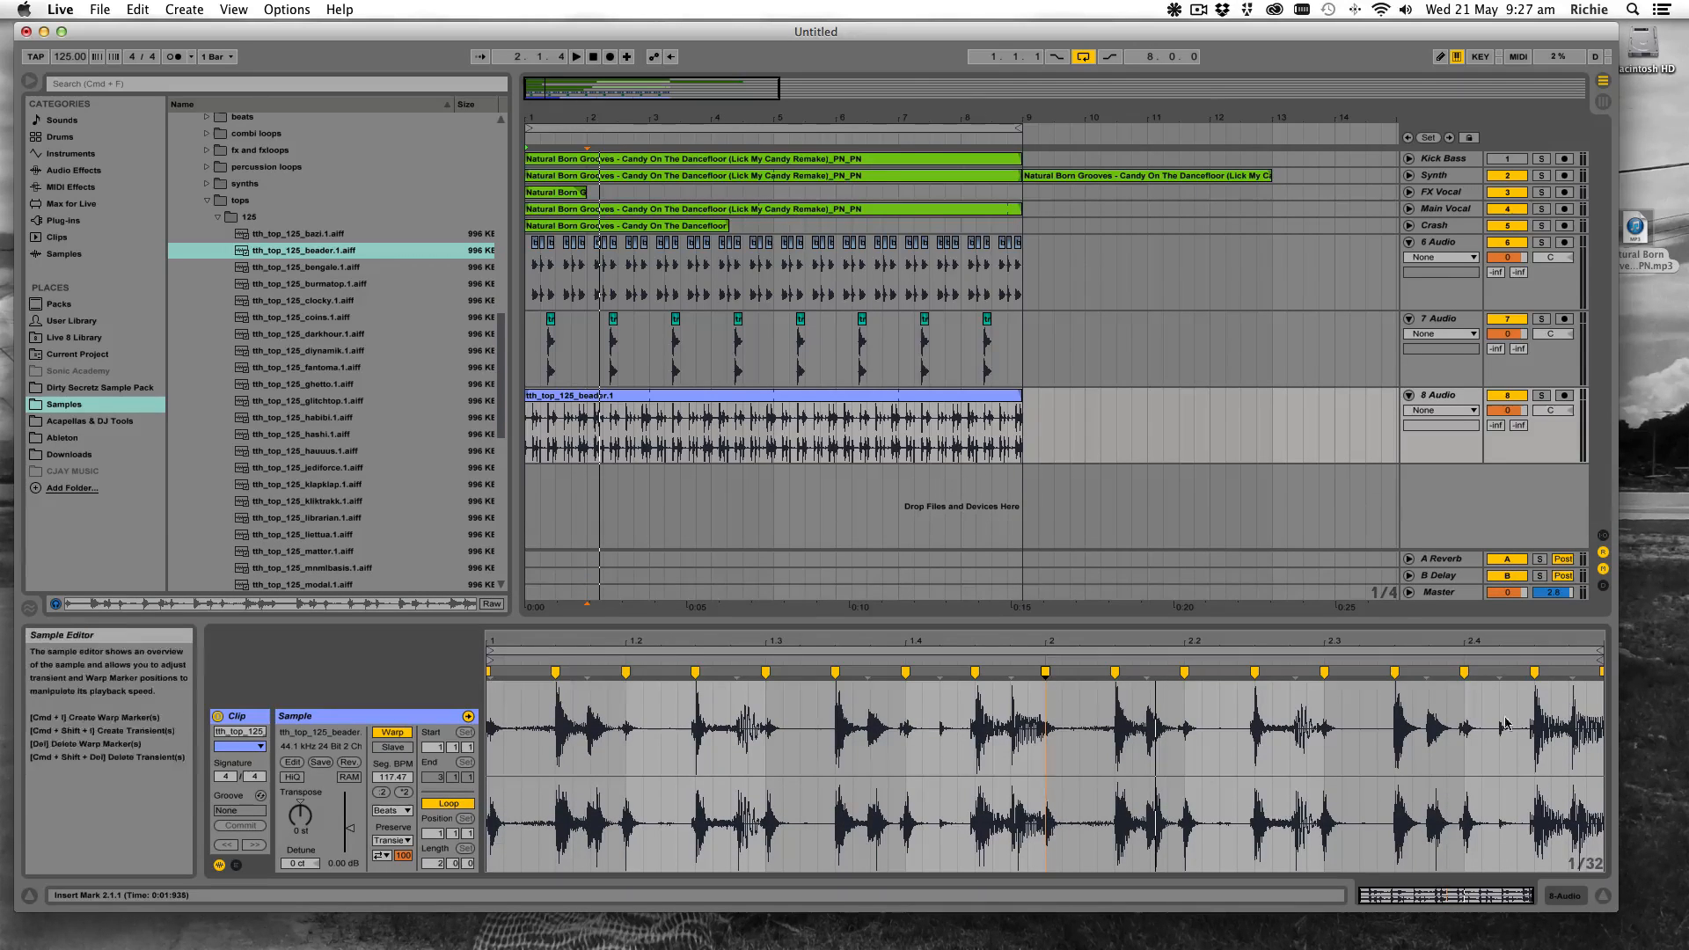
pyautogui.click(1603, 897)
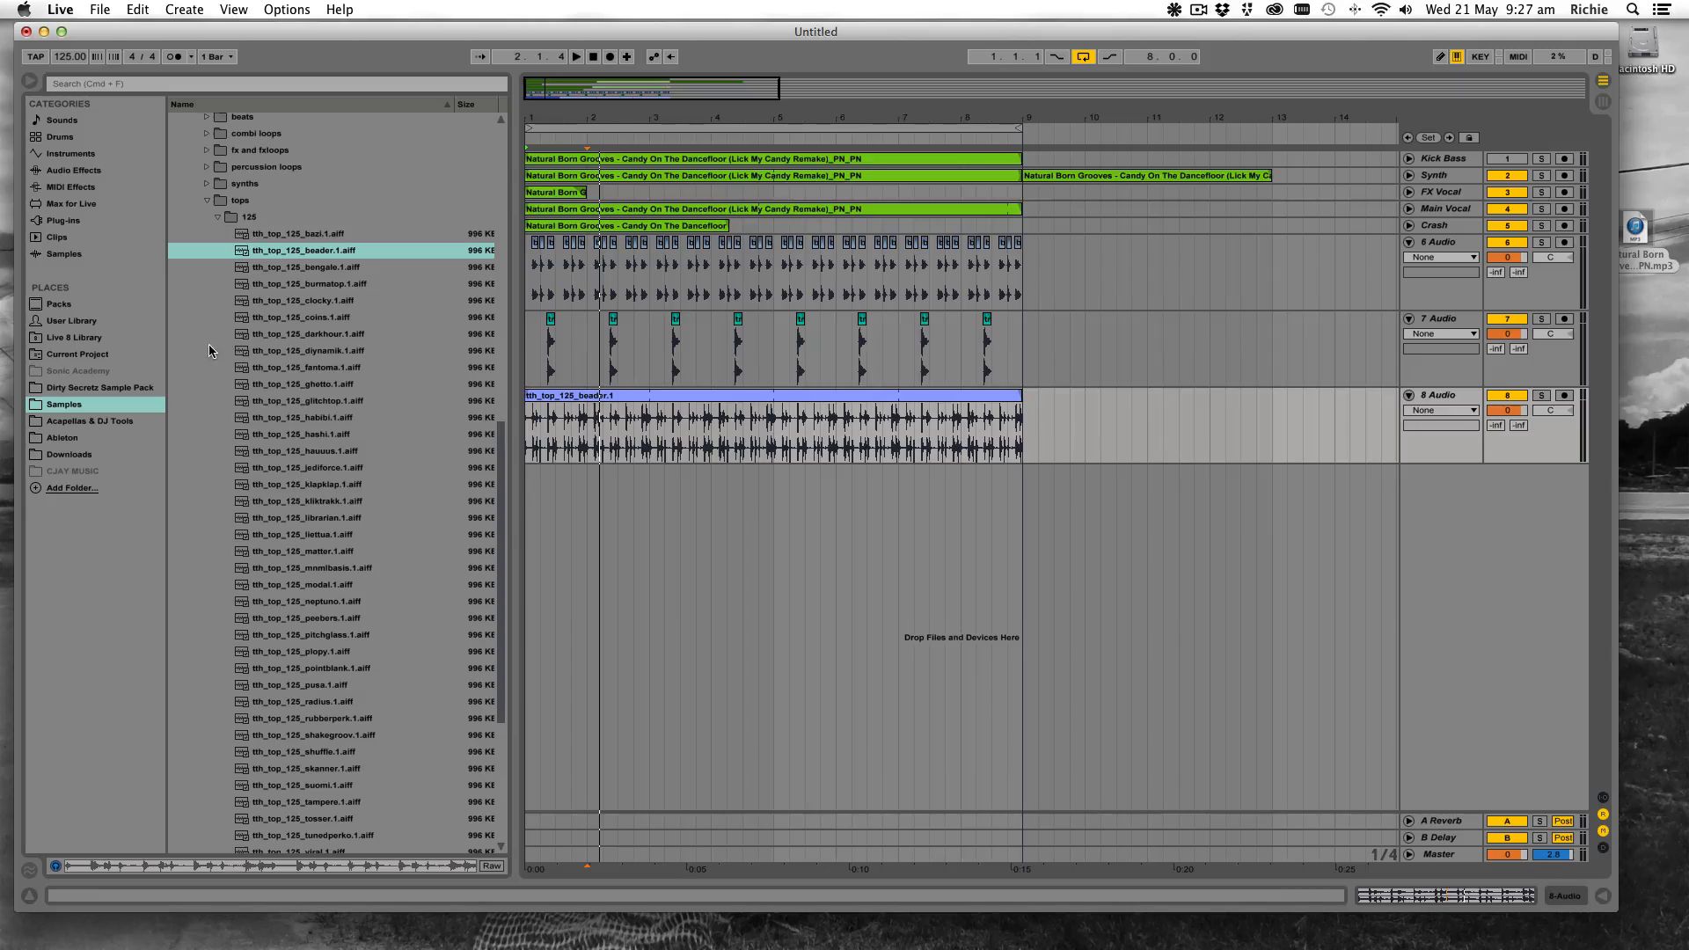
pyautogui.scroll(2, 246, 347)
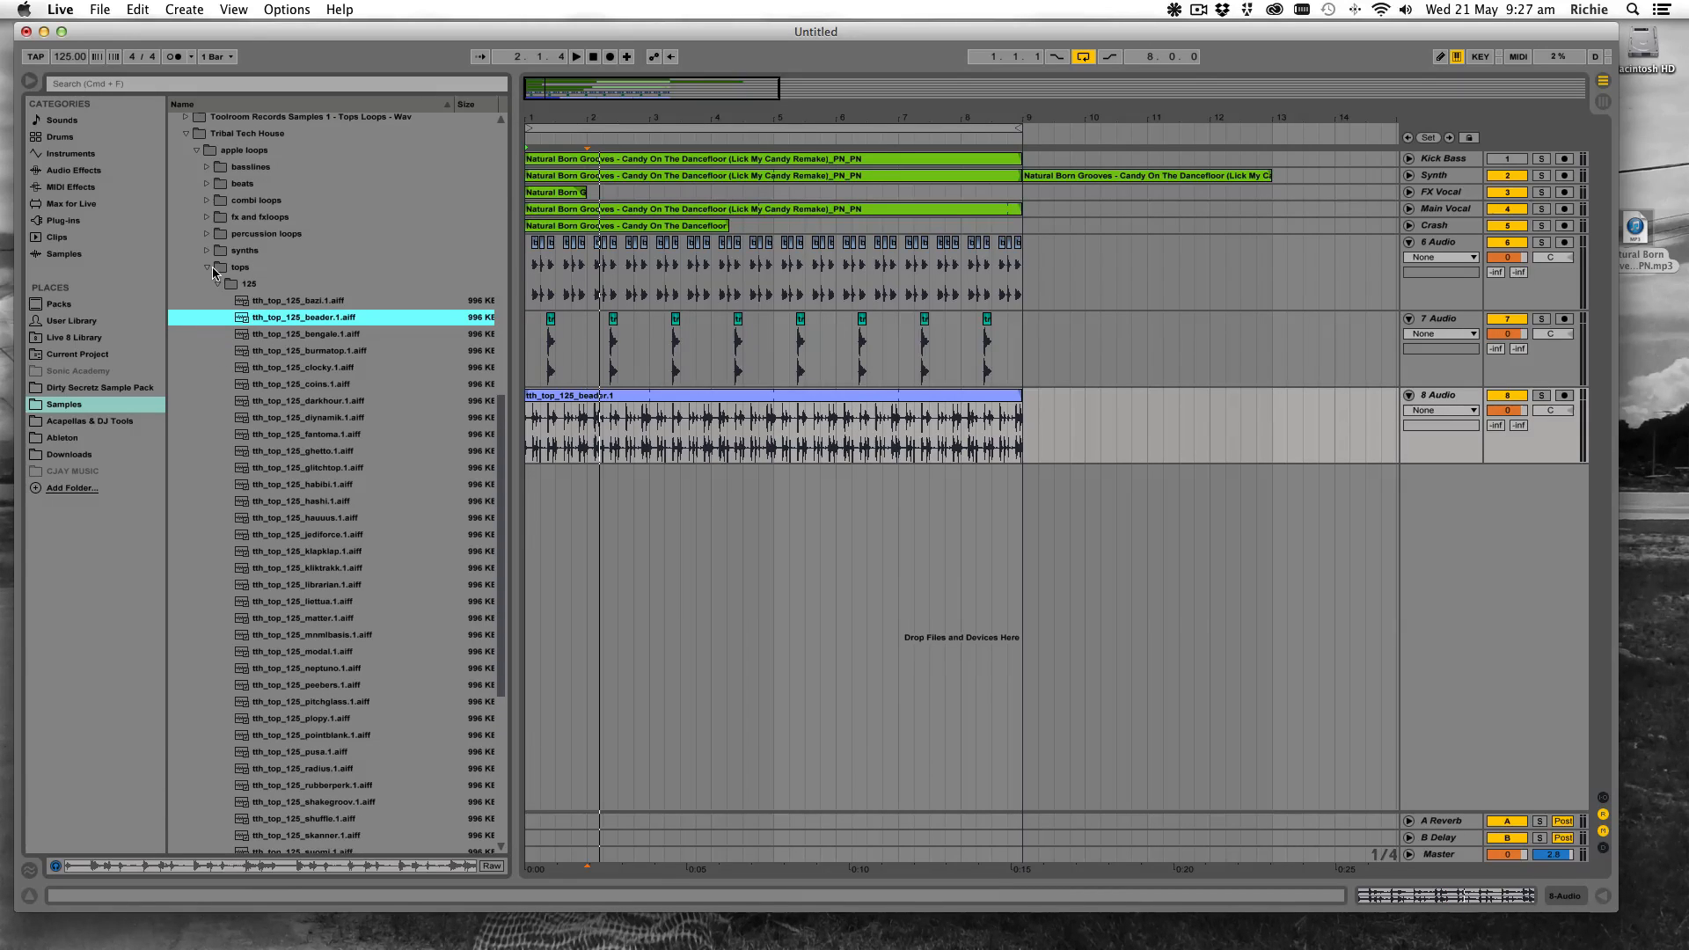
pyautogui.click(209, 269)
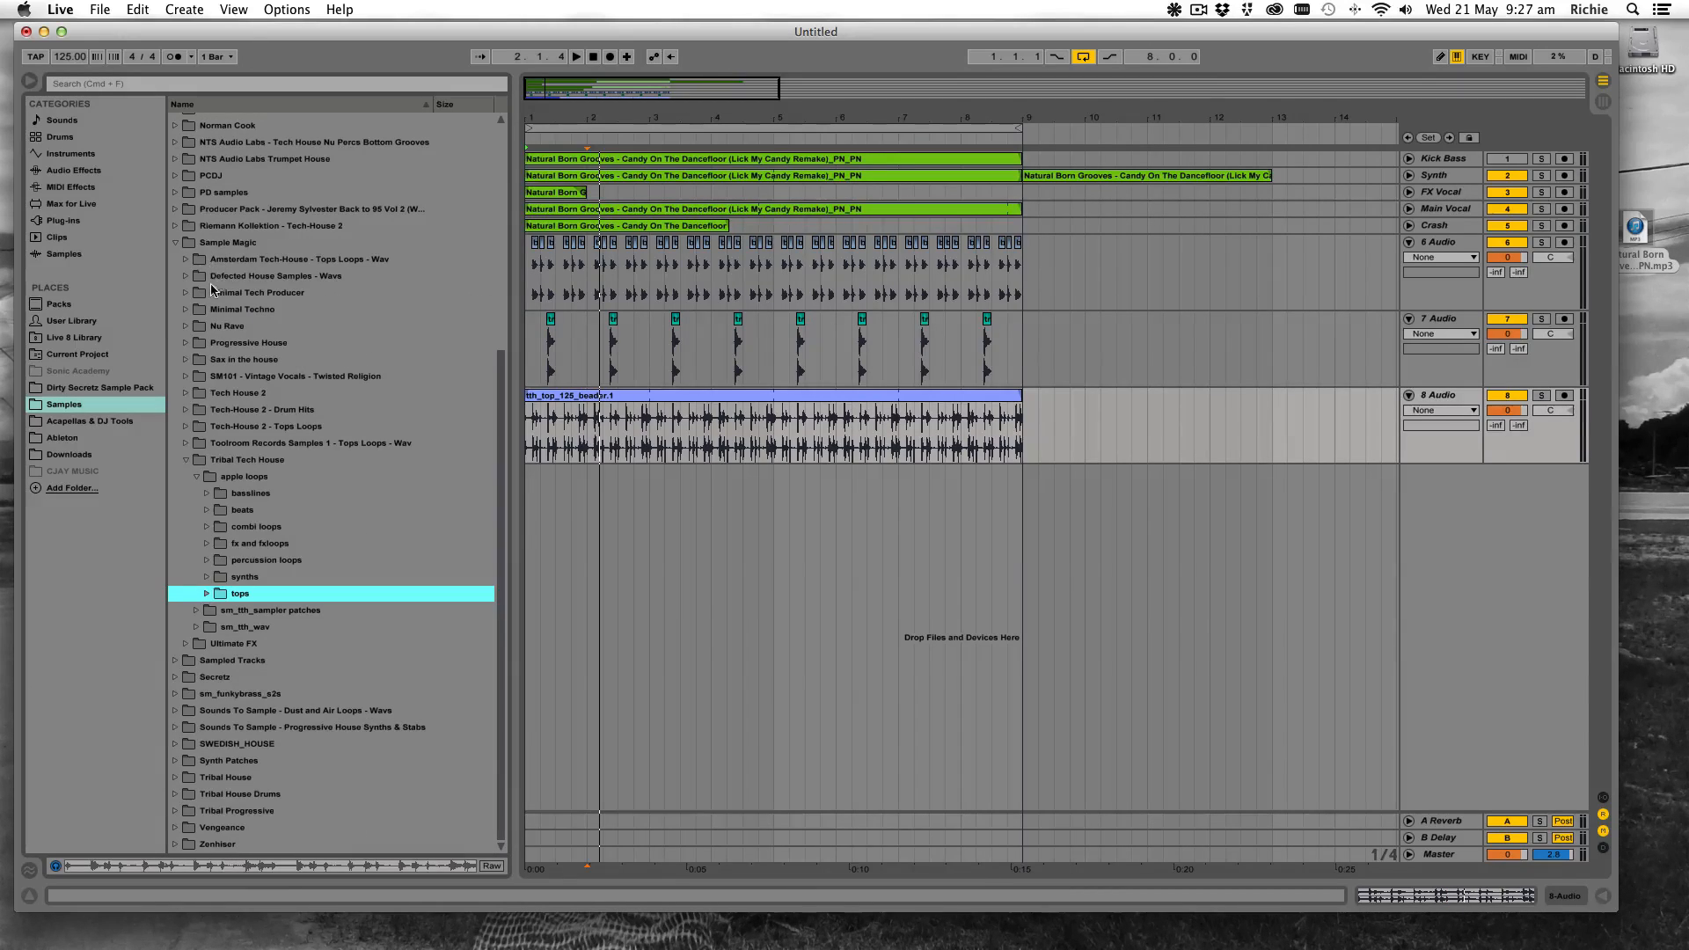
pyautogui.click(183, 425)
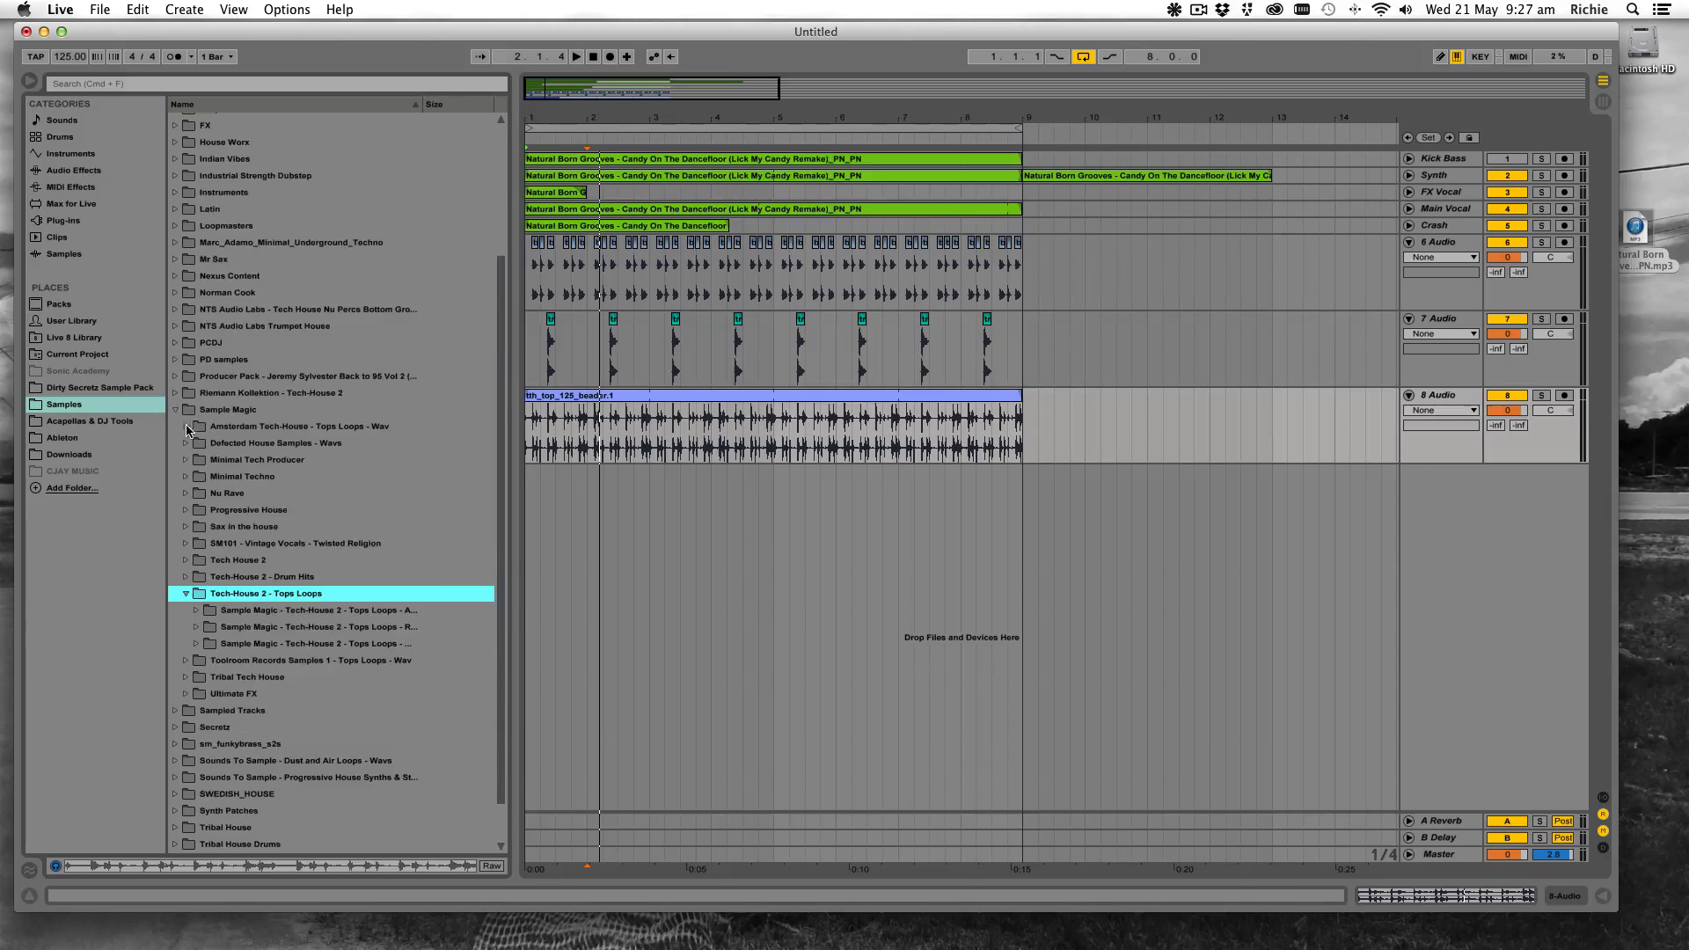
pyautogui.click(208, 609)
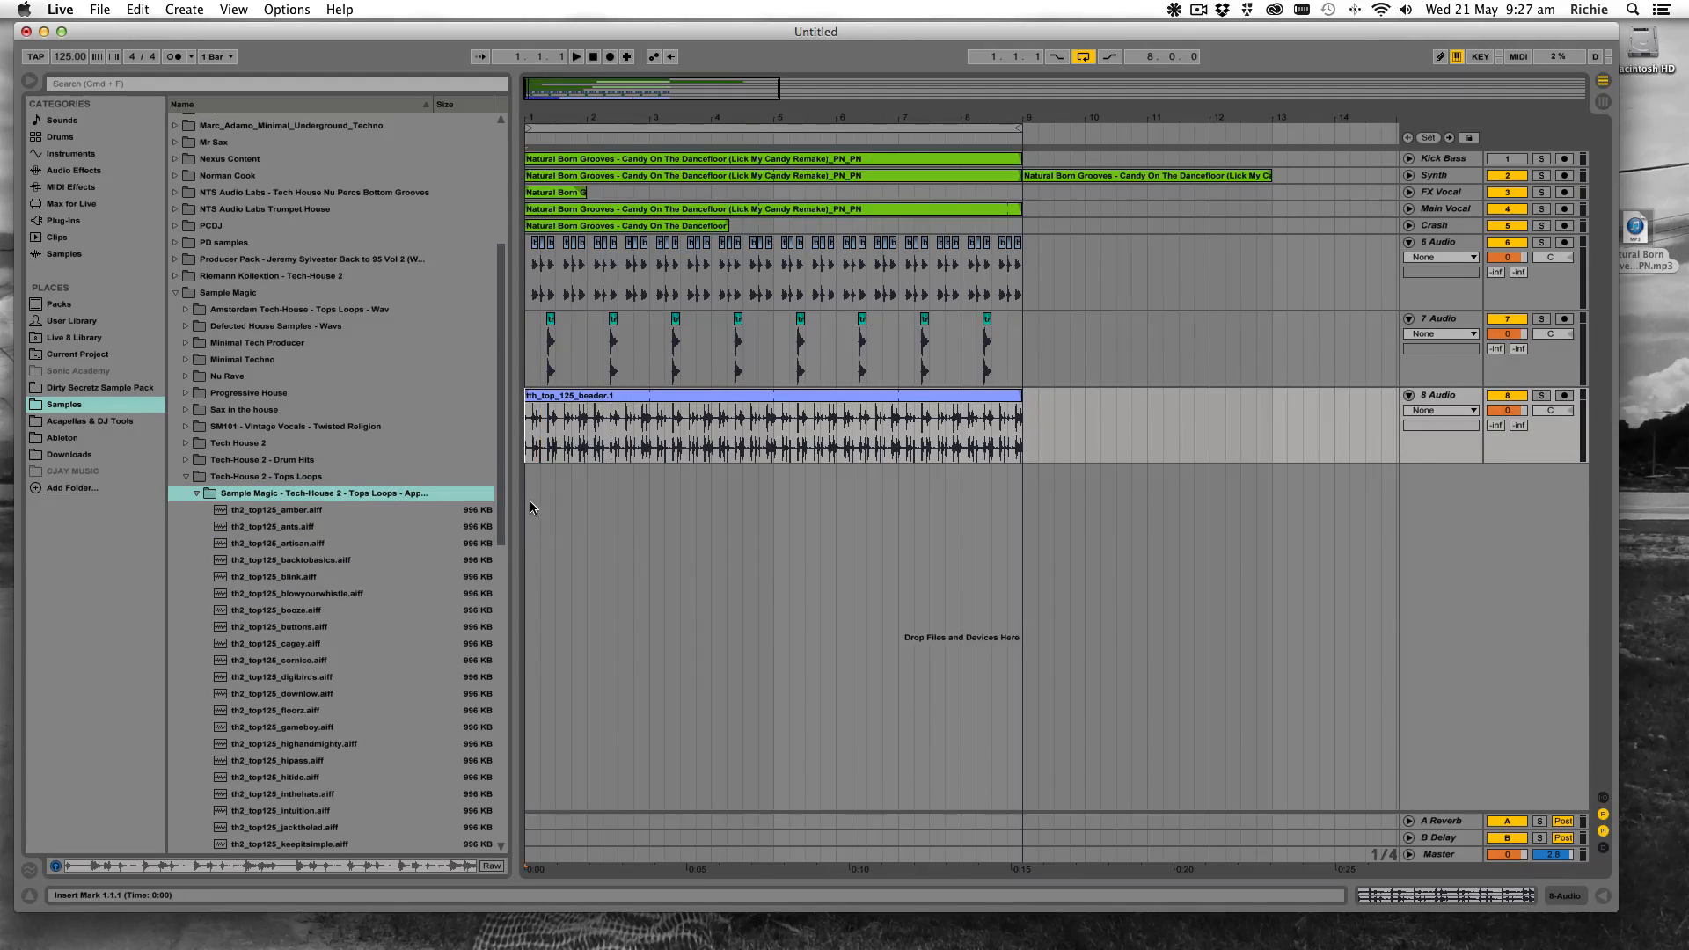
# Audition the th2_top125_amber.aiff and th2_top125_ants.aiff loops while the arrangement plays
pyautogui.press('space')
pyautogui.click(315, 513)
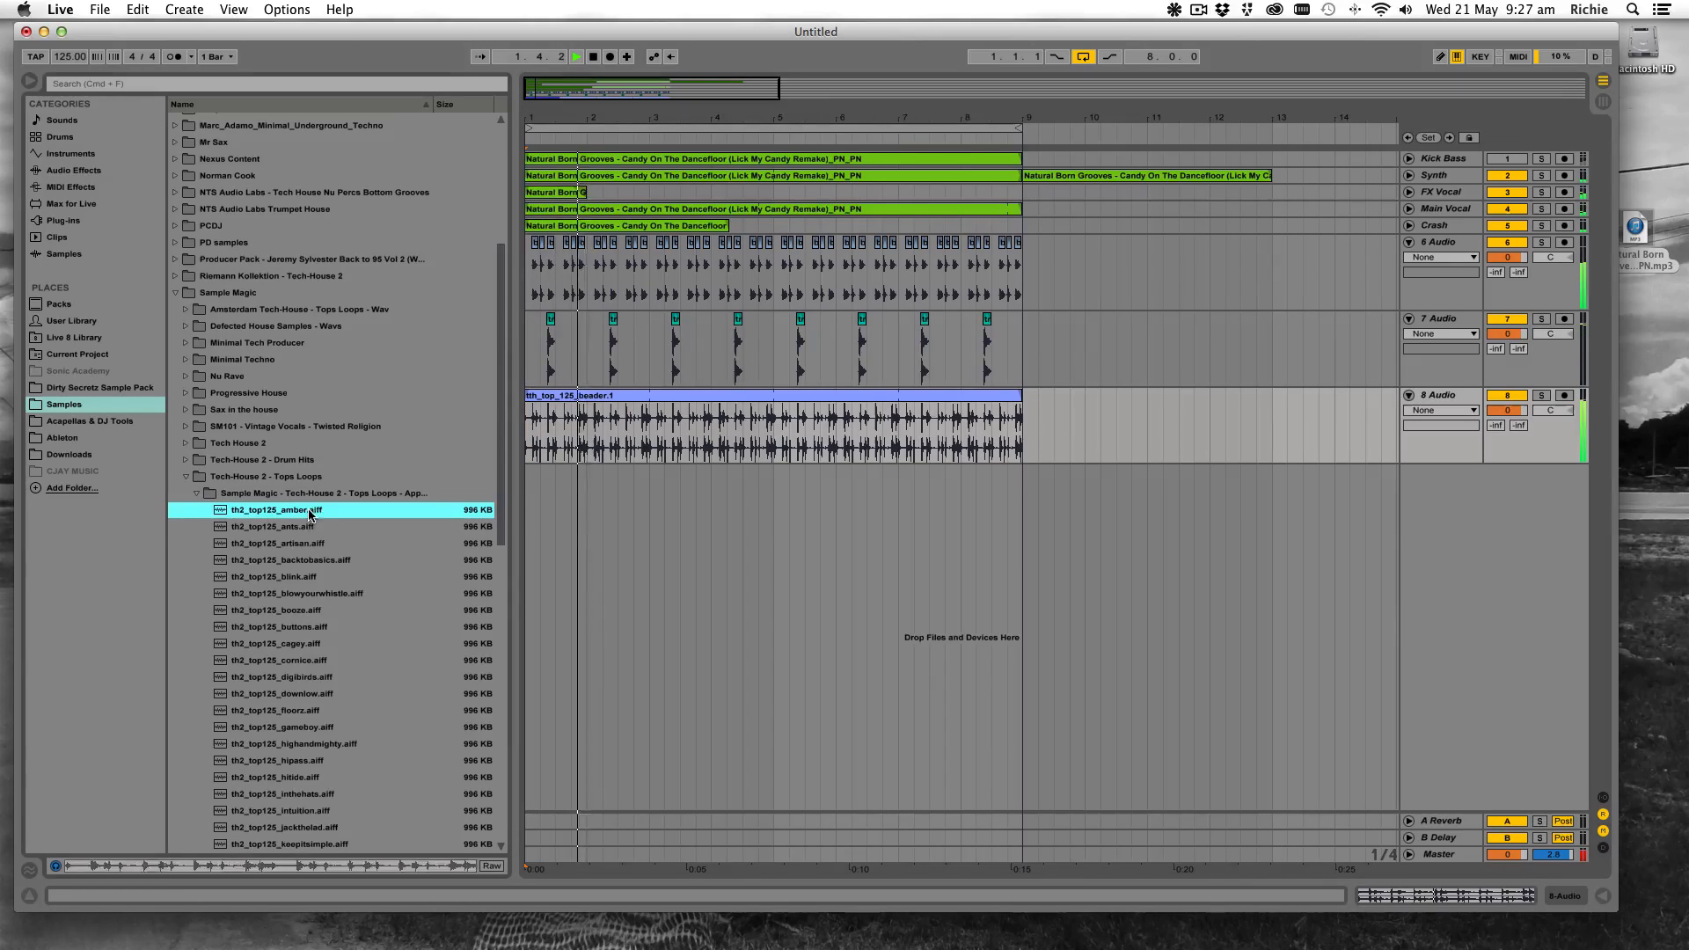
pyautogui.click(306, 527)
pyautogui.click(318, 515)
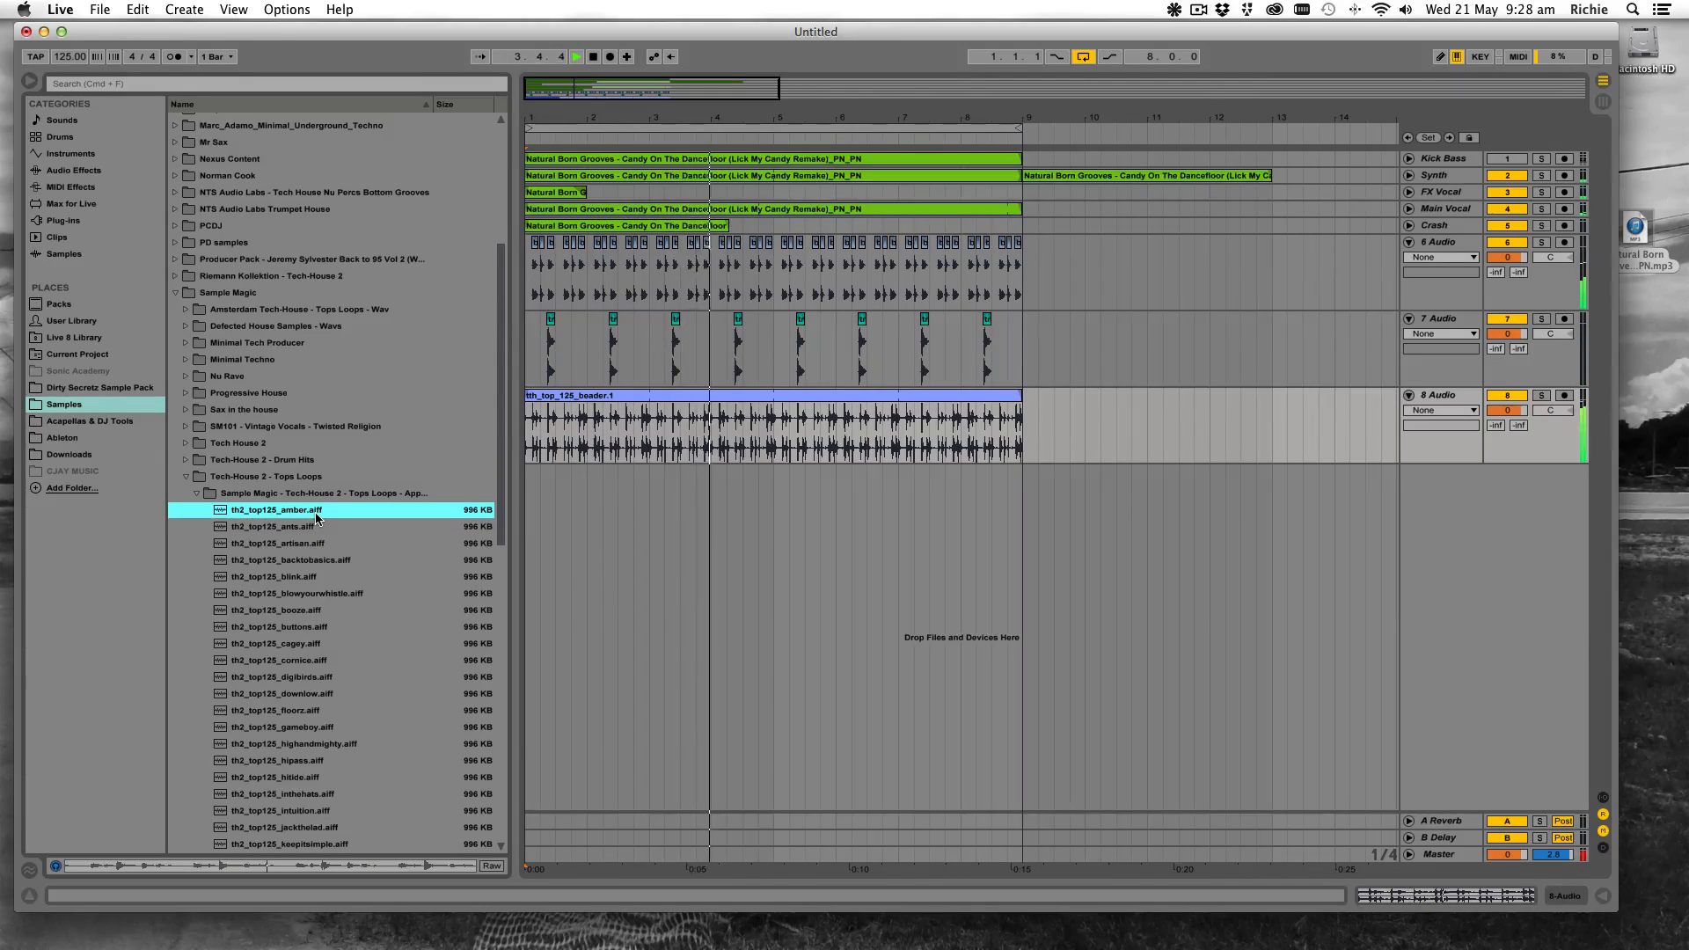
pyautogui.press('Down')
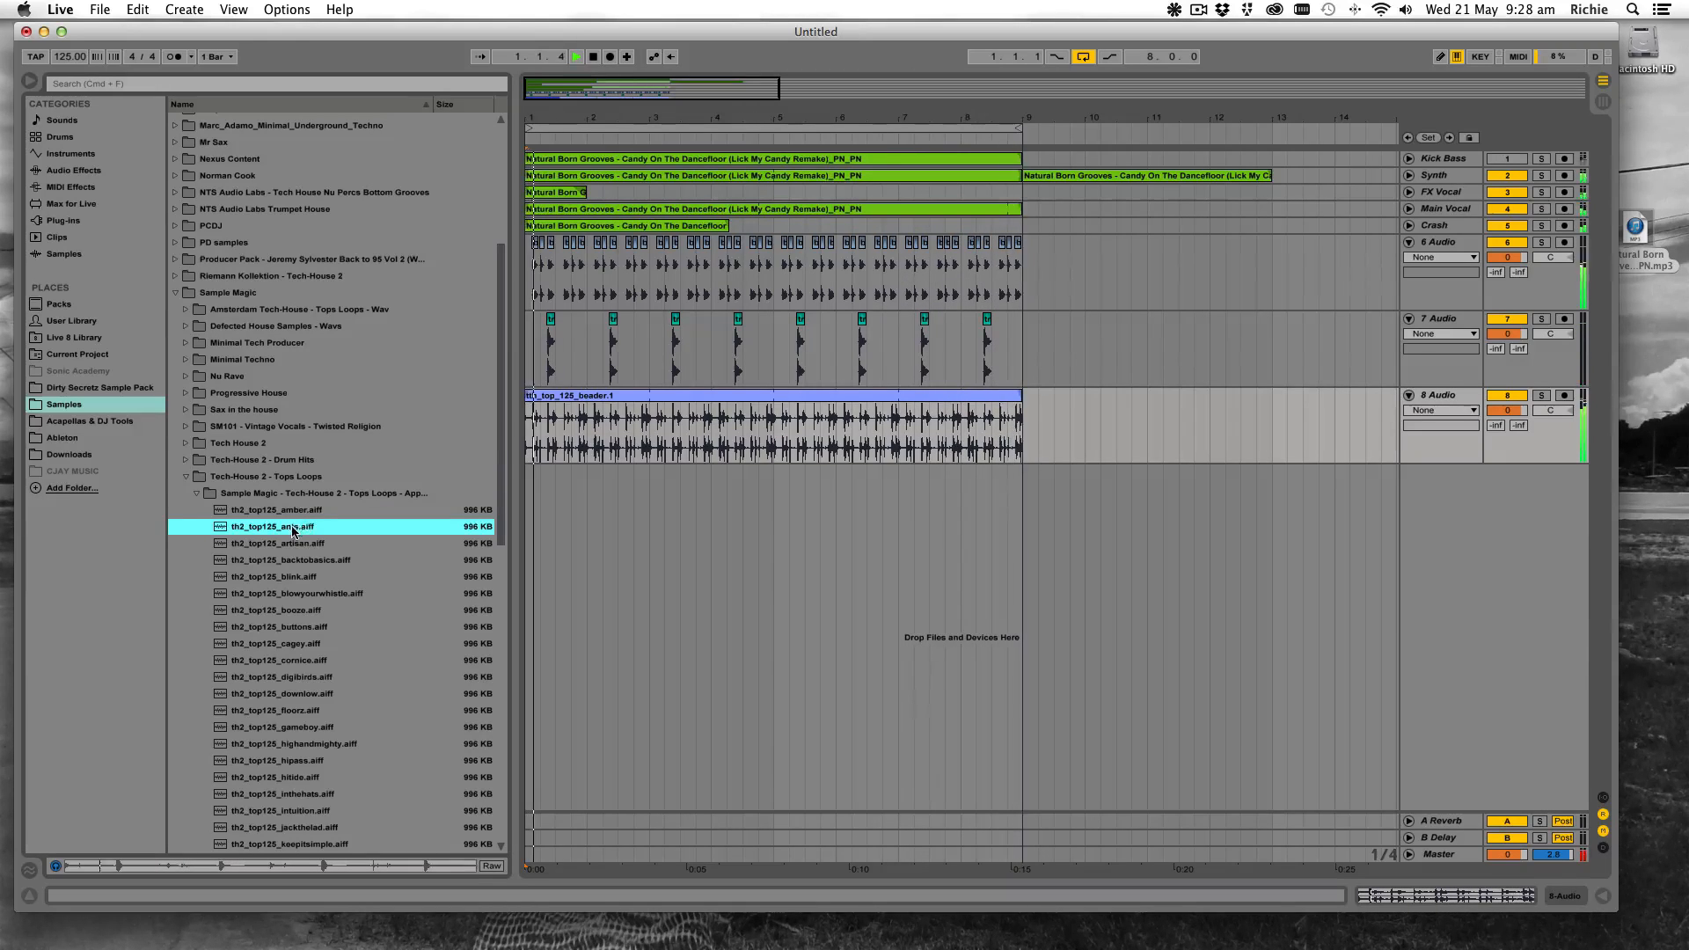
# Place th2_top125_ants.aiff from bar 1 on a new audio track below track 8 and play the arrangement with it
pyautogui.press('space')
pyautogui.moveTo(300, 527); pyautogui.dragTo(1014, 491)
pyautogui.press('space')
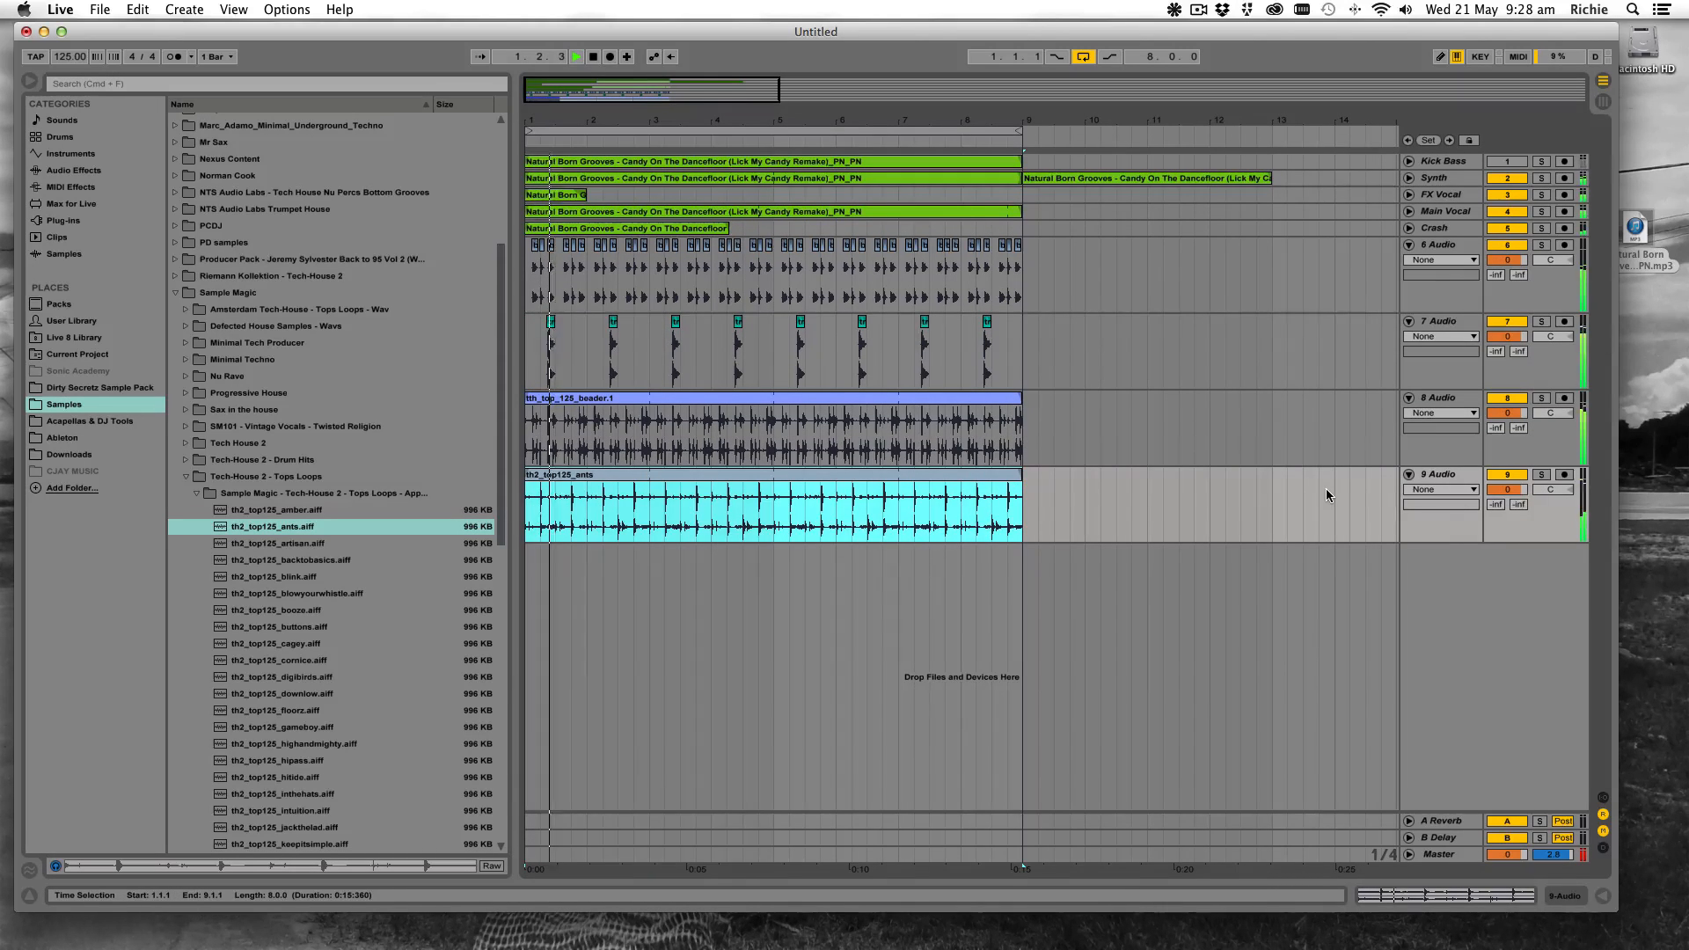
# Collapse the tops loops folder, expand the kicks folder of Tech-House 2 - Drum Hits and pick th2_kick_misty.wav
pyautogui.click(184, 476)
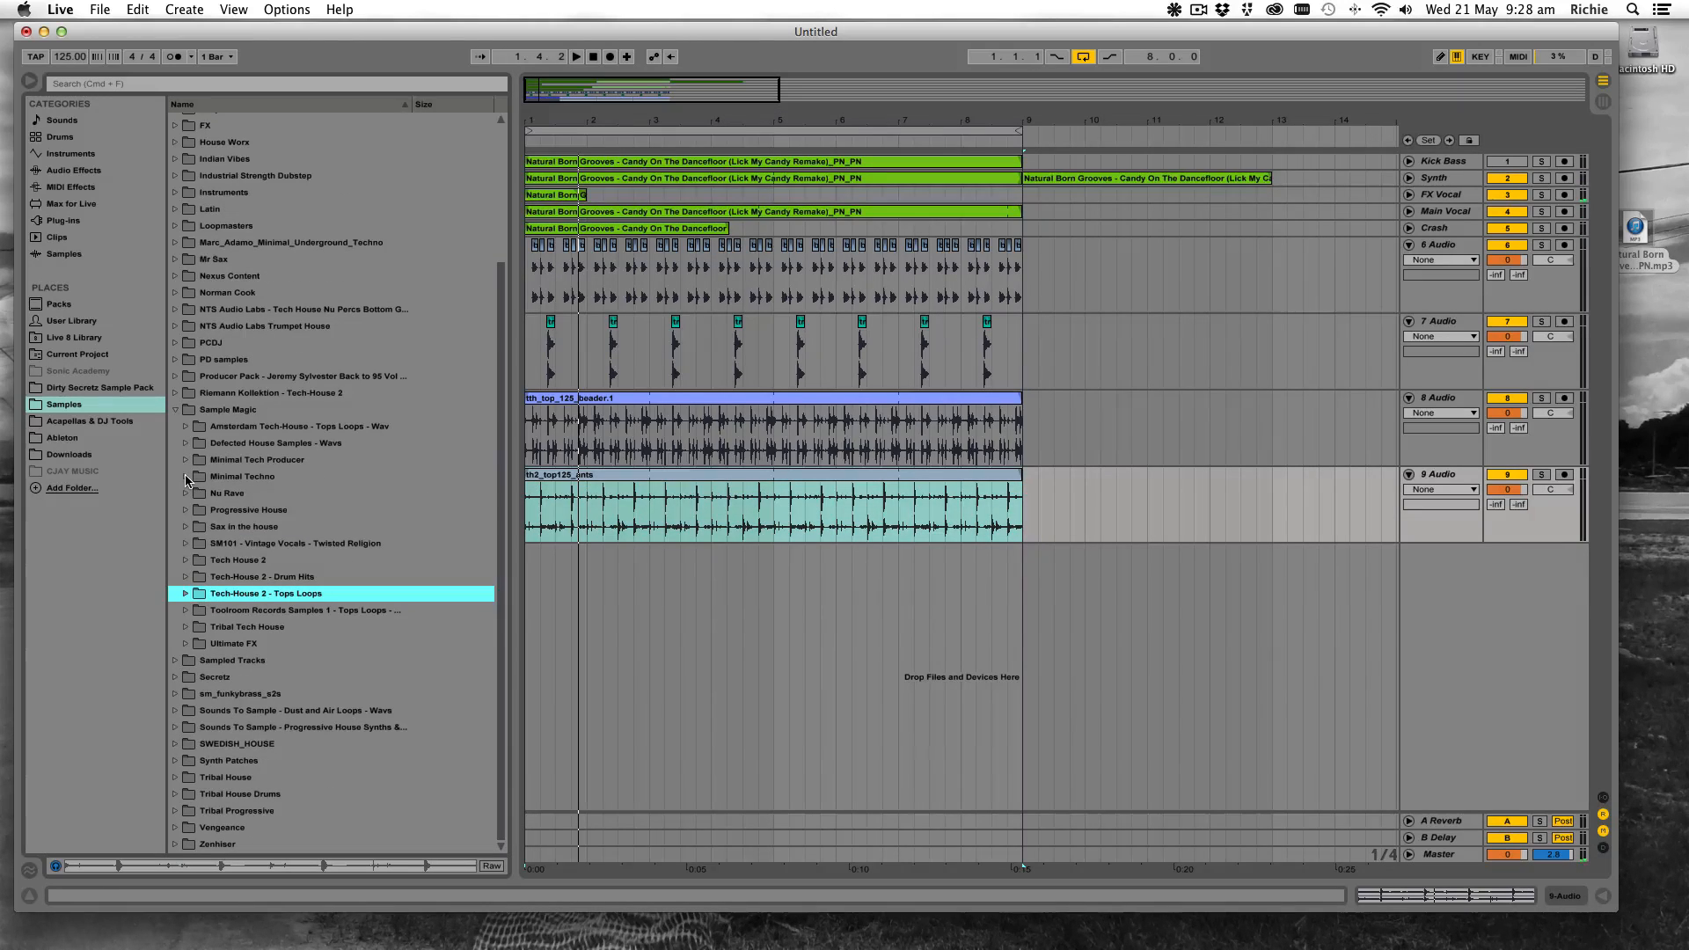
pyautogui.click(176, 579)
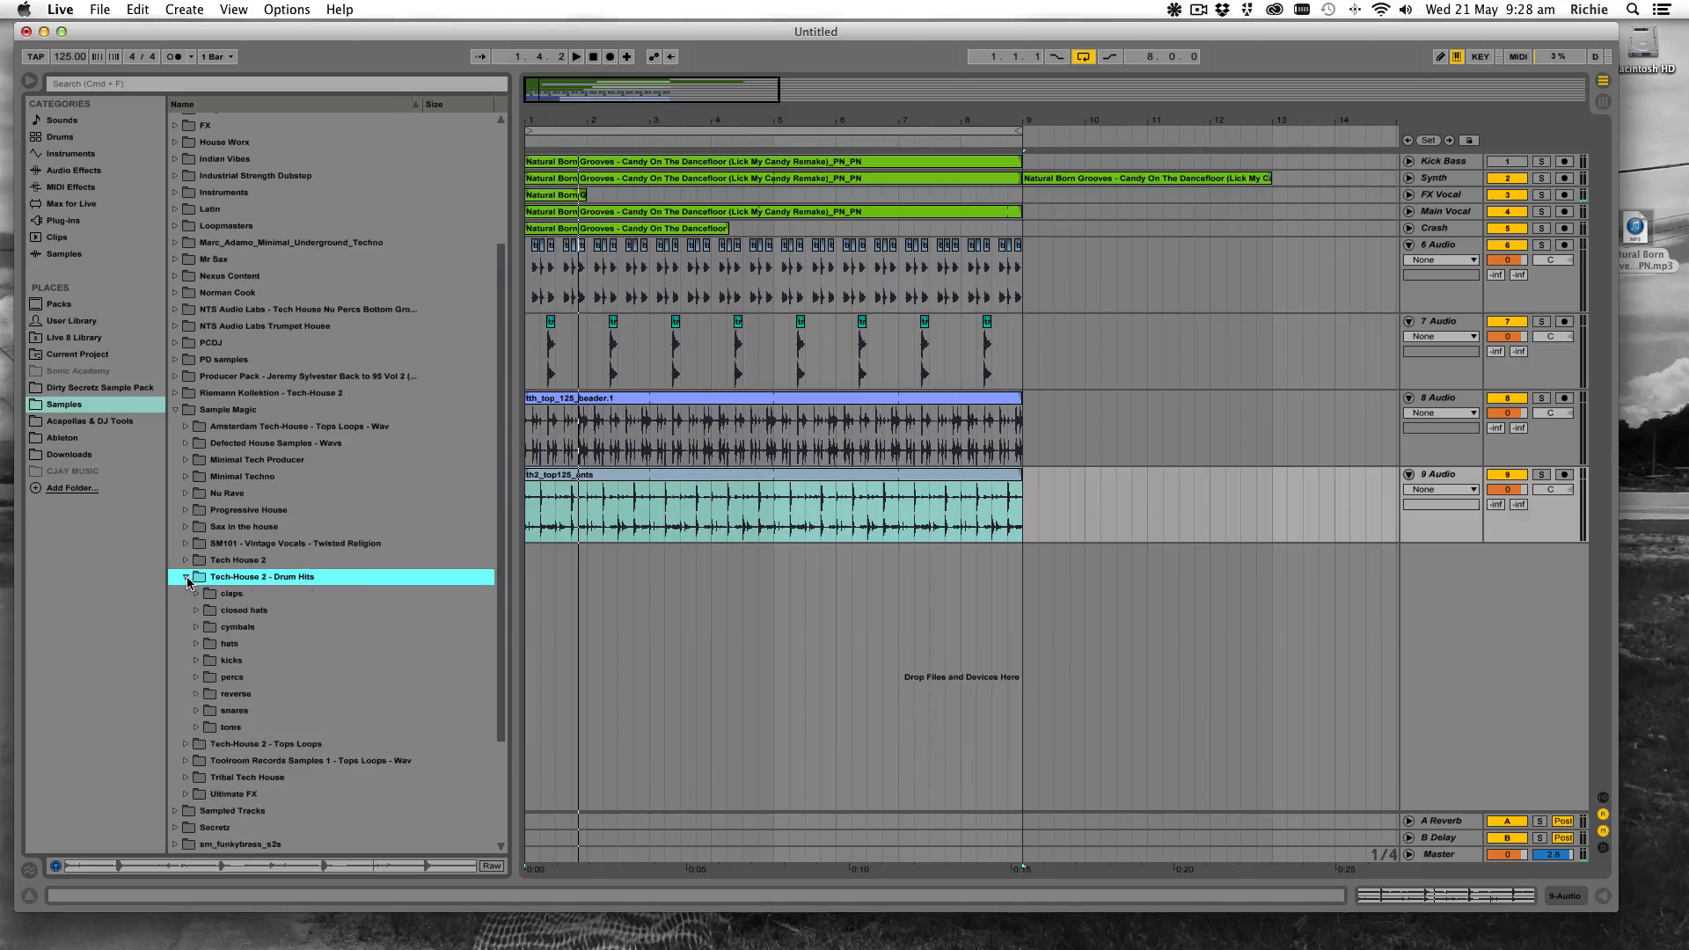
pyautogui.click(197, 510)
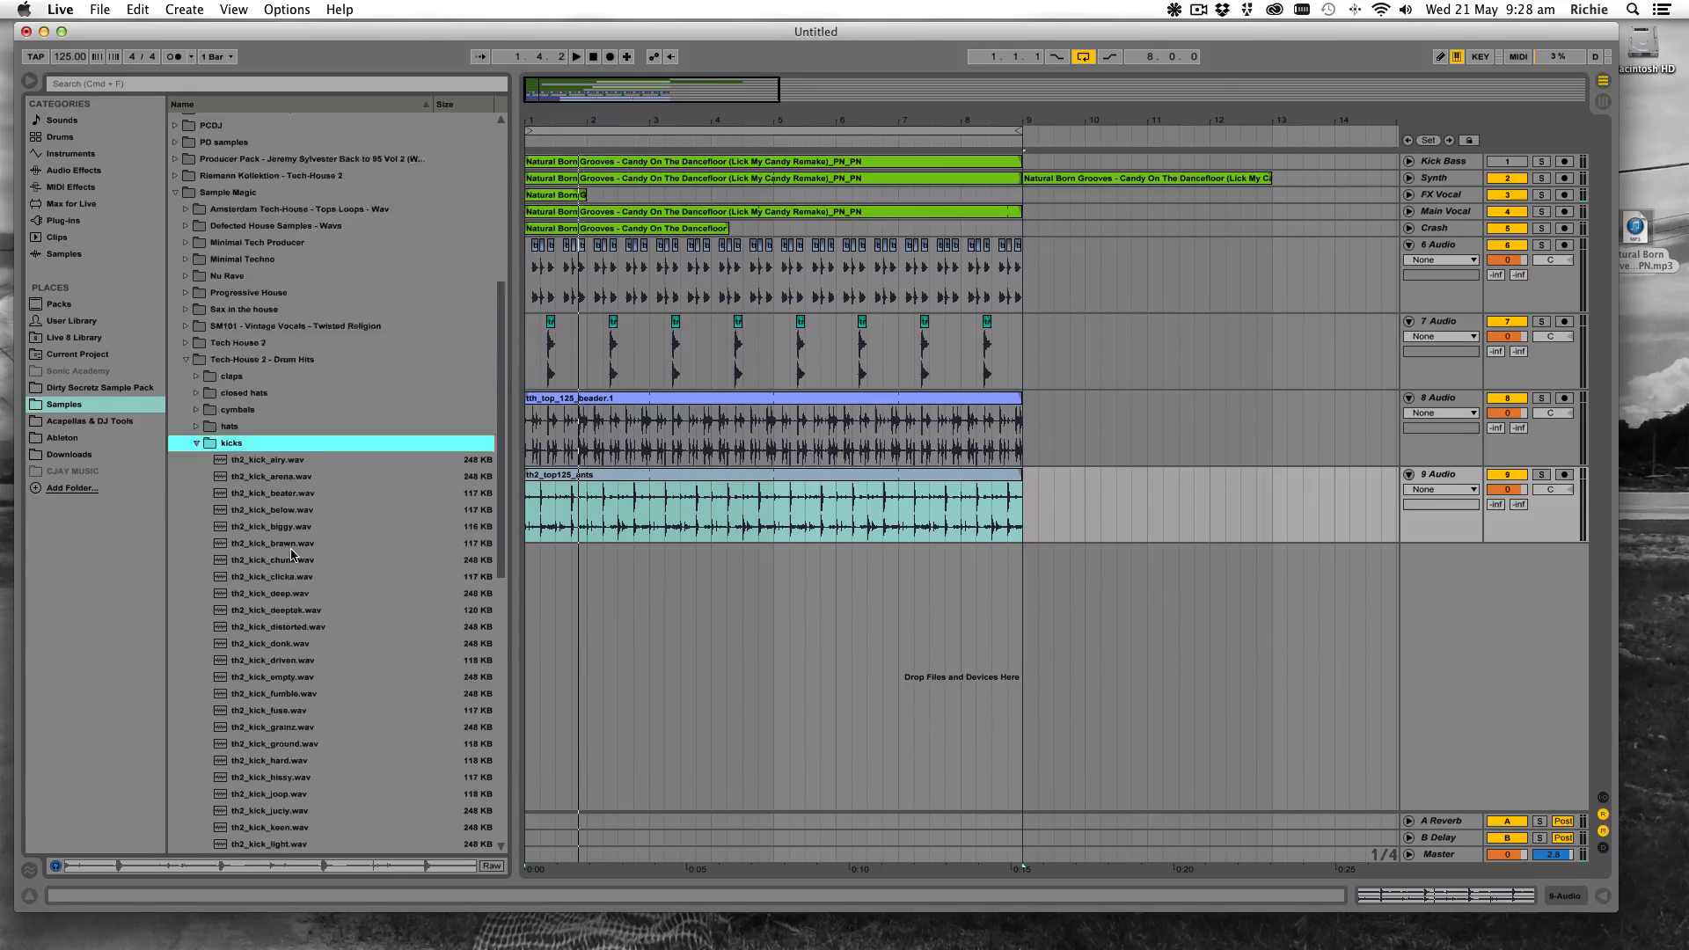
pyautogui.click(290, 628)
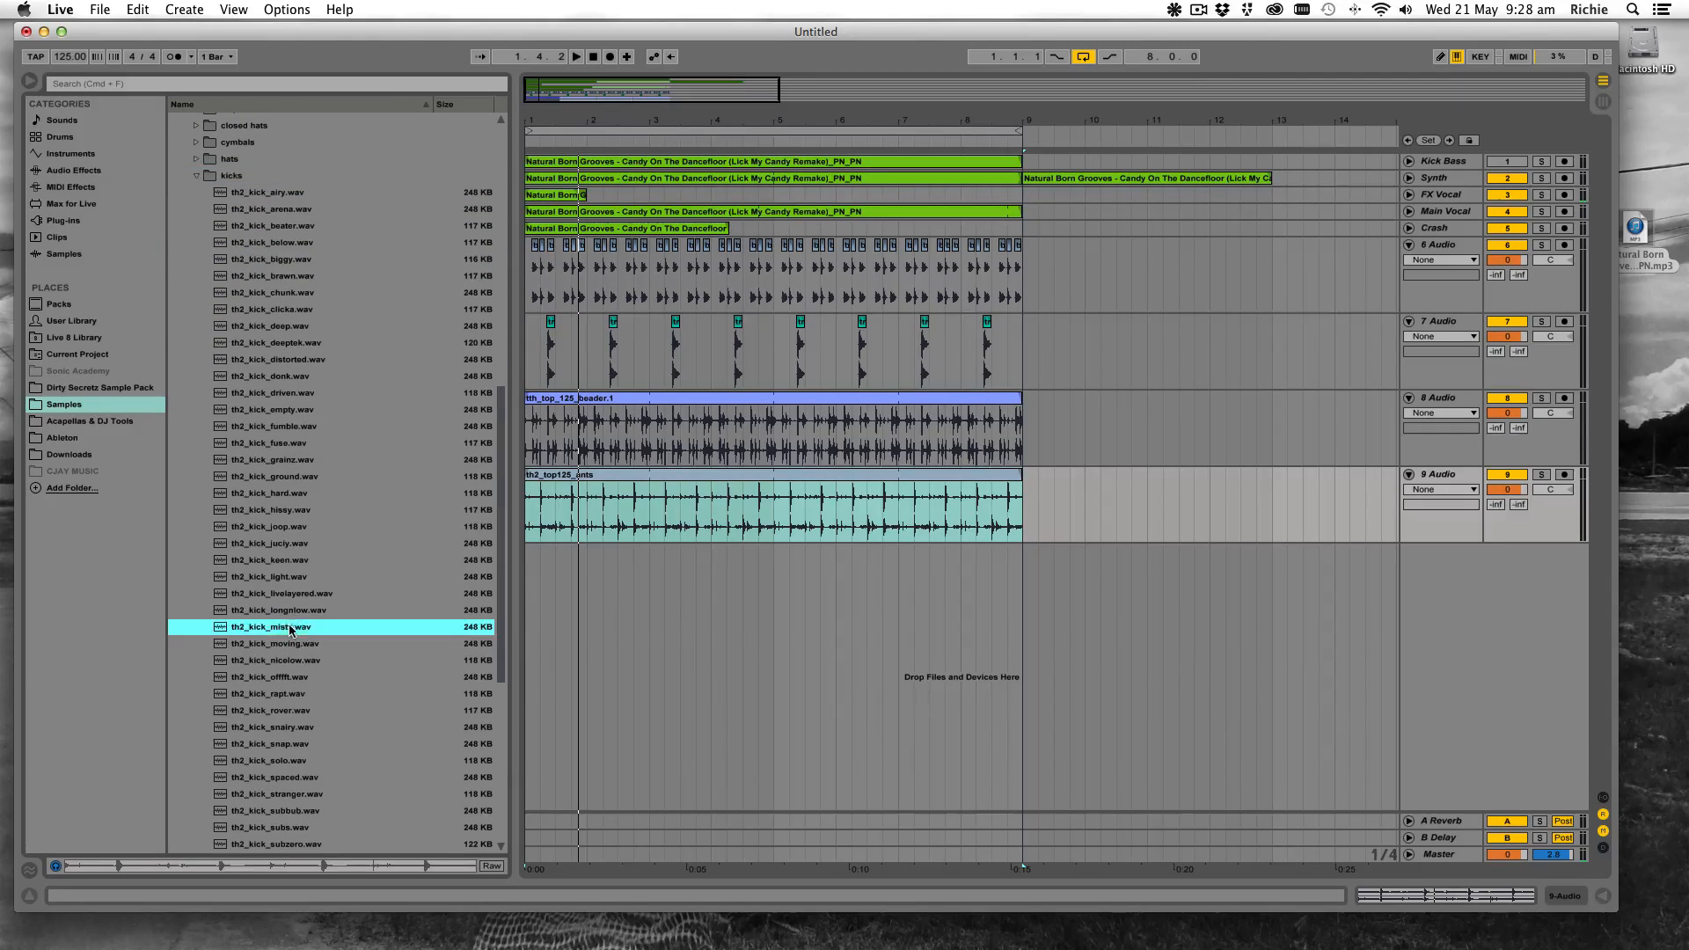
pyautogui.moveTo(523, 606); pyautogui.dragTo(528, 588)
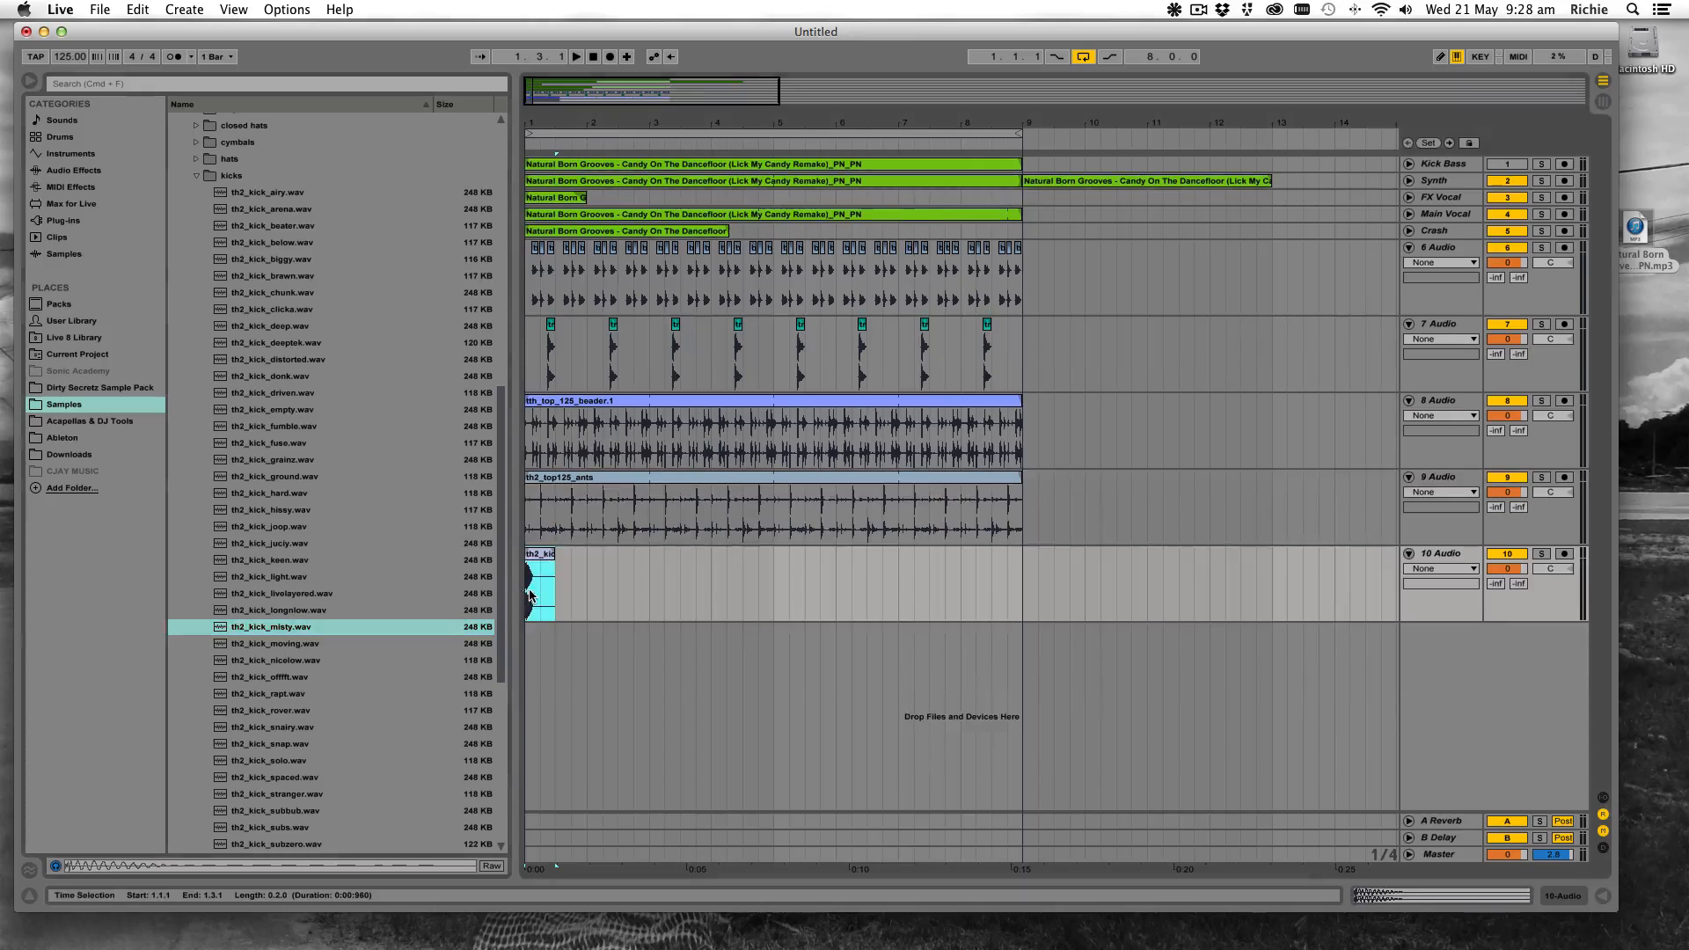
pyautogui.press('space')
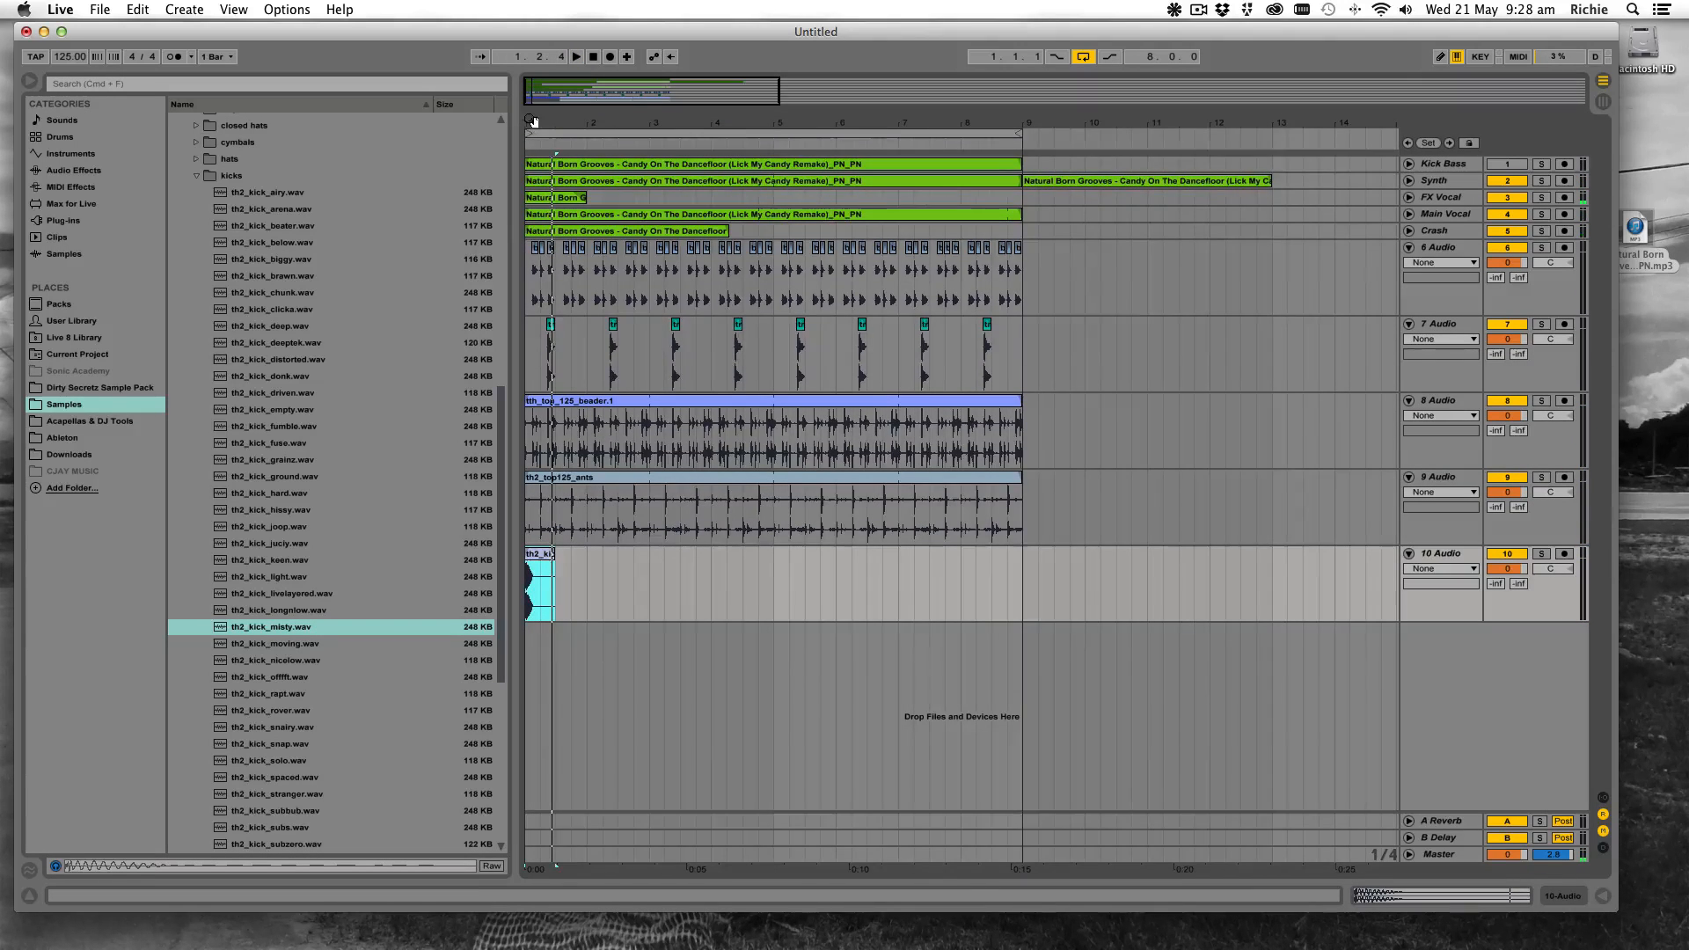
pyautogui.moveTo(534, 121); pyautogui.dragTo(606, 425)
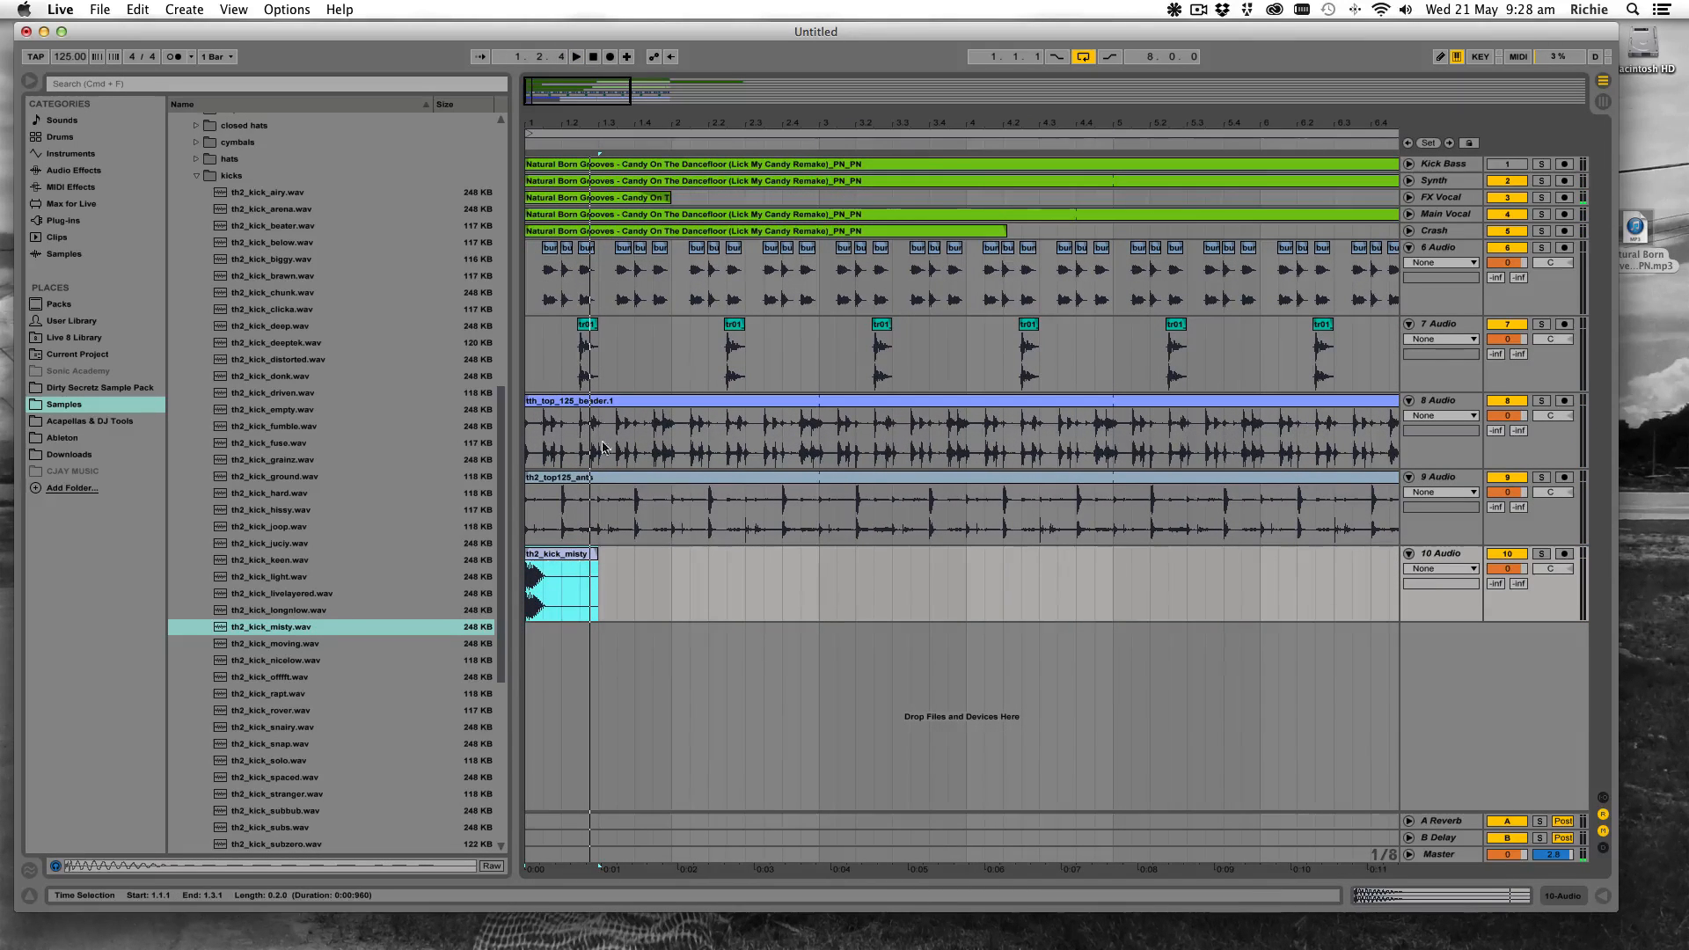
pyautogui.moveTo(700, 124); pyautogui.dragTo(614, 48)
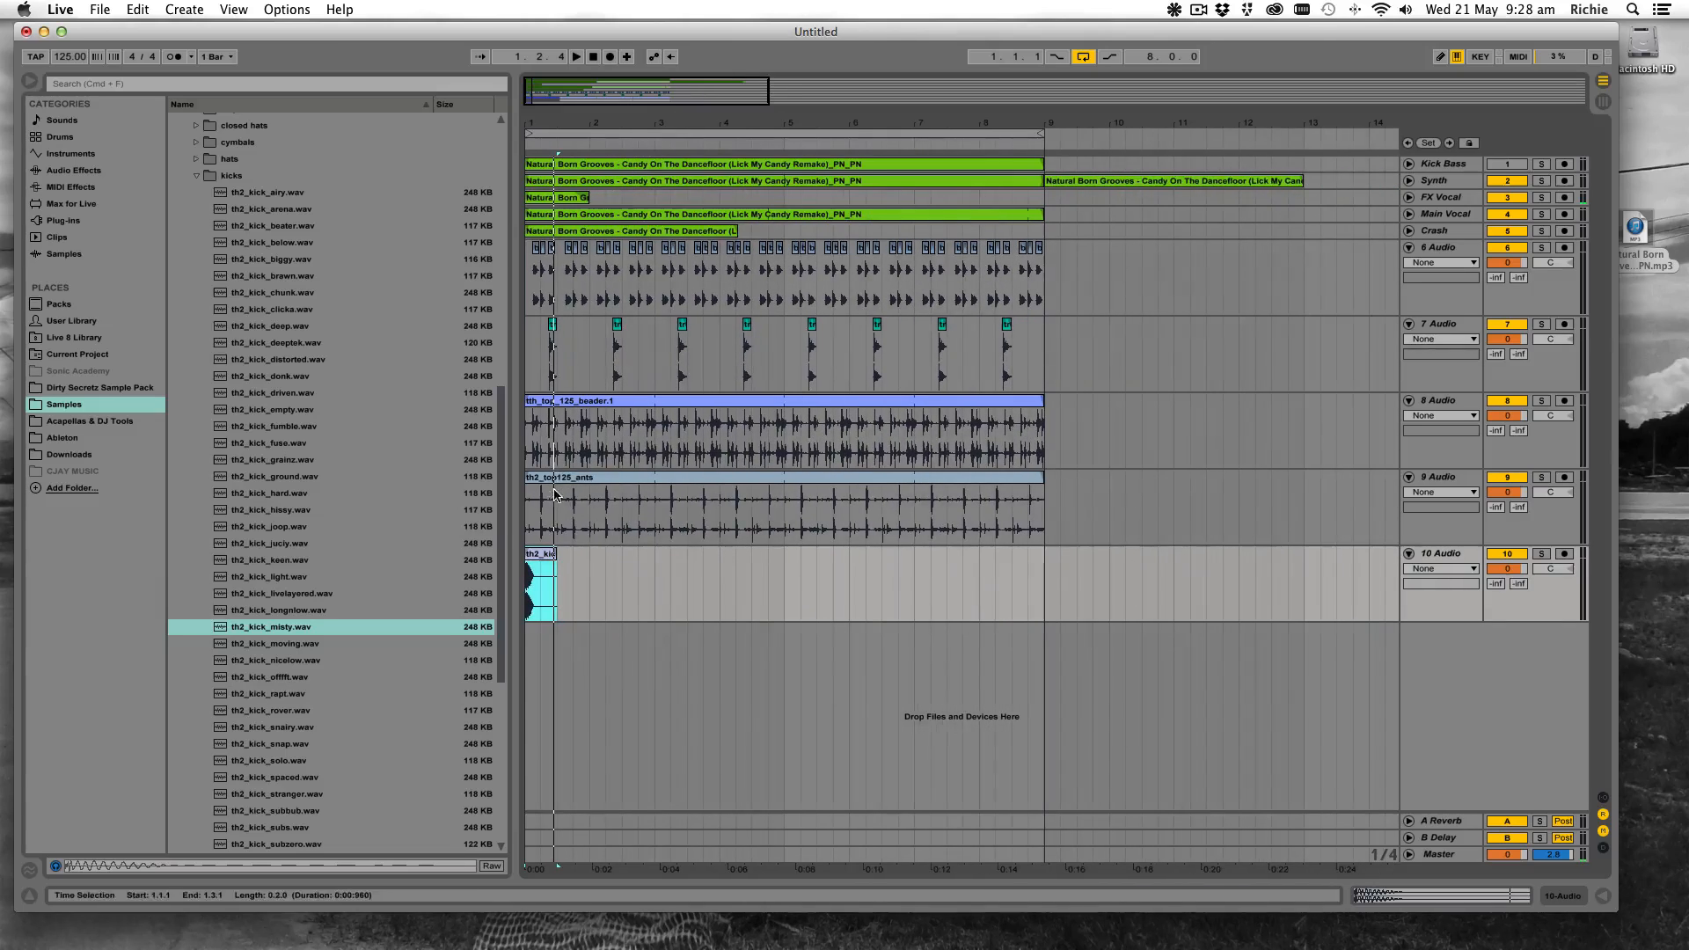
pyautogui.press('Delete')
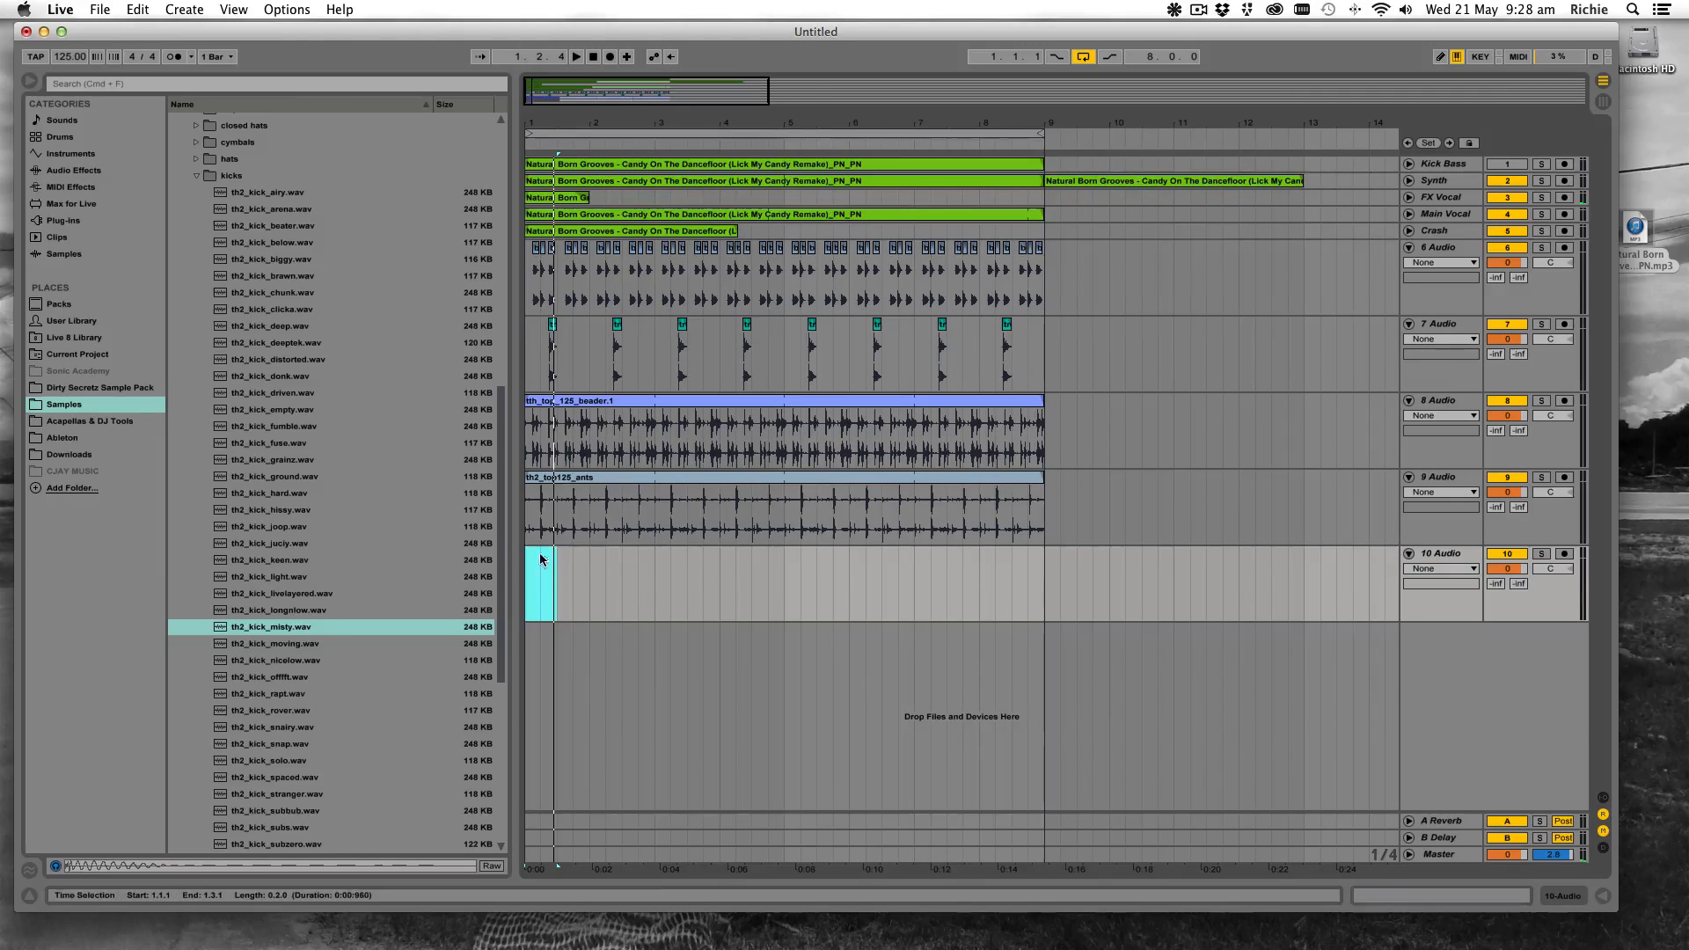
pyautogui.press('Delete')
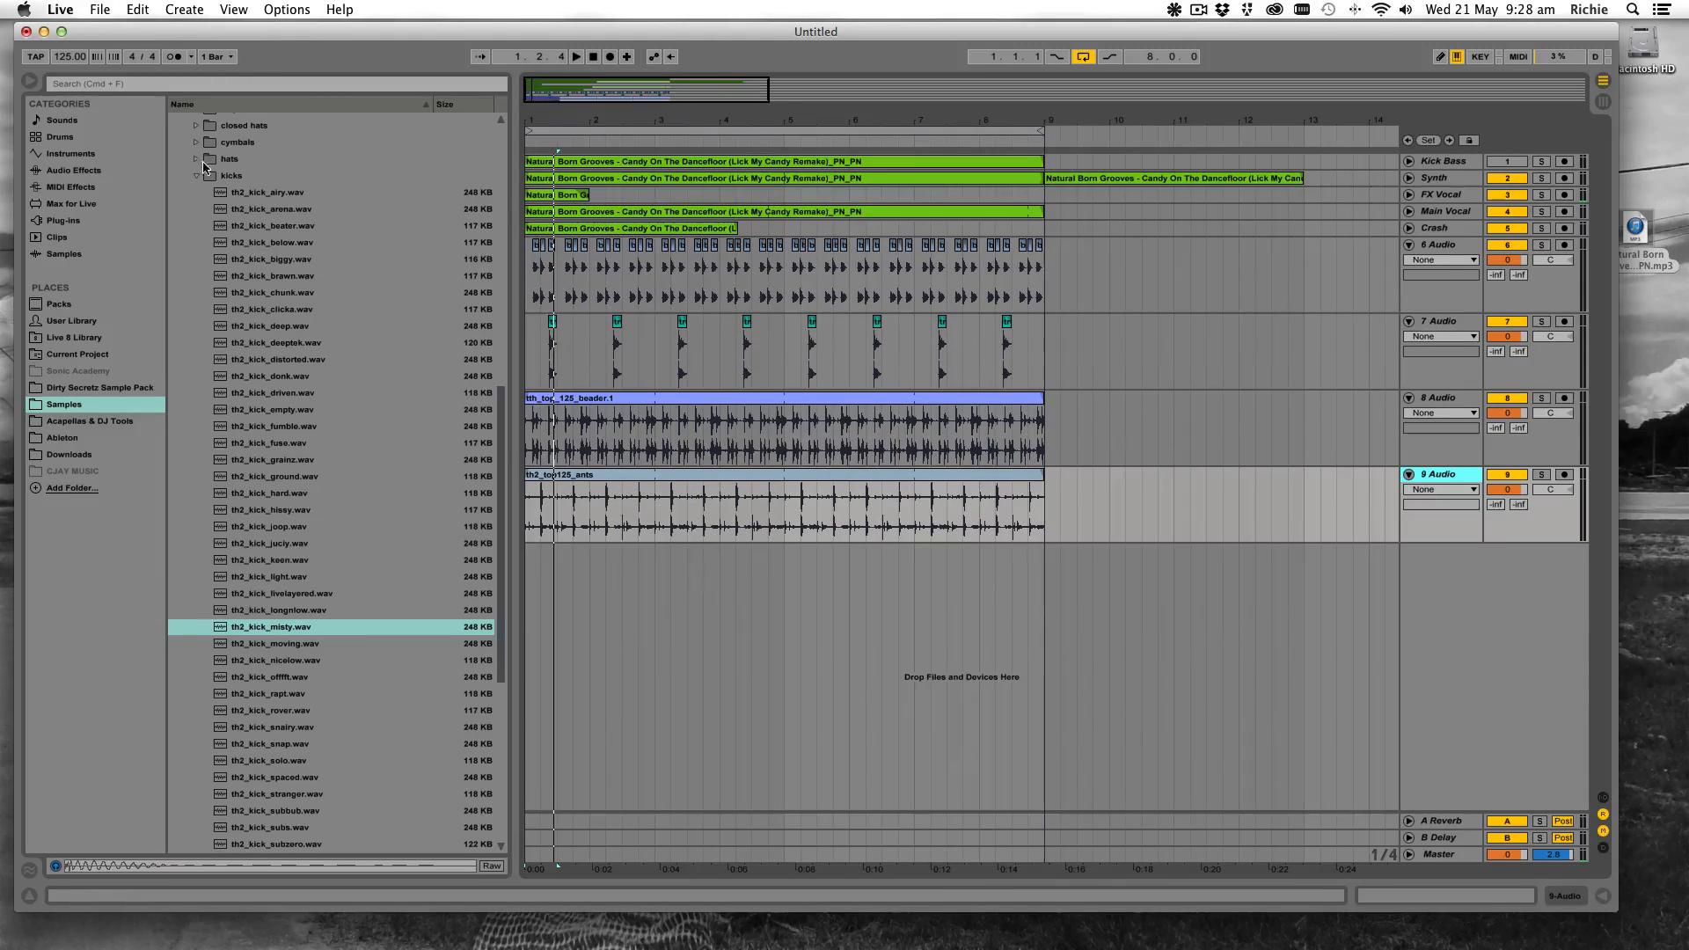
# Add the Simpler instrument on a new MIDI track below the audio tracks and set the insert point at bar 1
pyautogui.click(70, 154)
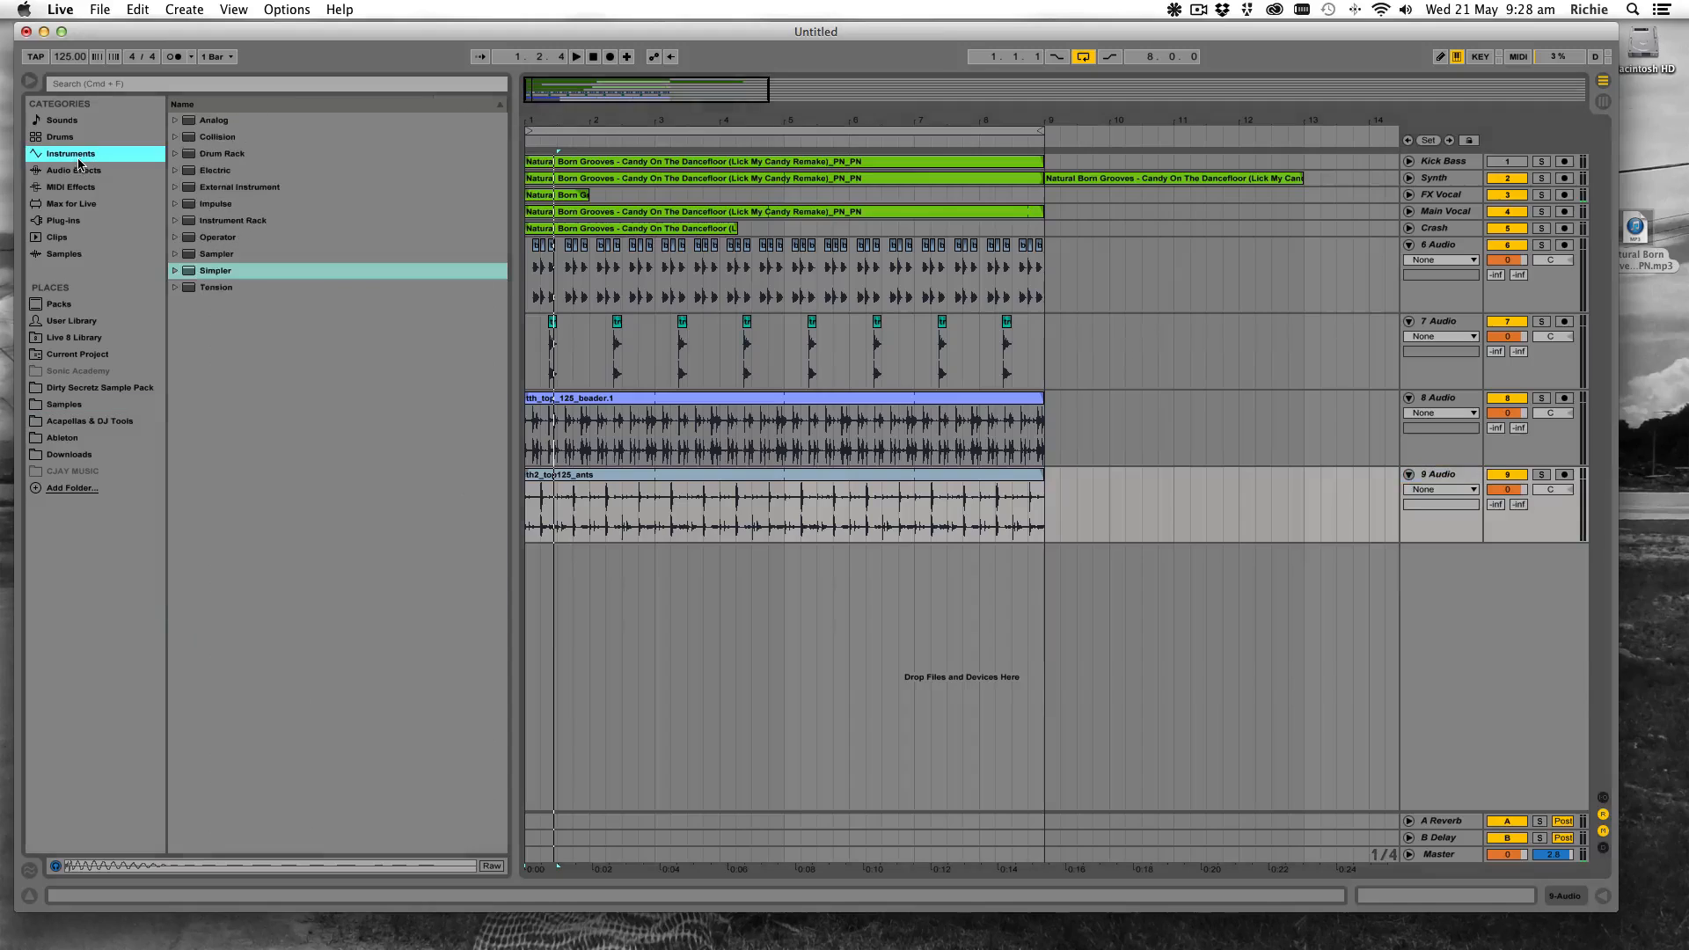
pyautogui.click(215, 273)
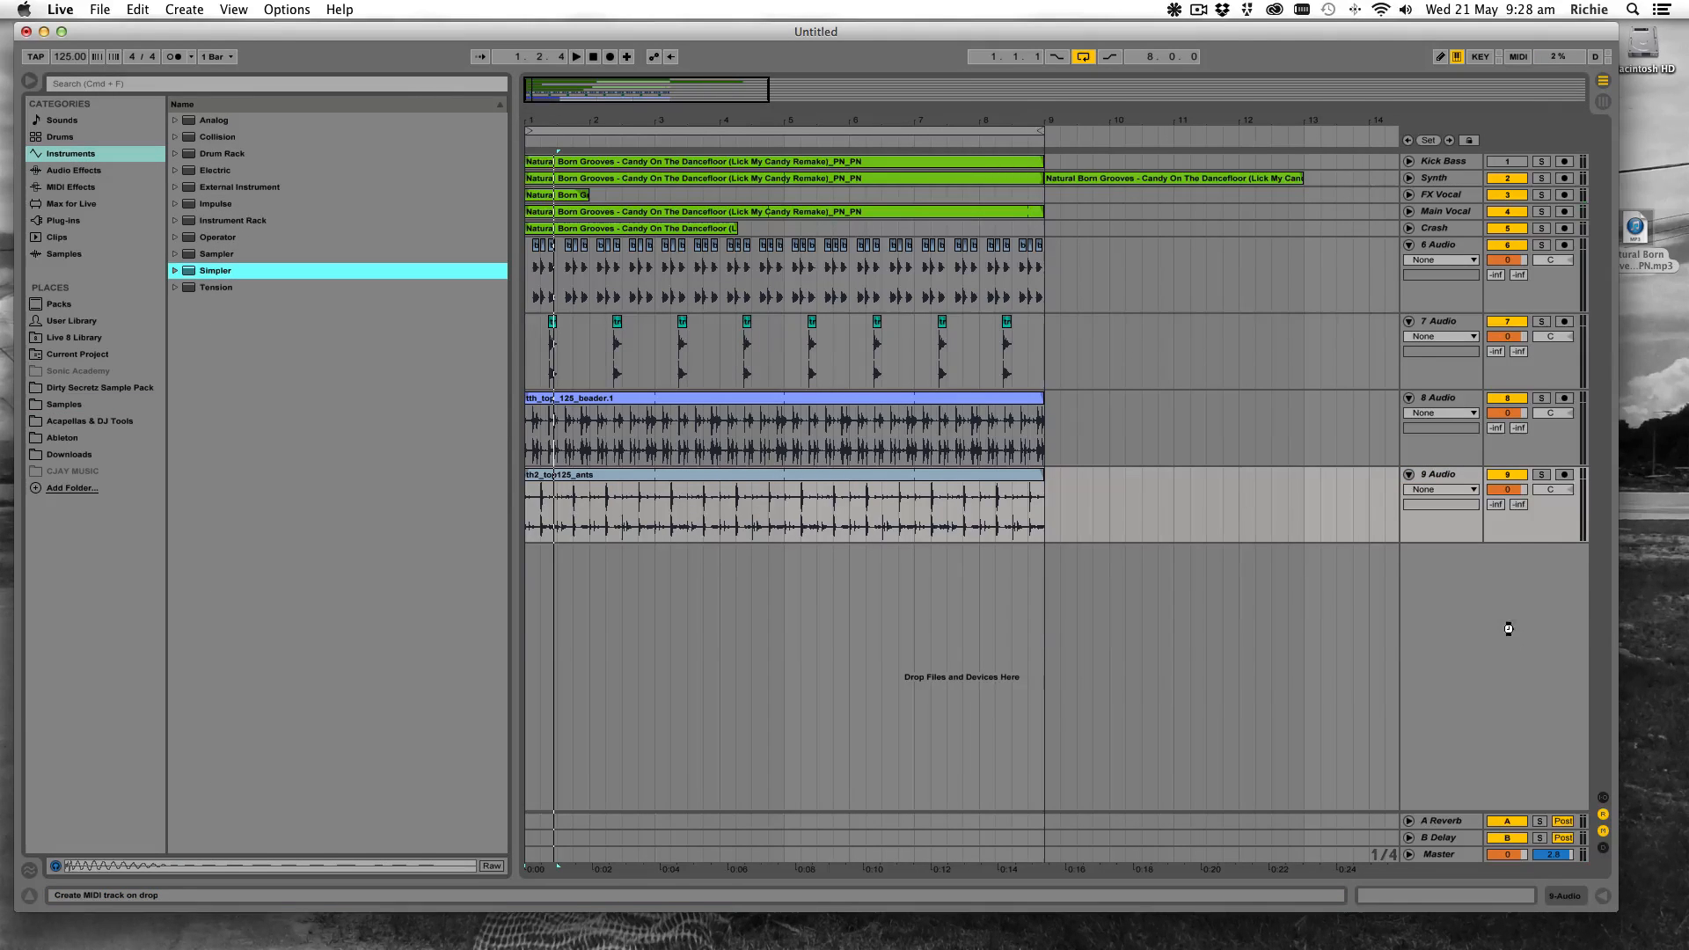
pyautogui.moveTo(1508, 628); pyautogui.dragTo(1508, 628)
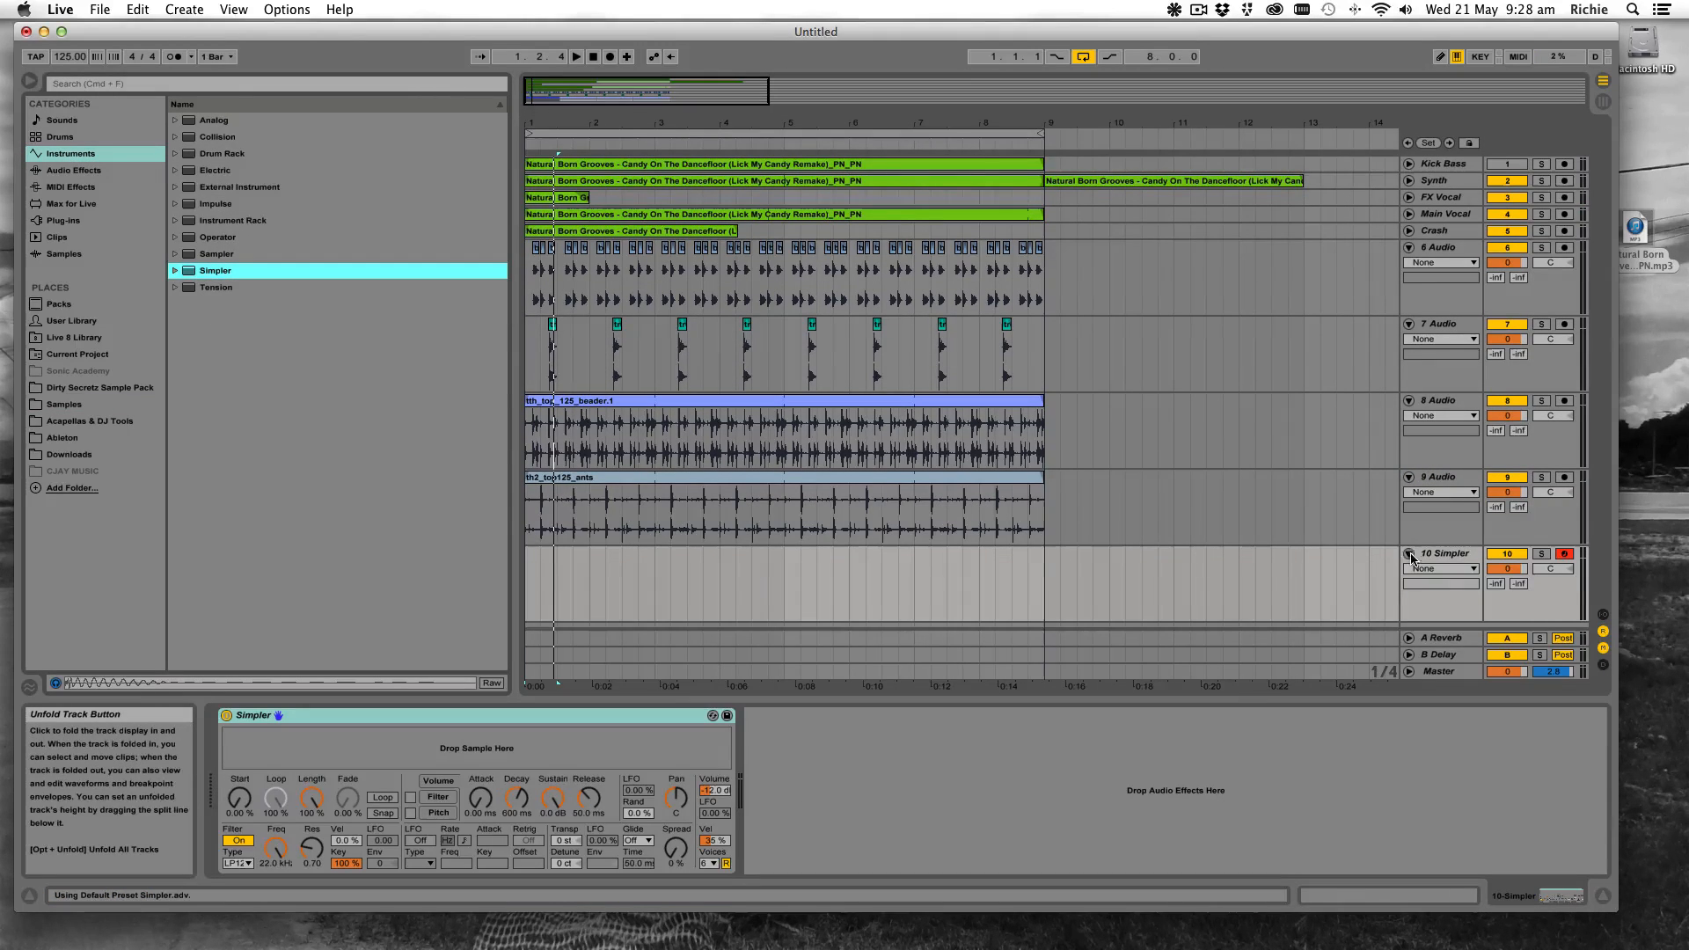
pyautogui.click(526, 572)
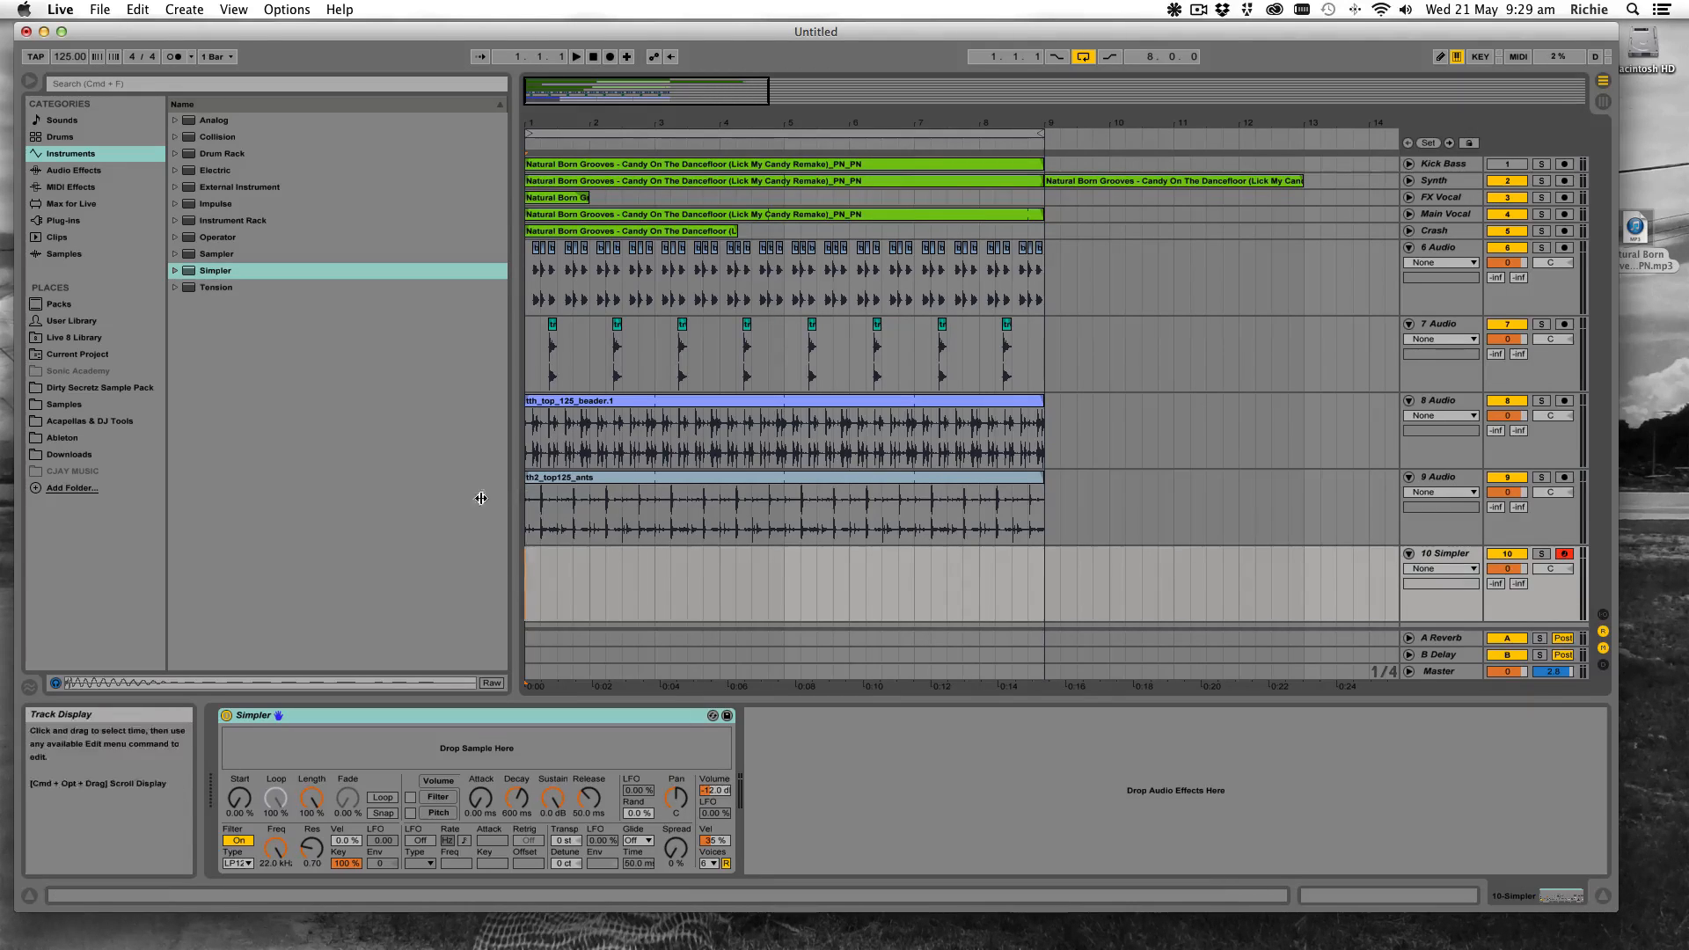
# Load th2_kick_misty.wav from the samples into Simpler and briefly play the arrangement from bar 1
pyautogui.click(158, 409)
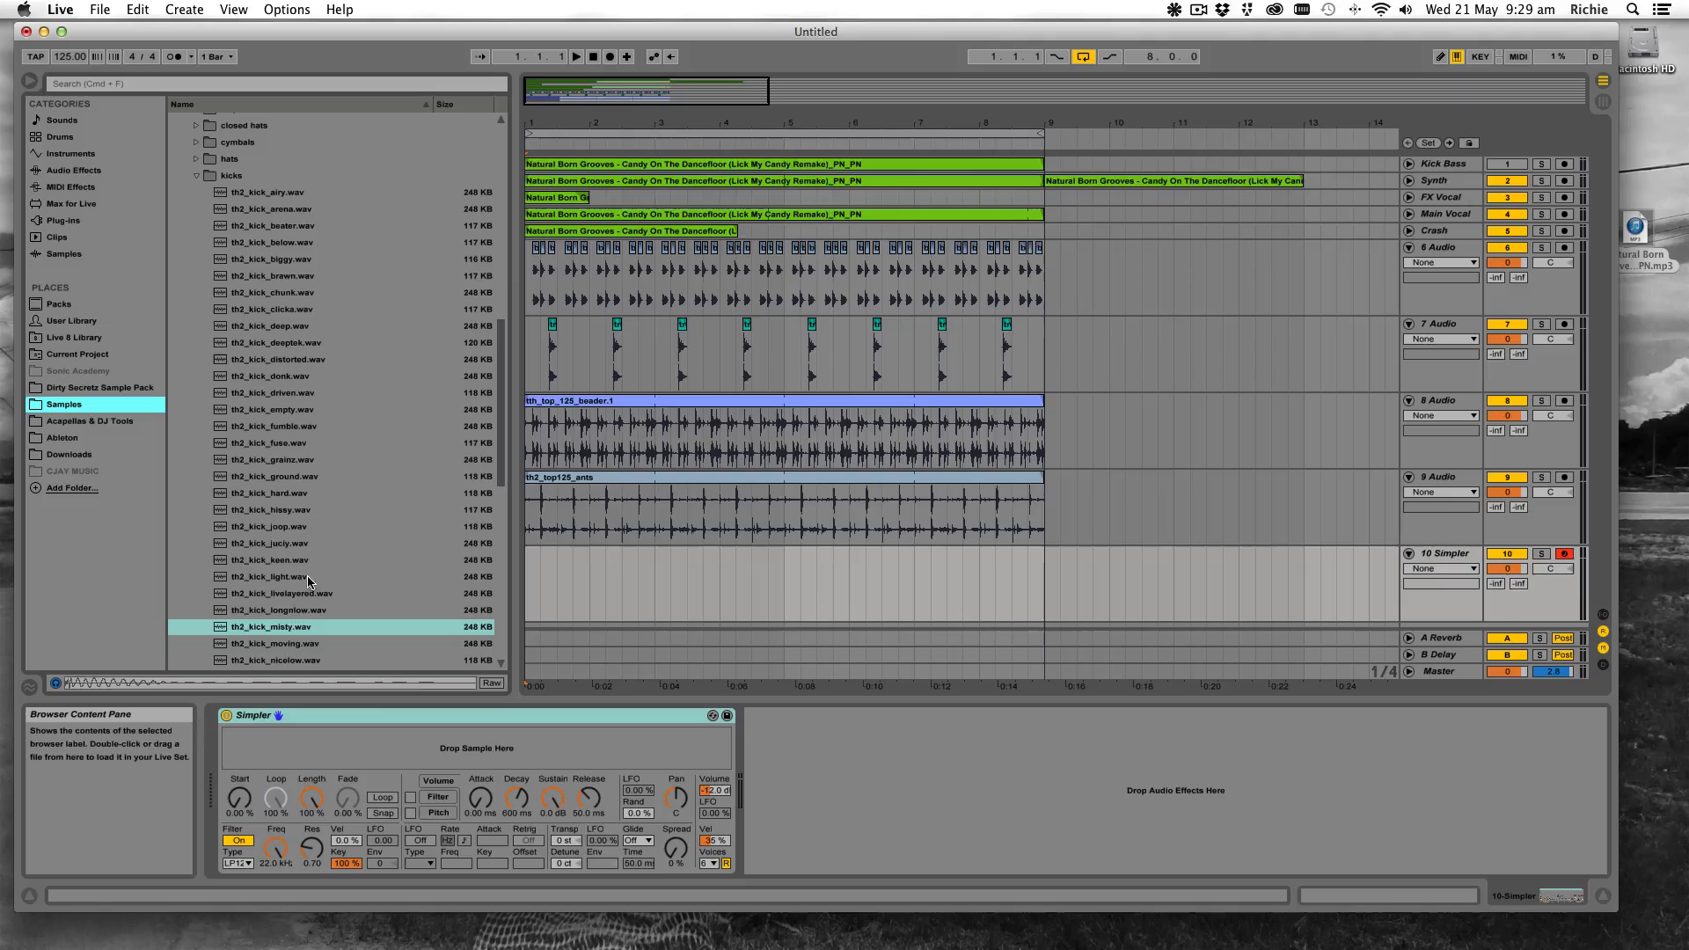
pyautogui.moveTo(272, 629); pyautogui.dragTo(480, 755)
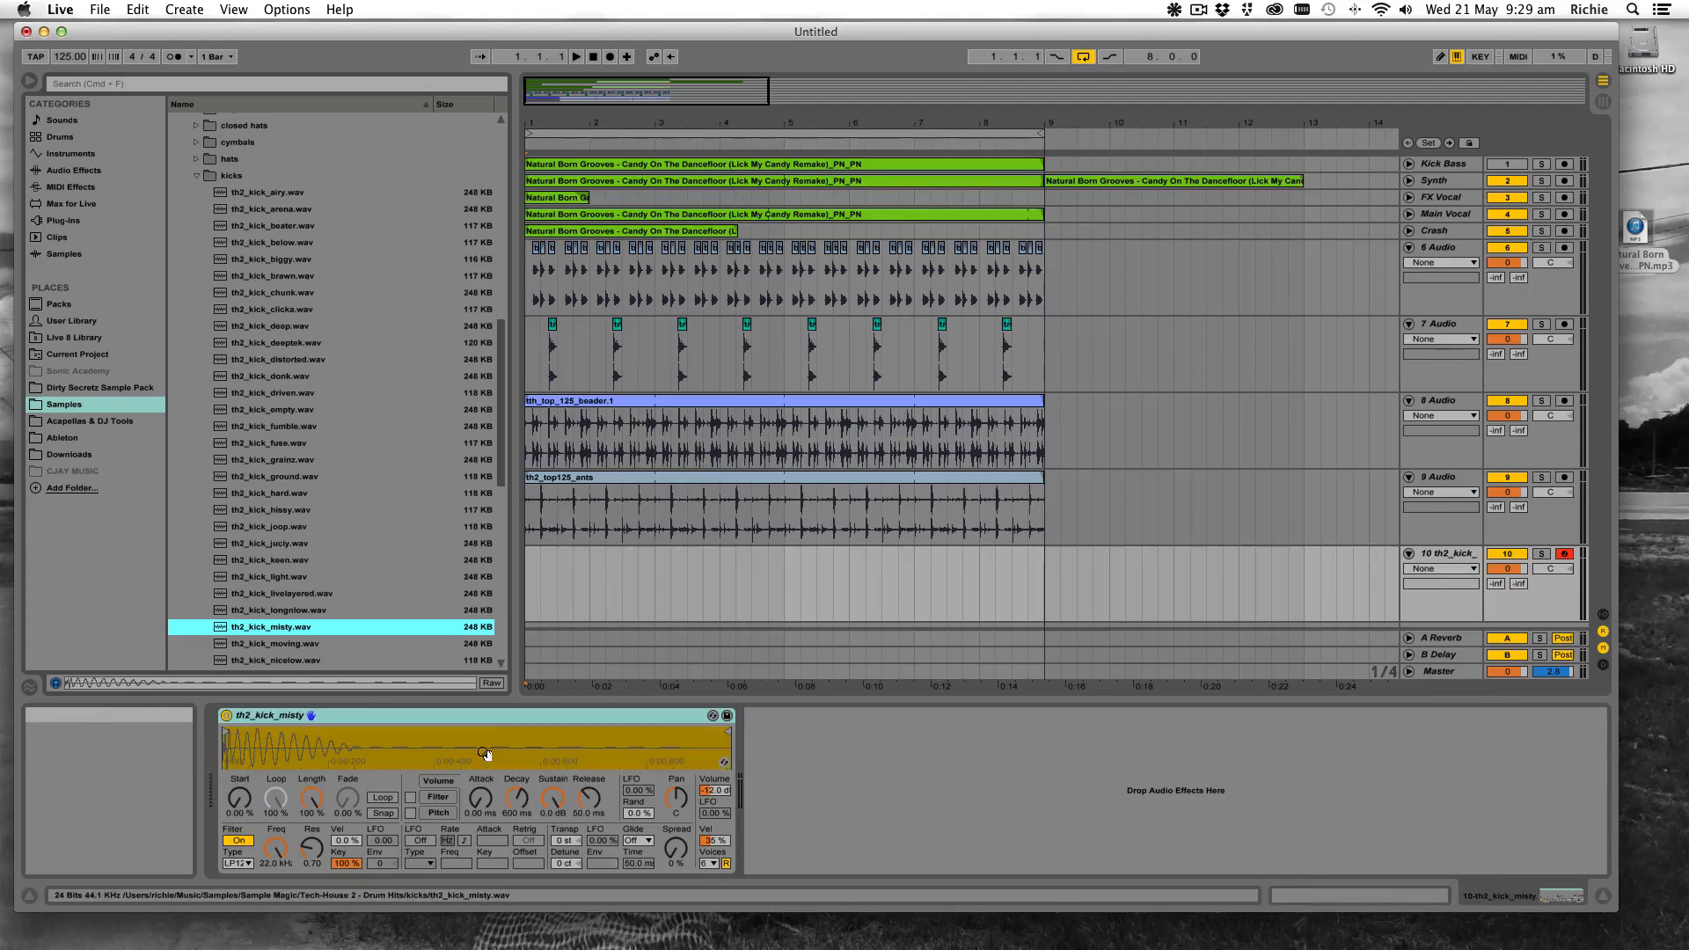
pyautogui.click(541, 571)
pyautogui.press('space')
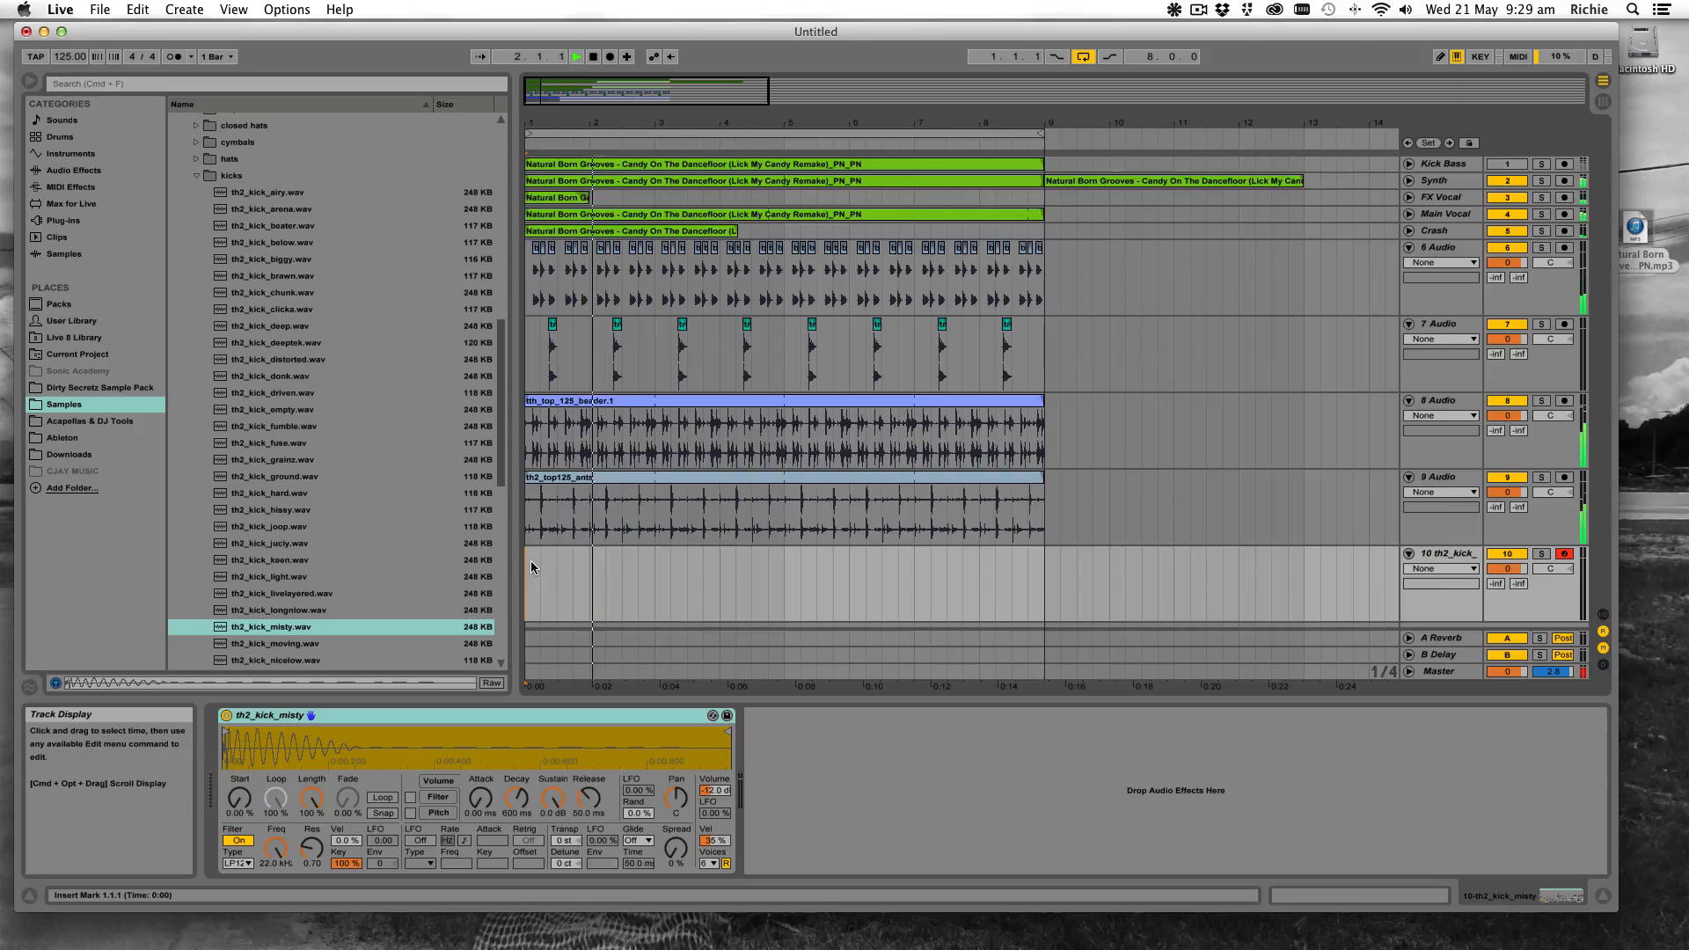
pyautogui.press('space')
# Insert an empty two-bar MIDI clip covering bars 1 and 2 on the kick track
pyautogui.moveTo(528, 560); pyautogui.dragTo(653, 553)
pyautogui.rightClick(651, 556)
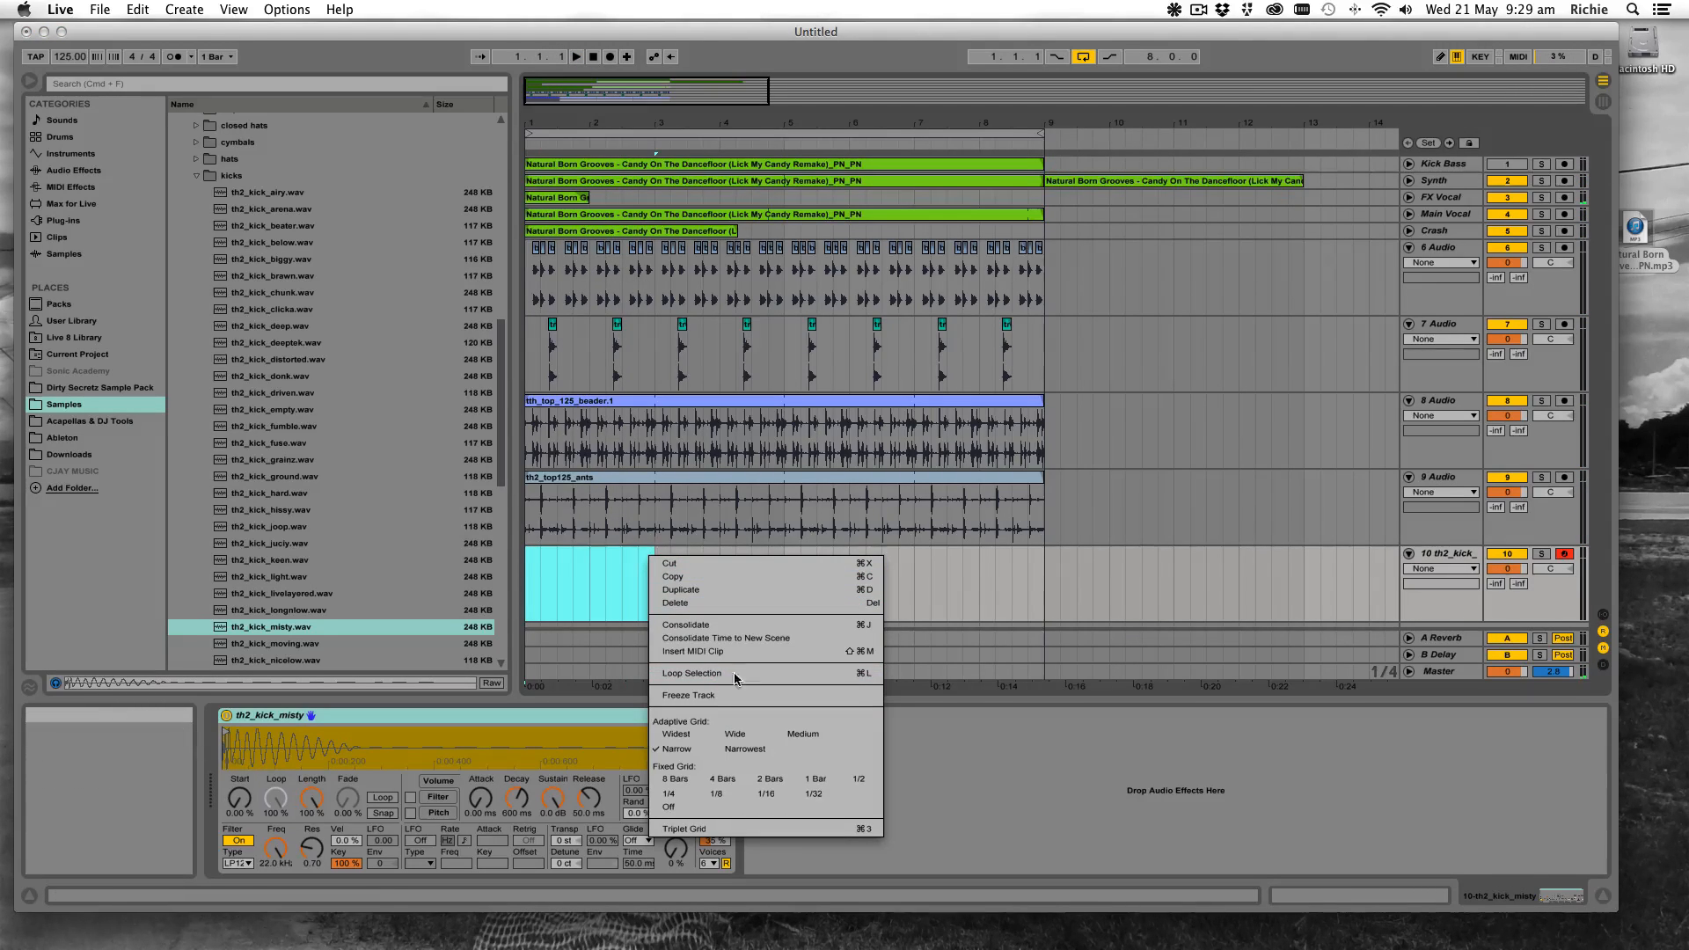
pyautogui.click(744, 652)
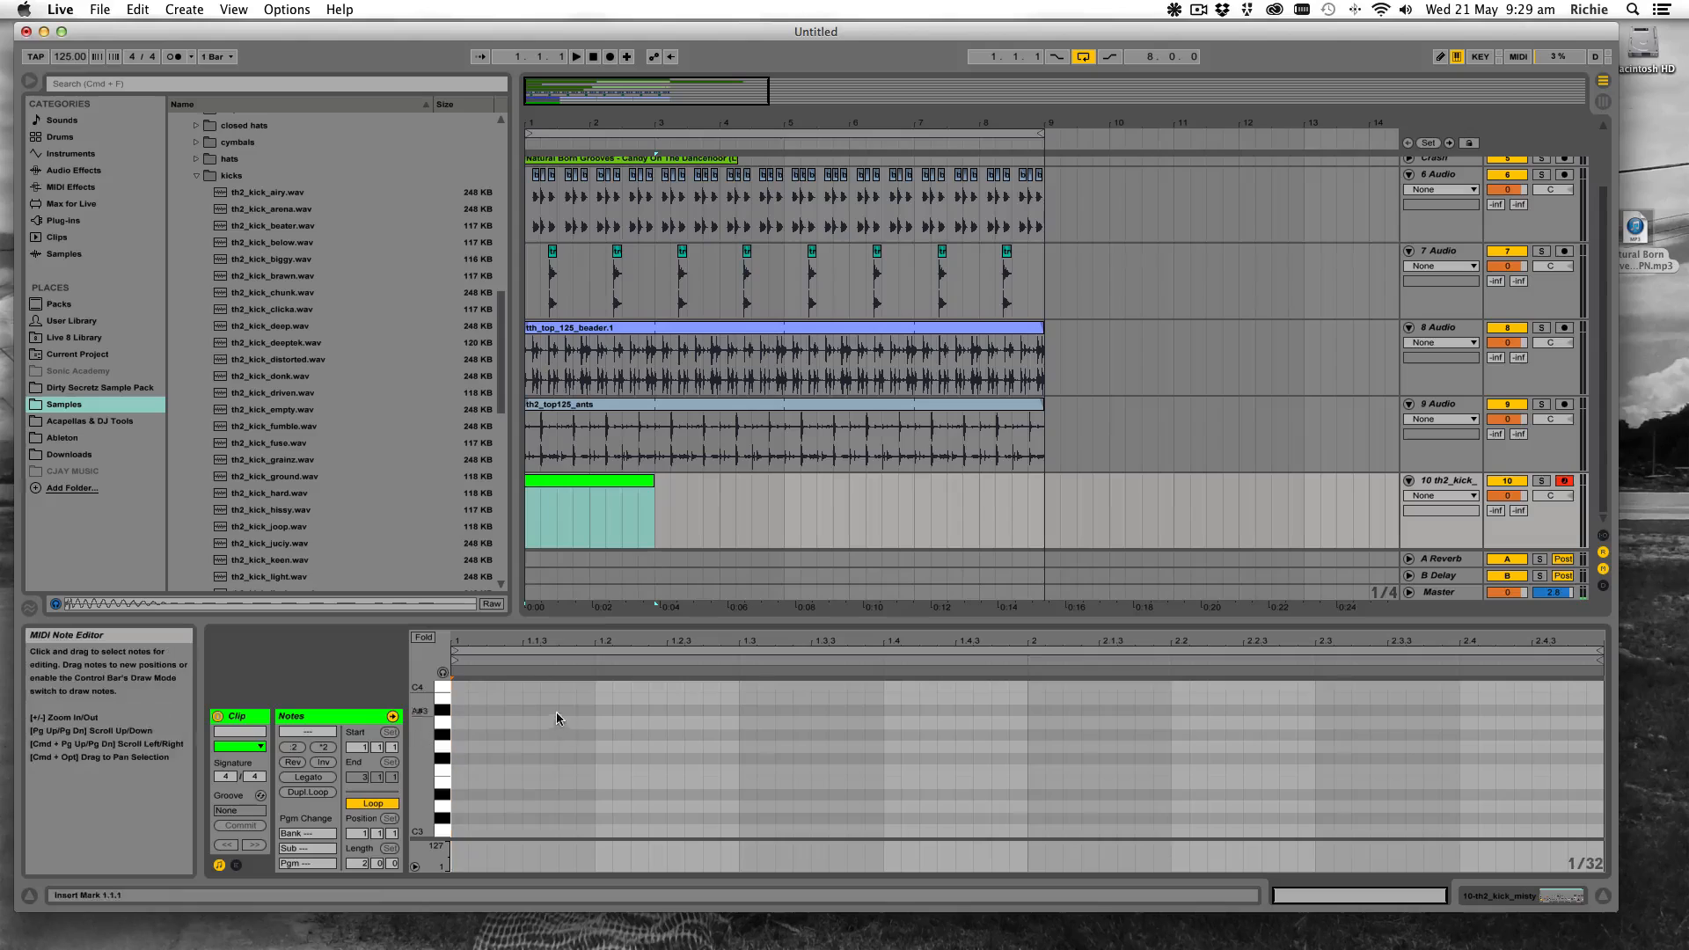
# Draw a short C3 kick note on every beat of the two-bar MIDI clip
pyautogui.scroll(-3, 520, 762)
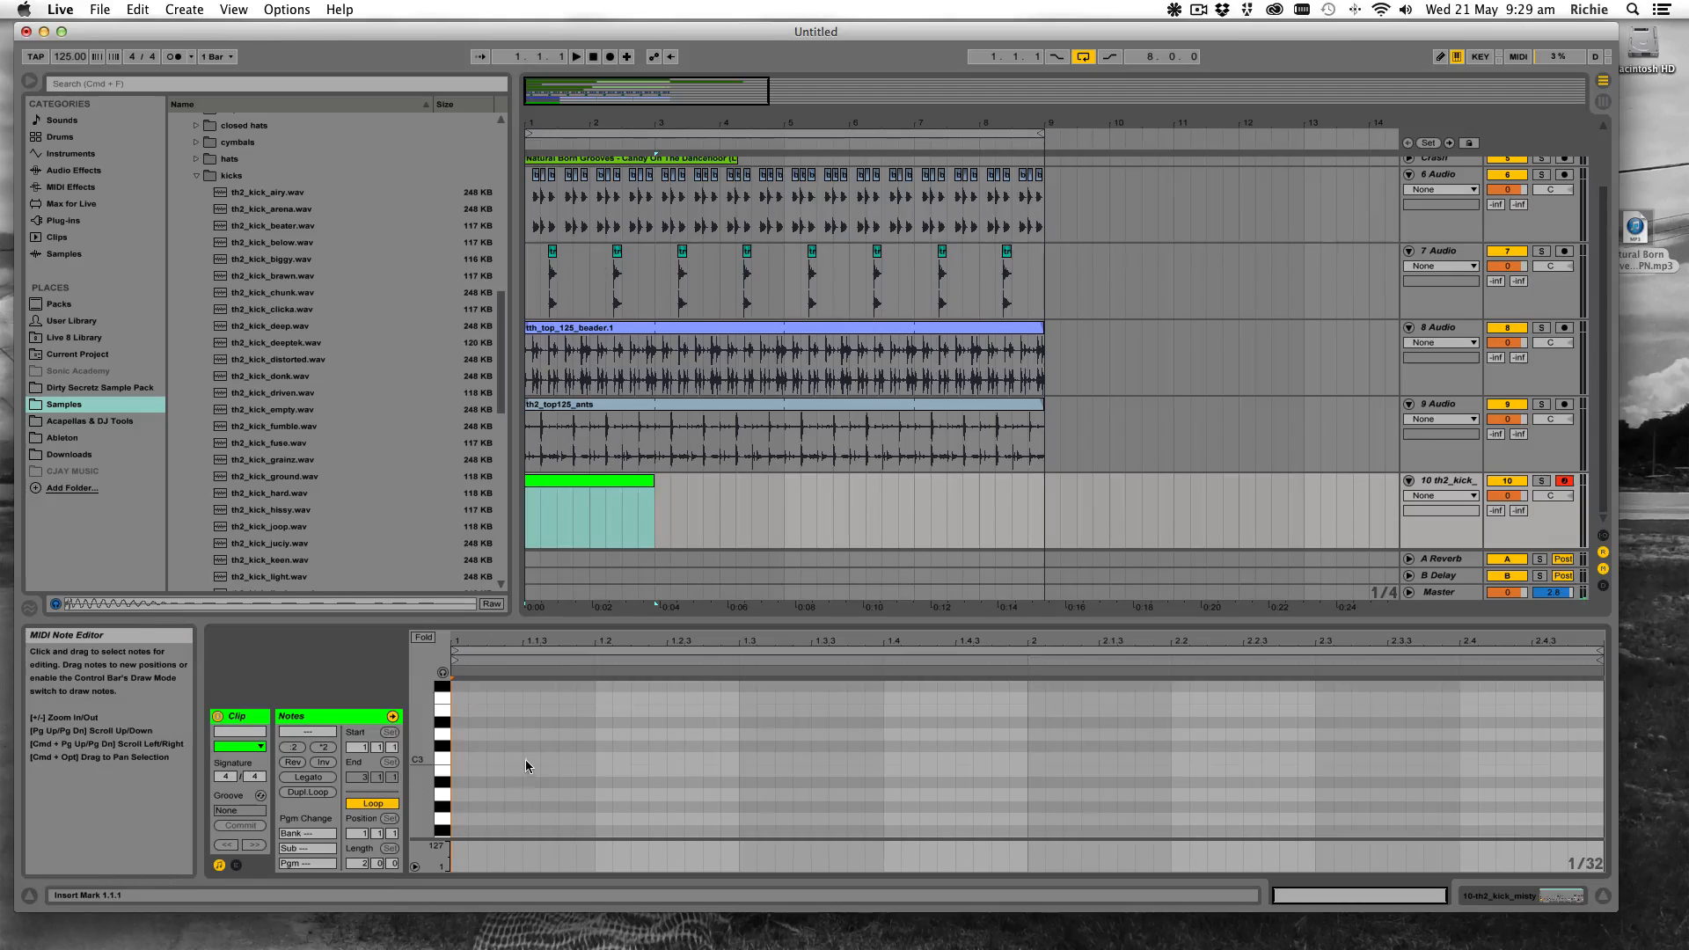
pyautogui.press('b')
pyautogui.click(458, 758)
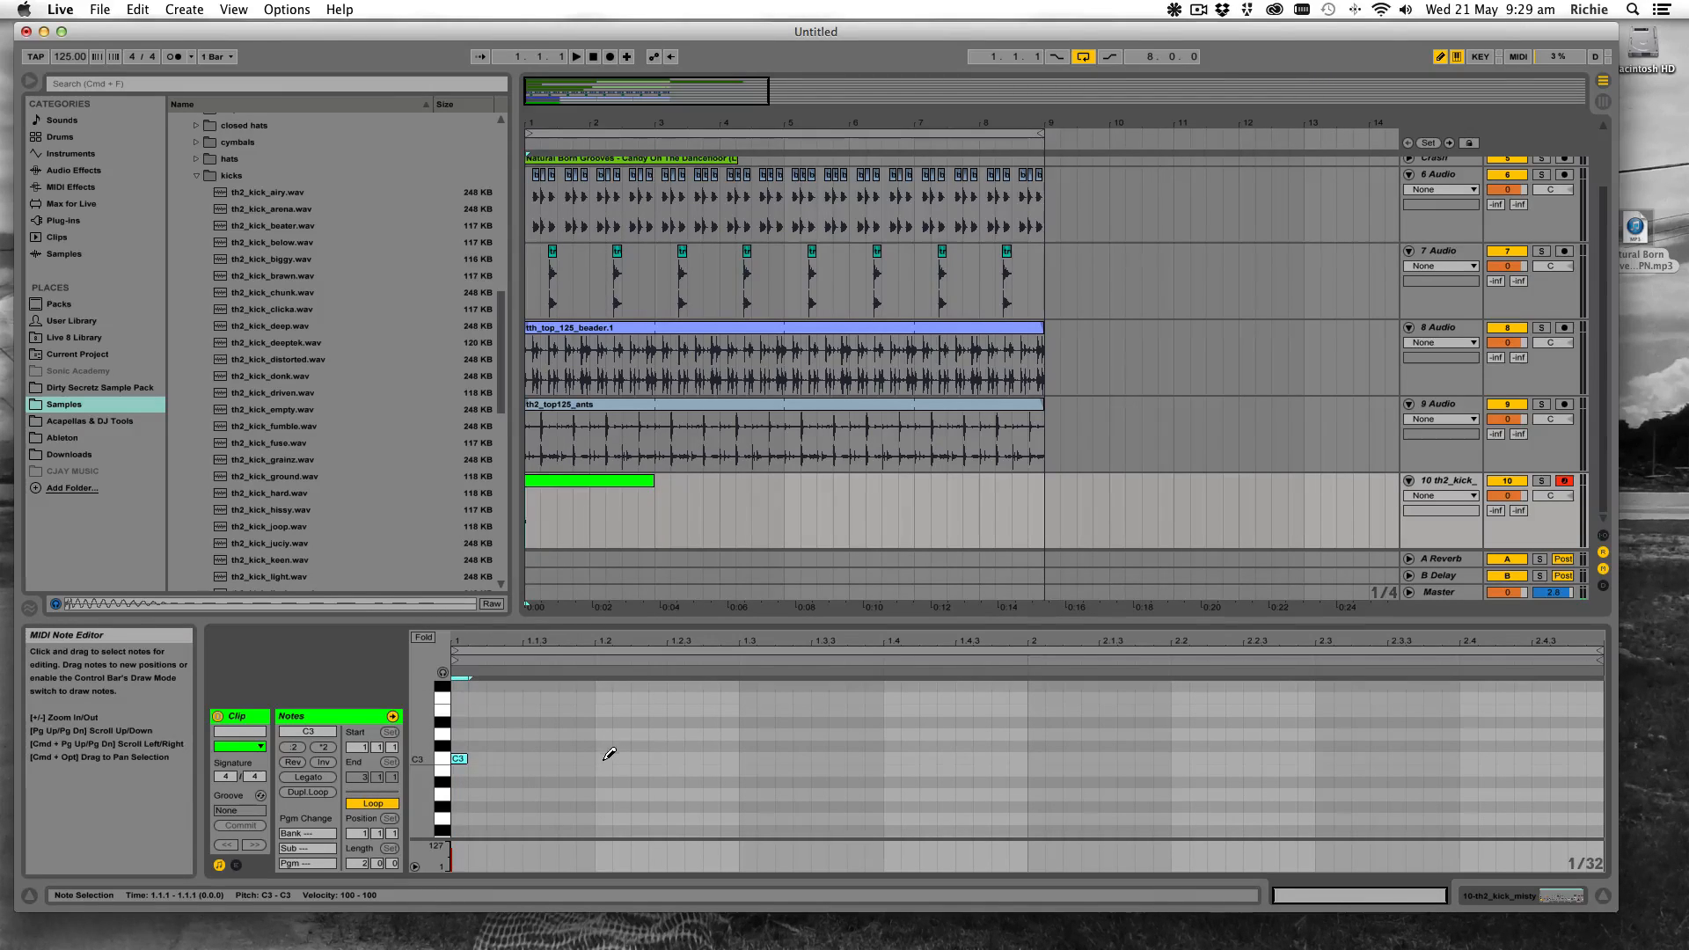
pyautogui.click(604, 758)
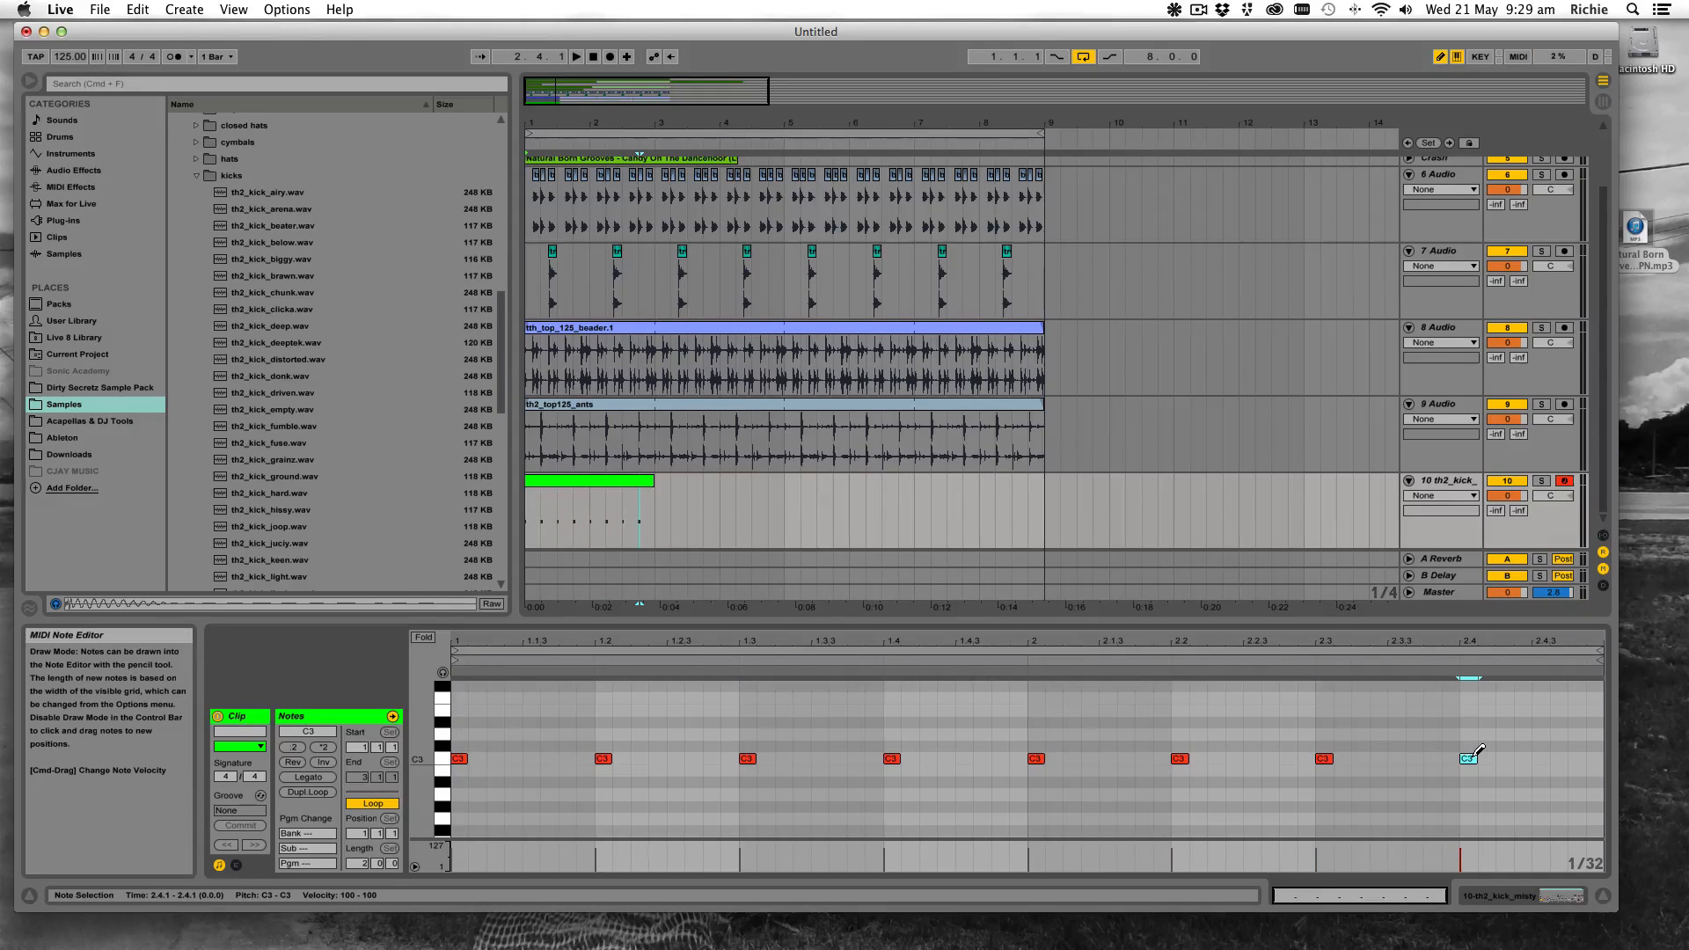
# Lengthen all the kick notes together so each one fills its whole beat, and start playback
pyautogui.press('super+a')
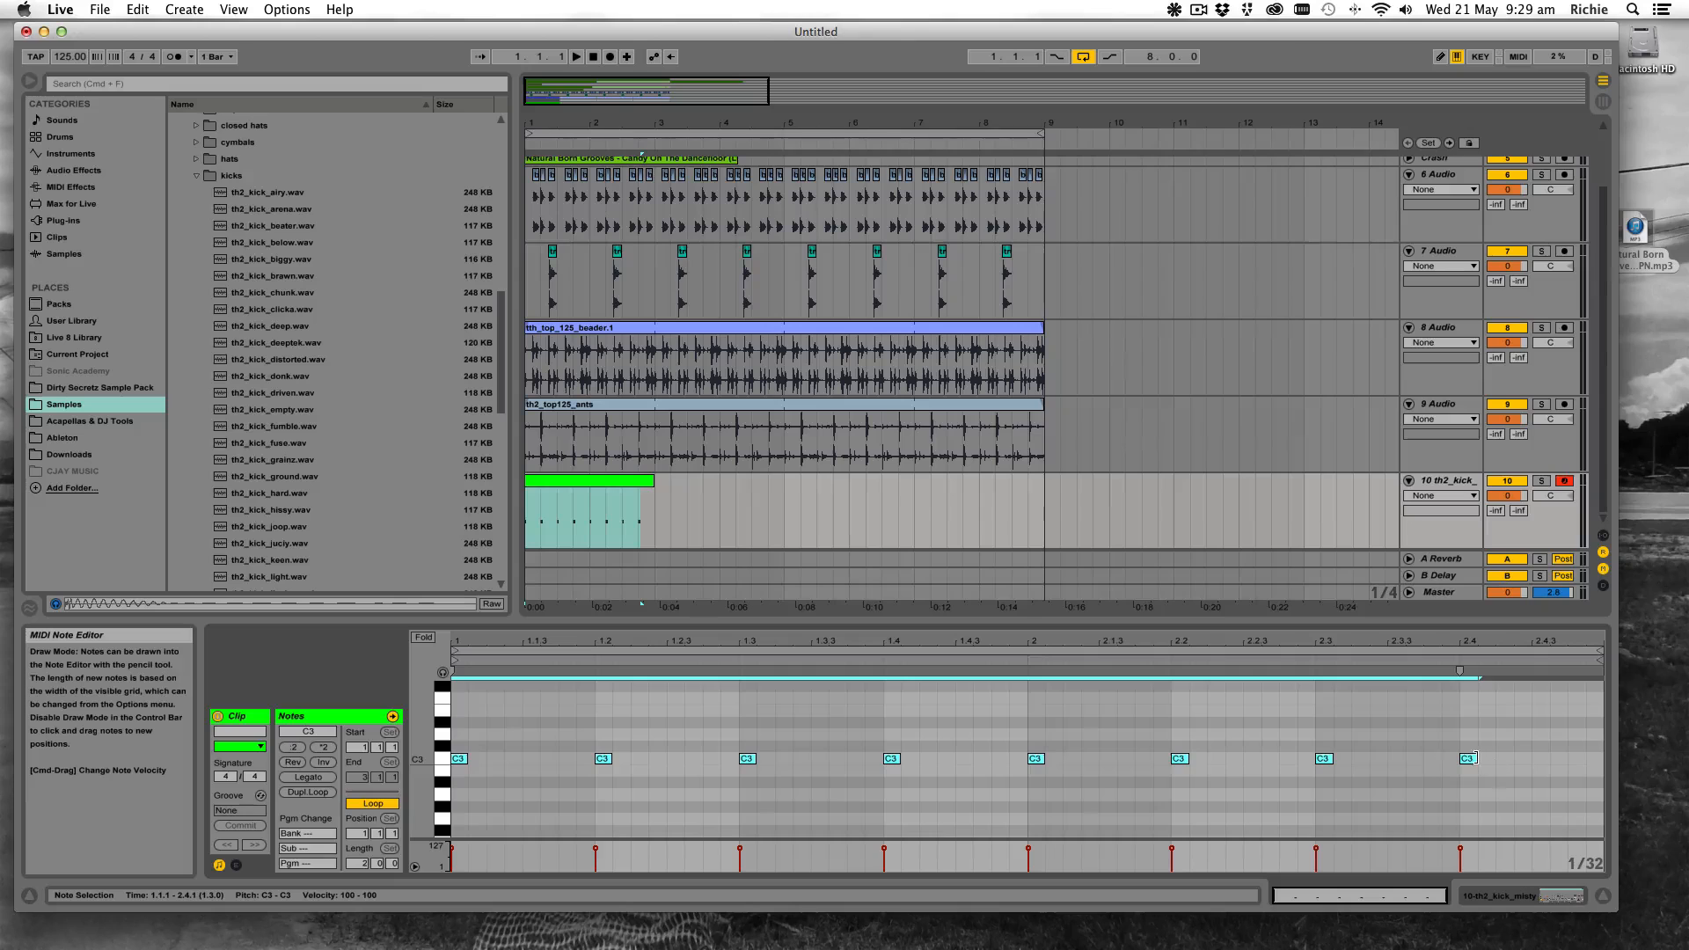
pyautogui.moveTo(1475, 759); pyautogui.dragTo(1601, 758)
pyautogui.press('space')
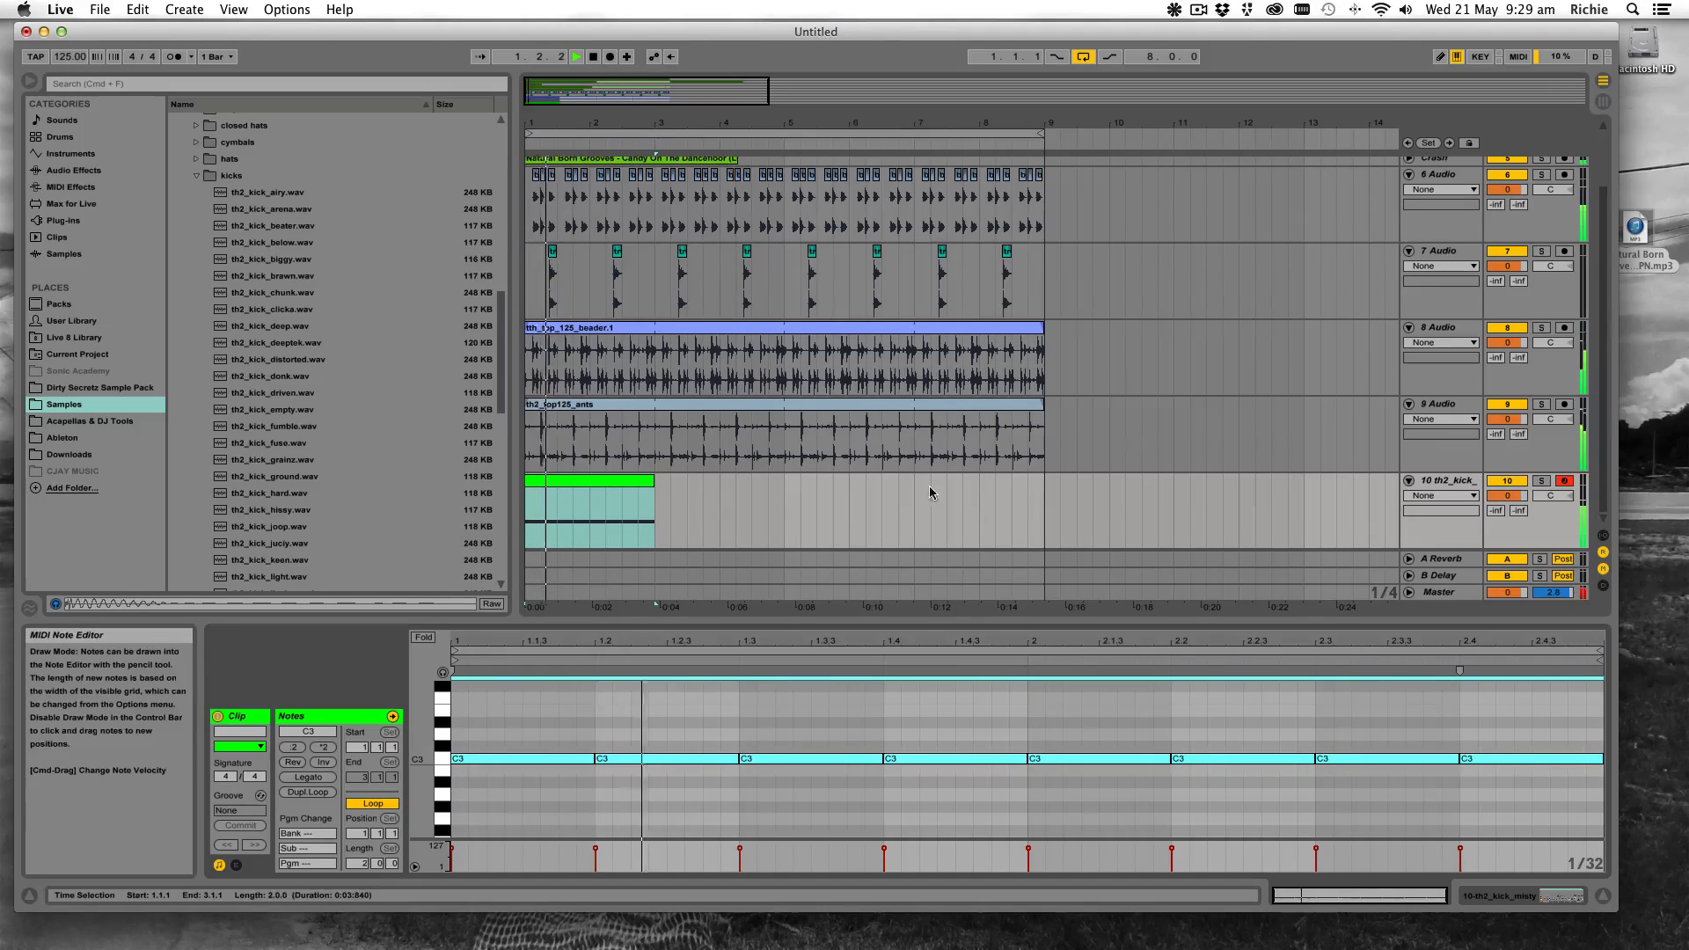
# Extend the kick clip to bar 9 and raise Simpler's volume to about -6 dB
pyautogui.moveTo(654, 511); pyautogui.dragTo(1045, 496)
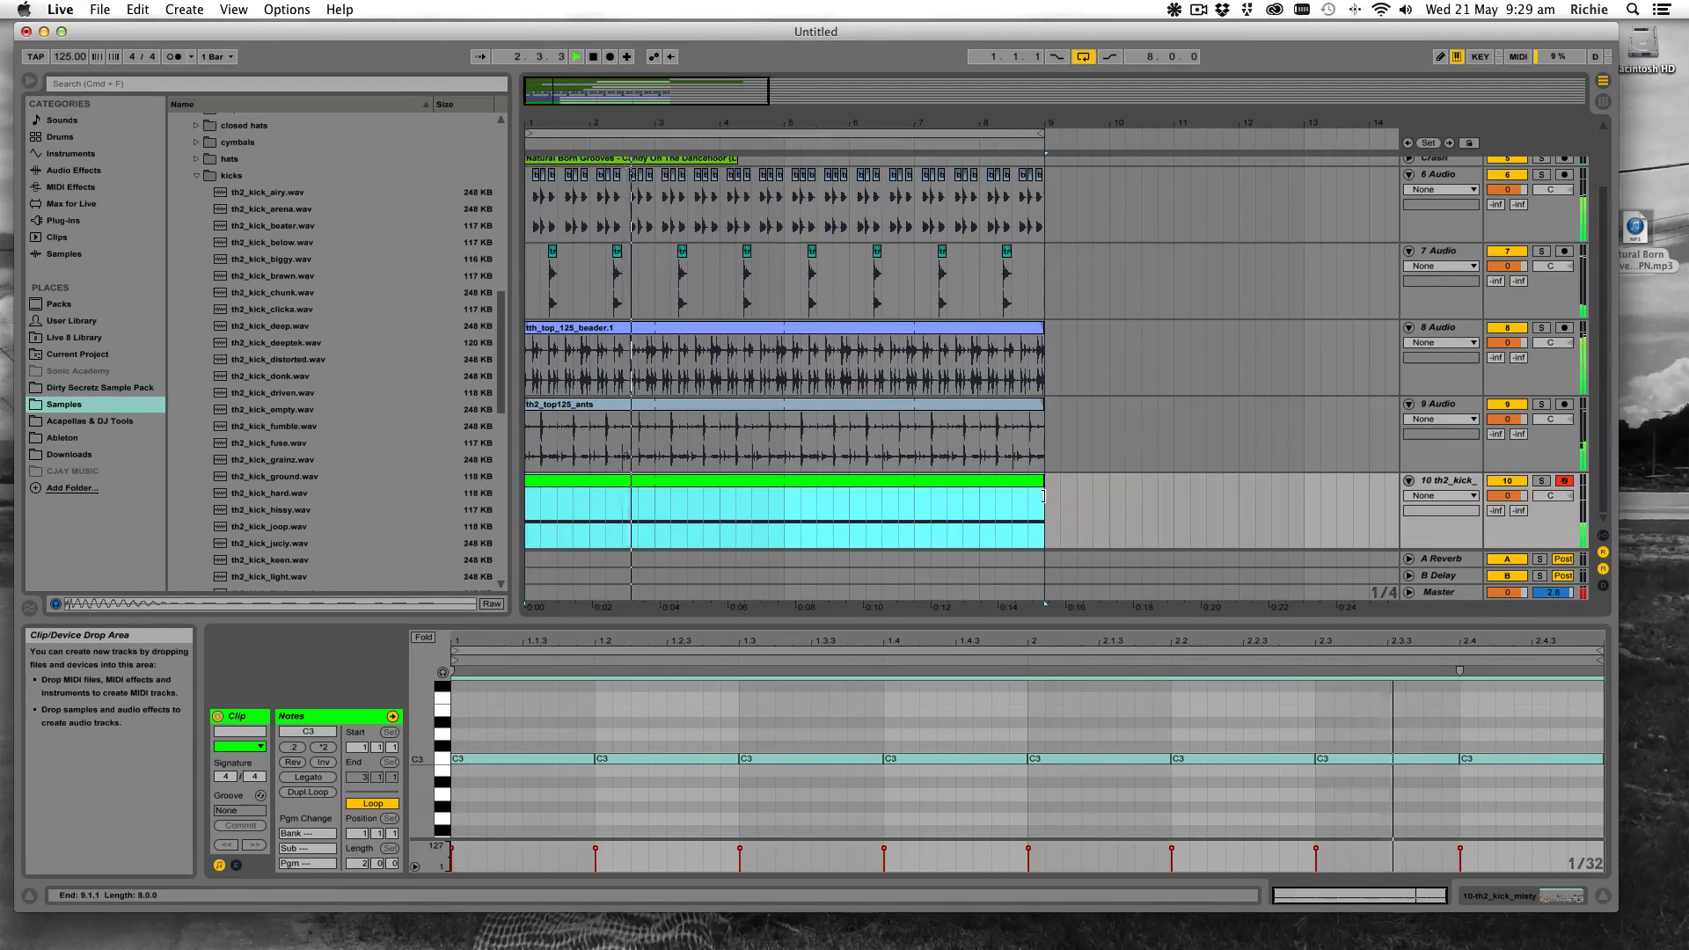
pyautogui.click(1500, 896)
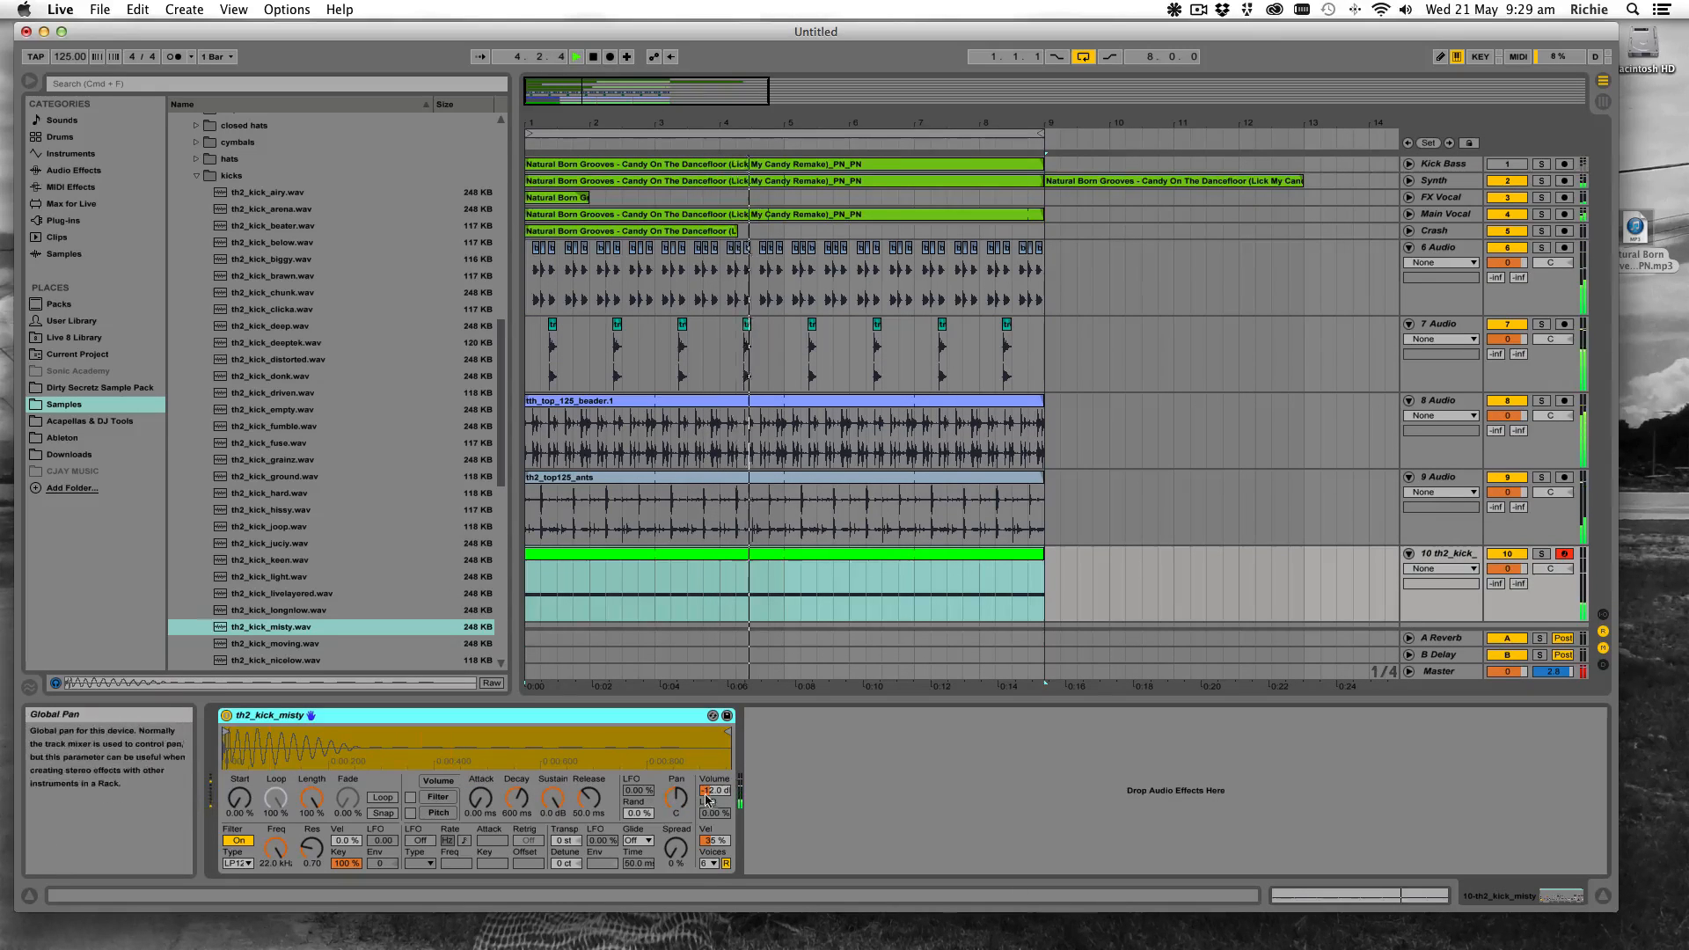
pyautogui.moveTo(712, 791); pyautogui.dragTo(712, 764)
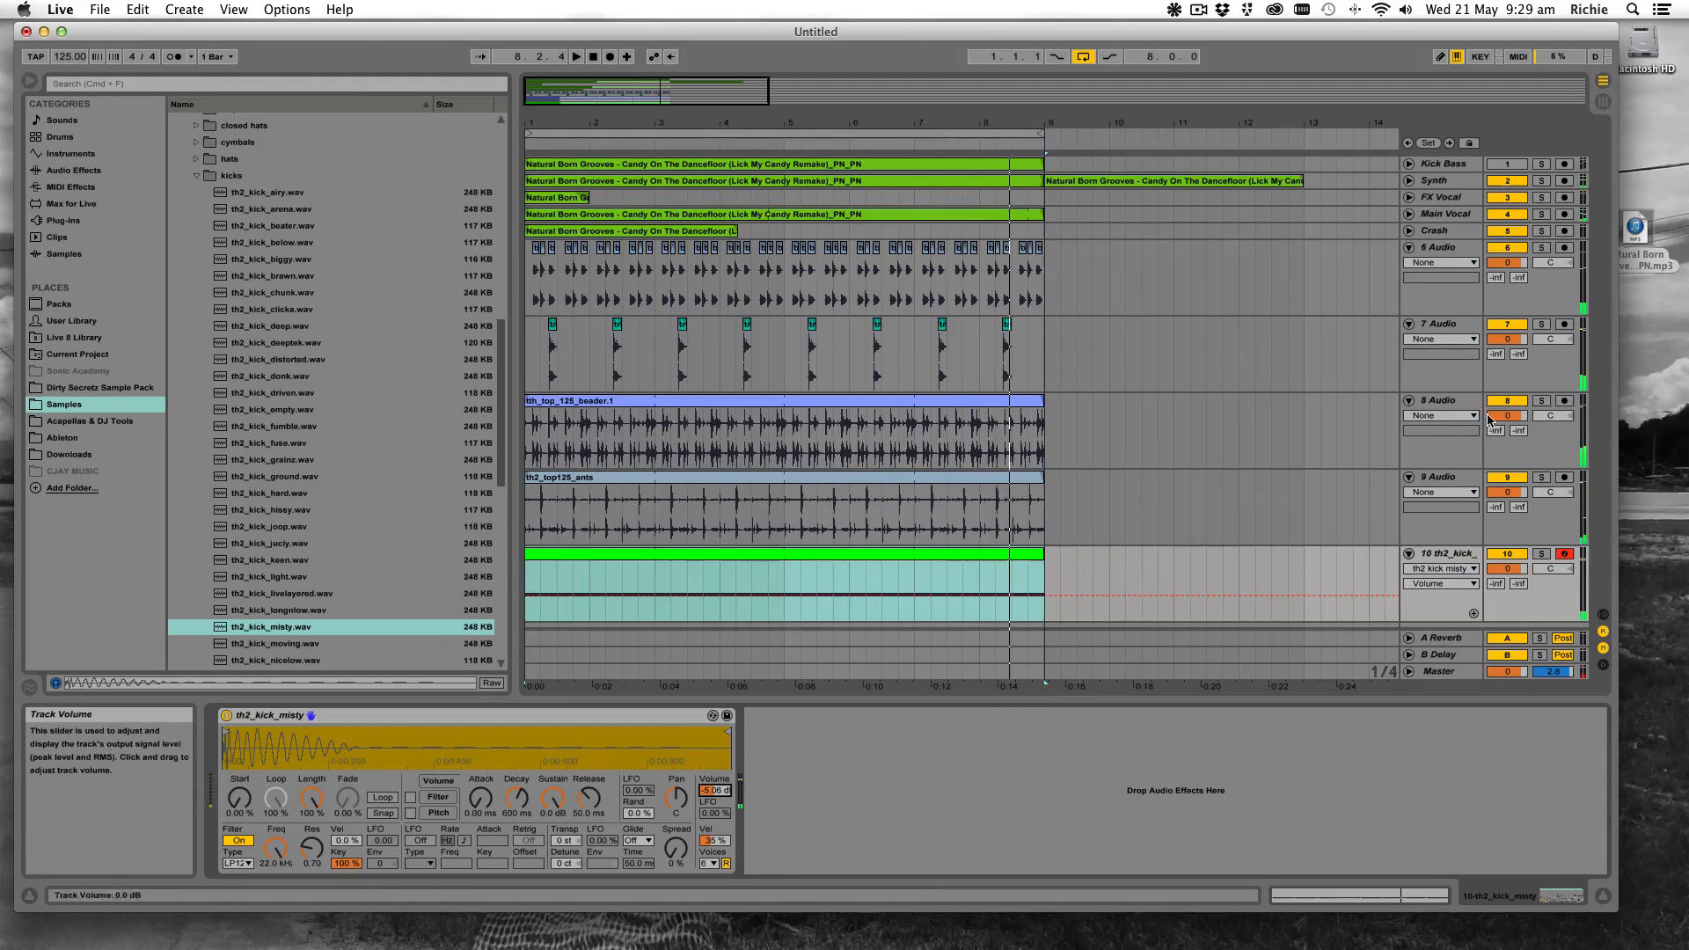
# Lower the volumes of tracks 6 through 10 together to -2.9 dB and resume playback
pyautogui.click(1448, 402)
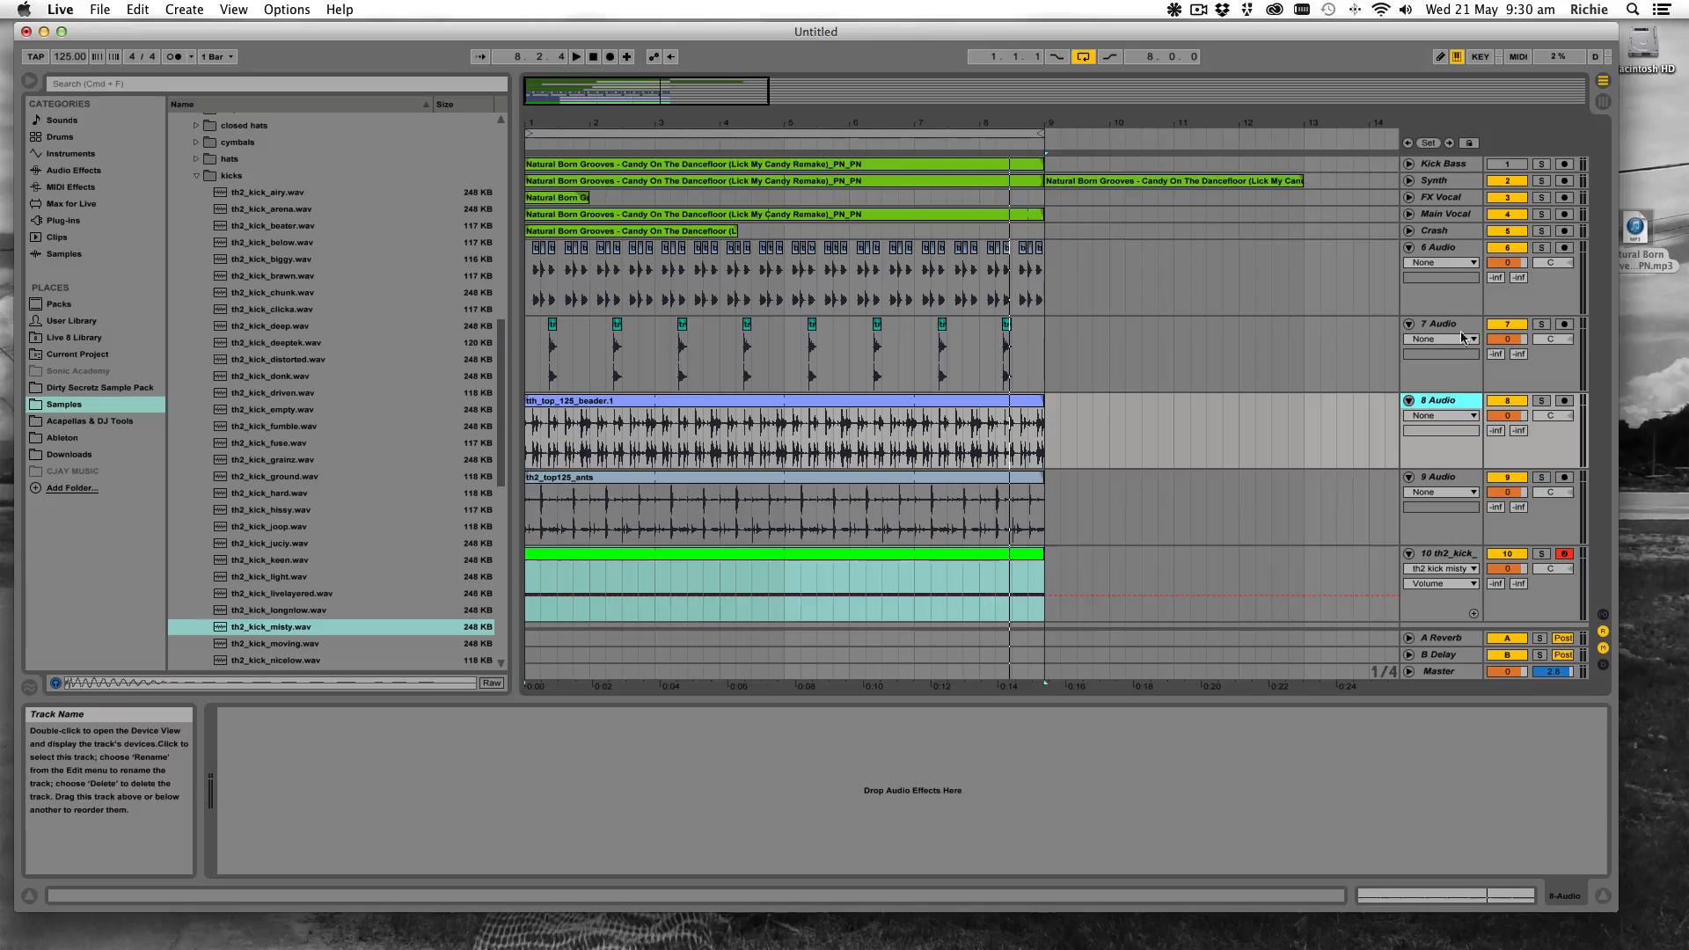
pyautogui.click(1447, 250)
pyautogui.keyDown('shift'); pyautogui.click(1450, 553); pyautogui.keyUp('shift')
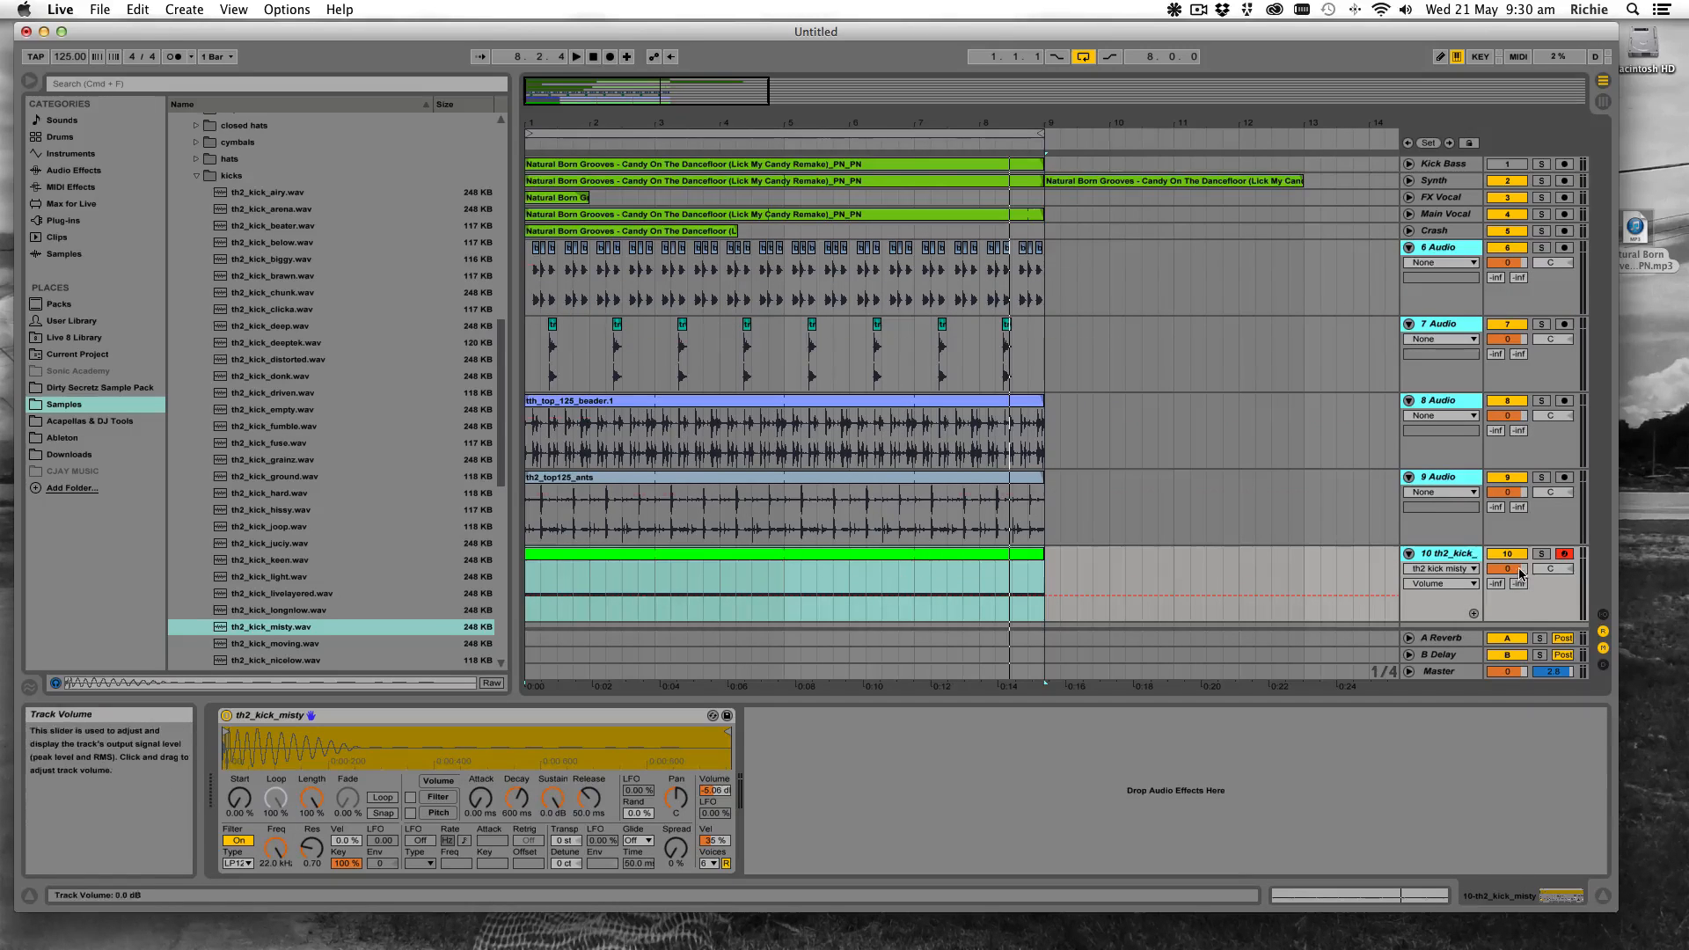
pyautogui.moveTo(1519, 574); pyautogui.dragTo(1508, 567)
pyautogui.press('space')
# Set the track volumes to -5.8 dB on 9 Audio, -7.9 dB on 8 Audio and -2.4 dB on 7 Audio
pyautogui.click(1453, 477)
pyautogui.moveTo(1515, 492); pyautogui.dragTo(1515, 515)
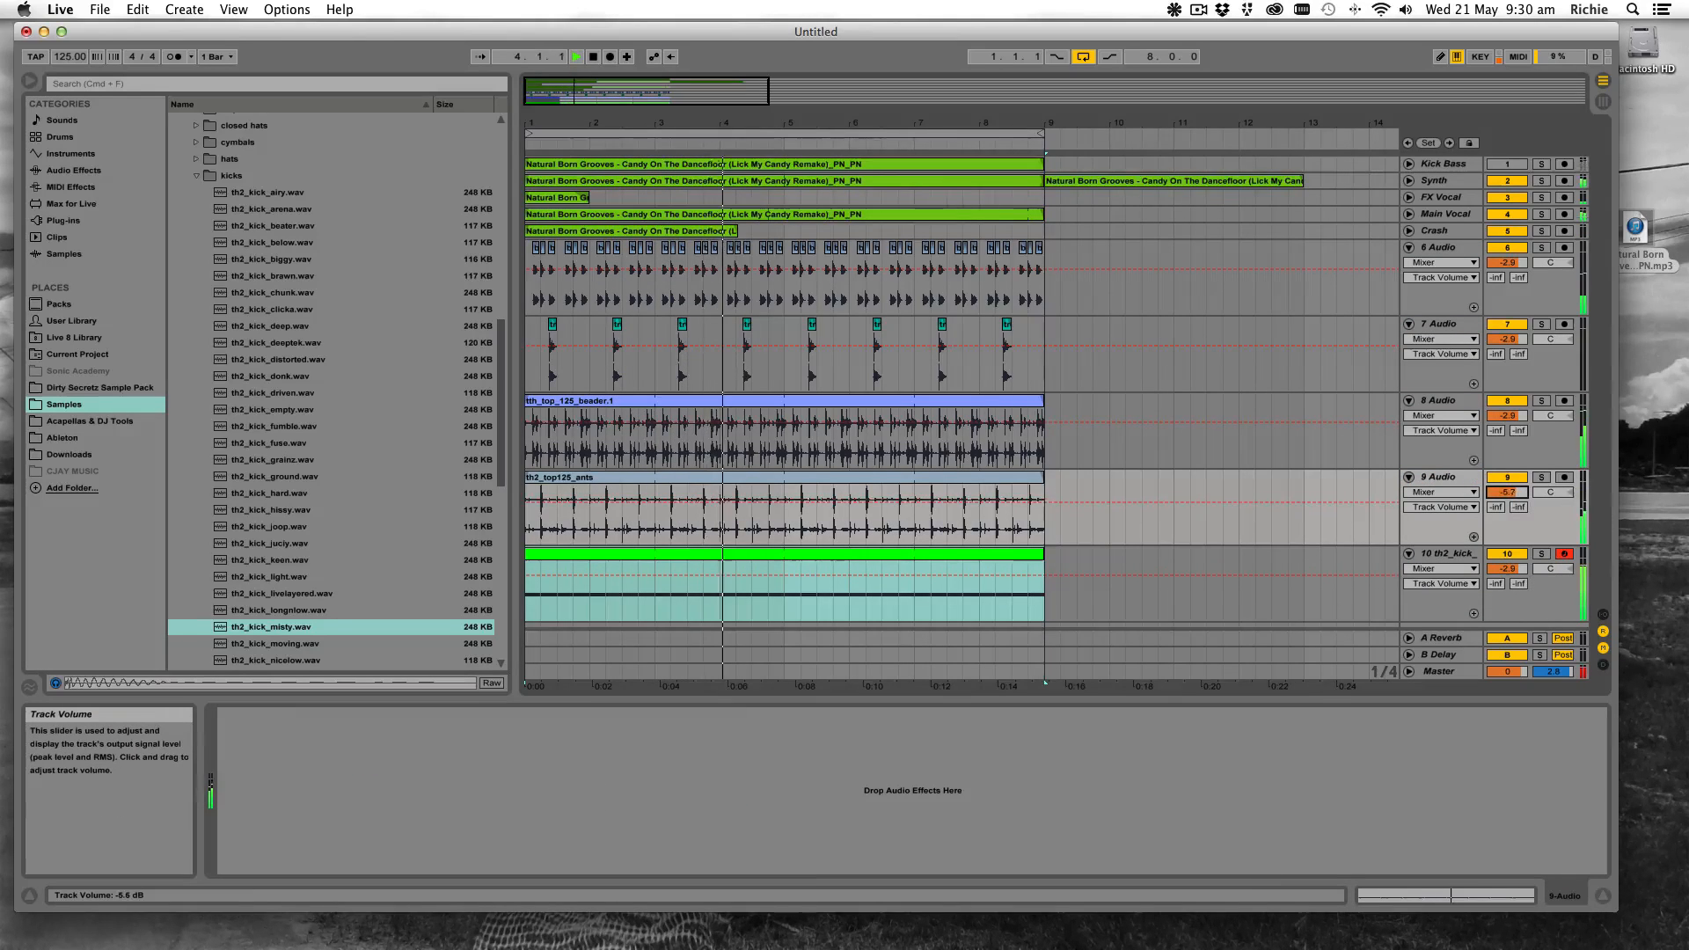
pyautogui.click(1458, 446)
pyautogui.moveTo(1508, 415); pyautogui.dragTo(1508, 454)
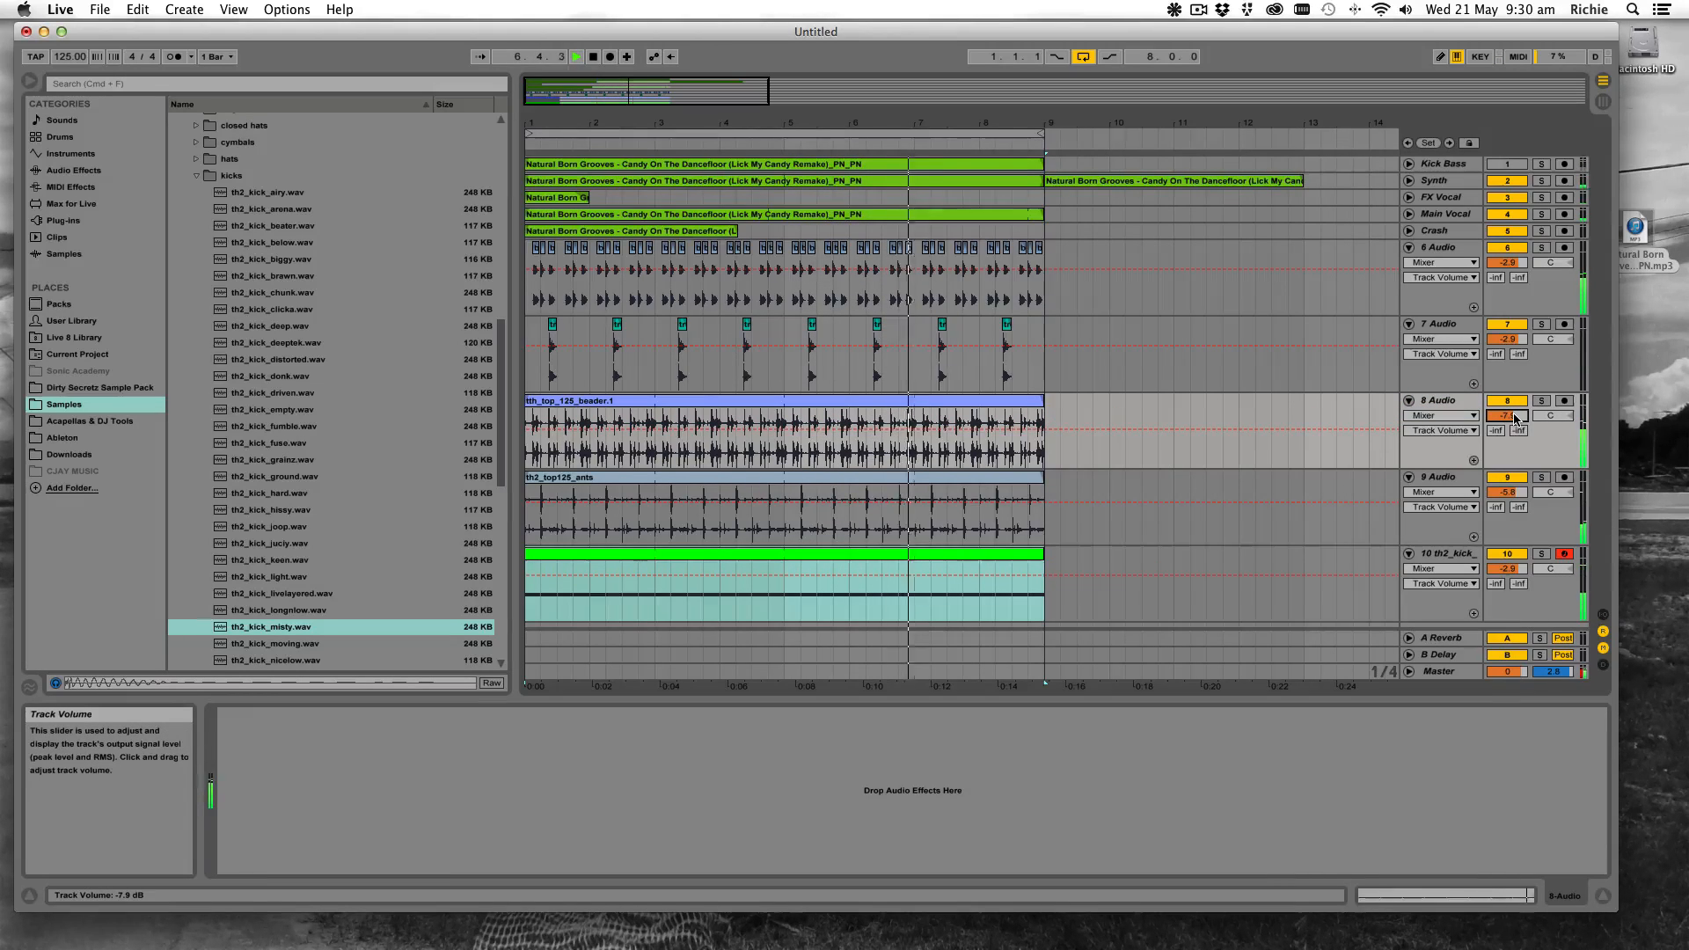
pyautogui.click(1444, 325)
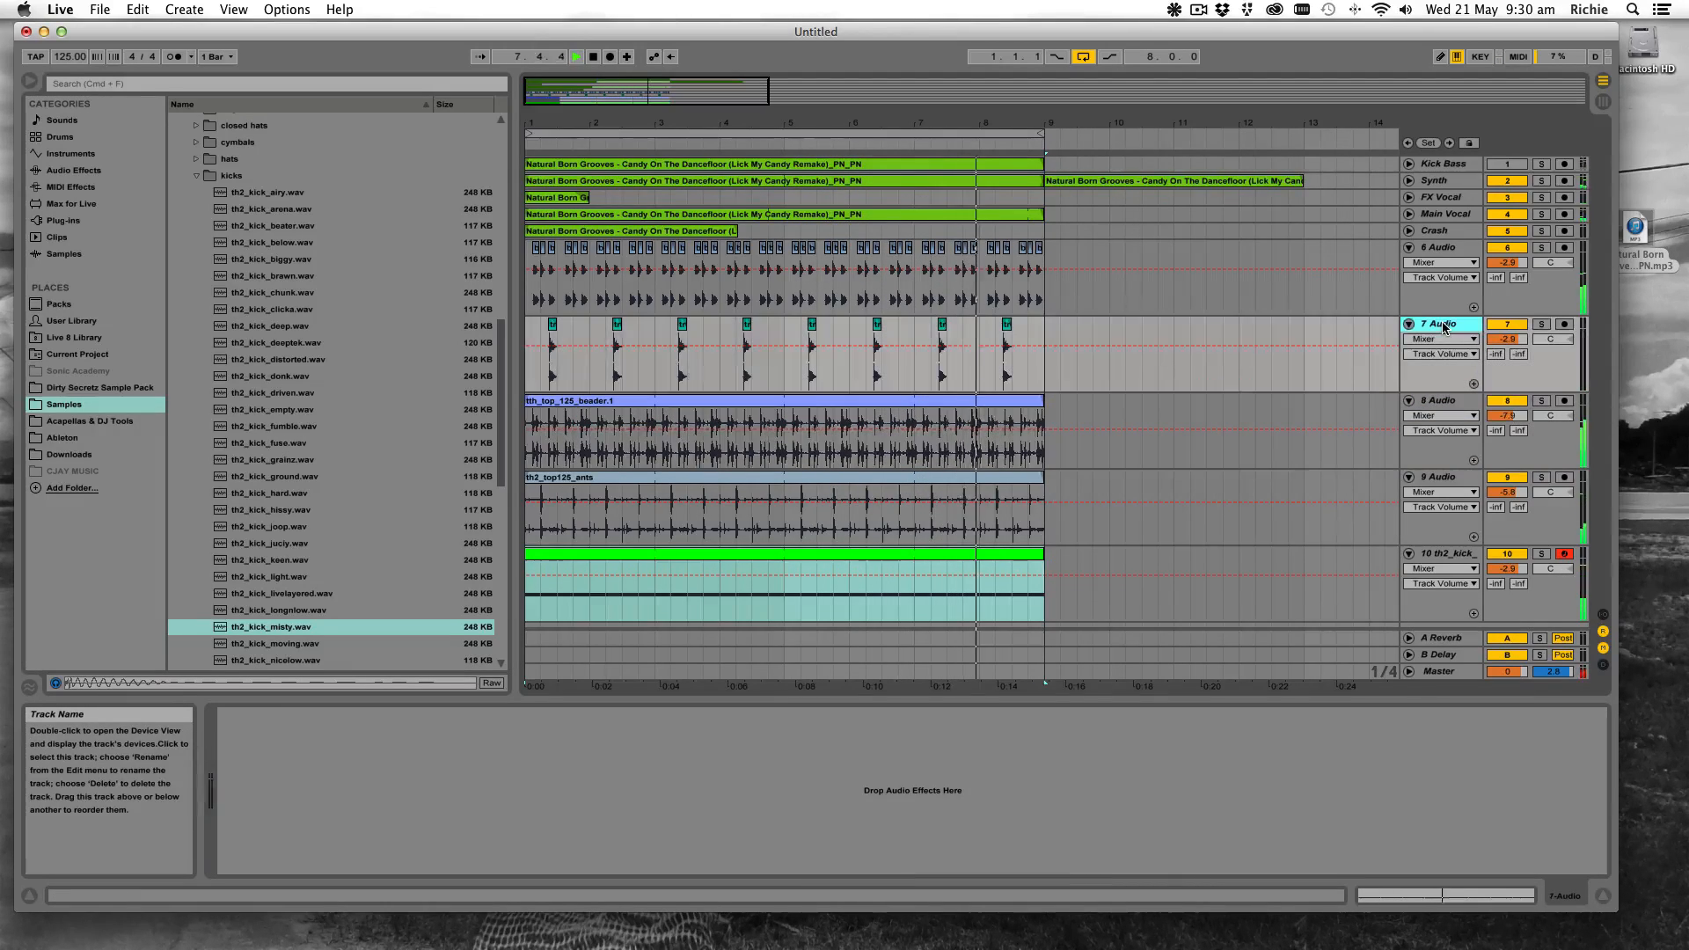
pyautogui.moveTo(1508, 338); pyautogui.dragTo(1508, 334)
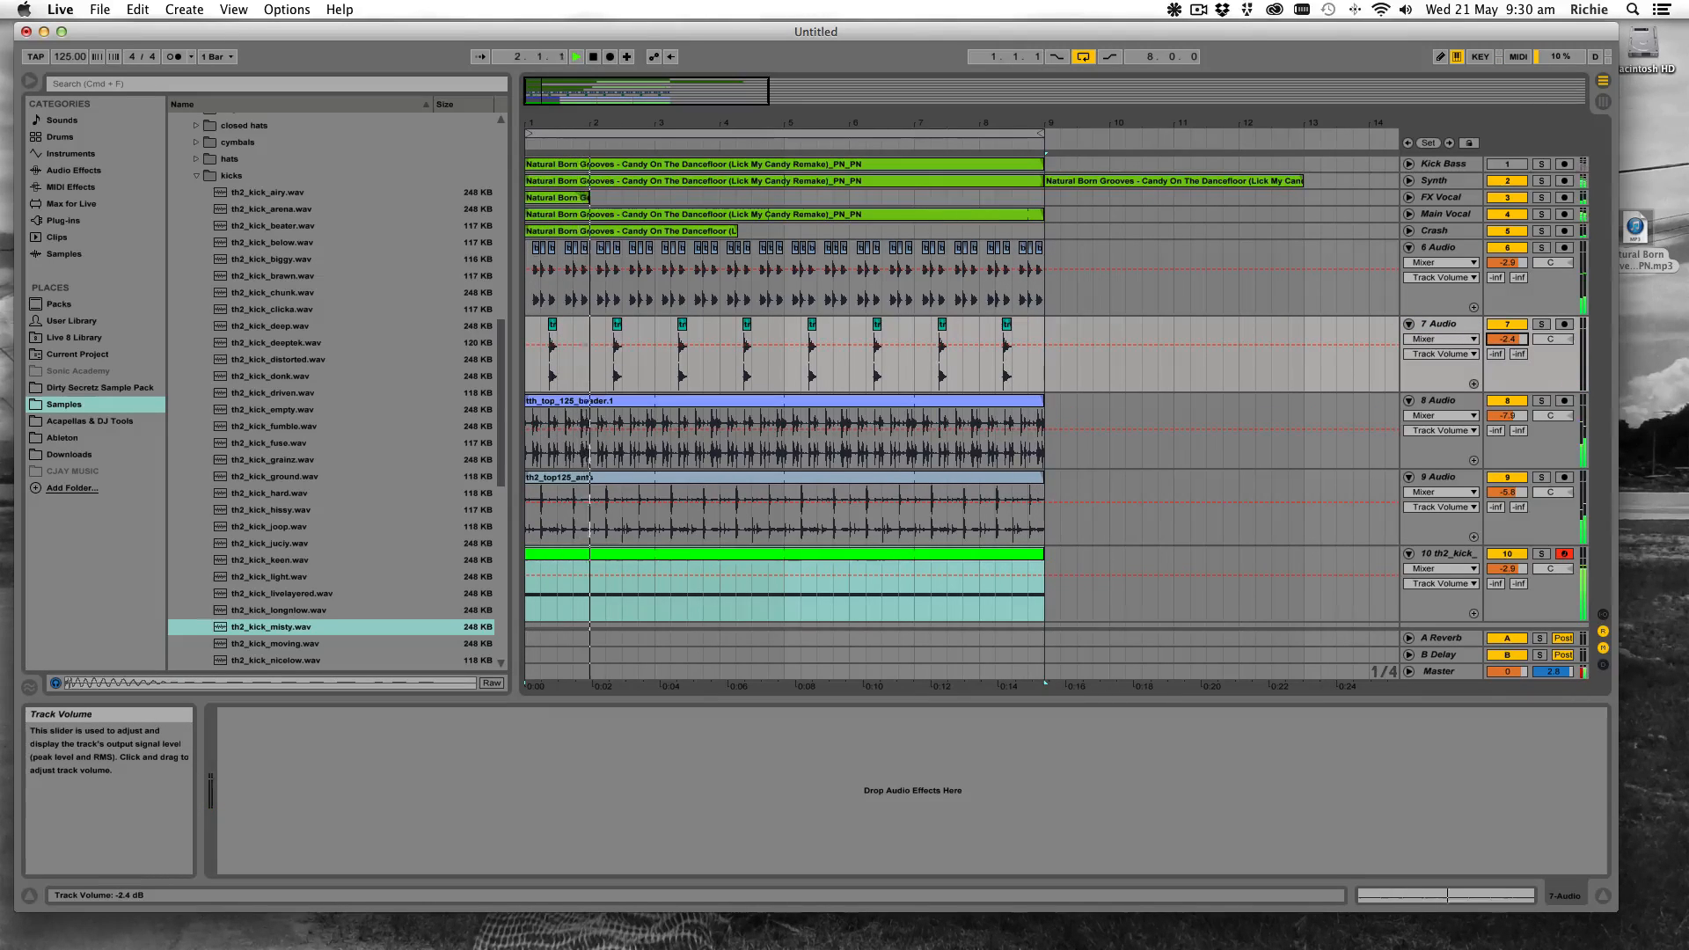
# Mute the kick track, folding the 6 Audio and 7 Audio tracks only meanwhile
pyautogui.click(1409, 247)
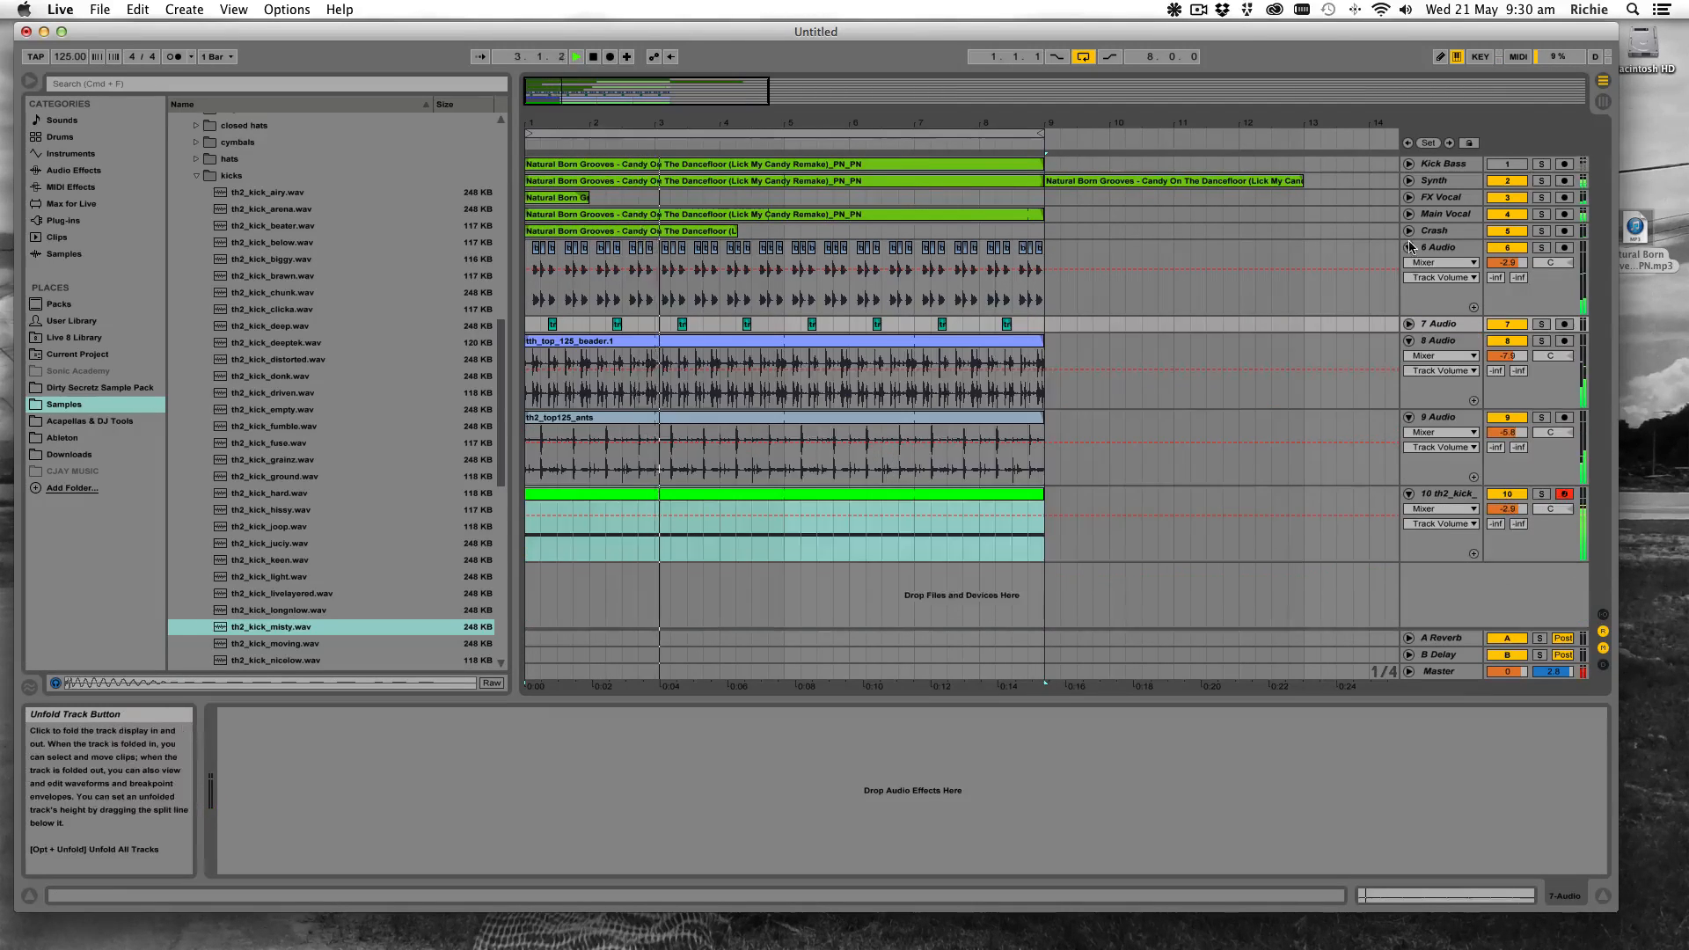
pyautogui.click(1409, 264)
pyautogui.click(1513, 436)
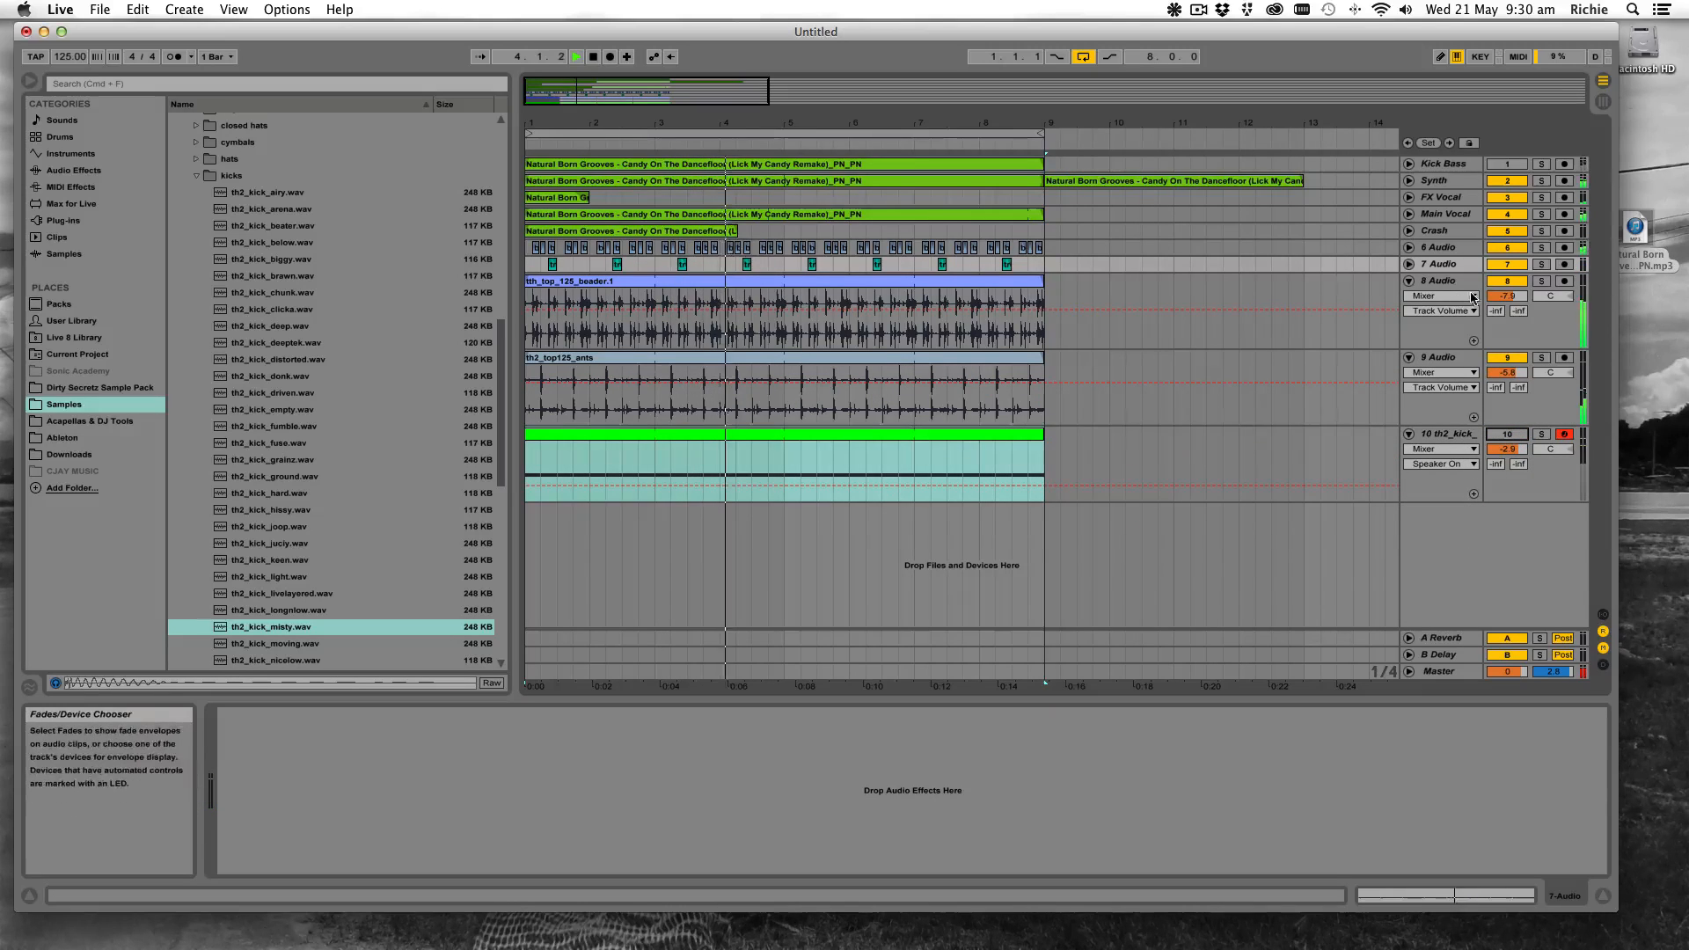
pyautogui.click(1409, 264)
pyautogui.click(1408, 248)
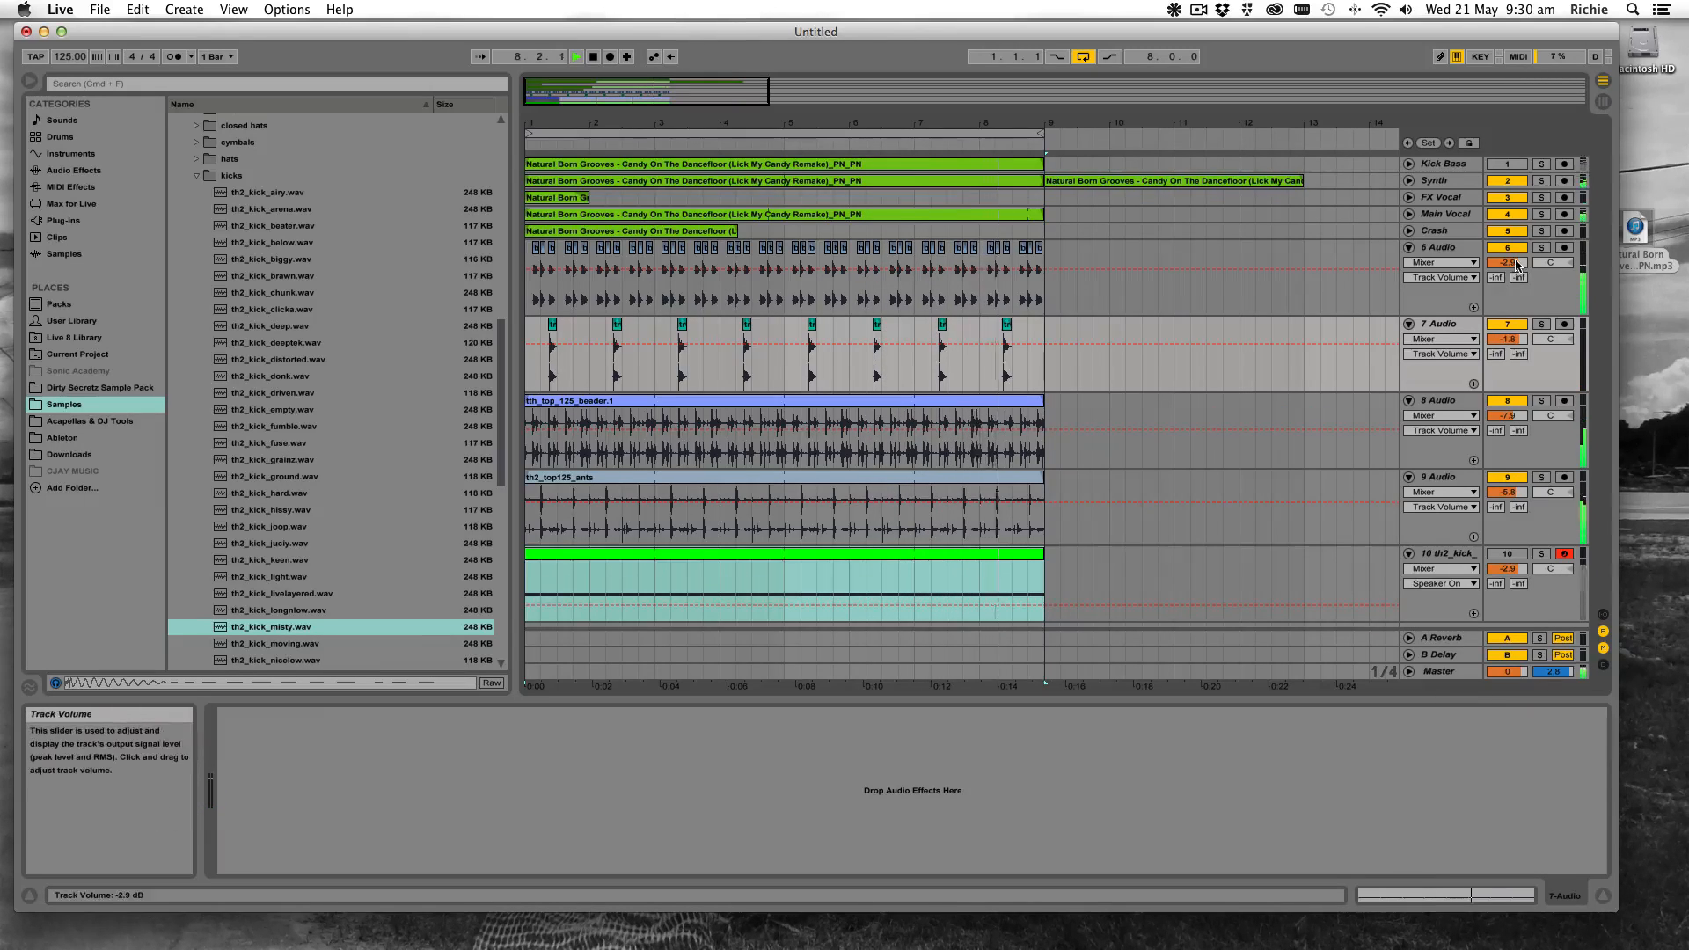
# Set 6 Audio's volume to -0.3 dB and 7 Audio's to -1.3 dB, and raise 8 Audio slightly
pyautogui.moveTo(1507, 263); pyautogui.dragTo(1507, 269)
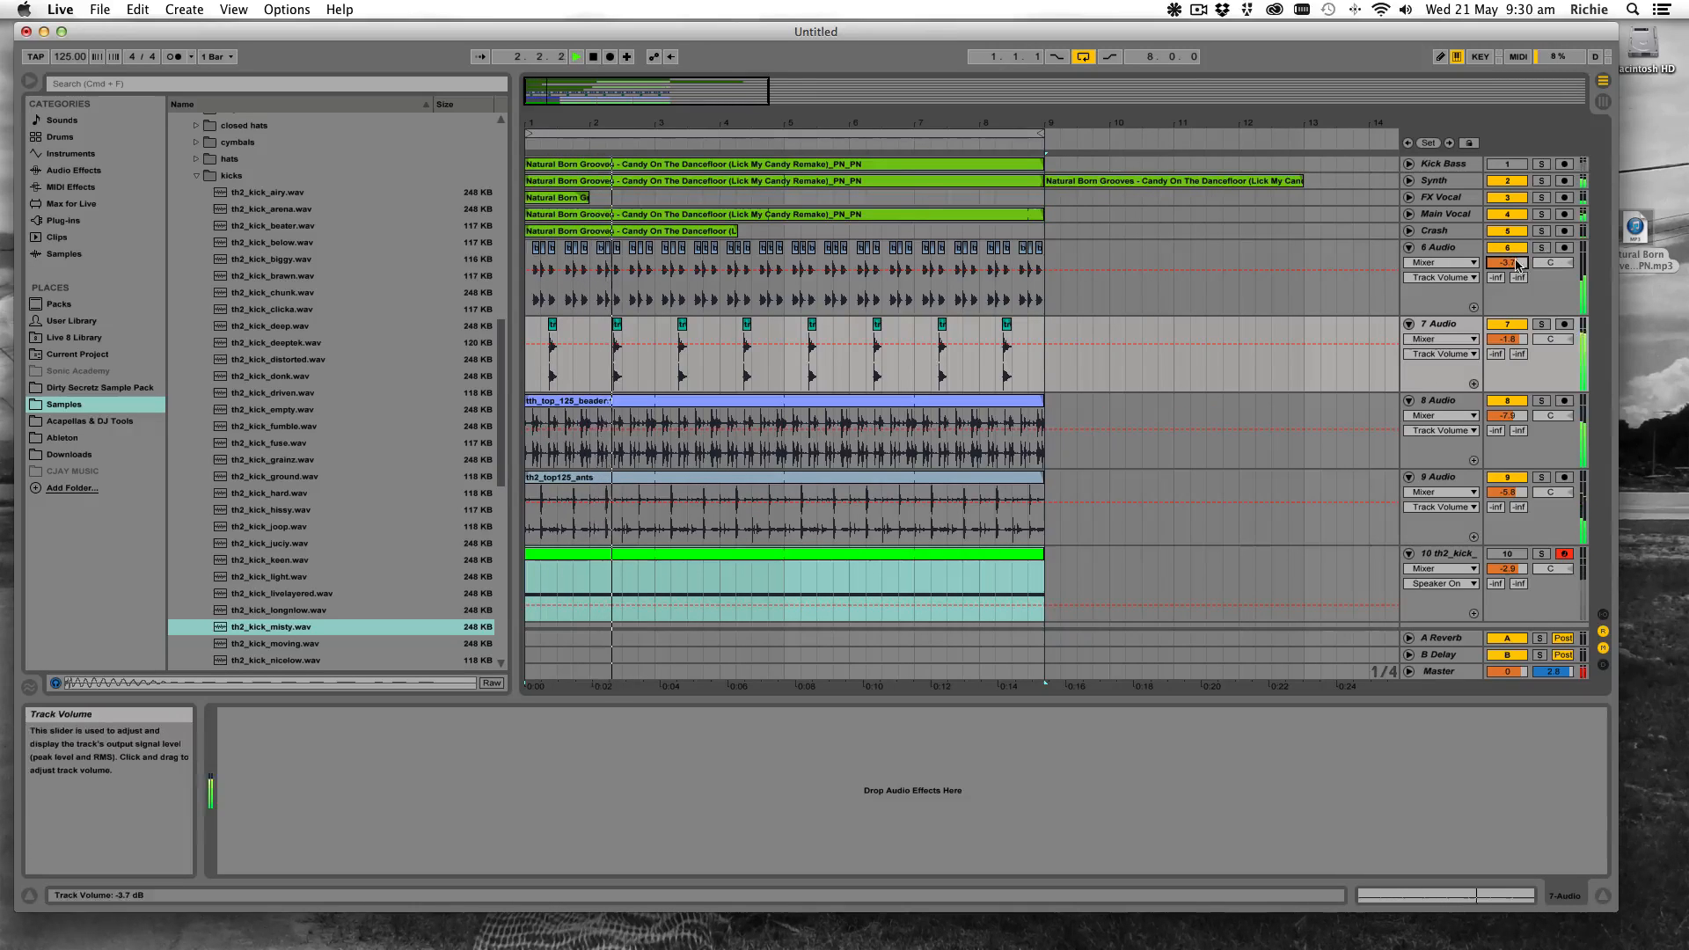
pyautogui.moveTo(1507, 263); pyautogui.dragTo(1507, 246)
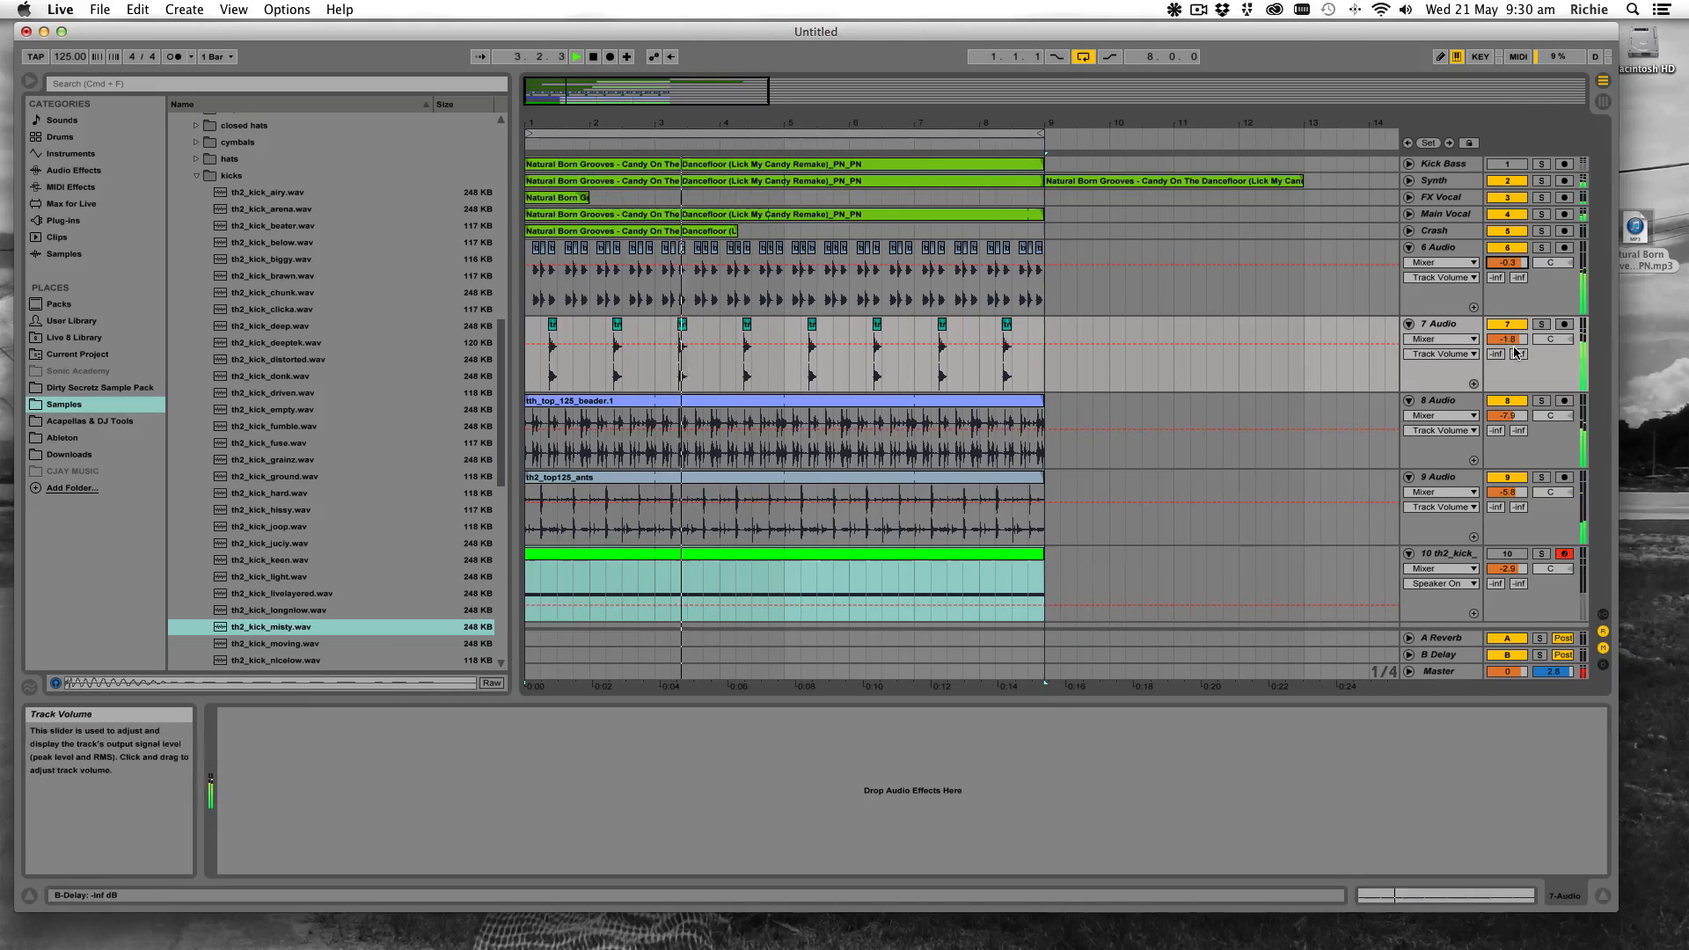
pyautogui.moveTo(1507, 340); pyautogui.dragTo(1508, 336)
pyautogui.moveTo(1491, 414); pyautogui.dragTo(1491, 410)
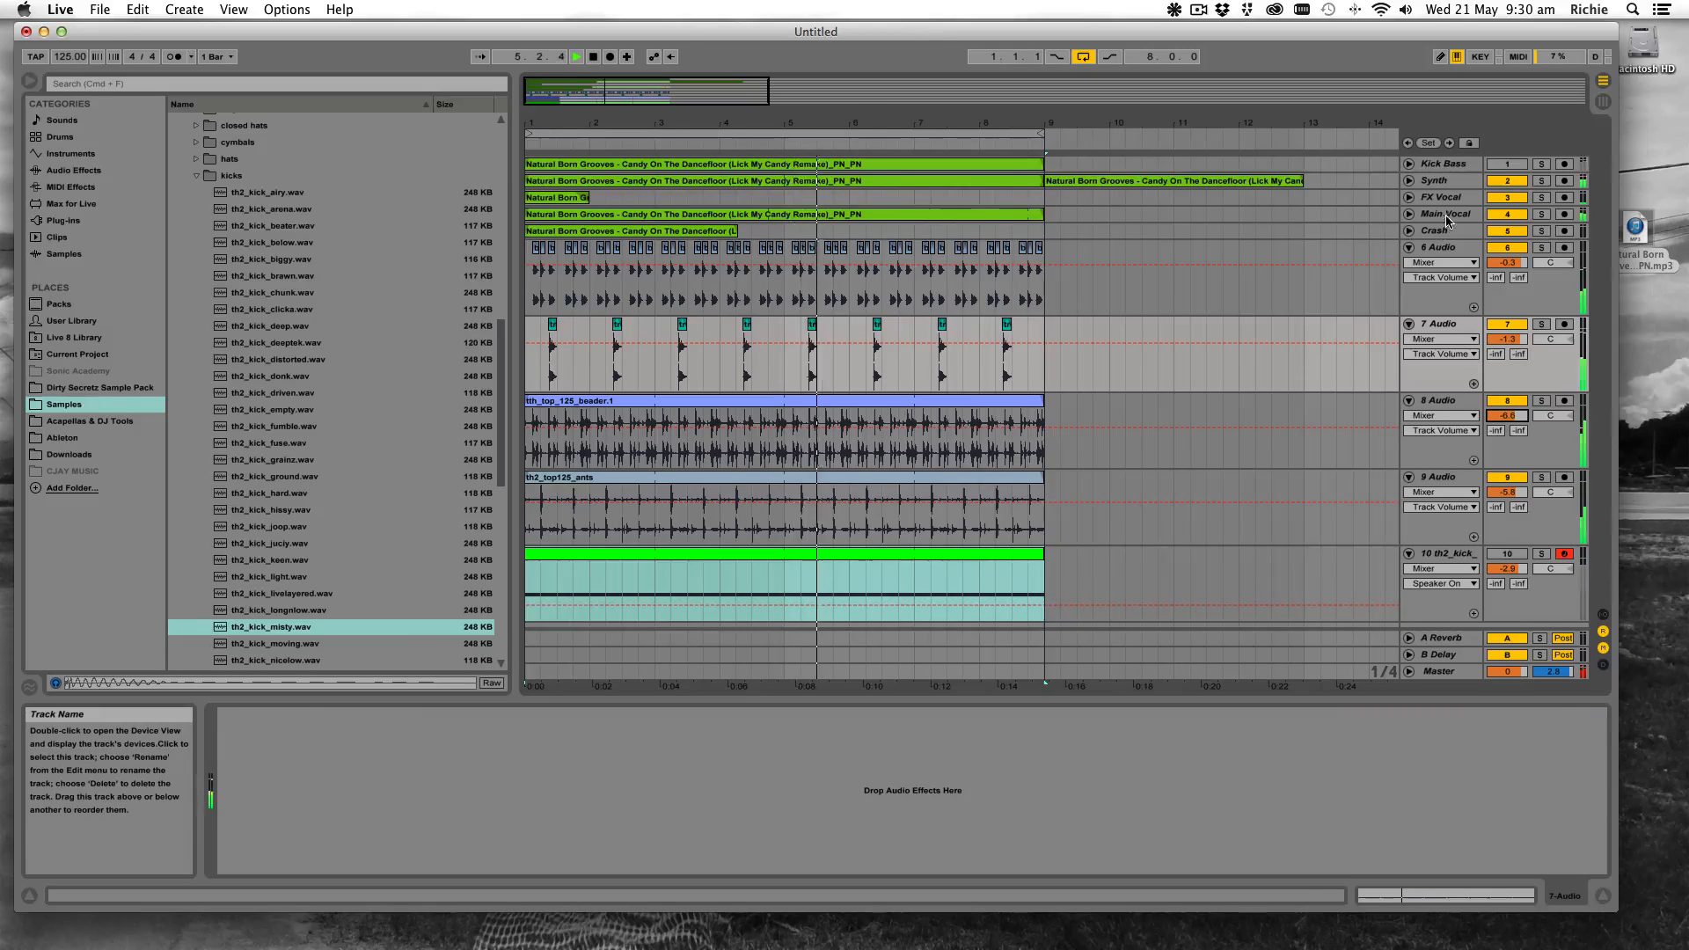
# Raise the Main Vocal track's volume, and unmute the kick track with its volume set to -2.3 dB
pyautogui.click(1409, 215)
pyautogui.moveTo(1503, 232); pyautogui.dragTo(1502, 208)
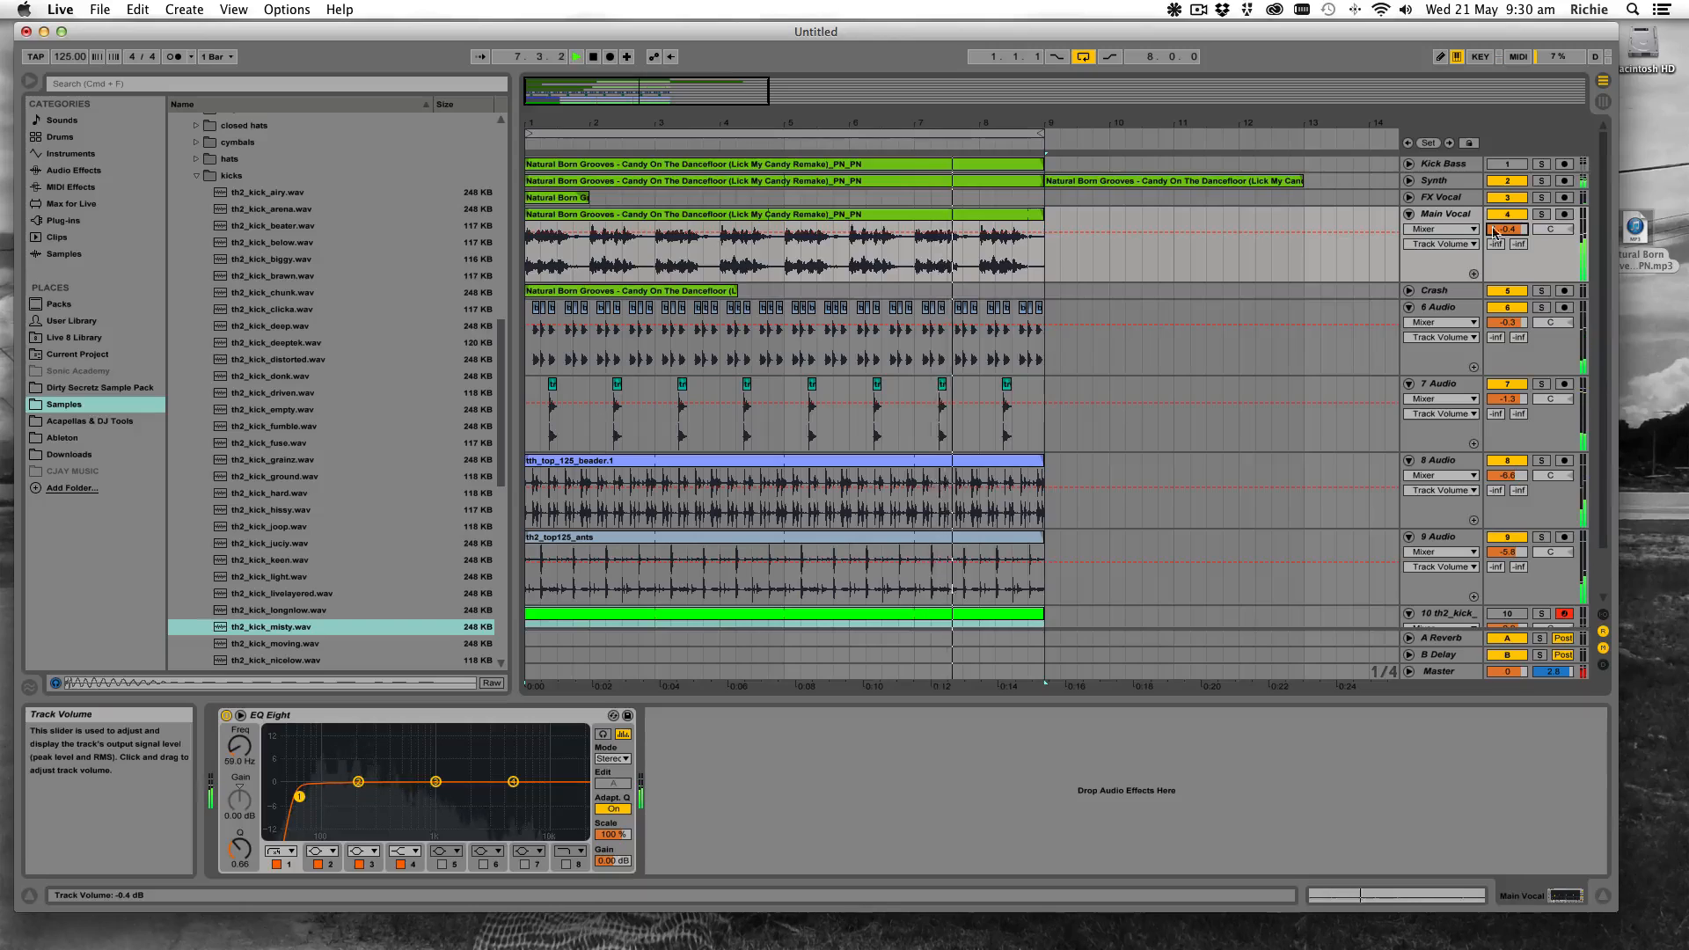
pyautogui.click(1410, 215)
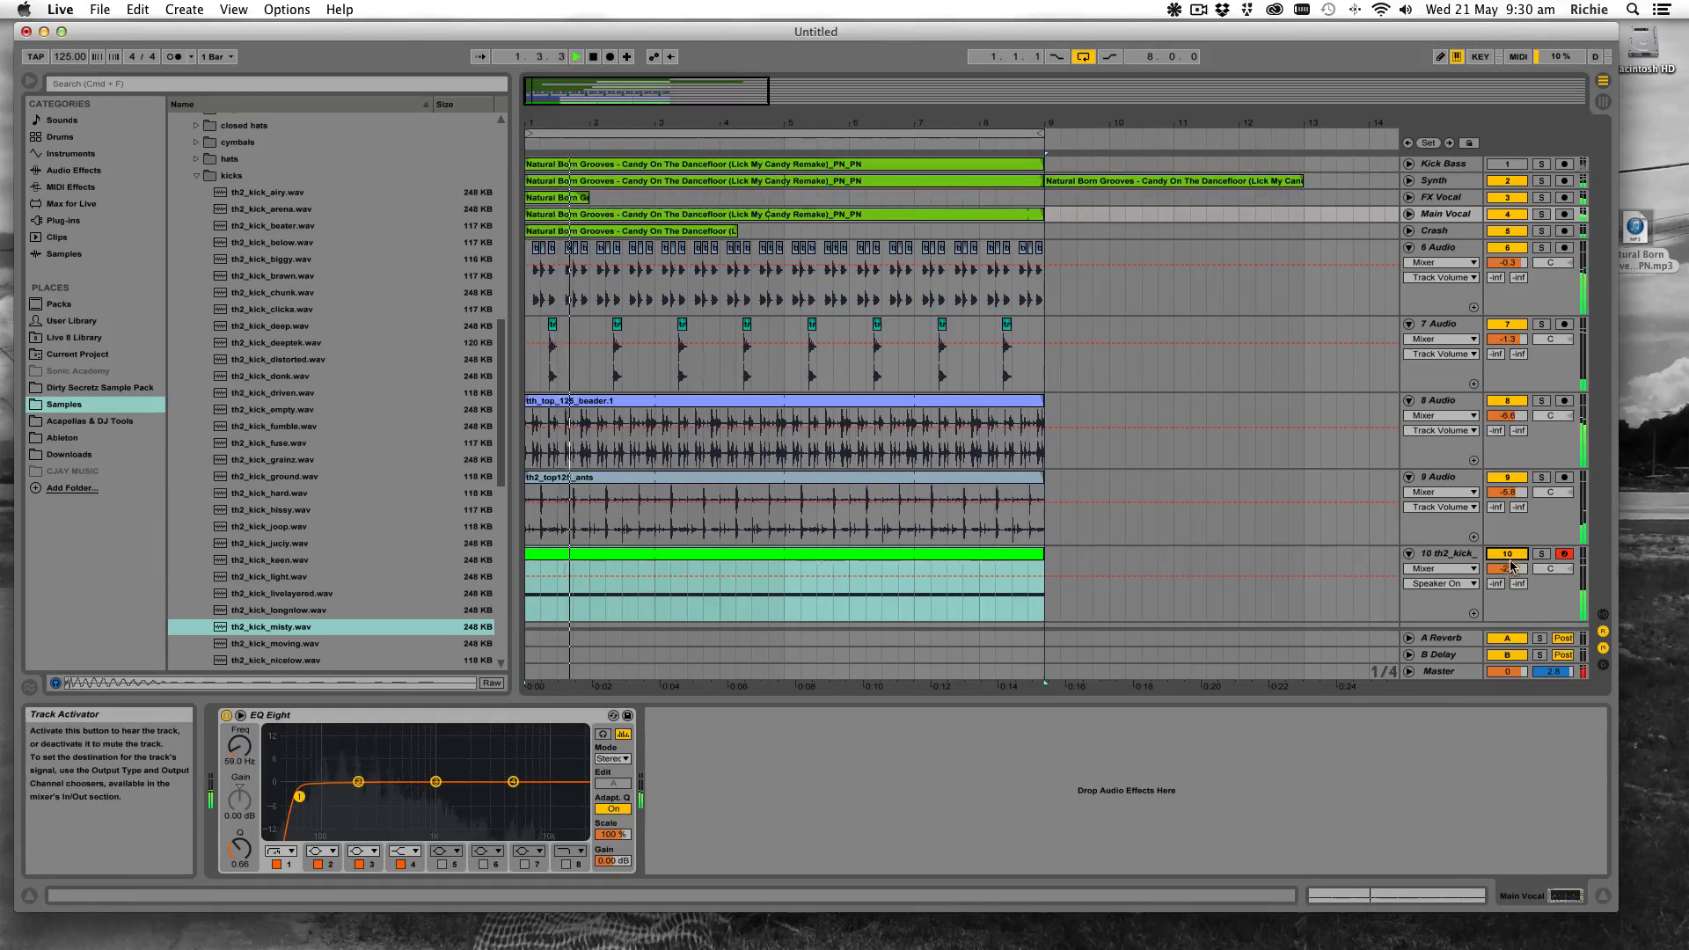
pyautogui.moveTo(1509, 571); pyautogui.dragTo(1509, 564)
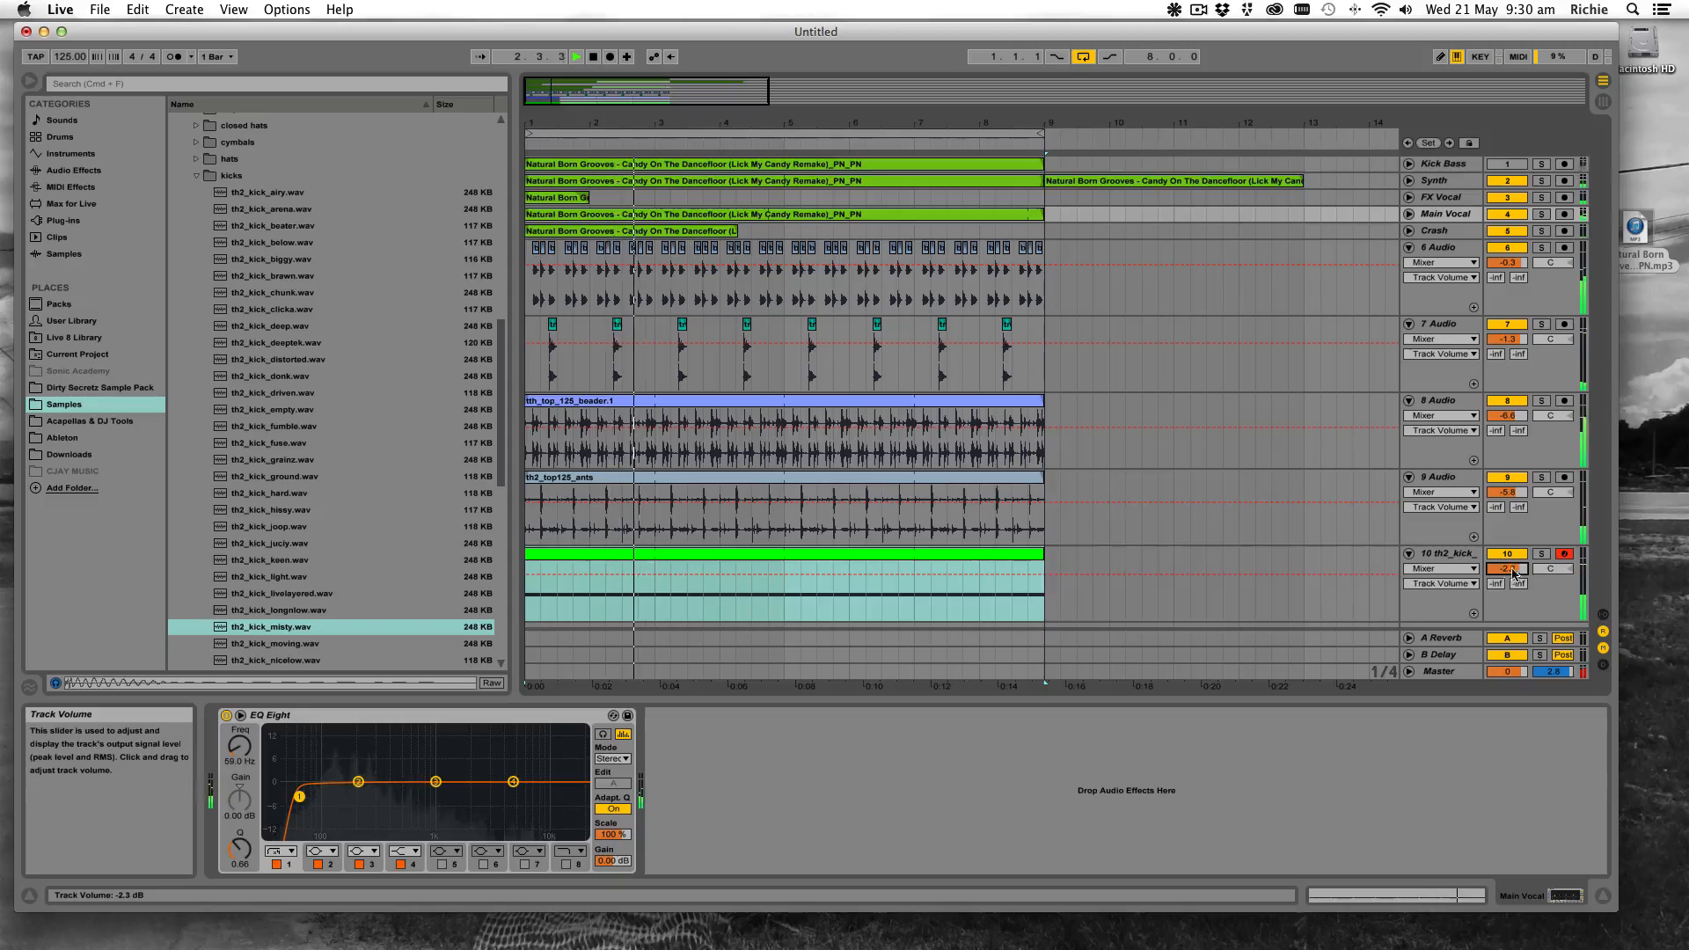
# Add an EQ Eight from the audio effects after Simpler on the kick track
pyautogui.click(1446, 555)
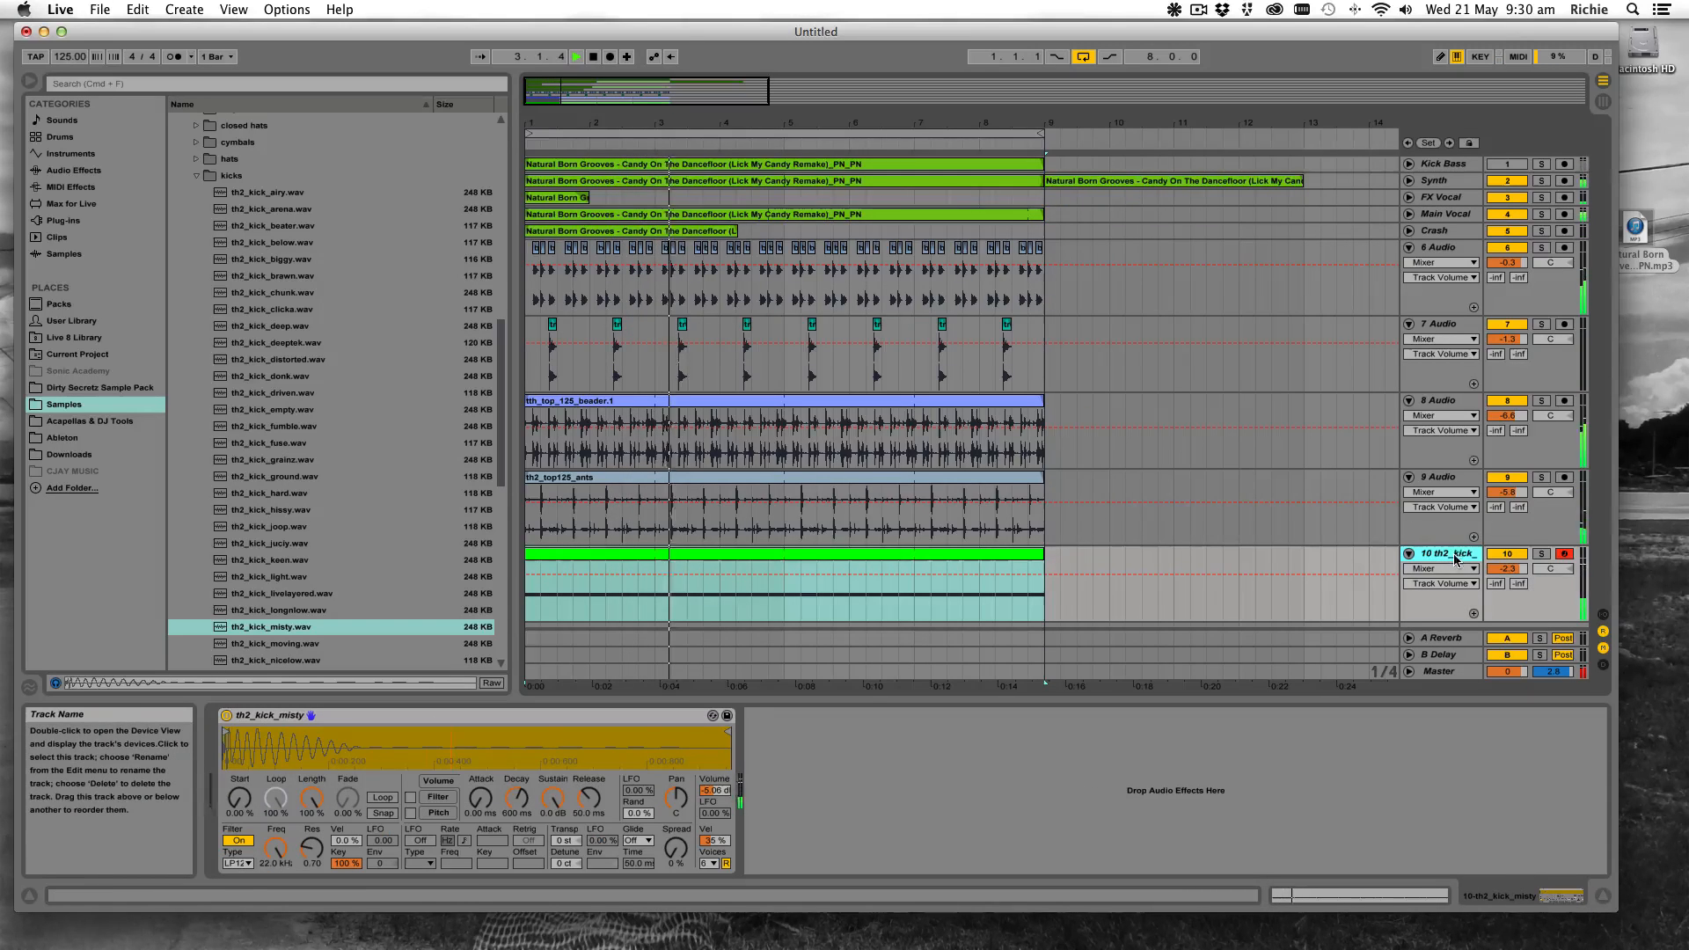
pyautogui.click(118, 171)
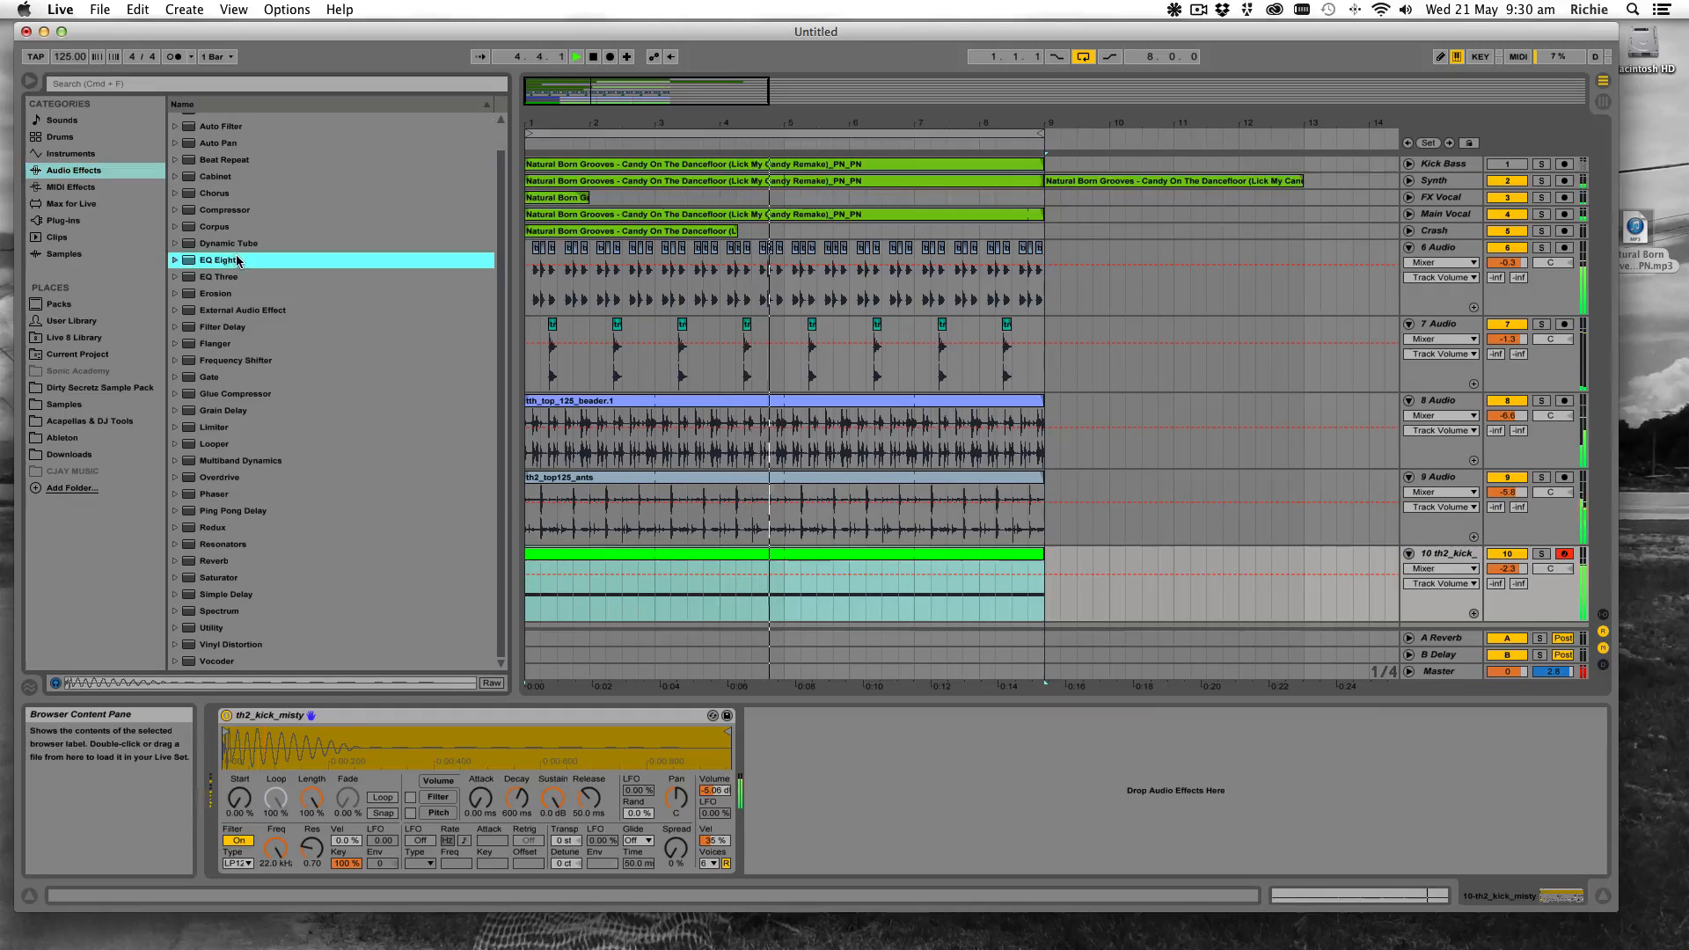
pyautogui.moveTo(241, 258); pyautogui.dragTo(821, 736)
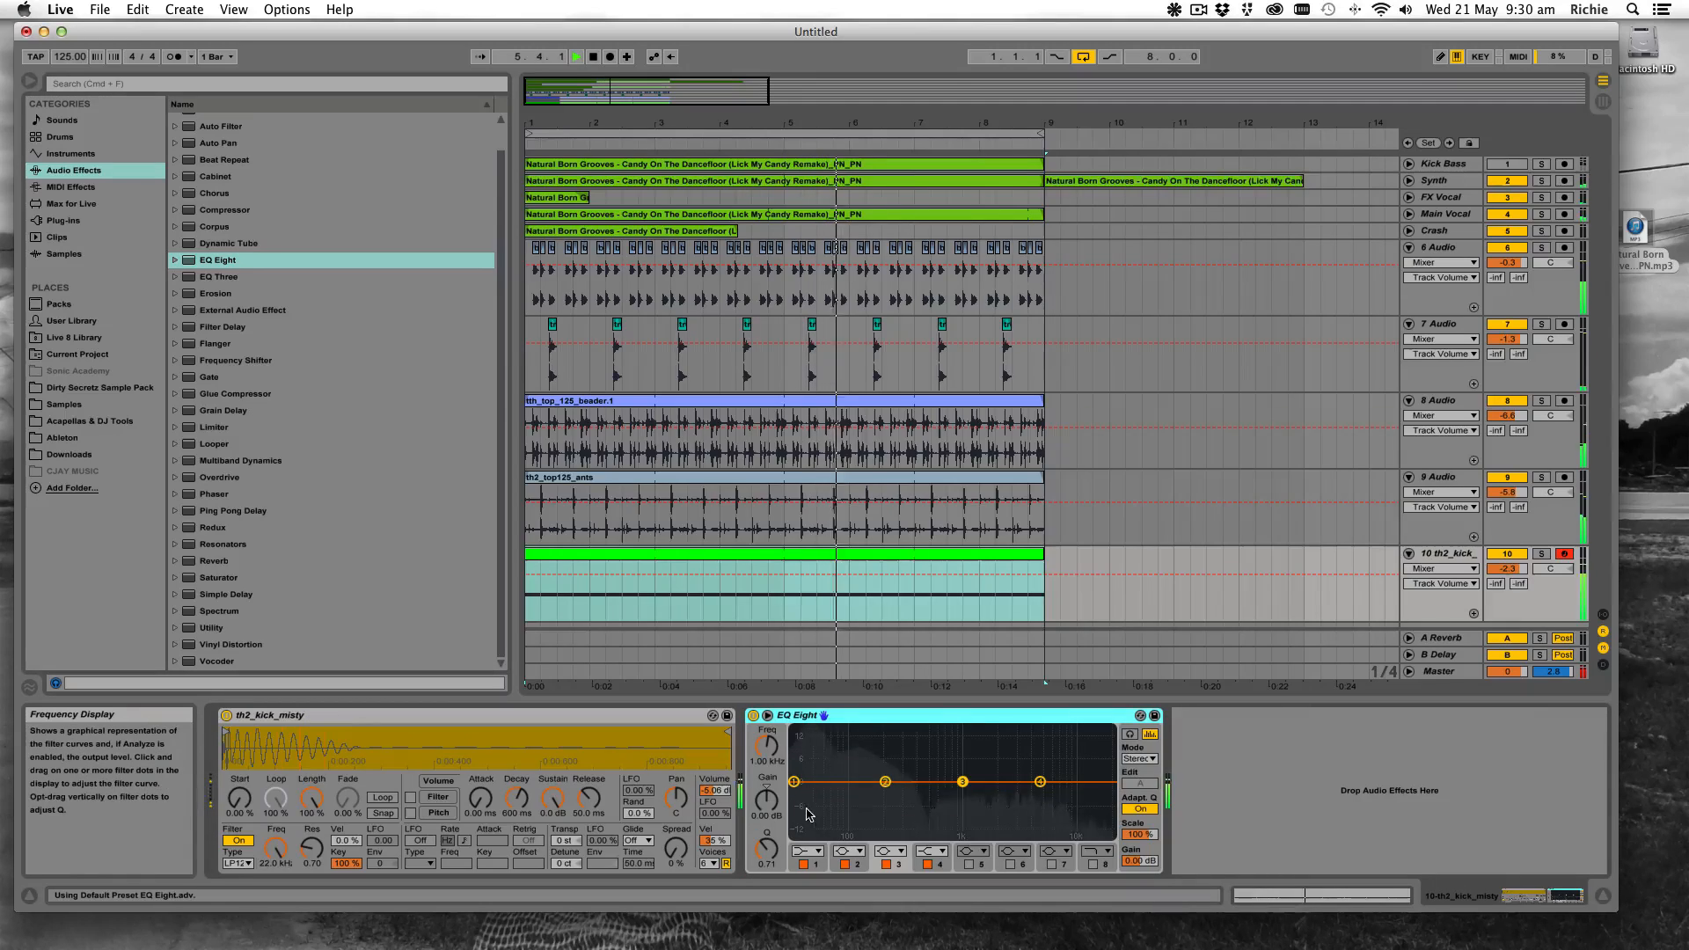
# Make band 1 of the kick's EQ Eight a low cut at about 33.3 Hz and resume playback
pyautogui.moveTo(807, 851); pyautogui.dragTo(818, 832)
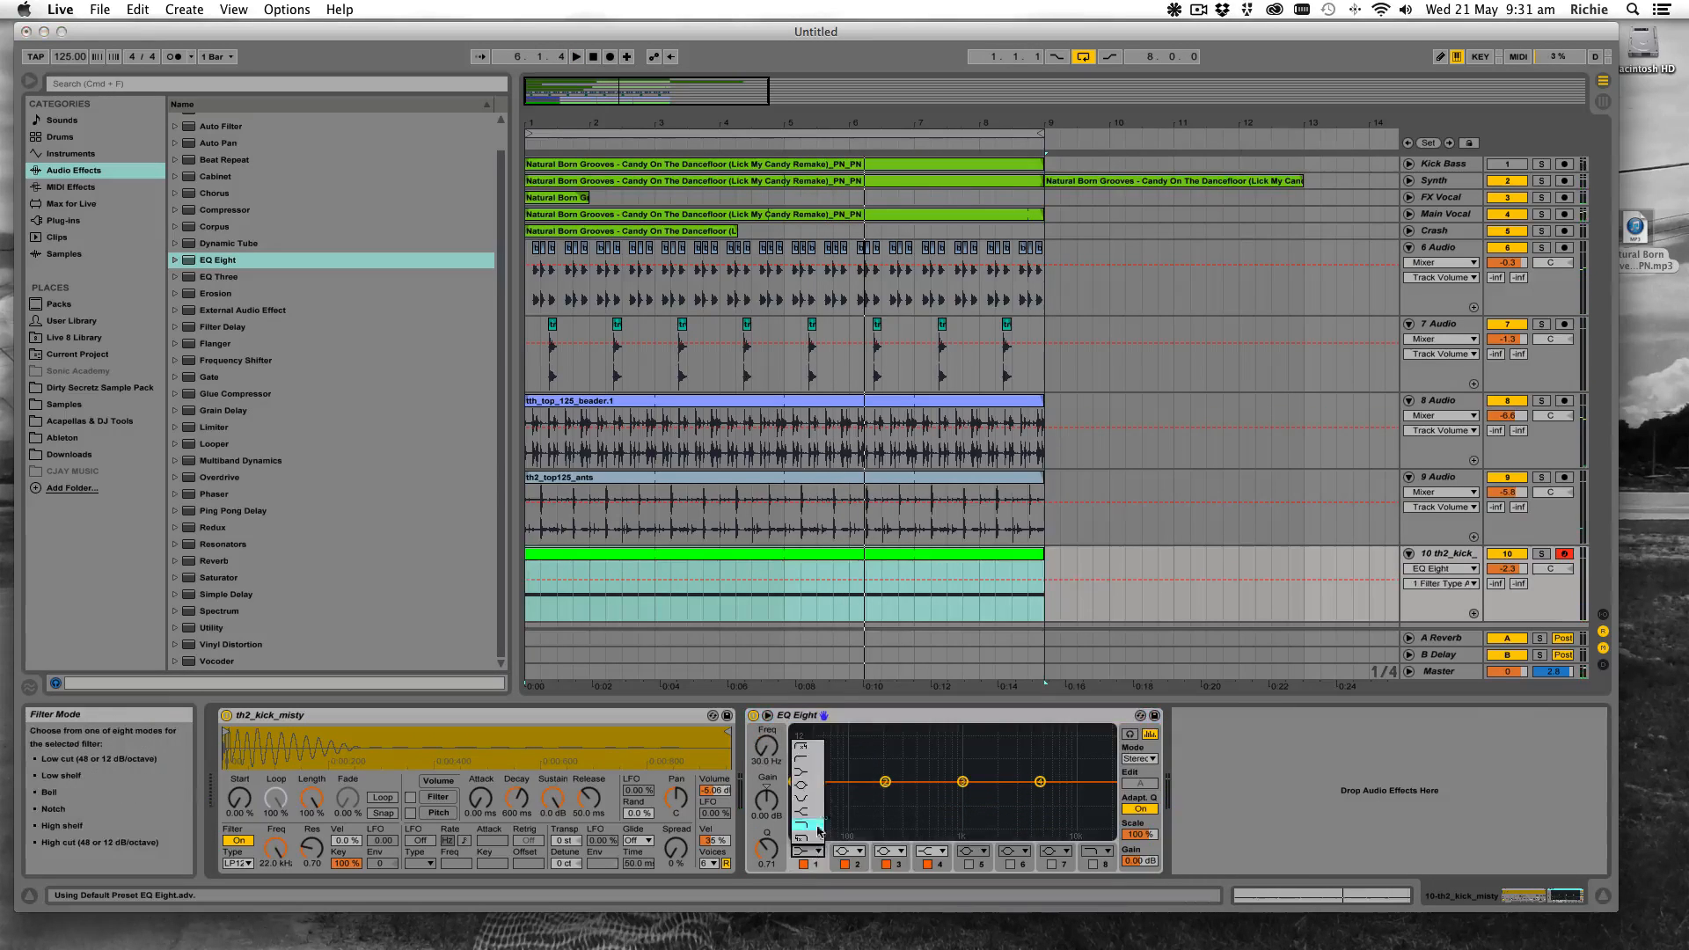
pyautogui.click(809, 749)
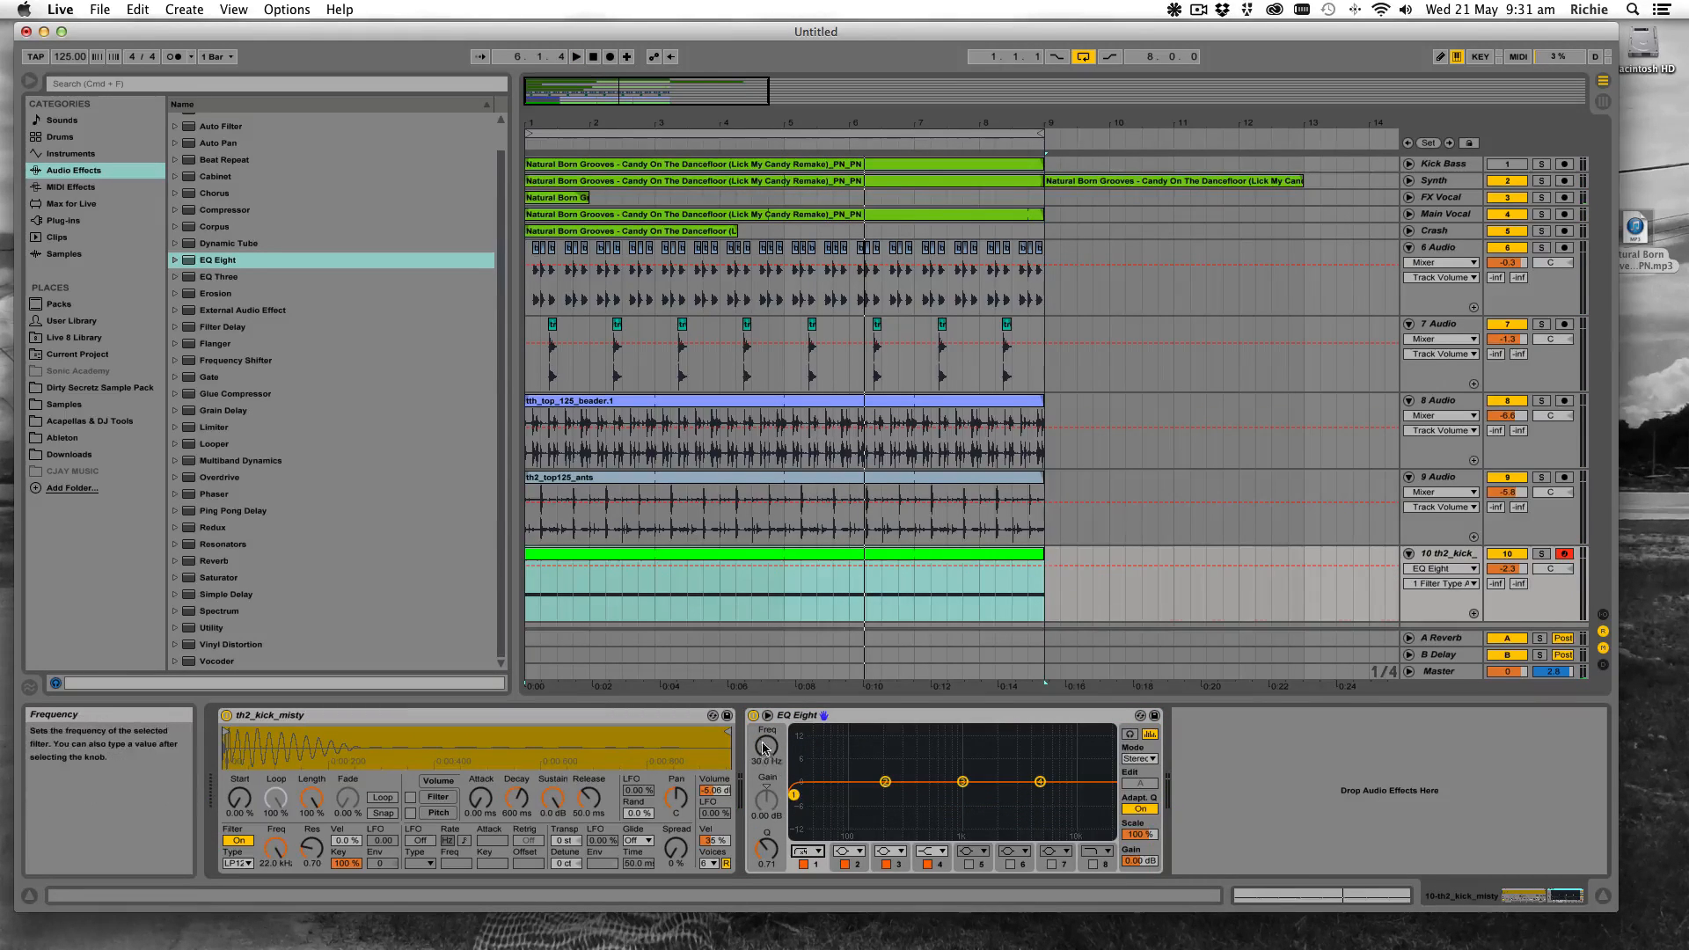
pyautogui.moveTo(765, 748); pyautogui.dragTo(766, 746)
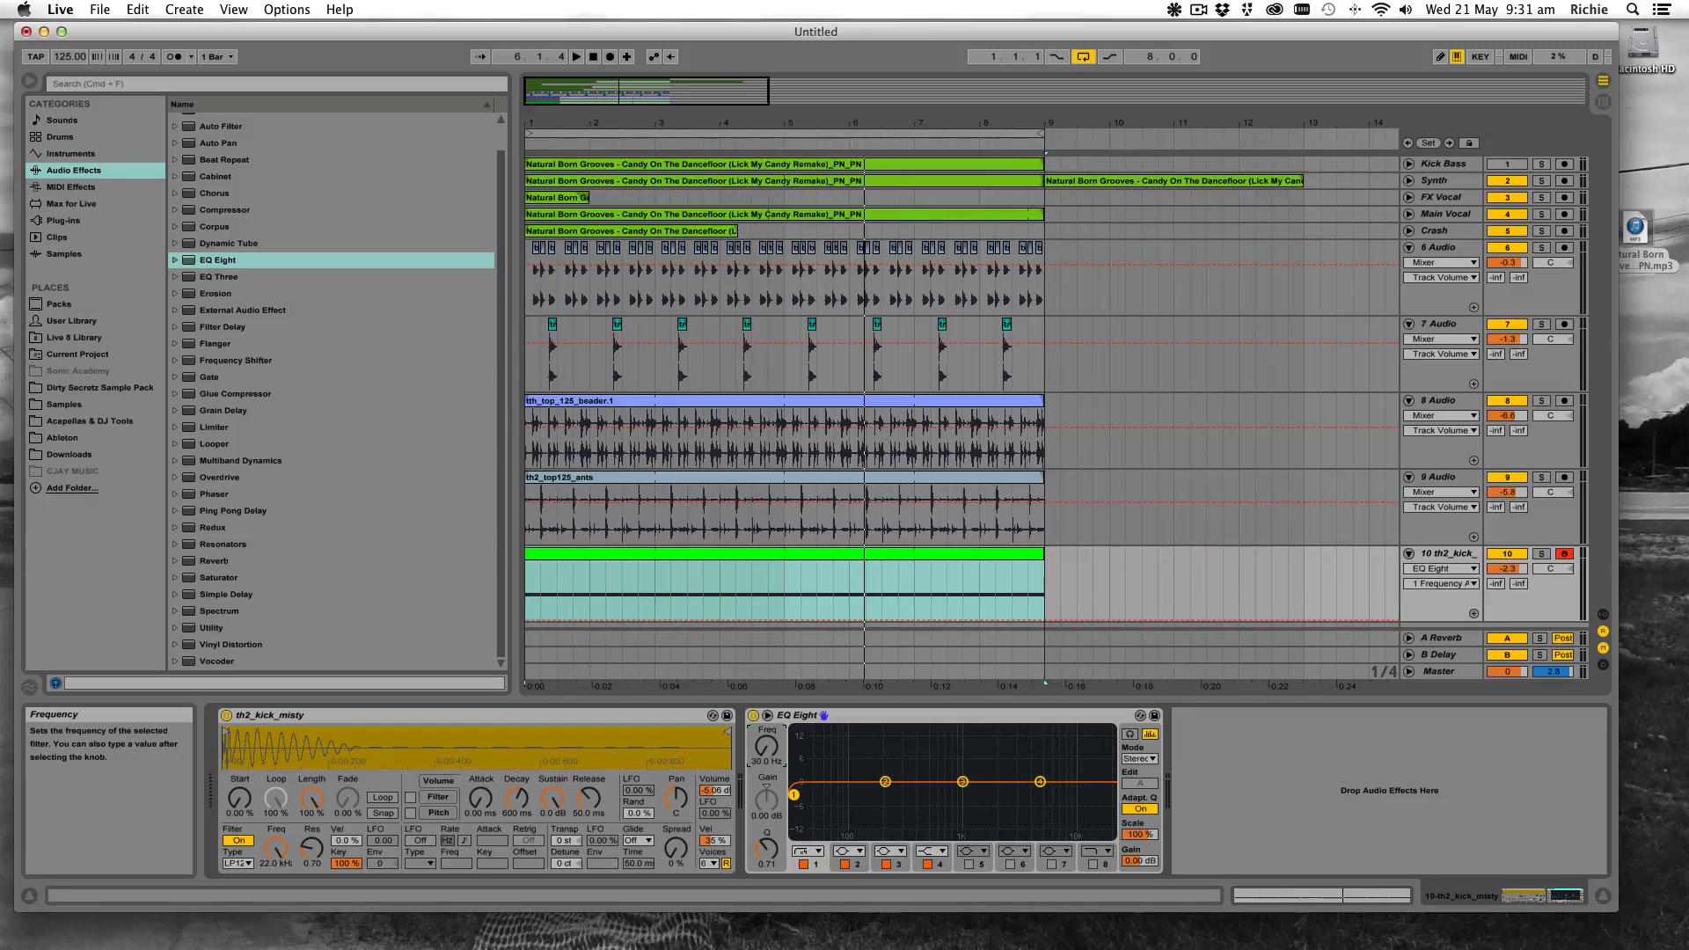
pyautogui.press('space')
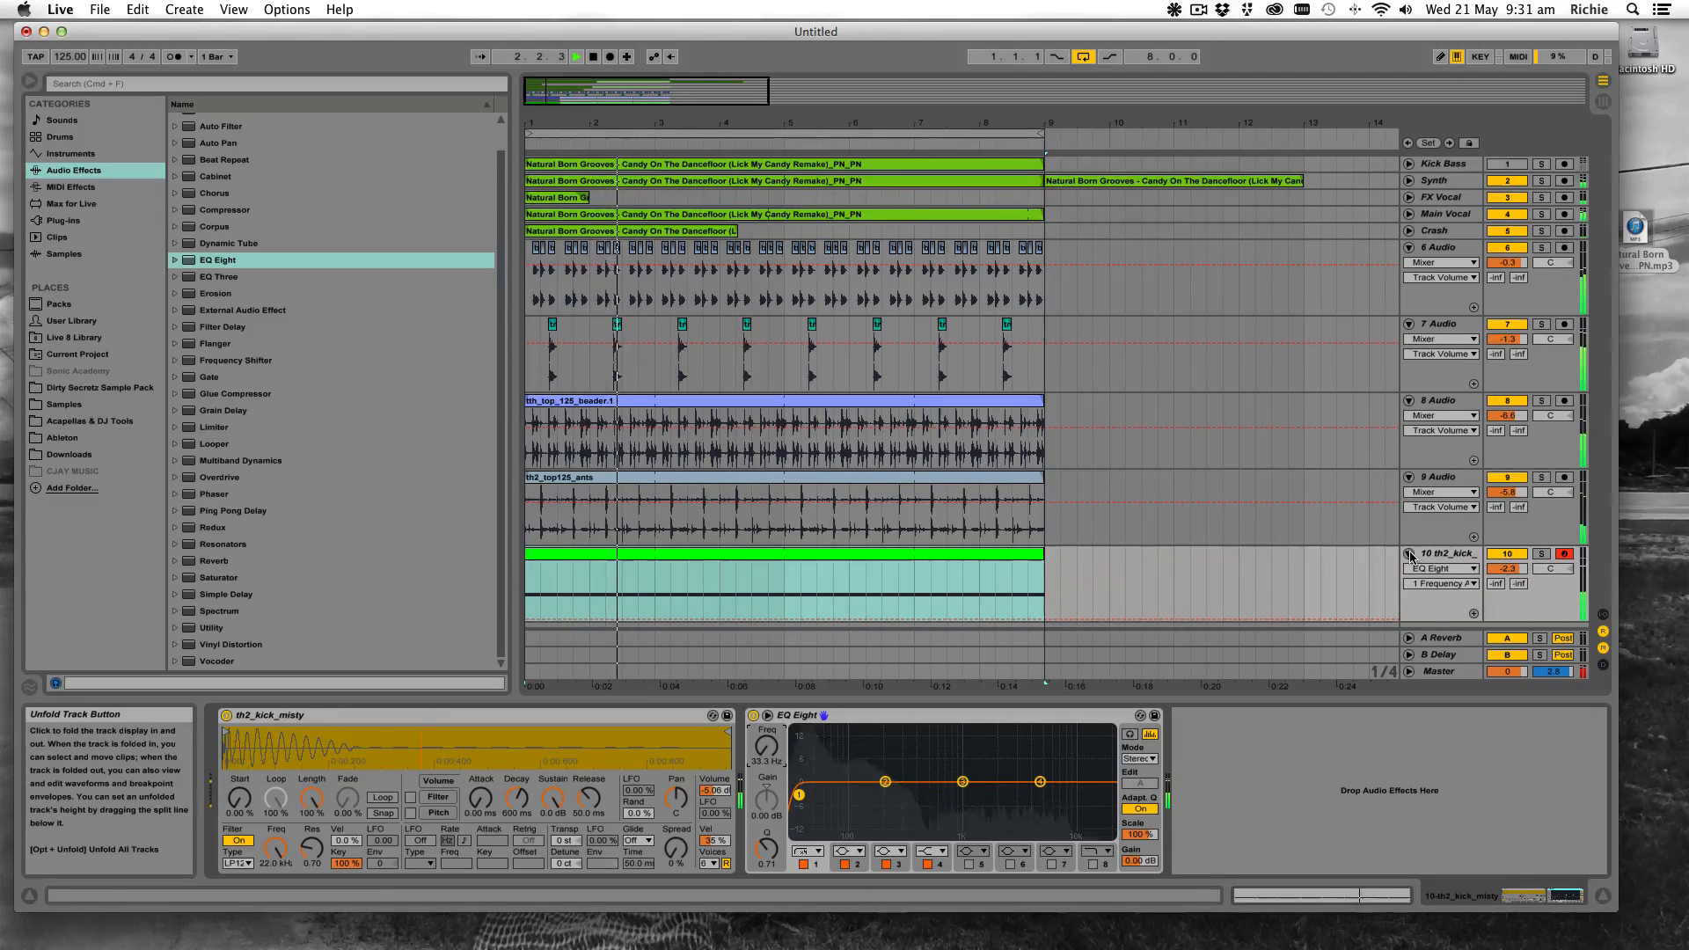
# Boost the high shelf on band 4 of the kick's EQ Eight by about 4.59 dB at about 1.34 kHz
pyautogui.moveTo(1040, 781); pyautogui.dragTo(977, 765)
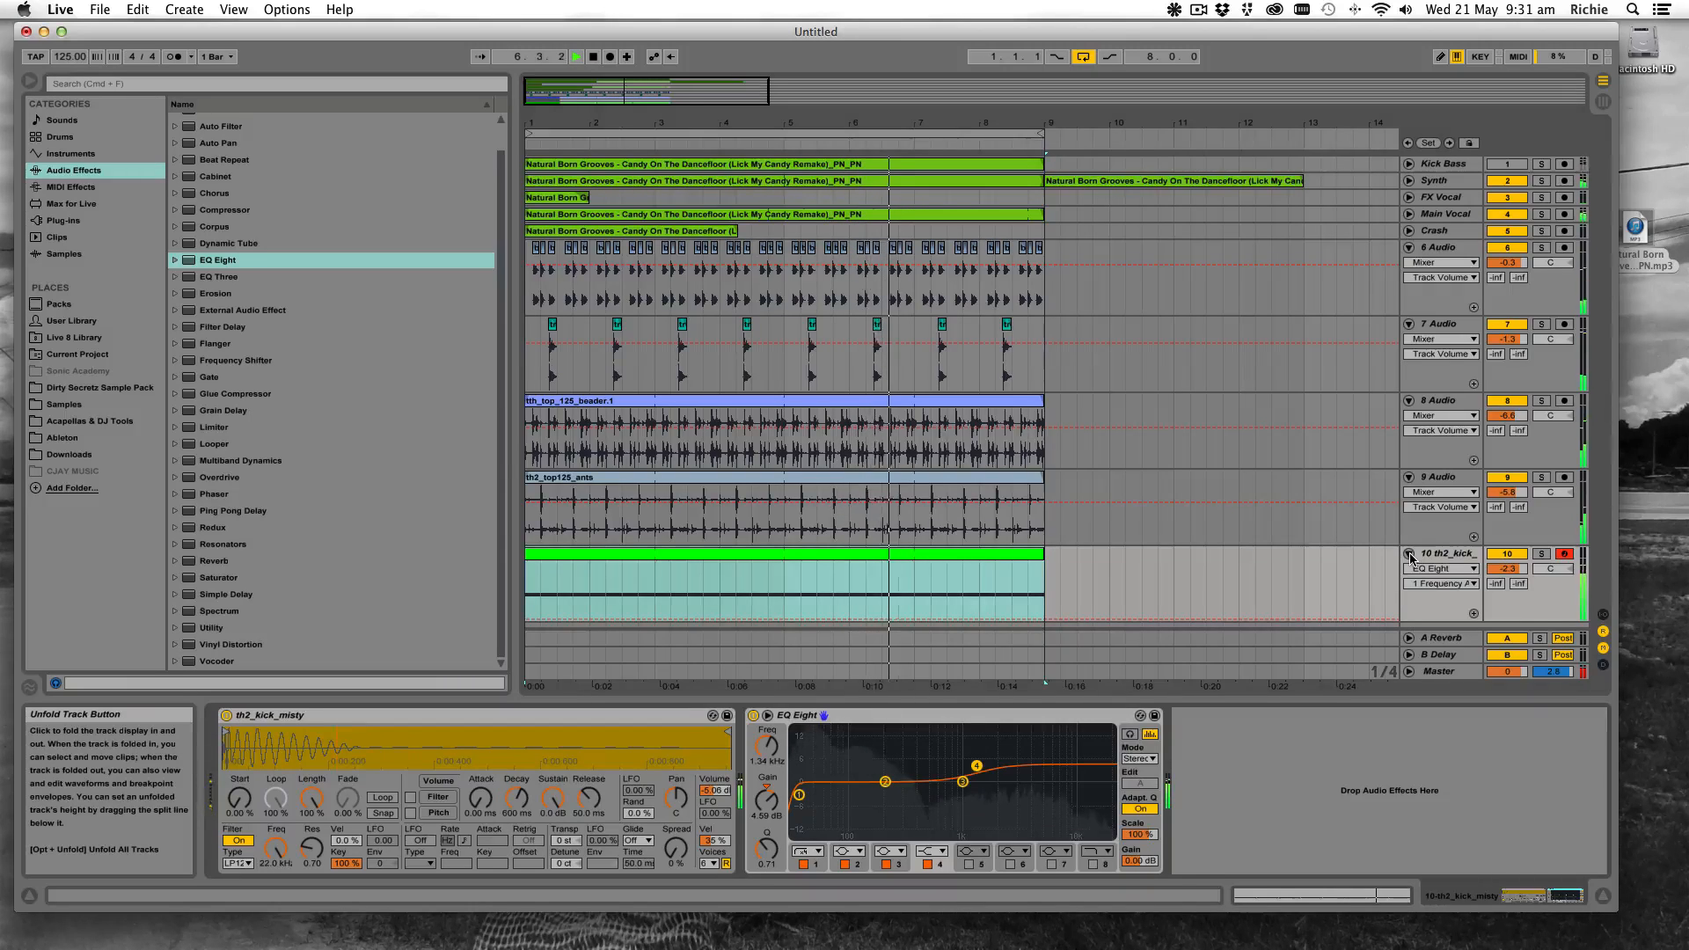
pyautogui.click(1409, 555)
pyautogui.click(1409, 554)
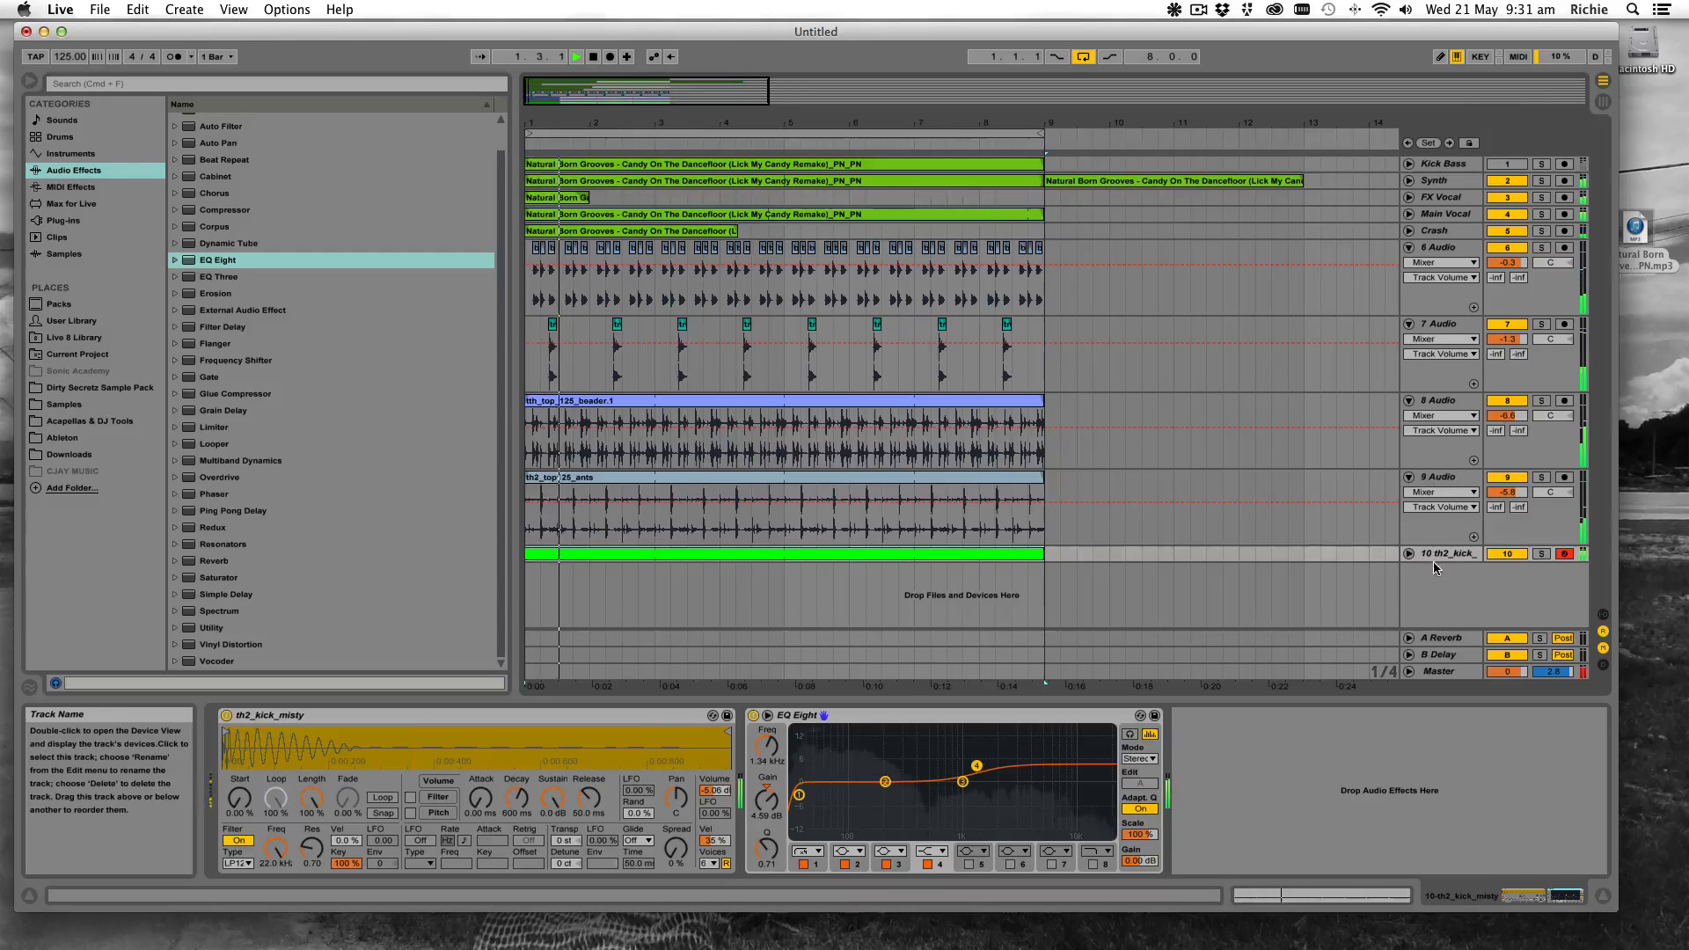
pyautogui.click(1410, 554)
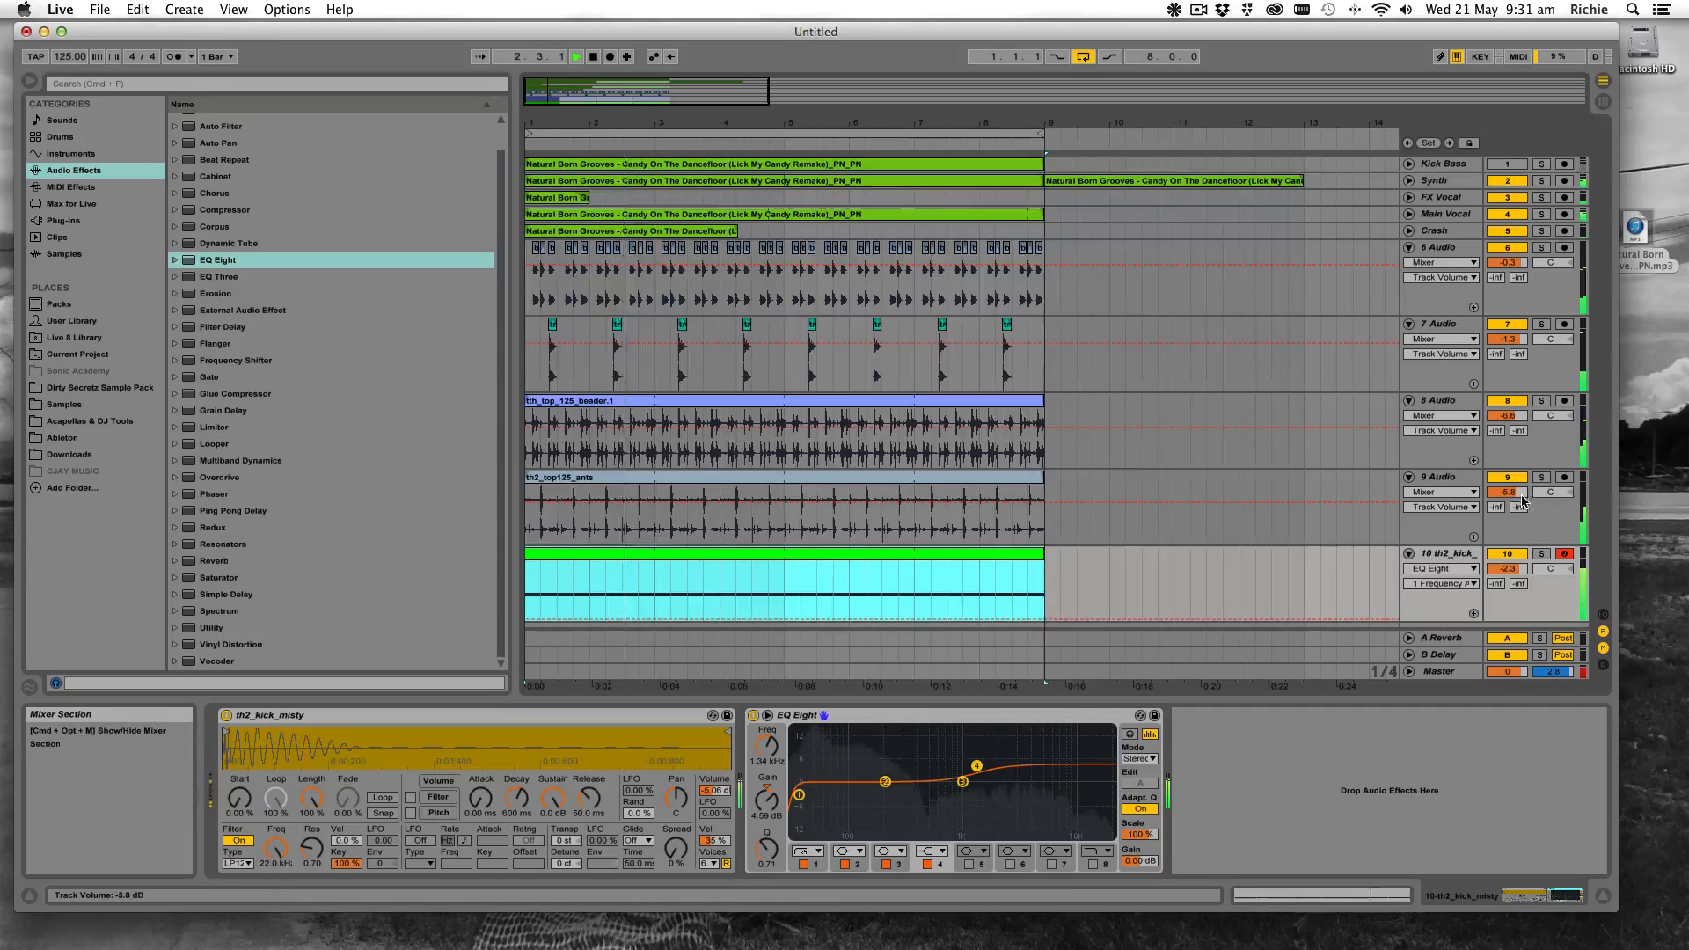
# Lower the volume of the 9 Audio top loop track to -9.7 dB and select that track
pyautogui.press('super+a')
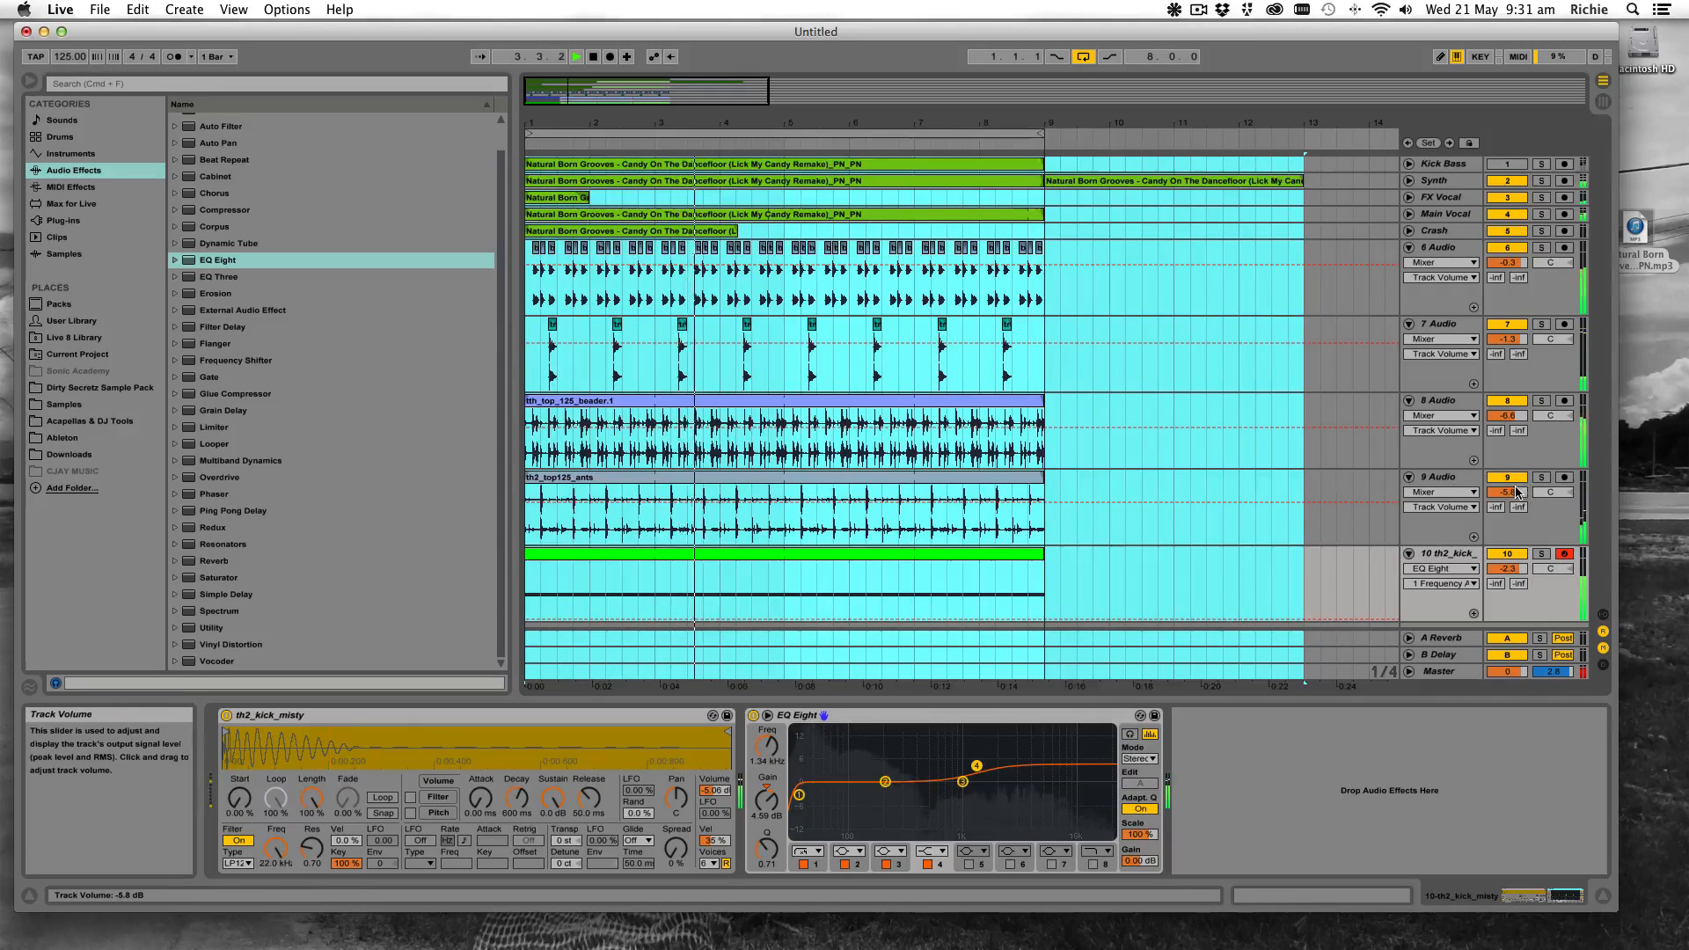
pyautogui.moveTo(1523, 491); pyautogui.dragTo(1523, 553)
pyautogui.moveTo(1512, 495); pyautogui.dragTo(1512, 483)
pyautogui.click(1431, 479)
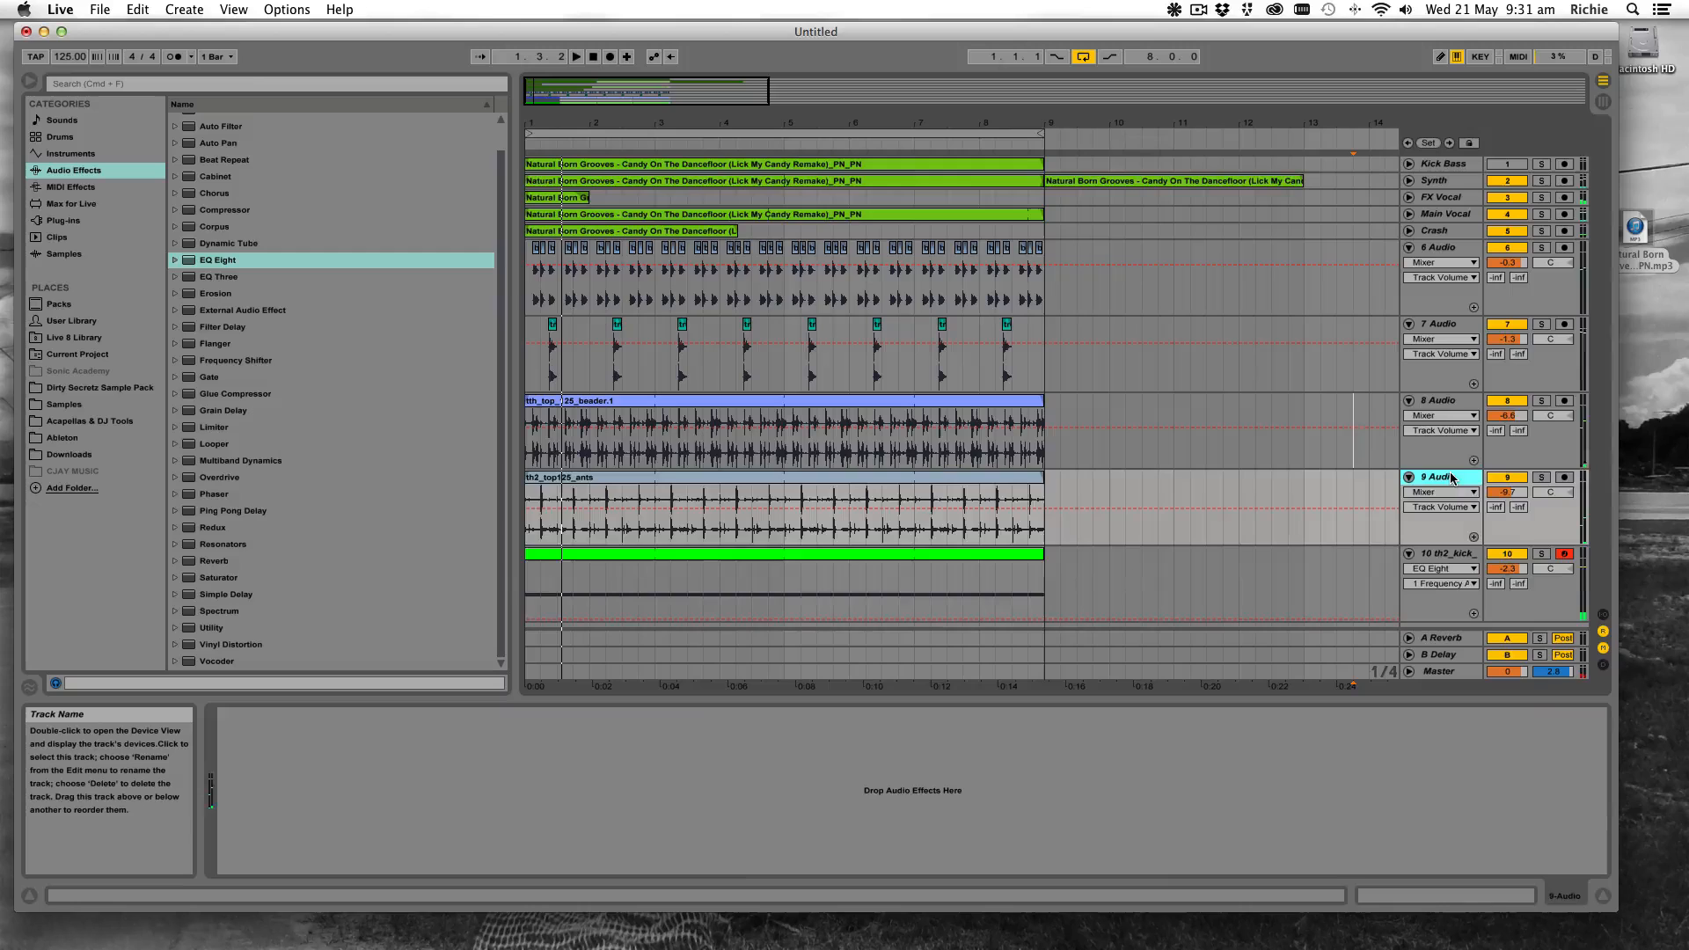
# Select all the tracks together and, during playback from the start, lower their volumes so that the 9 Audio track reads -12.8 dB
pyautogui.press('Down')
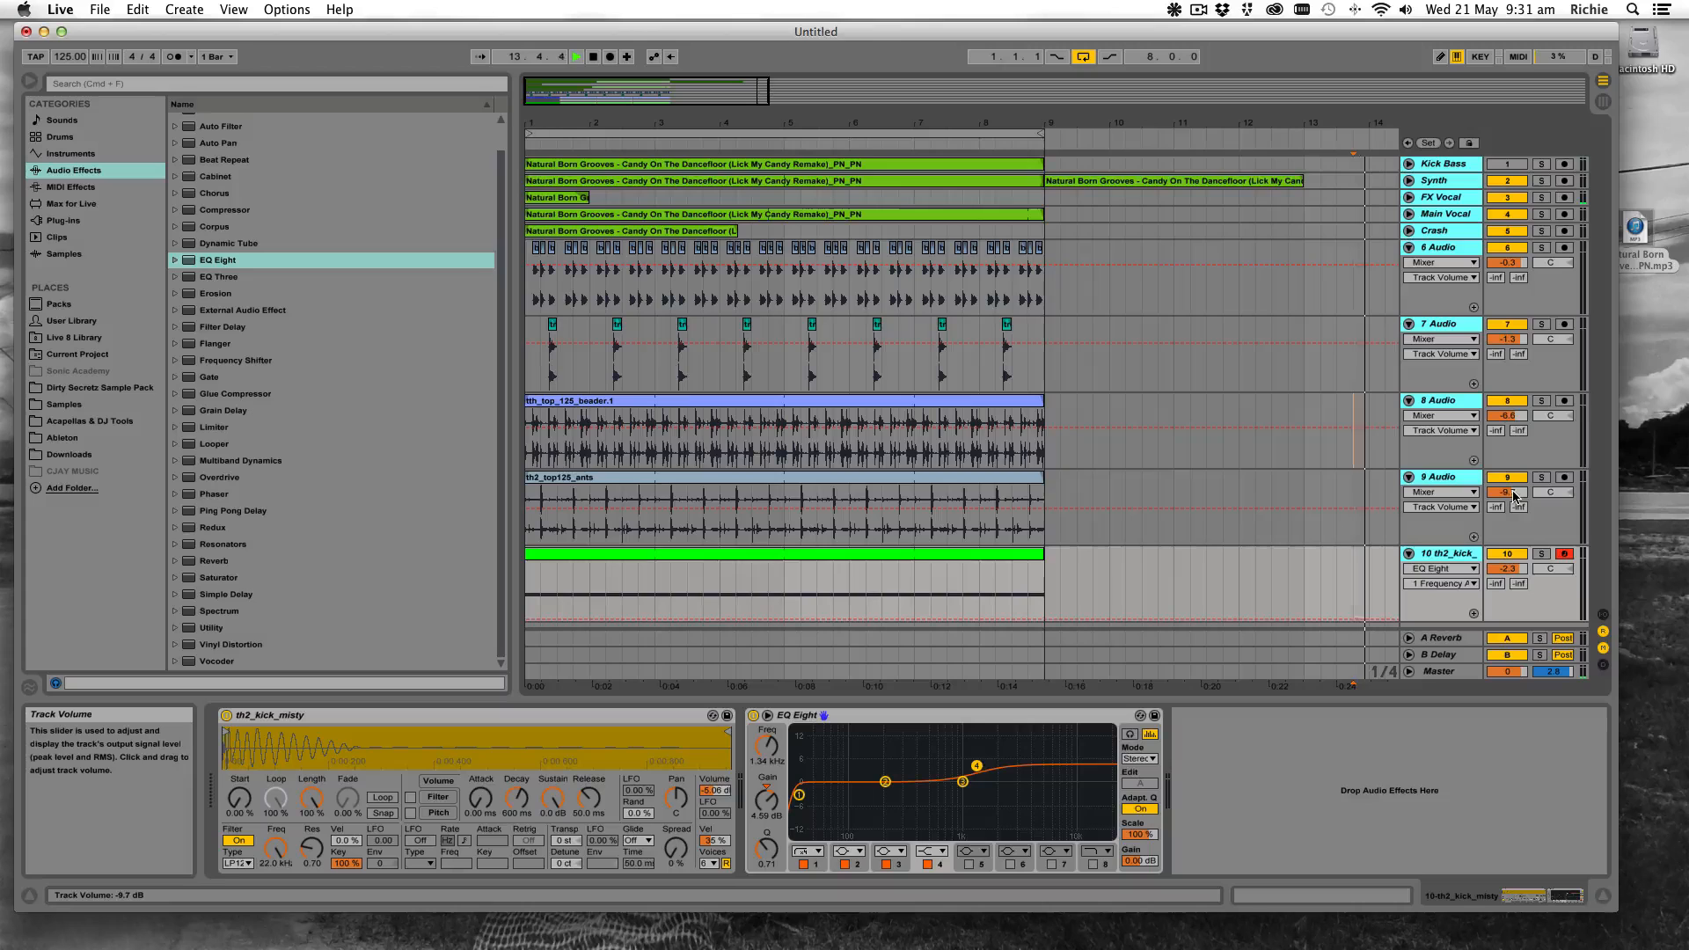
pyautogui.click(593, 57)
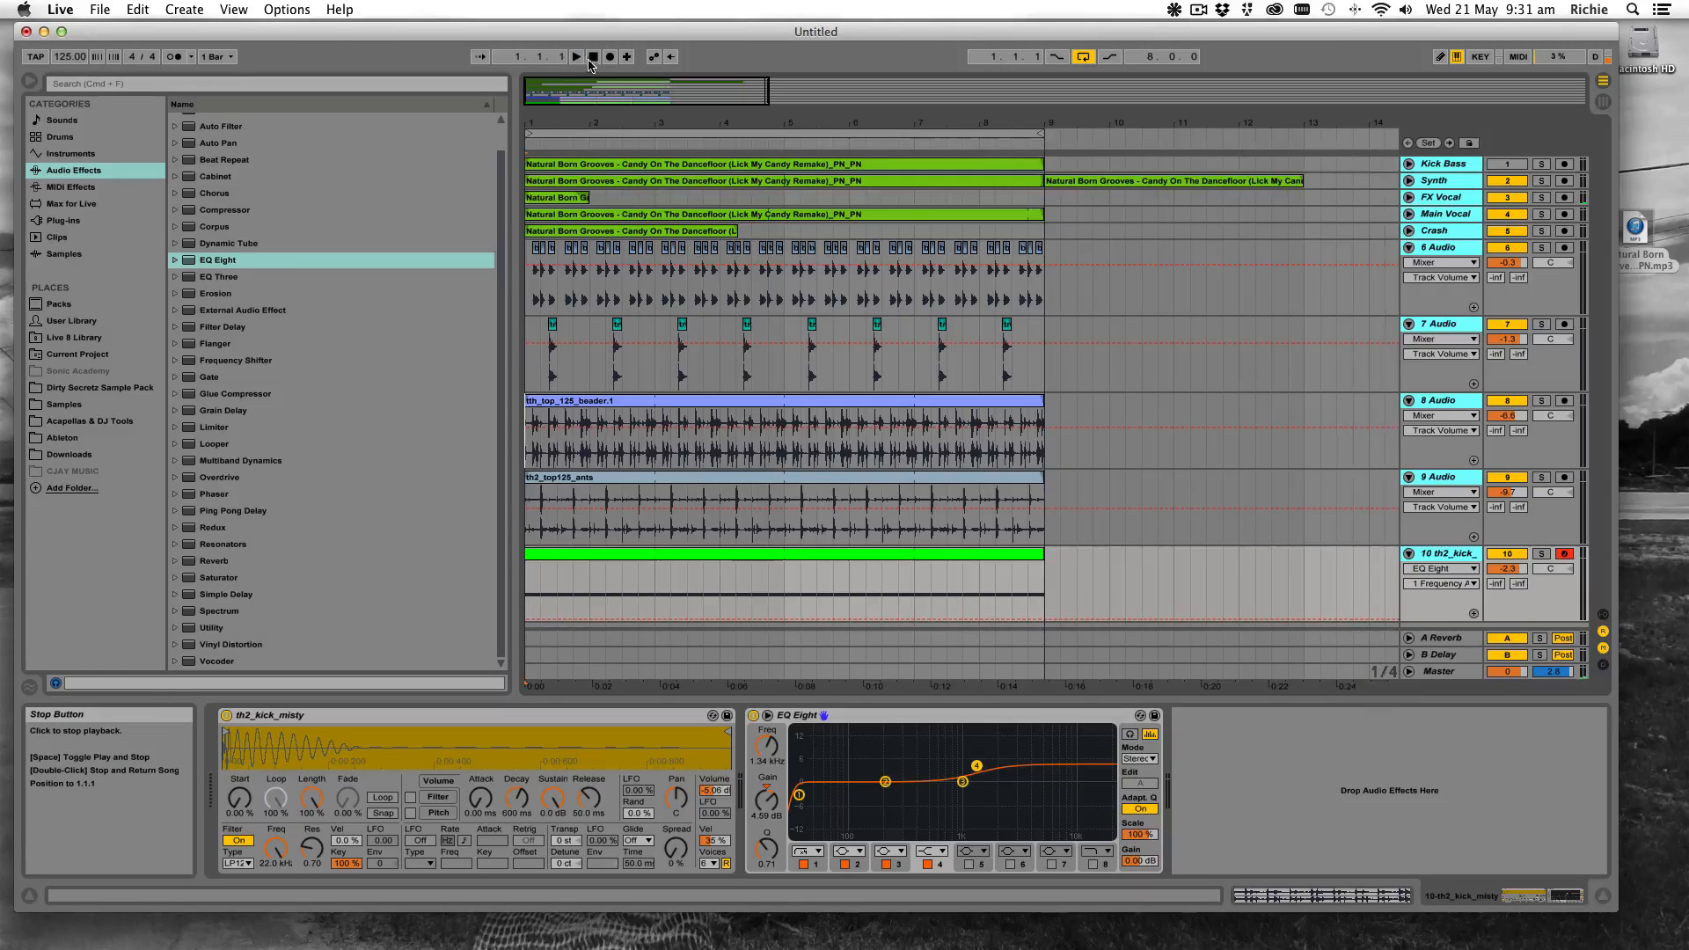
pyautogui.click(577, 58)
pyautogui.moveTo(1513, 493); pyautogui.dragTo(1513, 521)
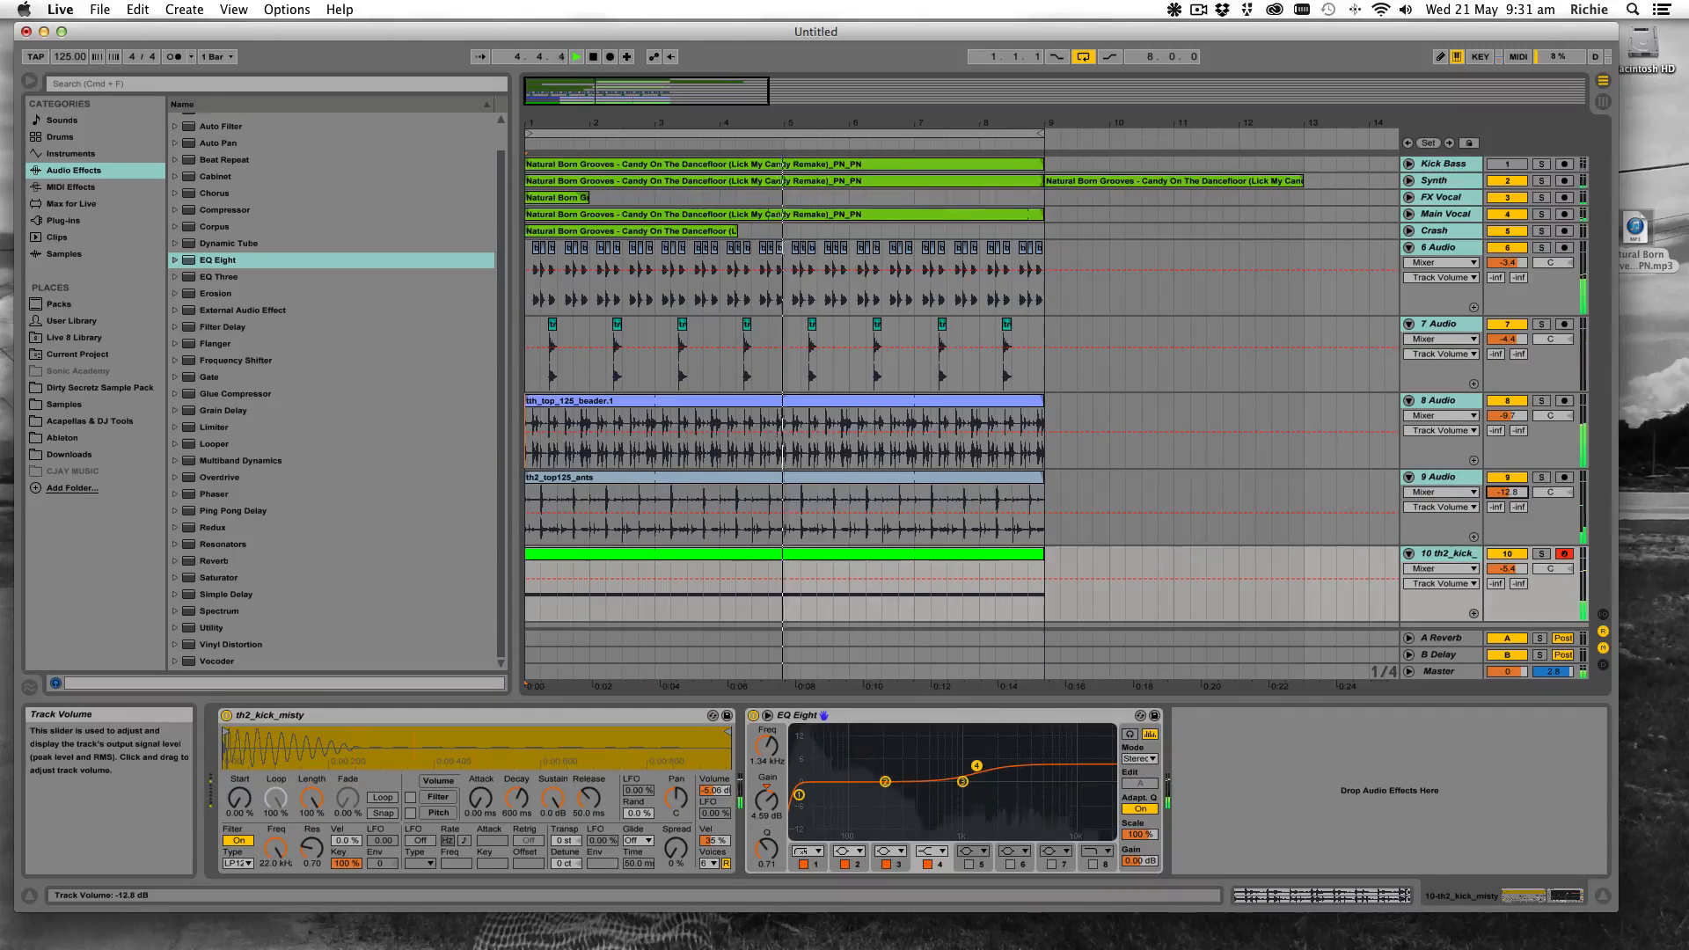
# Deselect the group of tracks and fold the 6 Audio and 7 Audio tracks
pyautogui.click(1463, 479)
pyautogui.click(1430, 250)
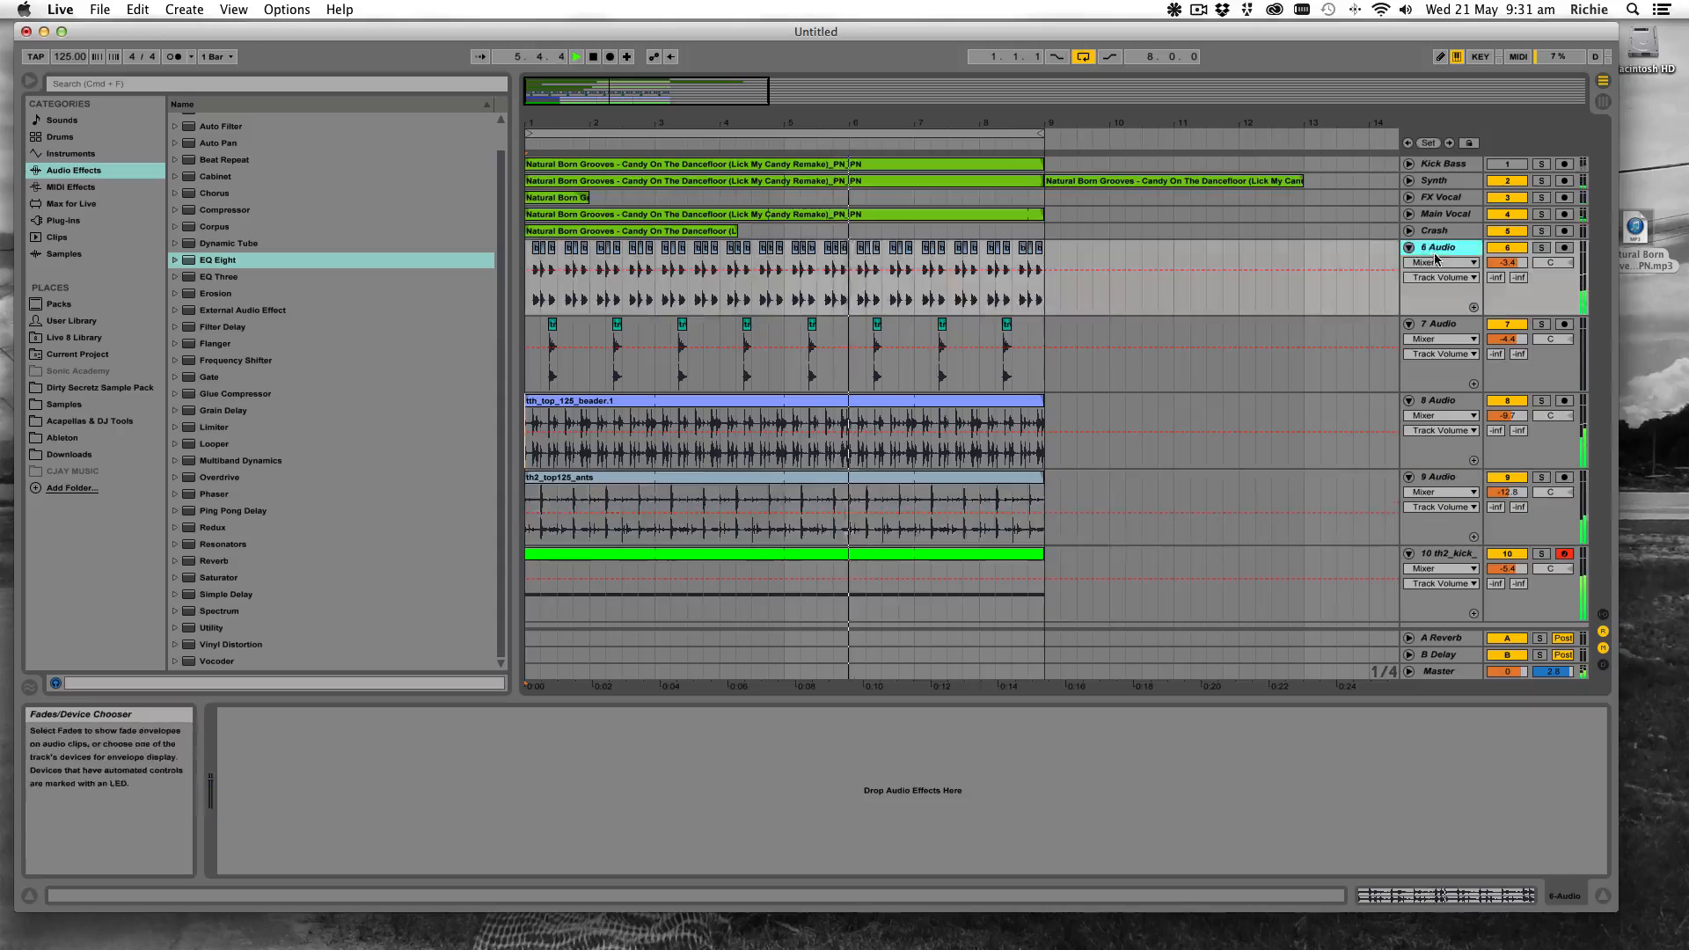
pyautogui.click(1407, 249)
pyautogui.click(1409, 264)
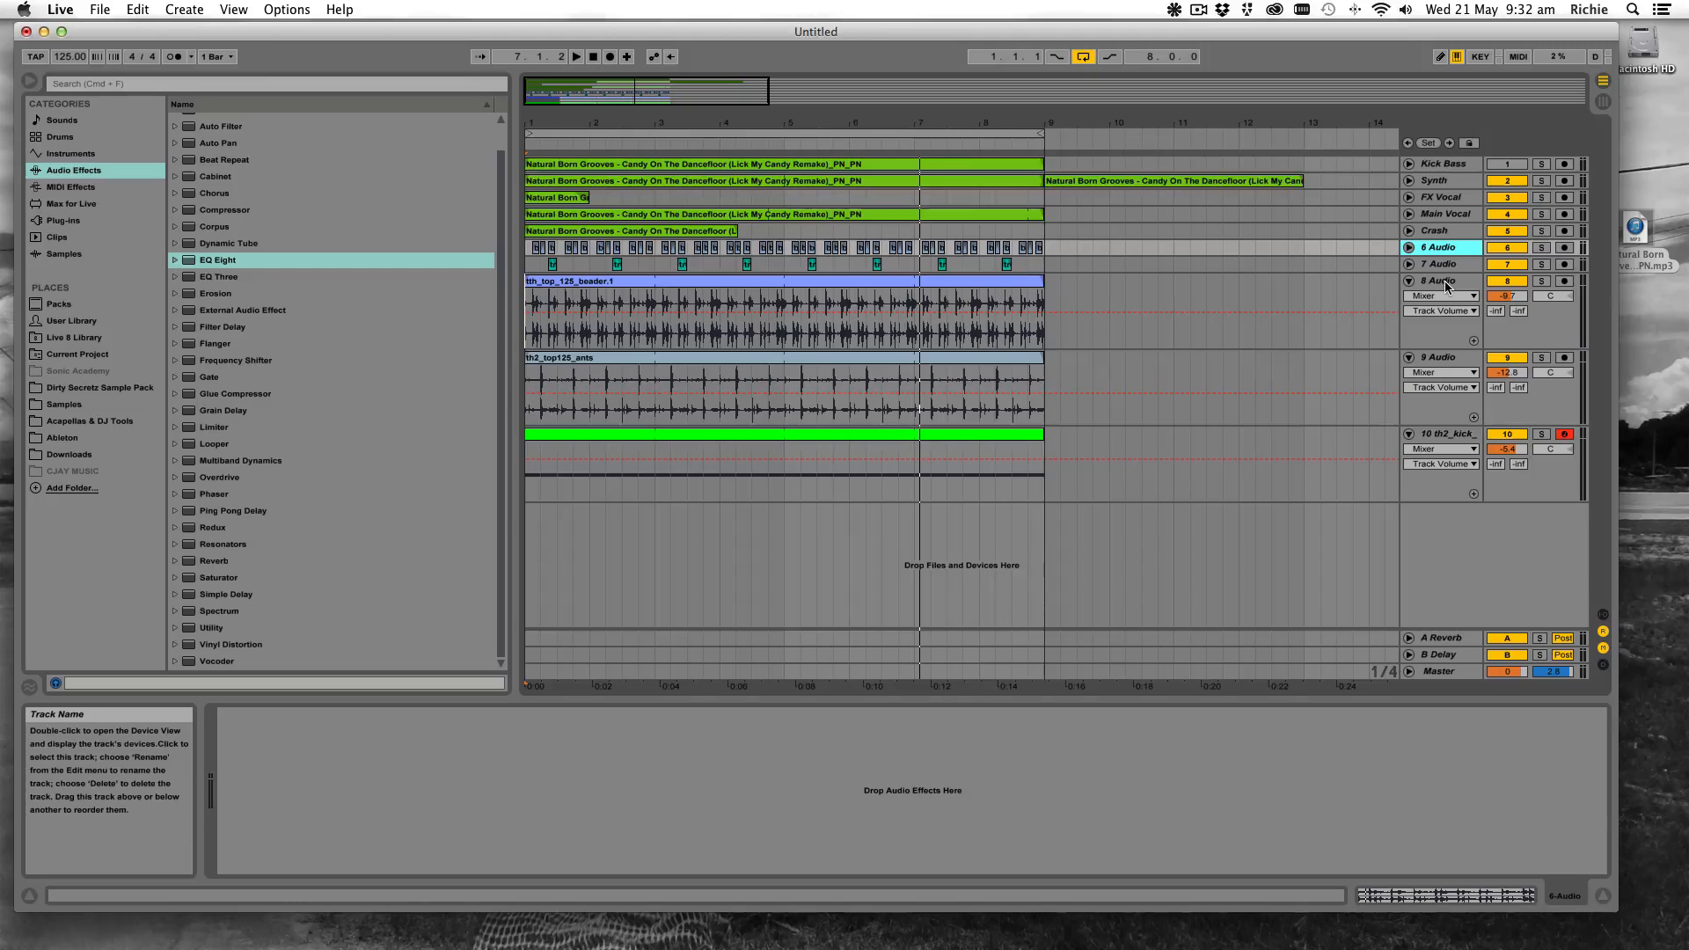
# Add The Glue from Cytomic's Audio Units plug-ins to the Master track
pyautogui.click(1448, 674)
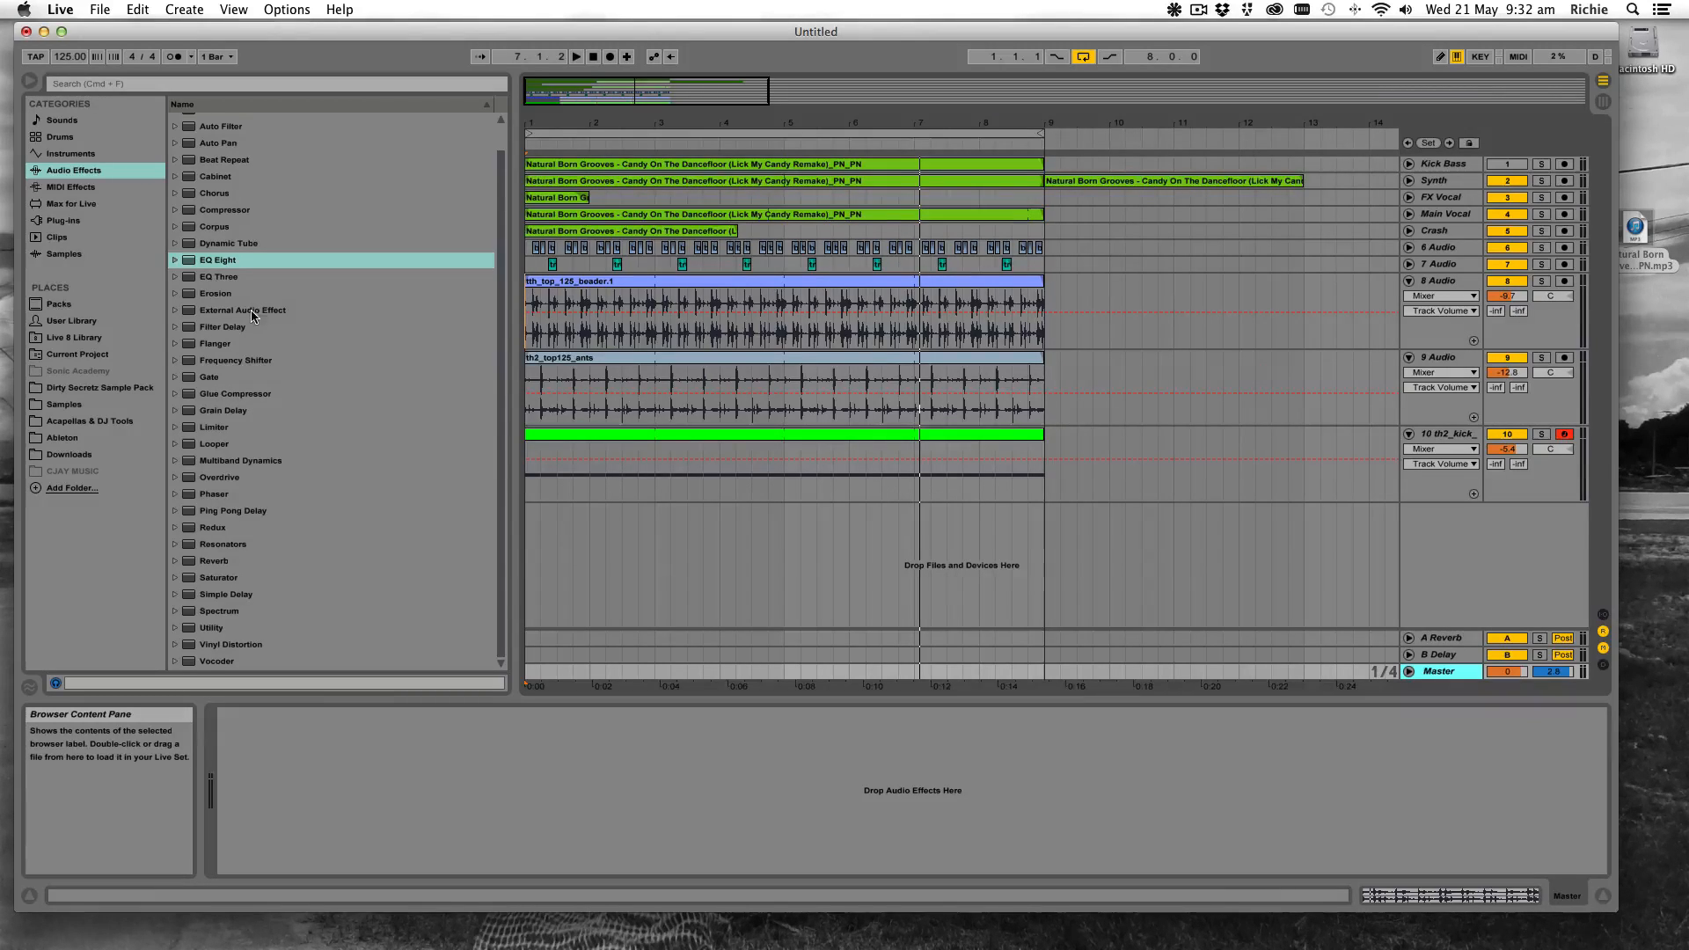
pyautogui.click(257, 394)
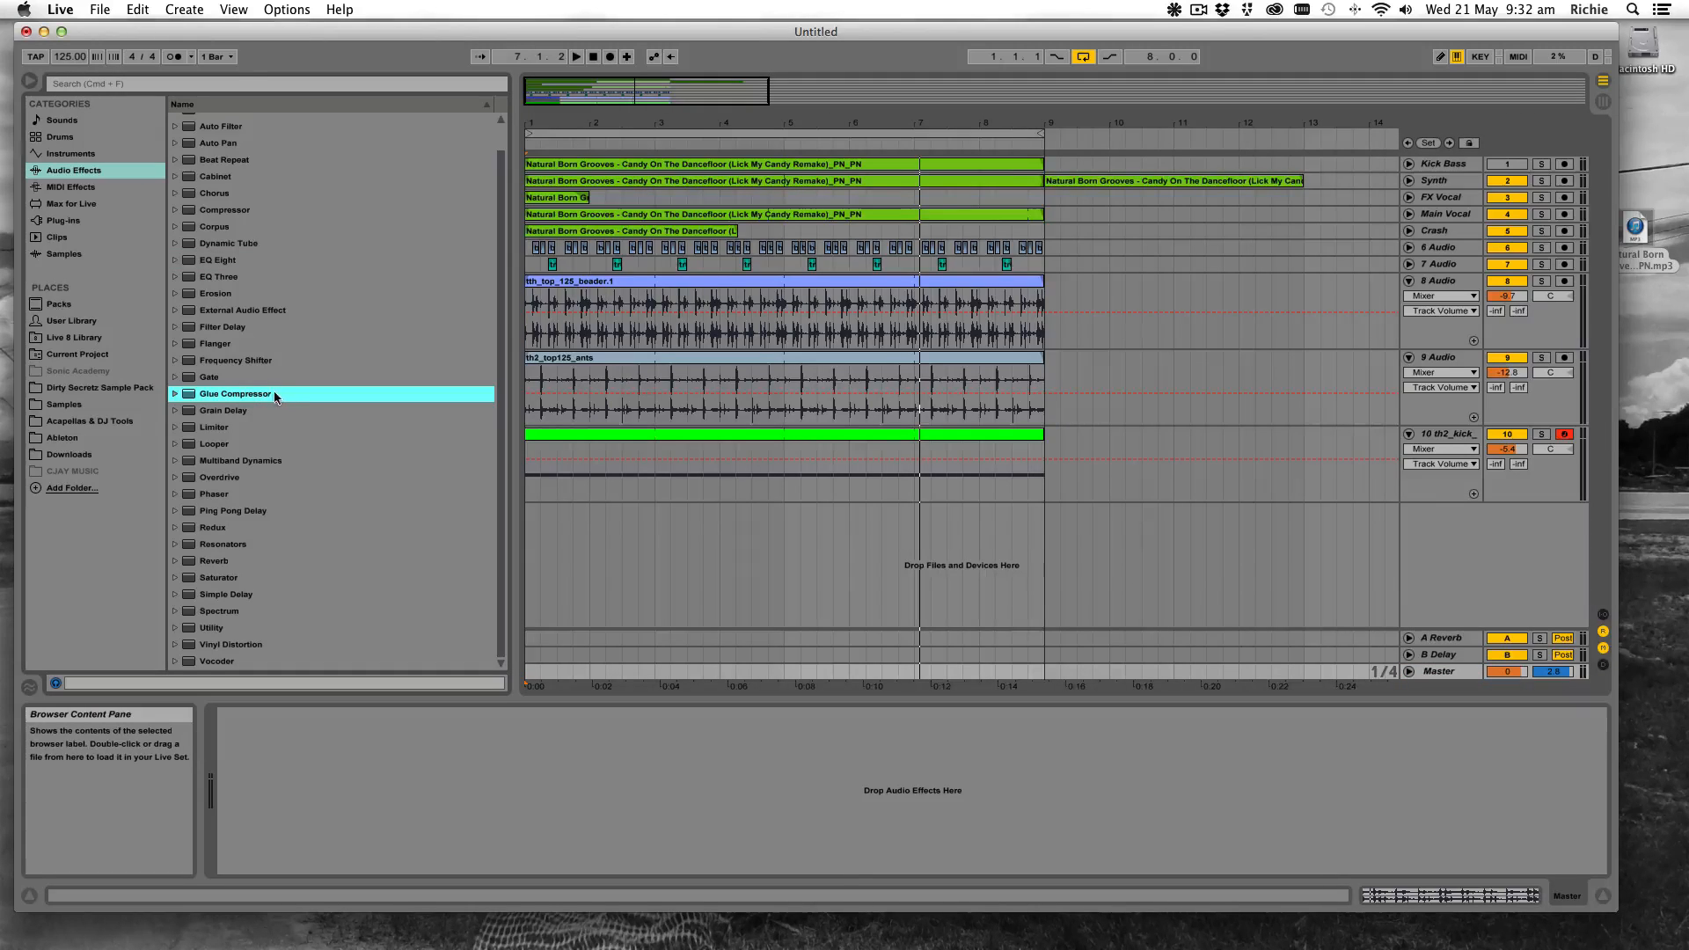
pyautogui.click(80, 216)
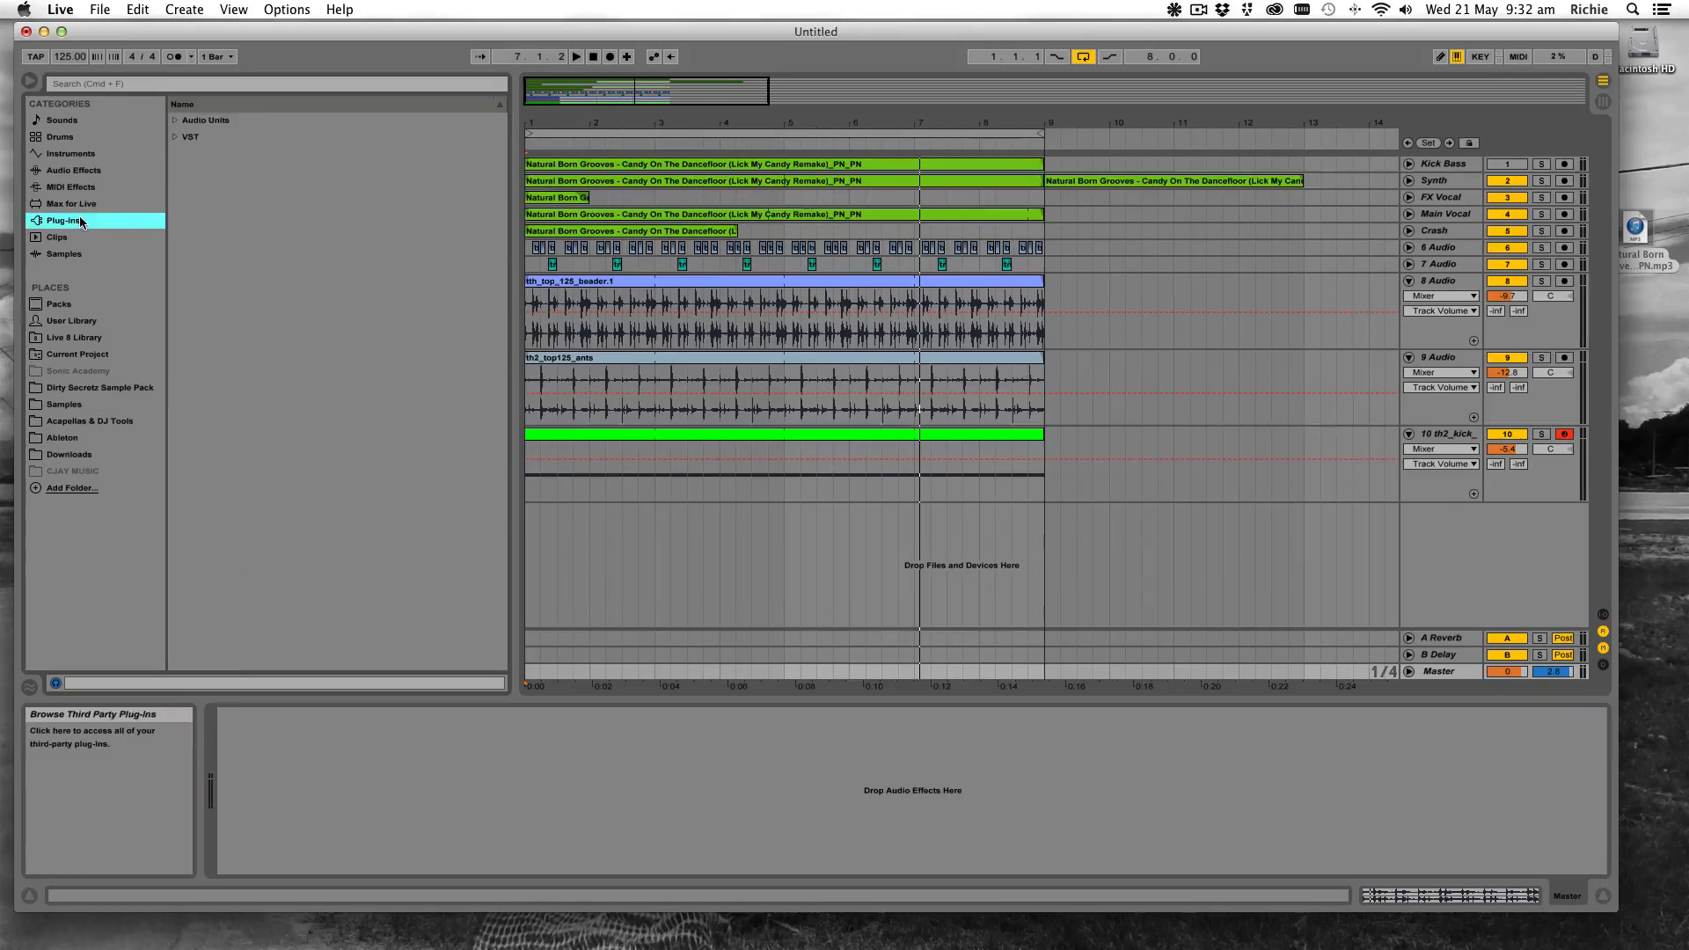
pyautogui.click(175, 120)
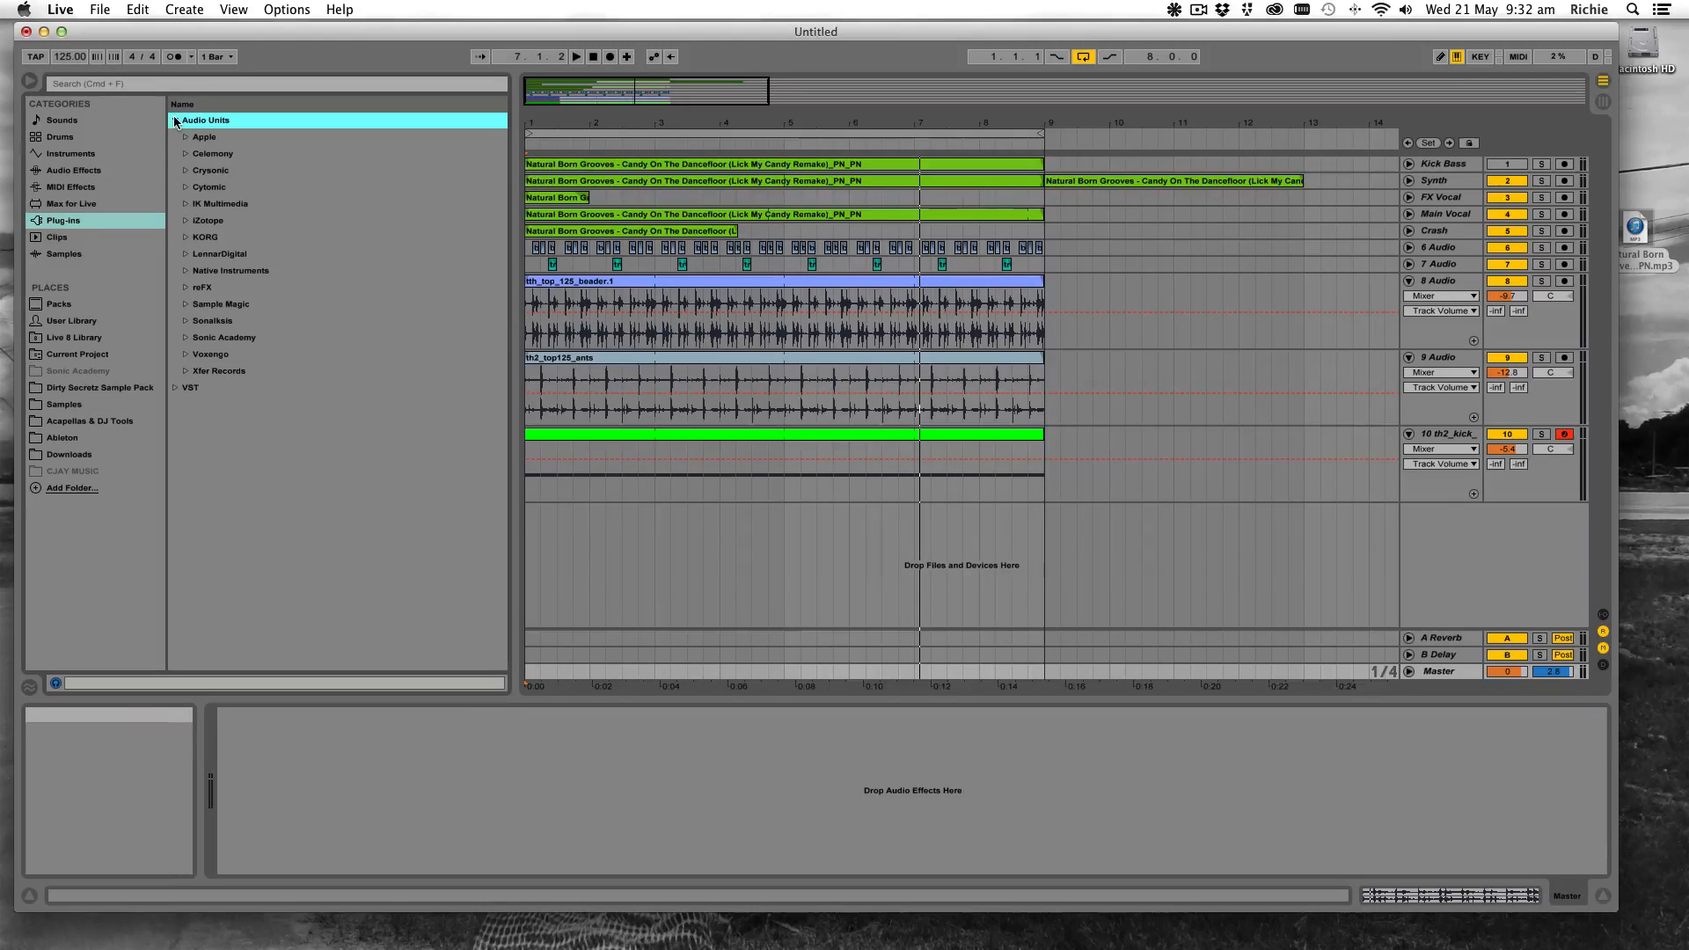
pyautogui.click(184, 187)
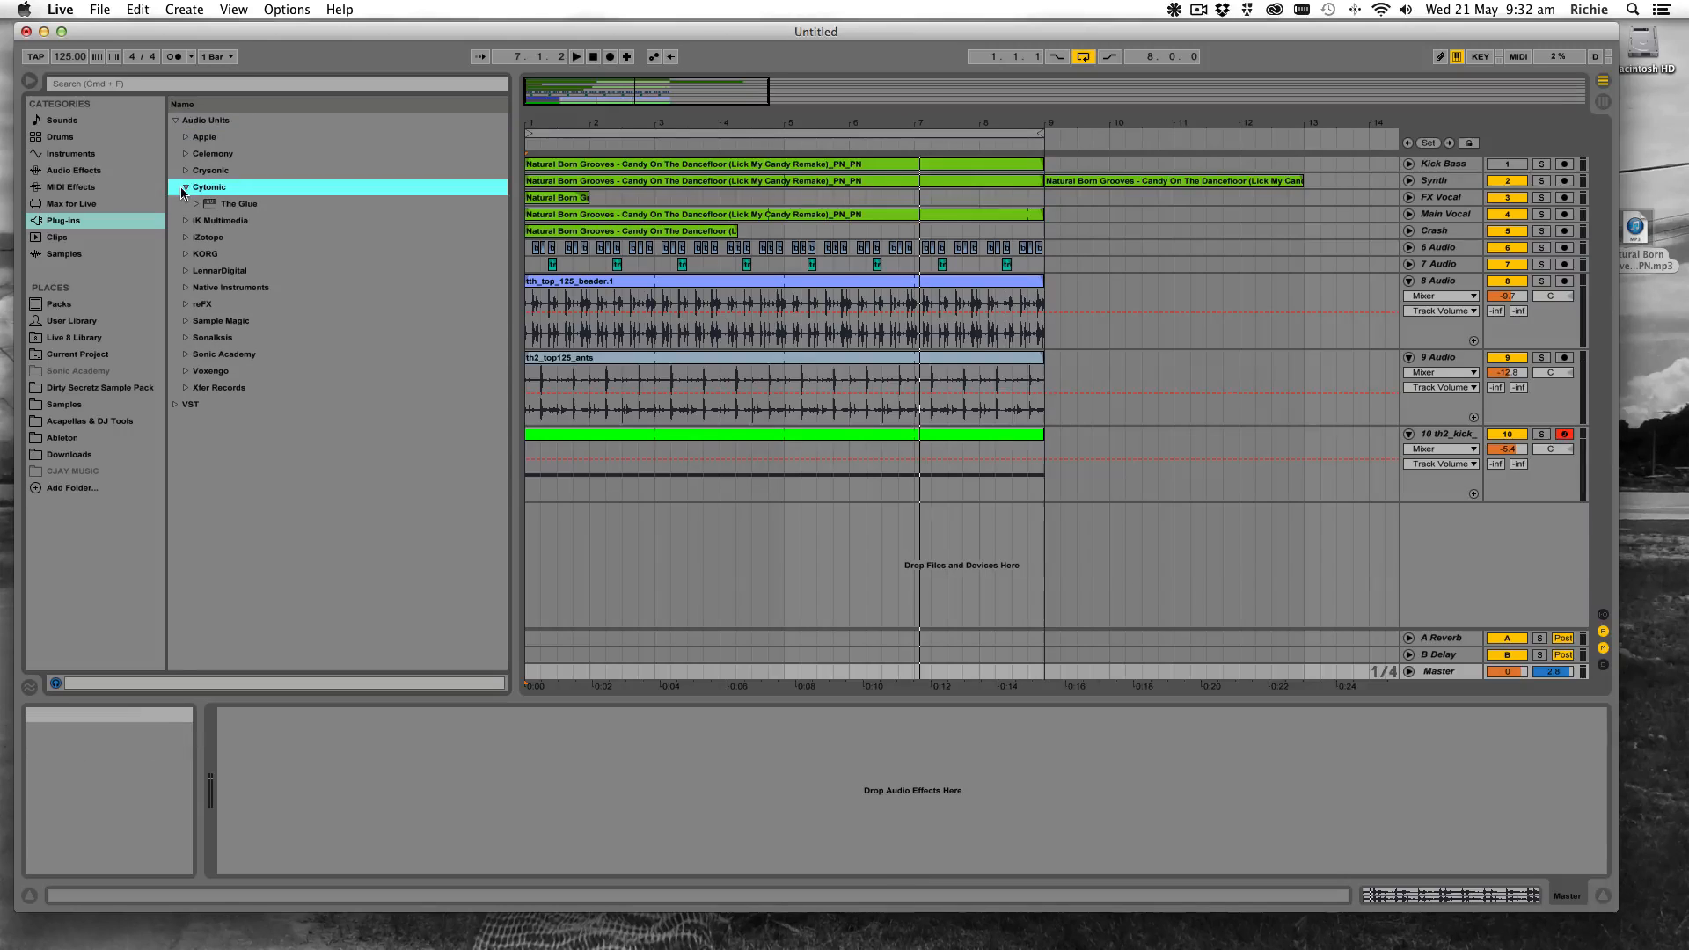
pyautogui.click(242, 204)
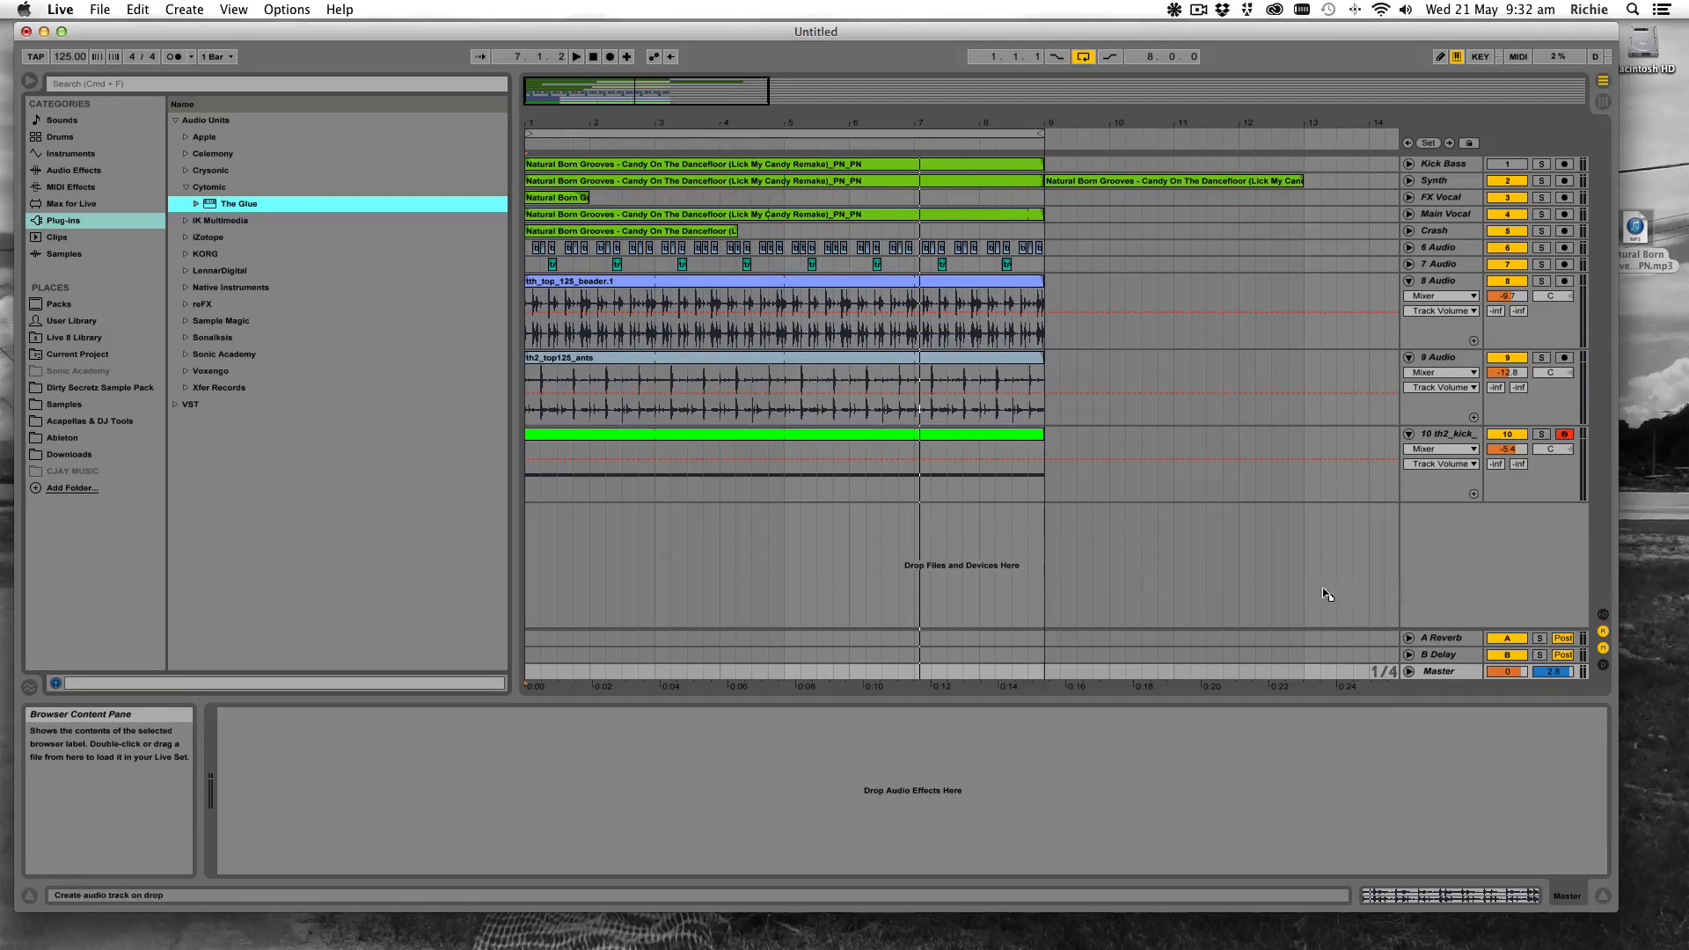
pyautogui.moveTo(1208, 788); pyautogui.dragTo(1206, 784)
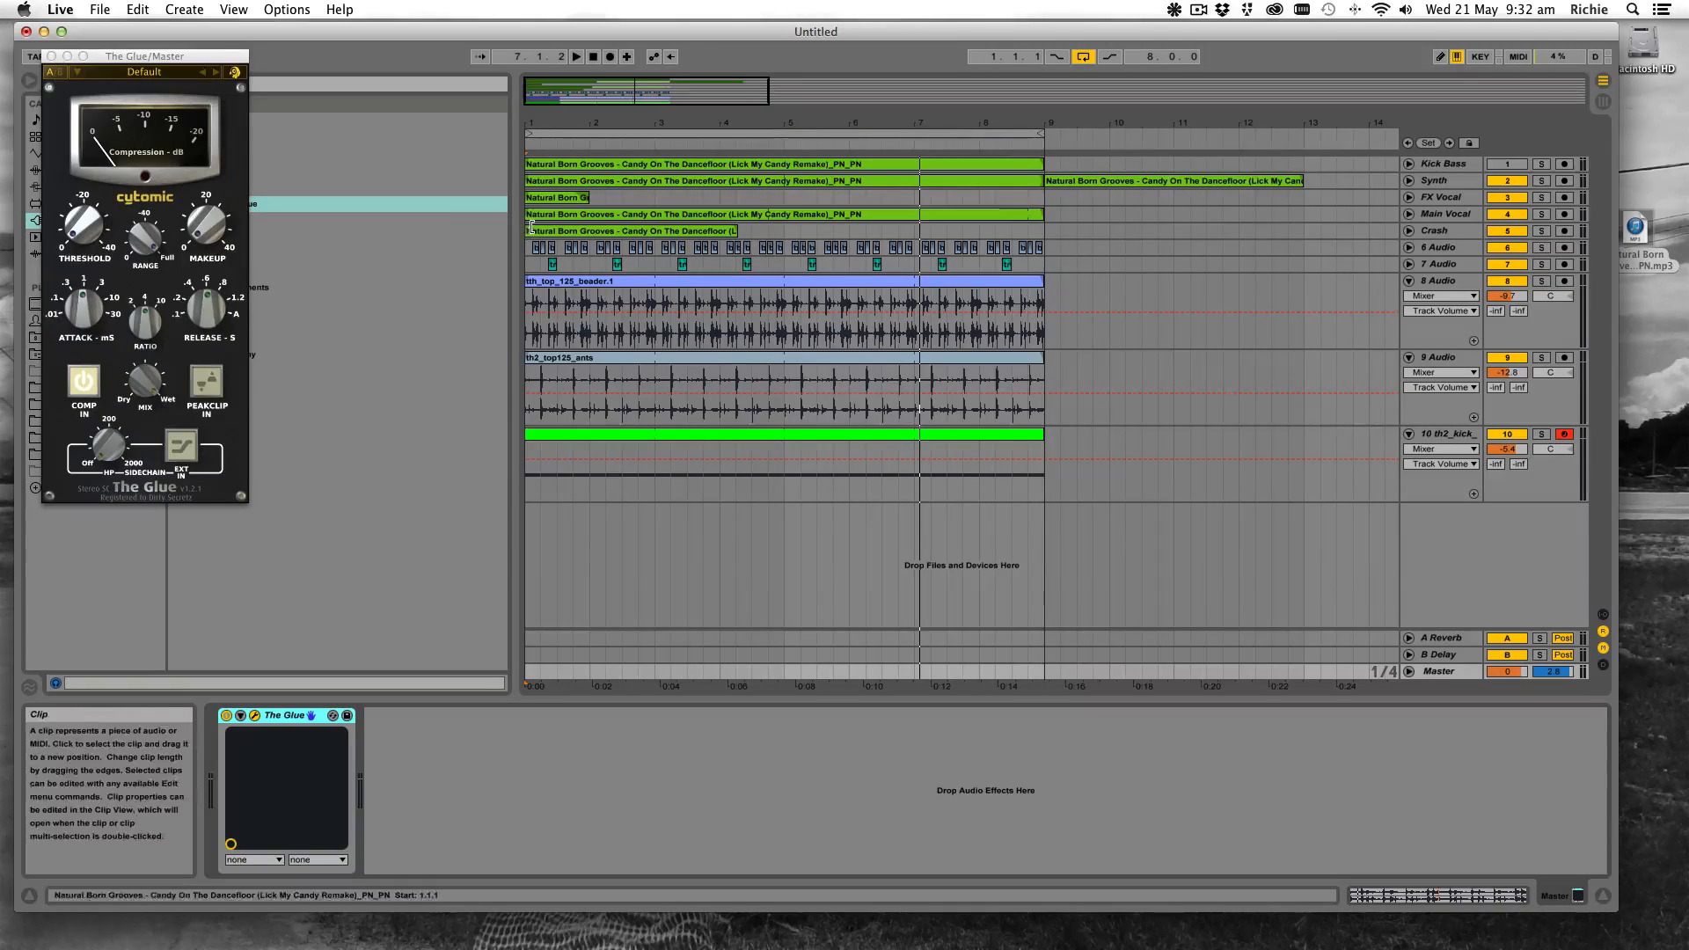
# Move The Glue's window over the empty part of the arrangement and load its "Mastering – the glue" preset
pyautogui.click(162, 59)
pyautogui.moveTo(162, 60); pyautogui.dragTo(724, 296)
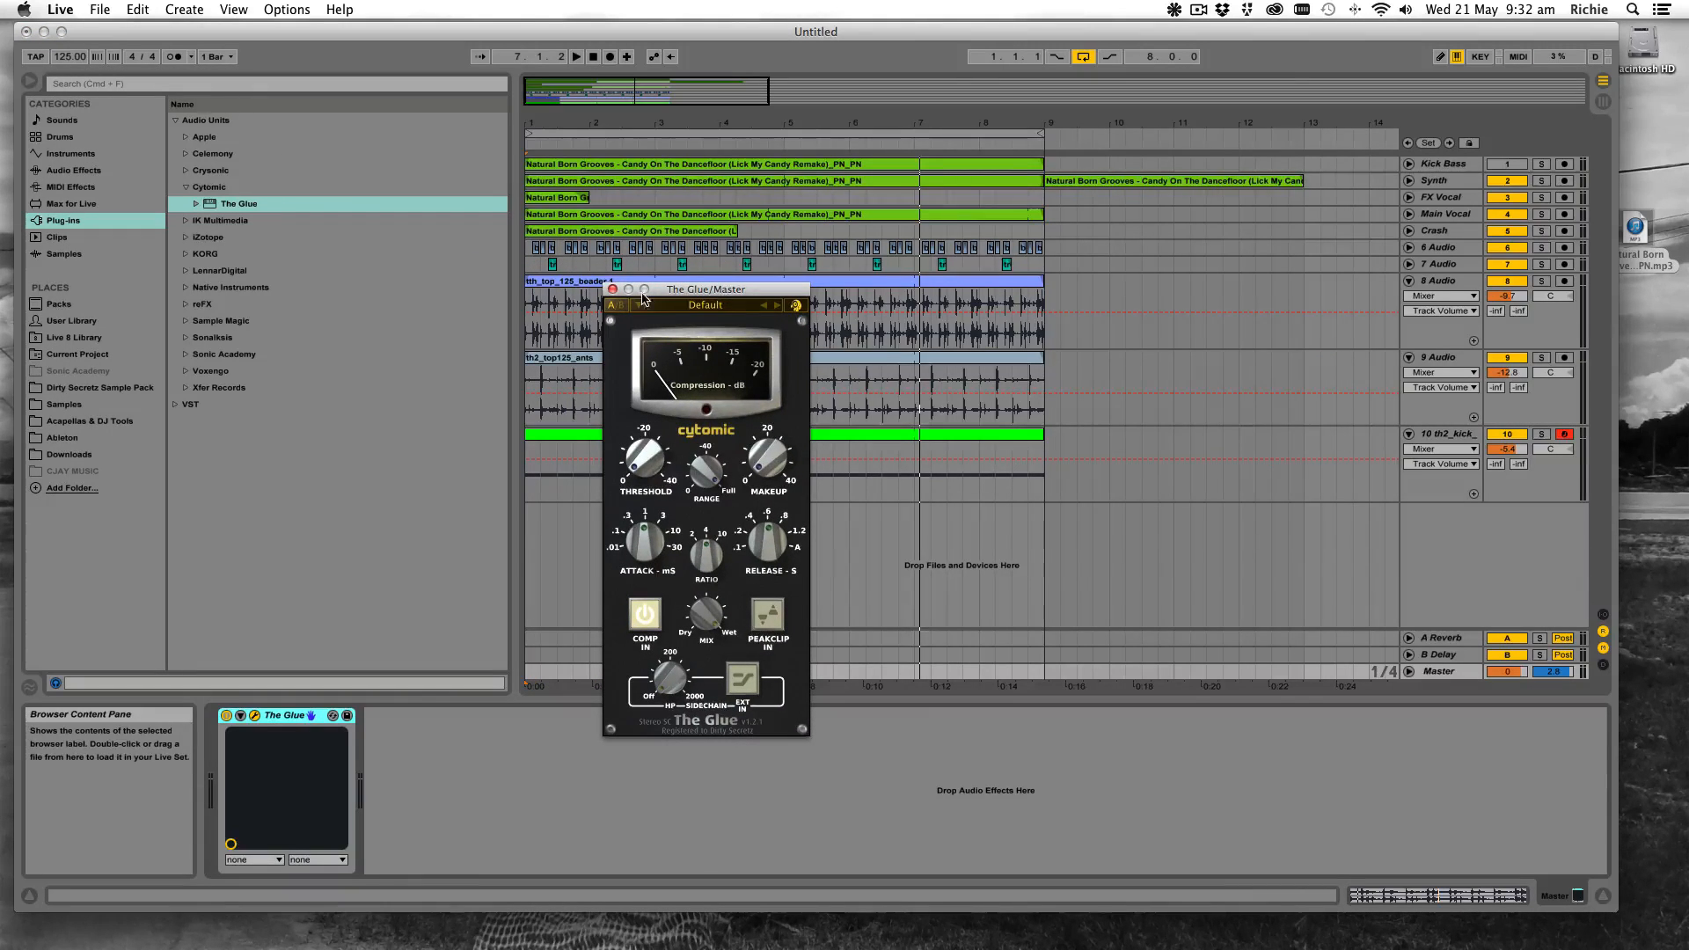
pyautogui.moveTo(685, 301); pyautogui.dragTo(1186, 282)
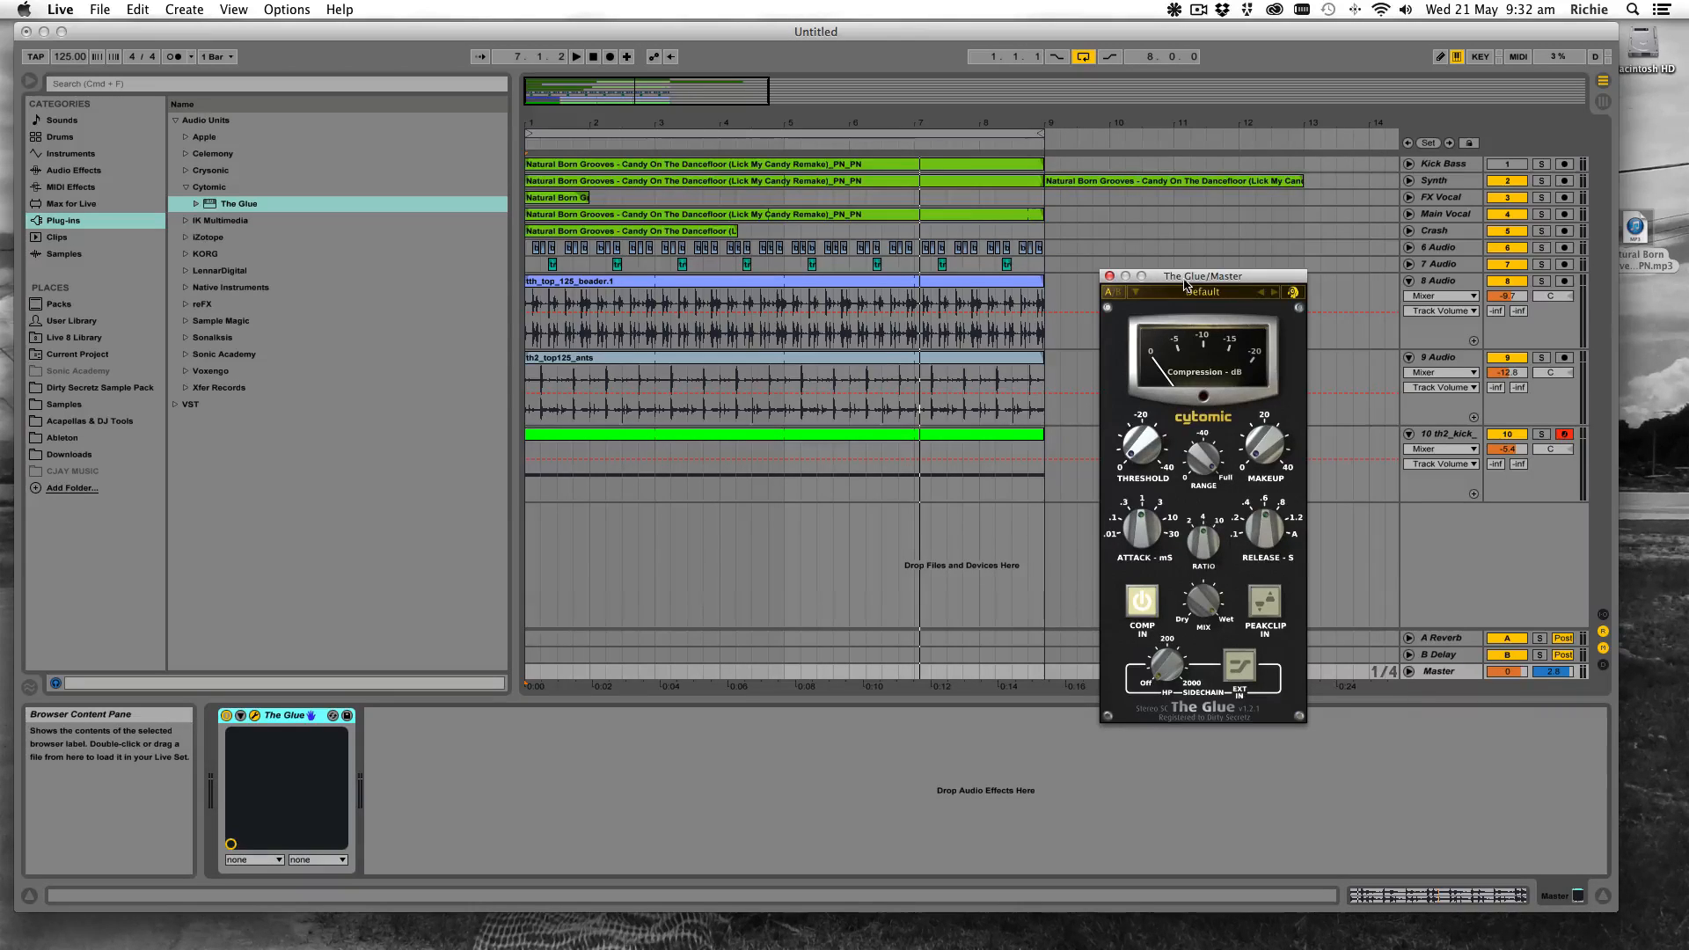
pyautogui.click(1137, 293)
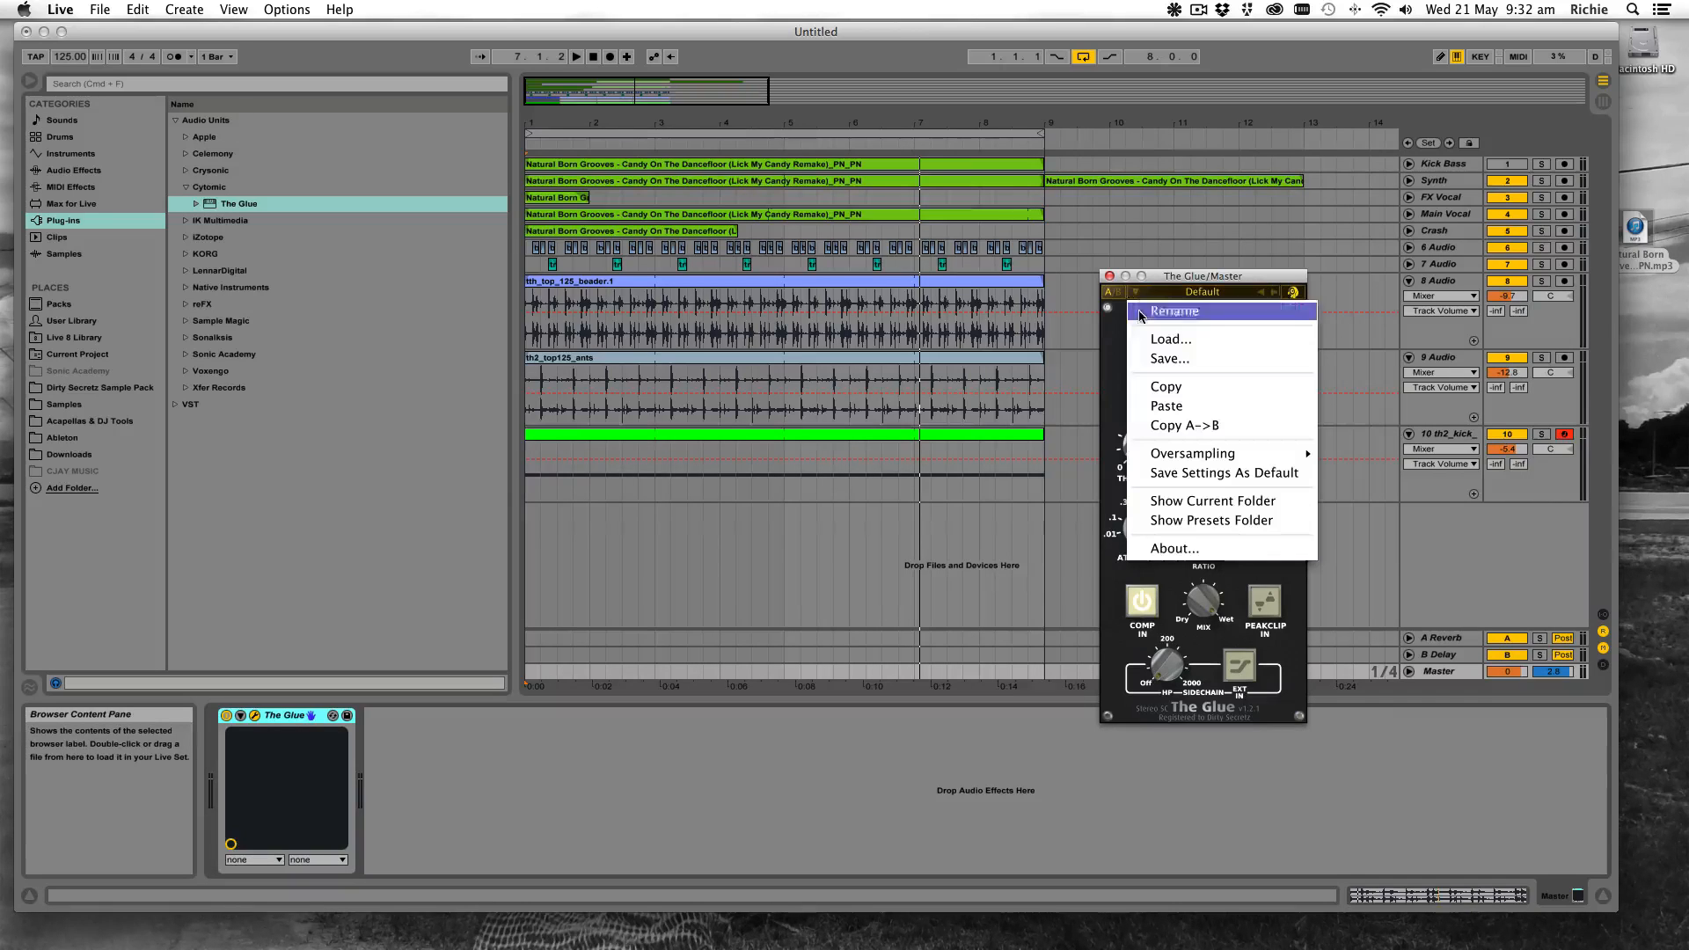
pyautogui.click(1167, 340)
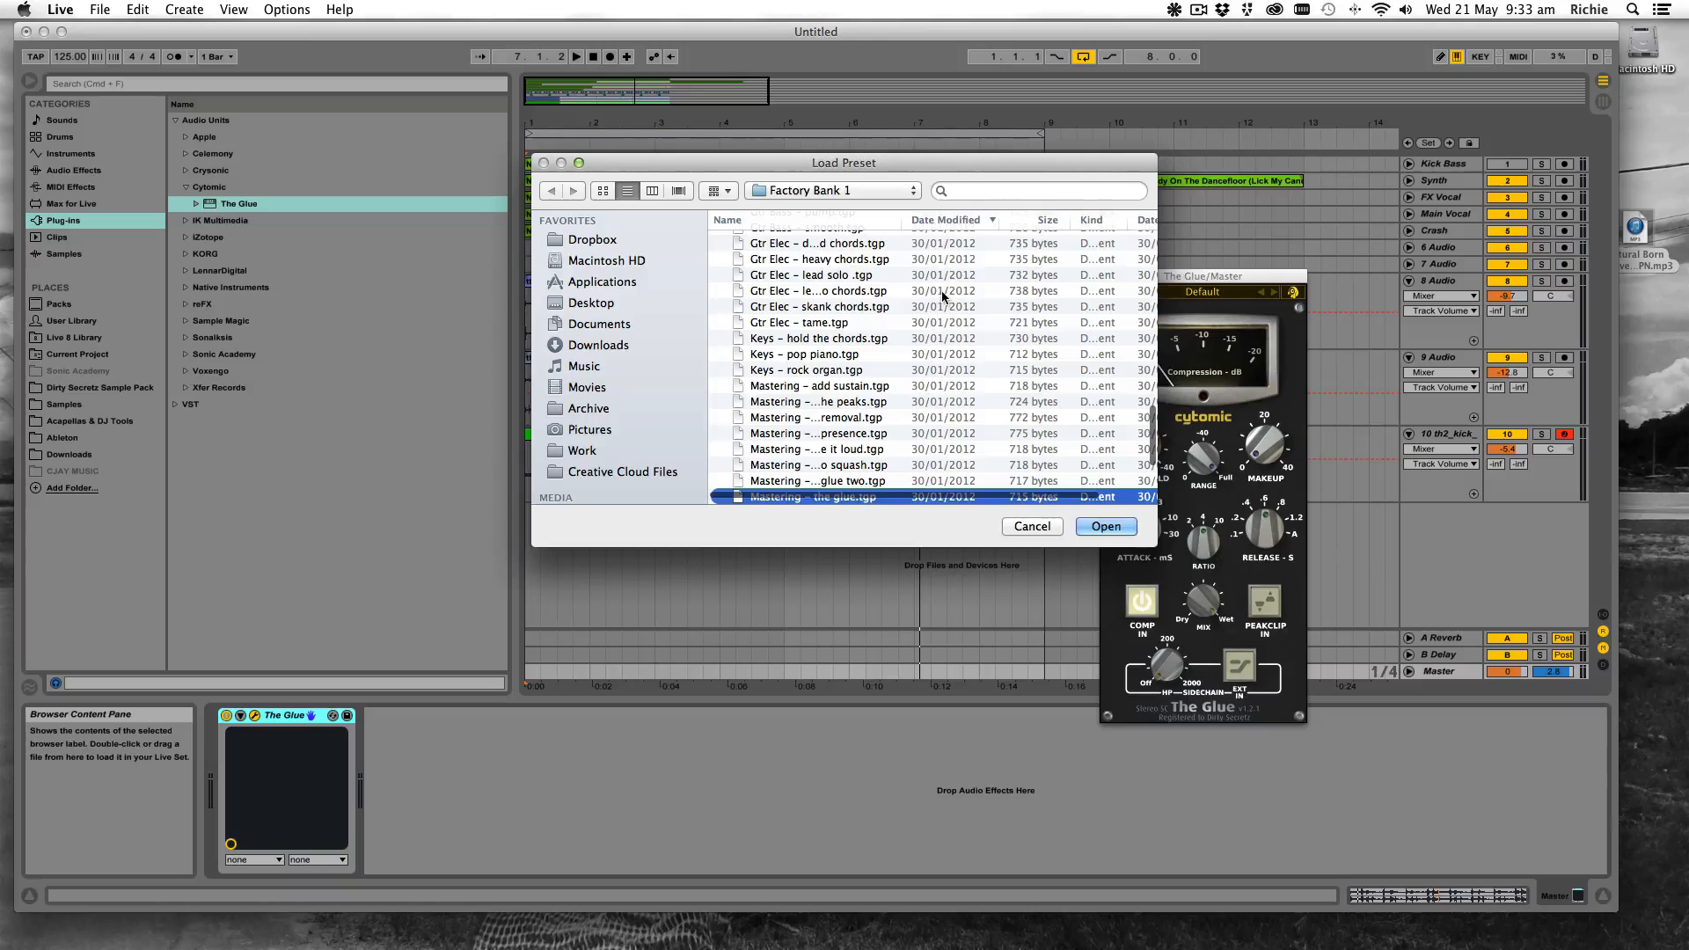
pyautogui.scroll(-5, 942, 295)
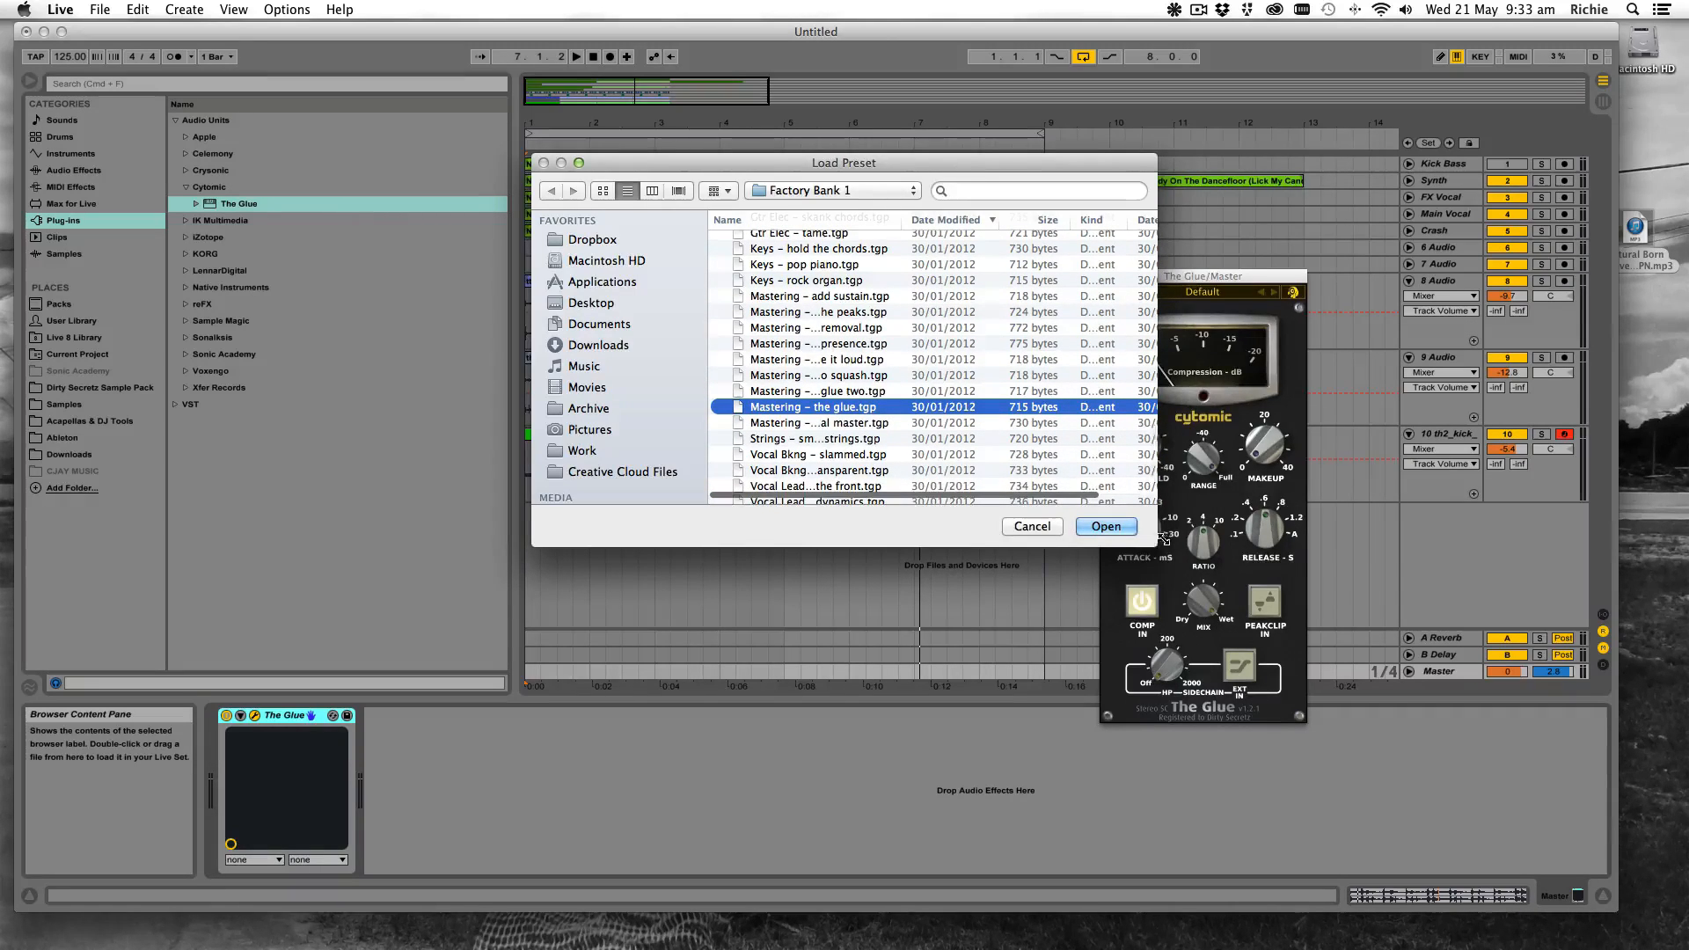
pyautogui.moveTo(1165, 538); pyautogui.dragTo(1315, 540)
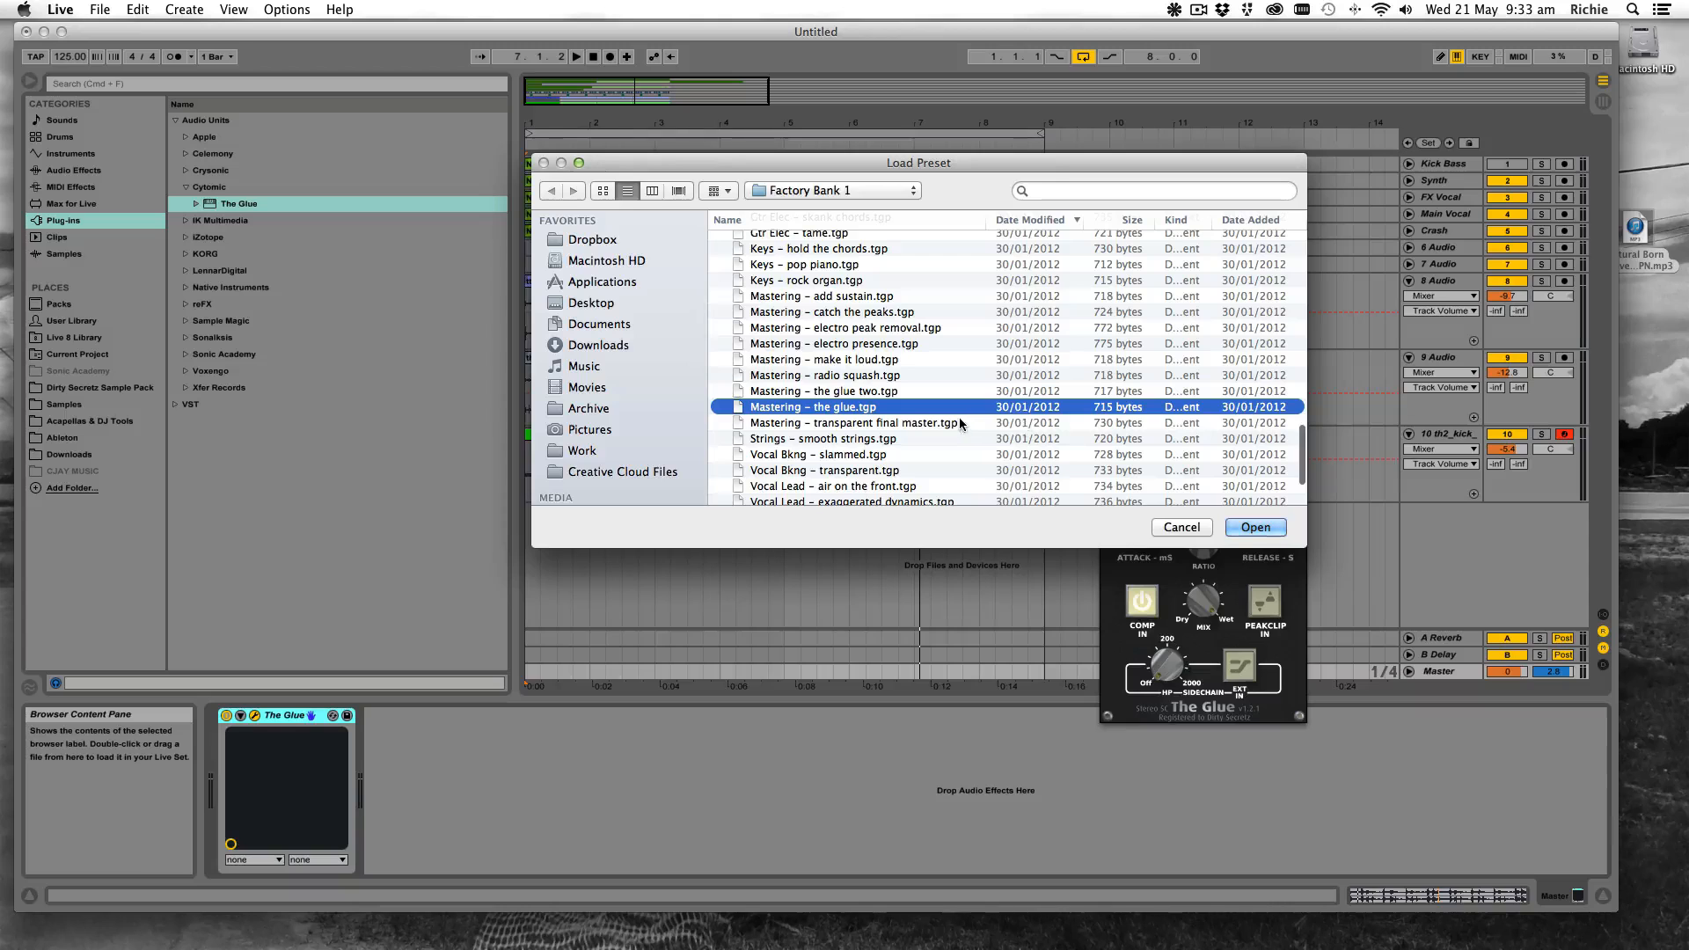
pyautogui.click(1255, 527)
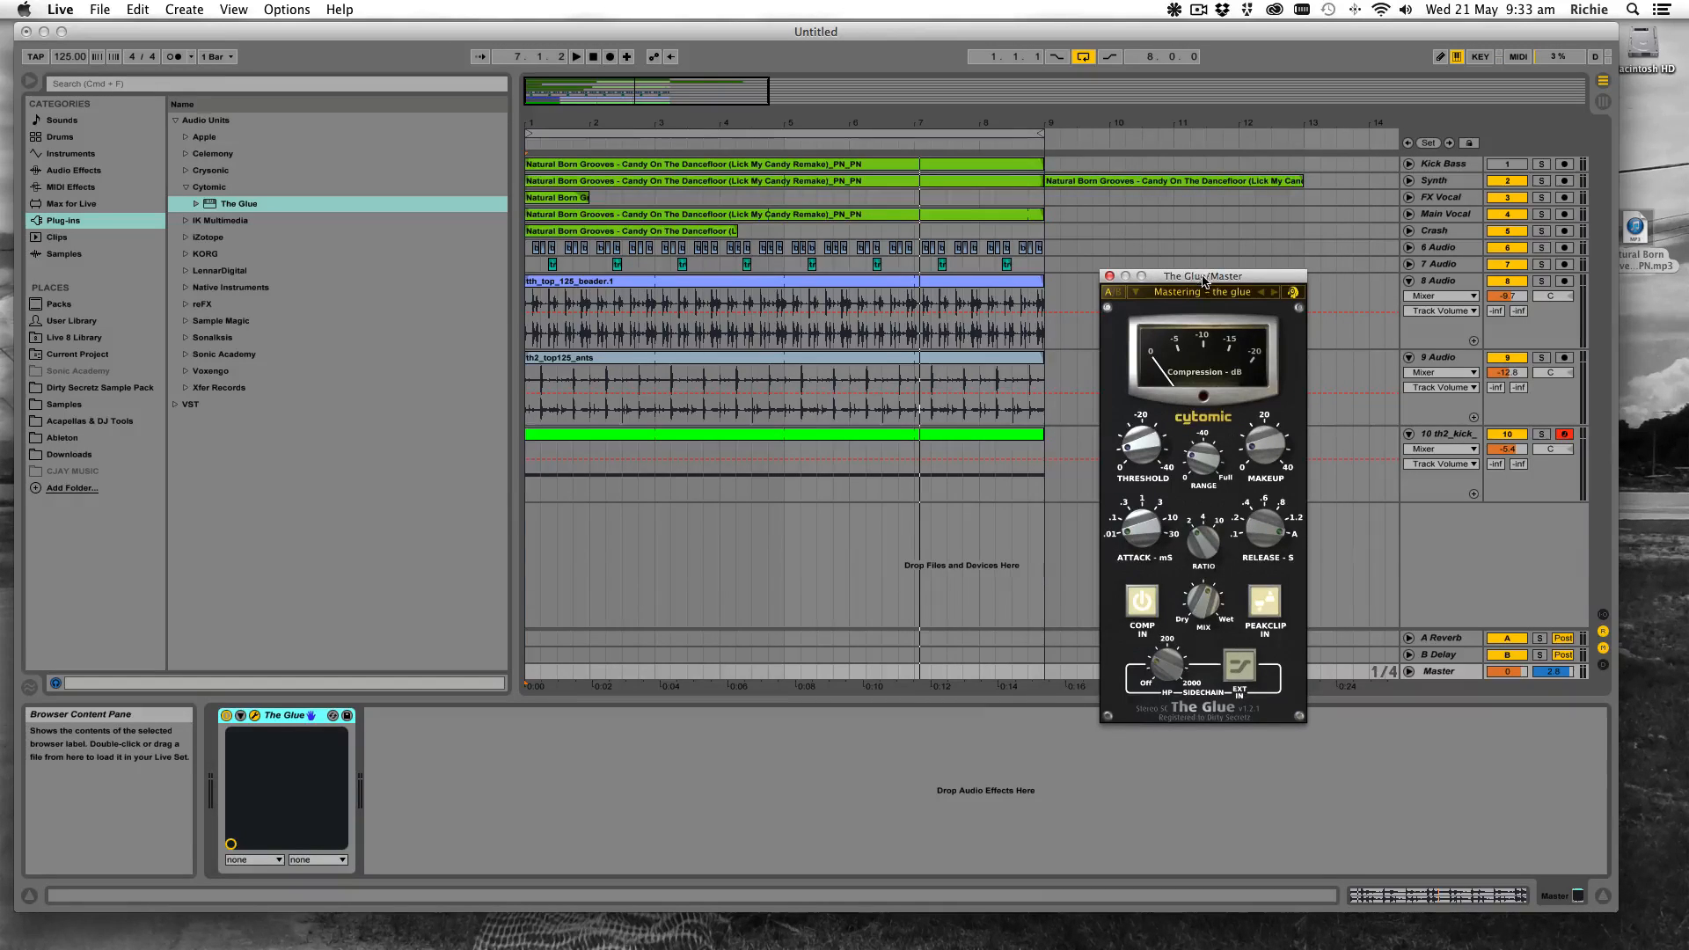
pyautogui.moveTo(1203, 280); pyautogui.dragTo(1219, 331)
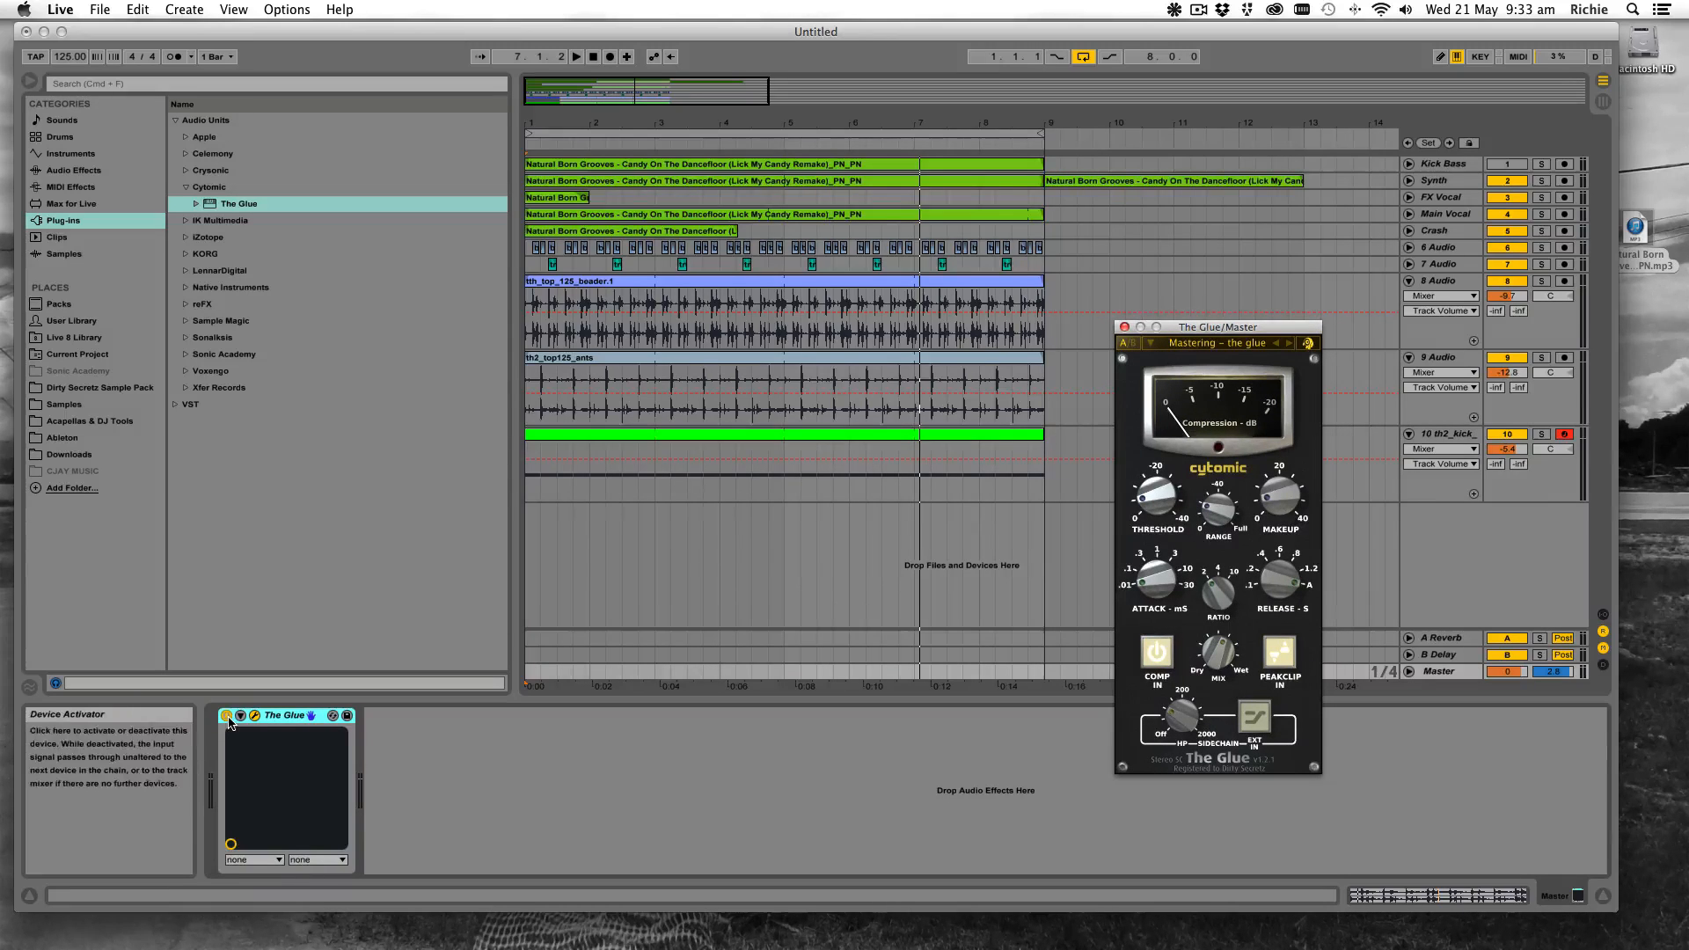
# Play the arrangement from bar 1 and compare the master with The Glue bypassed and active, closing the plug-in window
pyautogui.click(528, 521)
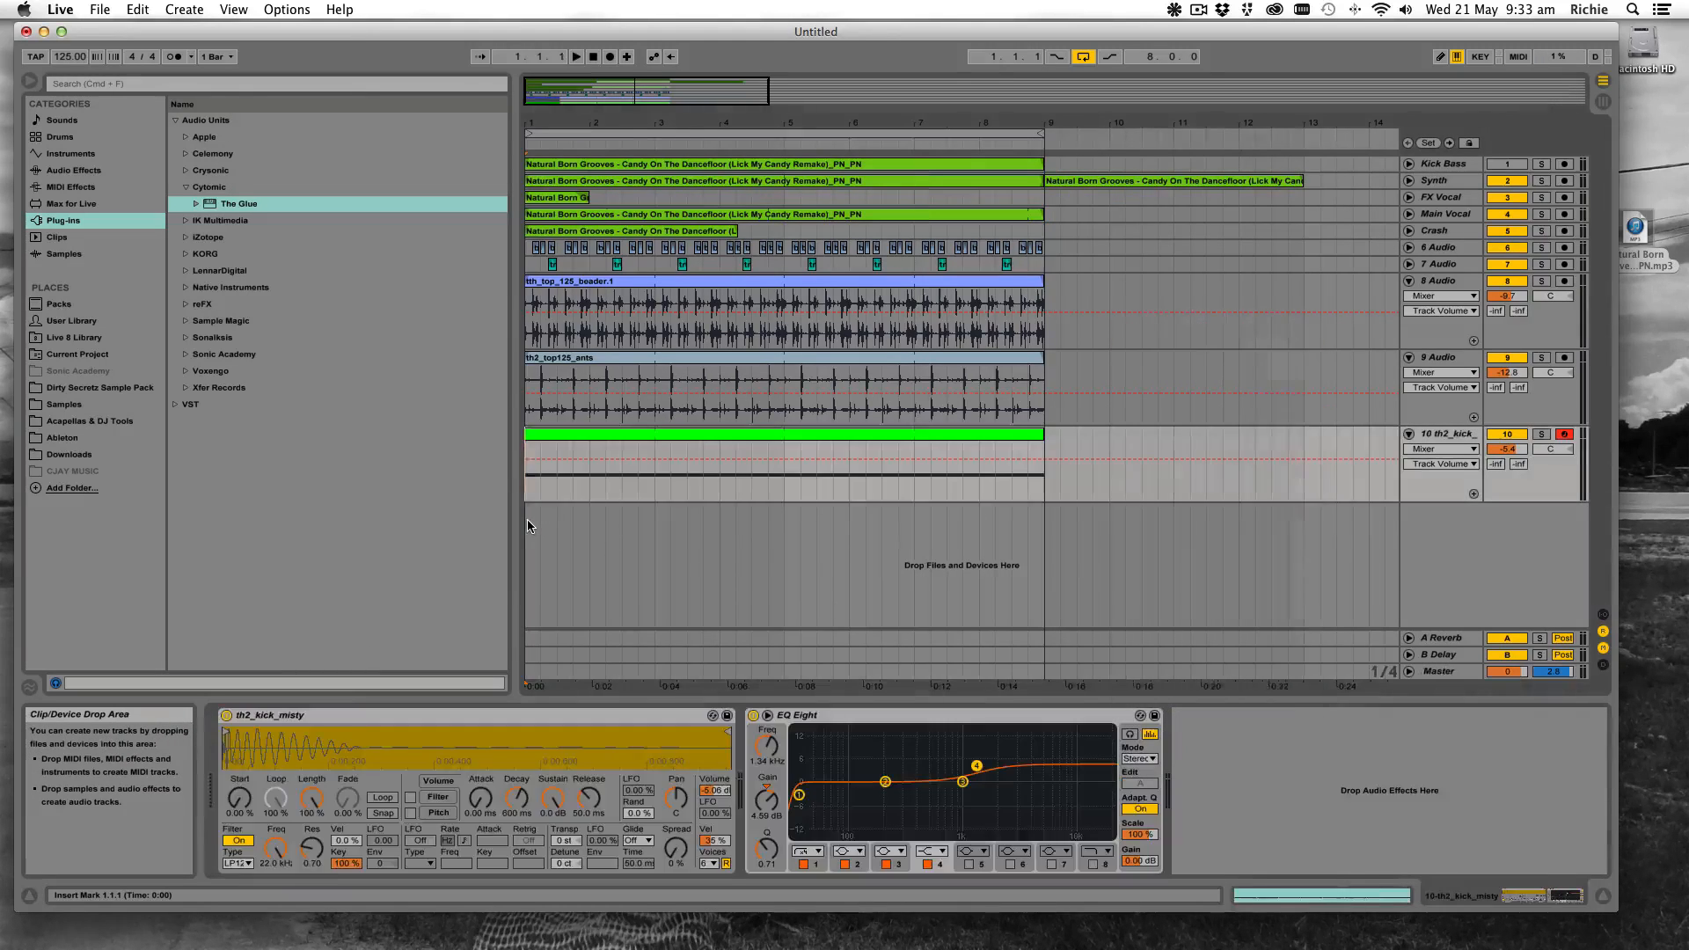
pyautogui.press('space')
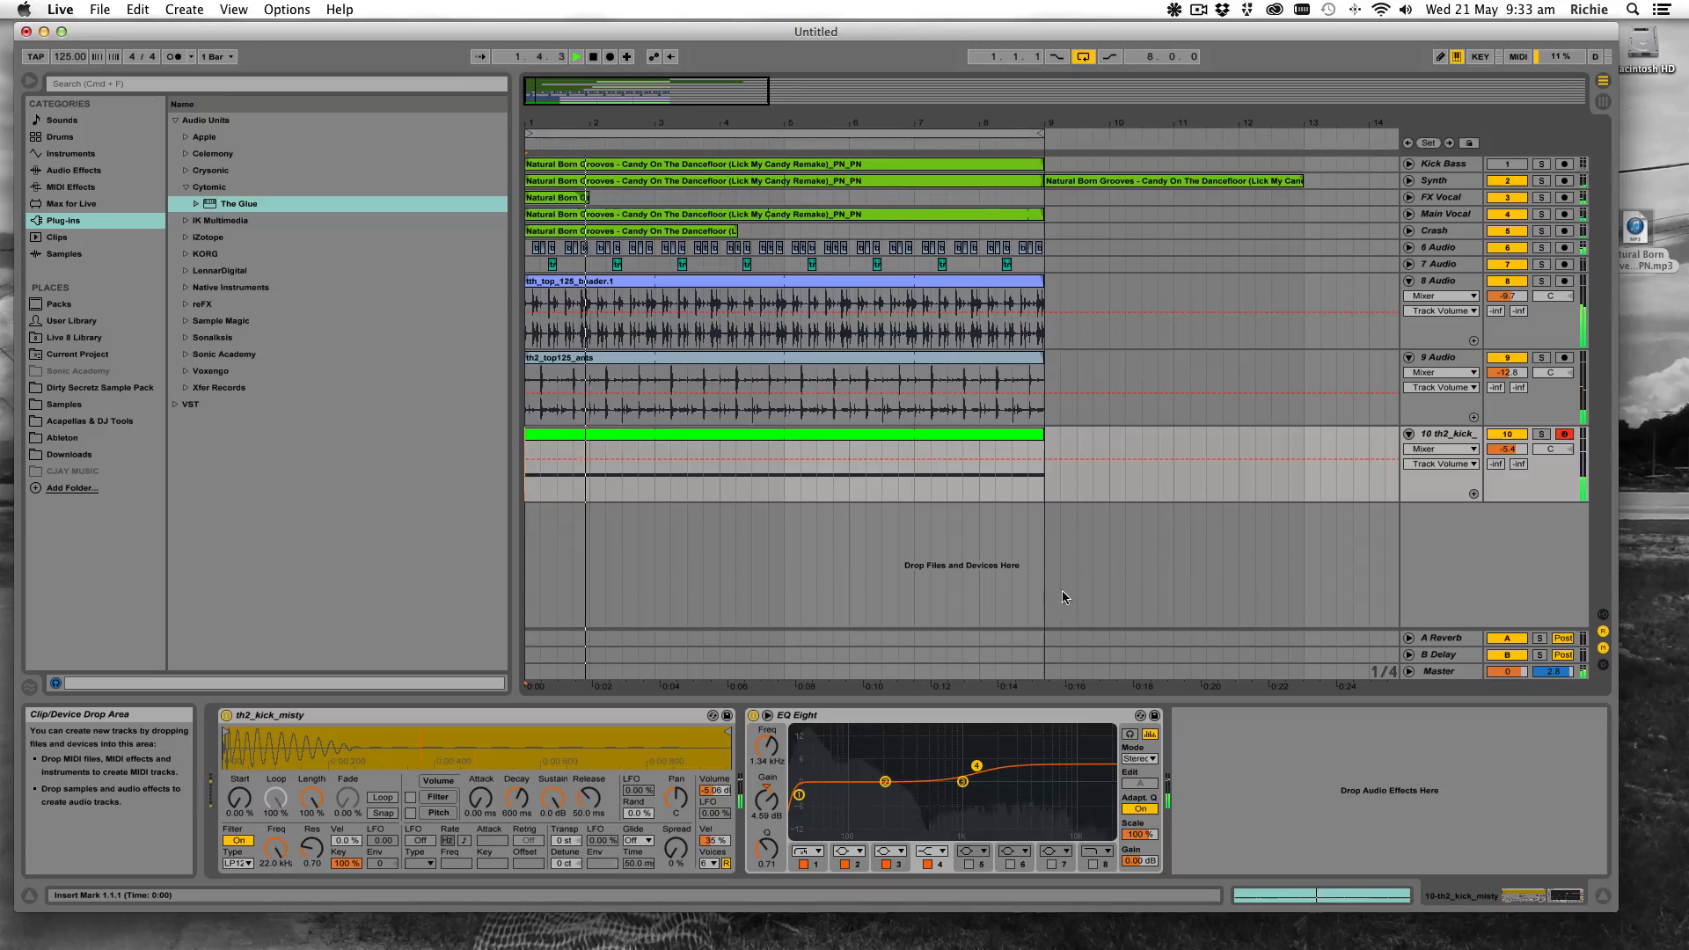
pyautogui.click(1440, 671)
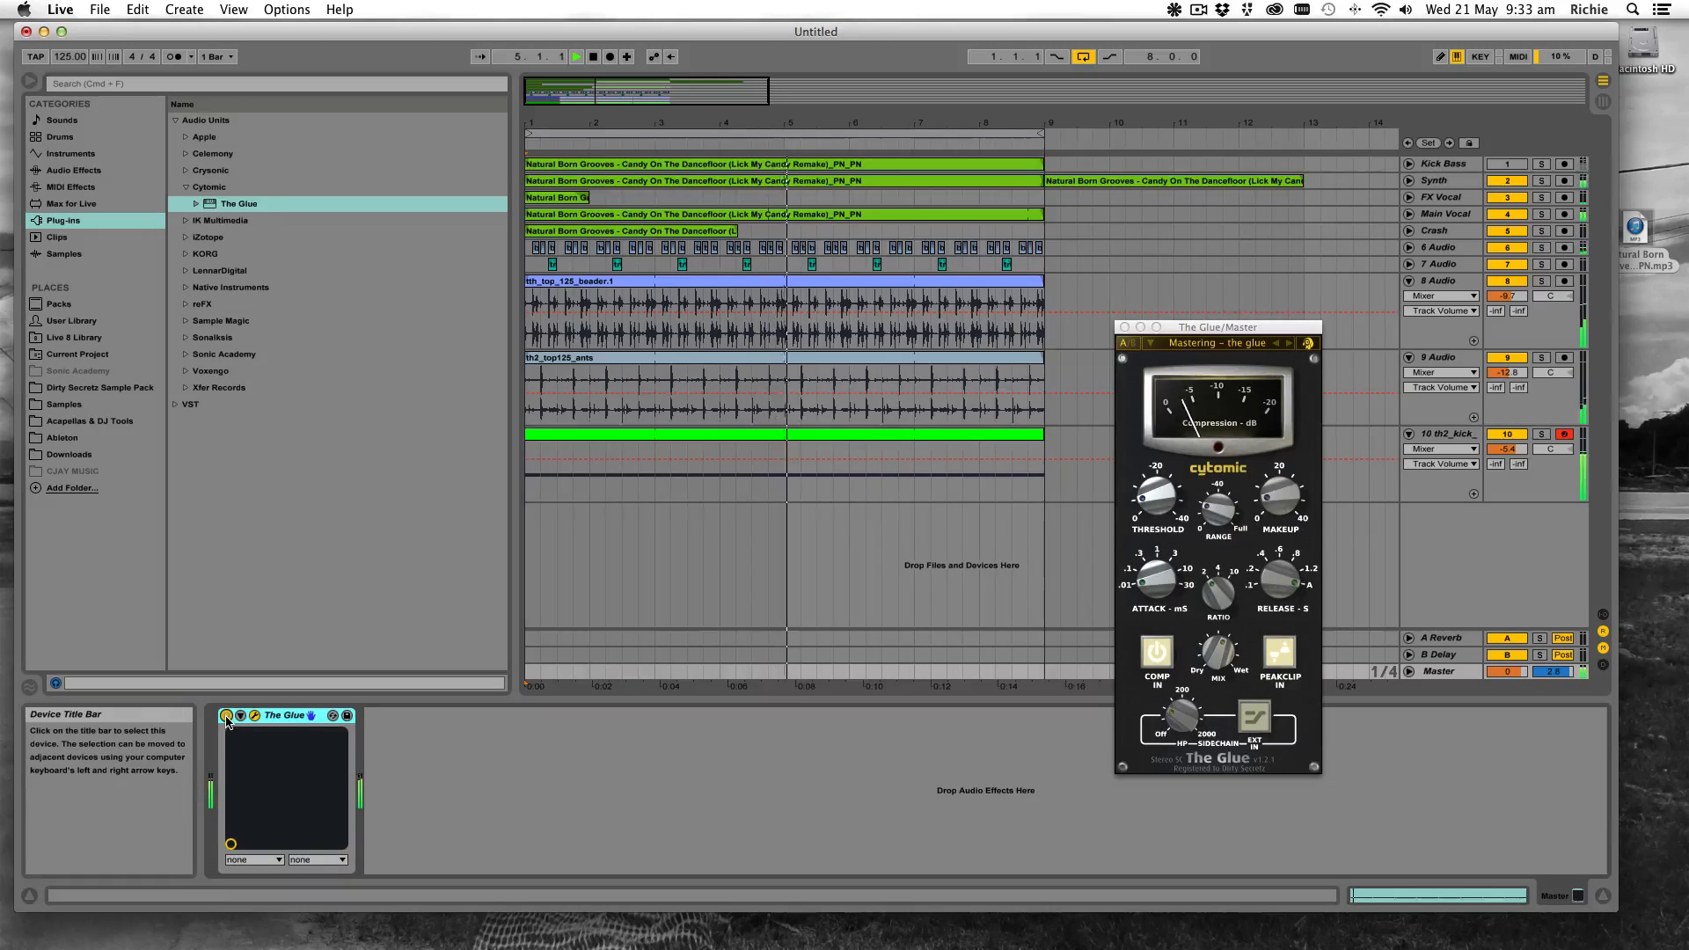
pyautogui.click(1125, 327)
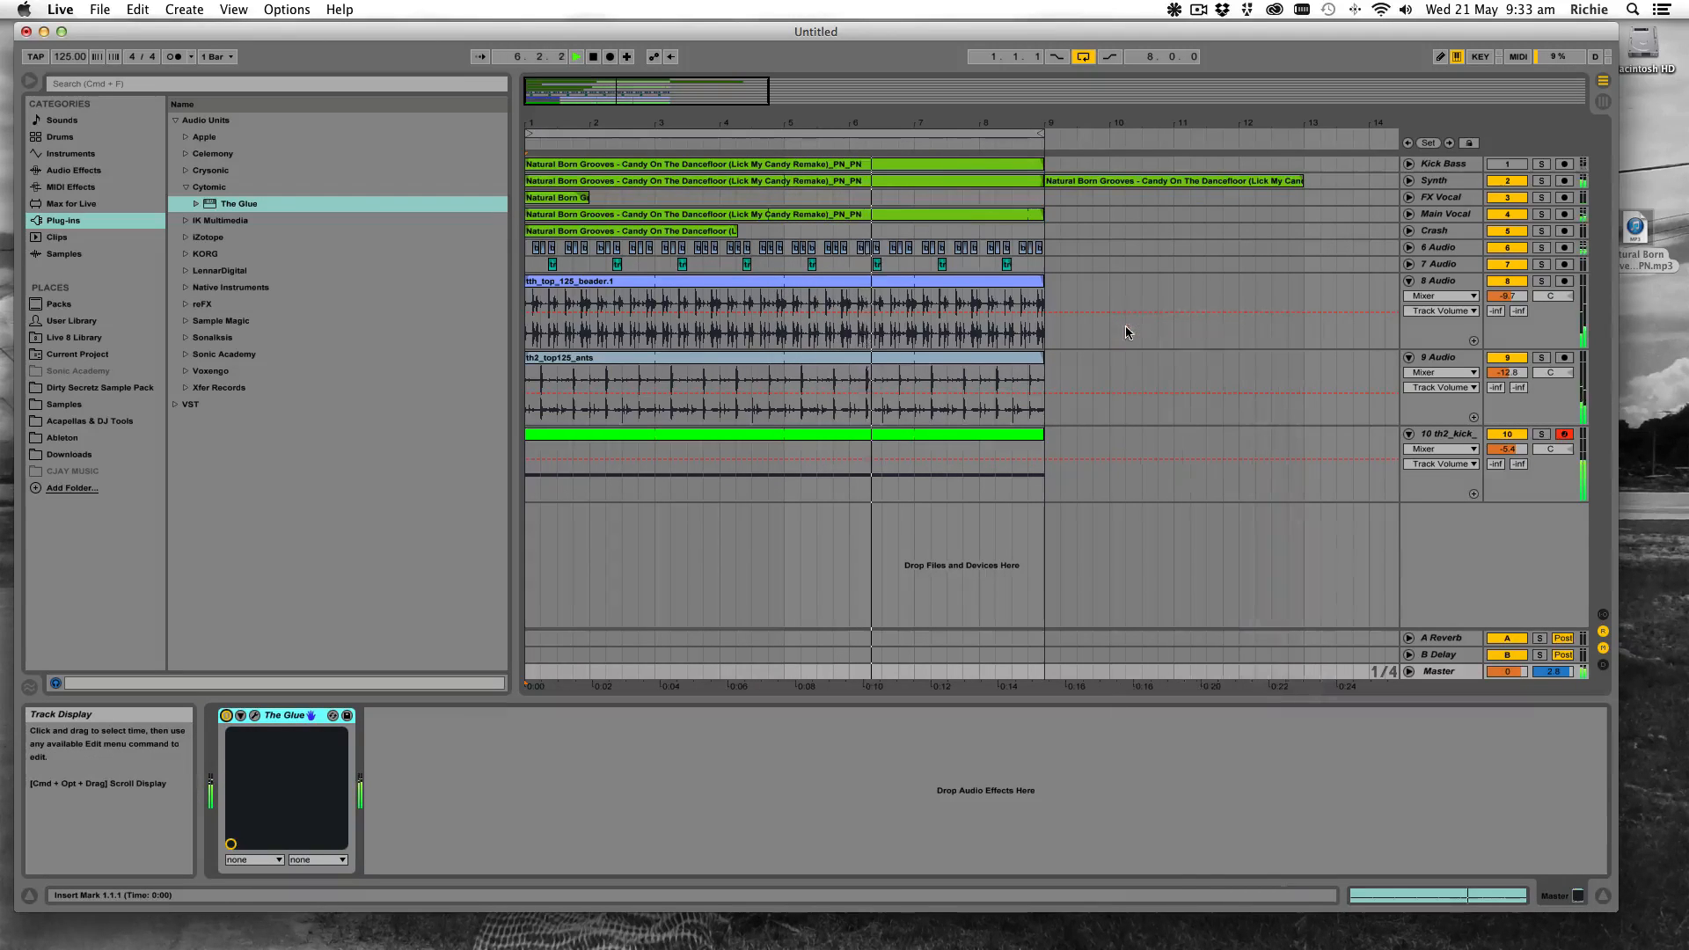
pyautogui.click(226, 716)
pyautogui.click(226, 717)
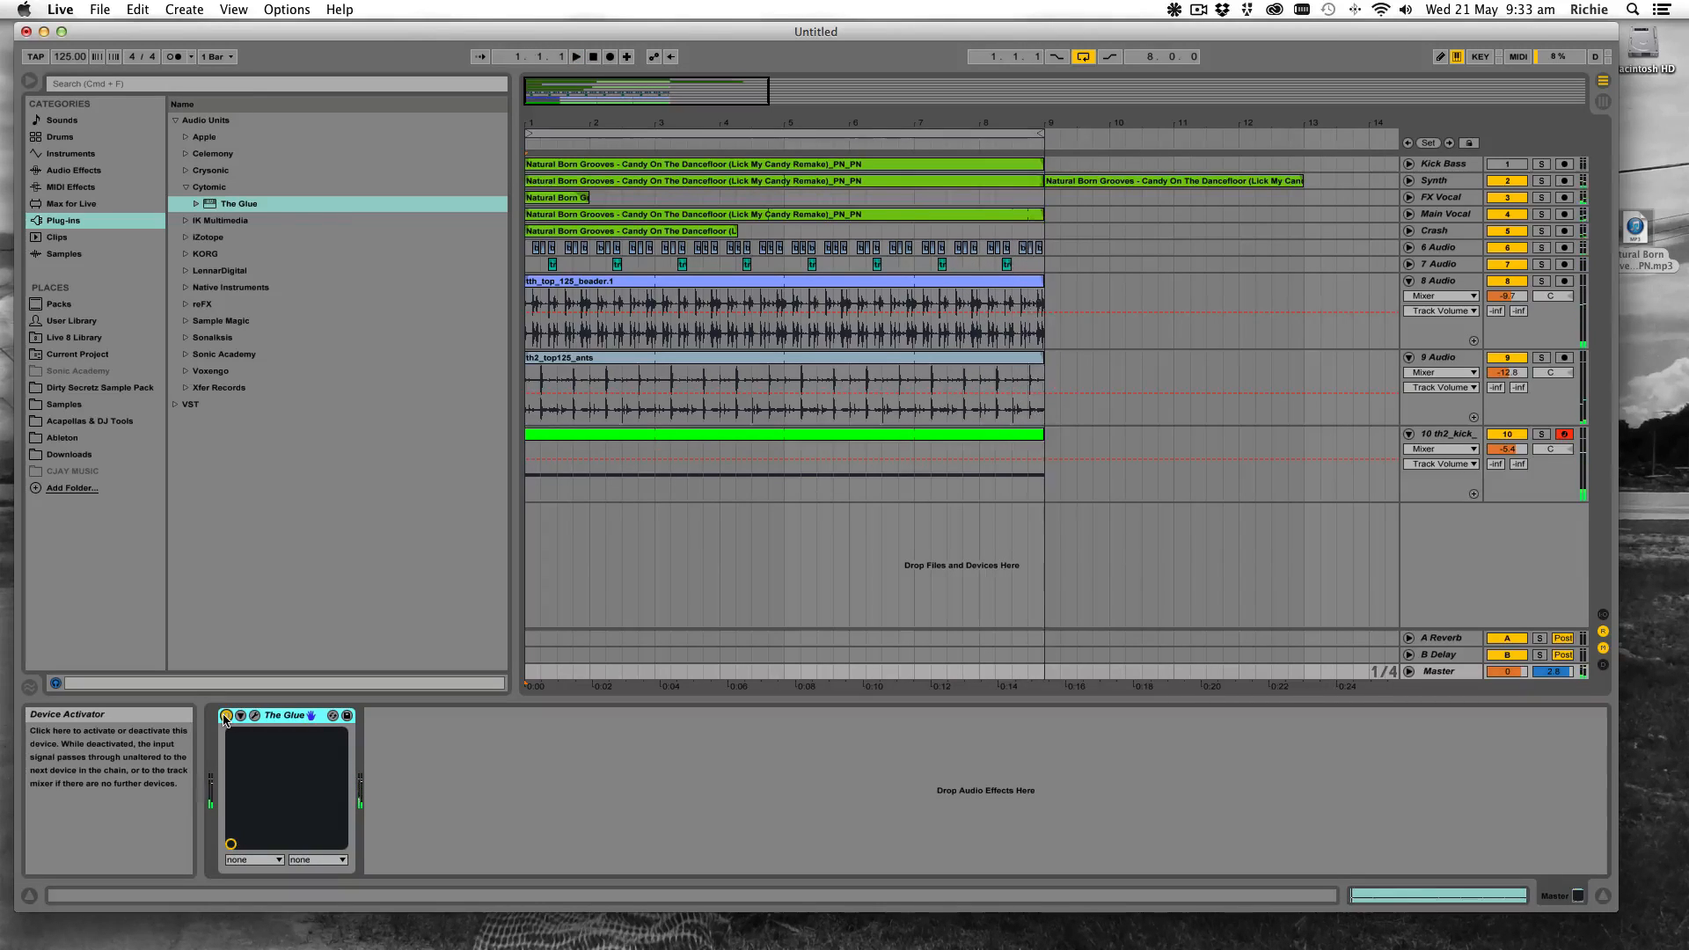
# Disarm the kick track and solo the 9 Audio top loop track for playback
pyautogui.click(1565, 436)
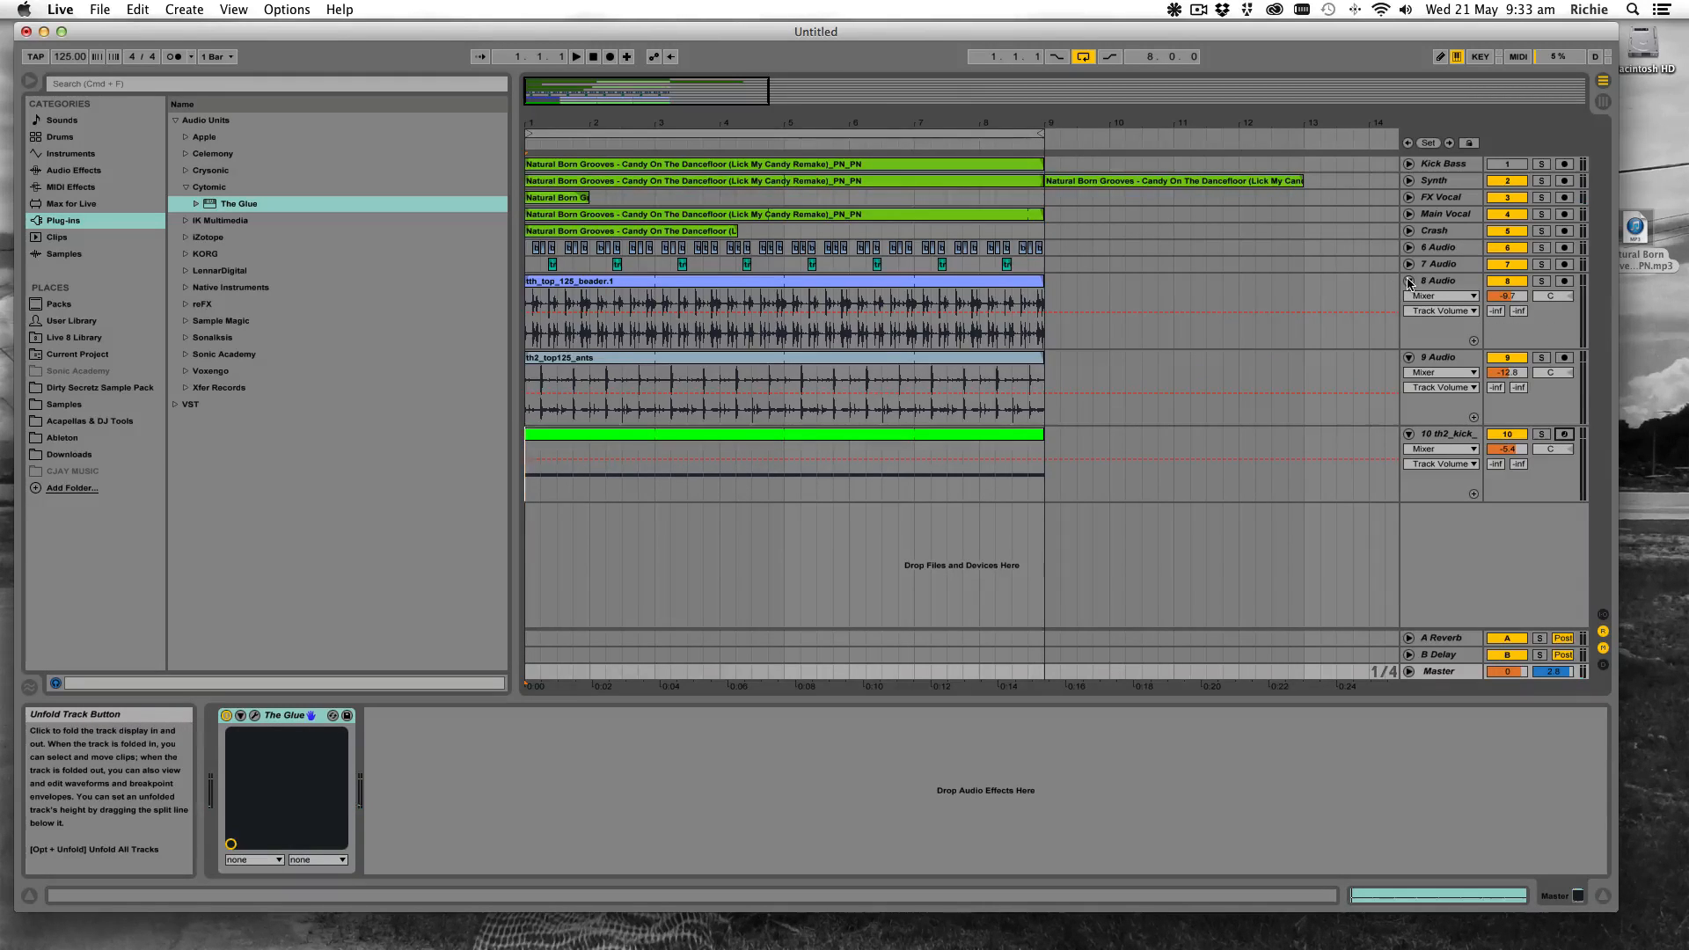
pyautogui.click(1435, 359)
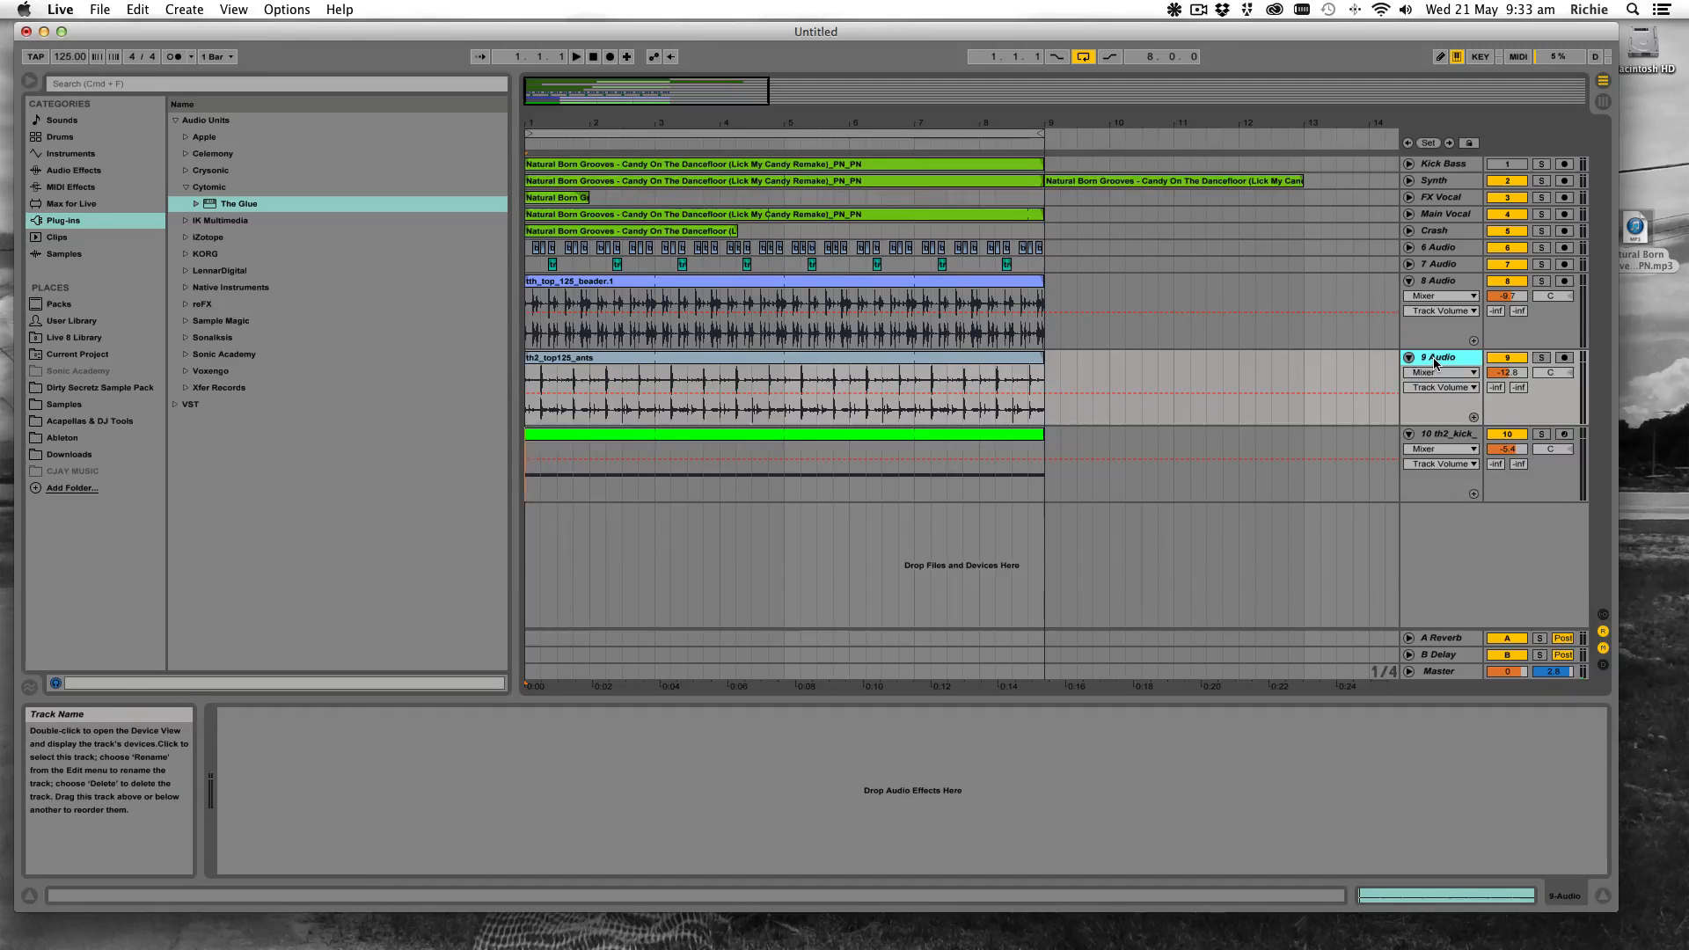
pyautogui.click(1542, 359)
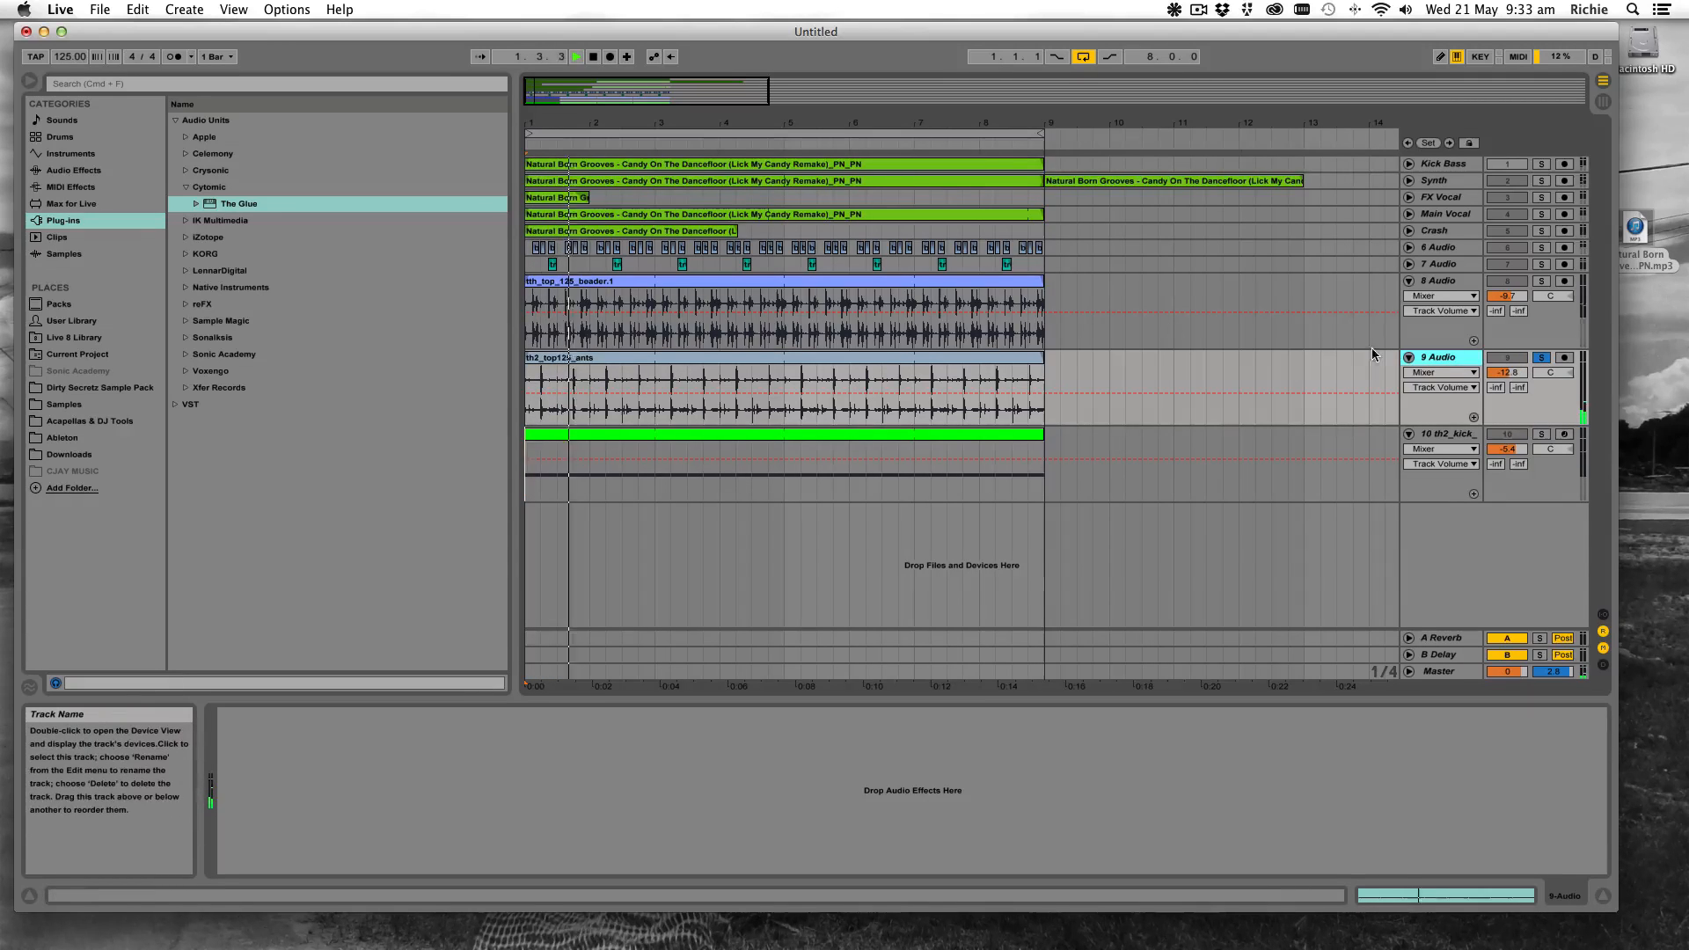
# Add an EQ Eight to the 9 Audio track and make its band 1 a low cut at about 289 Hz
pyautogui.click(78, 170)
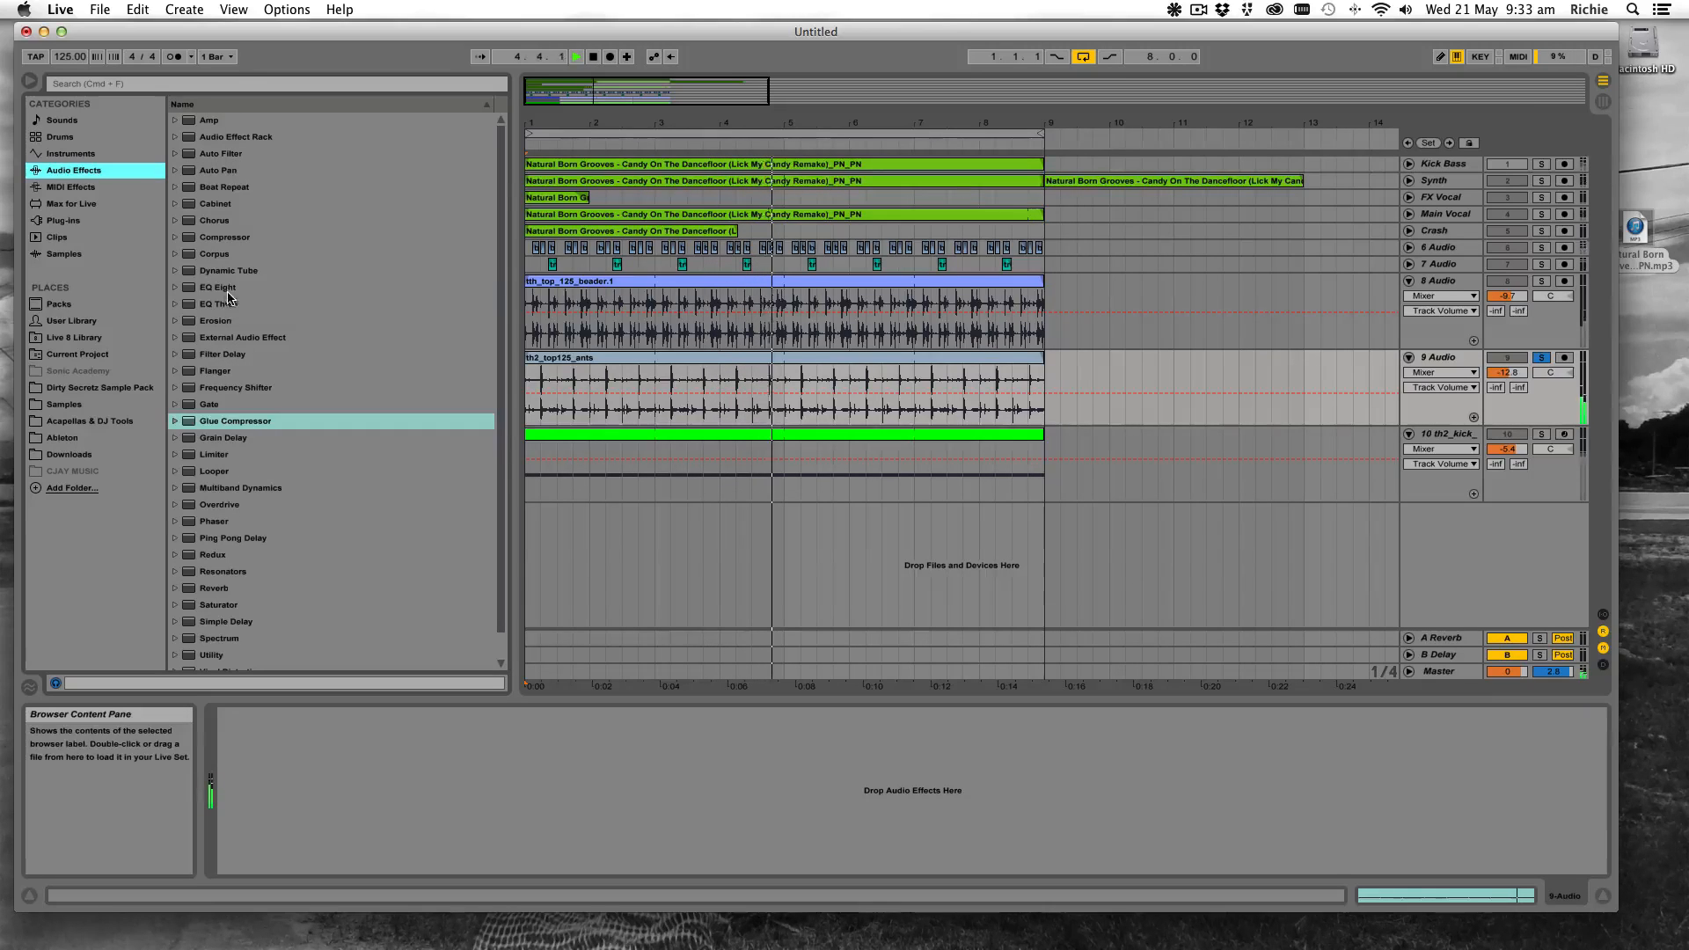
pyautogui.moveTo(217, 287); pyautogui.dragTo(701, 792)
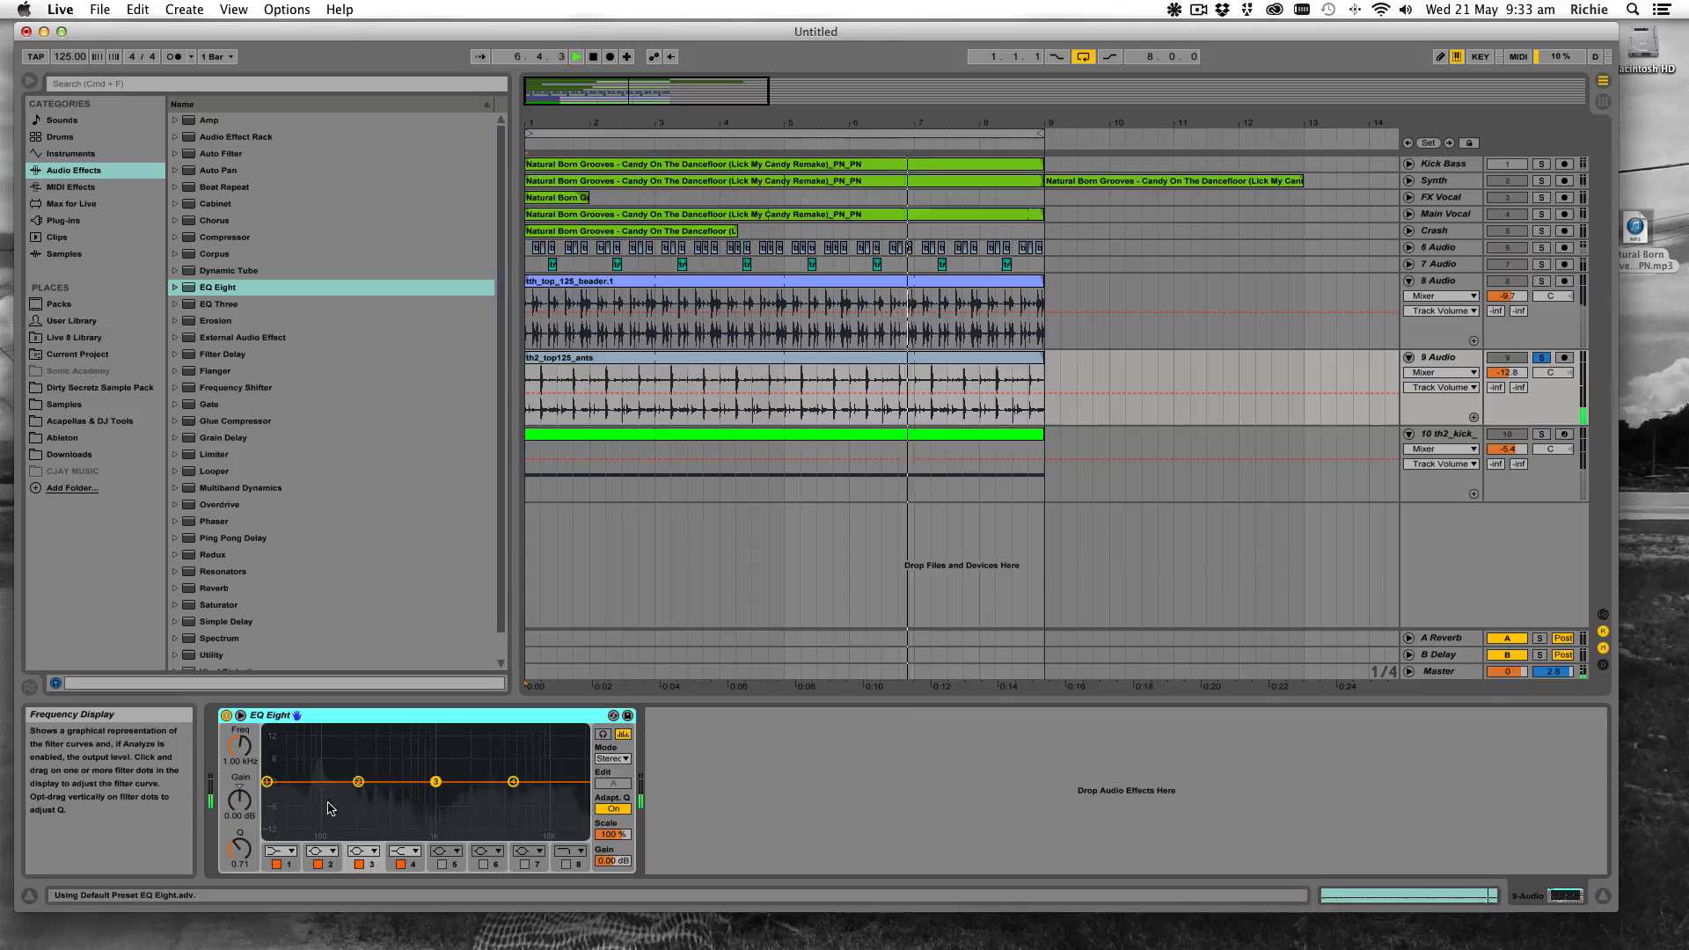
pyautogui.click(288, 853)
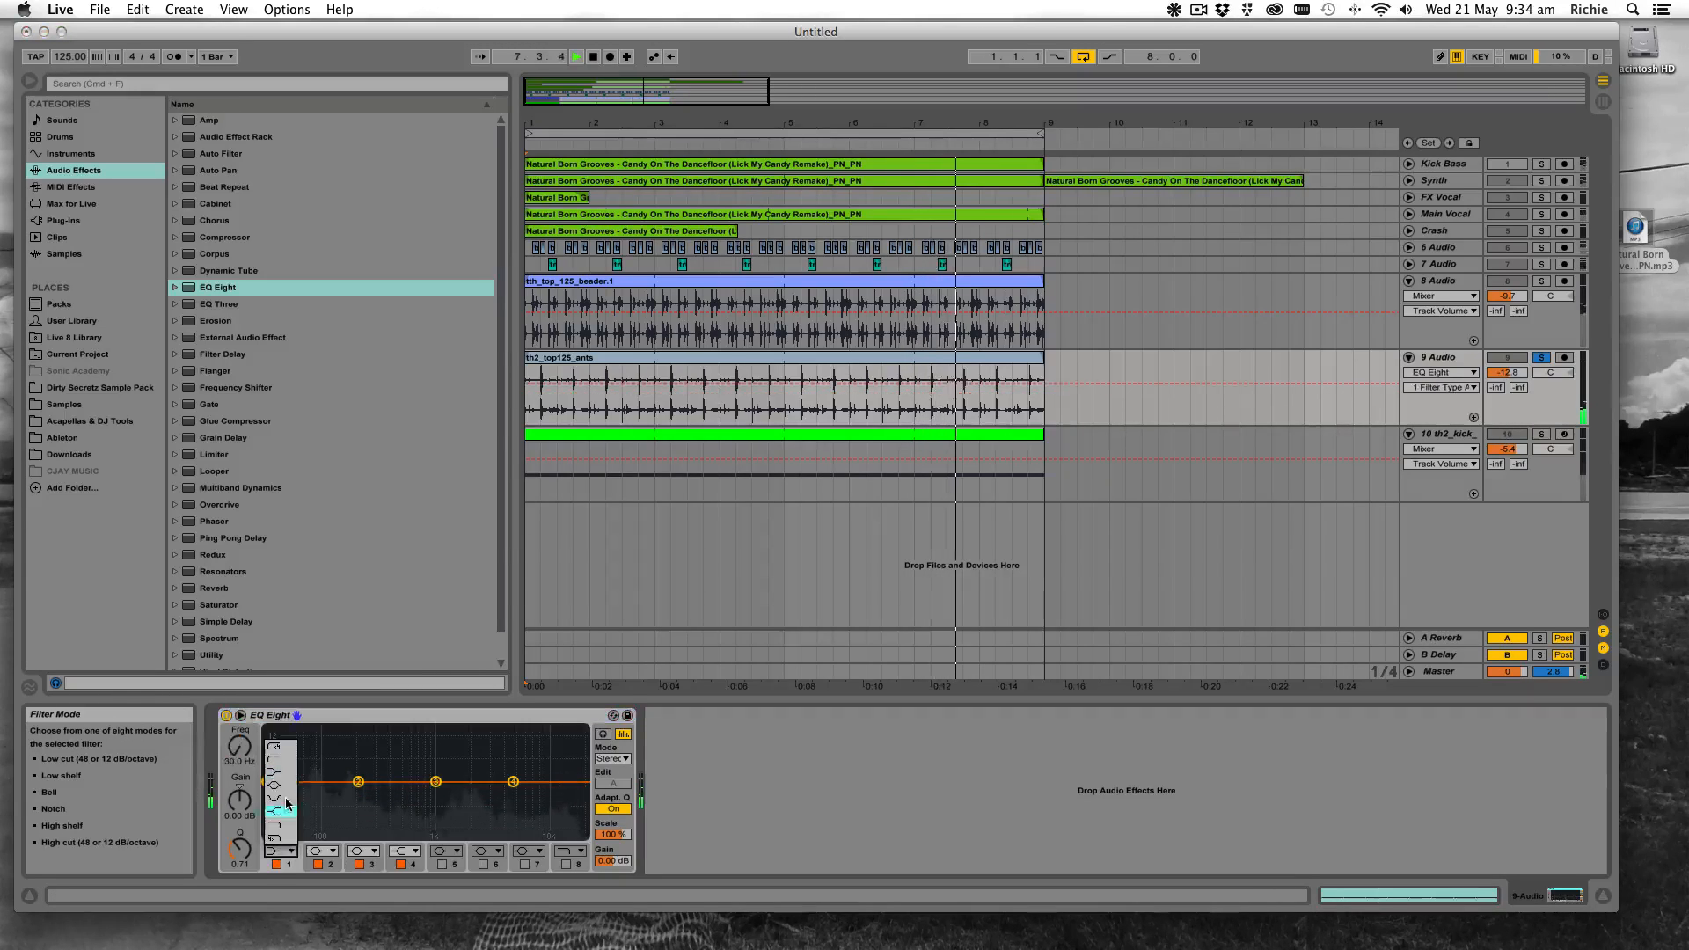
pyautogui.click(280, 748)
pyautogui.moveTo(269, 797); pyautogui.dragTo(376, 797)
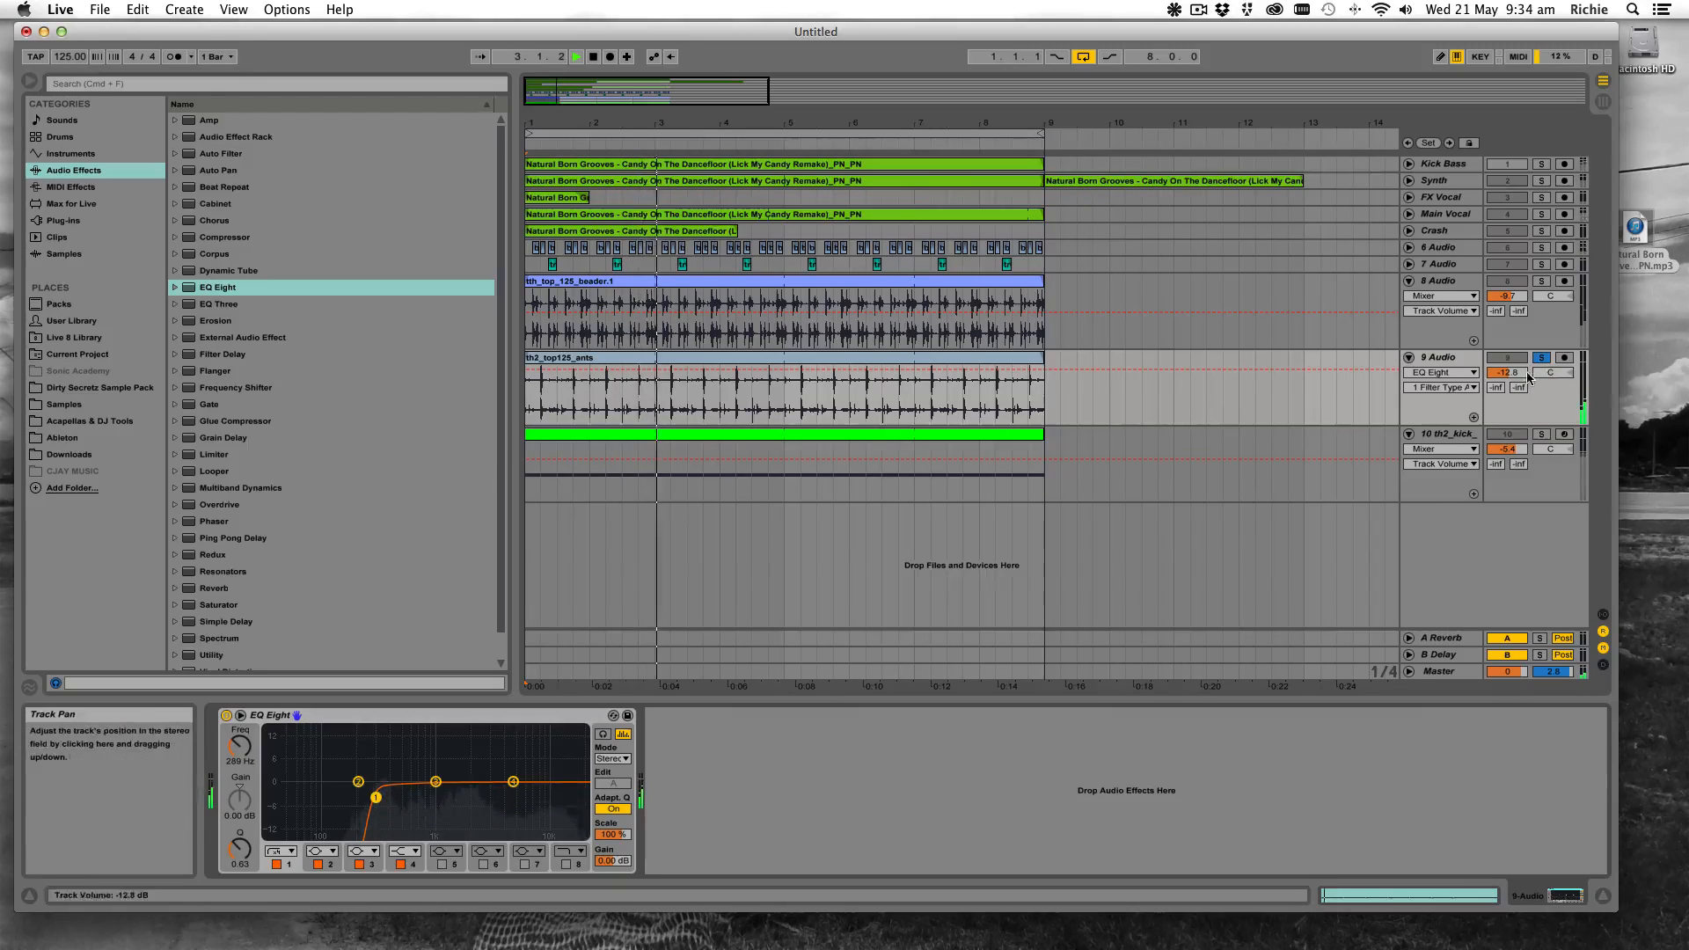
# Solo the 8 Audio top loop track and give it an EQ Eight with band 1 as a low cut at about 197 Hz
pyautogui.click(1542, 281)
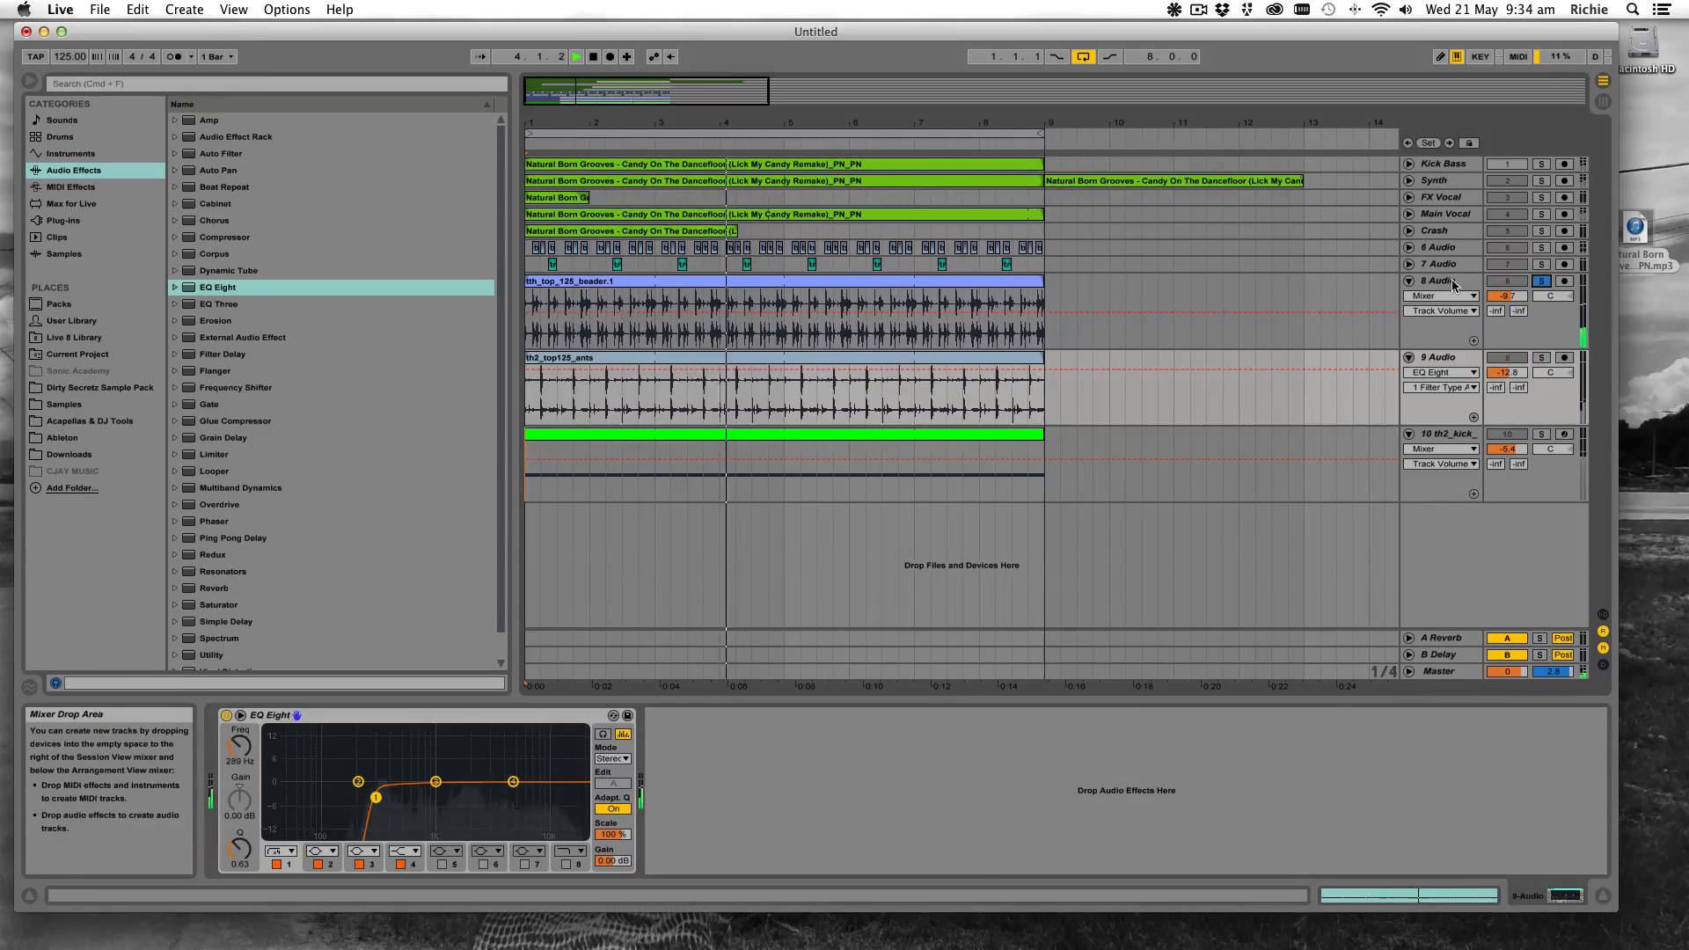
pyautogui.click(1427, 282)
pyautogui.moveTo(211, 287); pyautogui.dragTo(408, 766)
pyautogui.click(280, 851)
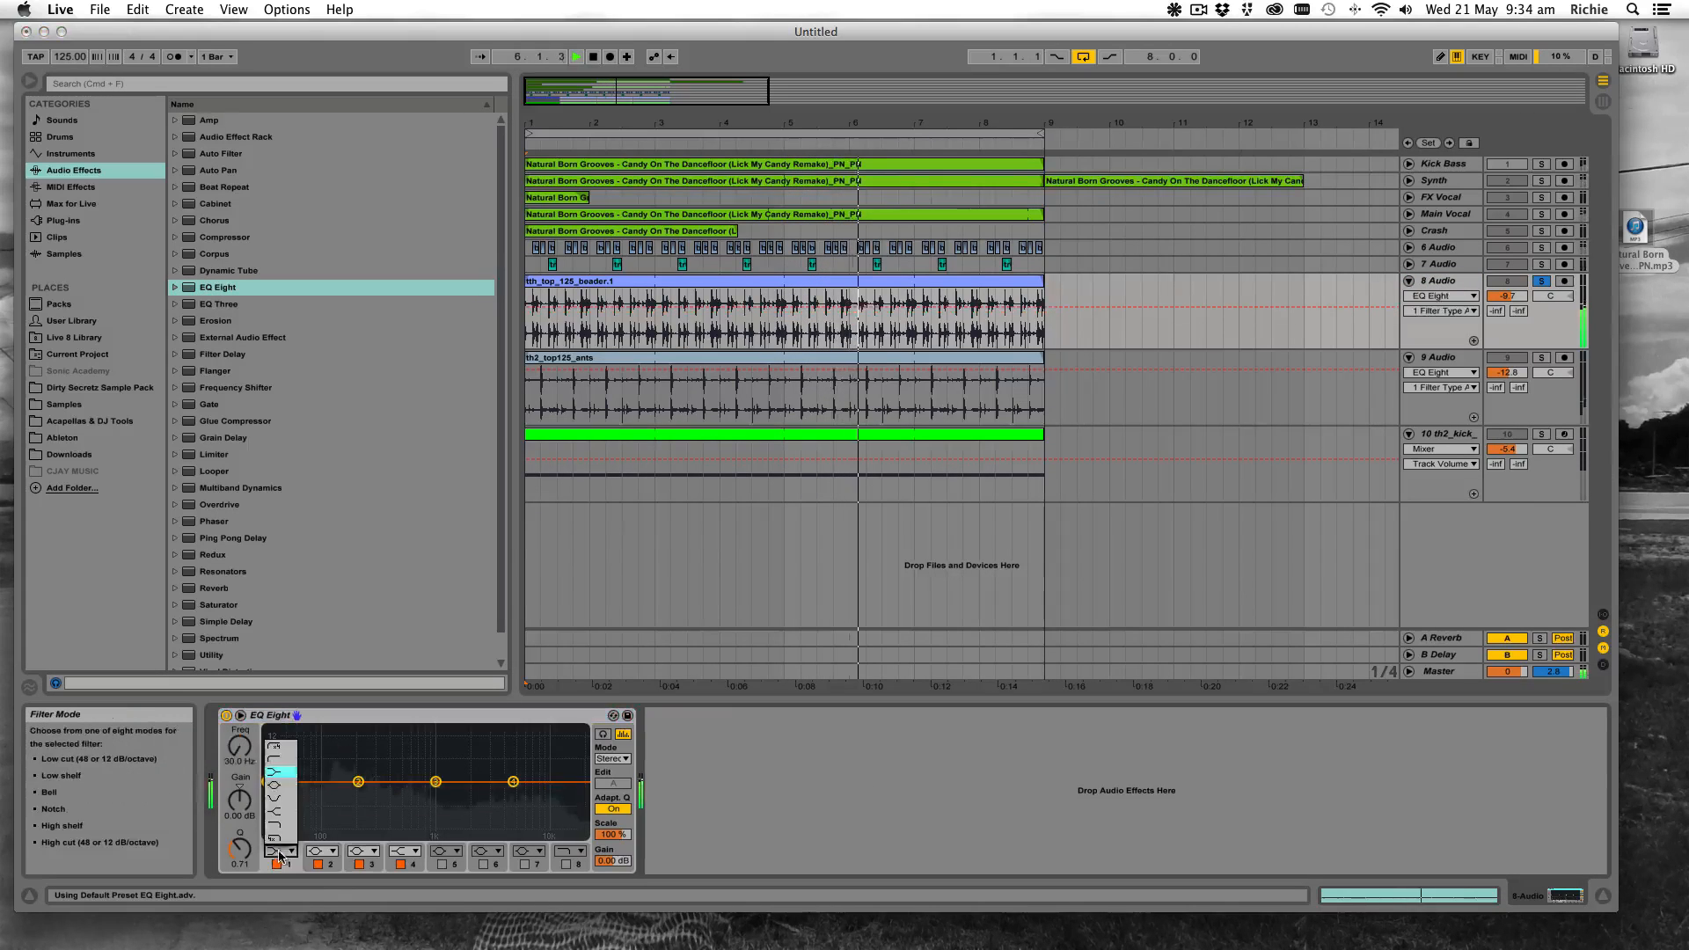
pyautogui.click(273, 771)
pyautogui.moveTo(267, 795); pyautogui.dragTo(357, 794)
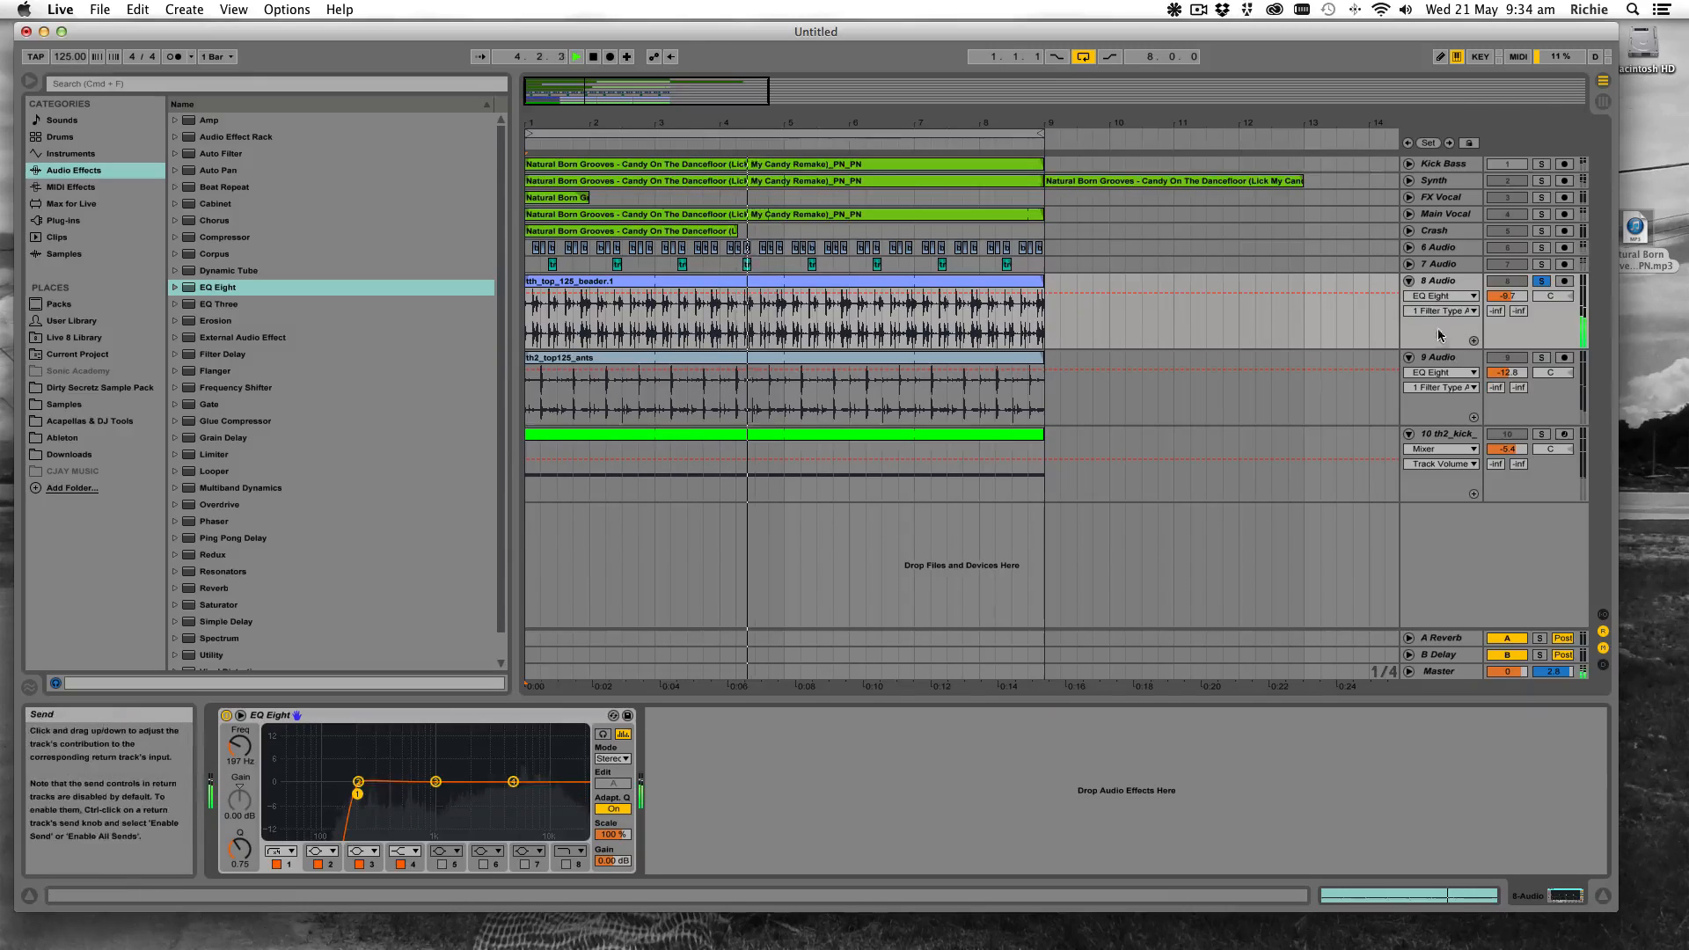
# Fold the 8 Audio and 9 Audio tracks, and solo and unfold the 7 Audio track
pyautogui.click(1409, 281)
pyautogui.click(1409, 297)
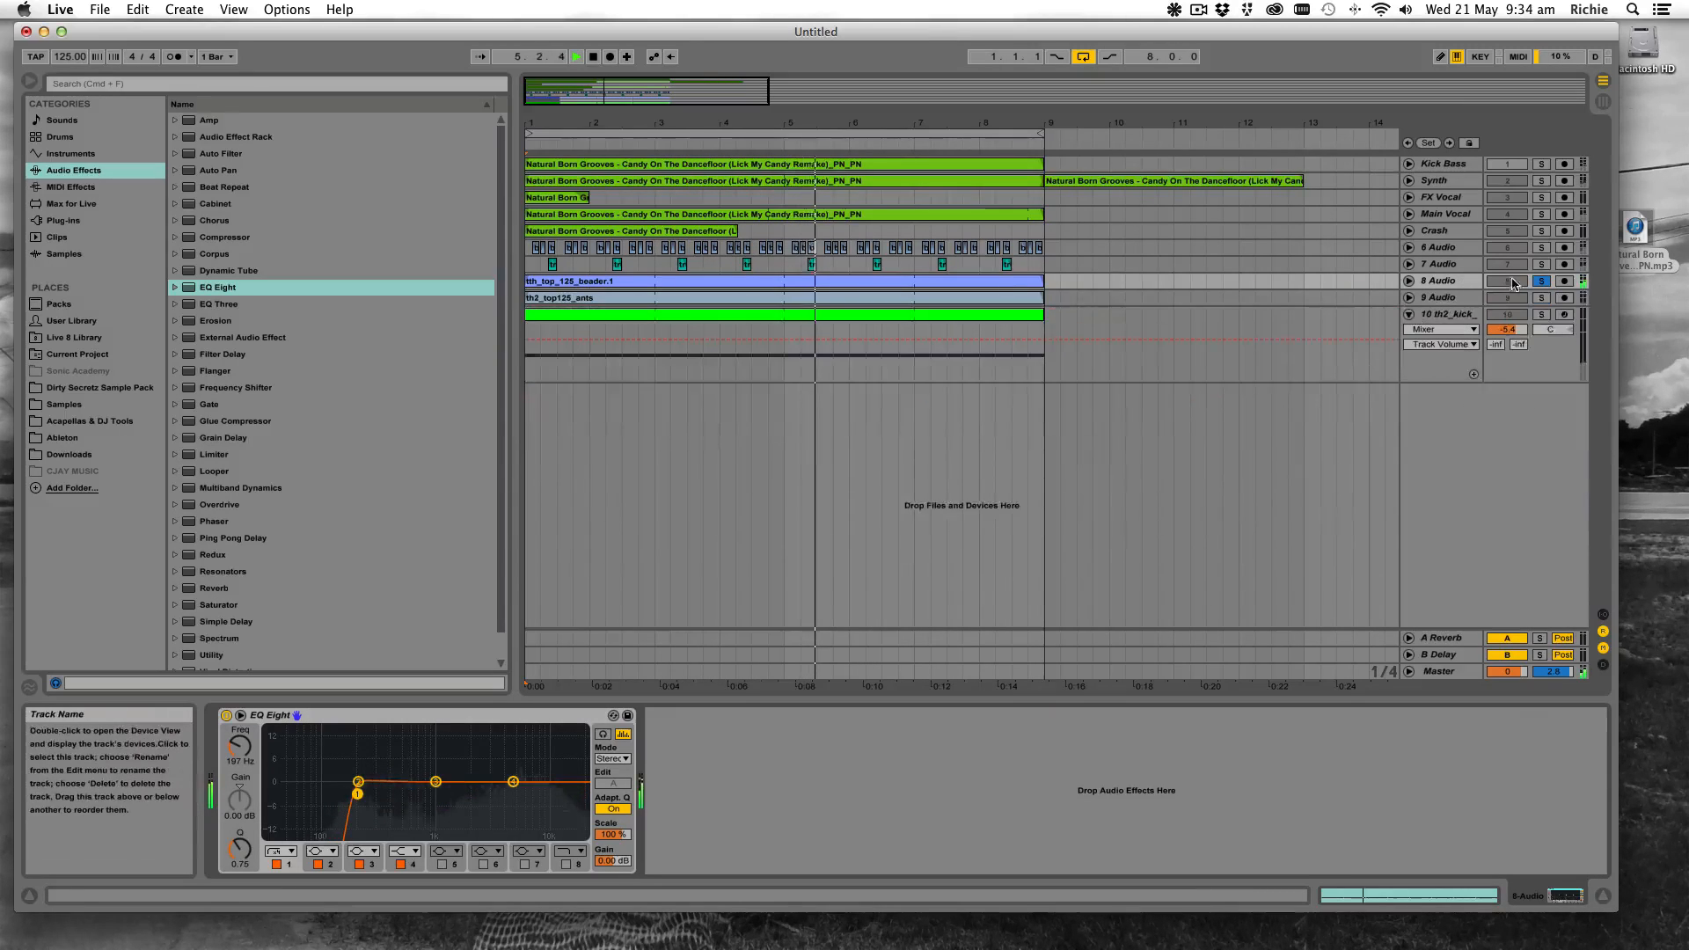
pyautogui.click(1452, 265)
pyautogui.click(1408, 264)
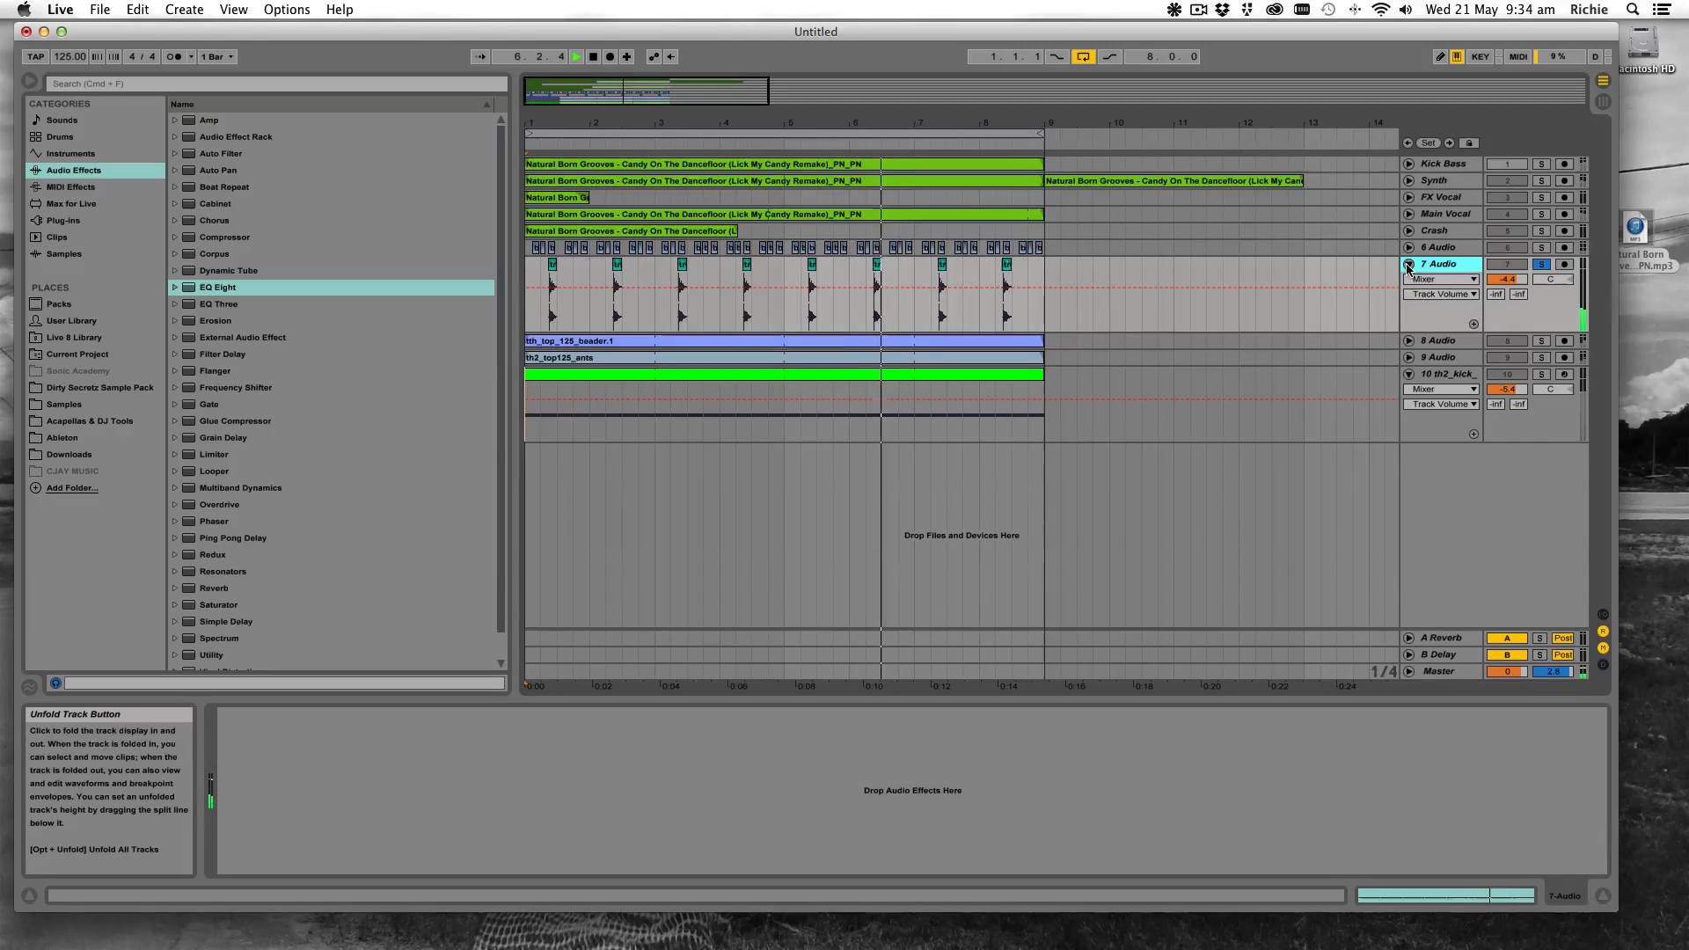
# Add an EQ Eight to the 7 Audio track and make its band 1 a low cut at about 108 Hz
pyautogui.moveTo(238, 287); pyautogui.dragTo(530, 756)
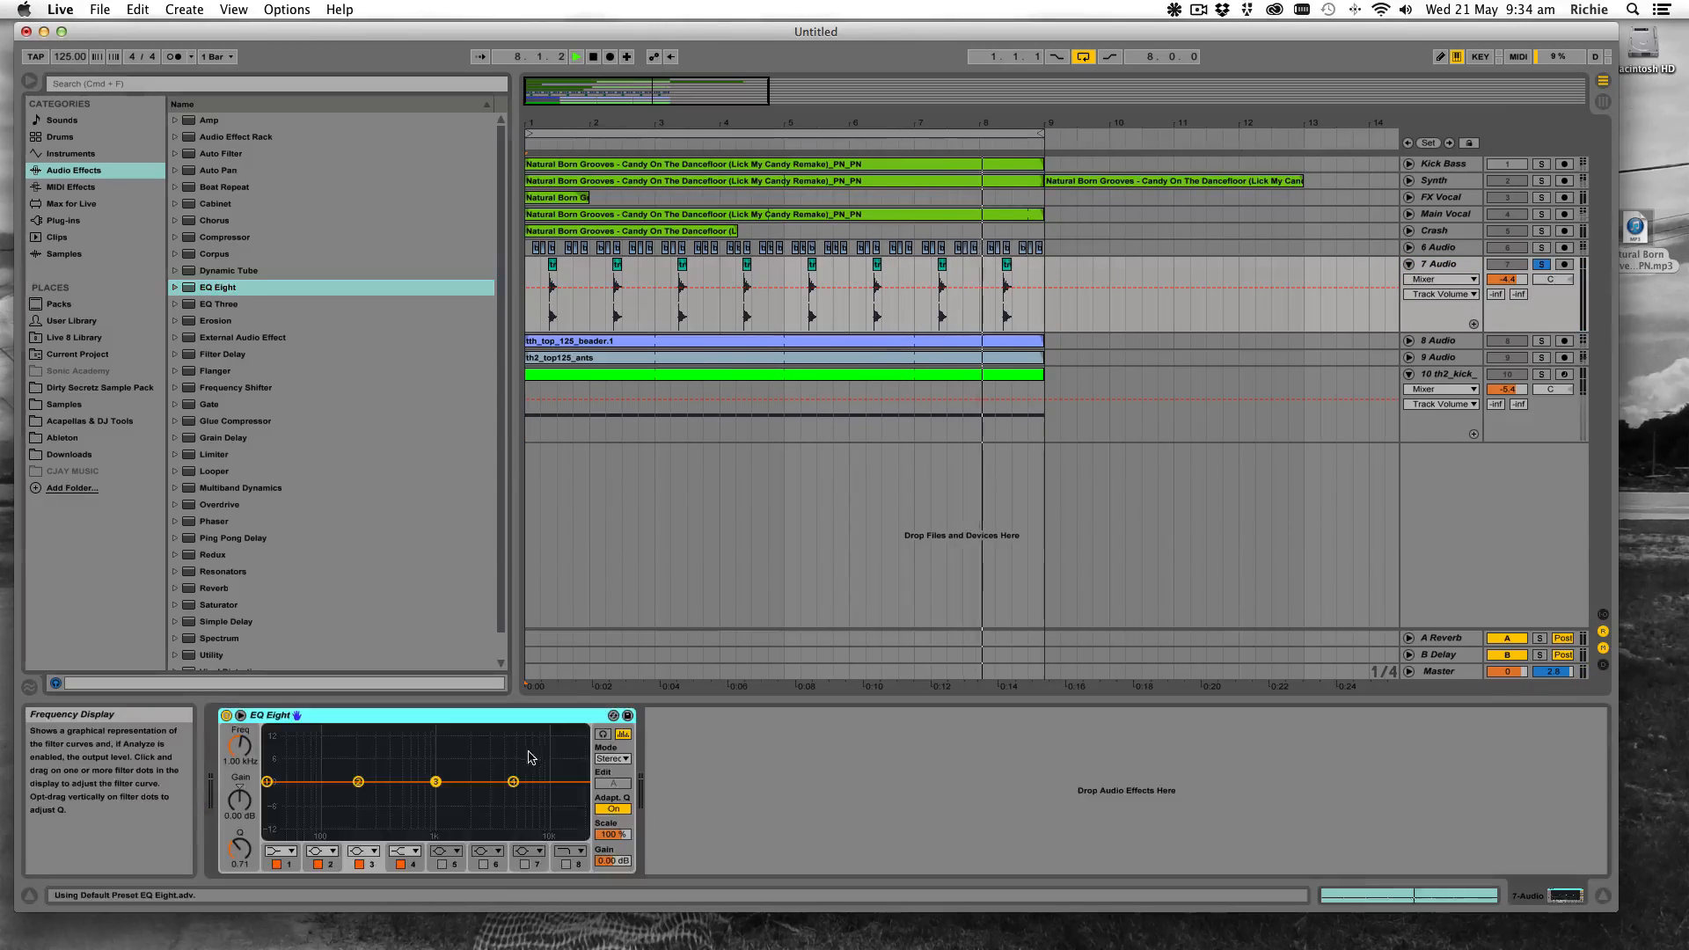
pyautogui.click(278, 851)
pyautogui.click(278, 757)
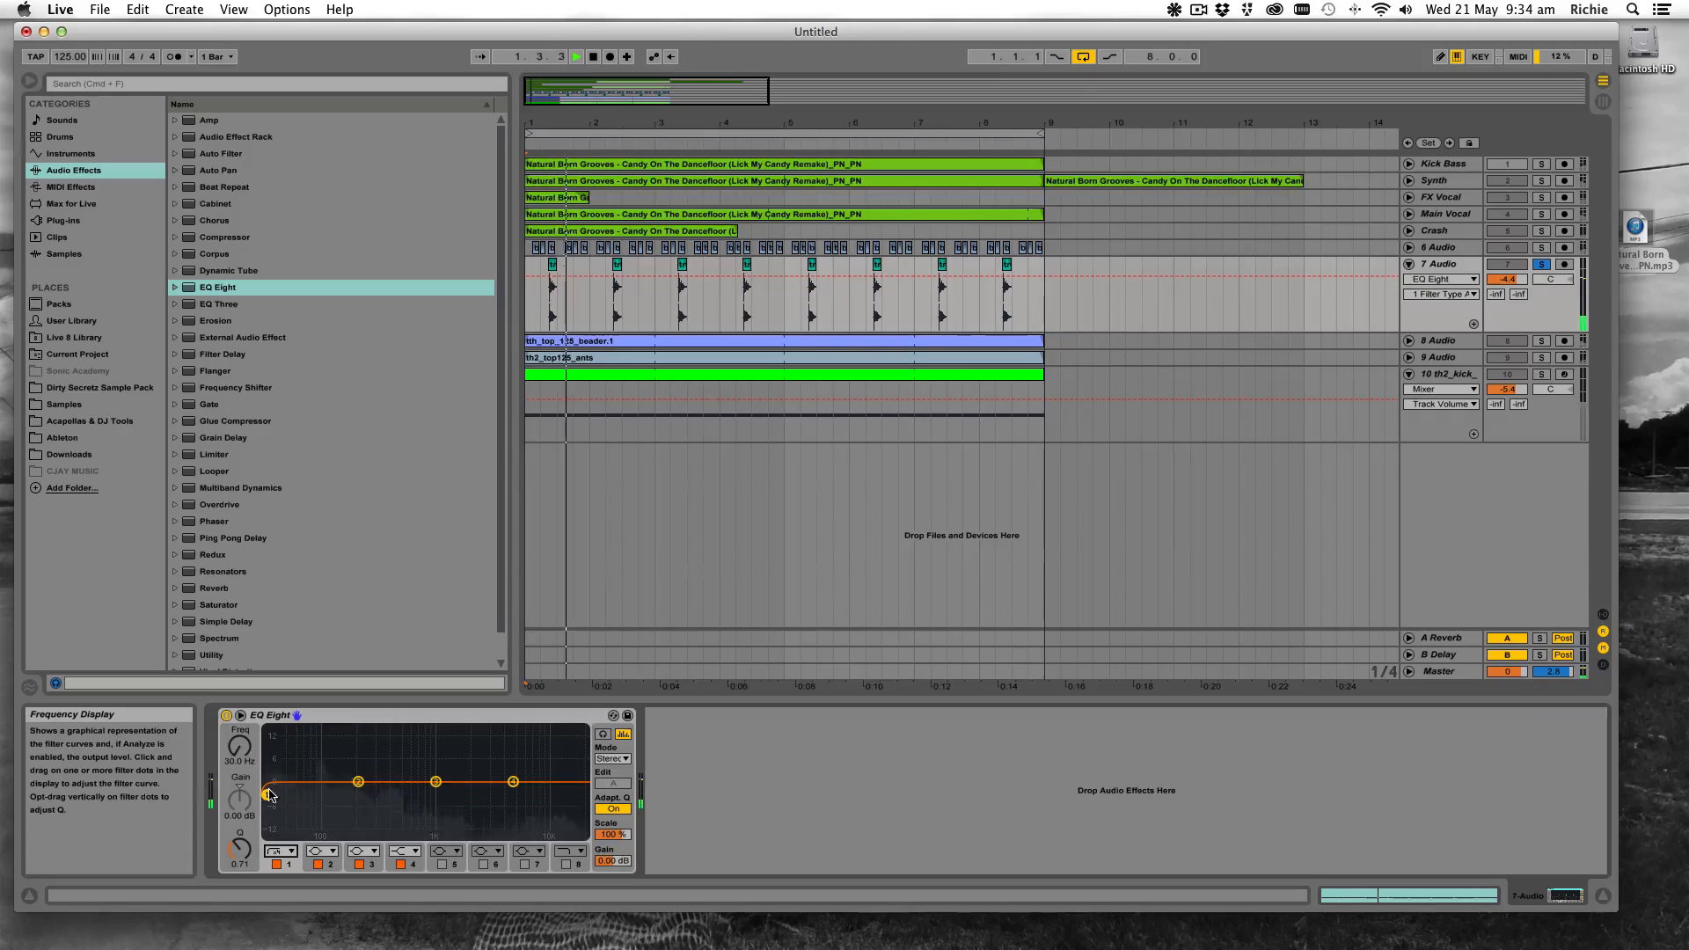
pyautogui.moveTo(266, 782); pyautogui.dragTo(346, 791)
pyautogui.moveTo(348, 792)
pyautogui.mouseDown()
pyautogui.moveTo(322, 795)
pyautogui.moveTo(340, 798)
pyautogui.mouseUp()
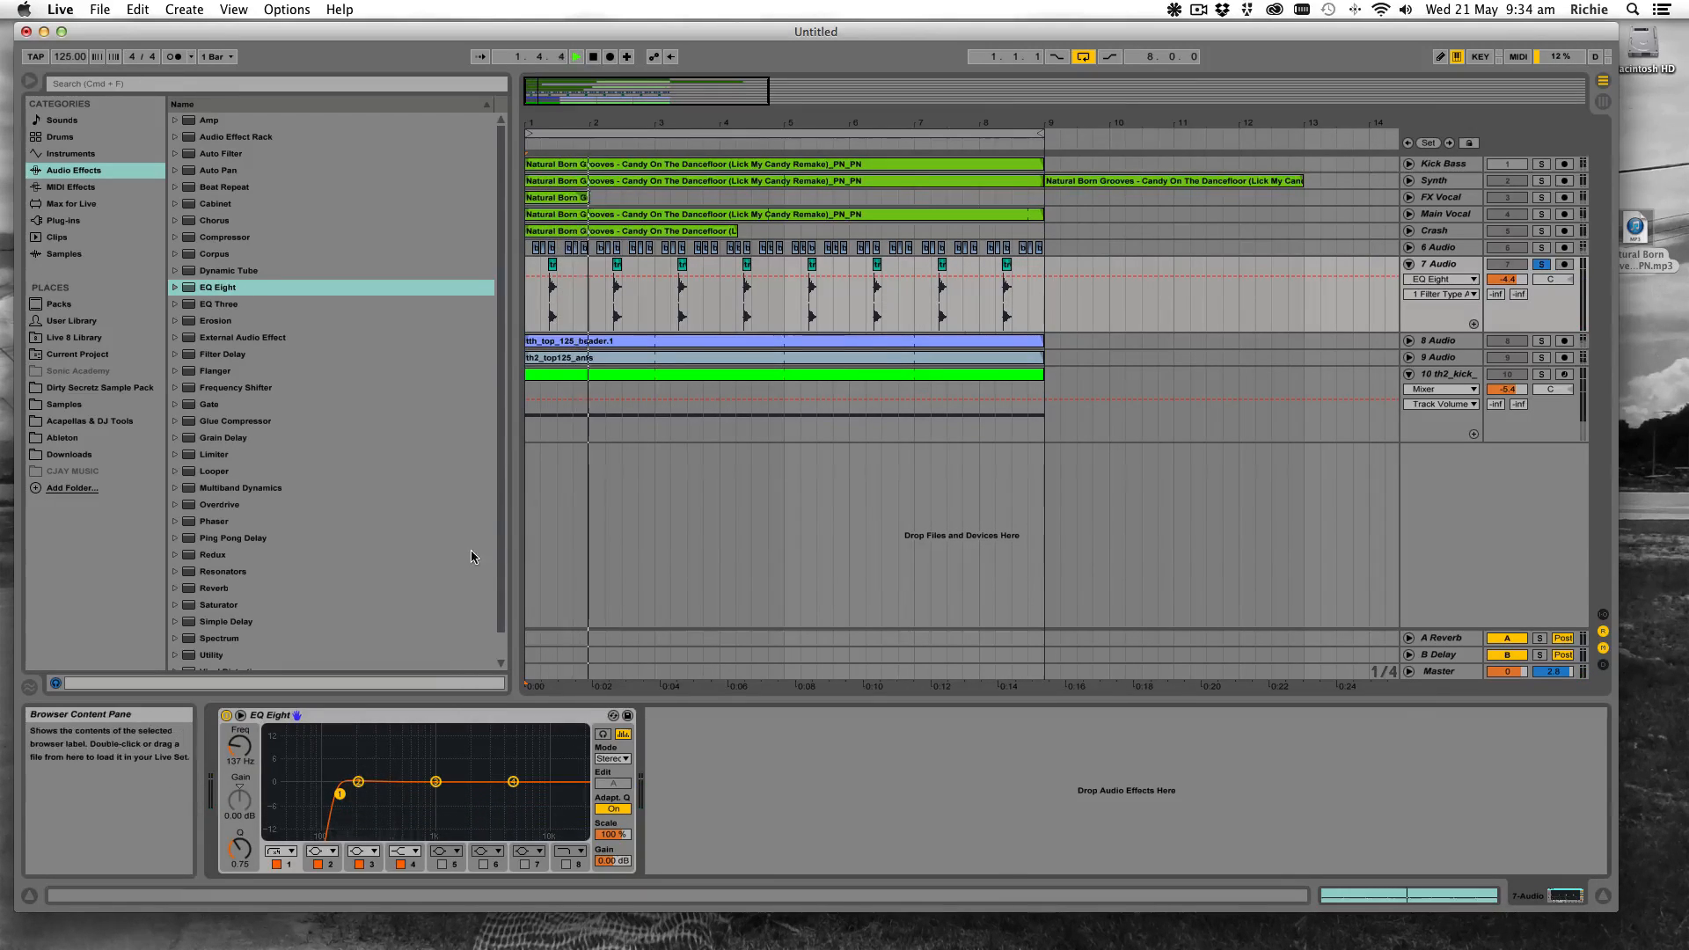
pyautogui.moveTo(343, 797); pyautogui.dragTo(328, 790)
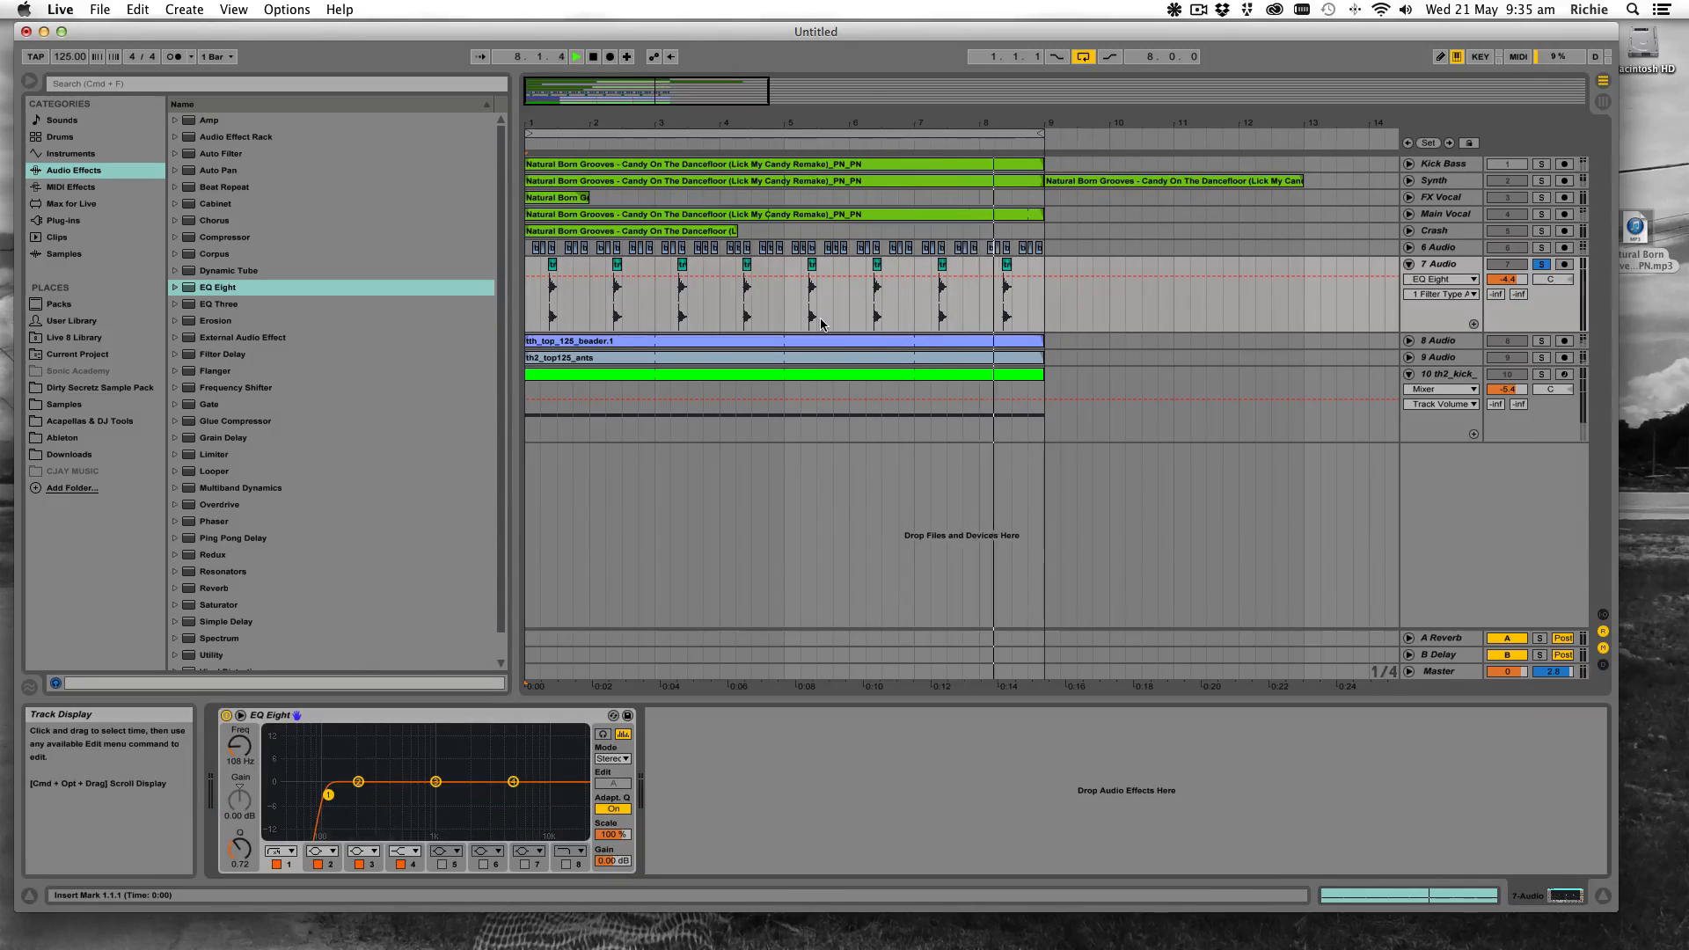
# Add a Reverb after the EQ Eight on 7 Audio with Dry/Wet at about 18% and both Lo Cut and Hi Cut enabled
pyautogui.scroll(-2, 255, 563)
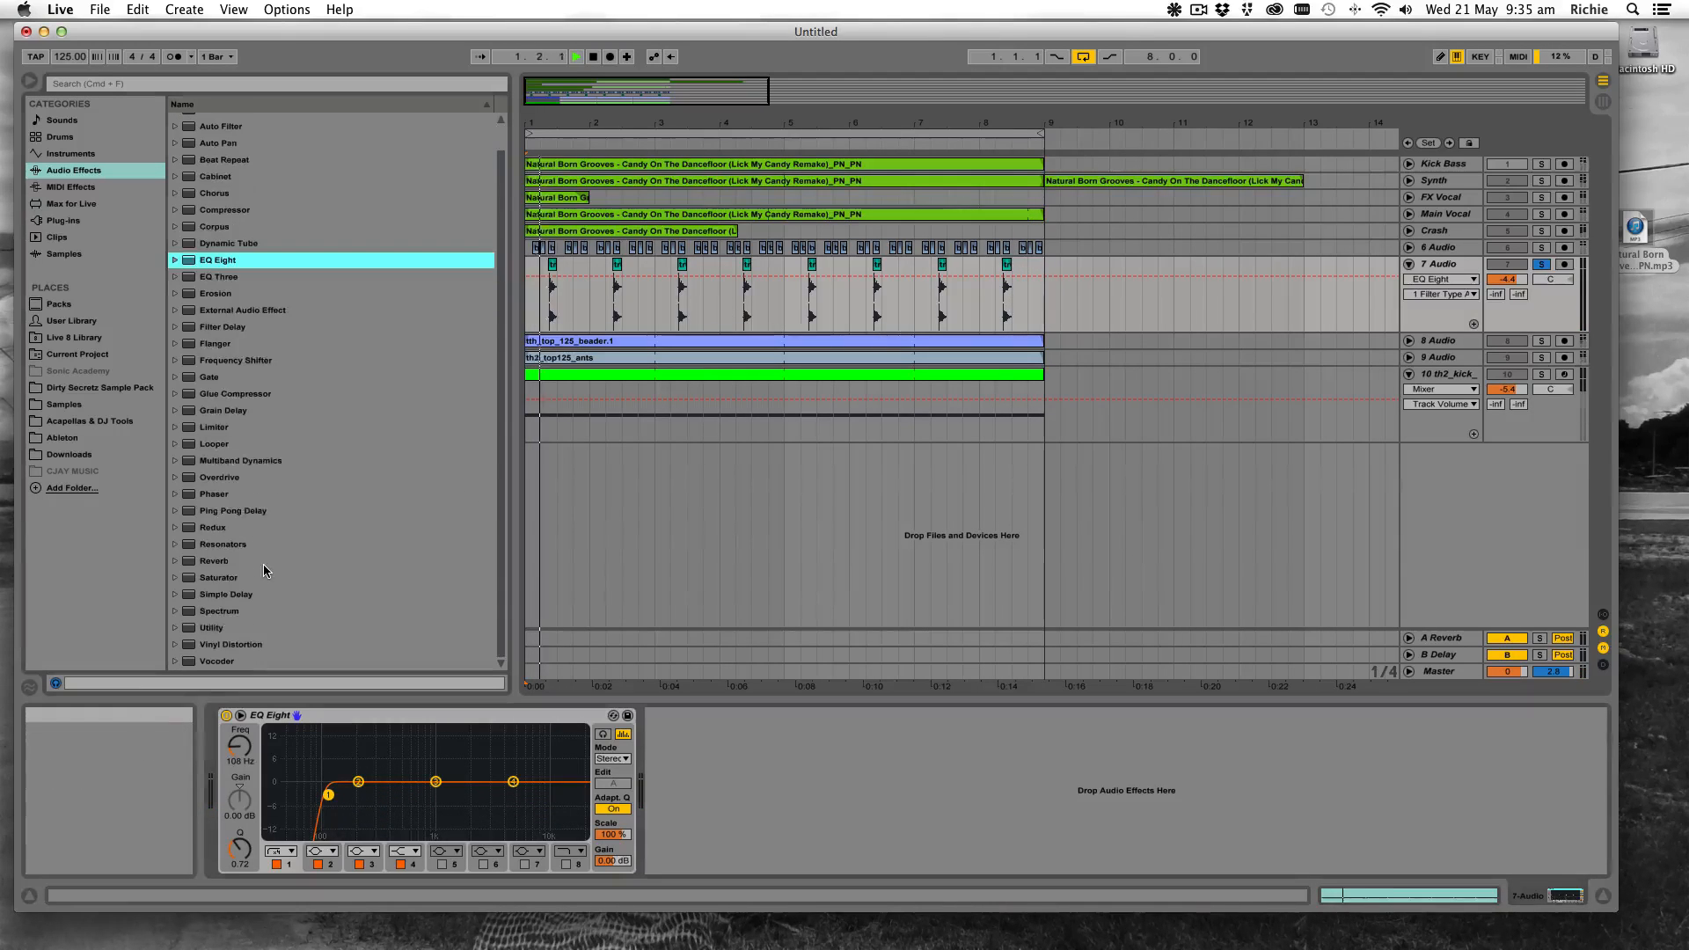
pyautogui.click(227, 561)
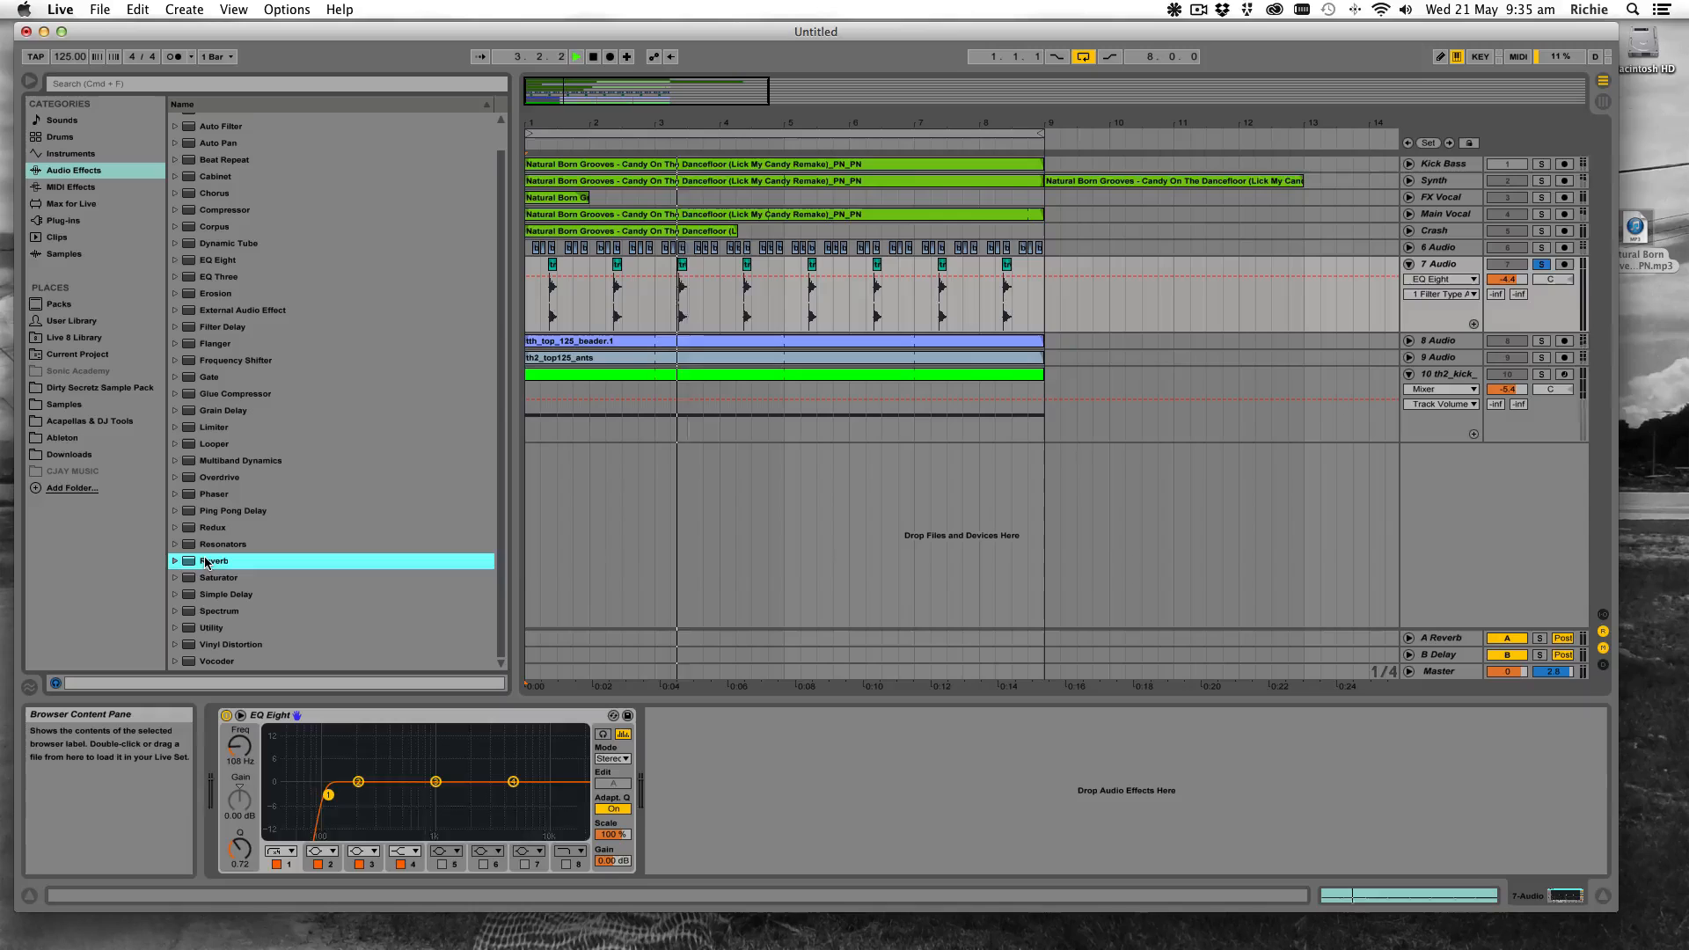
pyautogui.moveTo(207, 563); pyautogui.dragTo(880, 805)
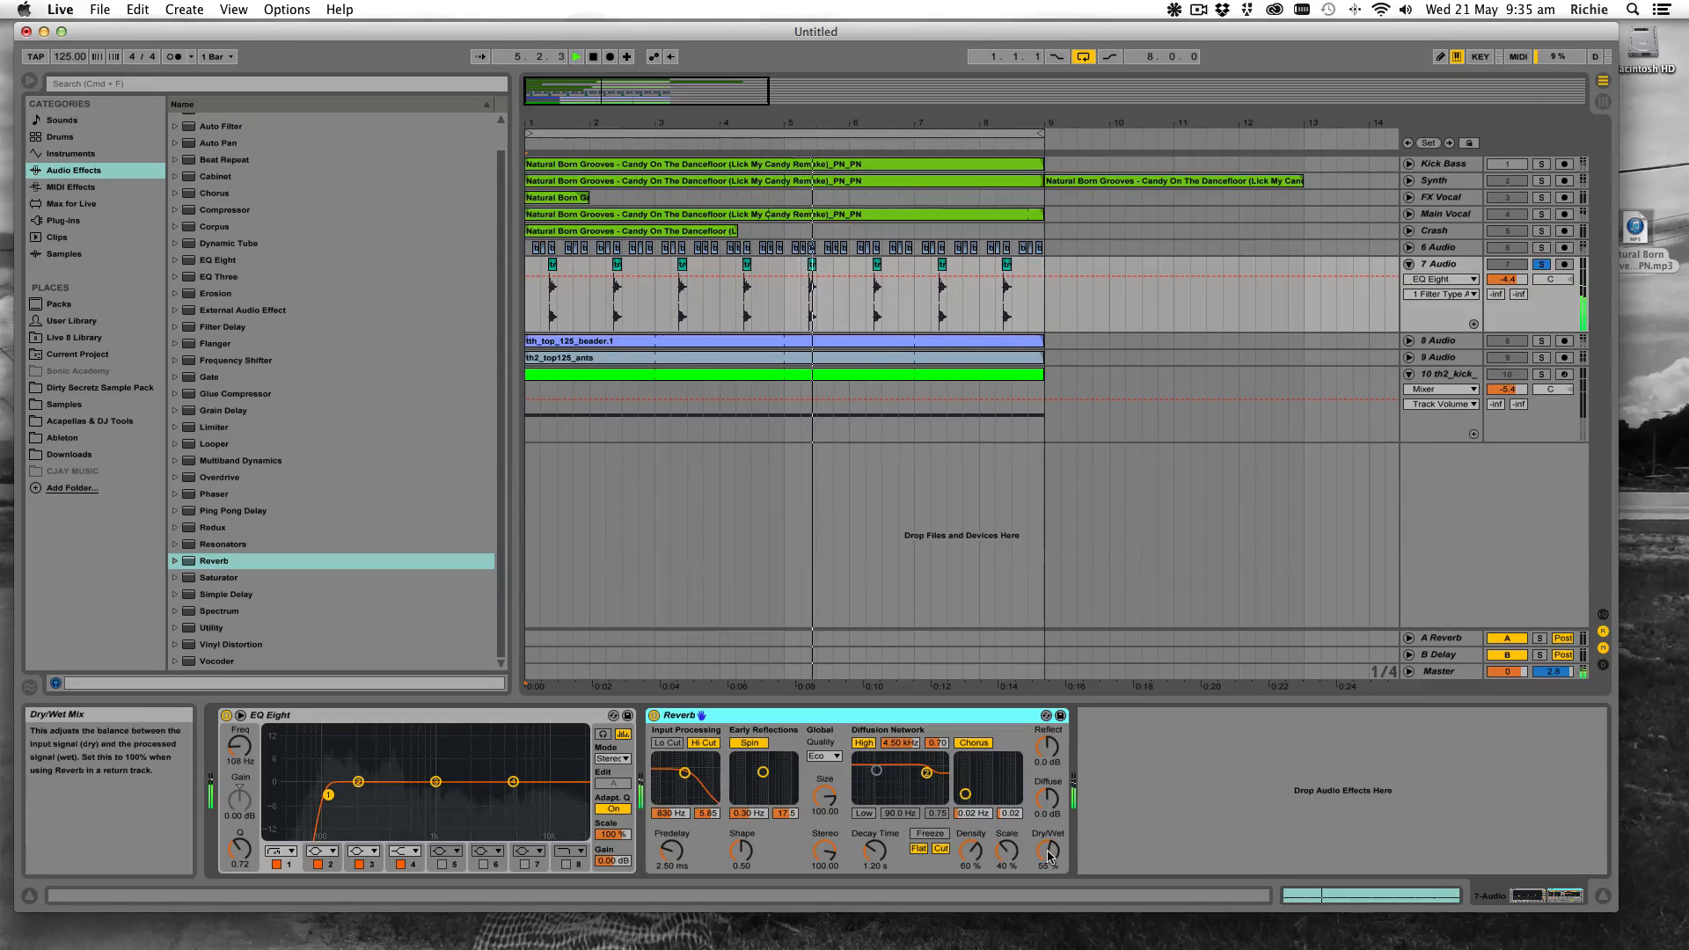
pyautogui.moveTo(1048, 850); pyautogui.dragTo(1048, 886)
pyautogui.click(677, 743)
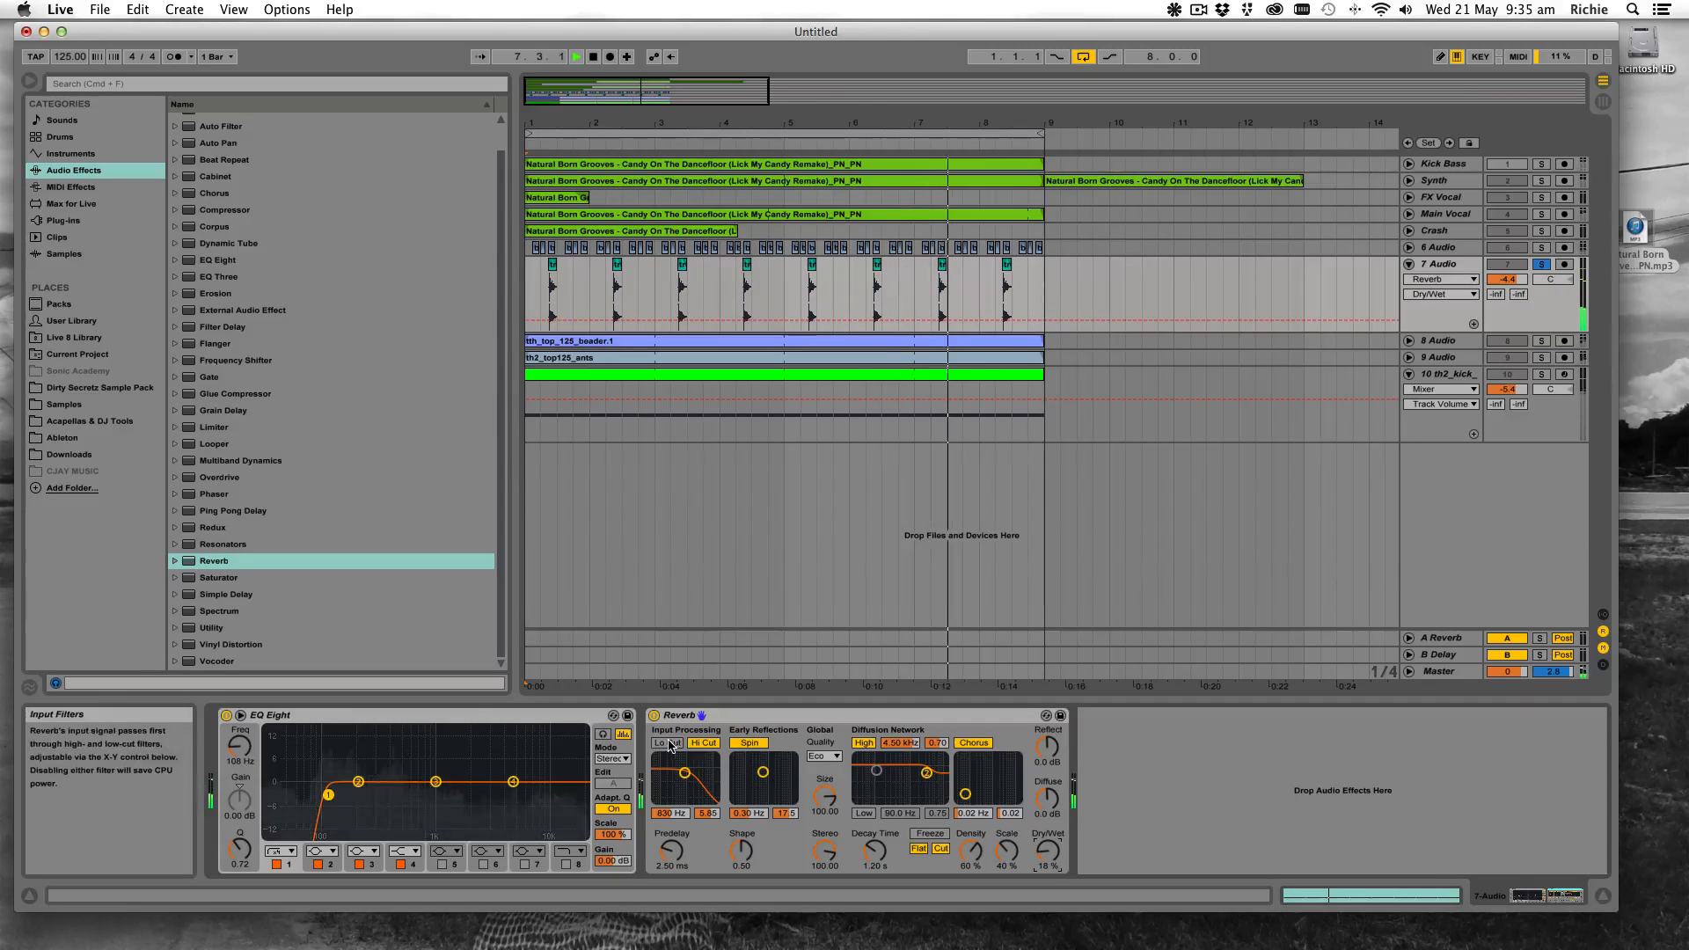
pyautogui.click(706, 744)
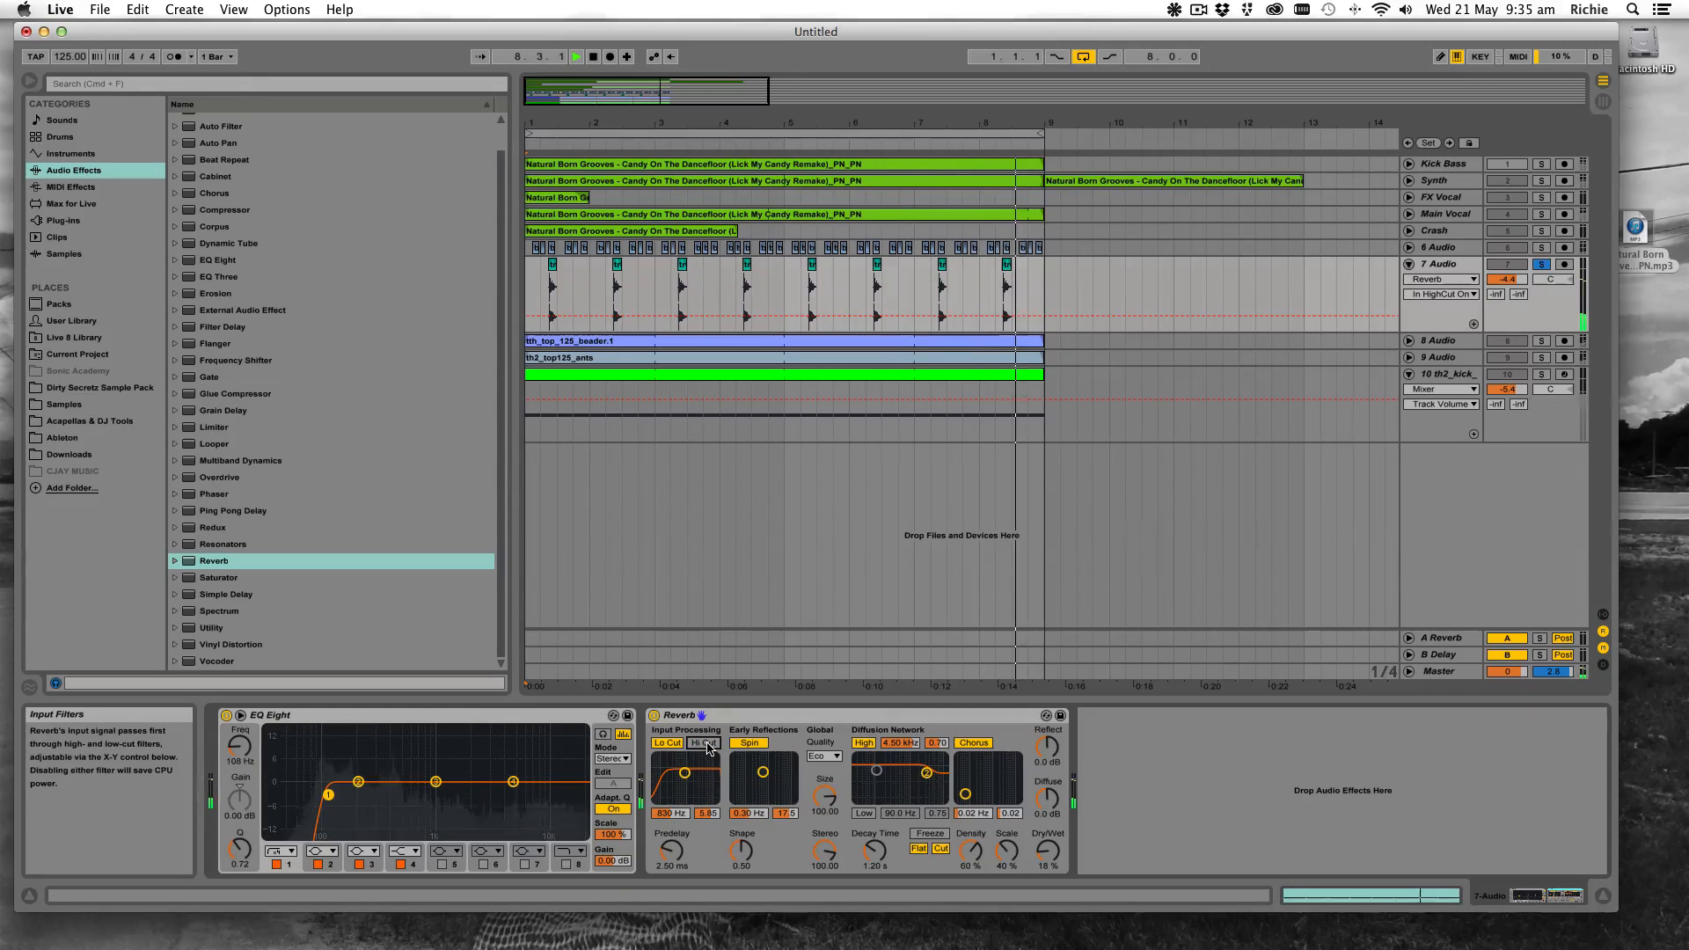
pyautogui.click(694, 744)
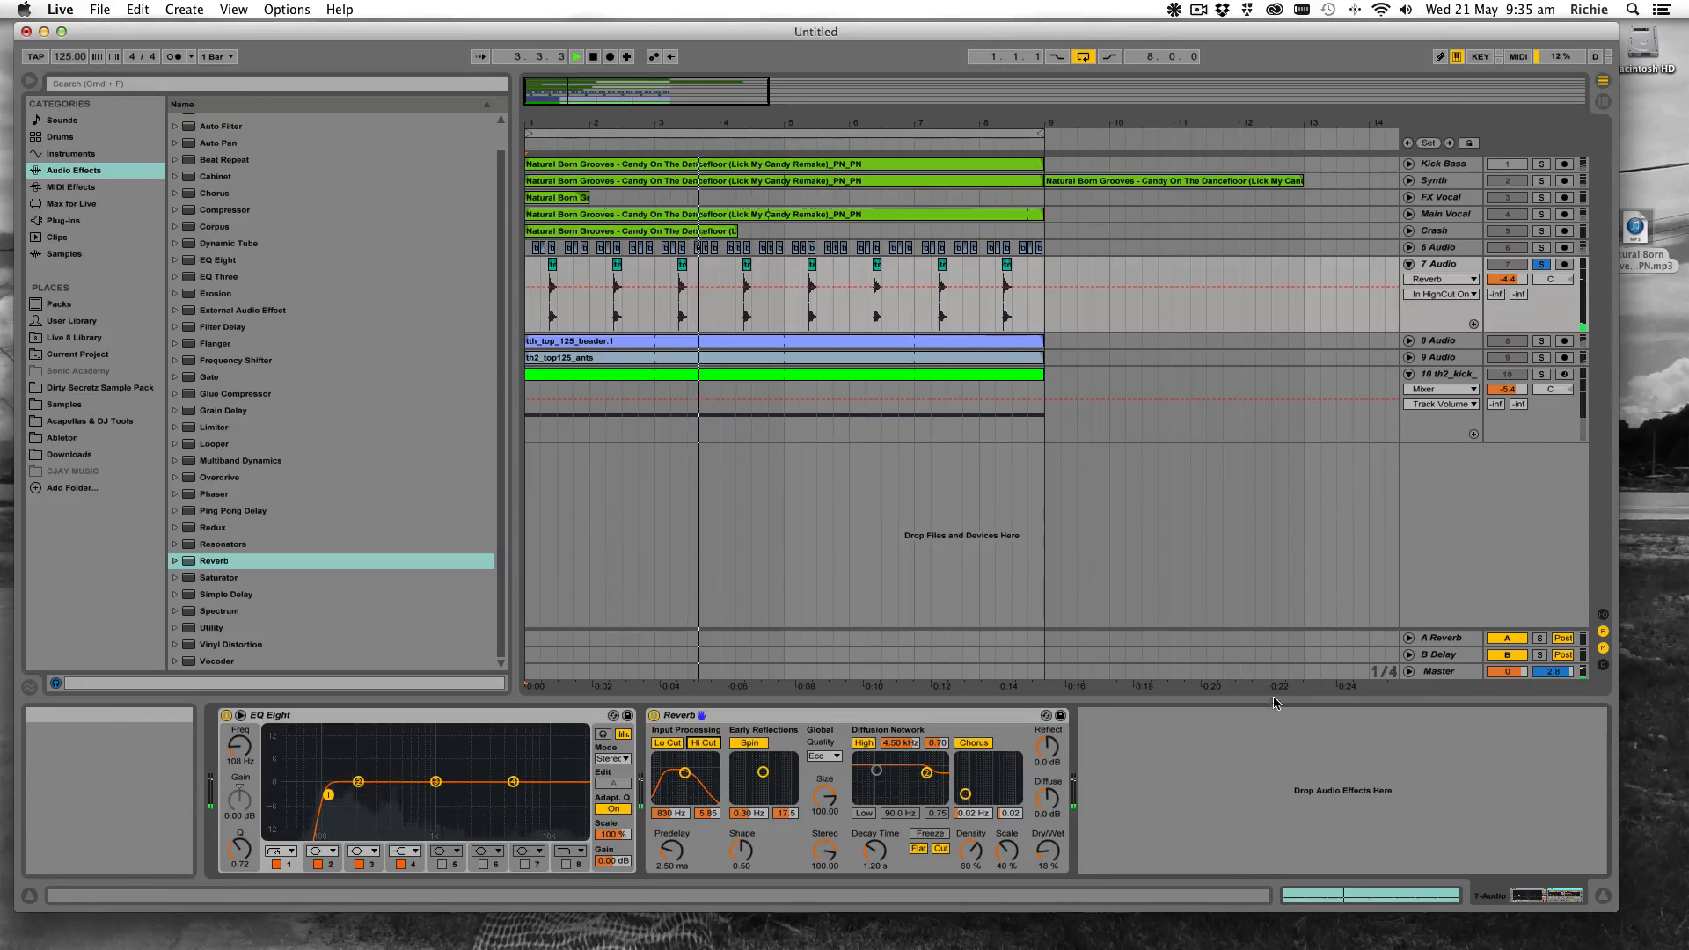
# Fold the 7 Audio track, and unfold, solo and play the 6 Audio track
pyautogui.click(1409, 264)
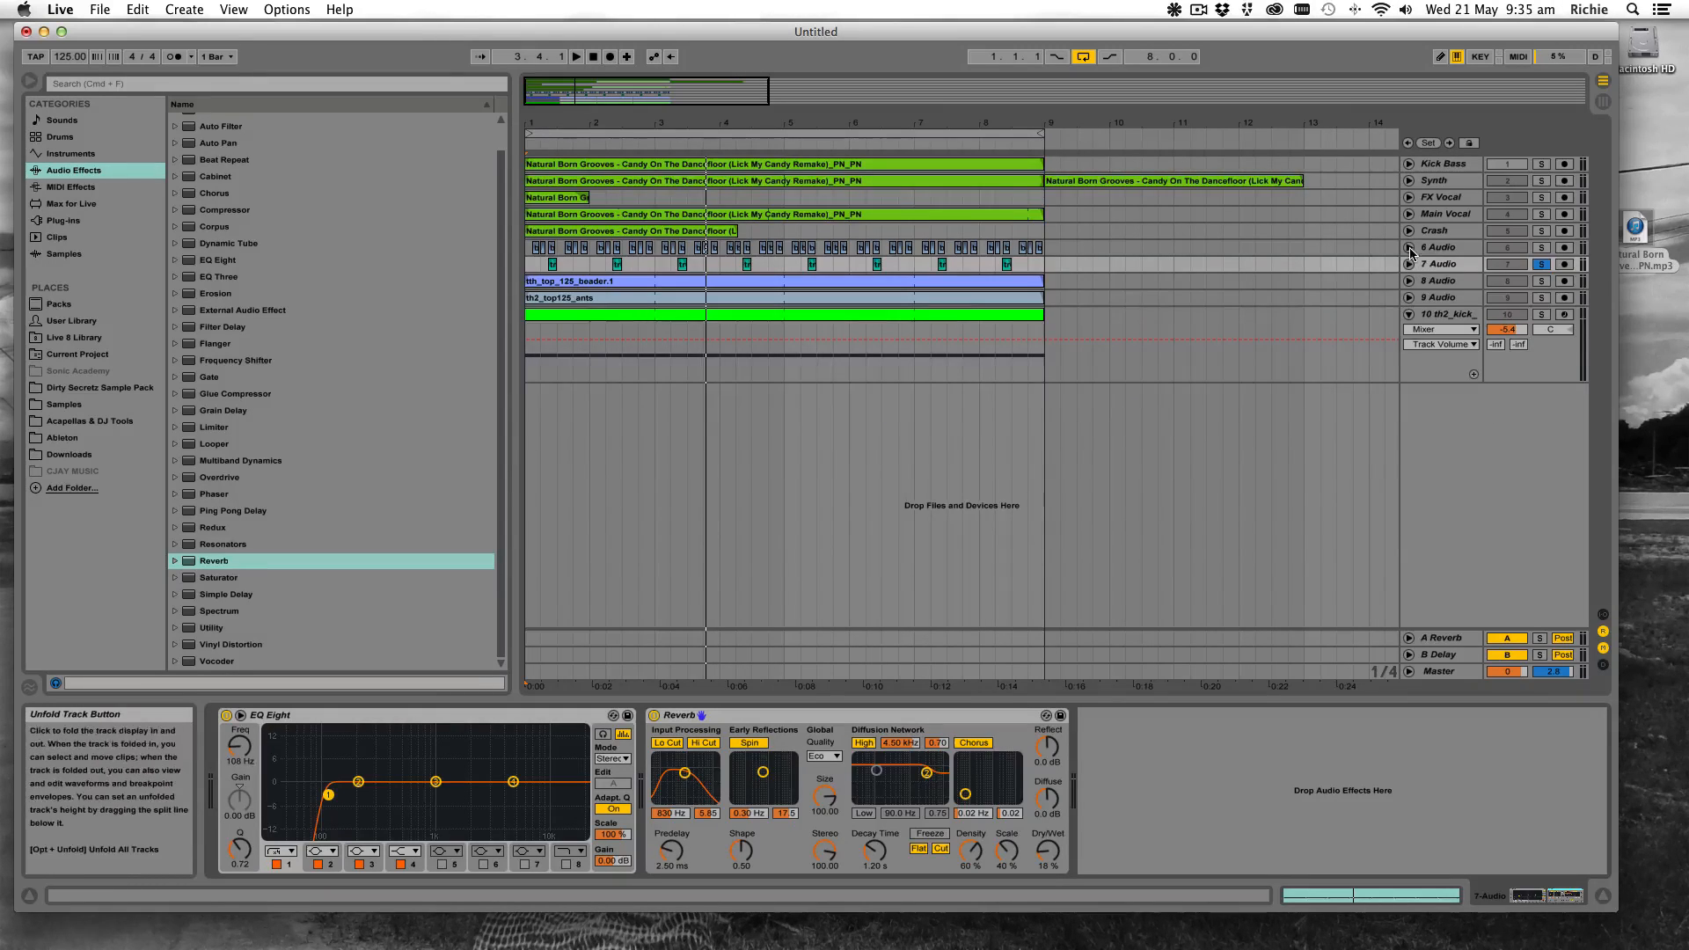
pyautogui.click(1409, 247)
pyautogui.click(1541, 249)
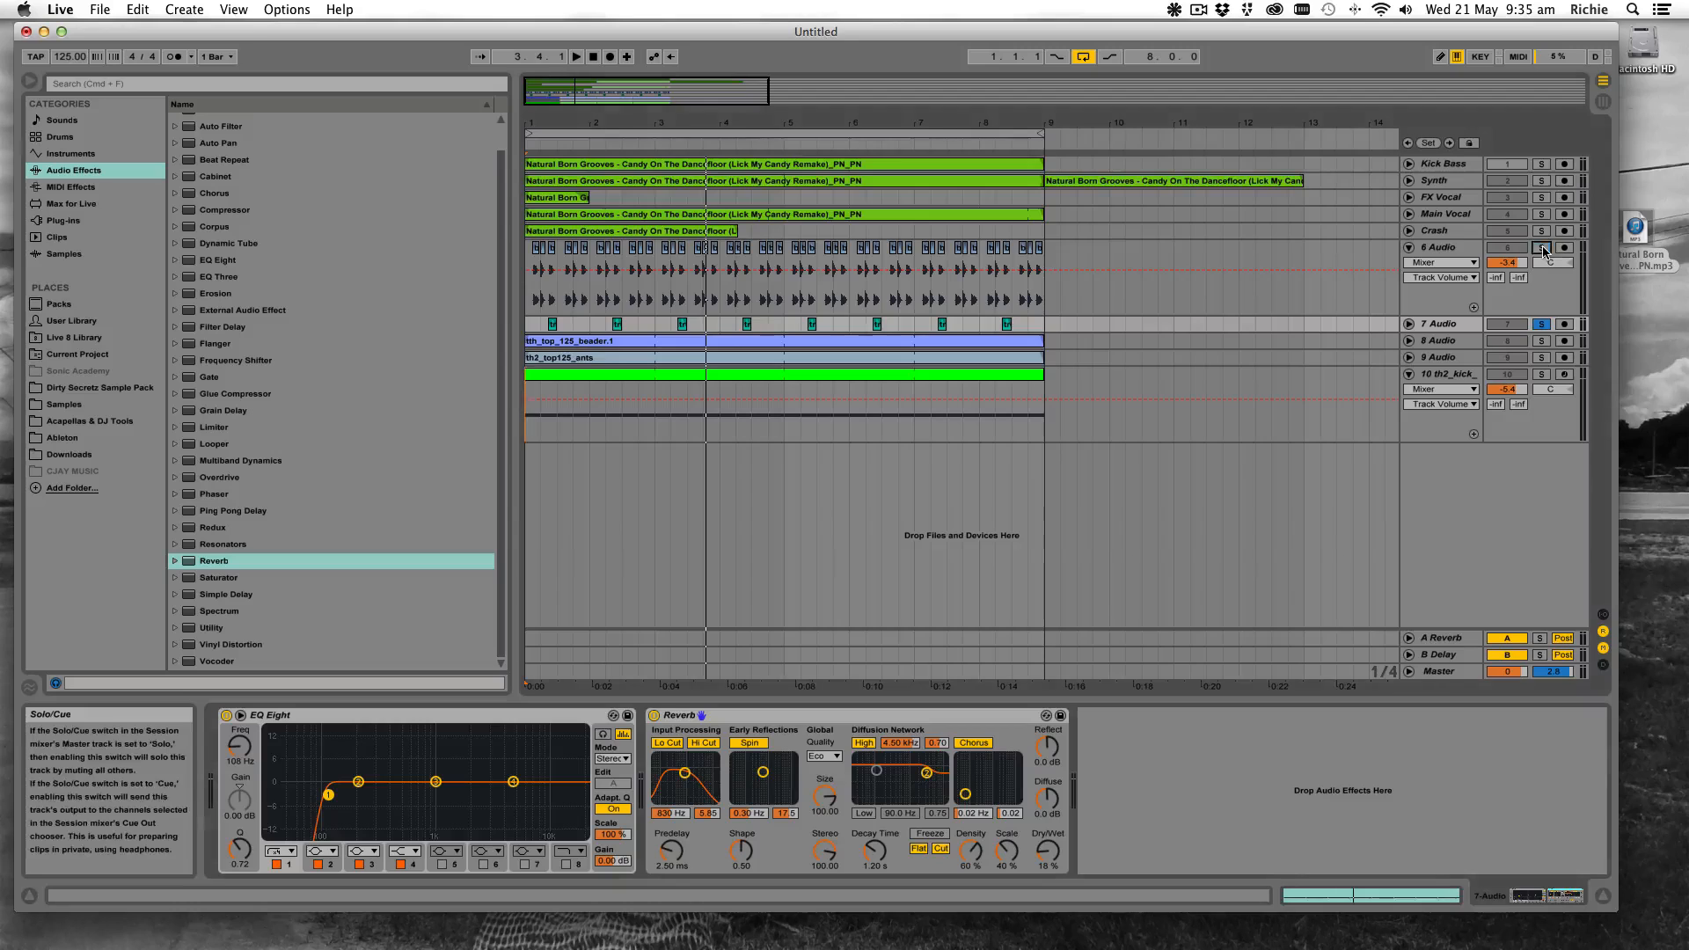
pyautogui.press('space')
pyautogui.click(1447, 249)
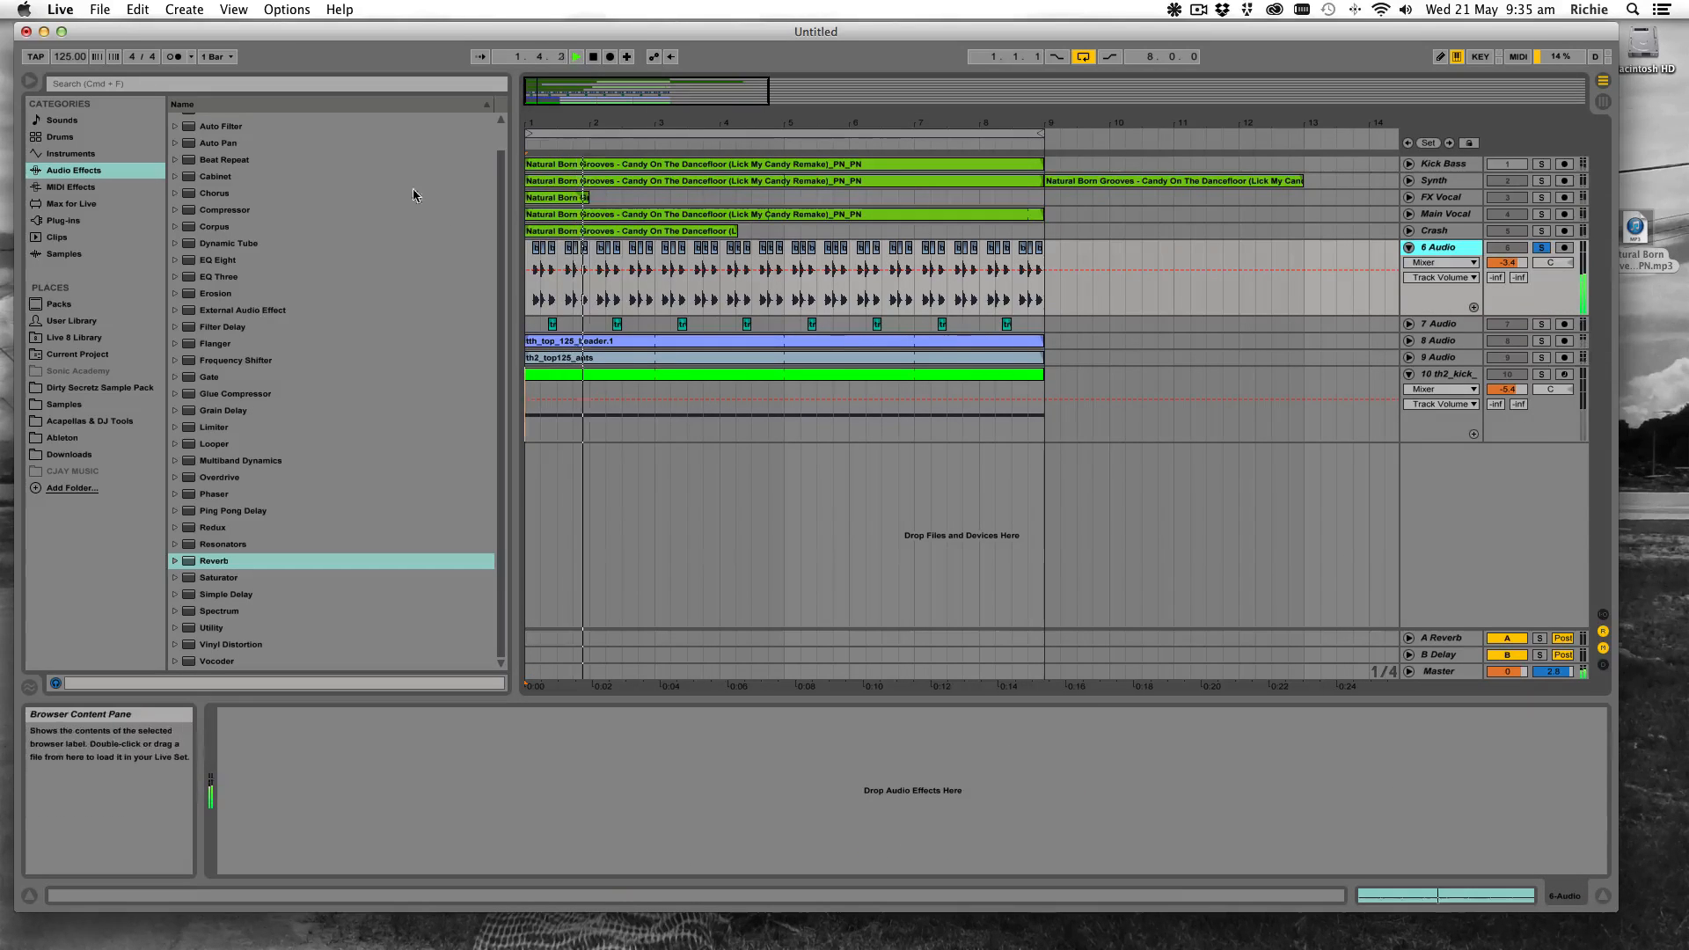
# Give the 6 Audio track an EQ Eight with band 1 as a low cut at about 123 Hz, and stop playback
pyautogui.click(225, 262)
pyautogui.moveTo(226, 266); pyautogui.dragTo(401, 757)
pyautogui.click(280, 851)
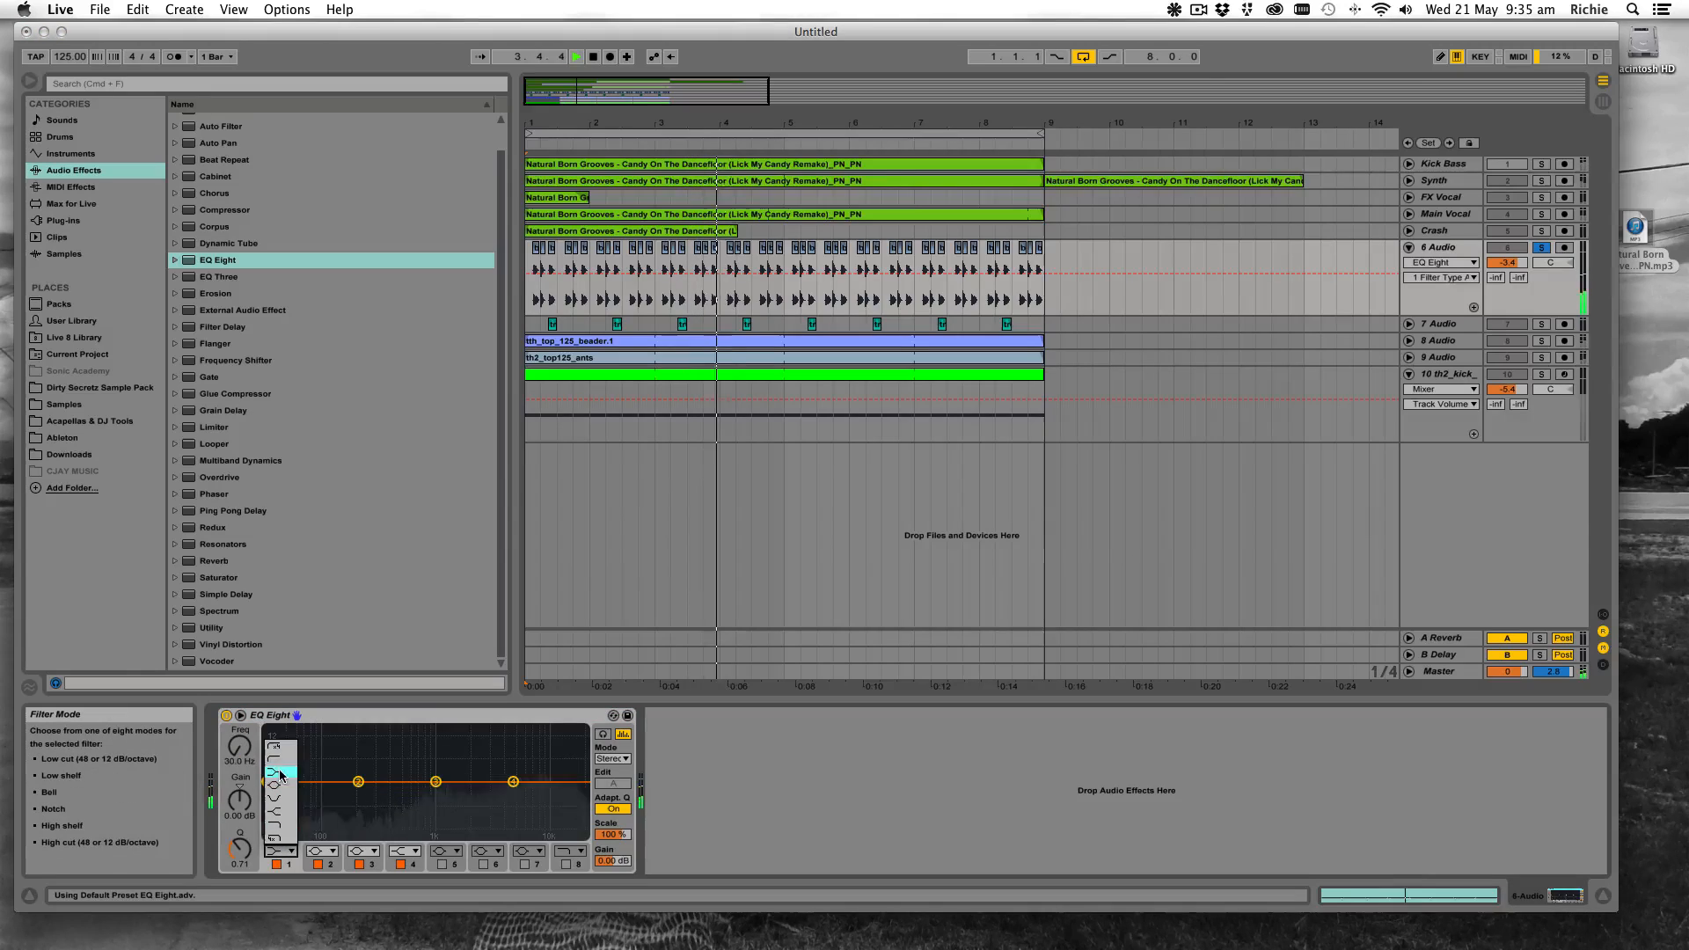
pyautogui.click(260, 800)
pyautogui.moveTo(262, 801); pyautogui.dragTo(339, 797)
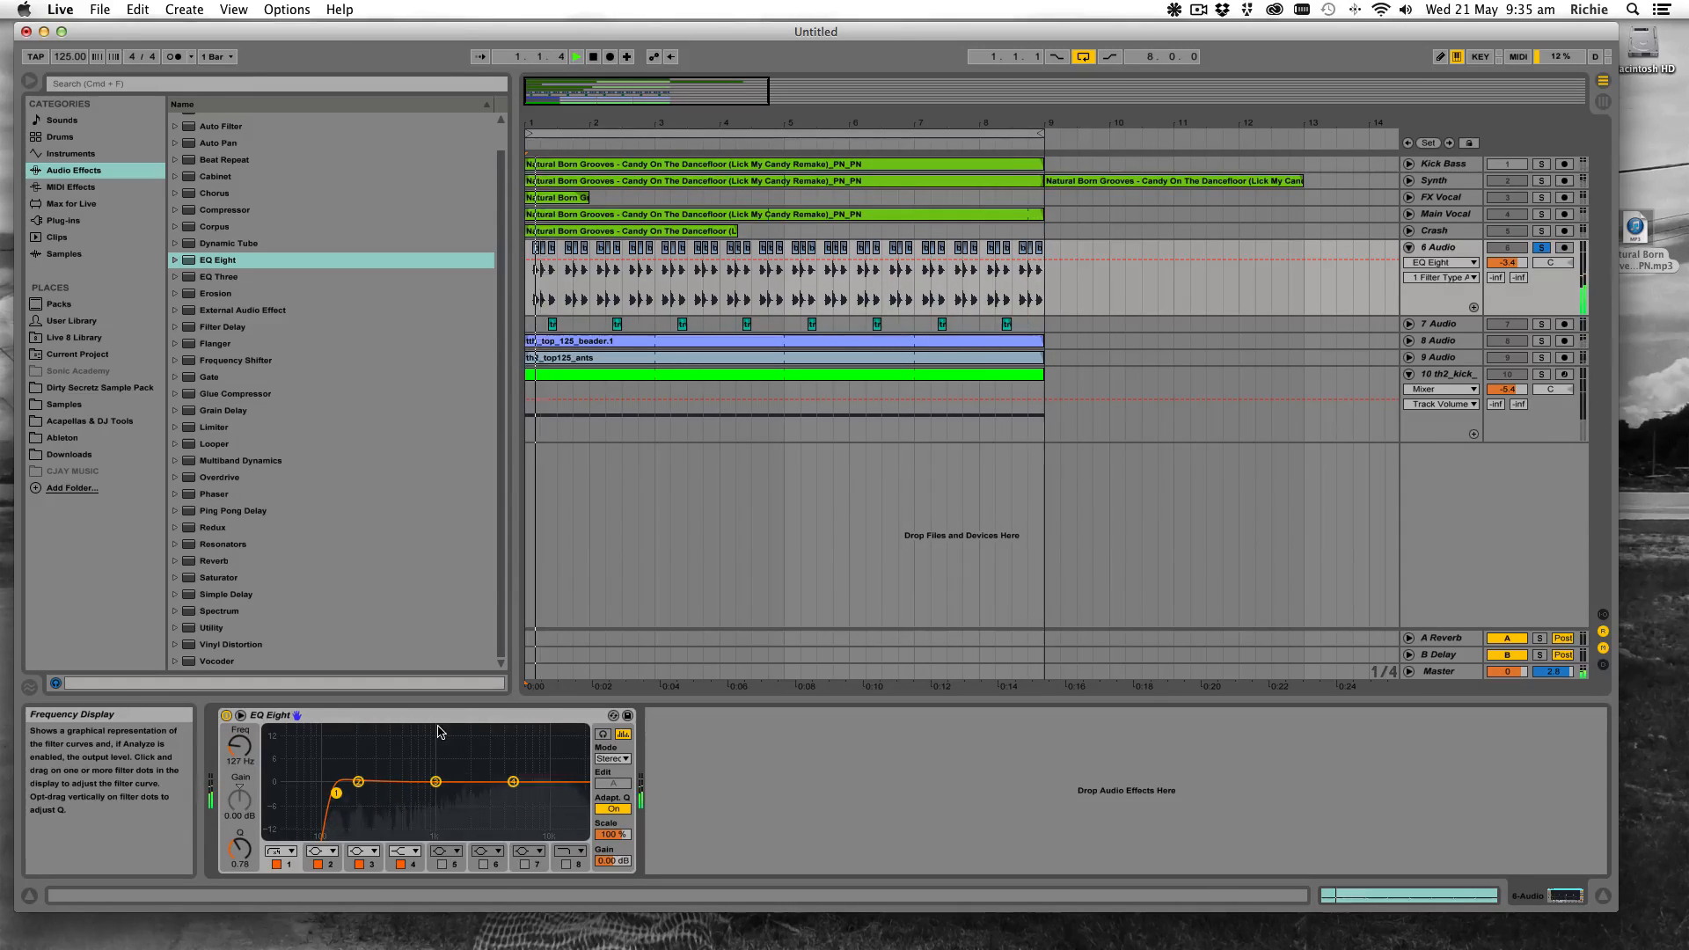
pyautogui.press('space')
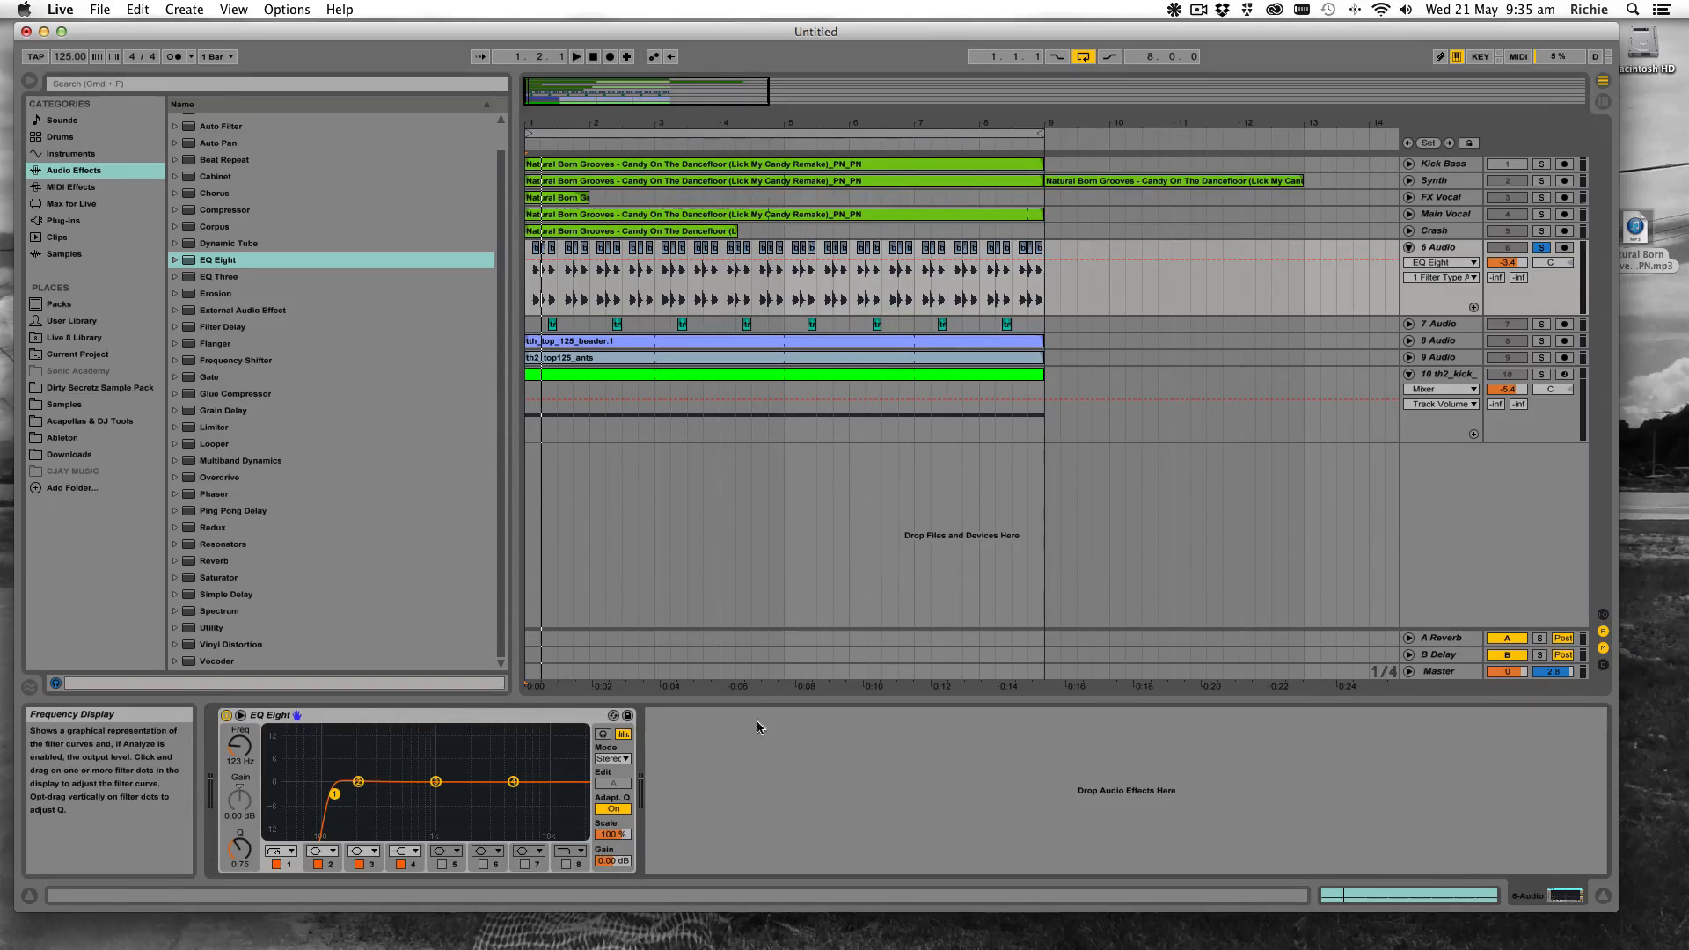
# Fold and unsolo the 6 Audio track, and play the full arrangement to check the equalized drums
pyautogui.click(1409, 249)
pyautogui.click(1546, 249)
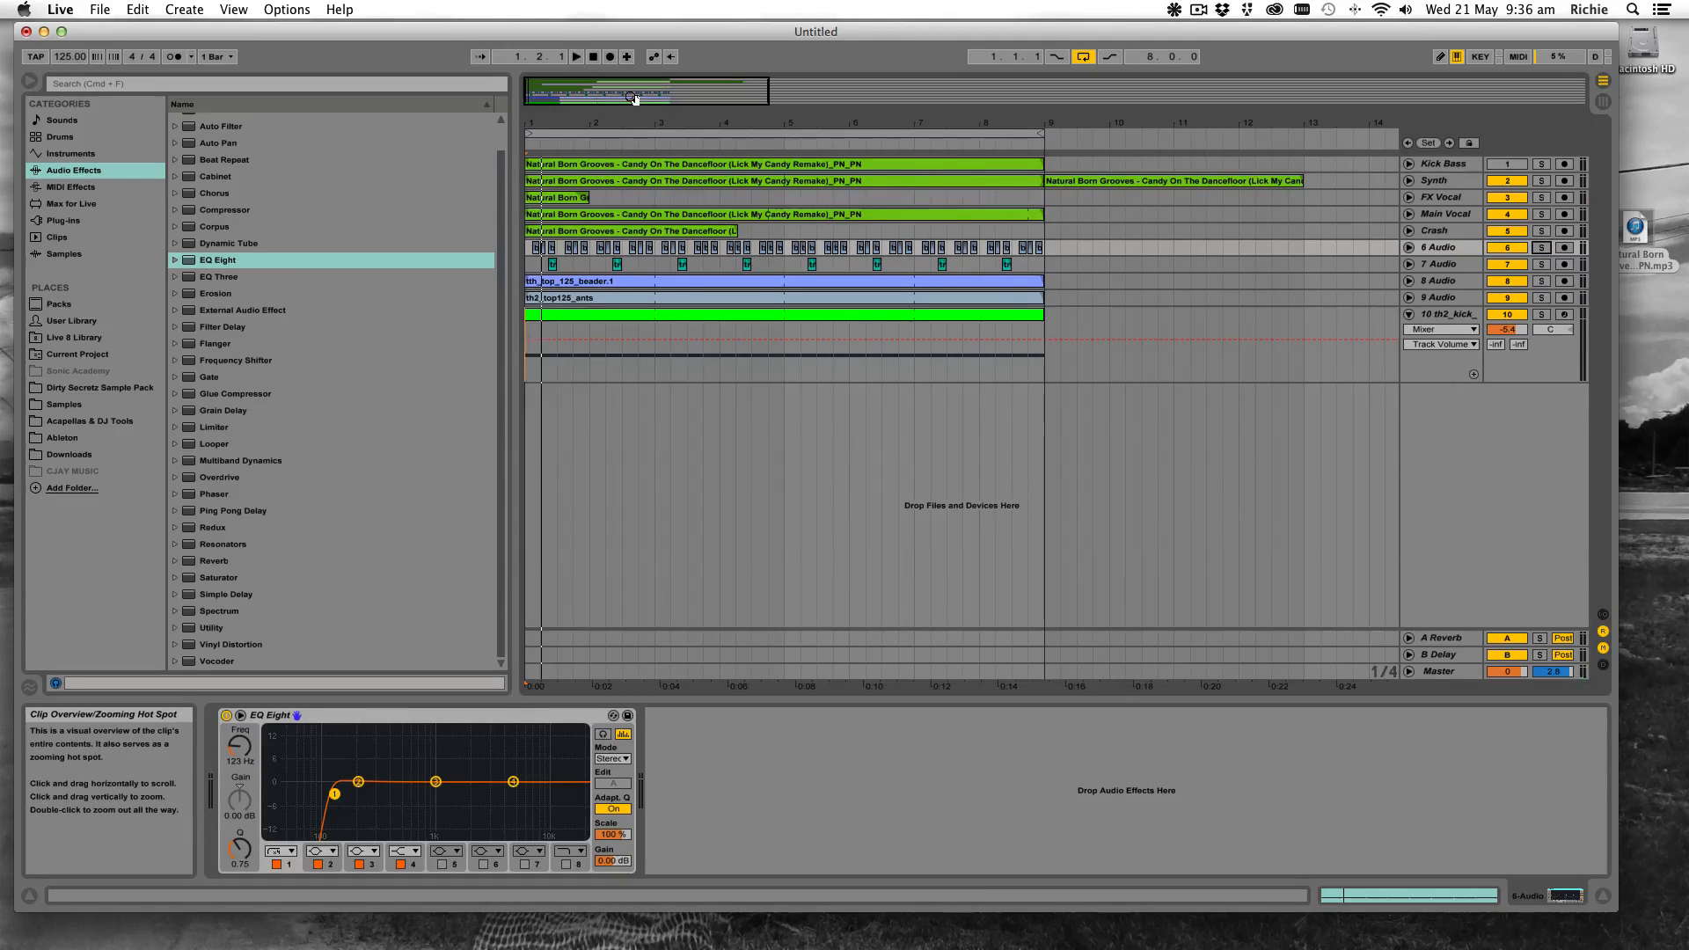
pyautogui.press('space')
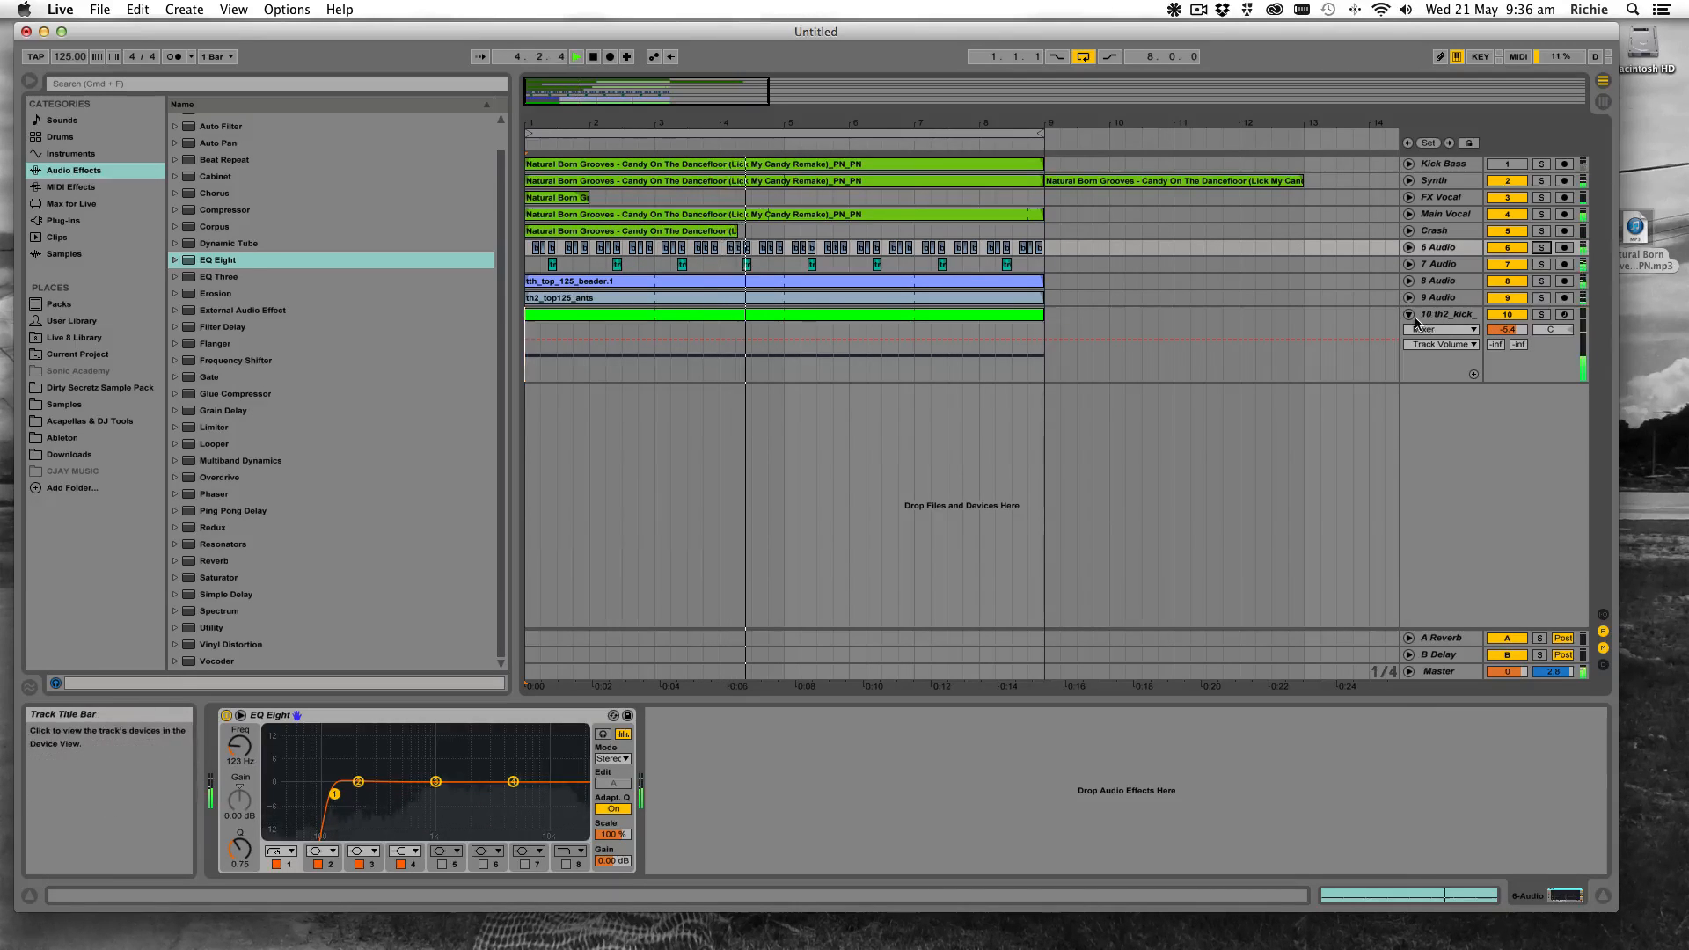
pyautogui.press('space')
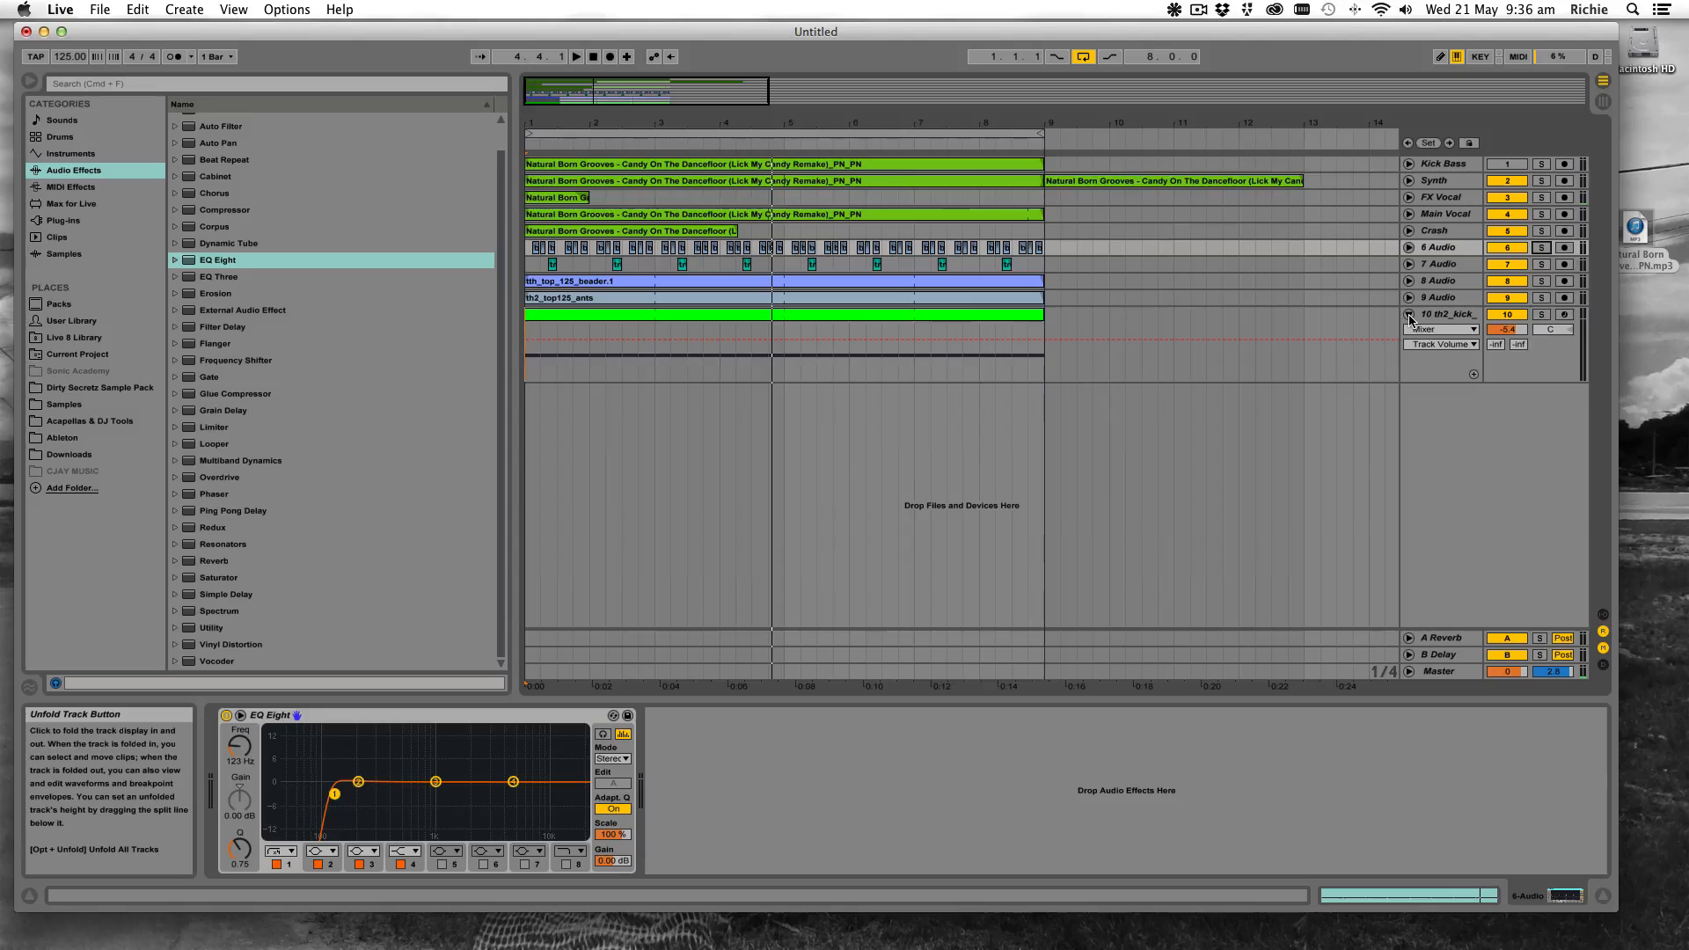
# Review the th2_kick track's devices and the Main Vocal track, leaving the Synth track unfolded
pyautogui.click(1408, 315)
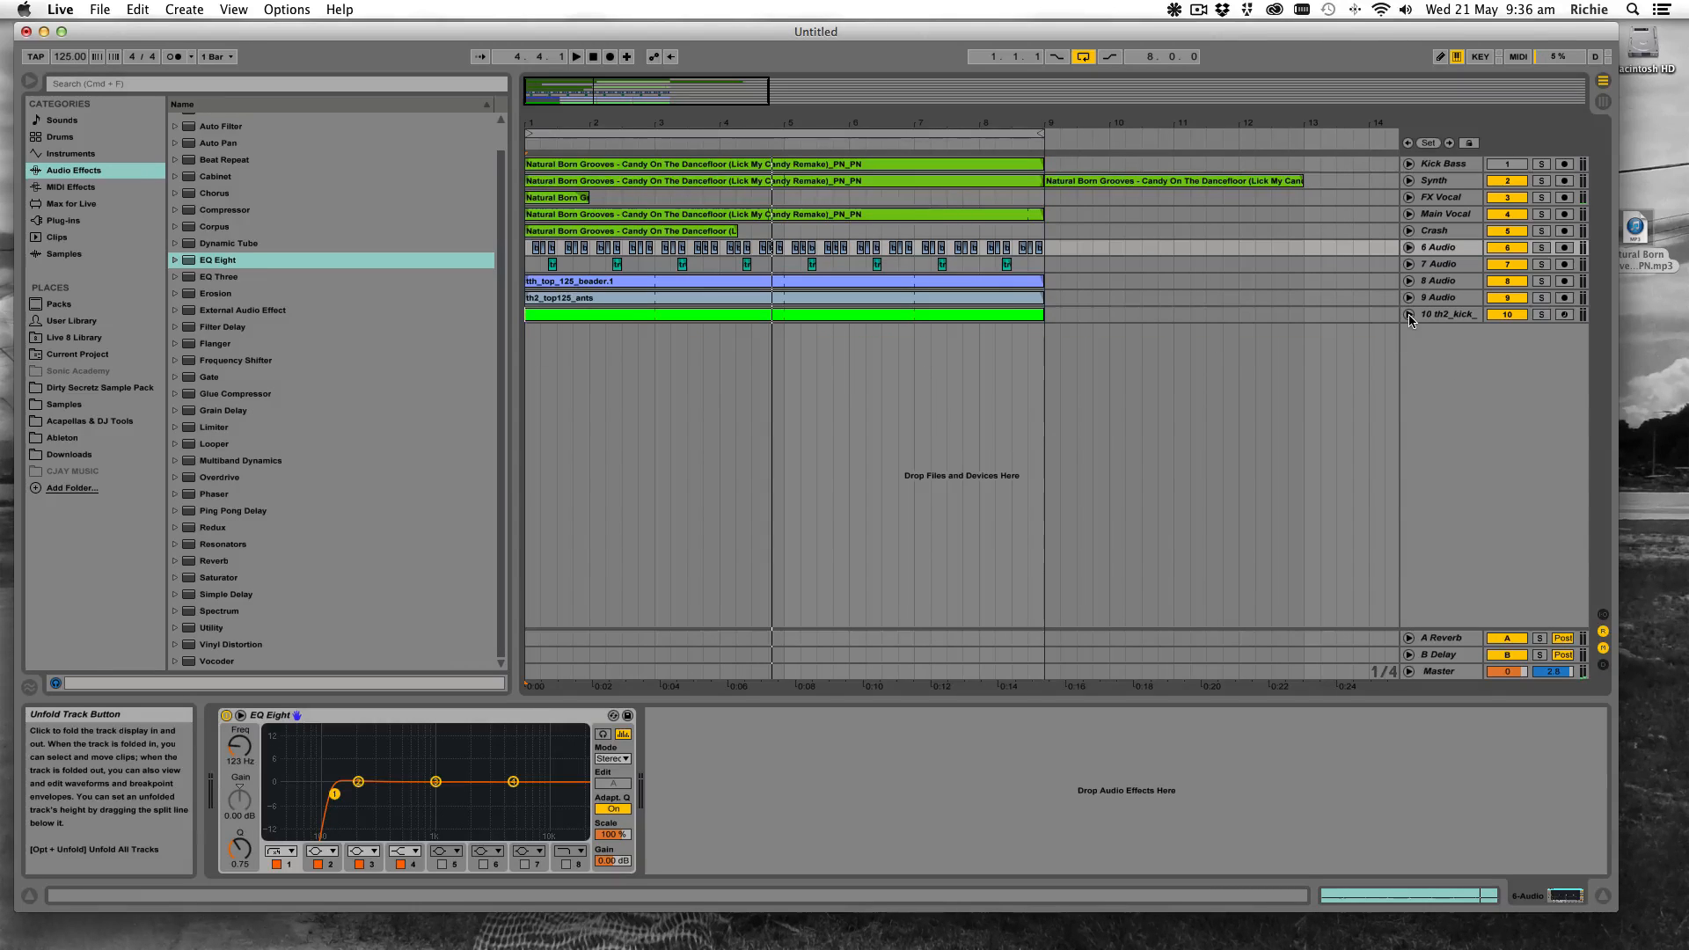
pyautogui.click(1409, 315)
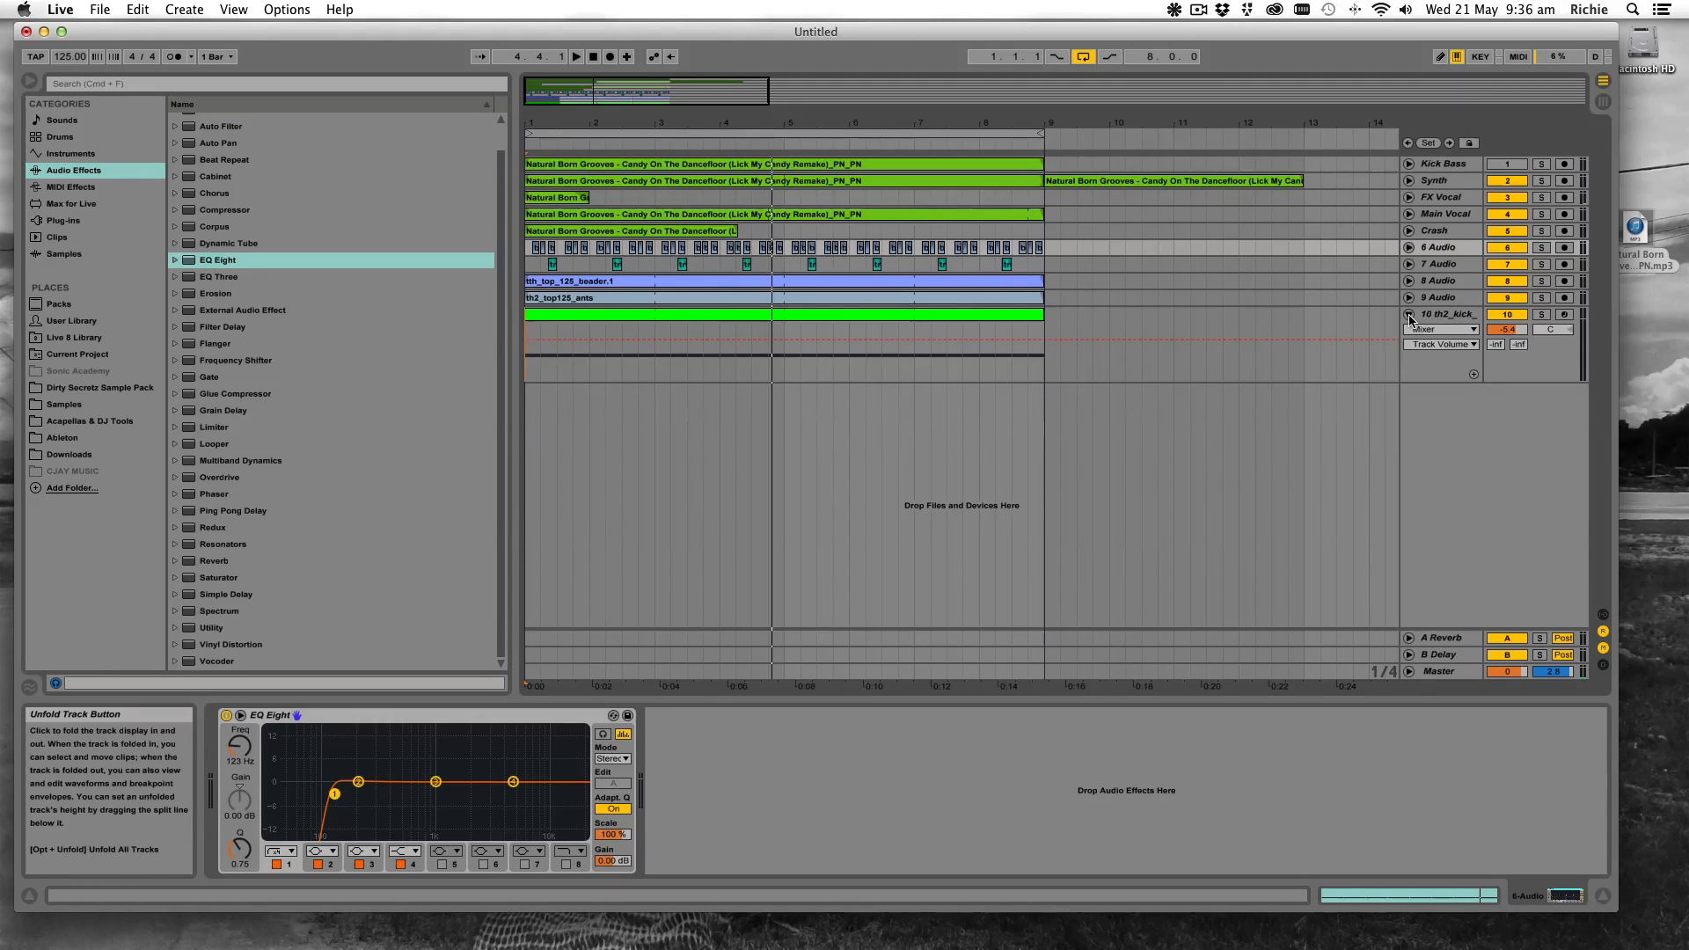
pyautogui.click(1441, 315)
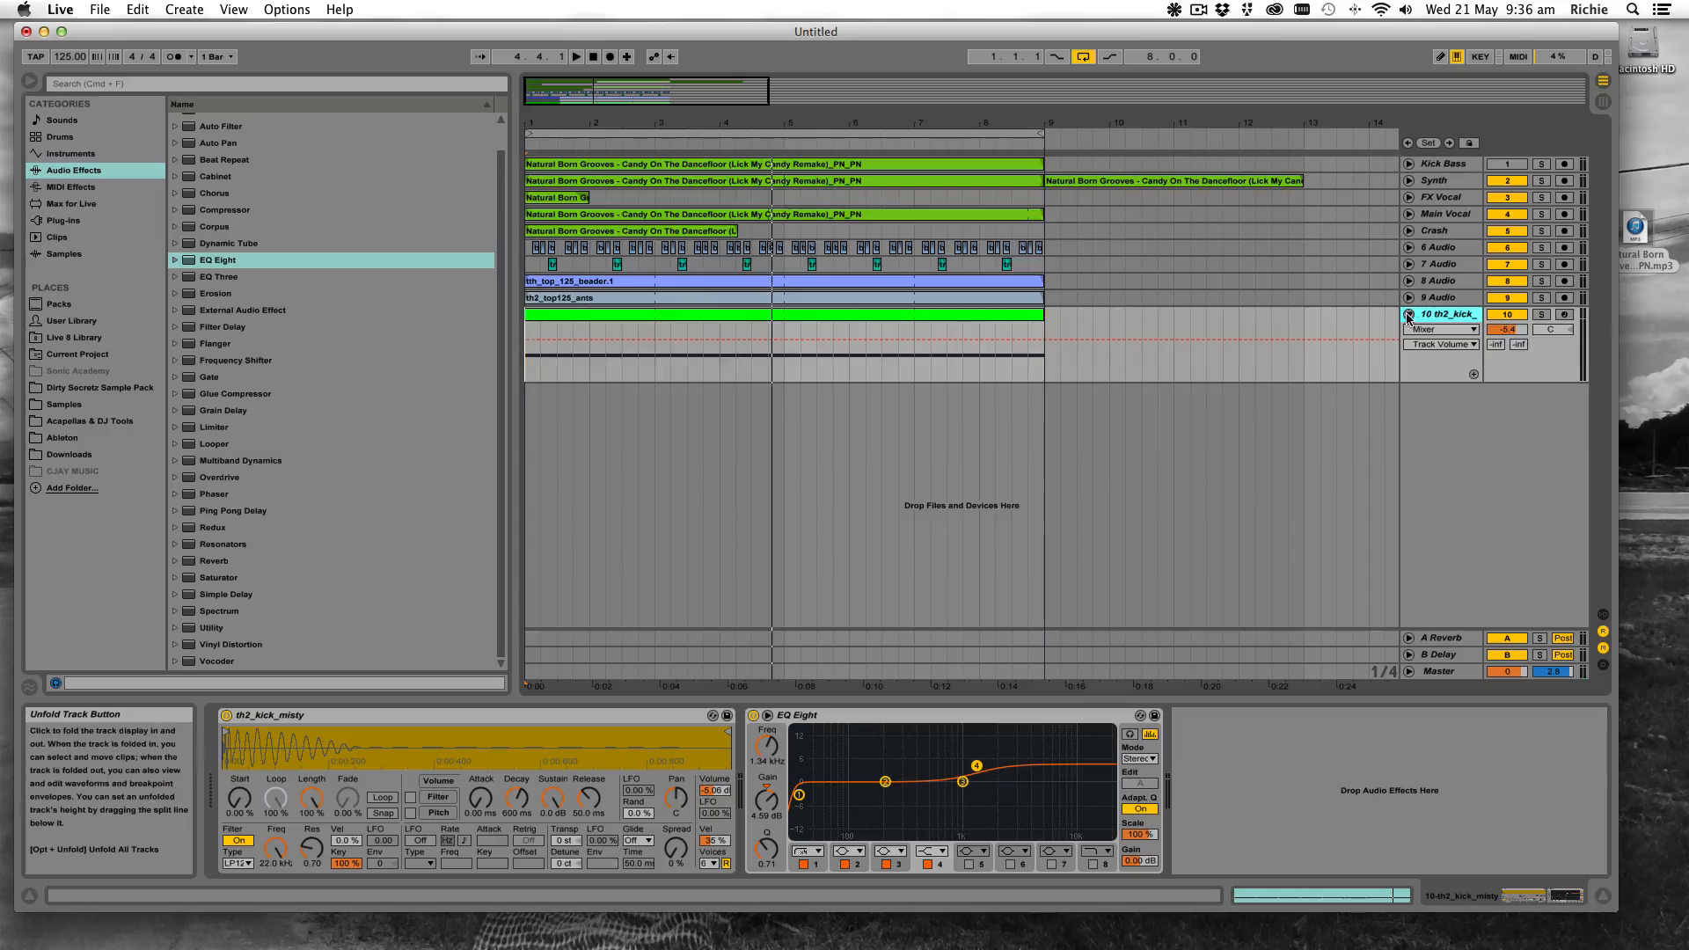
pyautogui.click(1409, 315)
pyautogui.click(1409, 315)
pyautogui.click(1408, 215)
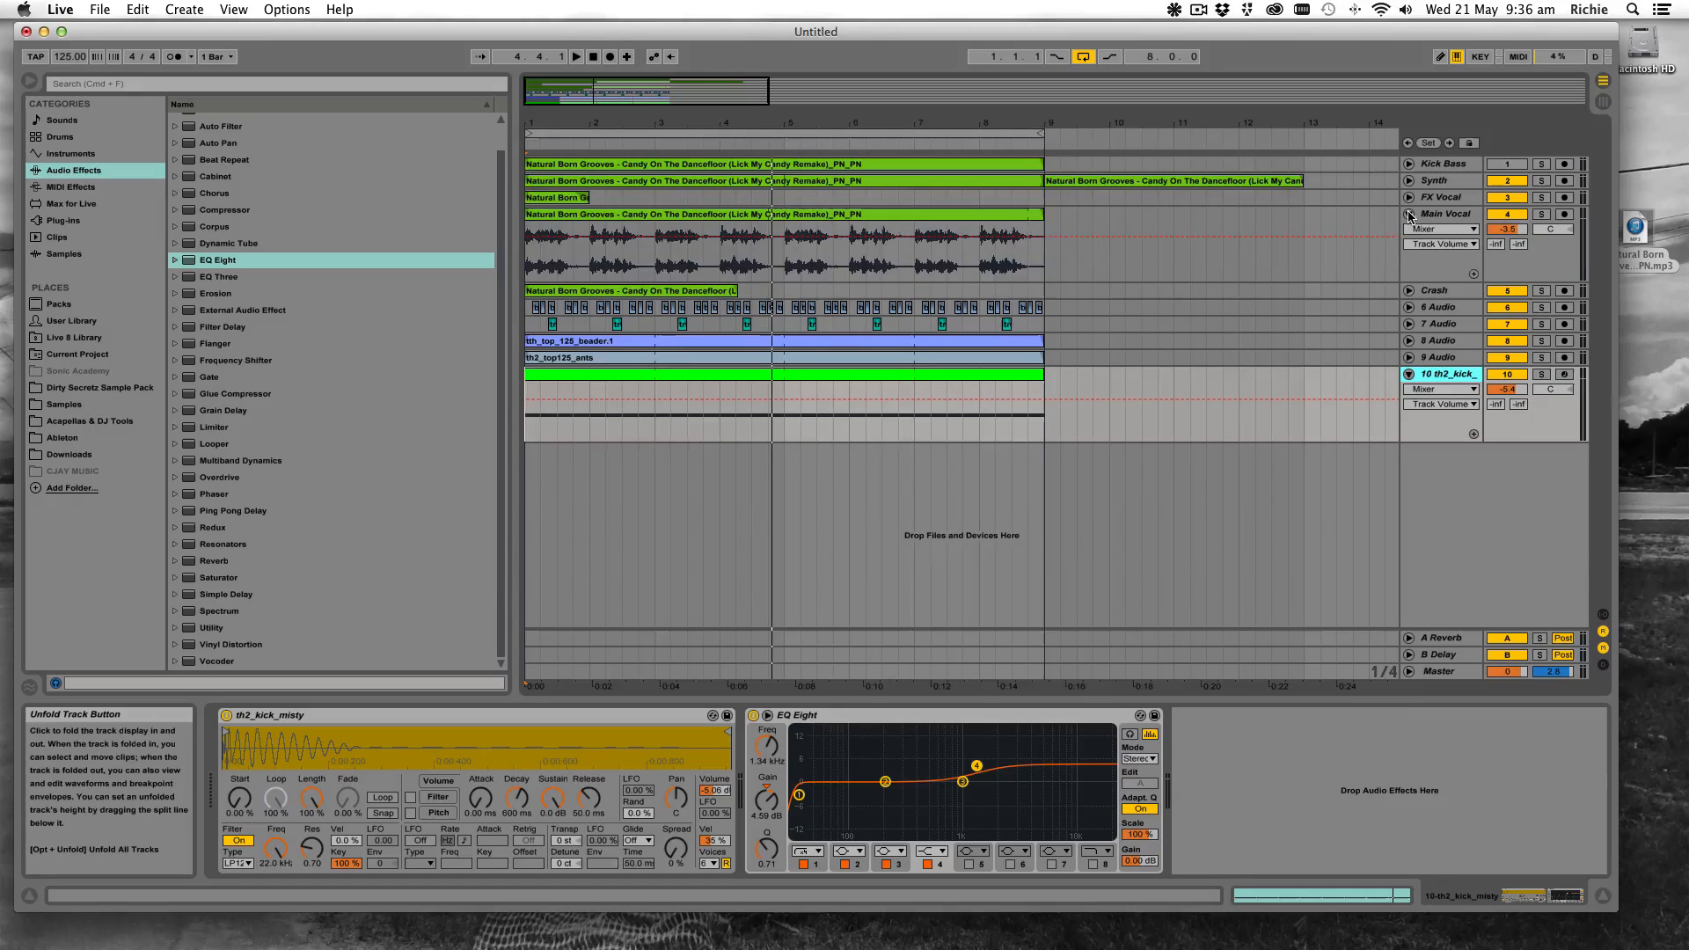
pyautogui.click(1409, 214)
pyautogui.click(1408, 181)
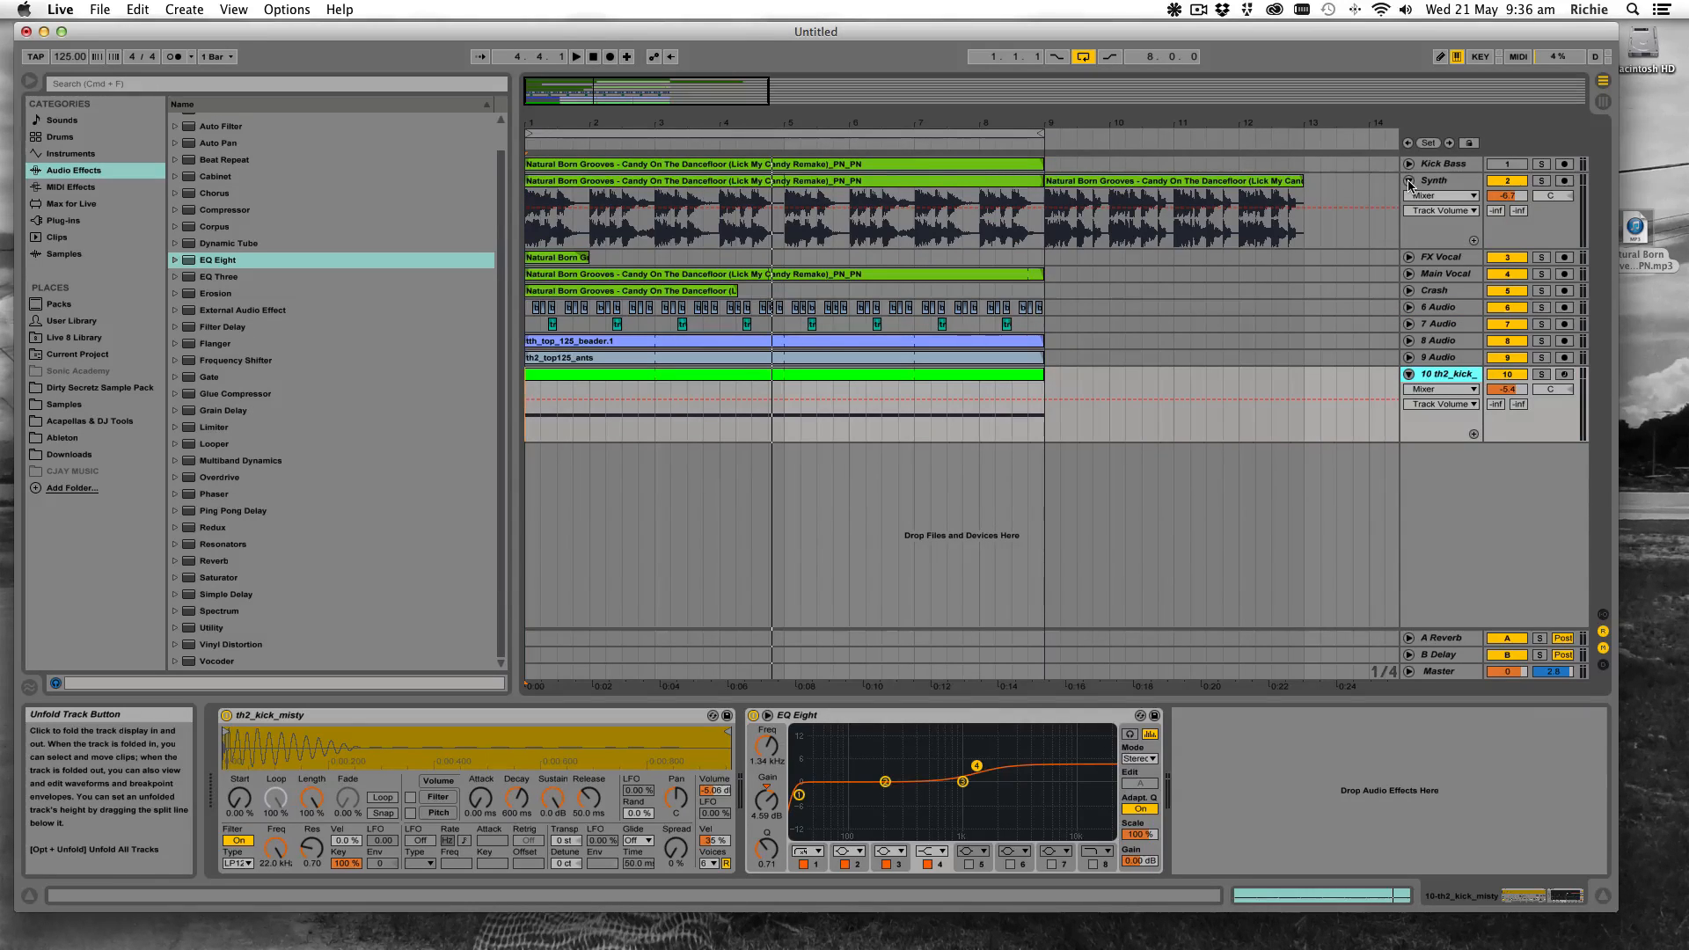
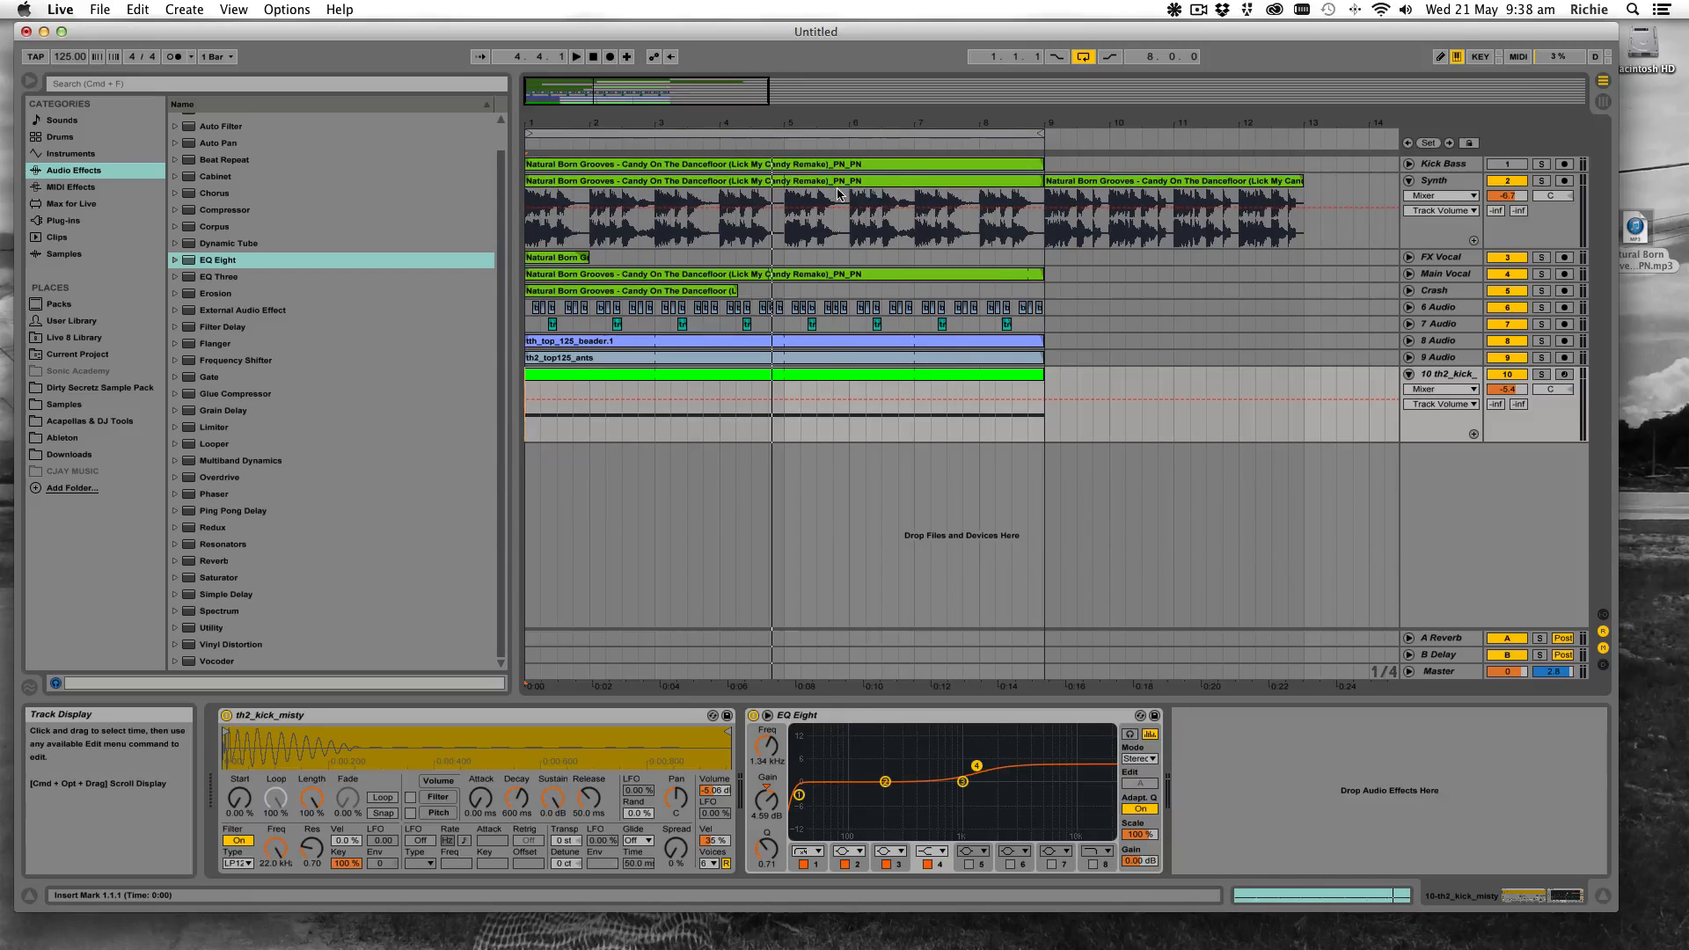
# Load the Native Instruments Massive plug-in onto a new MIDI track below the kick track
pyautogui.click(1450, 375)
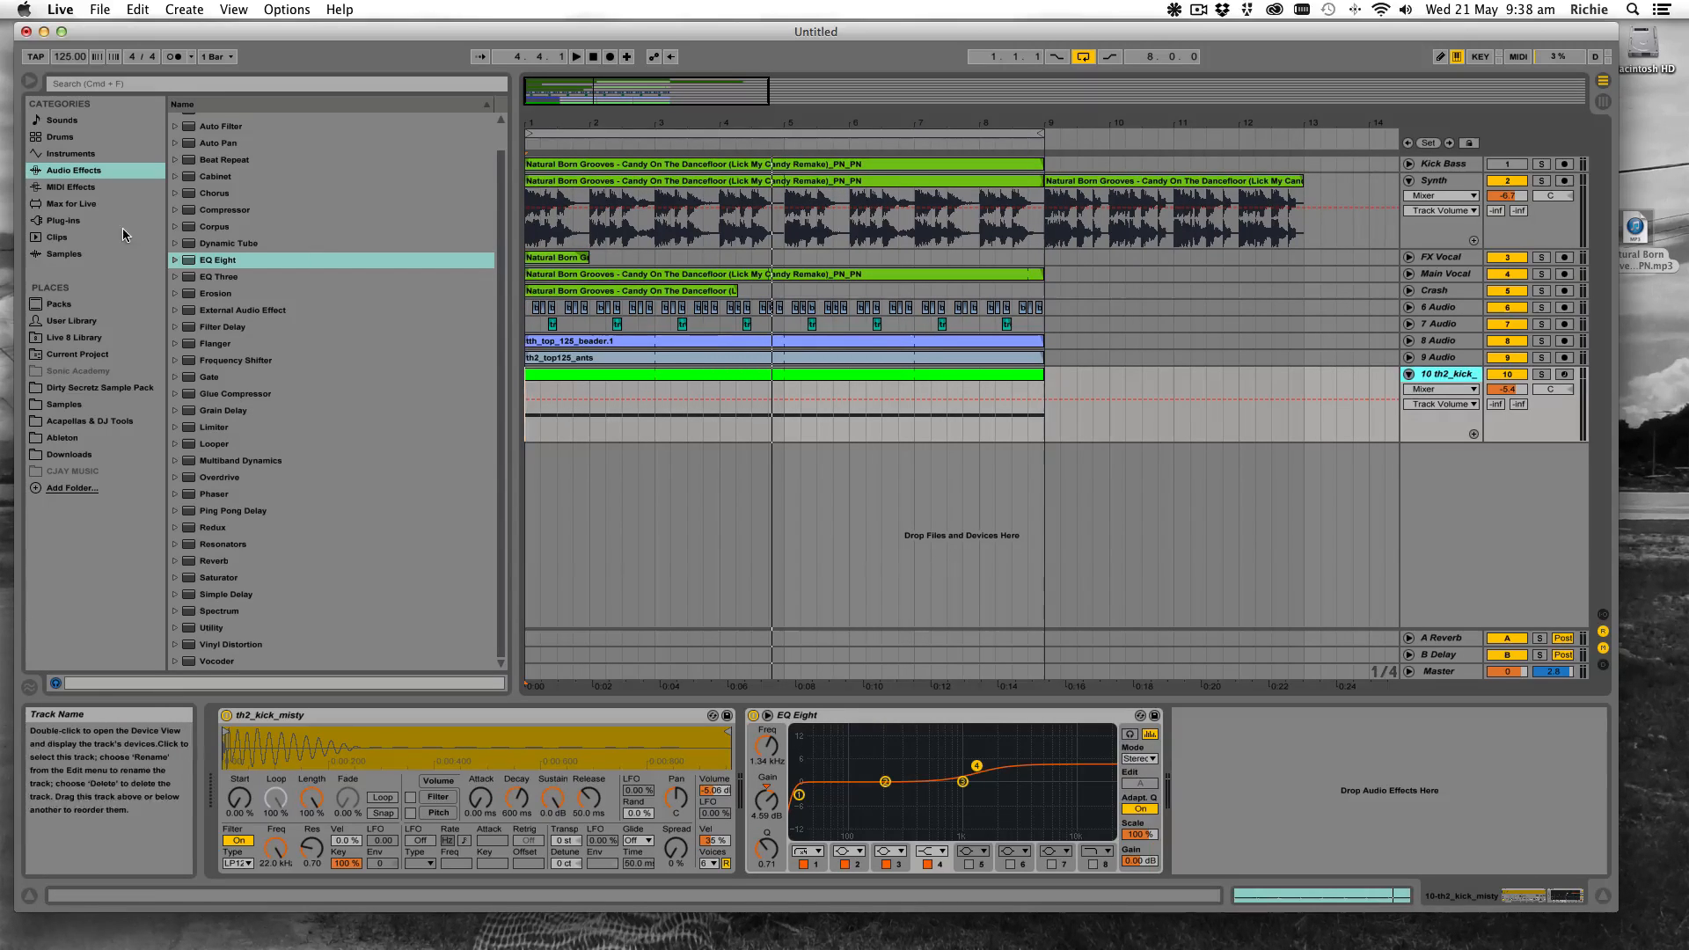
pyautogui.click(72, 219)
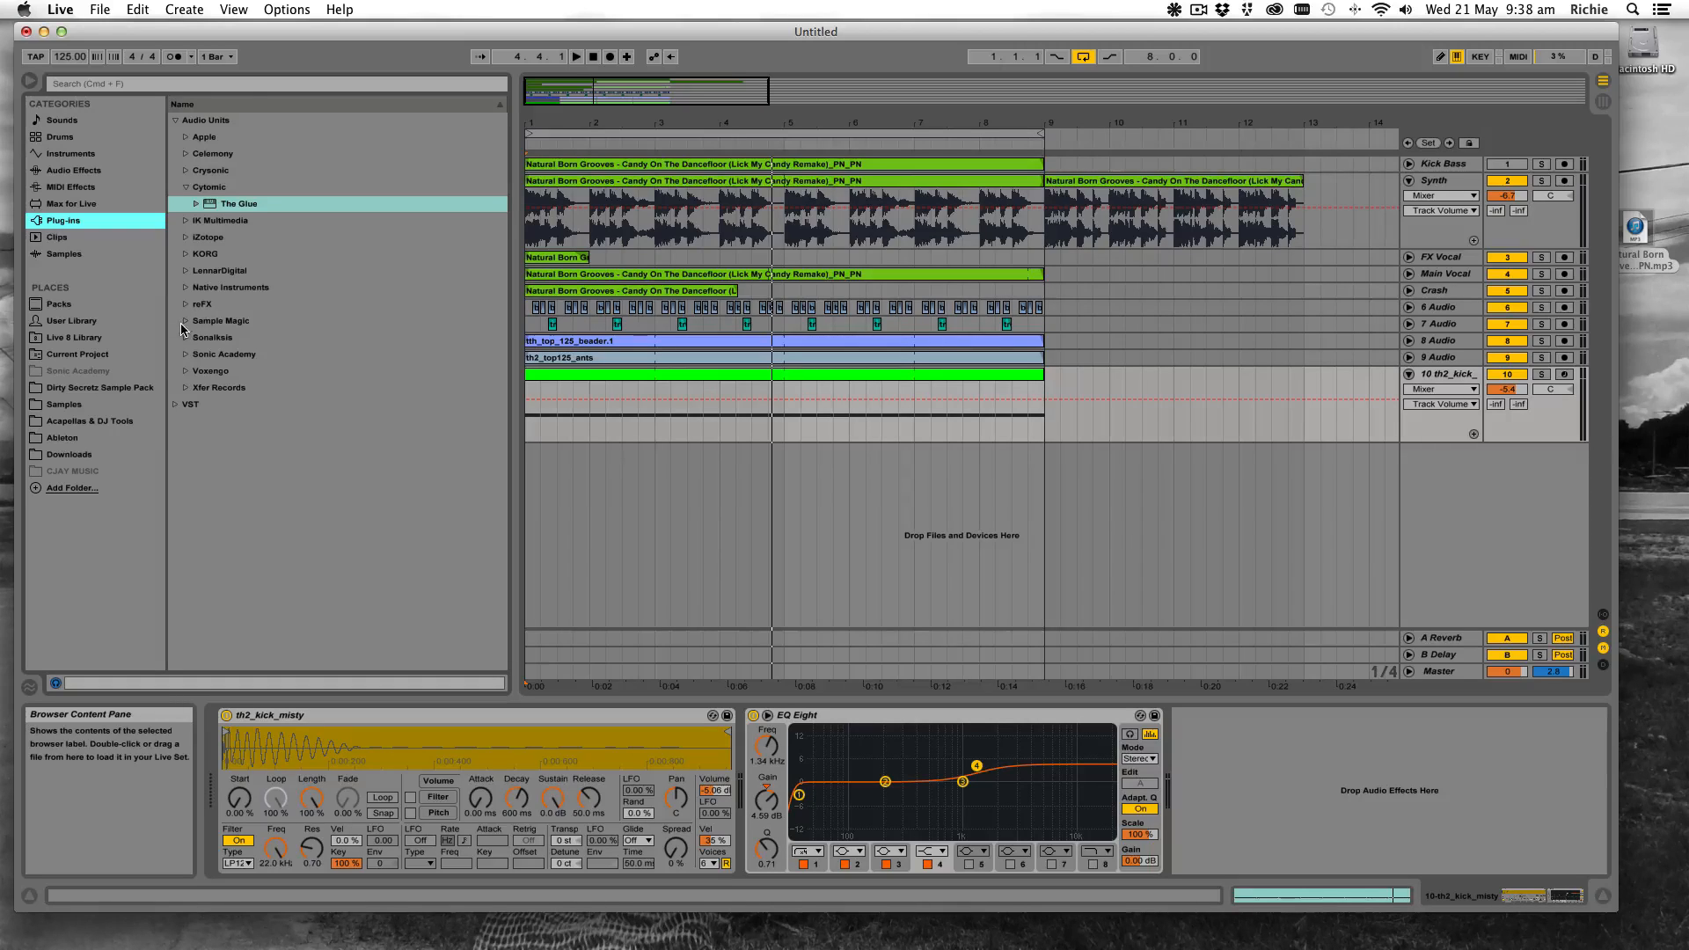
pyautogui.click(184, 289)
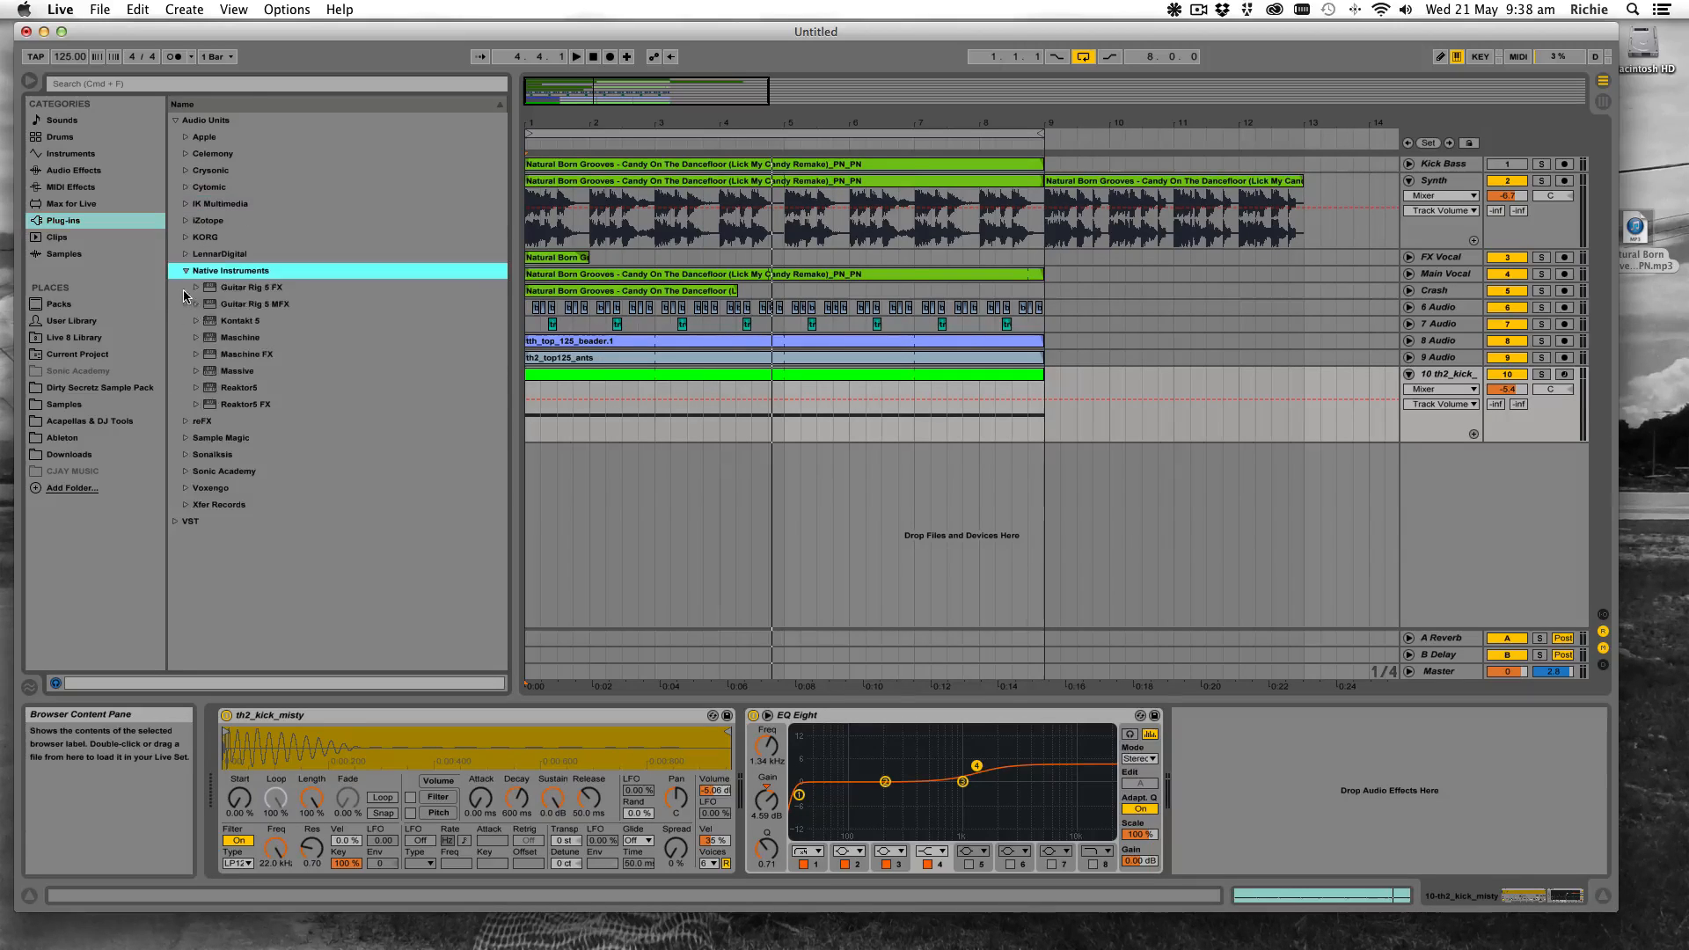
pyautogui.click(293, 372)
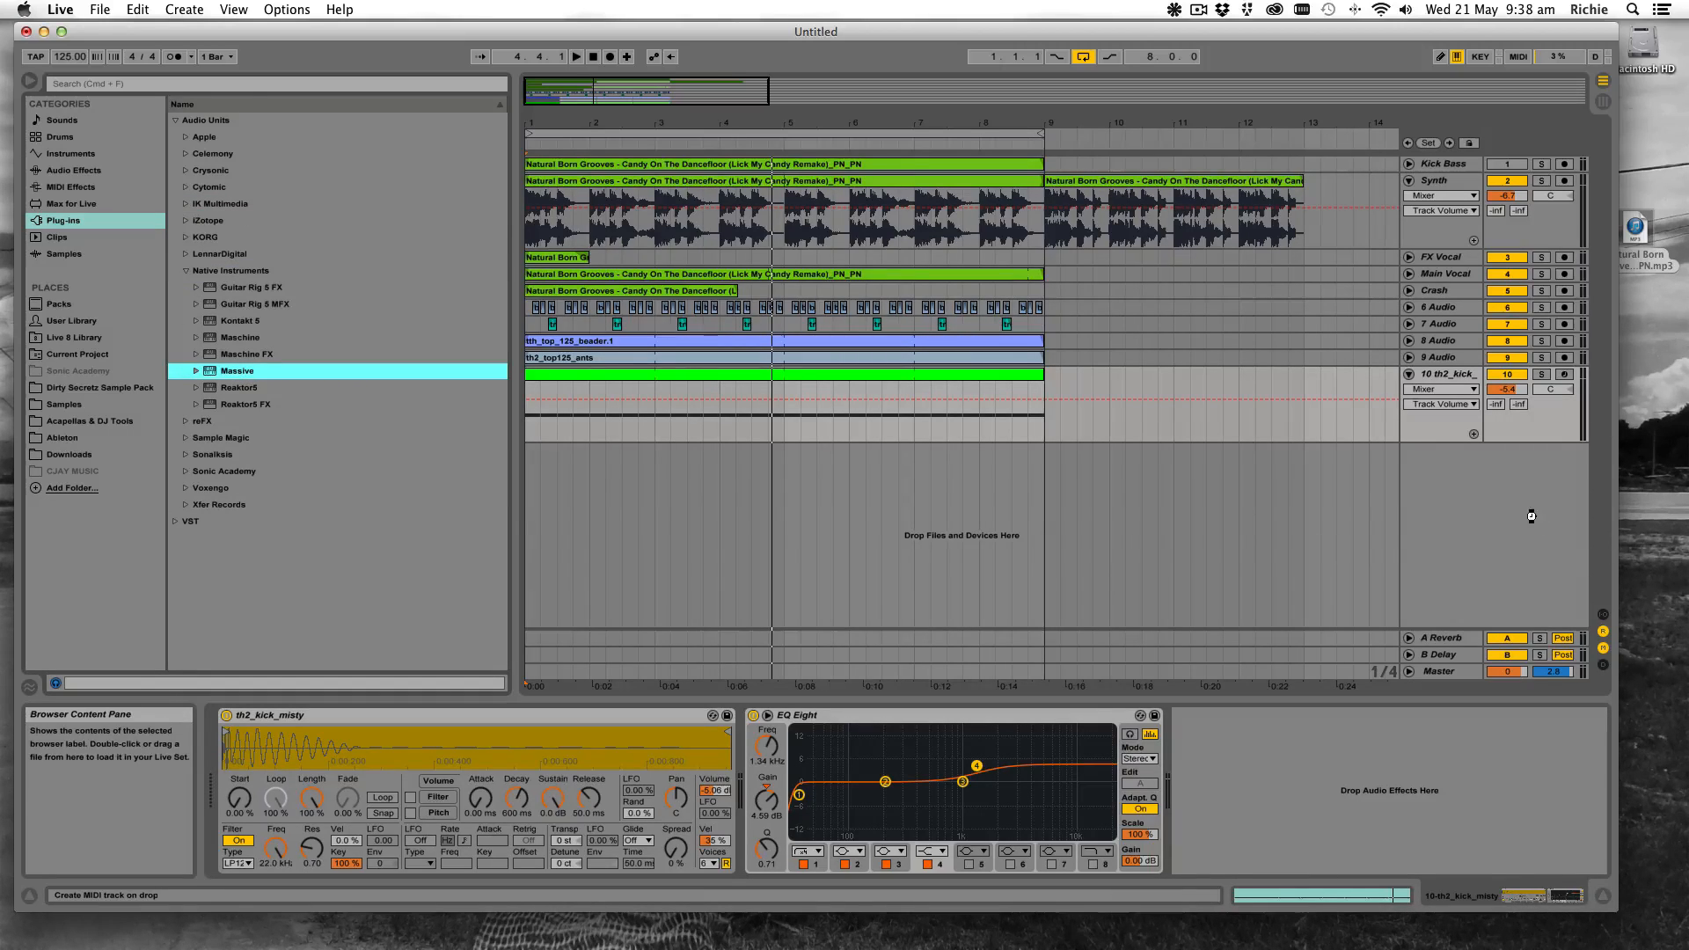
pyautogui.moveTo(1531, 516); pyautogui.dragTo(1531, 516)
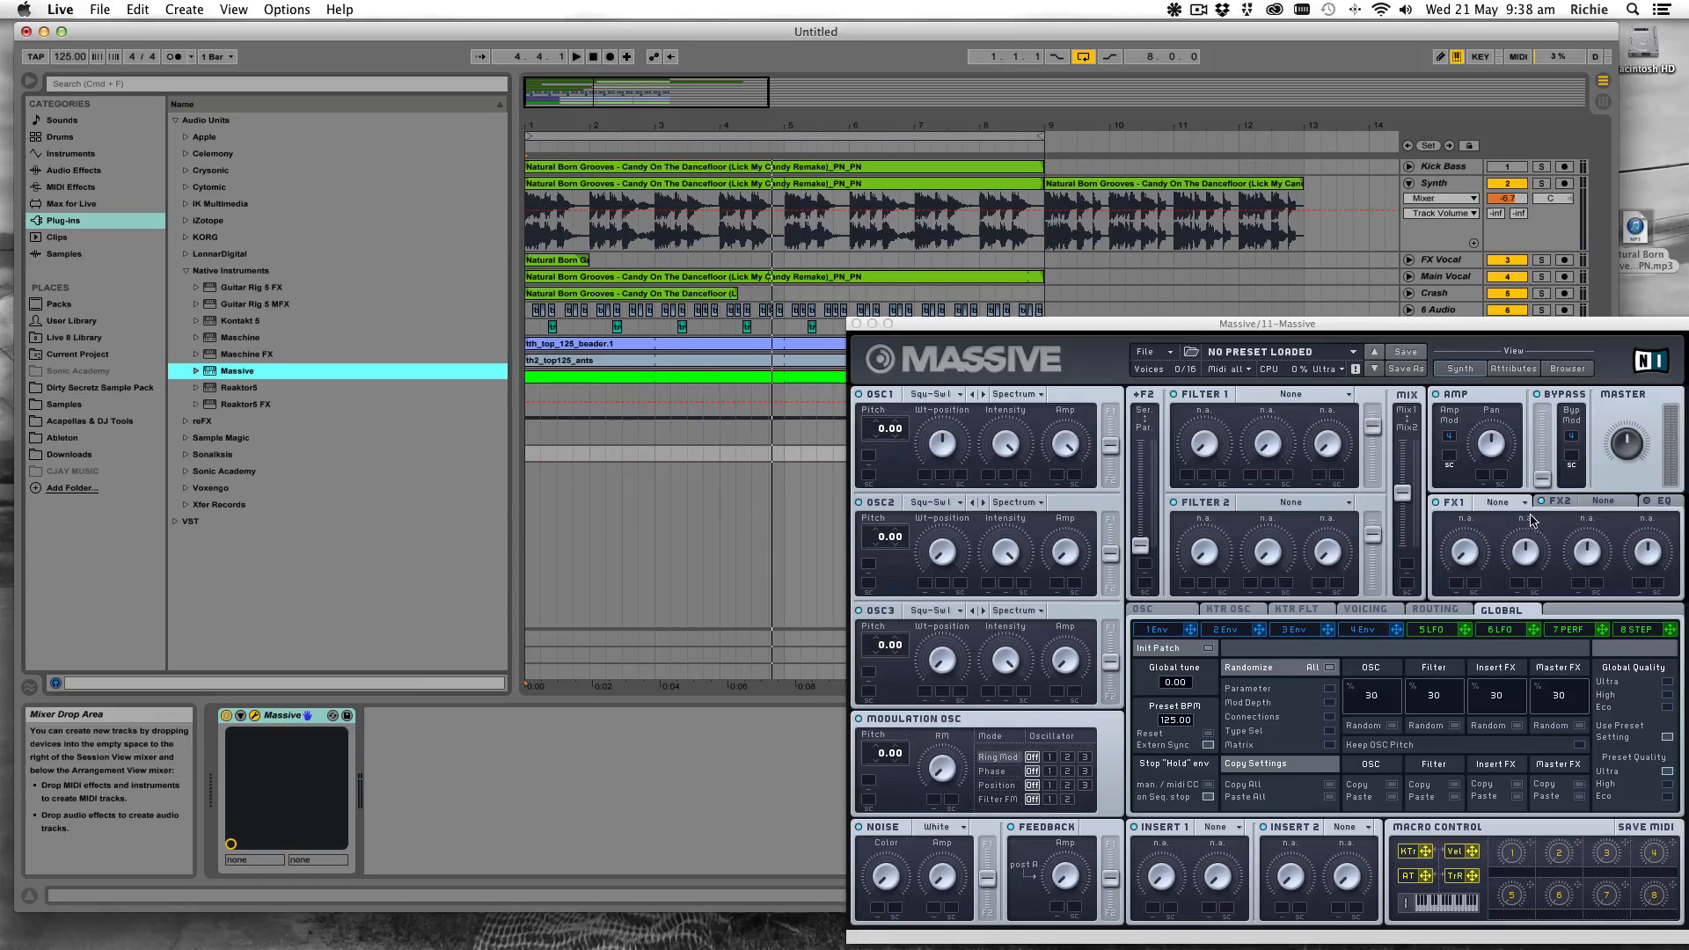
# Move the Massive window clear of the 11 Massive track and unfold that track
pyautogui.moveTo(1343, 334); pyautogui.dragTo(1144, 471)
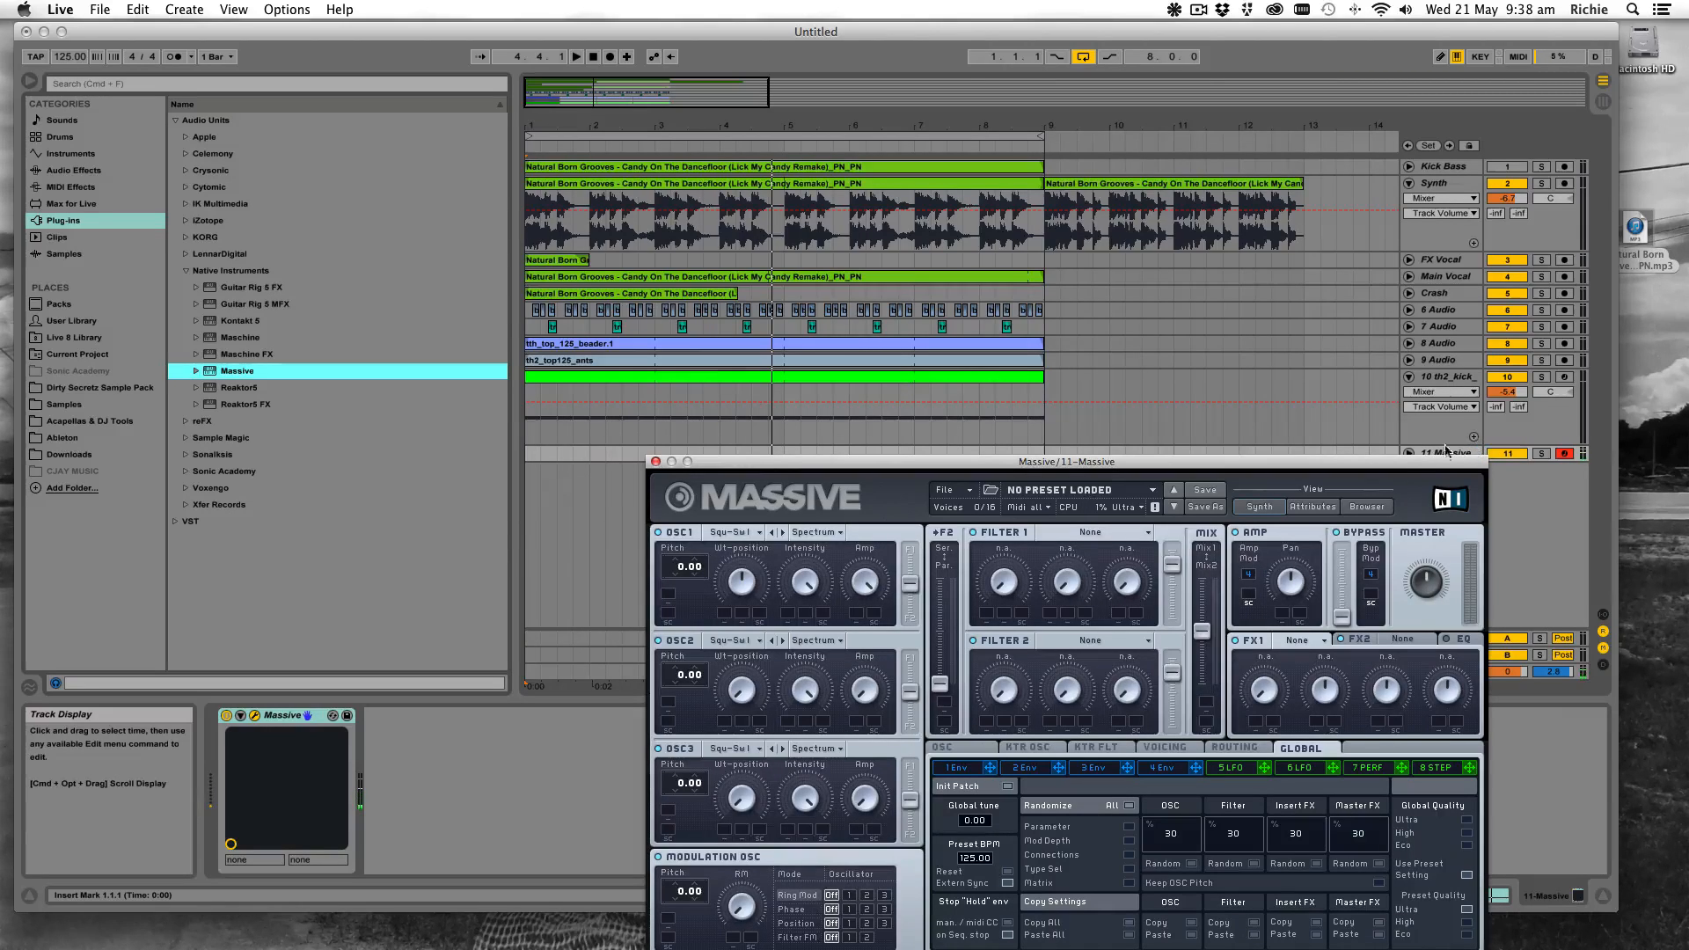
pyautogui.moveTo(1406, 462); pyautogui.dragTo(1372, 502)
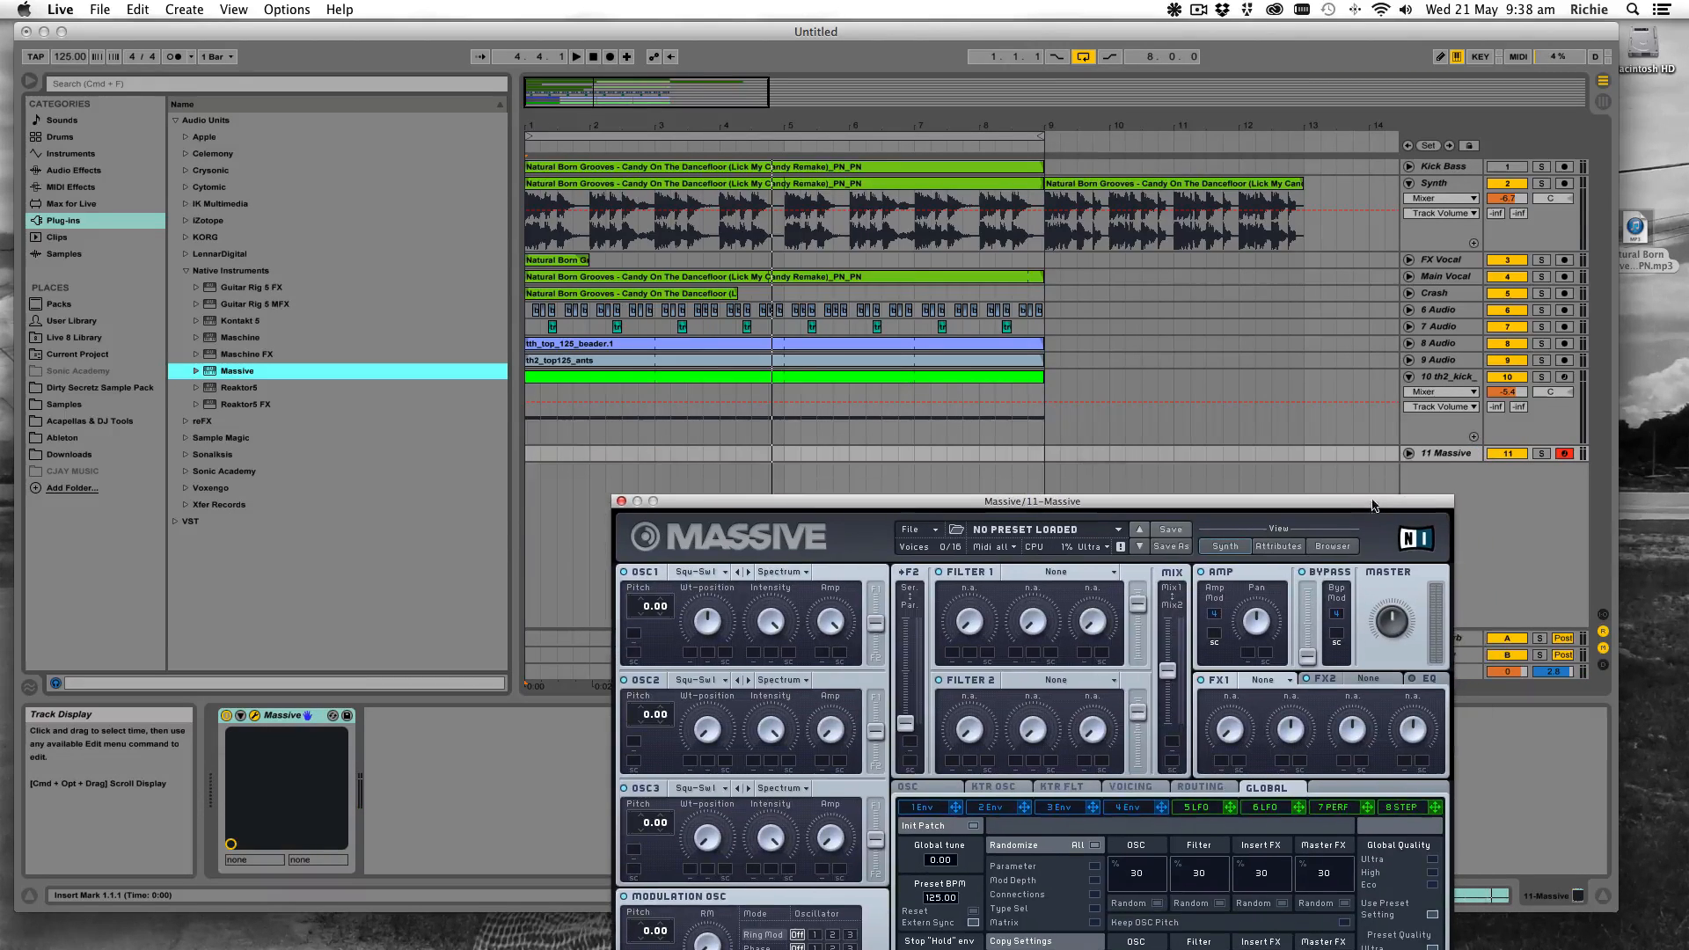
pyautogui.click(1408, 454)
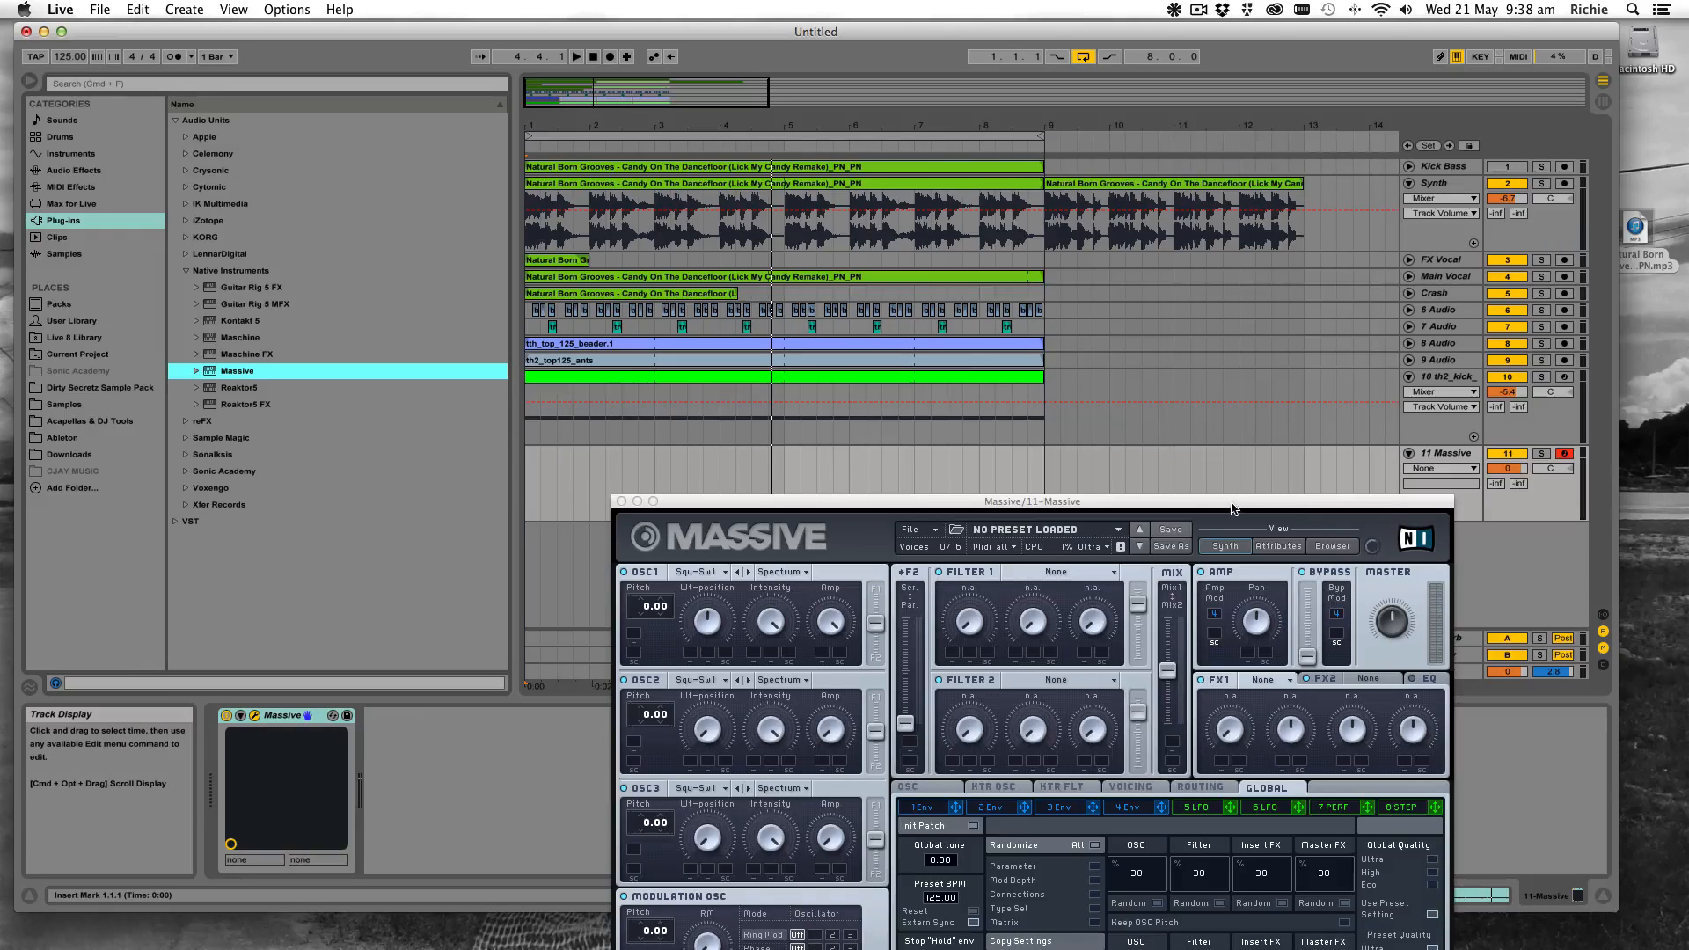
# Close the Massive window, select the first Synth clip and unfold the Main Vocal track
pyautogui.moveTo(1232, 509); pyautogui.dragTo(1333, 478)
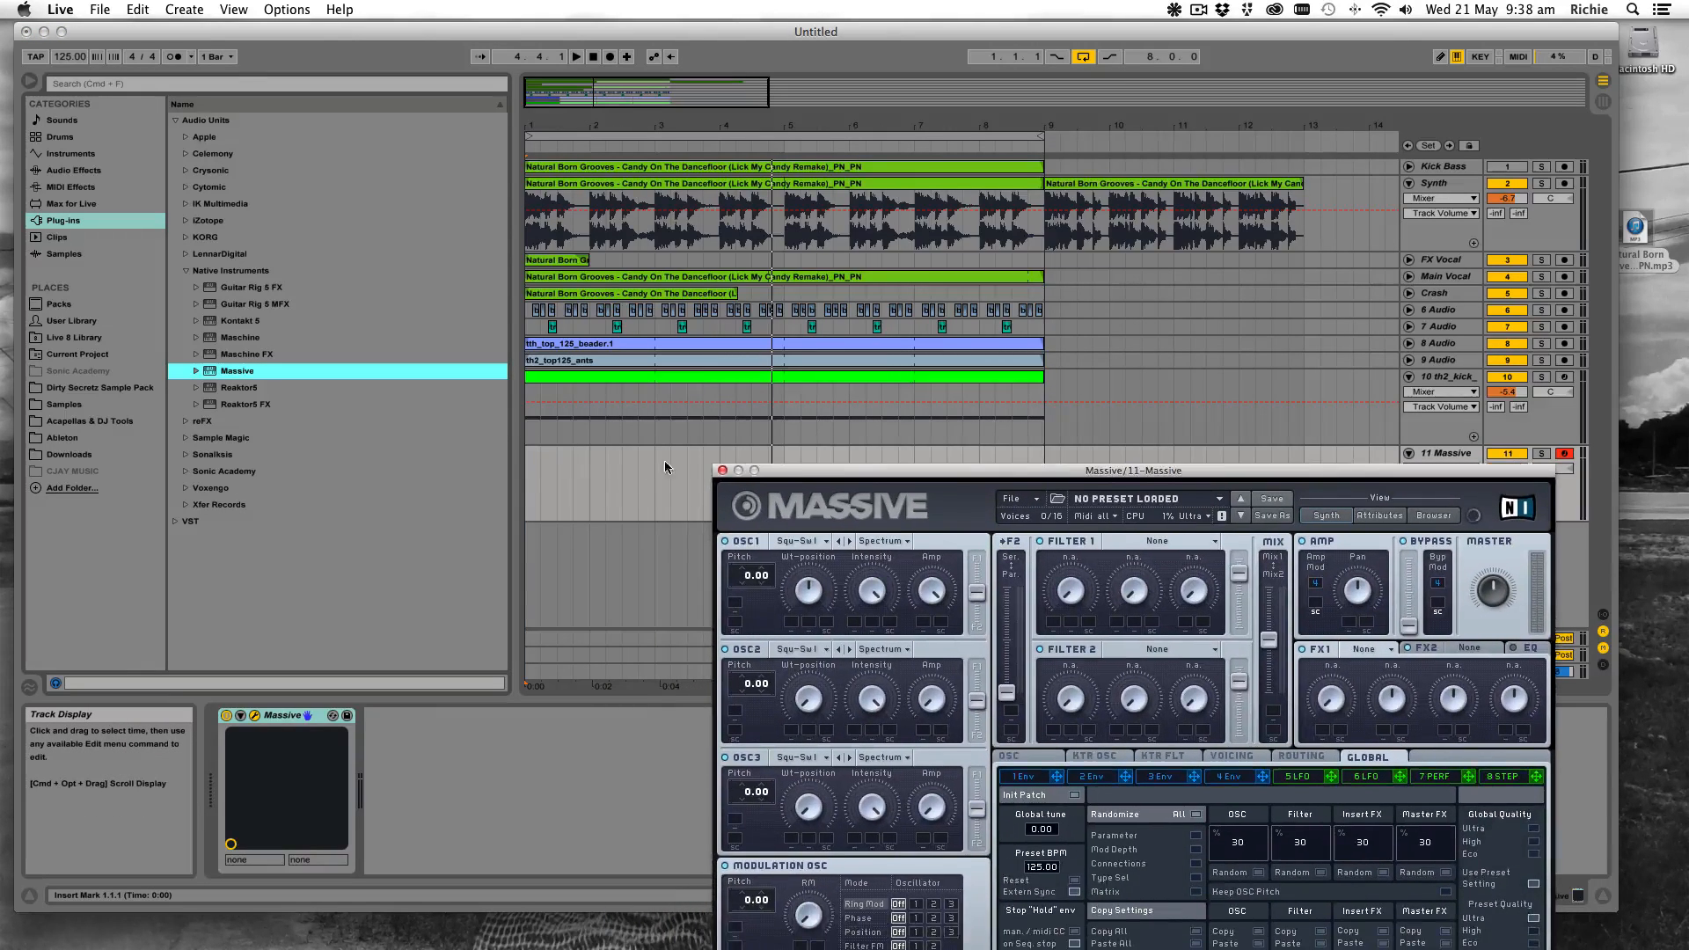
pyautogui.click(723, 472)
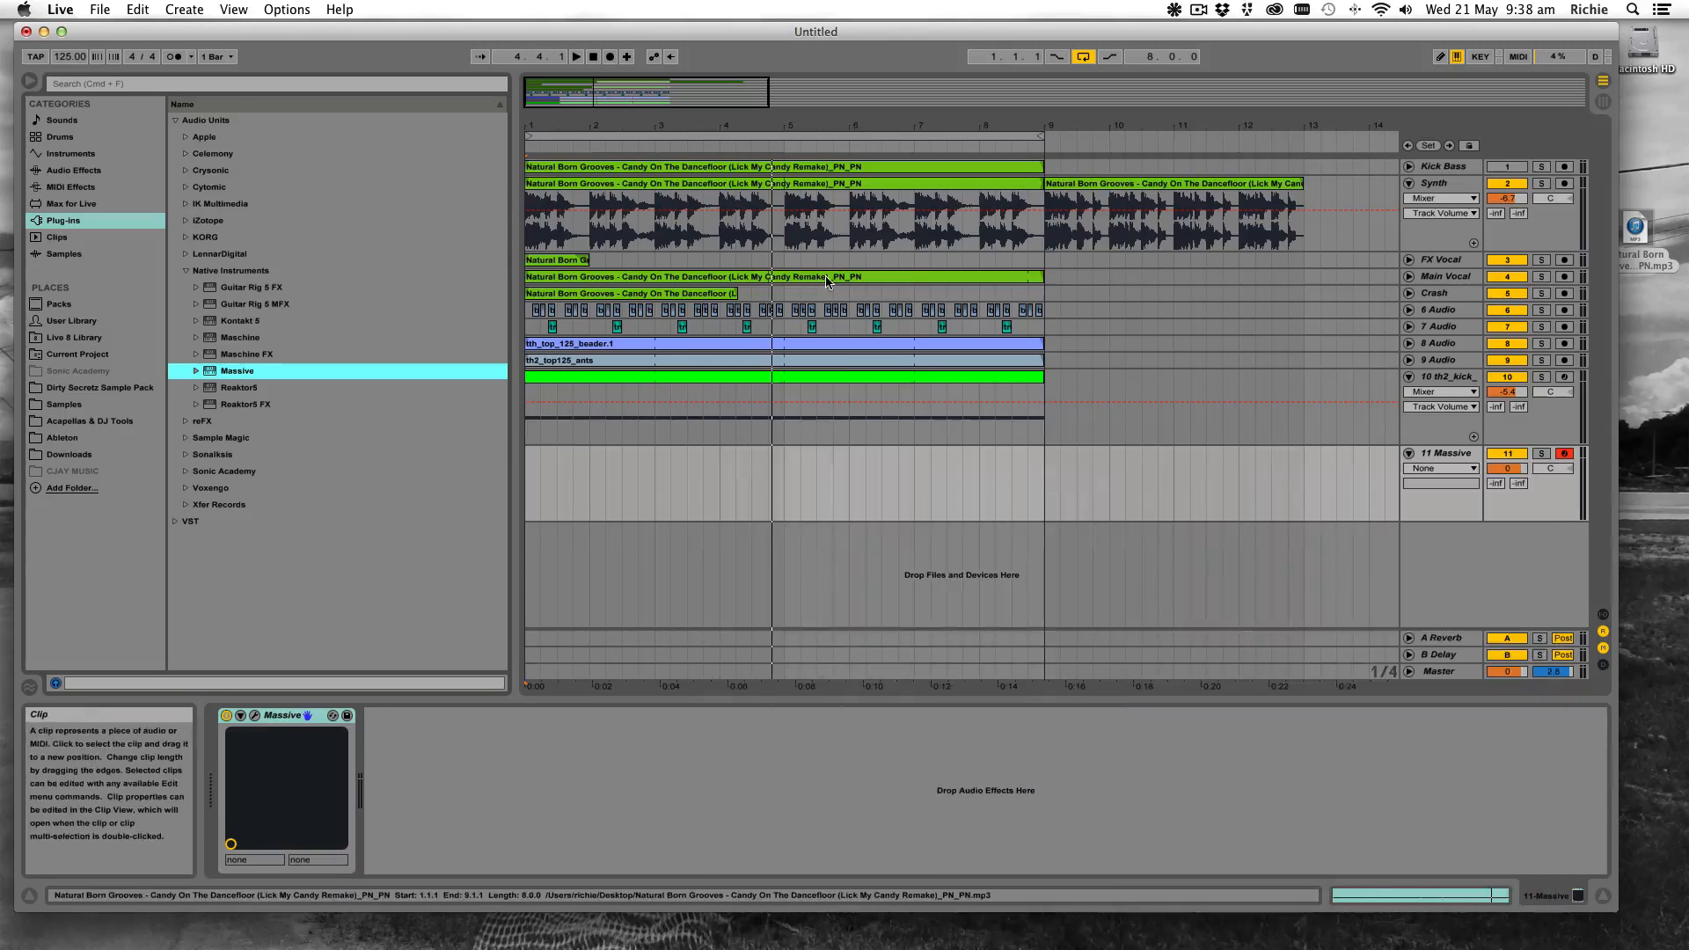
pyautogui.click(851, 188)
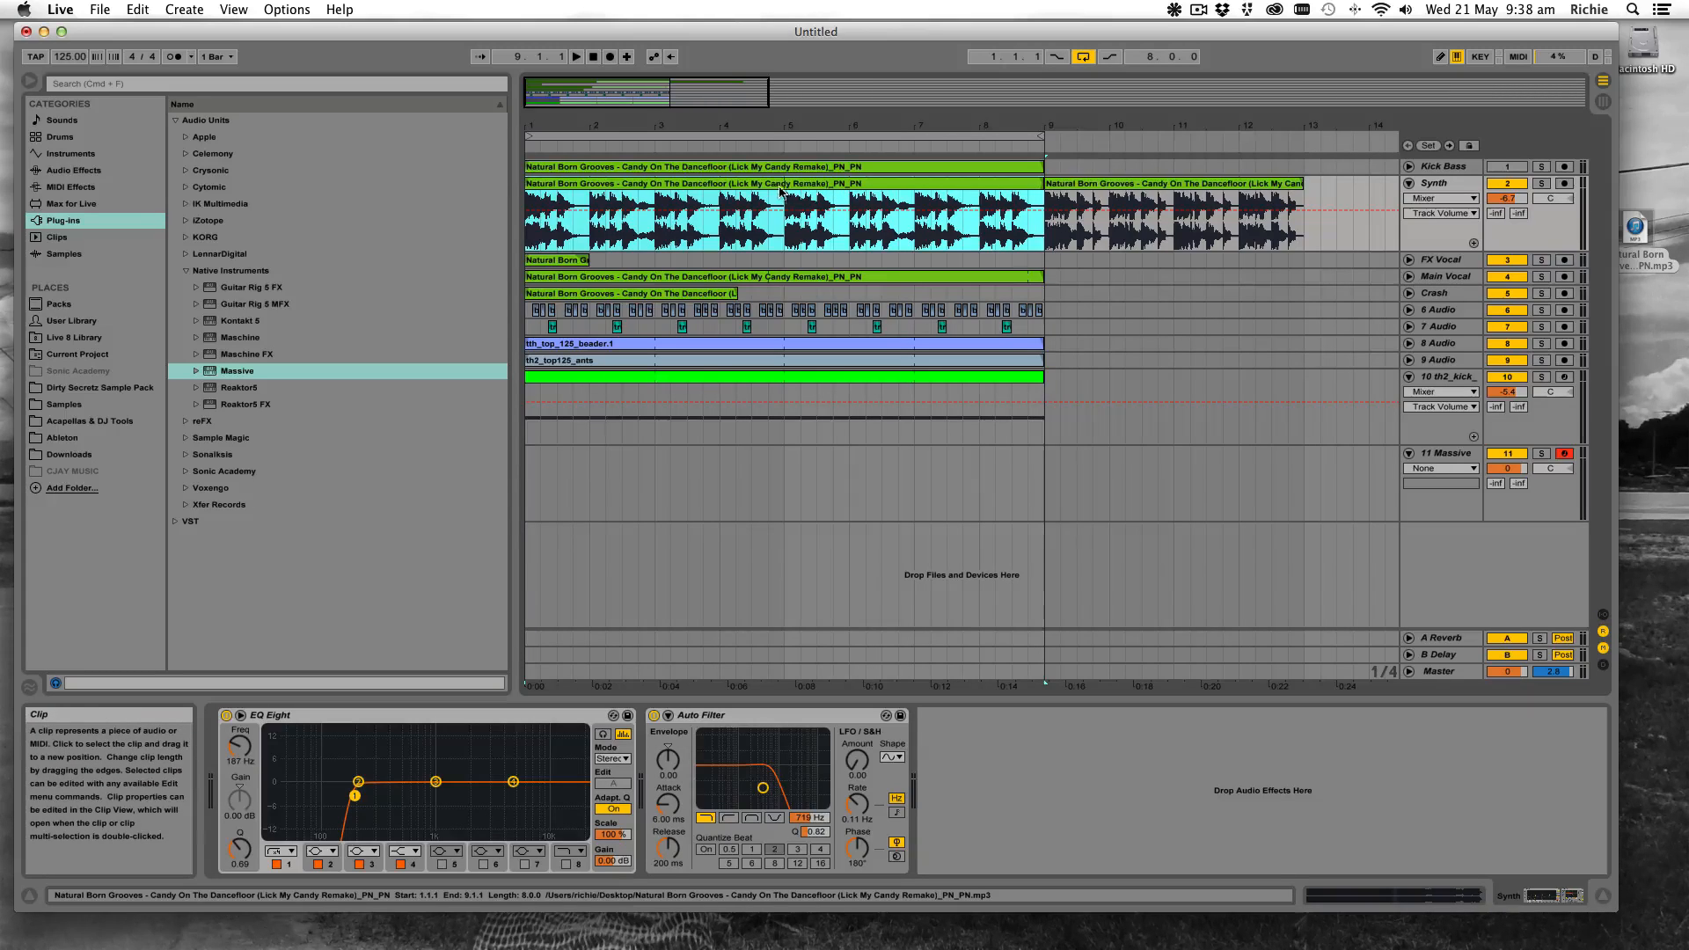
pyautogui.click(1409, 276)
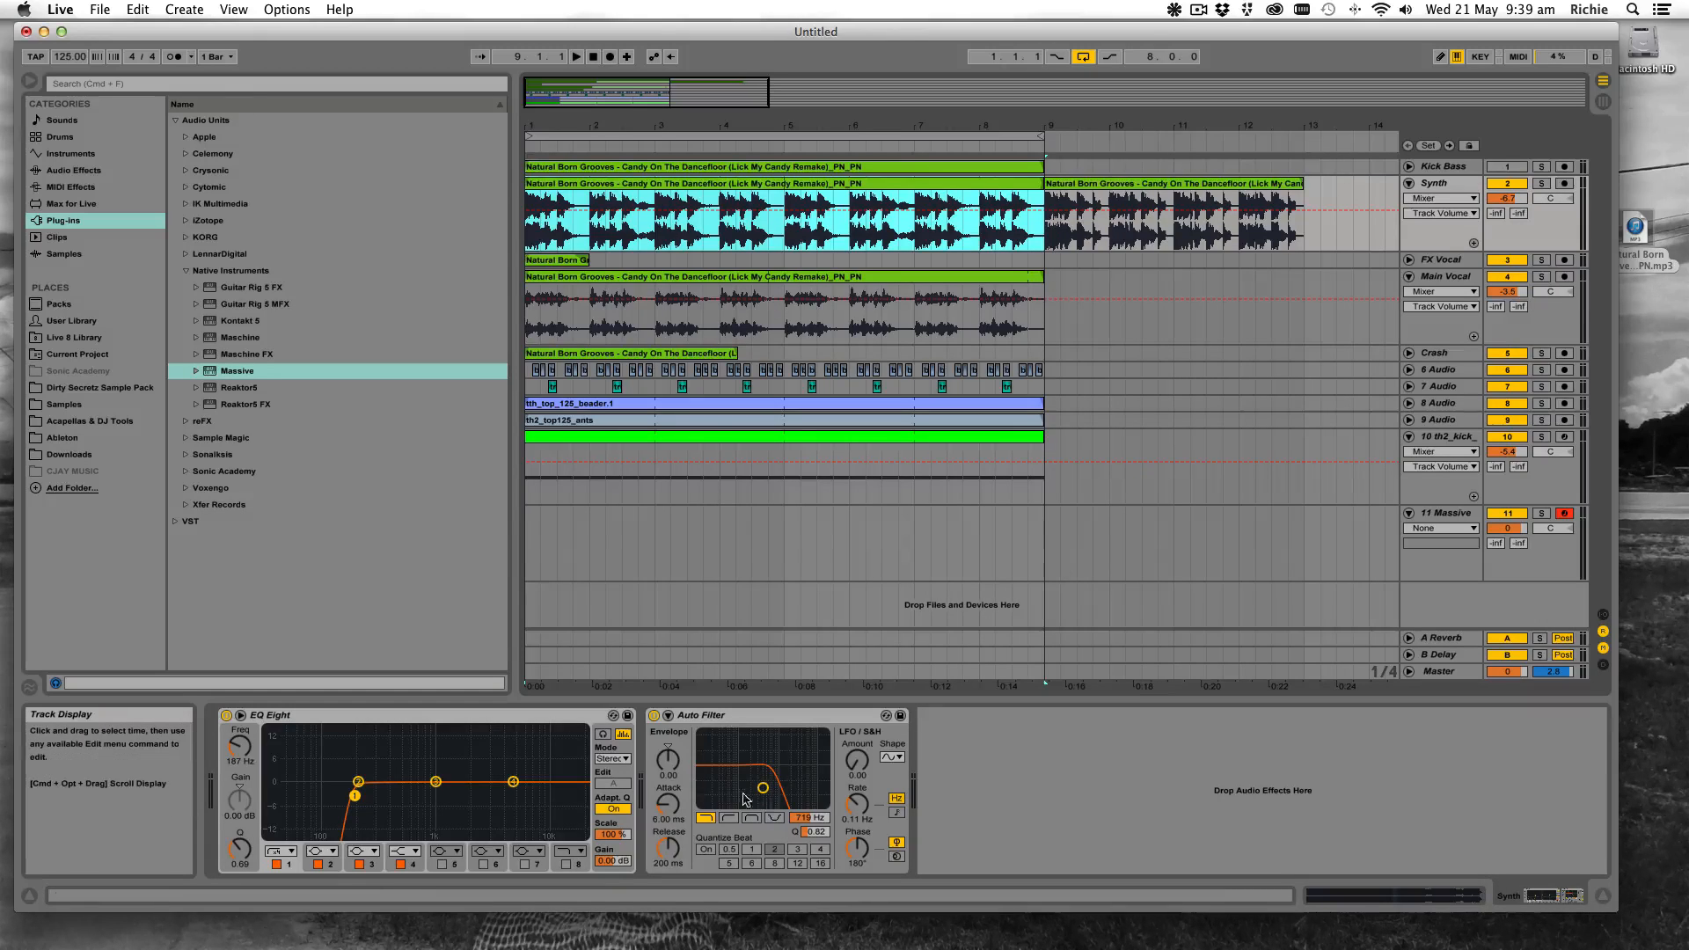
# Turn off the Synth track's Auto Filter, solo the track and play it back unfiltered
pyautogui.click(653, 716)
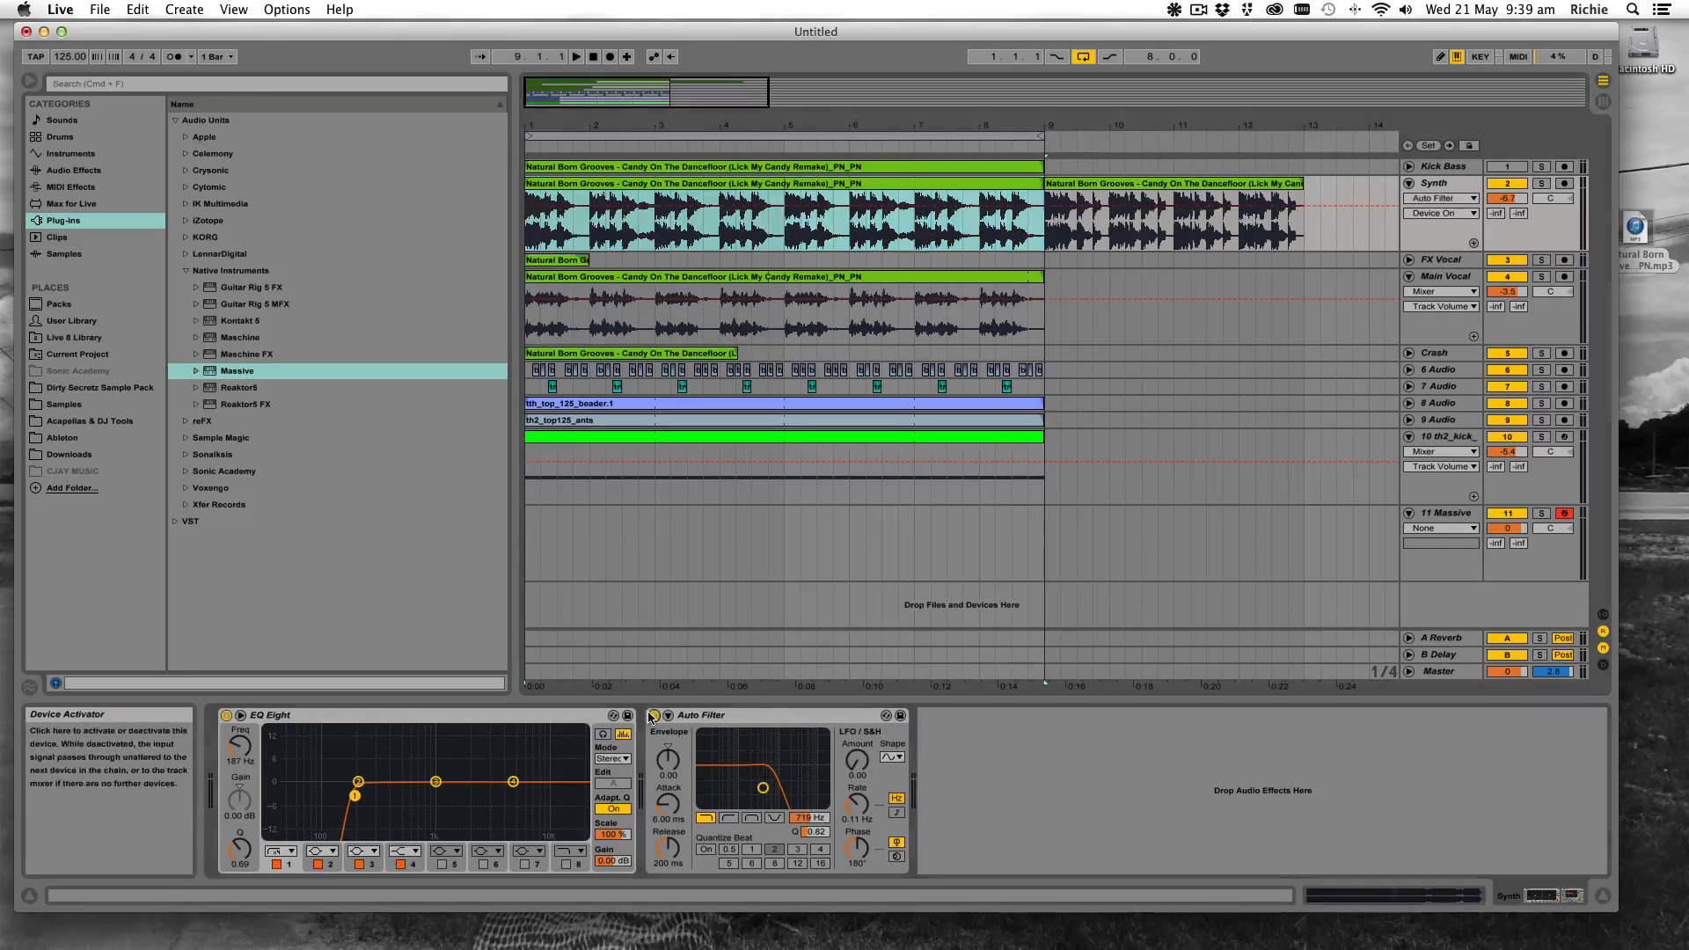
pyautogui.click(1541, 183)
pyautogui.press('space')
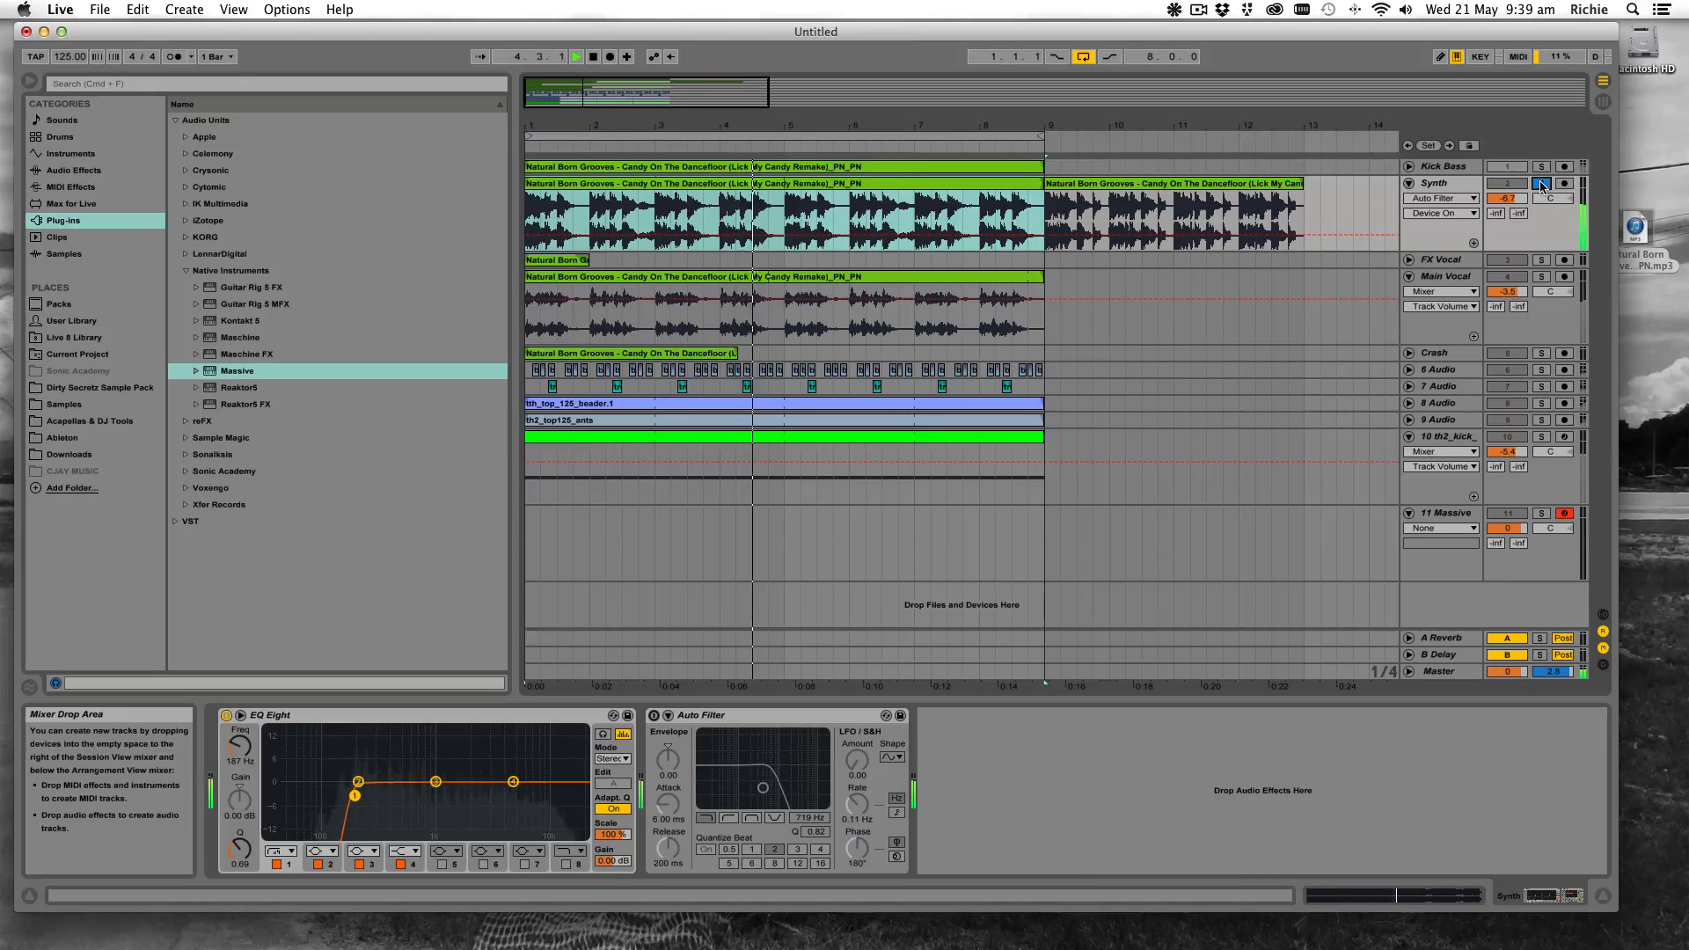
pyautogui.press('space')
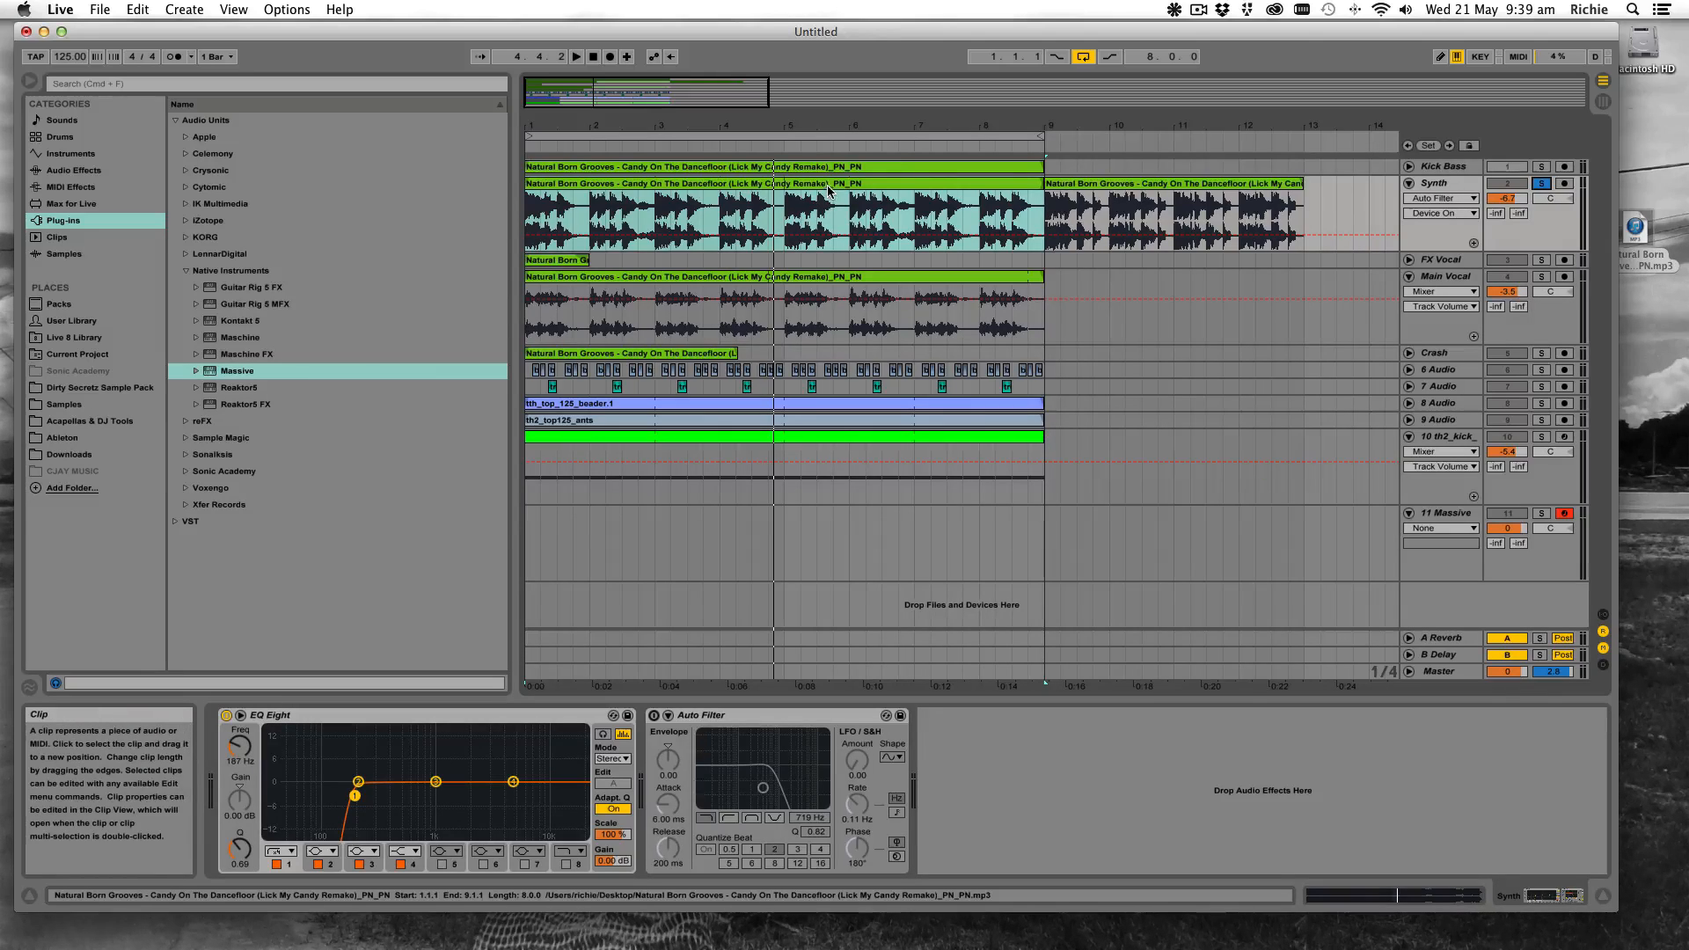
# Convert the eight-bar Synth clip to MIDI on the 11 Massive track, using the Harmony material type
pyautogui.click(796, 187)
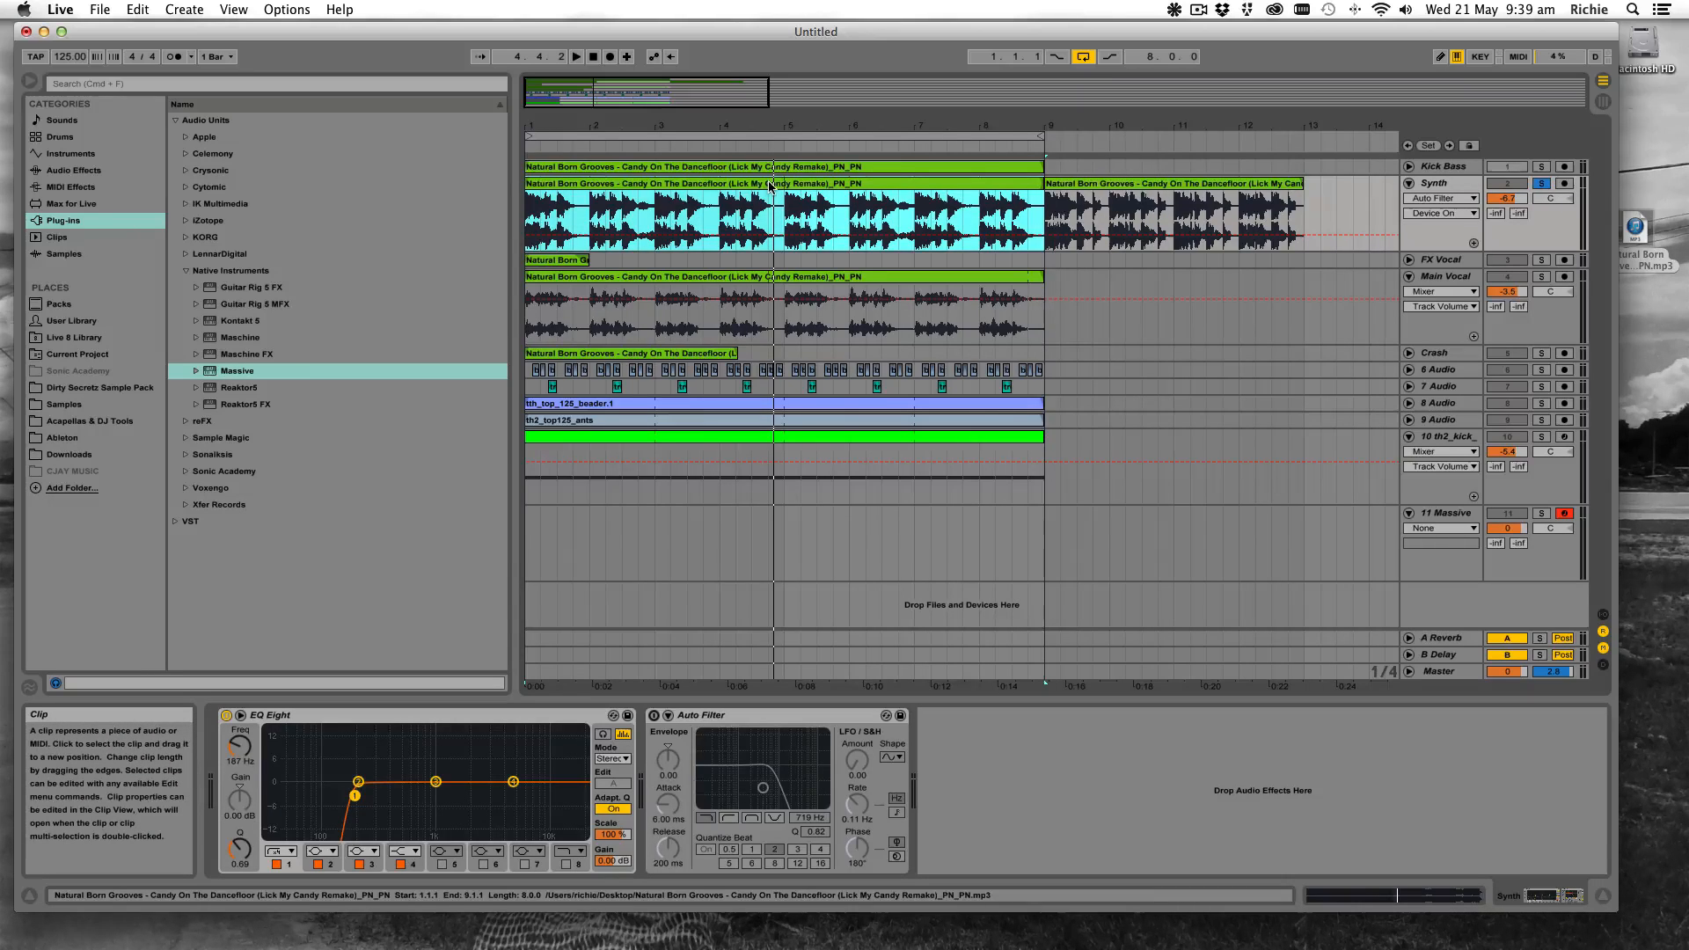
pyautogui.click(777, 259)
pyautogui.moveTo(777, 259); pyautogui.dragTo(763, 544)
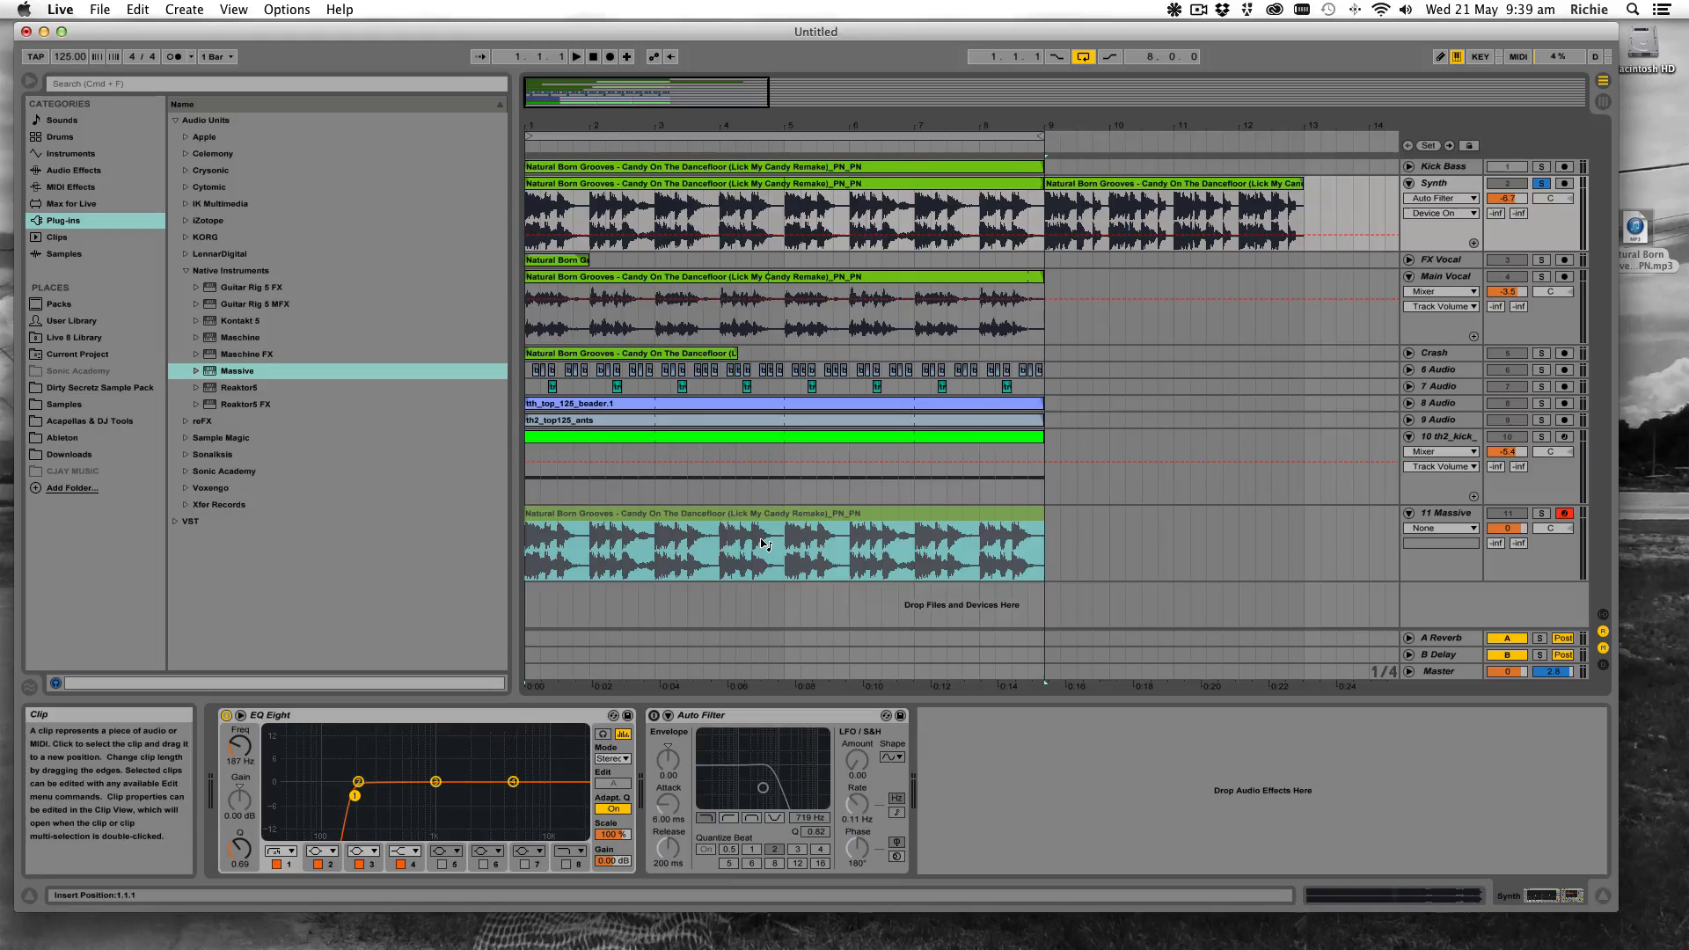
pyautogui.moveTo(763, 544); pyautogui.dragTo(762, 544)
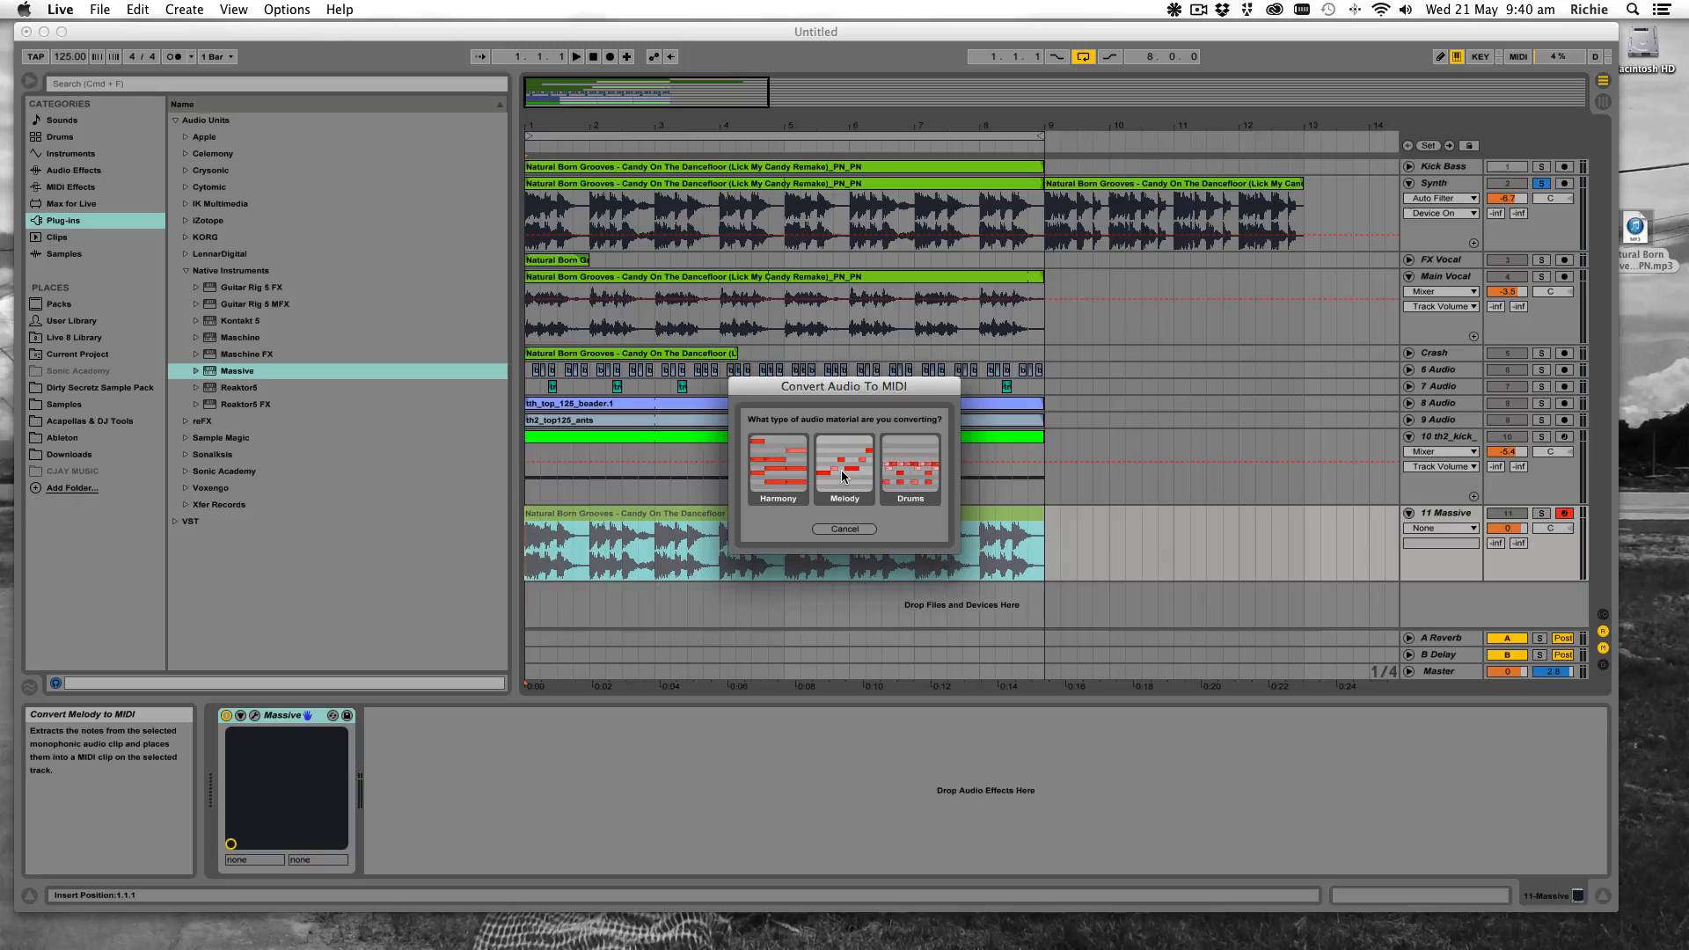
pyautogui.click(778, 465)
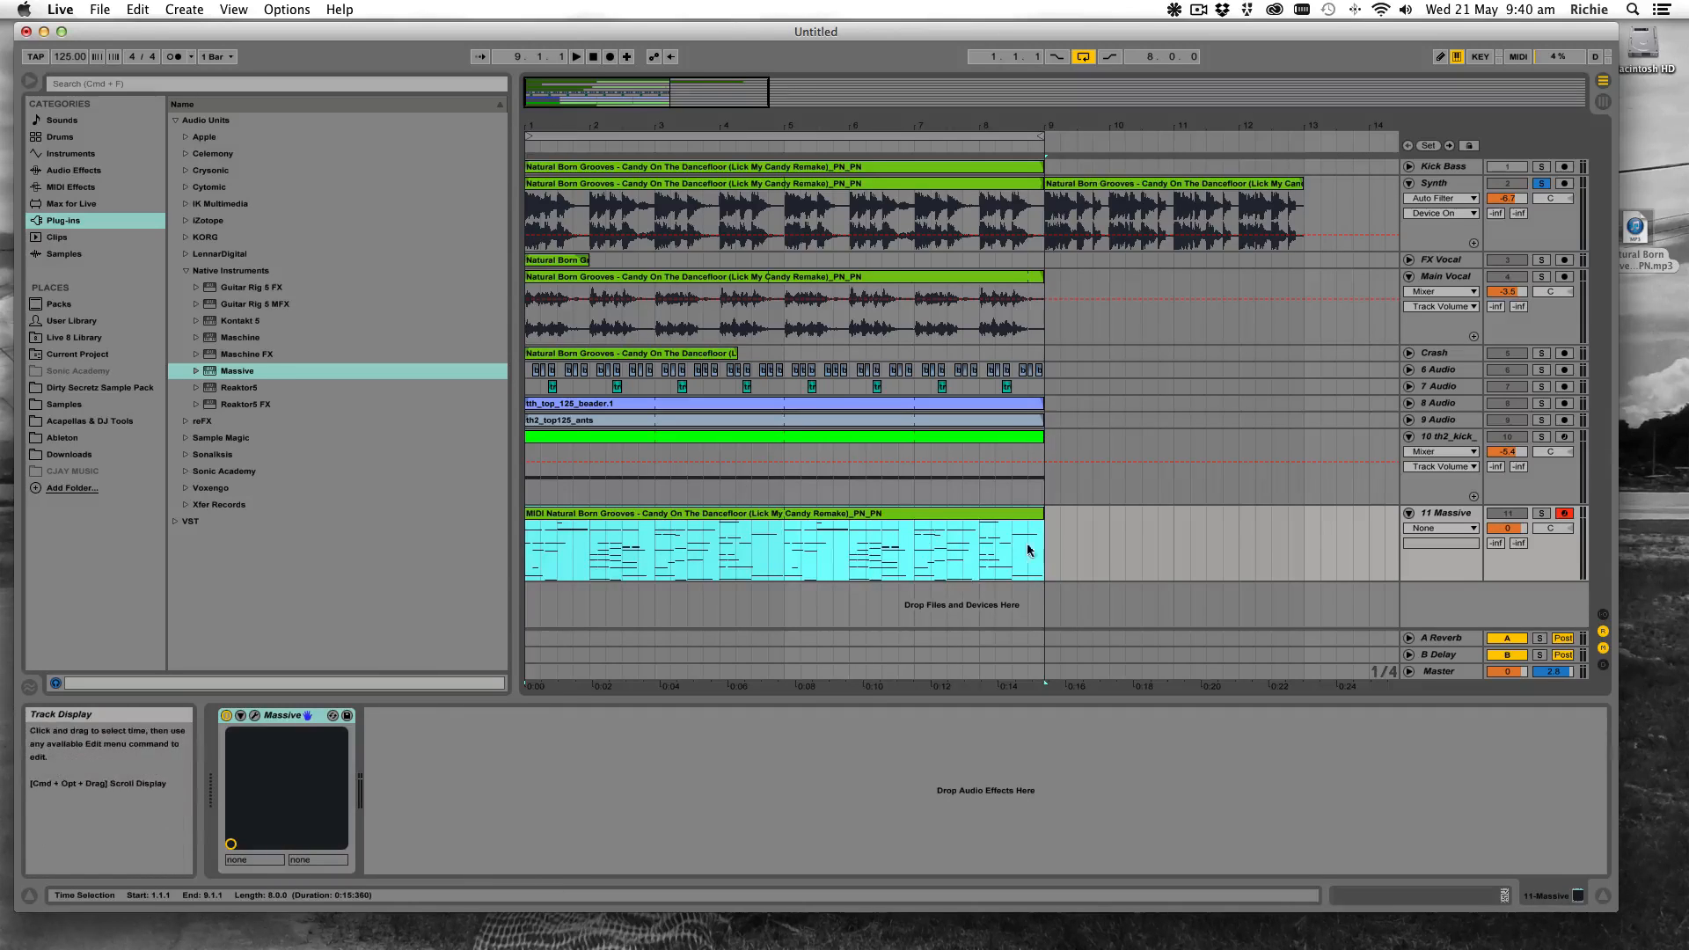
# Open the converted MIDI clip's notes and enlarge the note editor with taller key rows
pyautogui.doubleClick(905, 514)
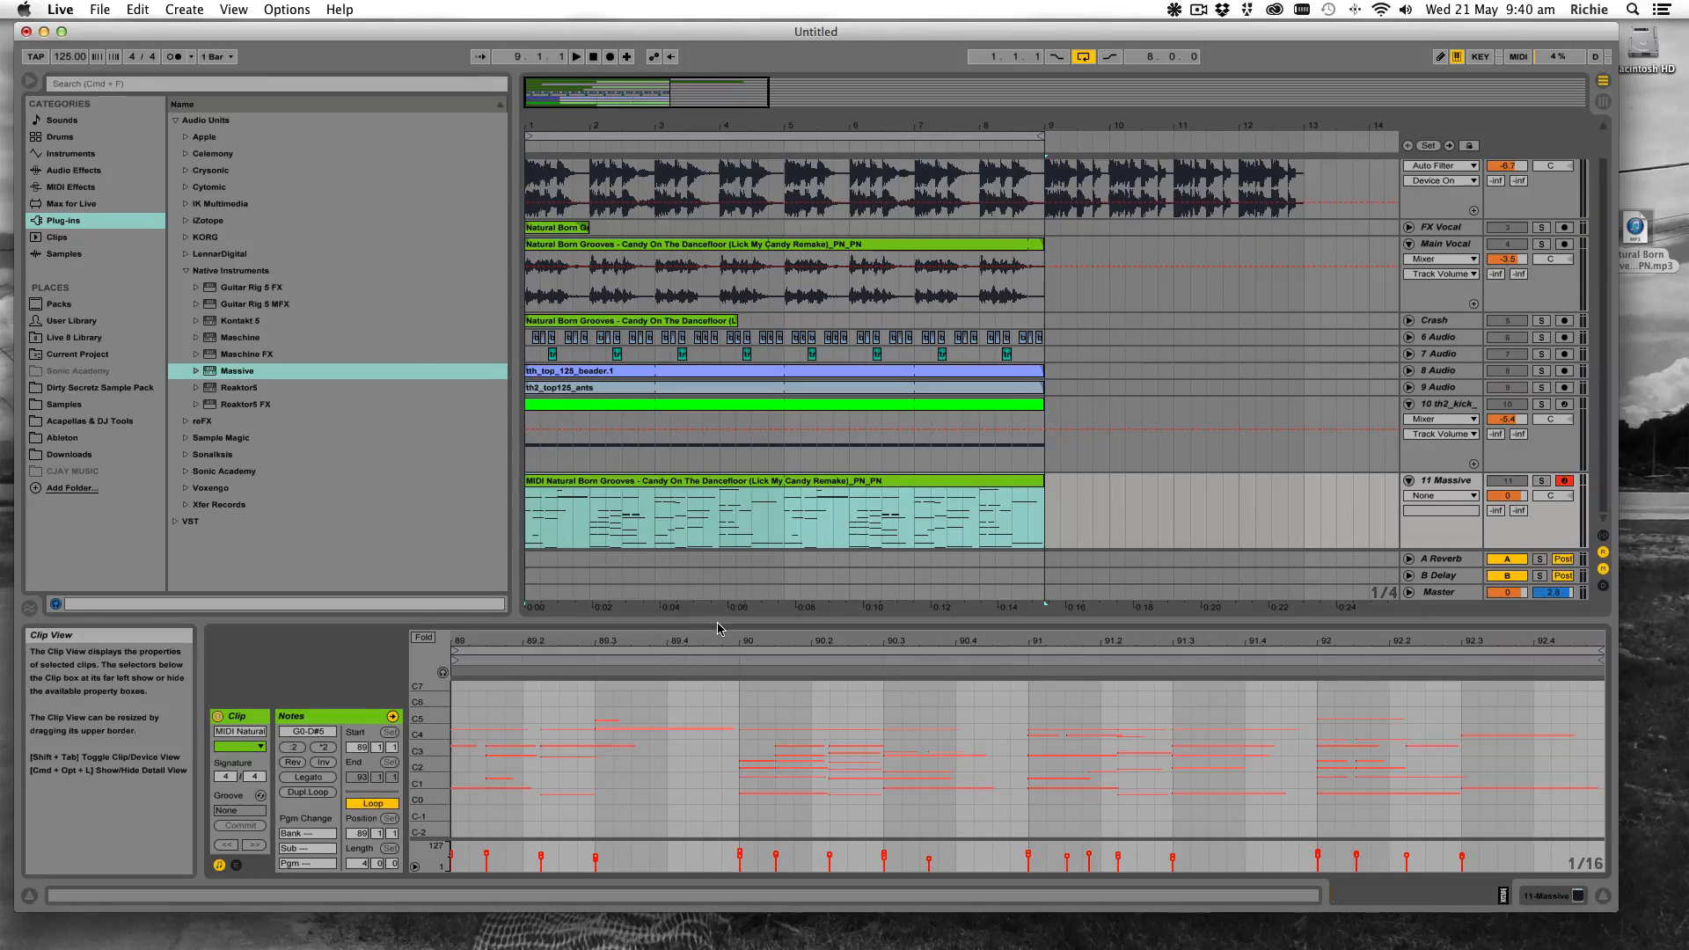
pyautogui.moveTo(716, 627); pyautogui.dragTo(758, 493)
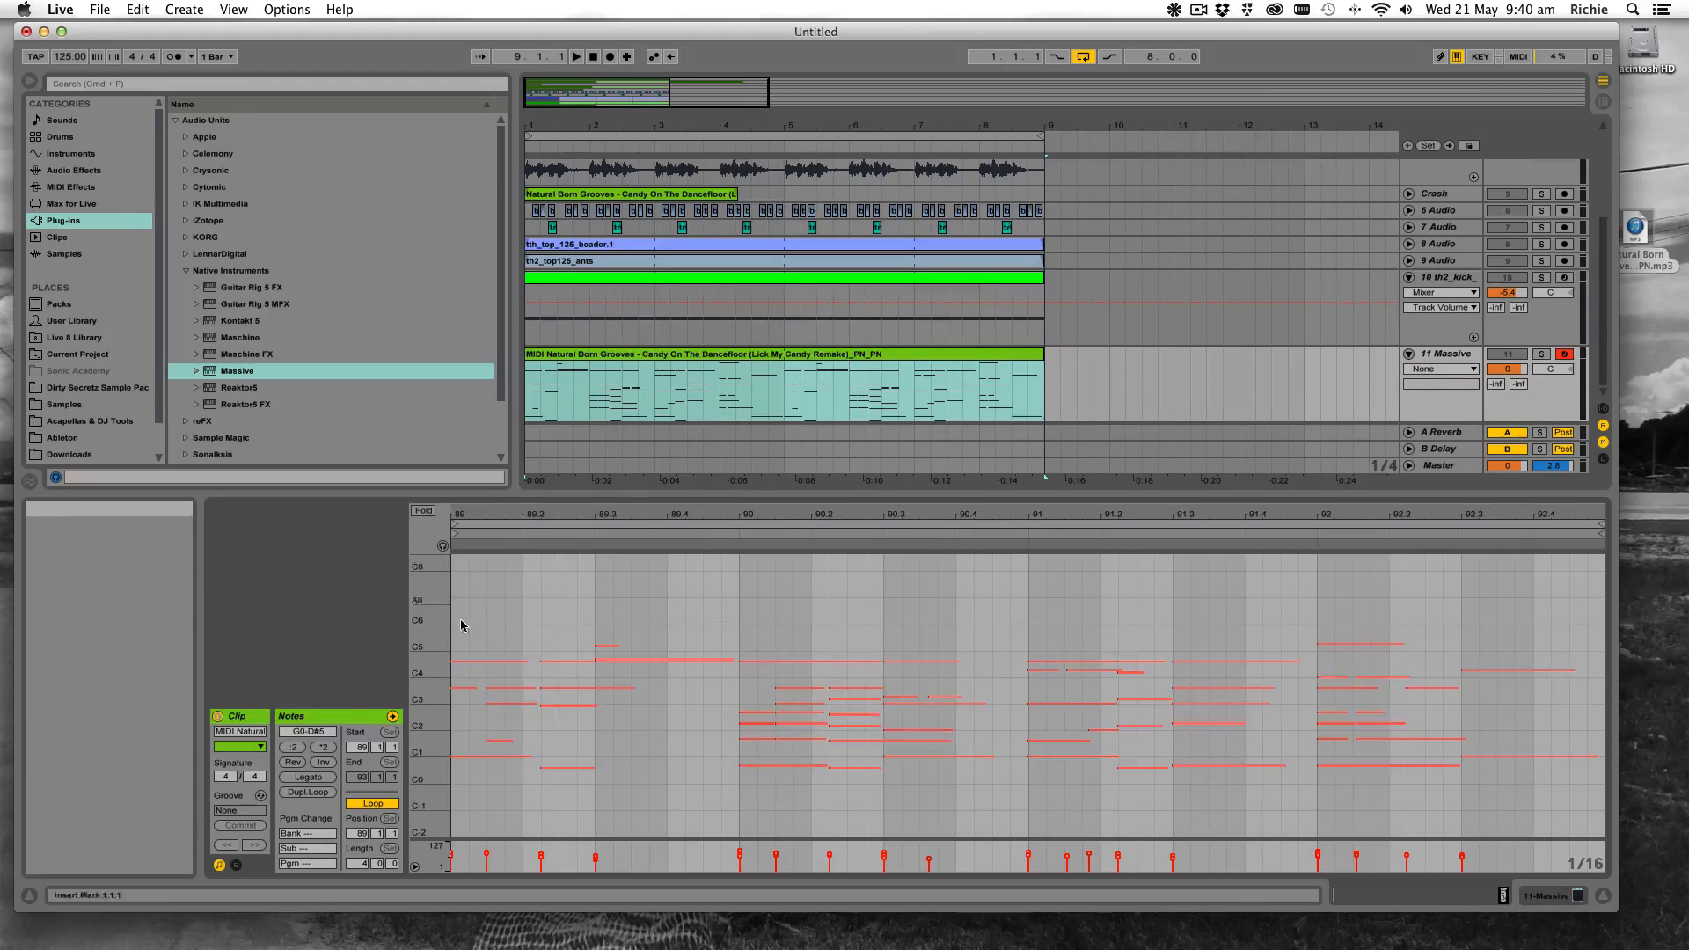
pyautogui.moveTo(429, 695); pyautogui.dragTo(444, 662)
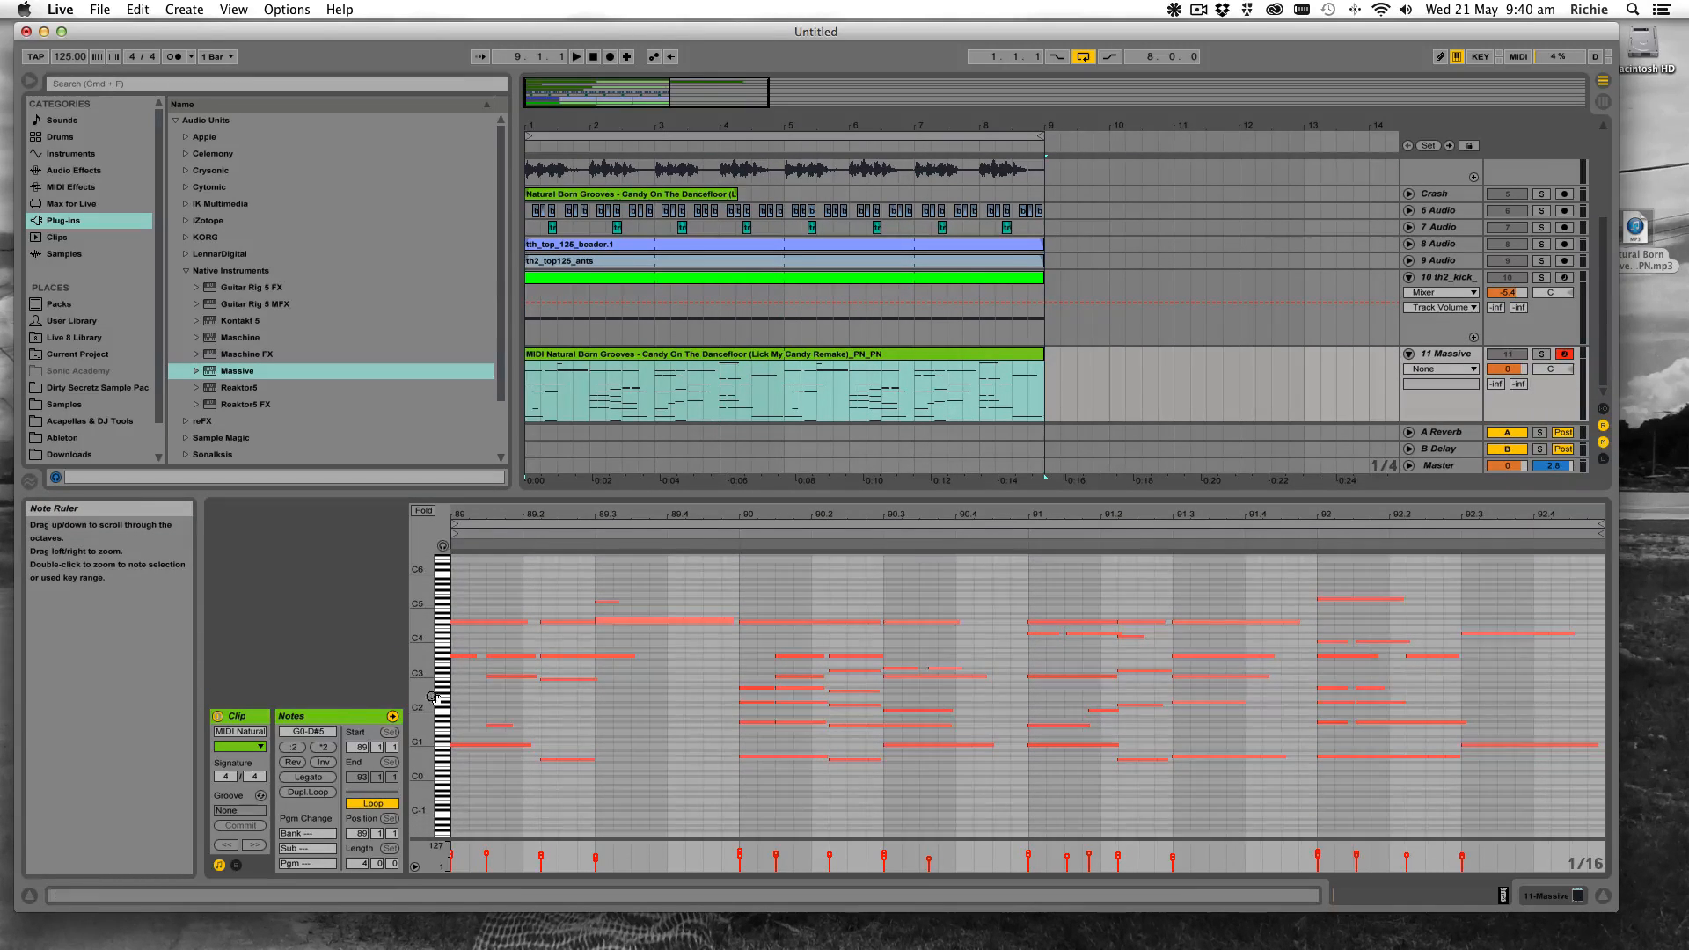
# Solo the 11 Massive track and play the converted MIDI part
pyautogui.click(1544, 354)
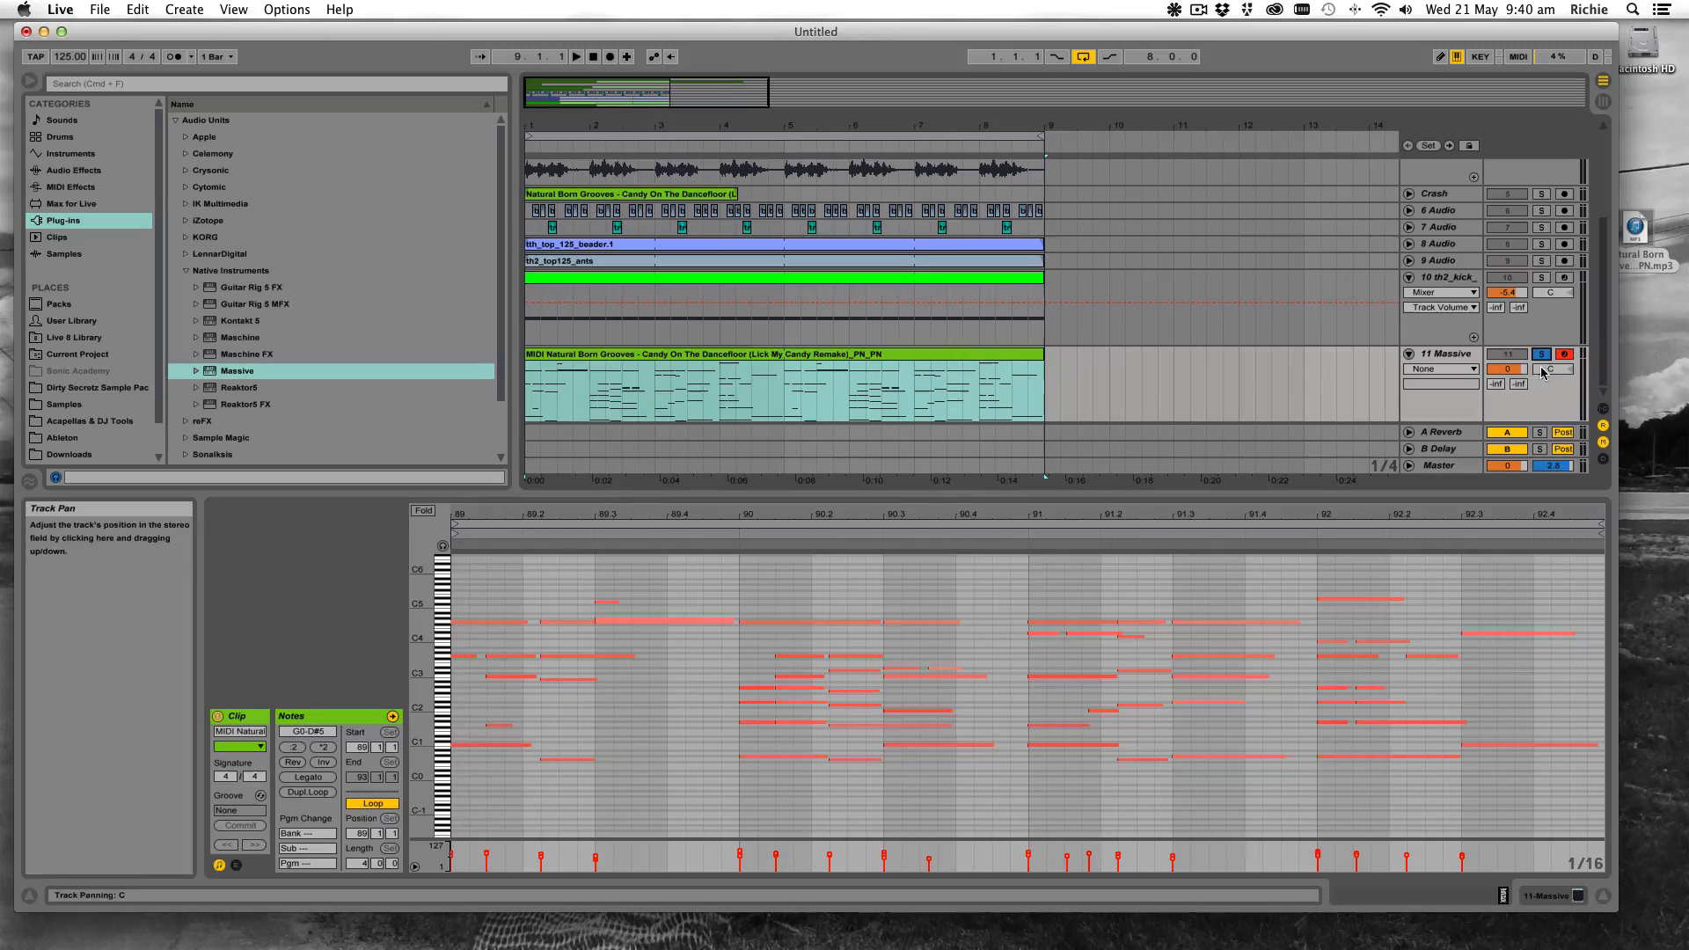
pyautogui.press('space')
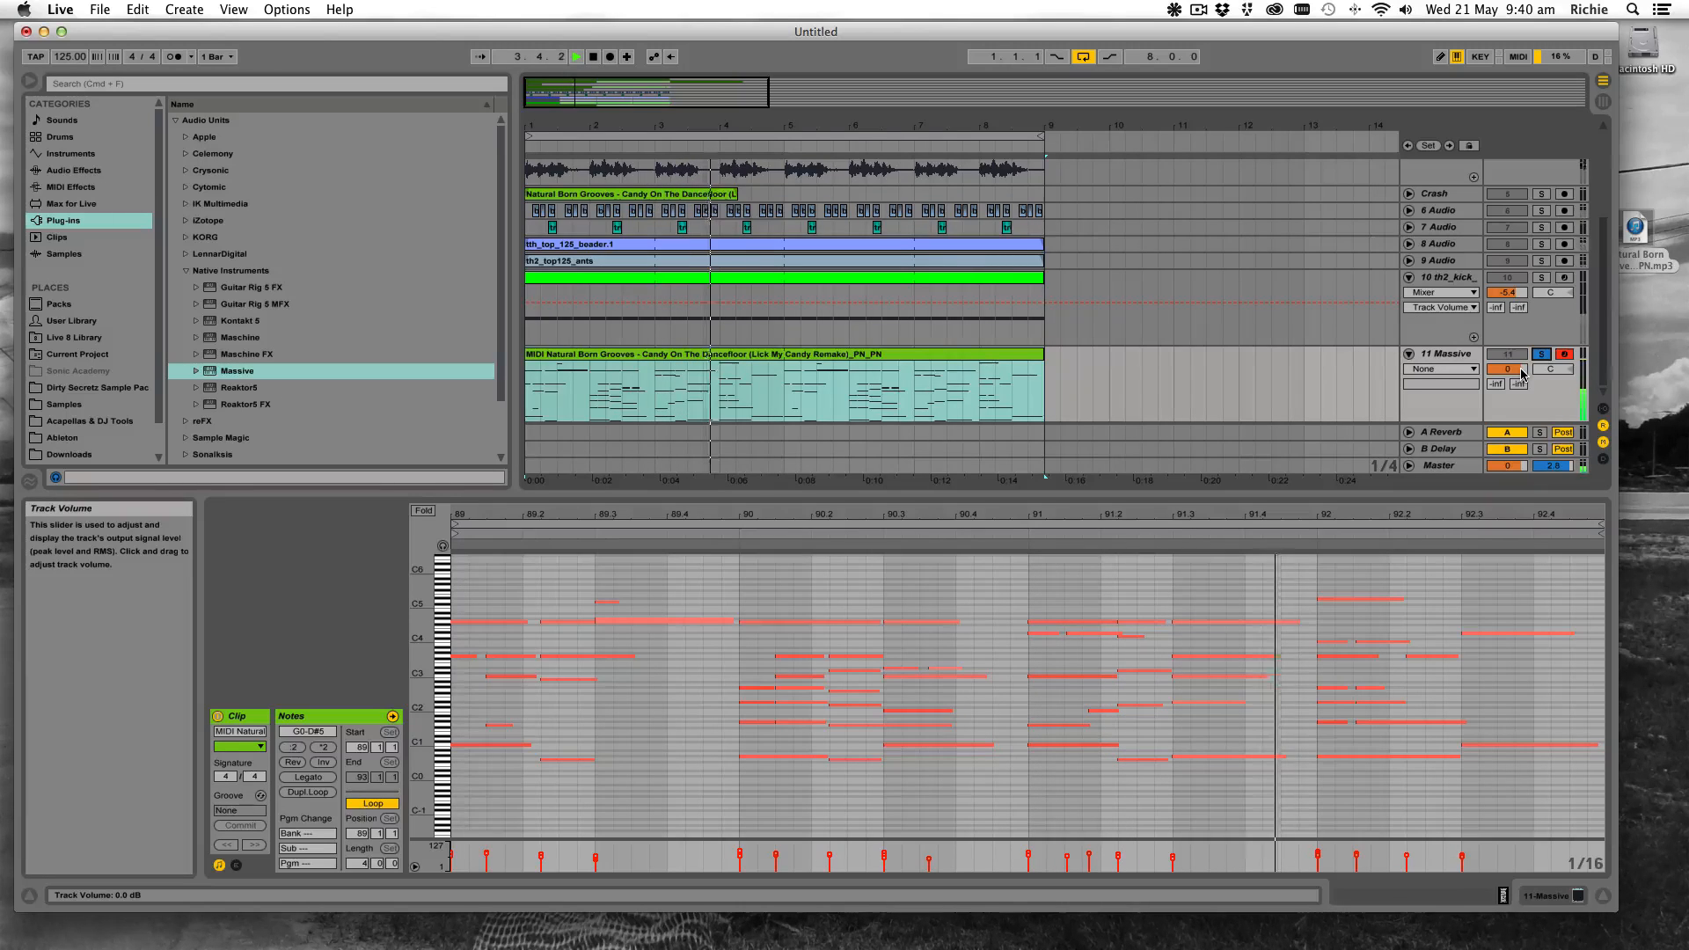
pyautogui.press('space')
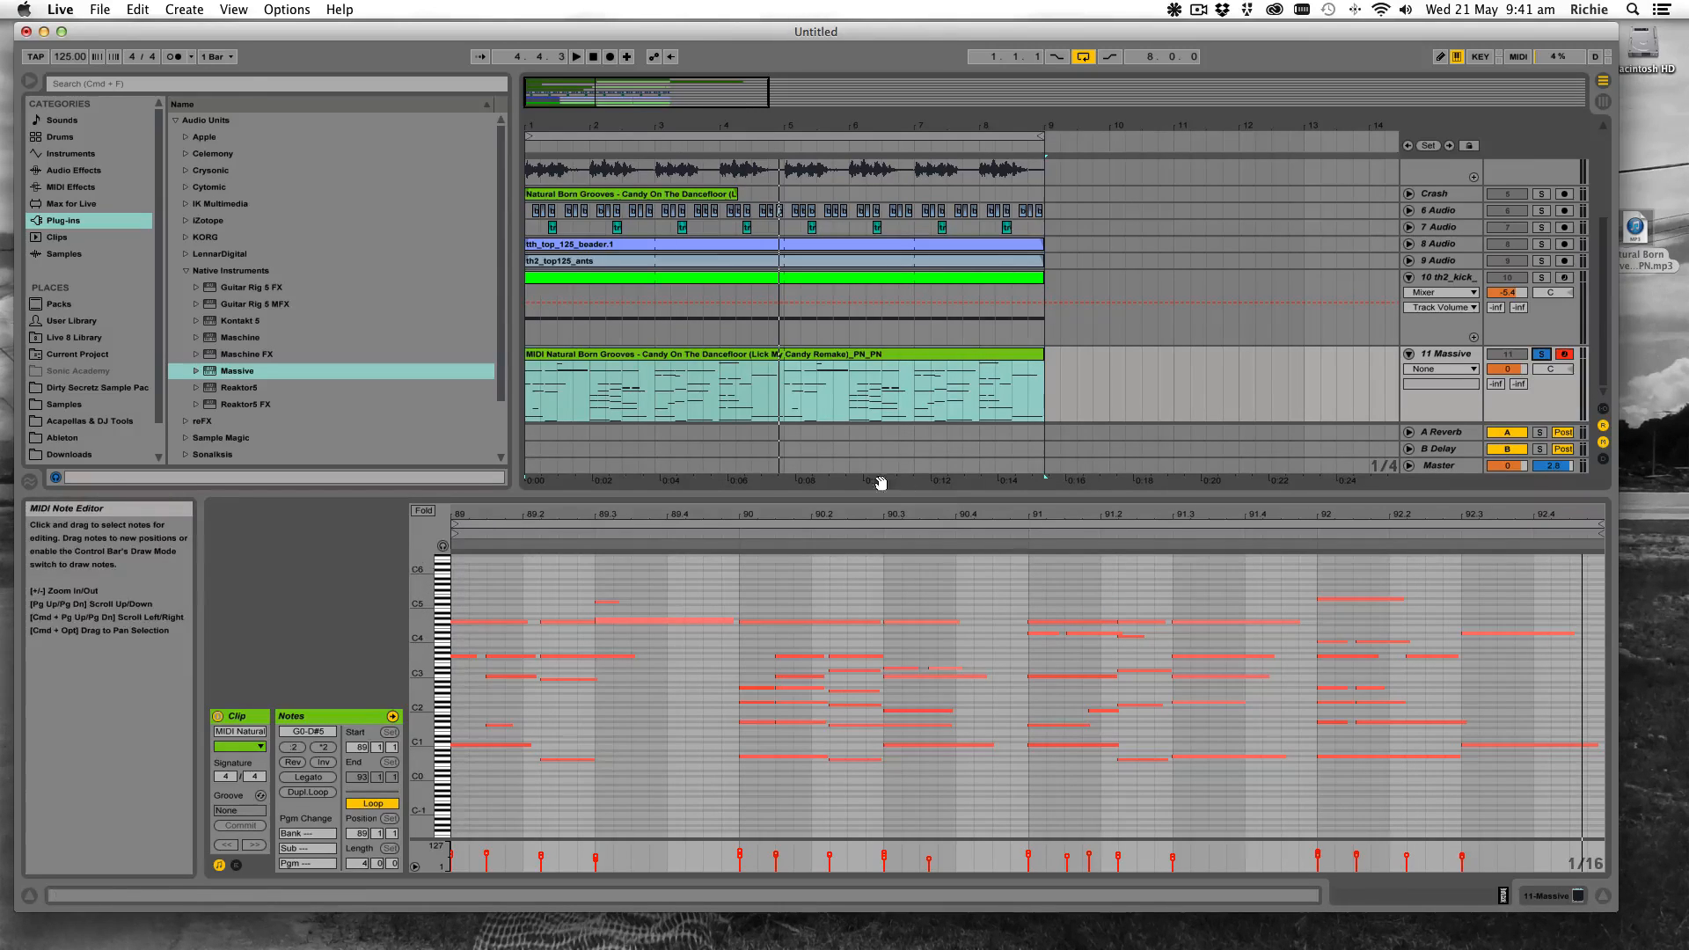
# Split the Massive MIDI clip at bars 3 and 5, and delete the sections before and after that two-bar segment
pyautogui.click(652, 380)
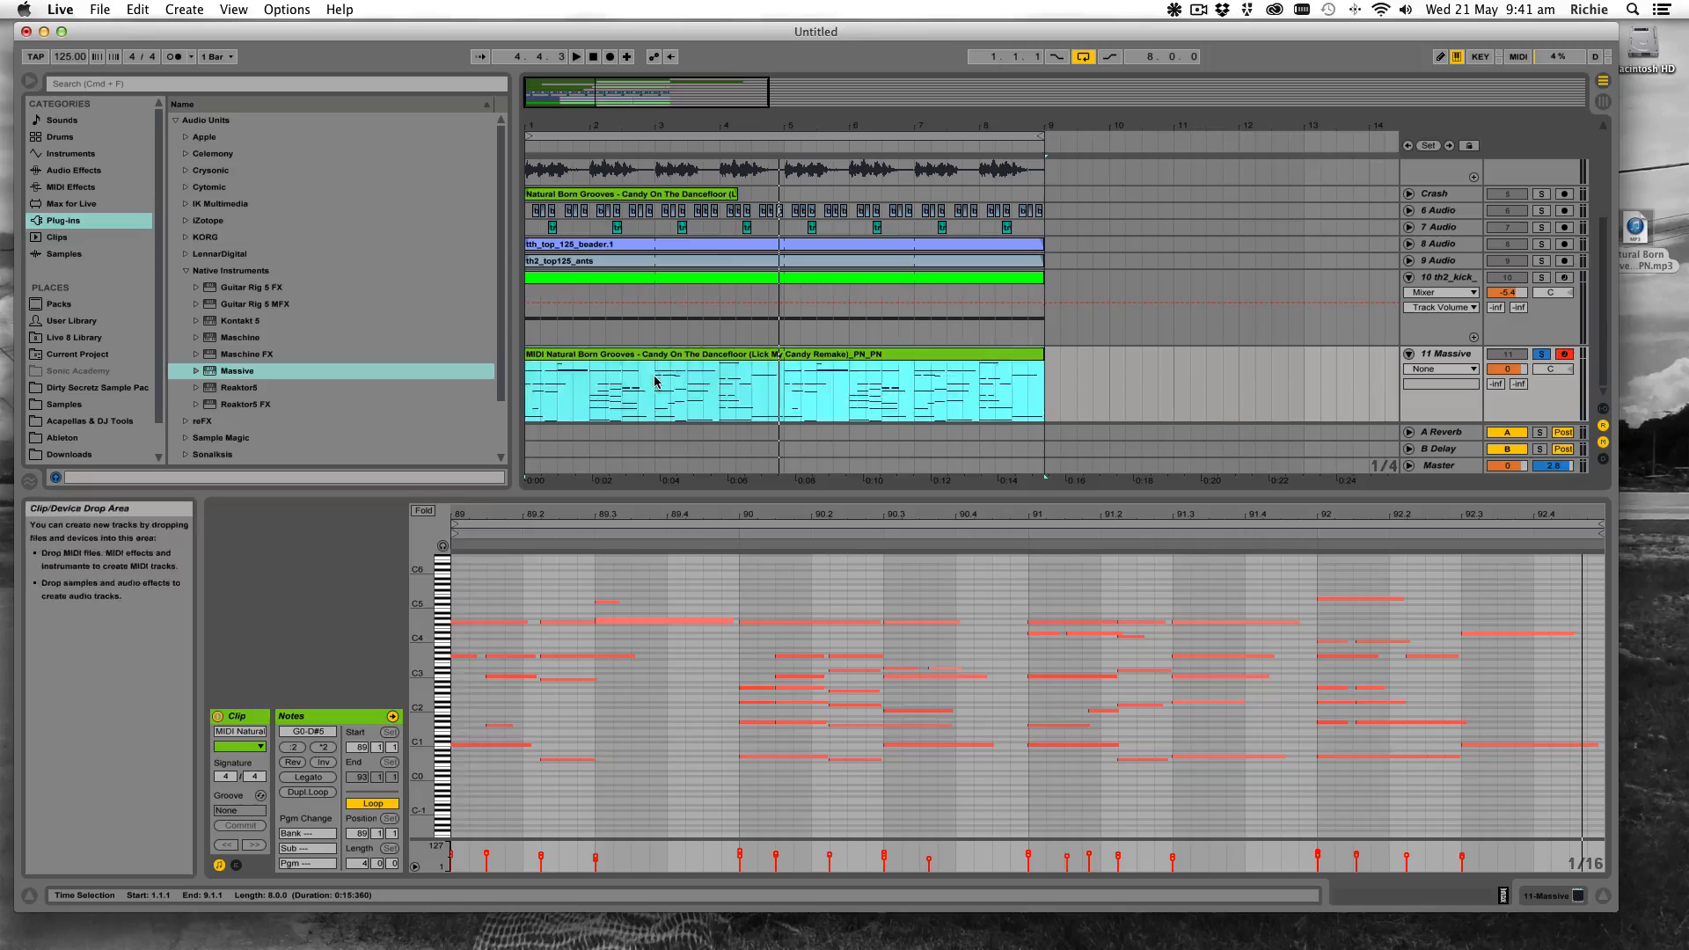
pyautogui.press('super+e')
pyautogui.click(785, 379)
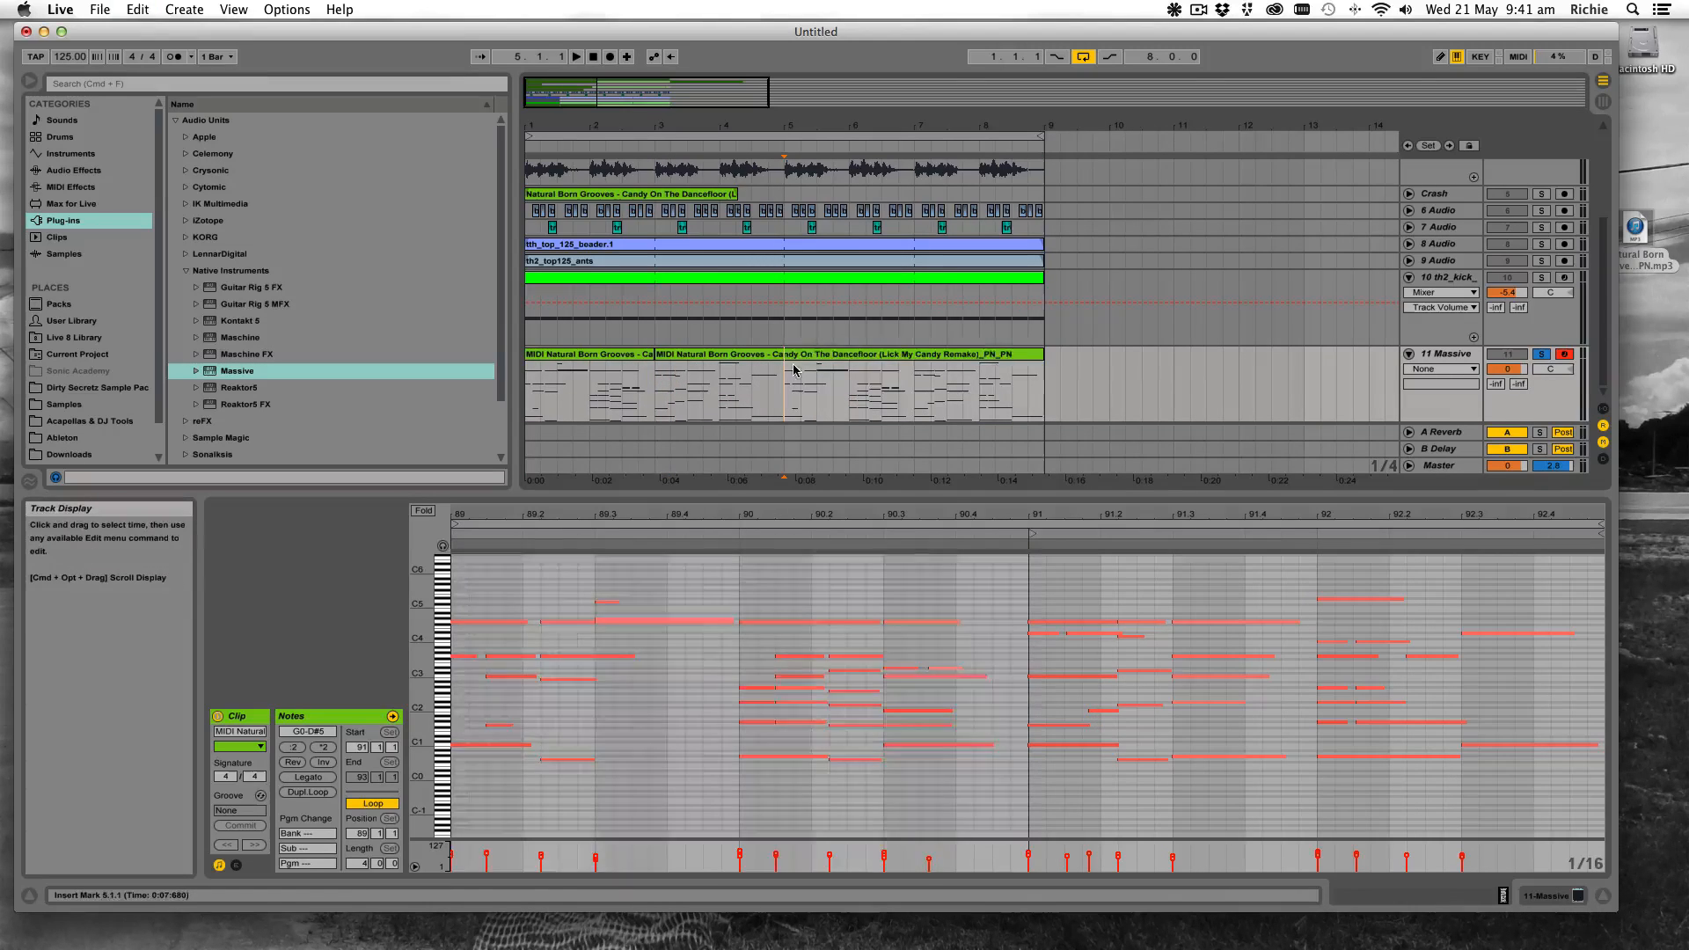
pyautogui.press('super+e')
pyautogui.click(793, 355)
pyautogui.press('Delete')
pyautogui.click(634, 355)
pyautogui.press('Delete')
# Move the remaining two-bar MIDI clip to the start of bar 1 and play it
pyautogui.click(683, 355)
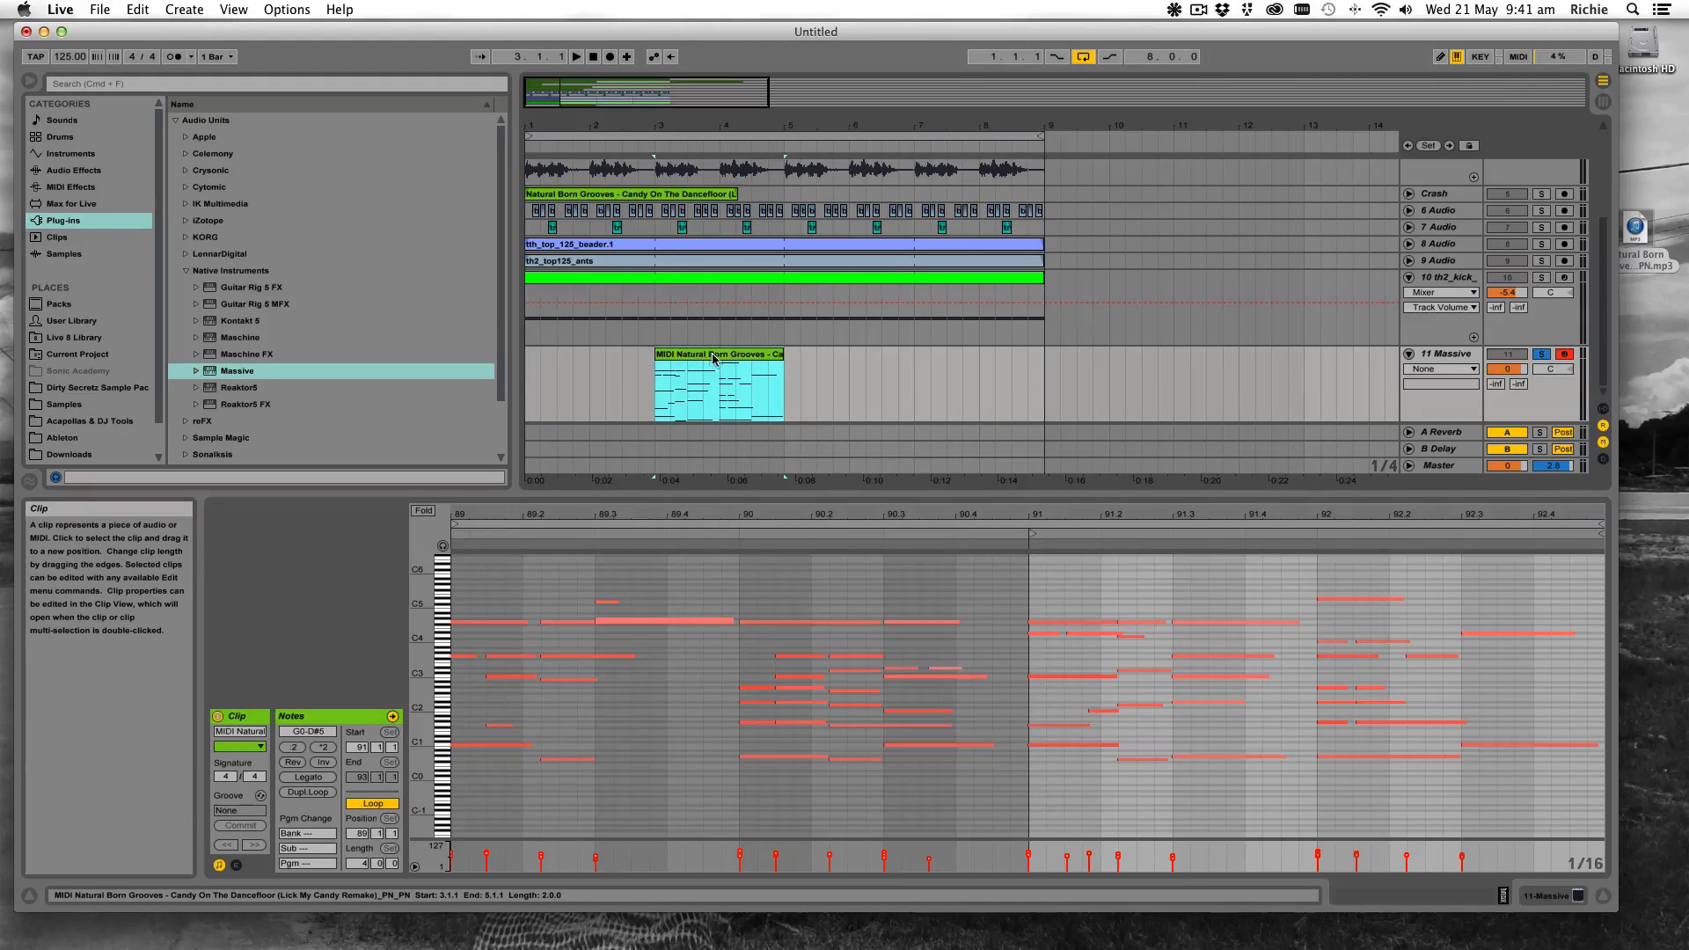
pyautogui.moveTo(724, 361); pyautogui.dragTo(594, 357)
pyautogui.press('space')
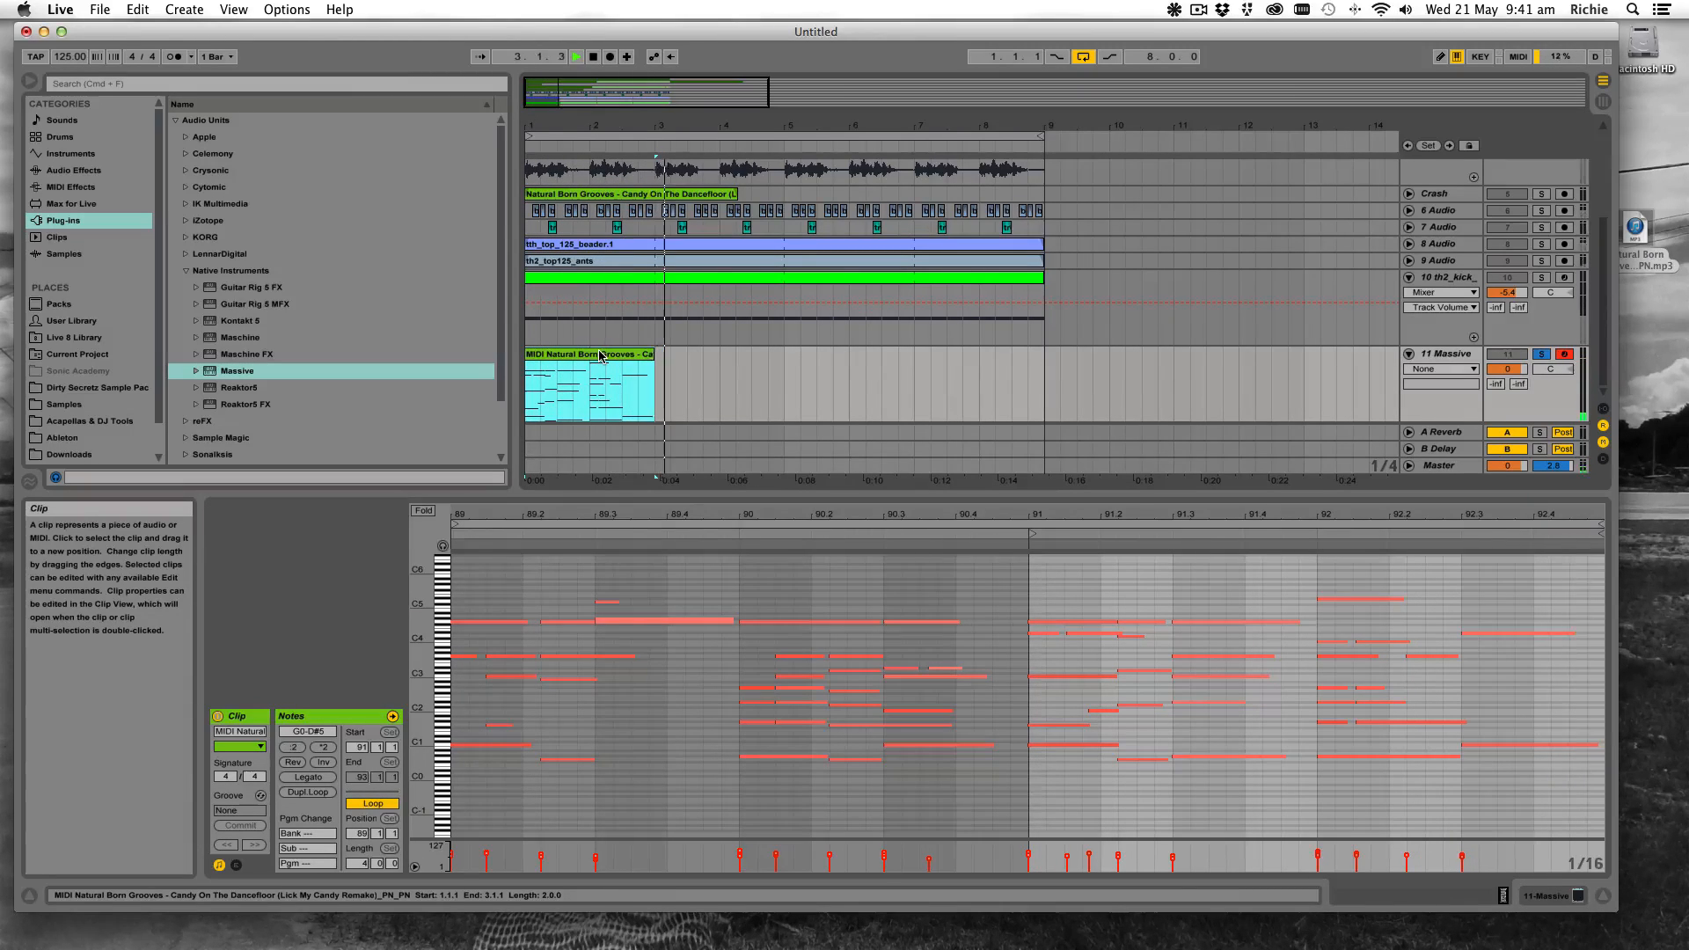
pyautogui.press('space')
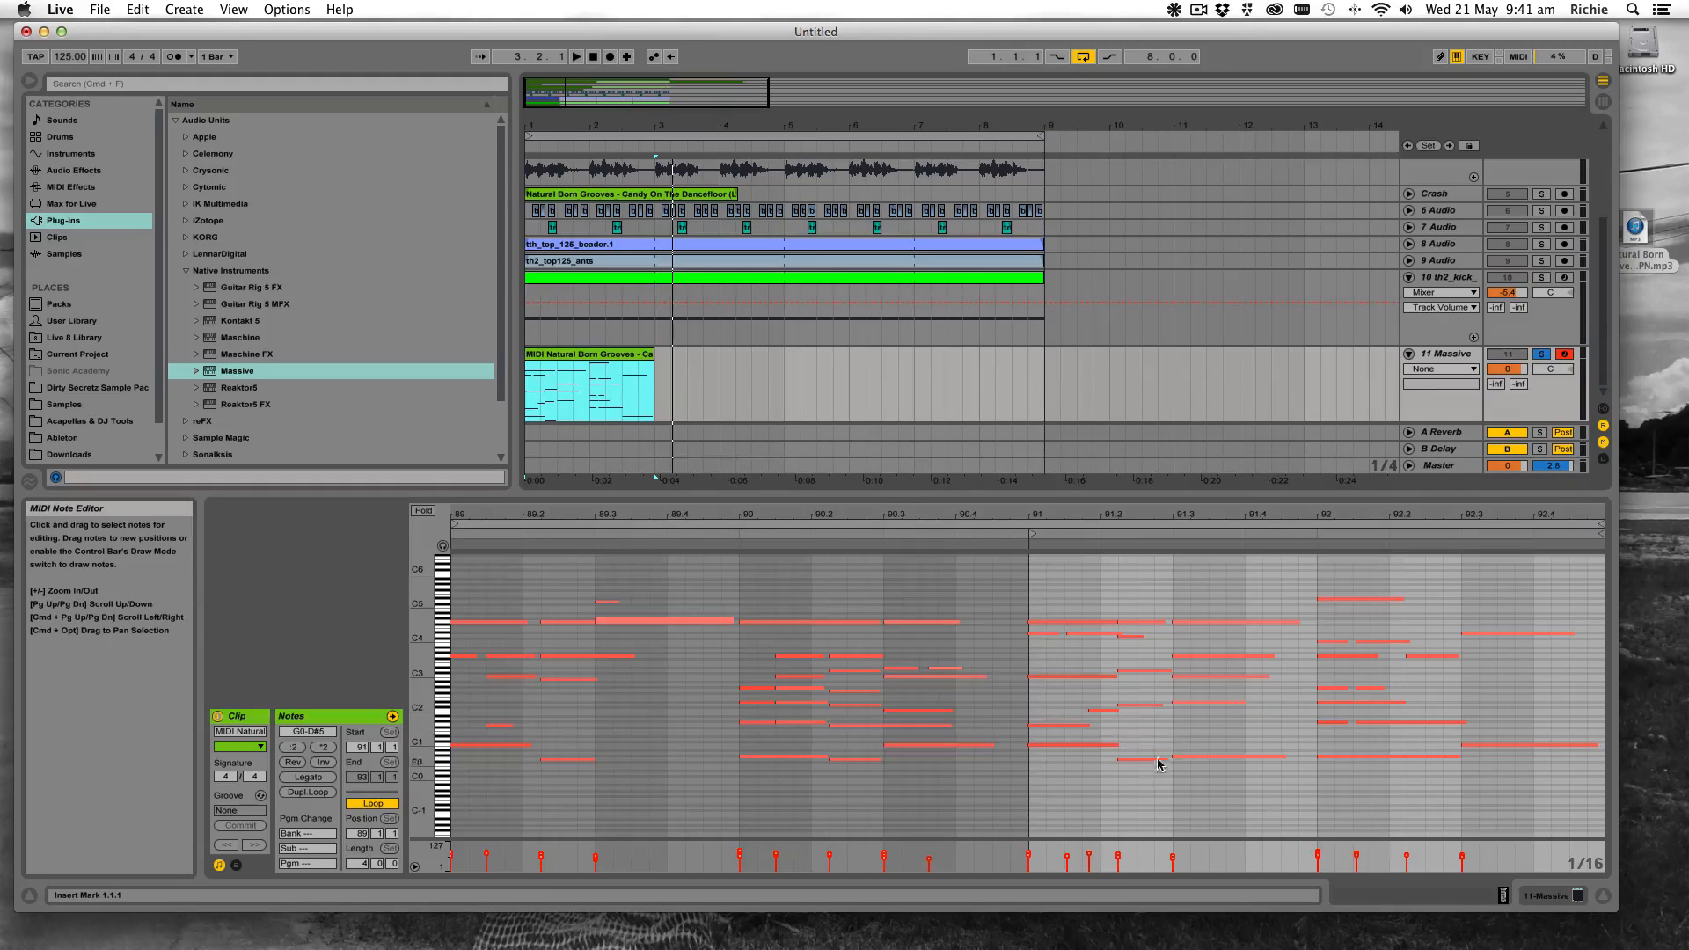
# Delete the clip's active notes from G1 up to D#5, keeping only the lowest bass line, and play it
pyautogui.click(1188, 756)
pyautogui.click(1178, 748)
pyautogui.hscroll(1, 1346, 760)
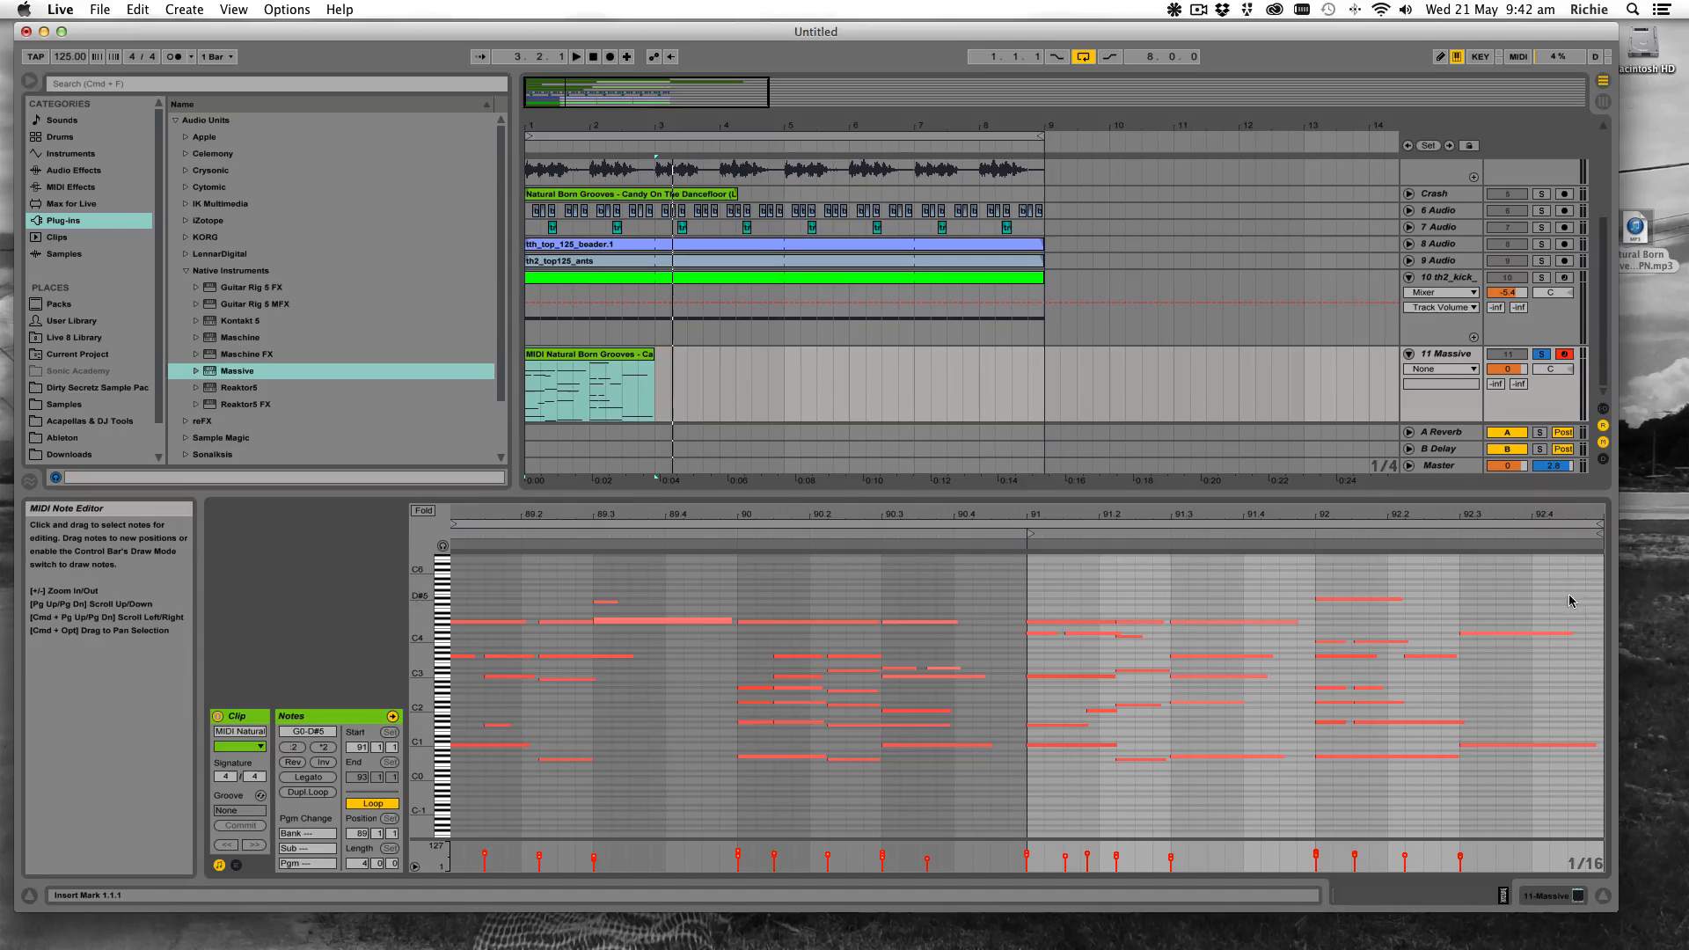
pyautogui.moveTo(1569, 562); pyautogui.dragTo(1060, 718)
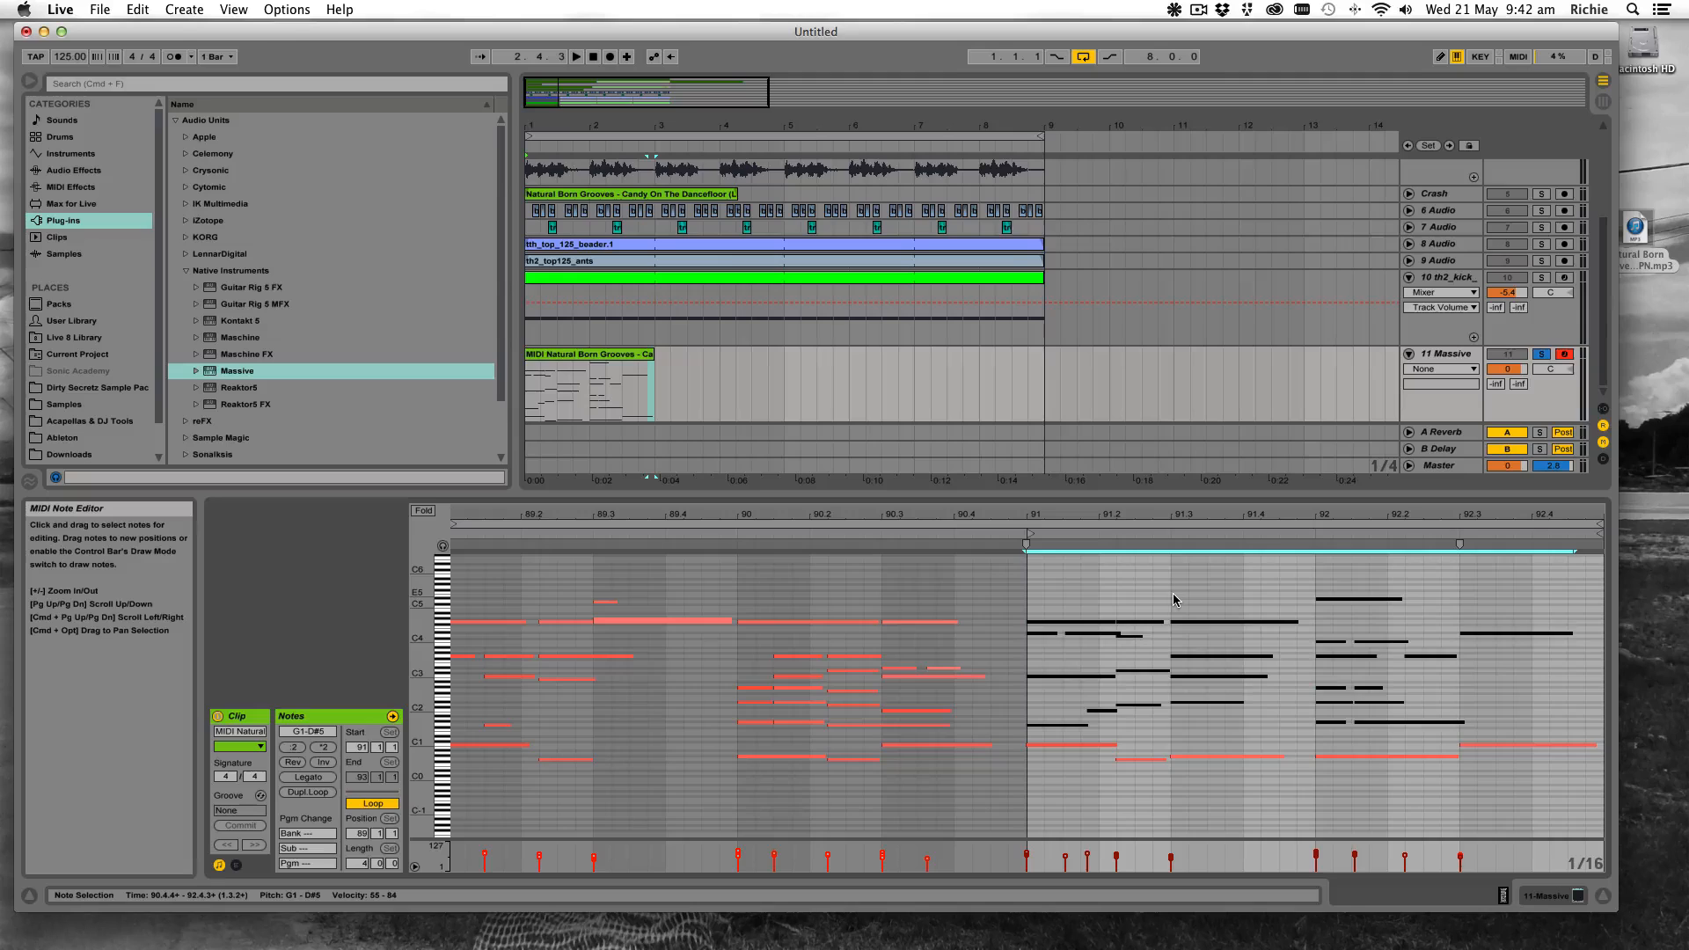
pyautogui.press('Delete')
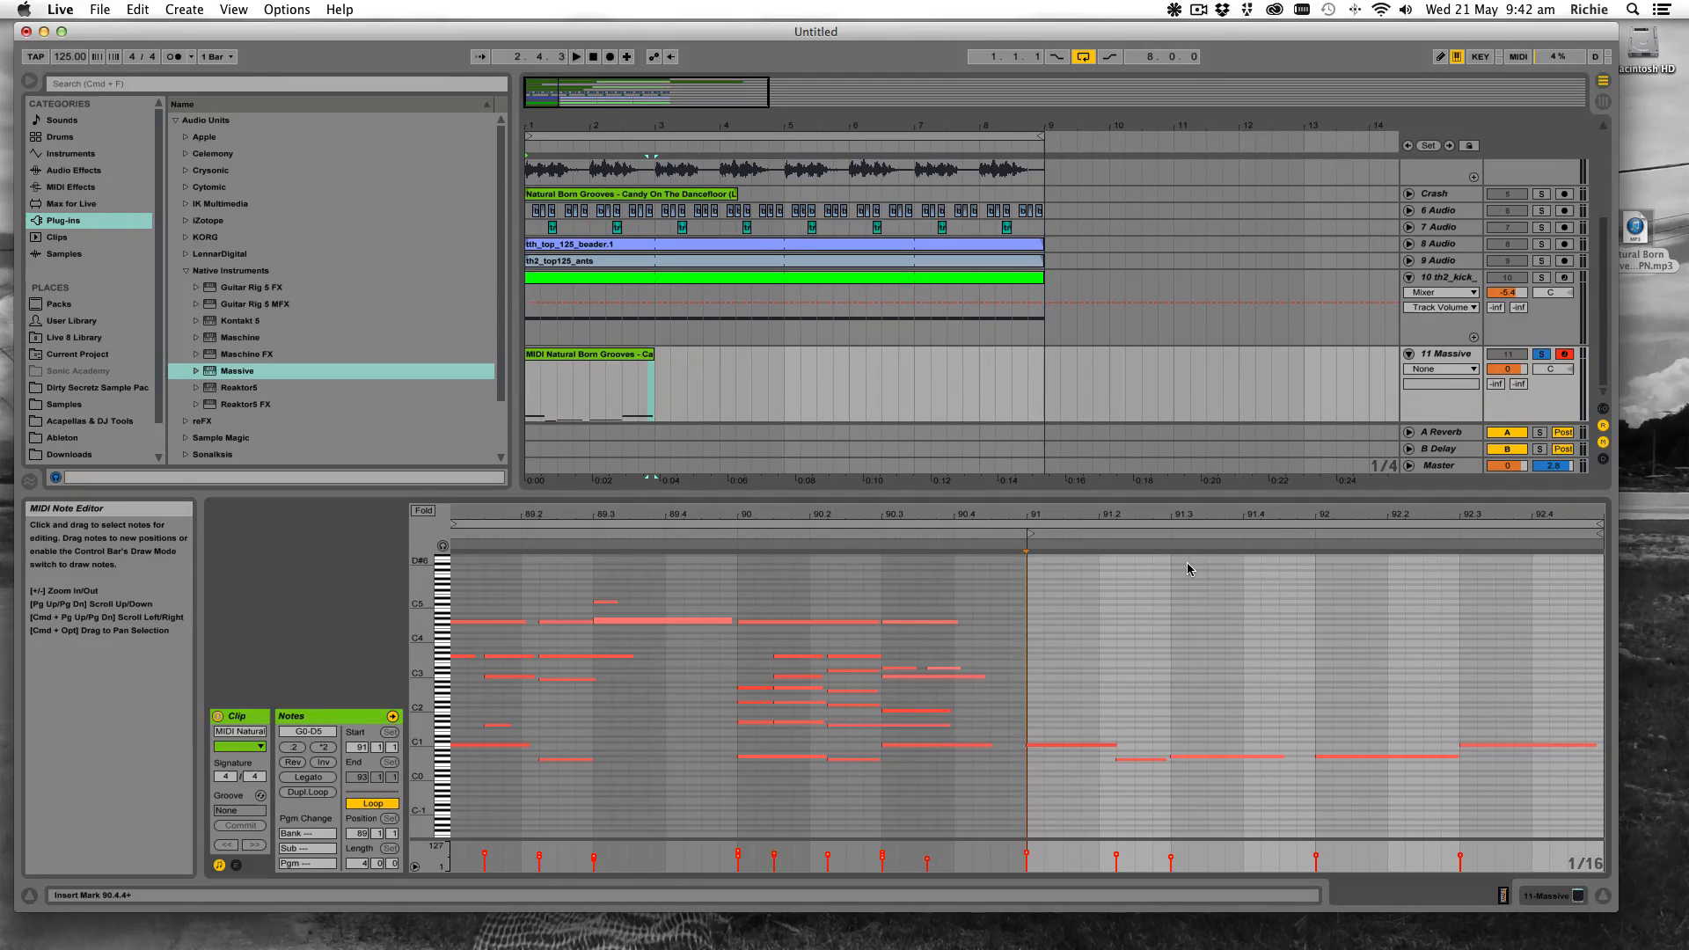
pyautogui.press('space')
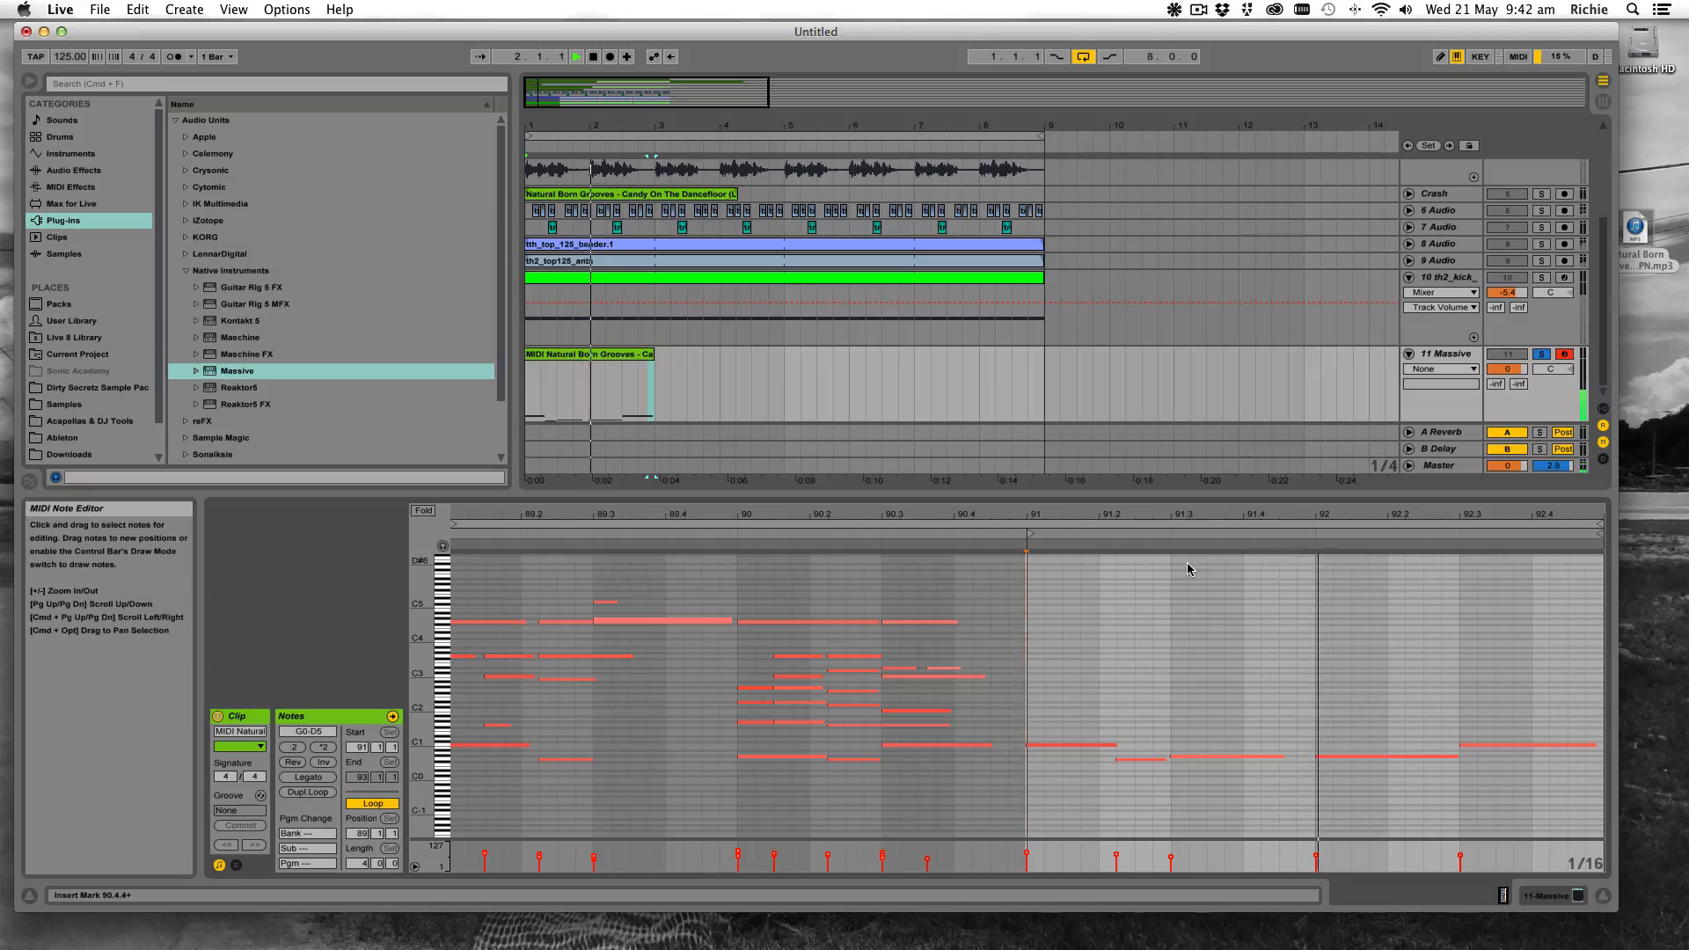
pyautogui.press('space')
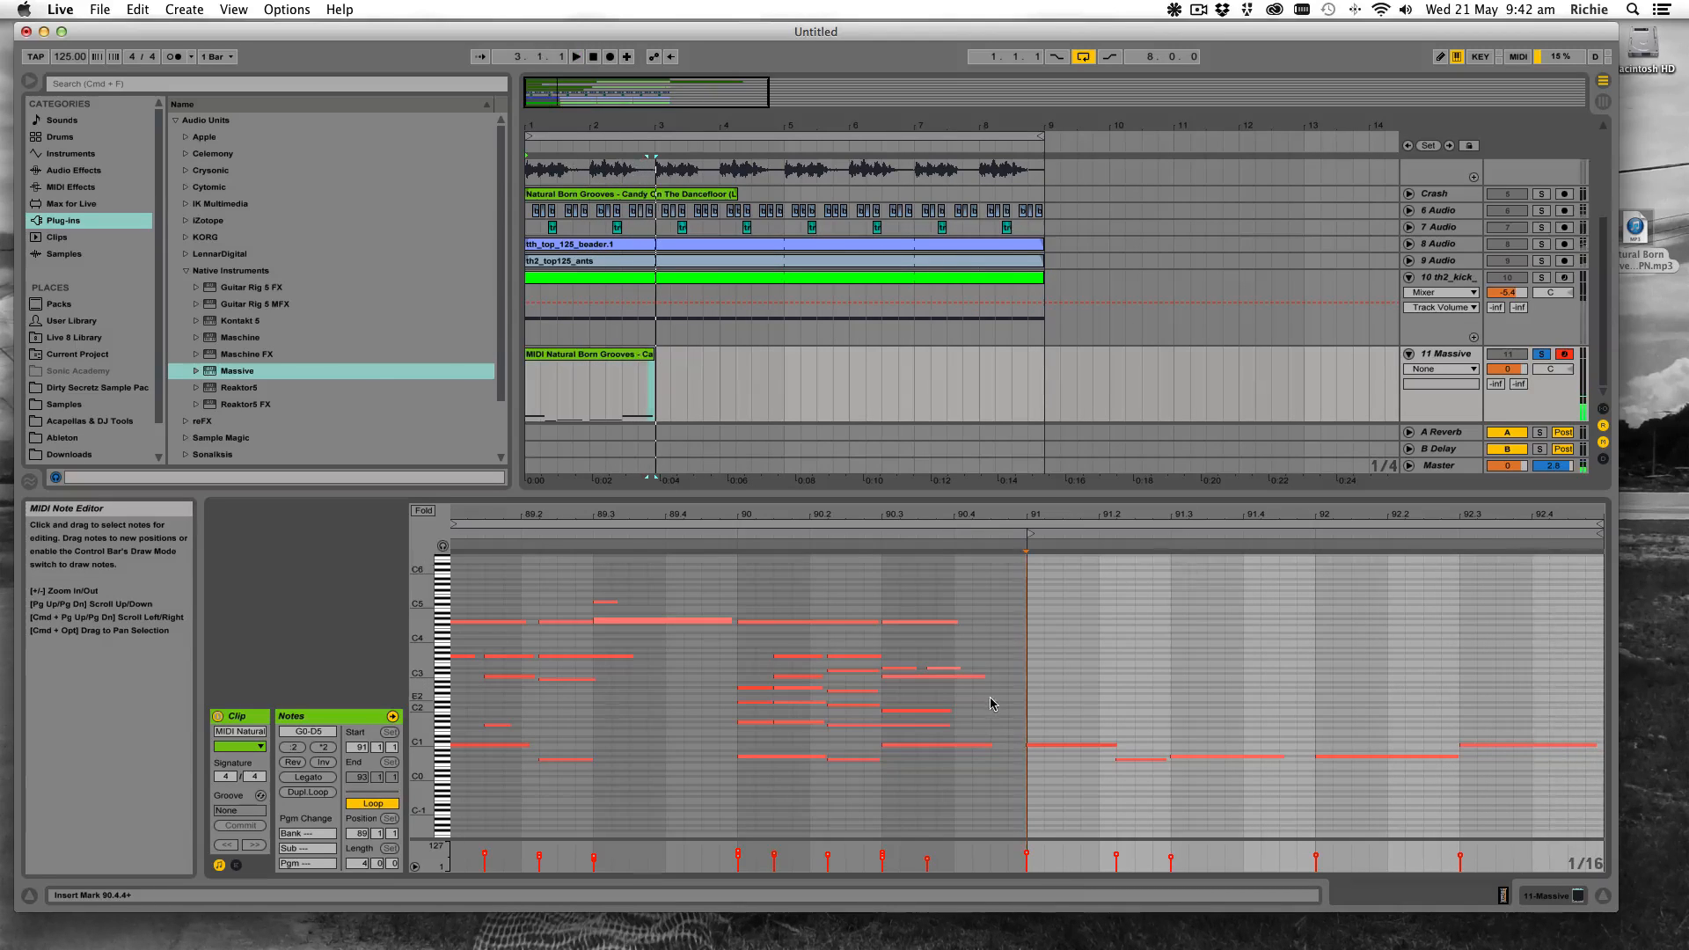
# Quantize the first C1 bass note of the active two bars and play the arrangement briefly
pyautogui.click(1060, 746)
pyautogui.rightClick(1060, 750)
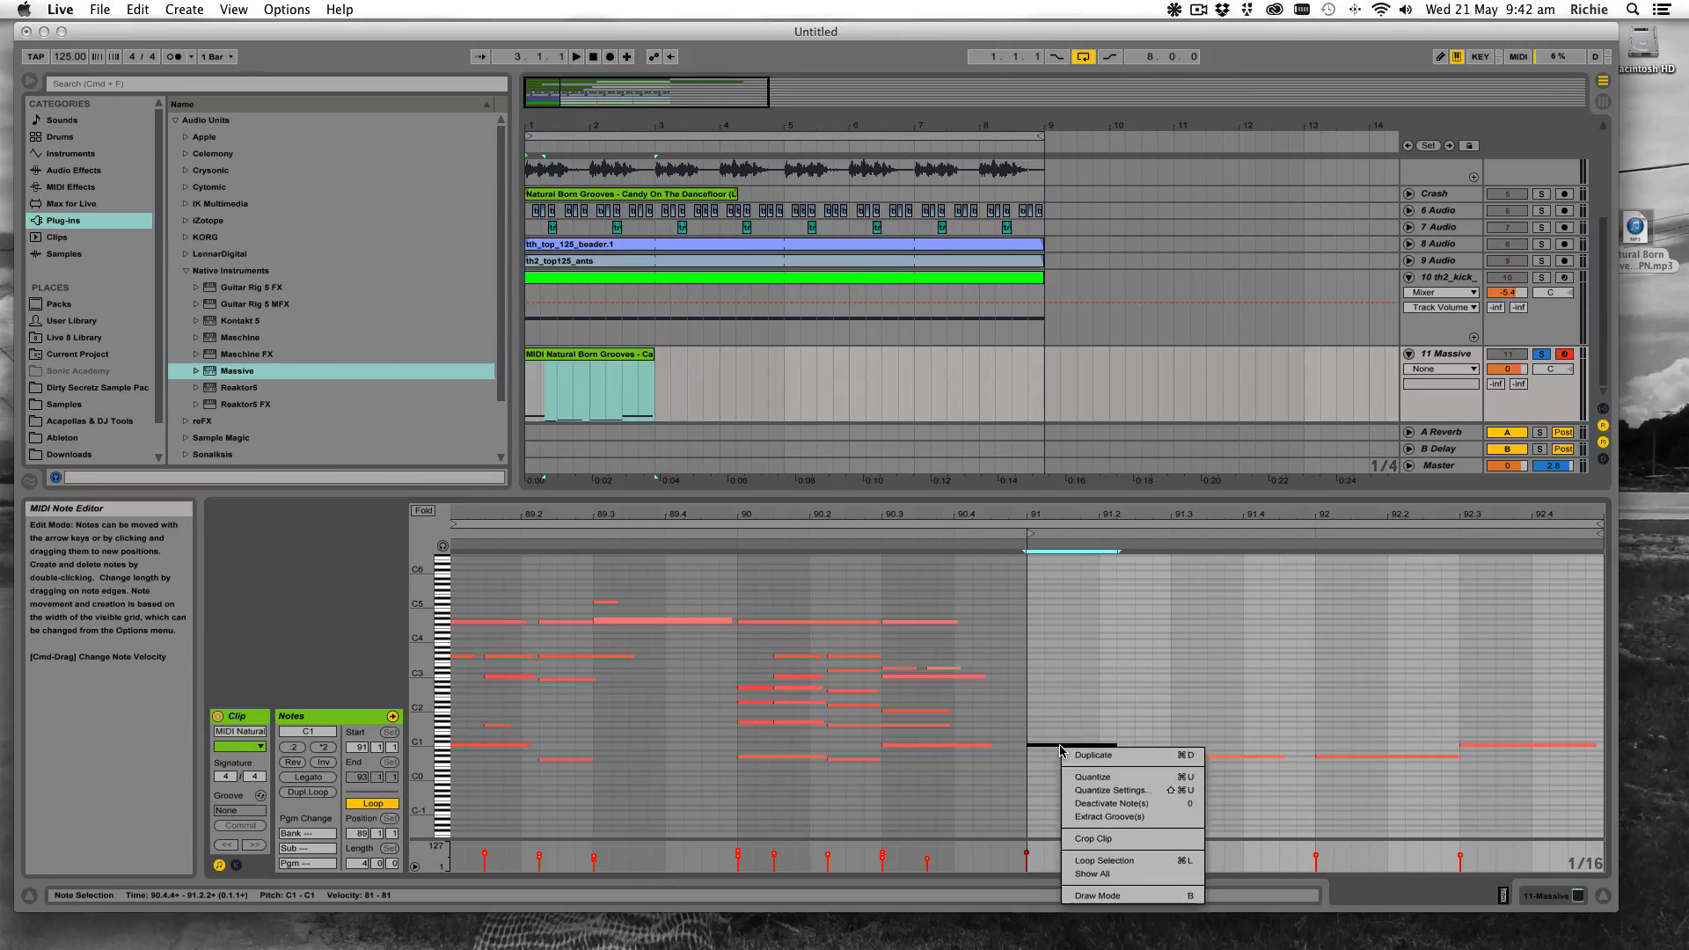
pyautogui.click(1108, 779)
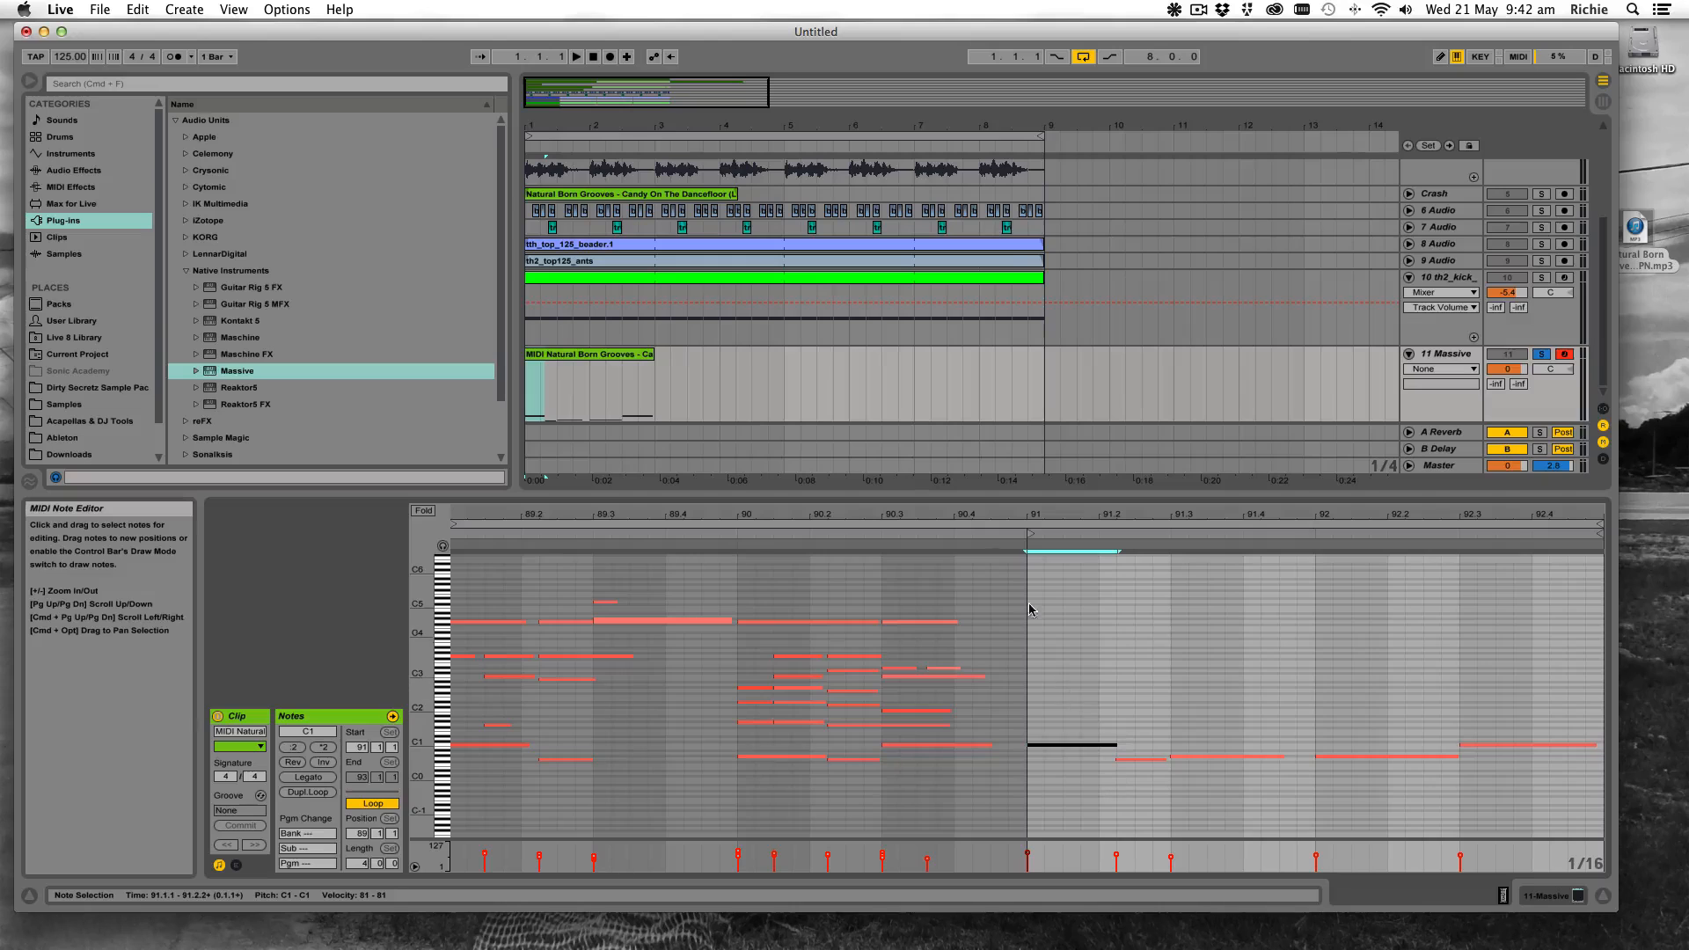
pyautogui.click(754, 389)
pyautogui.press('space')
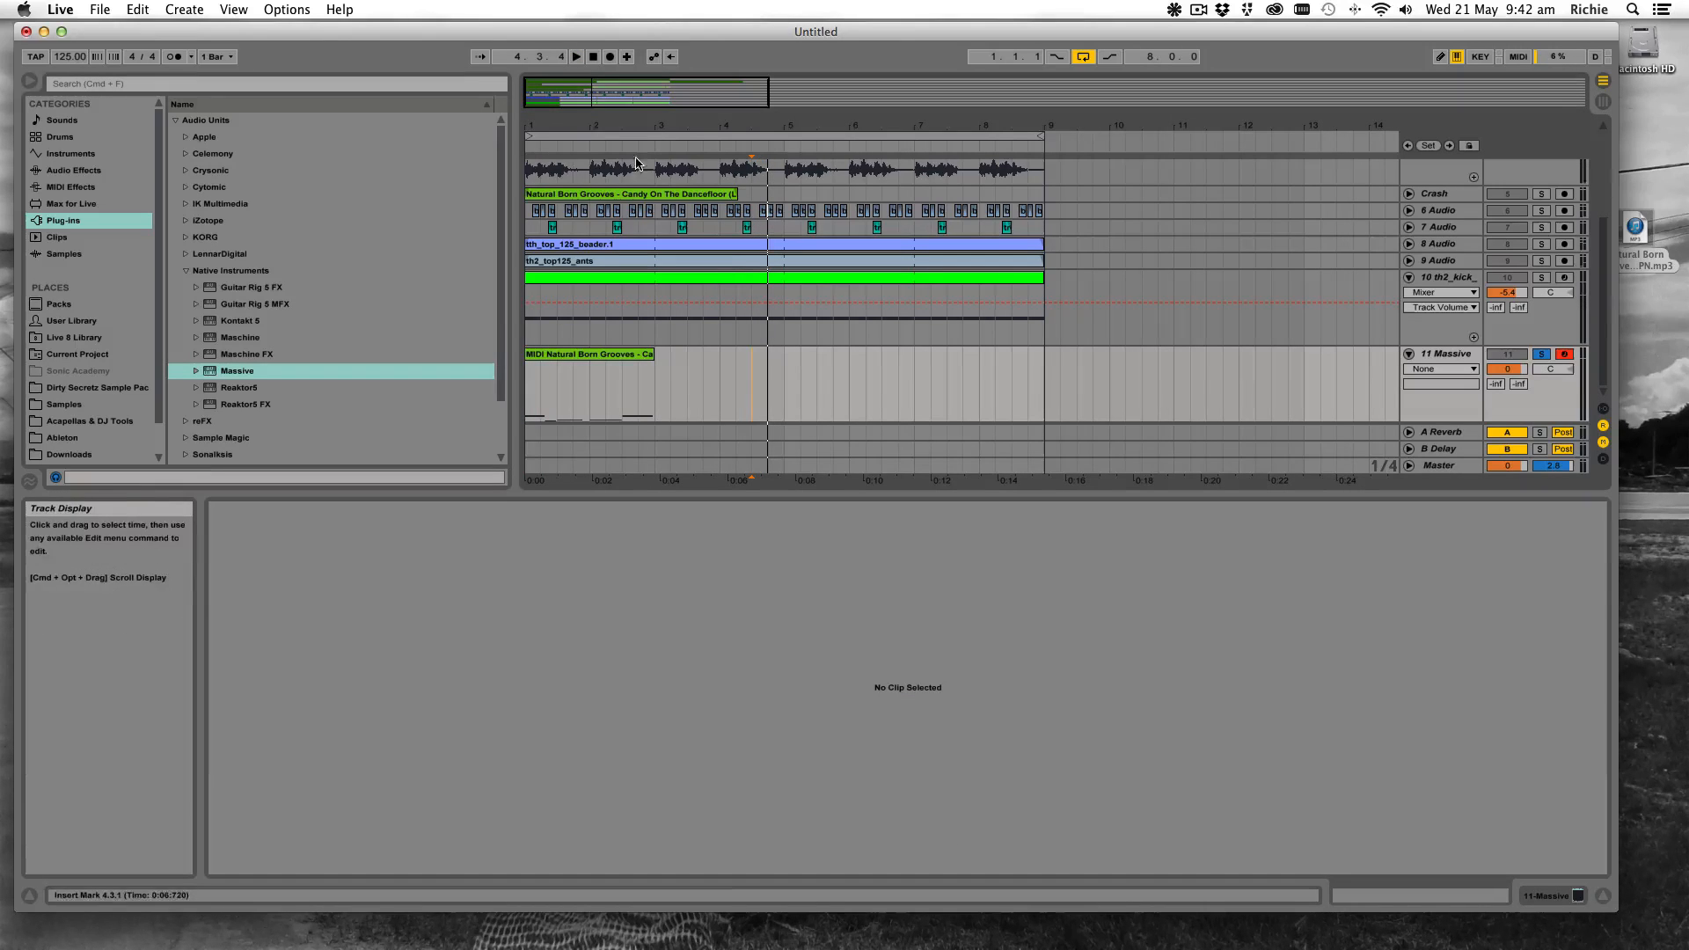
# Consolidate the two-bar bass clip and turn on its loop
pyautogui.click(622, 352)
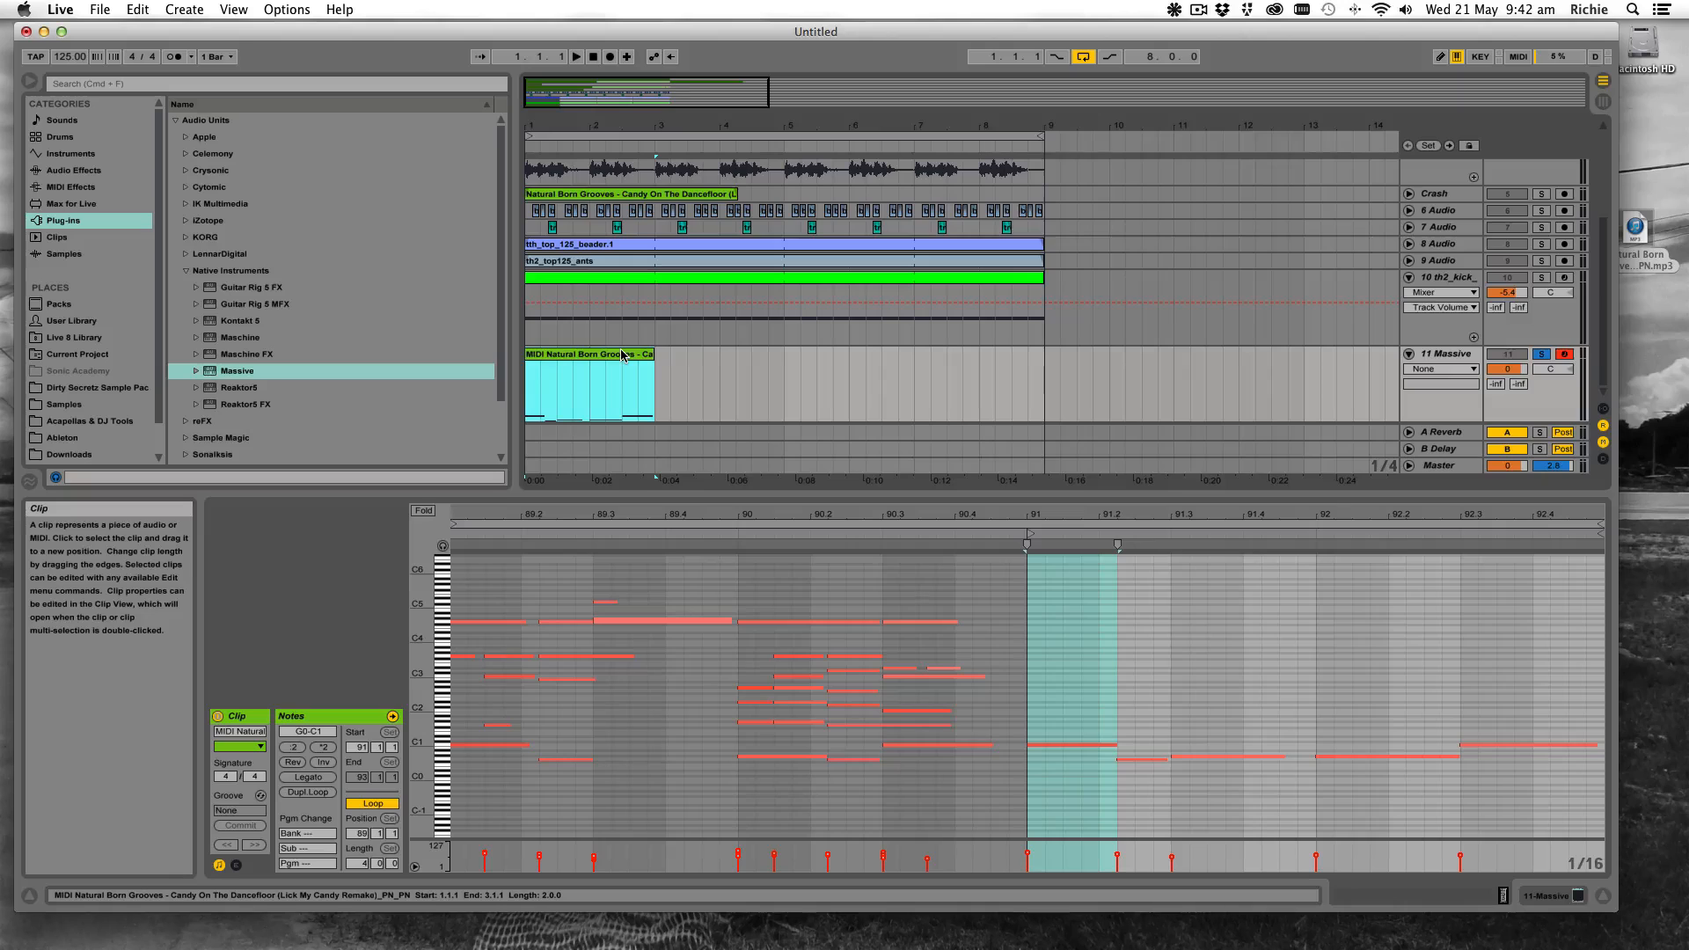
pyautogui.press('super+j')
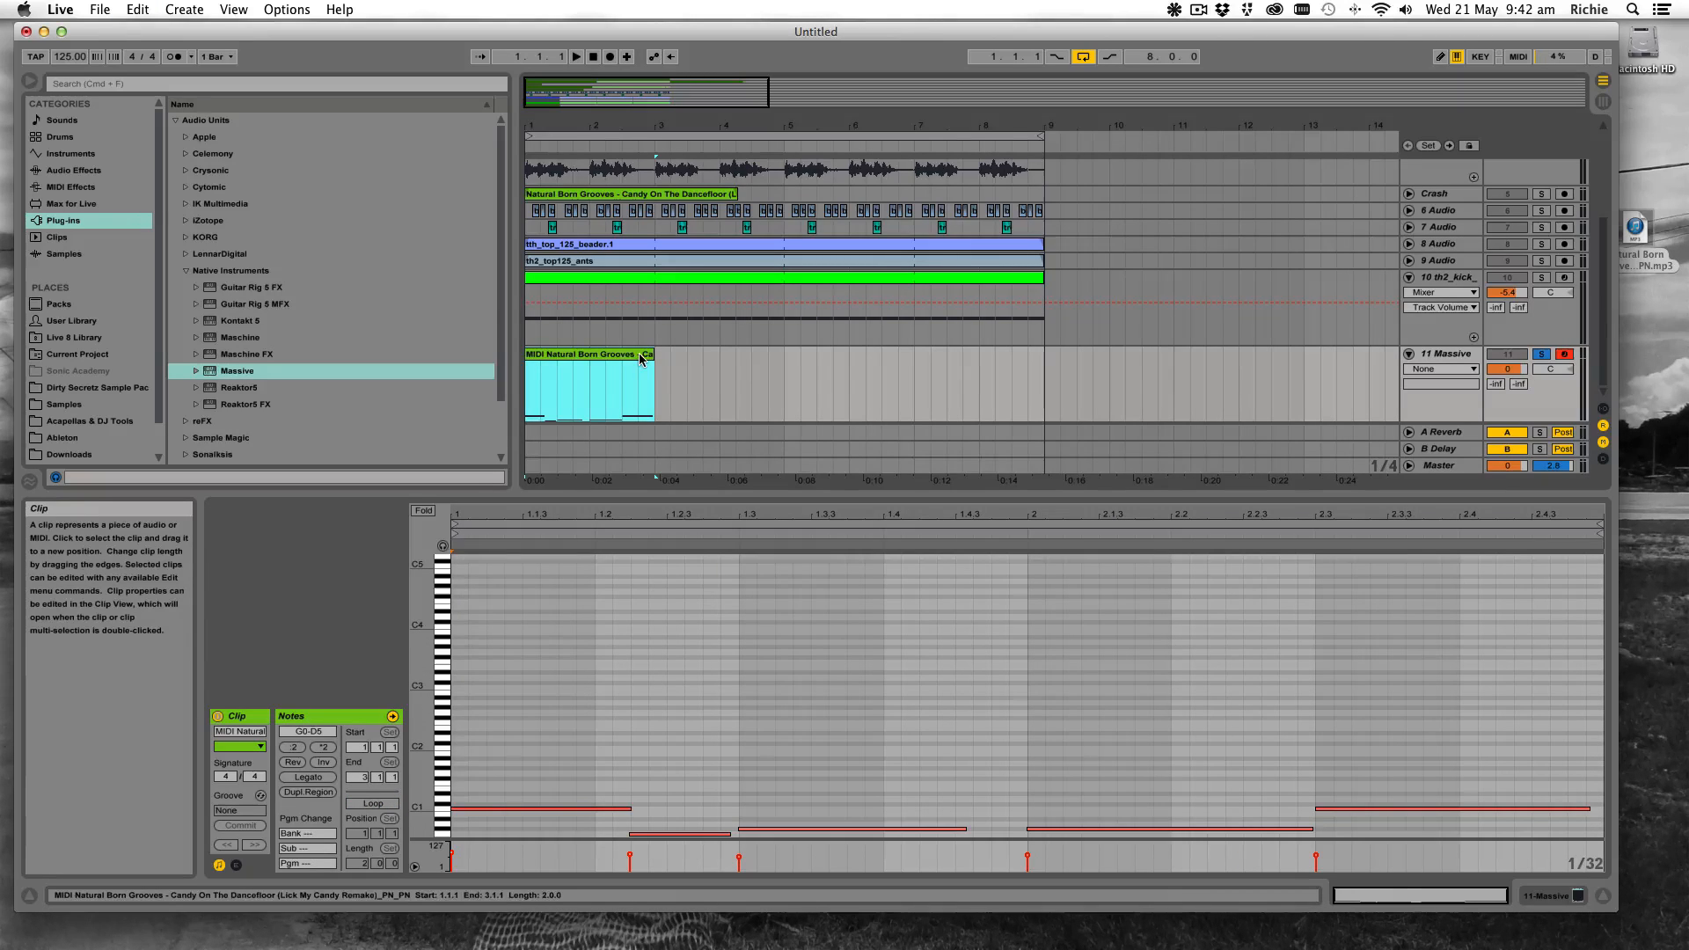
pyautogui.click(373, 803)
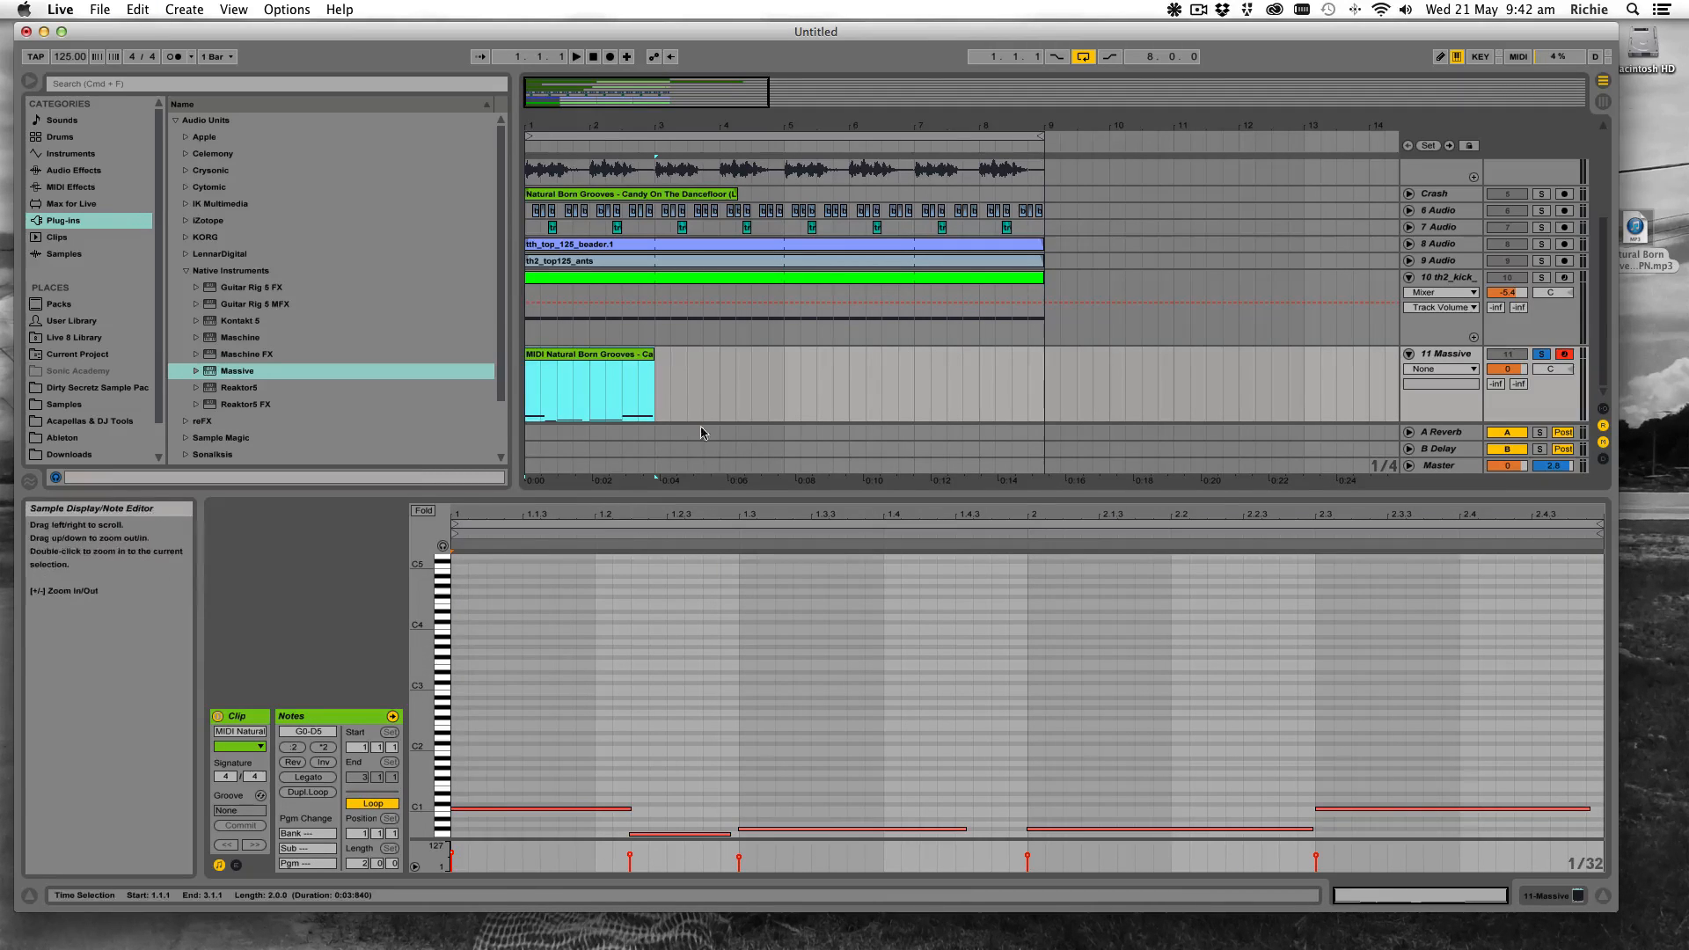
# Extend the looped bass clip to bar 9 and play it back with its notes in view
pyautogui.moveTo(654, 378); pyautogui.dragTo(1042, 361)
pyautogui.press('space')
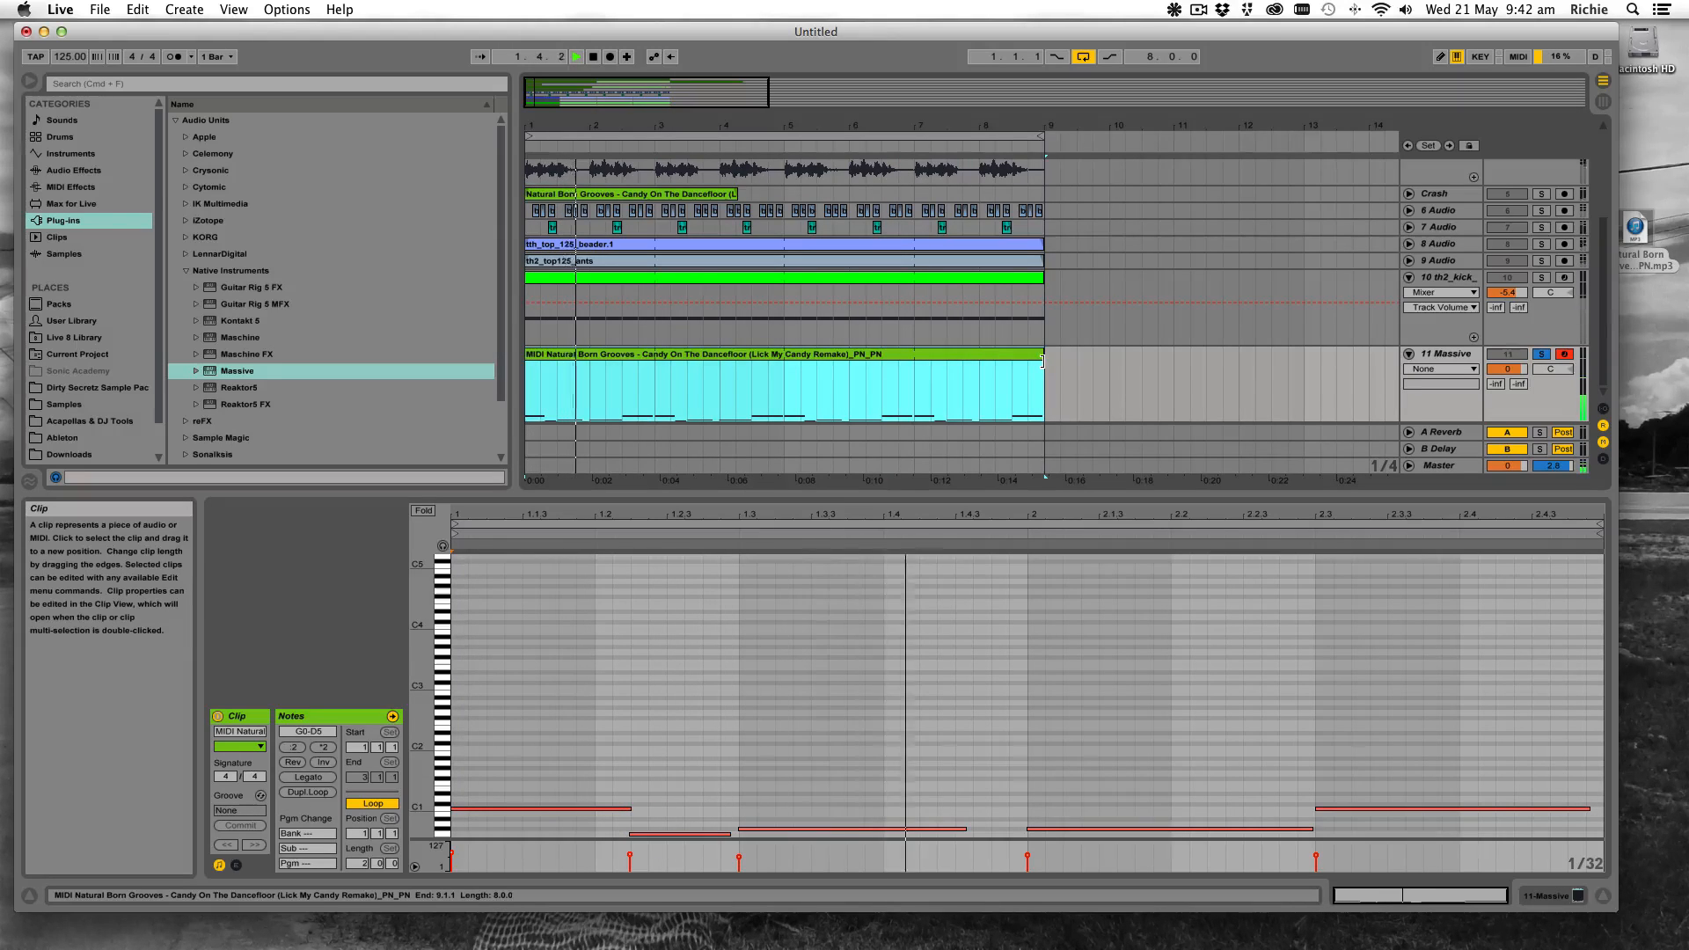
pyautogui.click(1206, 639)
pyautogui.scroll(-2, 1205, 637)
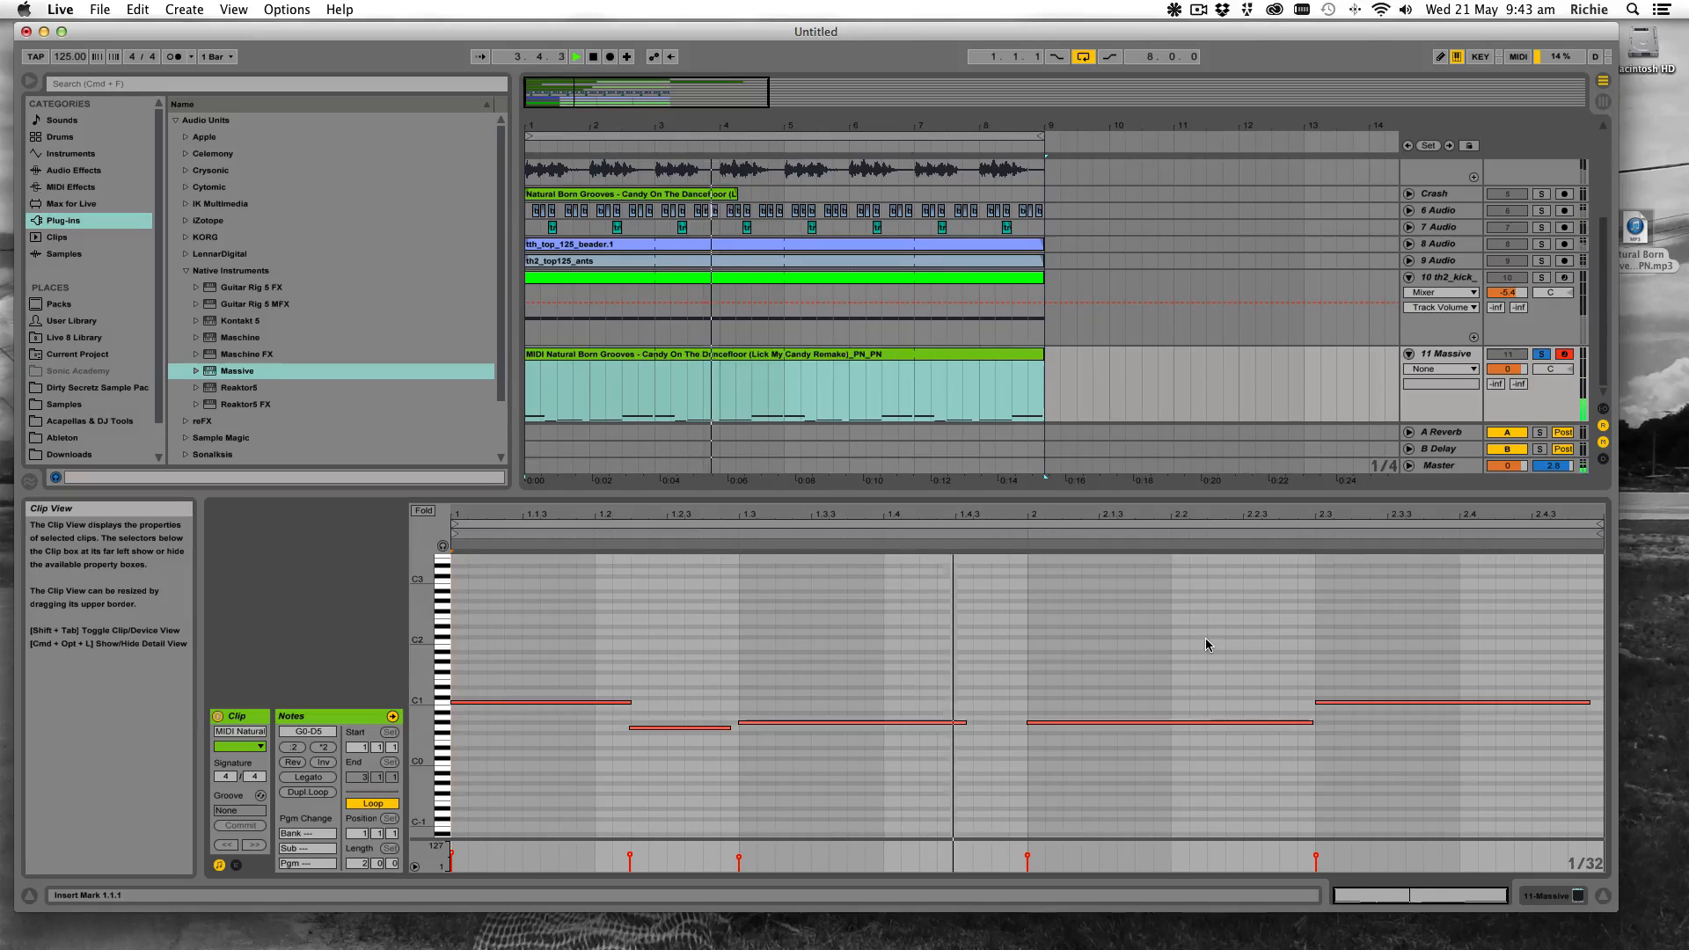
# Play the bass loop, then shorten the G#0 note at the start of bar 2 to end at about 2.2.2
pyautogui.press('space')
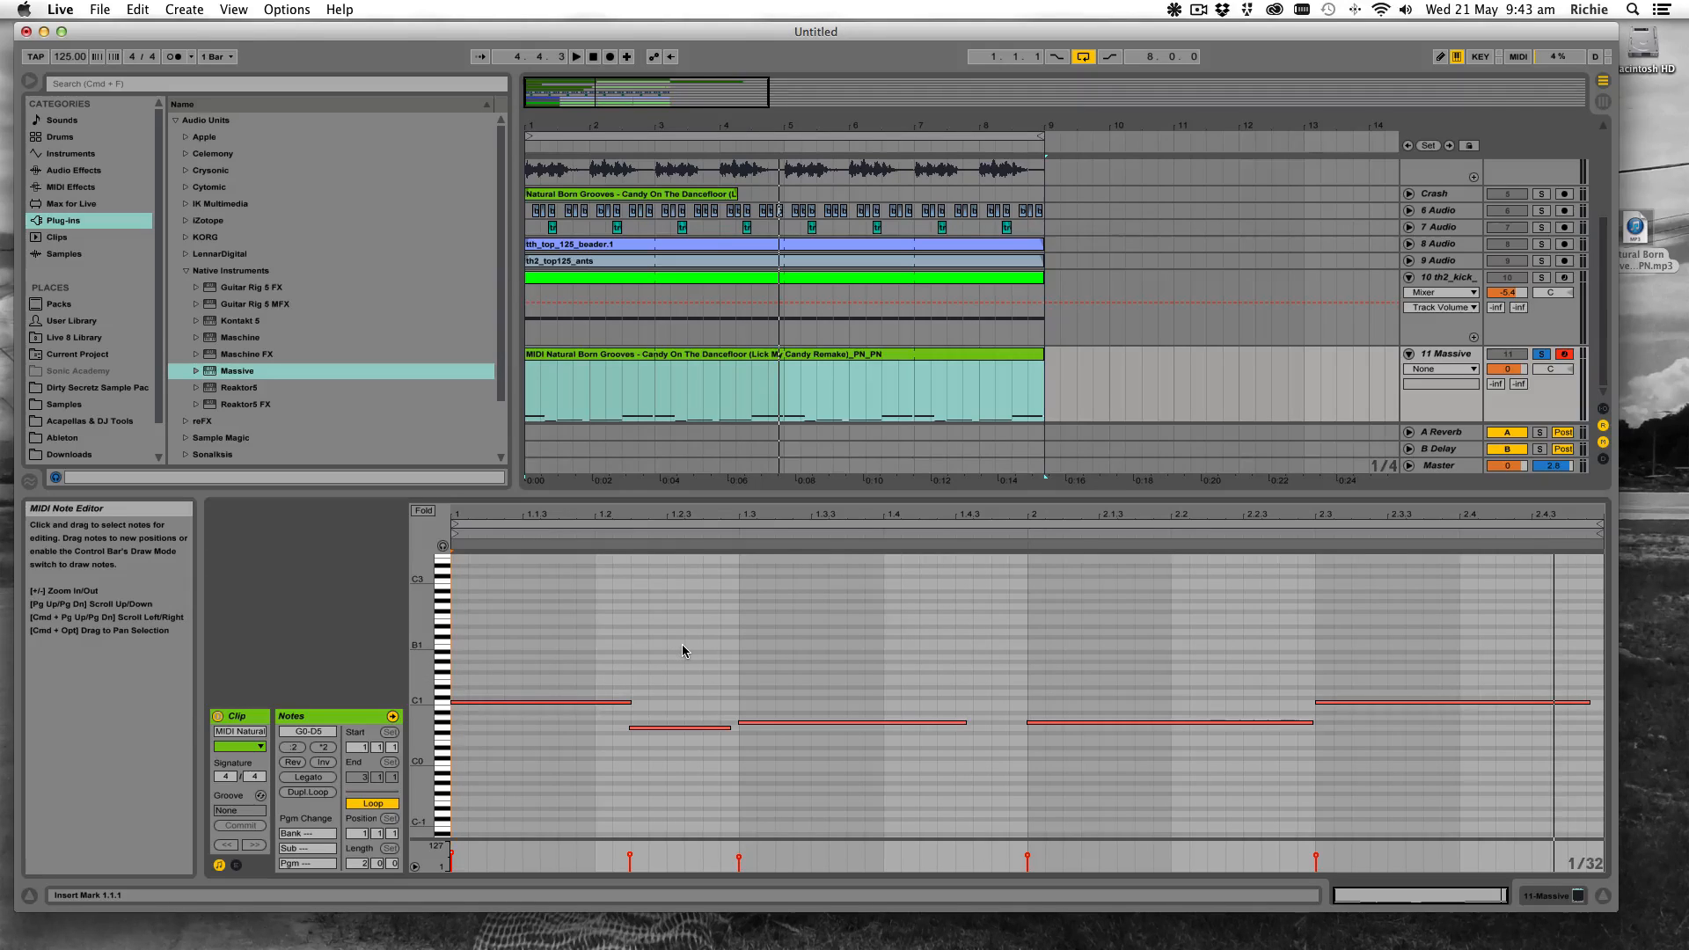
pyautogui.press('space')
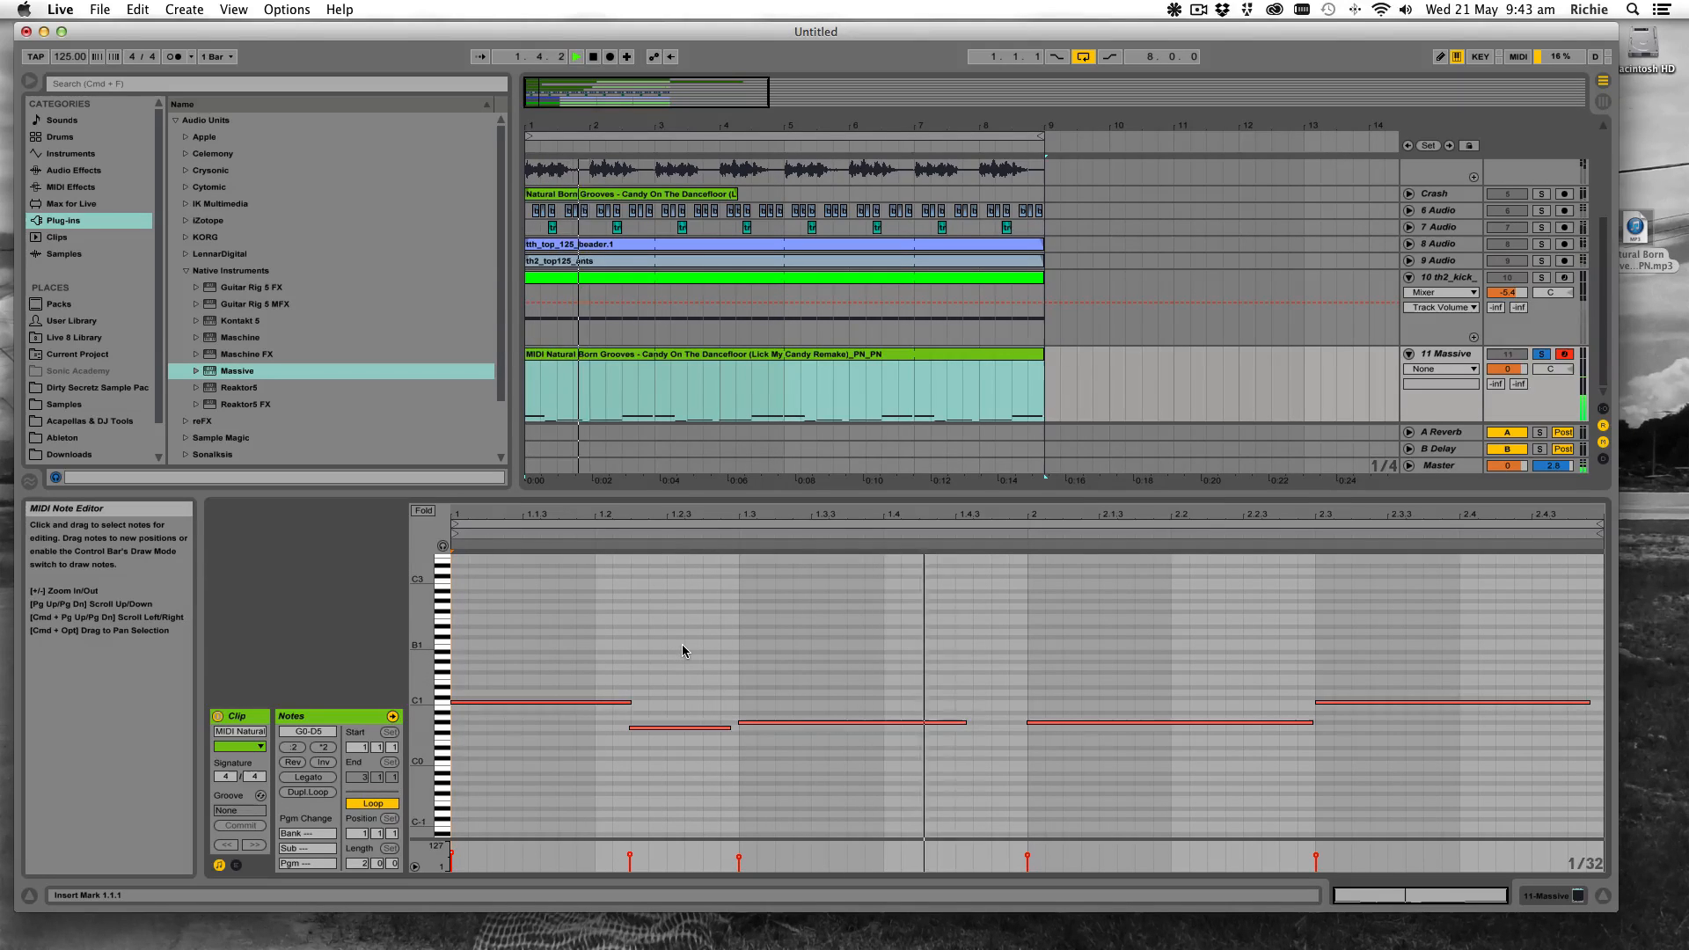
pyautogui.press('space')
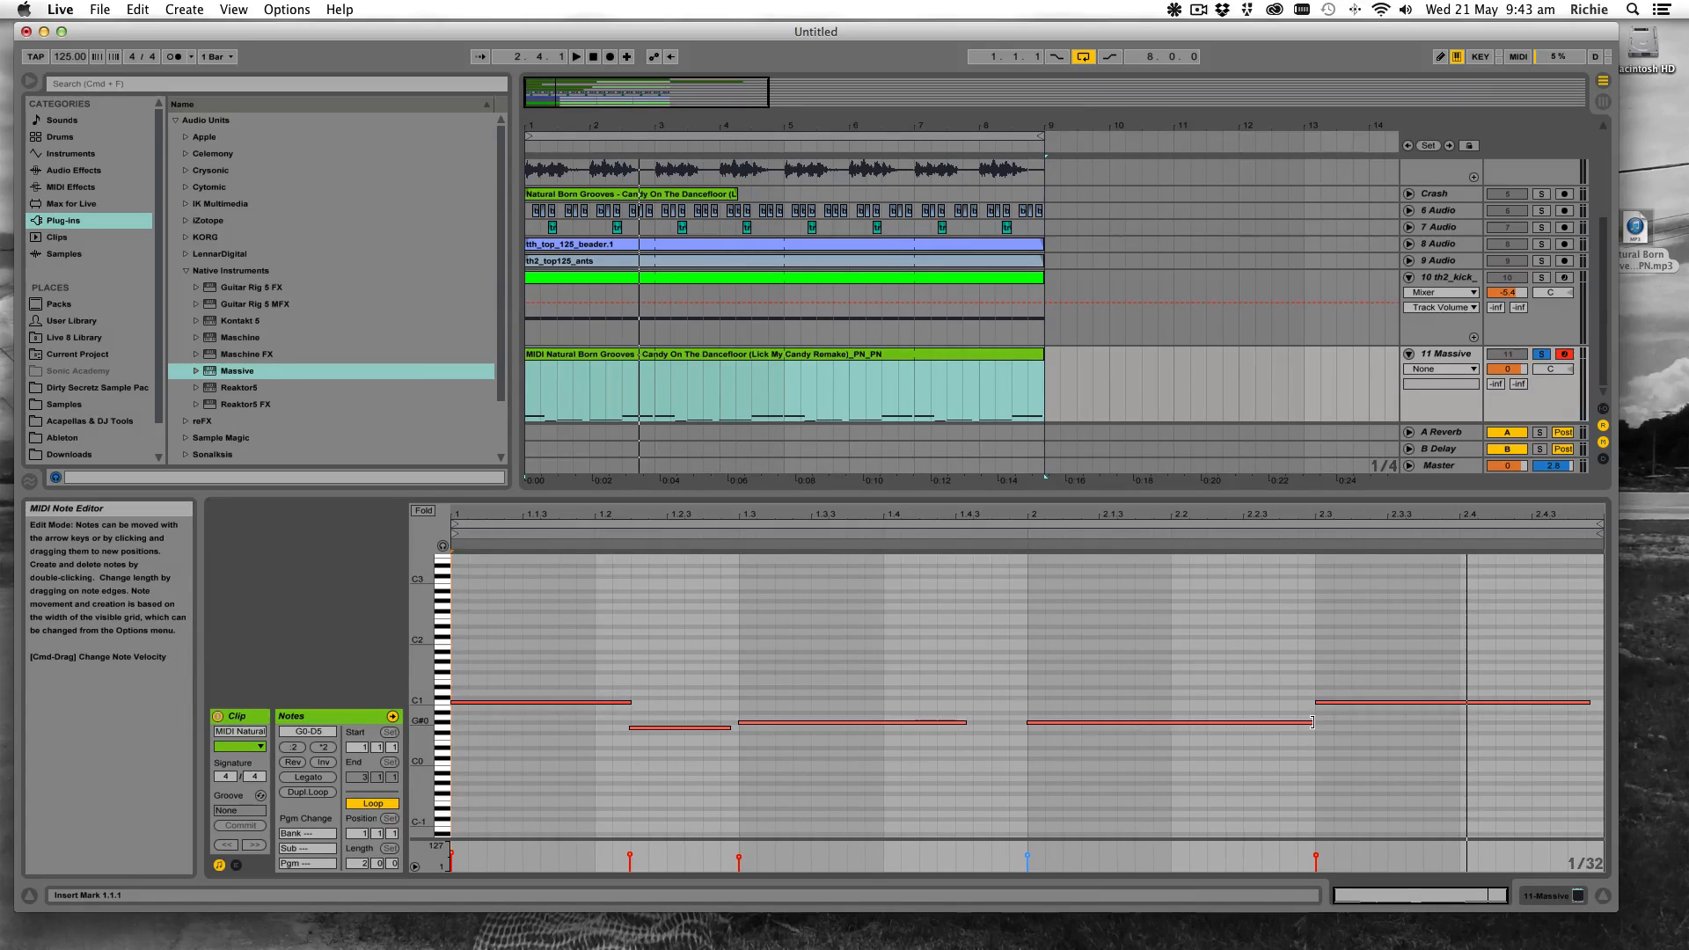
pyautogui.moveTo(1313, 721); pyautogui.dragTo(1241, 717)
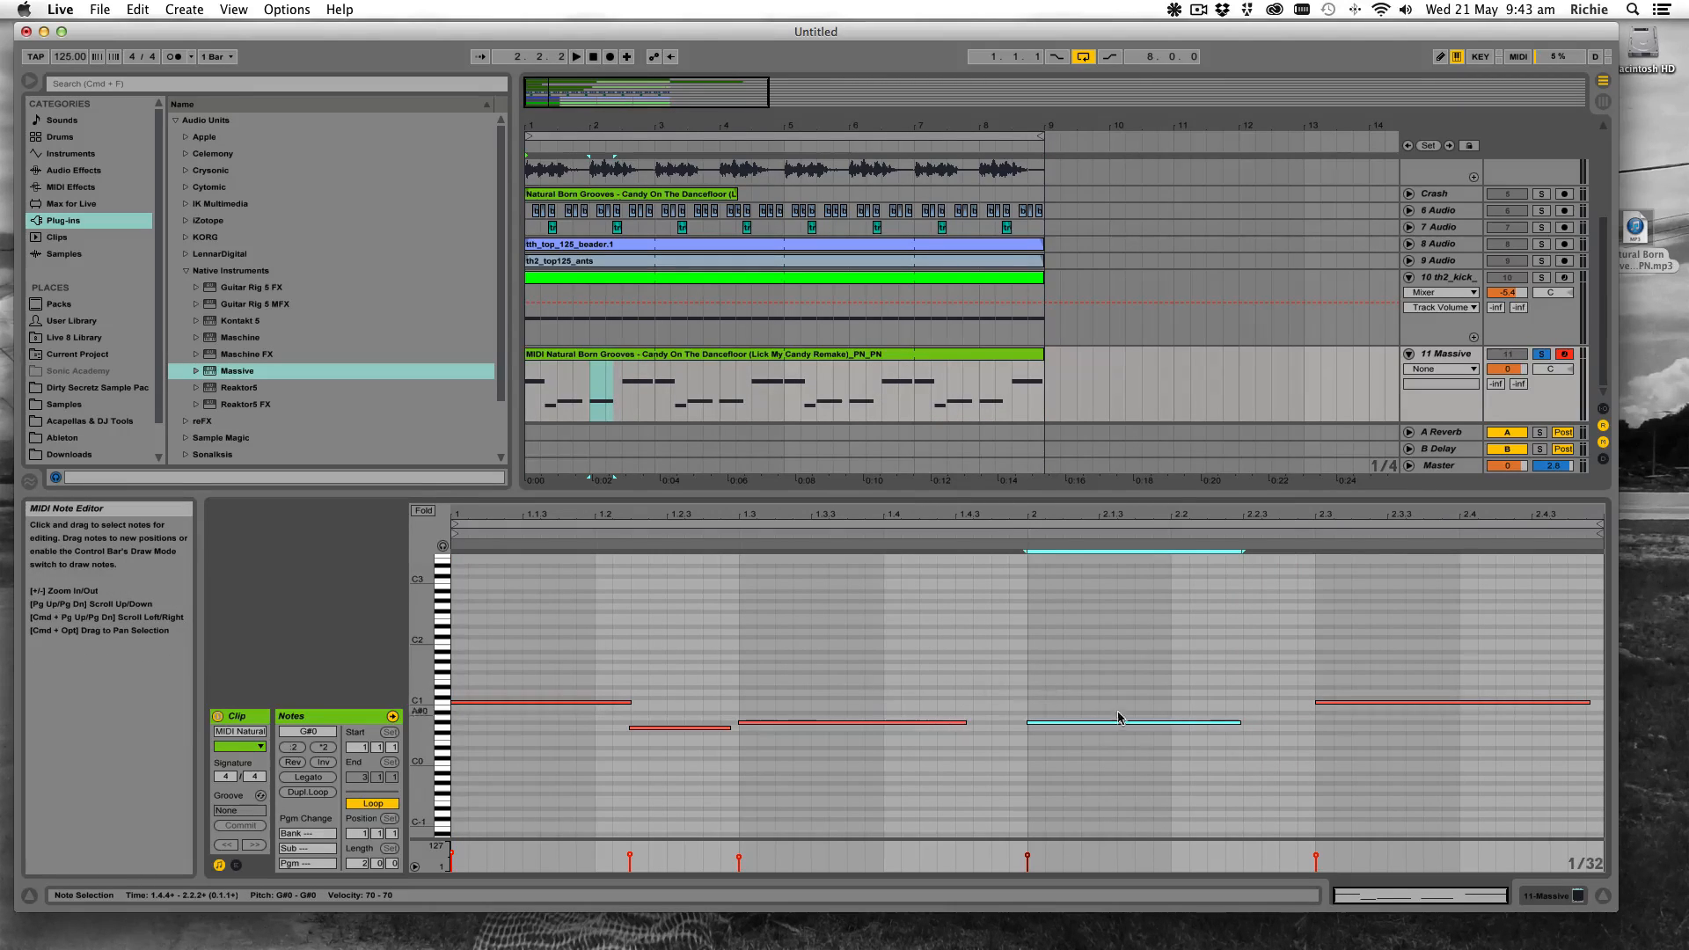
pyautogui.moveTo(1236, 723); pyautogui.dragTo(1205, 722)
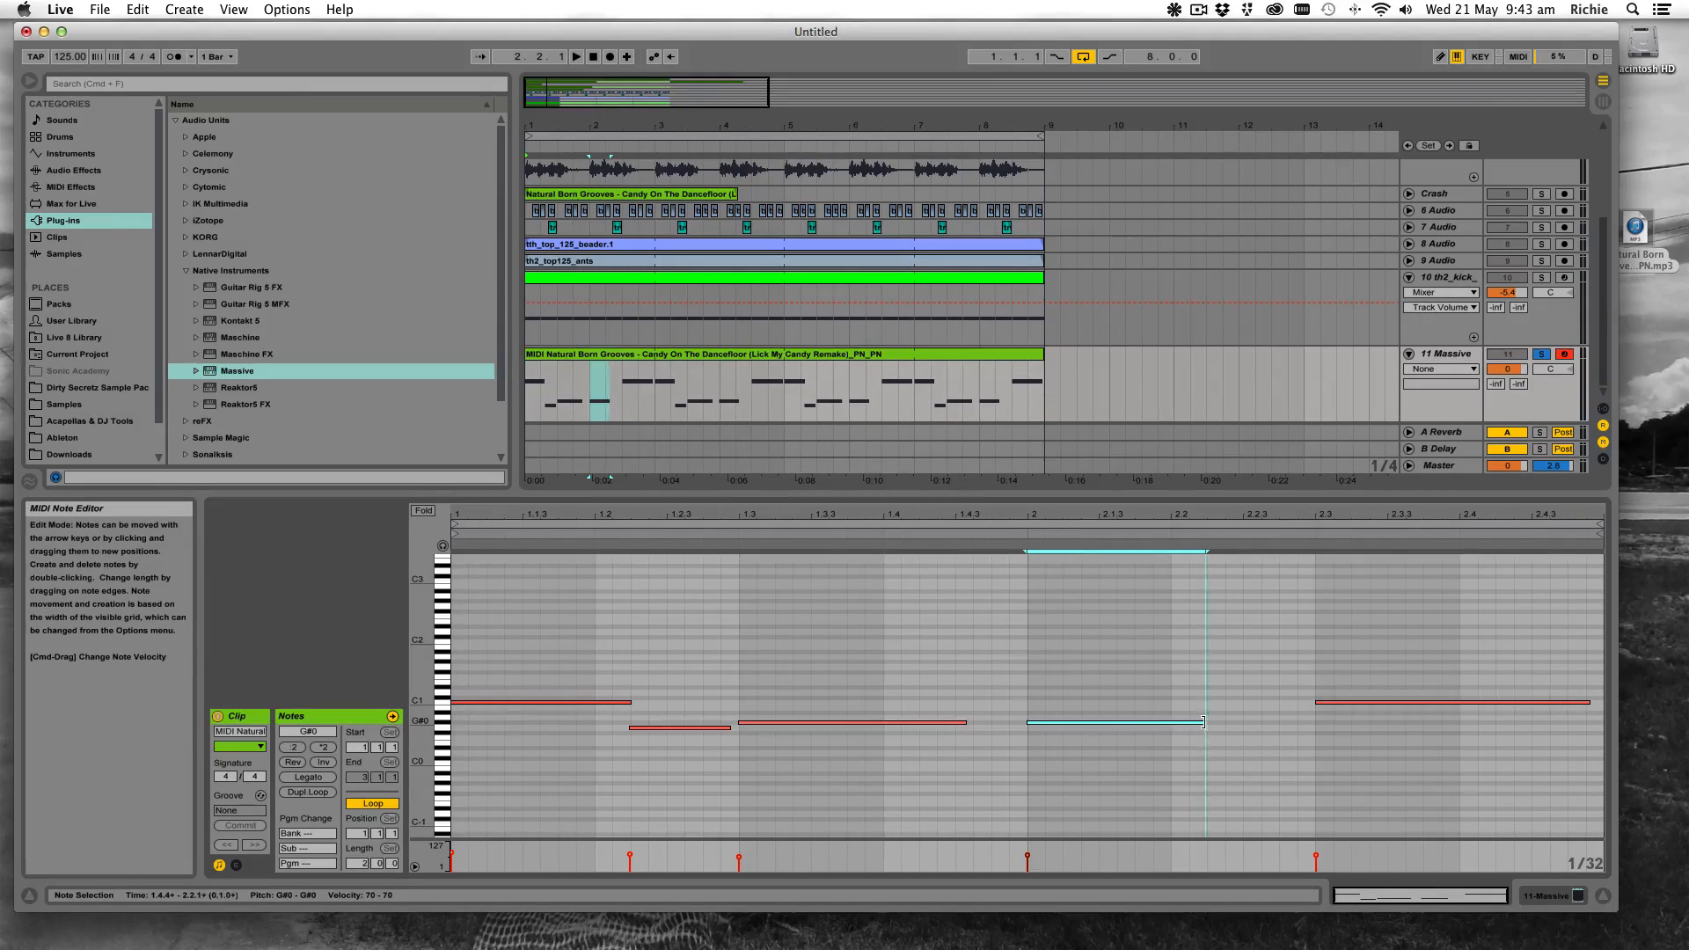
# Duplicate the short G0 bass note to position 2.2.2 and play back the loop
pyautogui.moveTo(668, 729); pyautogui.dragTo(1240, 732)
pyautogui.press('space')
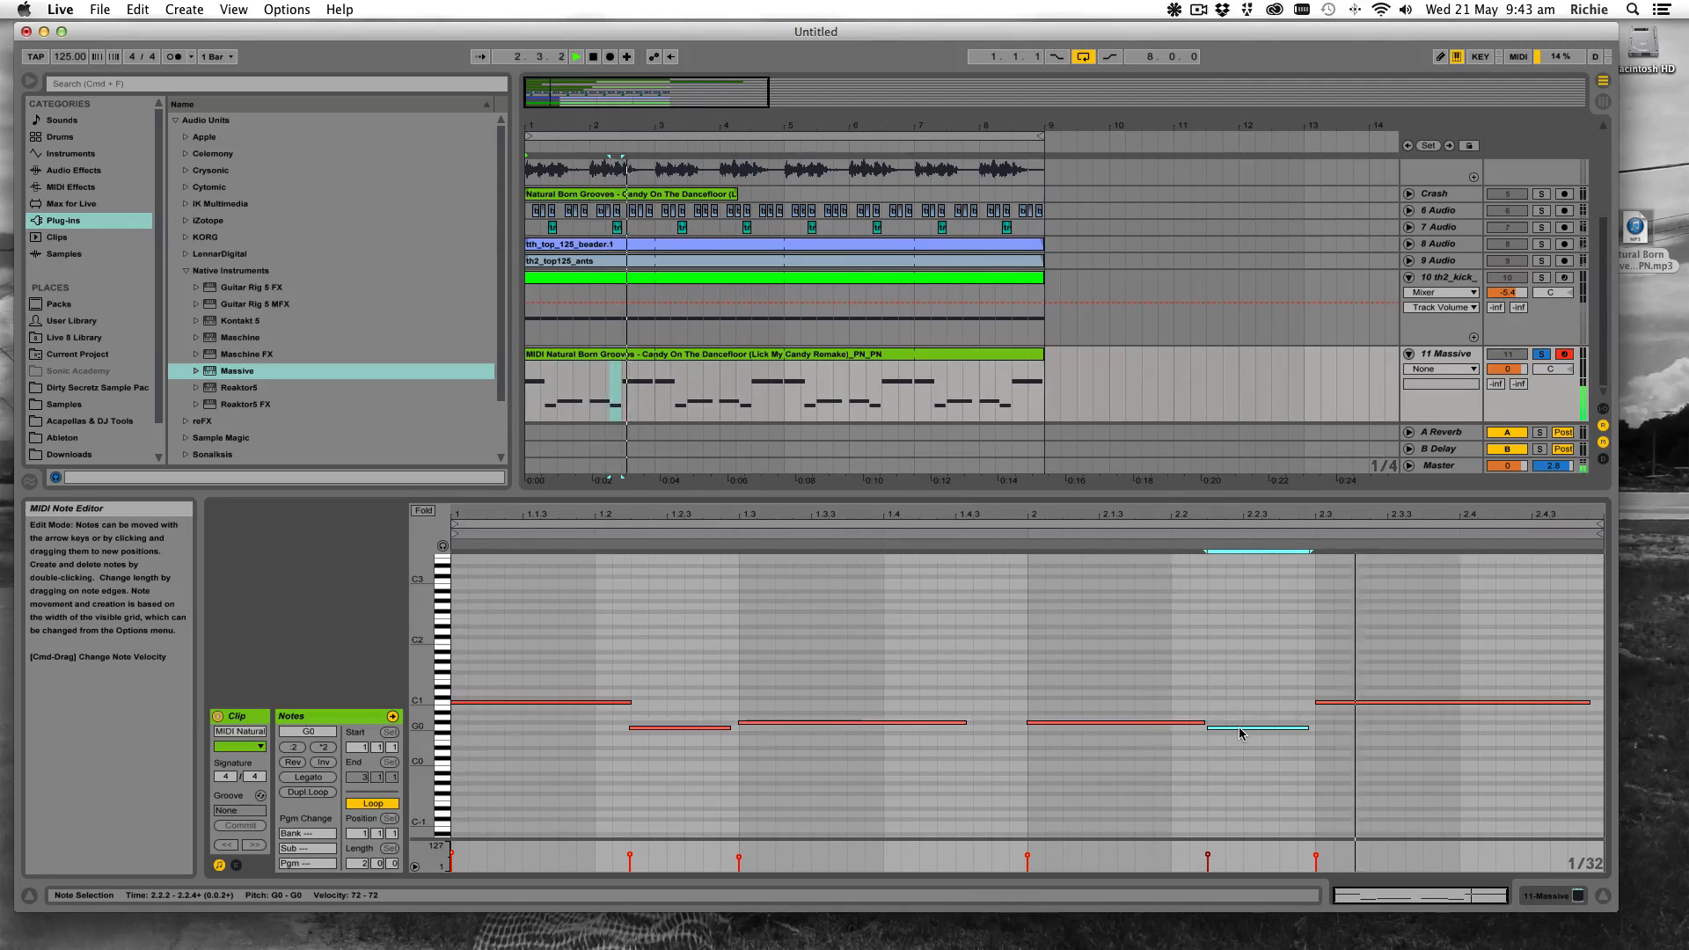
pyautogui.press('space')
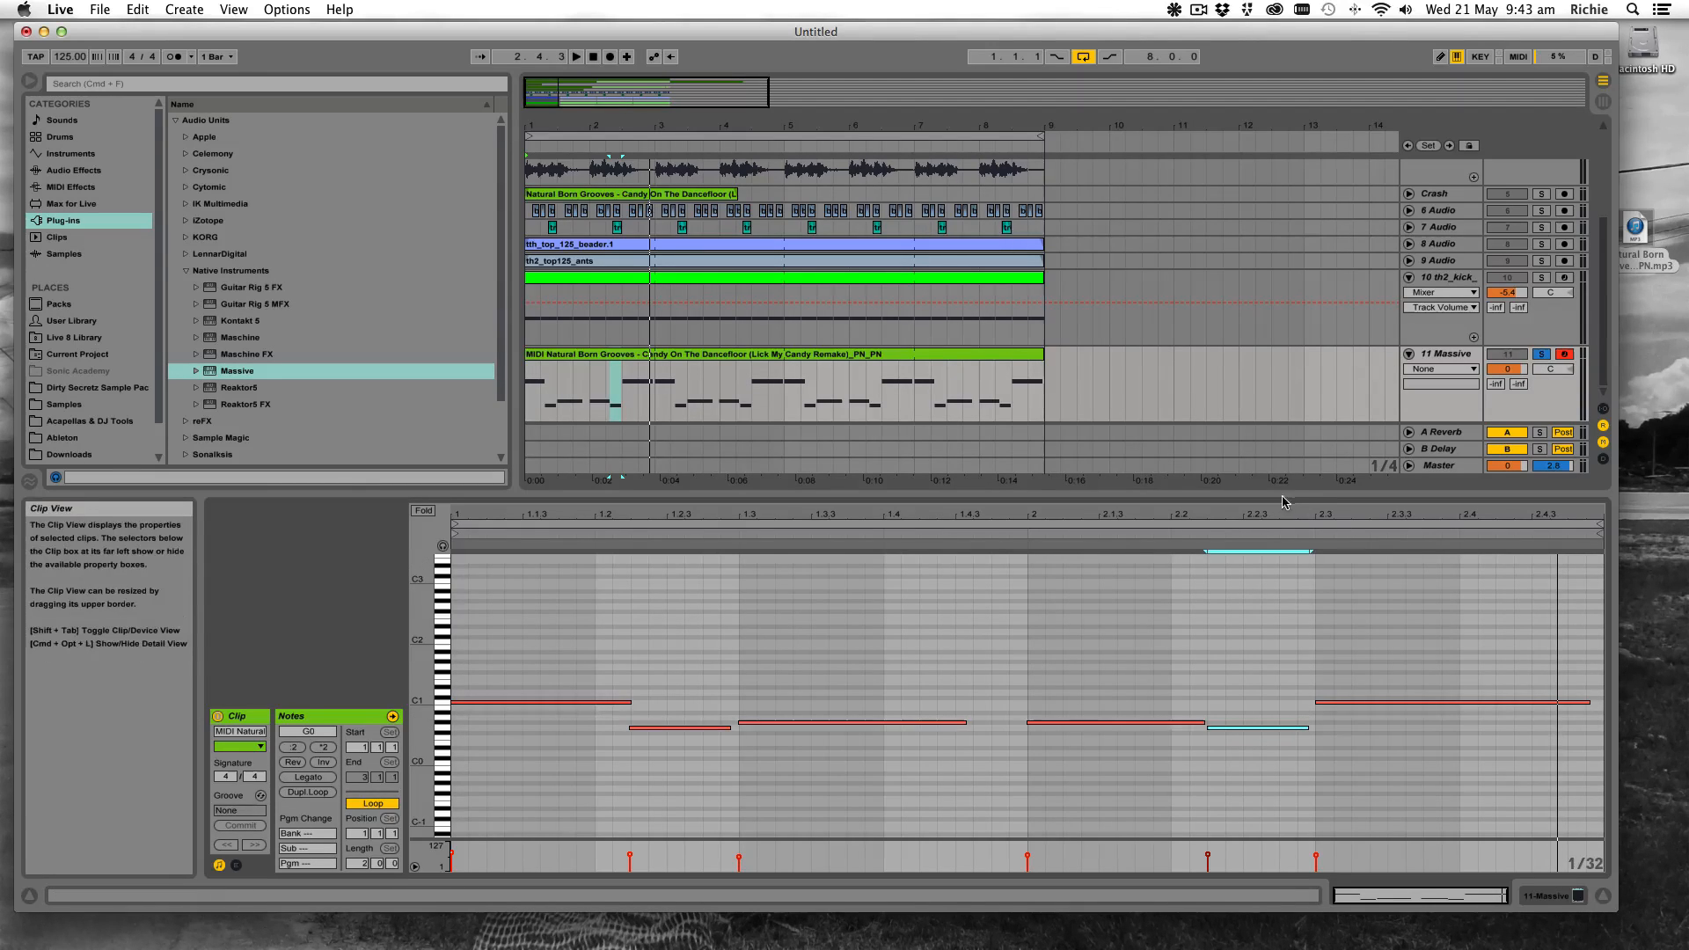
# Solo the Main Vocal track together with the Massive bass and listen to both
pyautogui.moveTo(1285, 498); pyautogui.dragTo(1288, 559)
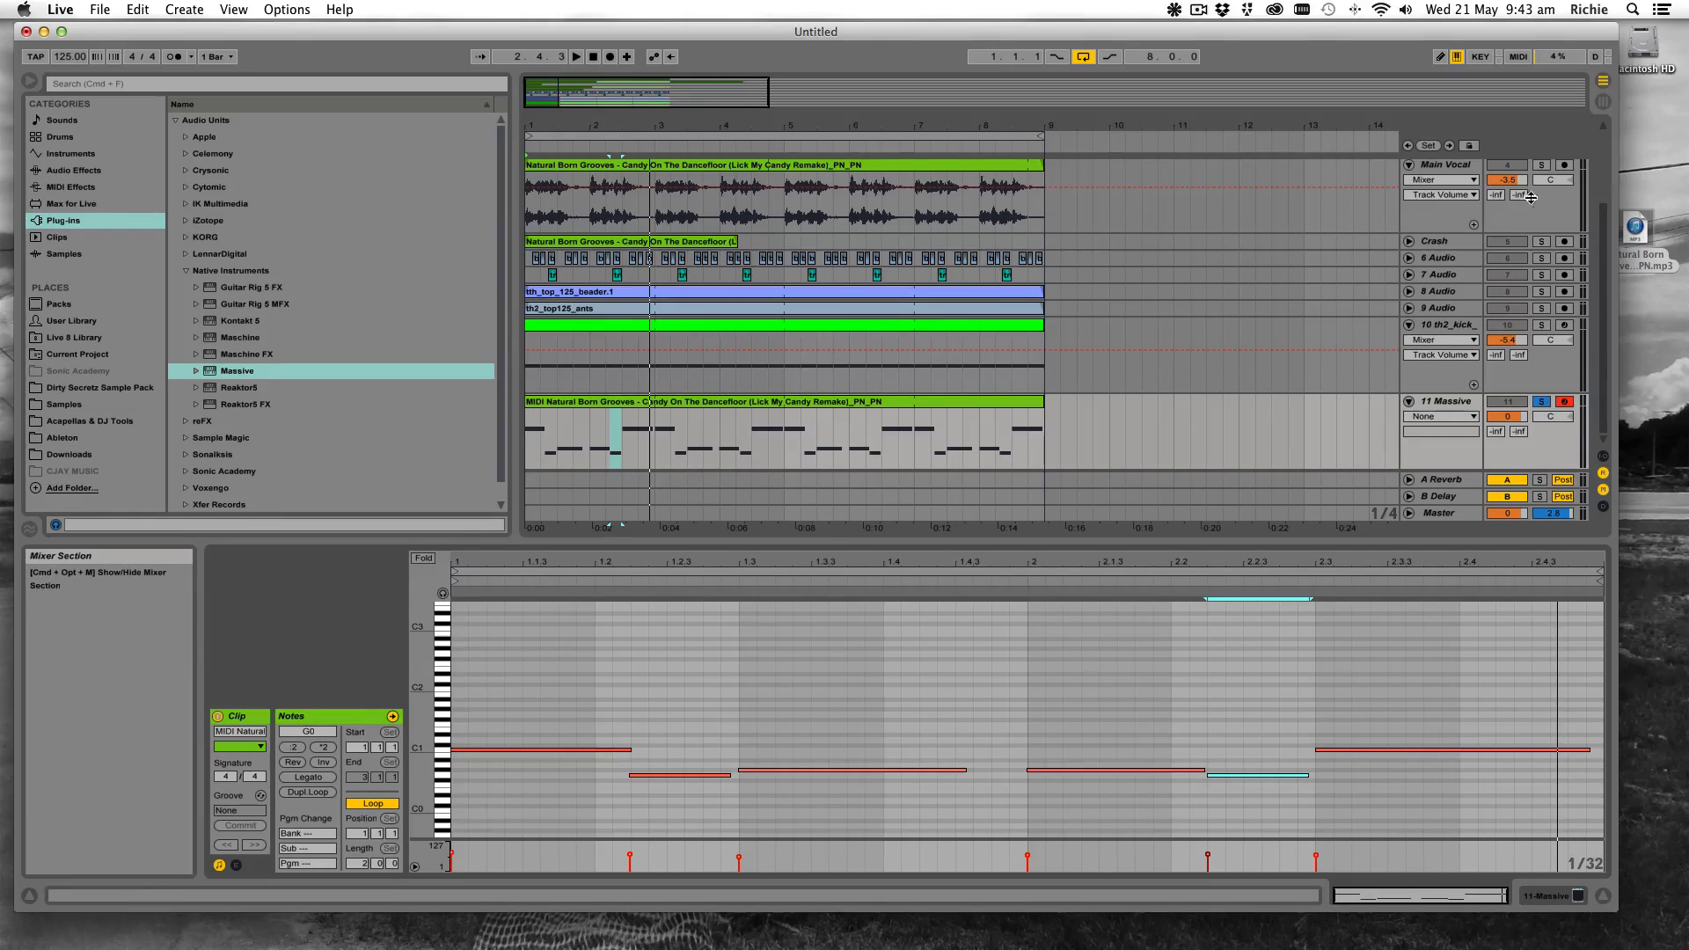
pyautogui.keyDown('super'); pyautogui.click(1542, 165); pyautogui.keyUp('super')
pyautogui.press('space')
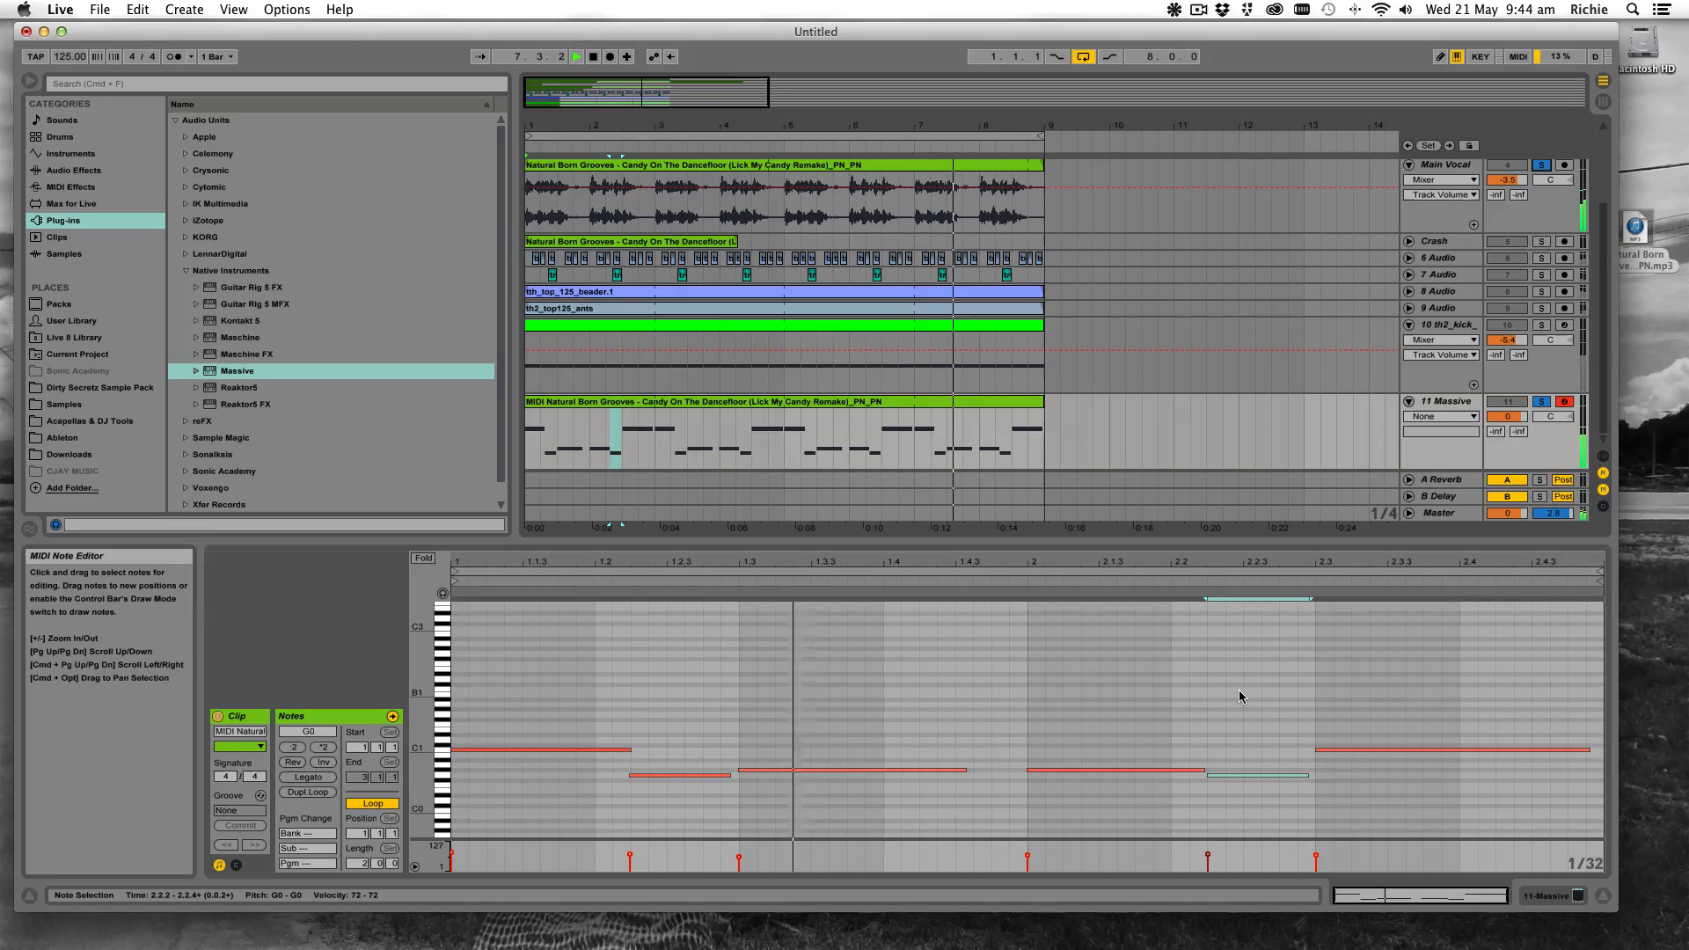
pyautogui.press('space')
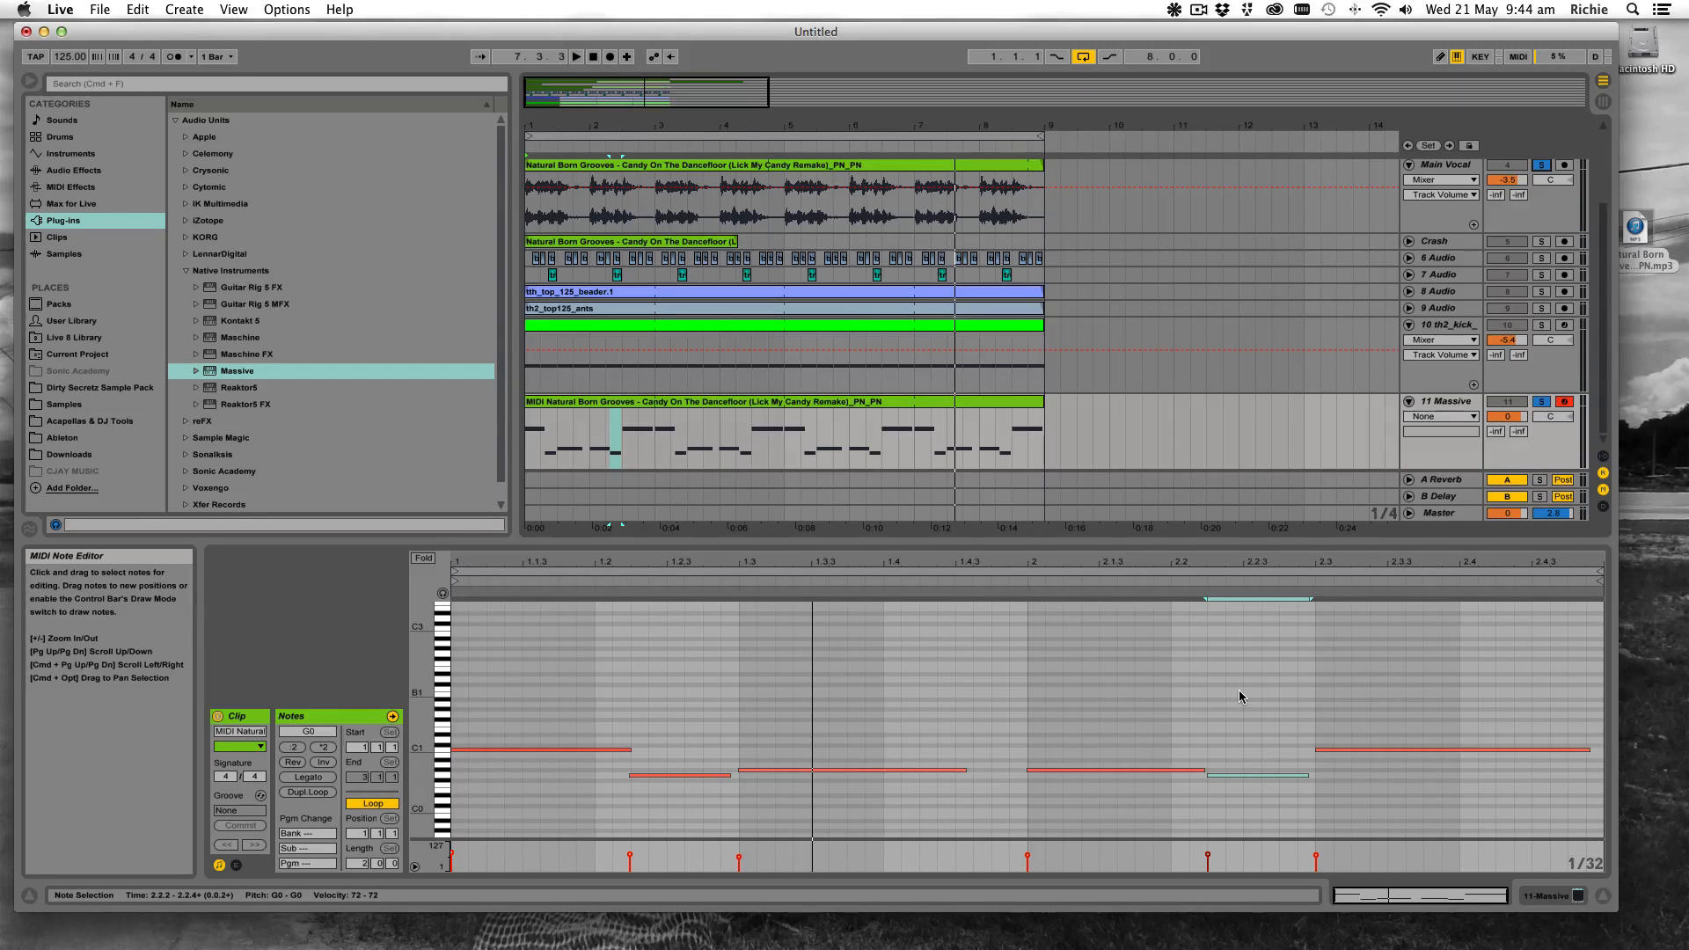
pyautogui.click(1111, 702)
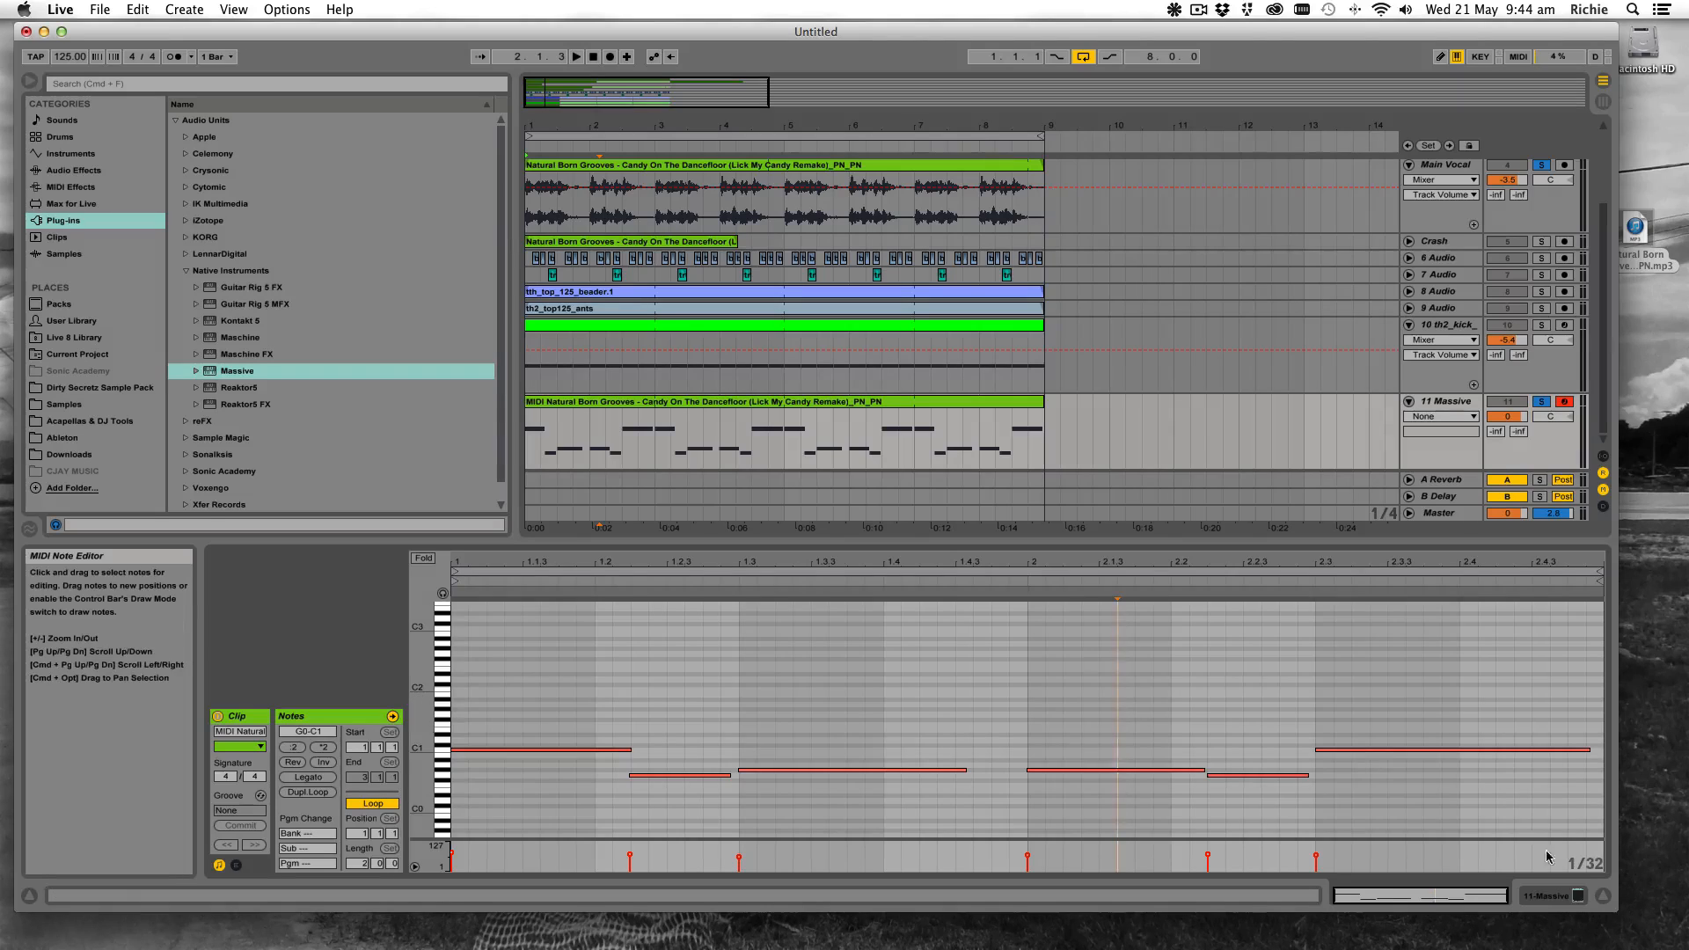
# Load the SawBass preset from My Favorites in Massive, close the plug-in window and play the bass
pyautogui.click(1549, 896)
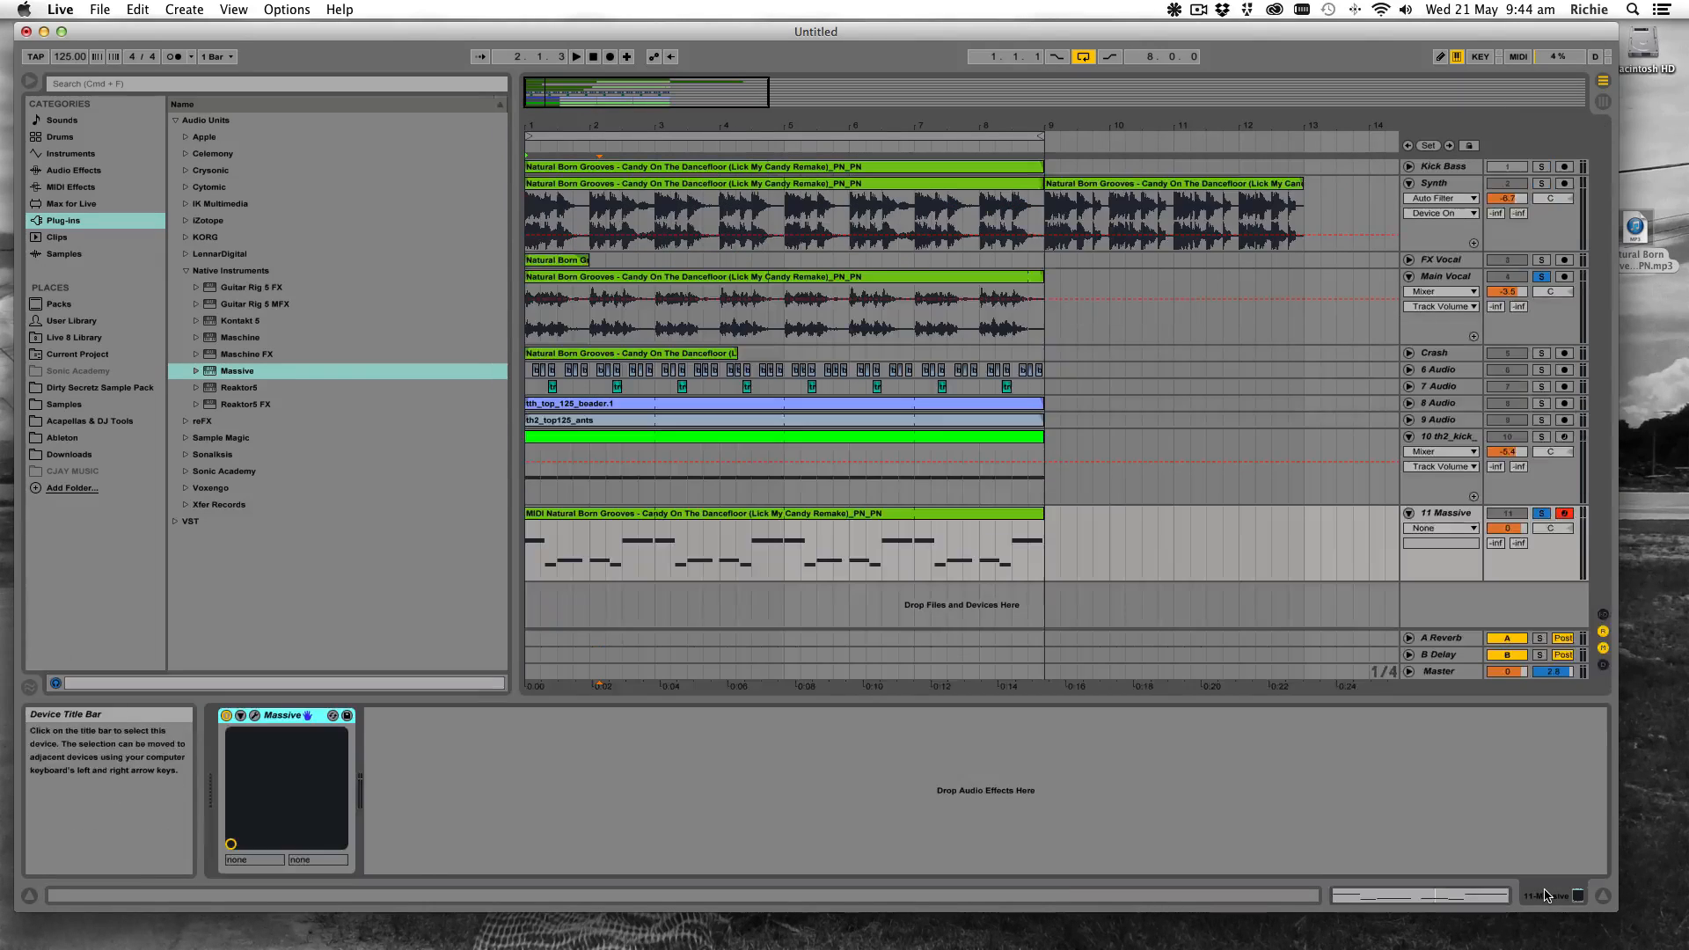
pyautogui.click(256, 717)
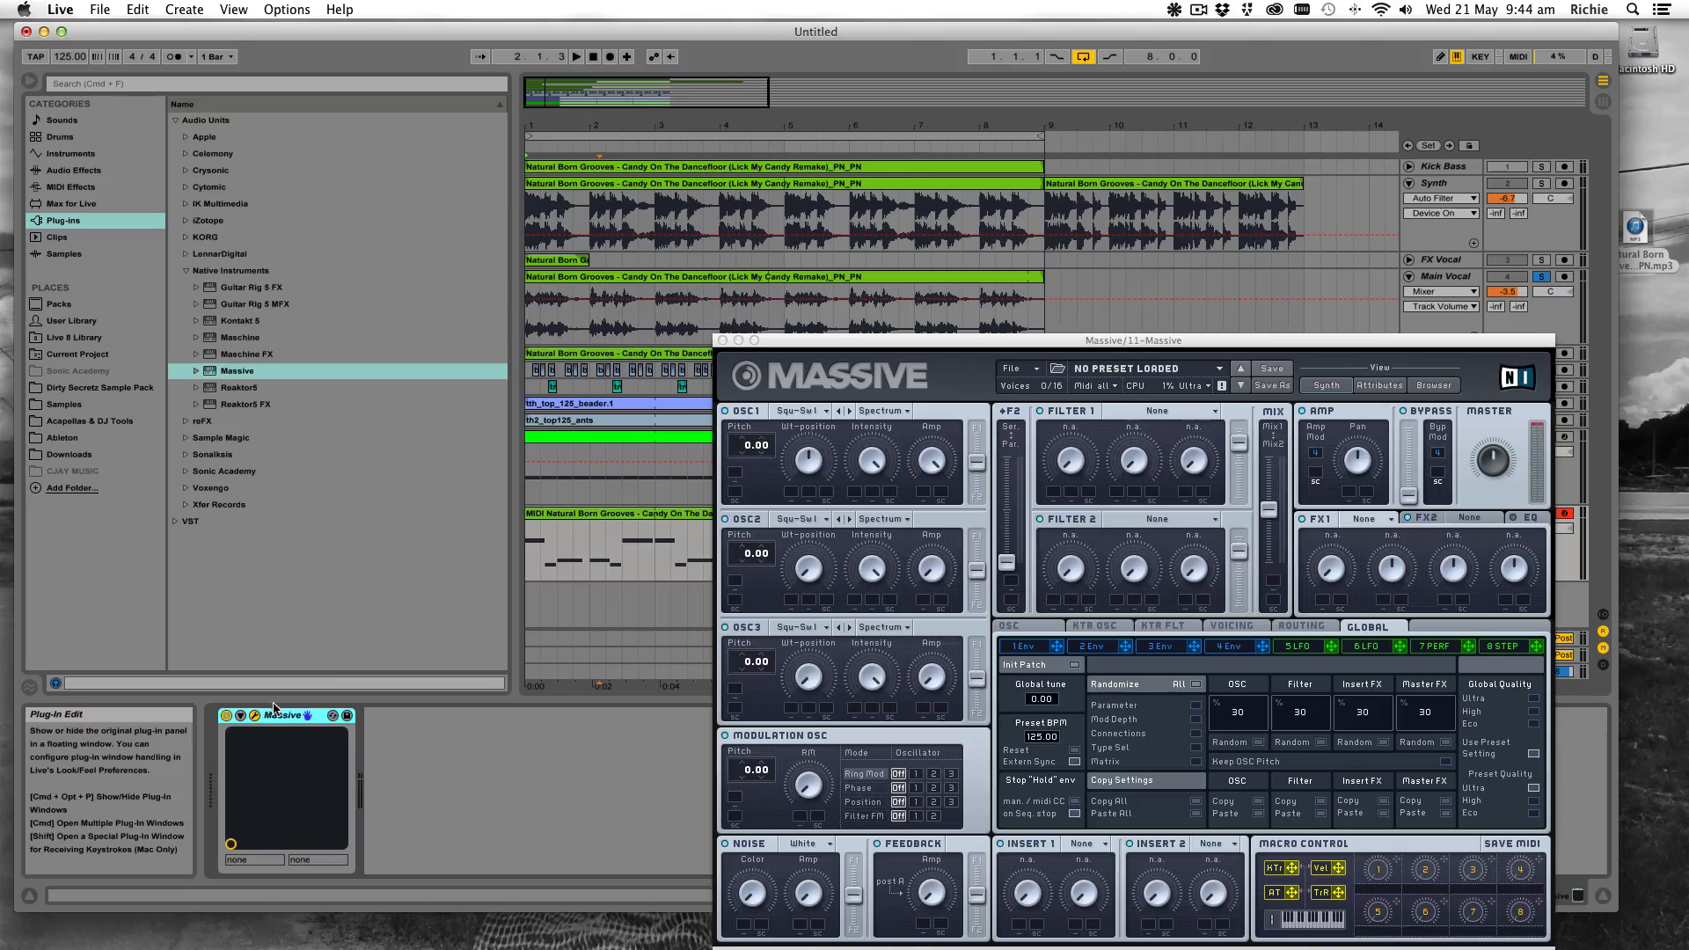
pyautogui.click(1434, 386)
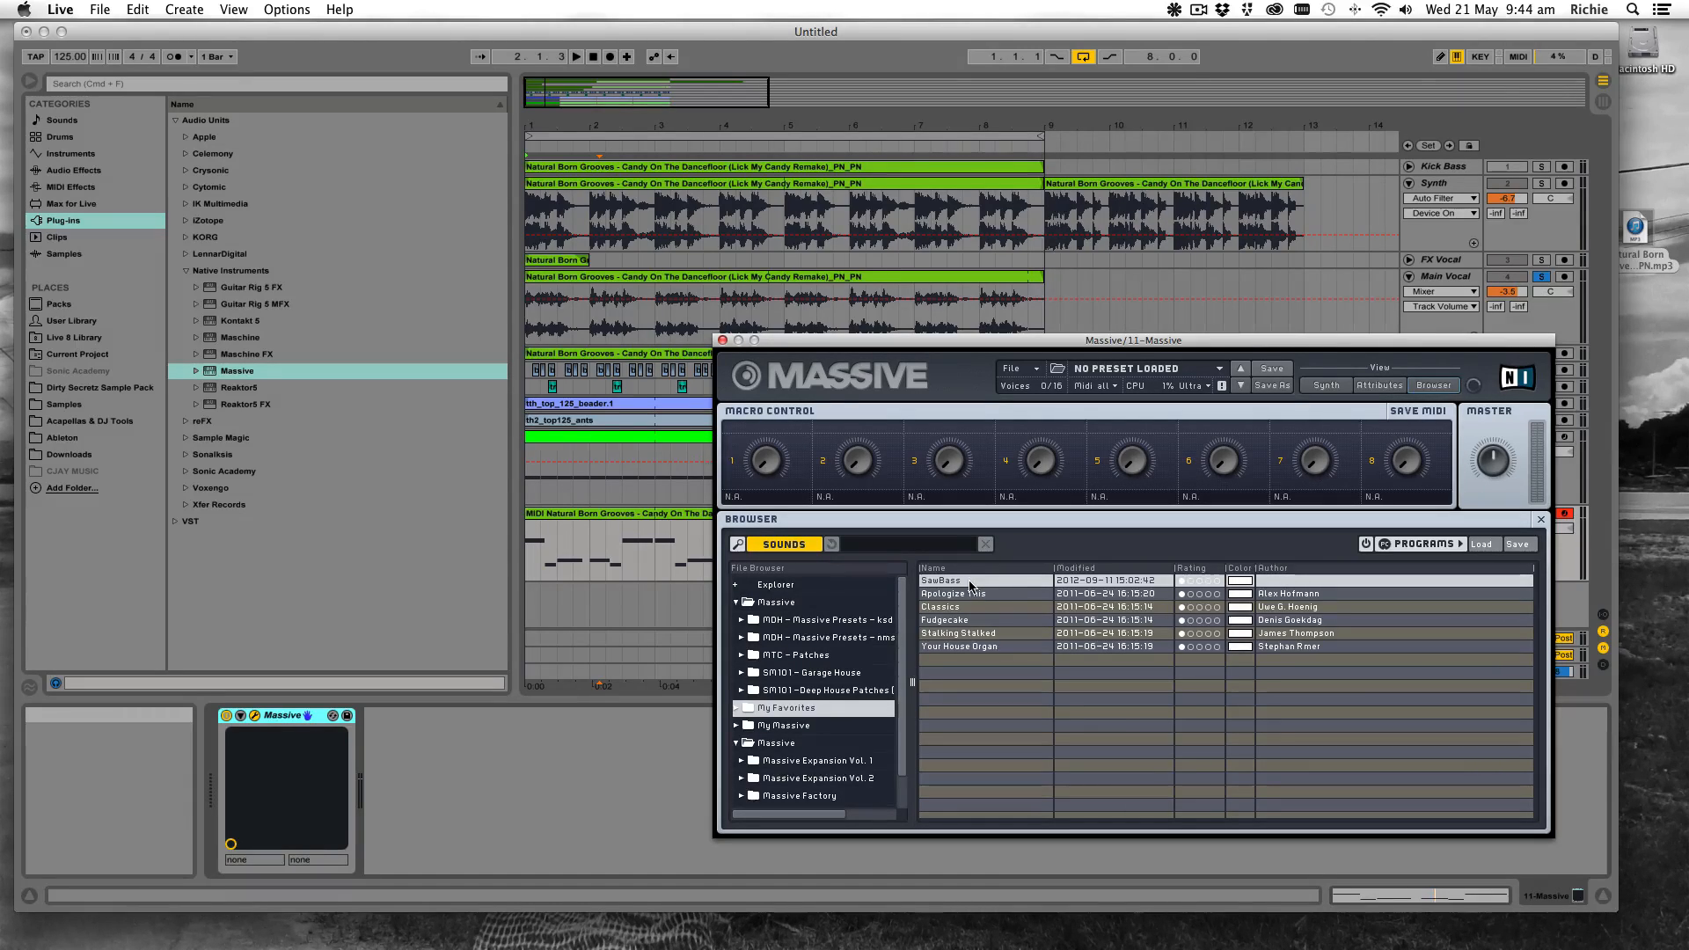
pyautogui.click(953, 596)
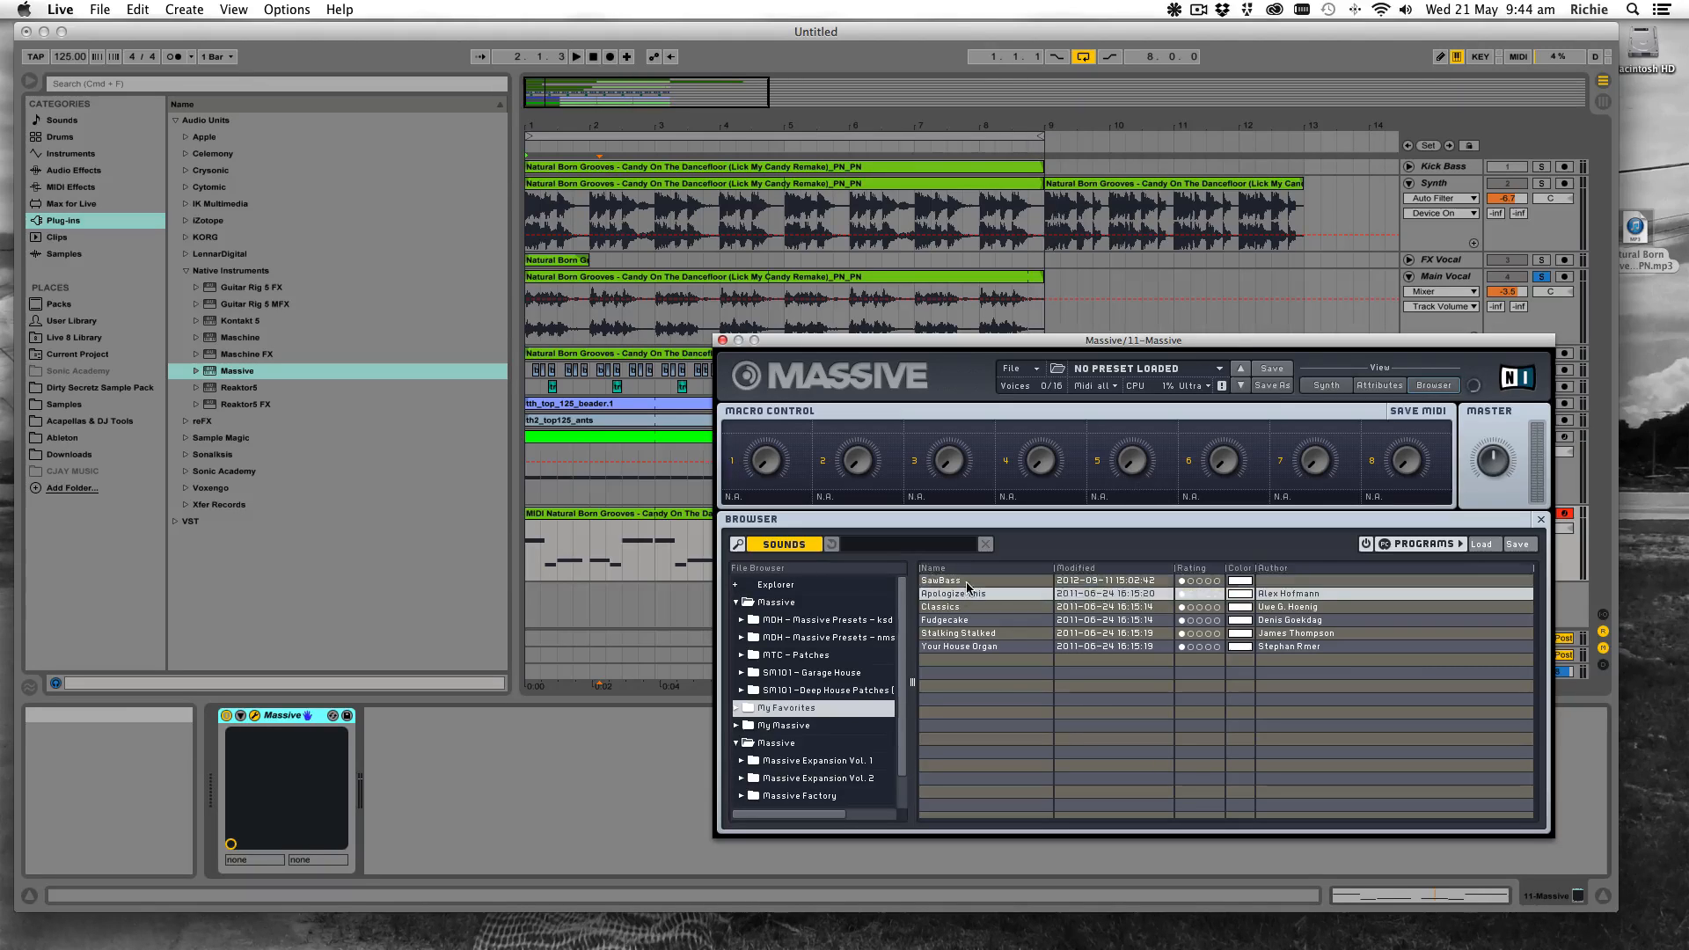
pyautogui.click(967, 582)
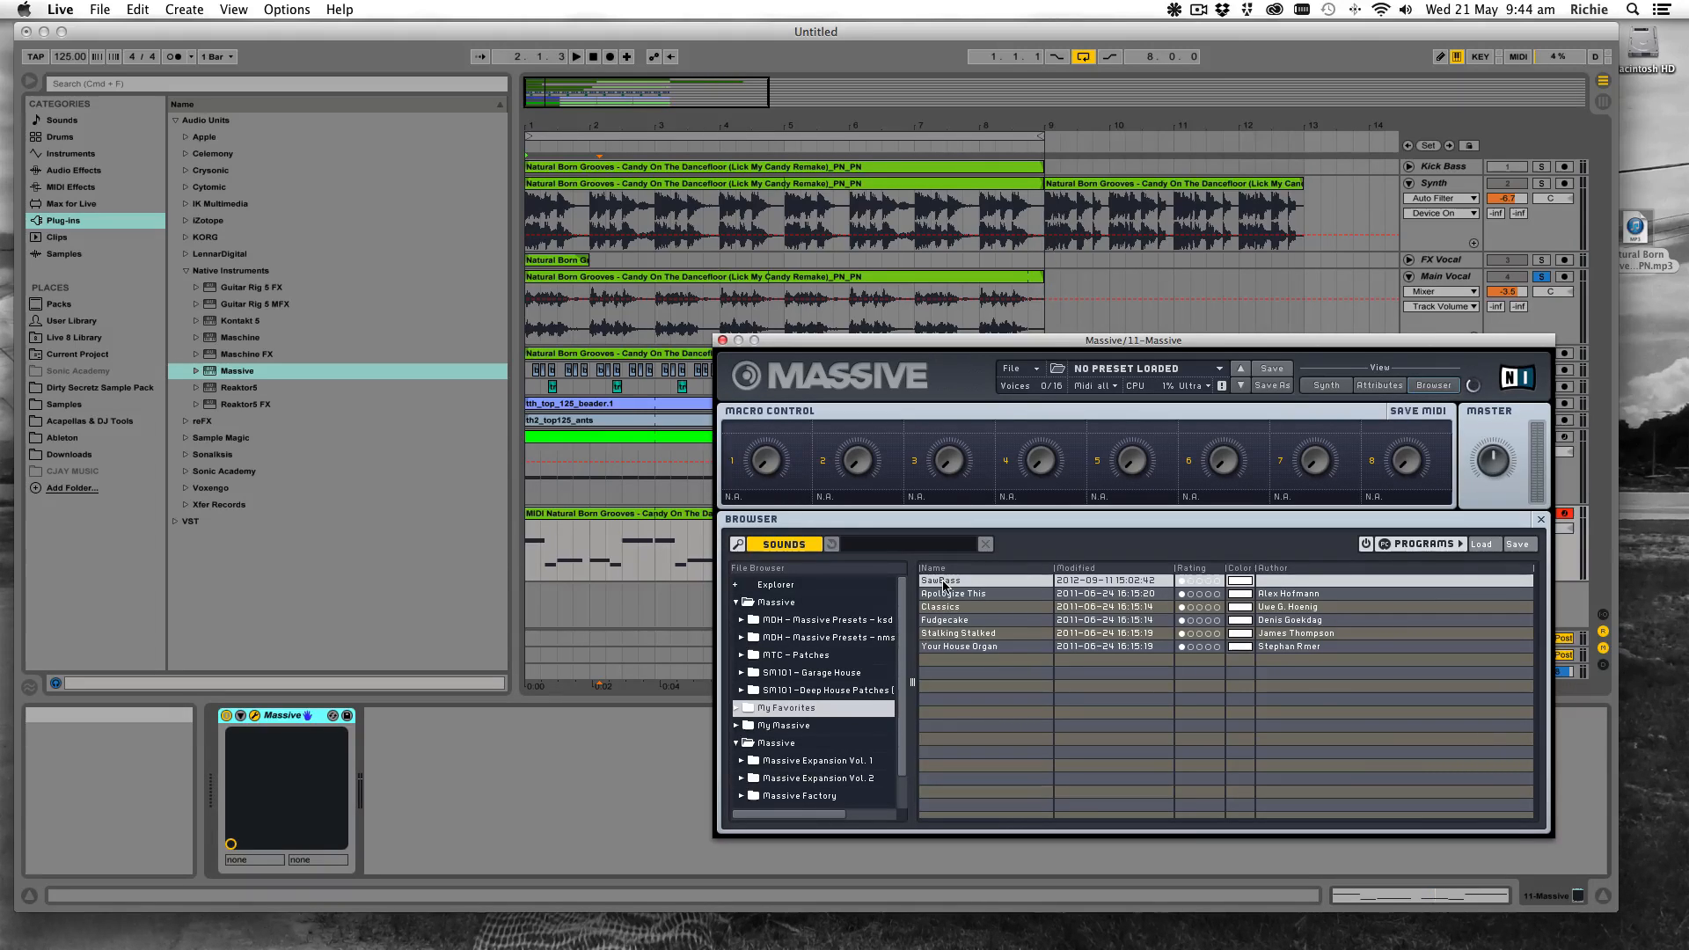
pyautogui.click(944, 582)
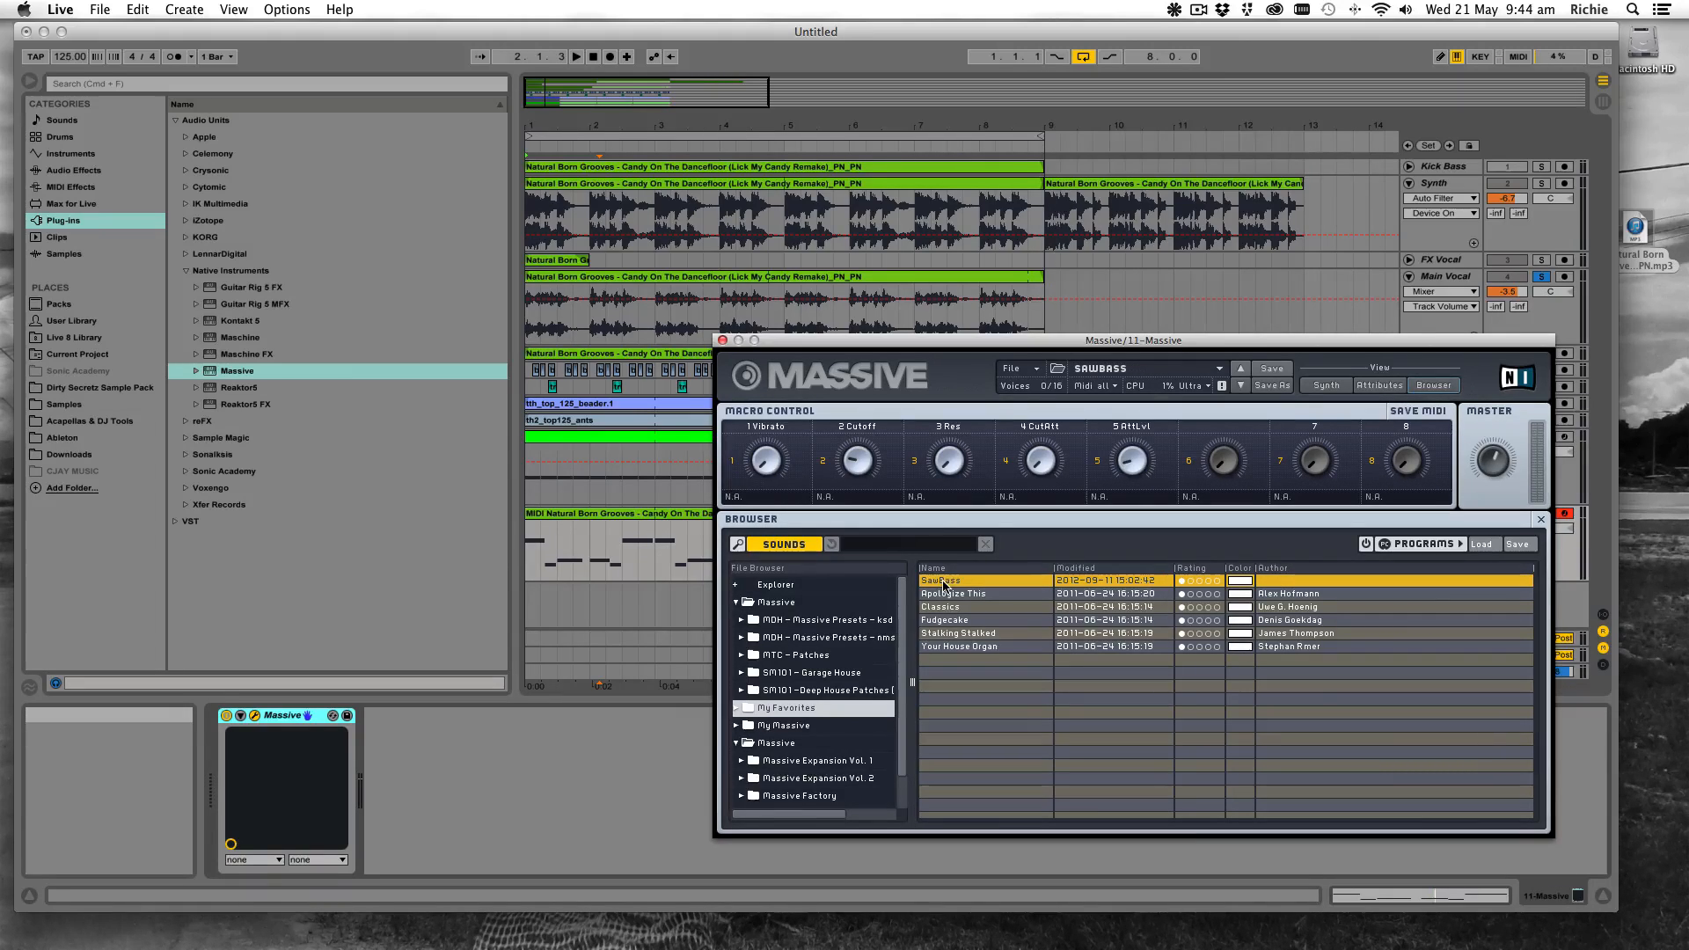
pyautogui.click(723, 340)
pyautogui.press('space')
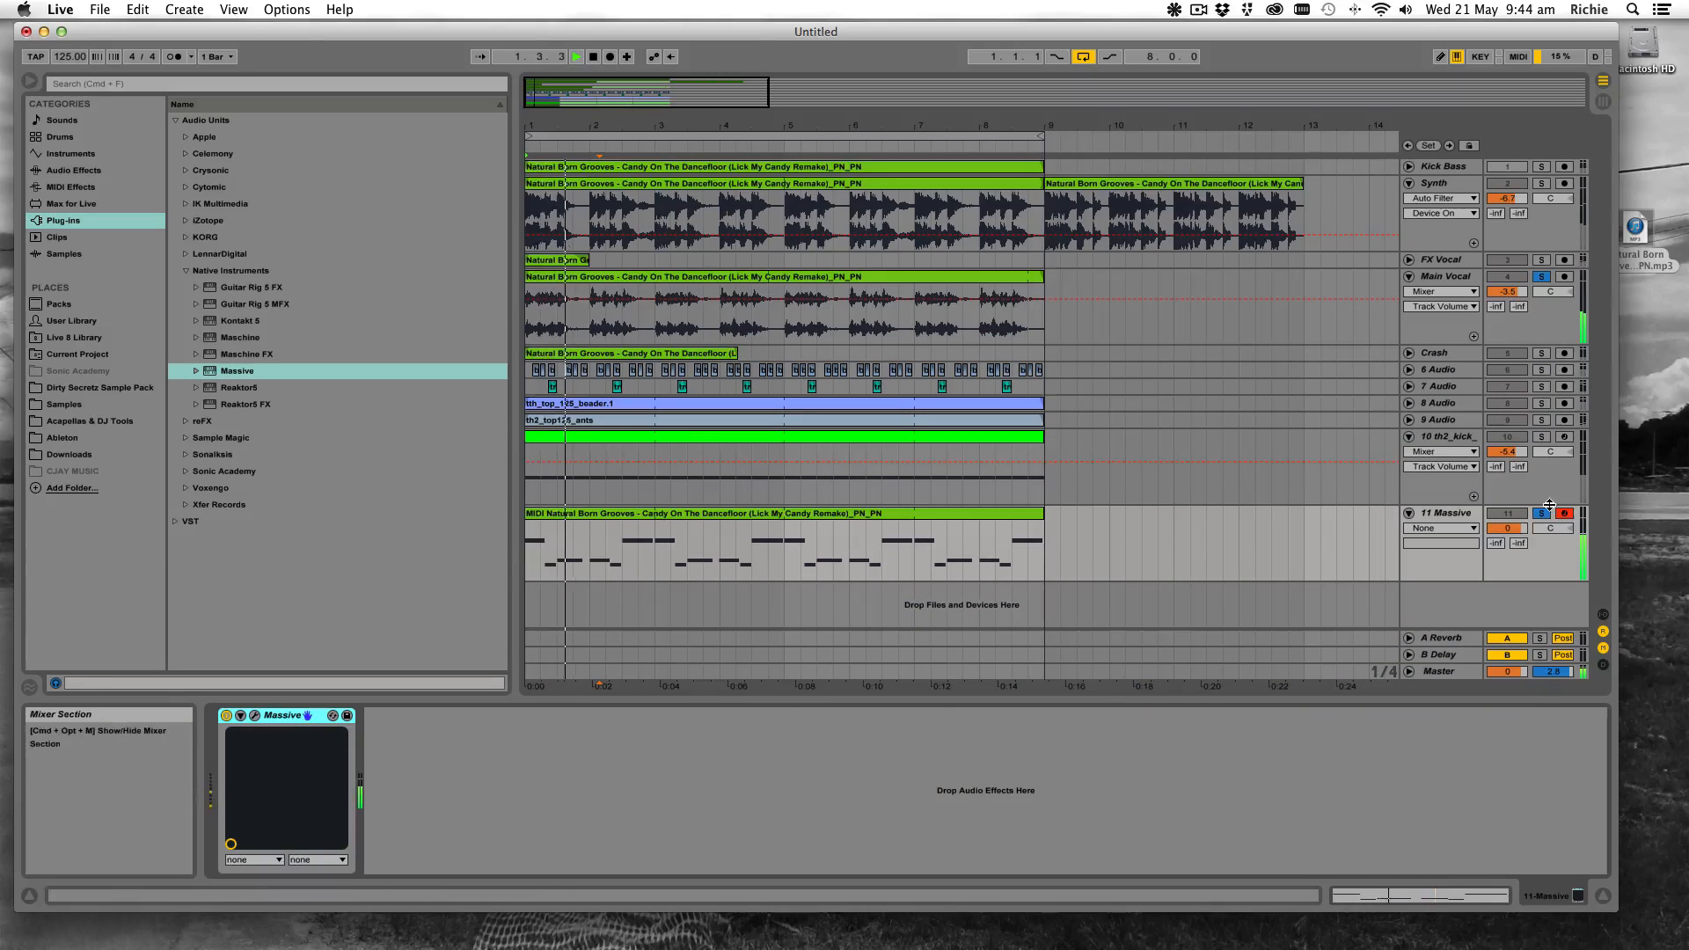
# Transpose all notes in the Massive clip up one octave to G1–C2 and play them
pyautogui.doubleClick(889, 513)
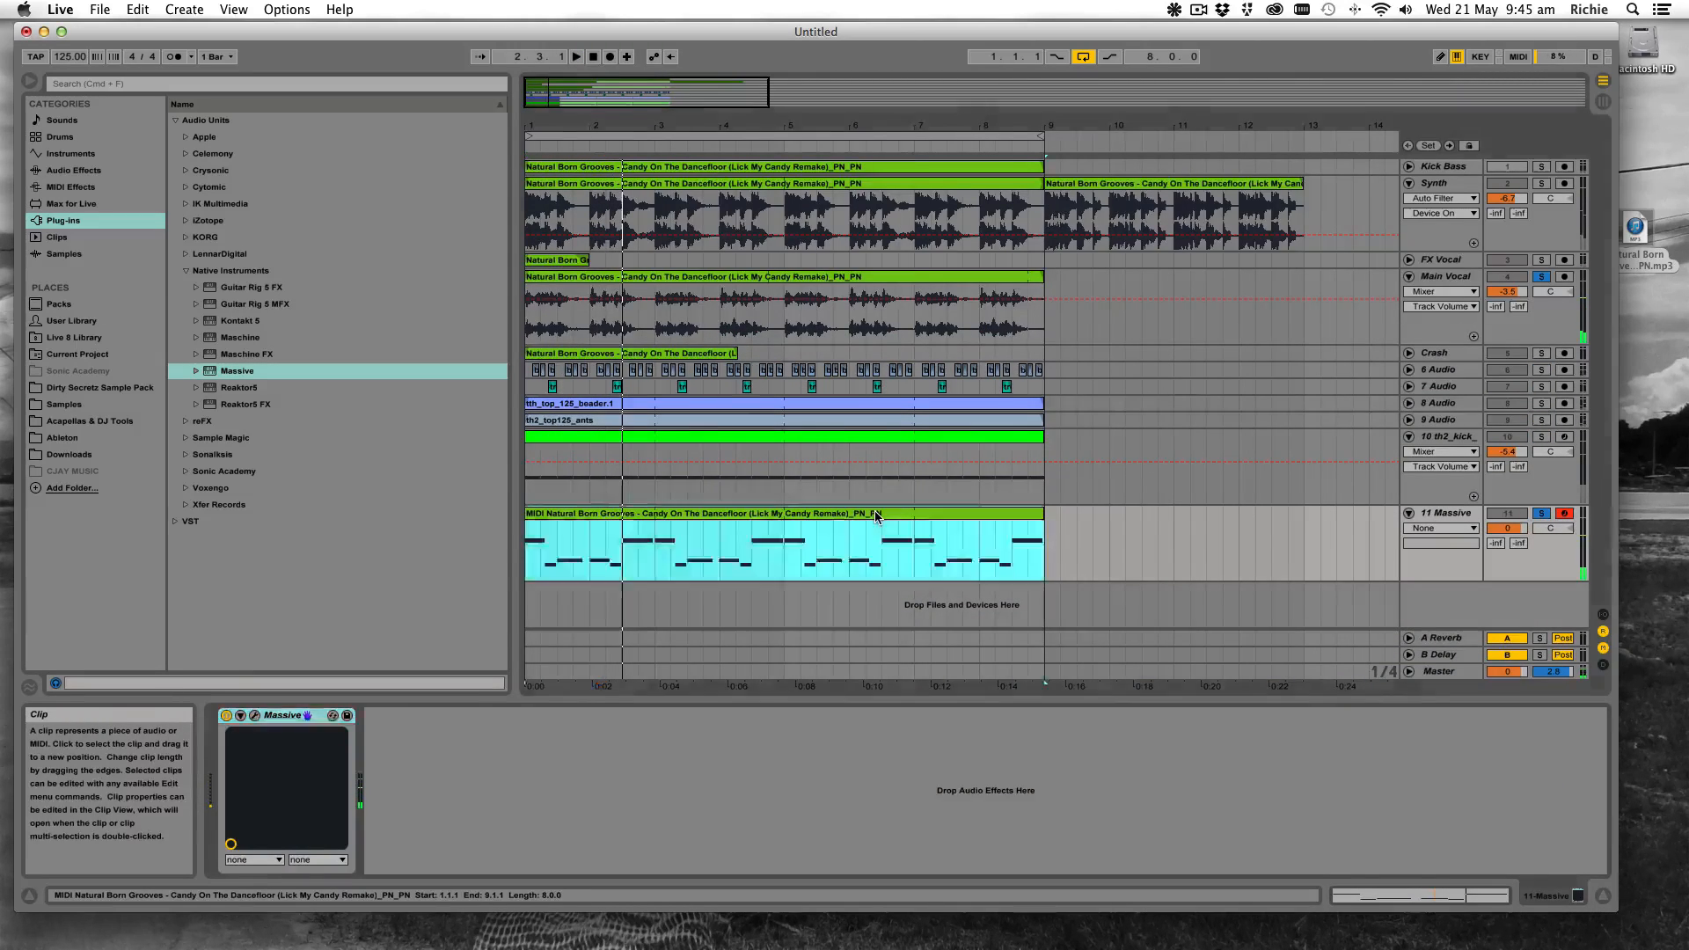
pyautogui.press('space')
pyautogui.click(491, 756)
pyautogui.press('super+a')
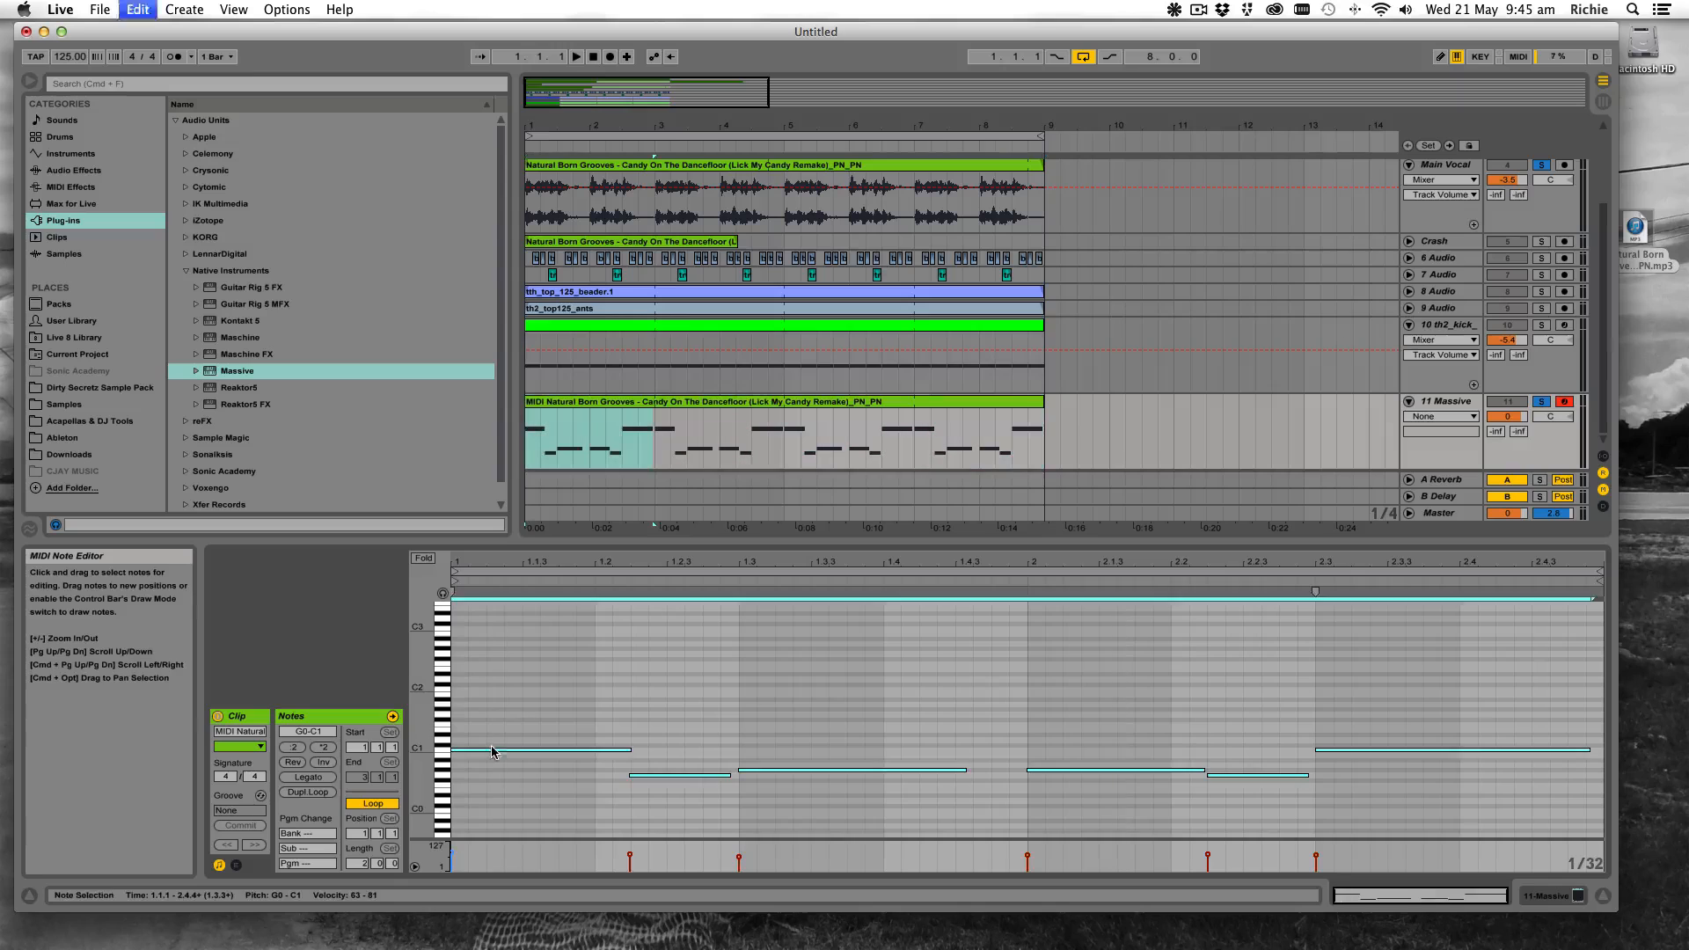
pyautogui.moveTo(489, 757); pyautogui.dragTo(492, 695)
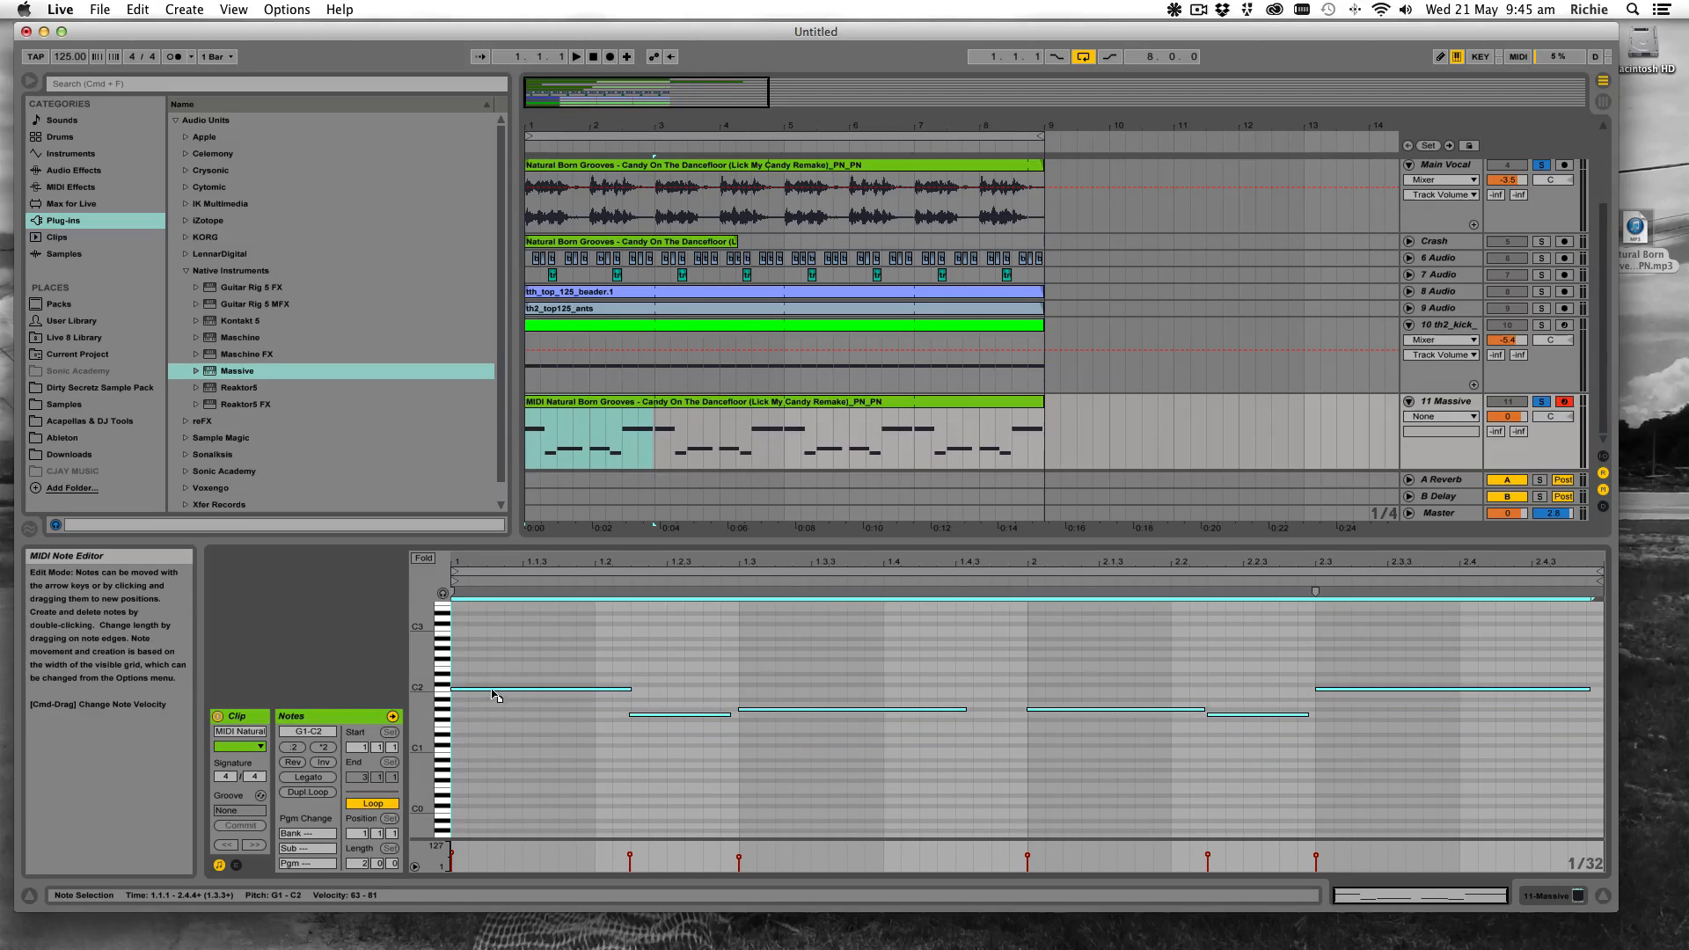
pyautogui.press('space')
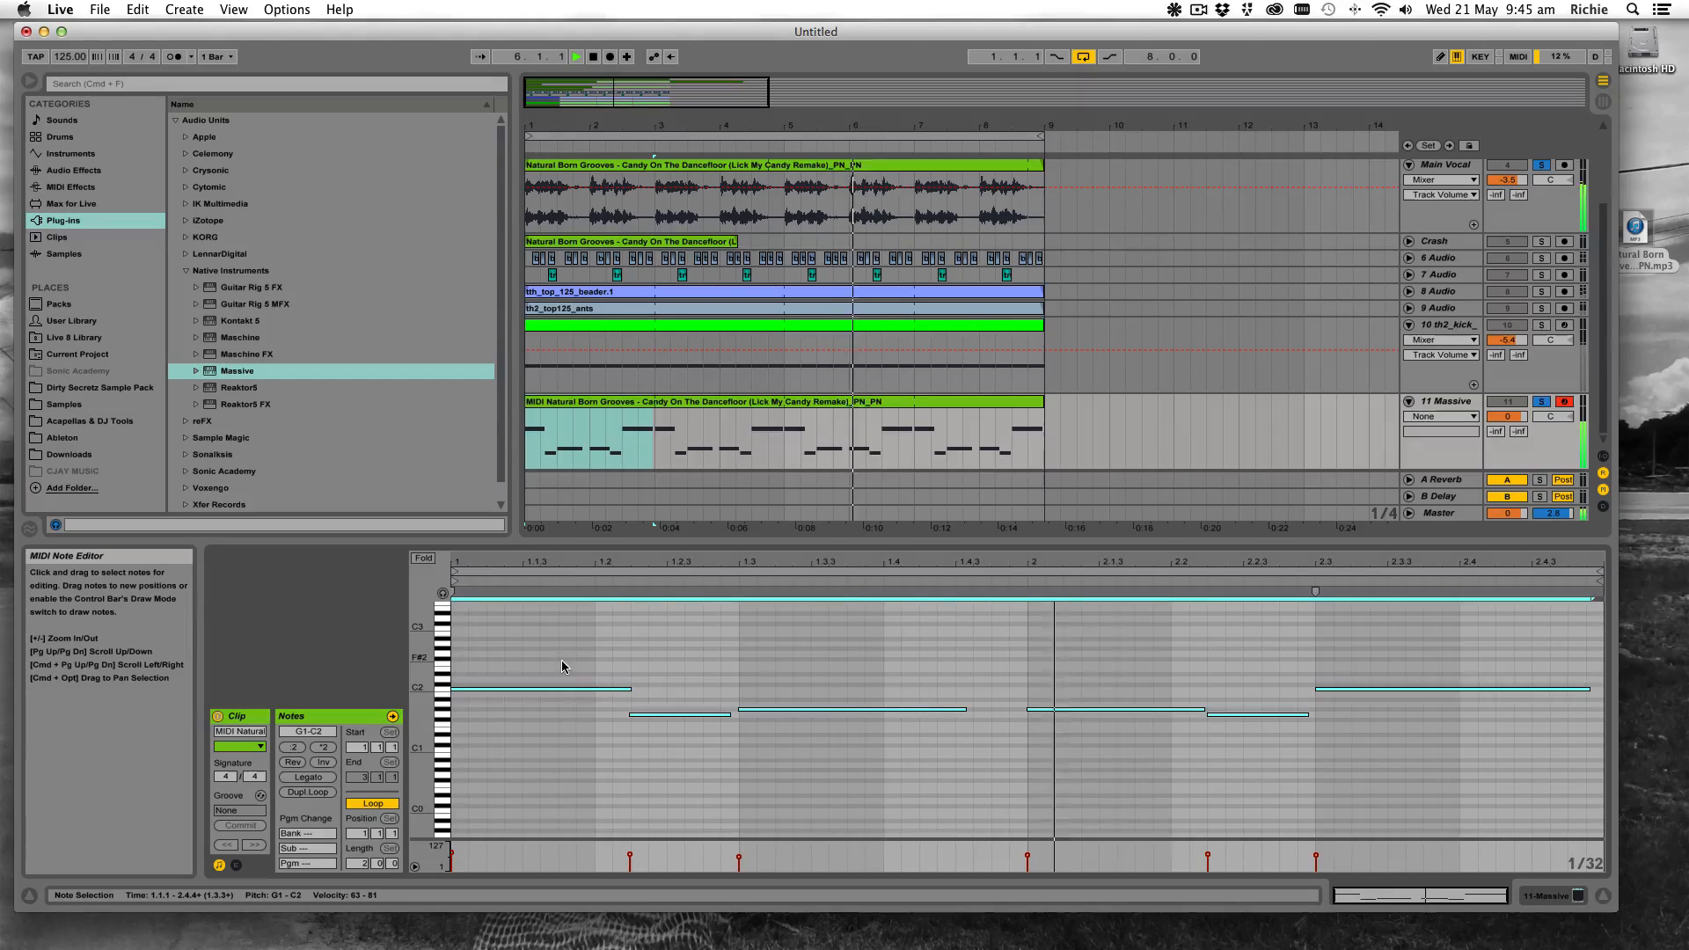
# Raise all the bass notes another octave to G2–C3, listen back and deselect them
pyautogui.scroll(2, 558, 662)
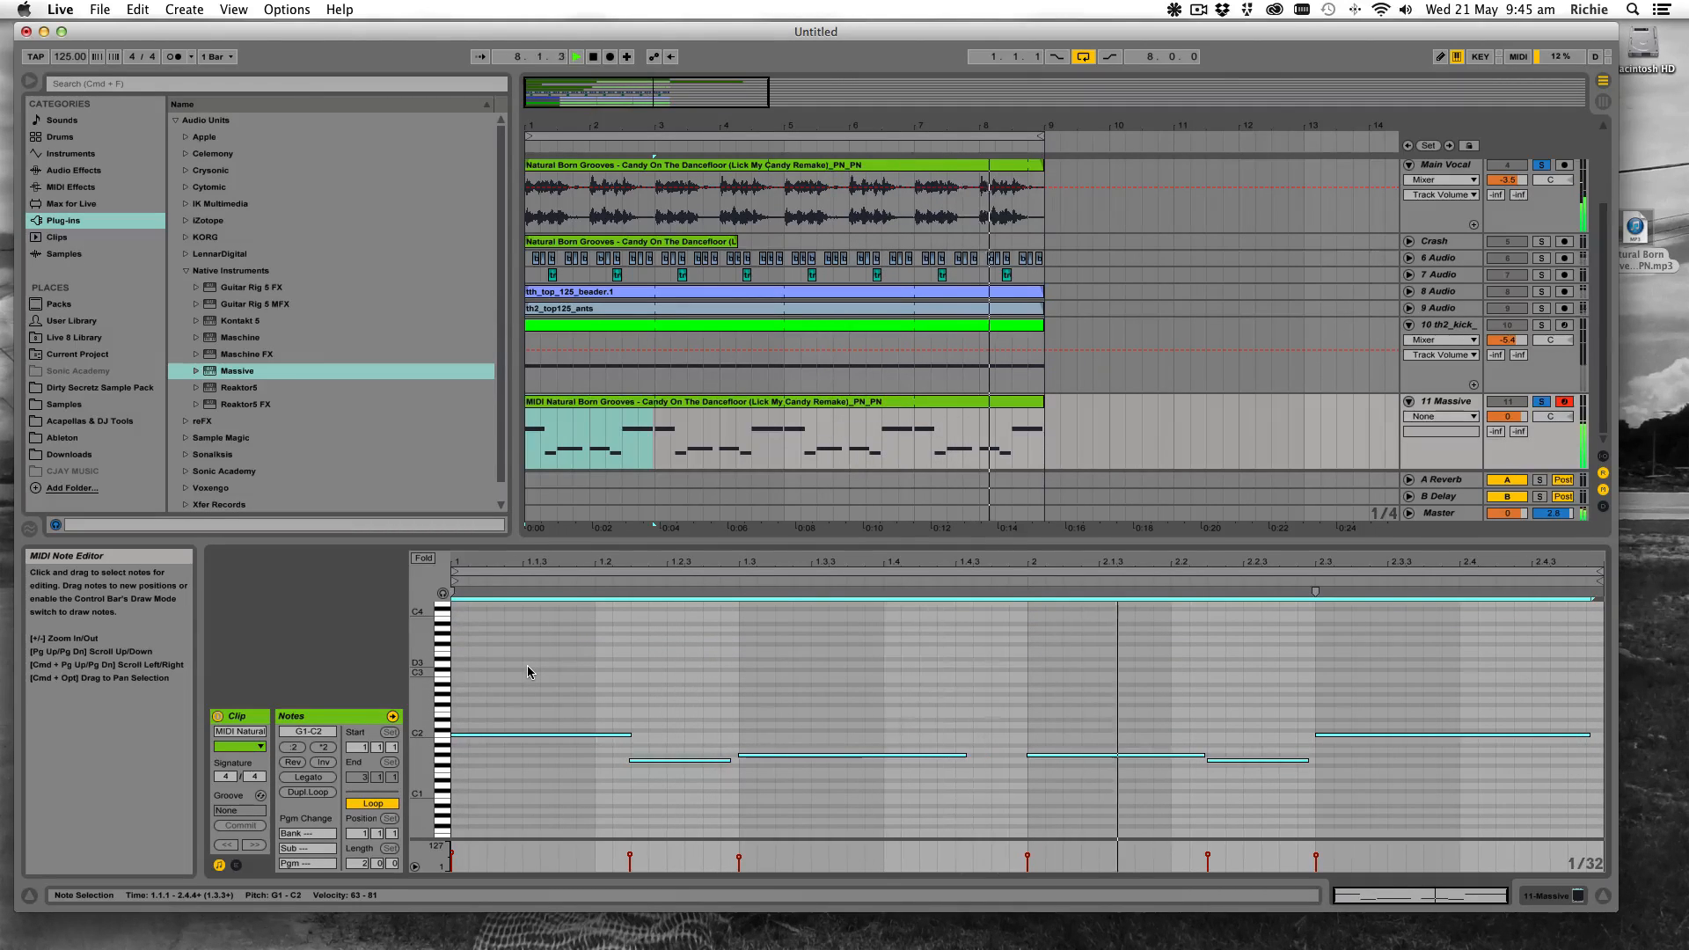
pyautogui.click(510, 691)
pyautogui.press('space')
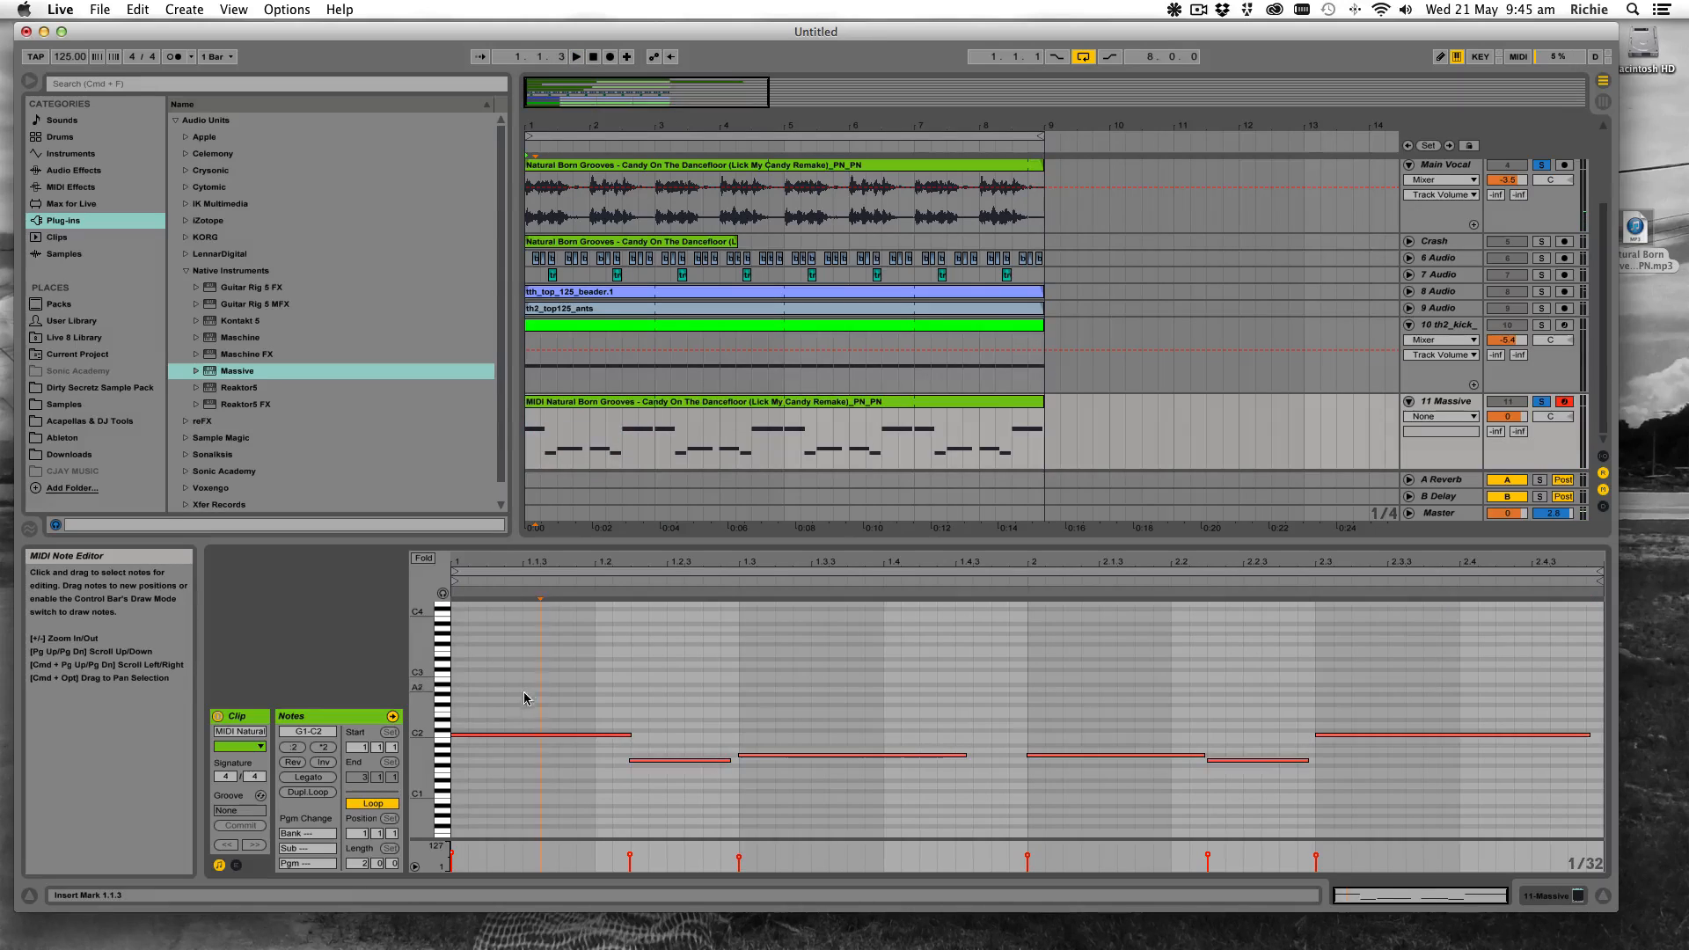
pyautogui.press('super+a')
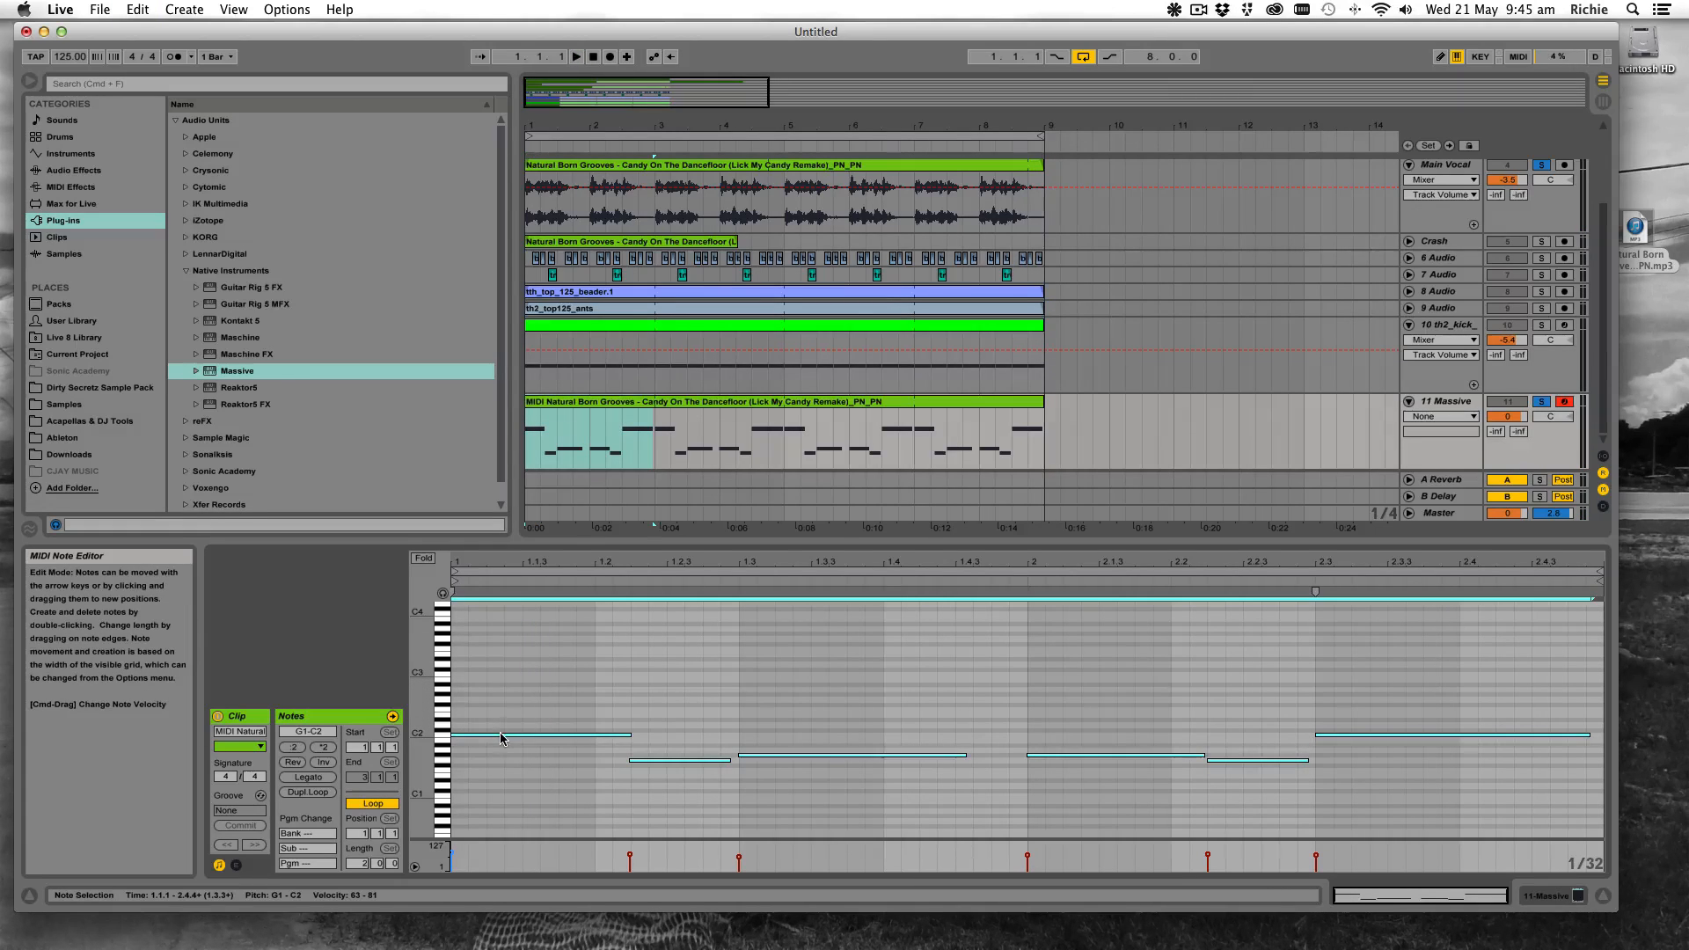
pyautogui.moveTo(500, 739); pyautogui.dragTo(506, 682)
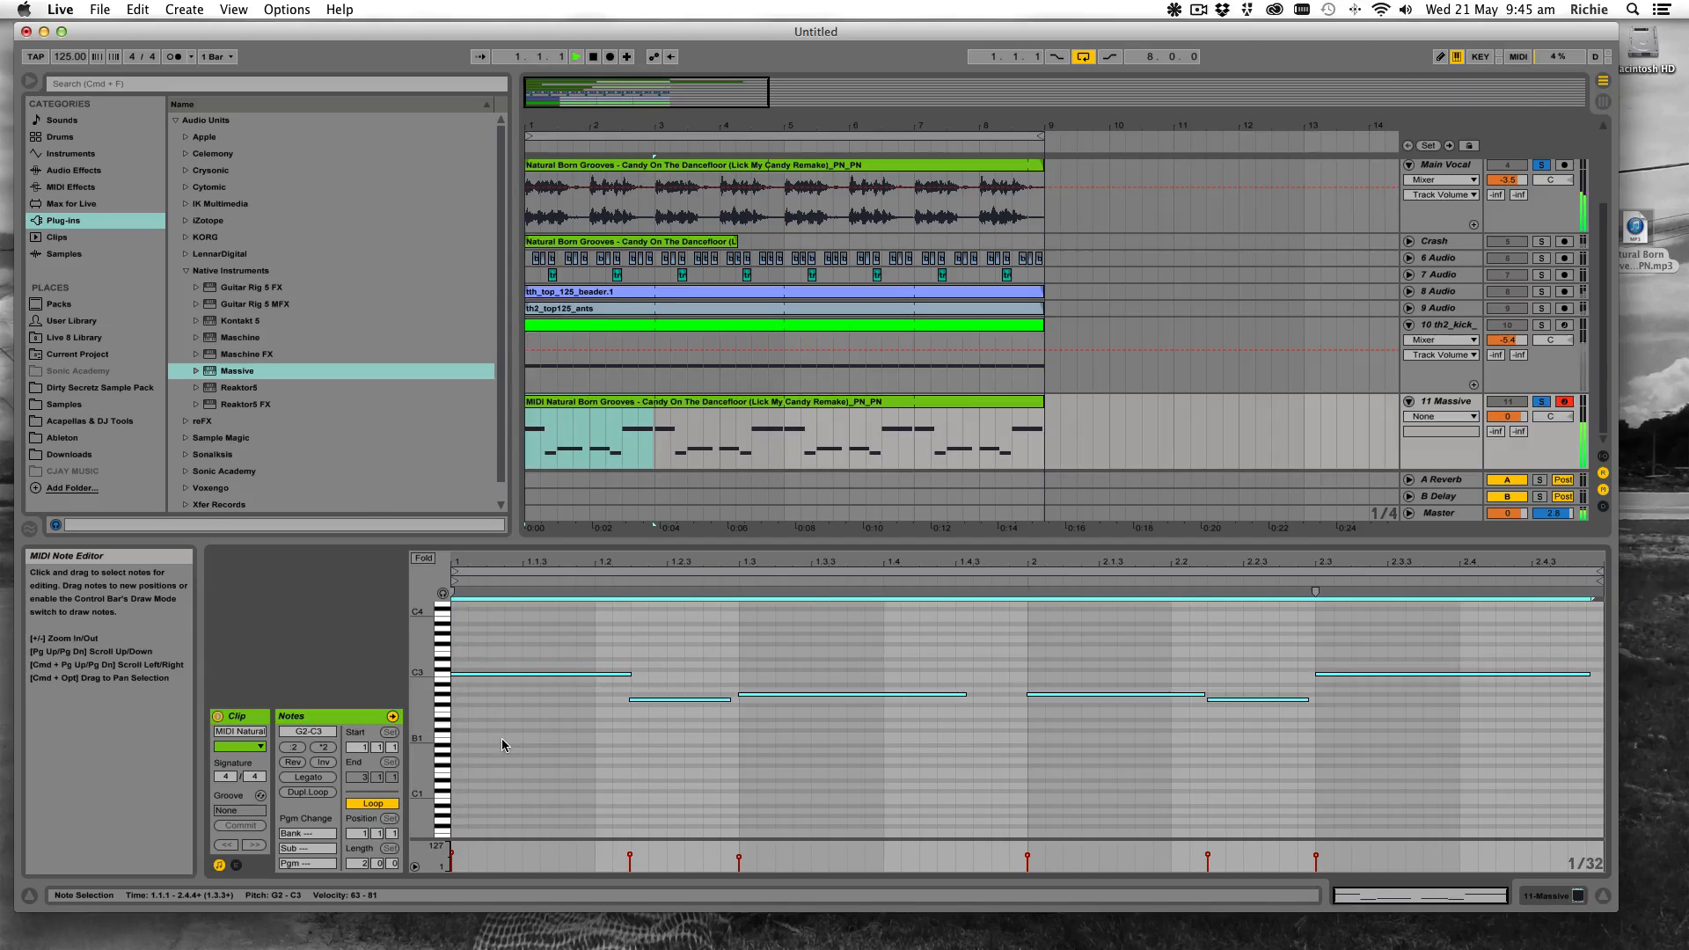
pyautogui.press('space')
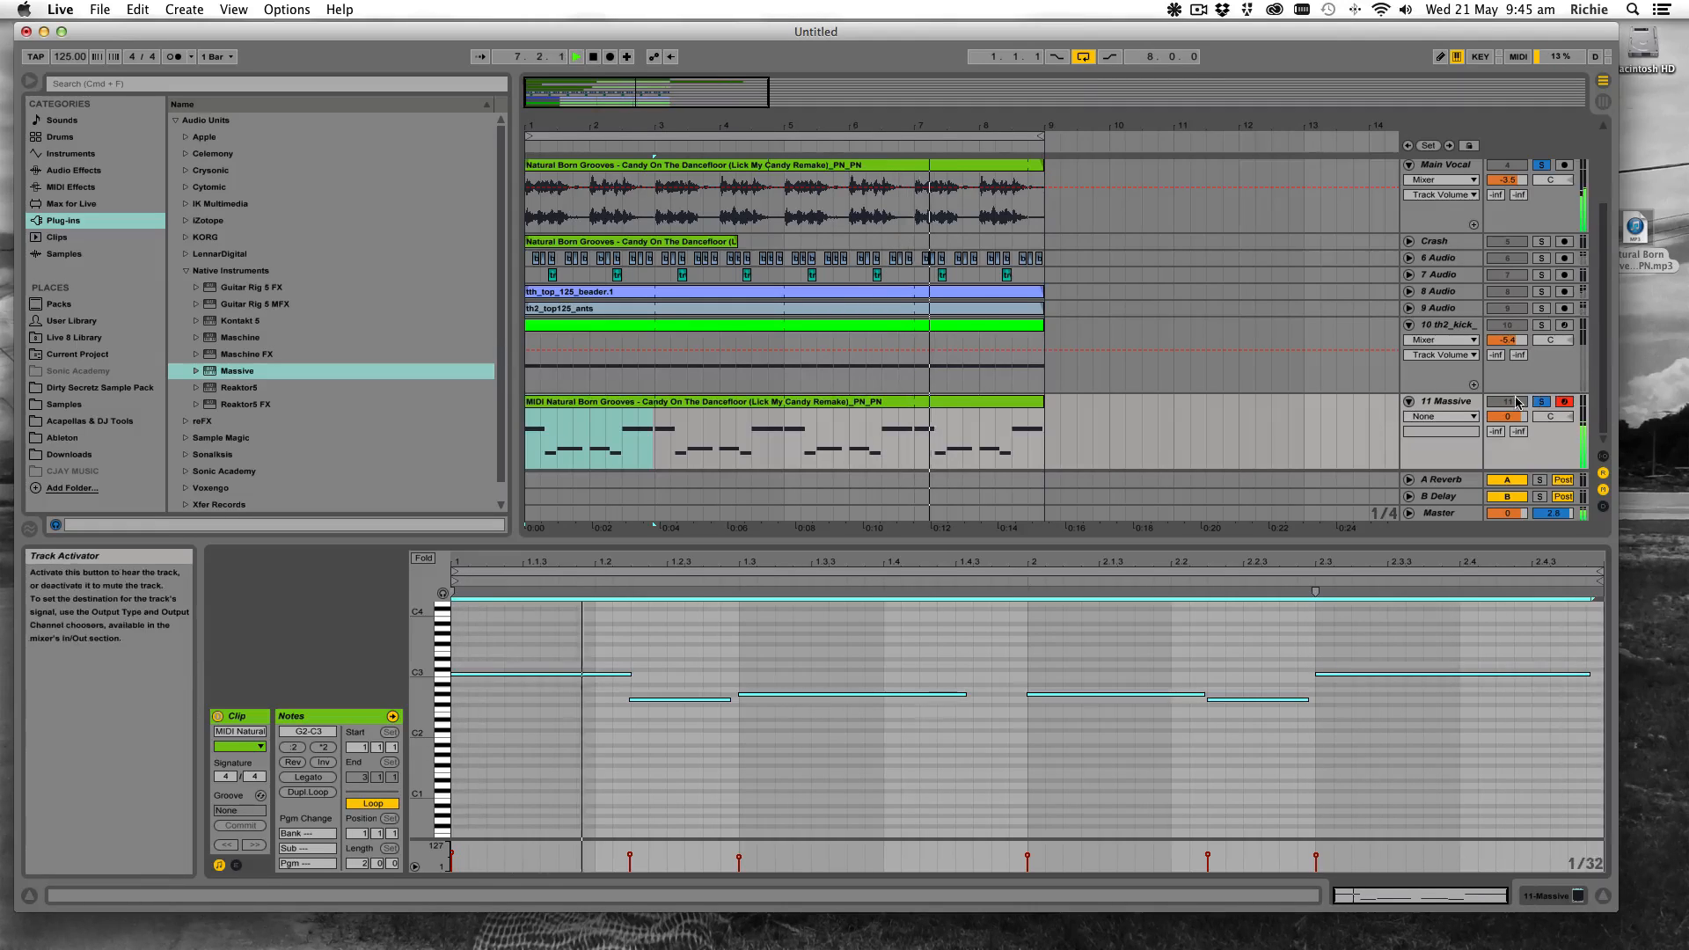
pyautogui.press('space')
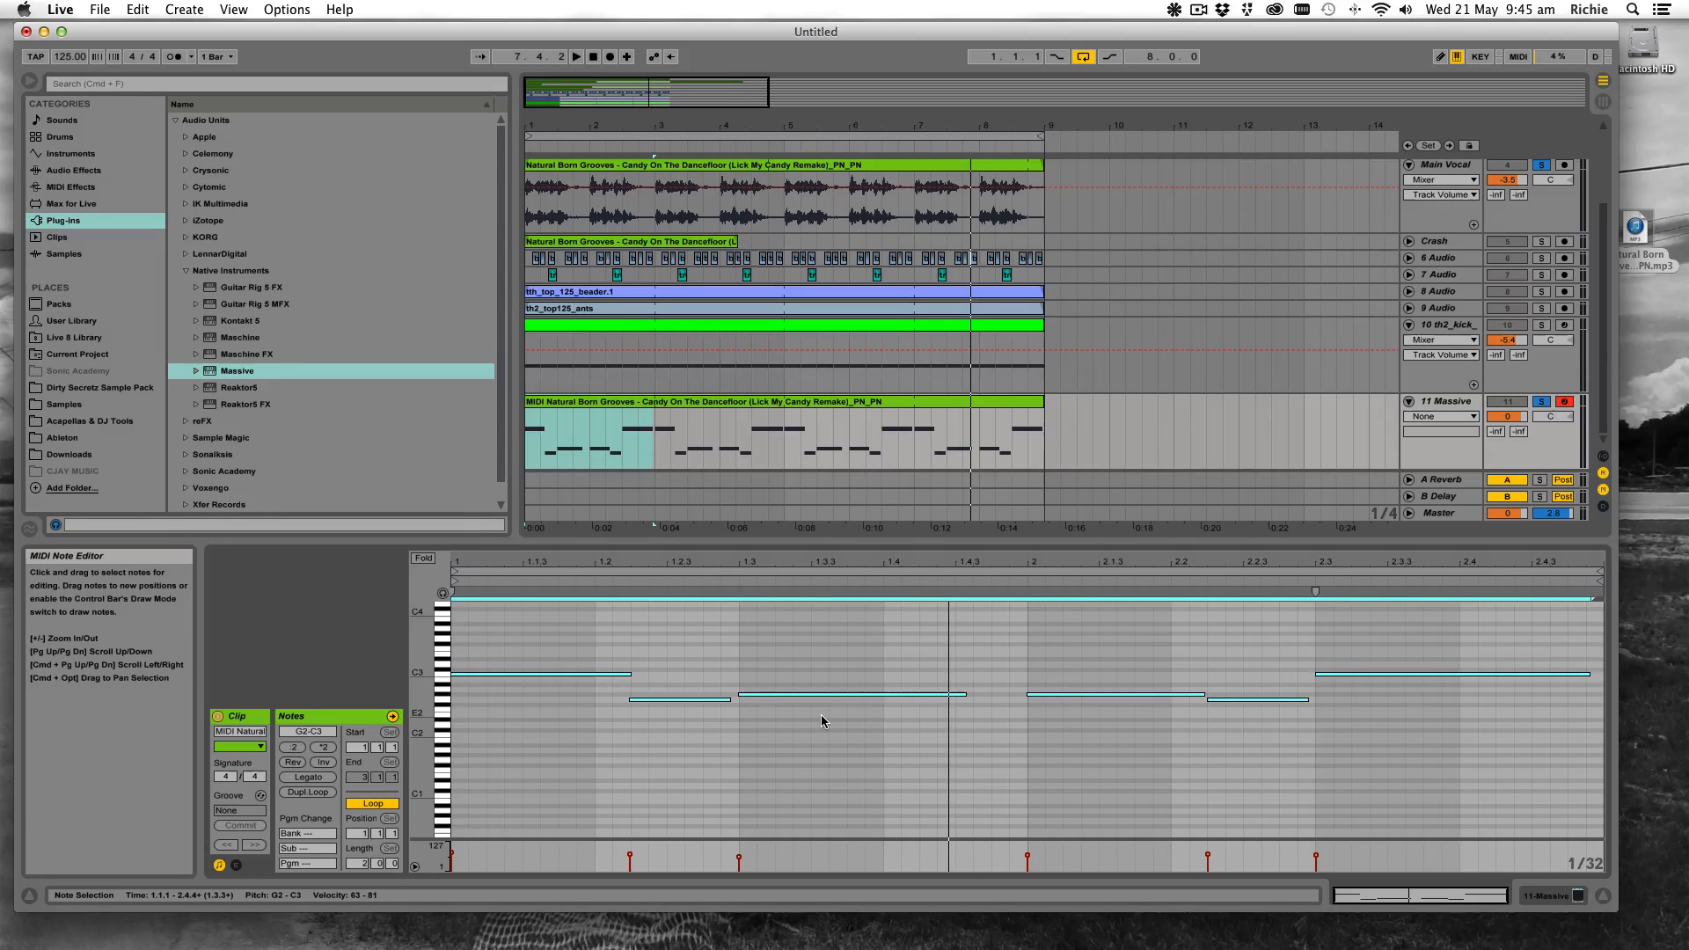
pyautogui.click(704, 668)
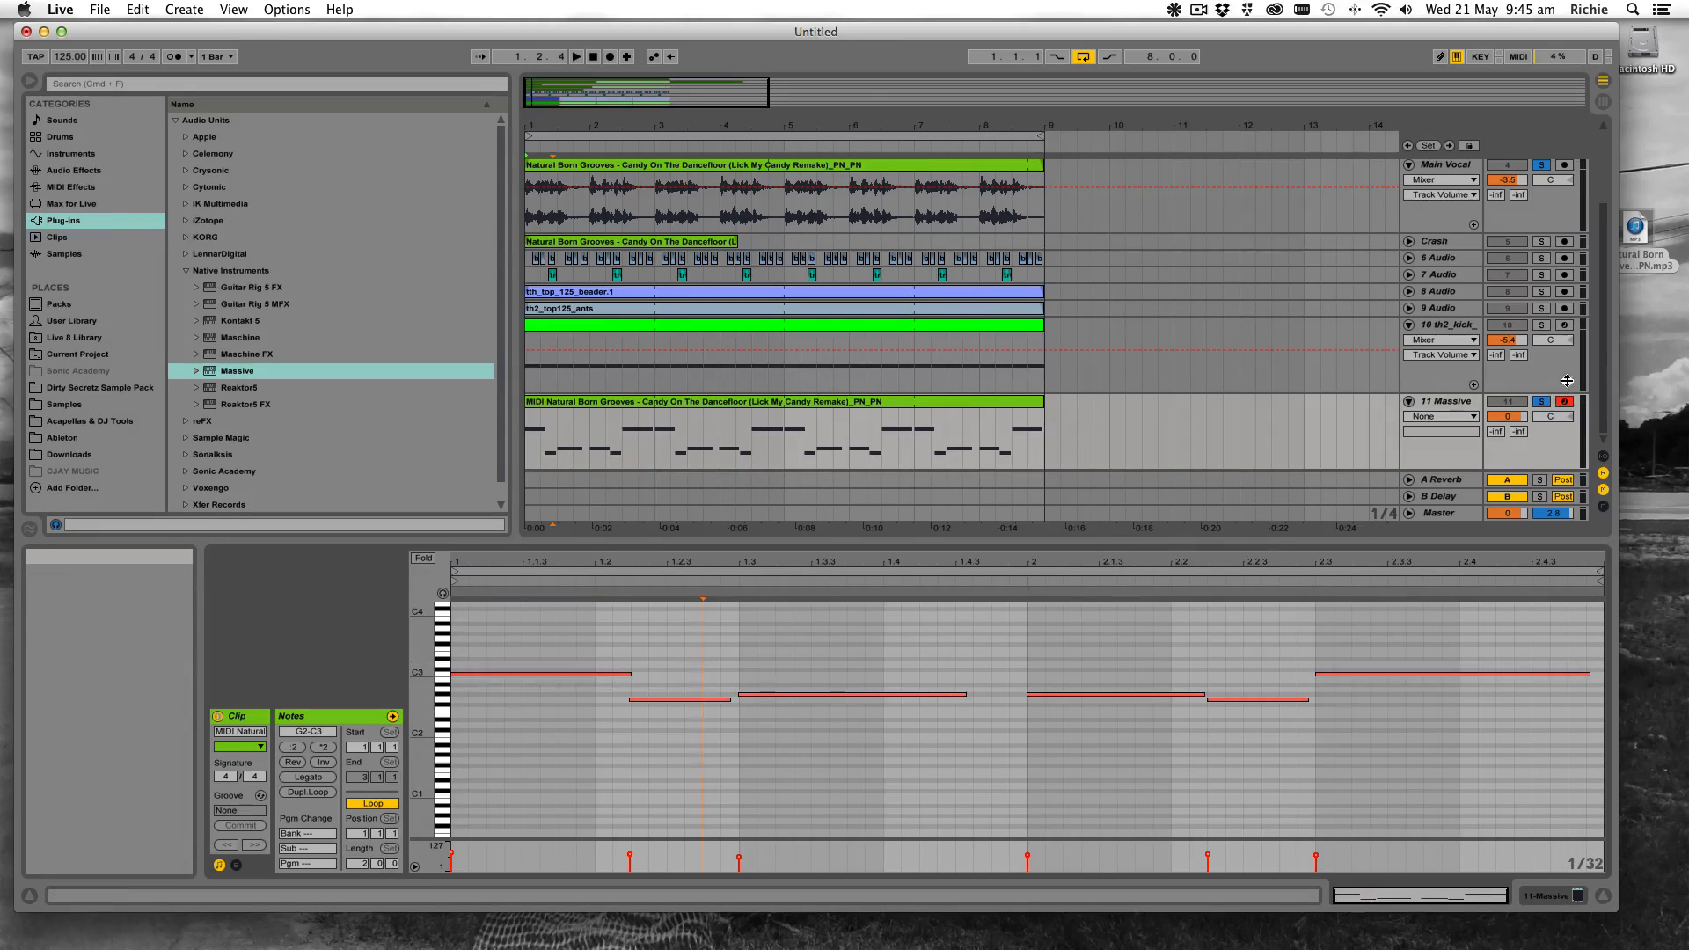
# Unsolo the Massive and Main Vocal tracks, play the full mix and disarm the Massive track
pyautogui.click(1542, 404)
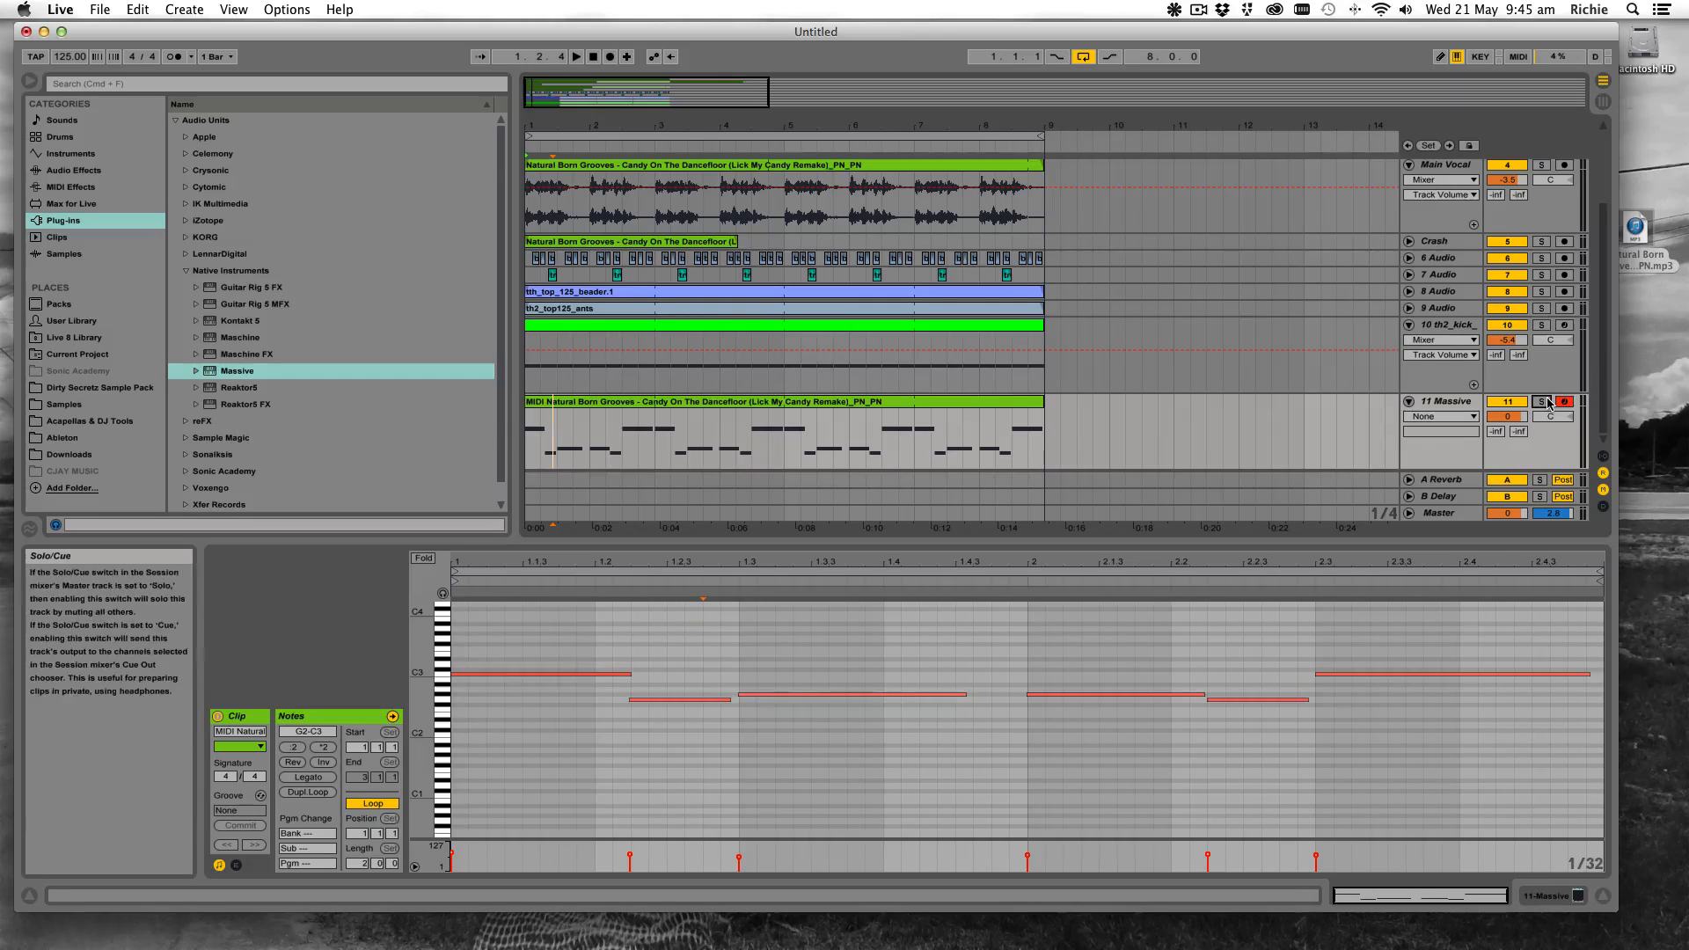
pyautogui.press('space')
pyautogui.click(1563, 402)
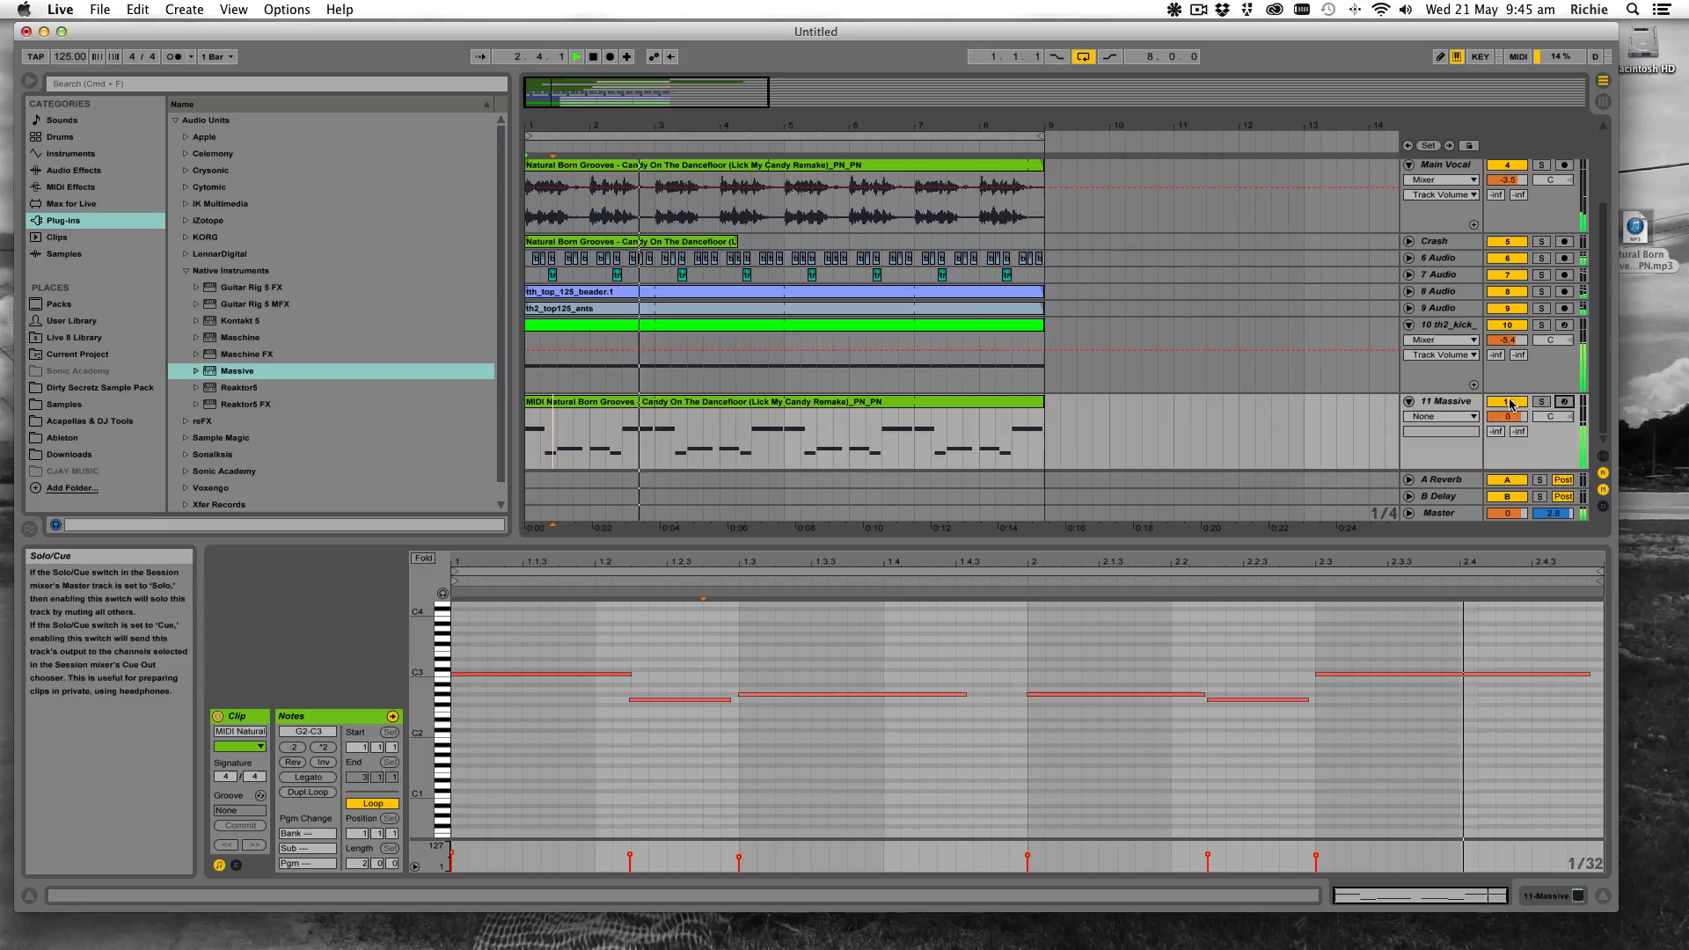
# Add an EQ Eight after Massive on the bass track
pyautogui.click(1542, 896)
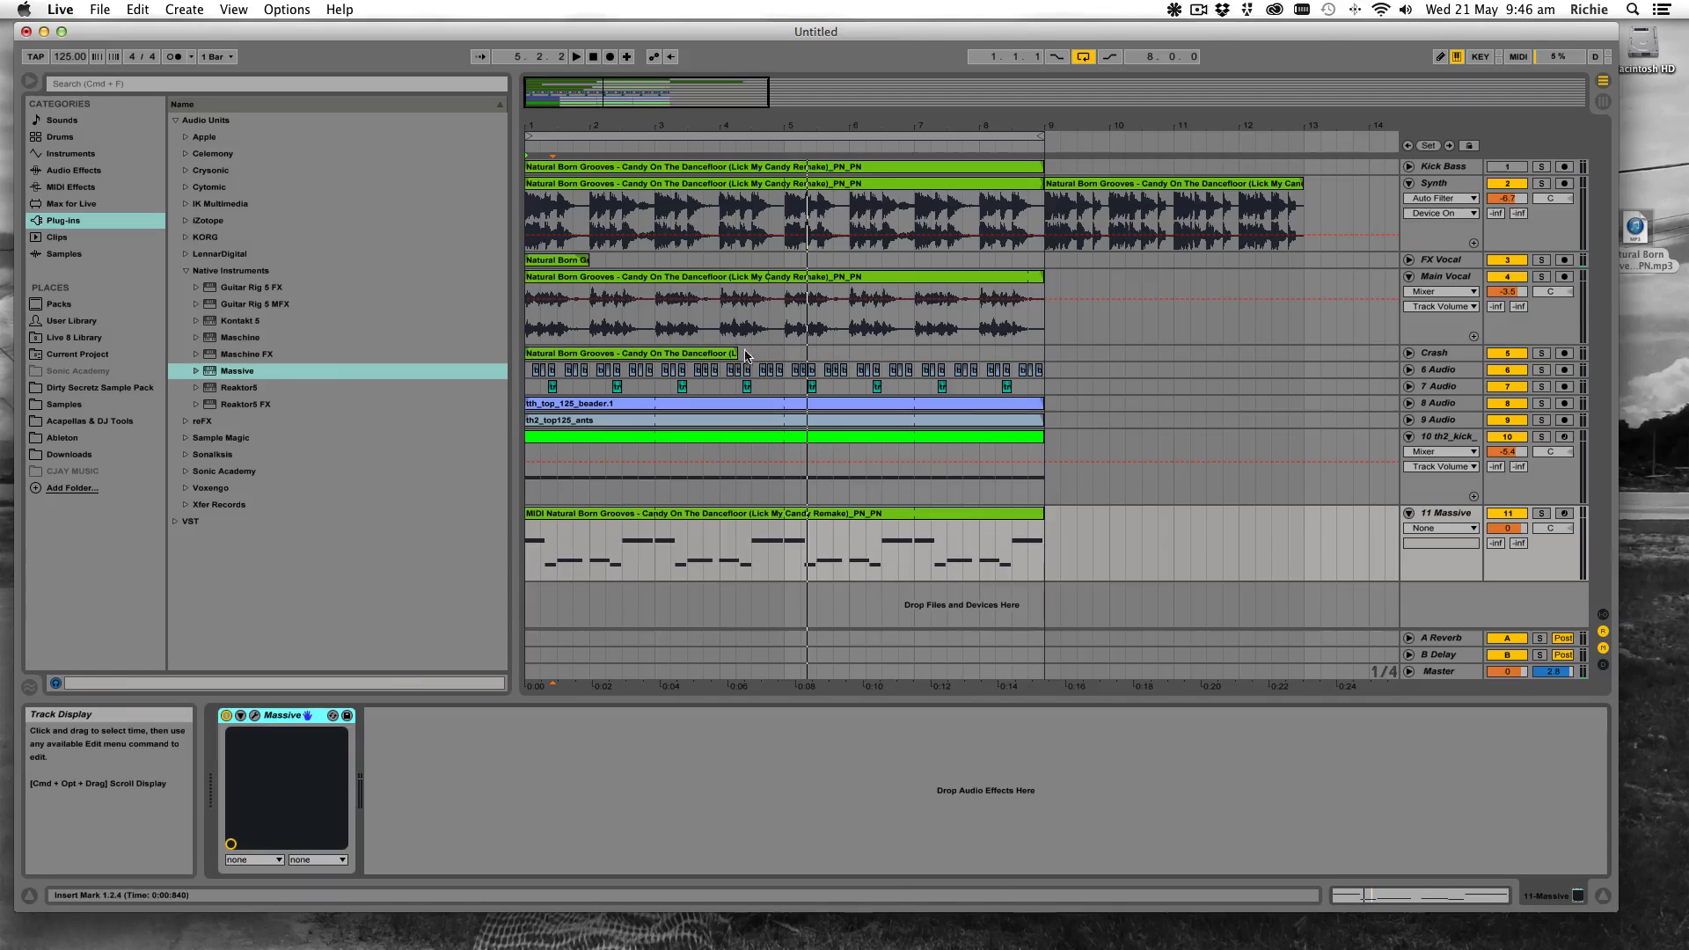
pyautogui.click(114, 170)
pyautogui.click(201, 260)
pyautogui.moveTo(200, 260); pyautogui.dragTo(462, 791)
# Set filter 1 of the EQ Eight to low cut, then solo and play the Massive track
pyautogui.click(439, 851)
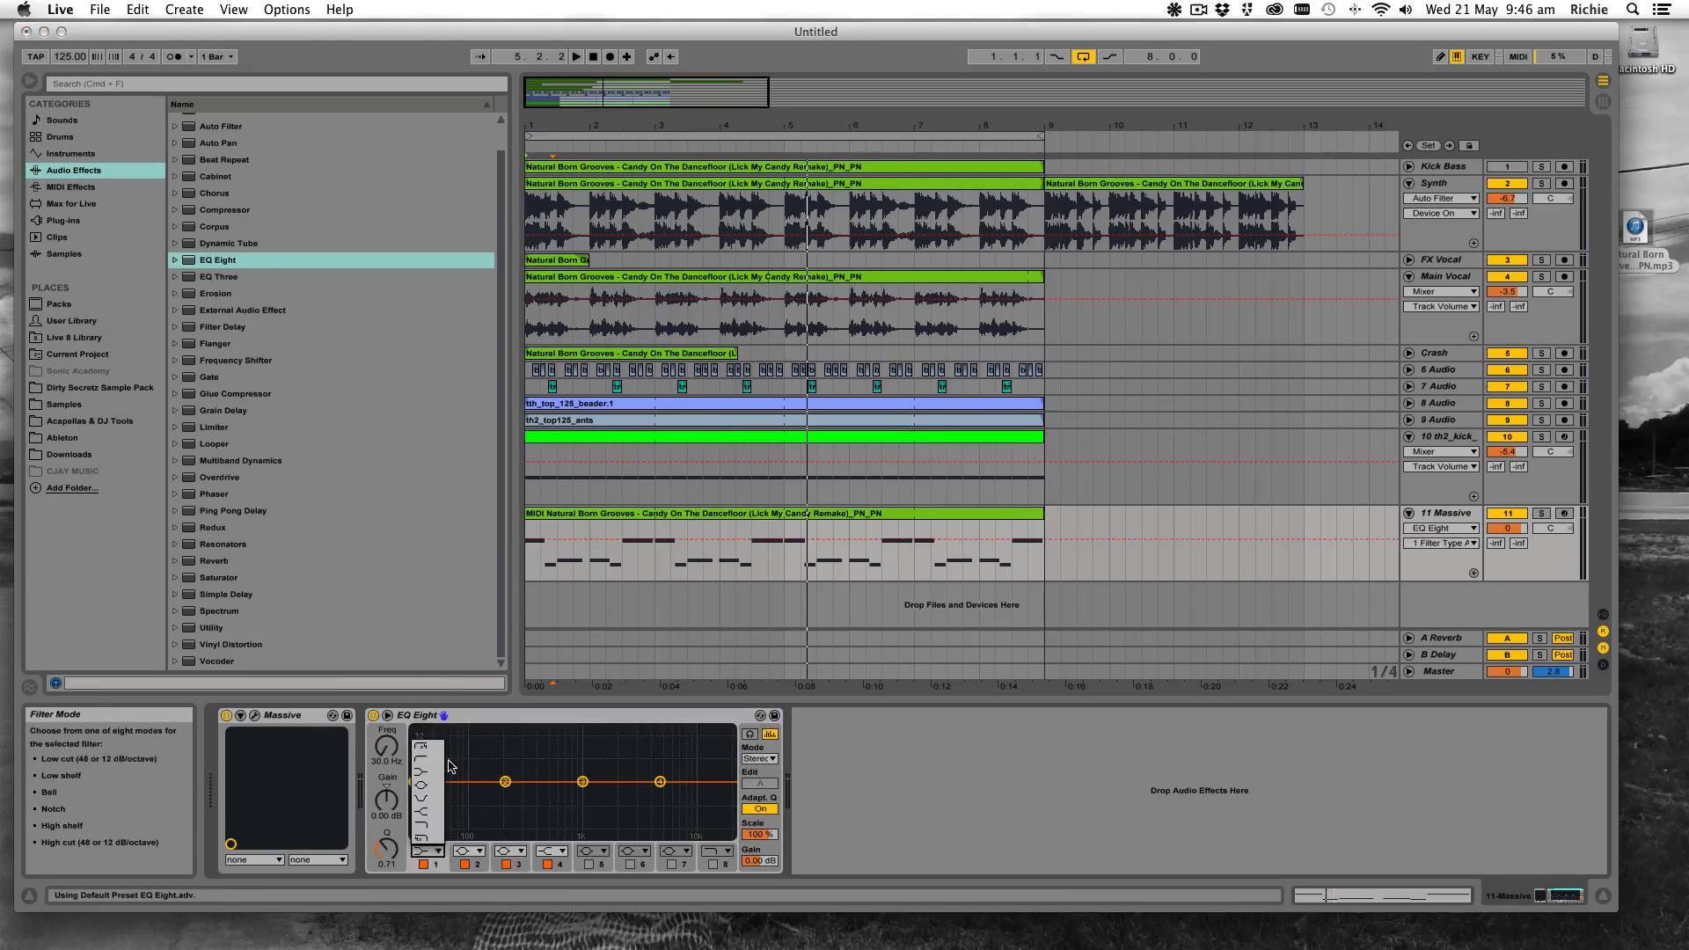
pyautogui.click(425, 750)
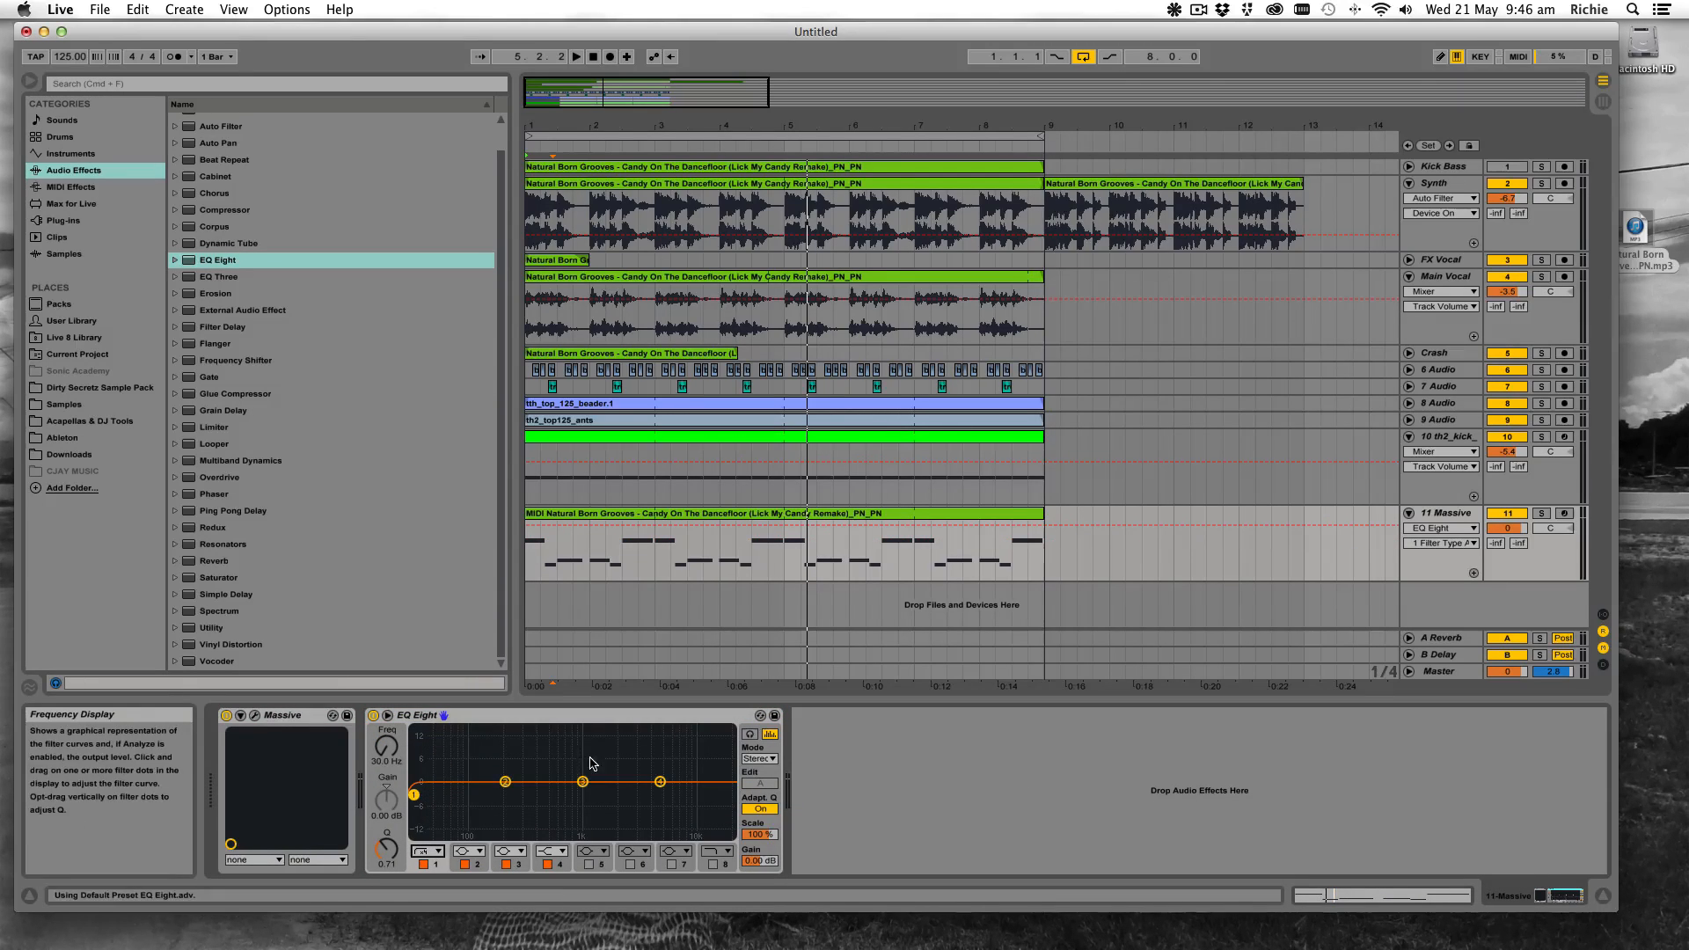
pyautogui.click(1541, 513)
pyautogui.press('space')
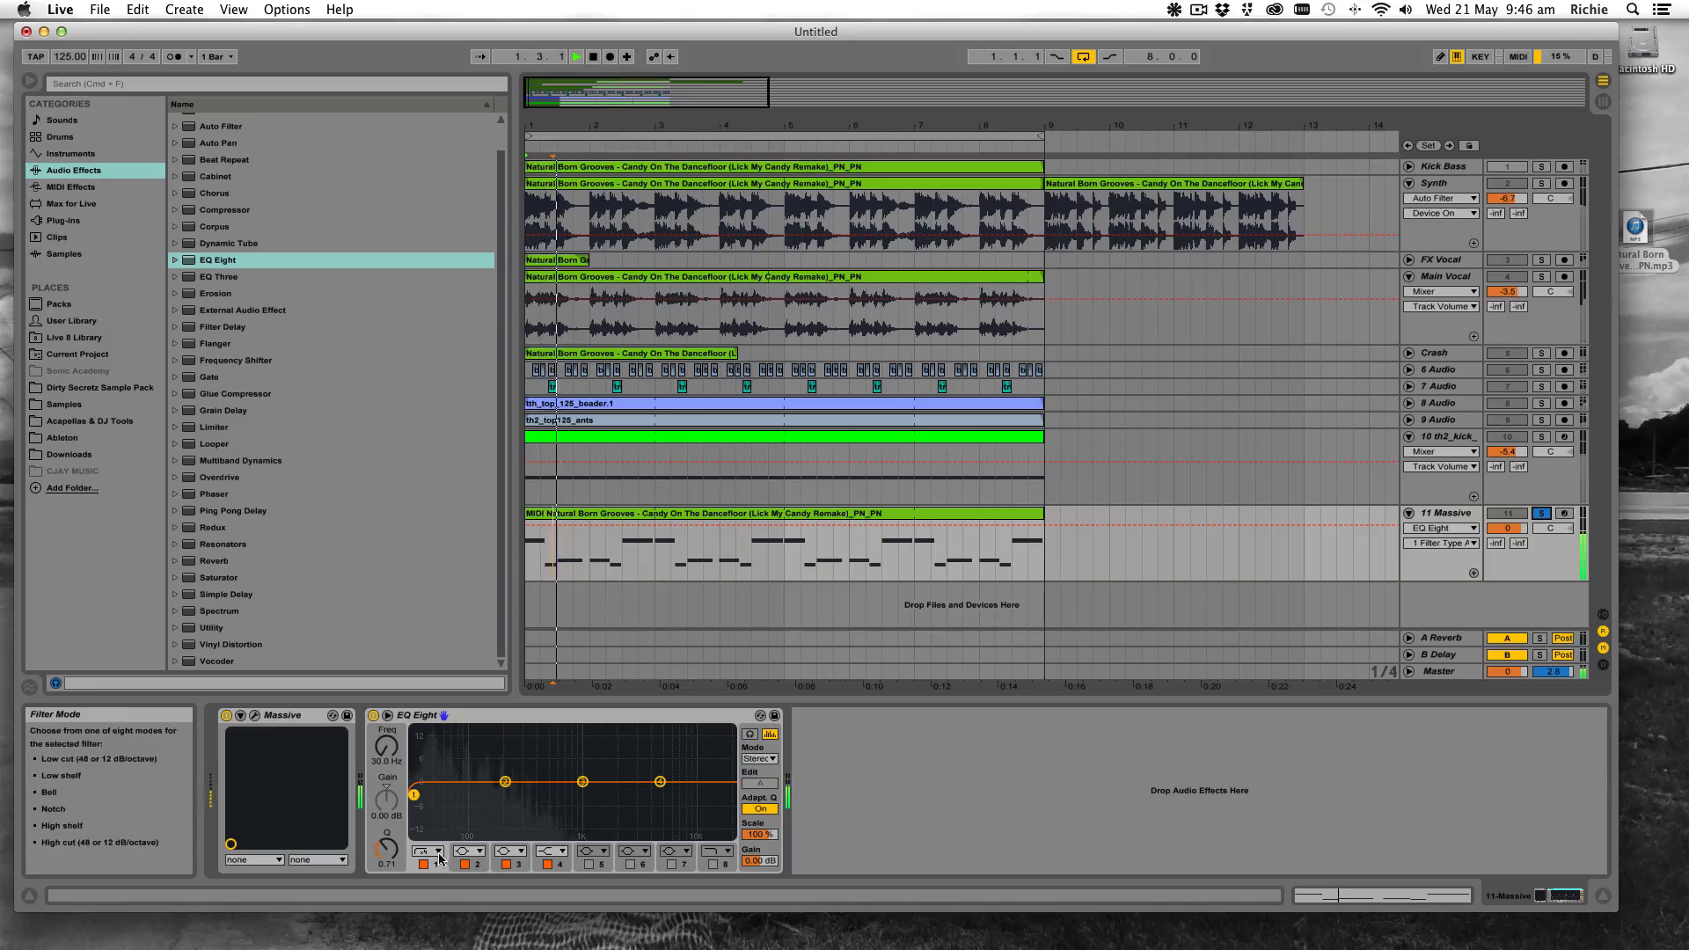
# Raise the frequency of the EQ Eight's low-cut filter 1 to about 46 Hz while the soloed Massive track plays
pyautogui.moveTo(394, 762); pyautogui.dragTo(394, 743)
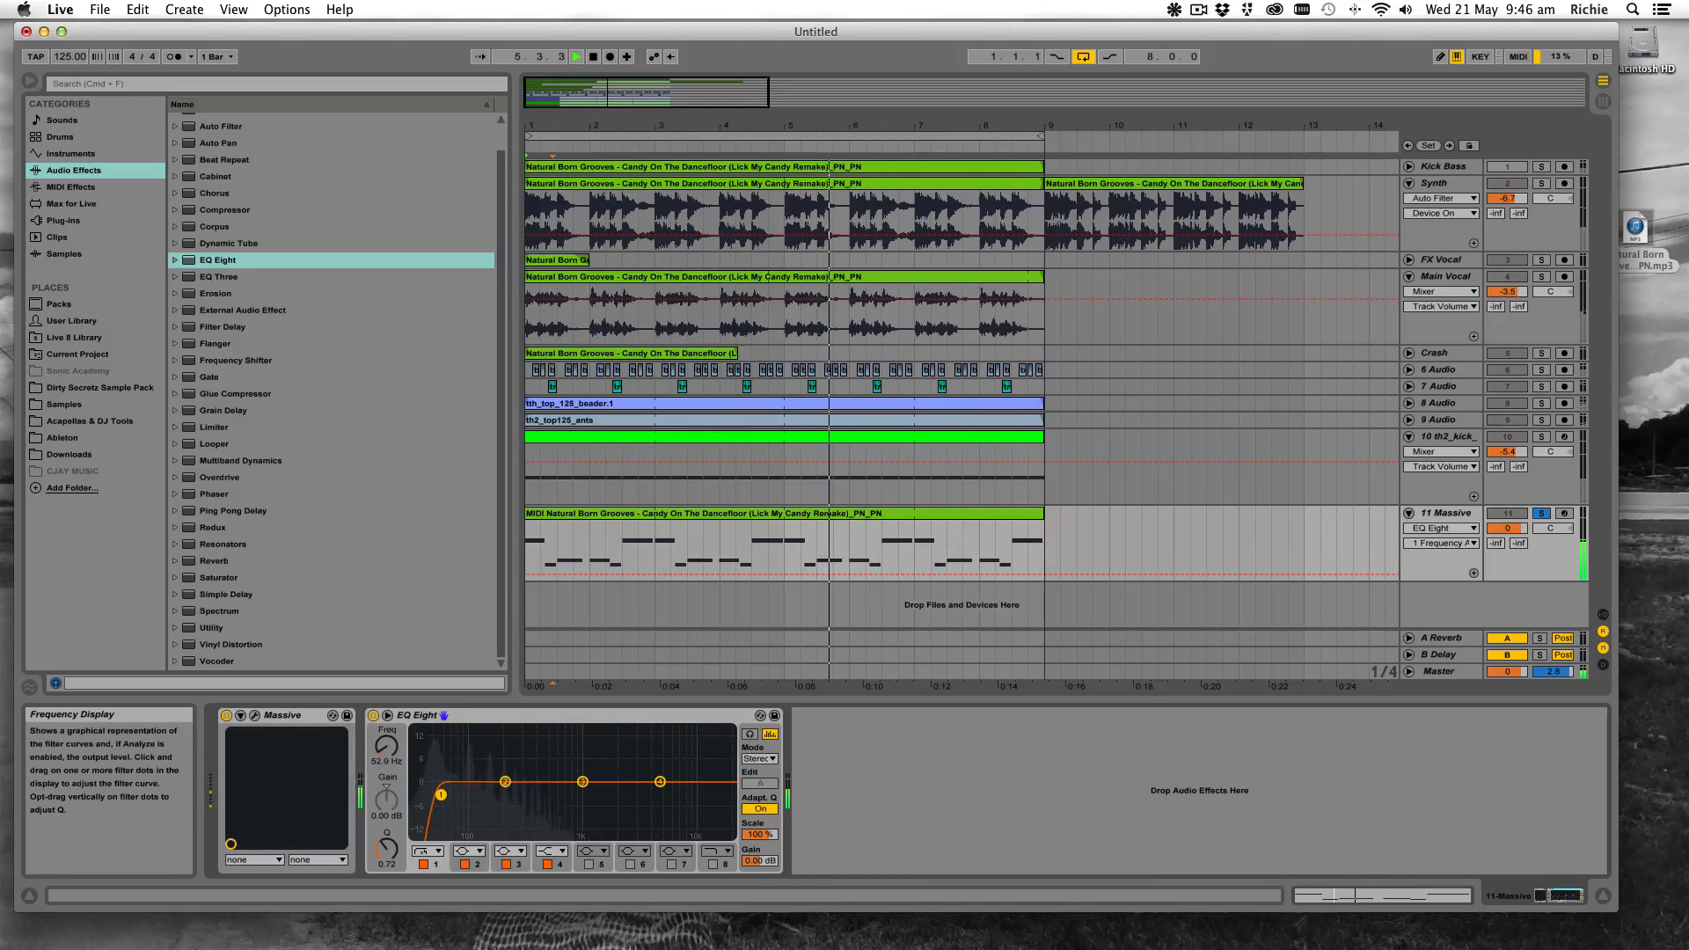
pyautogui.moveTo(442, 795); pyautogui.dragTo(437, 794)
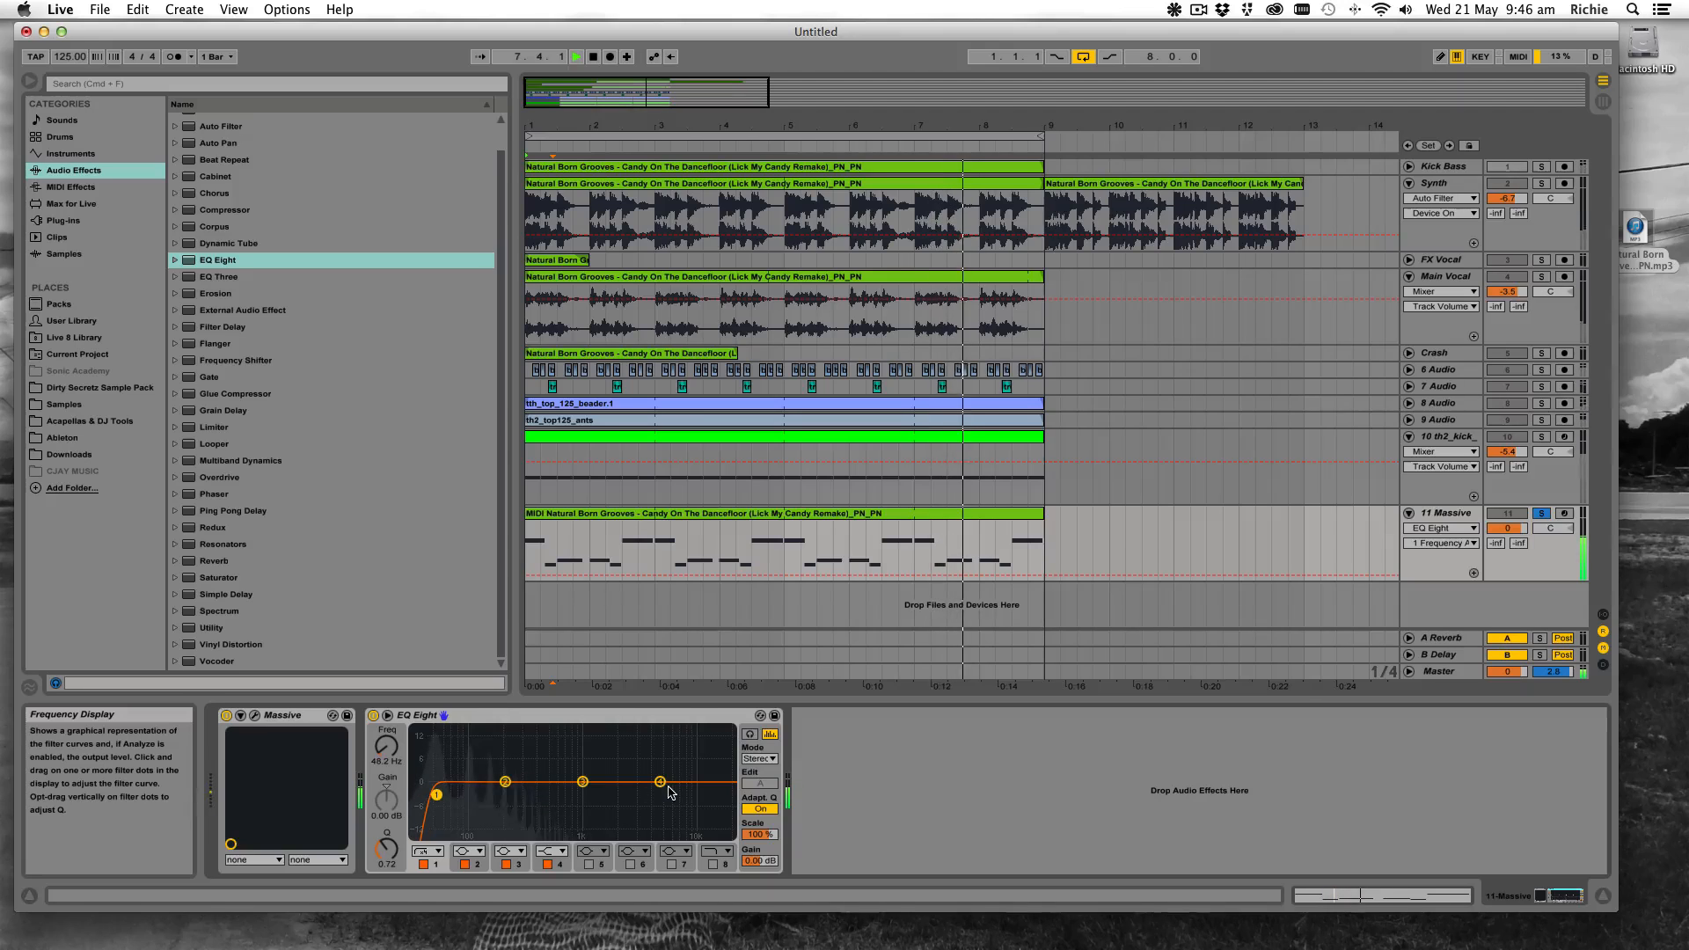
# Enable filter 8 as a high cut at 417 Hz, unsolo the Massive track and listen to the full mix
pyautogui.click(713, 864)
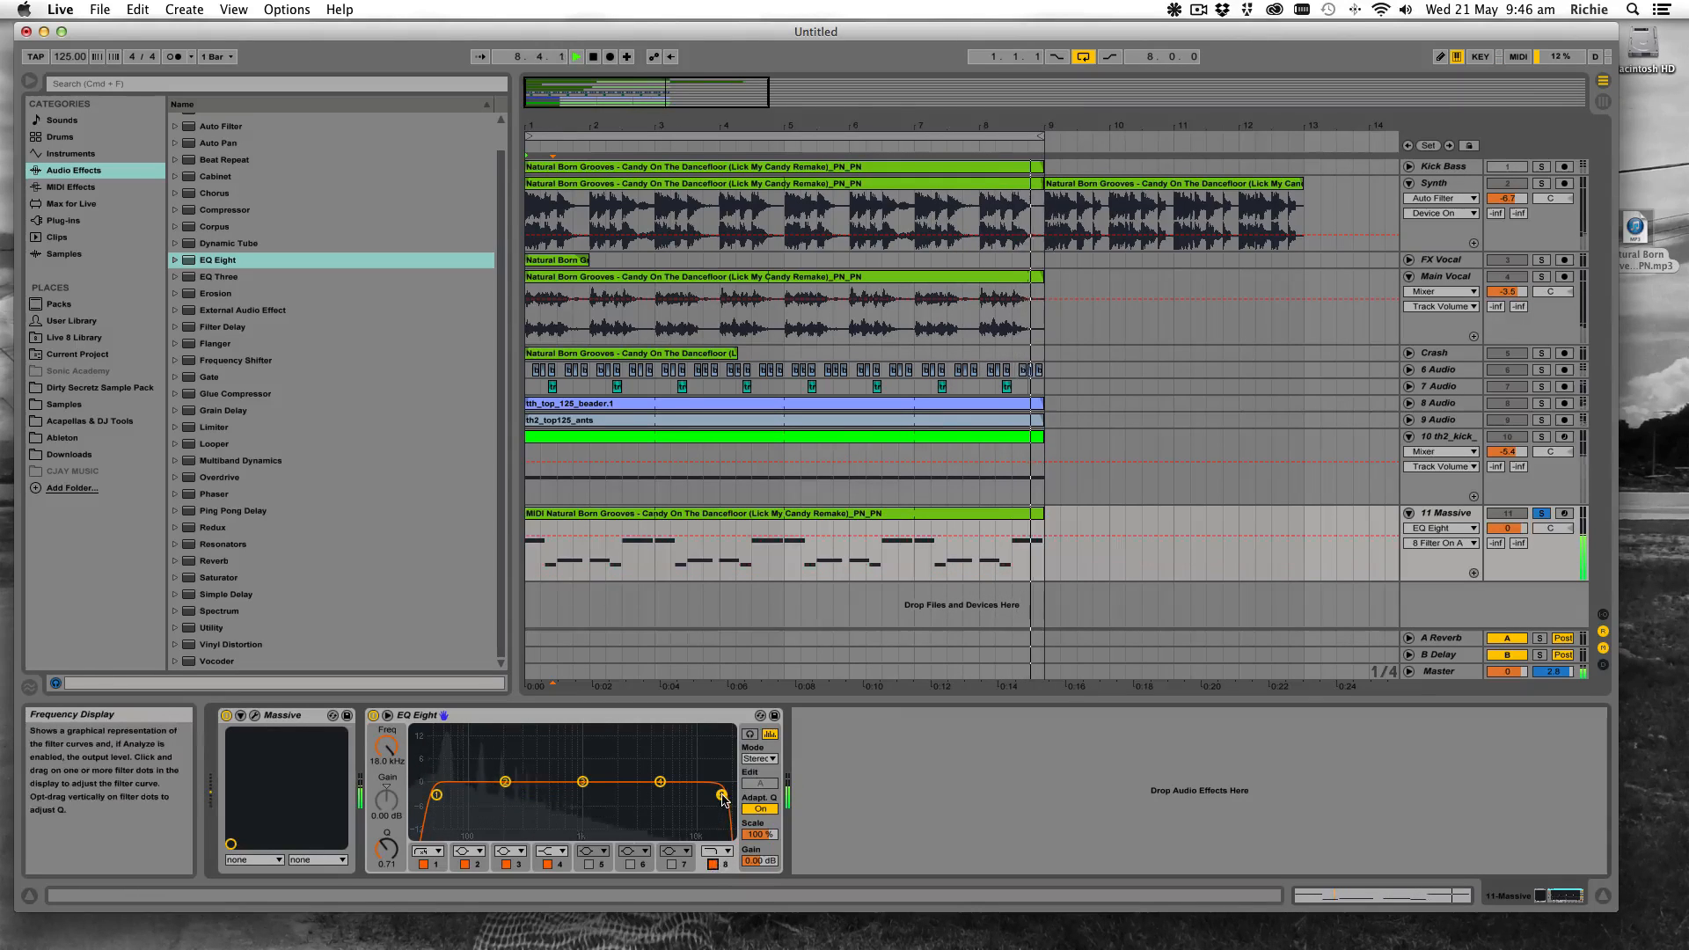
pyautogui.moveTo(723, 796); pyautogui.dragTo(540, 792)
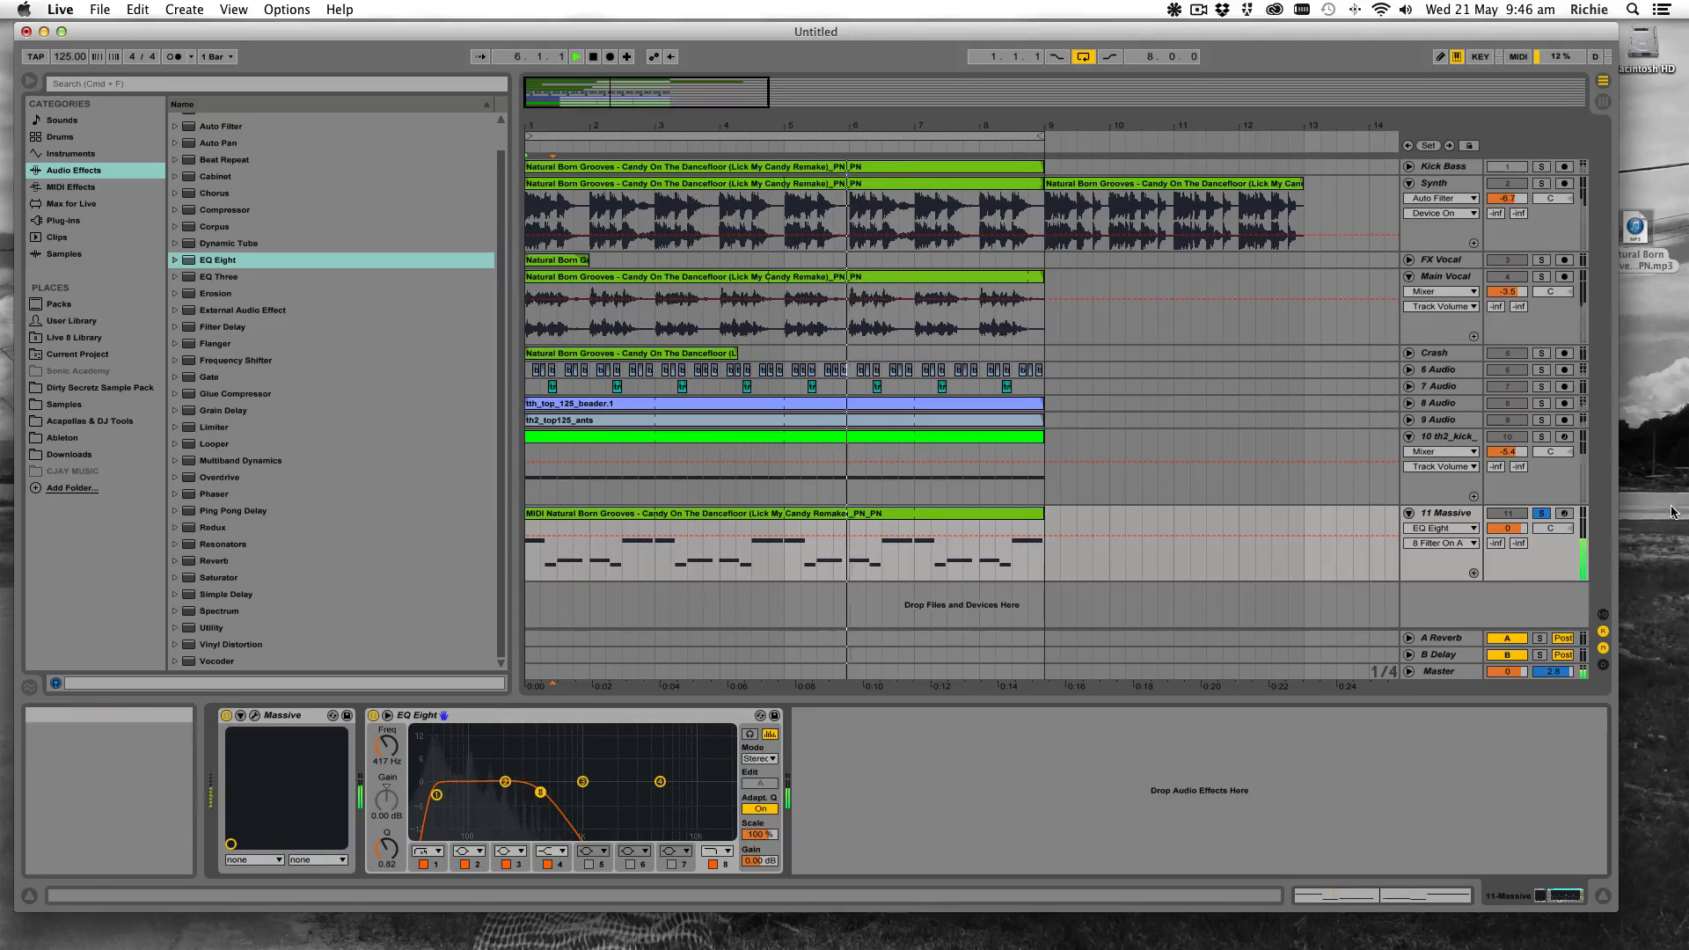
pyautogui.click(1544, 514)
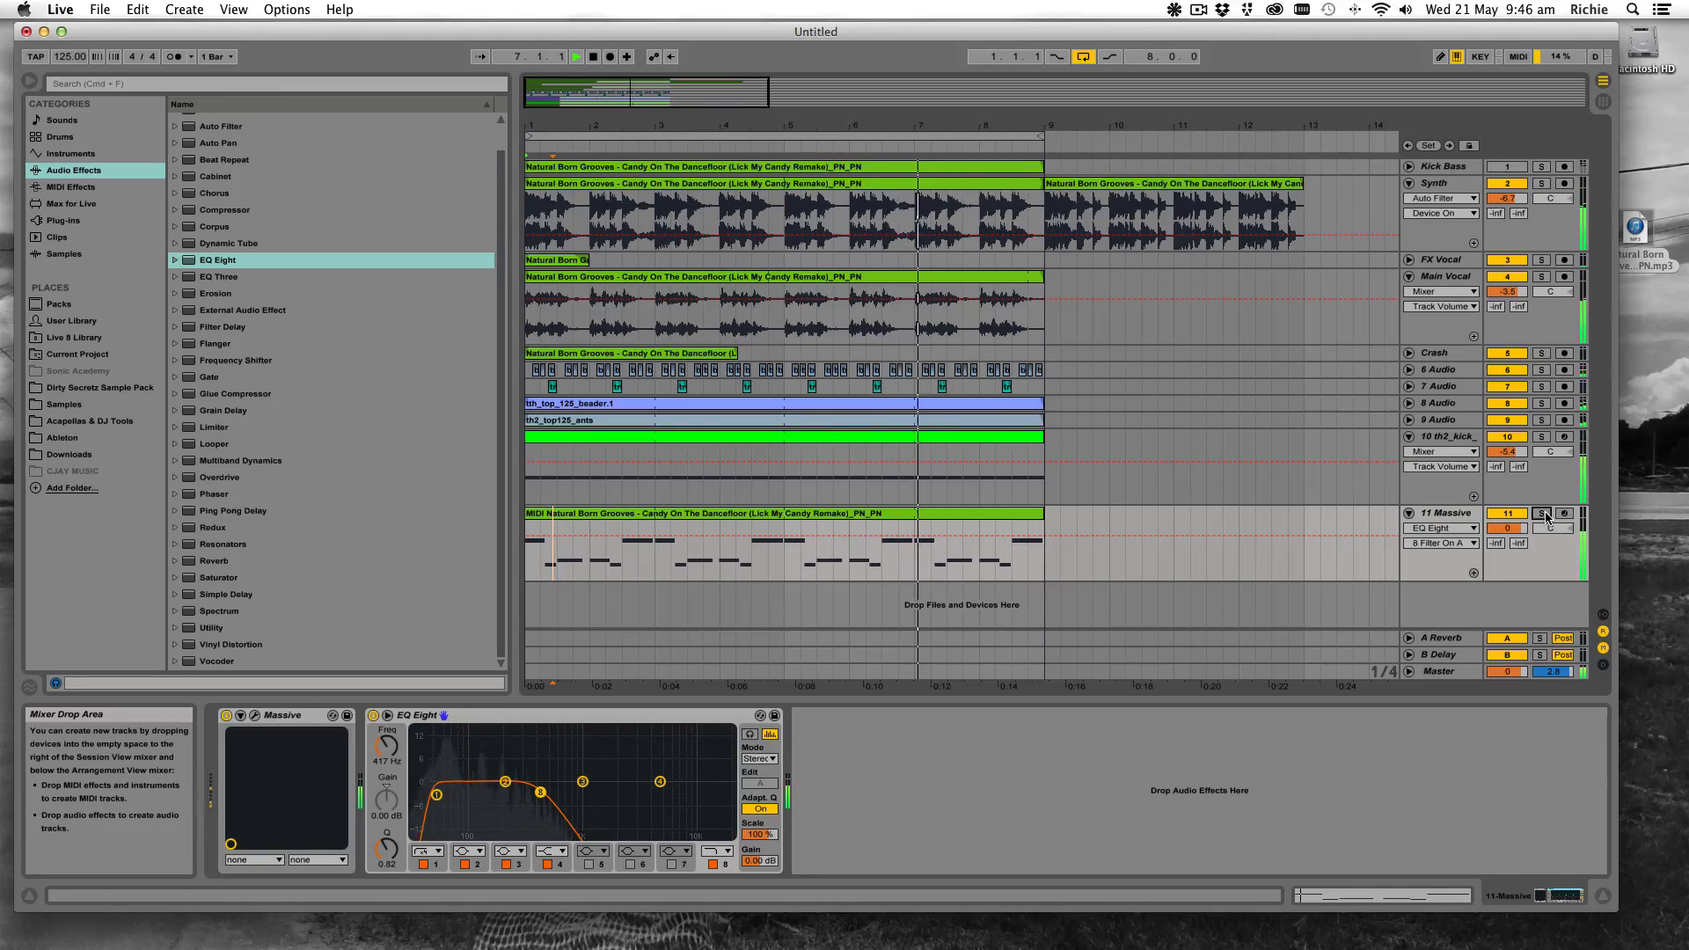
pyautogui.press('space')
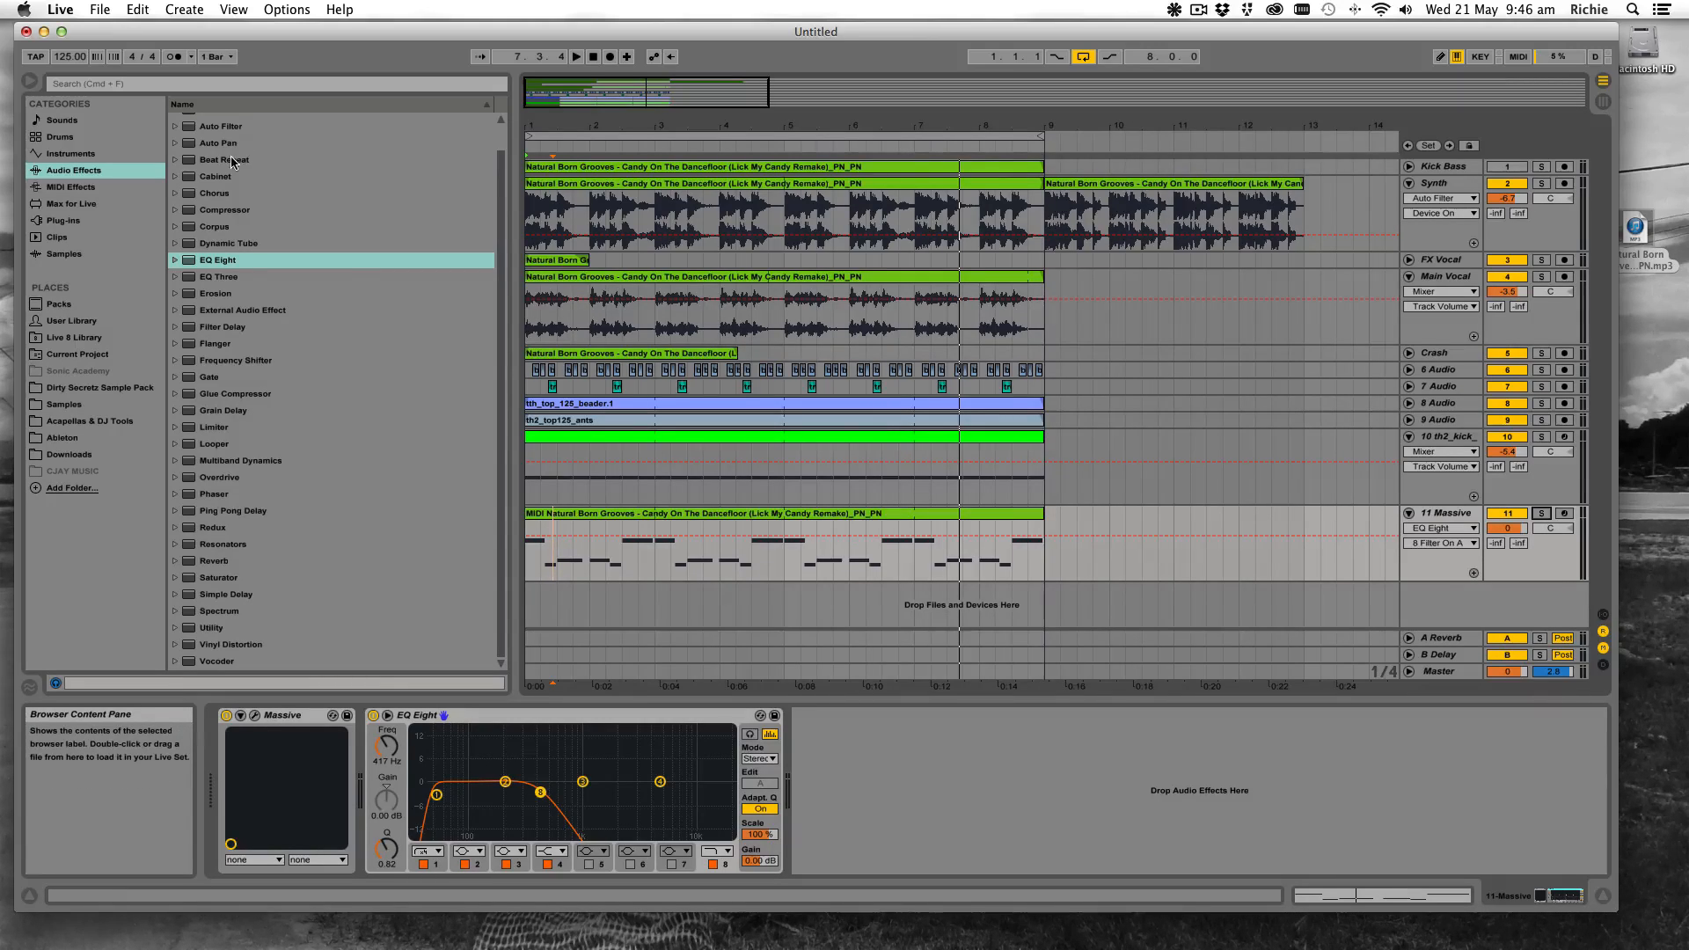
# Add the Xfer Records LFOTool after the EQ Eight on the Massive track and move its window clear of the bass clip
pyautogui.click(149, 222)
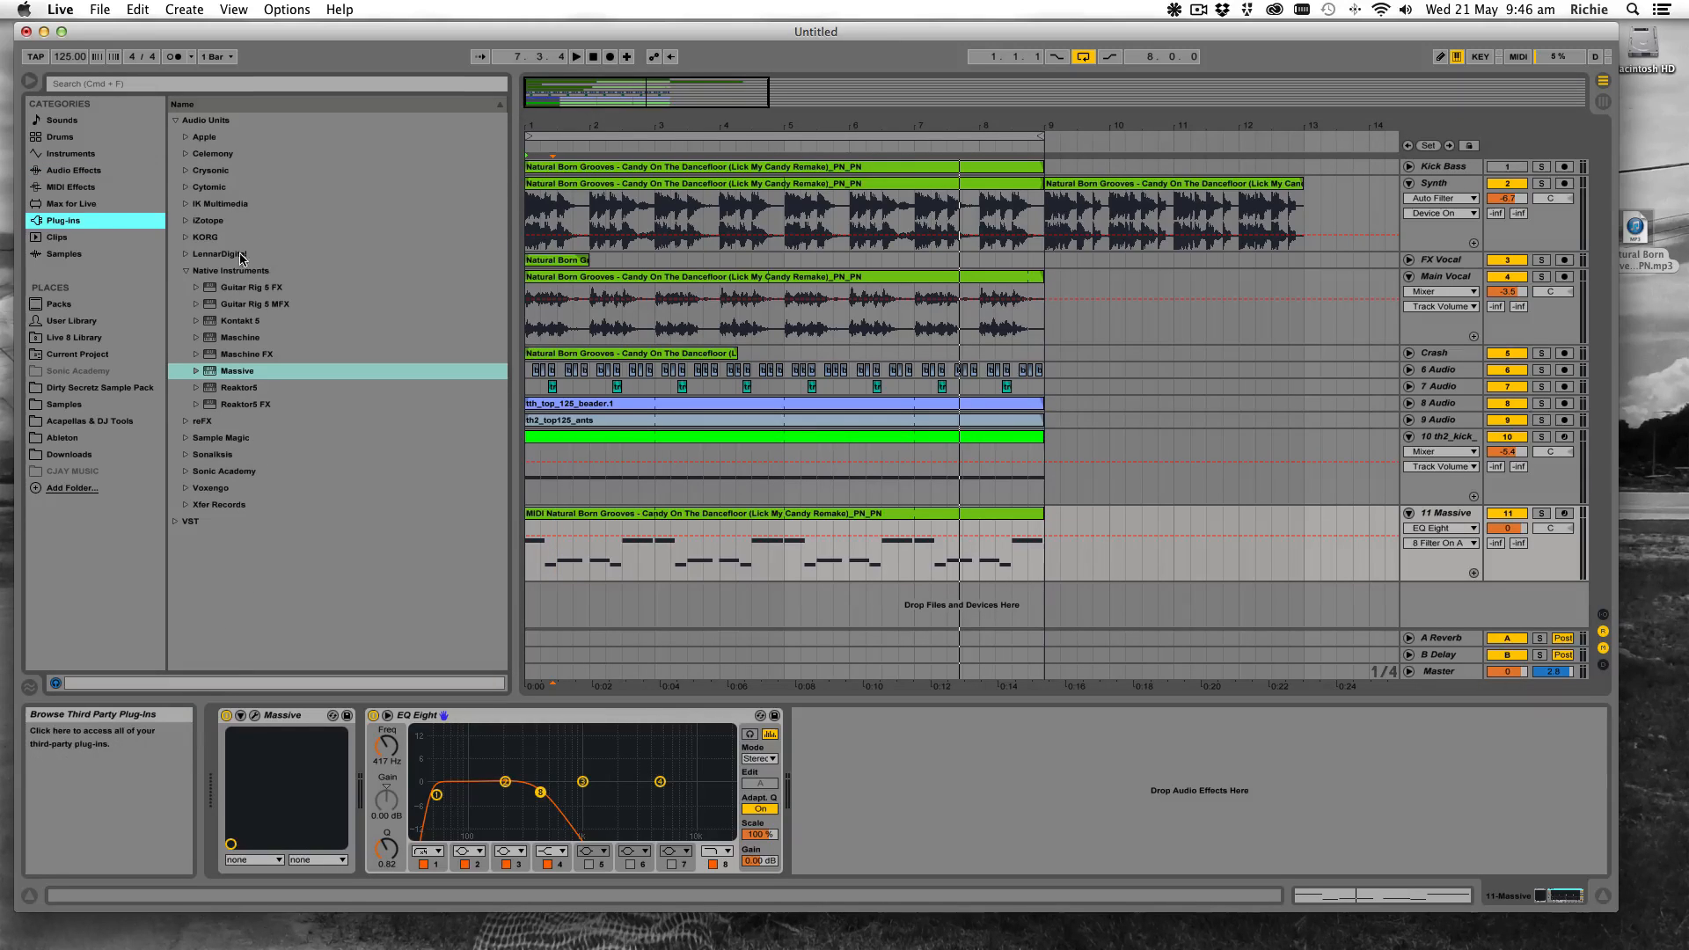
pyautogui.click(187, 505)
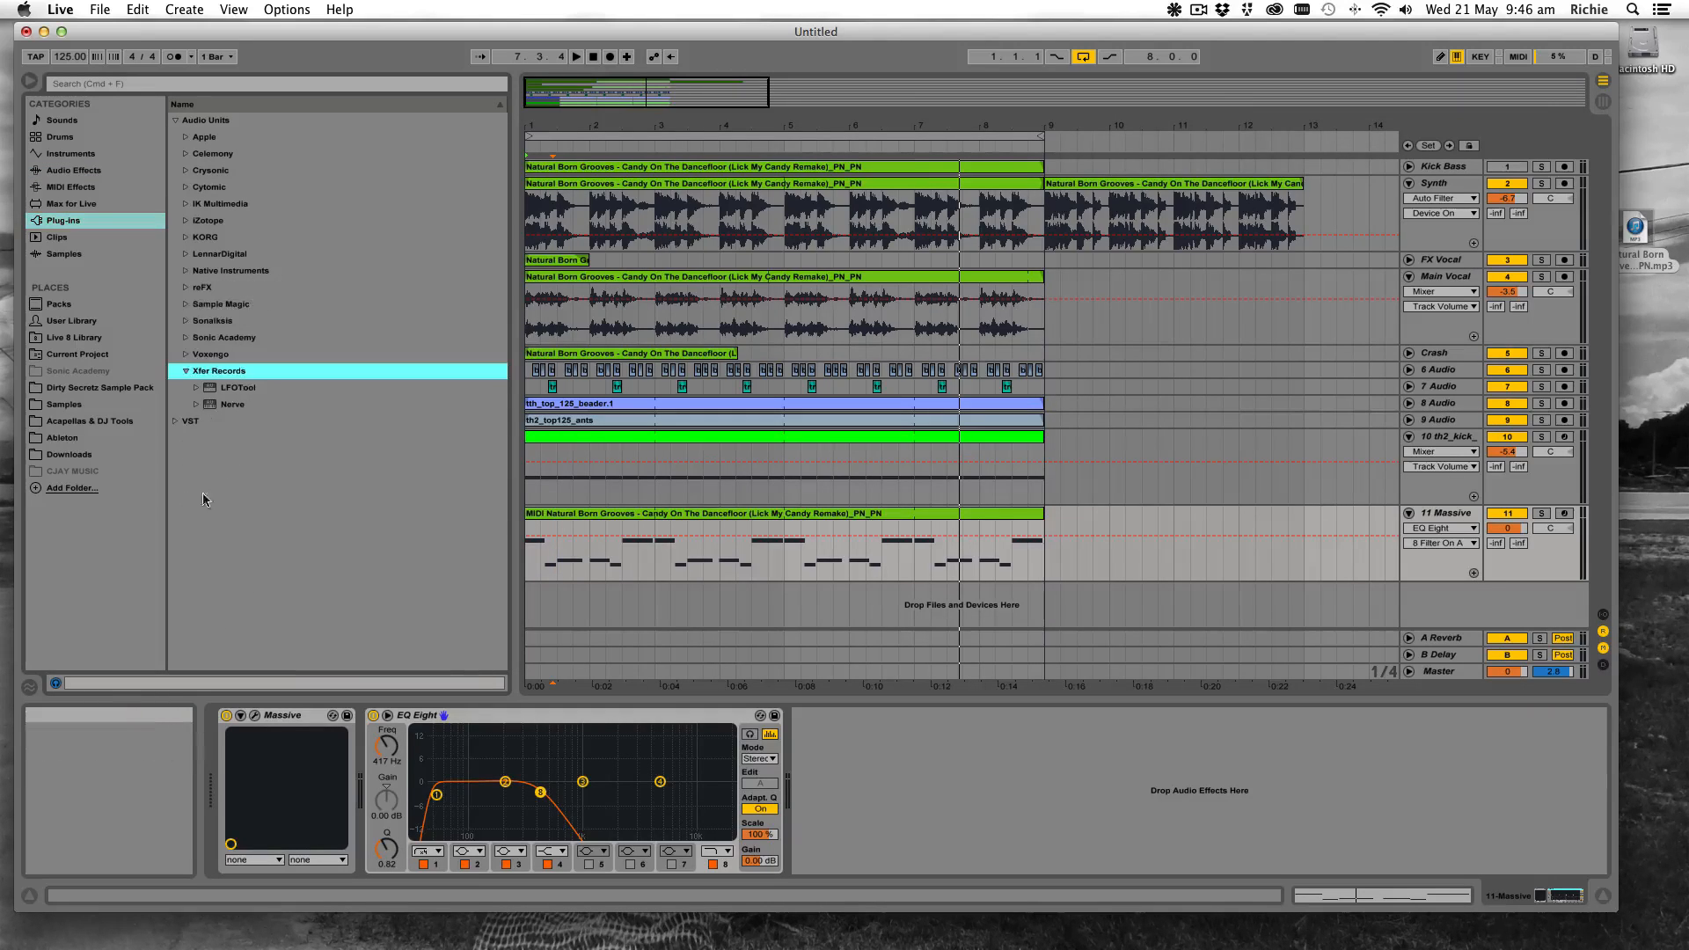
pyautogui.click(233, 388)
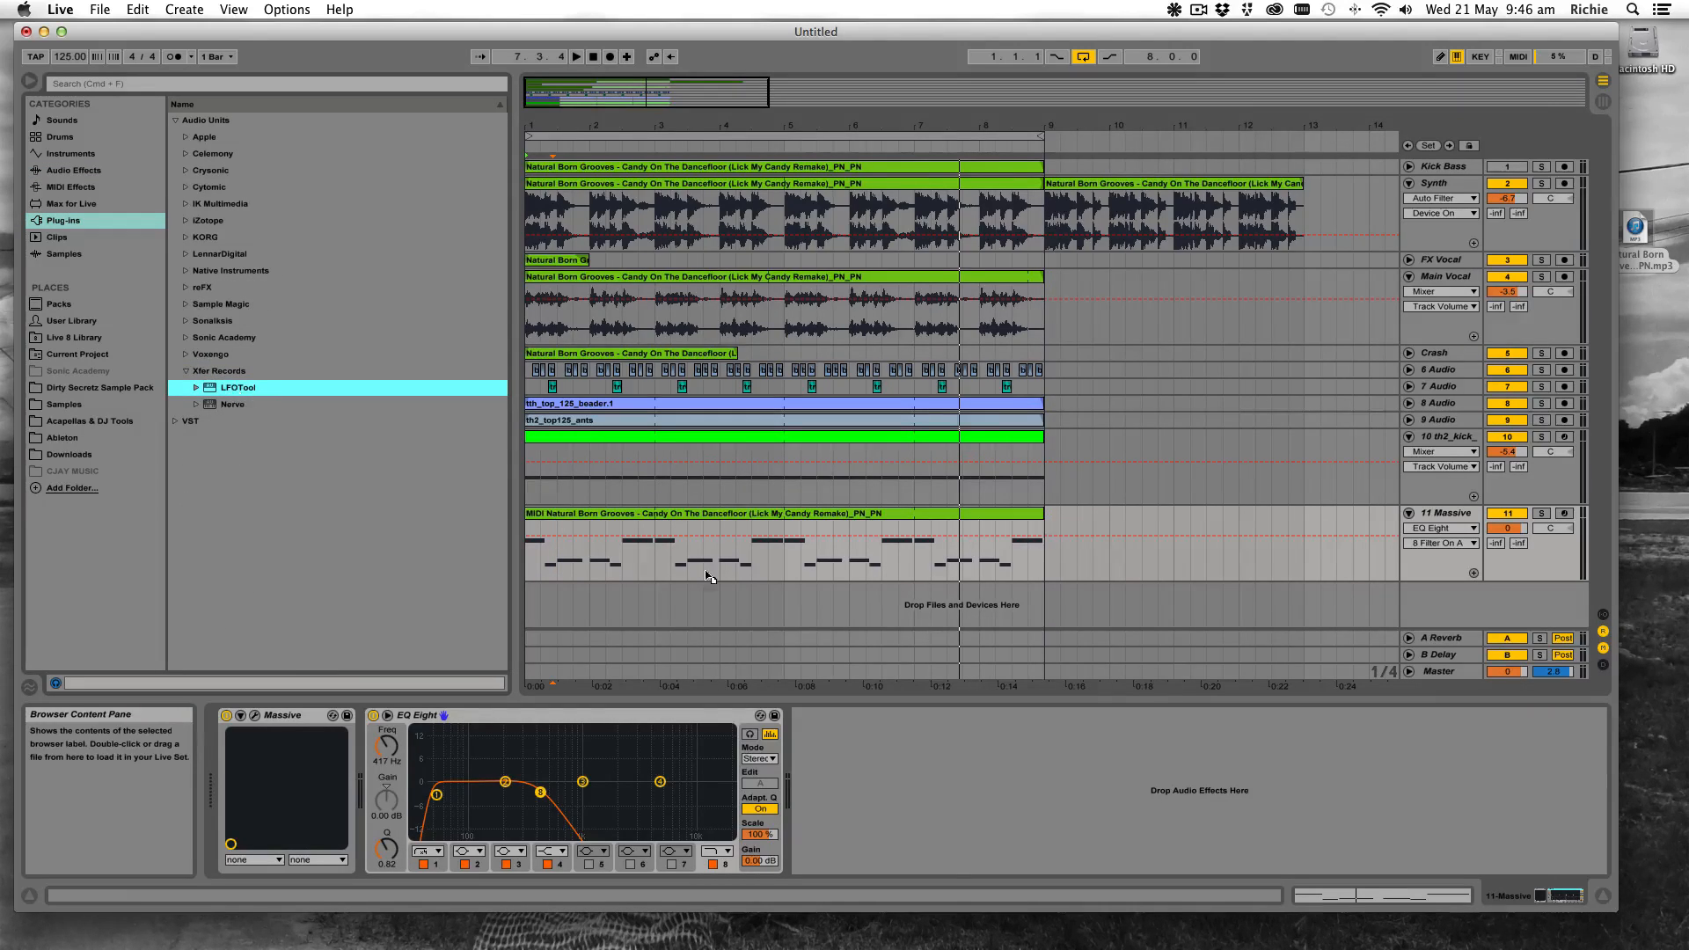
pyautogui.press('Return')
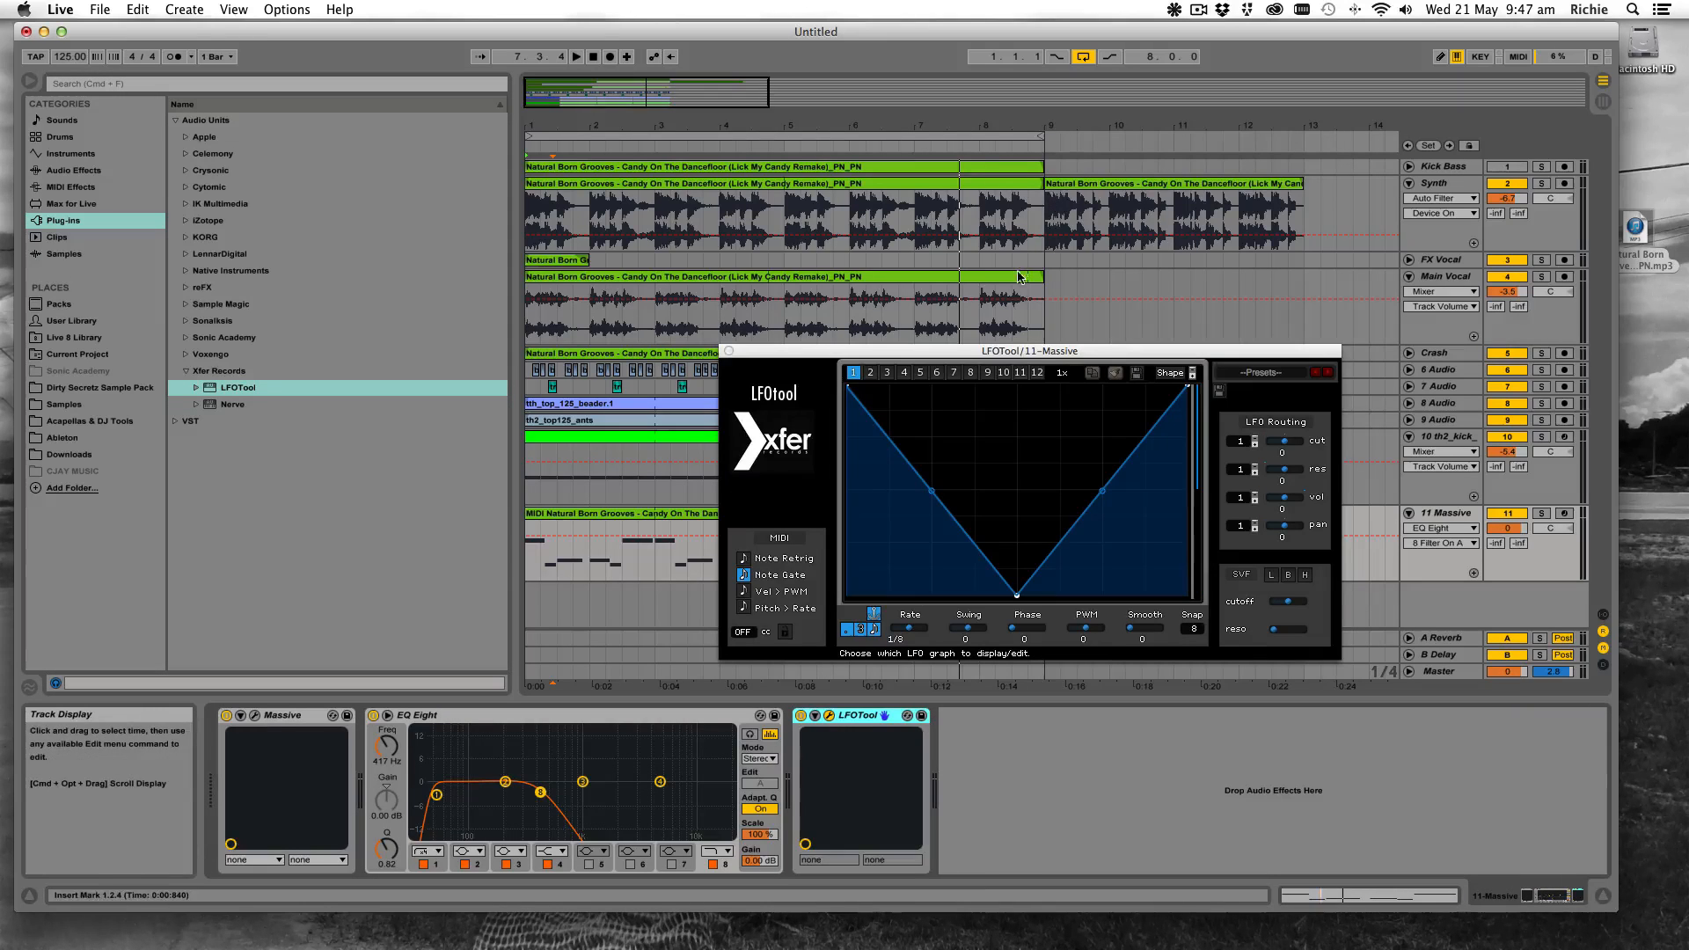
pyautogui.moveTo(1043, 350); pyautogui.dragTo(1145, 72)
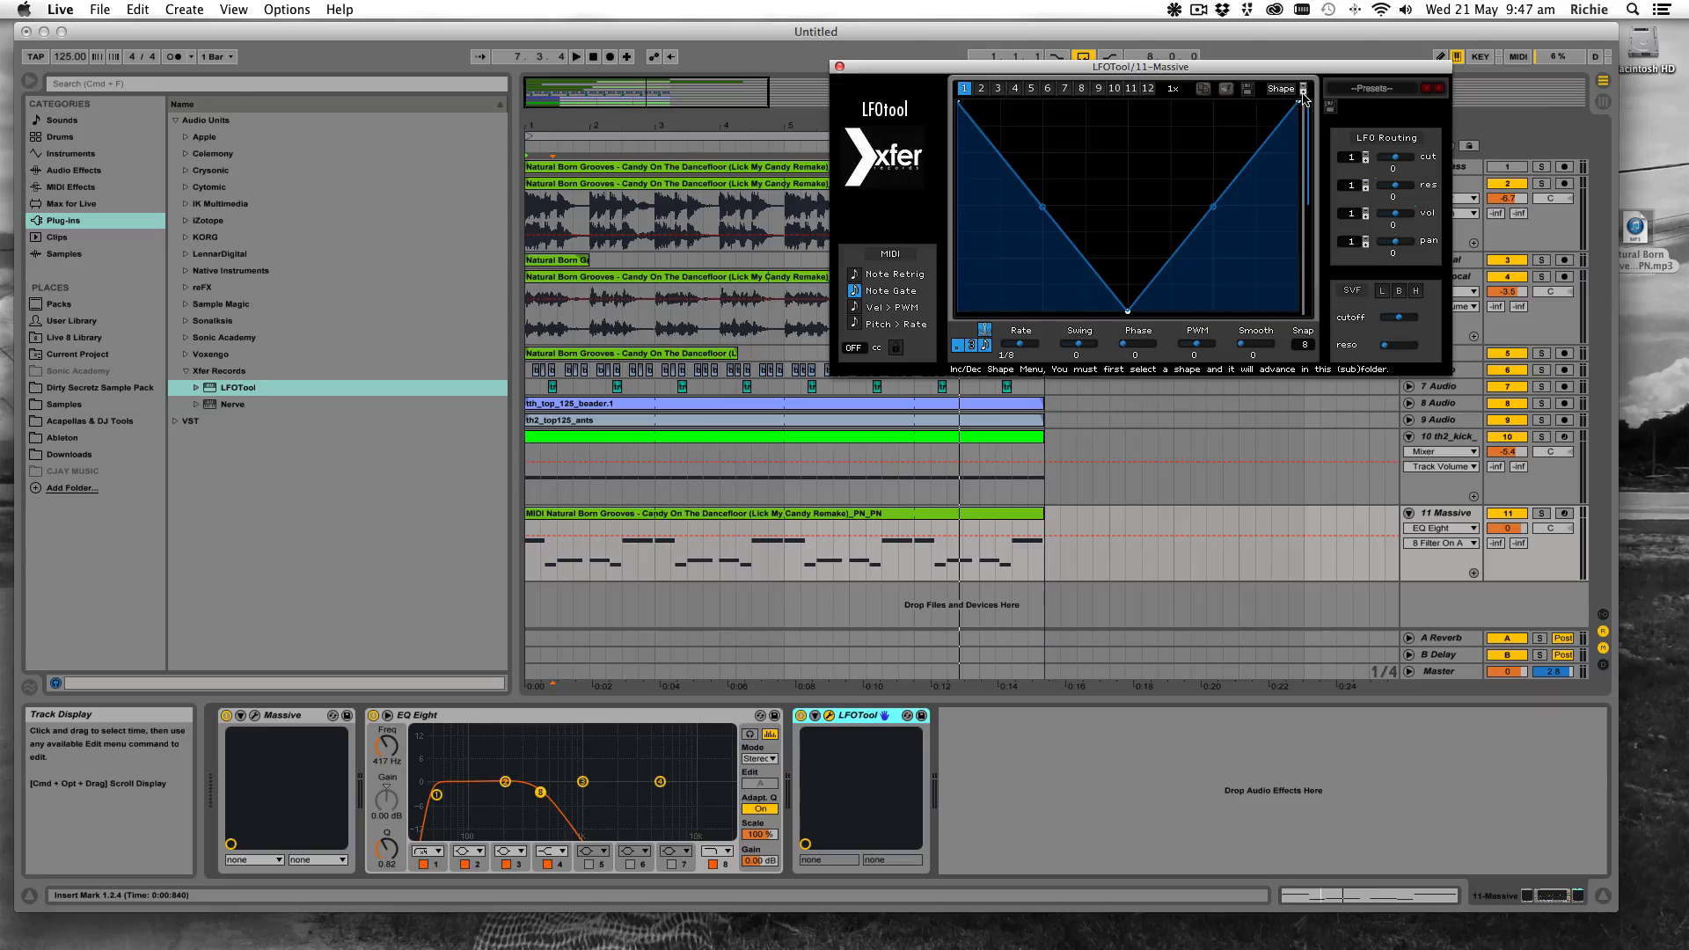
pyautogui.moveTo(1244, 67); pyautogui.dragTo(1362, 132)
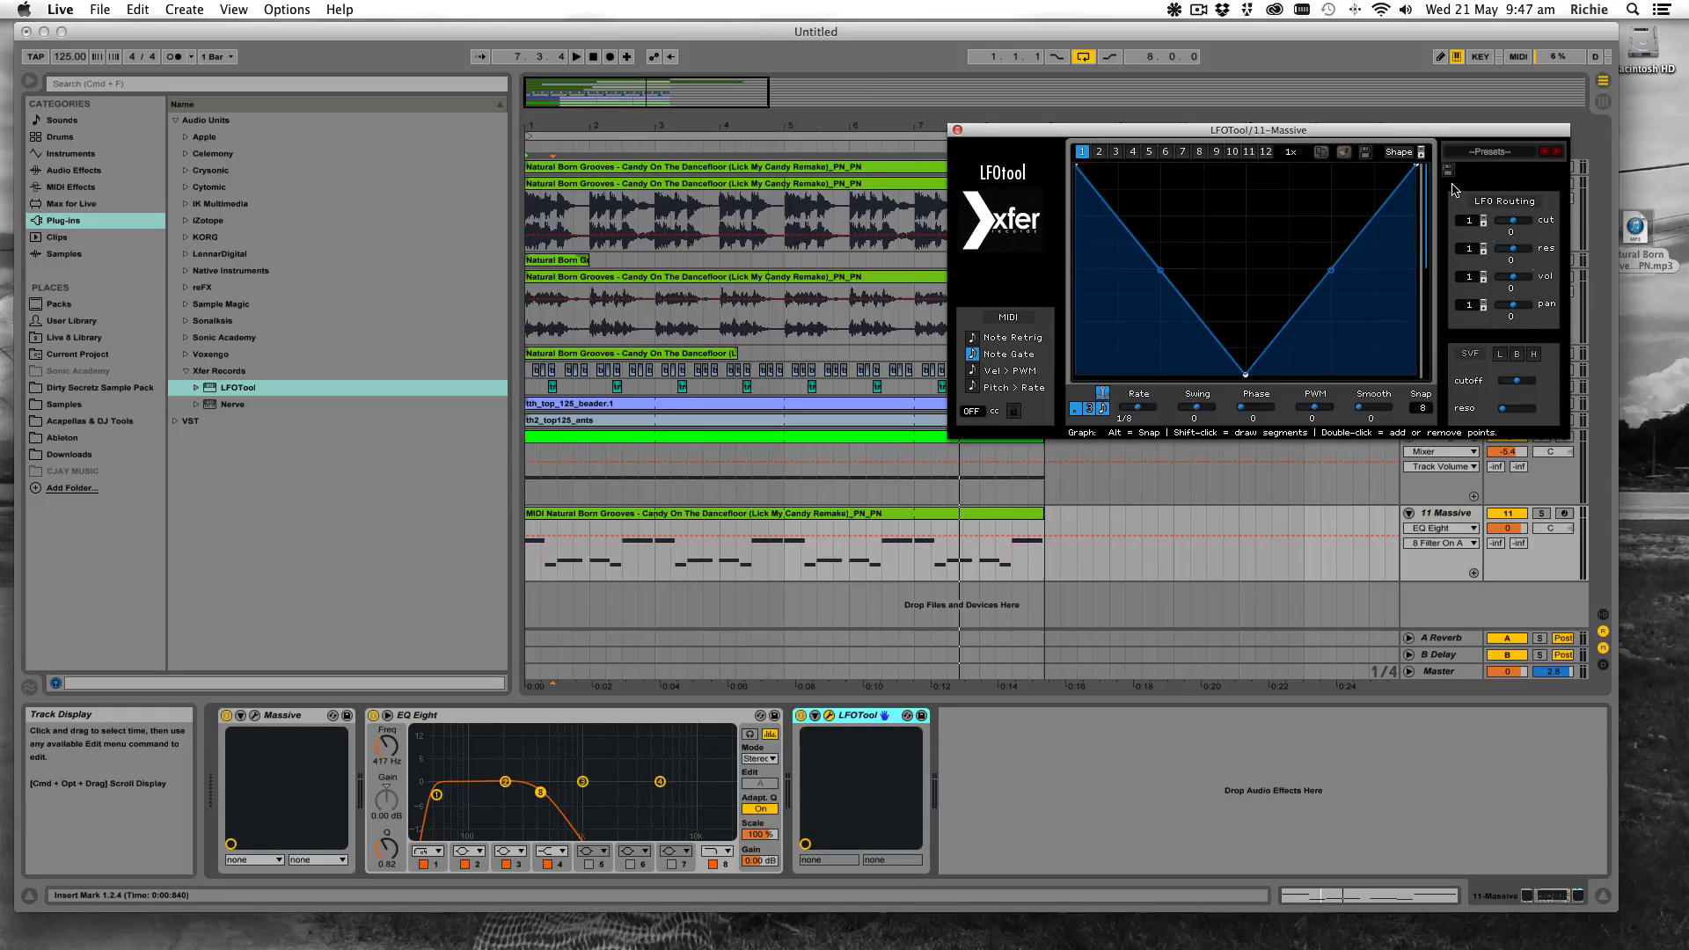
# Load the Sidechain-6 preset in LFOTool
pyautogui.click(1499, 154)
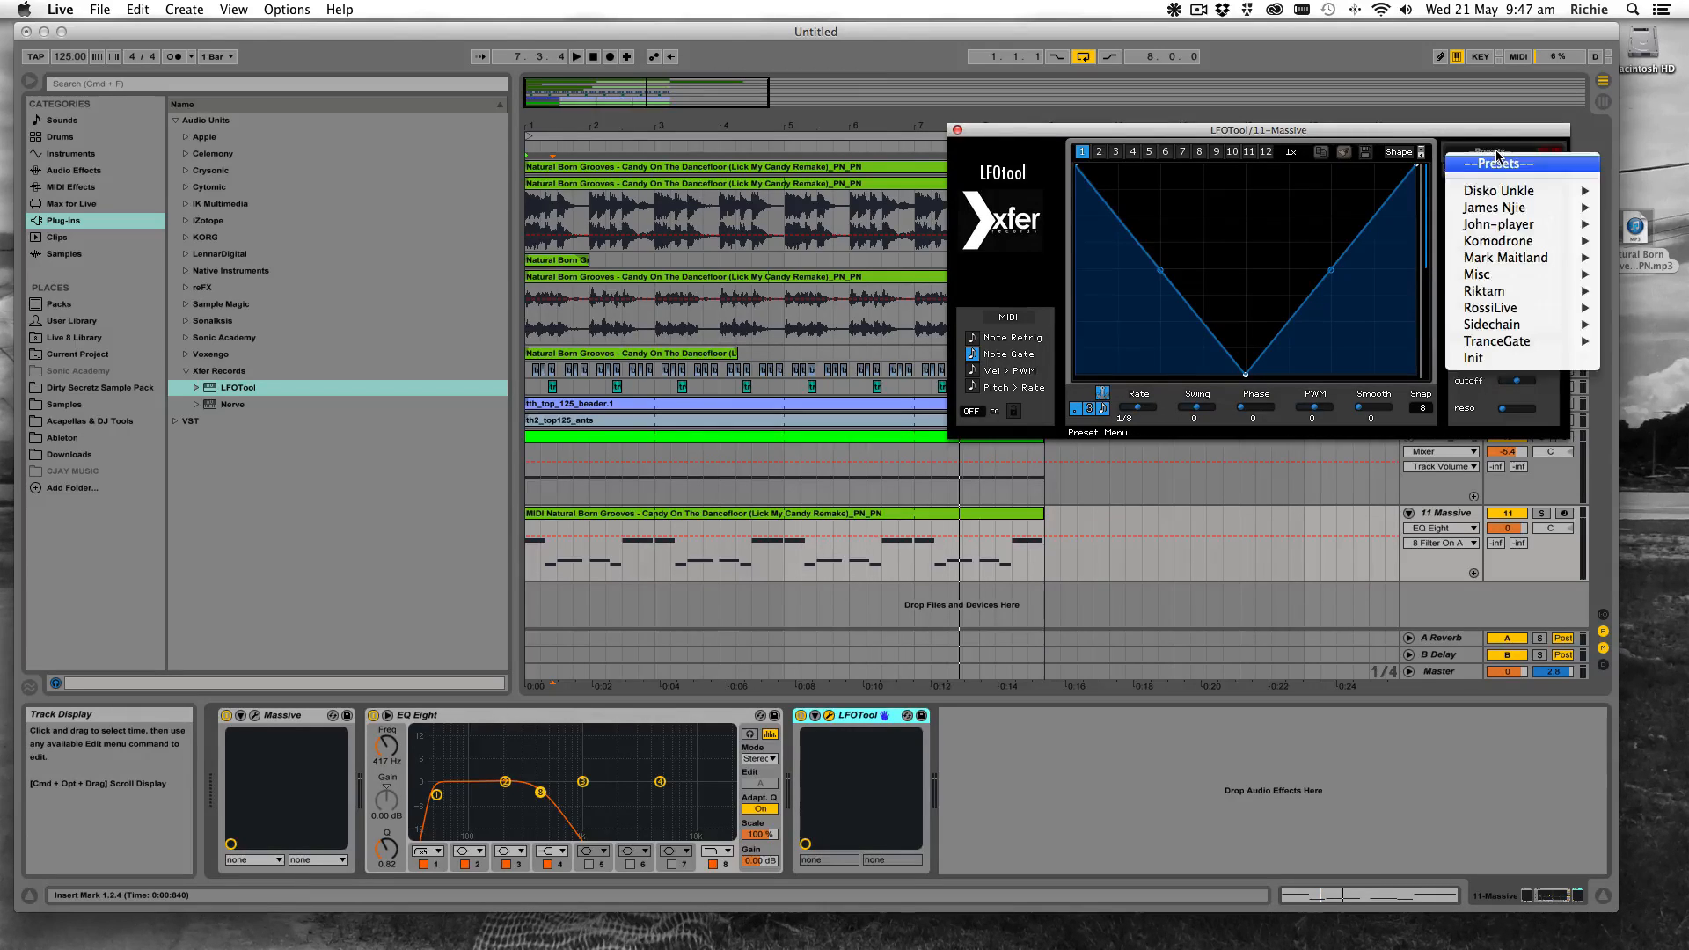
pyautogui.moveTo(1517, 326)
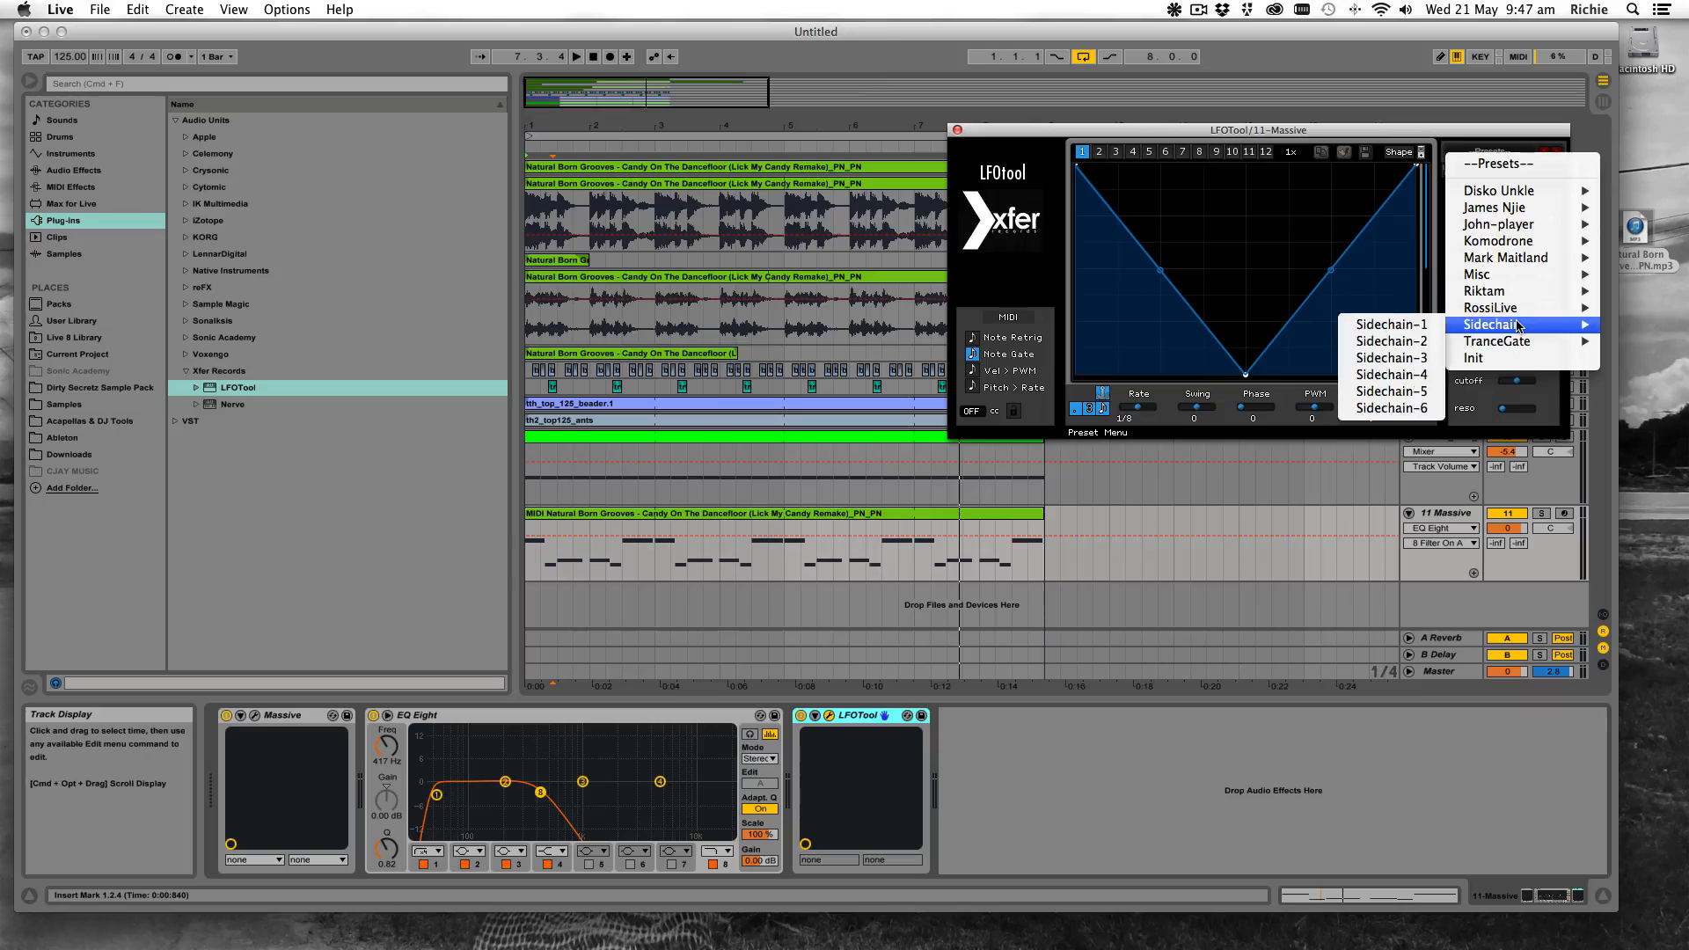
pyautogui.click(1408, 408)
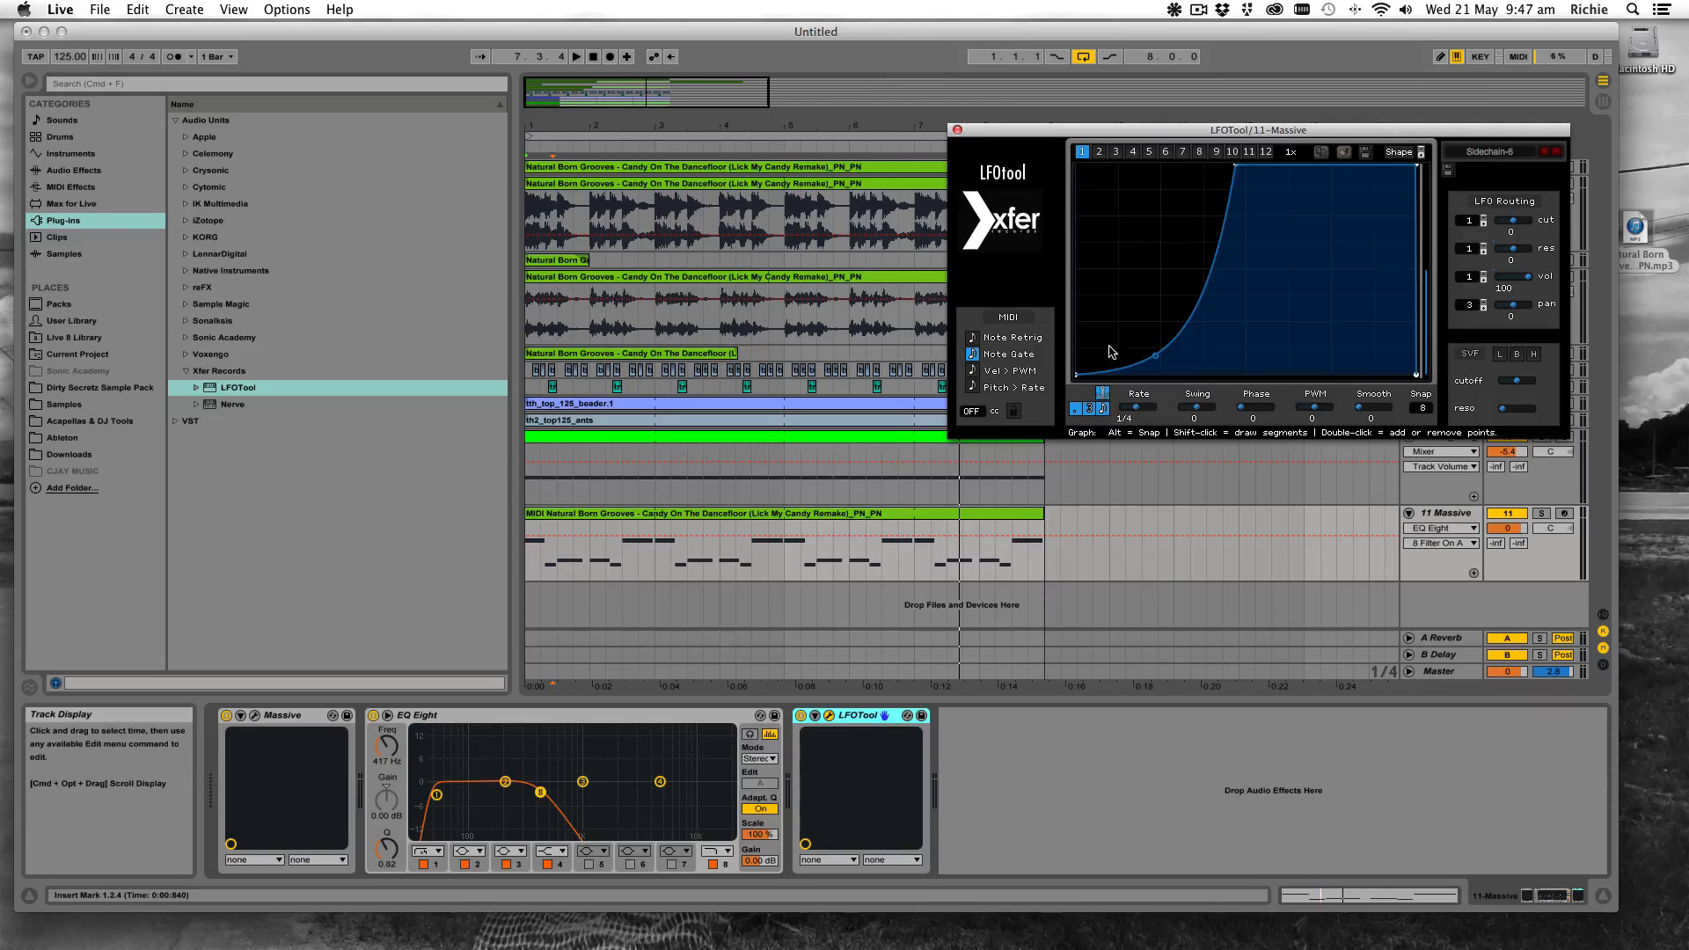
# Raise the low starting point of the LFOTool volume curve for shallower ducking, listen to the mix and close the plug-in window
pyautogui.moveTo(1076, 372)
pyautogui.mouseDown()
pyautogui.moveTo(1075, 319)
pyautogui.moveTo(1073, 339)
pyautogui.mouseUp()
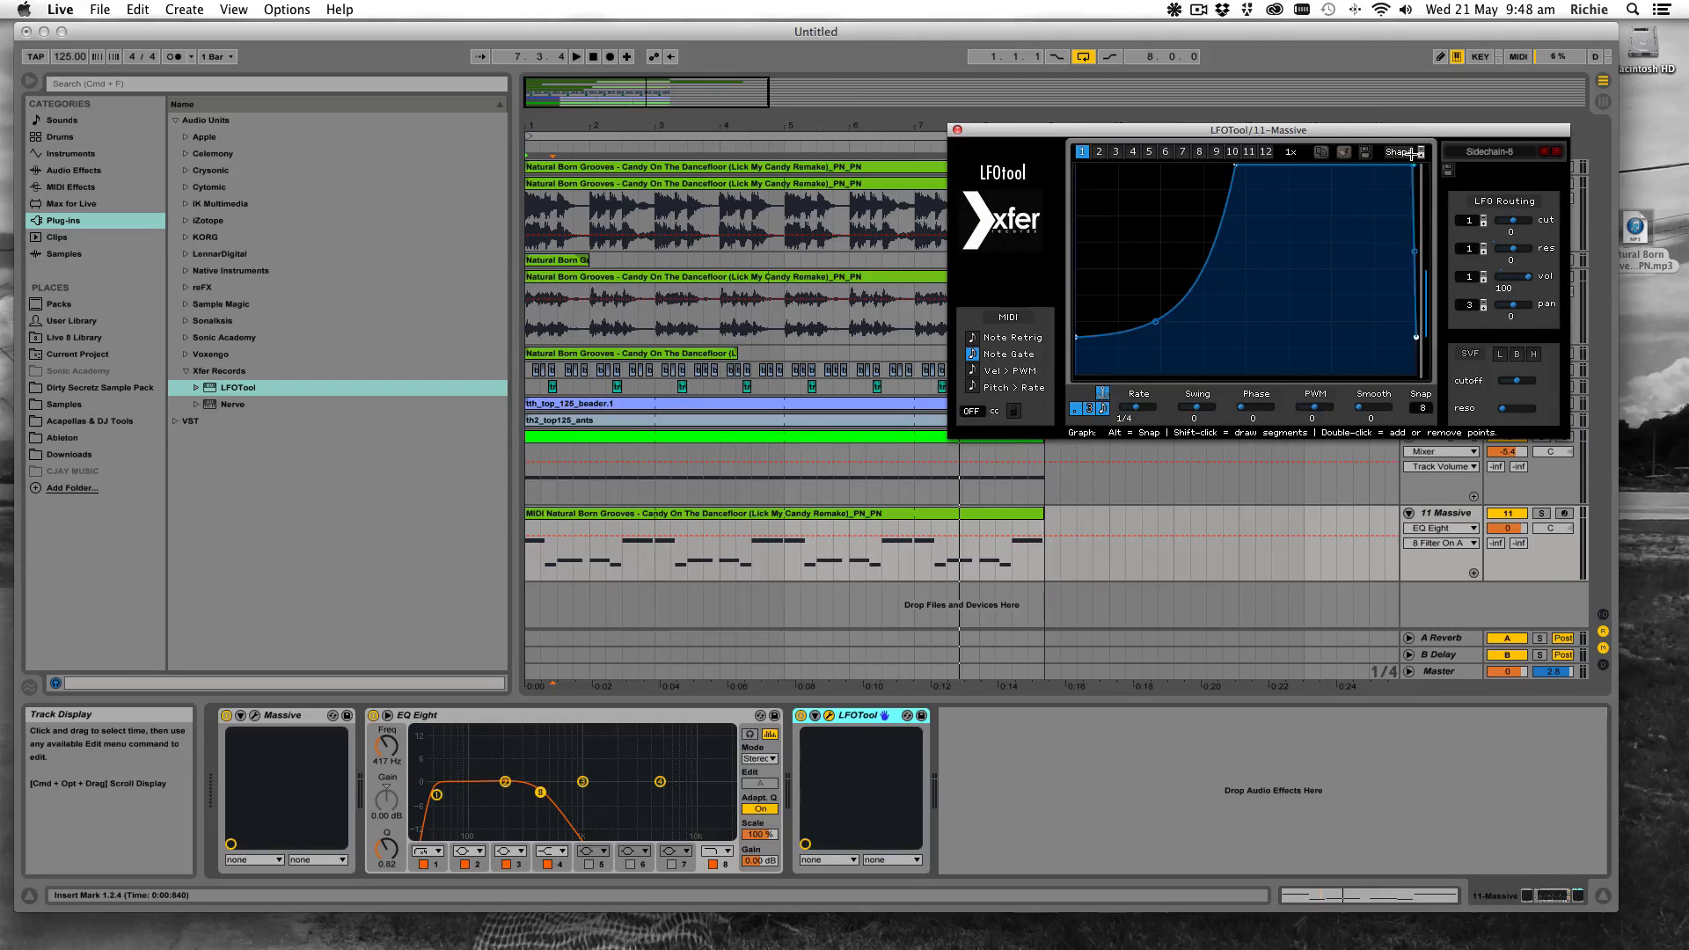
pyautogui.moveTo(1408, 152); pyautogui.dragTo(1417, 156)
pyautogui.press('space')
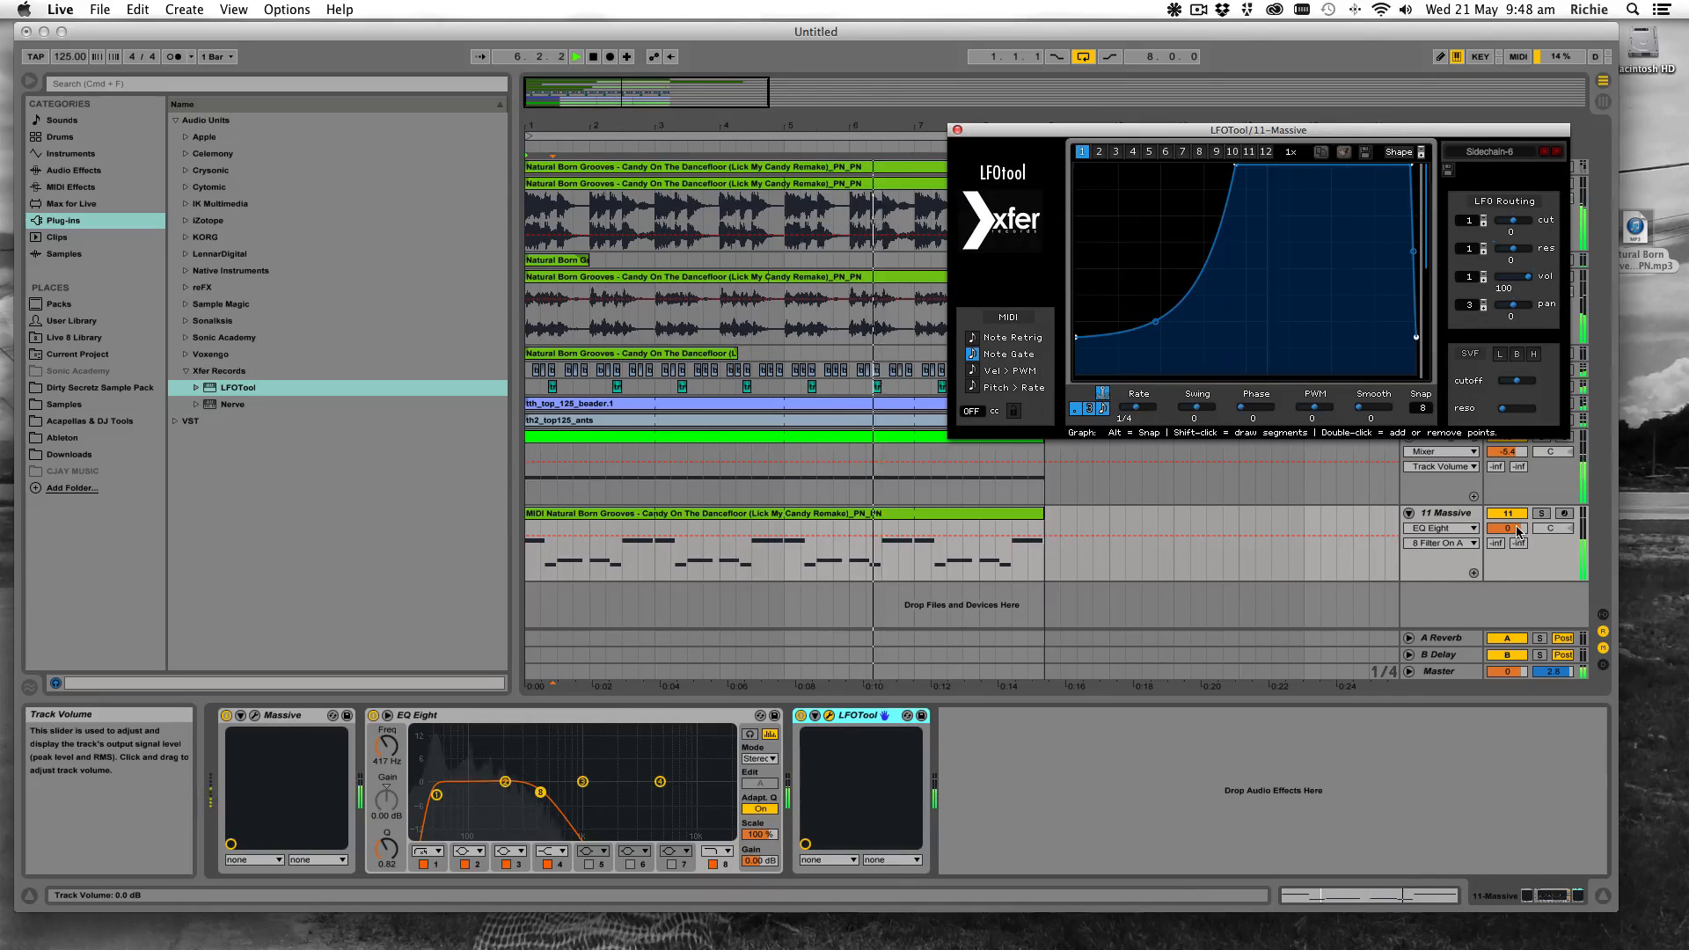
pyautogui.click(958, 130)
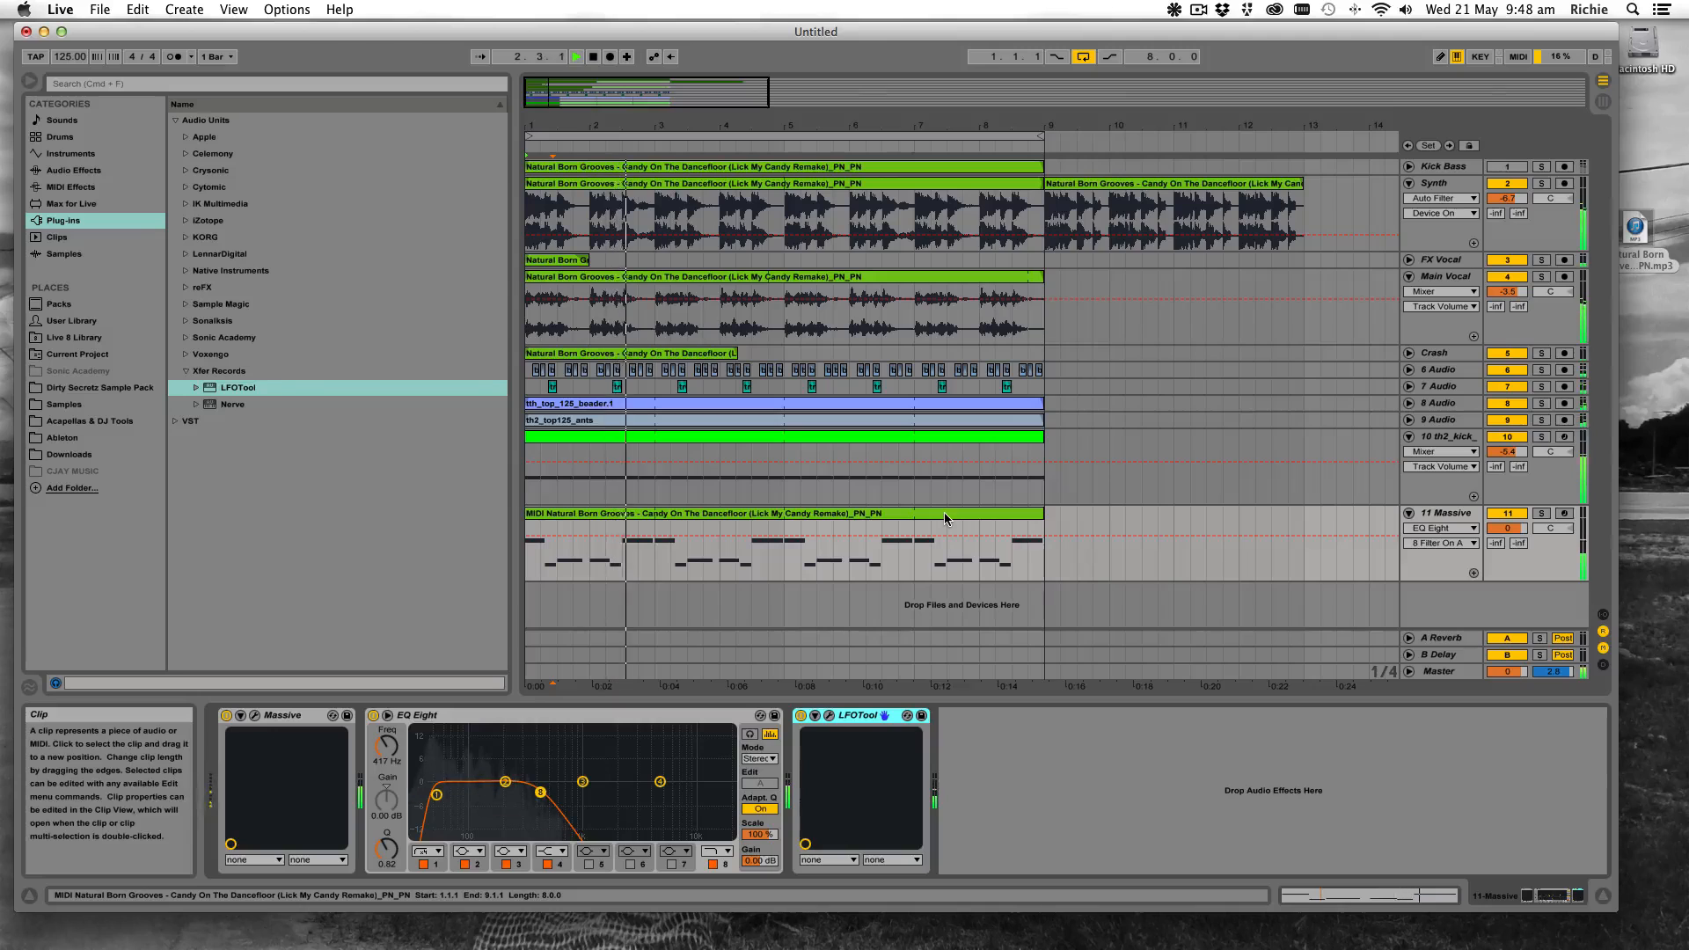
pyautogui.press('space')
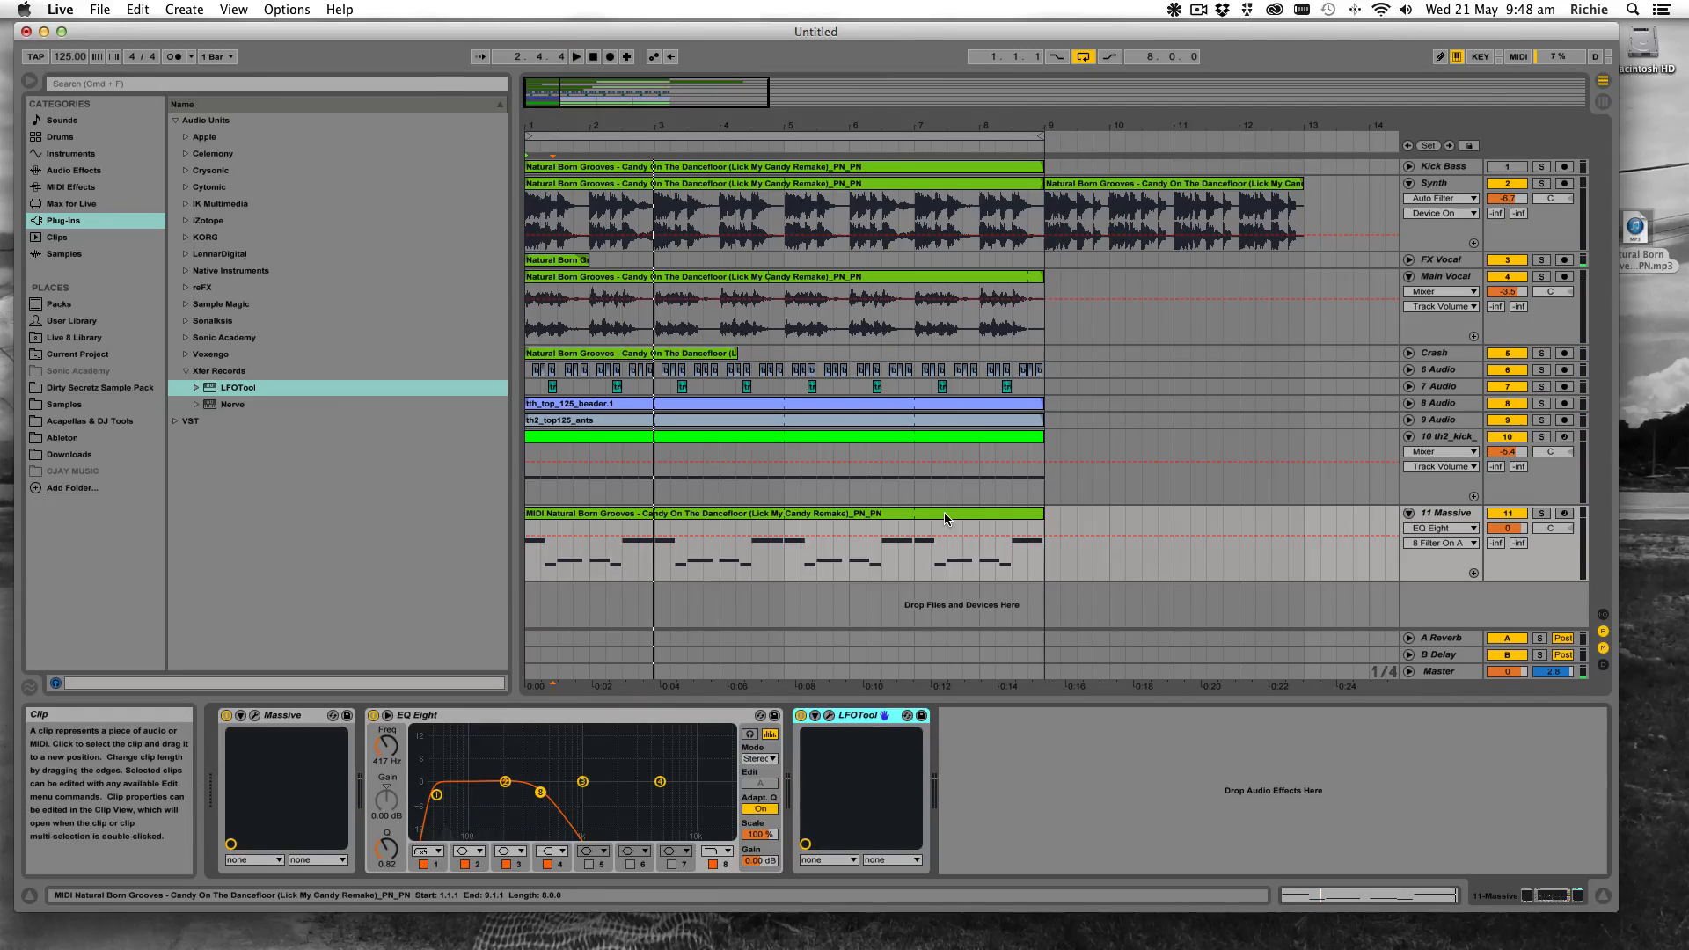
# In the Massive MIDI clip, end the first C3 note at 1.2, start the next G2 note slightly later and shorten the following G#2 to 1.3.3
pyautogui.doubleClick(930, 515)
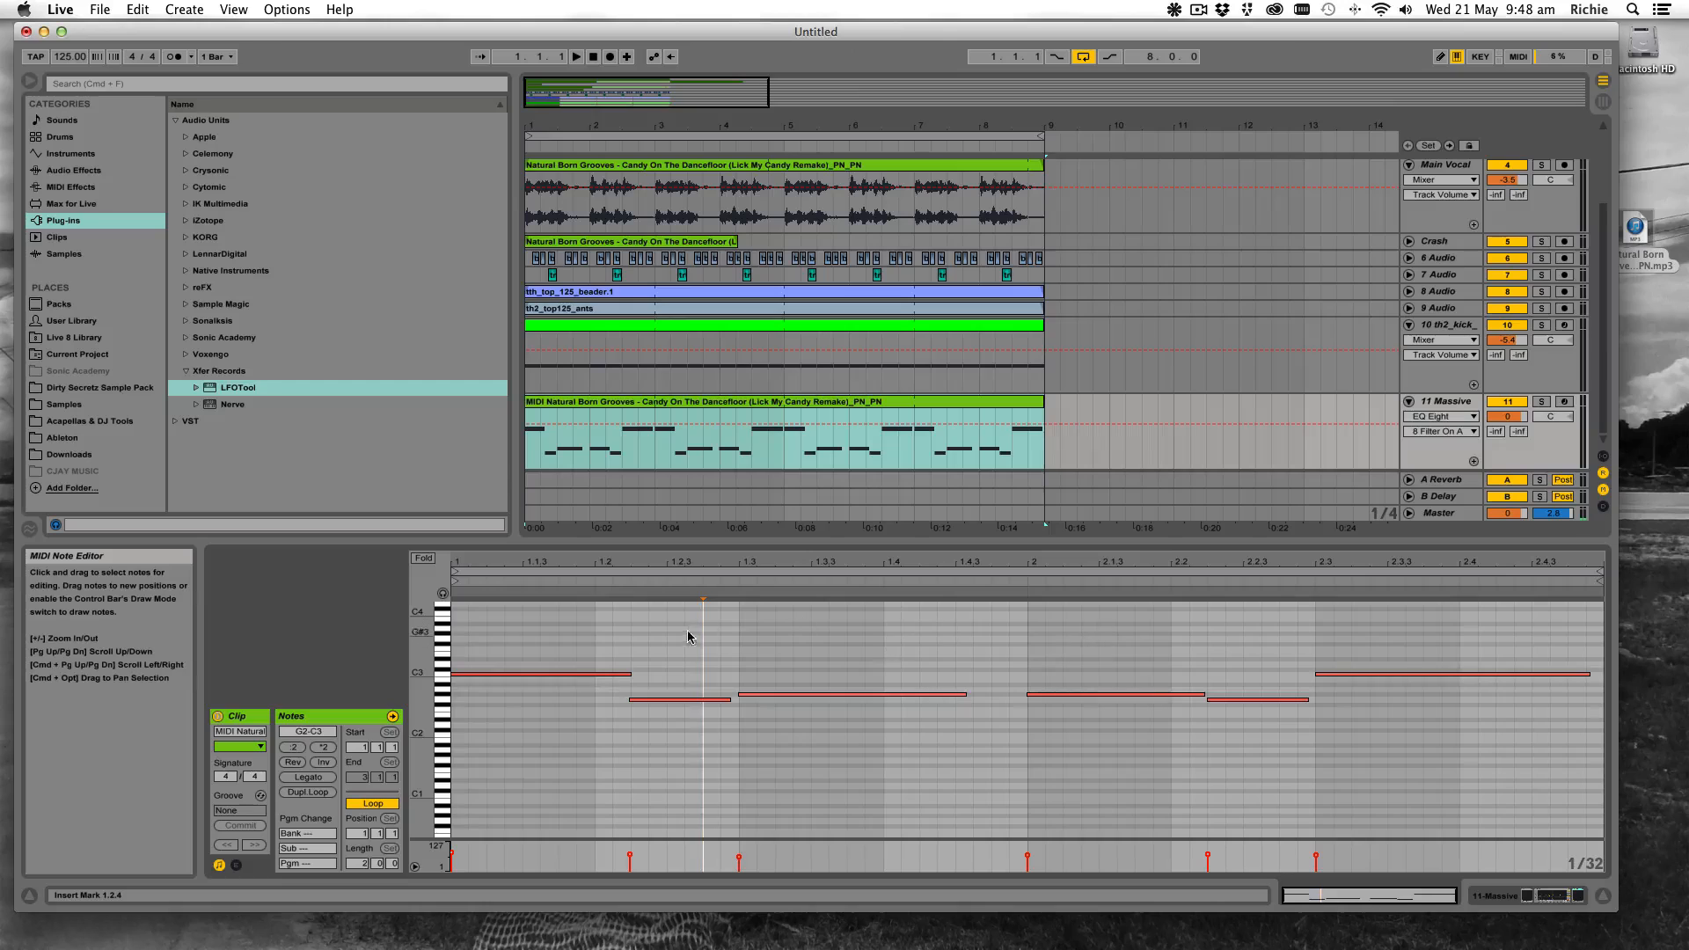
pyautogui.click(663, 646)
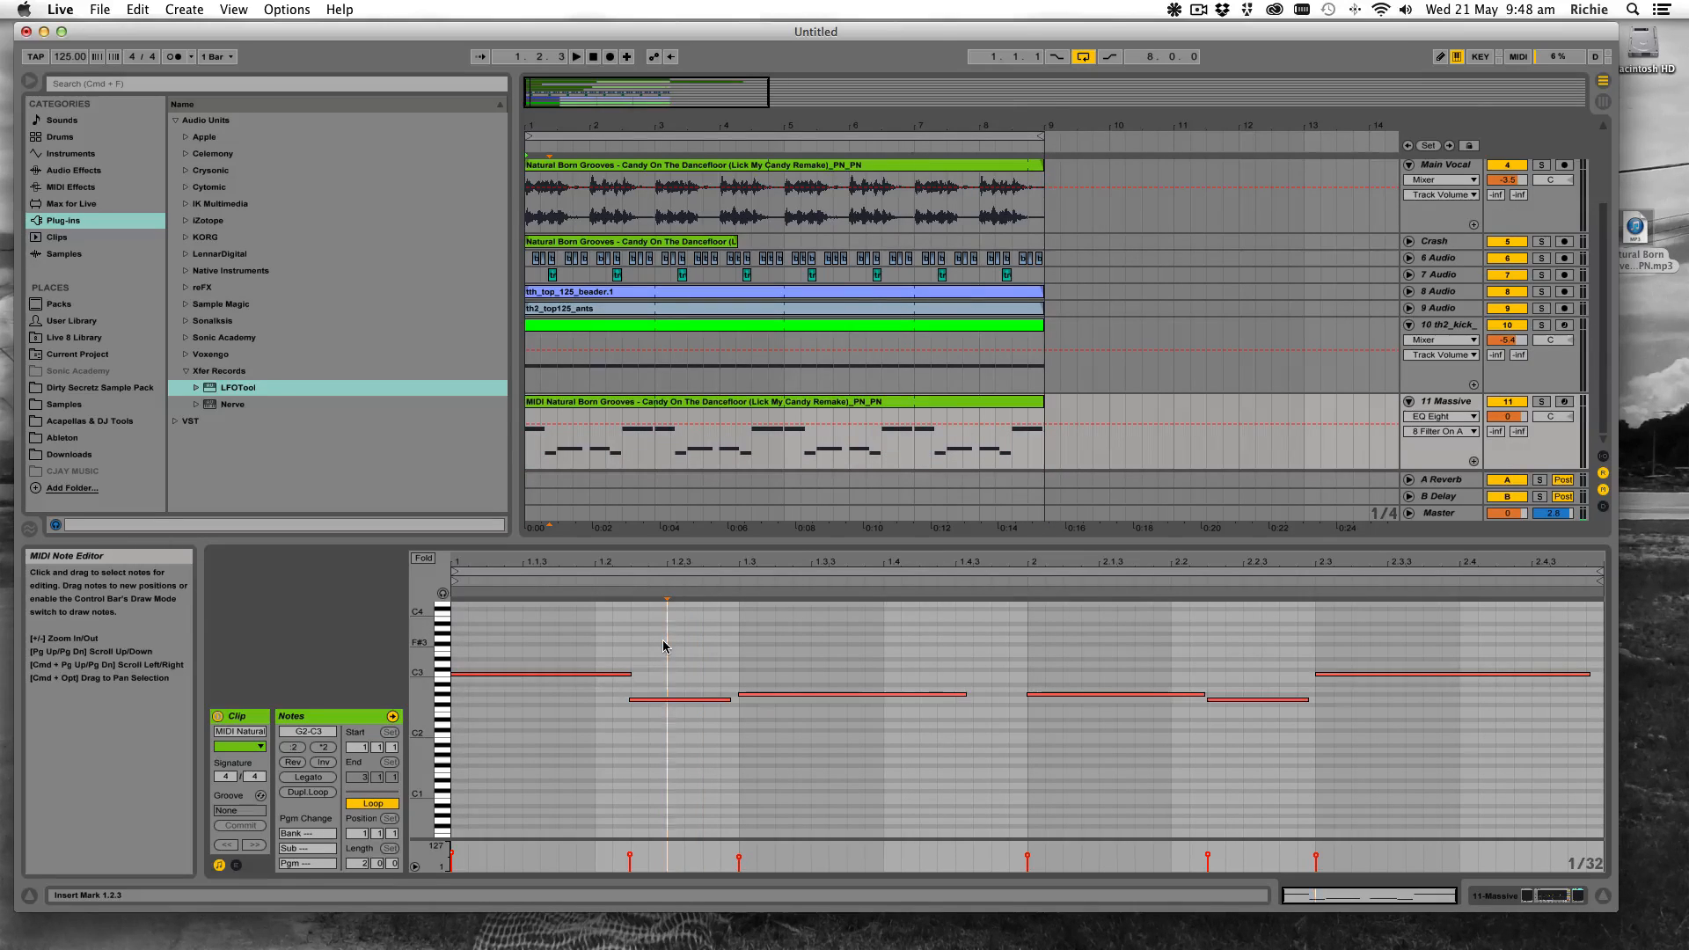
pyautogui.press('space')
pyautogui.moveTo(628, 676)
pyautogui.mouseDown()
pyautogui.moveTo(601, 676)
pyautogui.moveTo(651, 698)
pyautogui.moveTo(737, 699)
pyautogui.mouseUp()
pyautogui.click(636, 699)
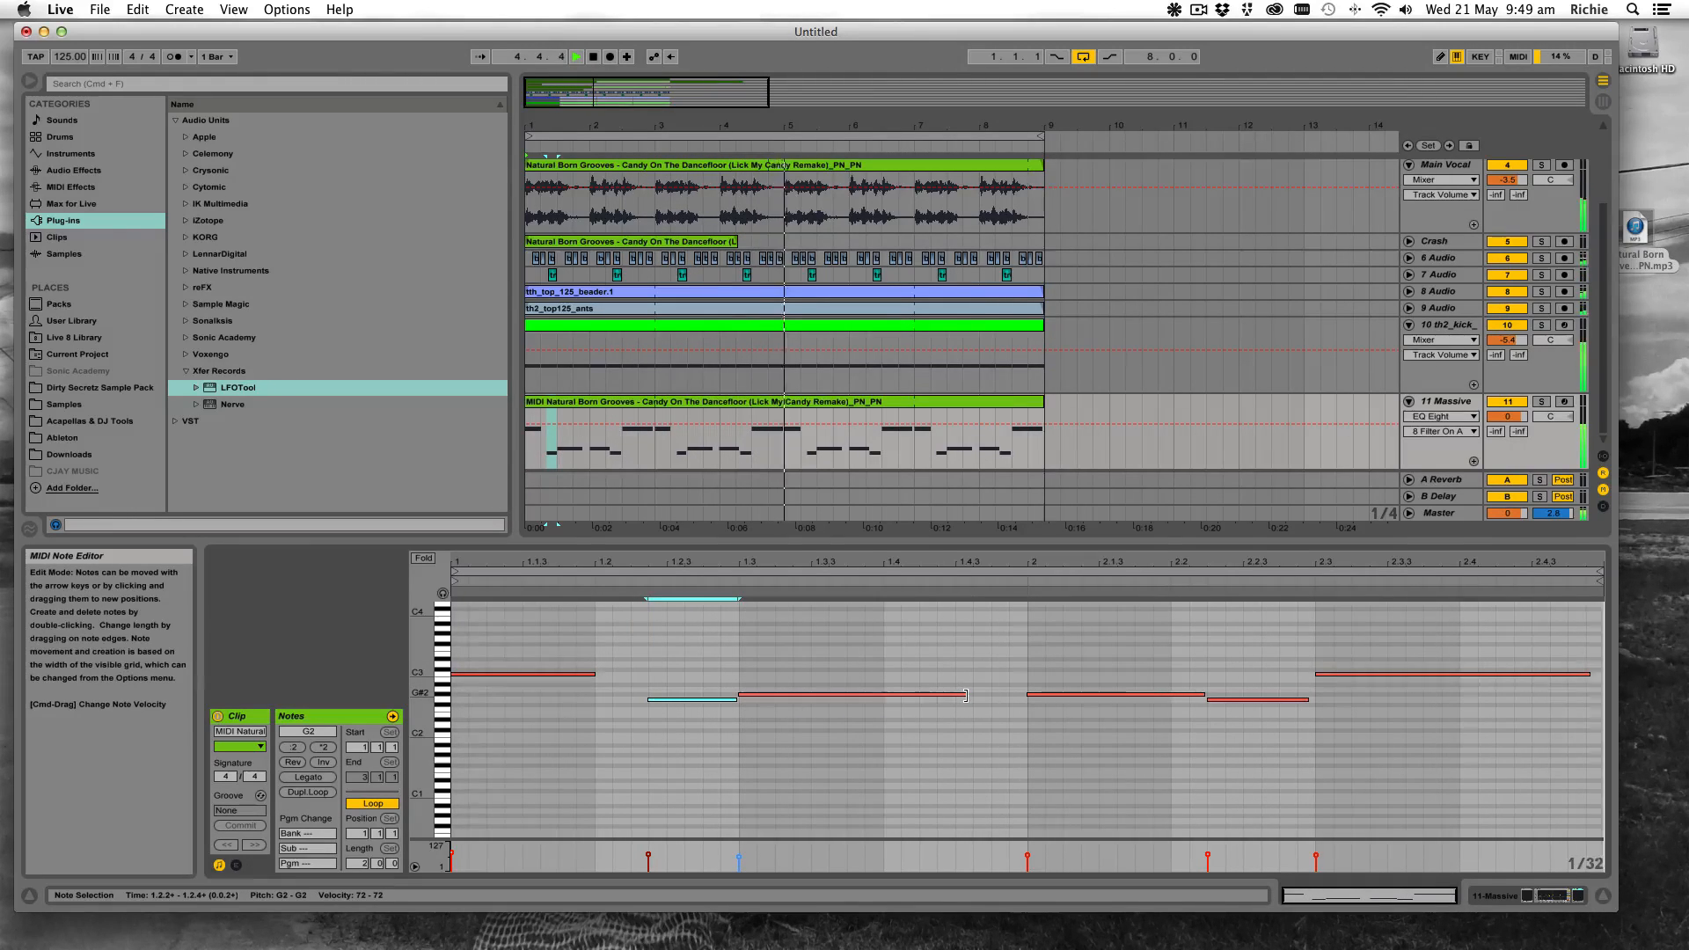
pyautogui.moveTo(965, 695); pyautogui.dragTo(812, 694)
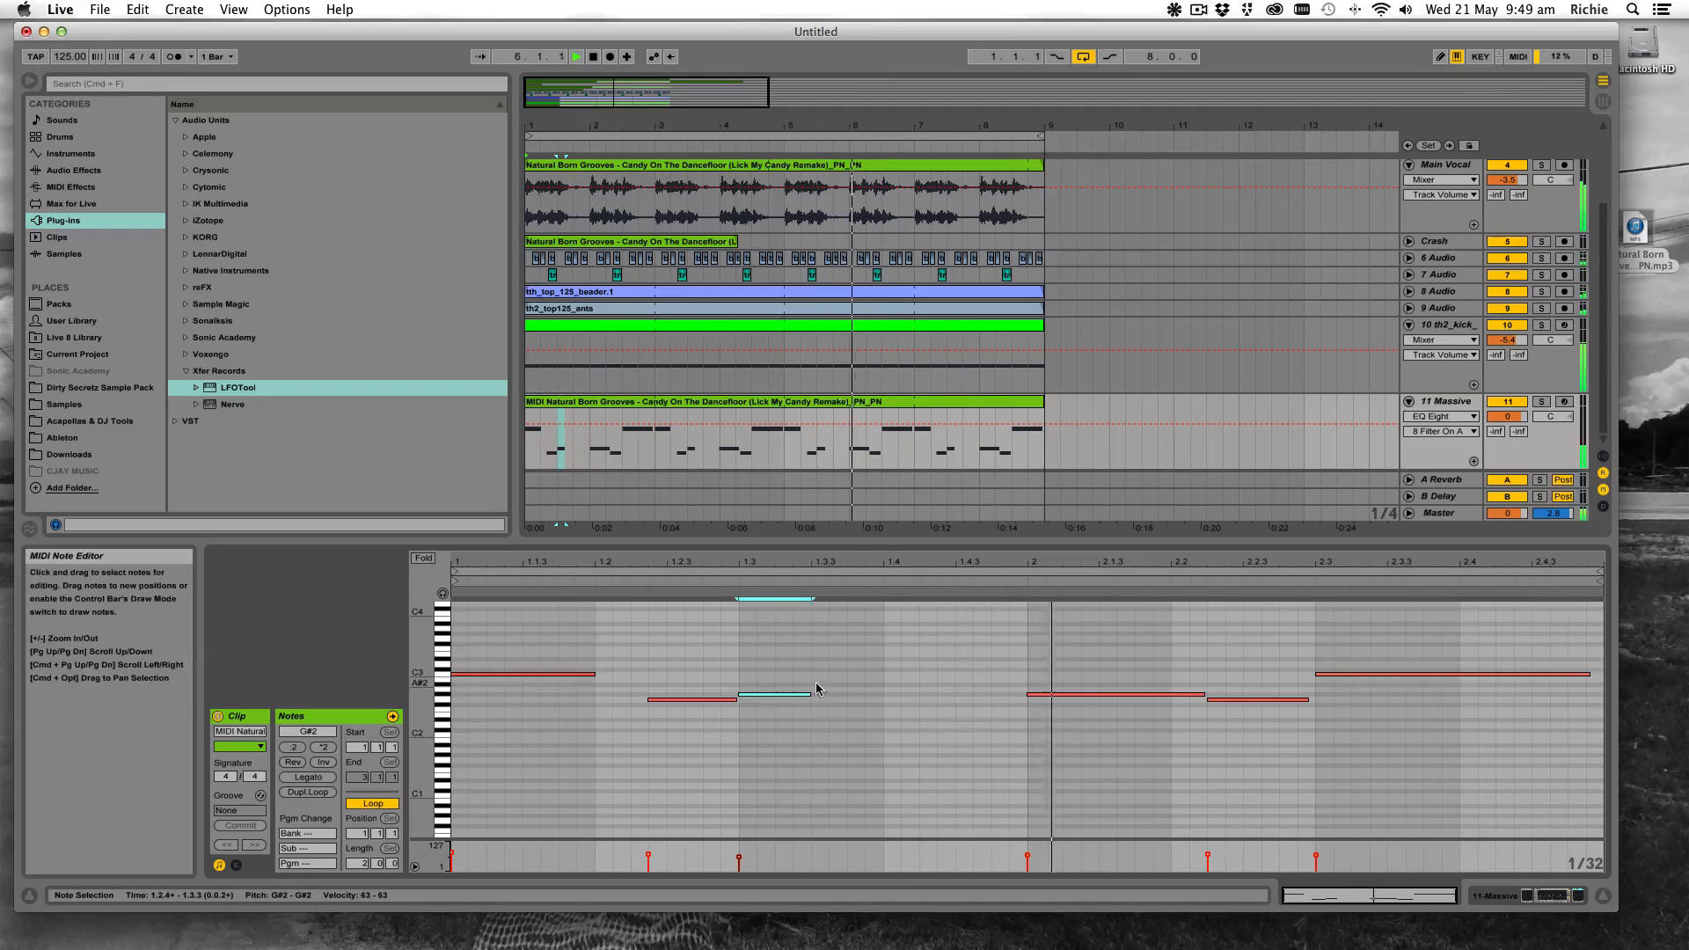
# In bar 2, end the G#2 note at 2.2 and move the following G2 note to run from 2.2.2 to 2.3
pyautogui.click(1225, 688)
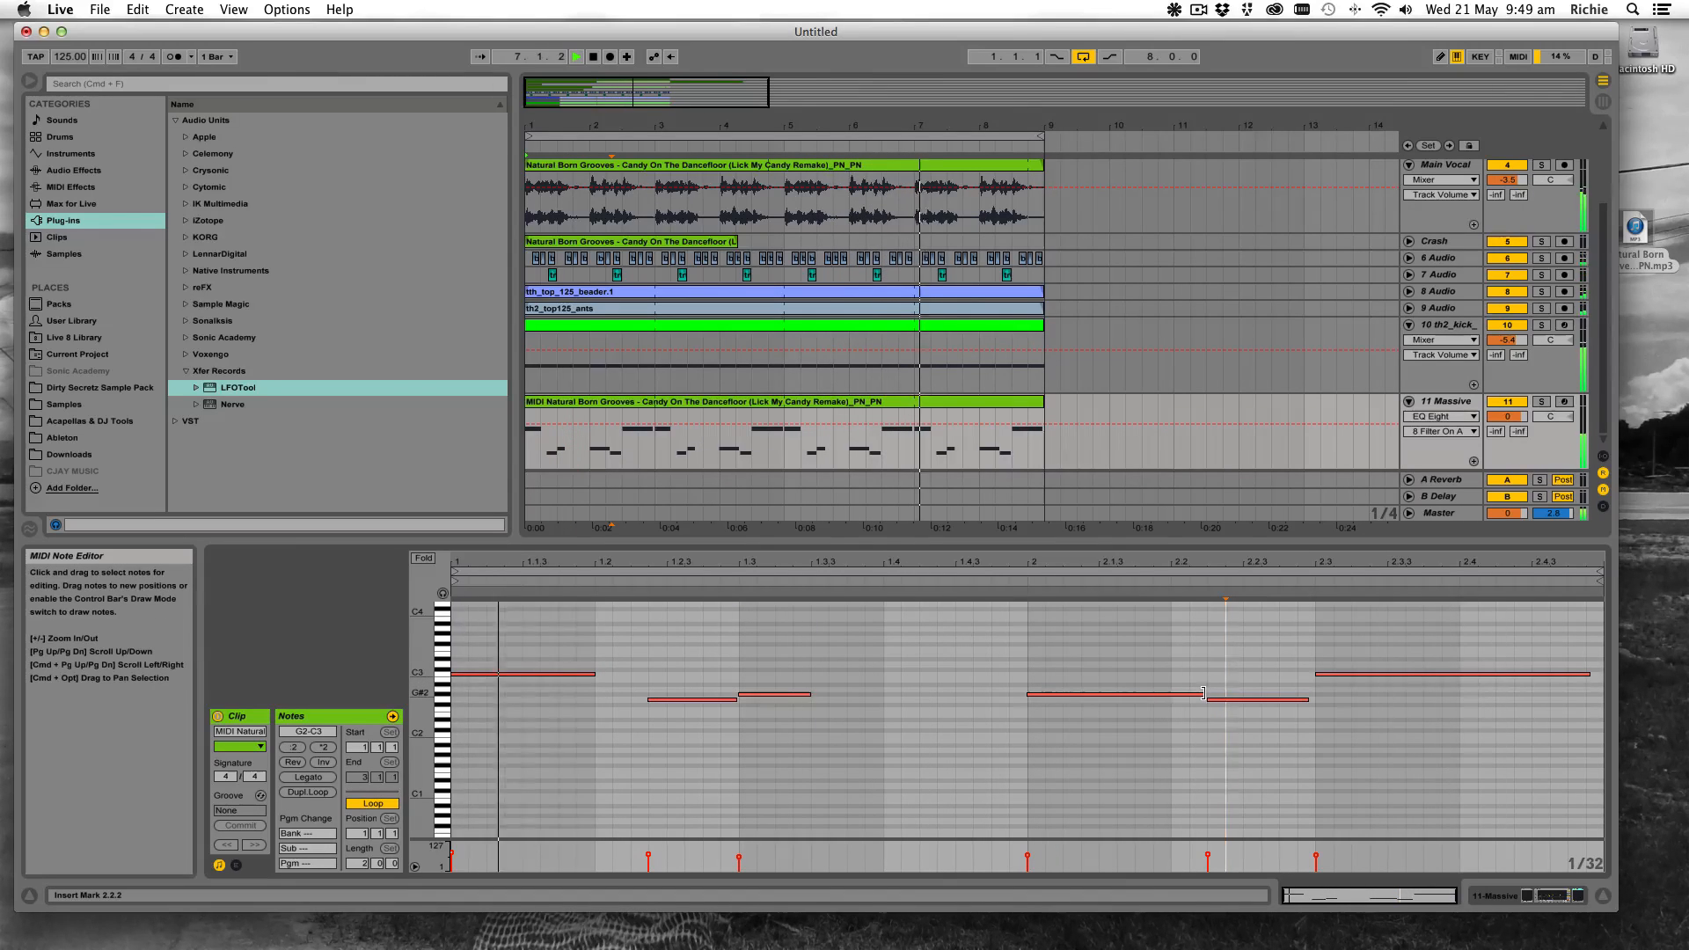
pyautogui.moveTo(1204, 693); pyautogui.dragTo(1171, 691)
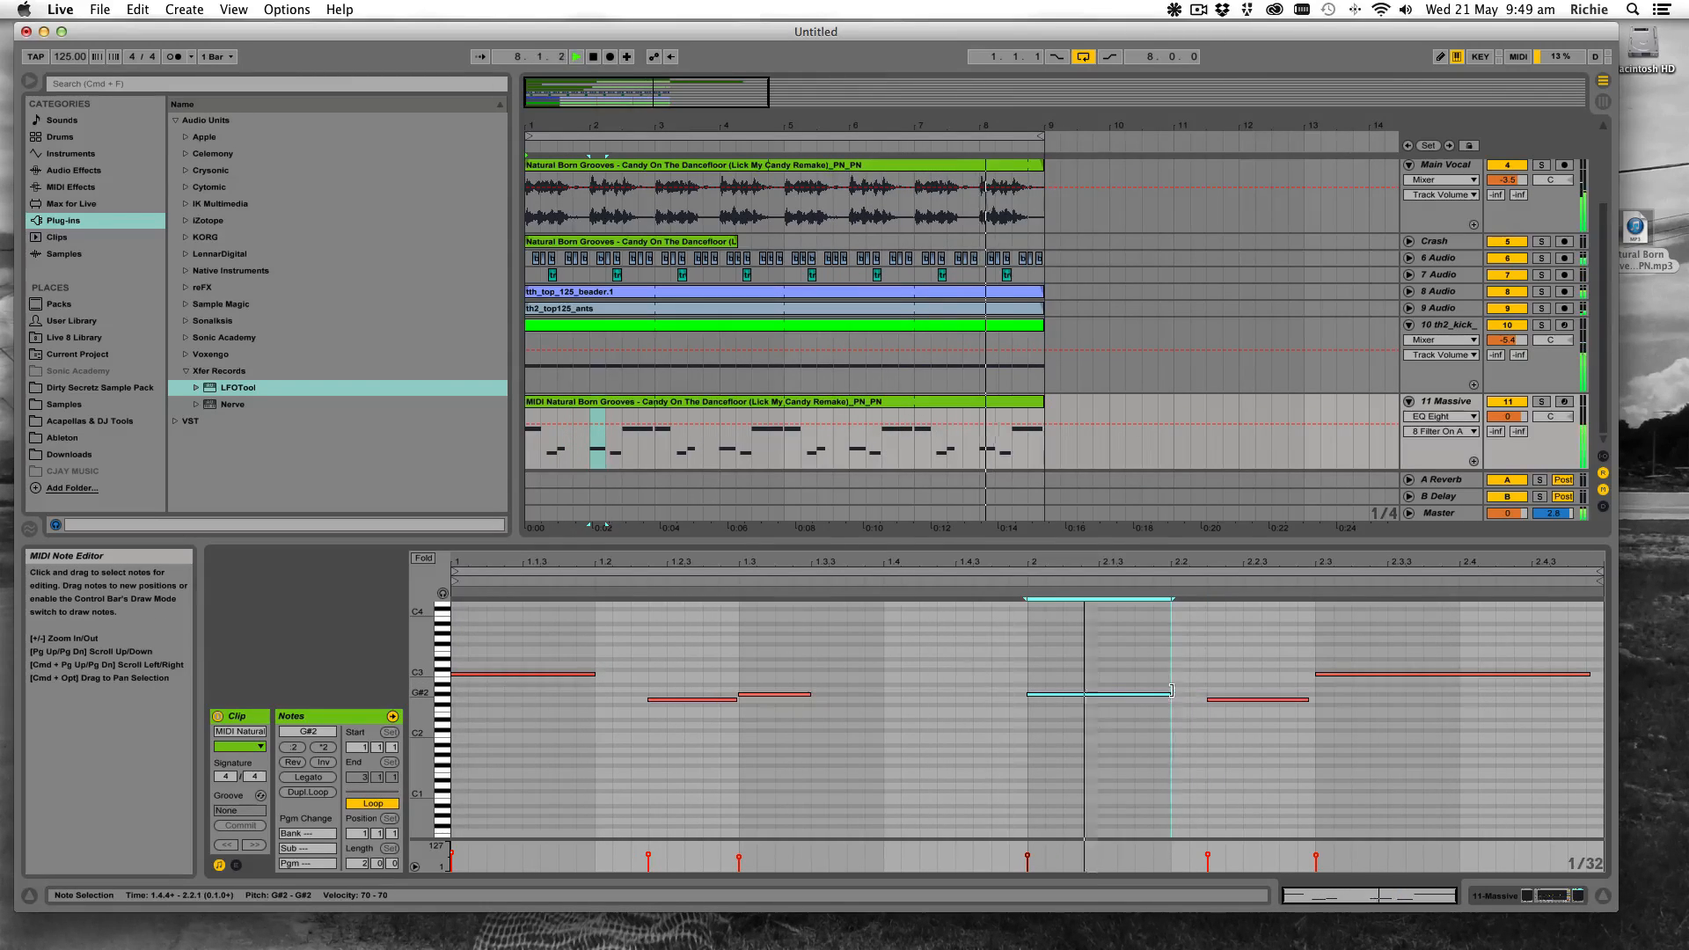
pyautogui.moveTo(1309, 699); pyautogui.dragTo(1263, 702)
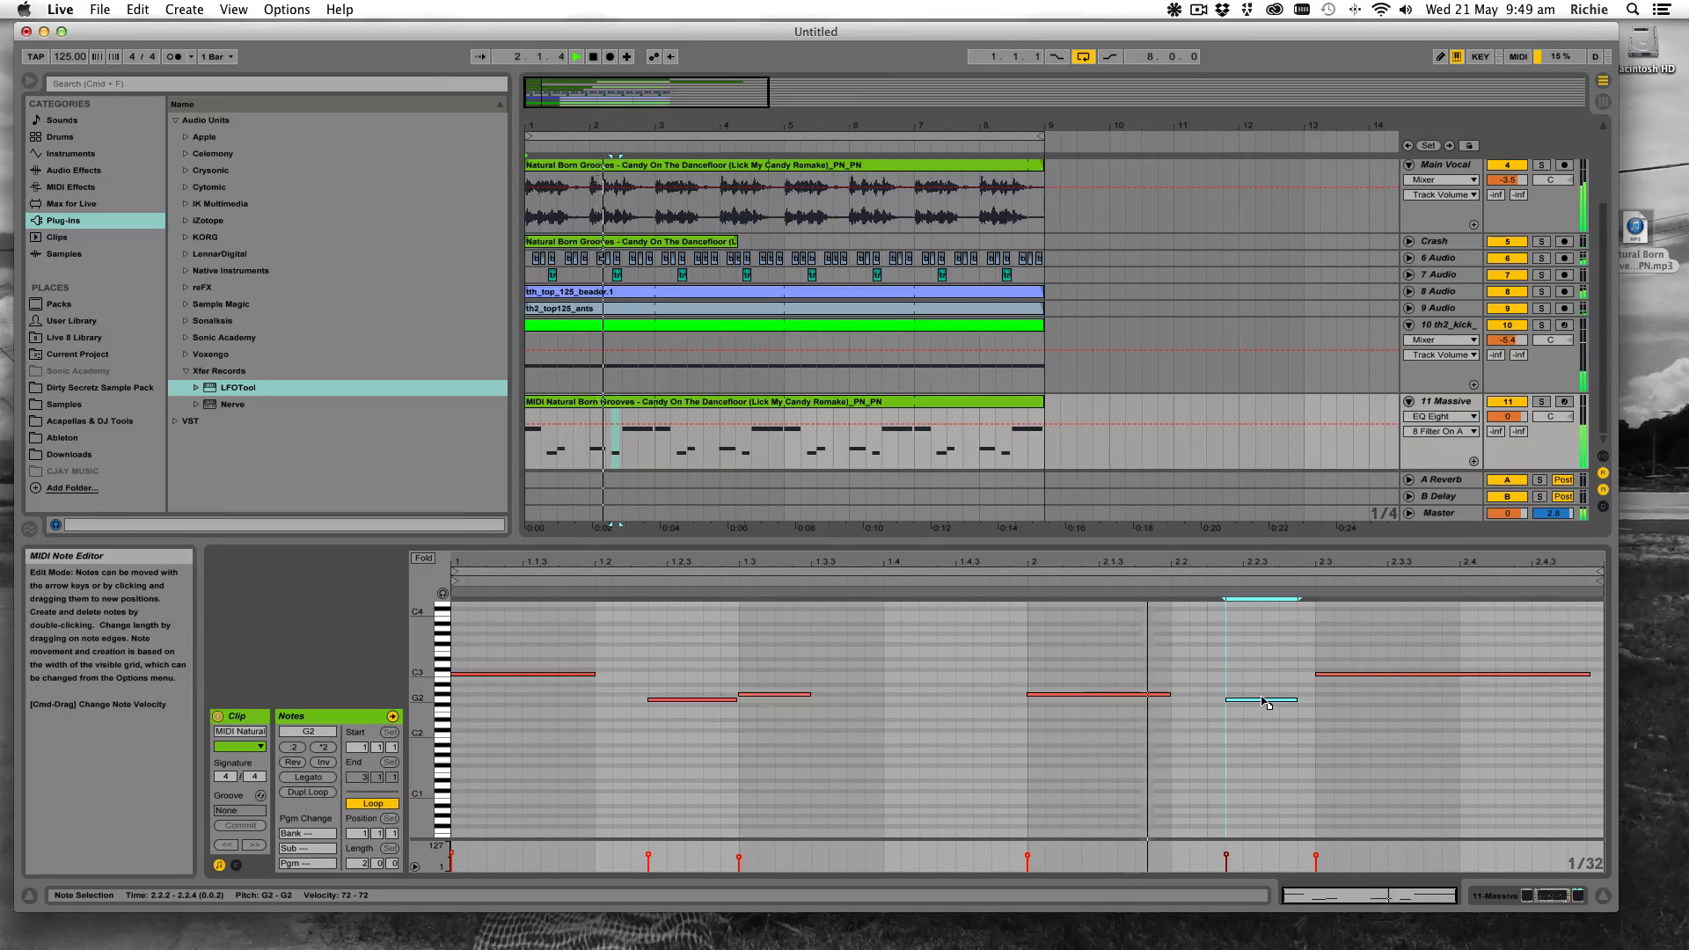
pyautogui.moveTo(1297, 701); pyautogui.dragTo(1309, 702)
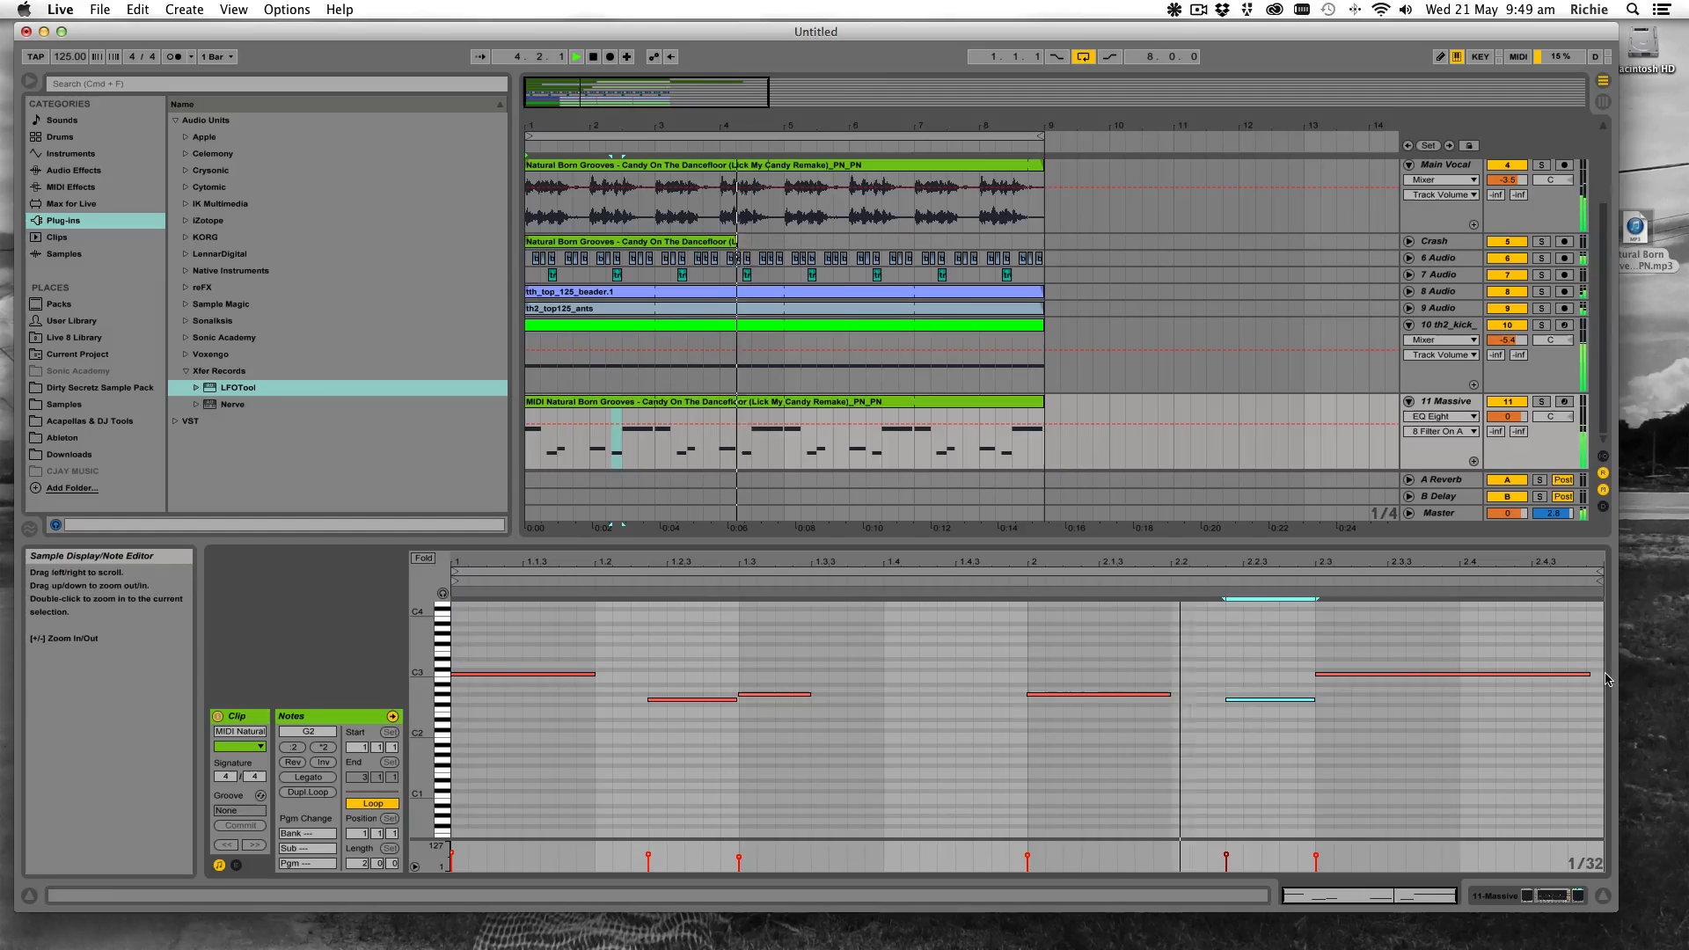
# Shorten the C3 note at 2.3 to end at 2.3.3 and add a C2 copy from 2.4 to the clip's end
pyautogui.moveTo(1589, 675); pyautogui.dragTo(1389, 676)
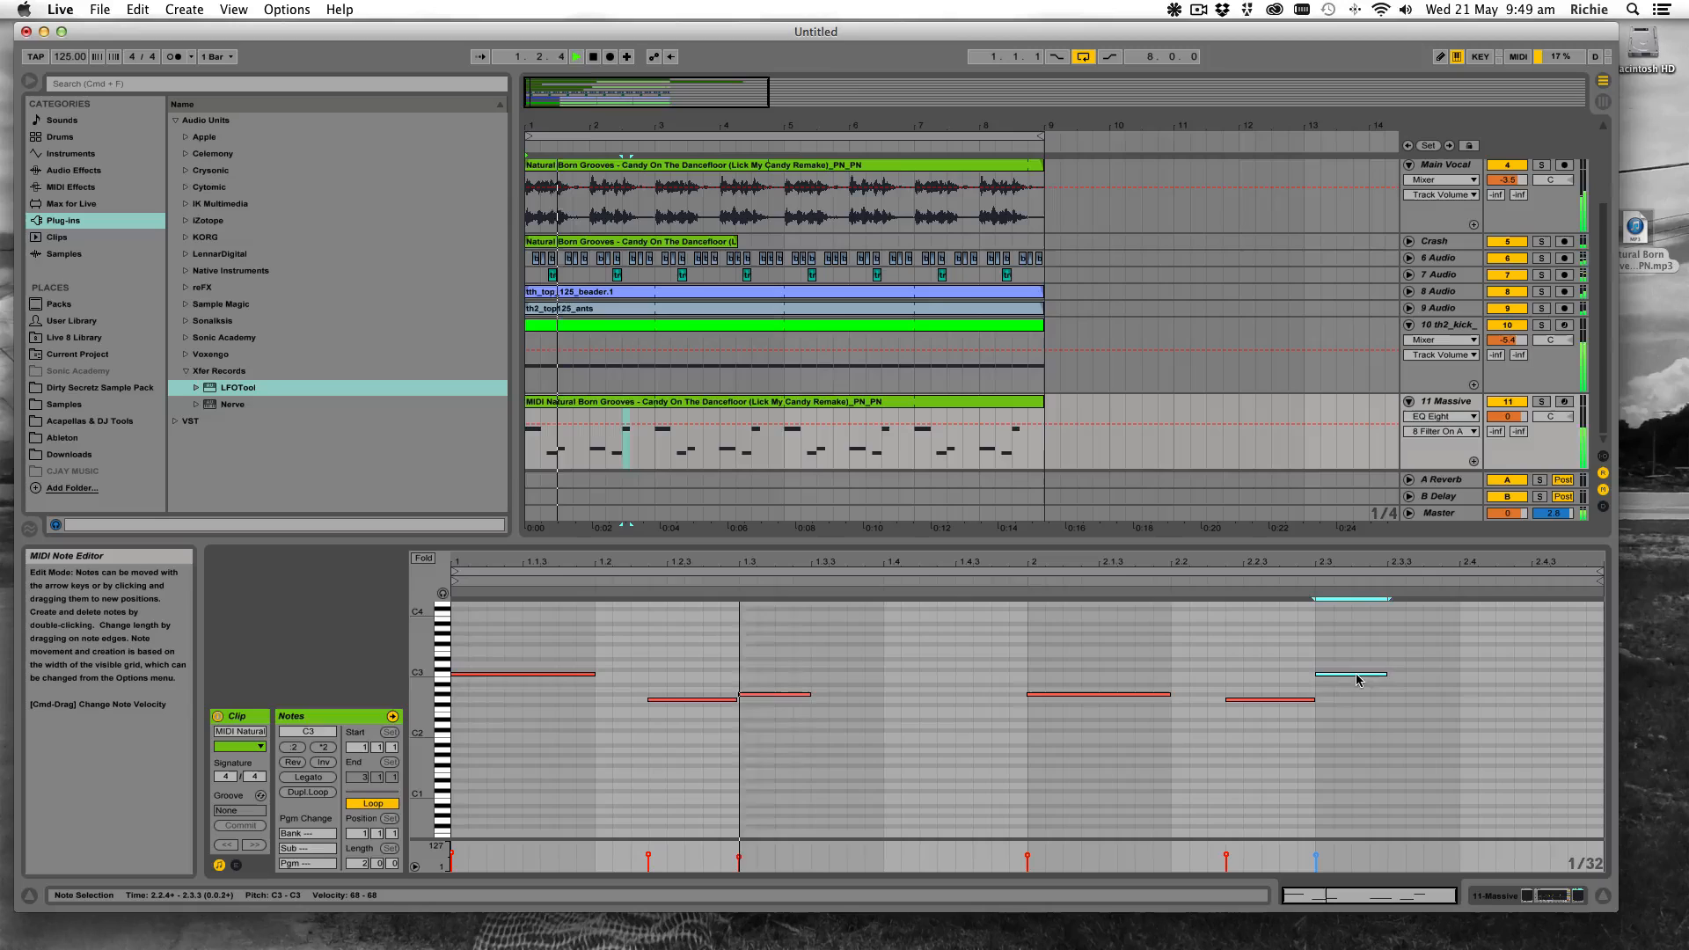
pyautogui.moveTo(1357, 680); pyautogui.dragTo(1575, 727)
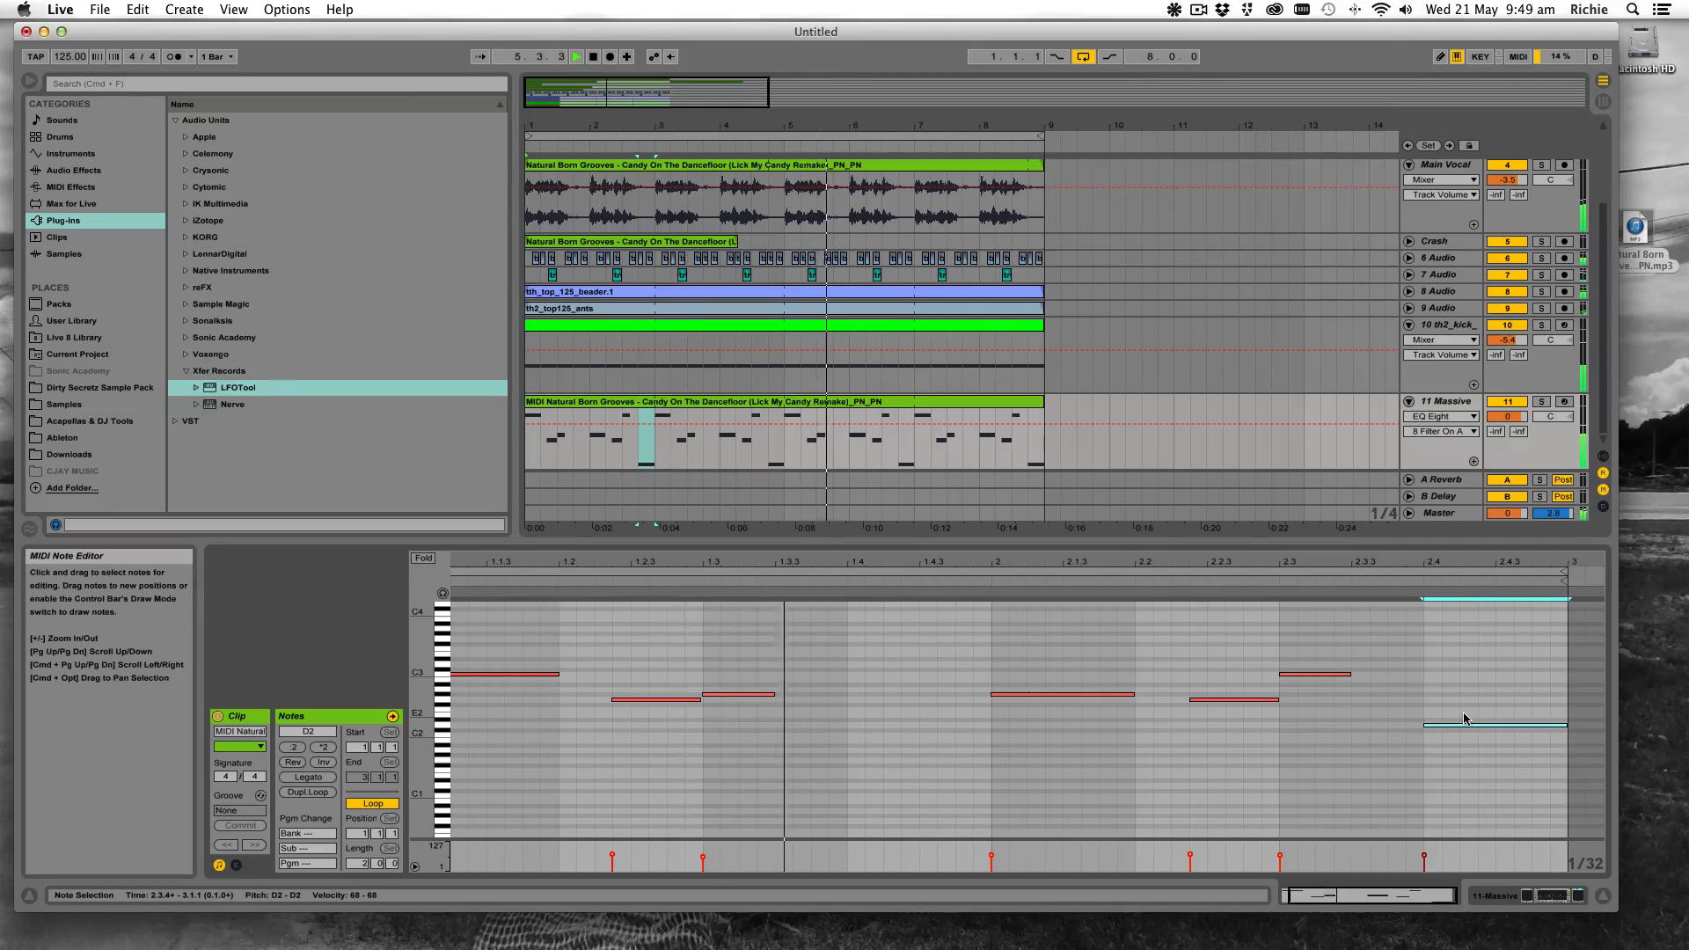
pyautogui.moveTo(1465, 725); pyautogui.dragTo(1478, 739)
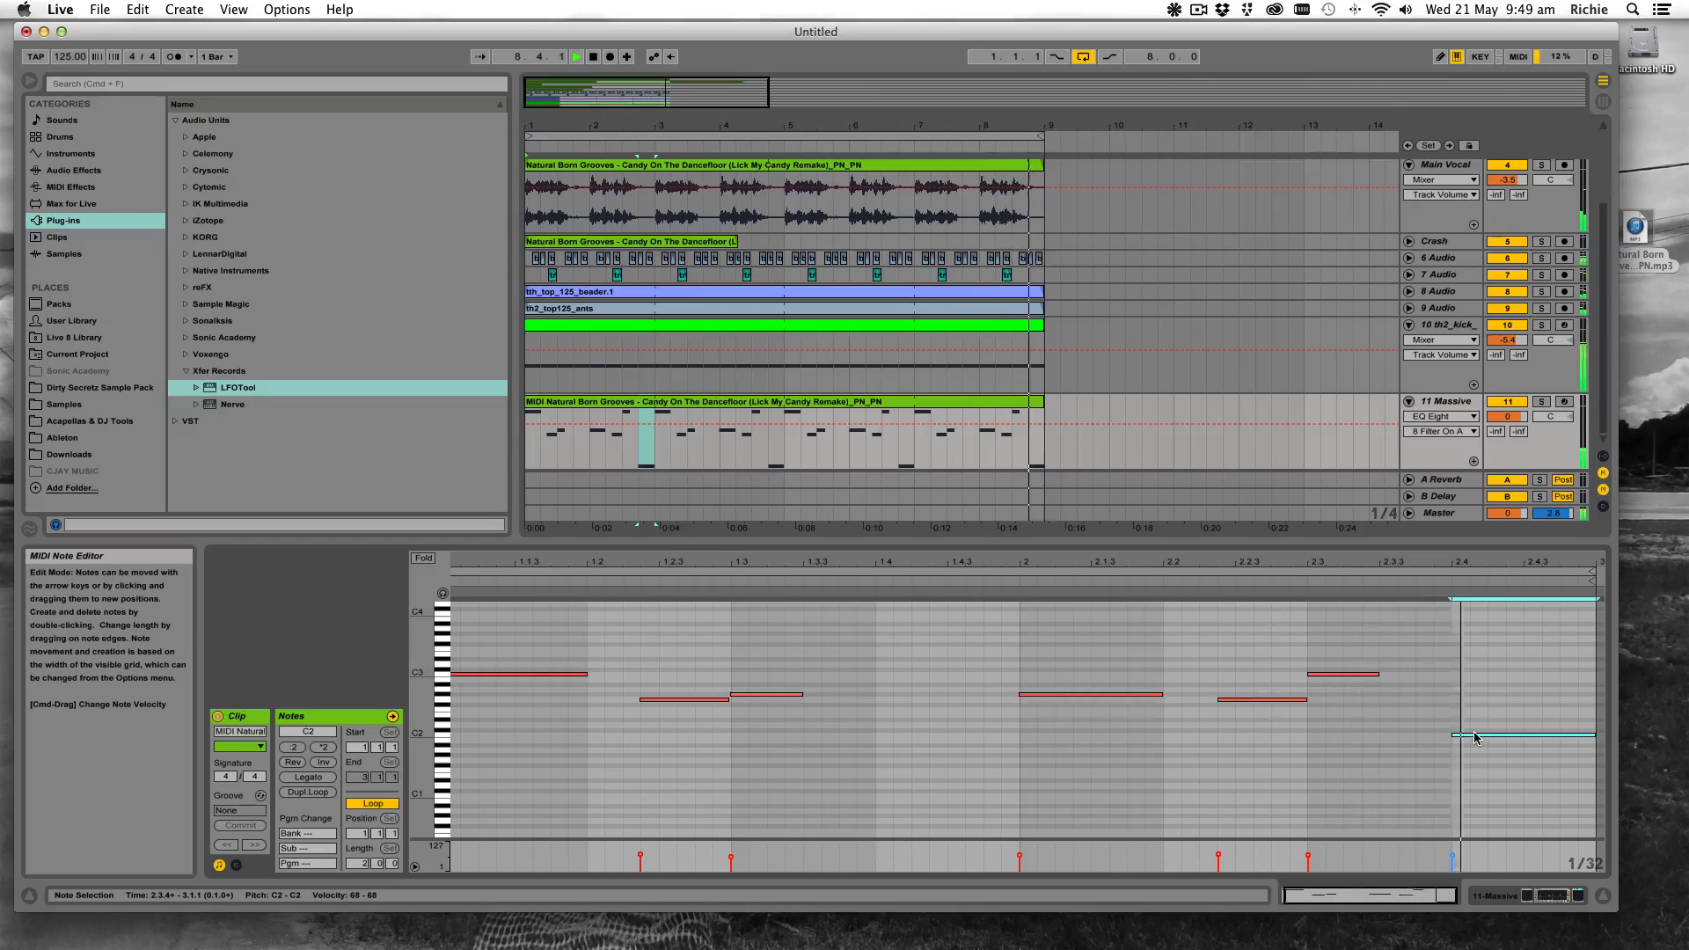
# Slightly lengthen the G#2 note at 1.3 and the C3 note at 2.3, then hide the clip editor
pyautogui.moveTo(800, 695); pyautogui.dragTo(817, 694)
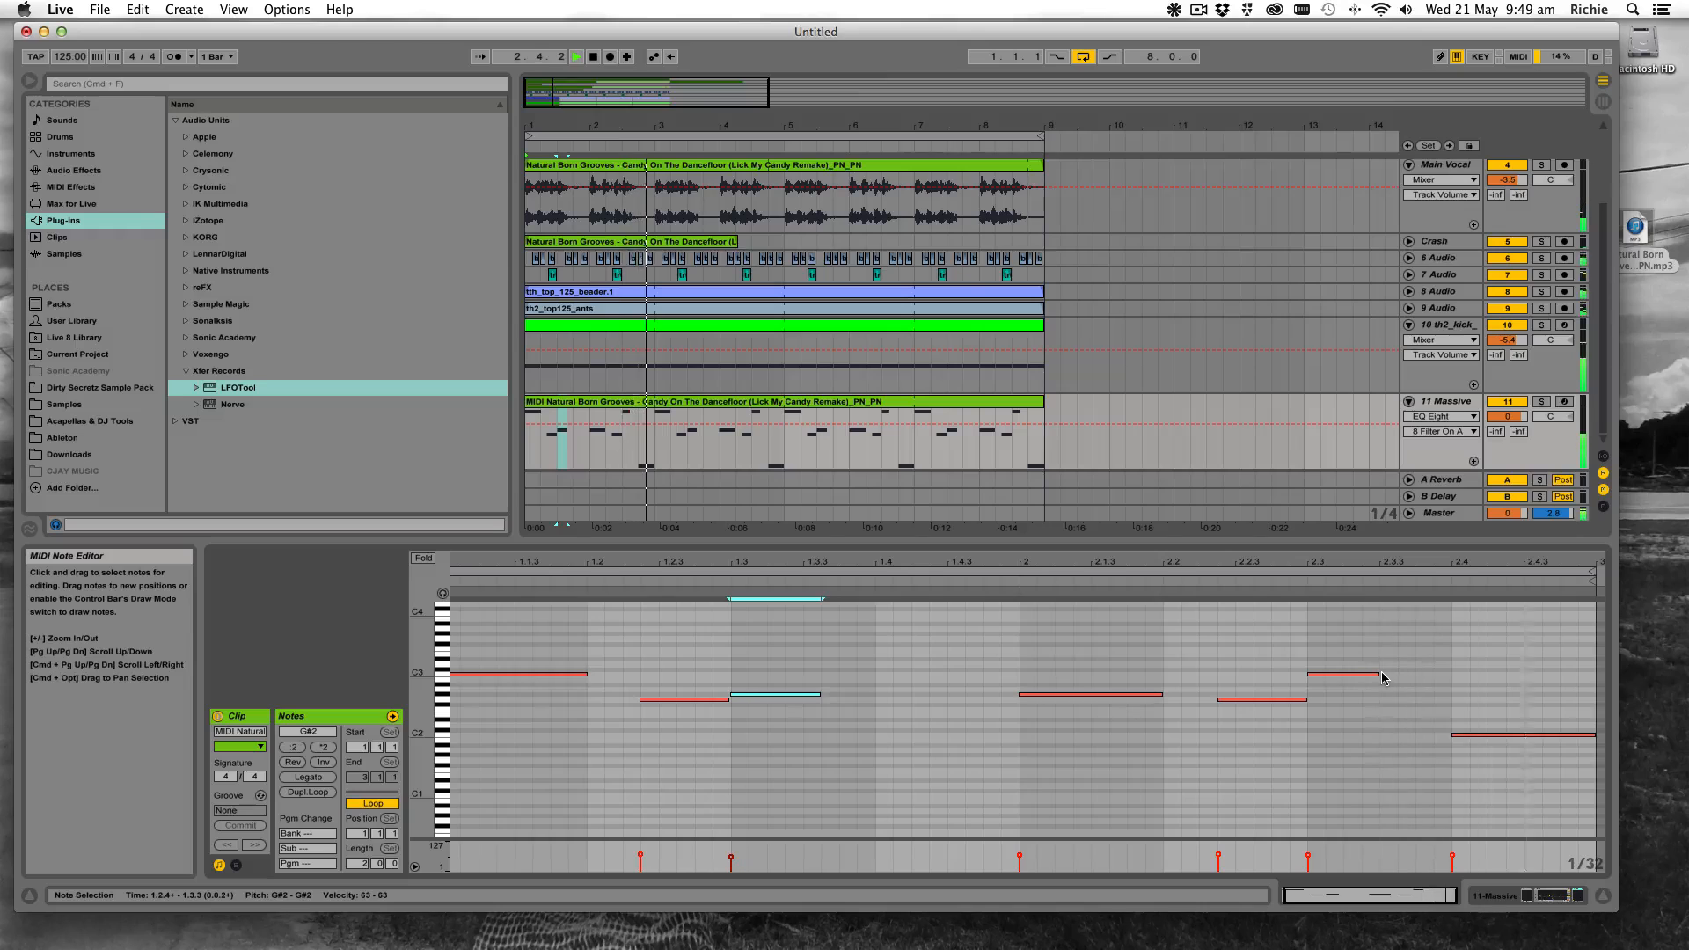
pyautogui.moveTo(1381, 678); pyautogui.dragTo(1400, 678)
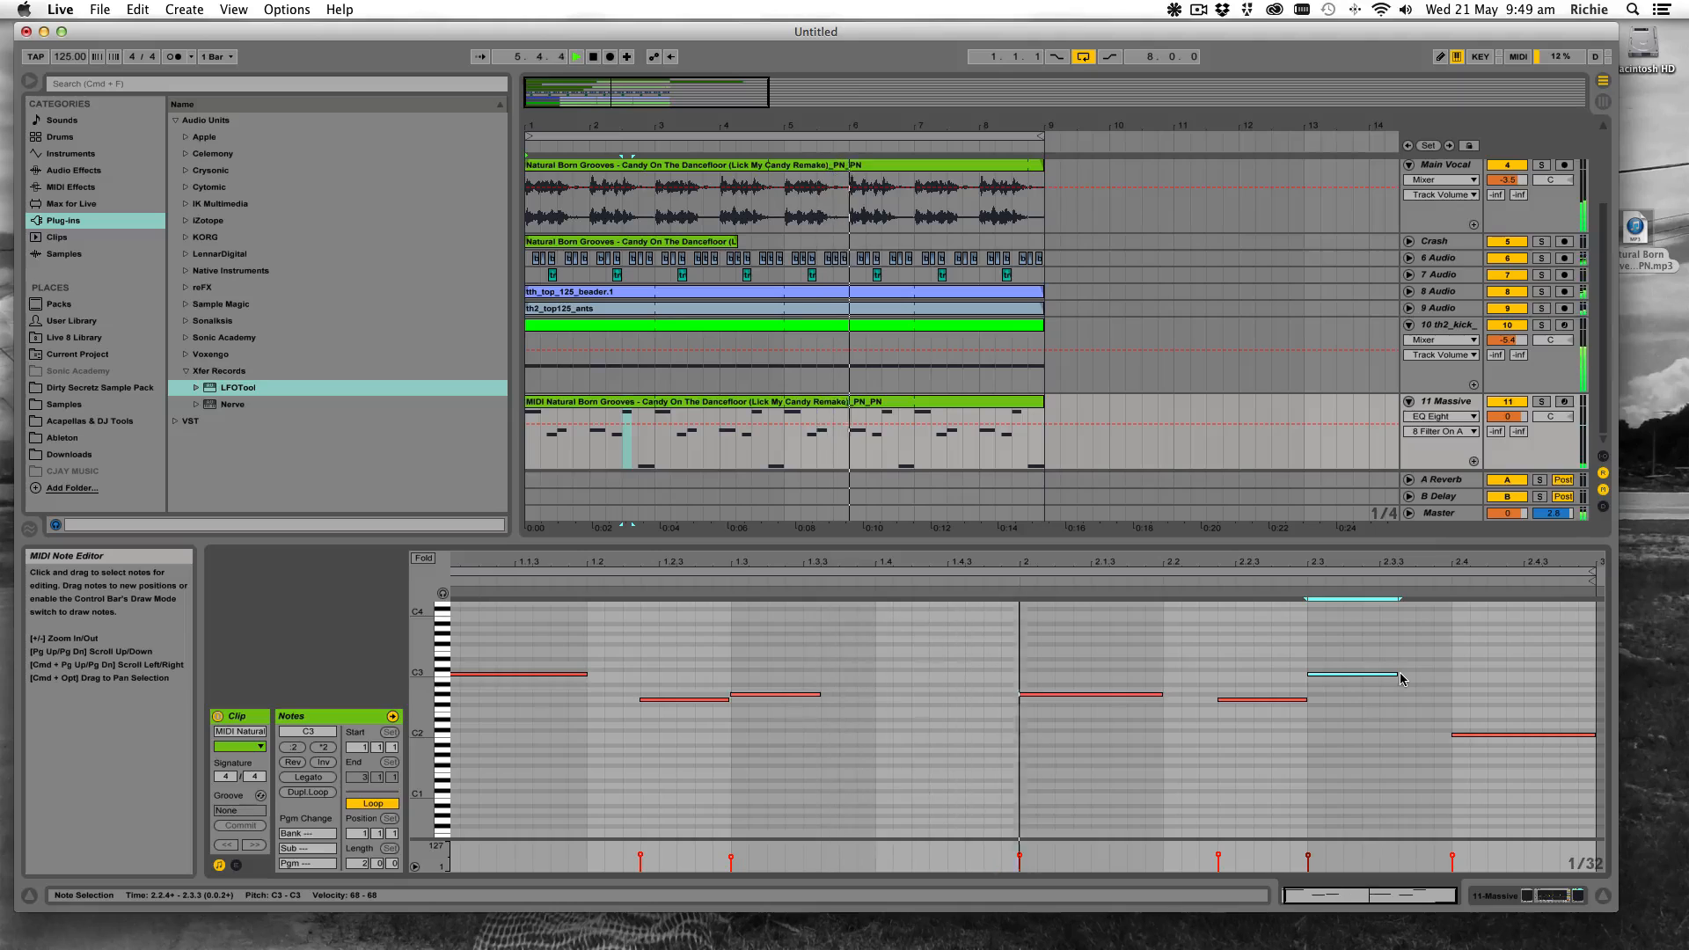
pyautogui.click(1603, 895)
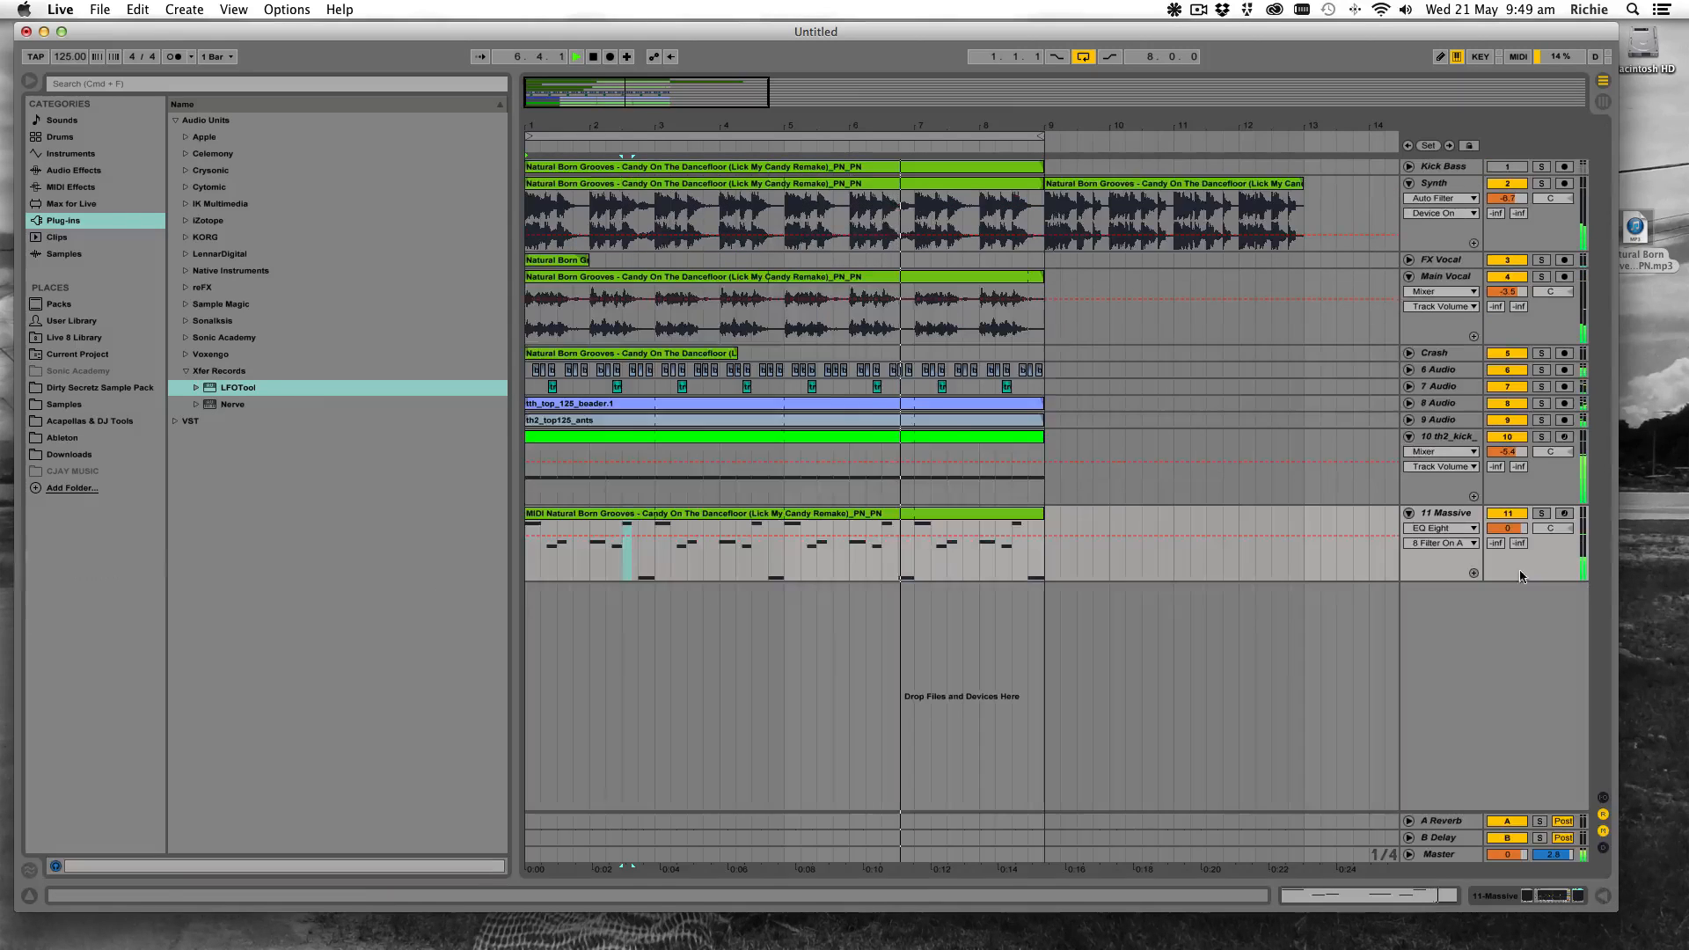
pyautogui.click(1408, 437)
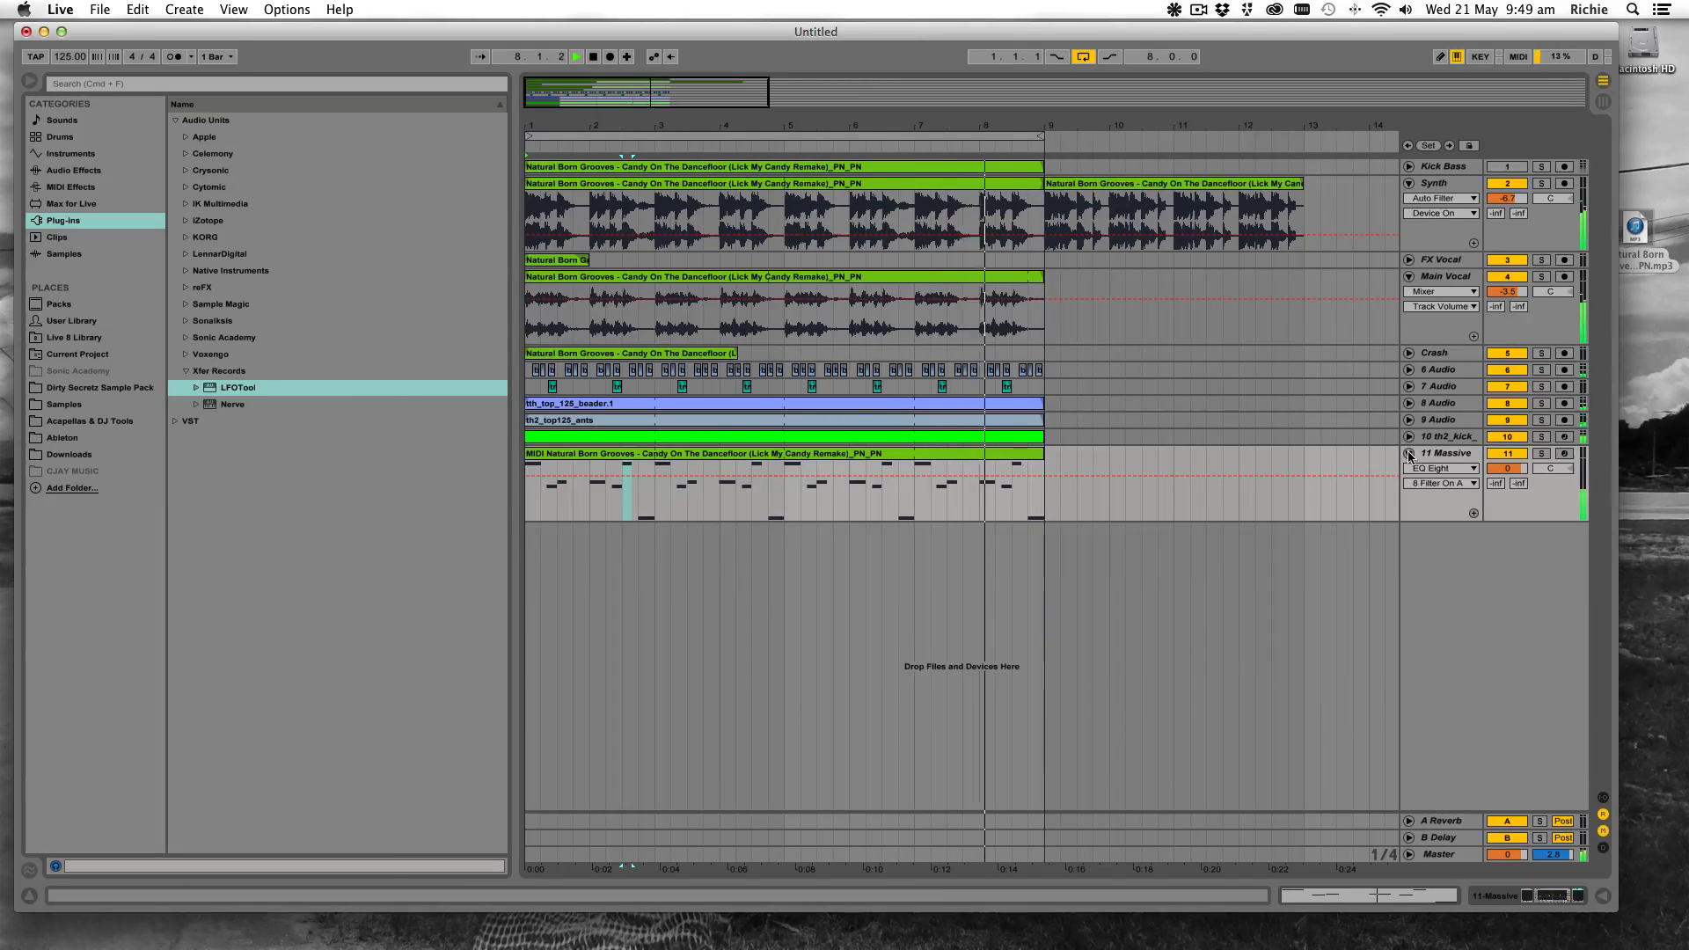
pyautogui.click(1408, 454)
pyautogui.click(1408, 454)
pyautogui.click(1409, 437)
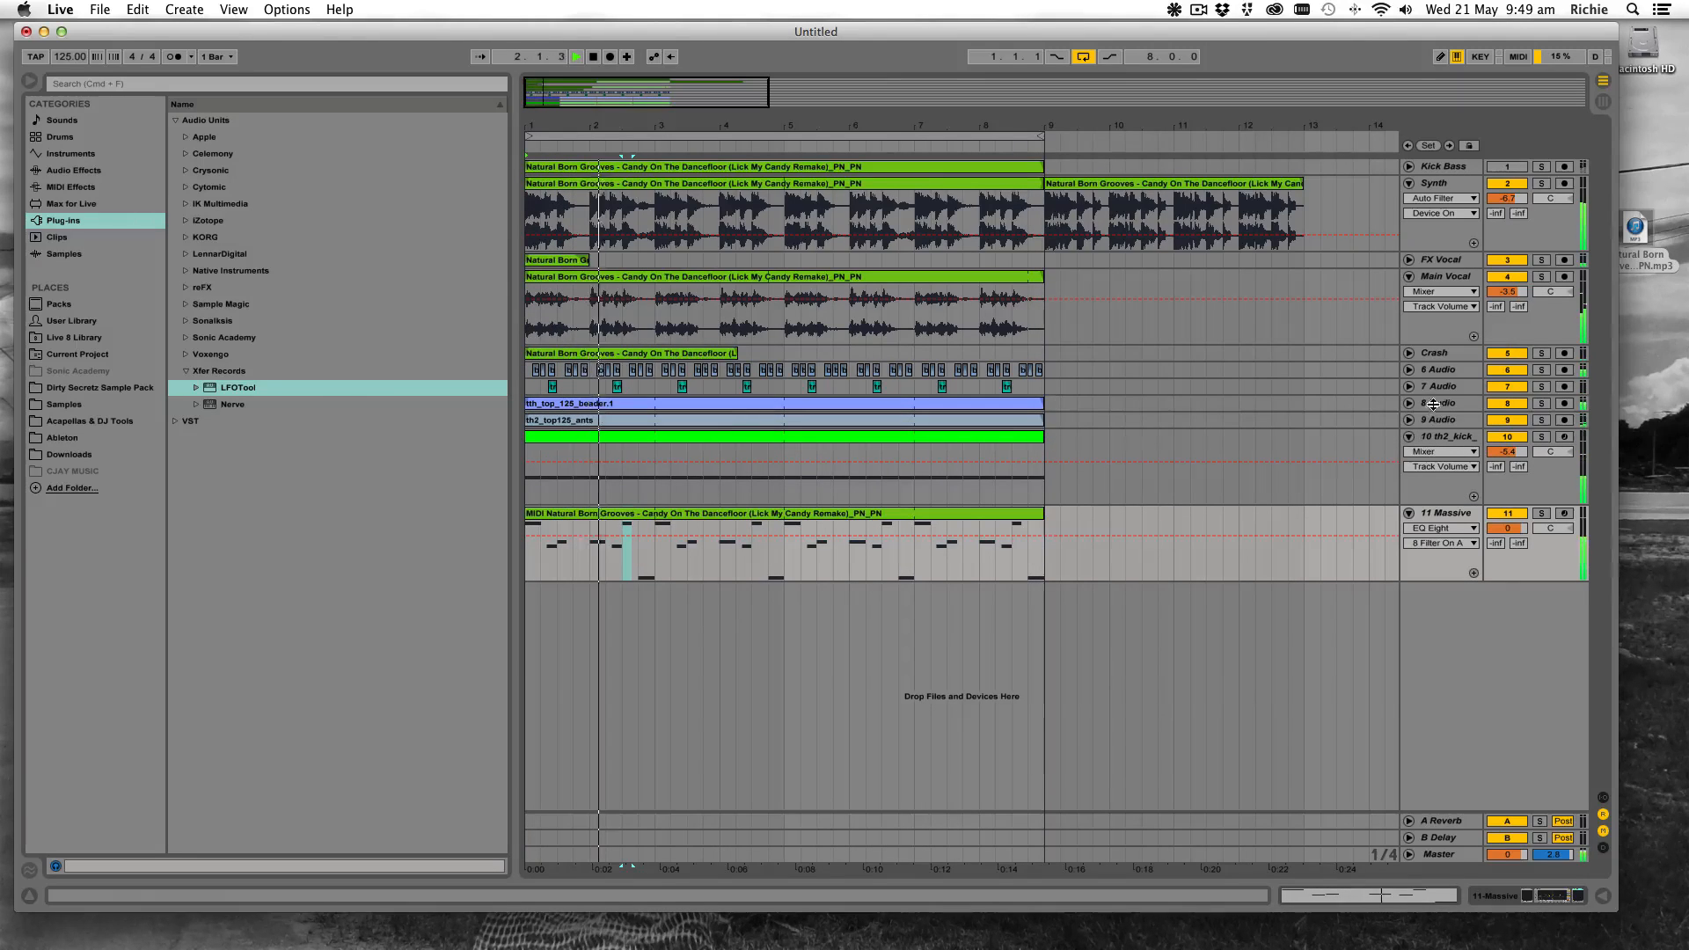
# Compare the groove with the th2_kick track muted and unmuted, and fold the kick and Massive tracks
pyautogui.click(1507, 438)
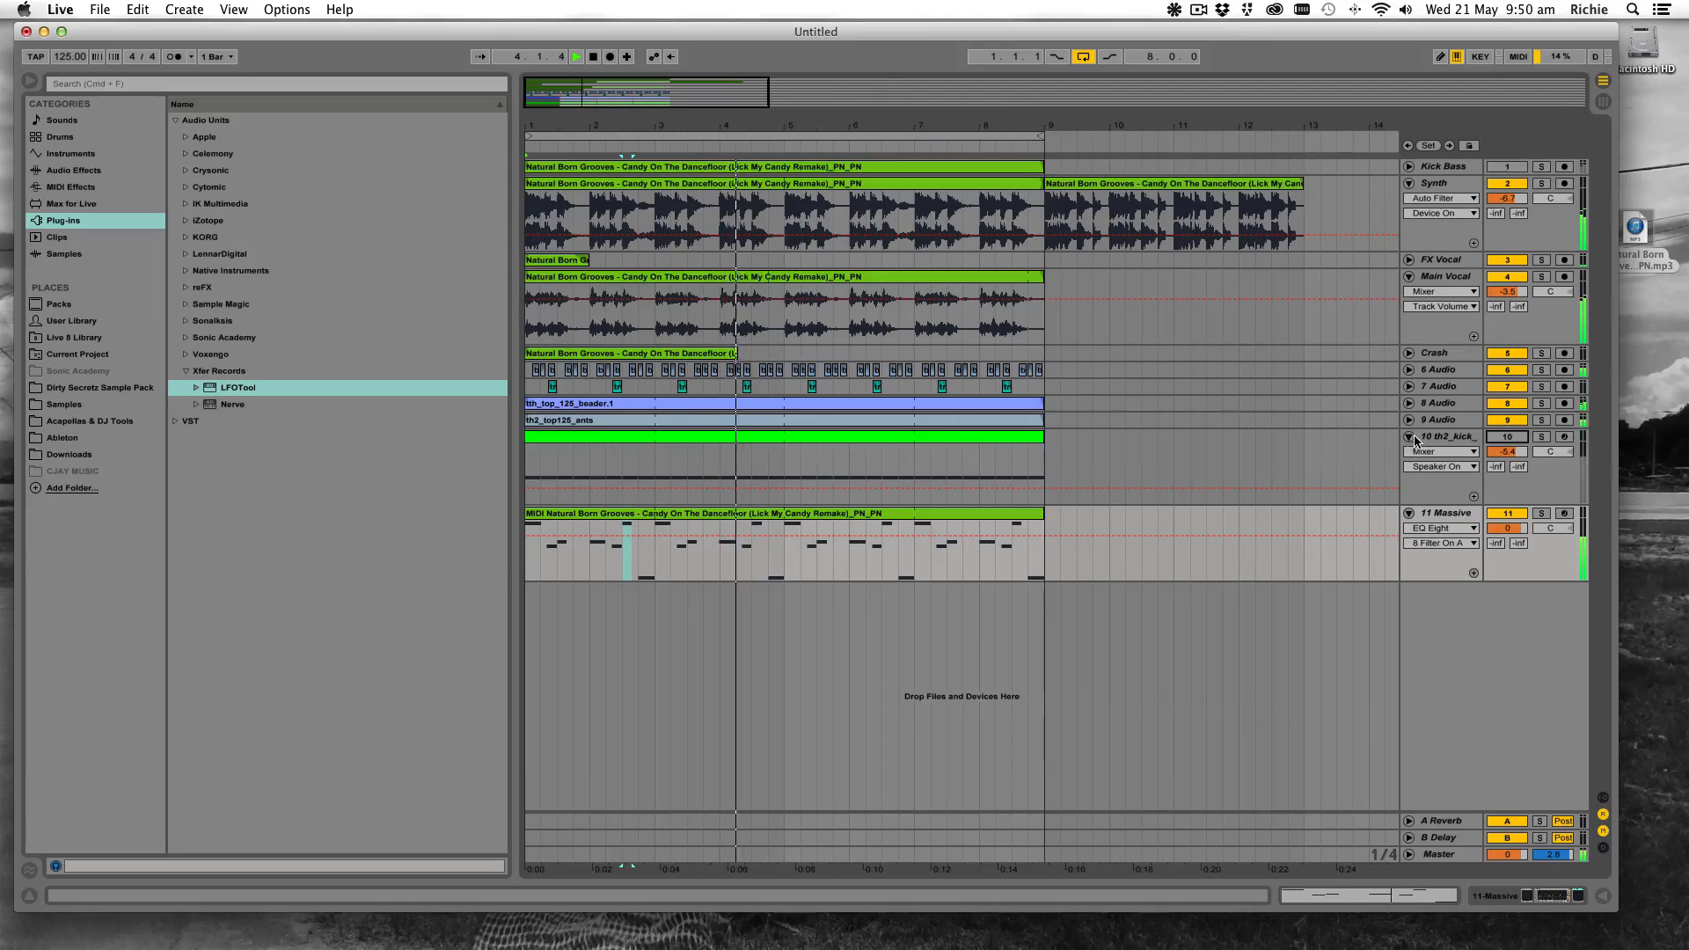
pyautogui.click(1521, 444)
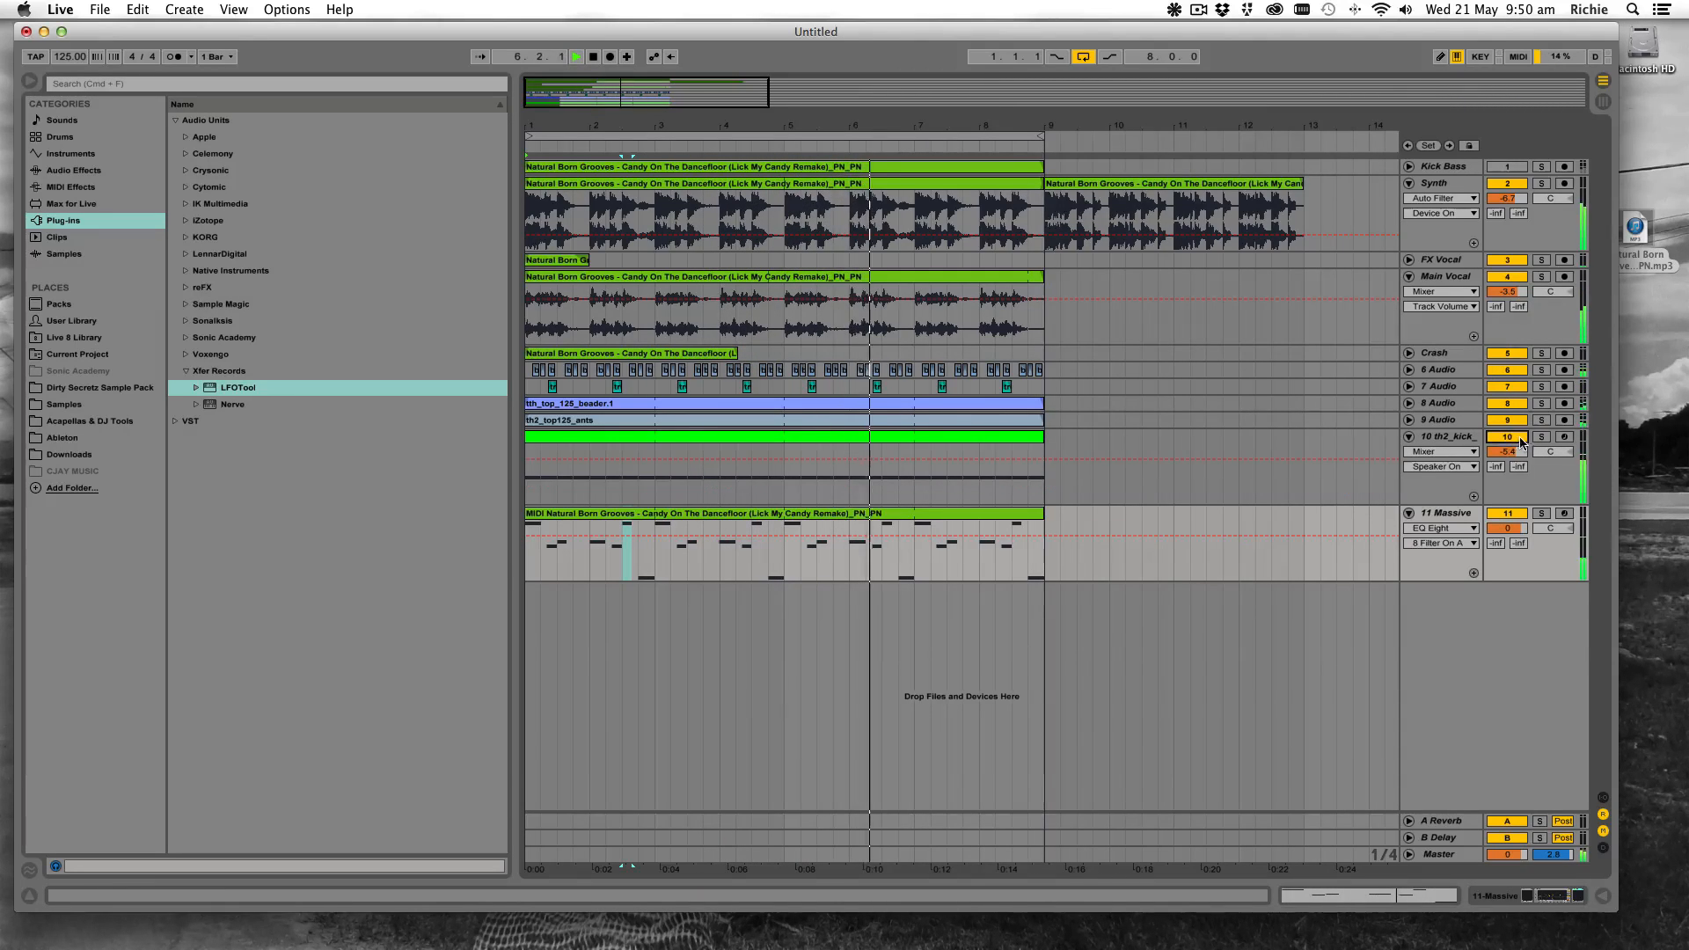
pyautogui.click(1408, 437)
pyautogui.click(1409, 453)
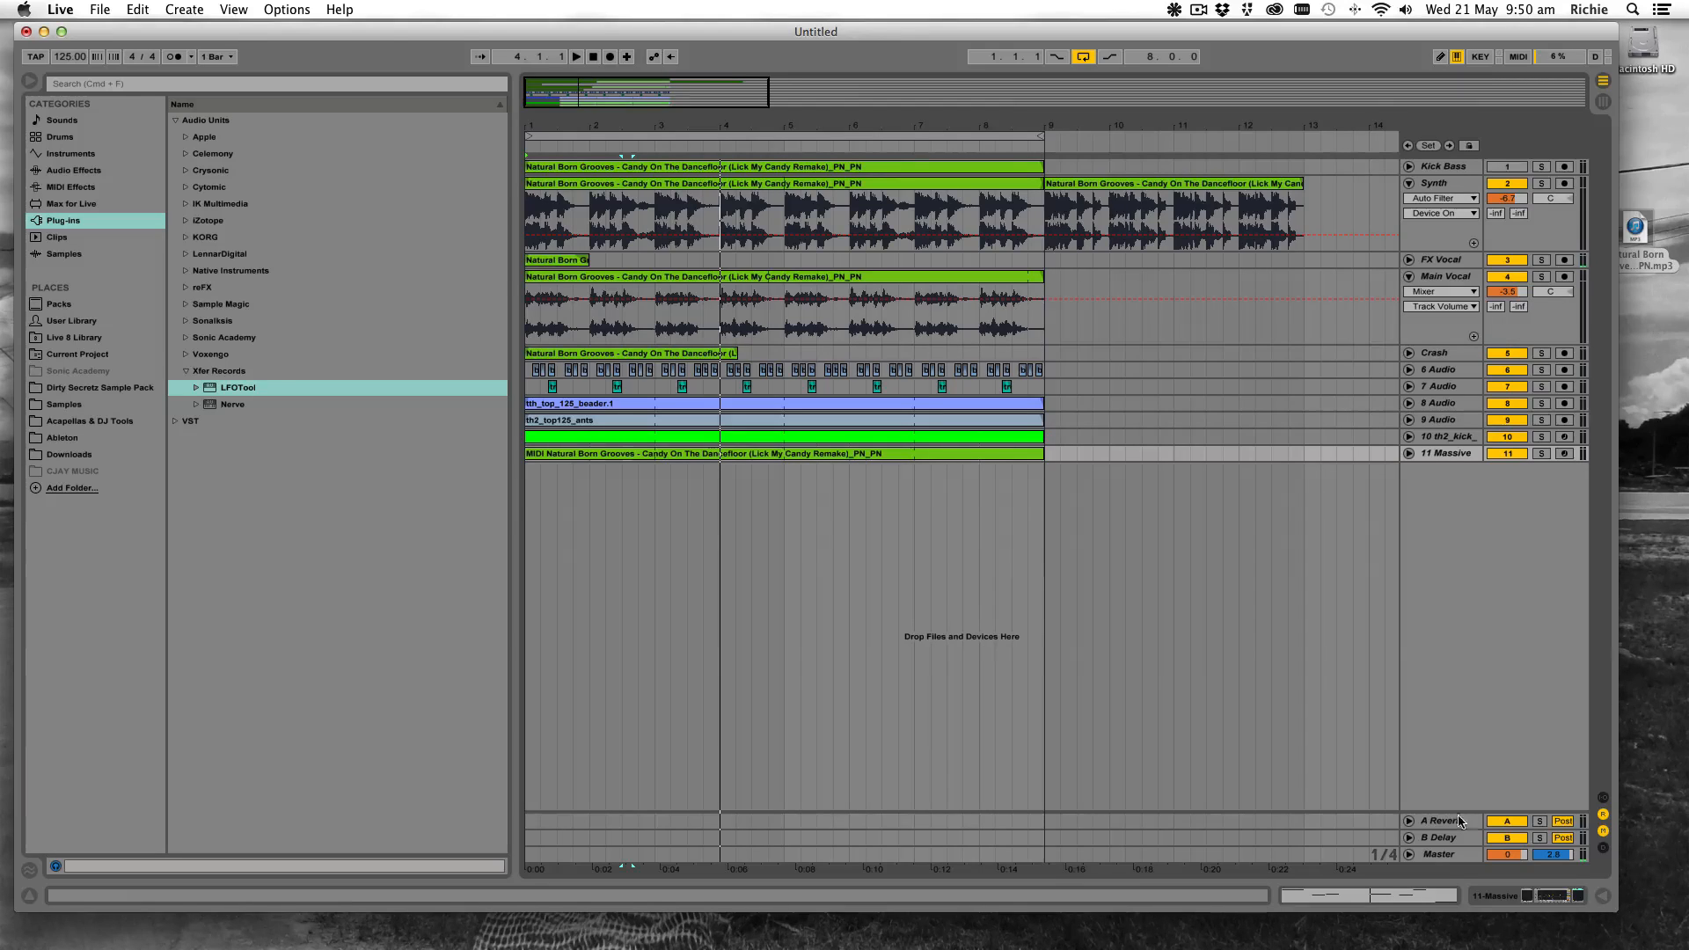
# Add a Limiter after The Glue on the Master track and raise its gain to 5.30 dB during playback
pyautogui.click(1447, 857)
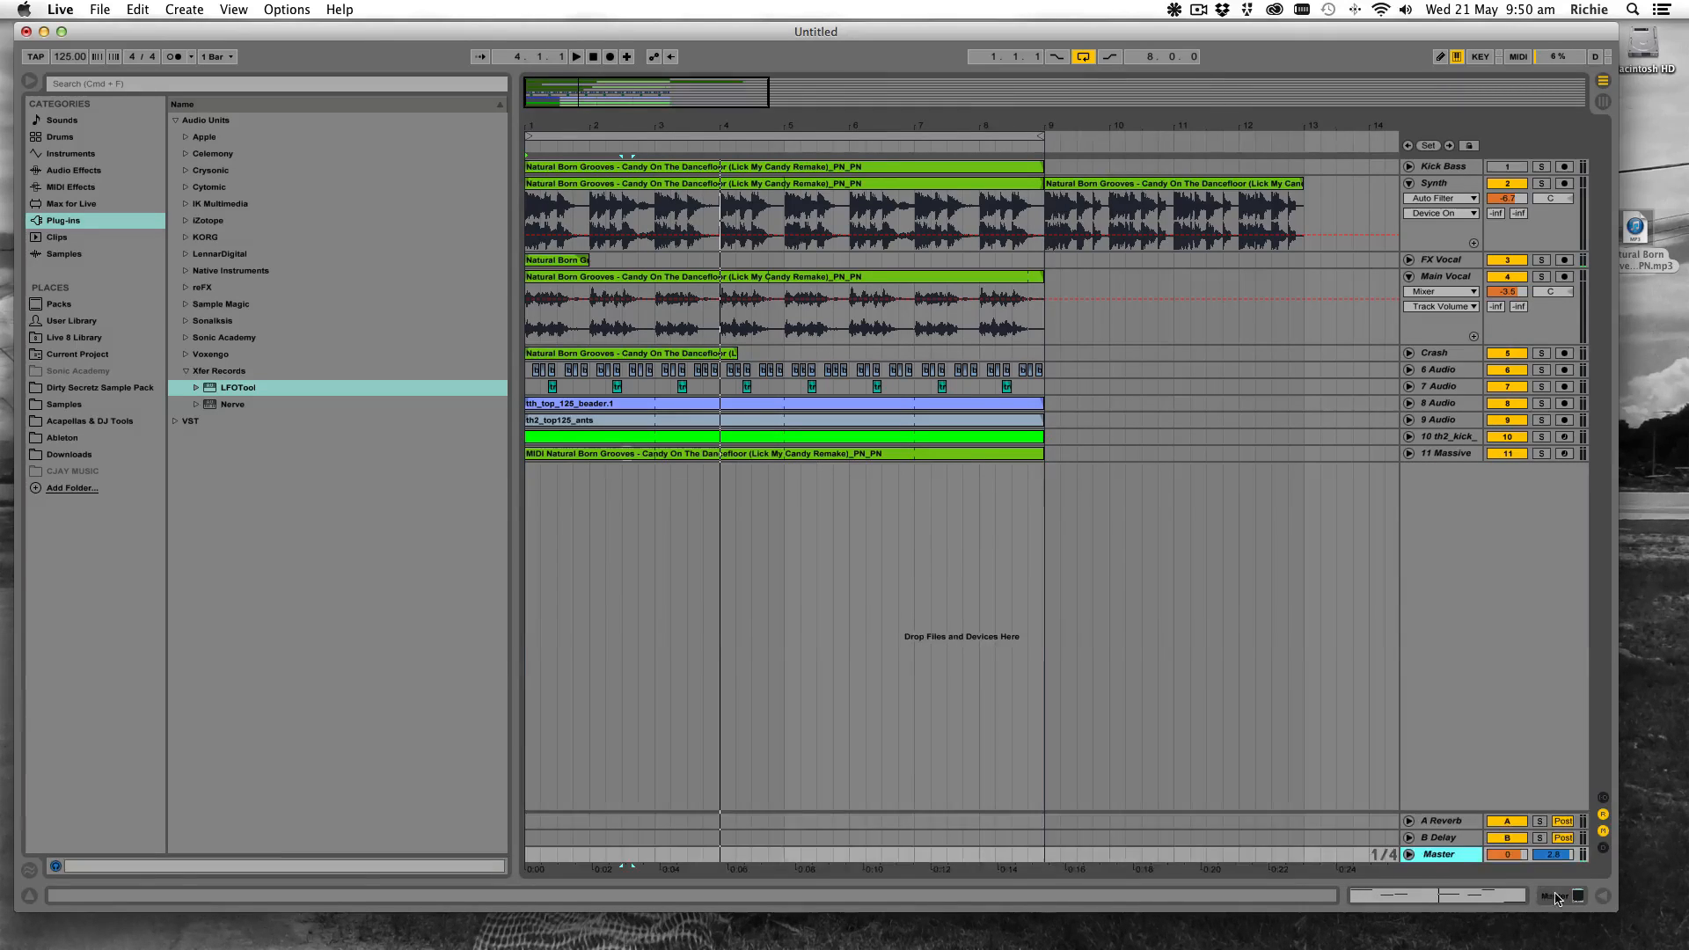
pyautogui.click(1555, 897)
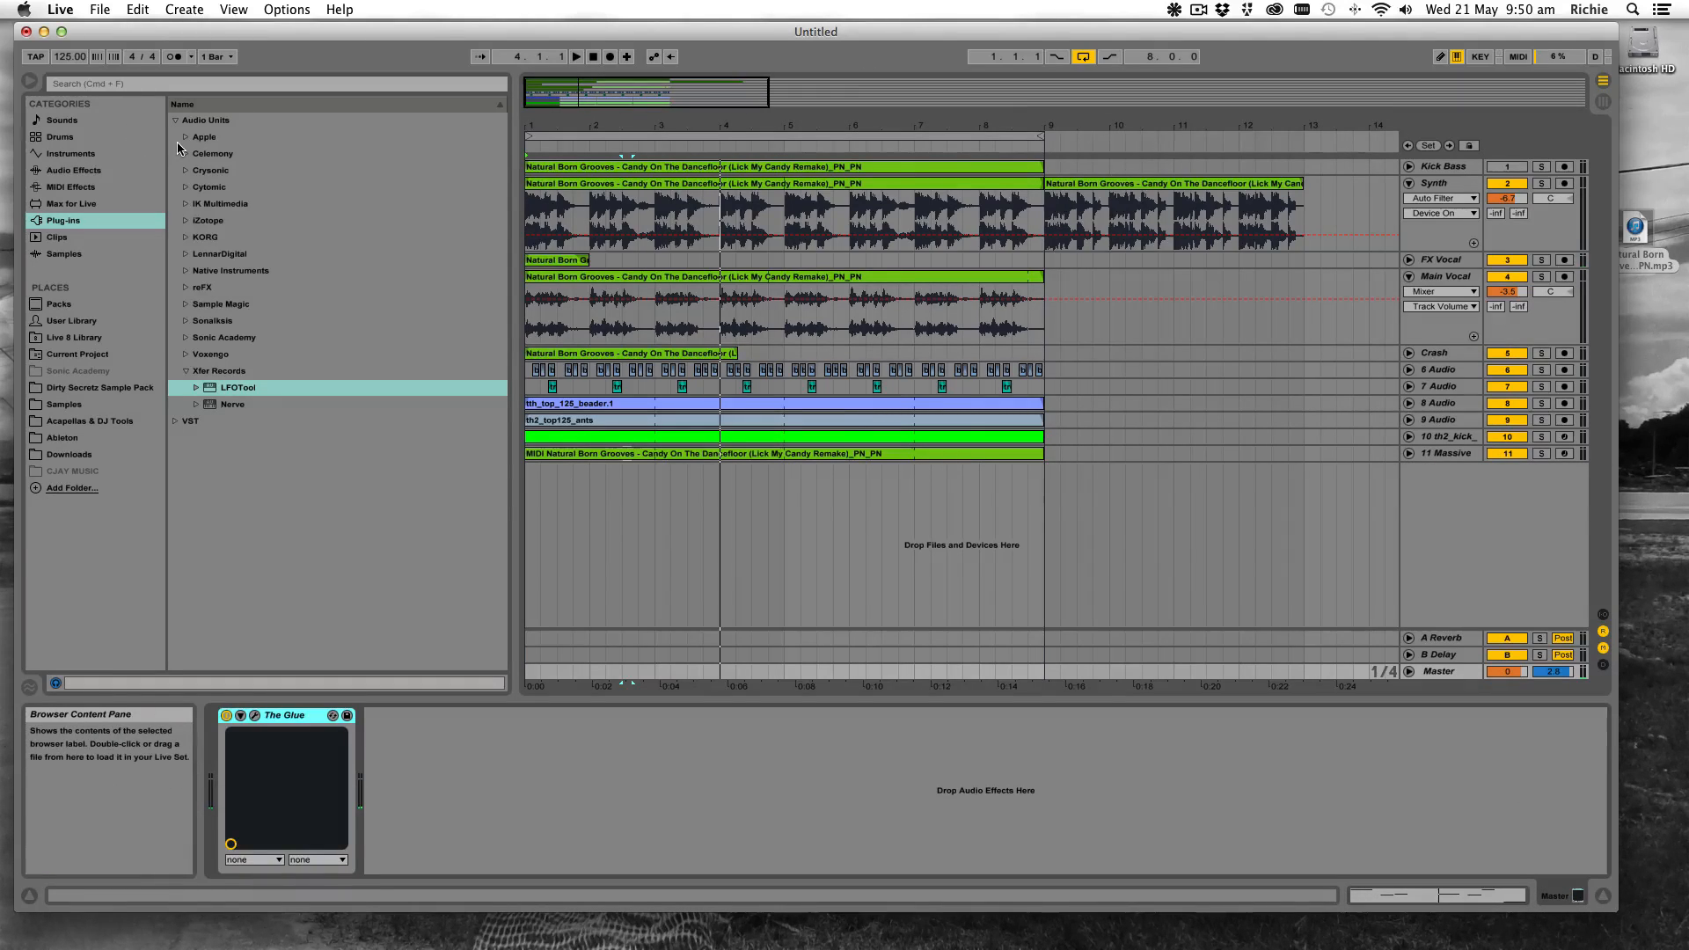
pyautogui.click(73, 170)
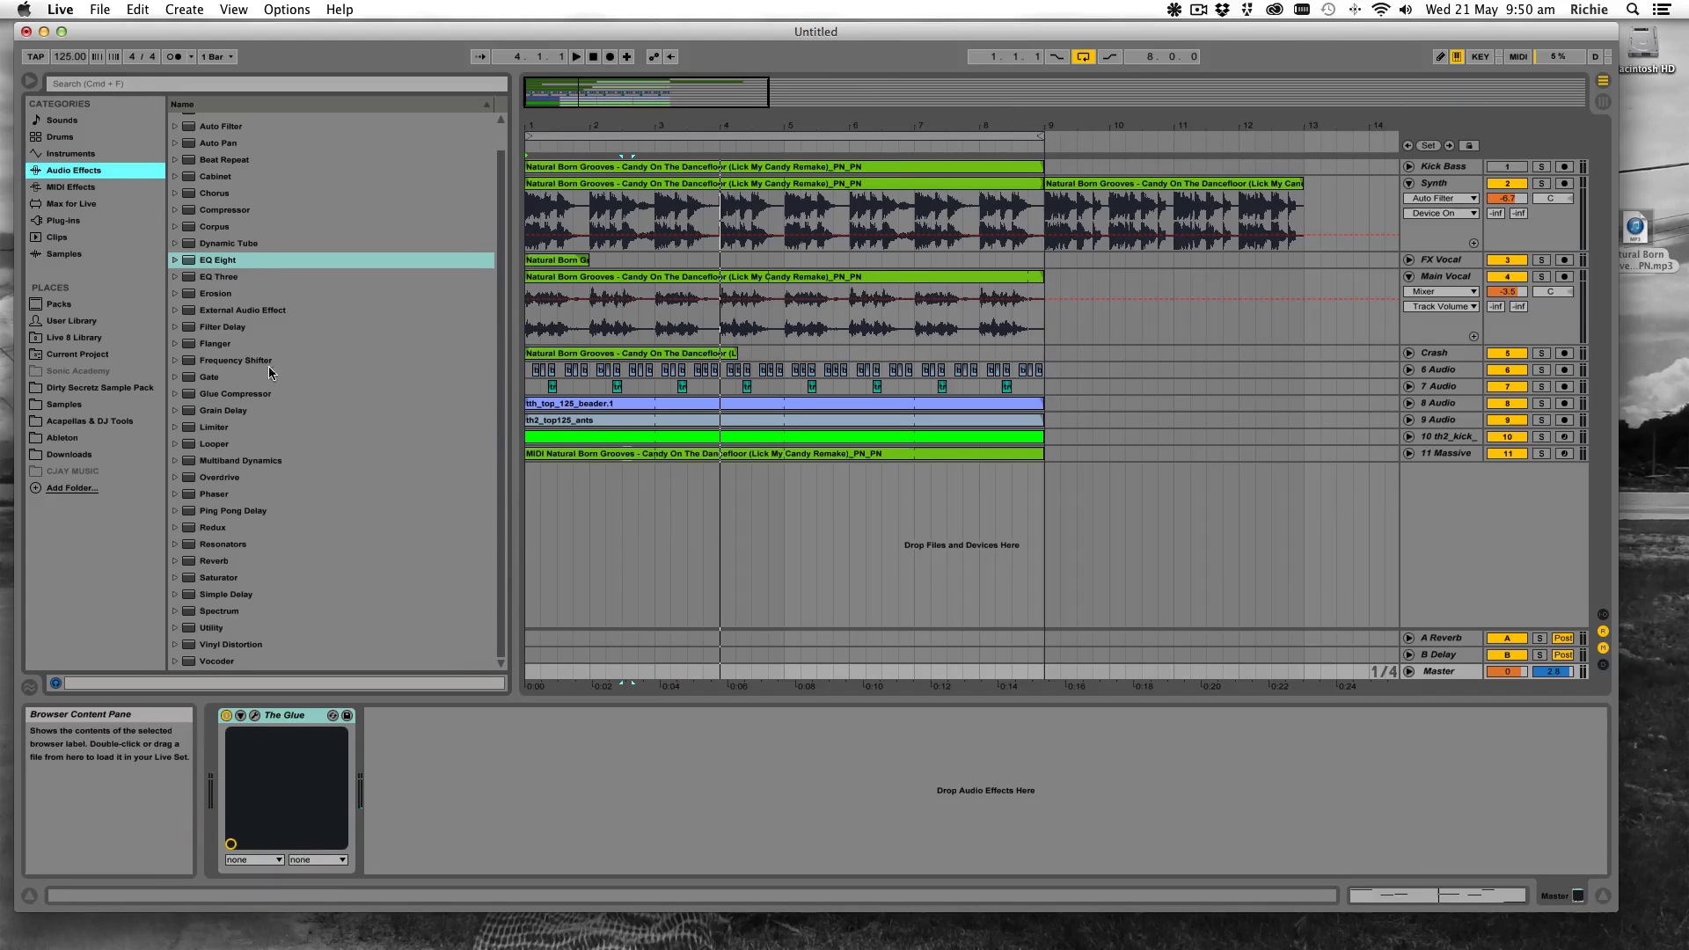
pyautogui.click(236, 428)
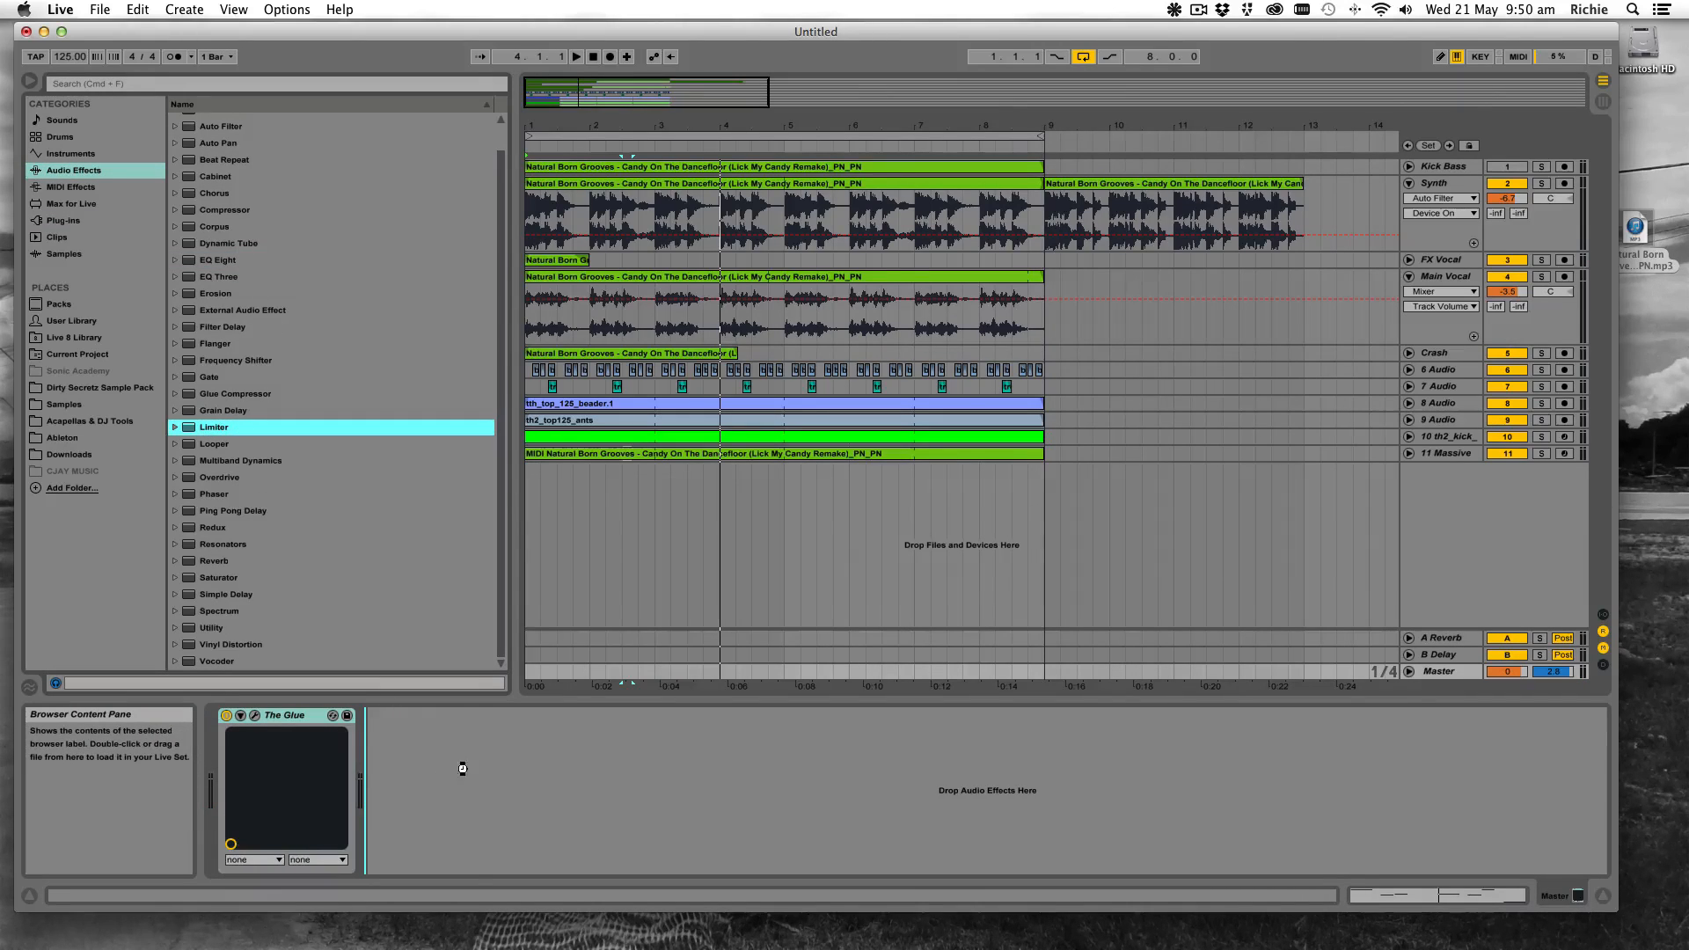
pyautogui.moveTo(462, 769); pyautogui.dragTo(457, 767)
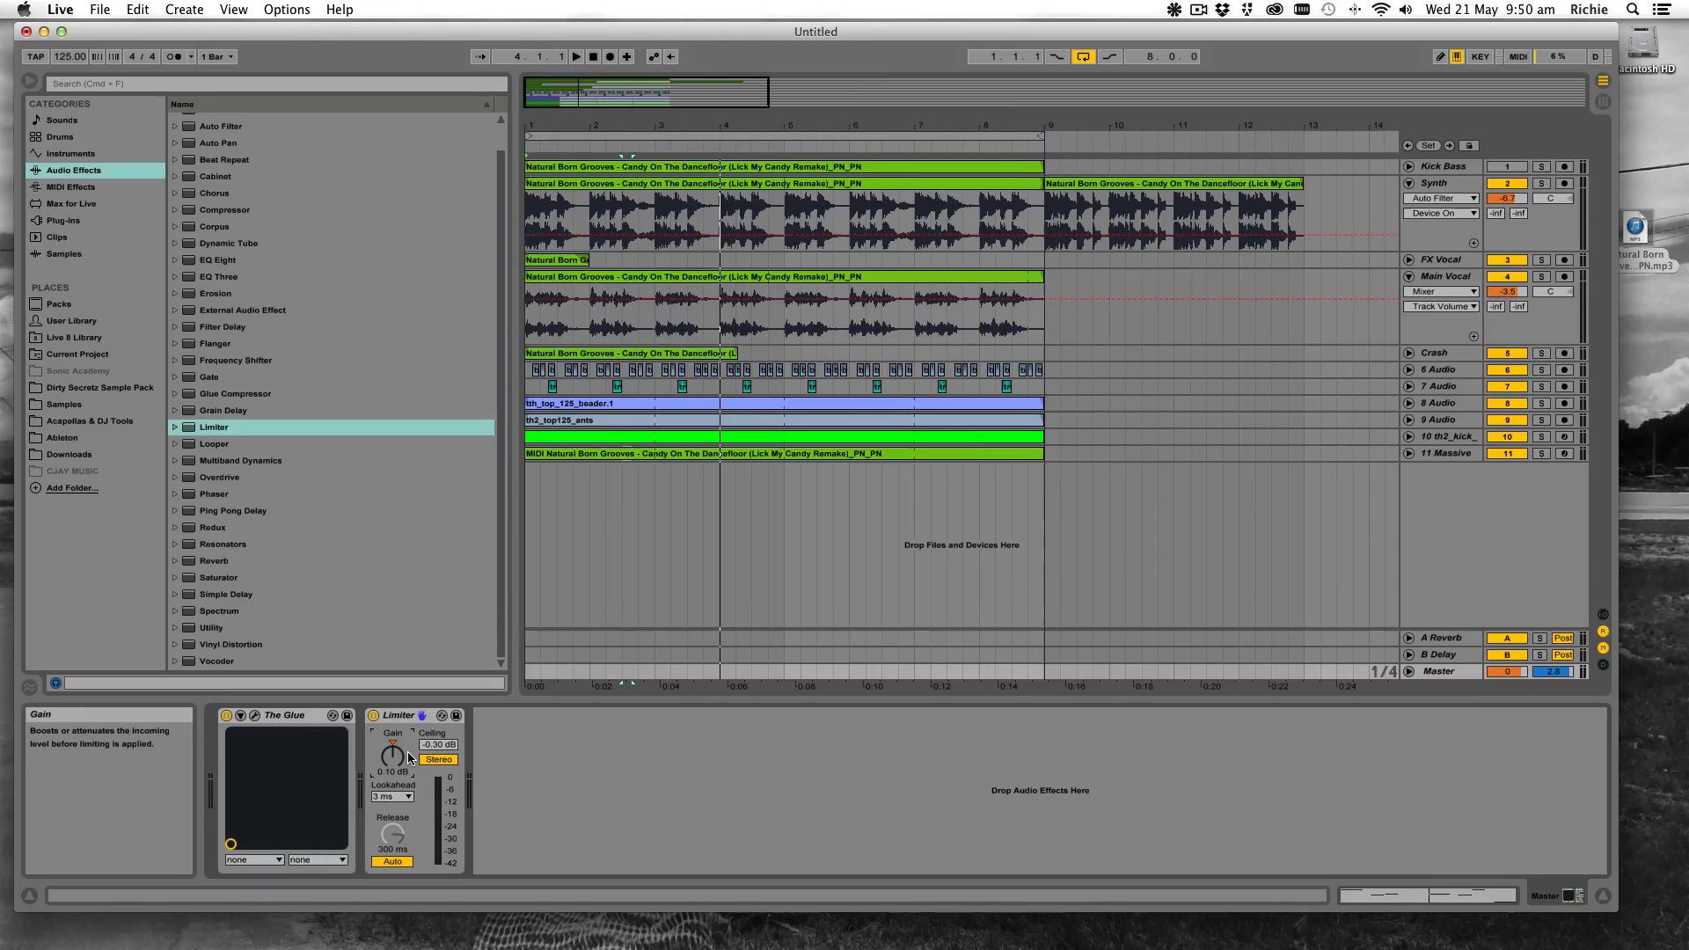
pyautogui.press('space')
pyautogui.moveTo(408, 752); pyautogui.dragTo(409, 739)
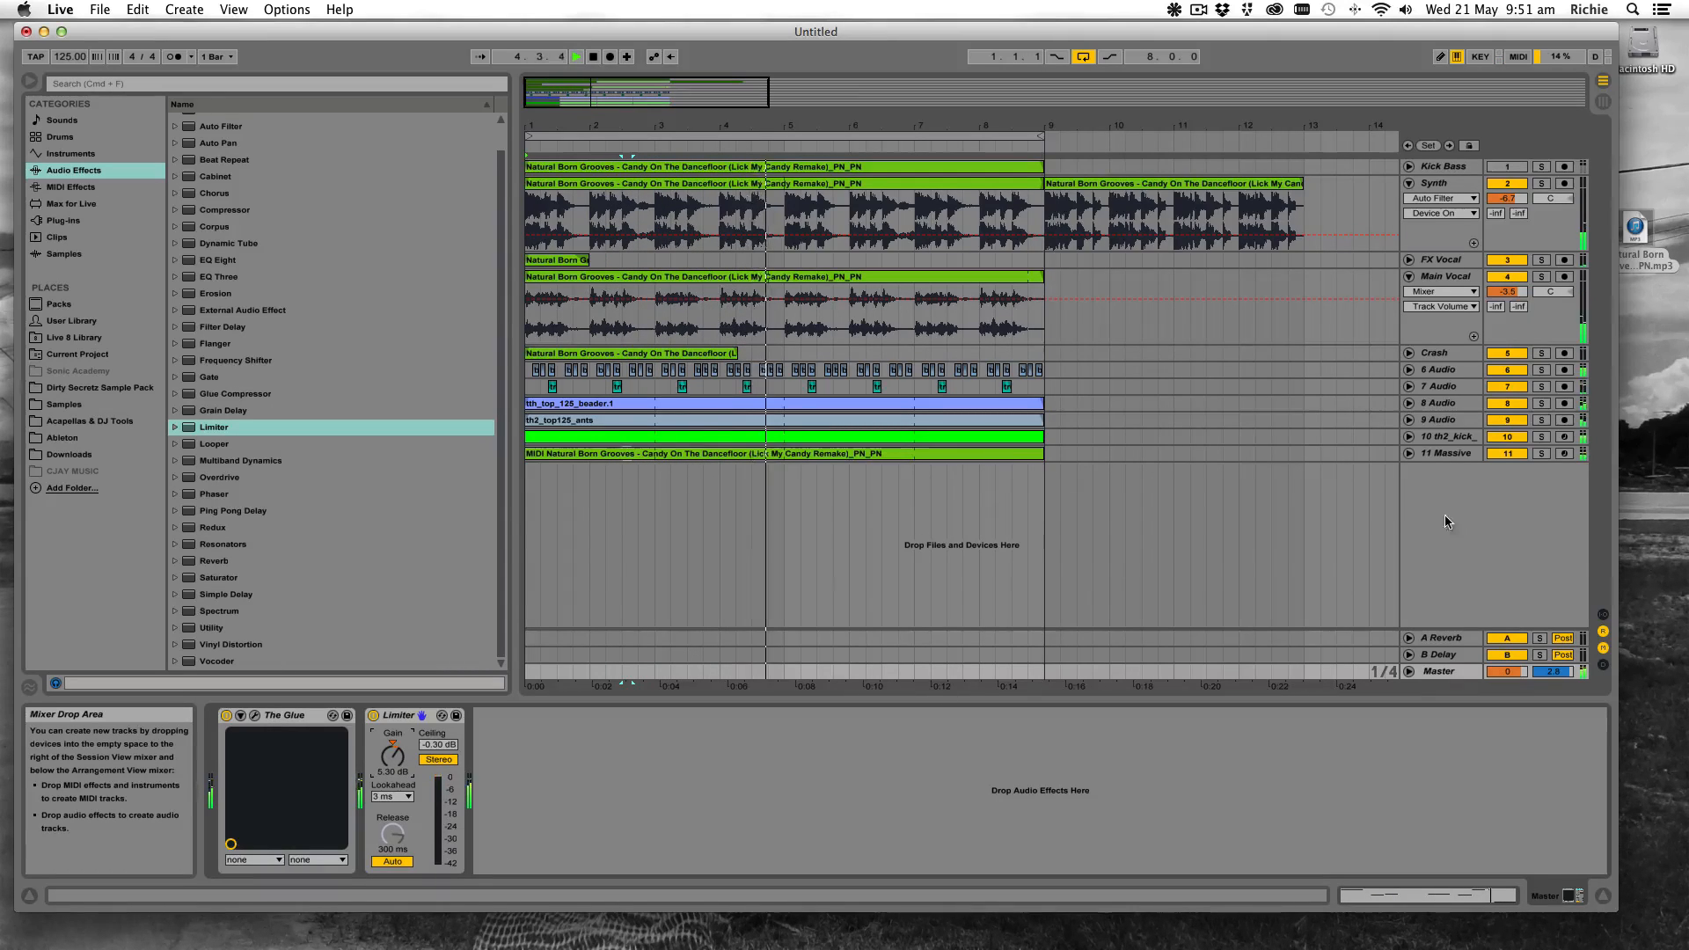
# Set the low cut in the Massive track's EQ Eight to 53.8 Hz and fold the Main Vocal track
pyautogui.click(1427, 454)
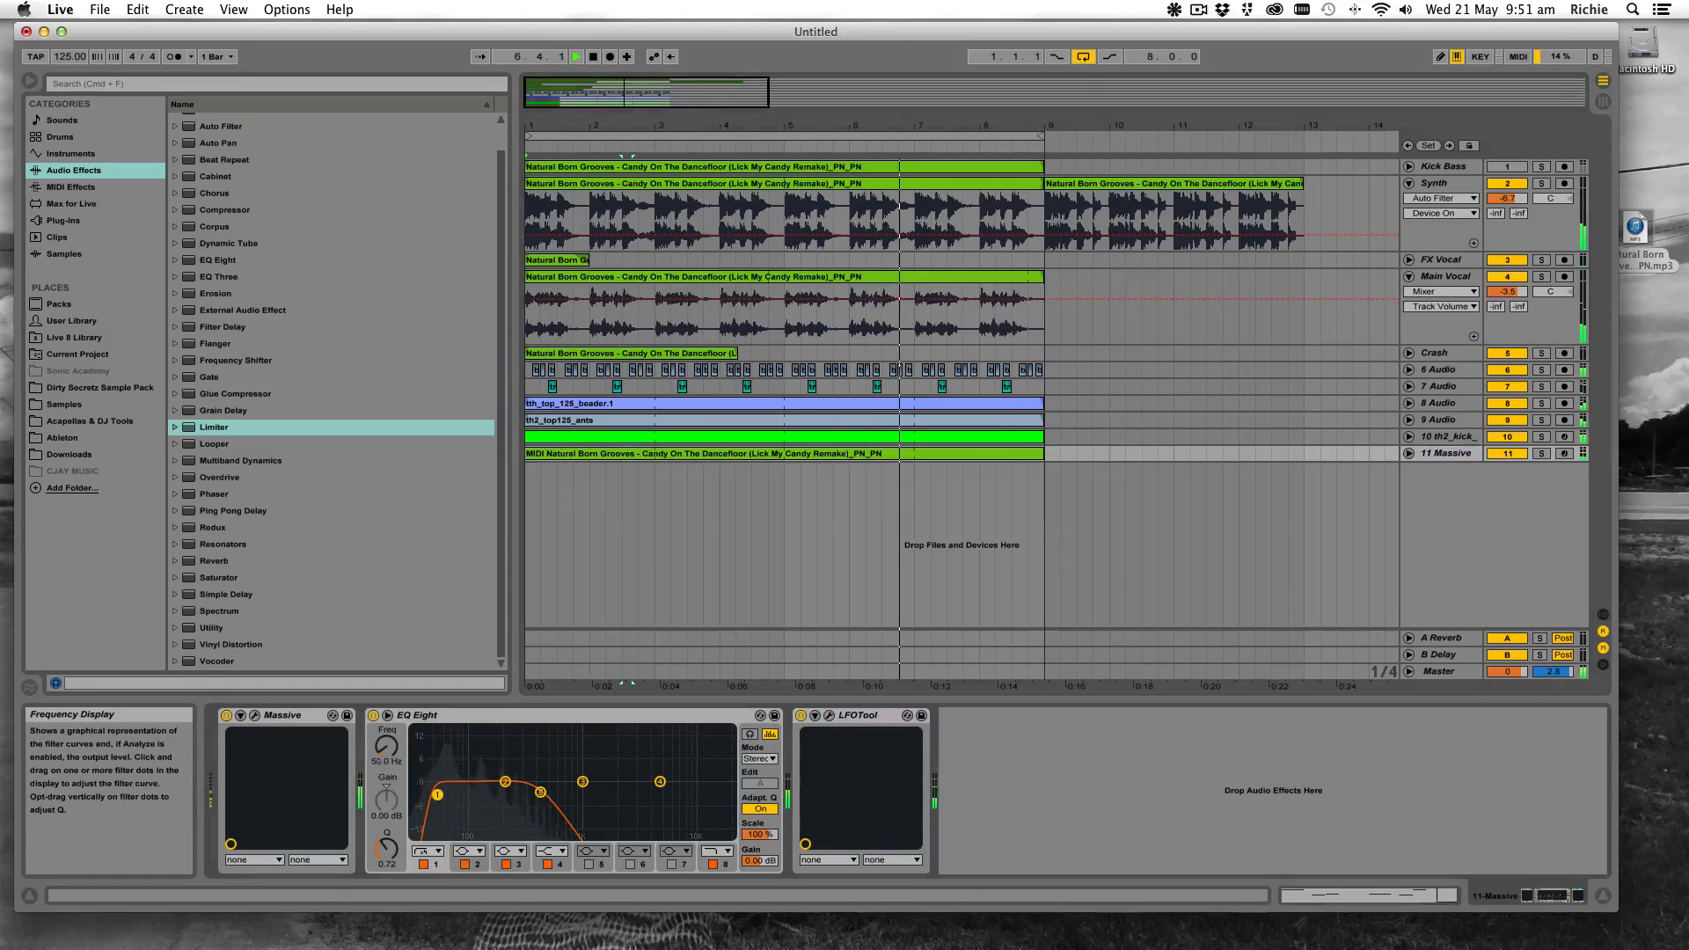
pyautogui.moveTo(437, 795); pyautogui.dragTo(443, 797)
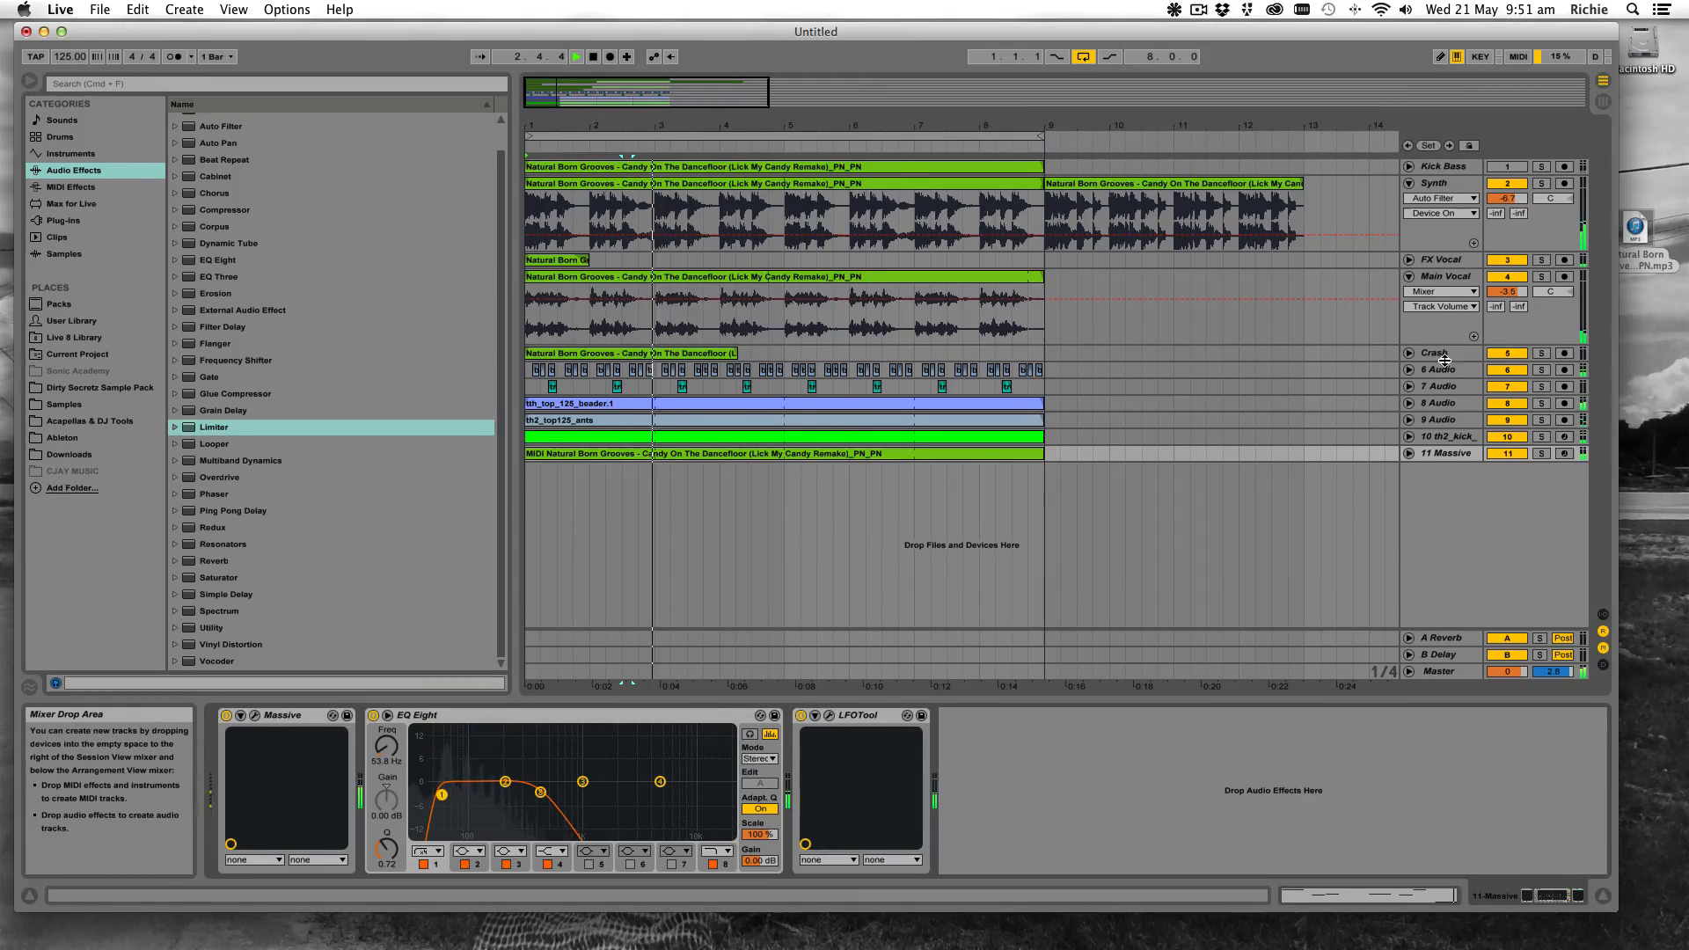
pyautogui.click(1408, 277)
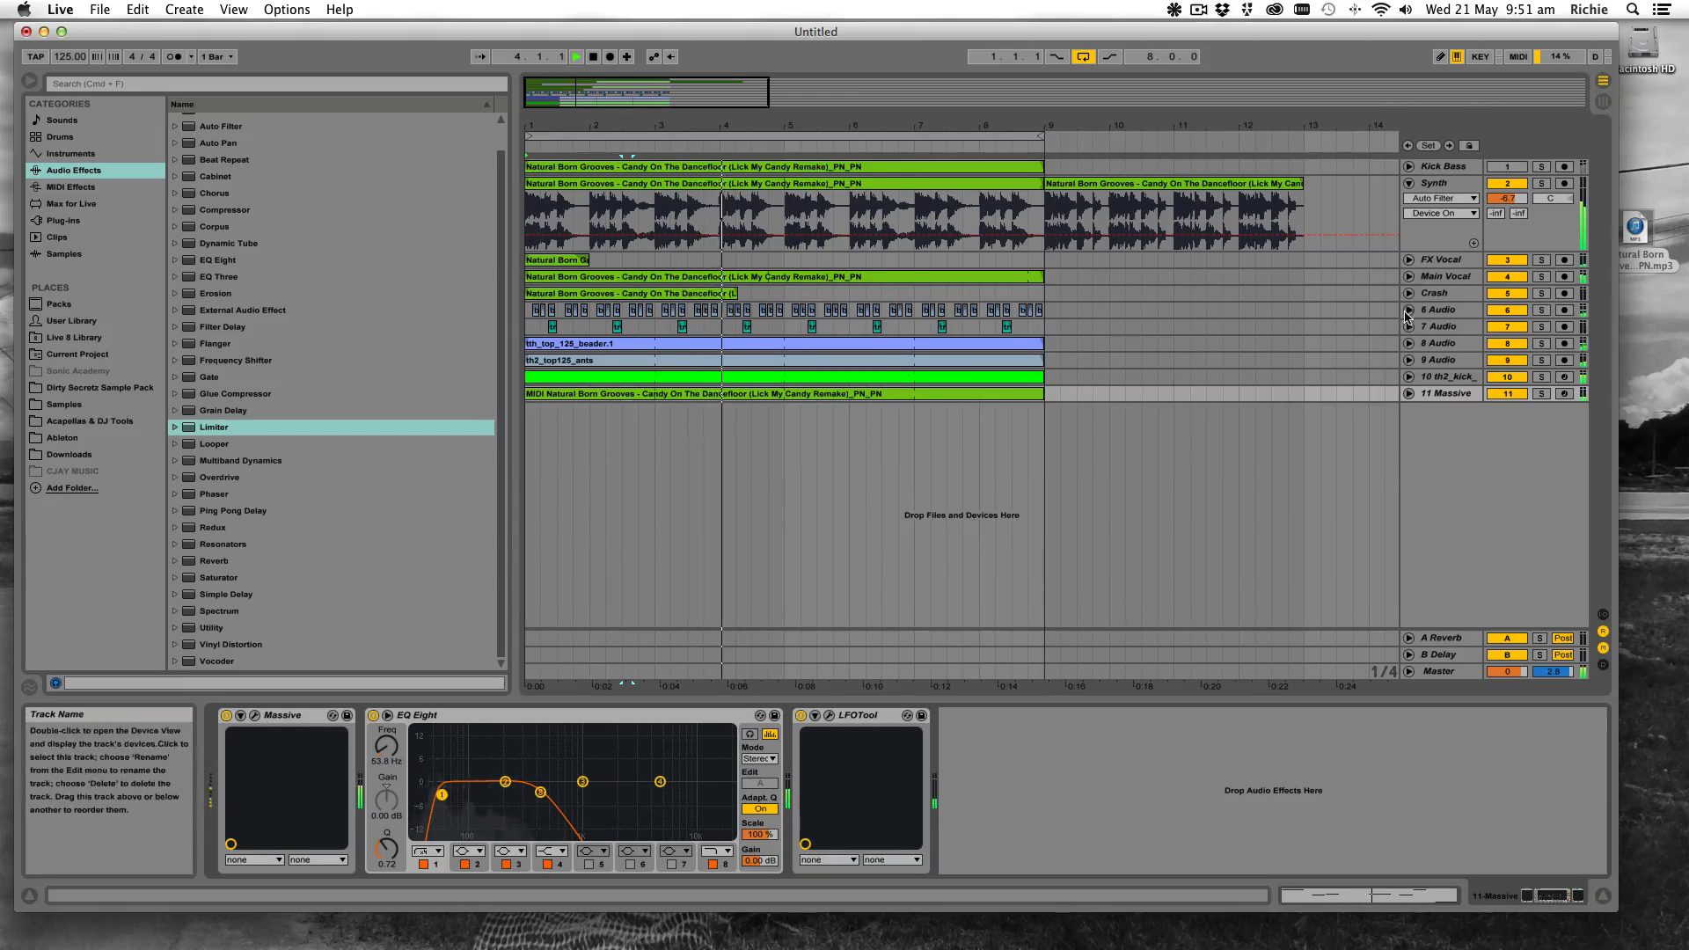
# Set the 6 Audio track's volume to -2.7 dB and fold the track again
pyautogui.click(1409, 310)
pyautogui.moveTo(1507, 327); pyautogui.dragTo(1507, 320)
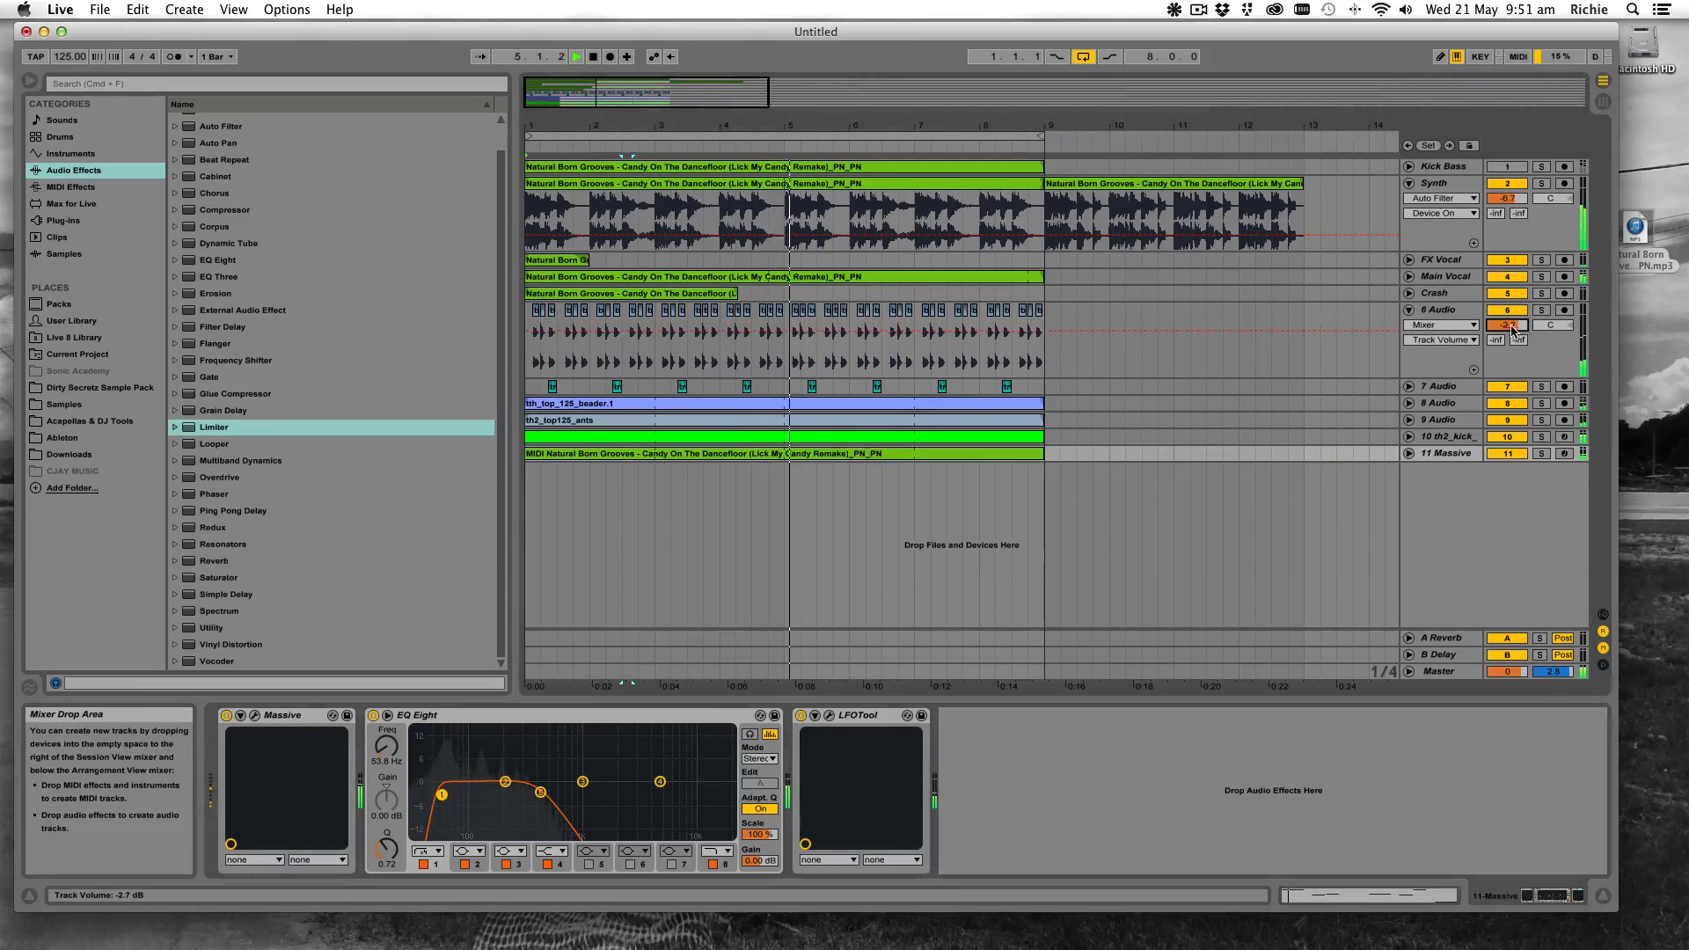
pyautogui.click(1408, 310)
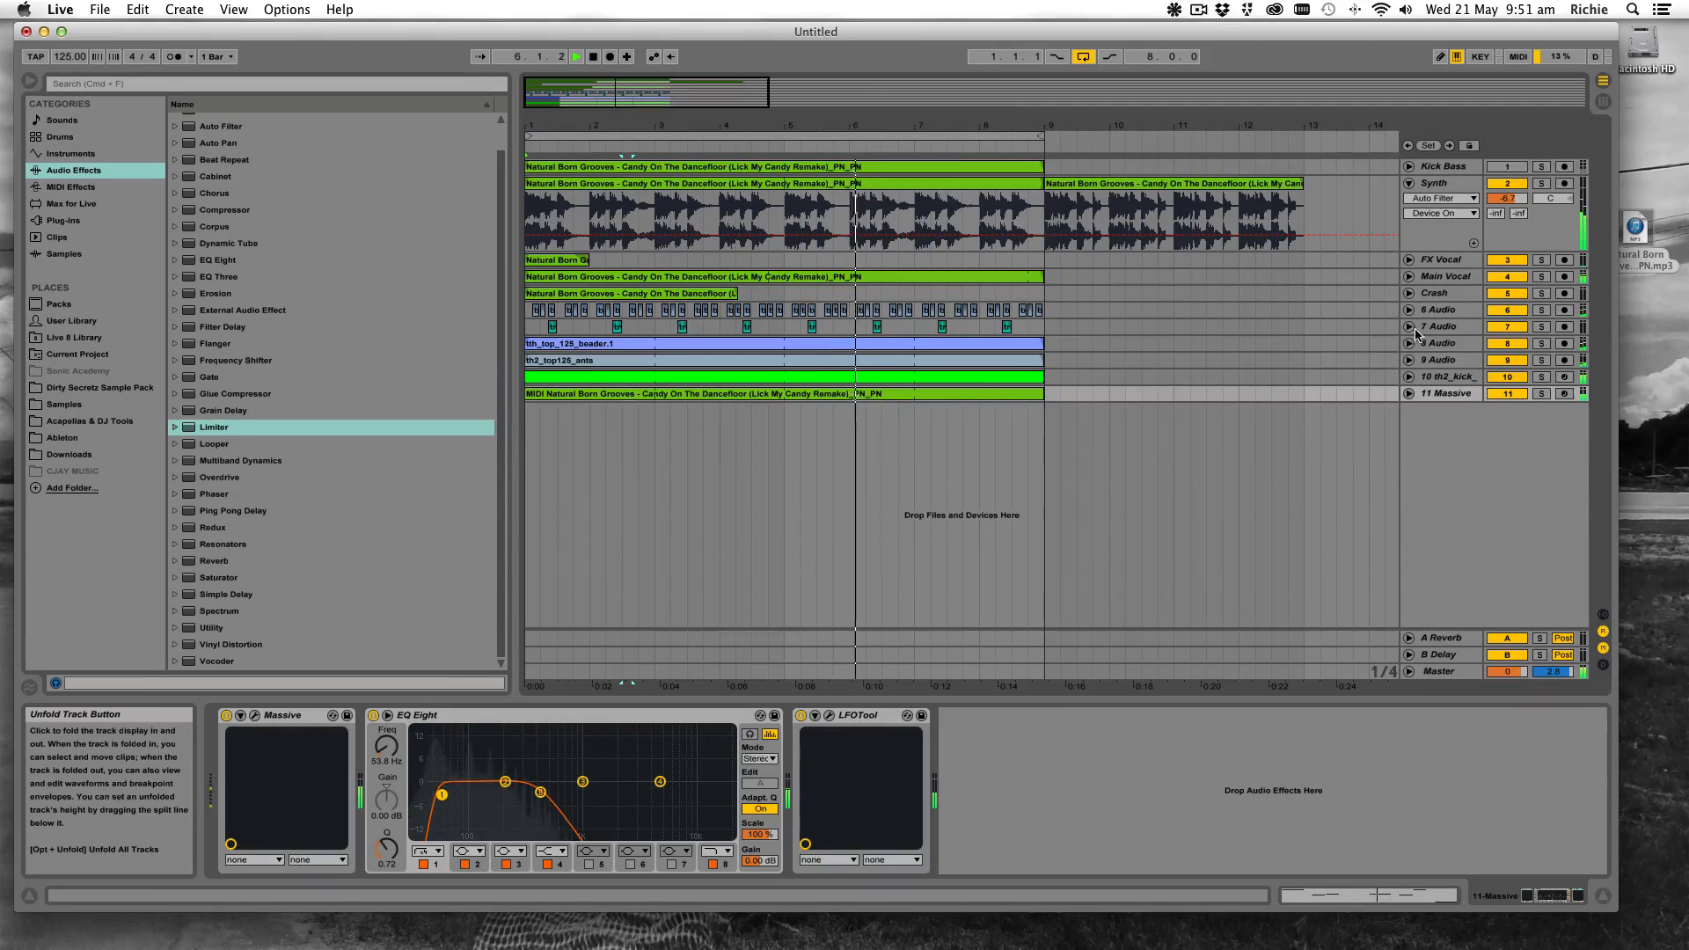
# Solo the 7 Audio track briefly to hear it alone, and raise its volume slightly in the mix
pyautogui.click(1408, 327)
pyautogui.click(1544, 330)
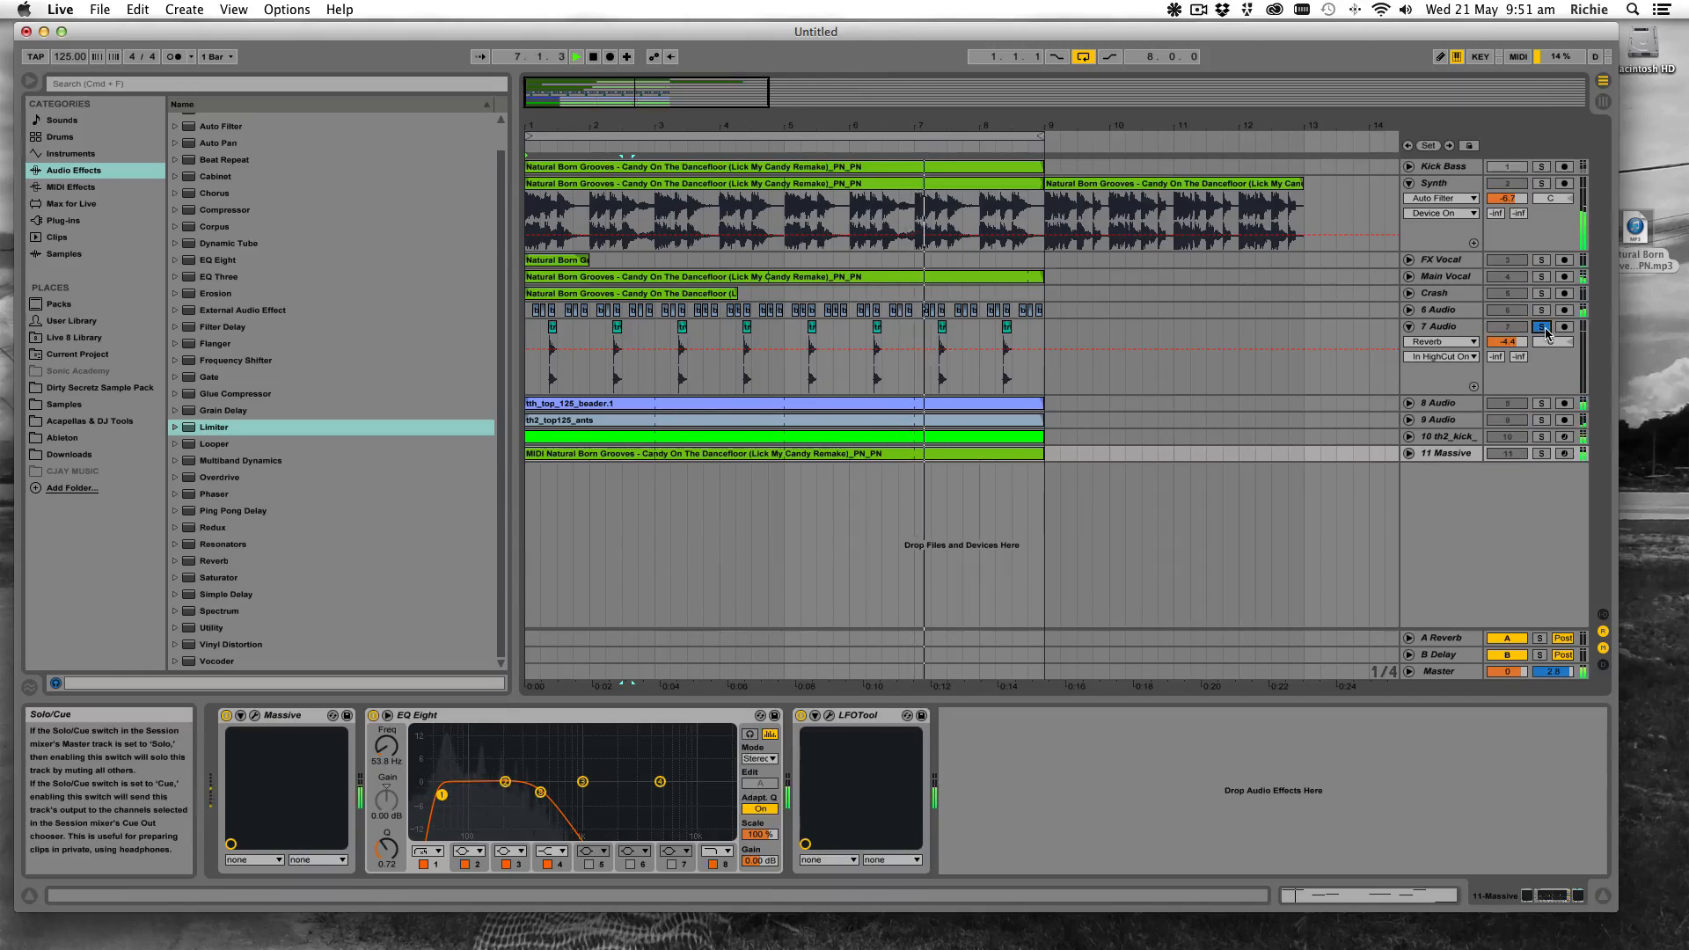
pyautogui.click(1544, 330)
pyautogui.moveTo(1507, 341); pyautogui.dragTo(1507, 336)
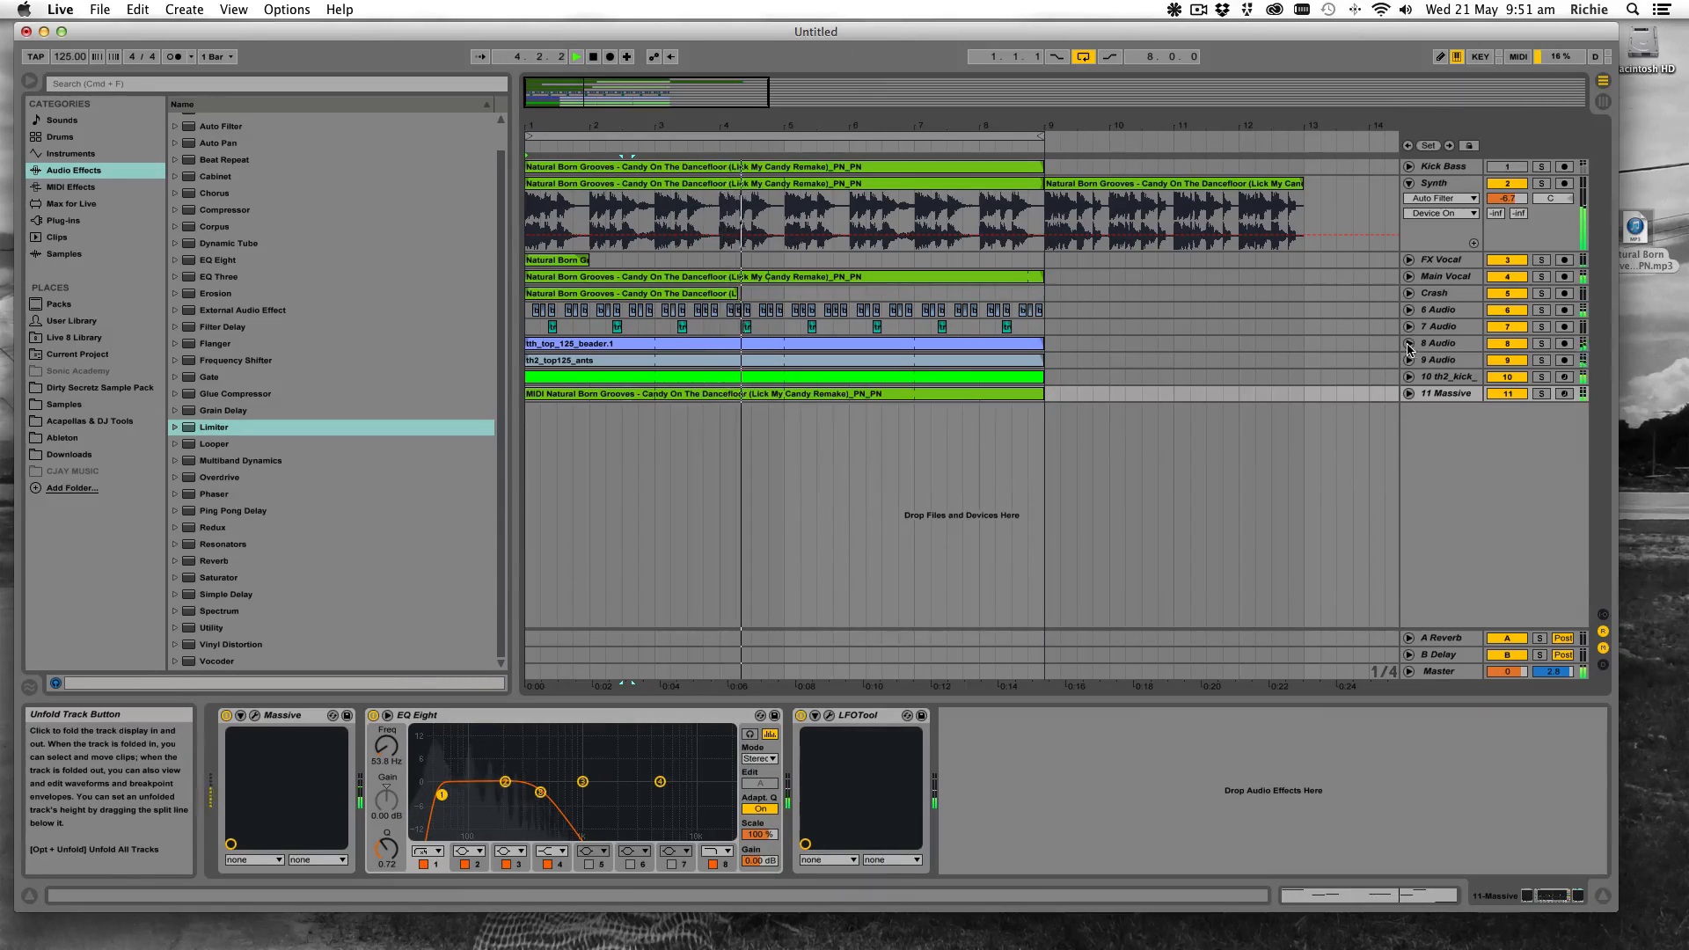
# Unfold the 8 Audio track and set the Massive track's volume to -1.3 dB
pyautogui.click(1409, 343)
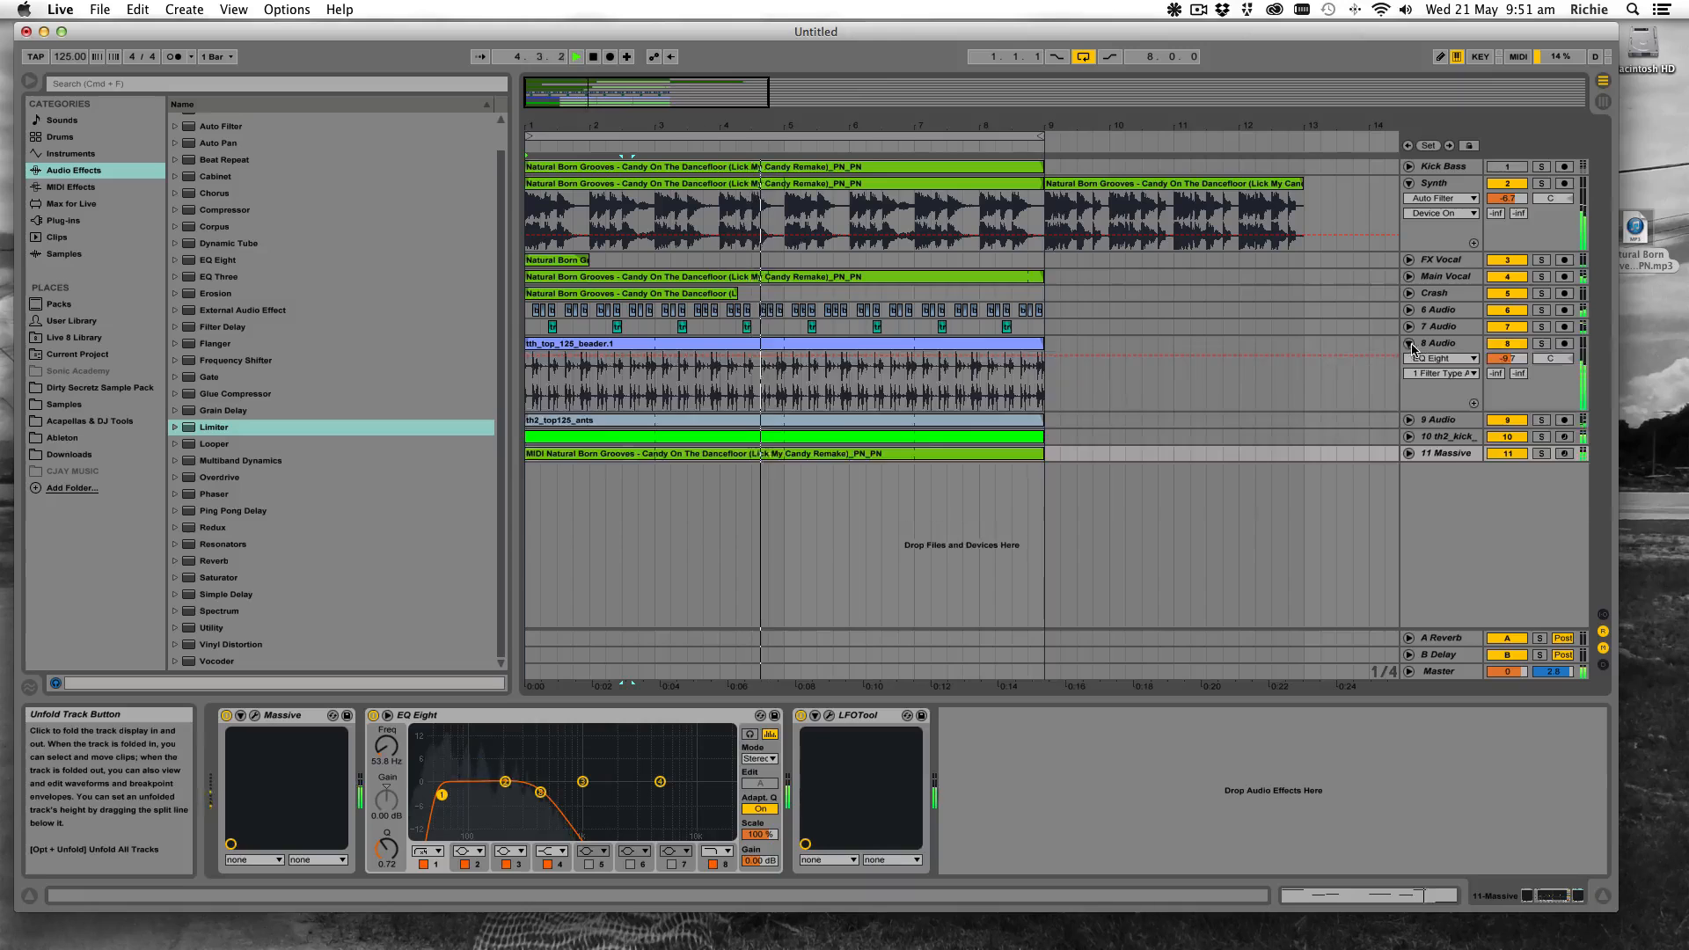
pyautogui.click(1410, 454)
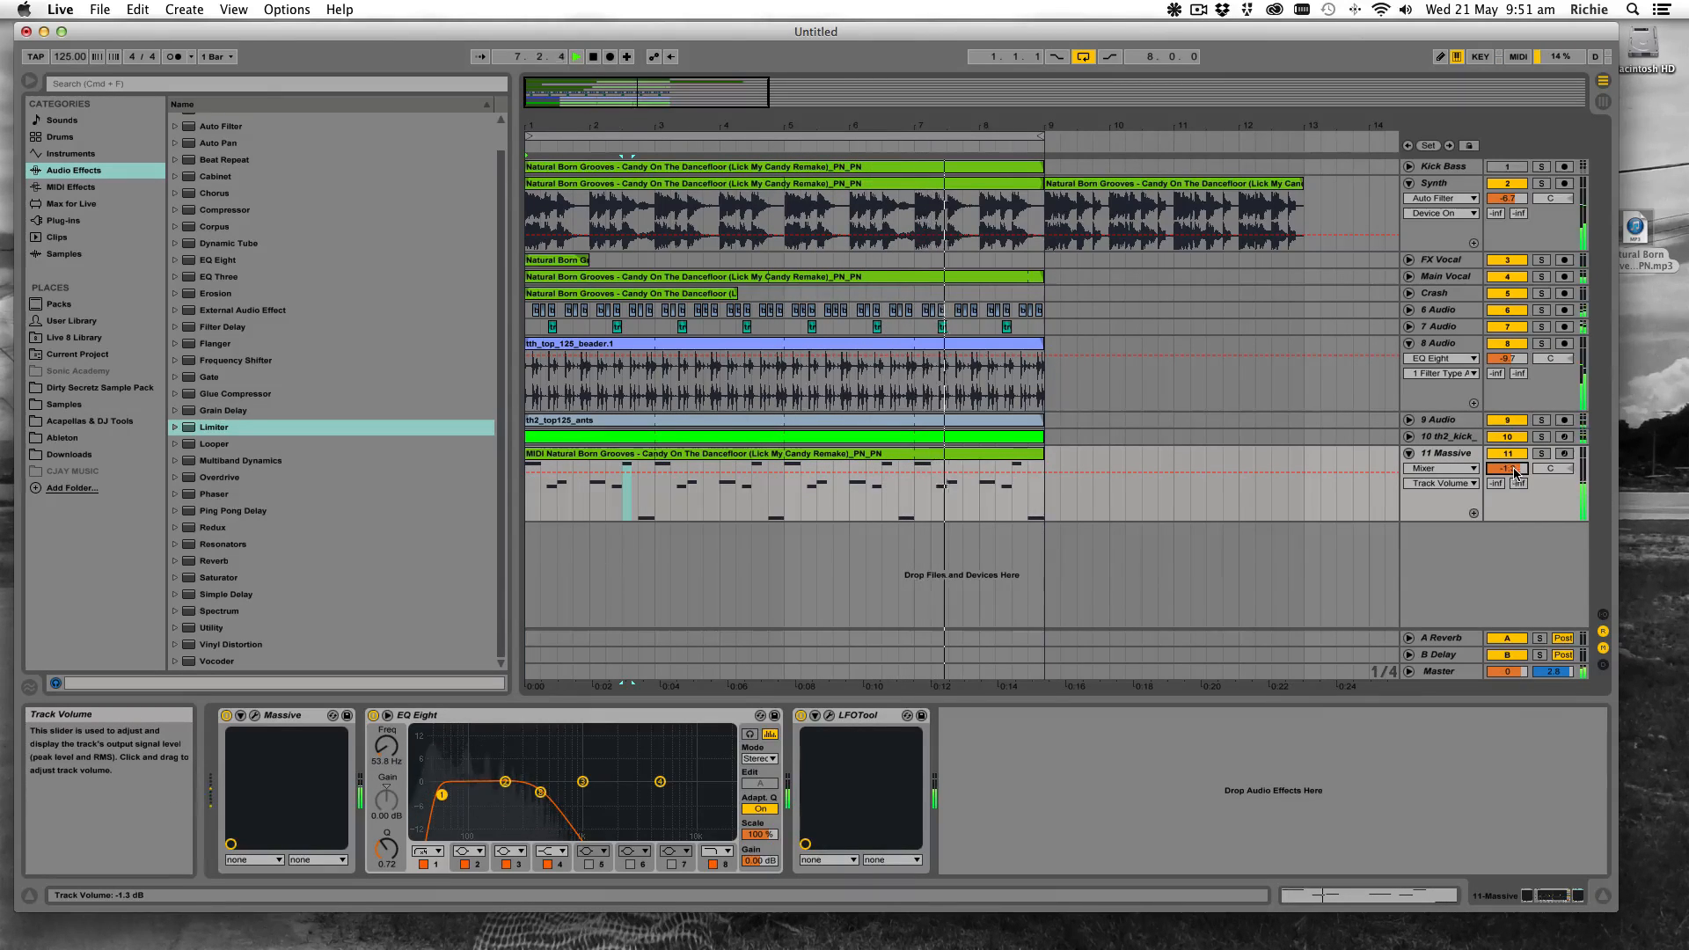
pyautogui.click(1409, 453)
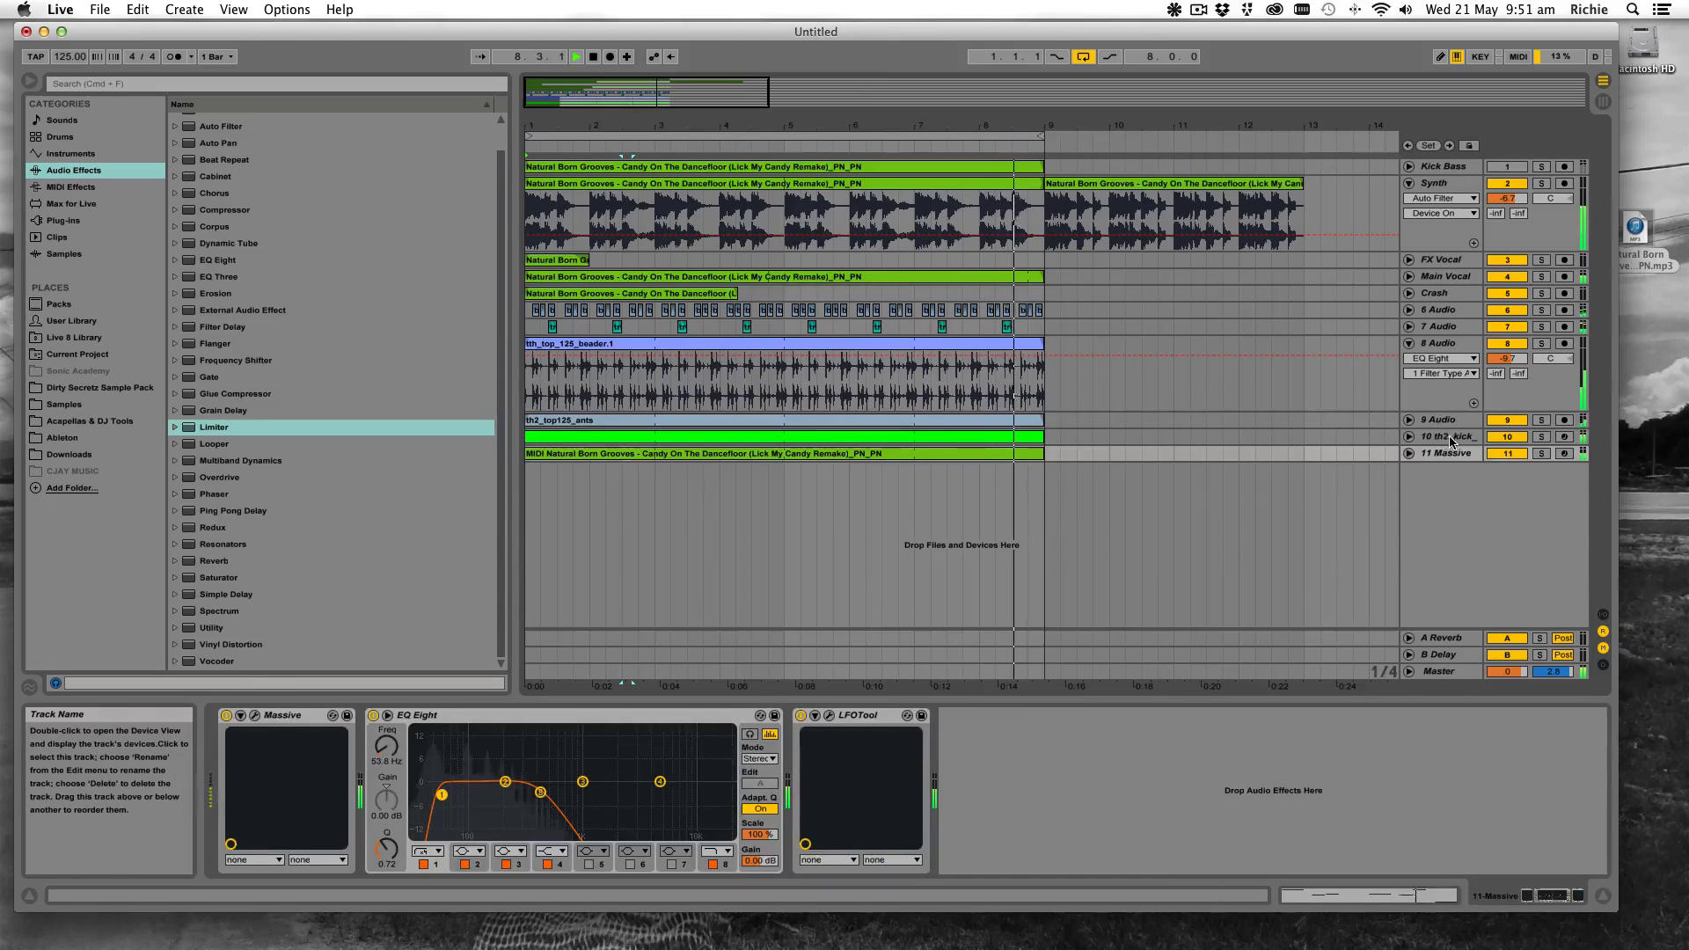
# Duplicate the th2_kick_misty track and set the low cut in the copy's EQ Eight to 108 Hz
pyautogui.click(1448, 436)
pyautogui.rightClick(1452, 436)
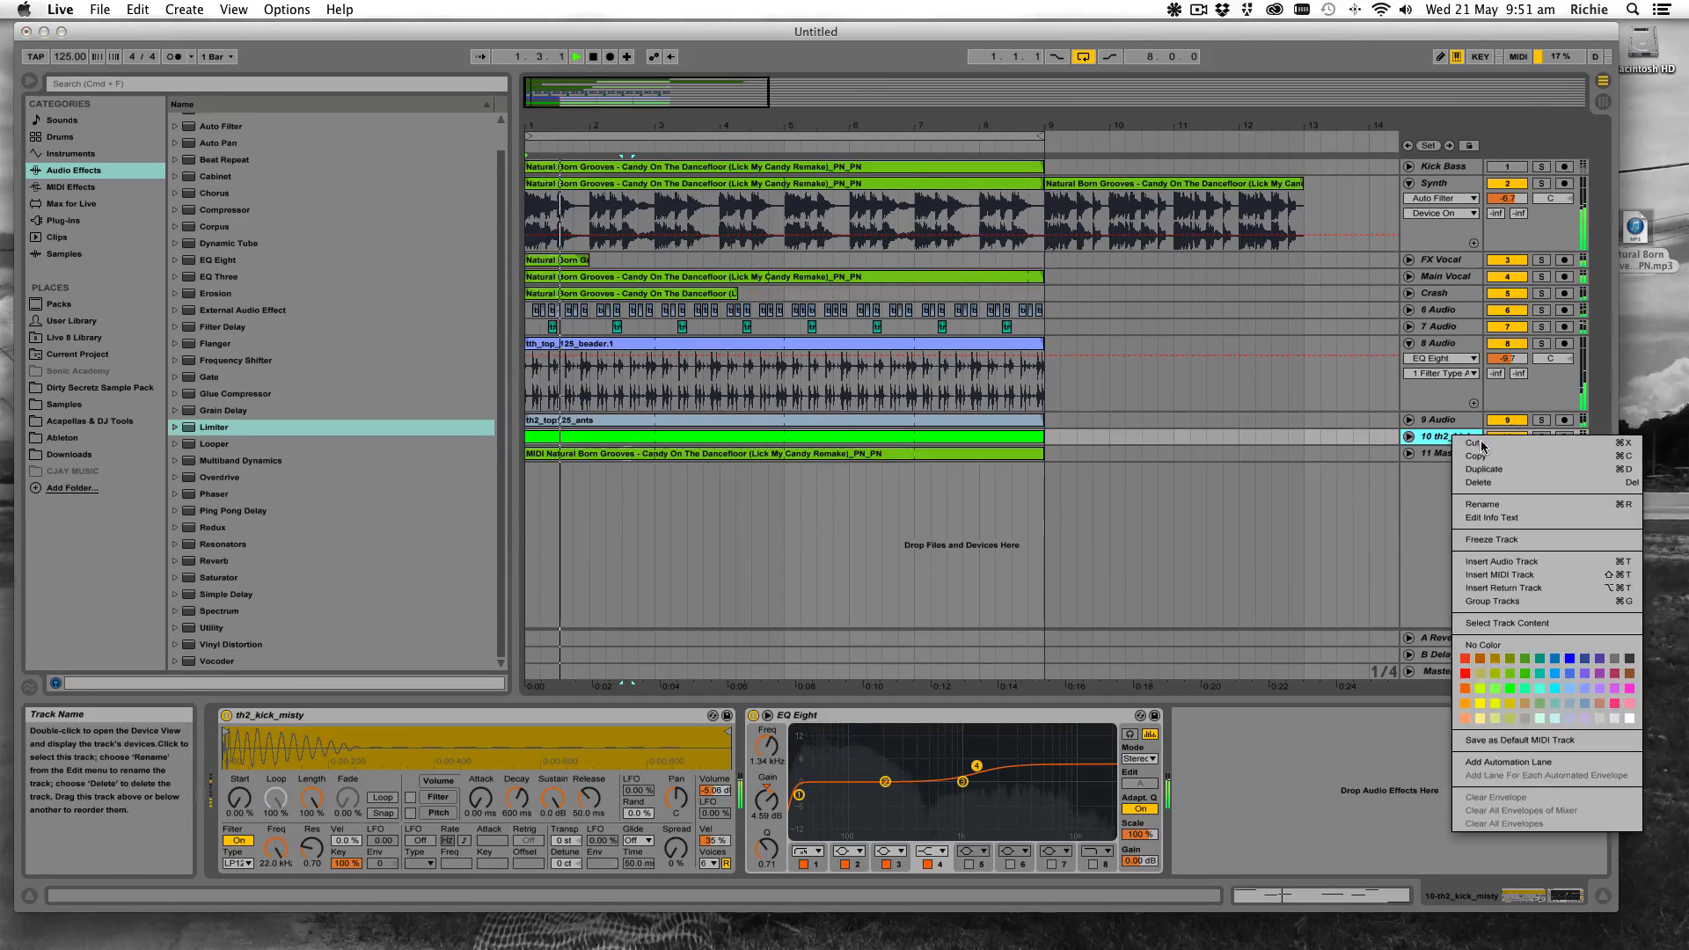
pyautogui.click(1457, 466)
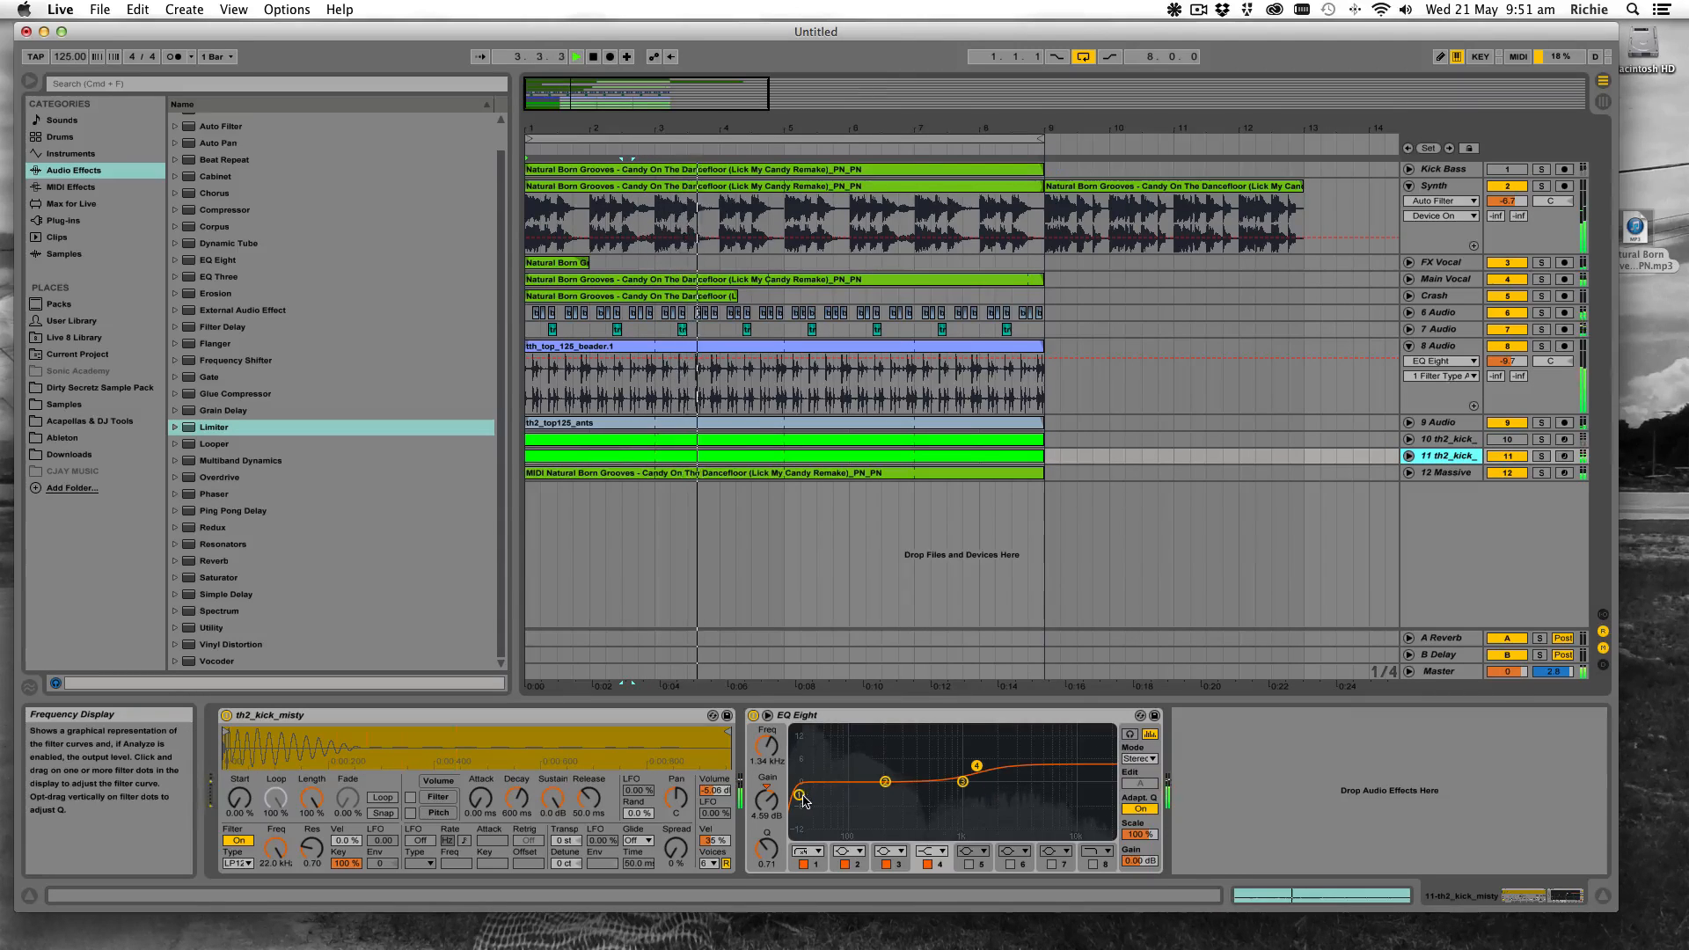
pyautogui.moveTo(799, 795); pyautogui.dragTo(855, 797)
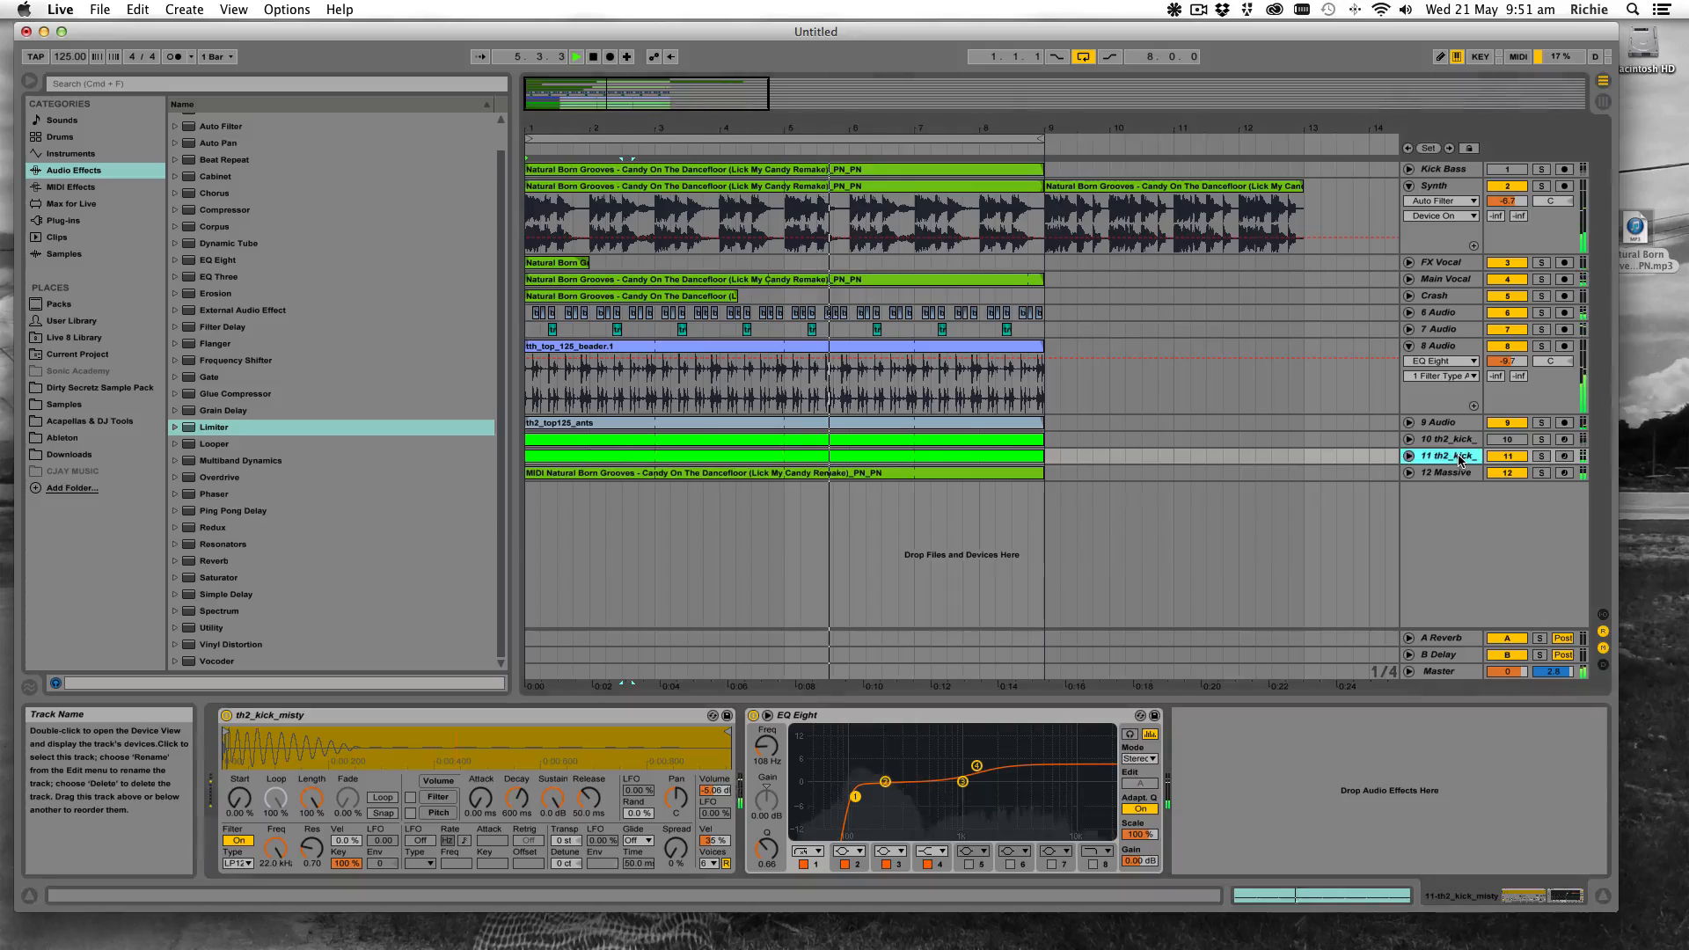
# Rename the duplicated kick track as Light Kick
pyautogui.press('super+r')
pyautogui.write('Light Kick')
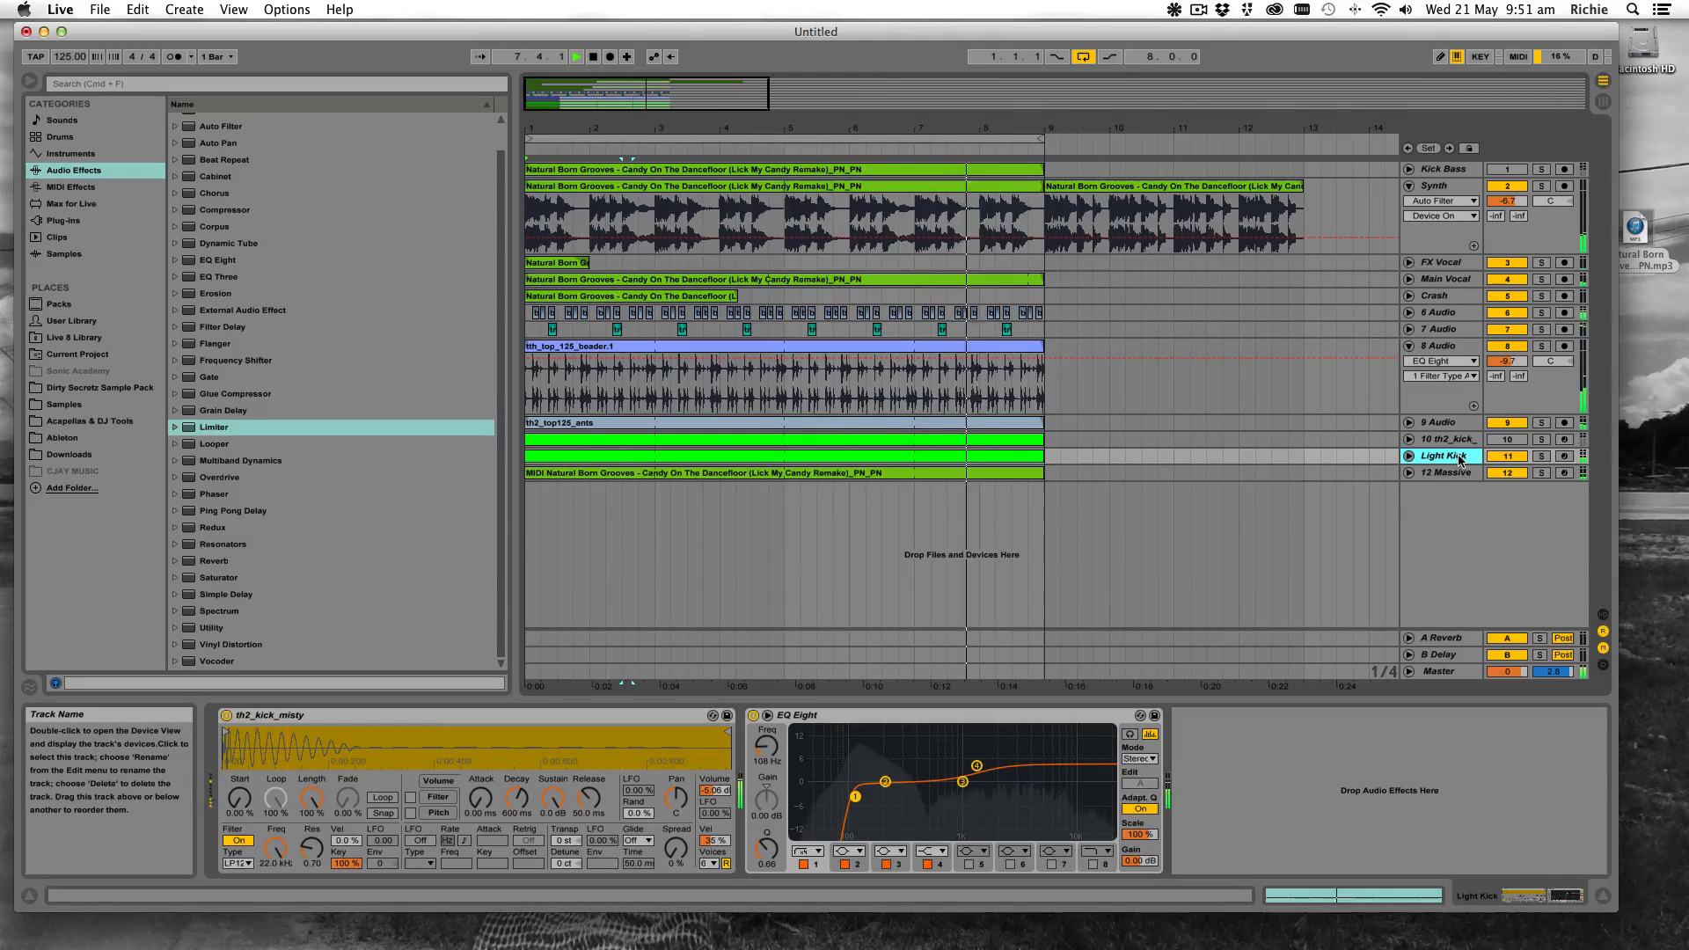
pyautogui.click(1447, 440)
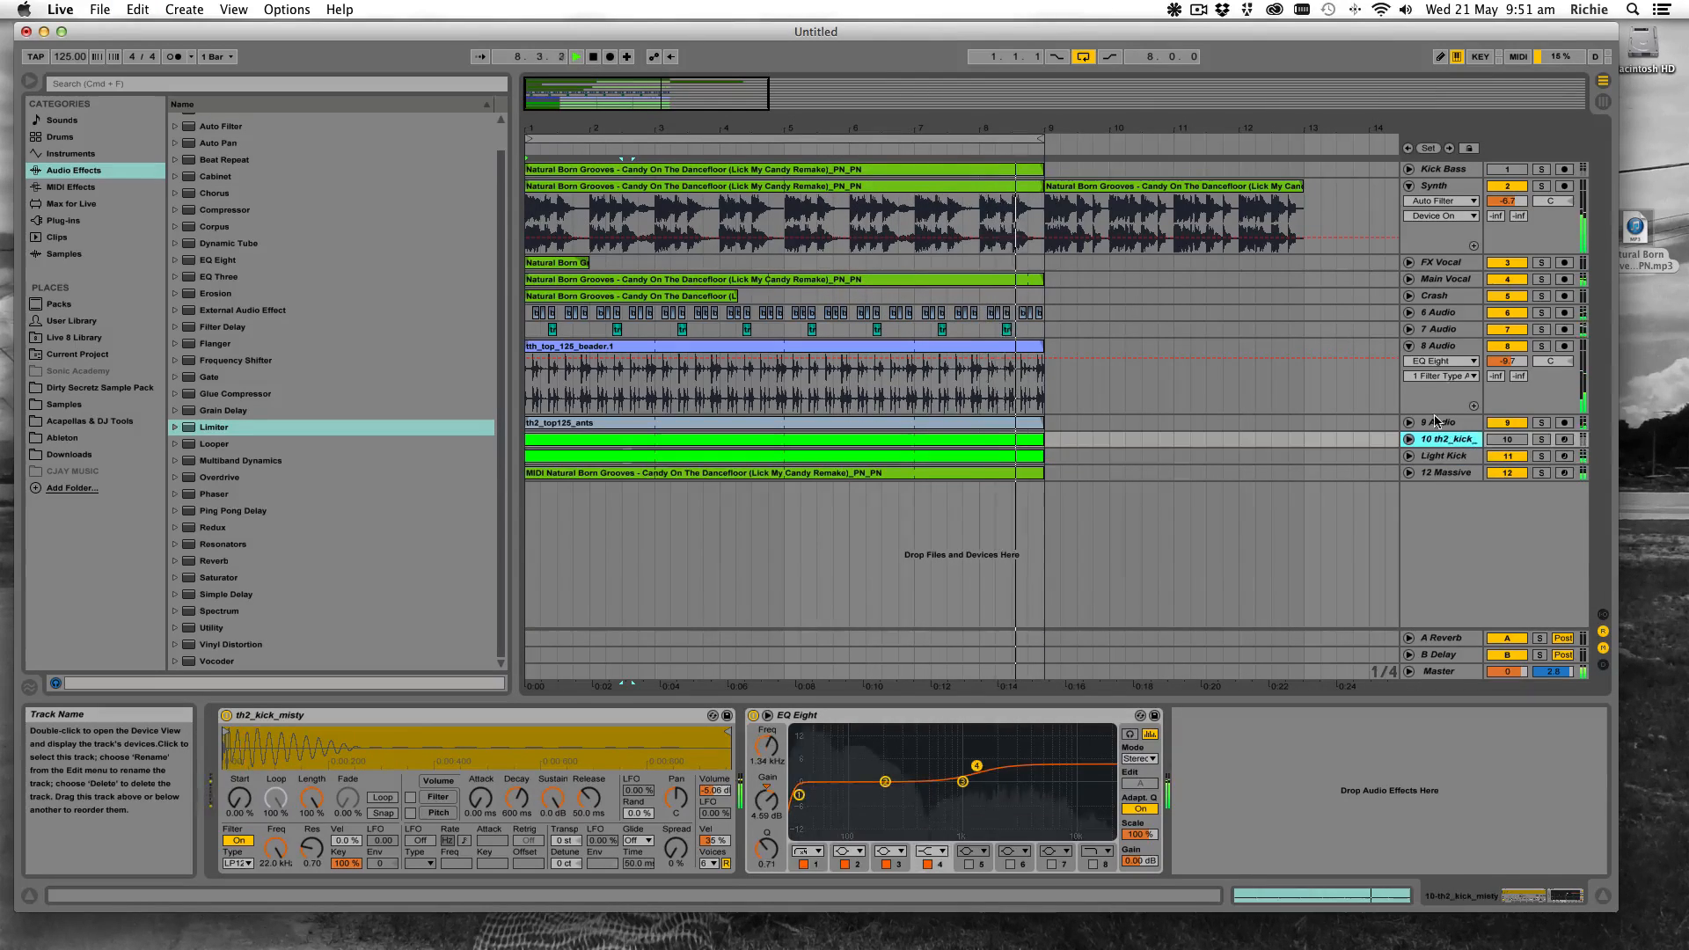
# Enable the Auto Filter on the Synth track, lower its cutoff frequency to 255 Hz and fold the track
pyautogui.click(1438, 186)
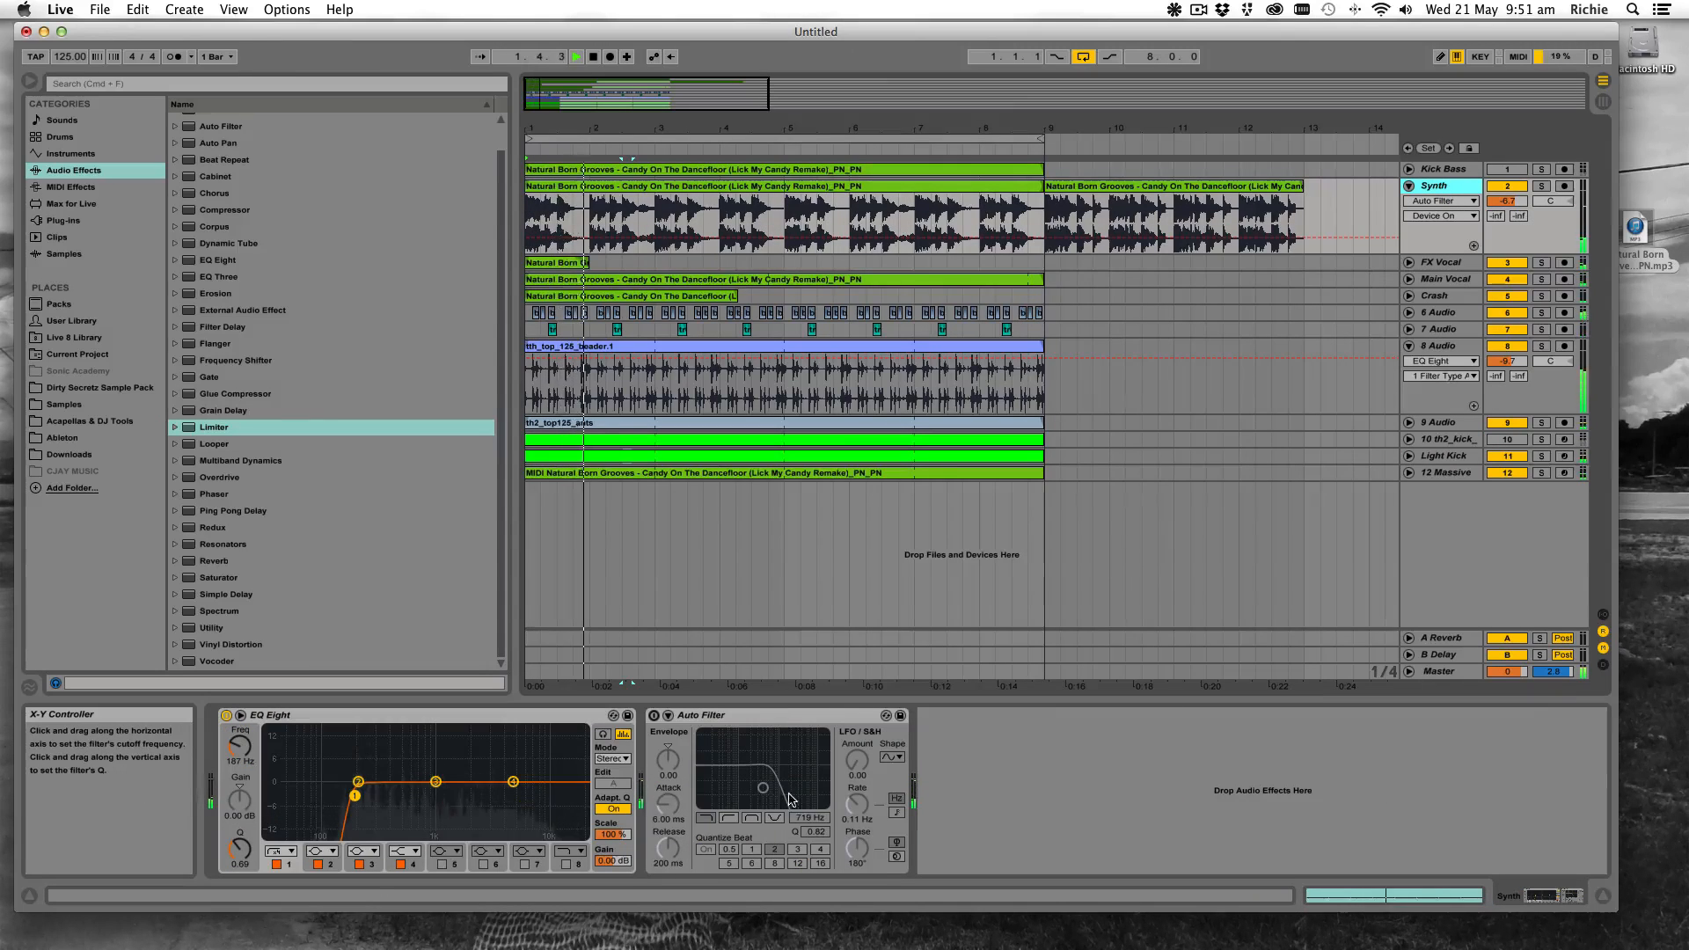
pyautogui.click(654, 716)
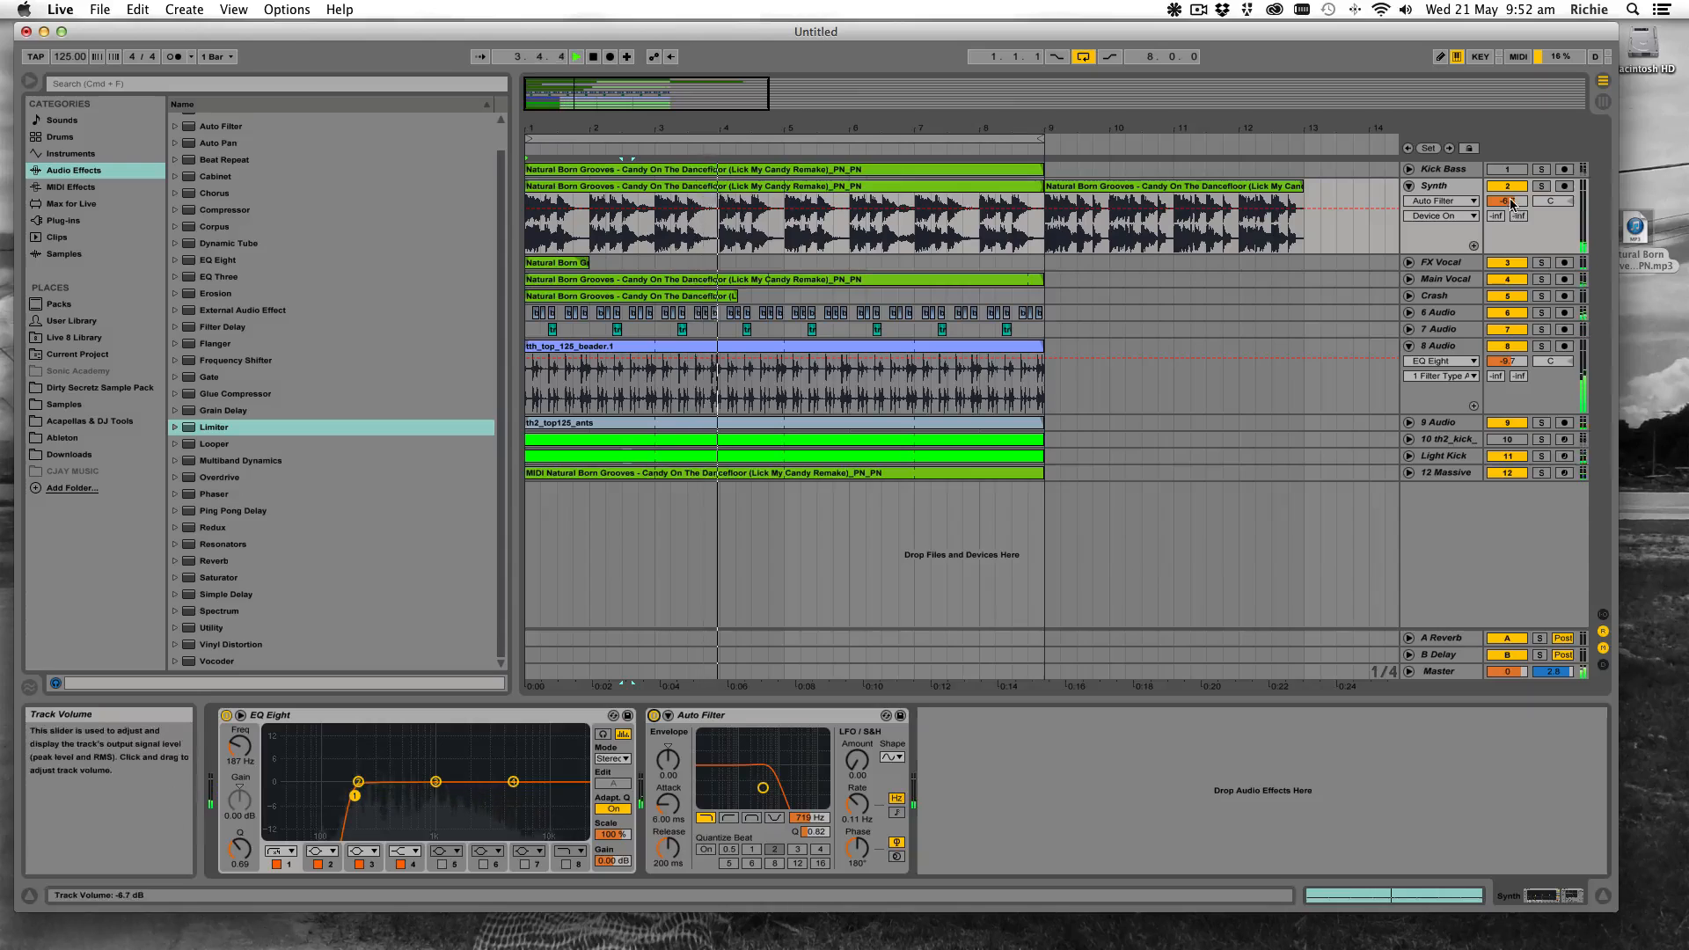
pyautogui.moveTo(1512, 207); pyautogui.dragTo(1513, 213)
pyautogui.press('super+z')
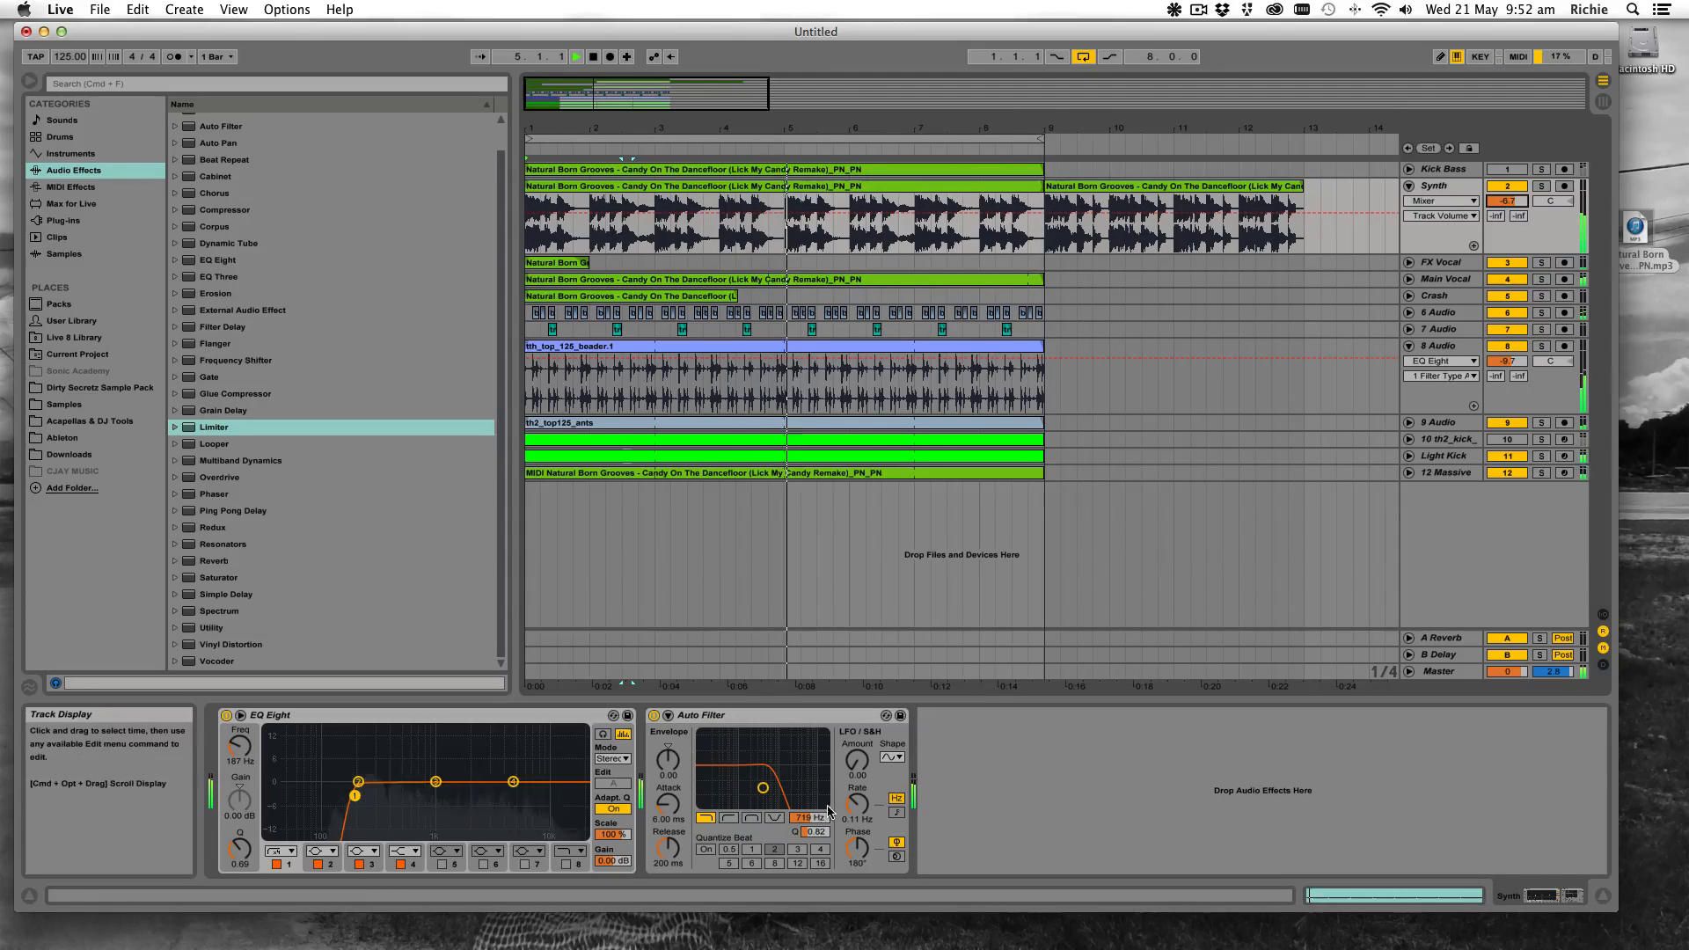
pyautogui.moveTo(809, 818); pyautogui.dragTo(809, 838)
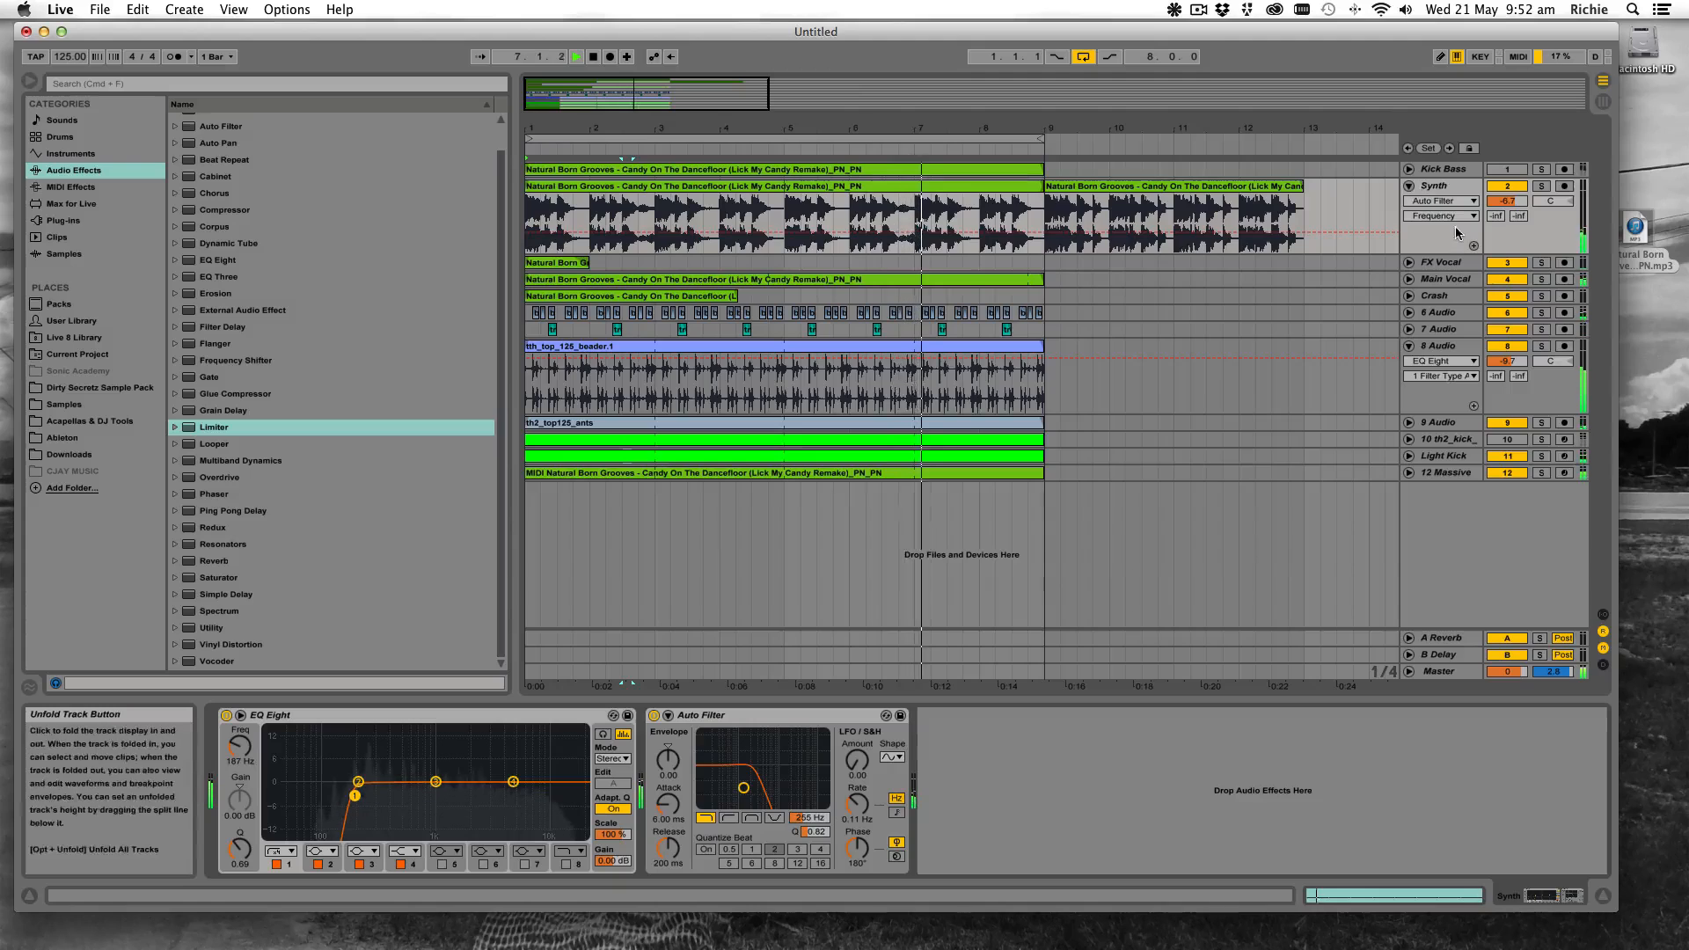
pyautogui.click(1410, 186)
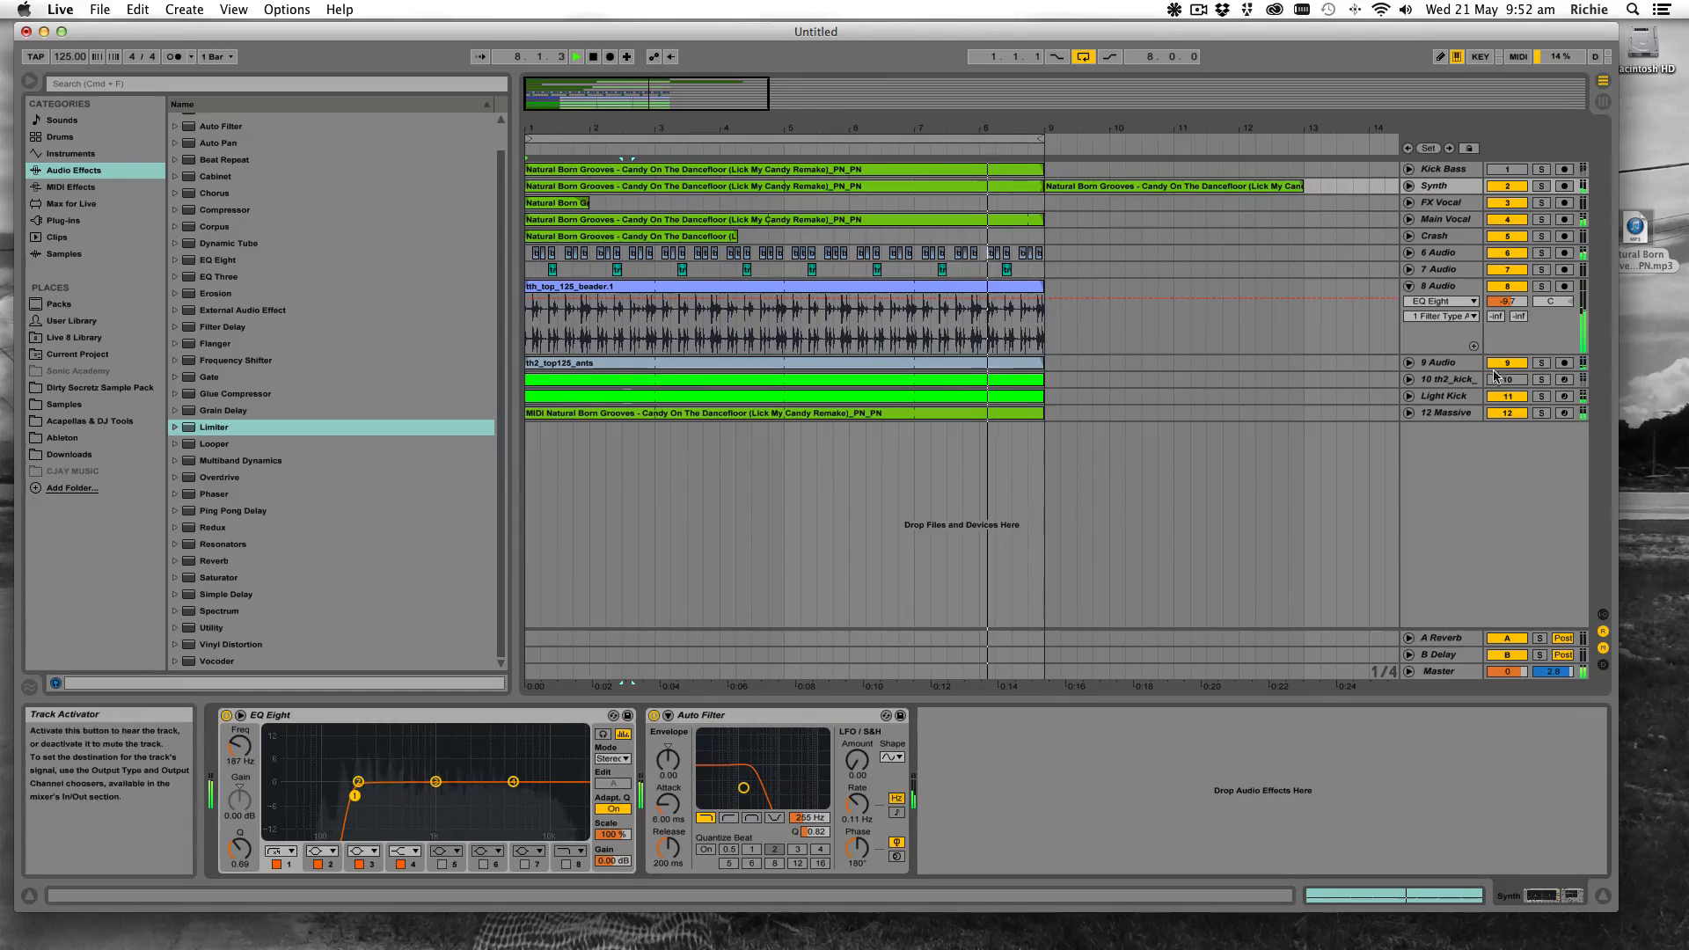
# Mute Light Kick in favour of the original th2_kick_misty track, and rename that original as Kick
pyautogui.click(1507, 395)
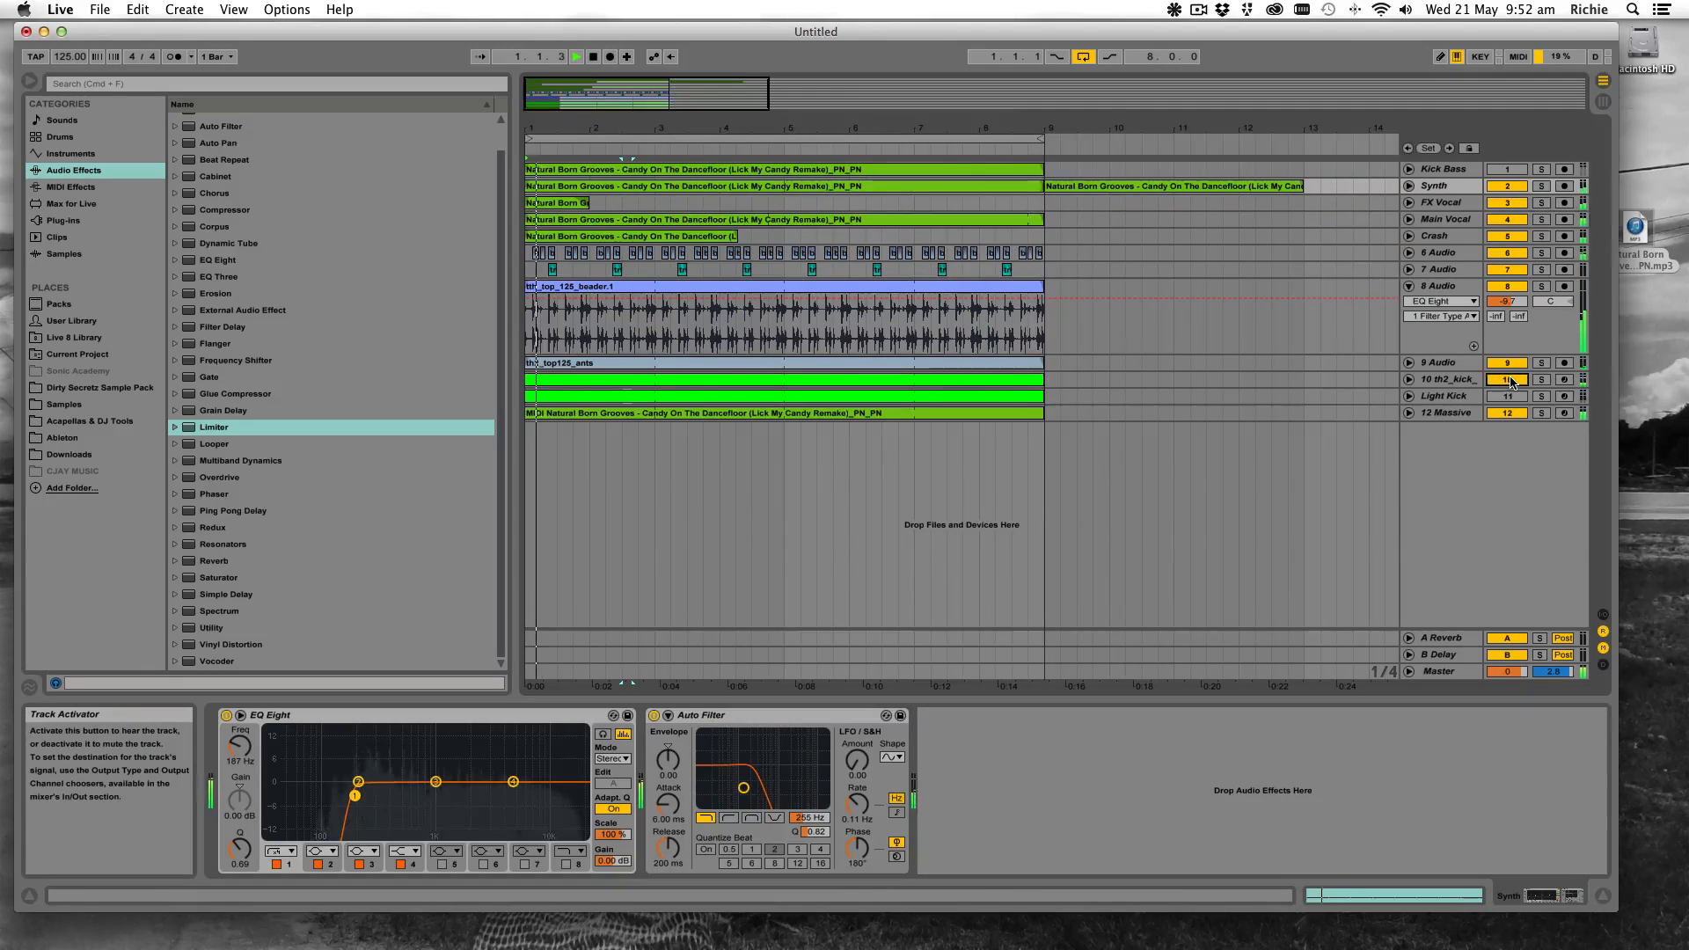
pyautogui.click(1411, 381)
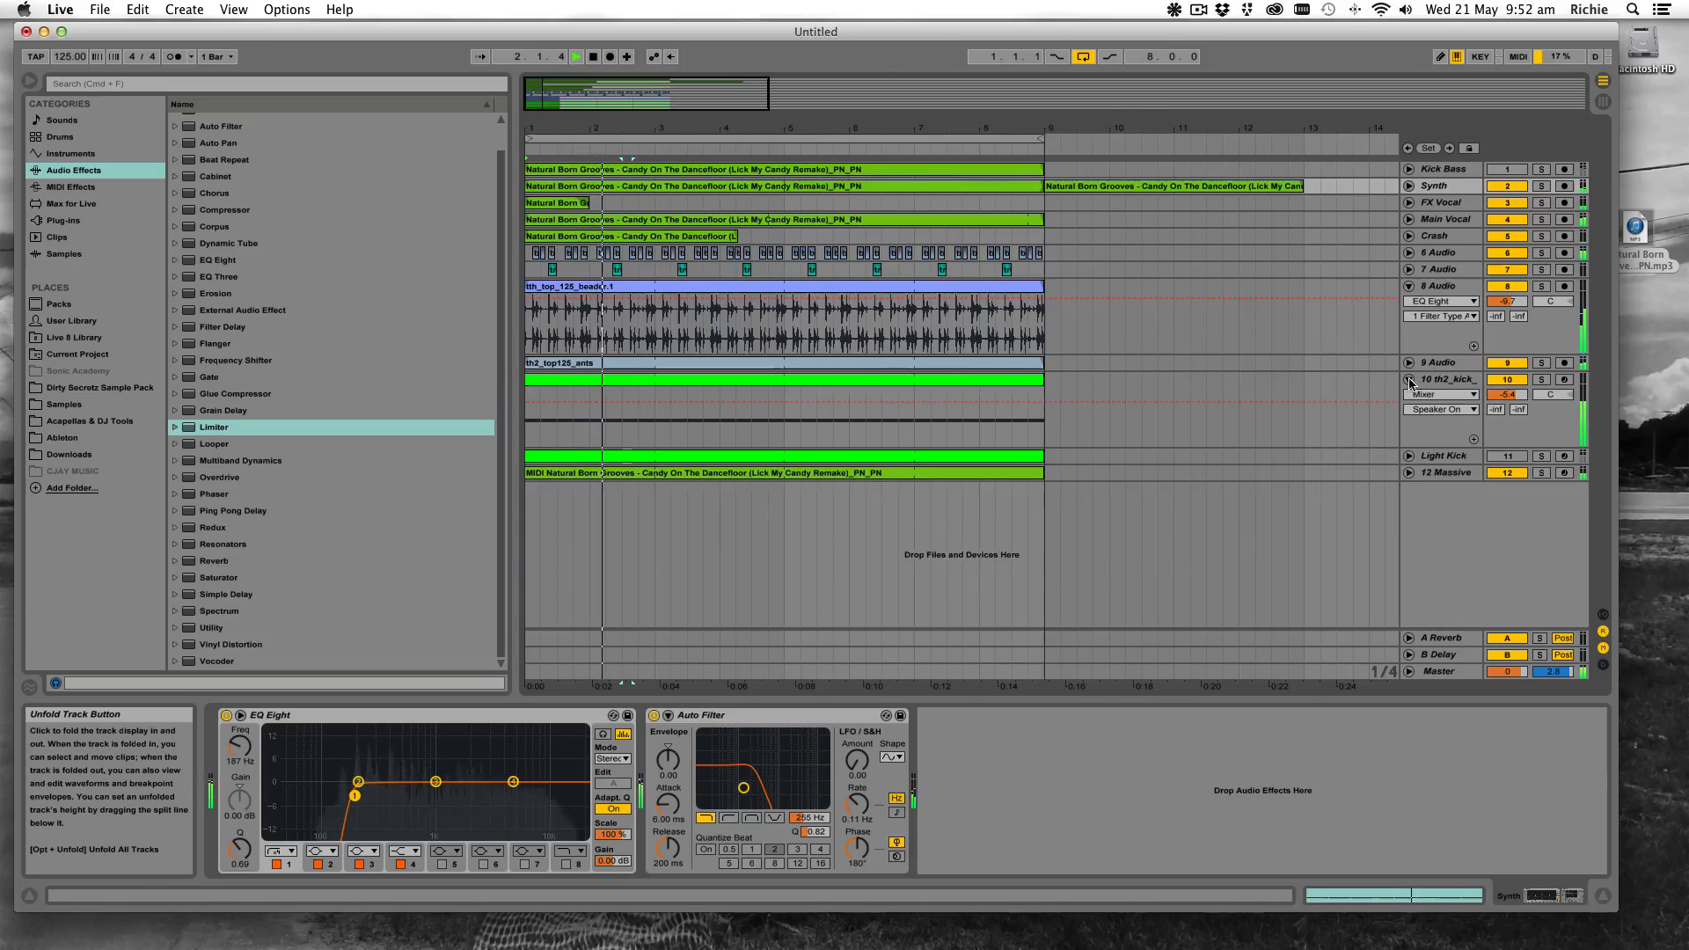
pyautogui.click(1469, 383)
pyautogui.press('super+r')
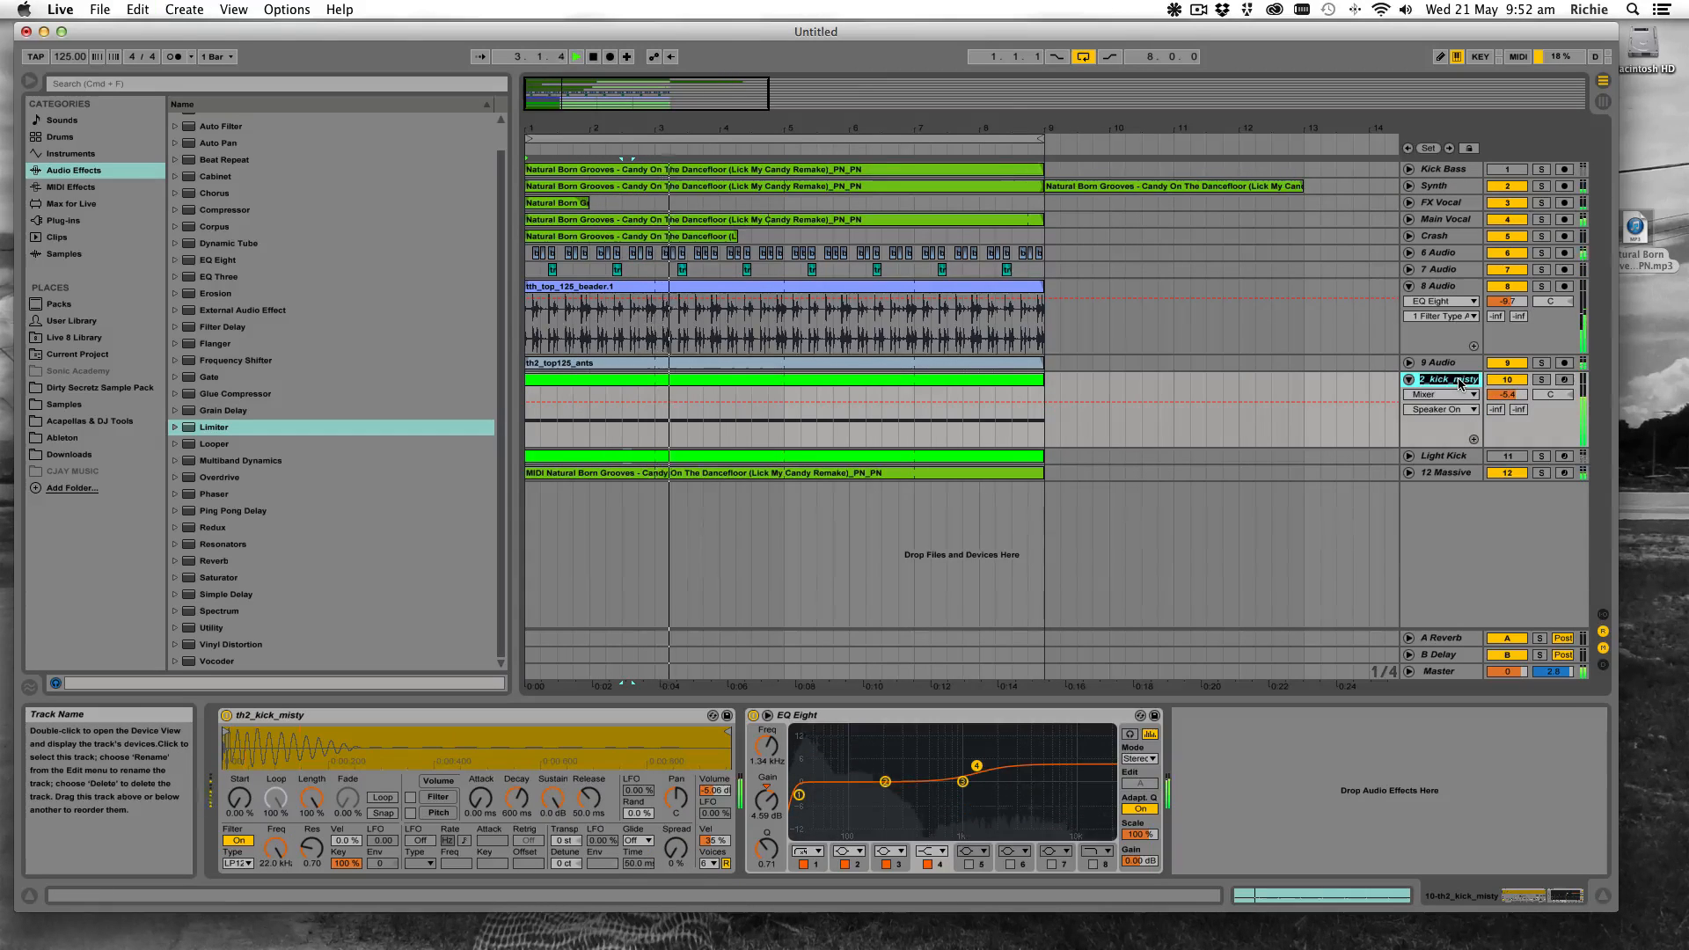
pyautogui.write('Kick')
pyautogui.press('Return')
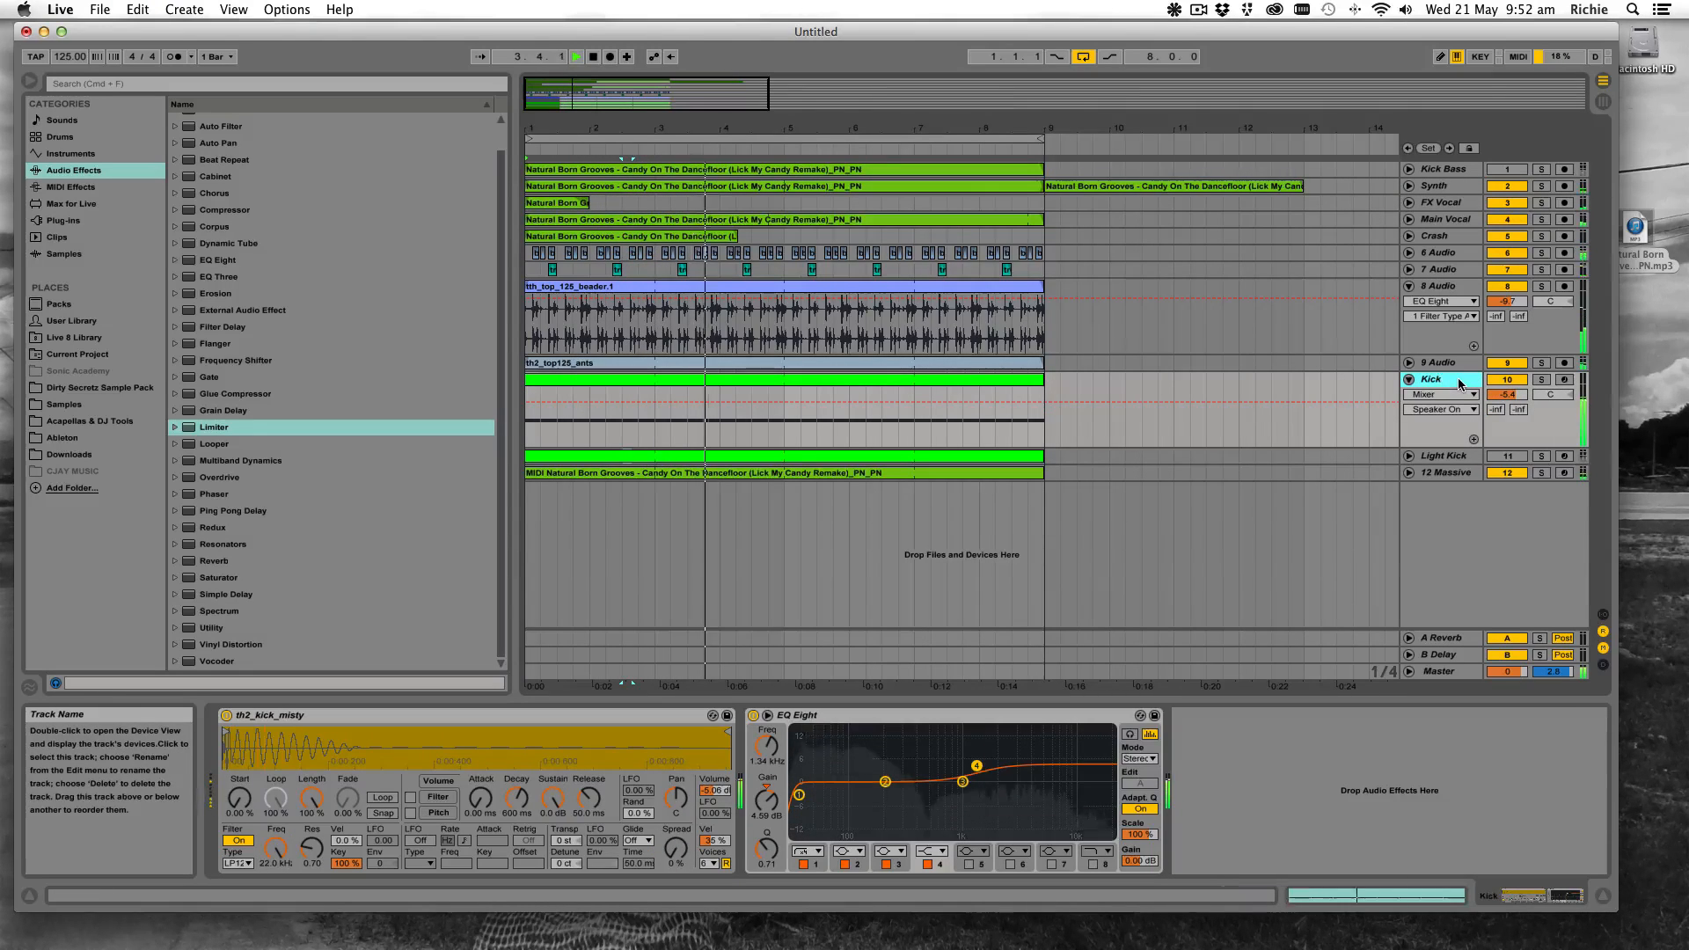
pyautogui.click(1409, 381)
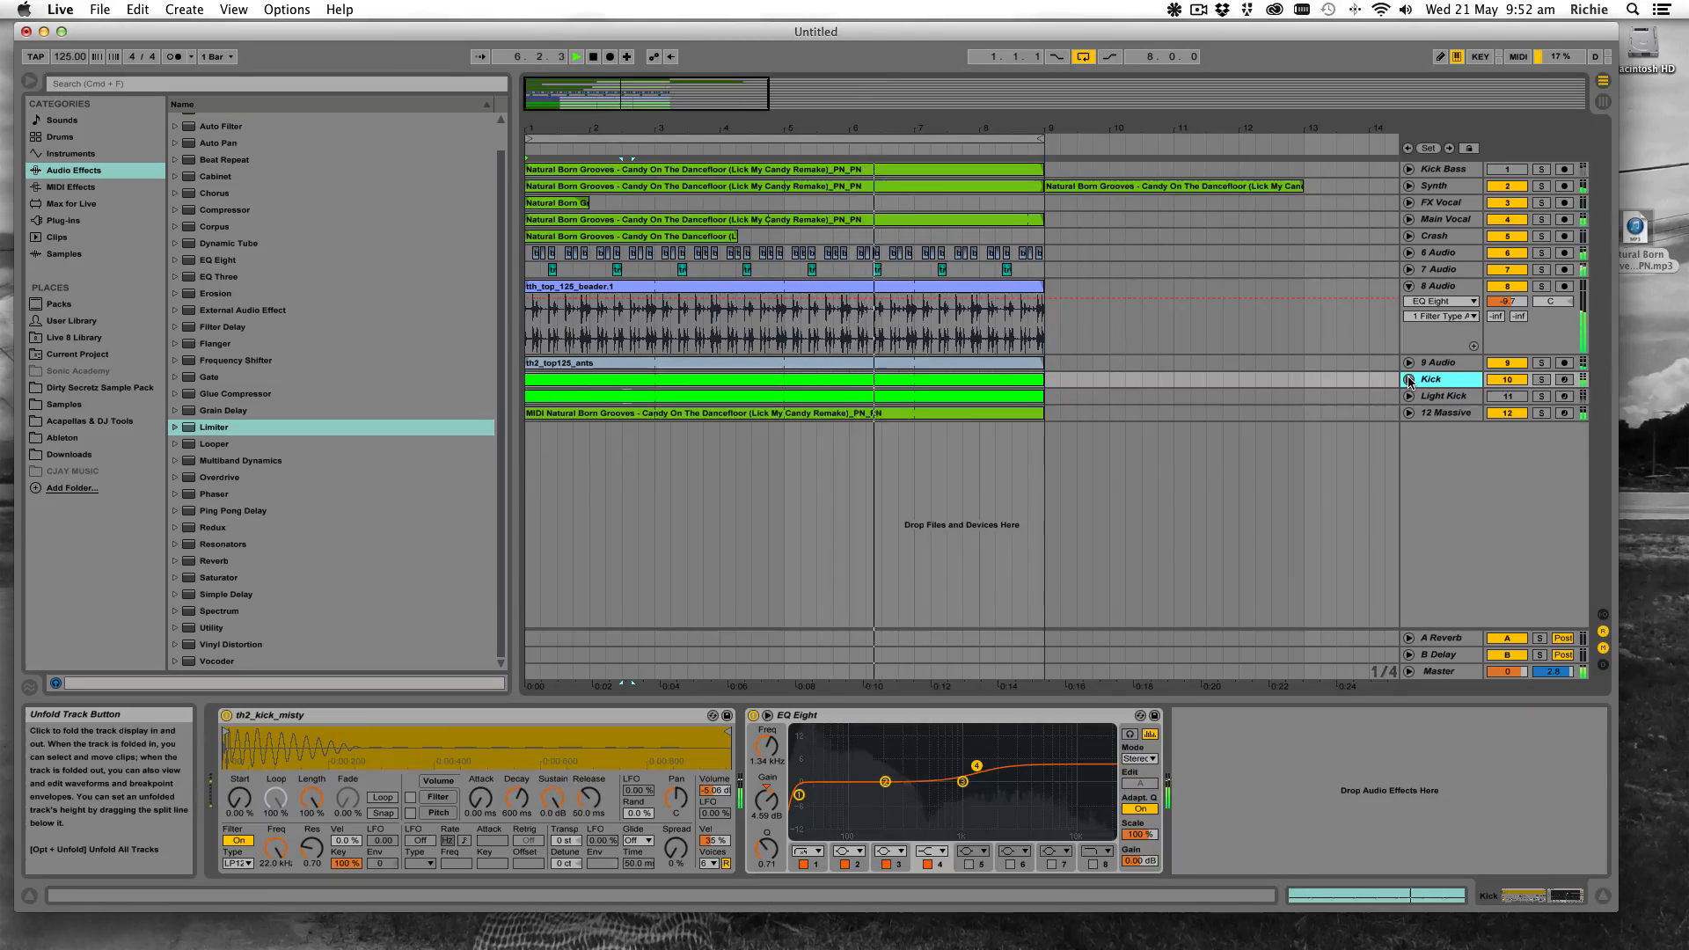
pyautogui.click(1409, 287)
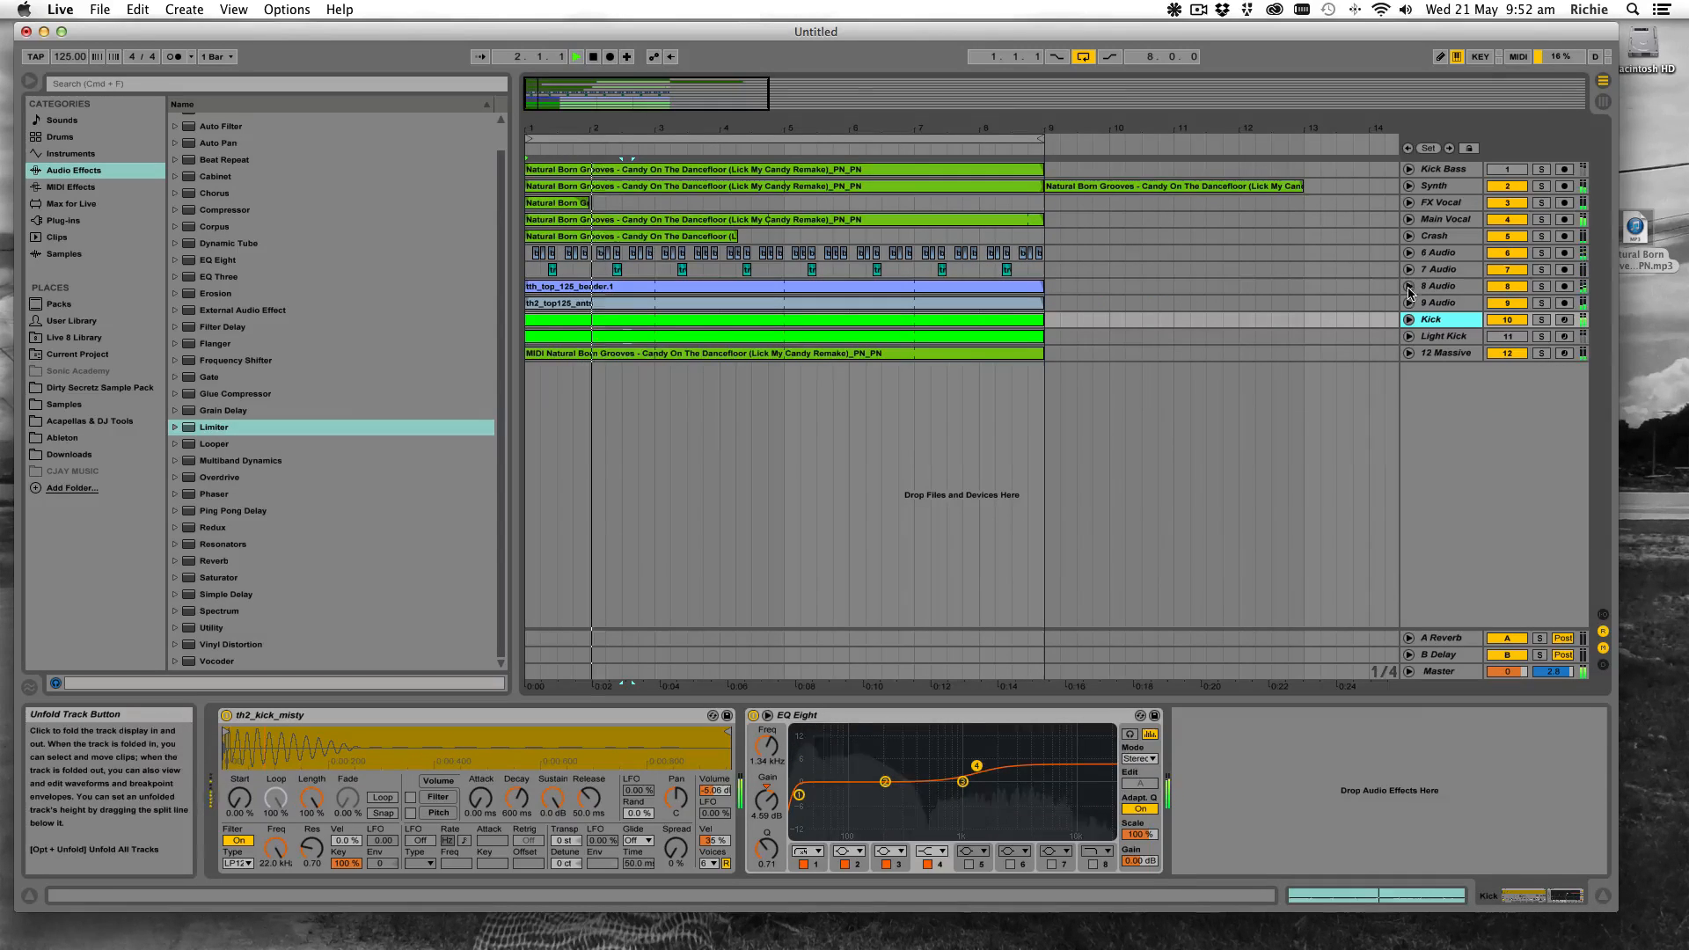
# Unfold the FX Vocal track and compare the device chains of the Light Kick and Kick tracks
pyautogui.click(1409, 202)
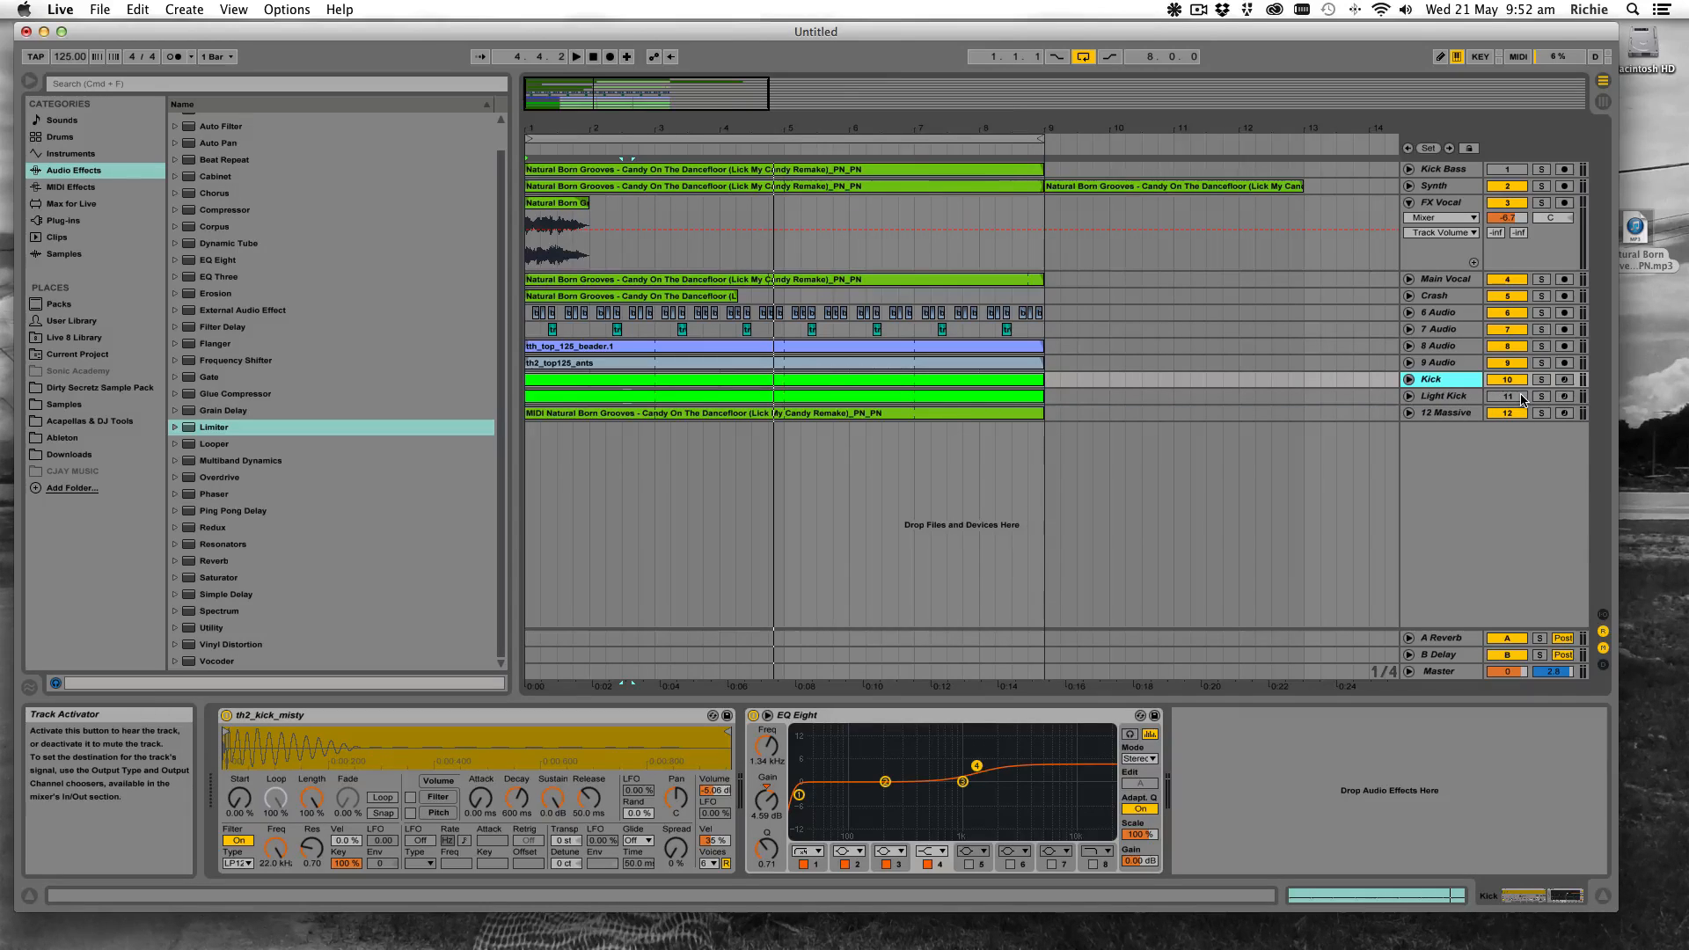
pyautogui.click(1458, 398)
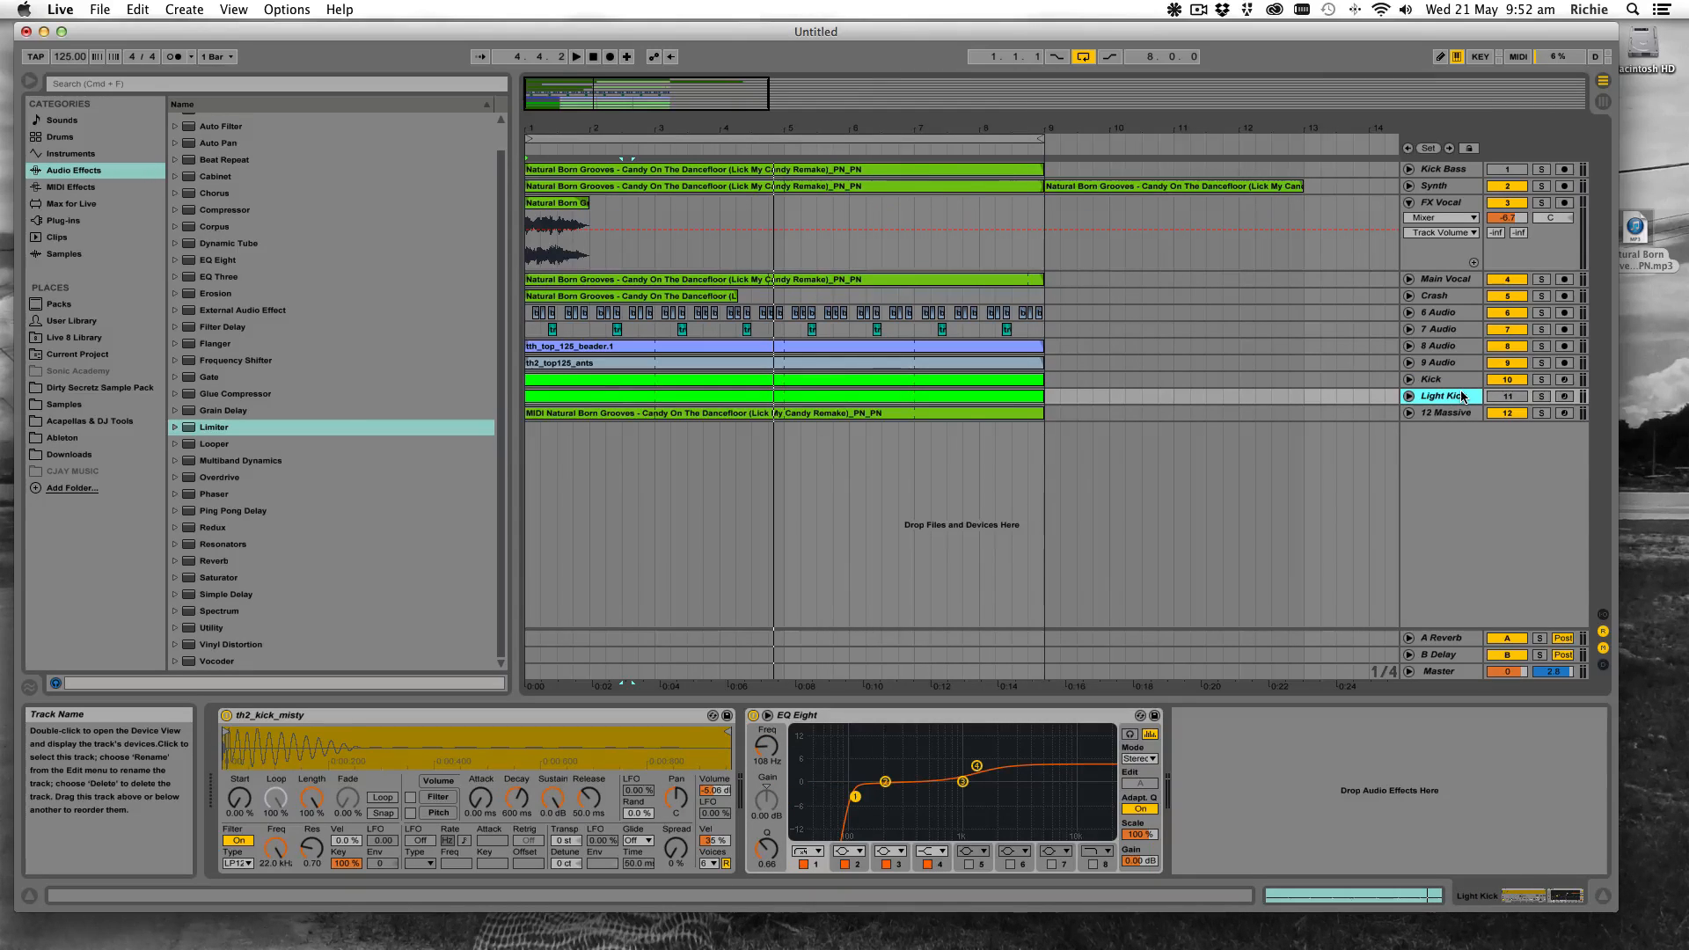
pyautogui.click(1465, 380)
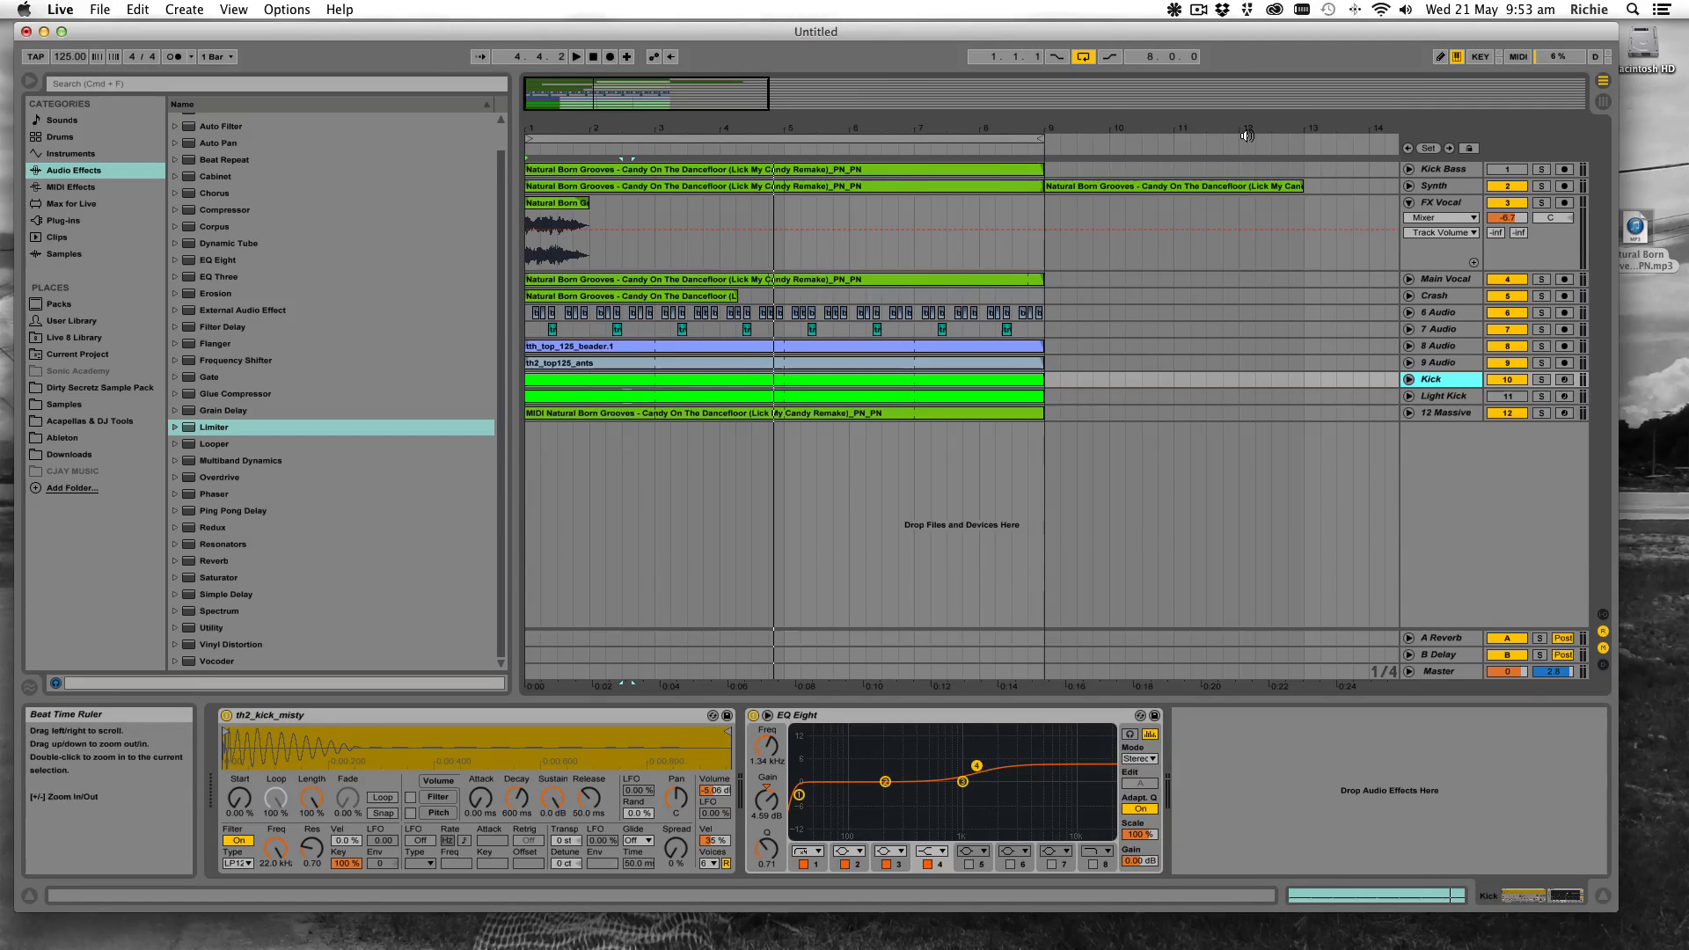
pyautogui.moveTo(1213, 126); pyautogui.dragTo(988, 110)
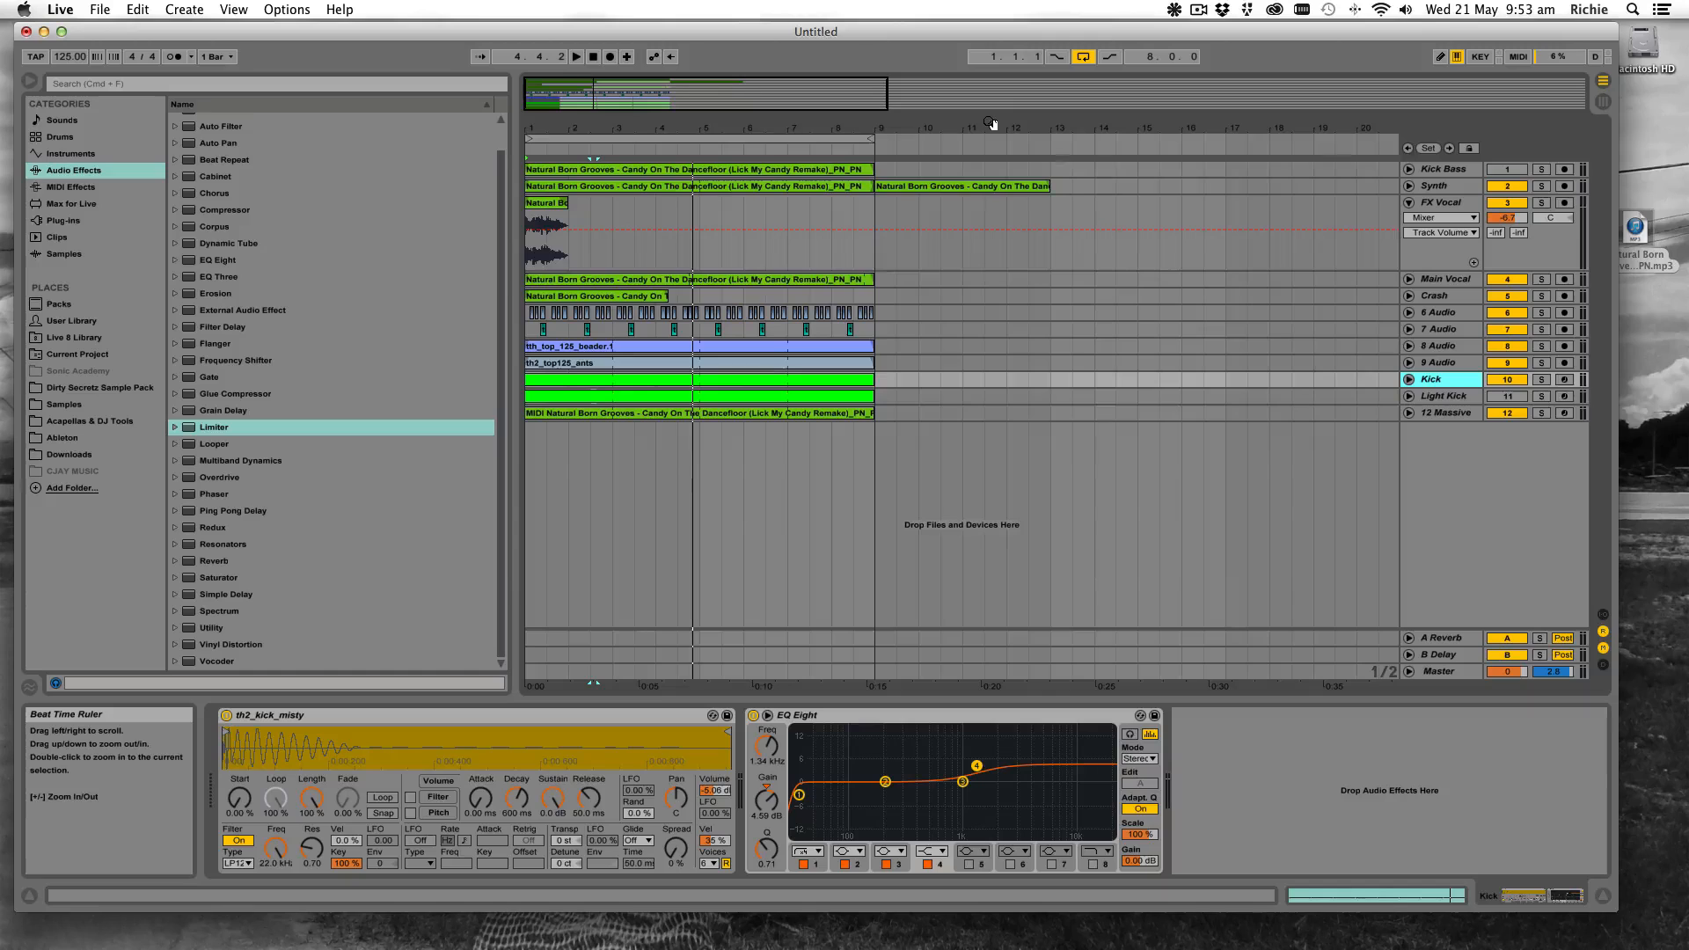
# On FX Vocal, set the Ping Pong Delay feedback to 81% and dry/wet to 38%, and the Reverb dry/wet to 26%
pyautogui.click(546, 205)
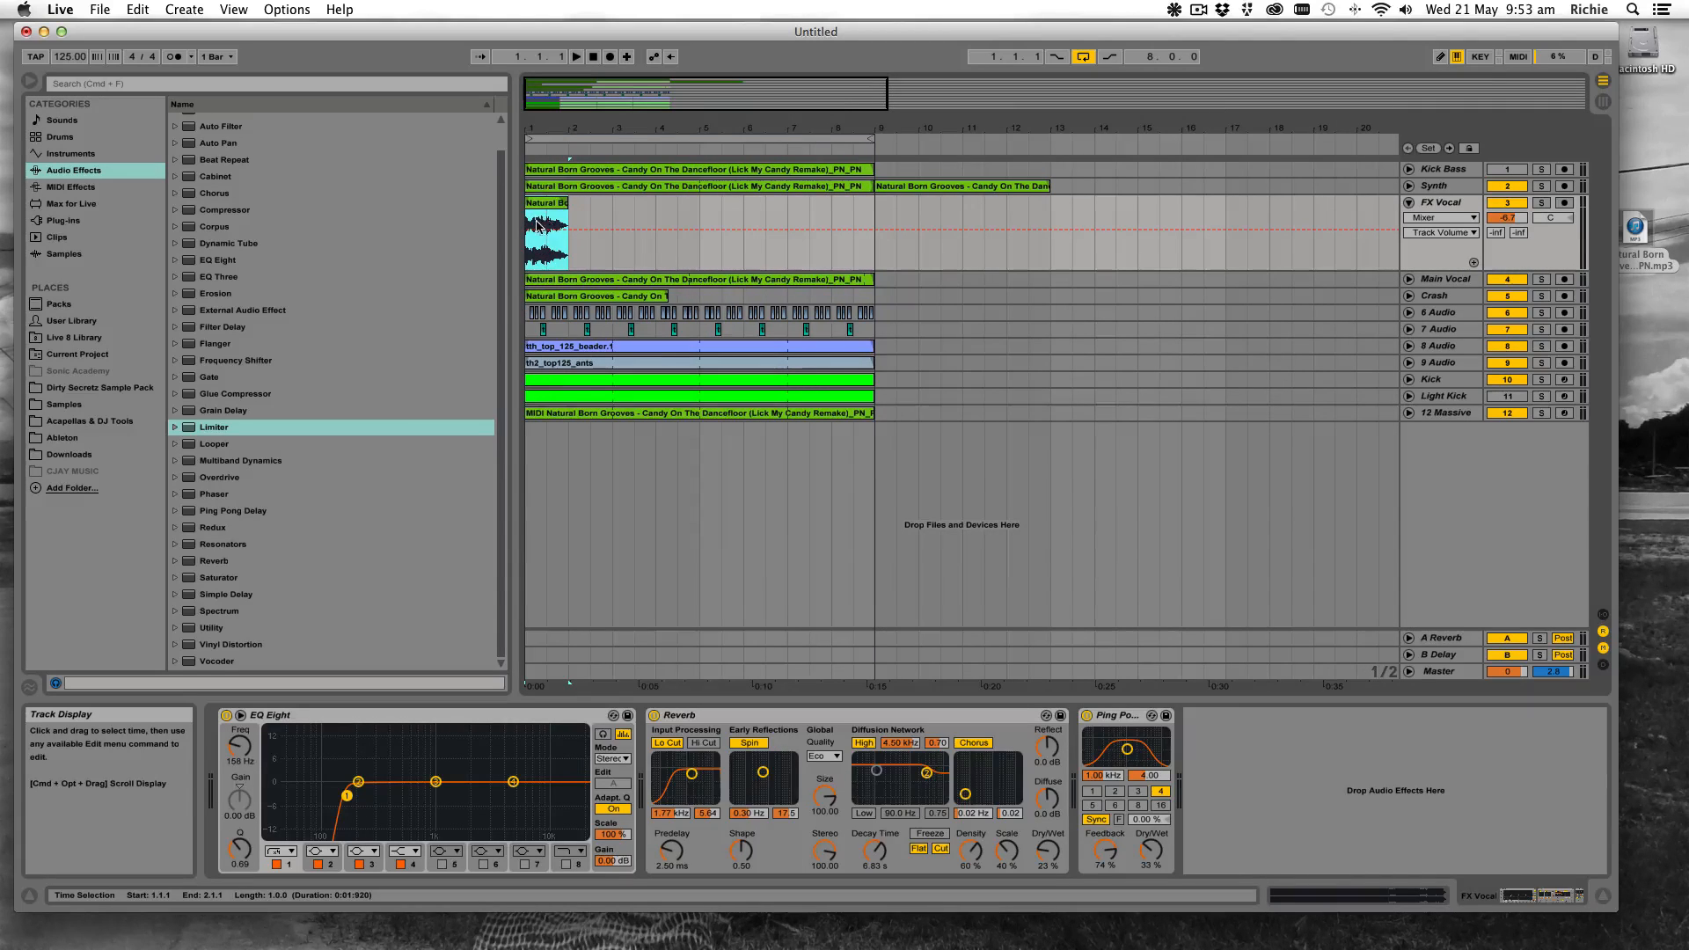
pyautogui.click(532, 225)
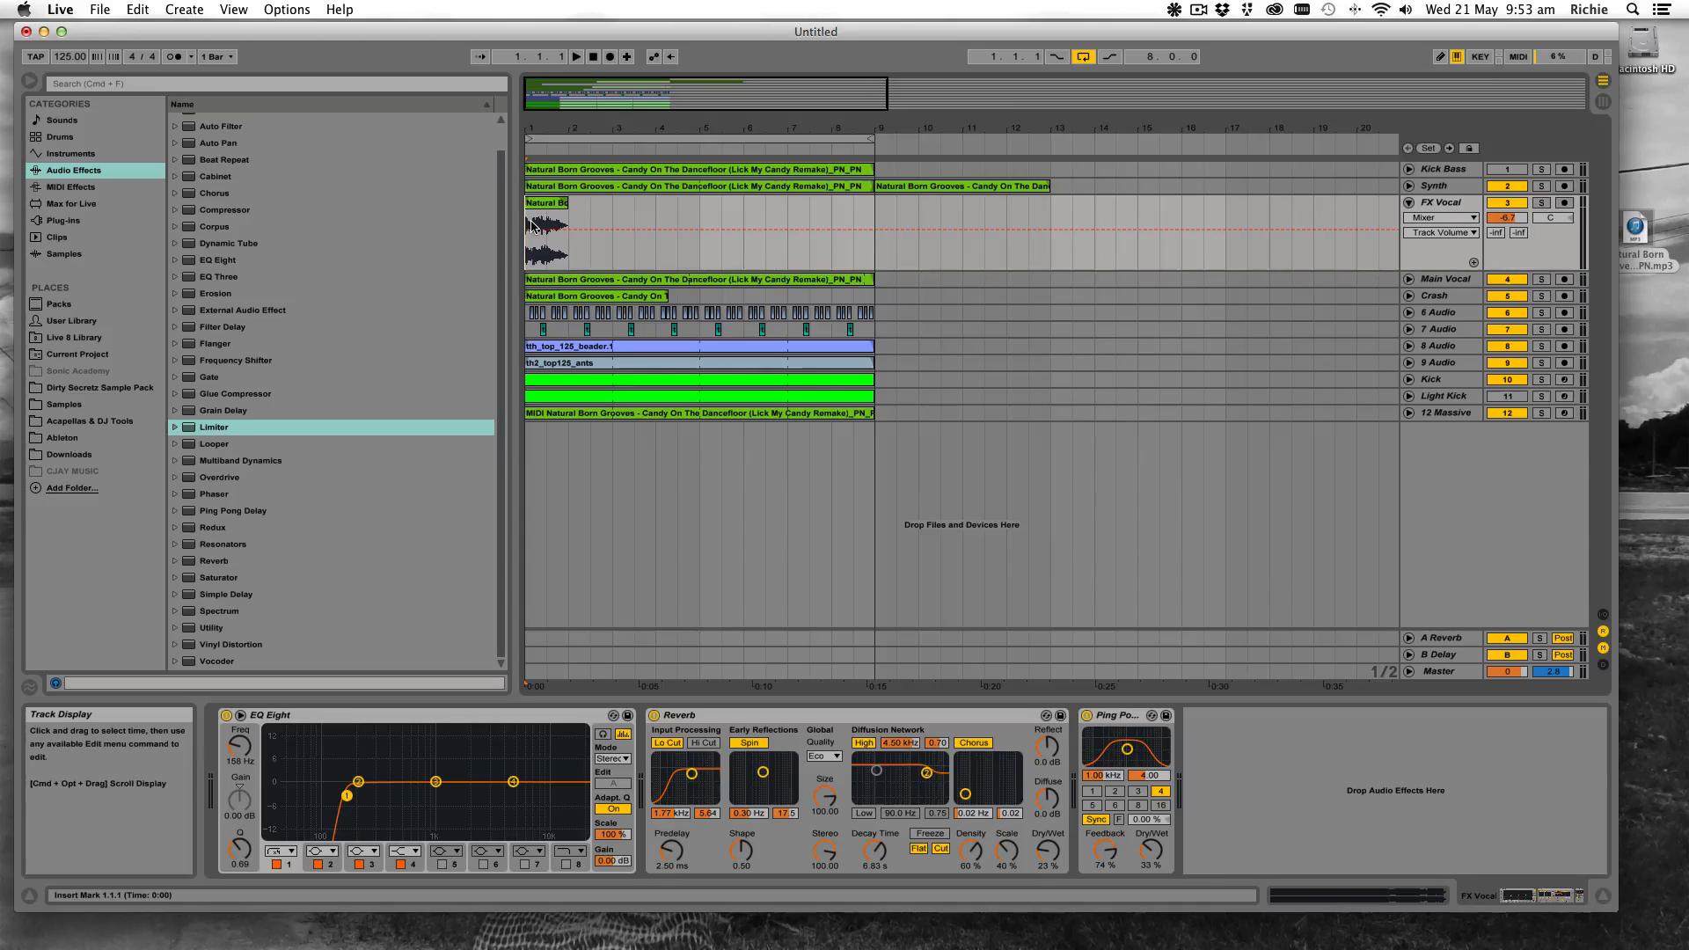
pyautogui.press('space')
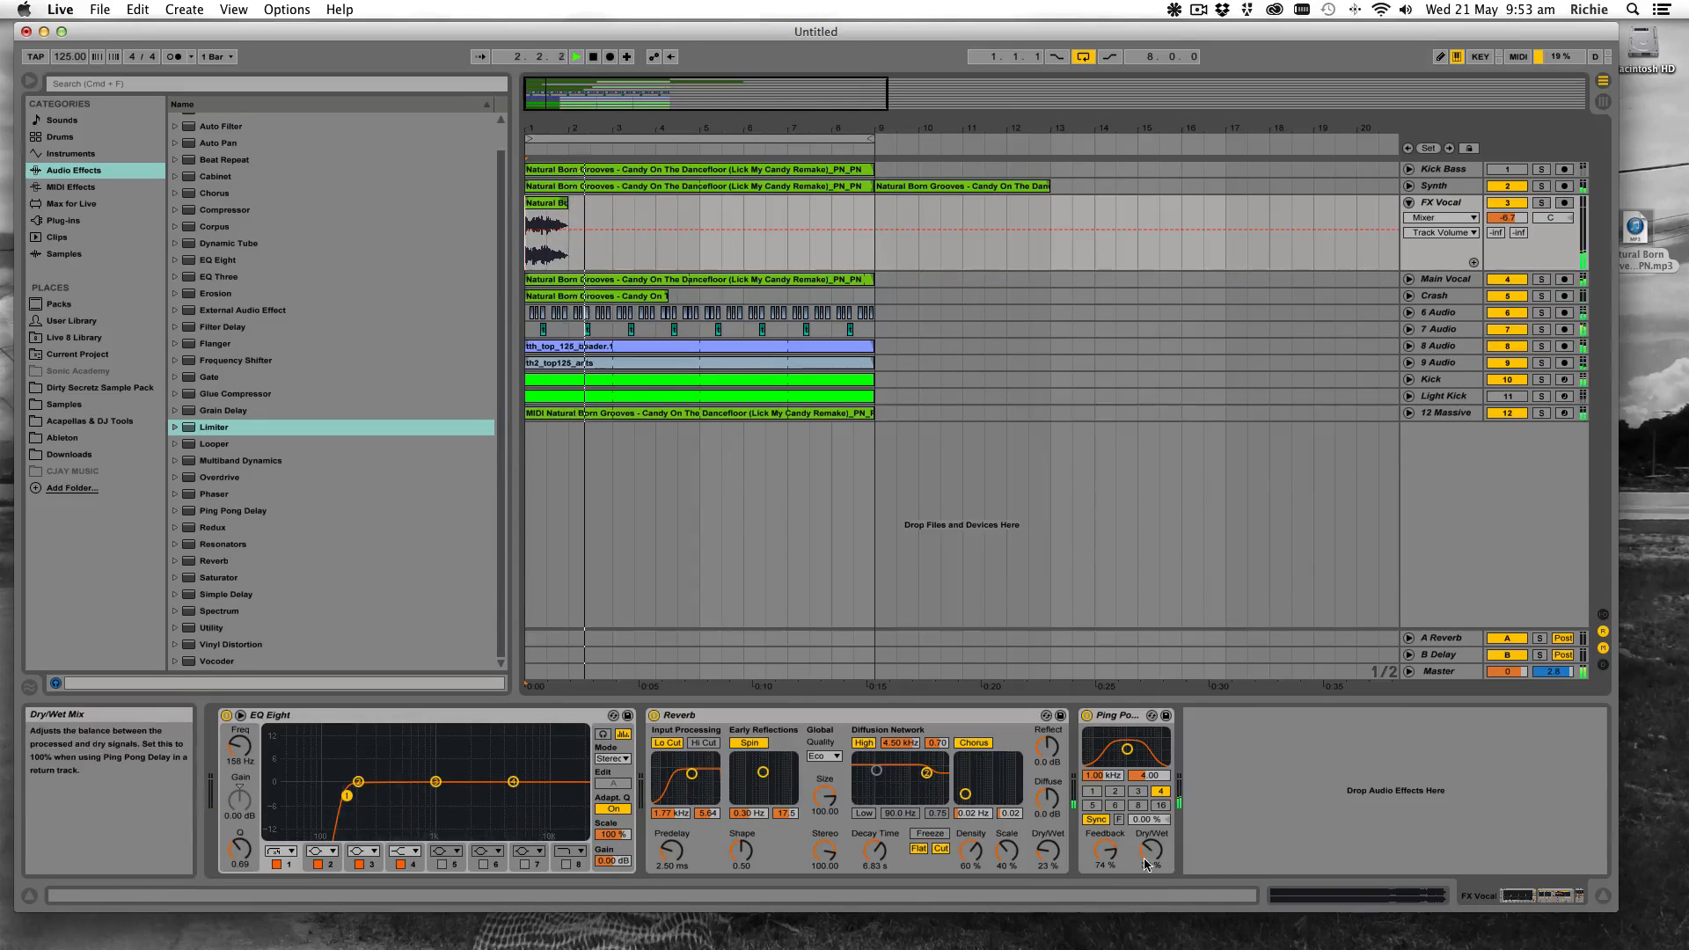
pyautogui.moveTo(1150, 850); pyautogui.dragTo(1047, 855)
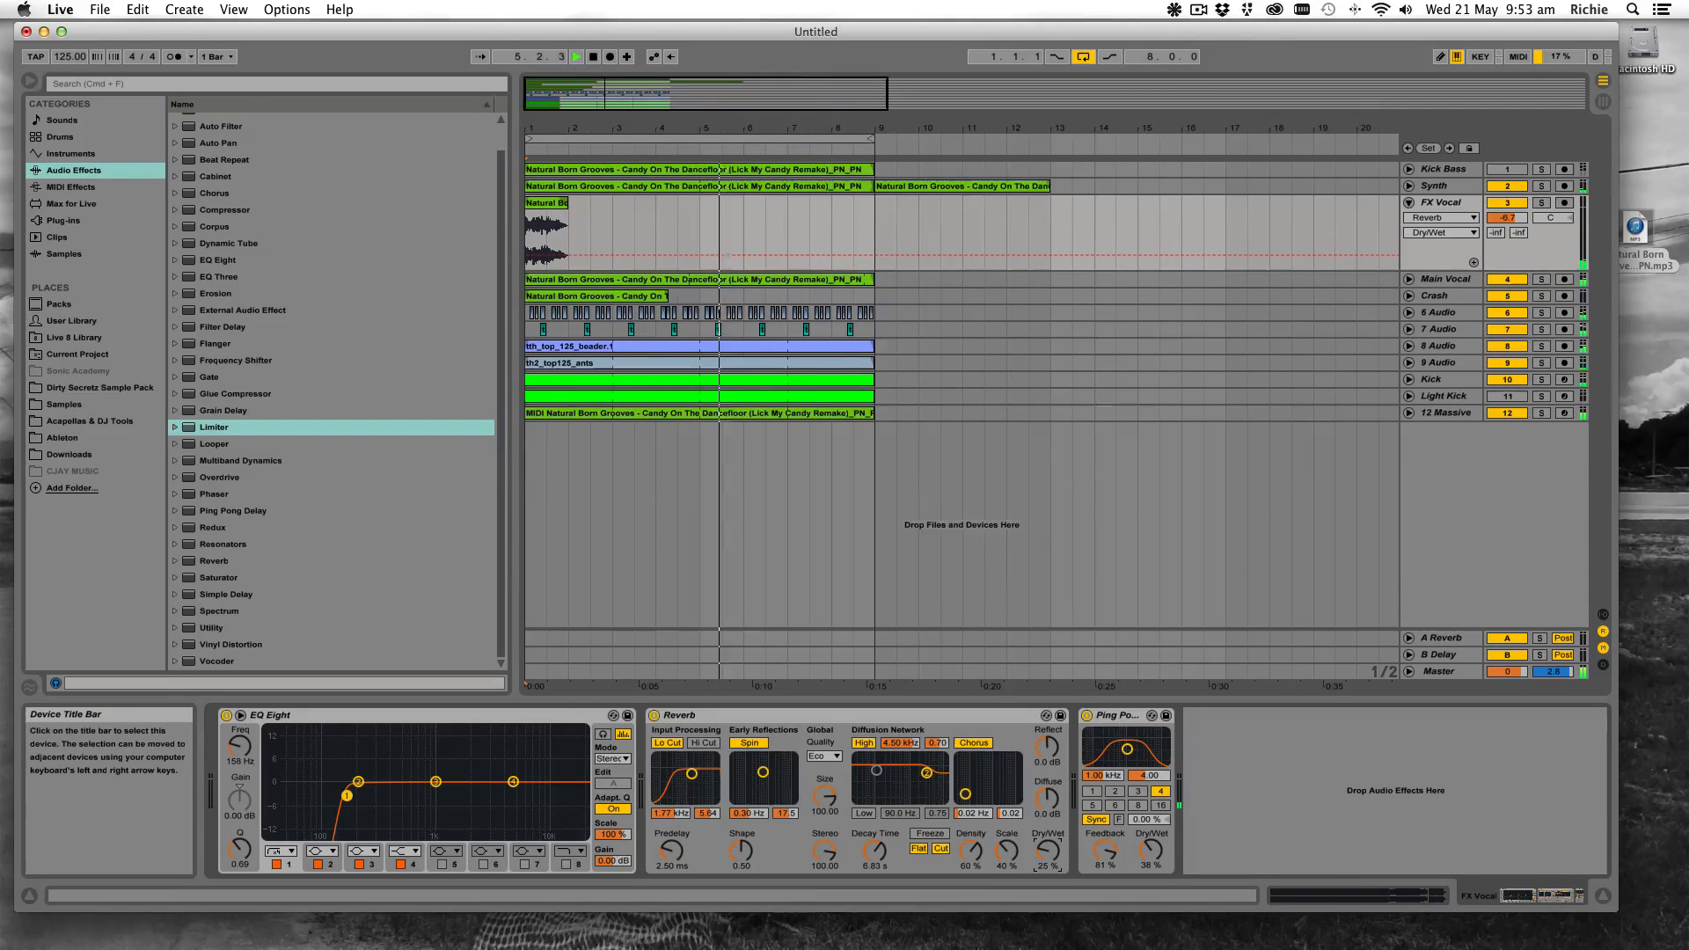
pyautogui.click(1440, 414)
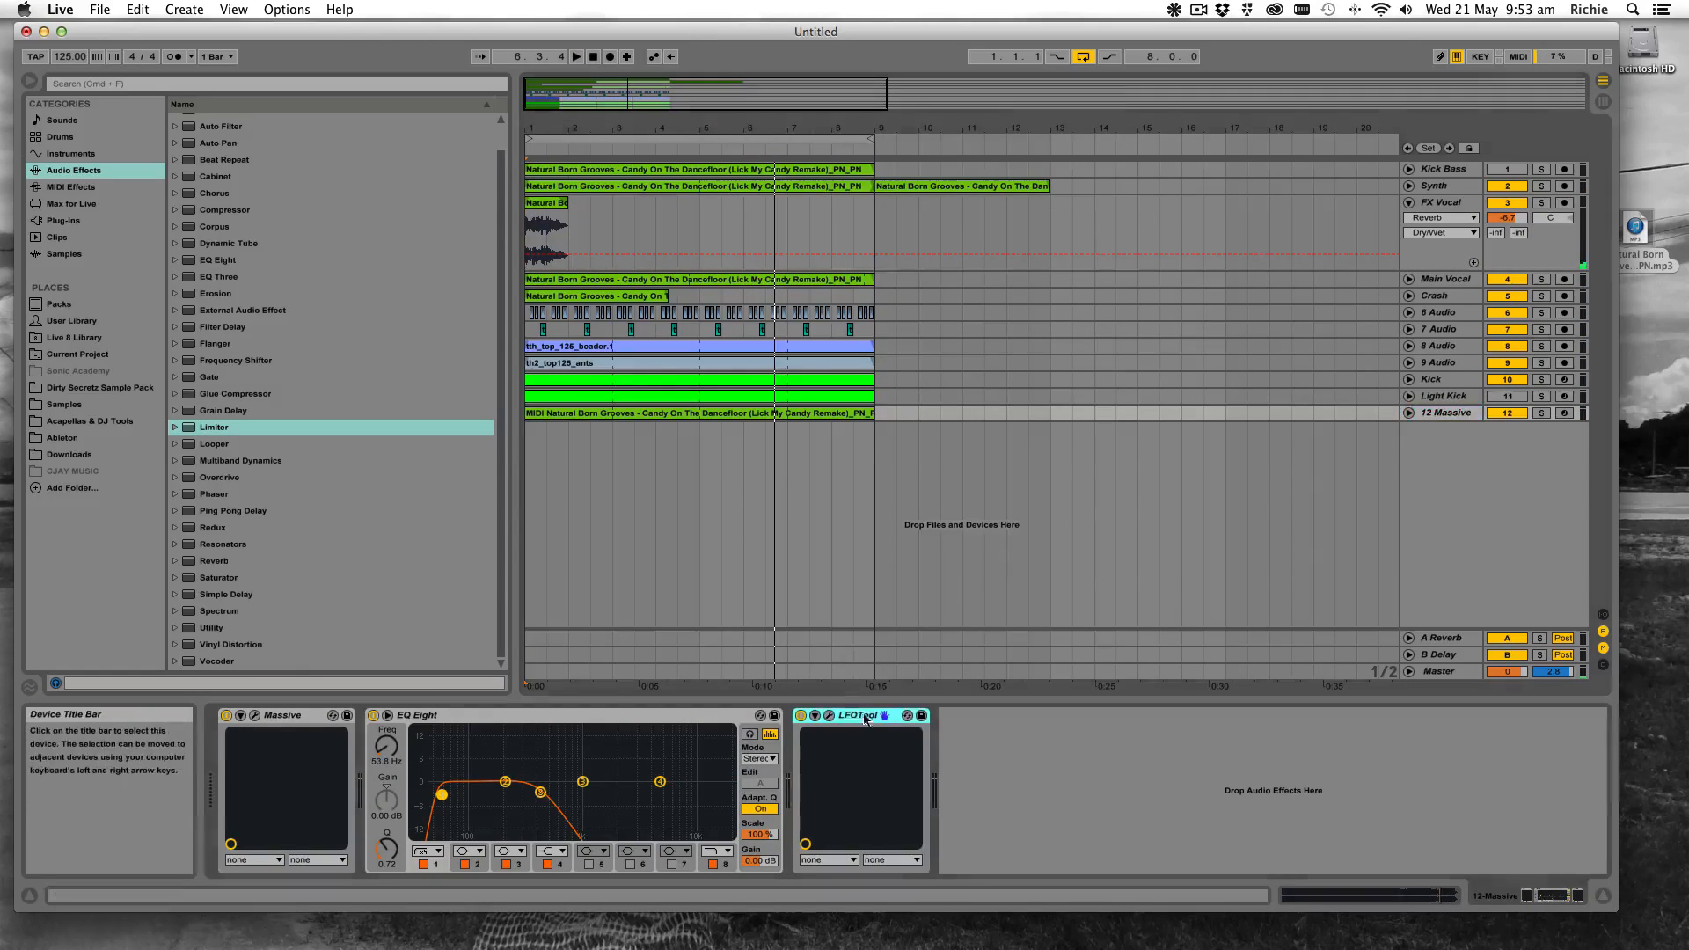
pyautogui.click(1463, 203)
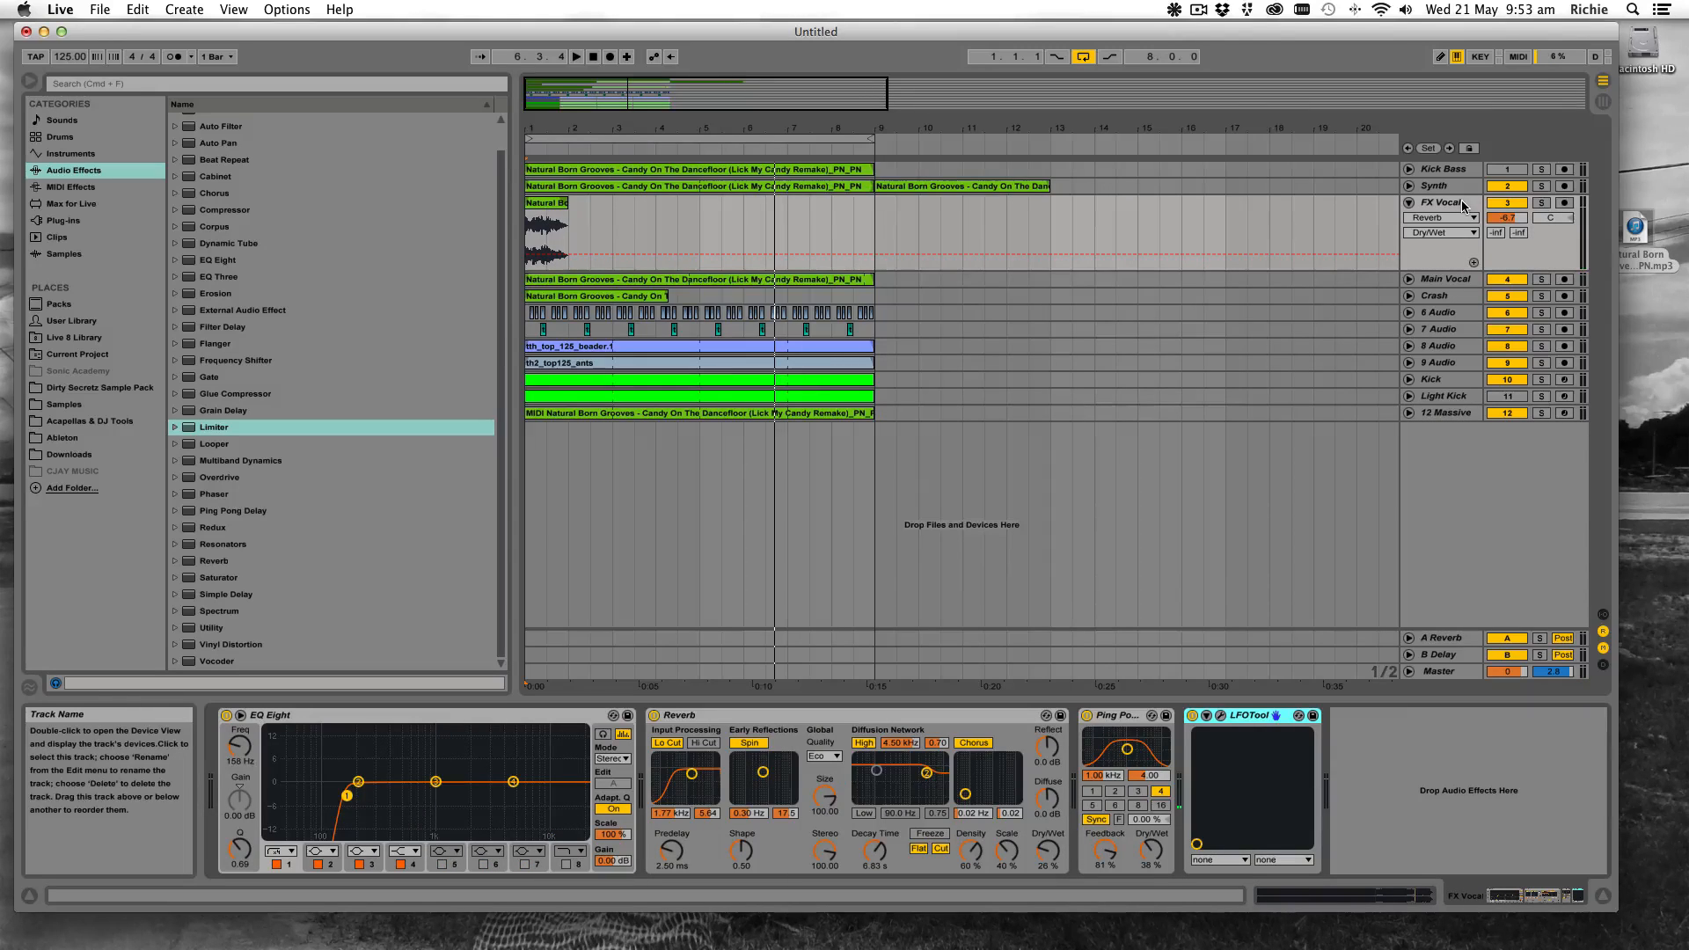
pyautogui.press('space')
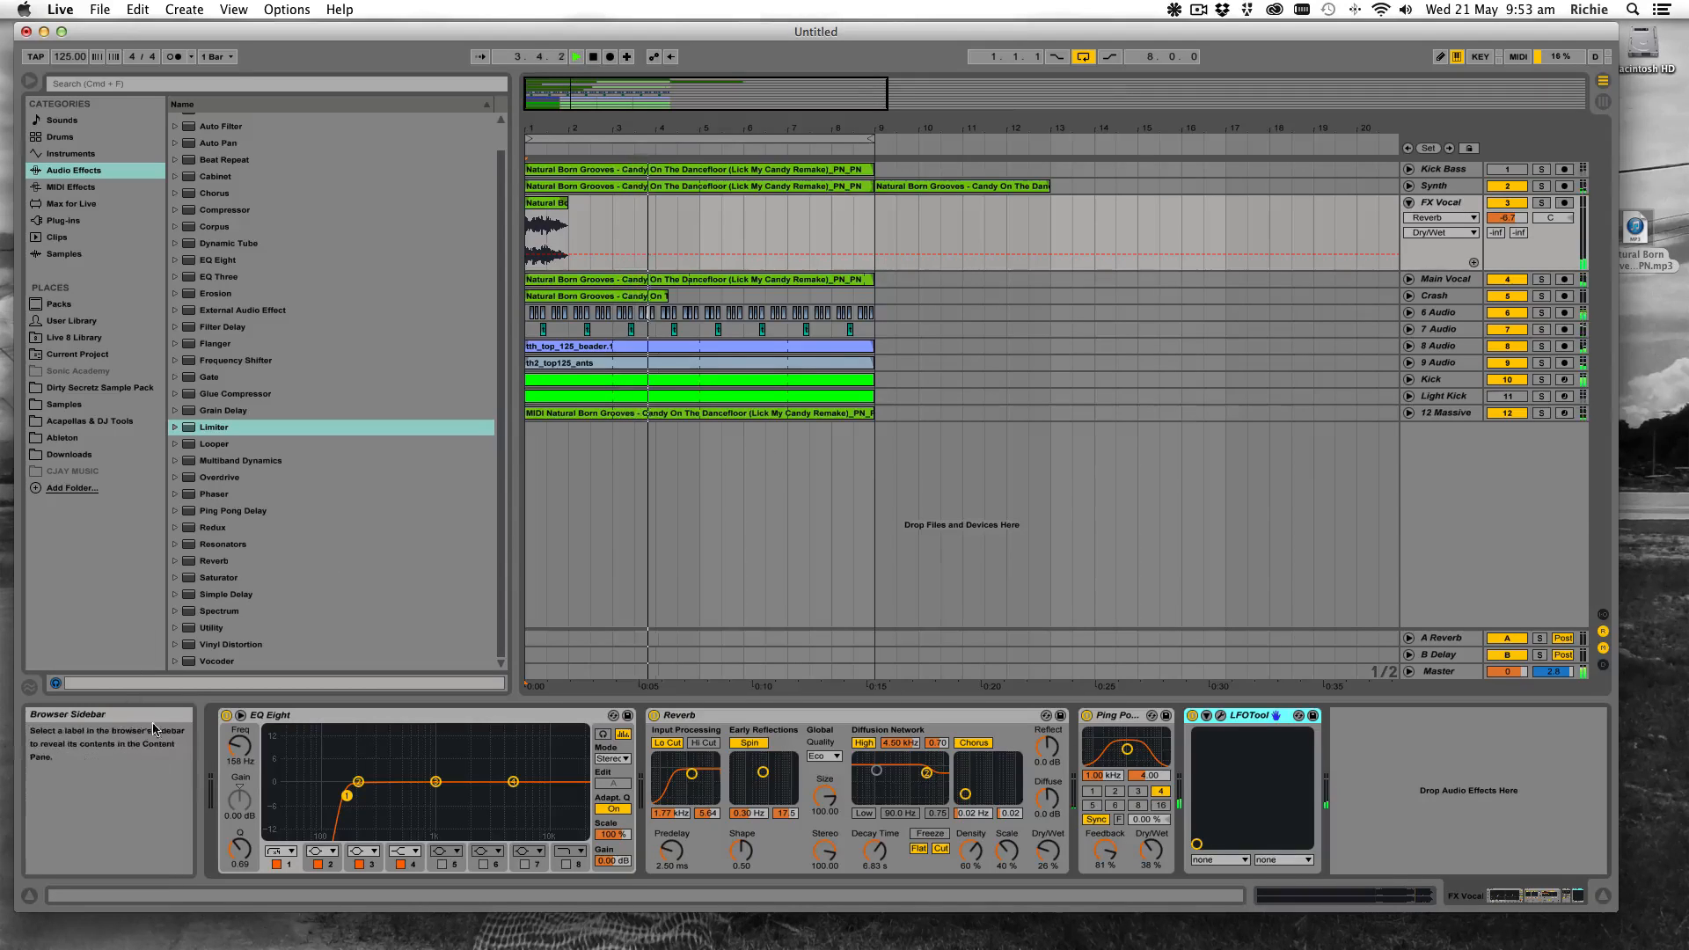
# Set the low cut in FX Vocal's EQ Eight to 241 Hz while auditioning the loop
pyautogui.moveTo(347, 795); pyautogui.dragTo(367, 795)
pyautogui.press('space')
pyautogui.press('space')
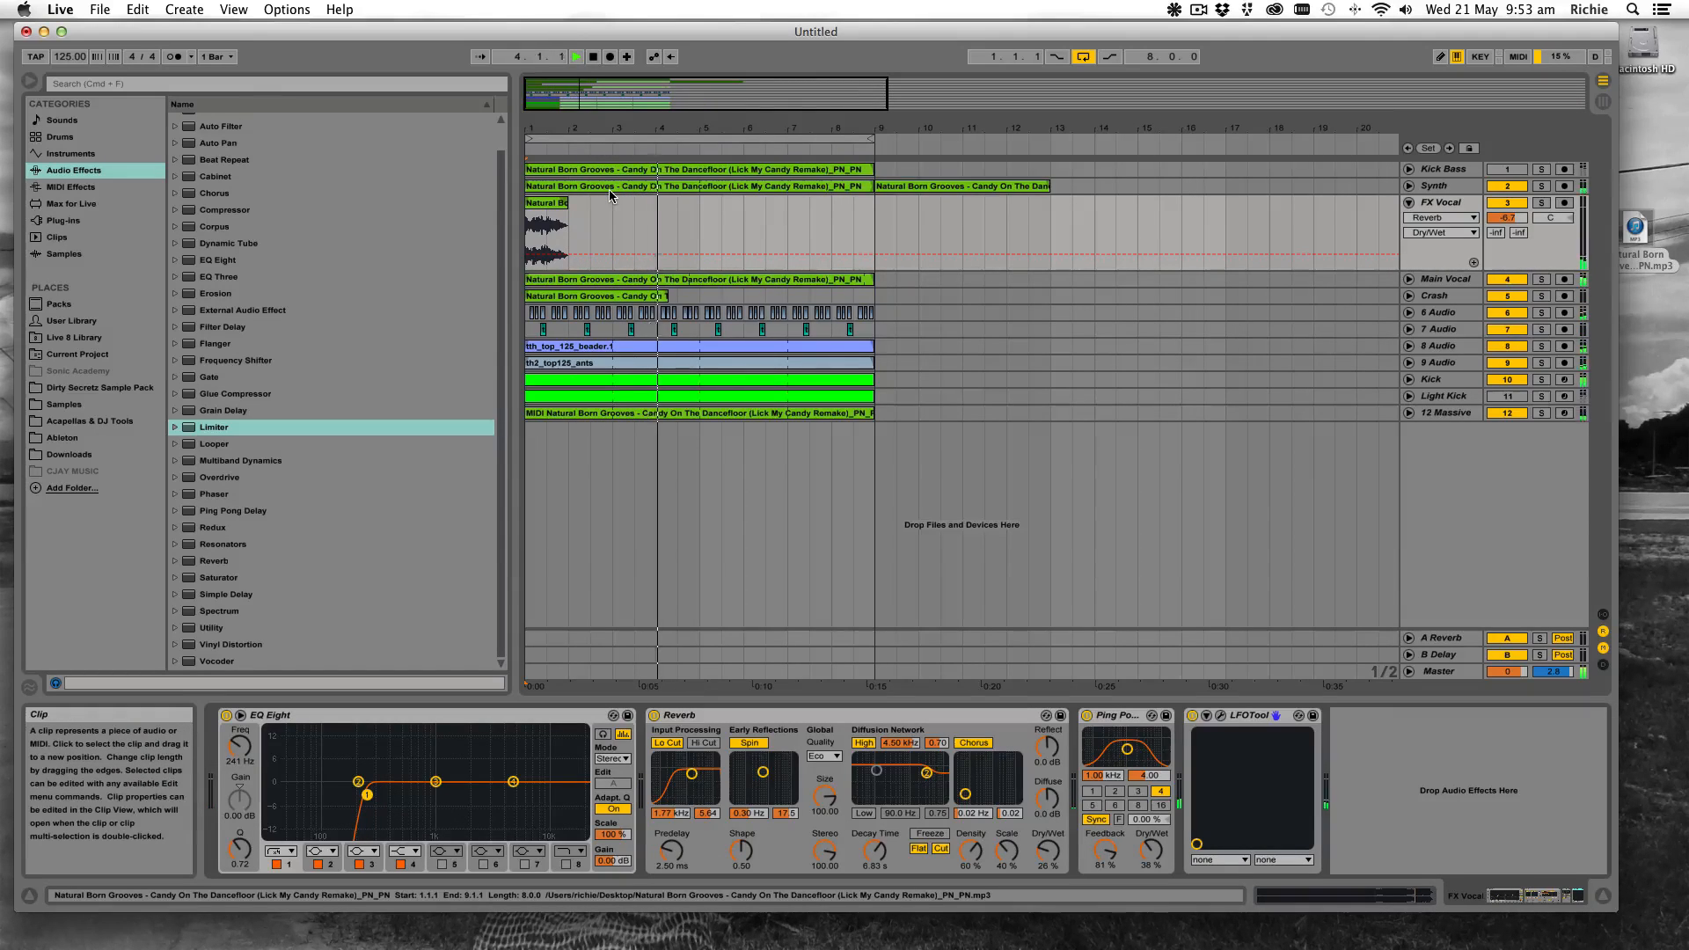
pyautogui.press('space')
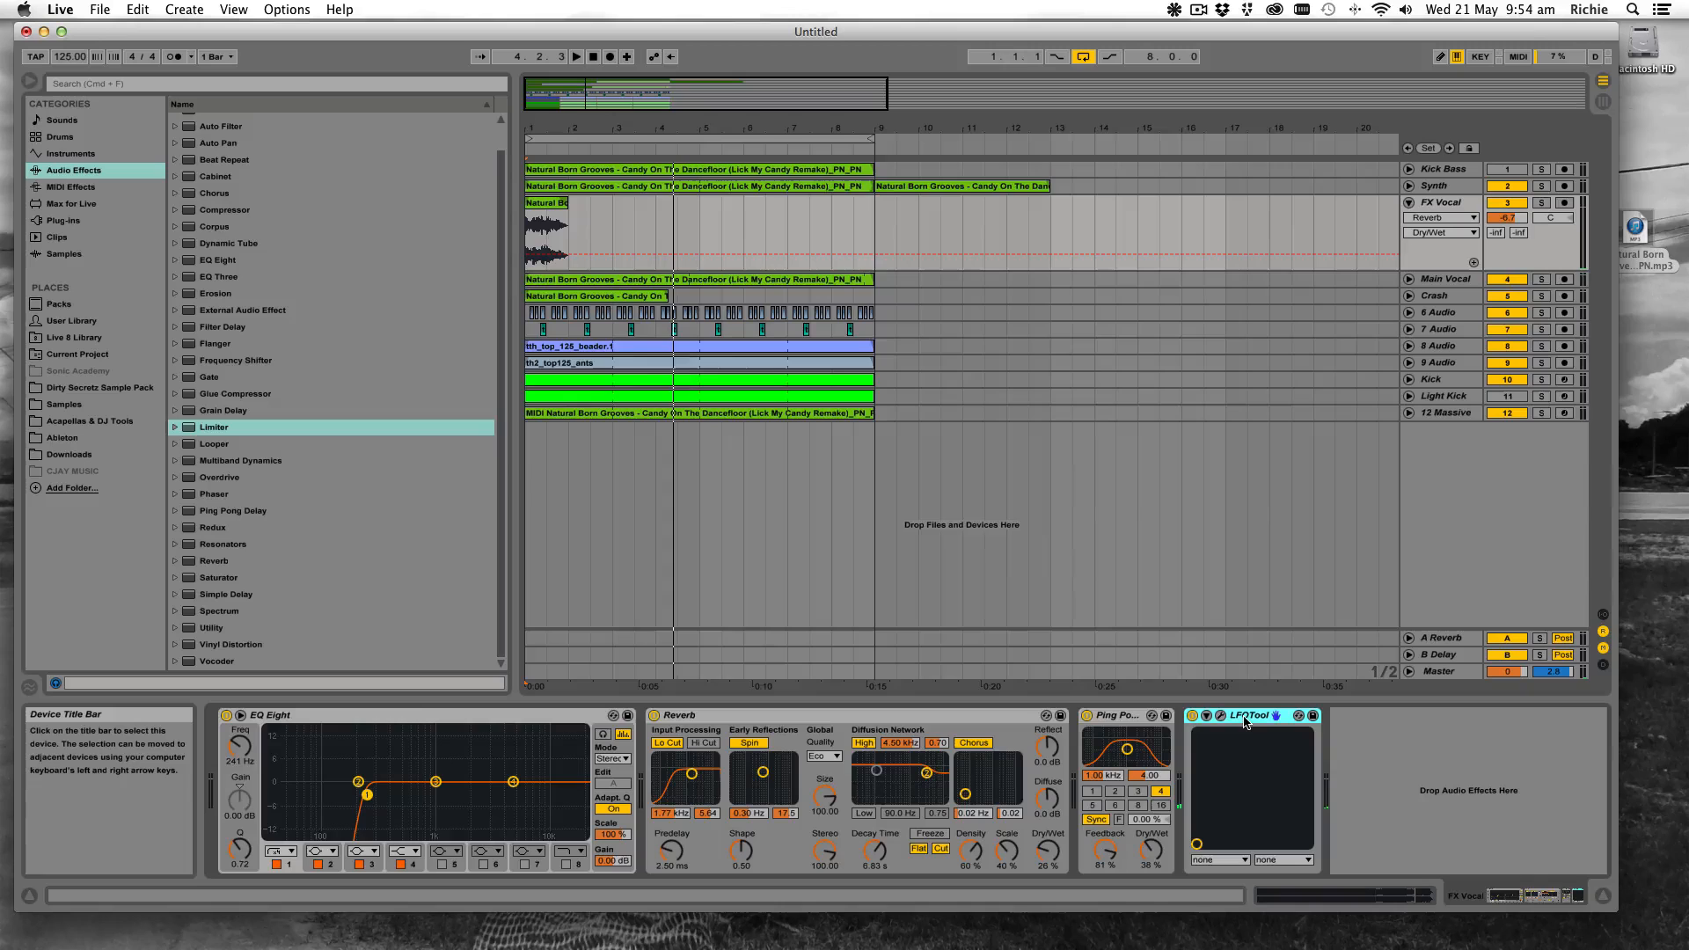
# Replace the LFOTool on FX Vocal with a Compressor and set its sidechain input to Kick
pyautogui.press('Delete')
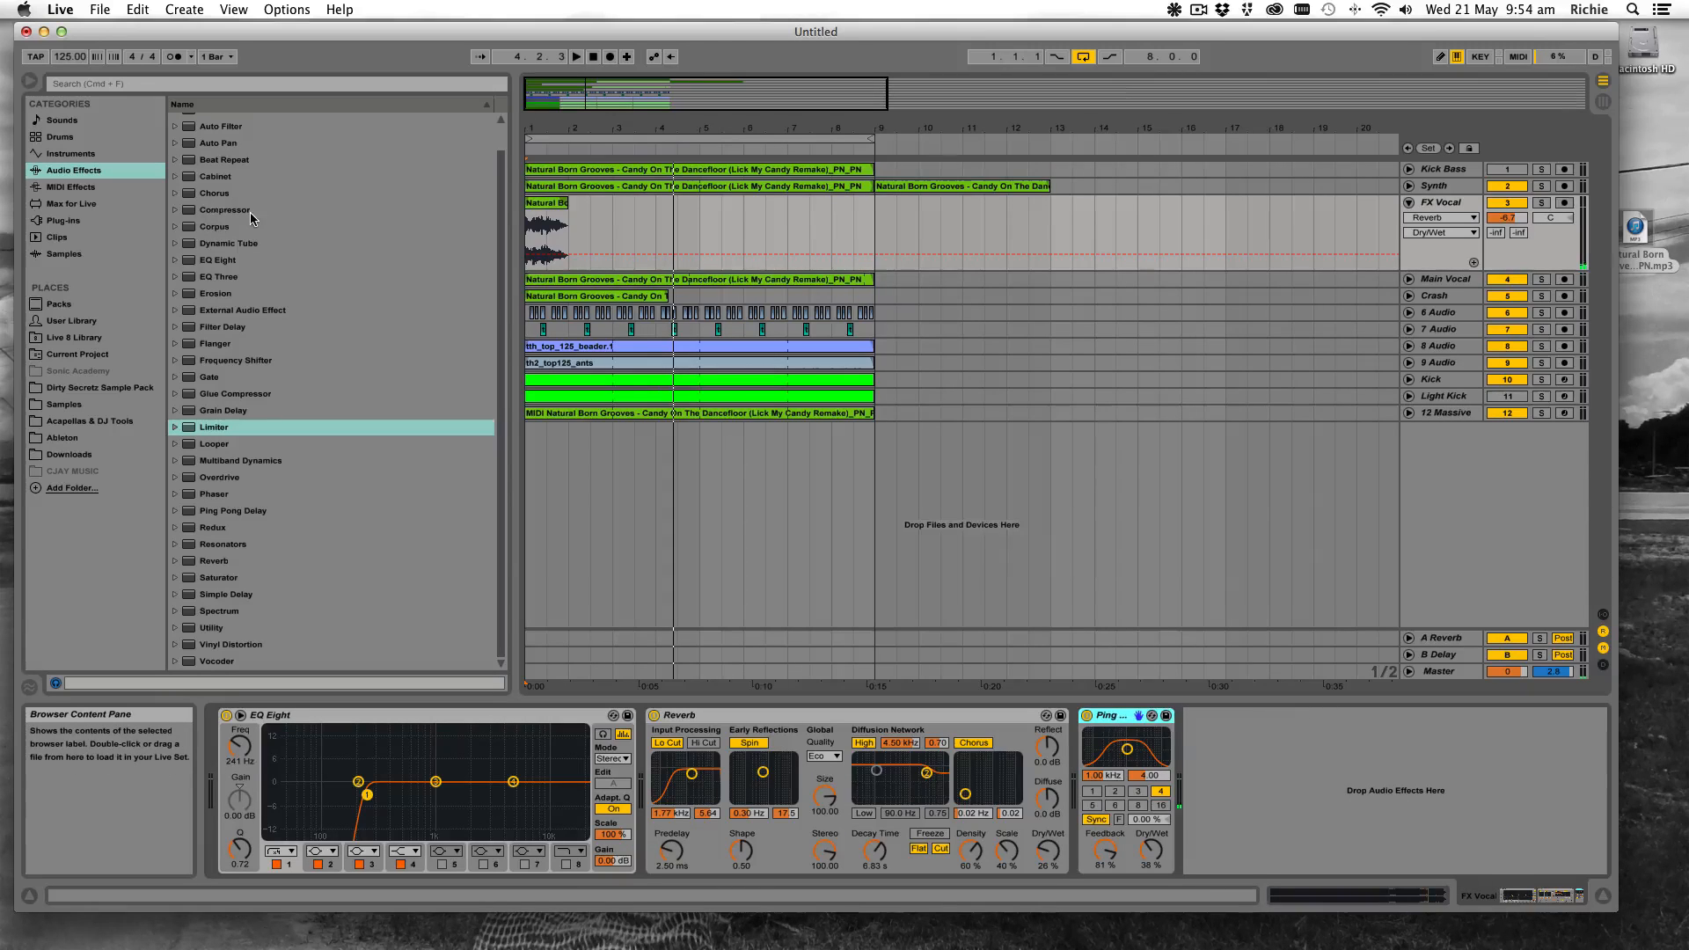
pyautogui.click(222, 211)
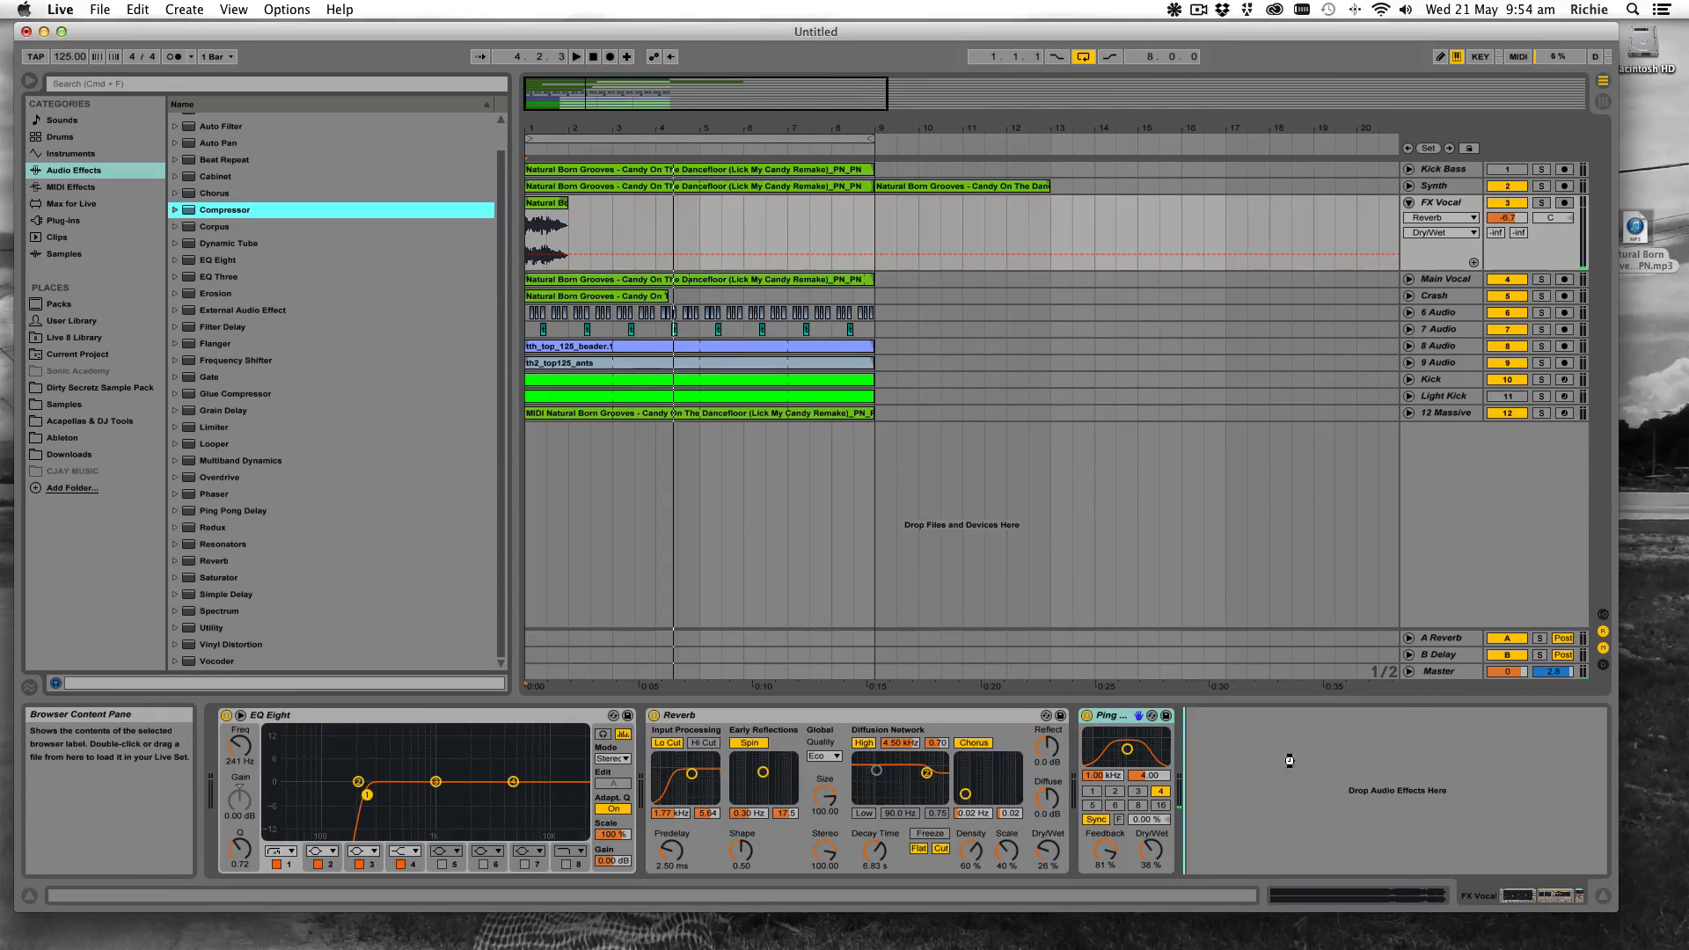
pyautogui.moveTo(1290, 761); pyautogui.dragTo(1292, 765)
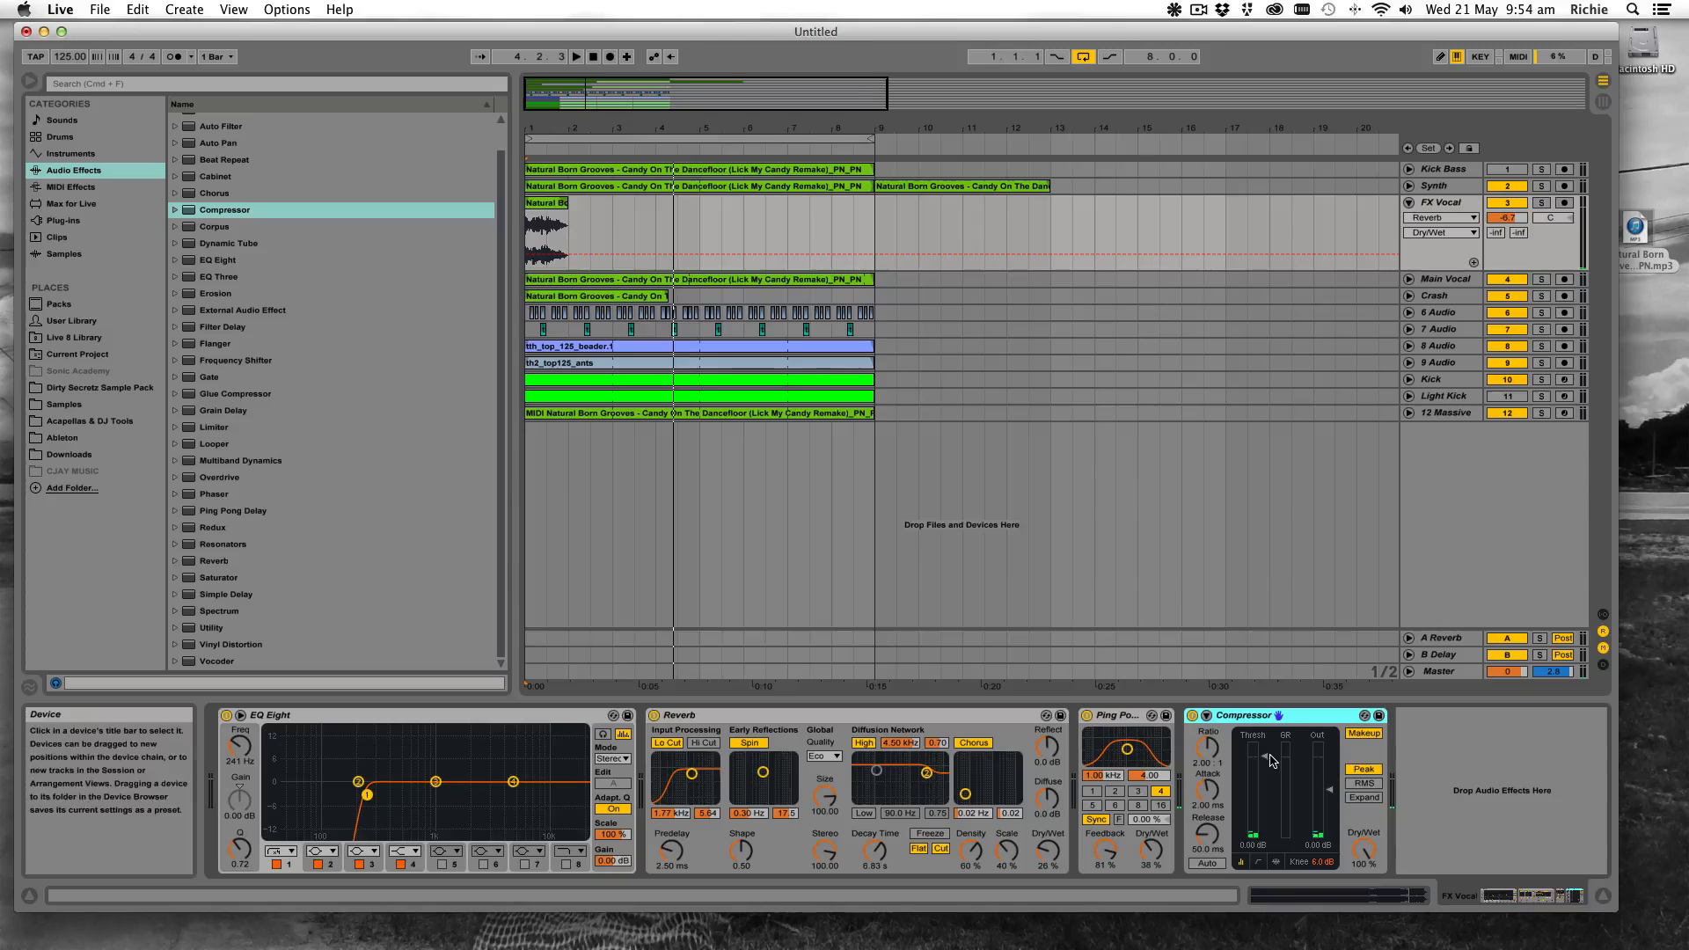
pyautogui.click(1207, 715)
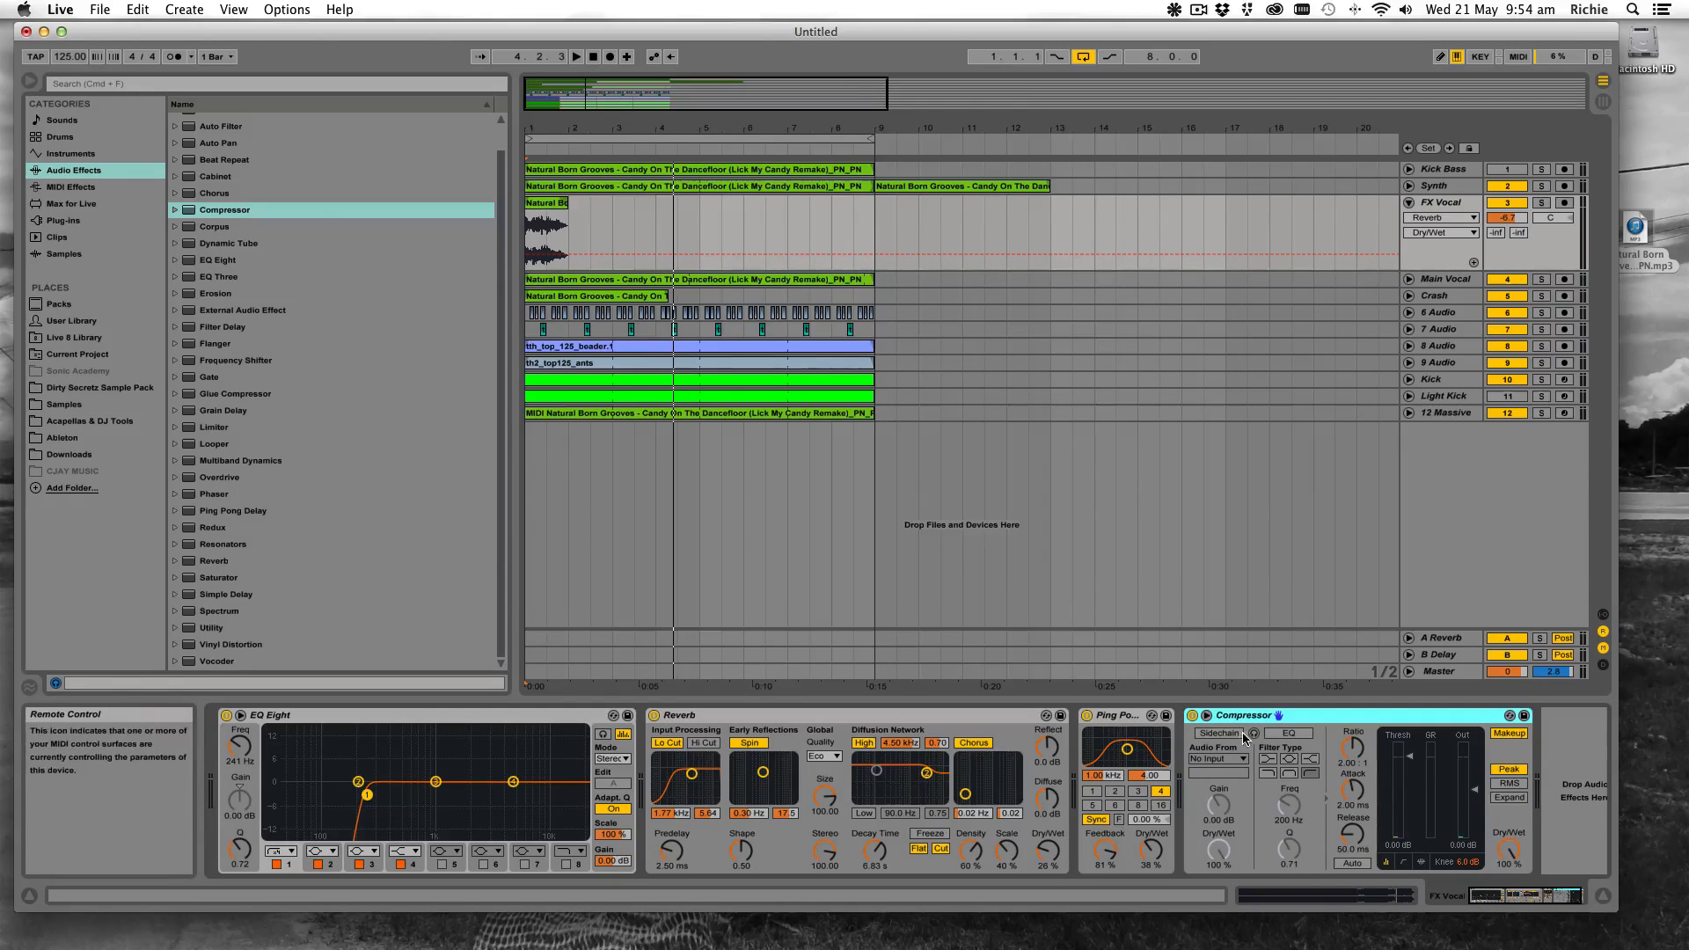
pyautogui.click(1242, 732)
pyautogui.click(1232, 759)
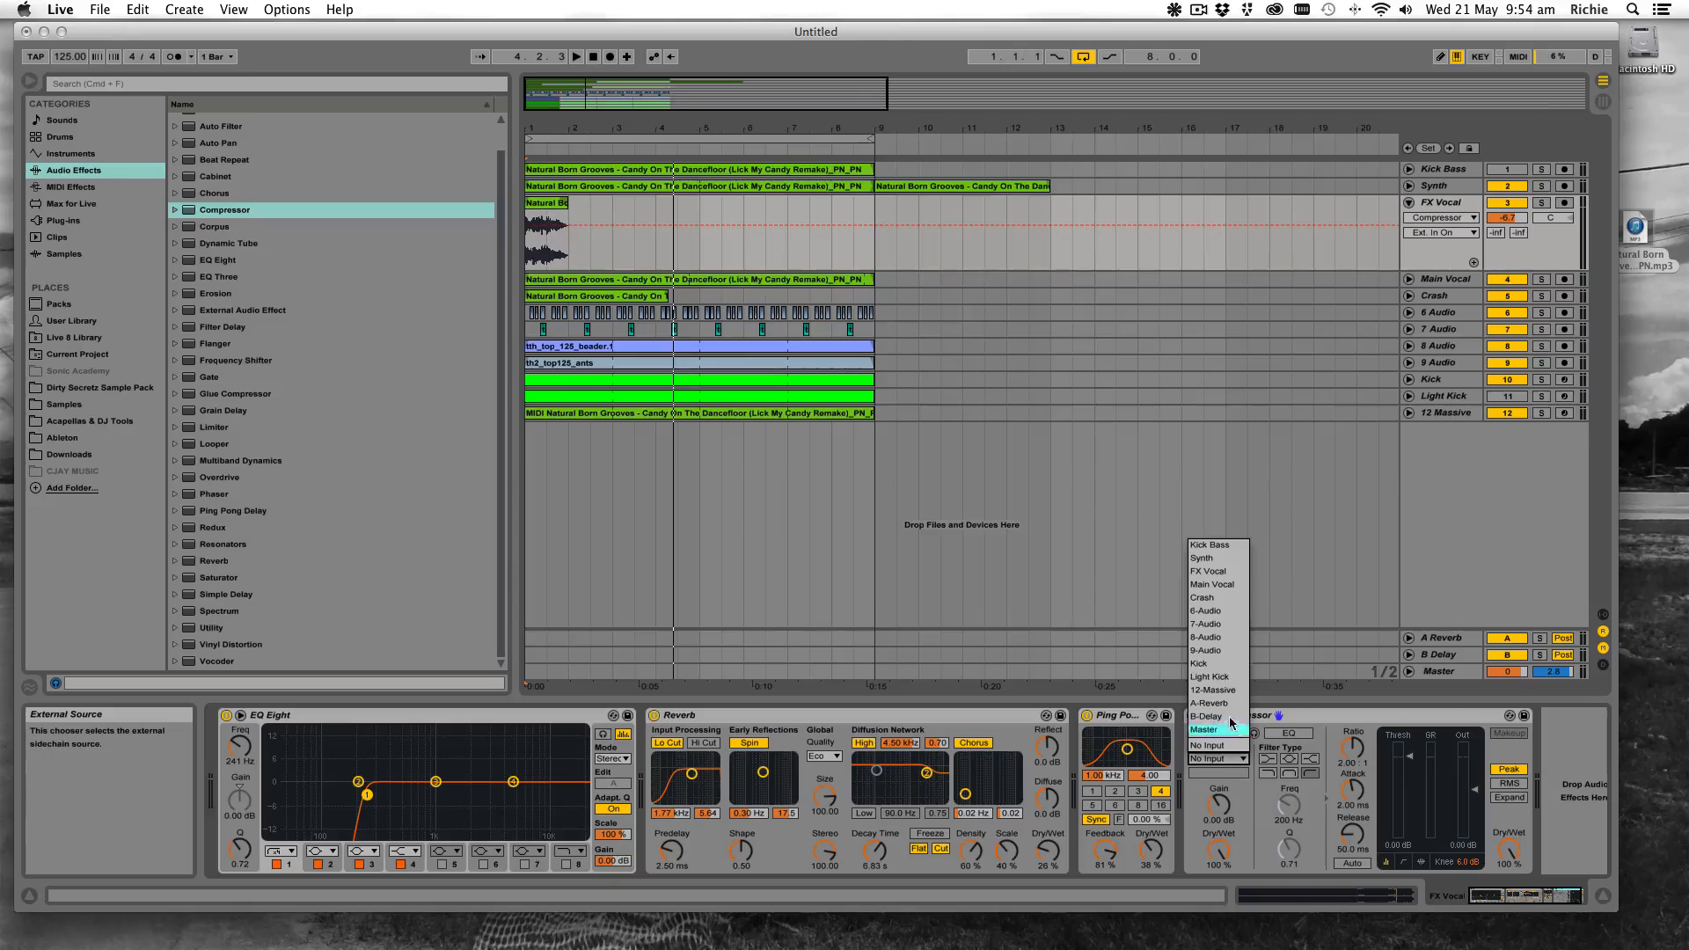
pyautogui.click(1223, 662)
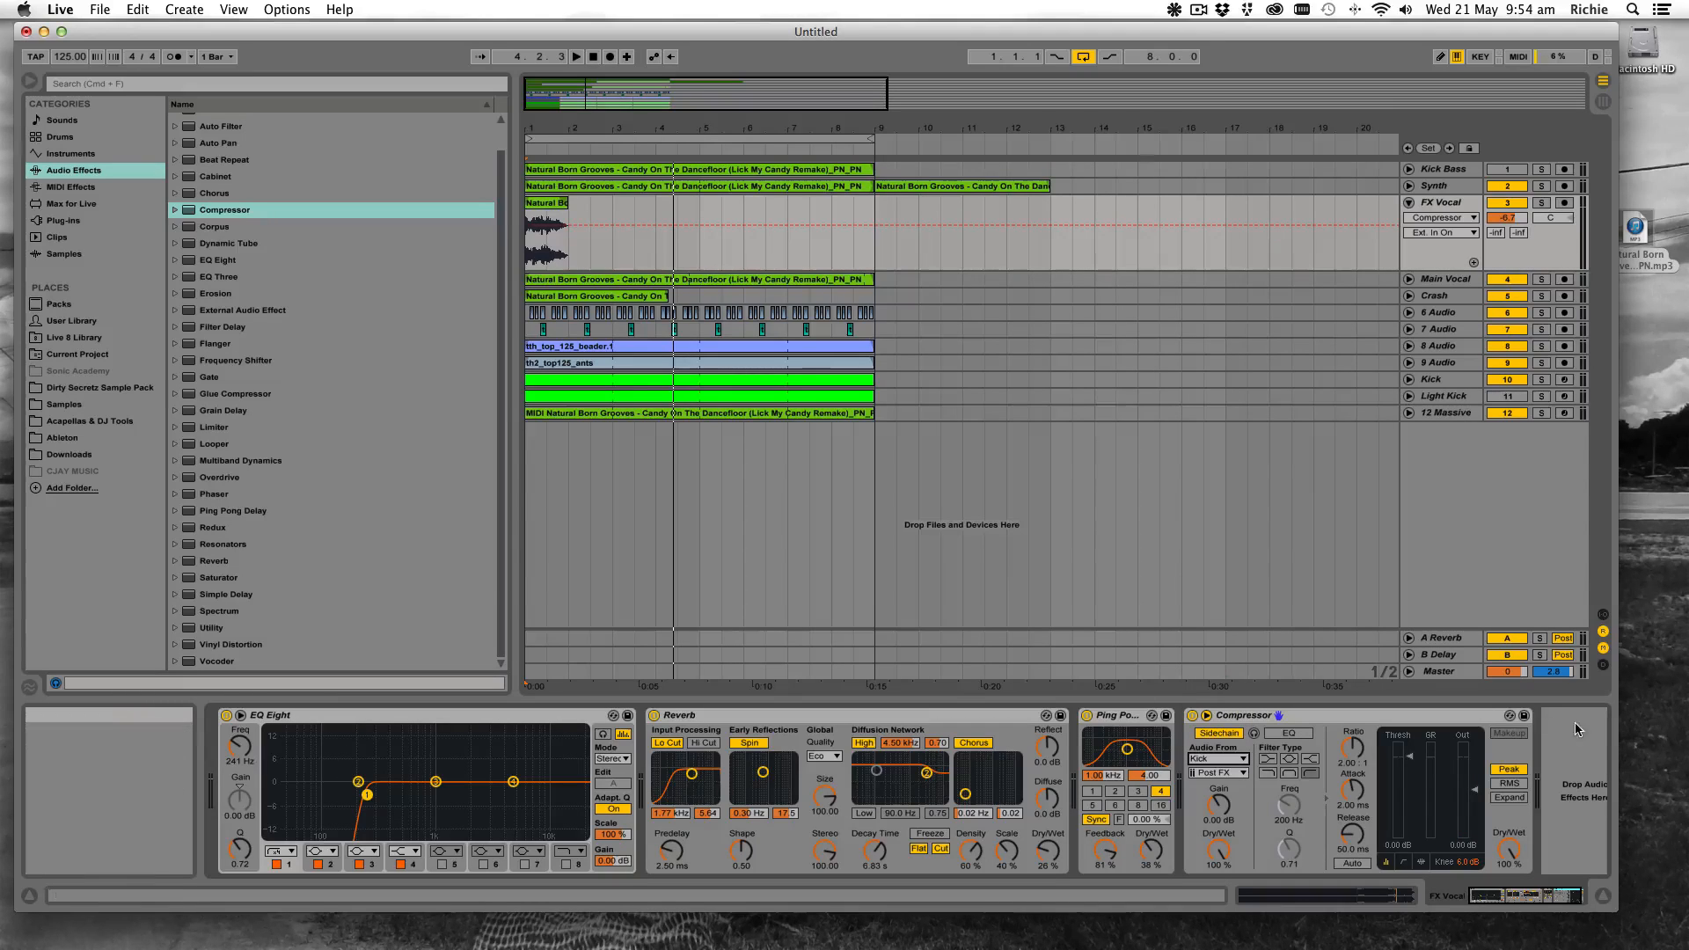
# Lower the sidechained Compressor's threshold to -16.0 dB and raise its output gain during playback
pyautogui.press('space')
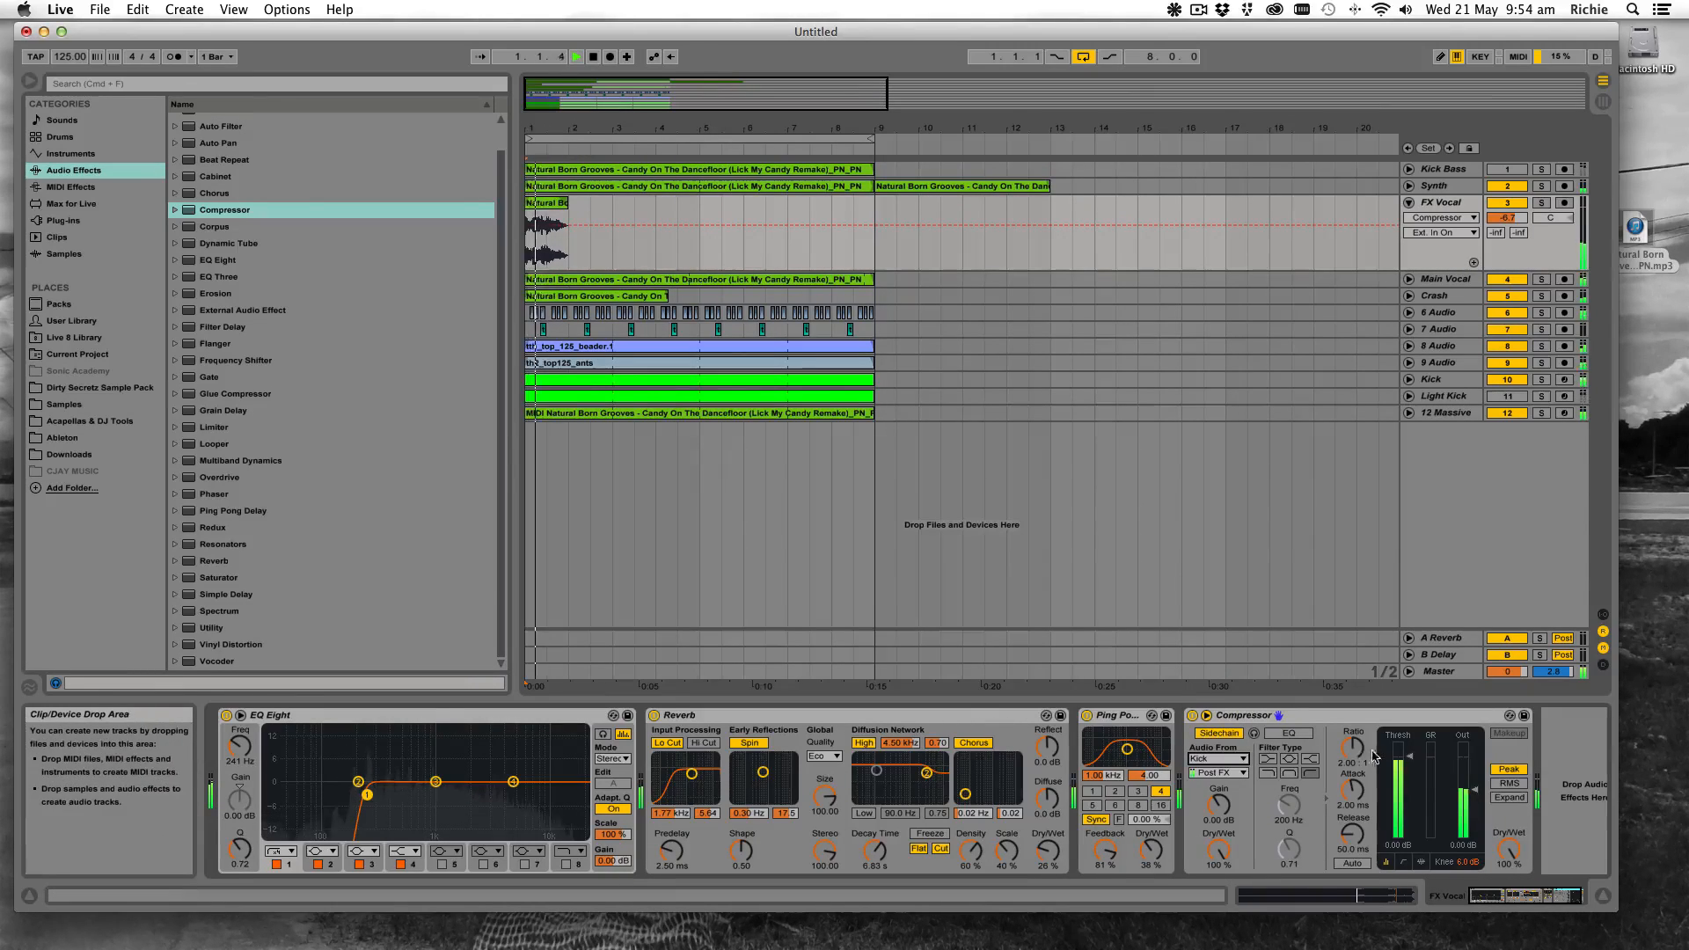
pyautogui.moveTo(1408, 762); pyautogui.dragTo(1408, 801)
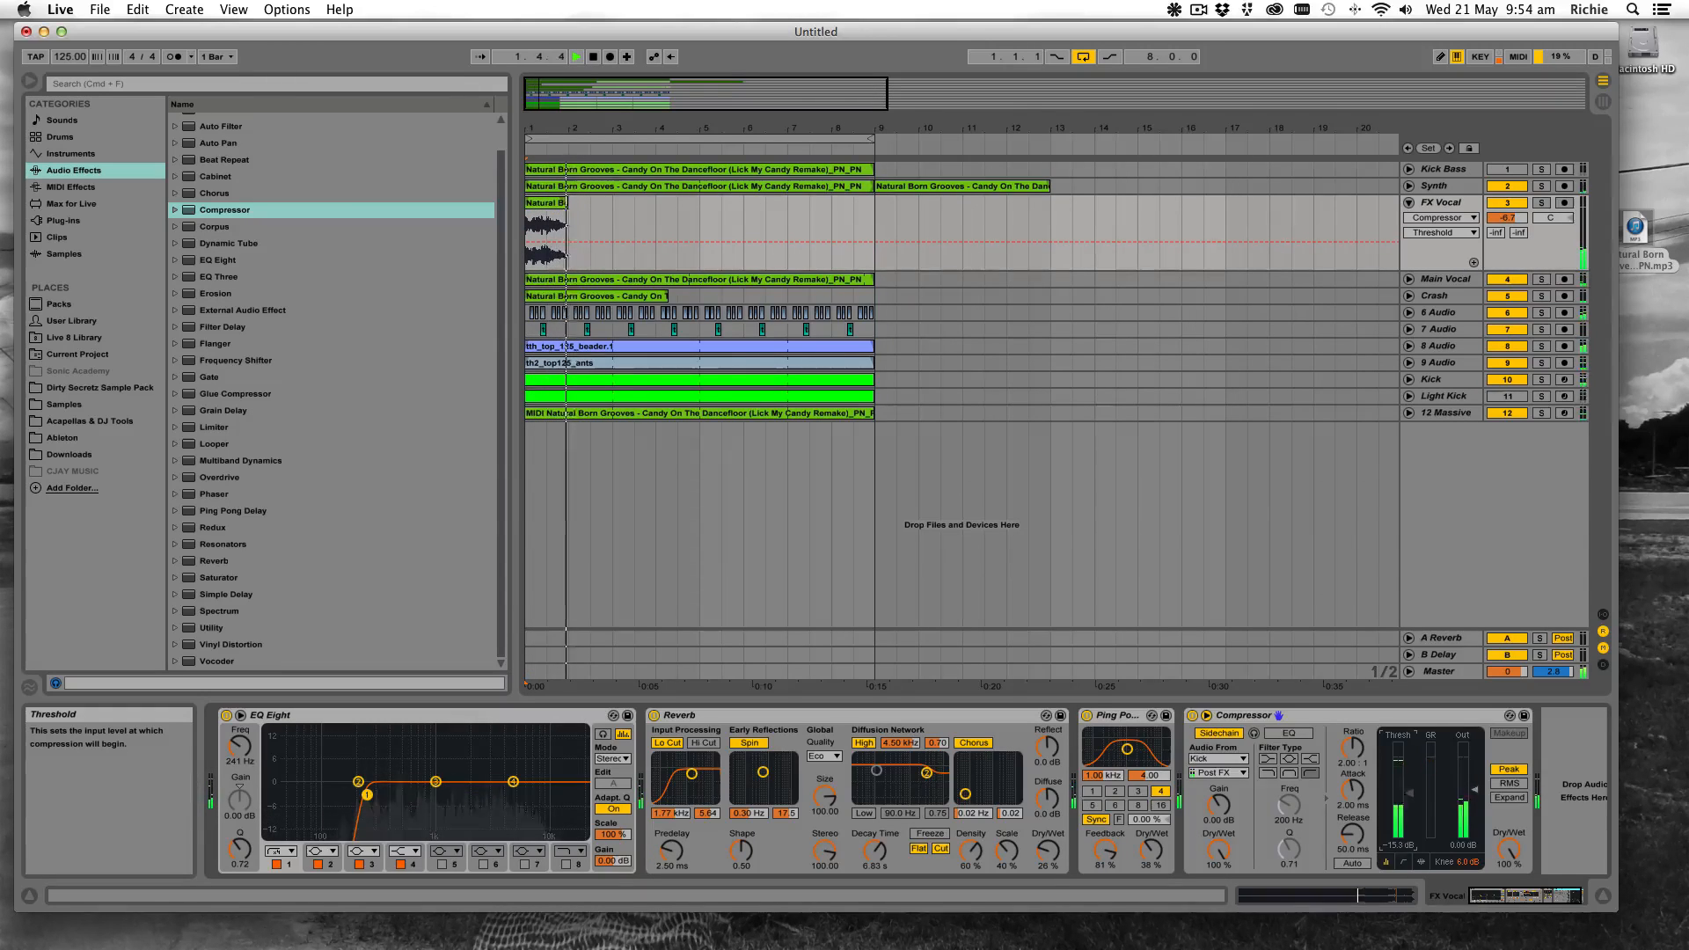
pyautogui.press('space')
pyautogui.press('space')
pyautogui.moveTo(1475, 790); pyautogui.dragTo(1475, 786)
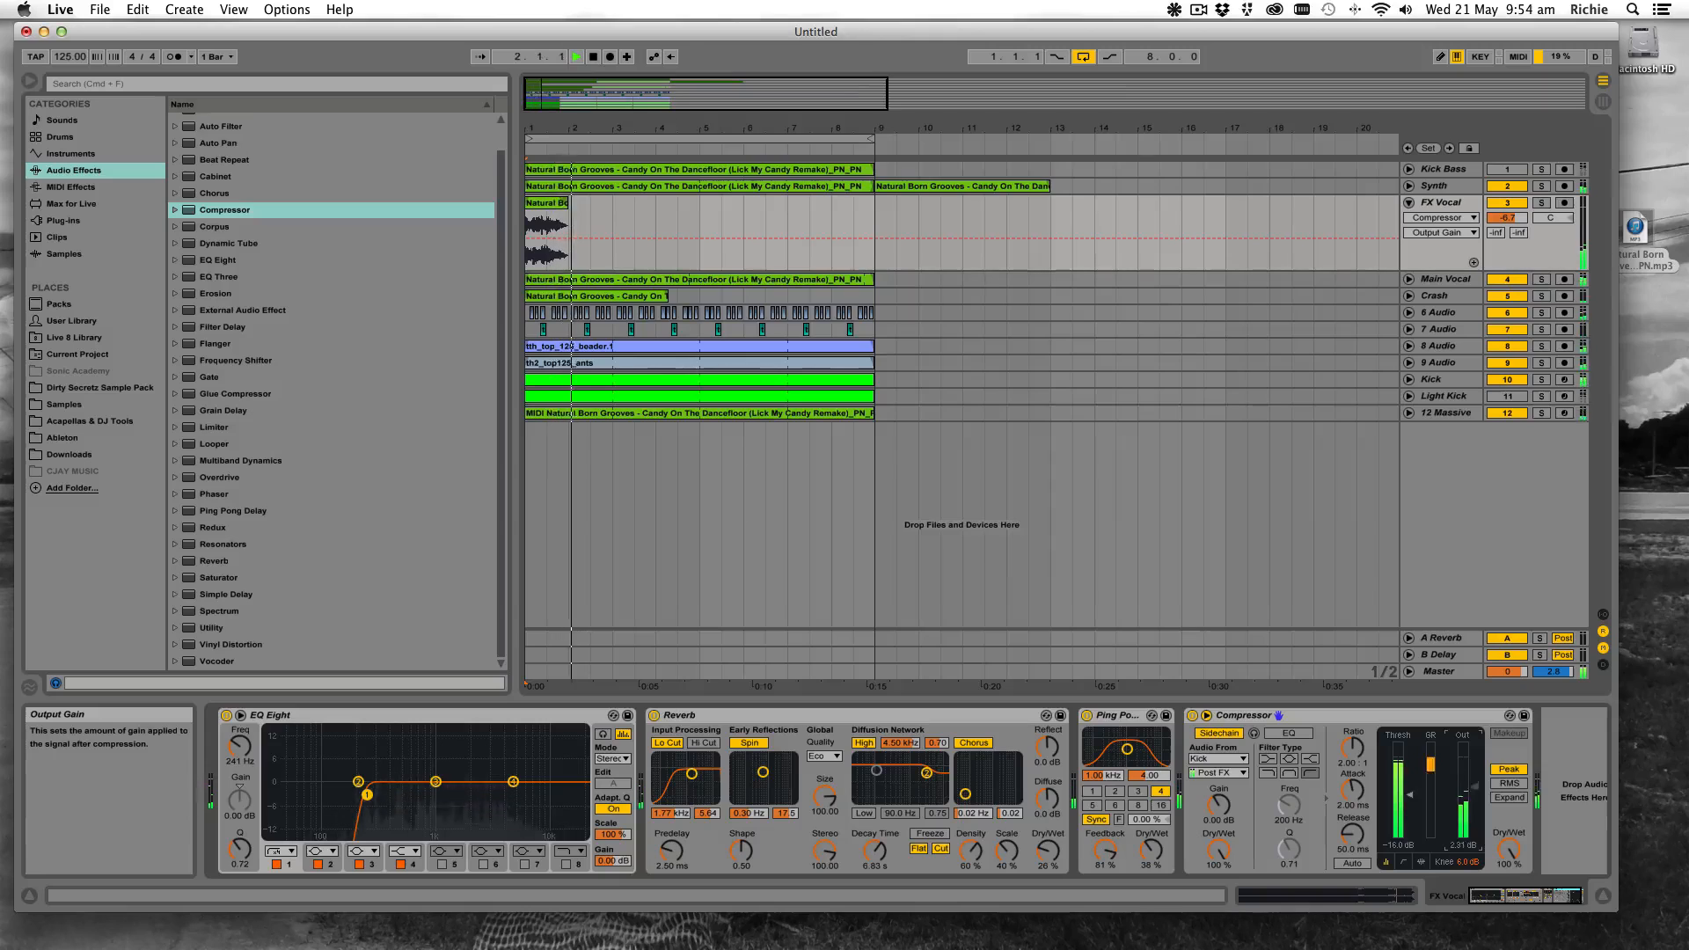
# Set the sidechained Compressor's ratio to 2.42 and its threshold to -17.5 dB while auditioning the loop
pyautogui.moveTo(1353, 747); pyautogui.dragTo(1353, 739)
pyautogui.press('space')
pyautogui.press('space')
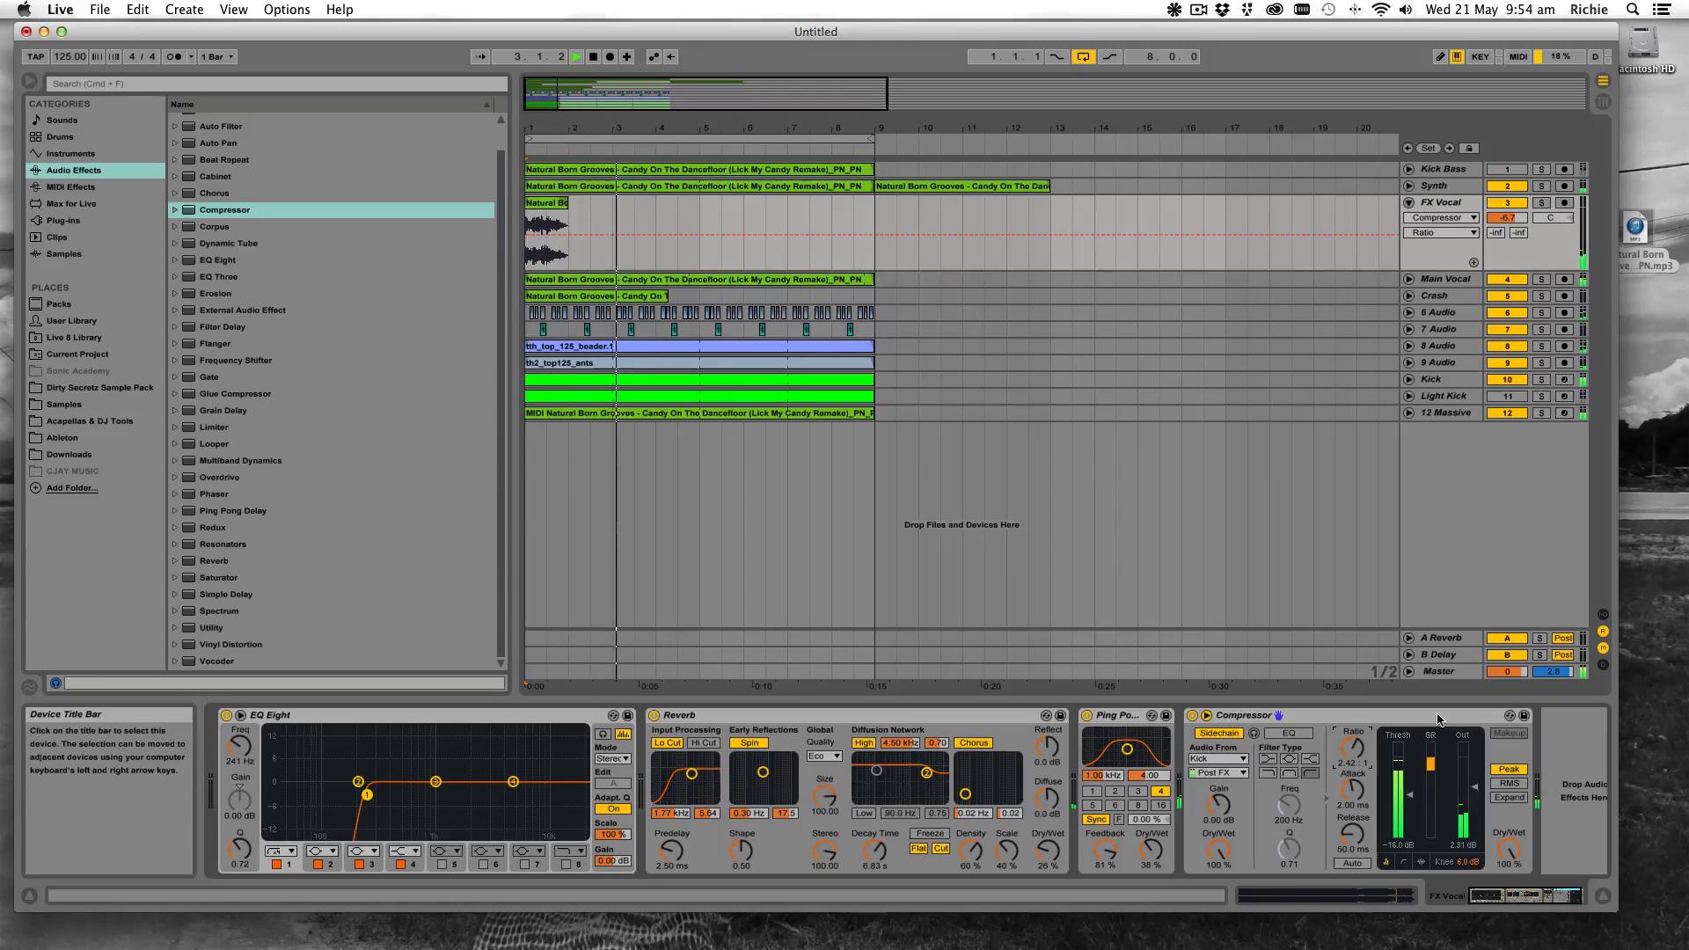
pyautogui.press('space')
pyautogui.press('space')
pyautogui.moveTo(1410, 795); pyautogui.dragTo(1410, 799)
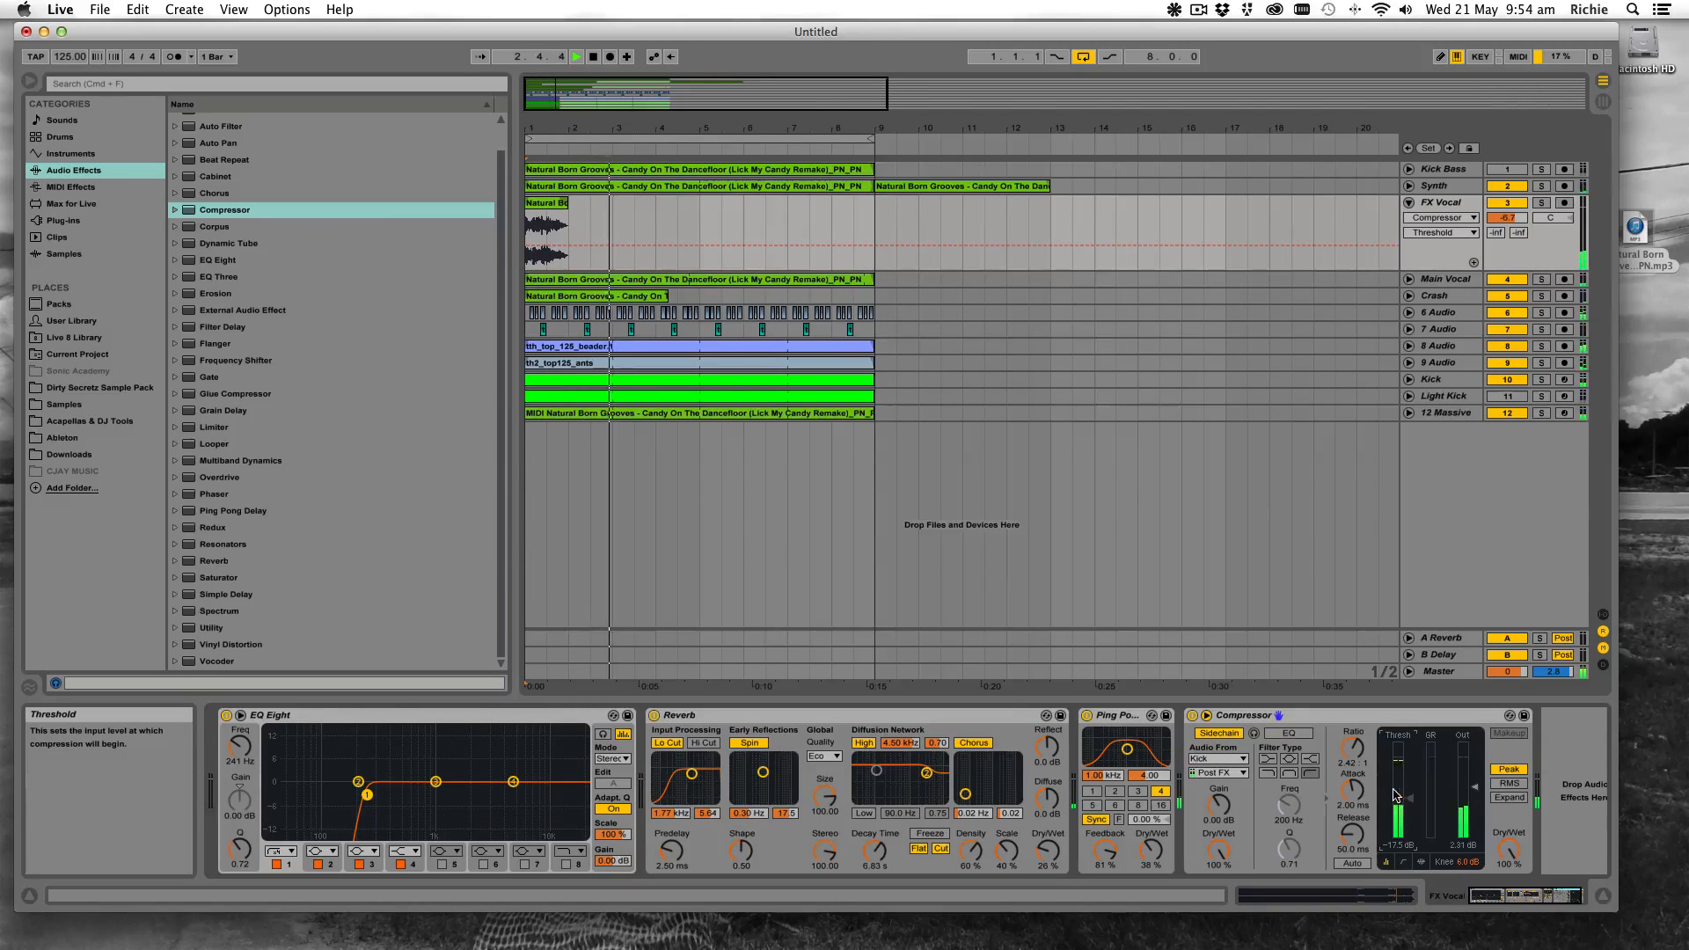
pyautogui.press('space')
pyautogui.press('space')
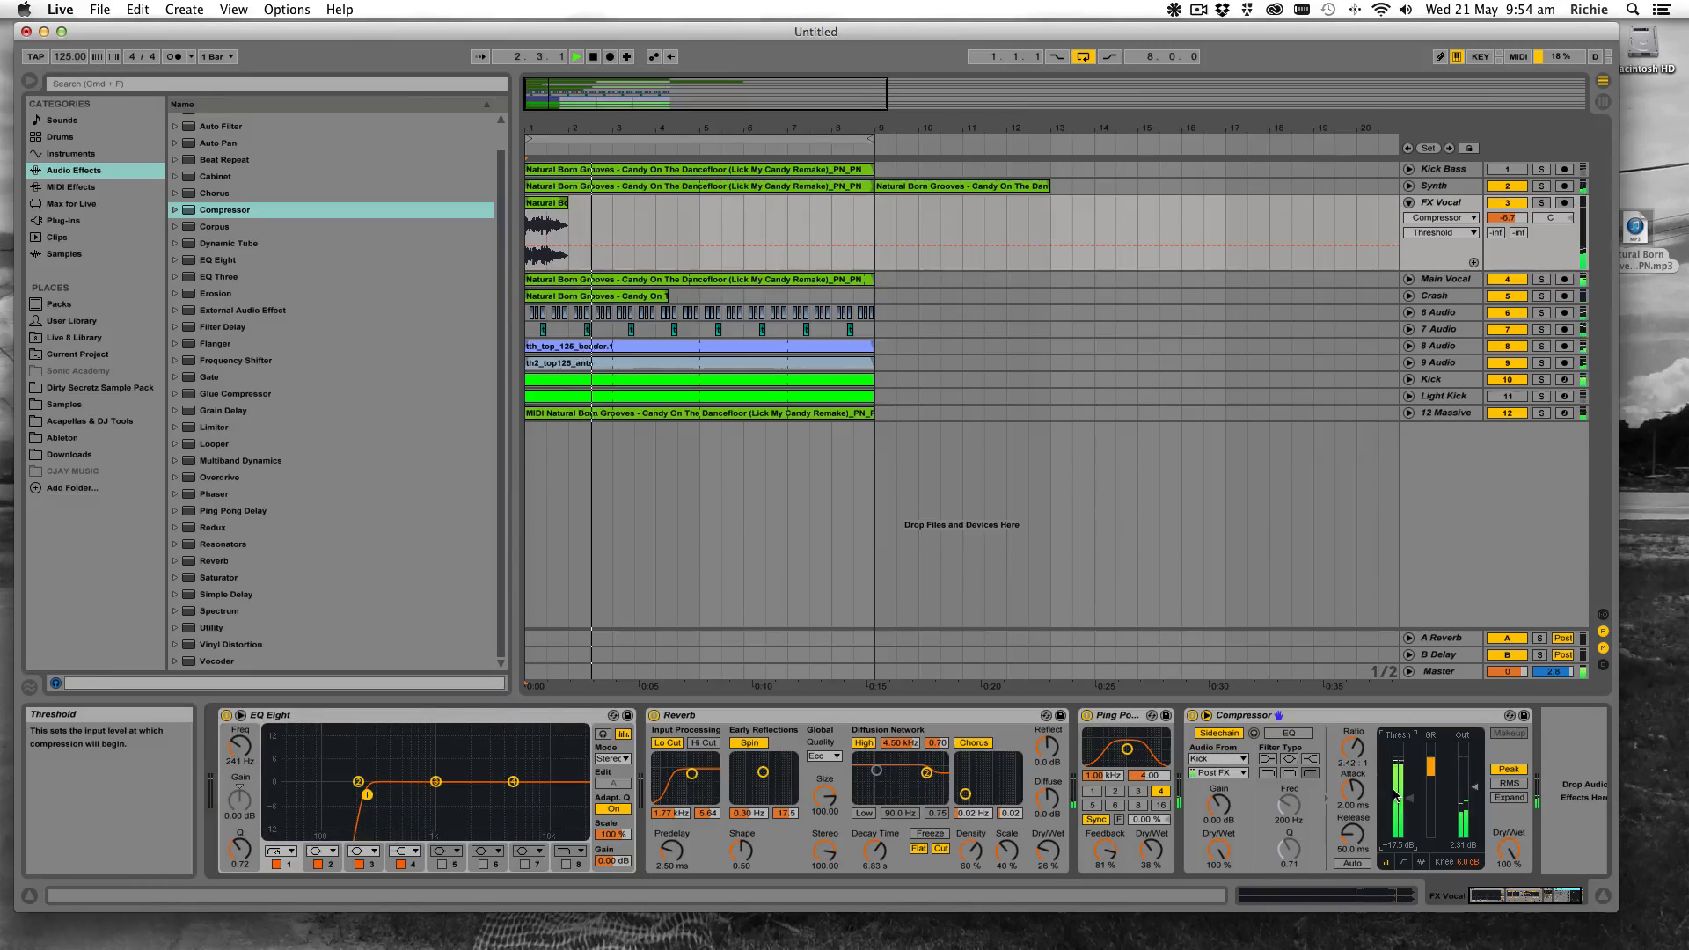
# Undo the sidechained Compressor on FX Vocal to restore its LFOTool, and play the loop
pyautogui.click(1360, 715)
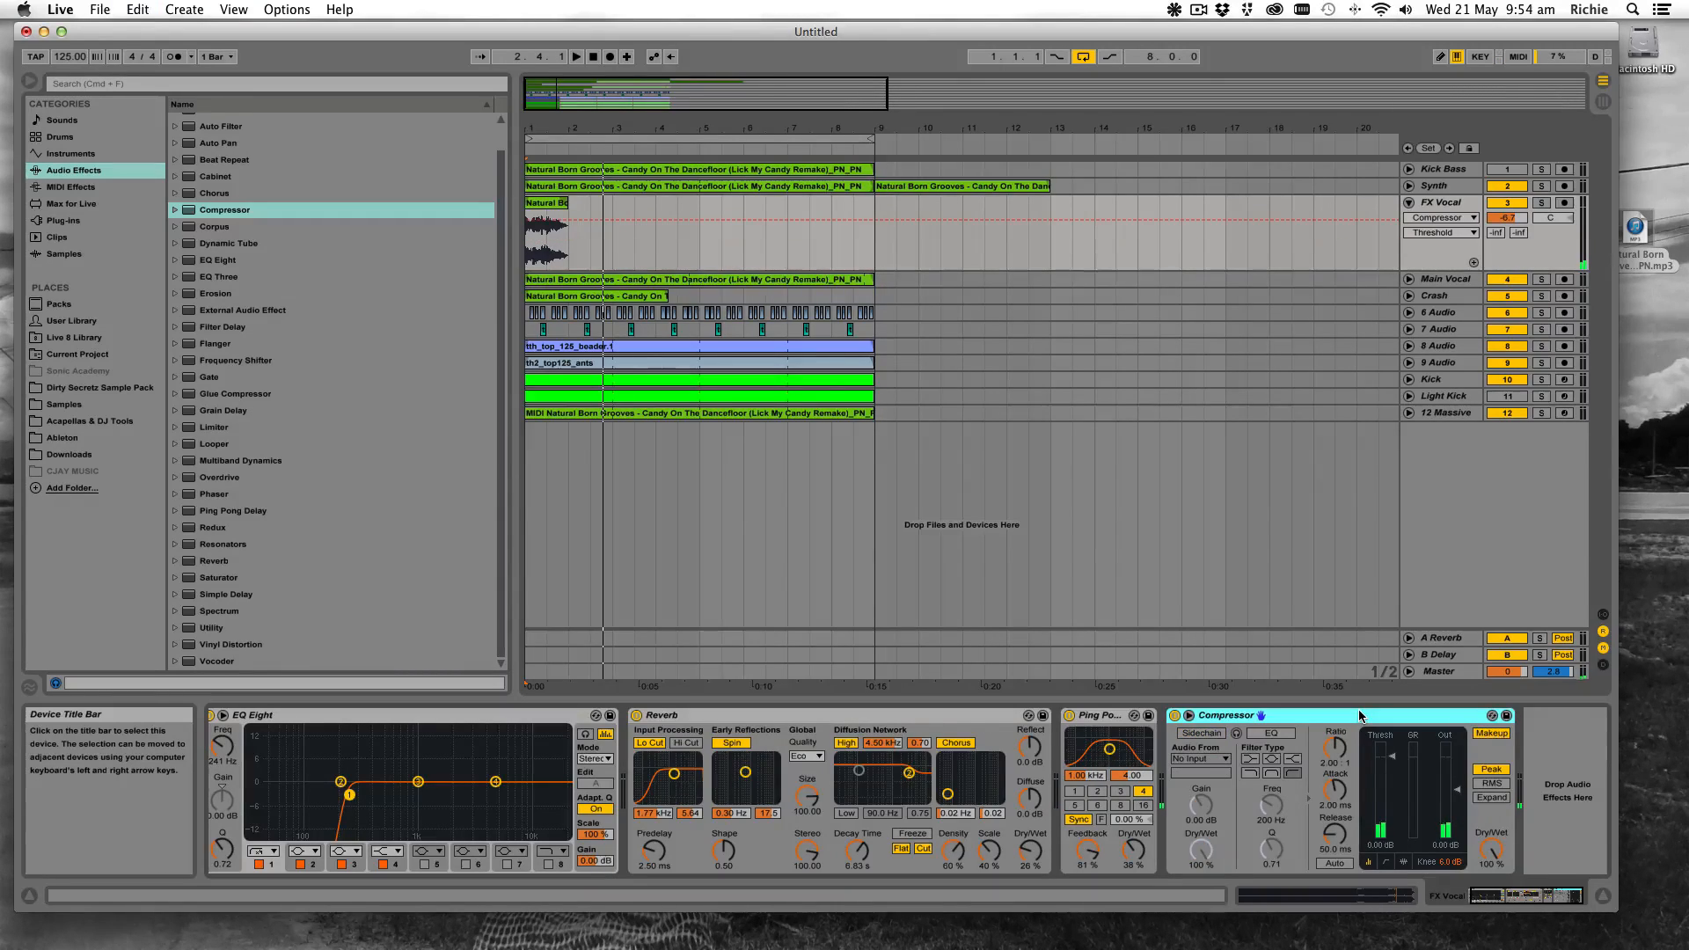
pyautogui.press('Delete')
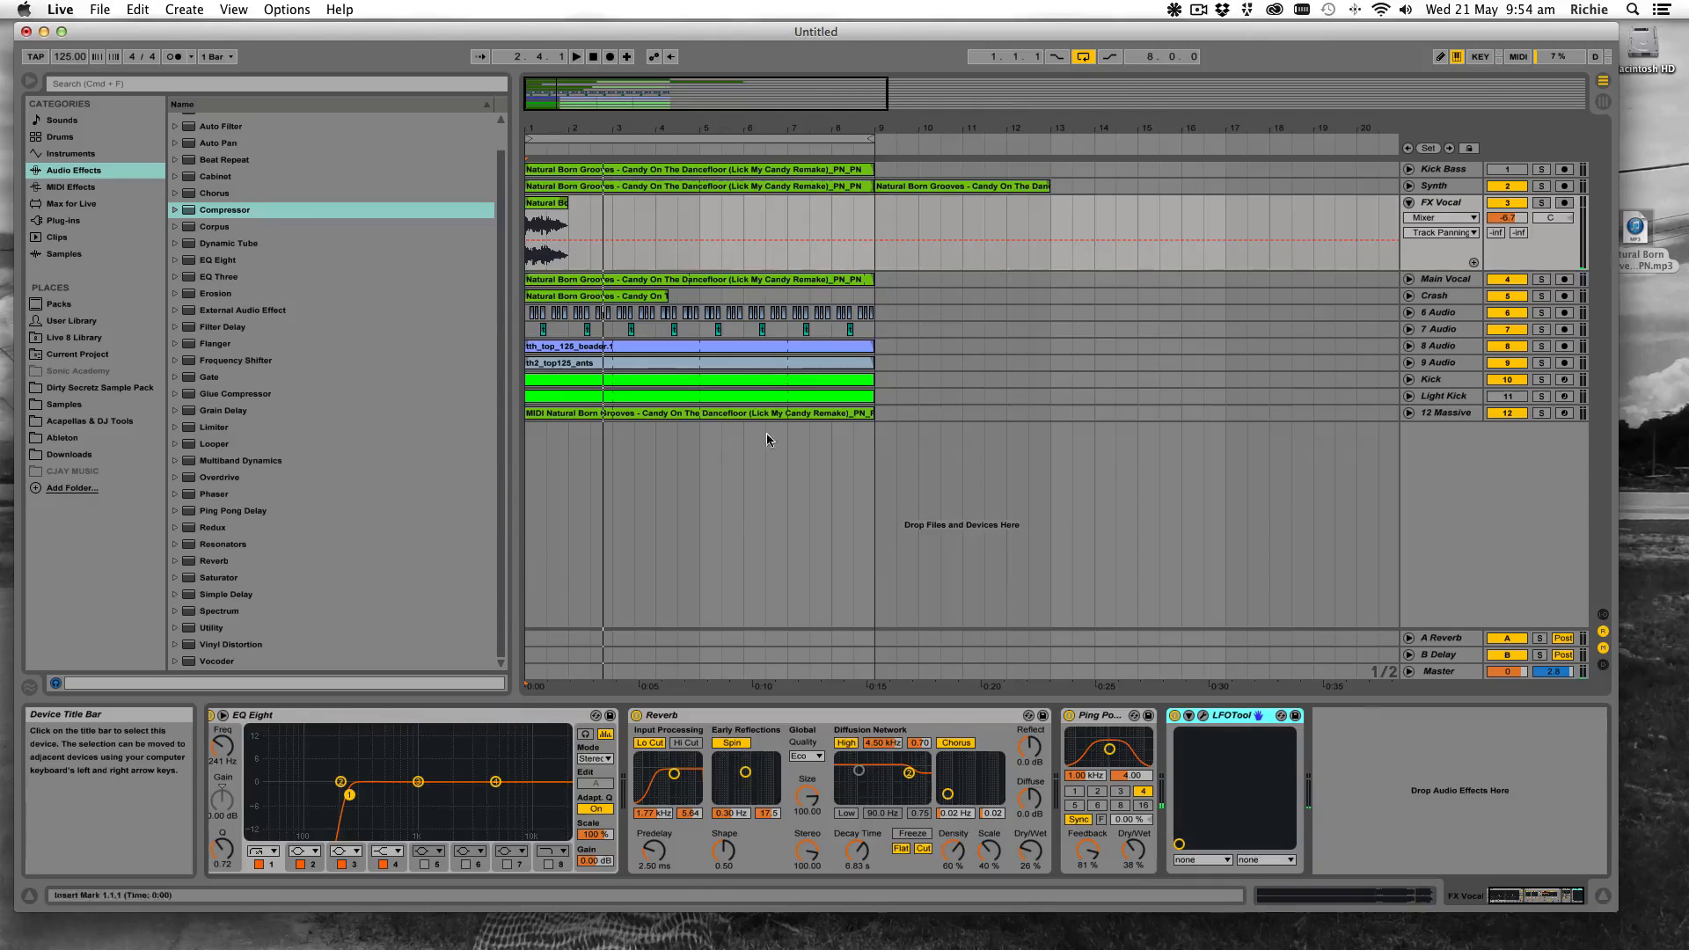
pyautogui.press('space')
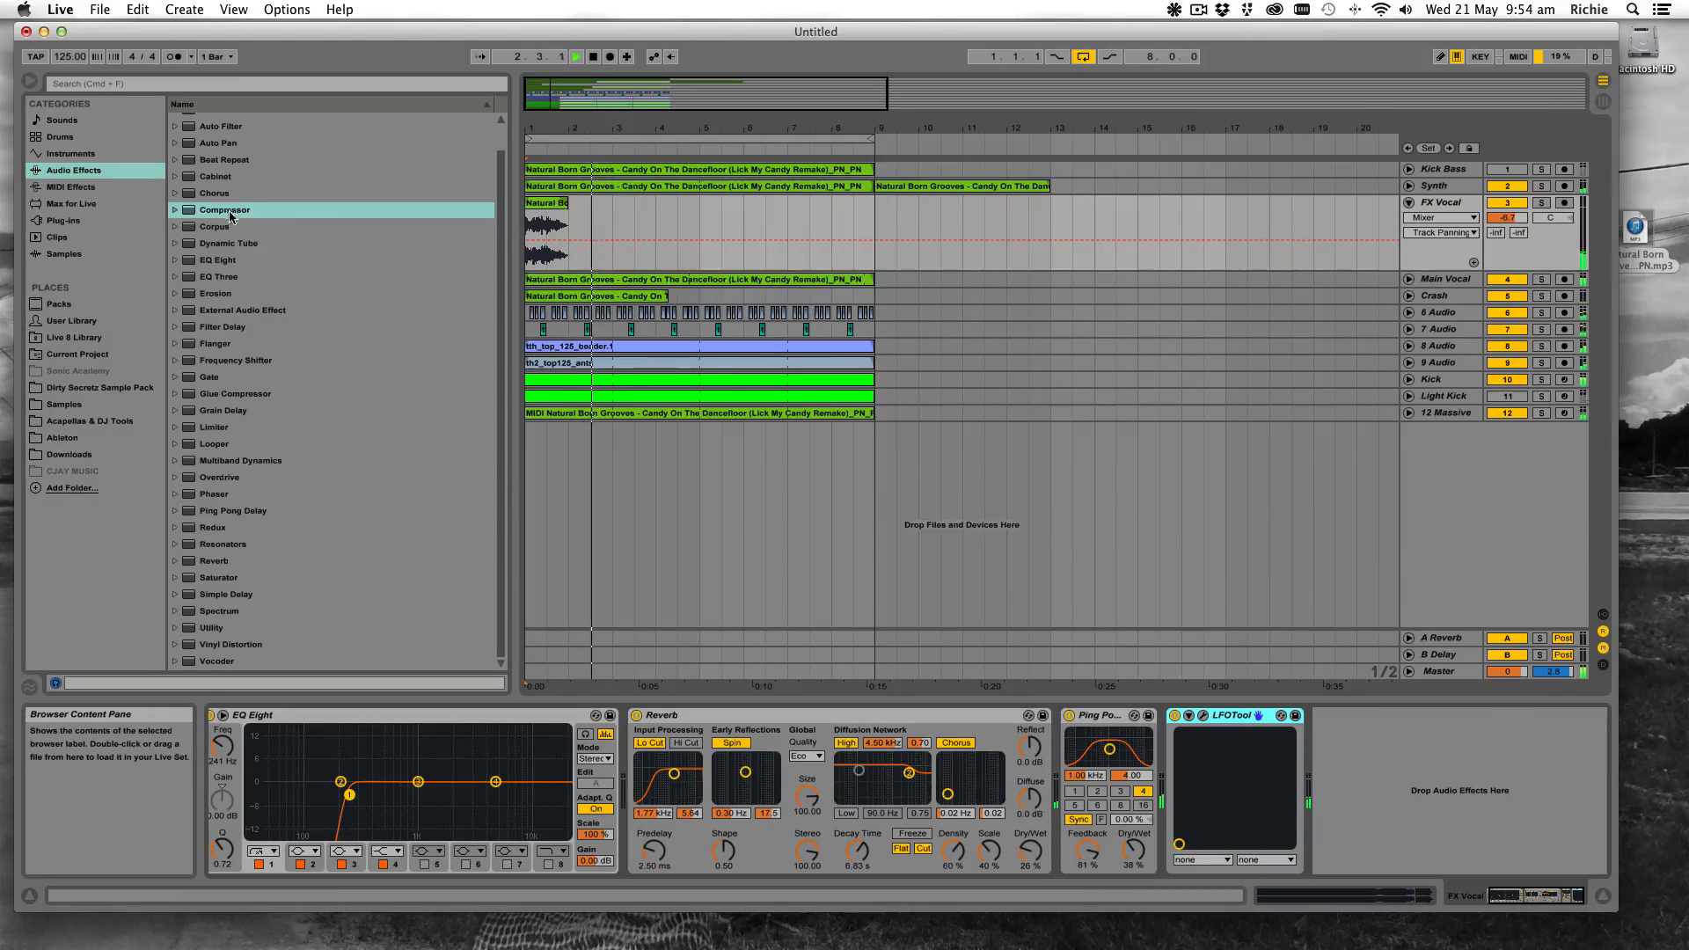
# Add a Compressor after the LFOTool on FX Vocal and lower its threshold to -7.50 dB
pyautogui.moveTo(200, 212); pyautogui.dragTo(454, 279)
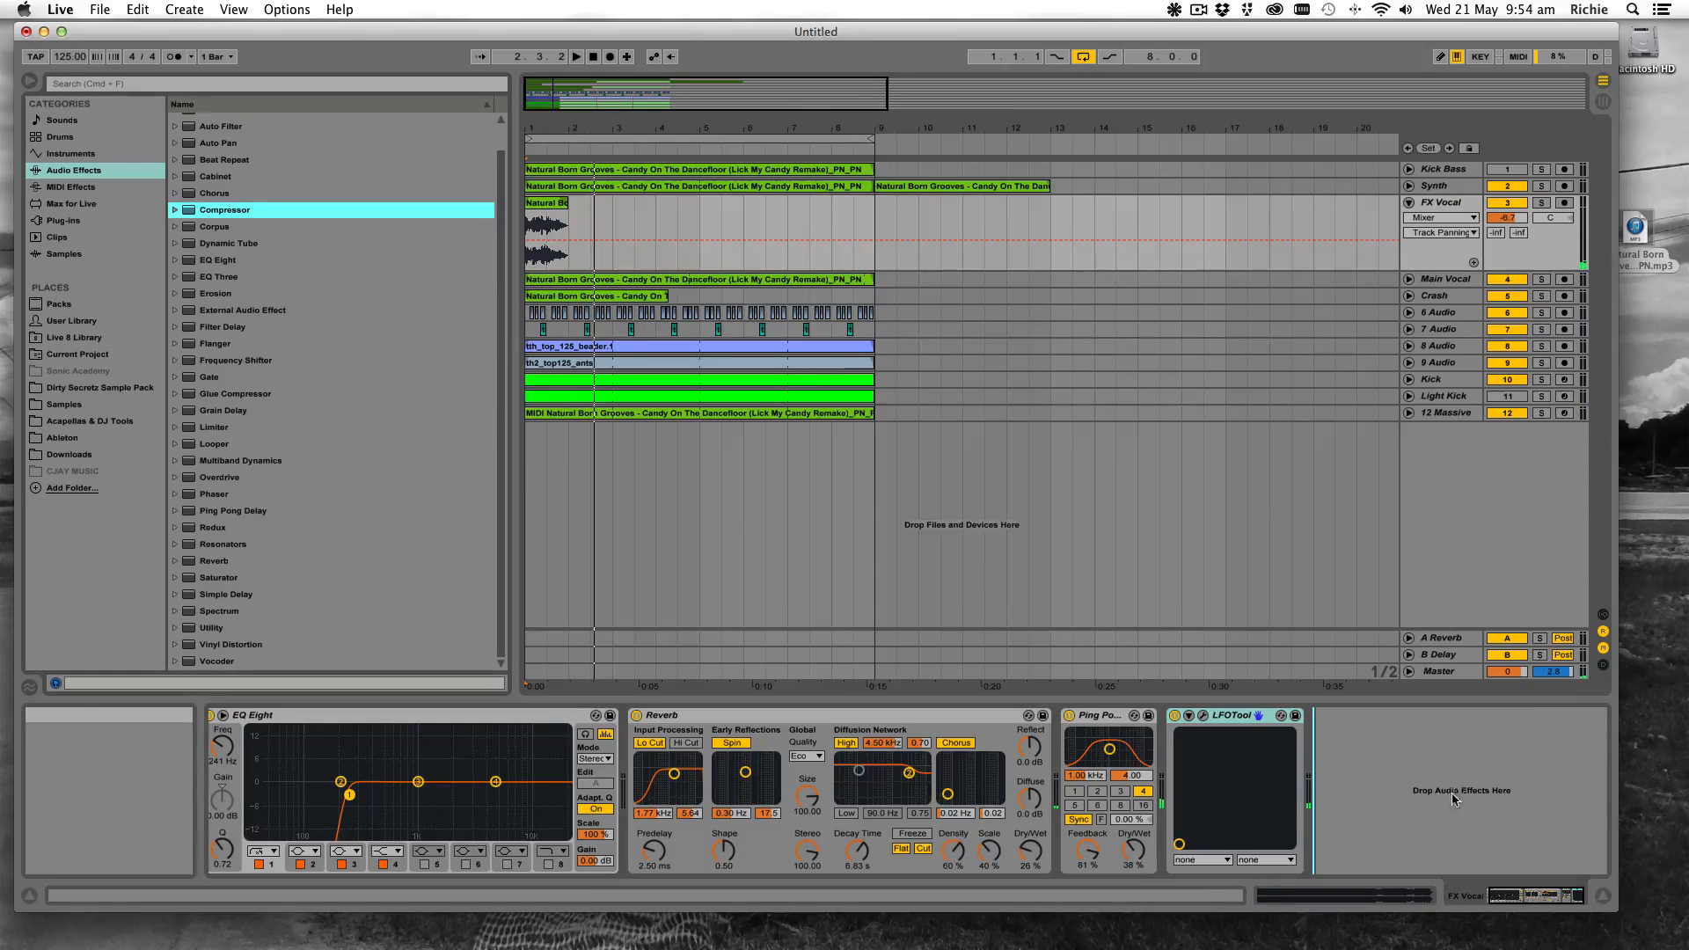
pyautogui.moveTo(1451, 793); pyautogui.dragTo(1452, 793)
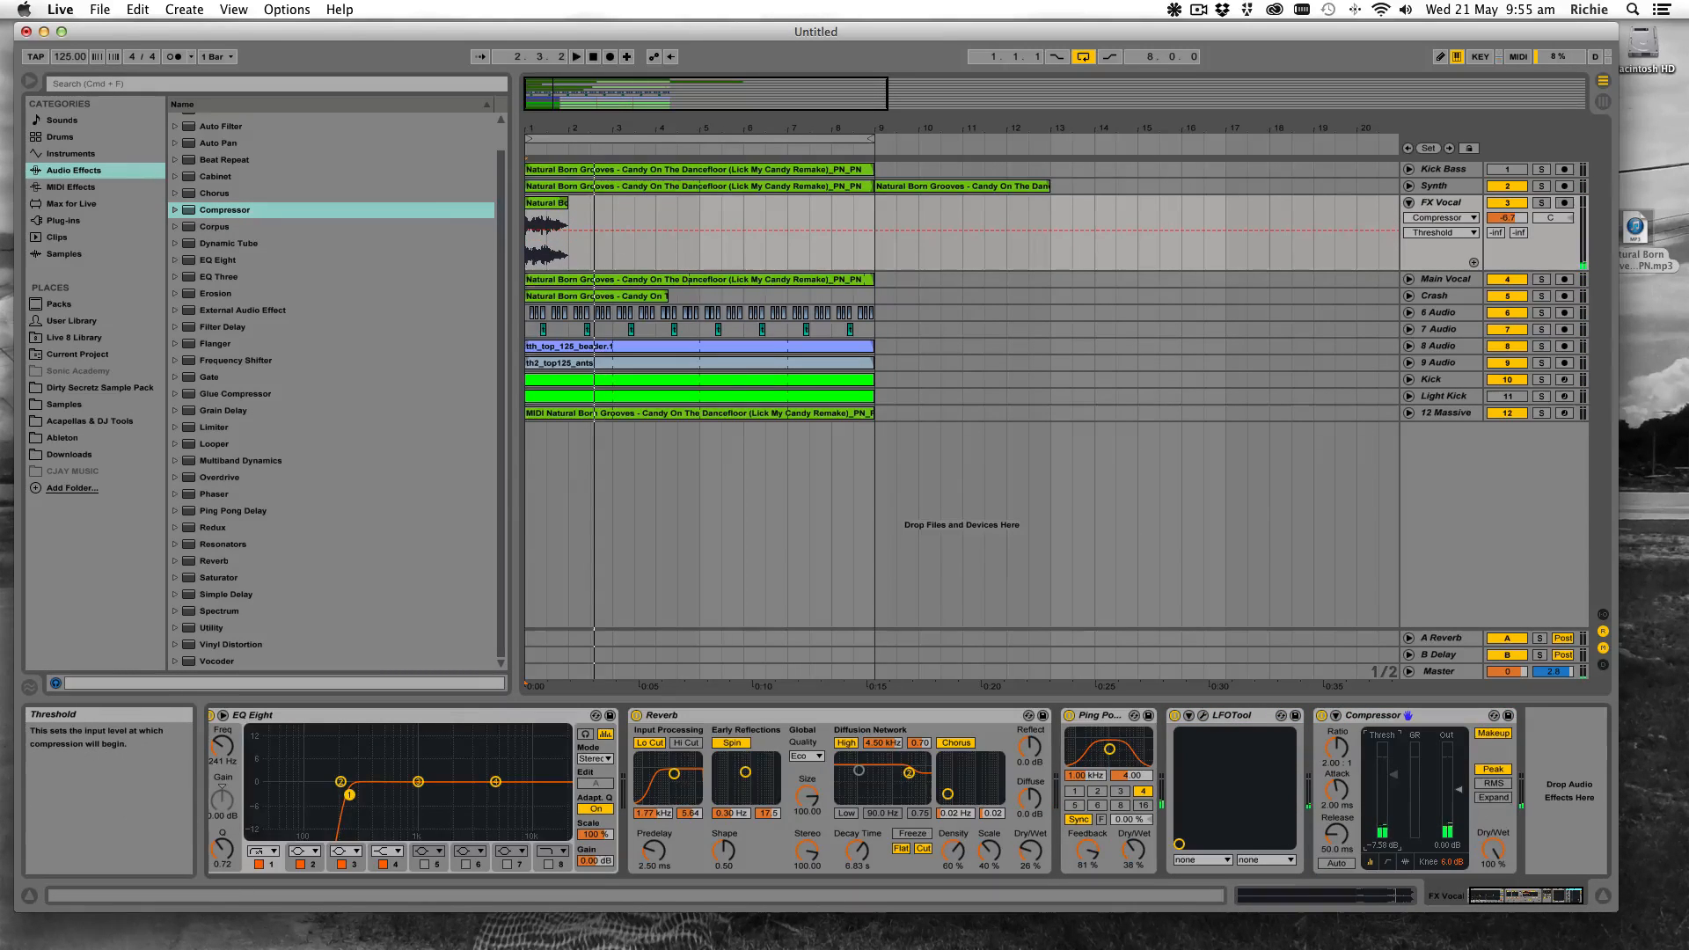
pyautogui.press('space')
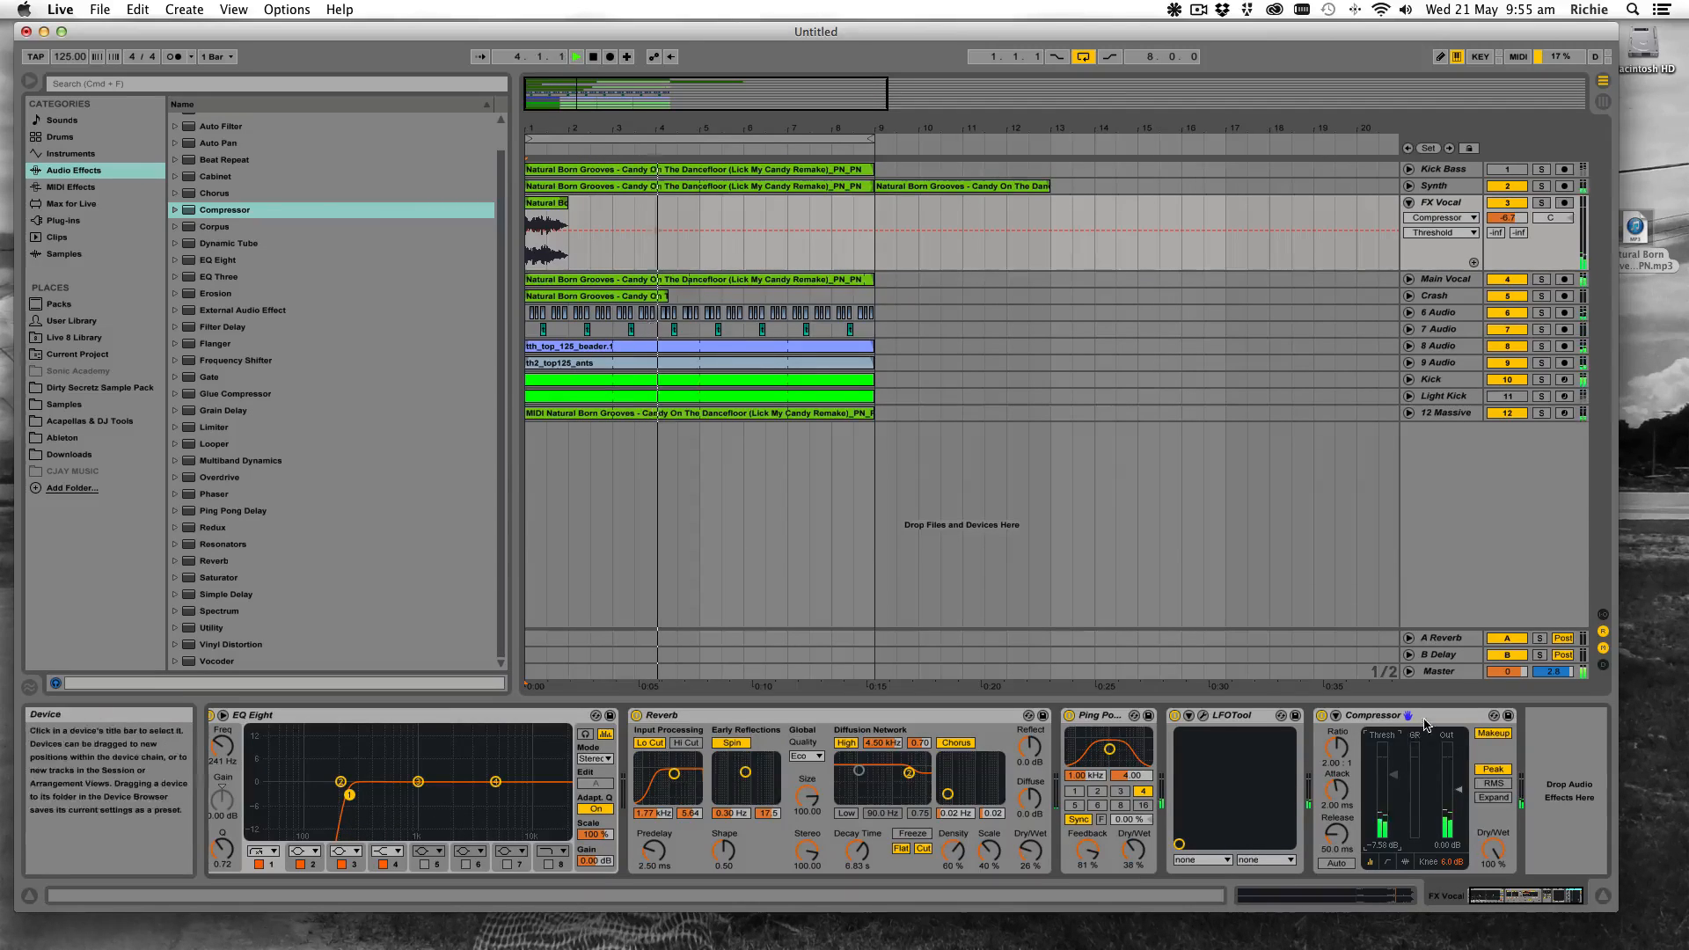
# Lower the FX Vocal Compressor's threshold to -9.70 dB and set the track volume to -7.2 dB
pyautogui.press('space')
pyautogui.press('space')
pyautogui.moveTo(1395, 781); pyautogui.dragTo(1395, 782)
pyautogui.press('space')
pyautogui.press('space')
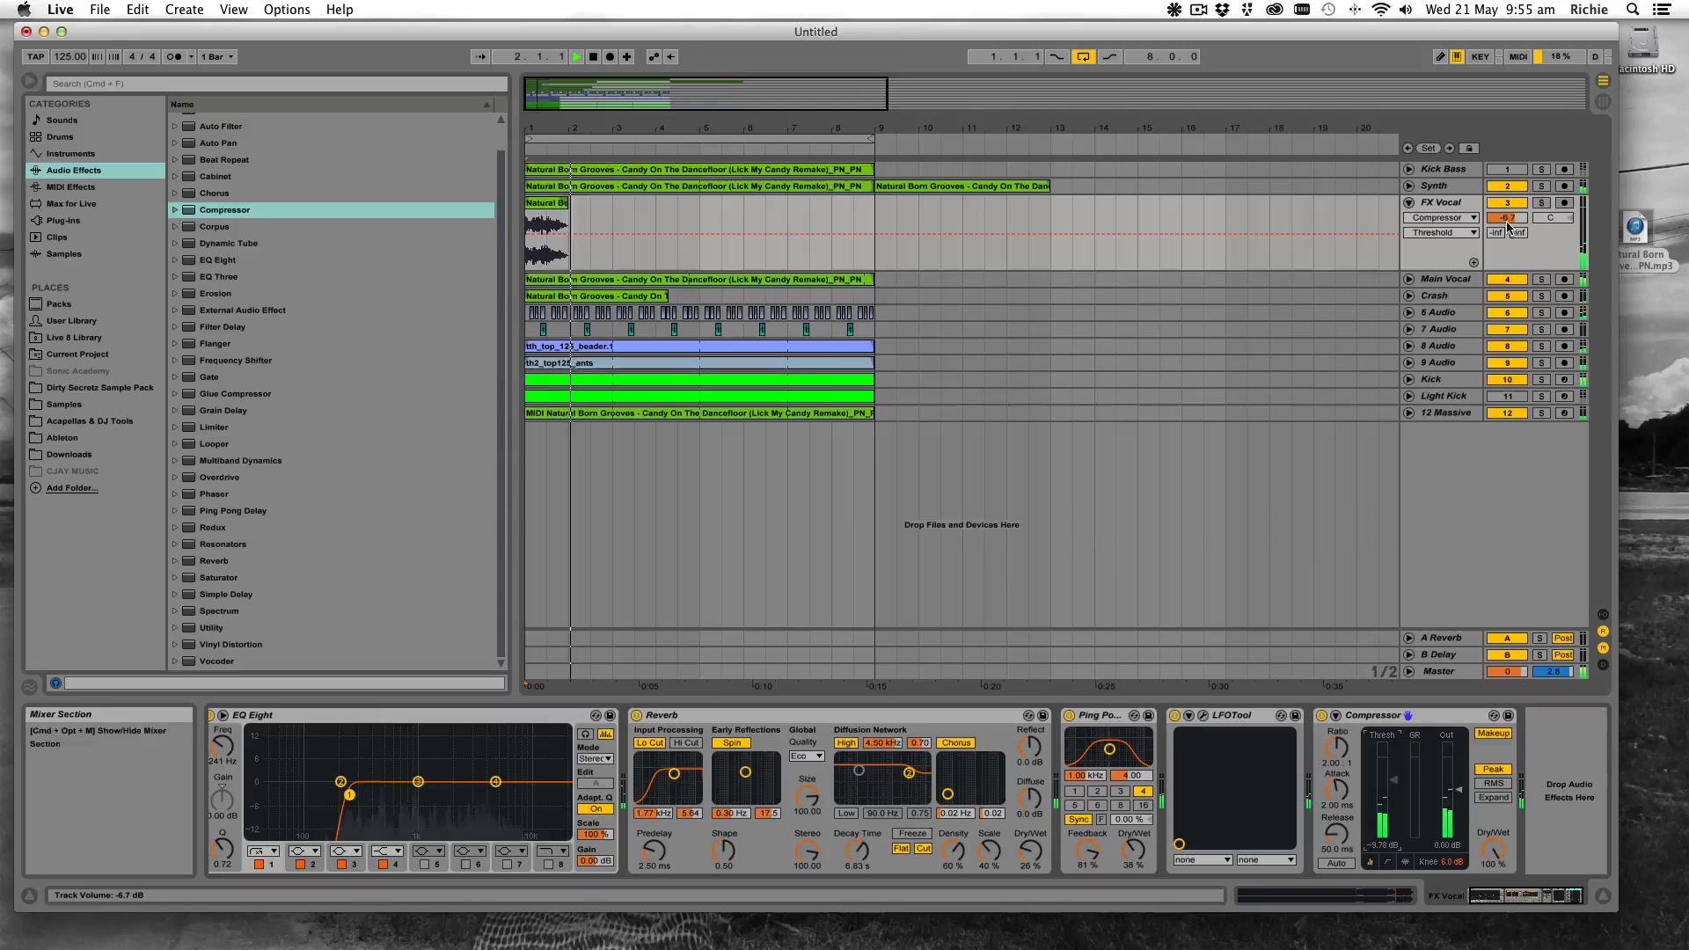
pyautogui.moveTo(1508, 218); pyautogui.dragTo(1508, 223)
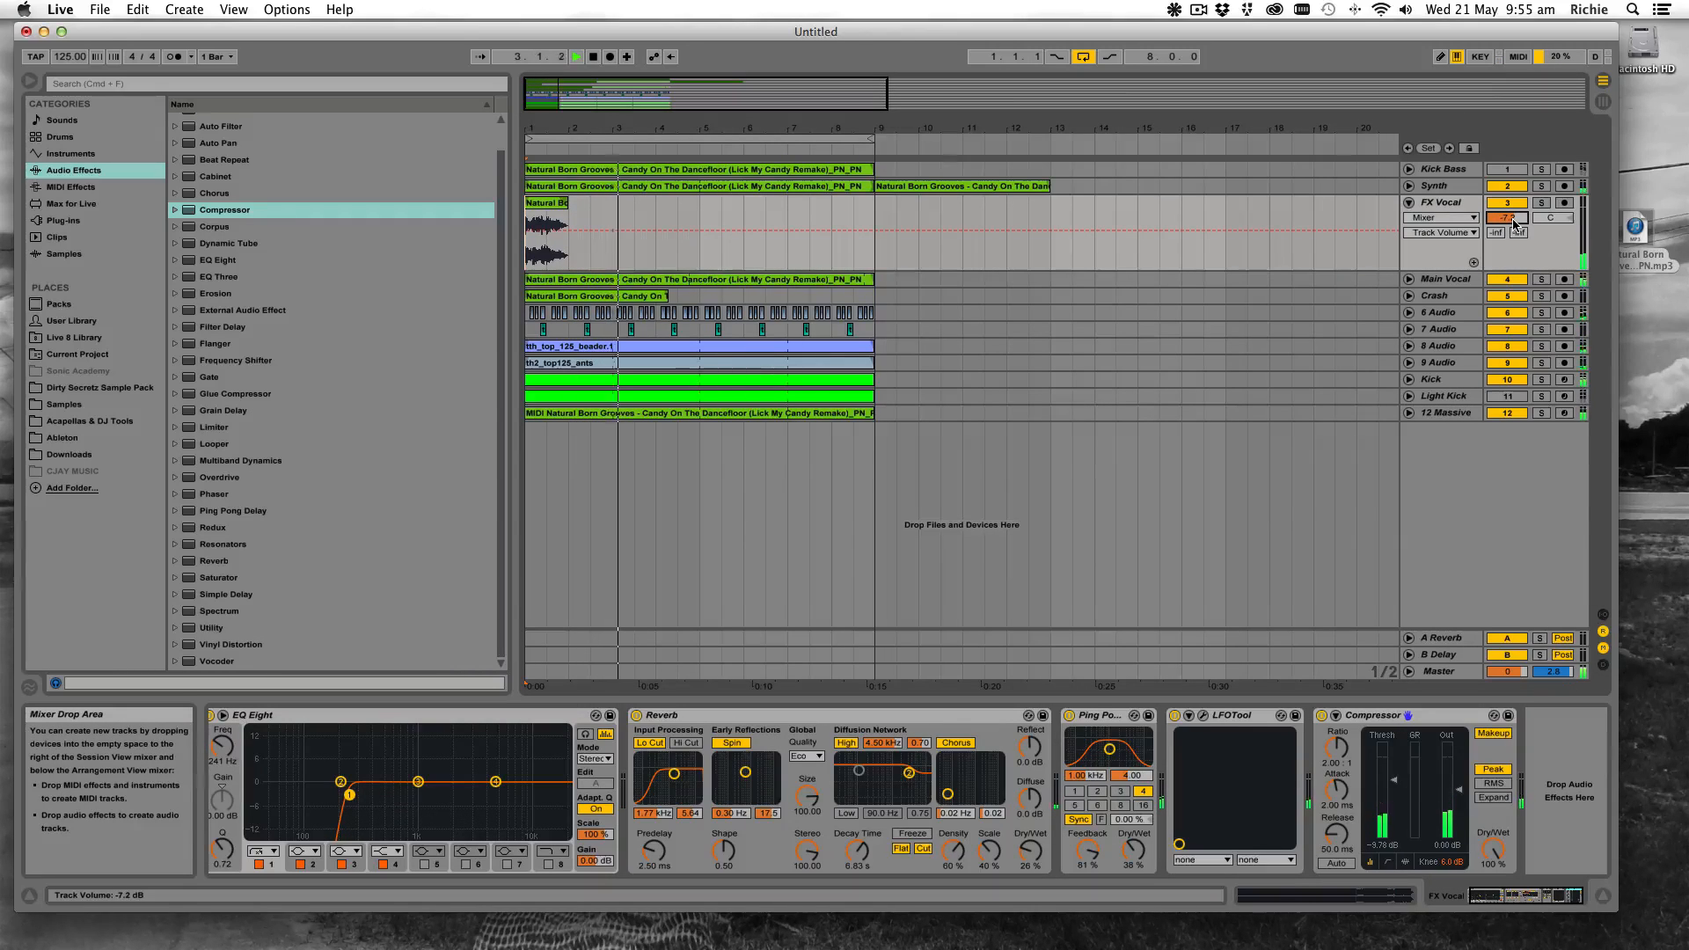
# Raise the starting point of the FX Vocal LFOTool's volume curve to just under half height while auditioning the loop
pyautogui.click(1202, 716)
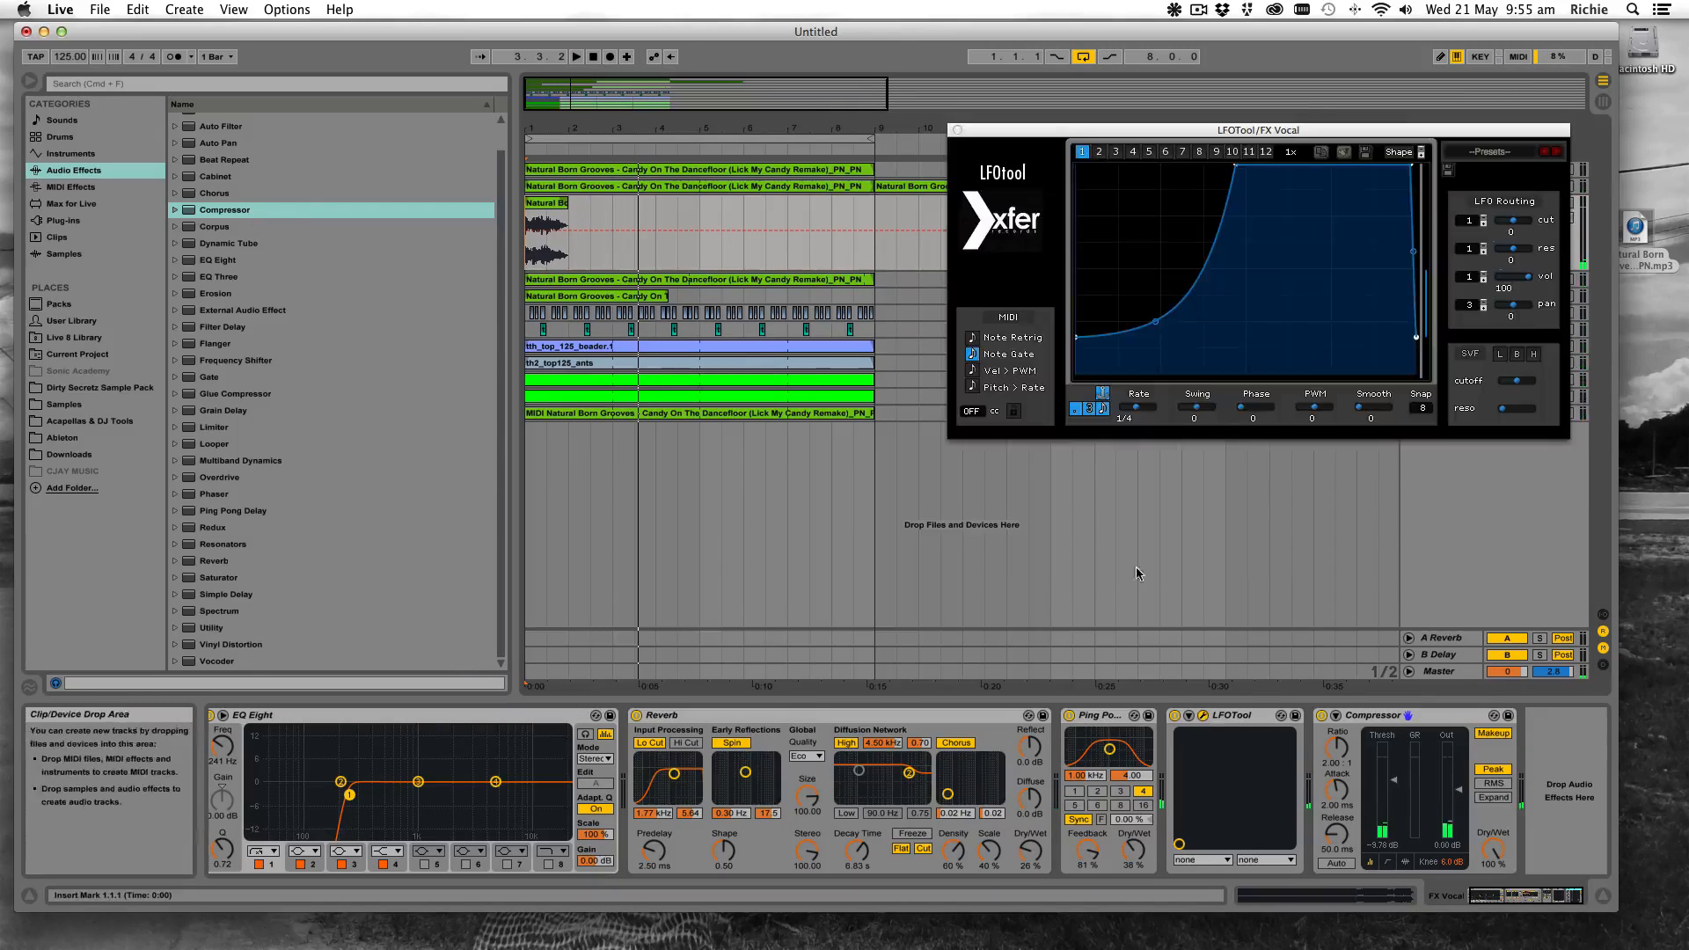
pyautogui.click(1076, 336)
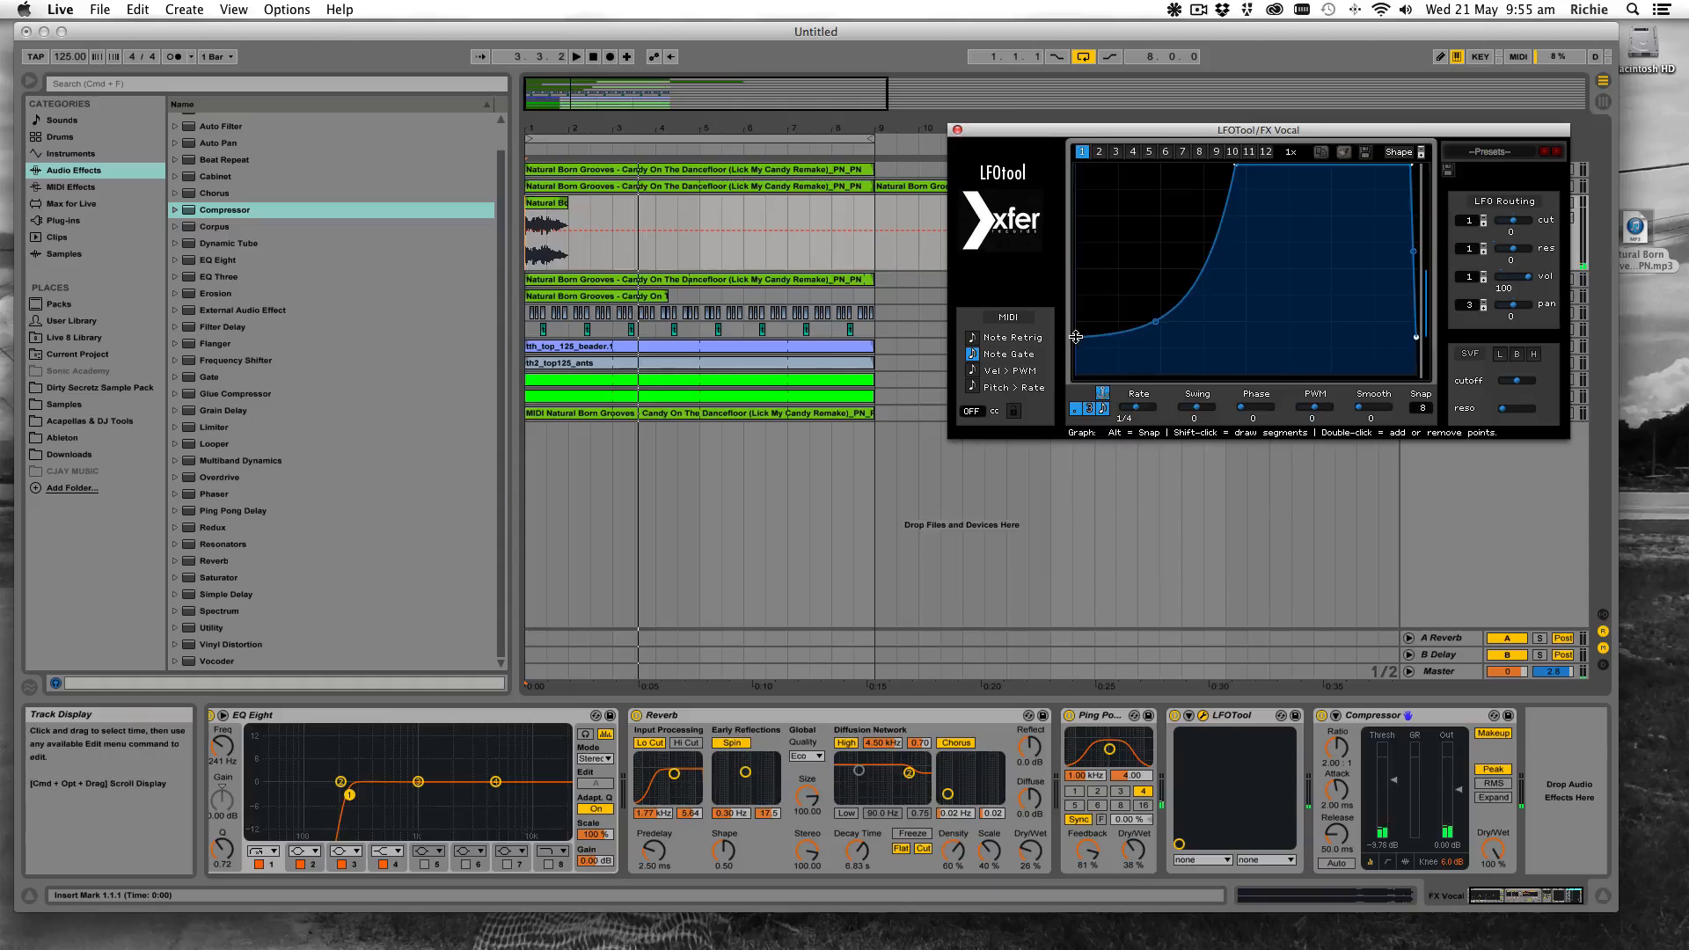
pyautogui.press('space')
pyautogui.moveTo(1076, 336); pyautogui.dragTo(1071, 283)
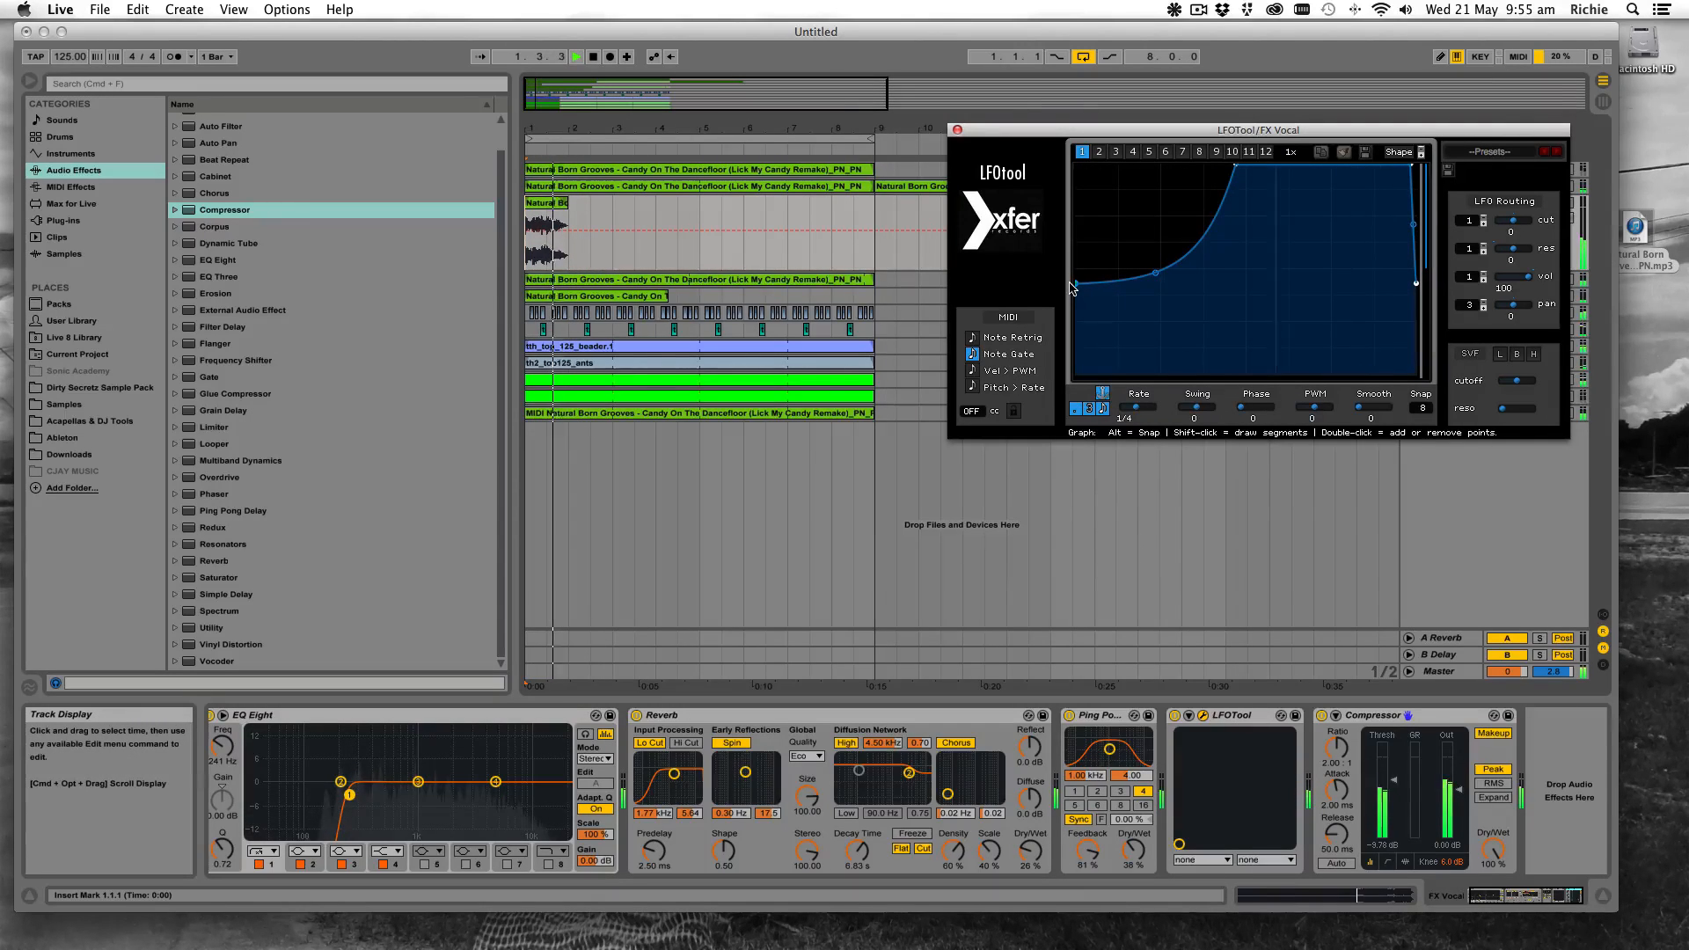
pyautogui.click(959, 130)
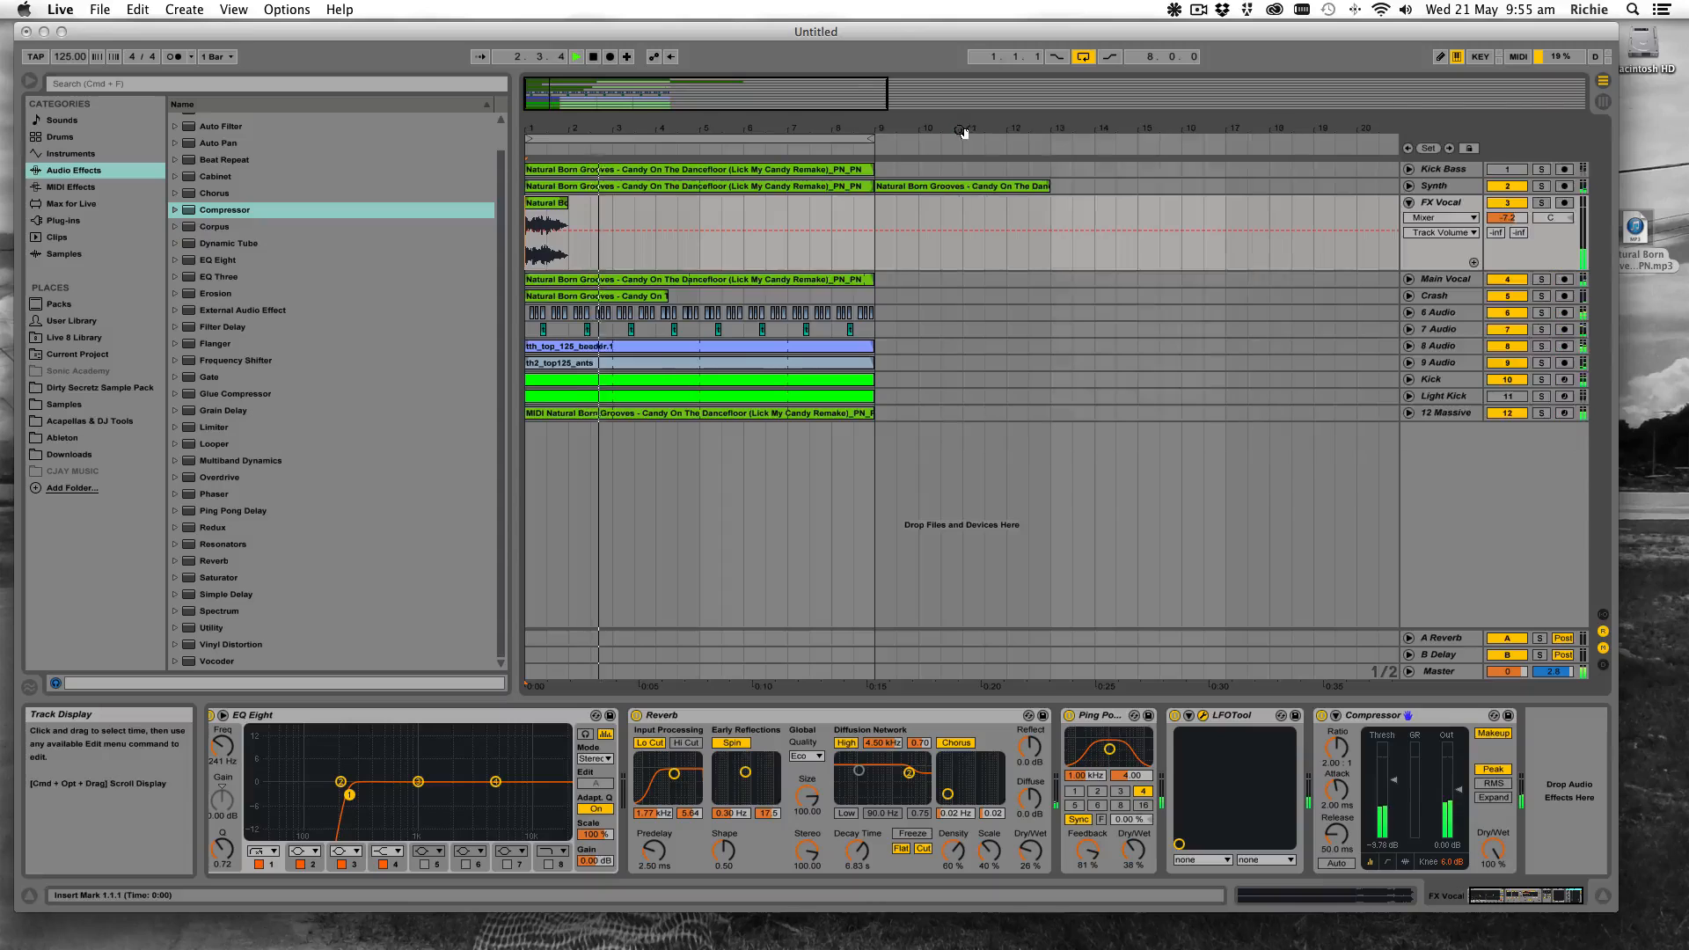
pyautogui.press('space')
# Copy the FX Vocal clip to bar 5 and set the copy's transposition to -3 st
pyautogui.click(547, 205)
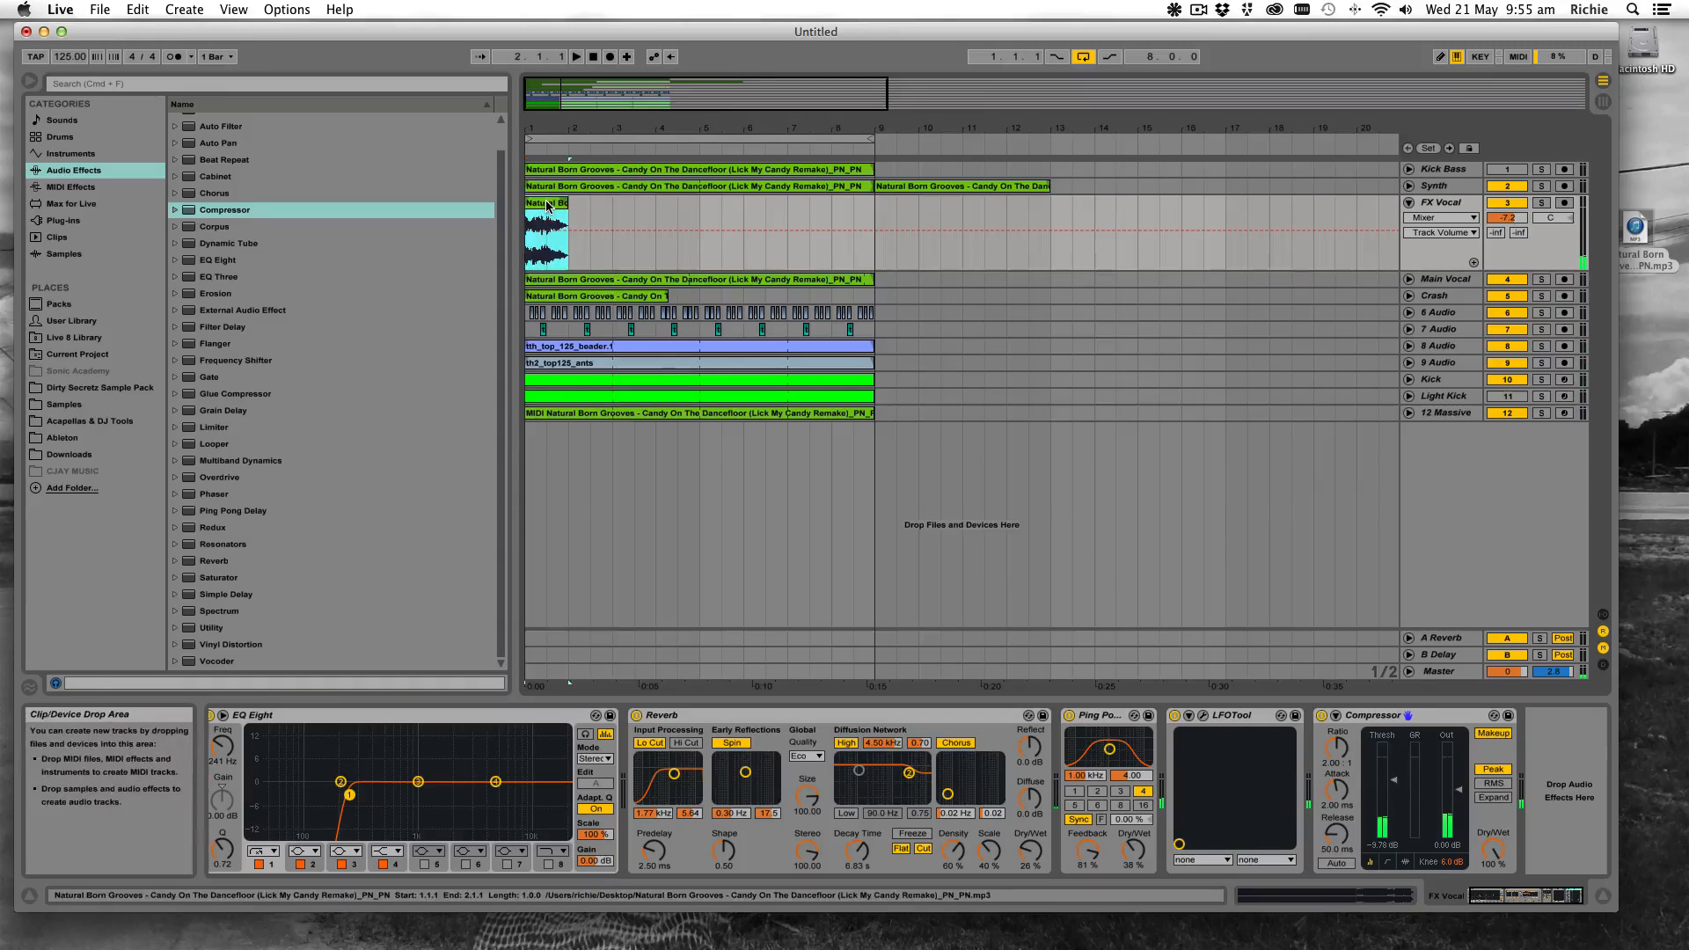
pyautogui.moveTo(543, 206); pyautogui.dragTo(717, 209)
pyautogui.doubleClick(724, 208)
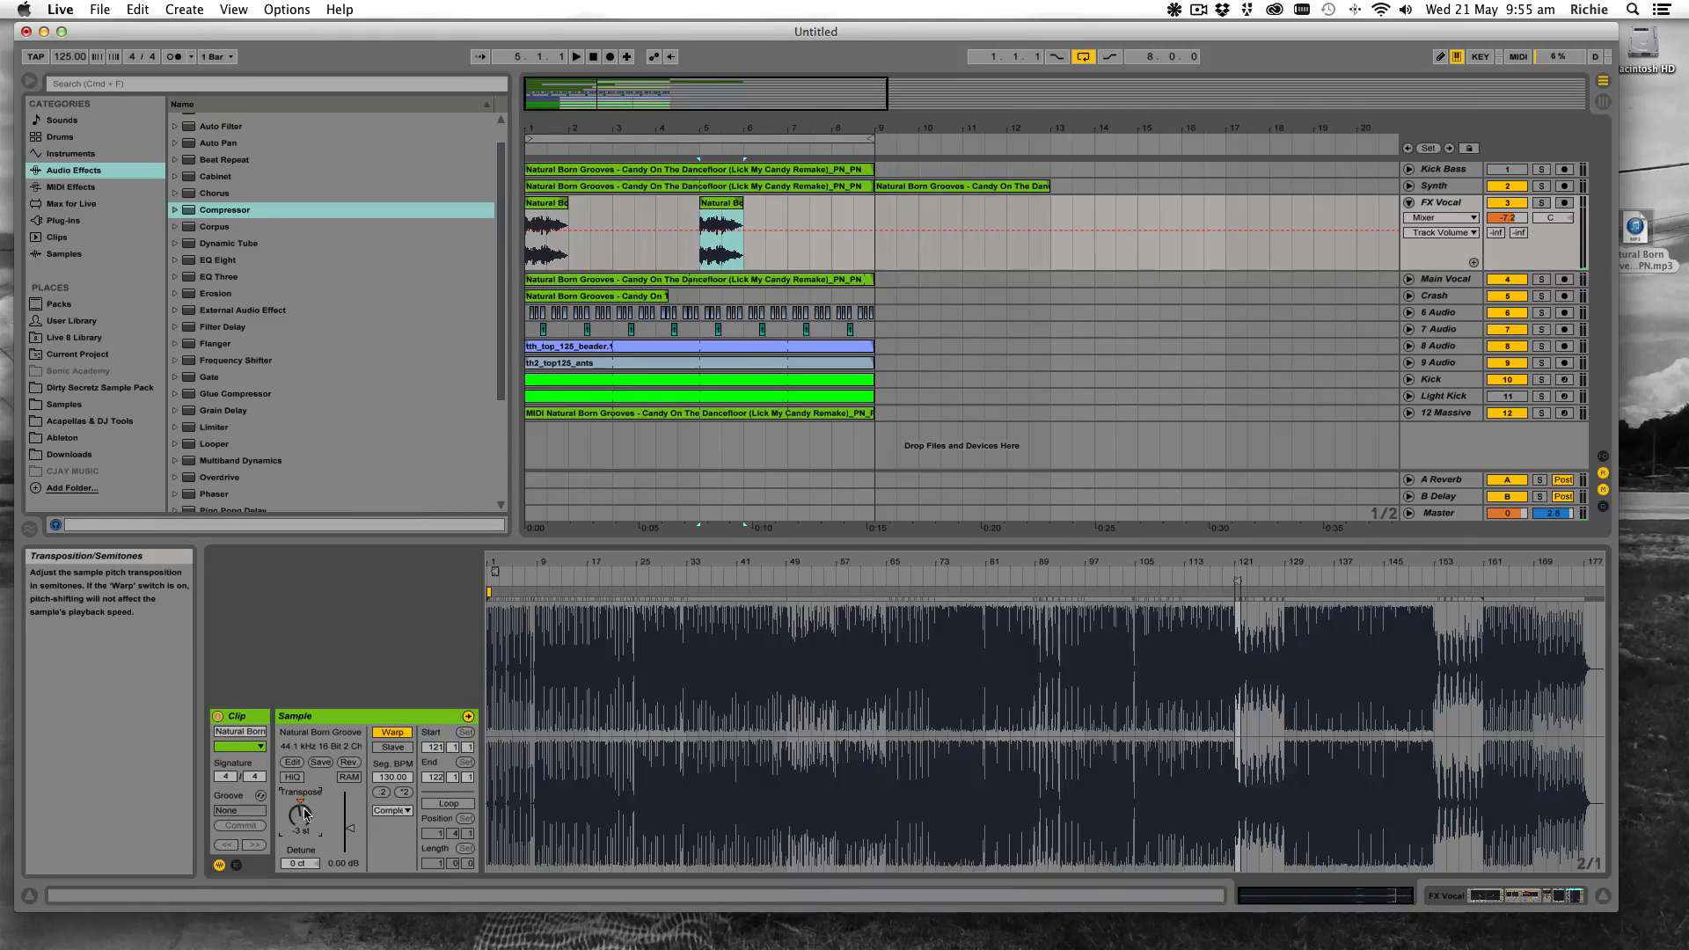
# Hide the clip details and lower the FX Vocal track volume to -7.5 dB while the loop plays
pyautogui.click(1606, 896)
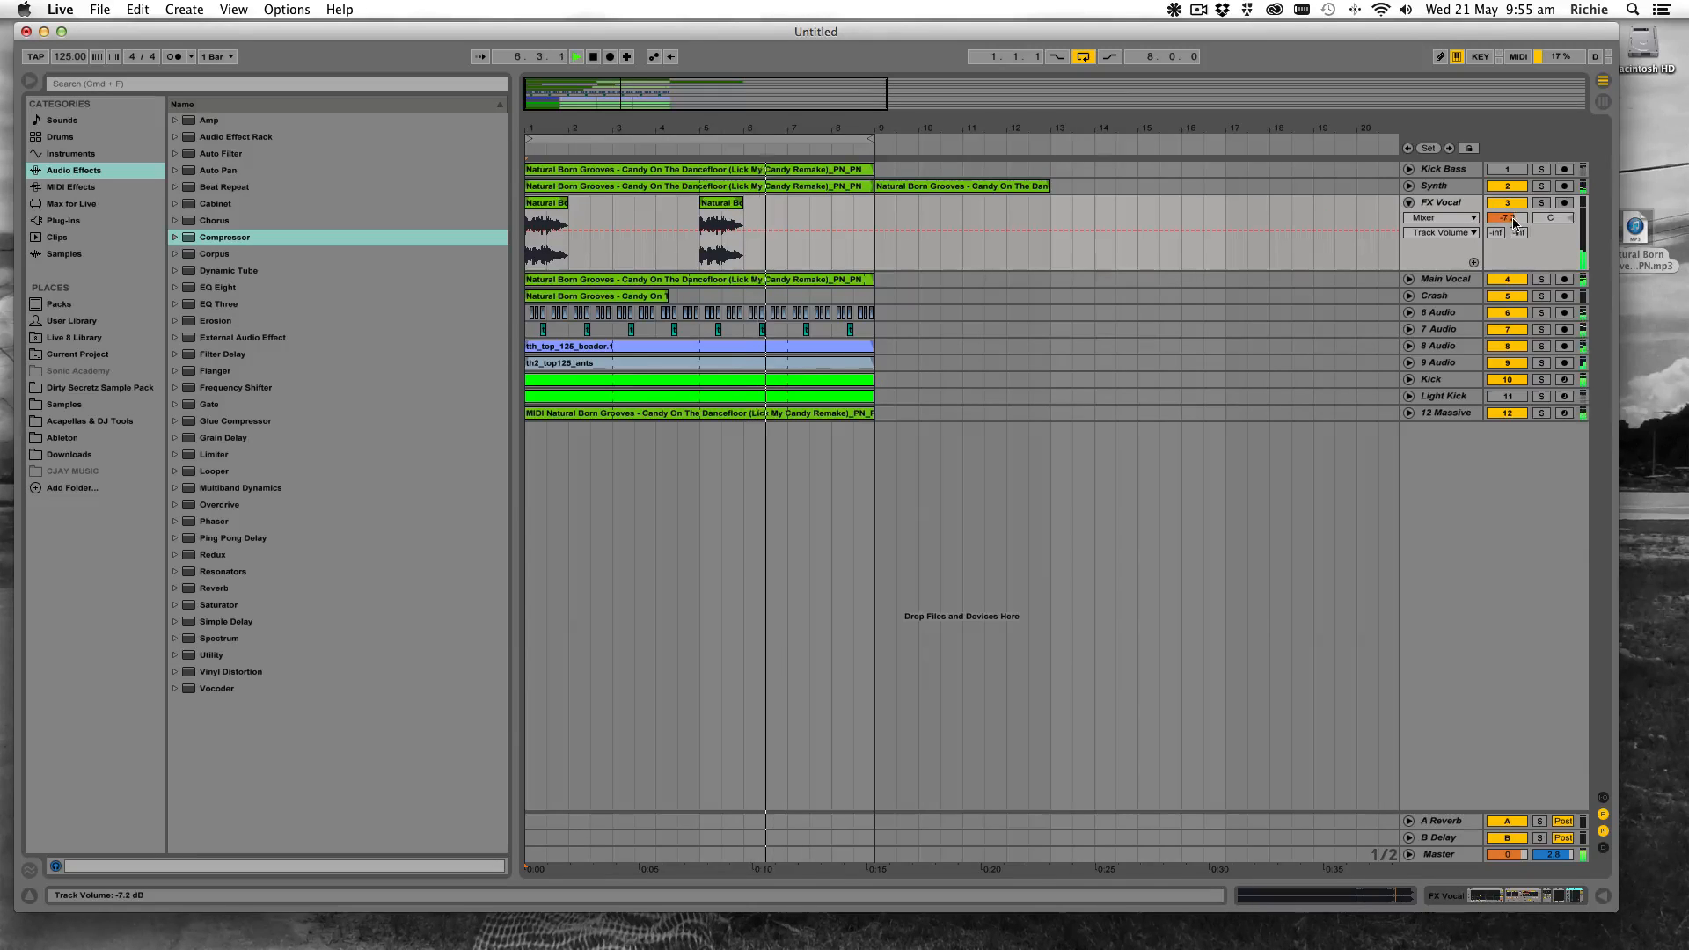
pyautogui.moveTo(1514, 224); pyautogui.dragTo(1514, 227)
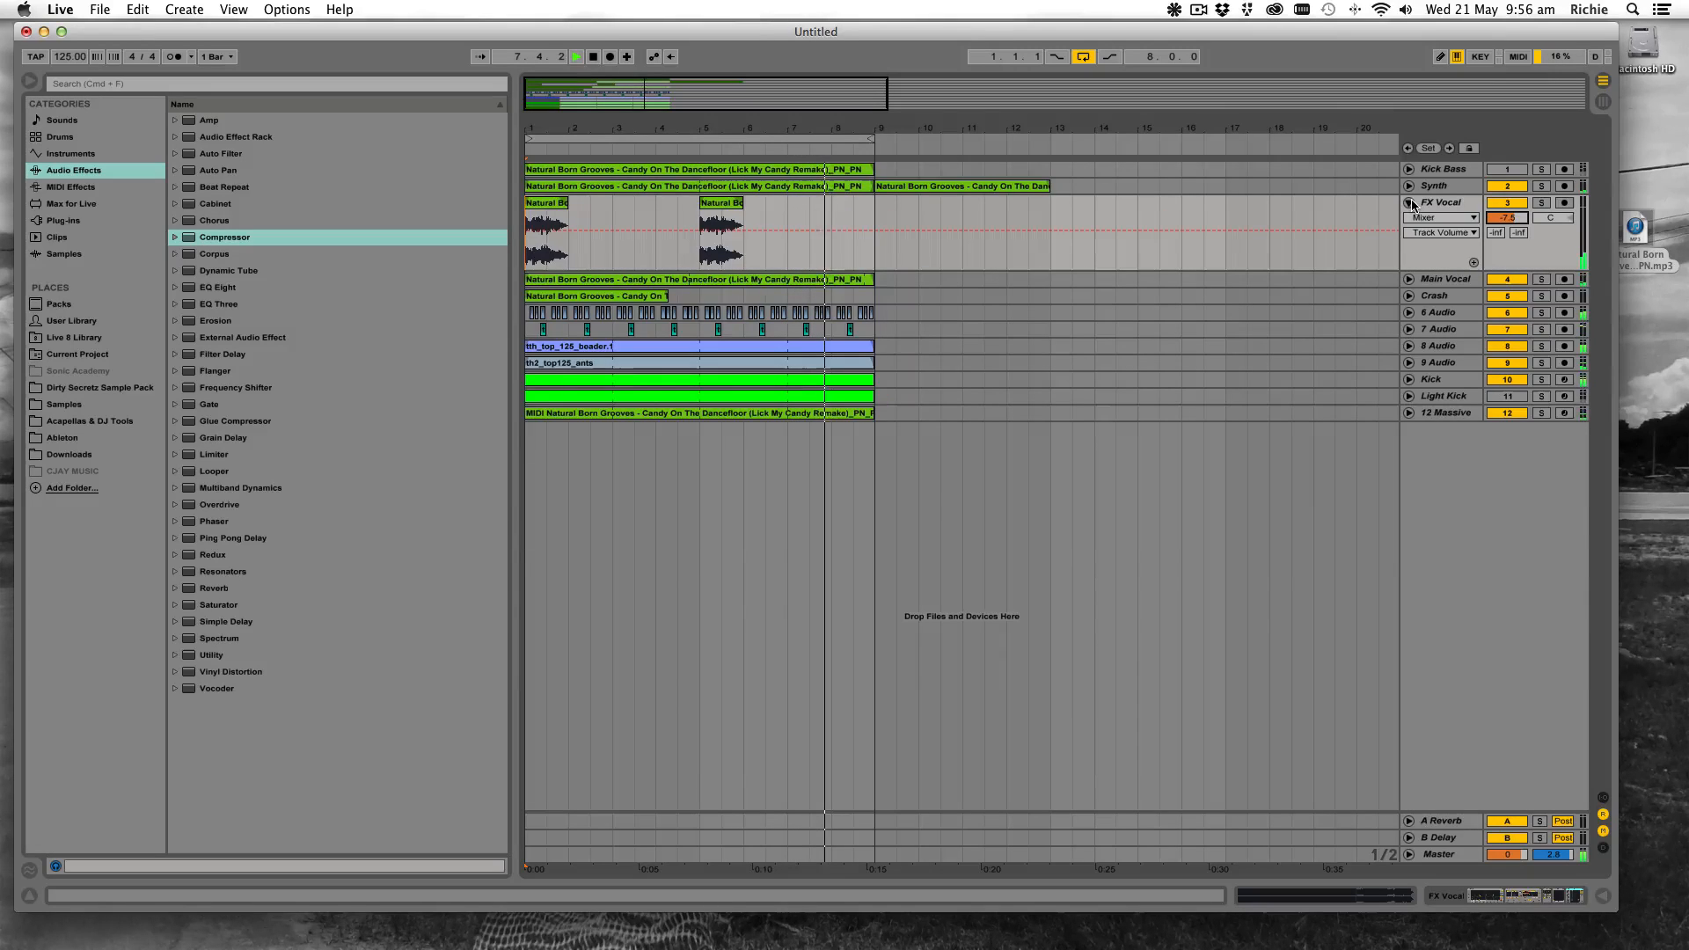
pyautogui.press('space')
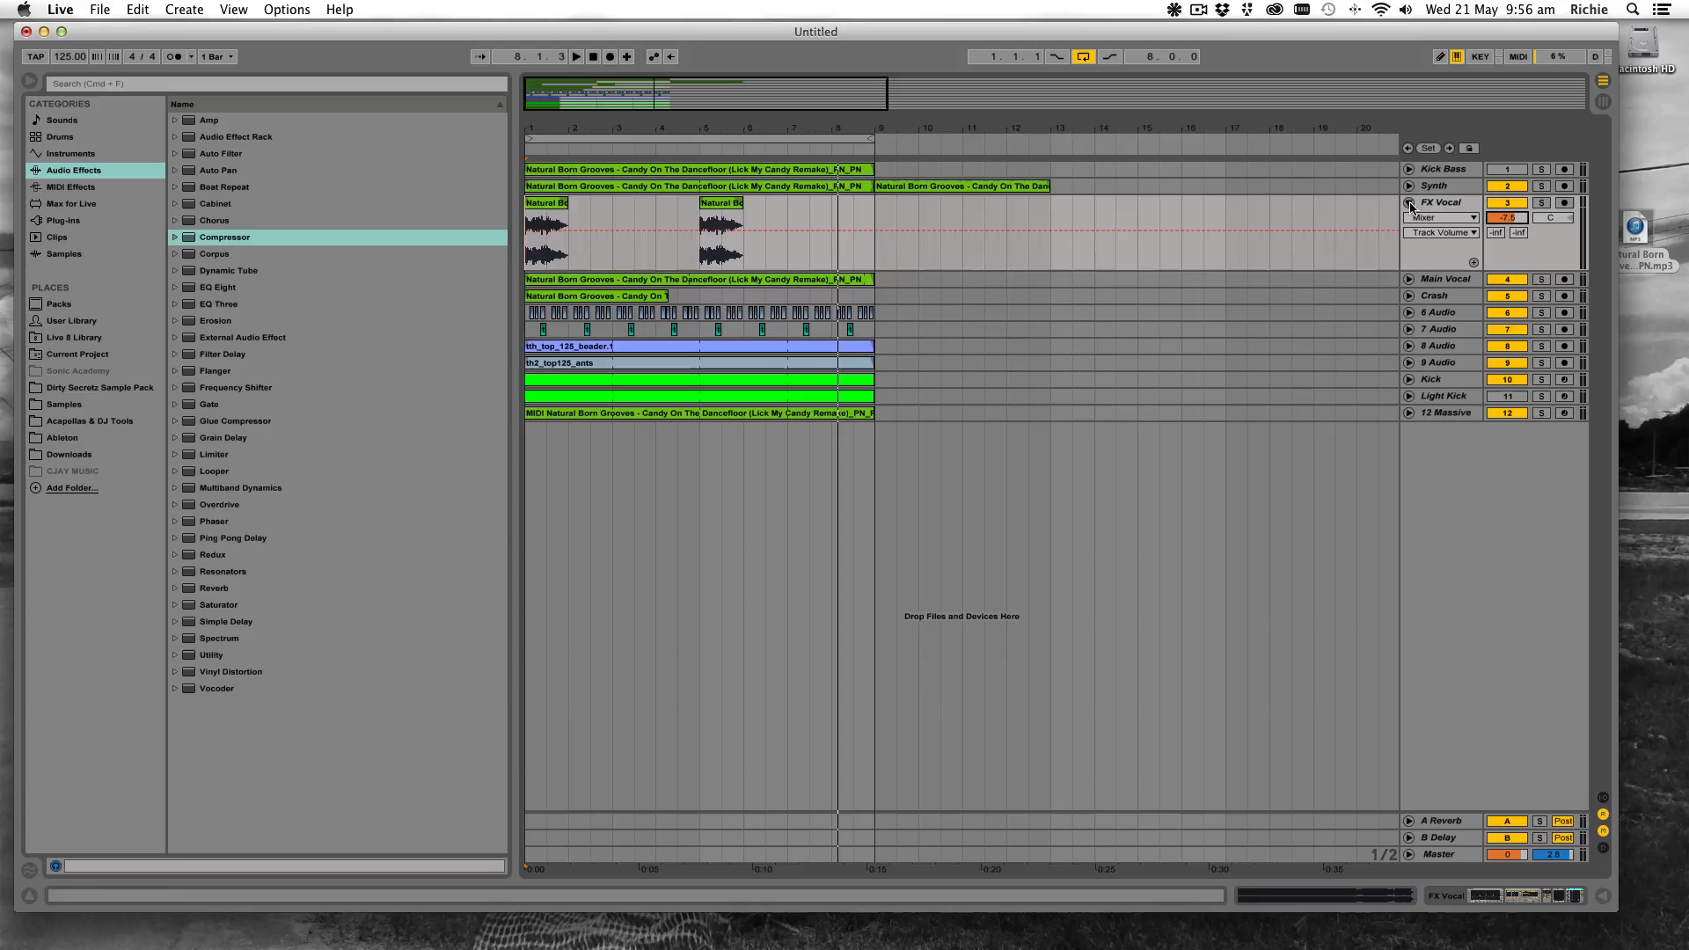
# Open the sample settings of the FX Vocal clip at bar 5 to check its transposition
pyautogui.doubleClick(720, 203)
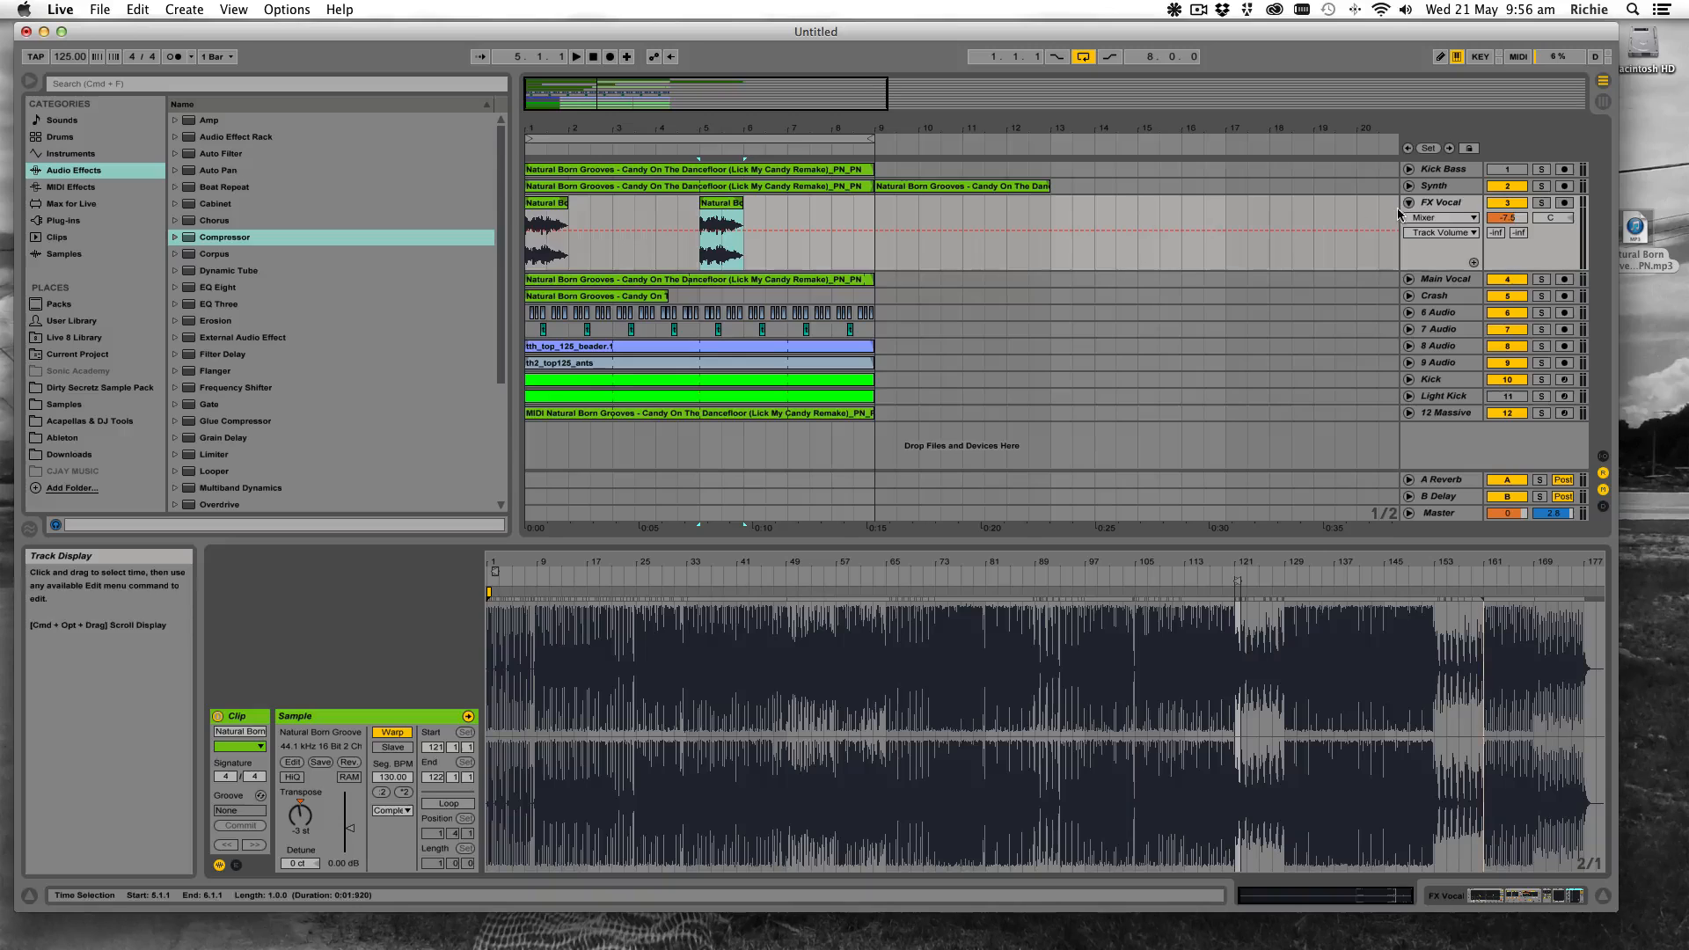
pyautogui.click(1602, 896)
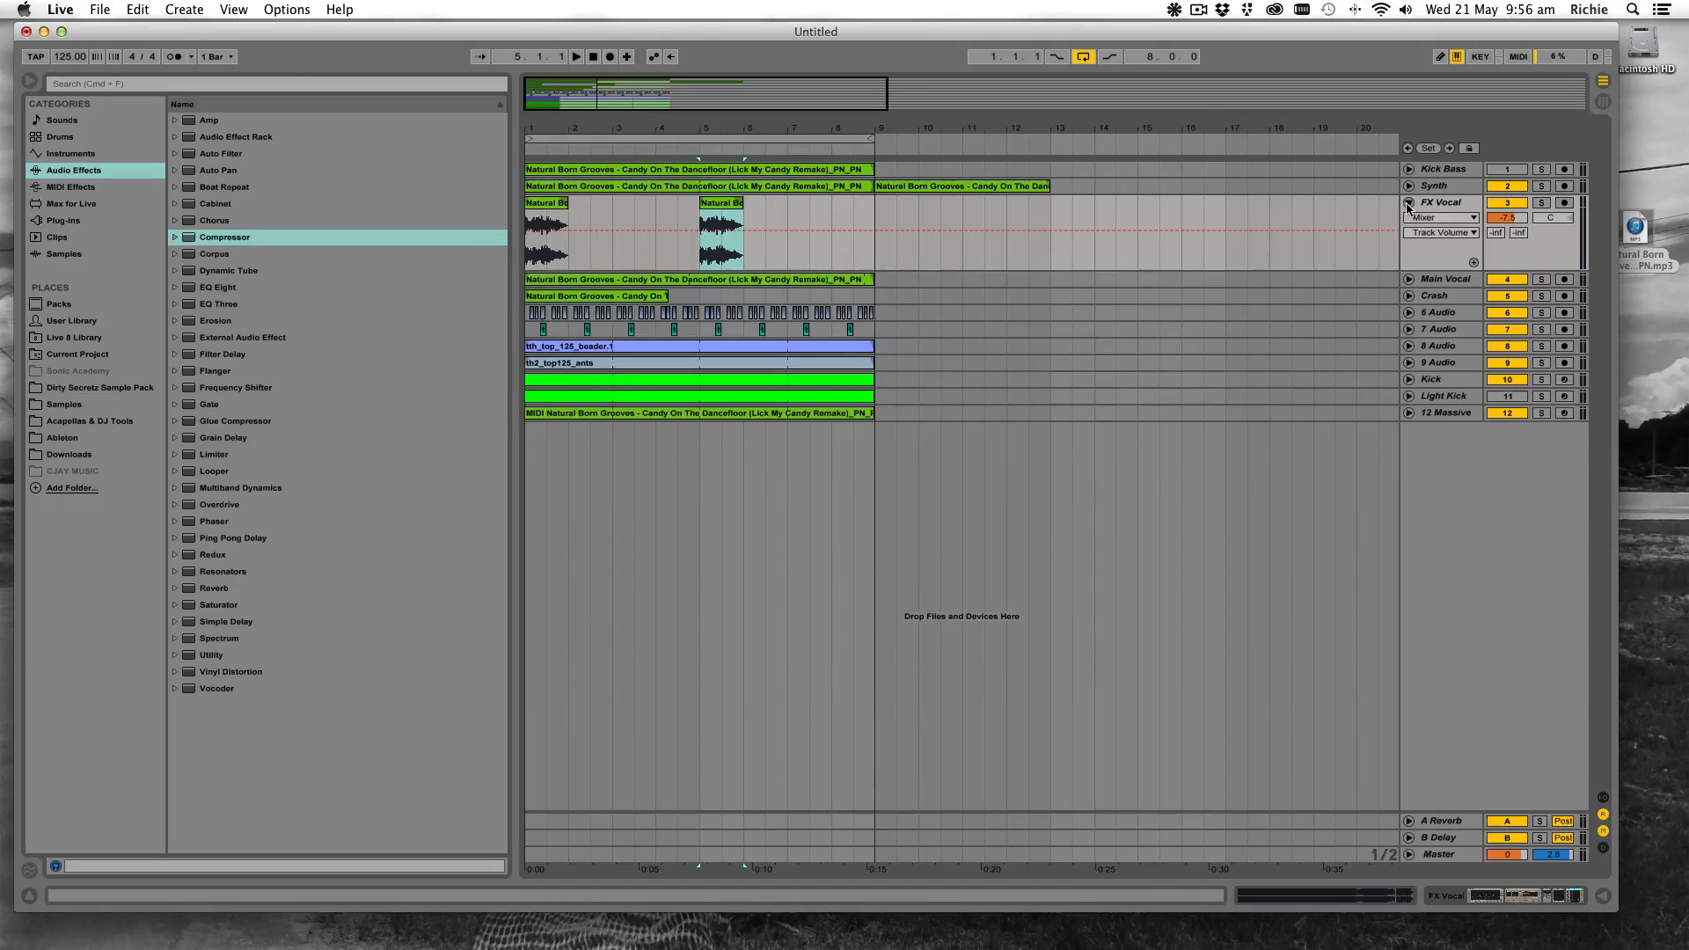
pyautogui.click(1408, 204)
pyautogui.click(1409, 204)
# Unfold the Synth track, show its devices and raise the Auto Filter cutoff to 3.59 kHz
pyautogui.click(1408, 187)
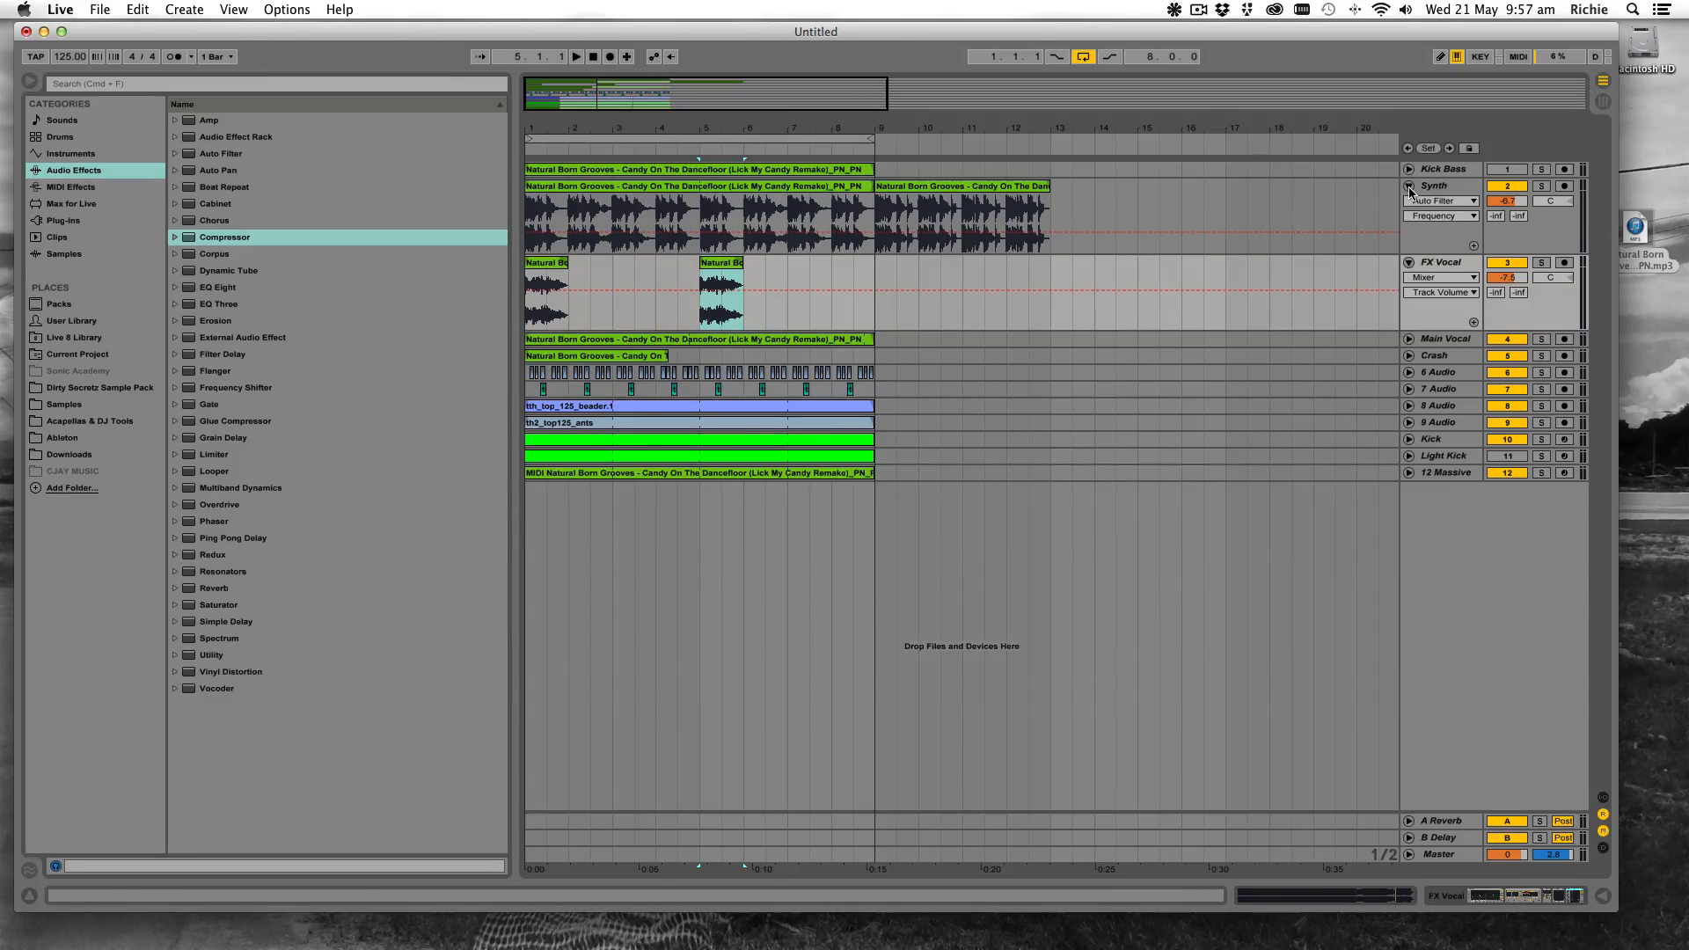
pyautogui.click(529, 283)
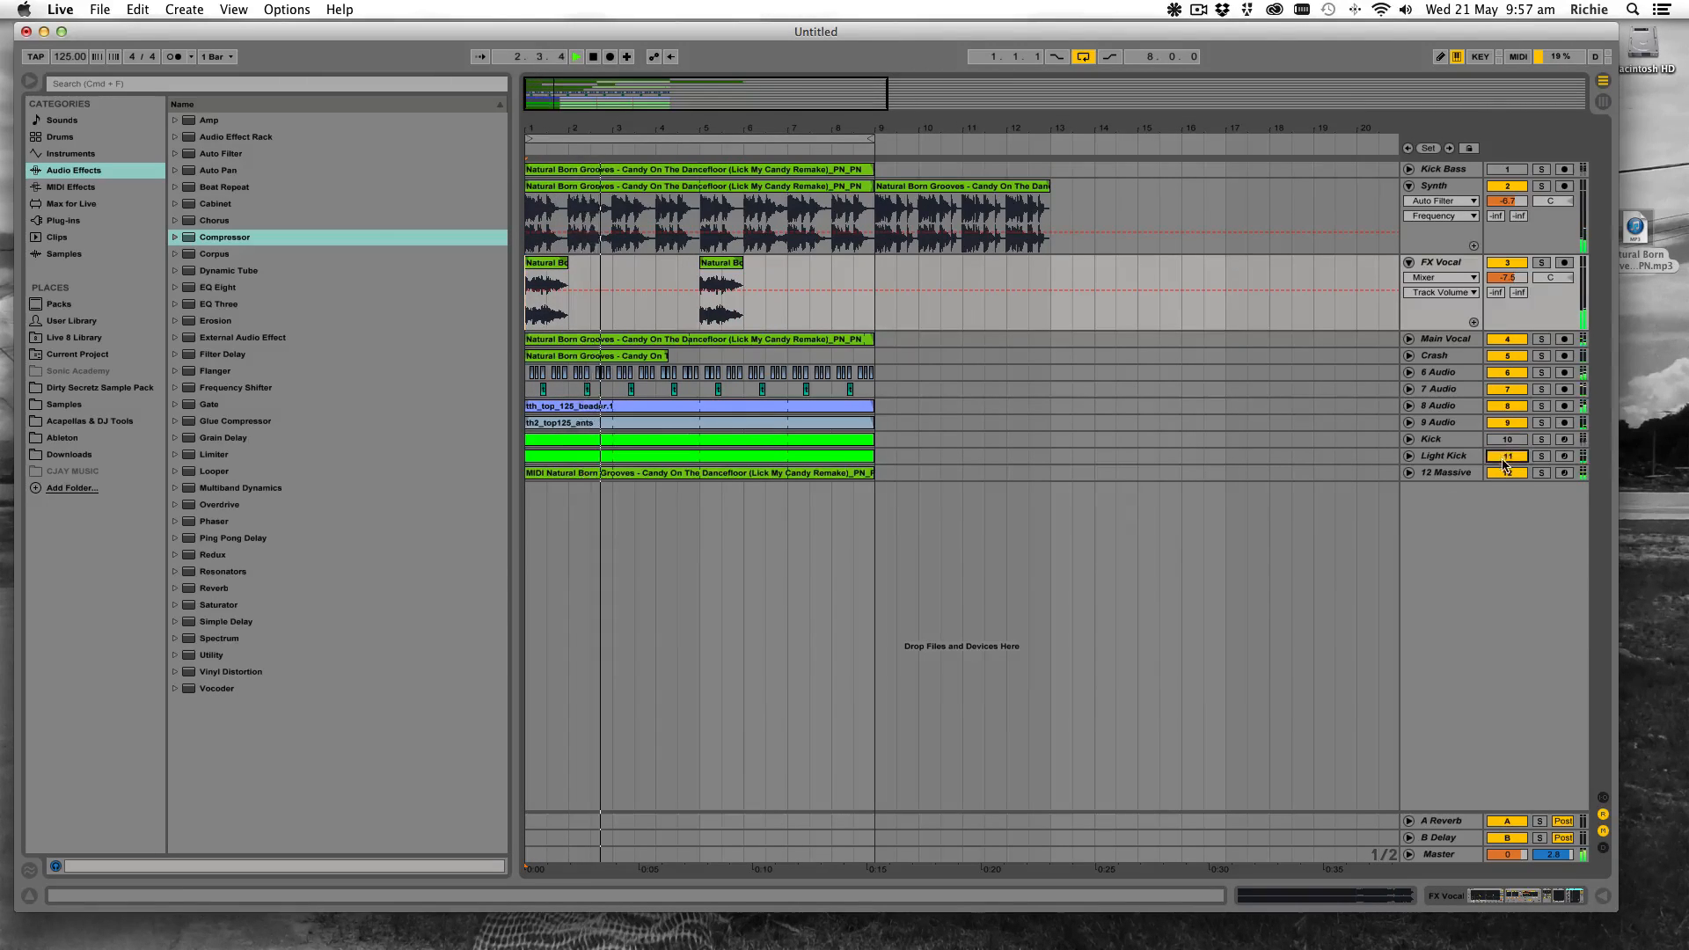
pyautogui.press('Up')
pyautogui.click(1520, 897)
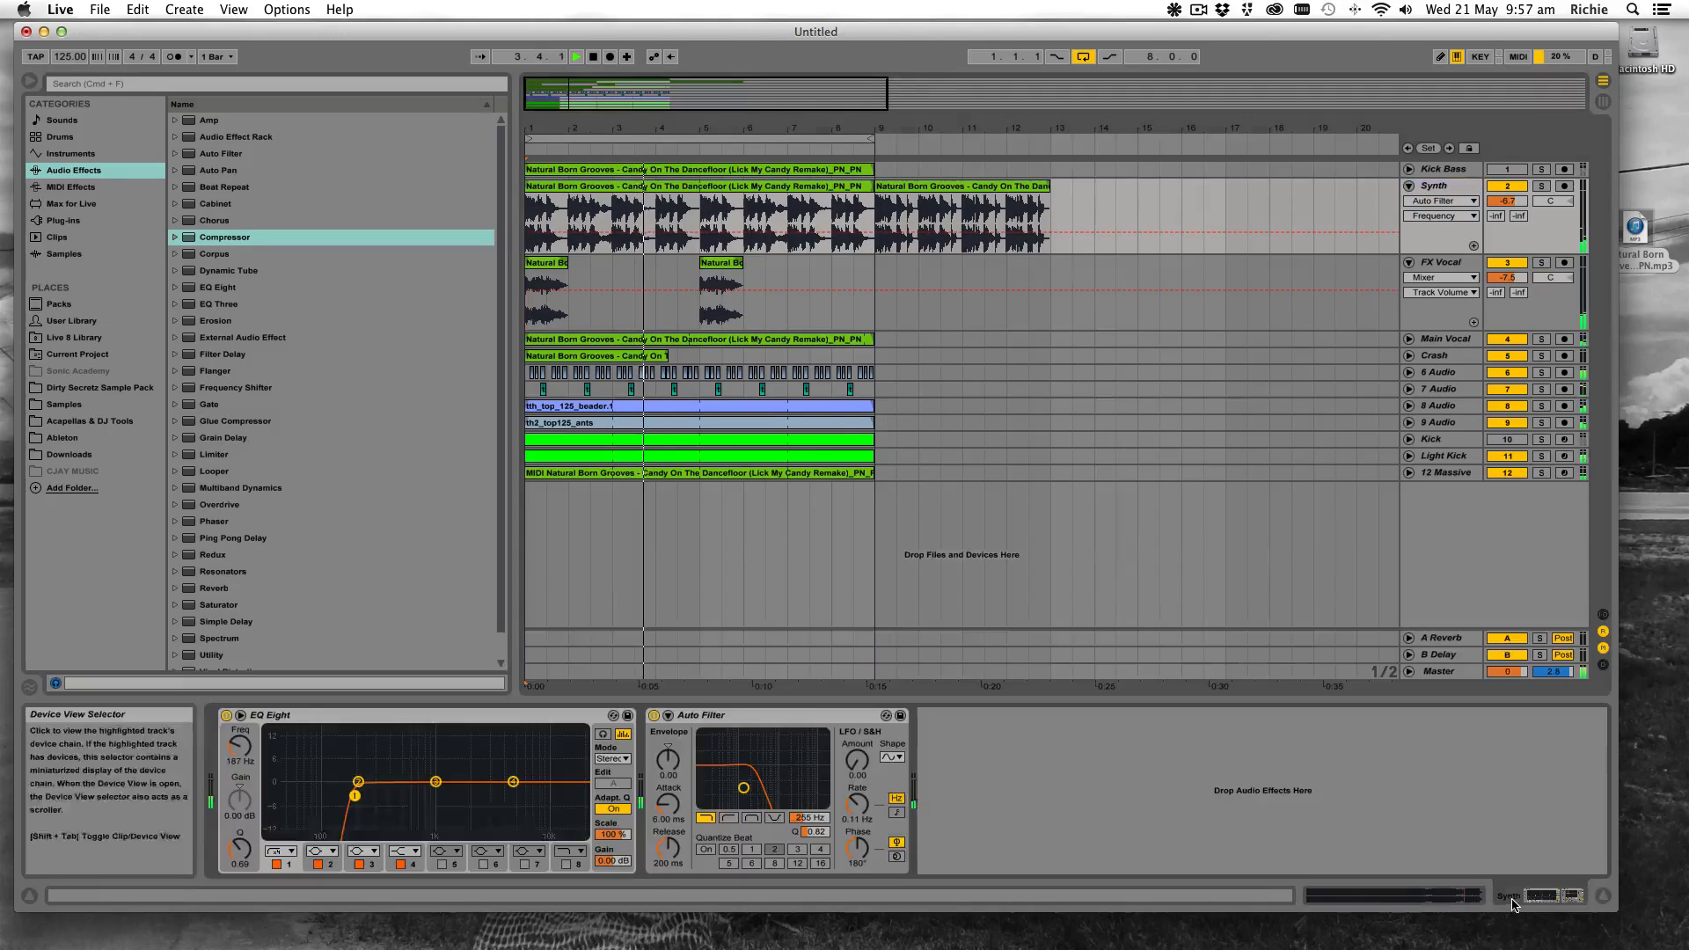
pyautogui.moveTo(809, 819); pyautogui.dragTo(809, 778)
# Add a Ping Pong Delay after the Synth Auto Filter with 37% Dry/Wet and a beat division of 1
pyautogui.moveTo(296, 544); pyautogui.dragTo(1060, 796)
pyautogui.moveTo(995, 849)
pyautogui.mouseDown()
pyautogui.moveTo(994, 877)
pyautogui.moveTo(988, 848)
pyautogui.mouseUp()
pyautogui.click(933, 792)
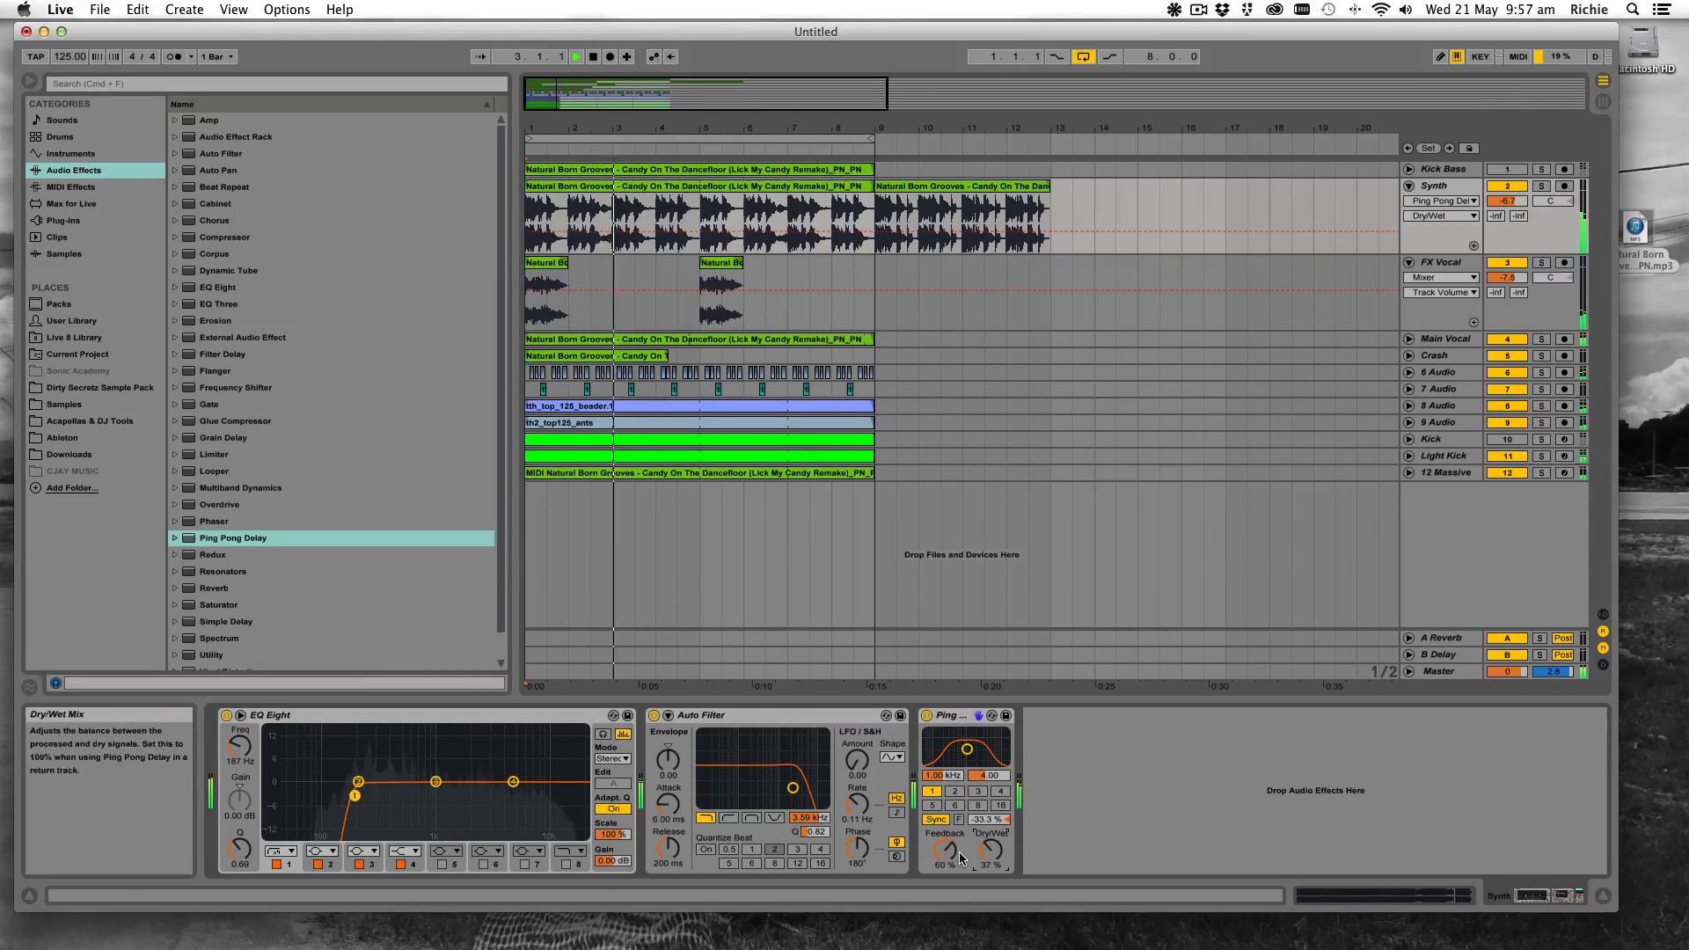
# Sweep the Synth Auto Filter cutoff up to 19.9 kHz and down to 153 Hz, with the Ping Pong Delay at 45% Dry/Wet
pyautogui.moveTo(809, 819); pyautogui.dragTo(810, 717)
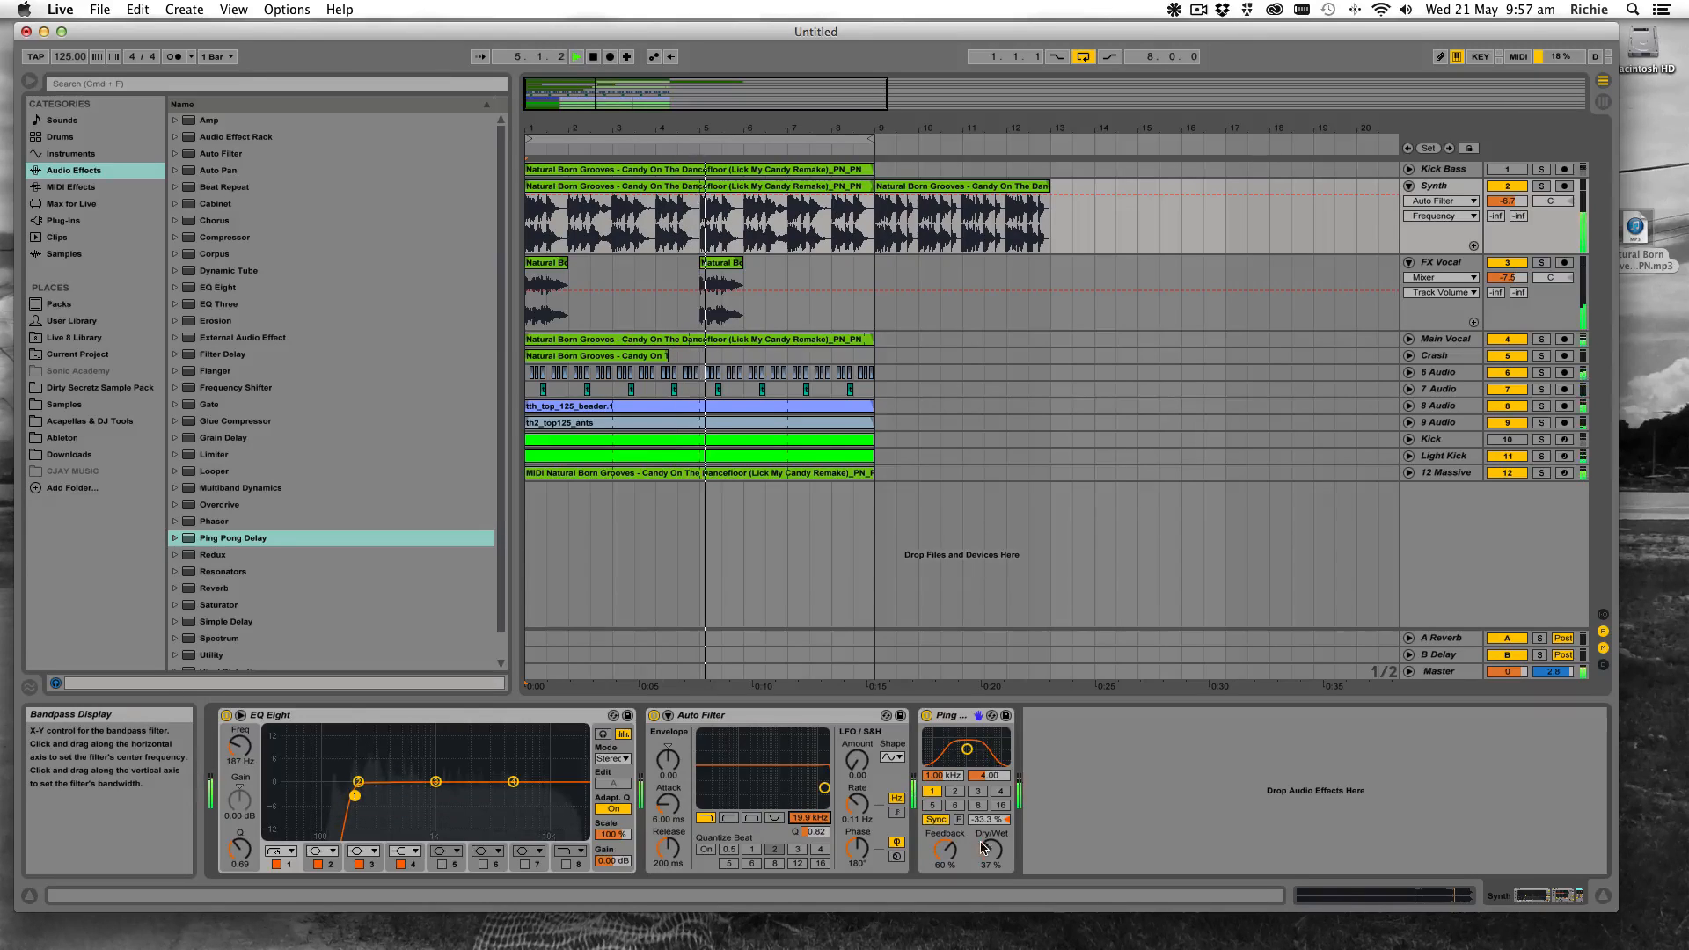
pyautogui.moveTo(984, 848); pyautogui.dragTo(1008, 837)
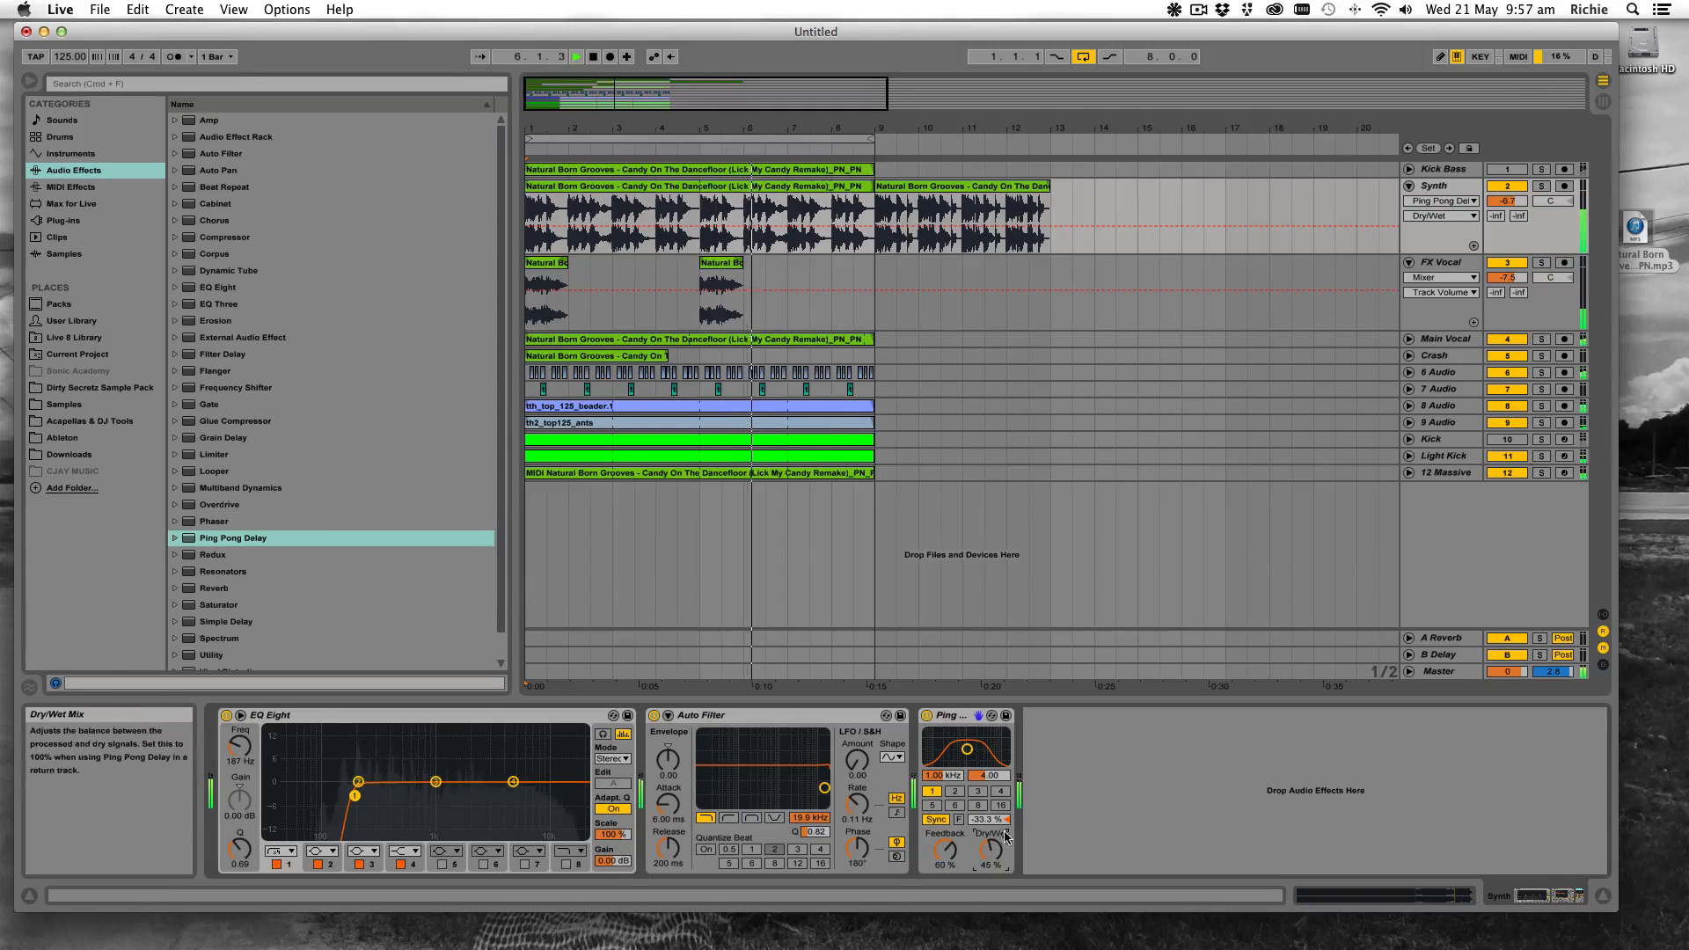
pyautogui.moveTo(809, 818); pyautogui.dragTo(810, 879)
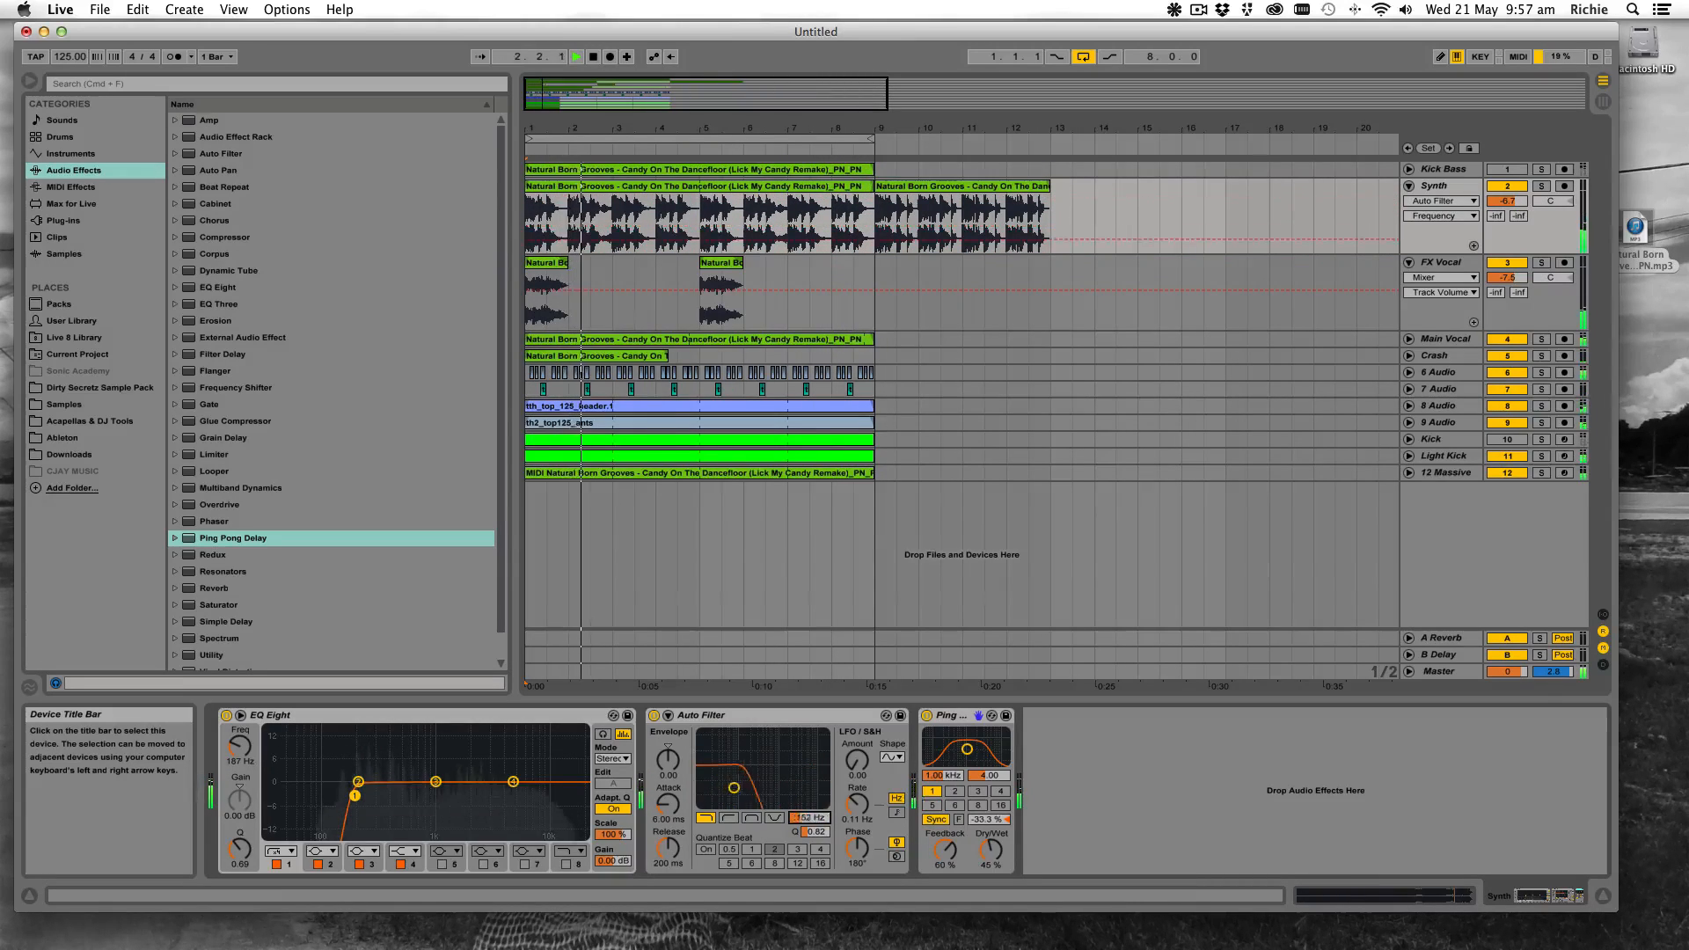
# Set the Ping Pong Delay to beat division 3 and 25% Dry/Wet, and open the Auto Filter cutoff to 19.9 kHz
pyautogui.click(978, 792)
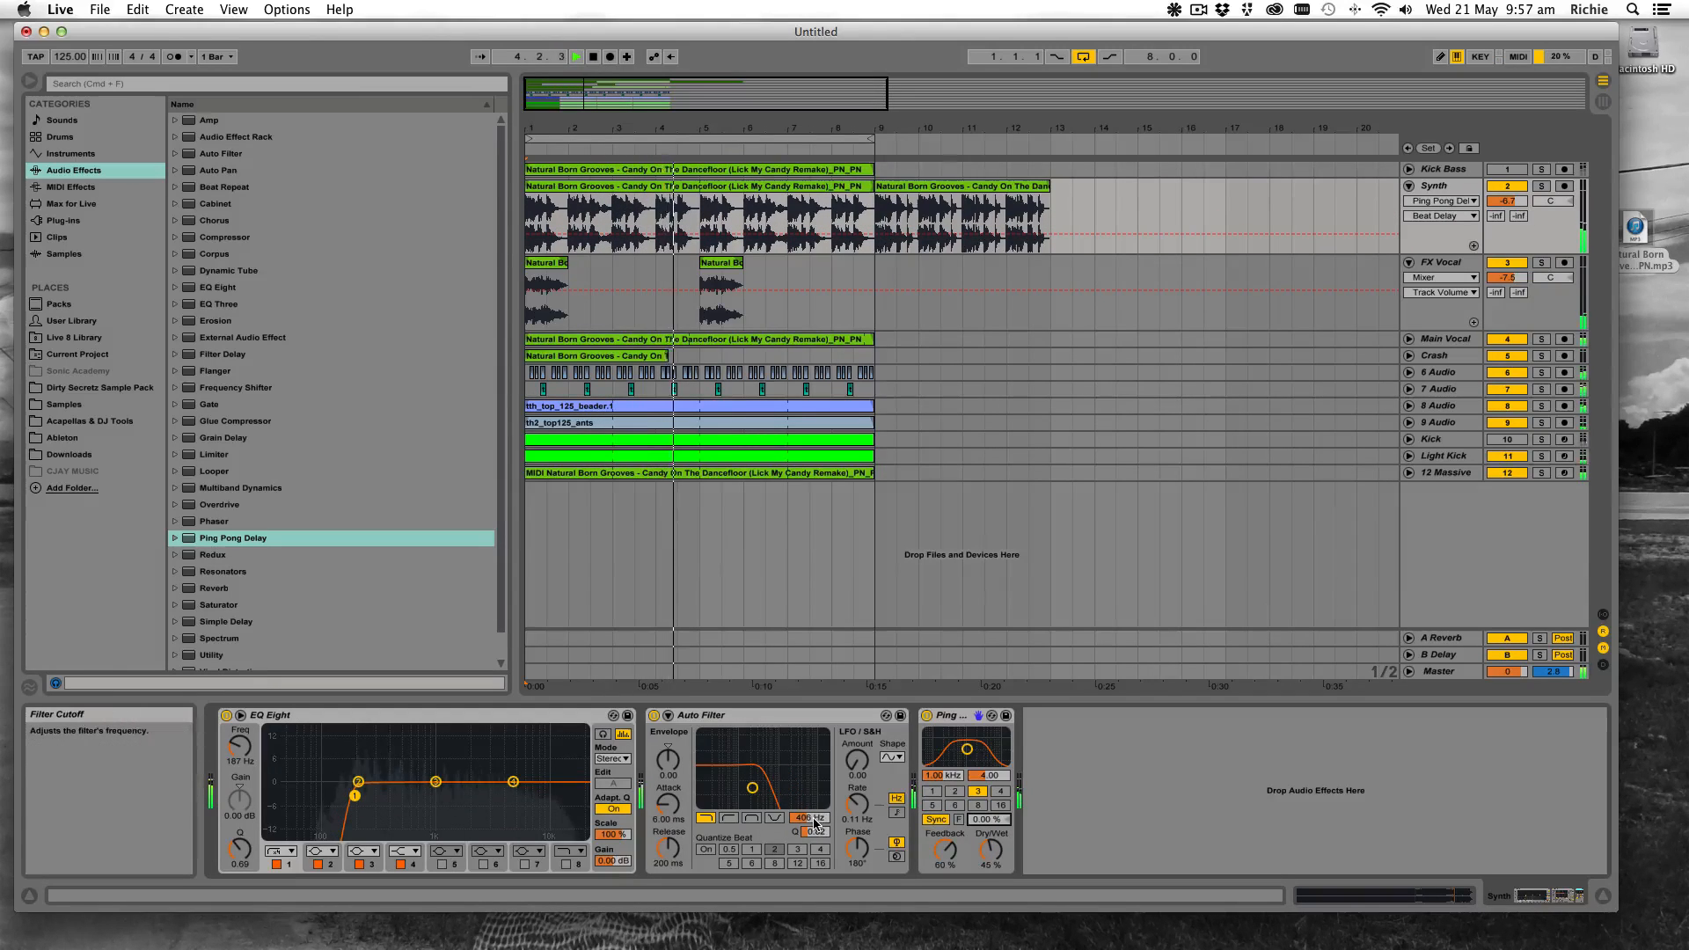
pyautogui.moveTo(813, 820)
pyautogui.mouseDown()
pyautogui.moveTo(814, 858)
pyautogui.moveTo(814, 717)
pyautogui.moveTo(813, 823)
pyautogui.mouseUp()
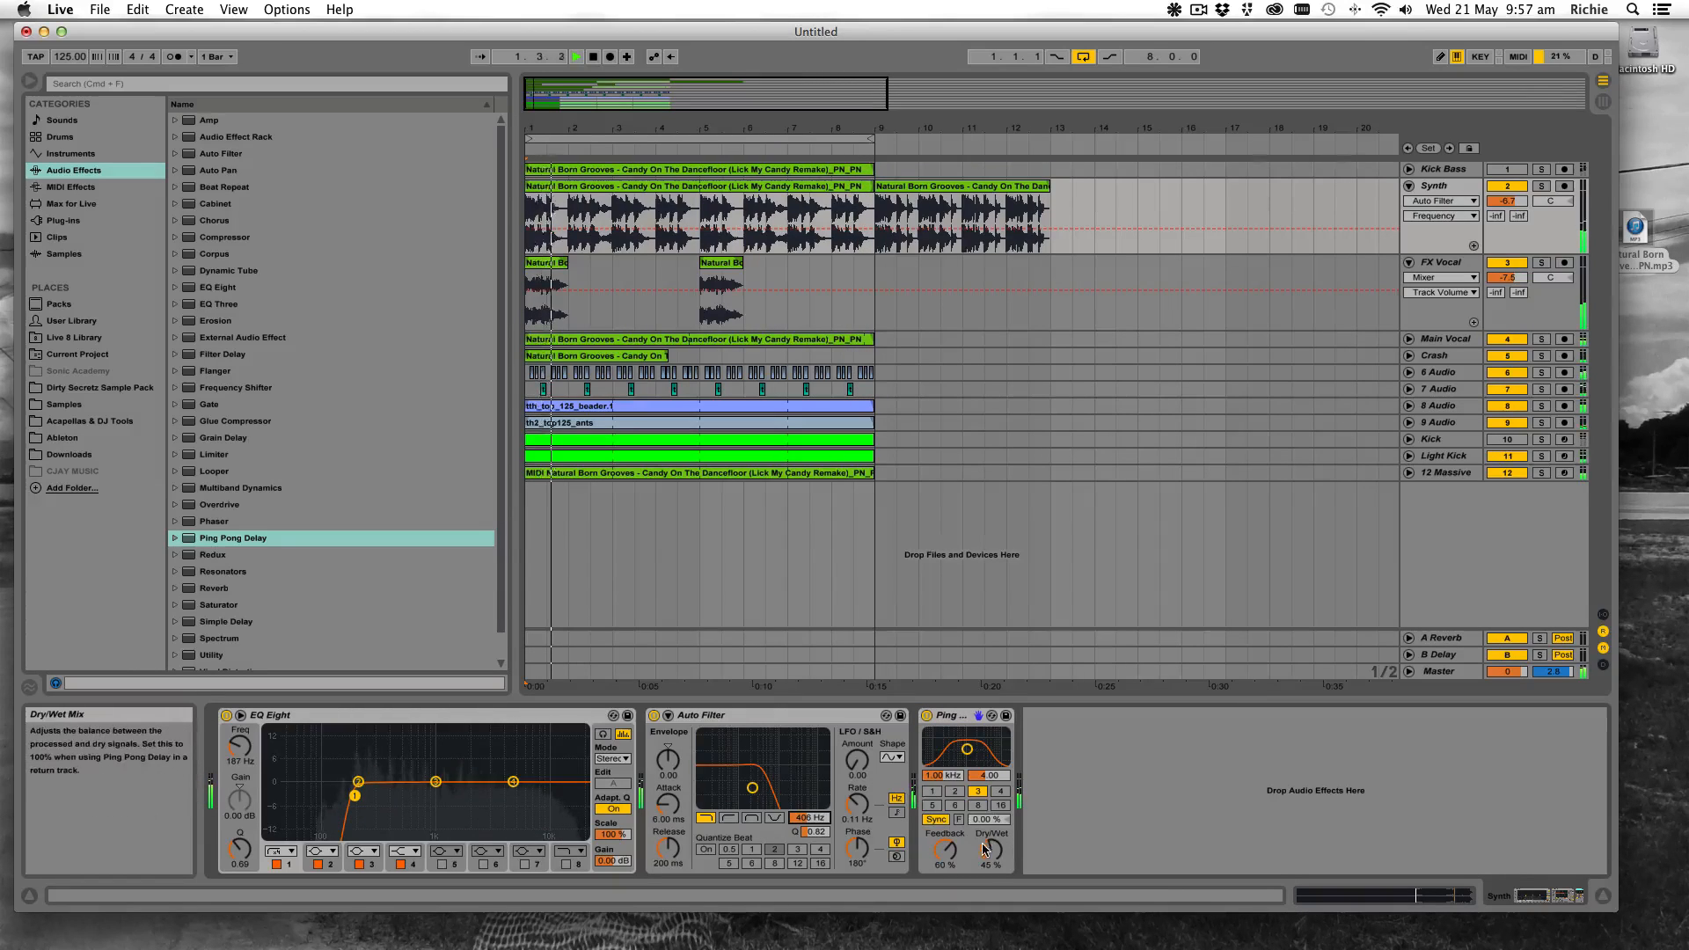
pyautogui.moveTo(990, 849); pyautogui.dragTo(991, 867)
pyautogui.moveTo(809, 817); pyautogui.dragTo(810, 717)
# Add a Reverb after the Synth delay with Lo Cut on, Hi Cut off, 3.97 s decay time and 25% Dry/Wet
pyautogui.moveTo(225, 584)
pyautogui.mouseDown()
pyautogui.moveTo(1027, 741)
pyautogui.moveTo(1401, 833)
pyautogui.moveTo(1426, 863)
pyautogui.mouseUp()
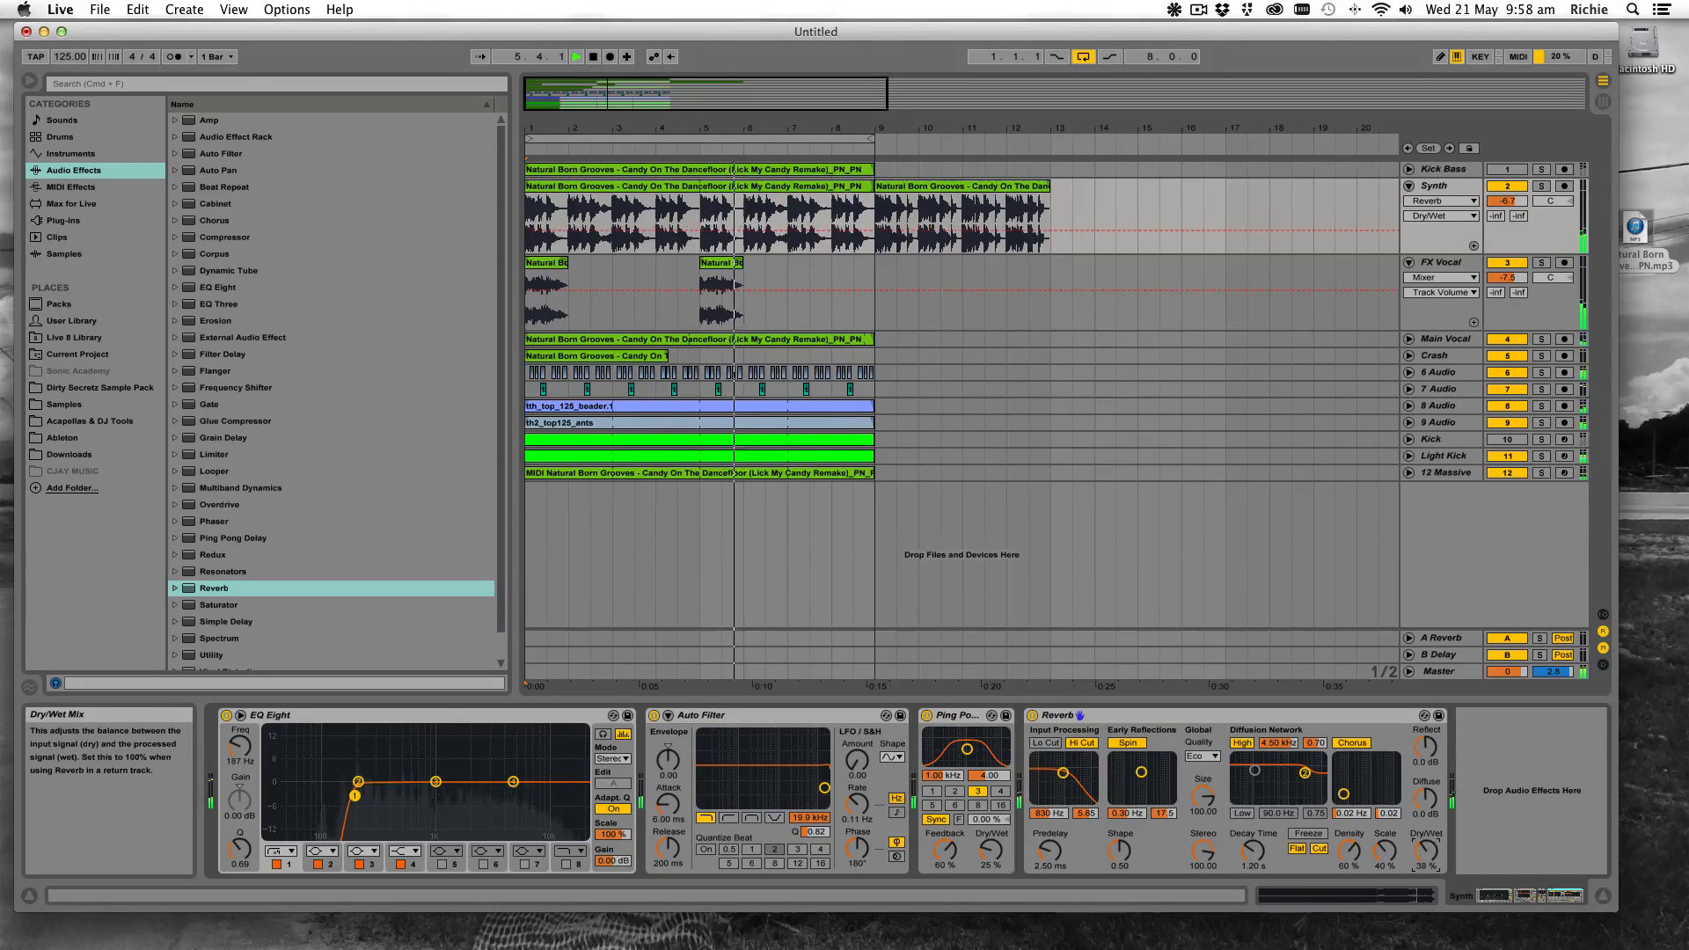
pyautogui.moveTo(1251, 857); pyautogui.dragTo(1250, 832)
pyautogui.click(1046, 743)
pyautogui.click(1082, 742)
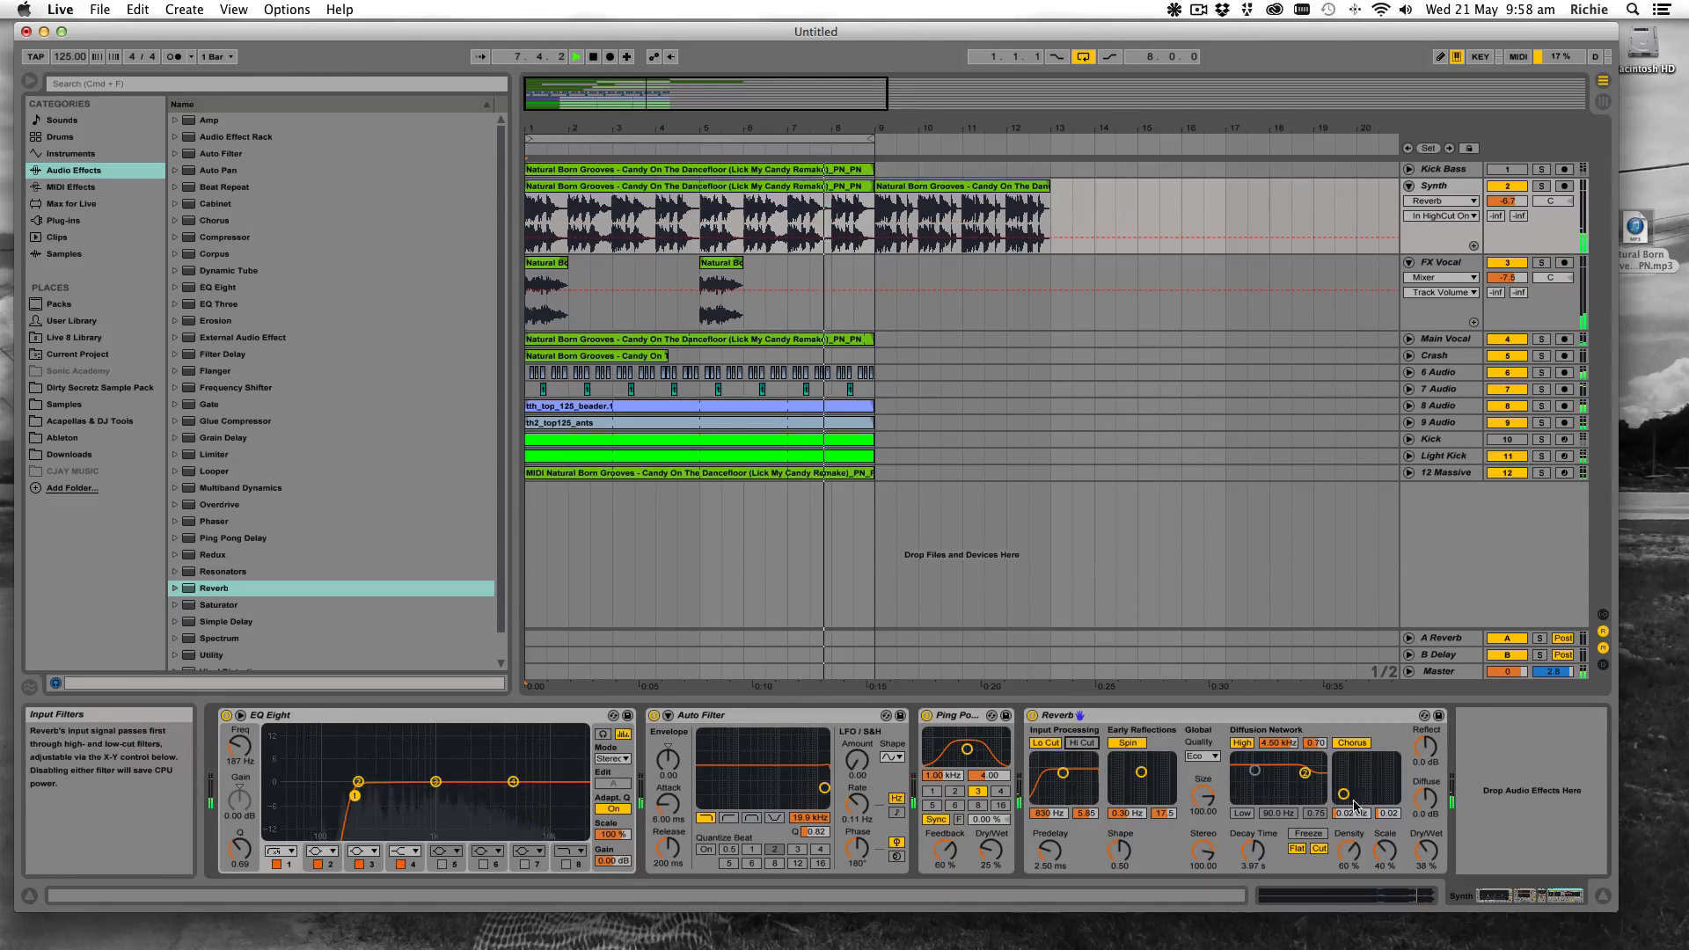
pyautogui.moveTo(1427, 850); pyautogui.dragTo(1426, 860)
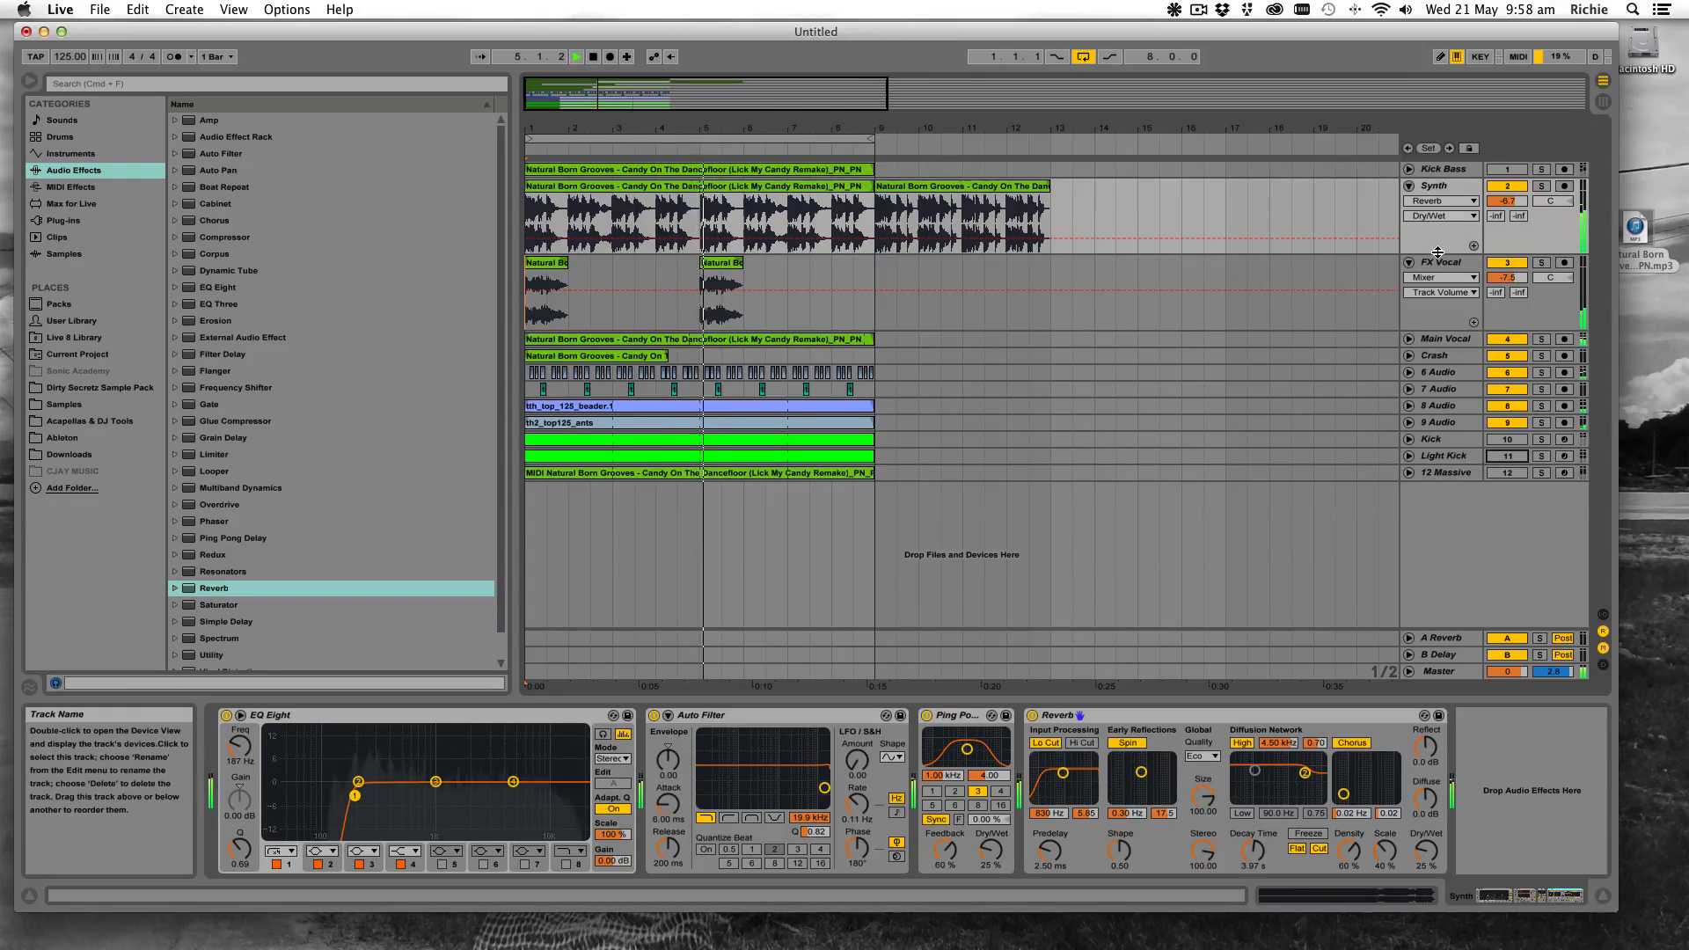
# Raise the FX Vocal track volume to -5.9 dB while the loop plays
pyautogui.click(1448, 201)
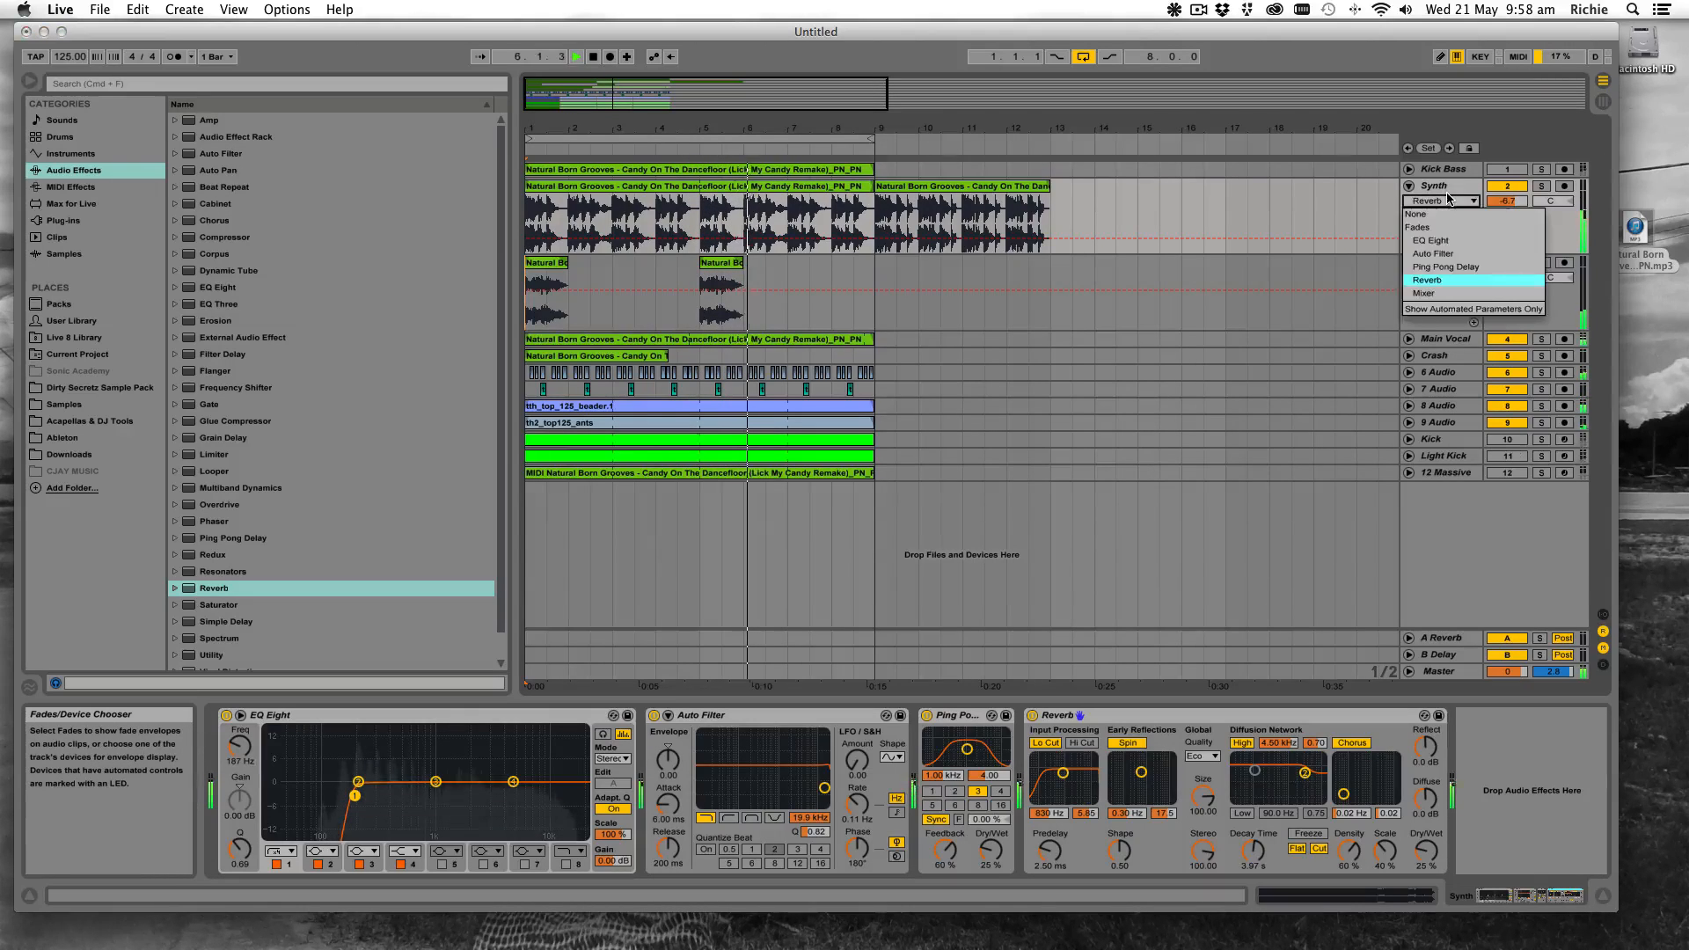
pyautogui.click(1448, 186)
pyautogui.click(1448, 186)
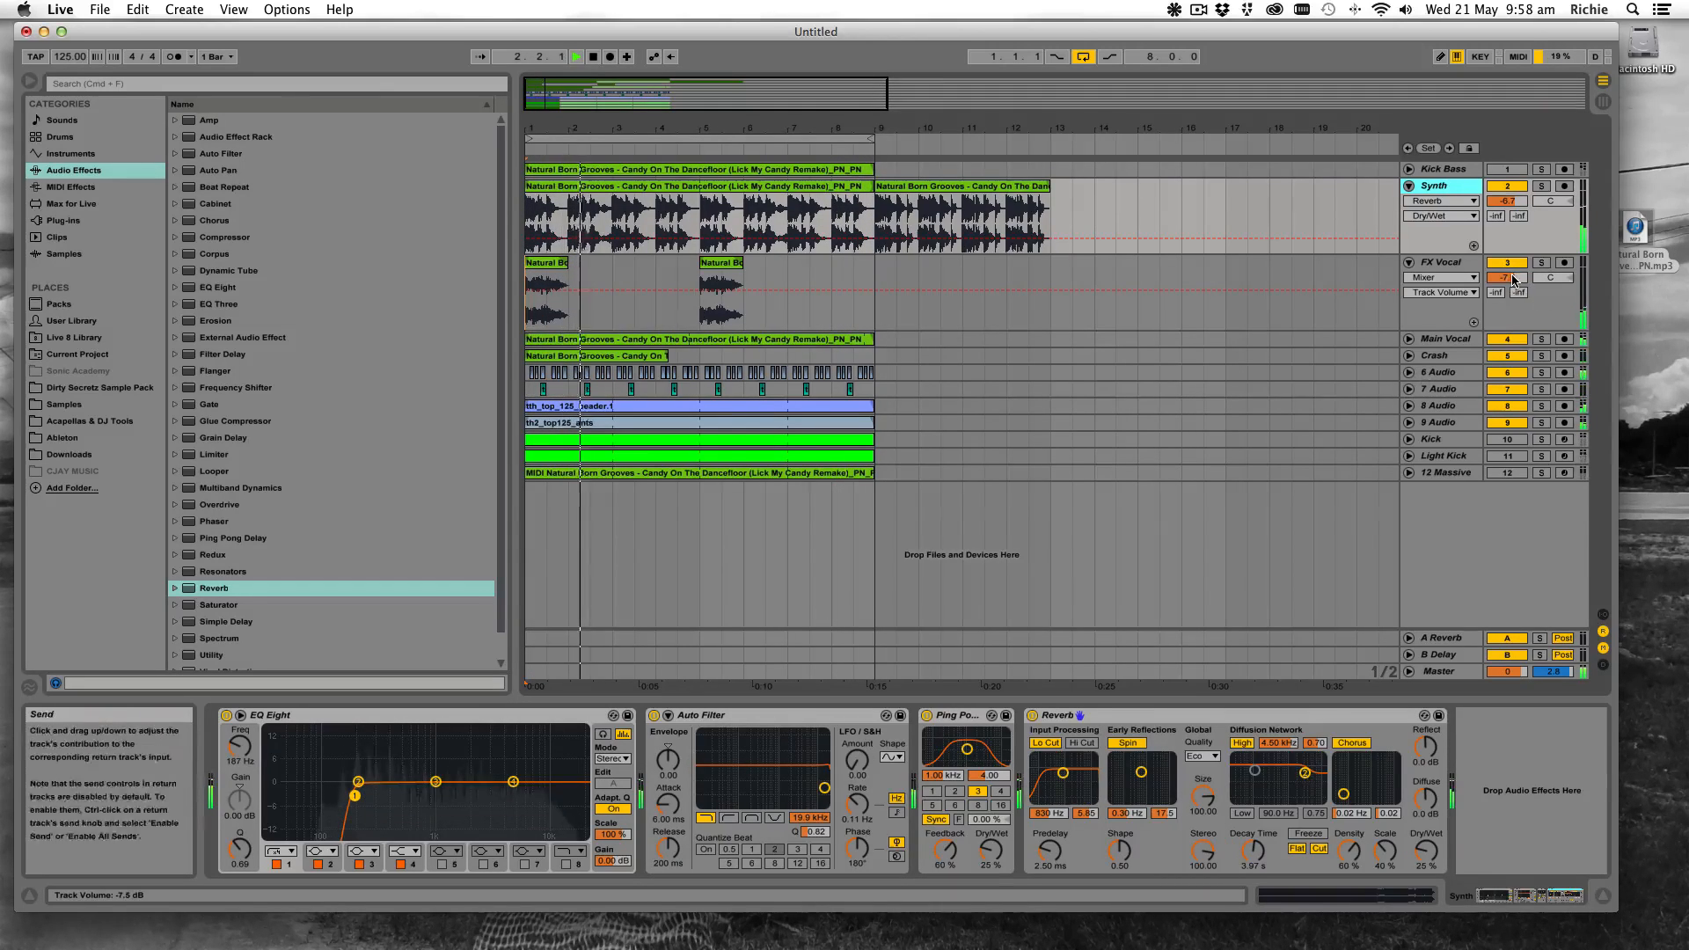
pyautogui.moveTo(1516, 281); pyautogui.dragTo(1516, 273)
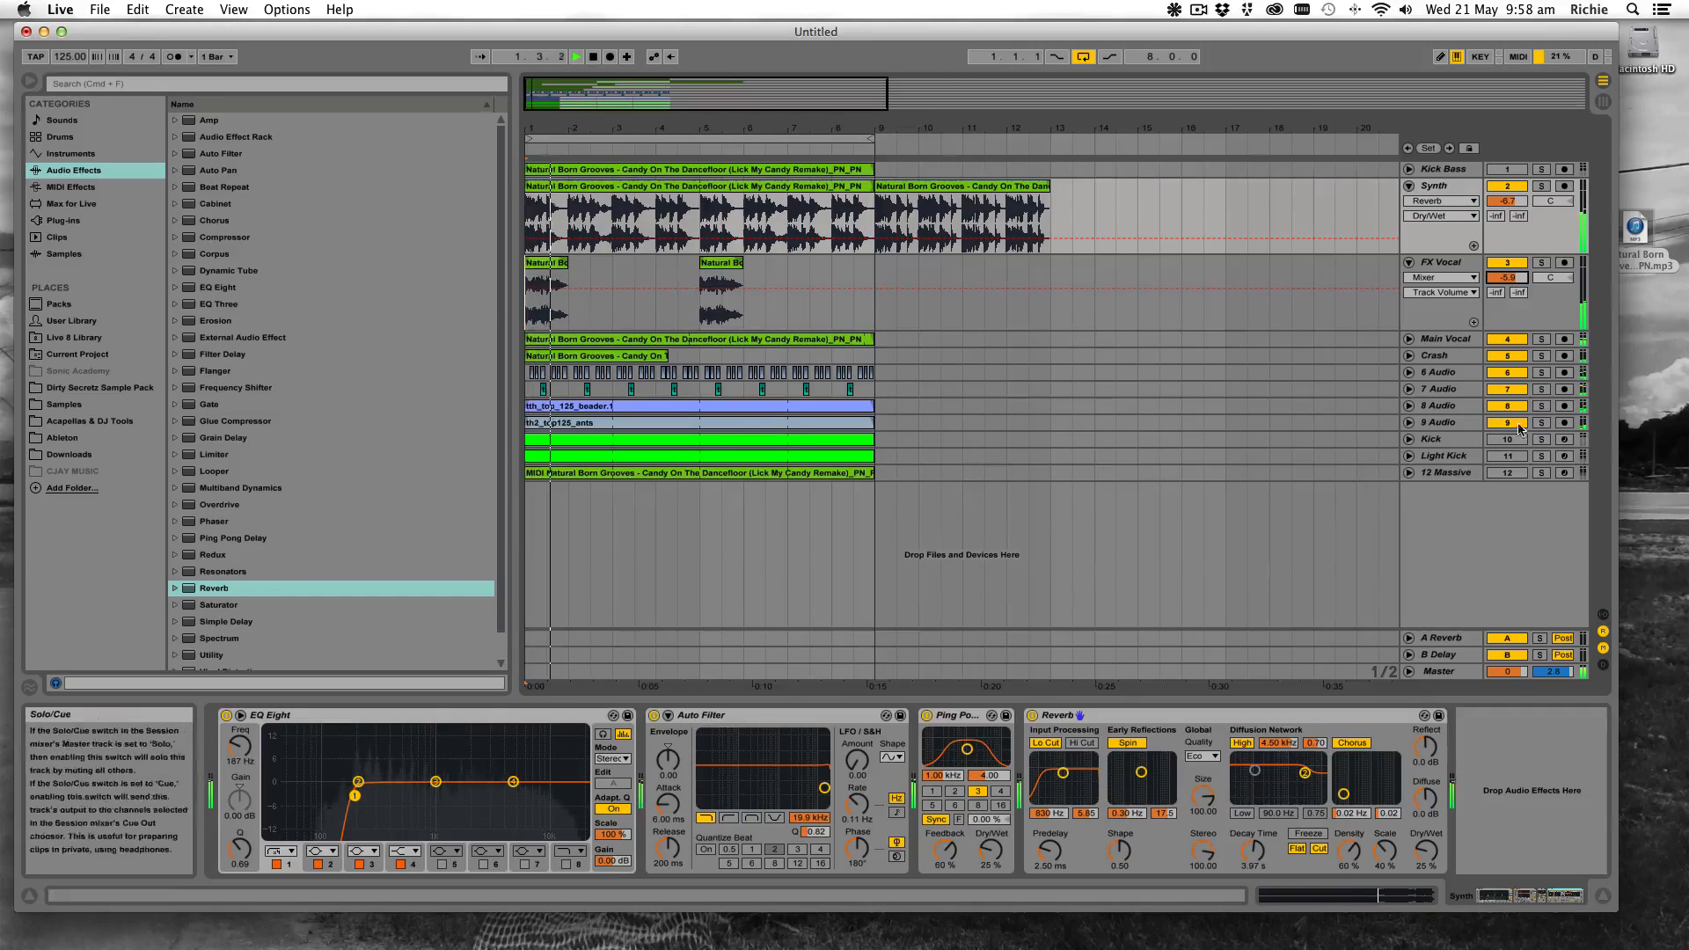
# Select the Synth track and close its Auto Filter cutoff down to 26.0 Hz
pyautogui.click(1442, 190)
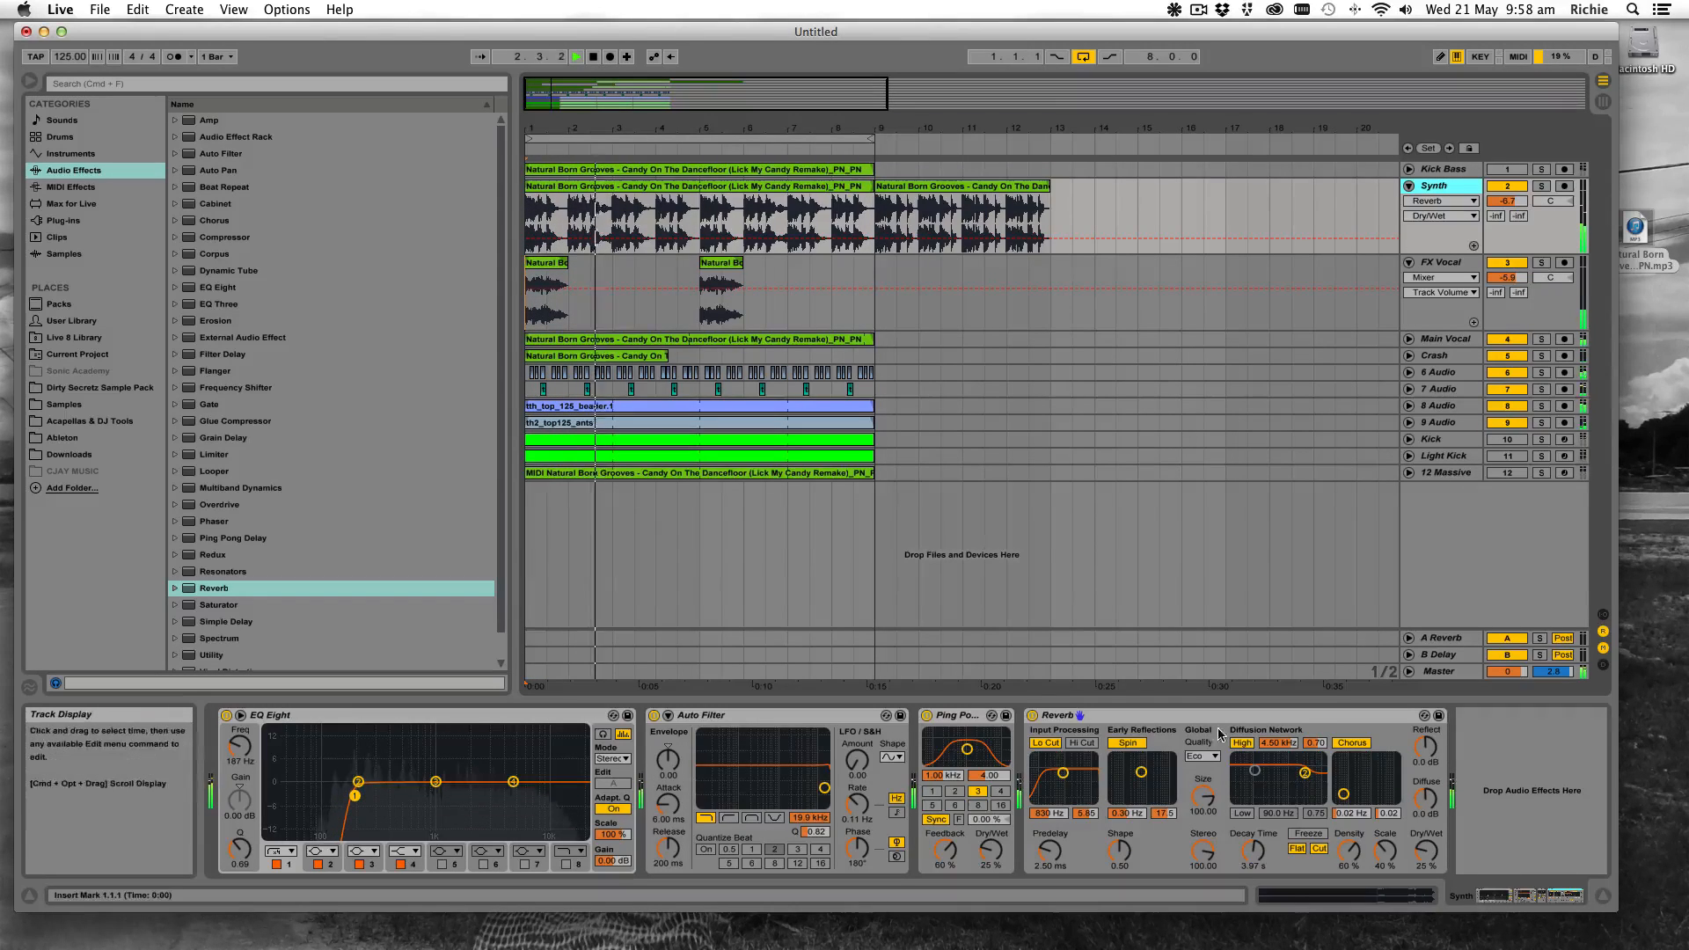
pyautogui.moveTo(808, 820); pyautogui.dragTo(808, 945)
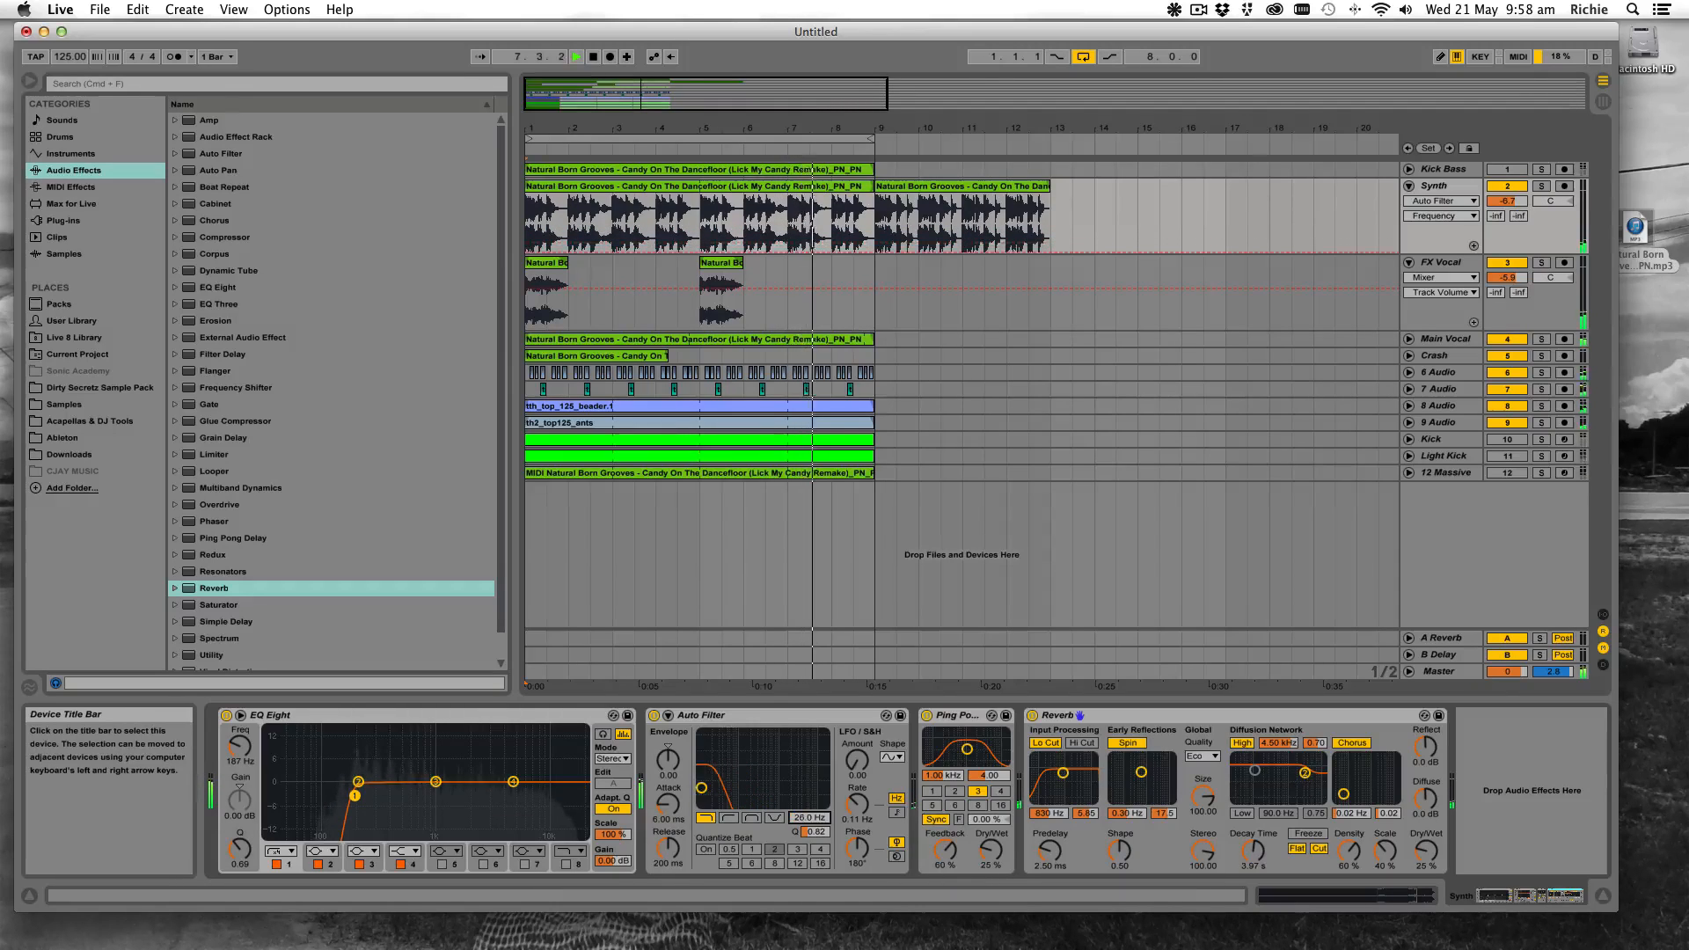
# Unmute the Kick and 12 Massive tracks together and stop playback after auditioning the drop
pyautogui.click(1431, 439)
pyautogui.click(1471, 473)
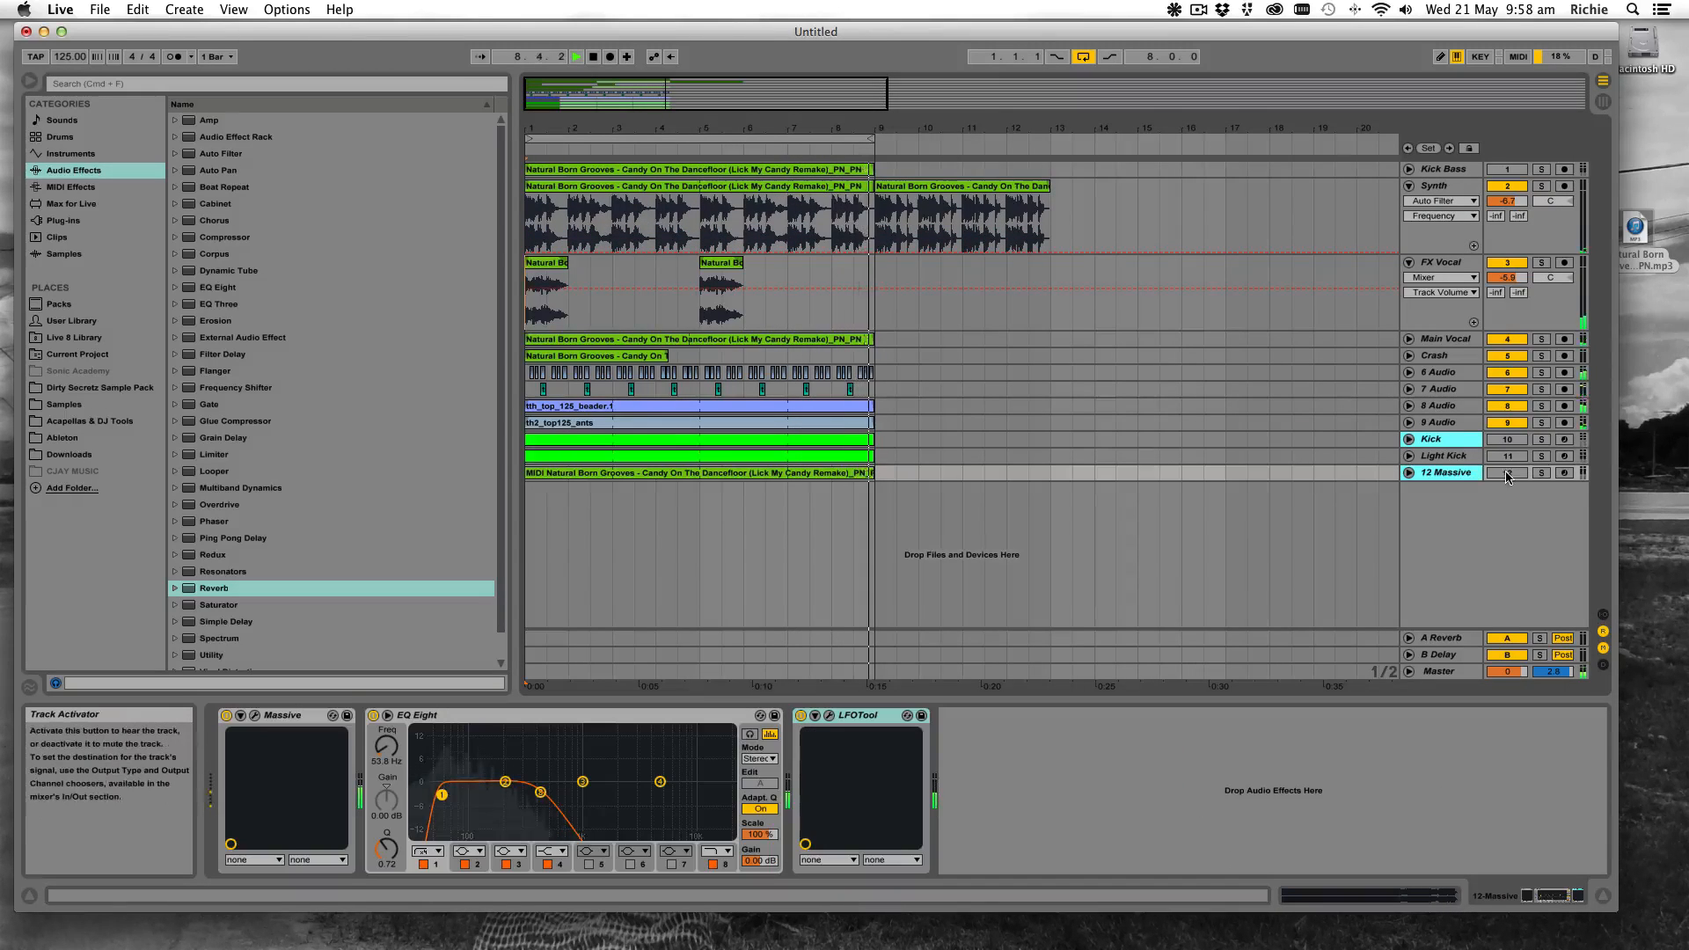
pyautogui.click(1507, 473)
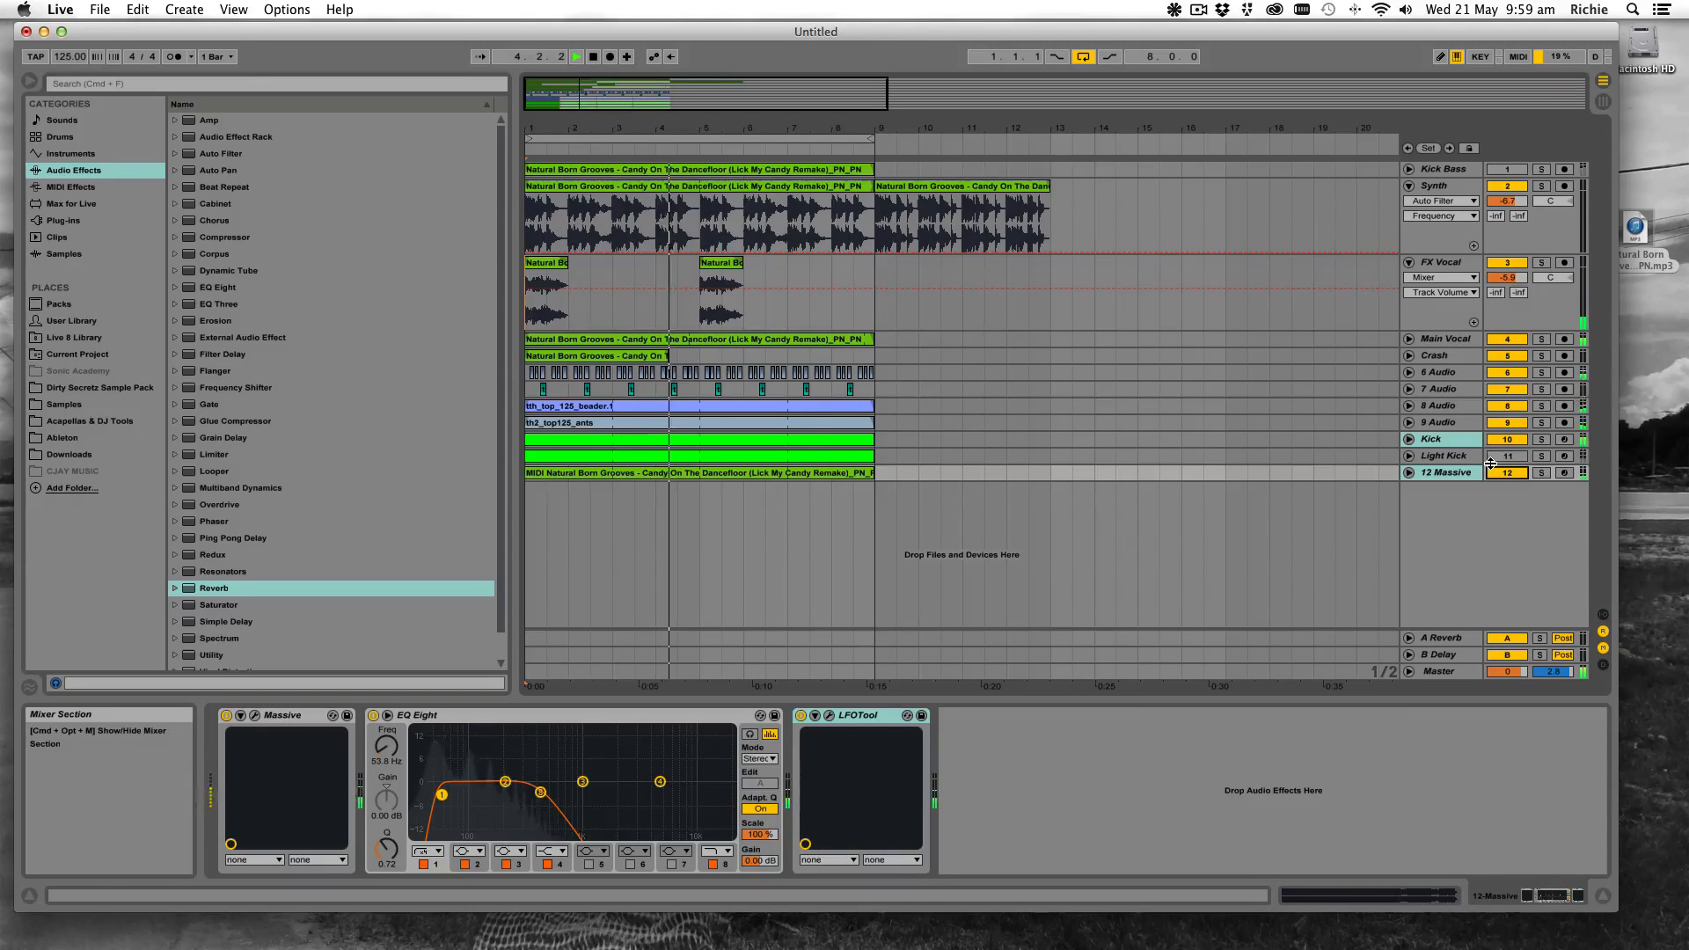
pyautogui.press('space')
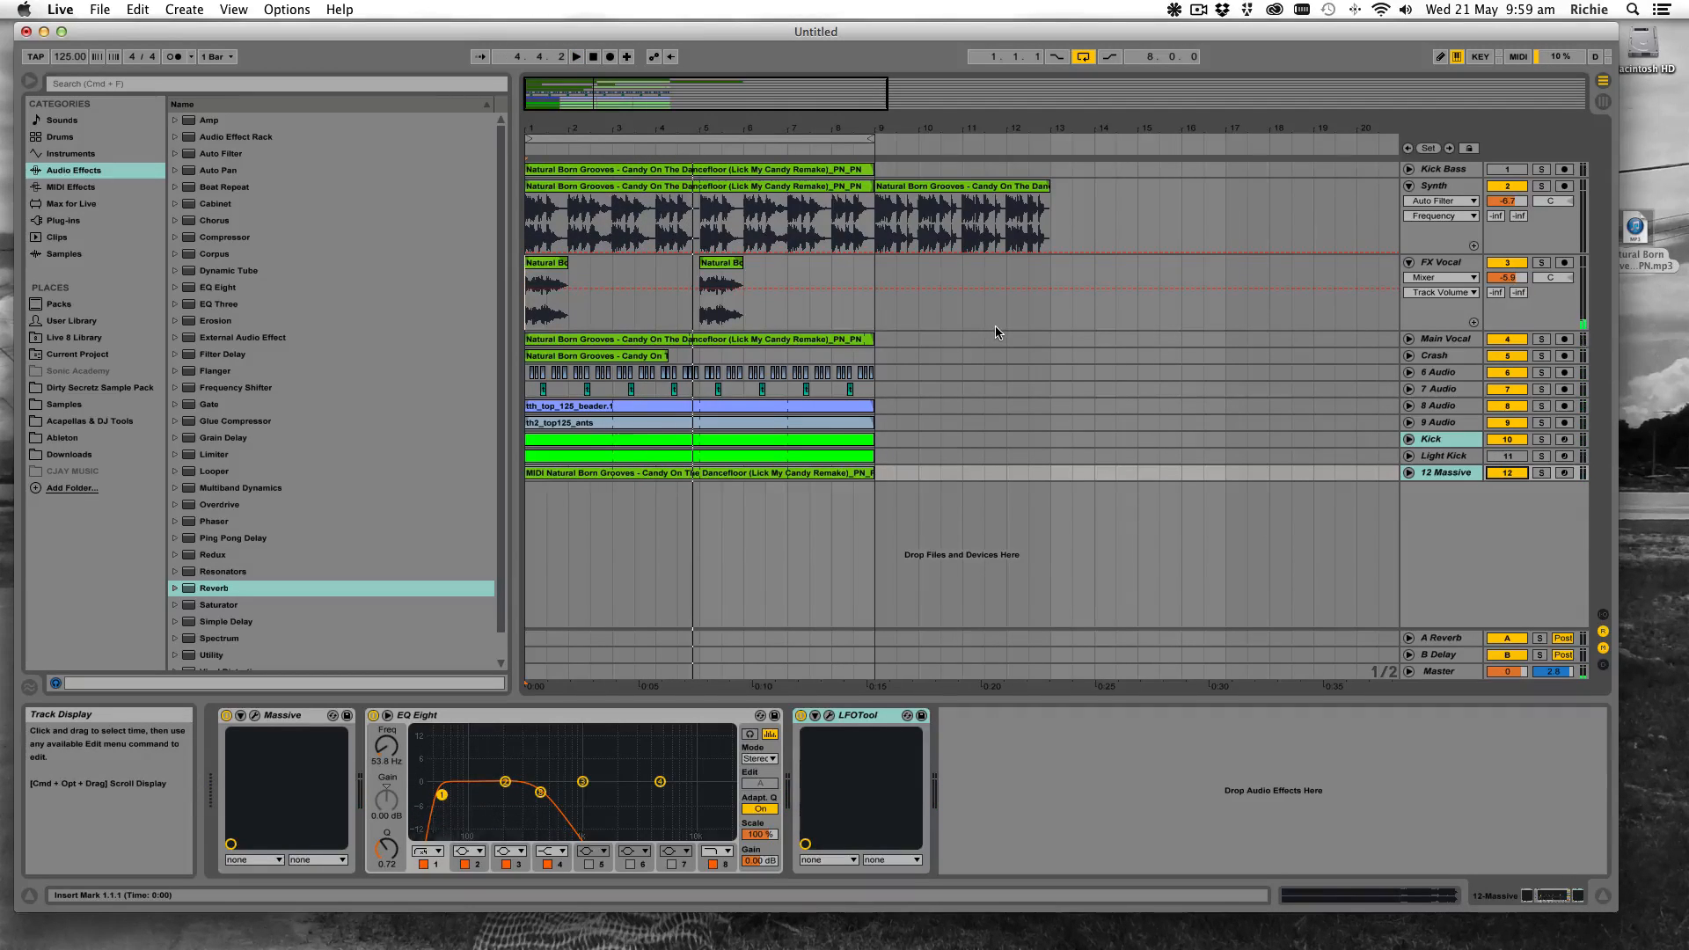